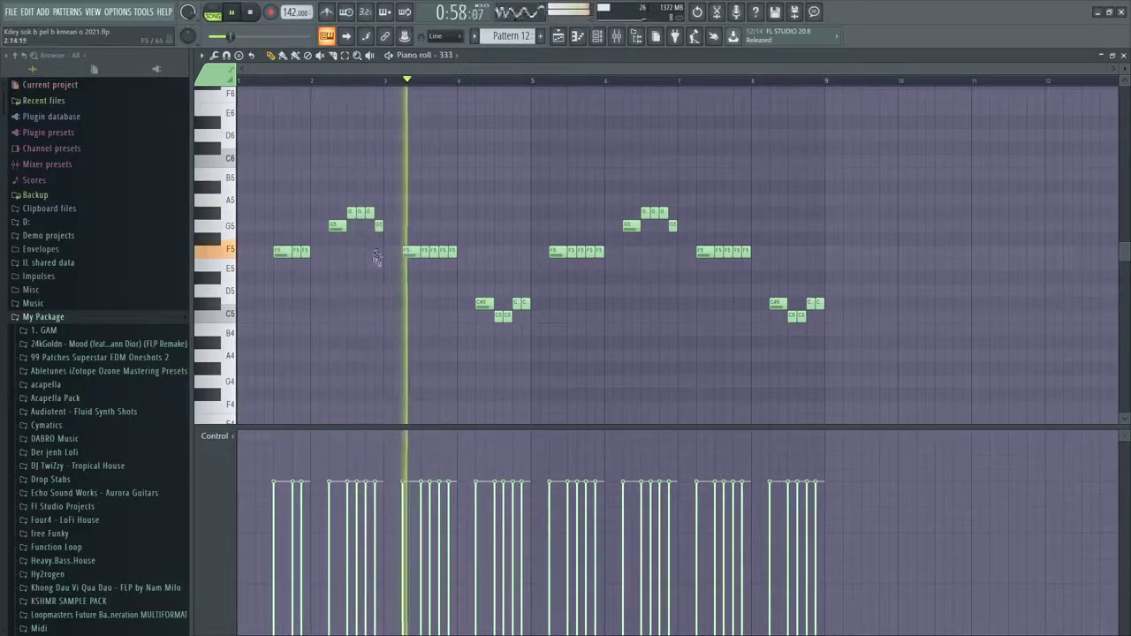
Play back the melody and change the last phrase in bar 8 to C5, C#5, C#5, C5, C5
scroll(373, 253, "up", 3, "ctrl")
scroll(633, 346, "down", 2, "ctrl")
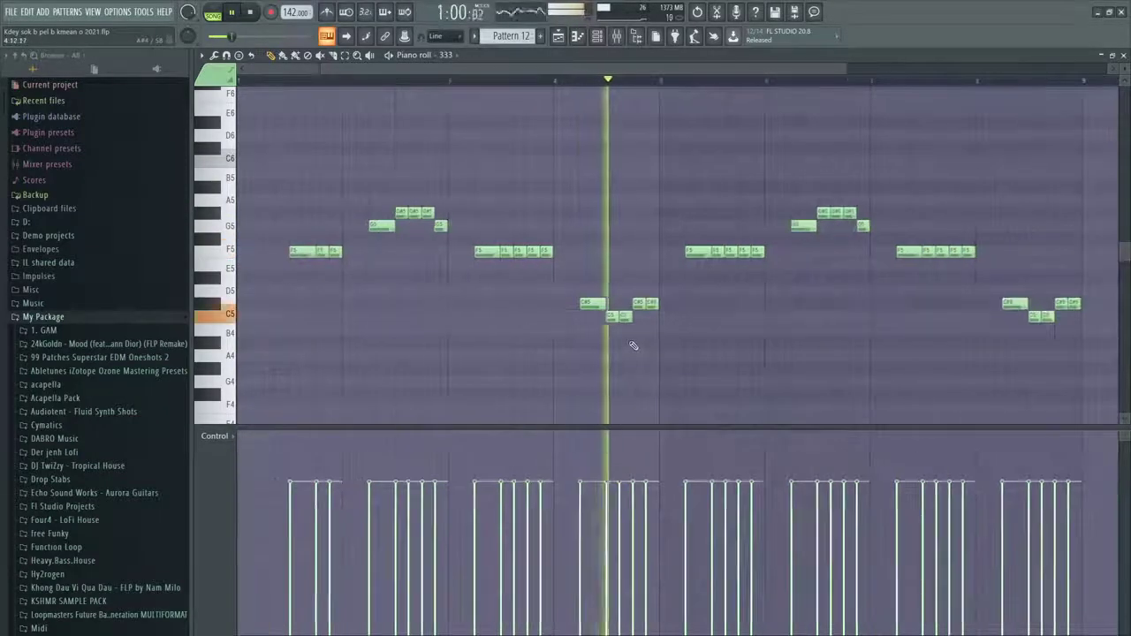
scroll(633, 345, "up", 3, "ctrl")
scroll(633, 345, "down", 5, "ctrl")
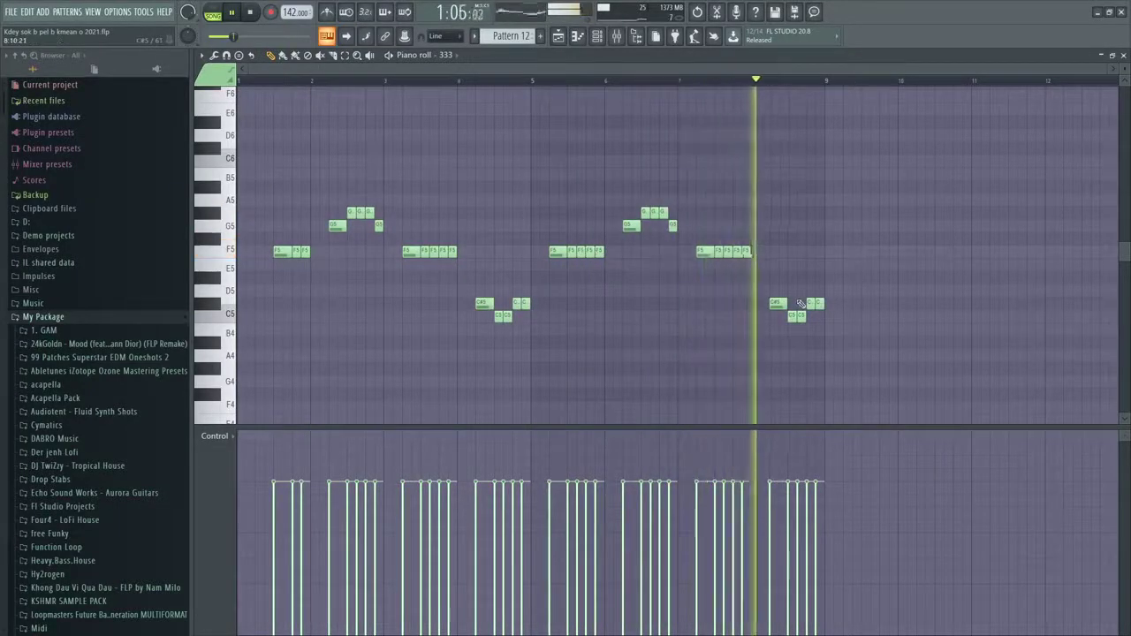
key("space")
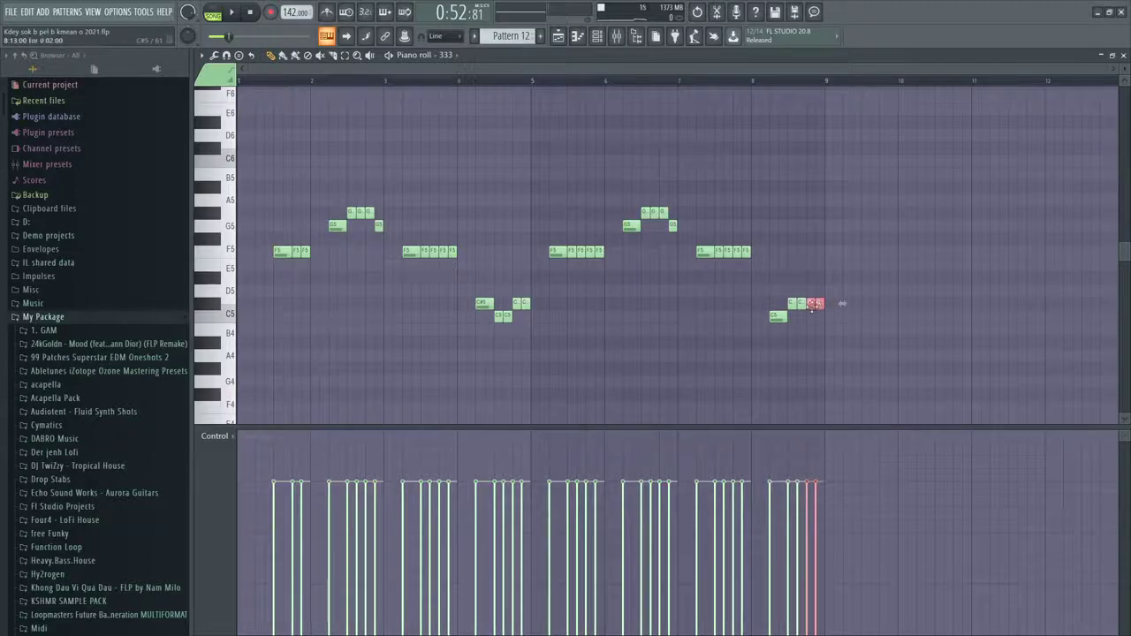
key("space")
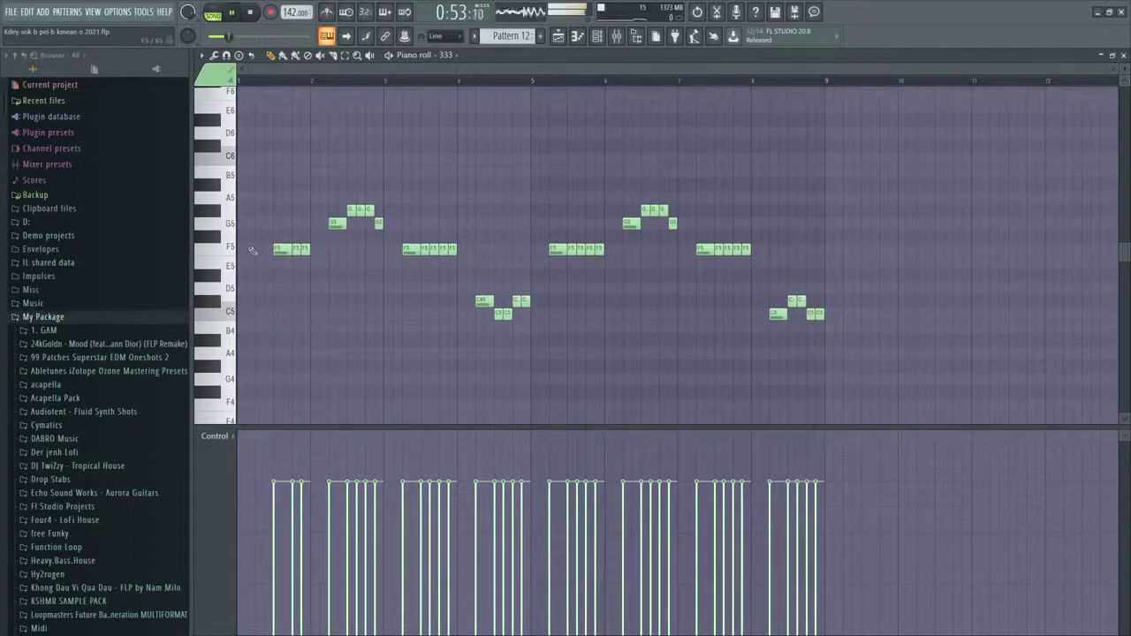
Replace the three F5 notes in bar 1 with the five-note F5 phrase used elsewhere in the melody
right_click(303, 252)
left_click_drag(500, 246, 259, 246)
left_click(327, 289, "ctrl")
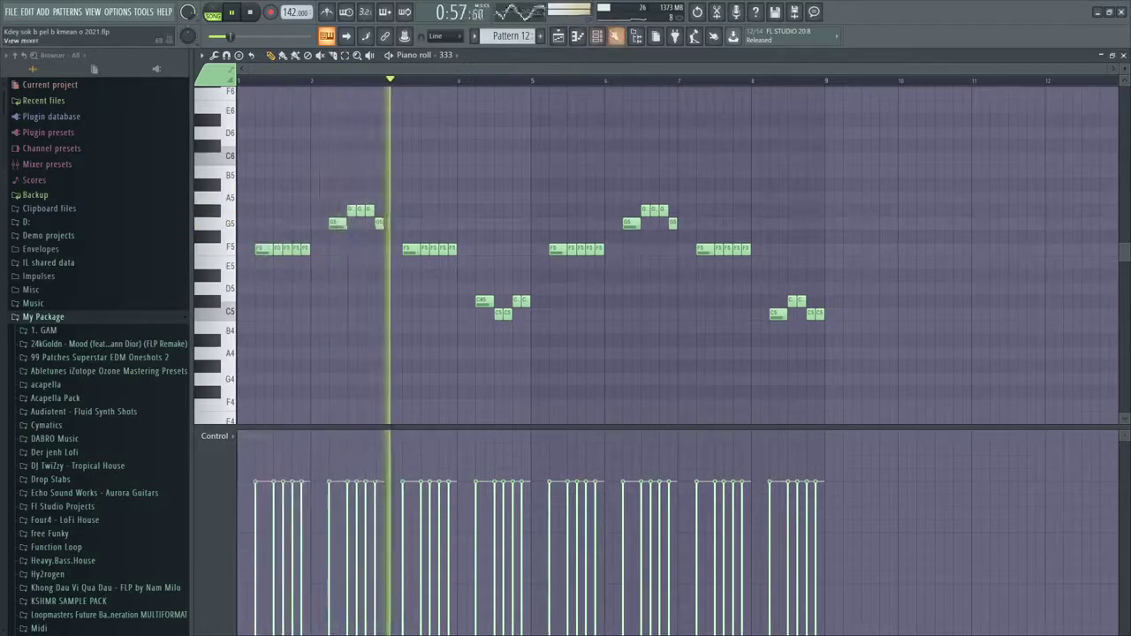
Set the 333 mixer track's volume to 92% (-1.8 dB) and return to the playlist
left_click(560, 37)
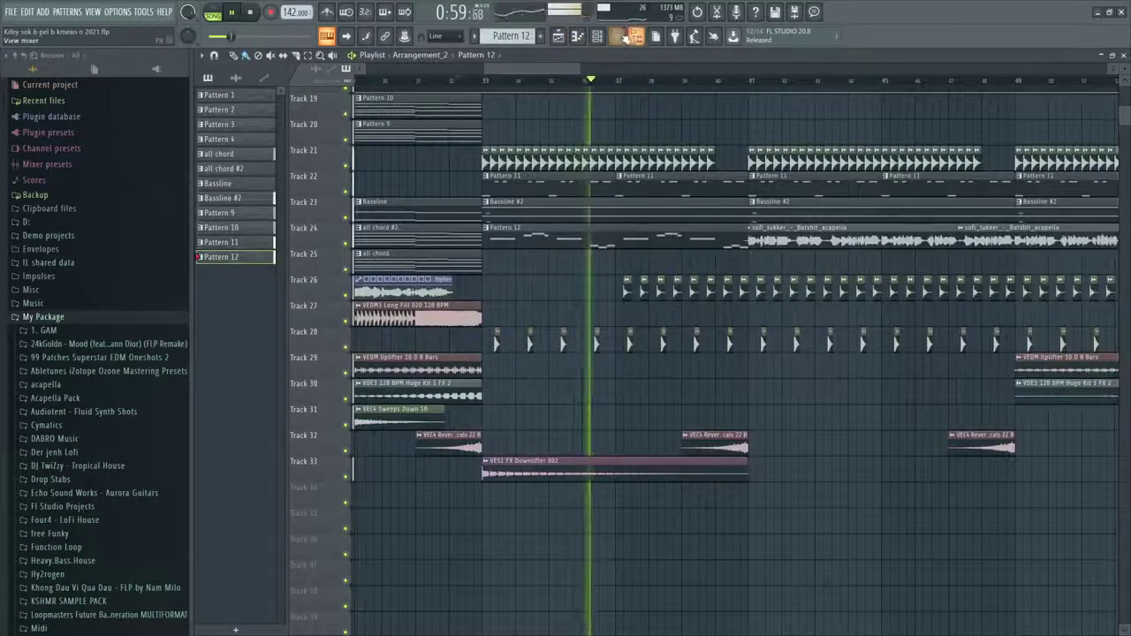
key("F9")
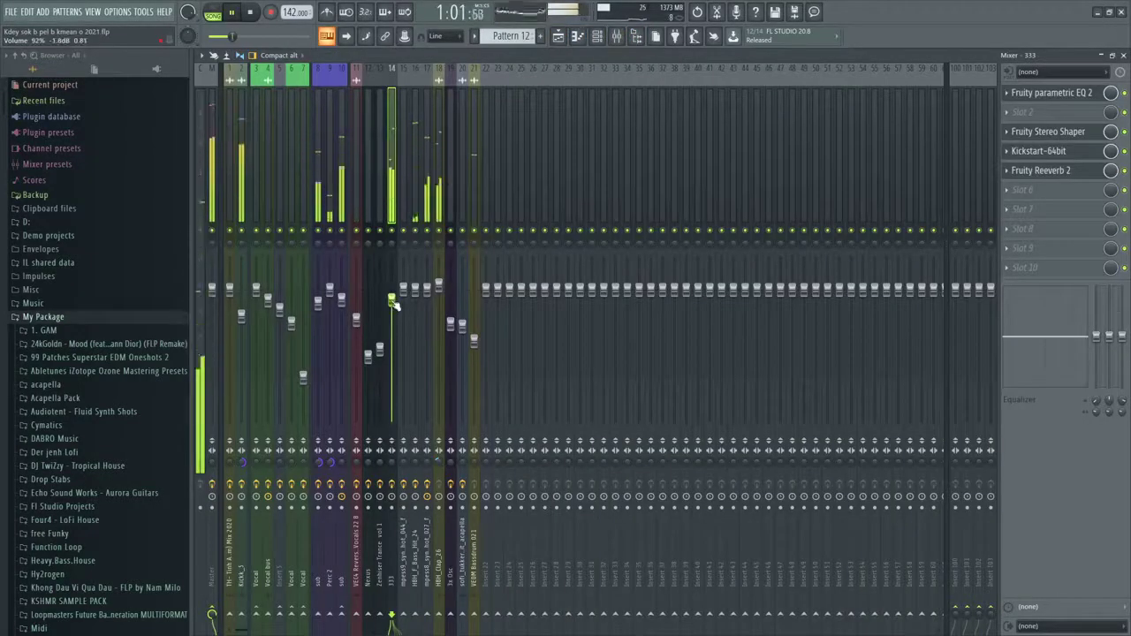
left_click(559, 37)
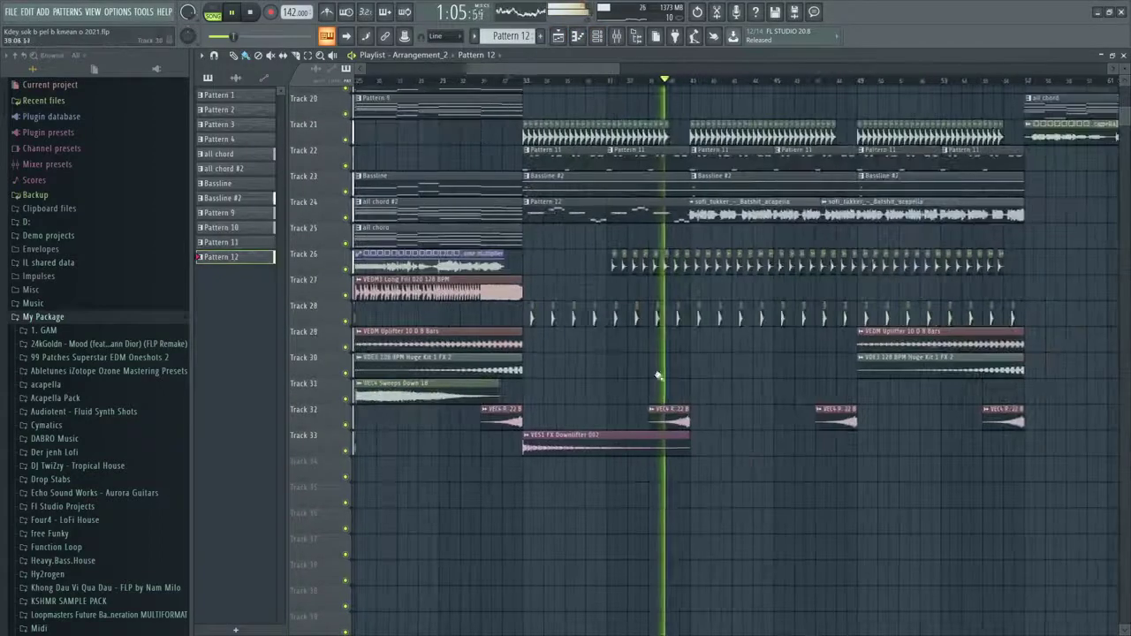
Move the Pattern 12 clip down to Track 25 and mute the two acapella clips on Track 24
key("space")
left_click_drag(613, 221, 613, 245)
key("space")
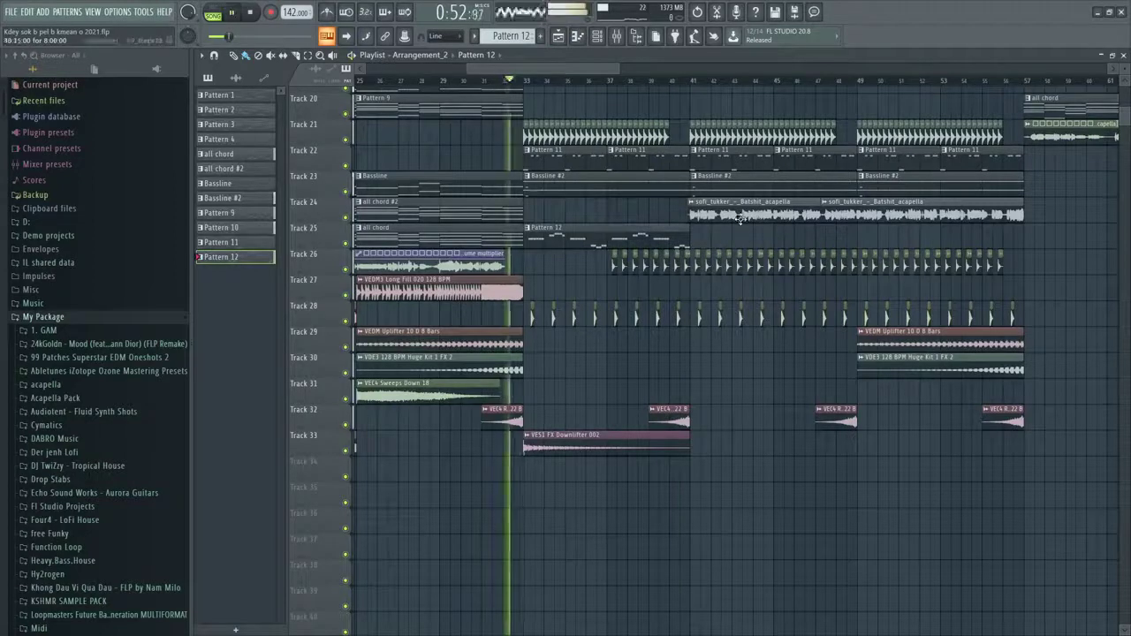
right_click(712, 220, "alt")
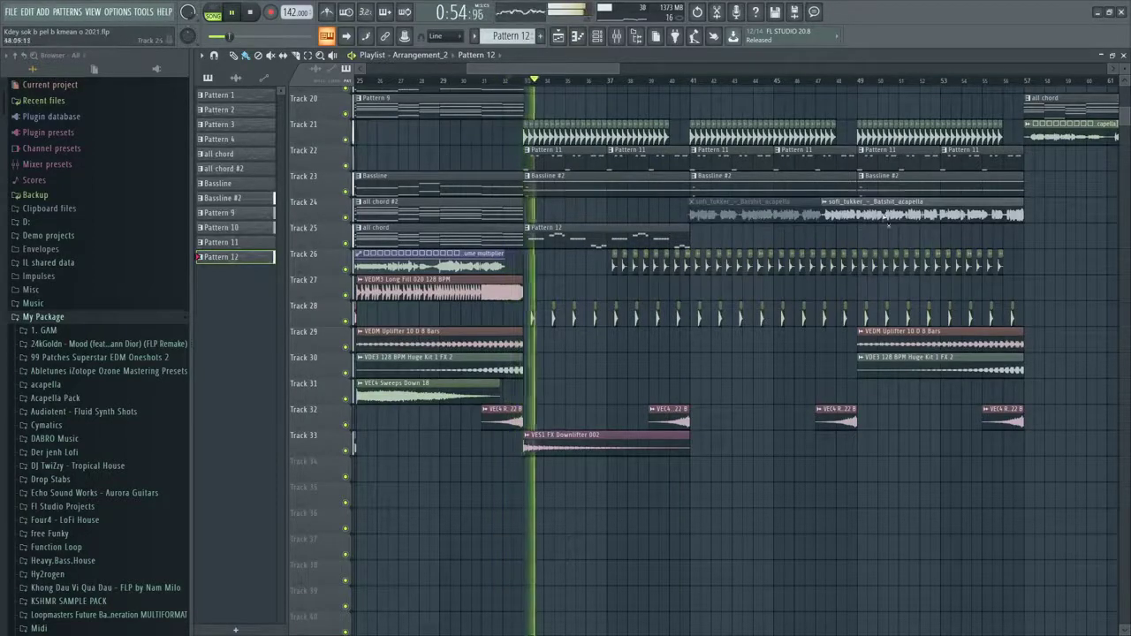
right_click(887, 220, "alt")
Copy the Pattern 12 clip along Track 25 to bars 41 and 49
left_click_drag(735, 242, 676, 233, "ctrl")
left_click_drag(558, 238, 725, 240, "shift")
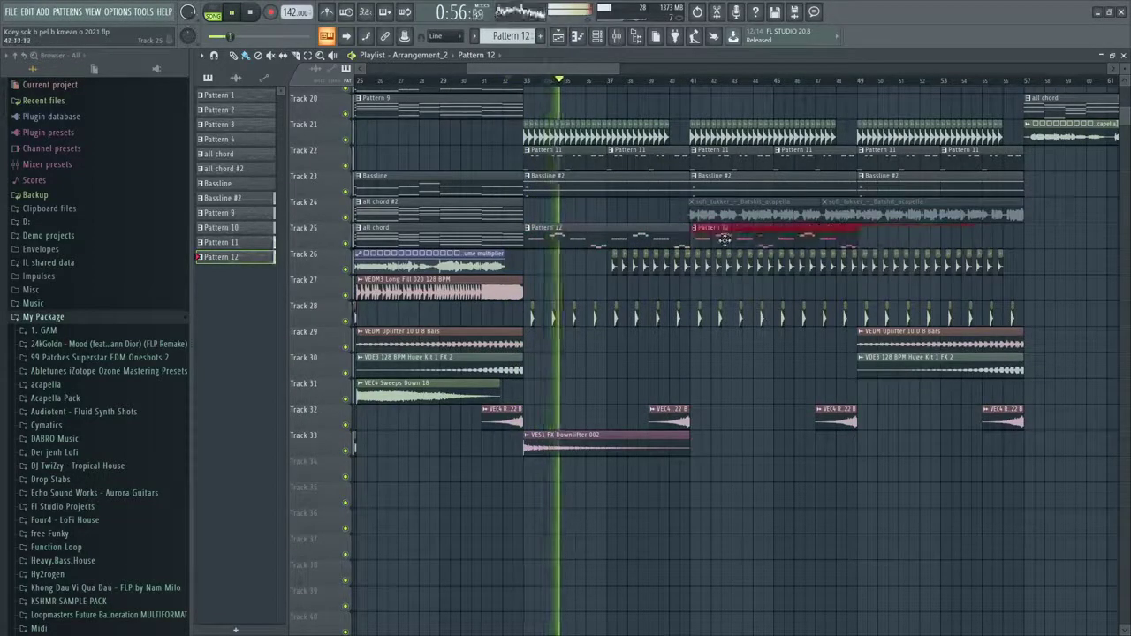
key("ctrl+b")
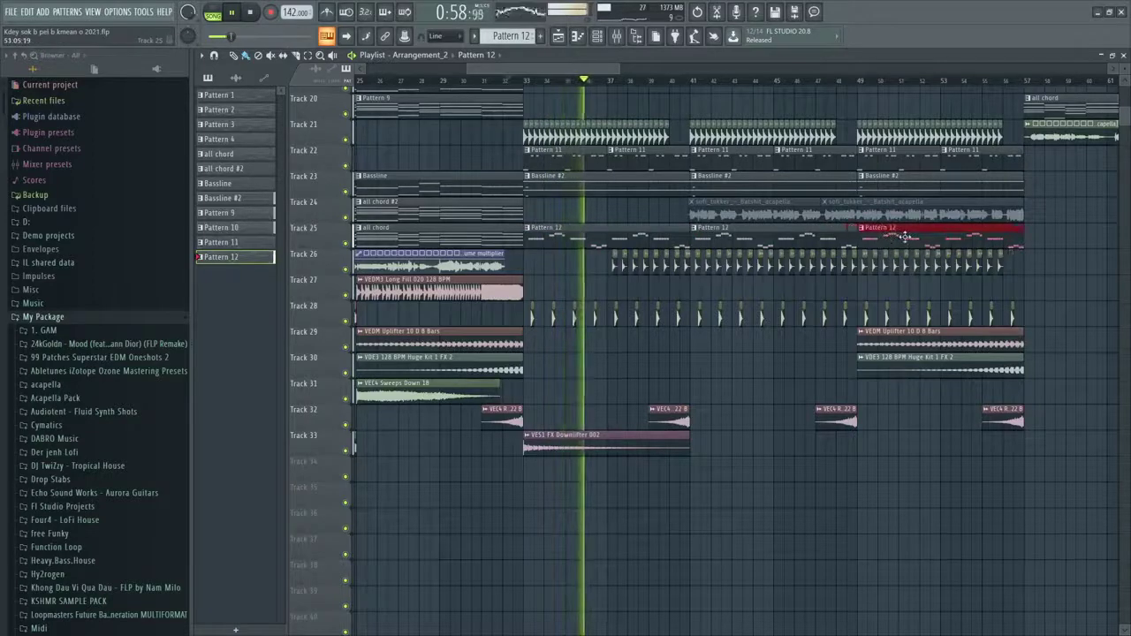
Open the VES1 Open Hihats folder inside VES1 Cymbals of the Vengeance Electroshock Vol.1 sample pack
scroll(80, 397, "down", 12)
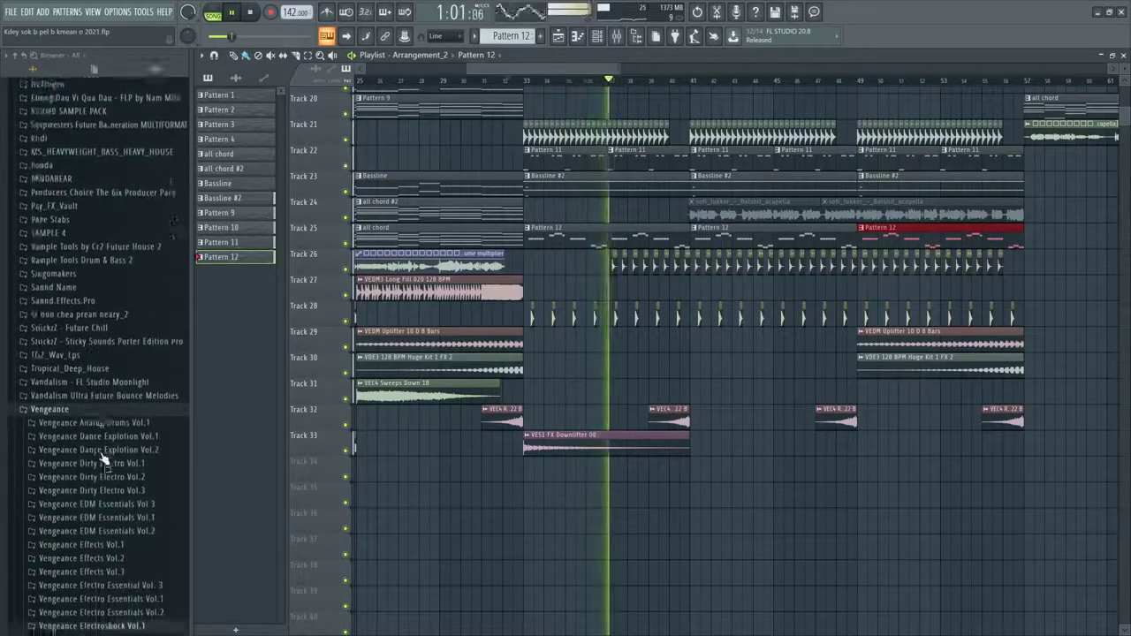
scroll(103, 458, "down", 4)
scroll(119, 458, "down", 2)
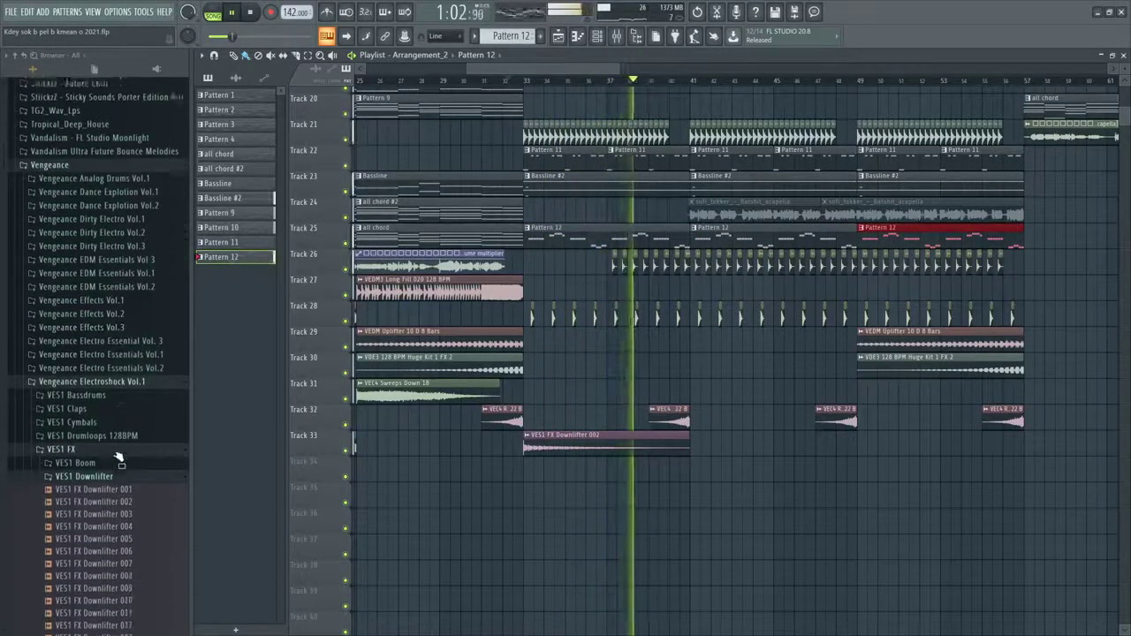
left_click(116, 450)
left_click(73, 421)
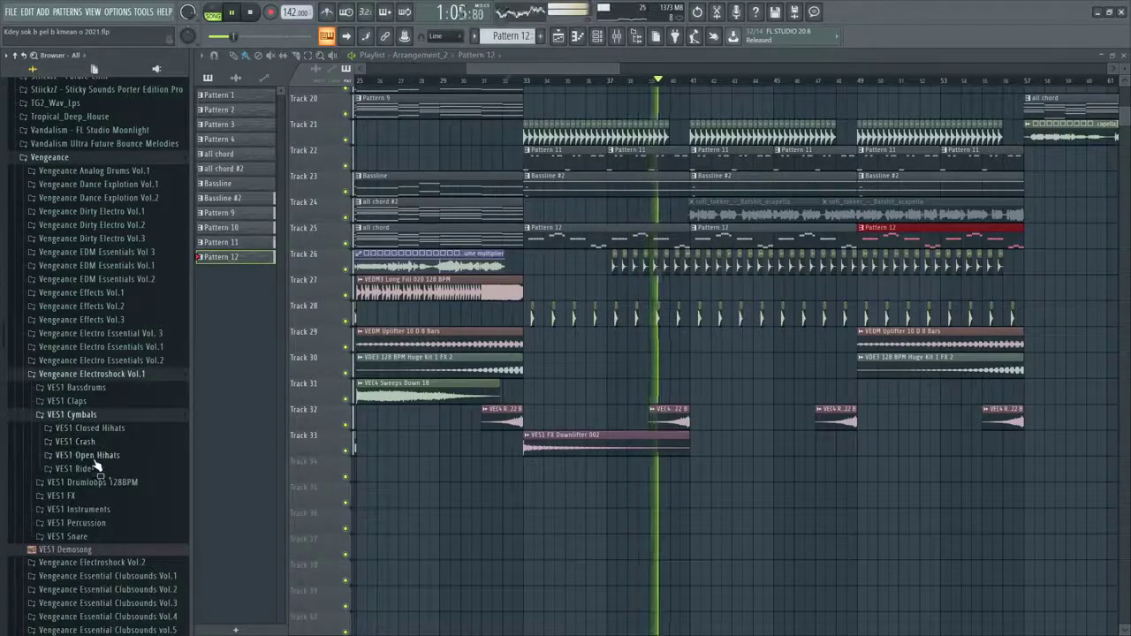
left_click(88, 456)
Stop playback and audition the VES1 open hi-hat samples one after another
key("space")
scroll(113, 327, "up", 3)
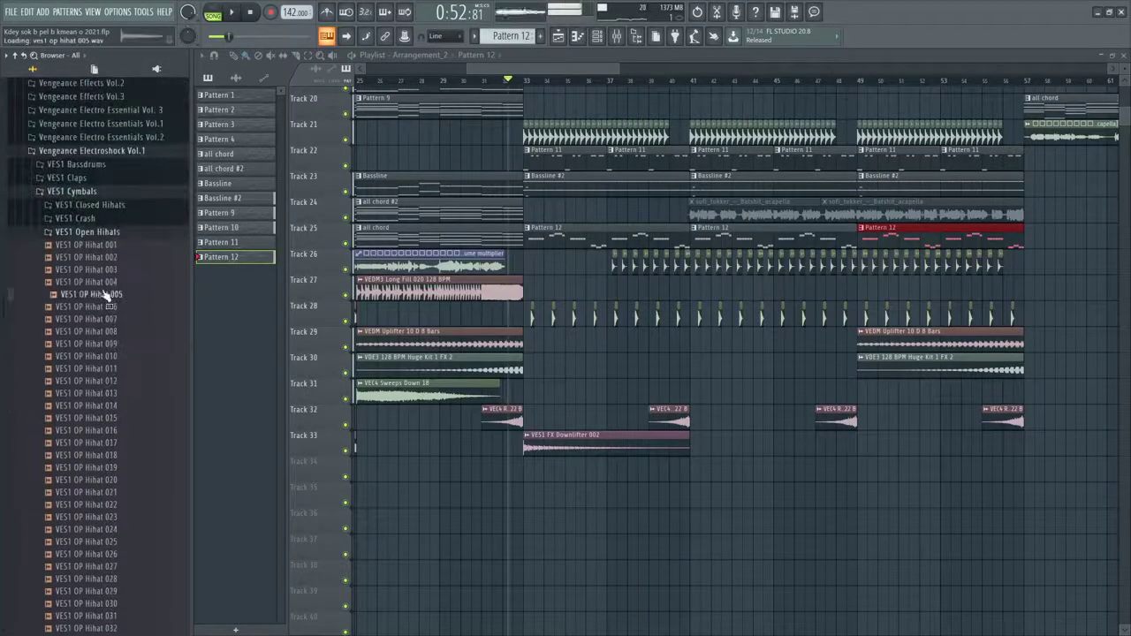
left_click(107, 234)
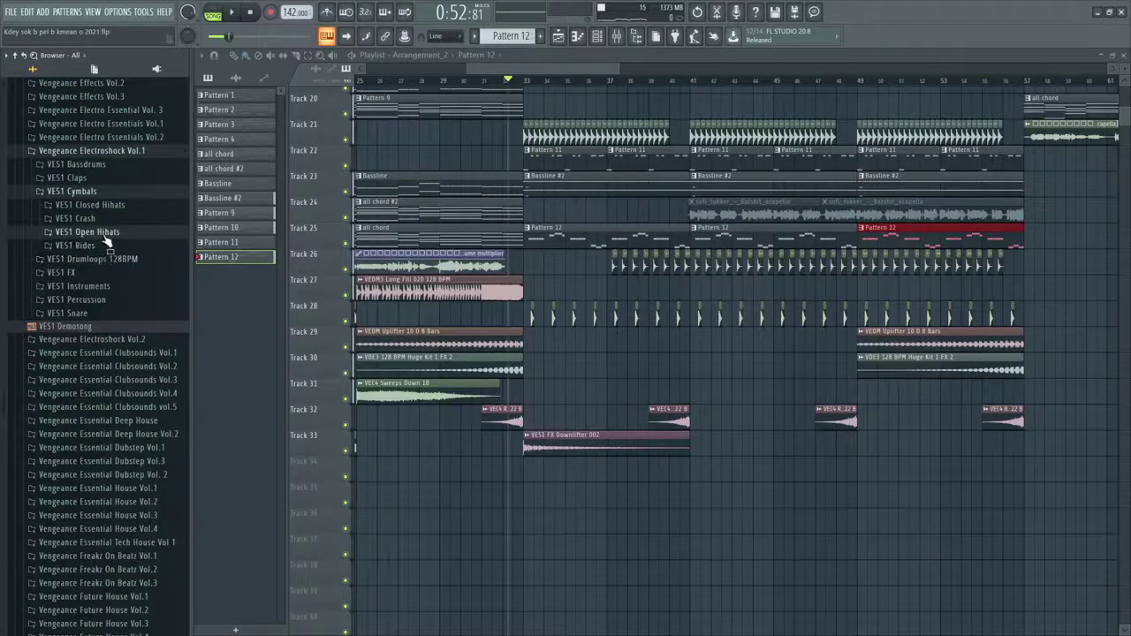
left_click(104, 233)
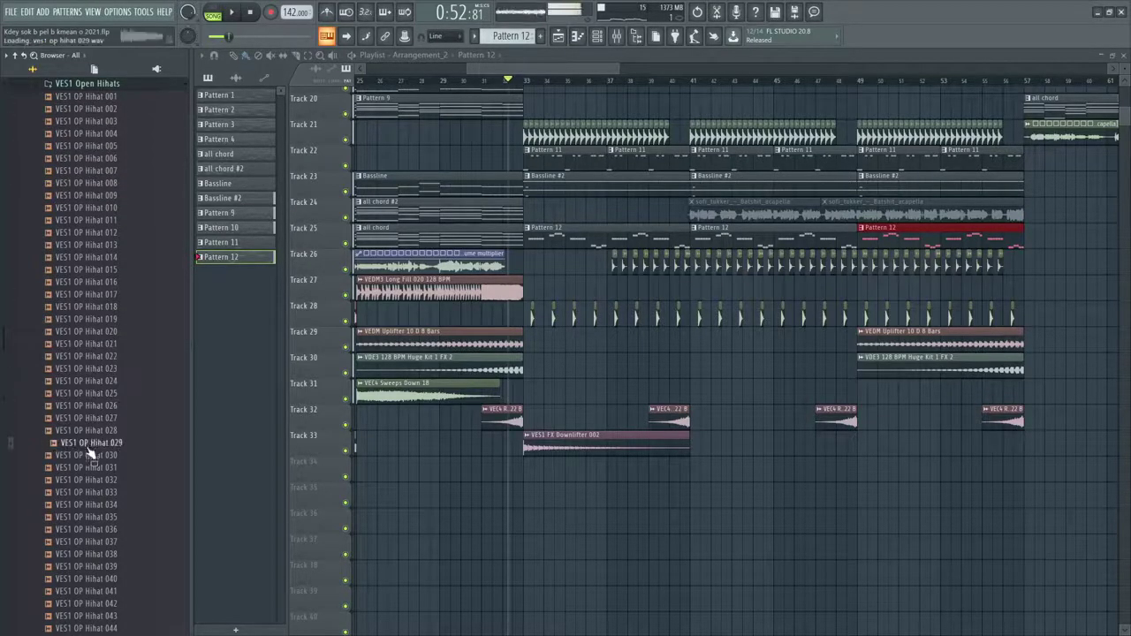
scroll(93, 468, "down", 6)
left_click(104, 418)
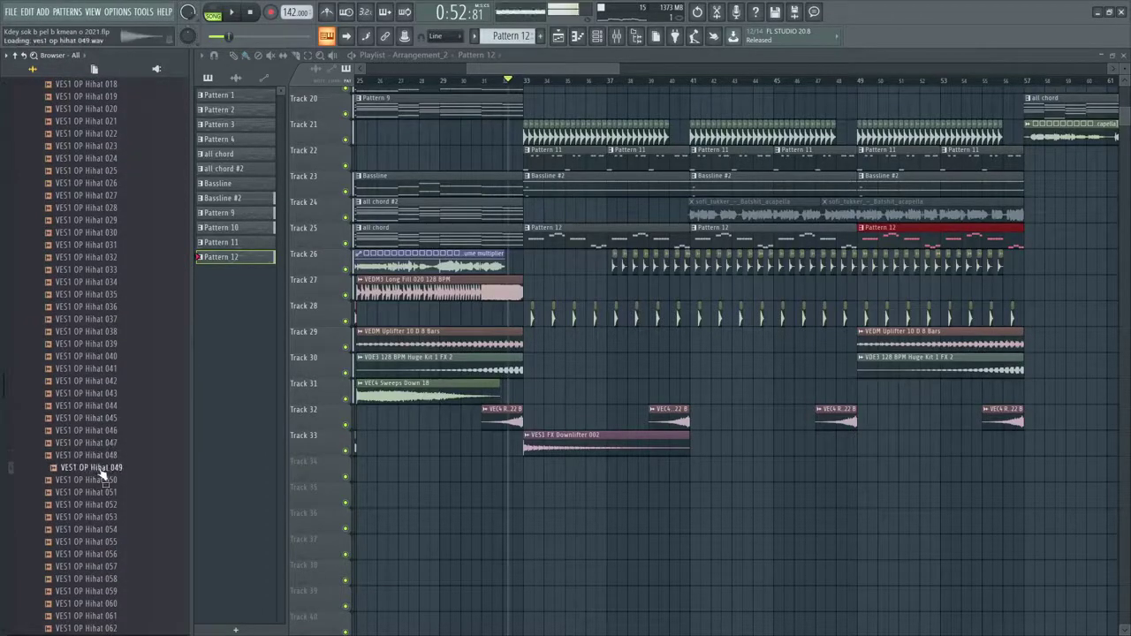
scroll(106, 459, "down", 6)
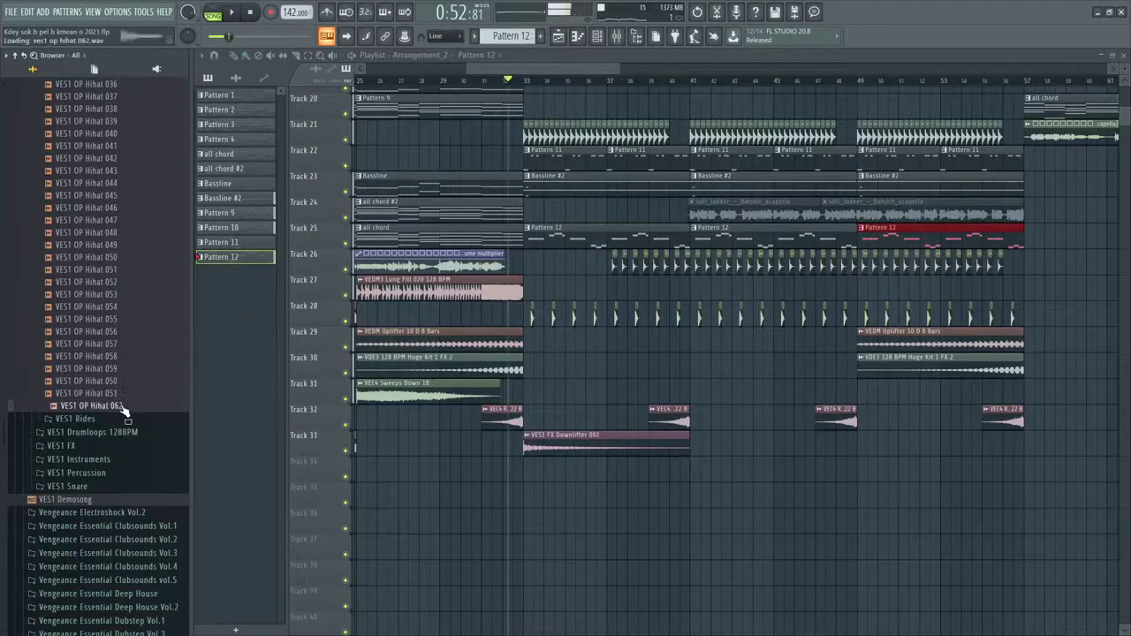
scroll(121, 415, "up", 20)
left_click(101, 492)
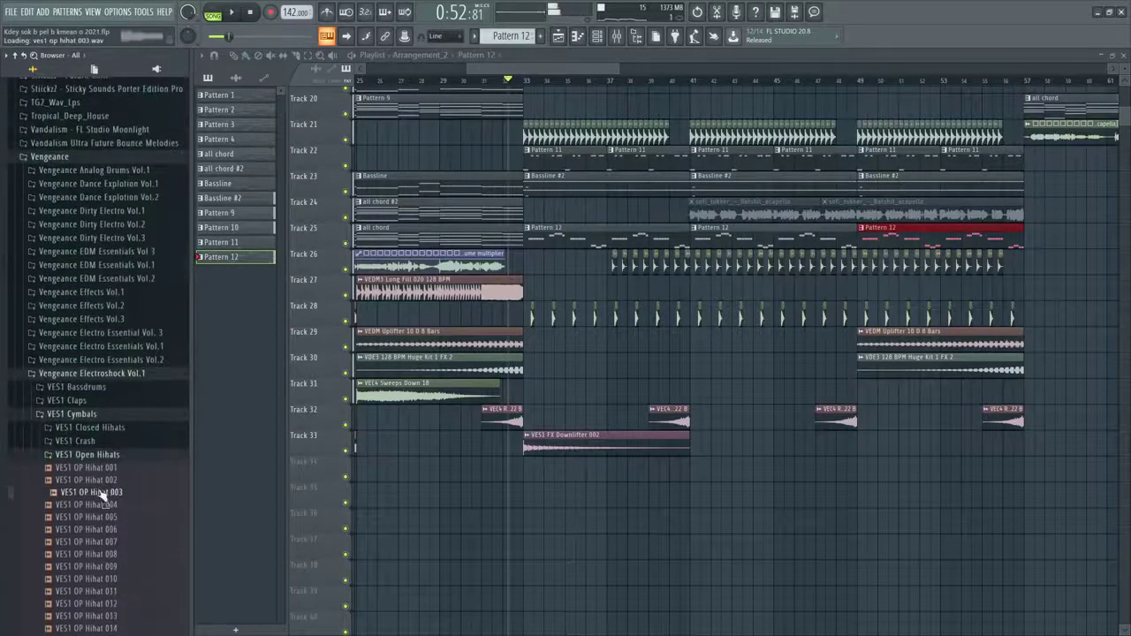
Place the closed hi-hat sample VES1 CL Hihat 007 on Track 20 and repeat it as four off-beat hits across bar 41
left_click(106, 428)
left_click(100, 443)
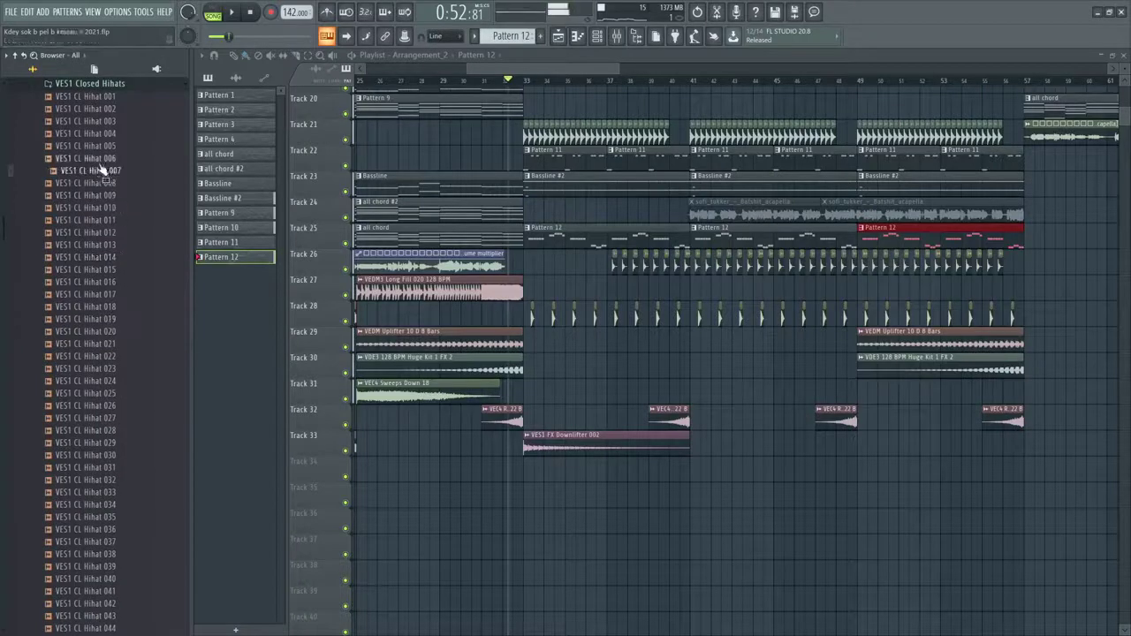
left_click_drag(99, 173, 710, 187)
scroll(710, 188, "up", 6)
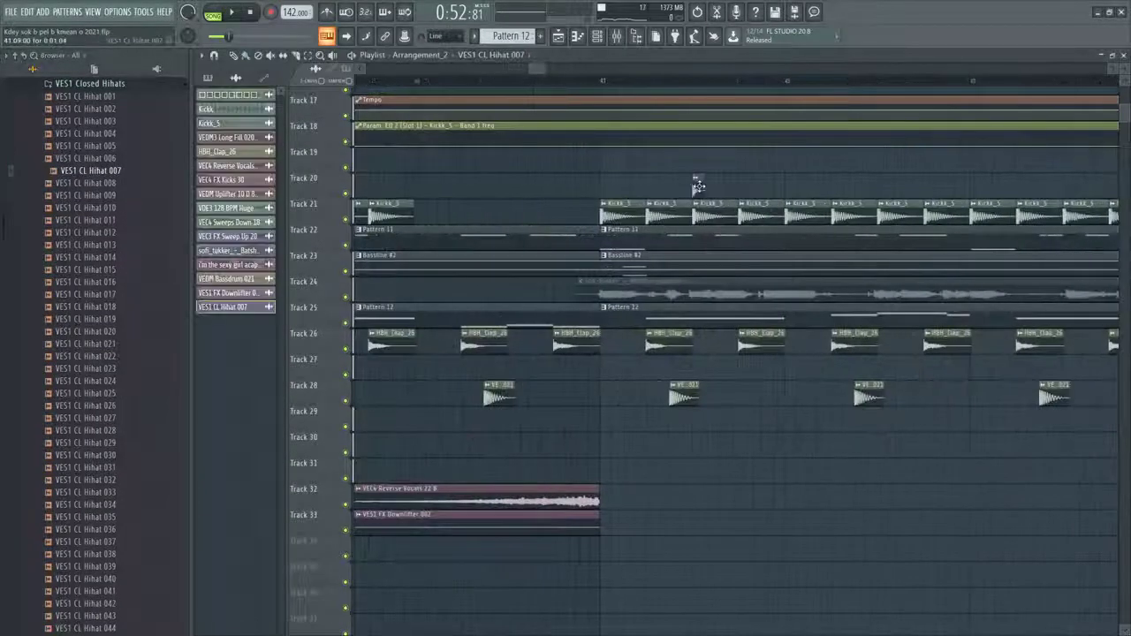
scroll(665, 194, "down", 2)
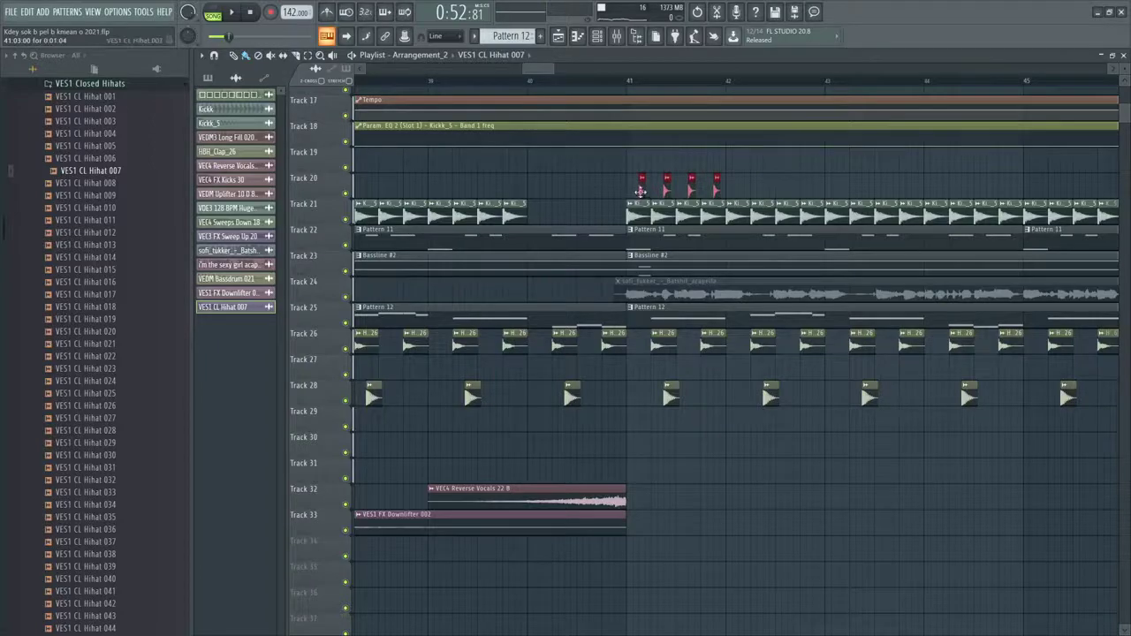
Play the song from just before bar 41 and duplicate the closed hi-hat hits along Track 20 past bar 53
scroll(596, 91, "up", 1)
left_click(591, 81)
key("space")
scroll(565, 187, "up", 2)
scroll(565, 187, "down", 4)
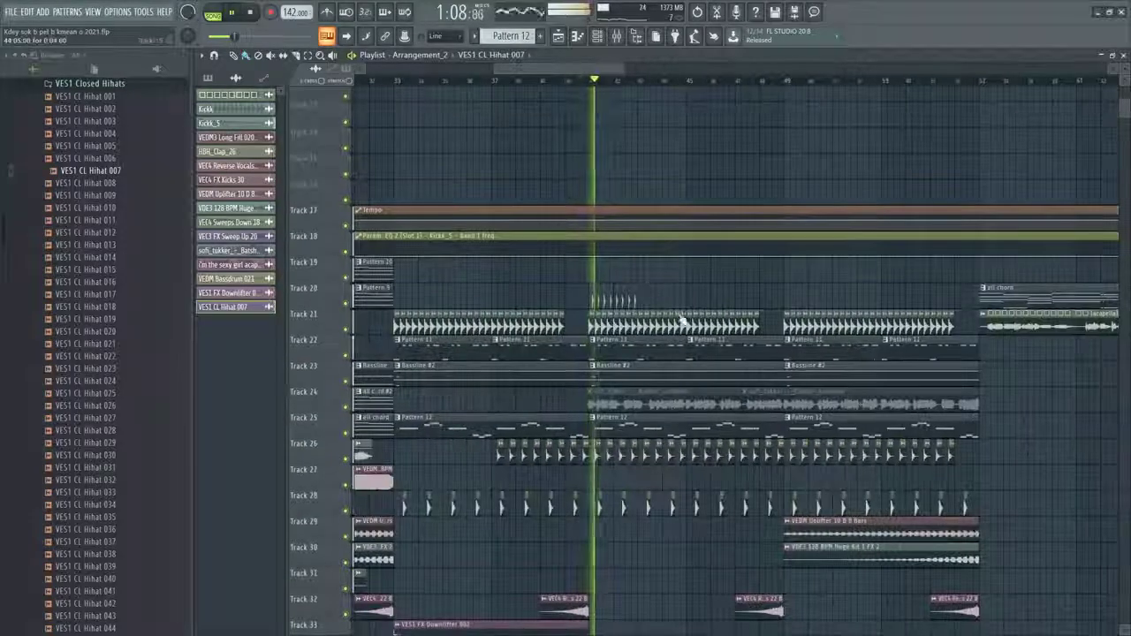
scroll(635, 301, "up", 4)
mouse_move(663, 299)
left_mouse_down()
mouse_move(513, 300)
mouse_move(659, 300)
left_mouse_up()
mouse_move(786, 297)
left_mouse_down()
mouse_move(500, 300)
mouse_move(802, 293)
left_mouse_up()
scroll(716, 293, "down", 2)
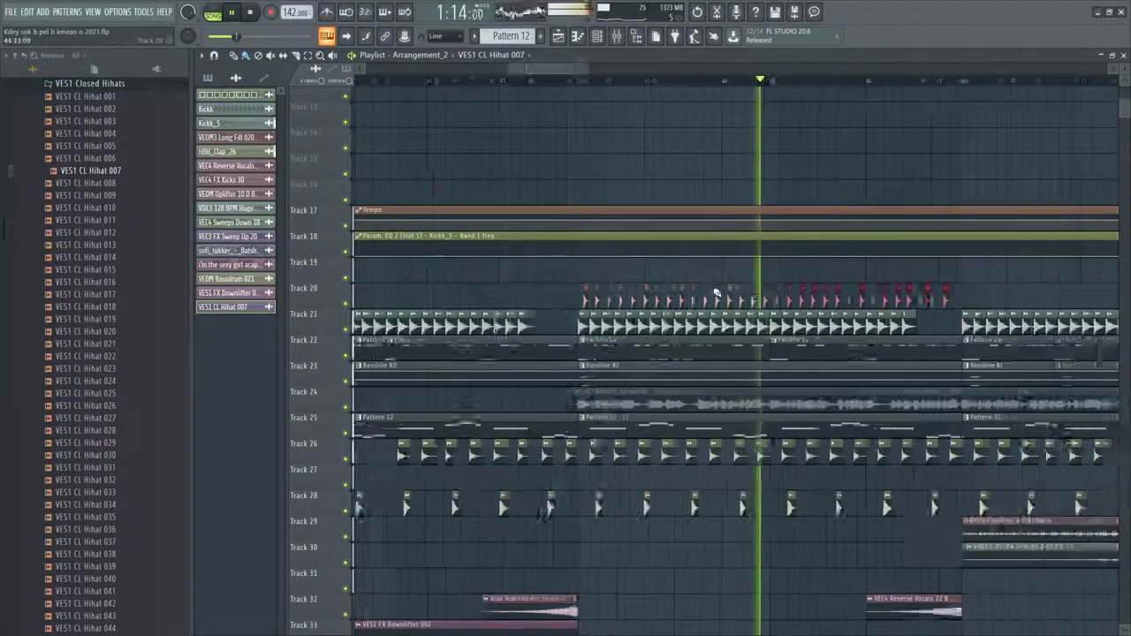
scroll(717, 292, "down", 1)
mouse_move(940, 307)
left_mouse_down()
mouse_move(593, 298)
mouse_move(940, 297)
mouse_move(891, 301)
left_mouse_up()
key("space")
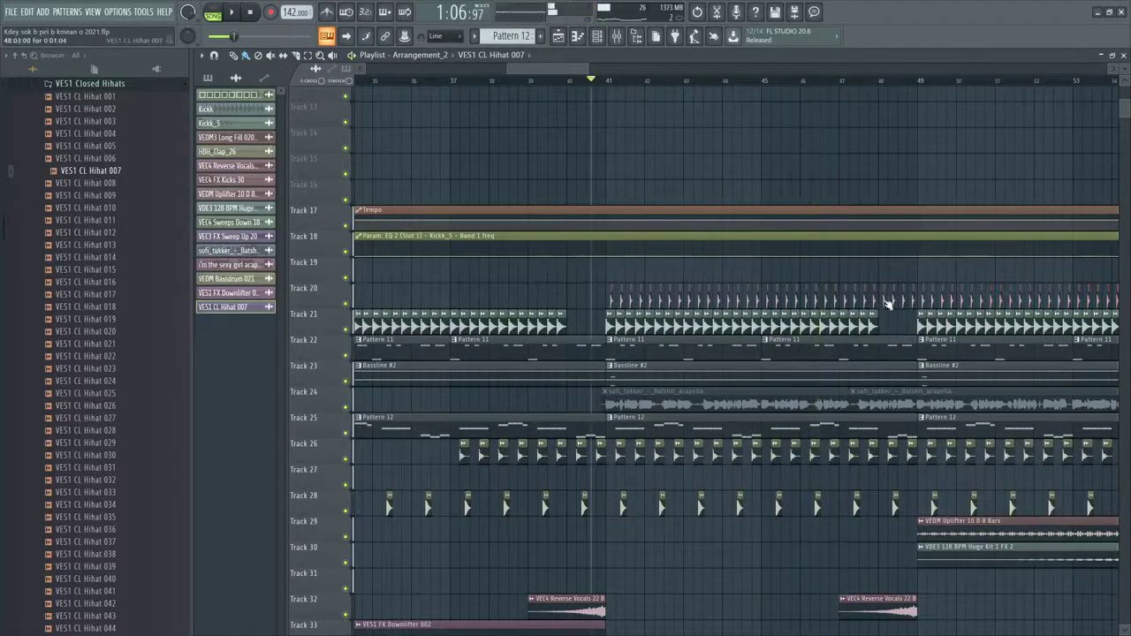
Open the closed hi-hat's channel settings and replace its sample with VES1 CL Hihat 022
double_click(888, 302)
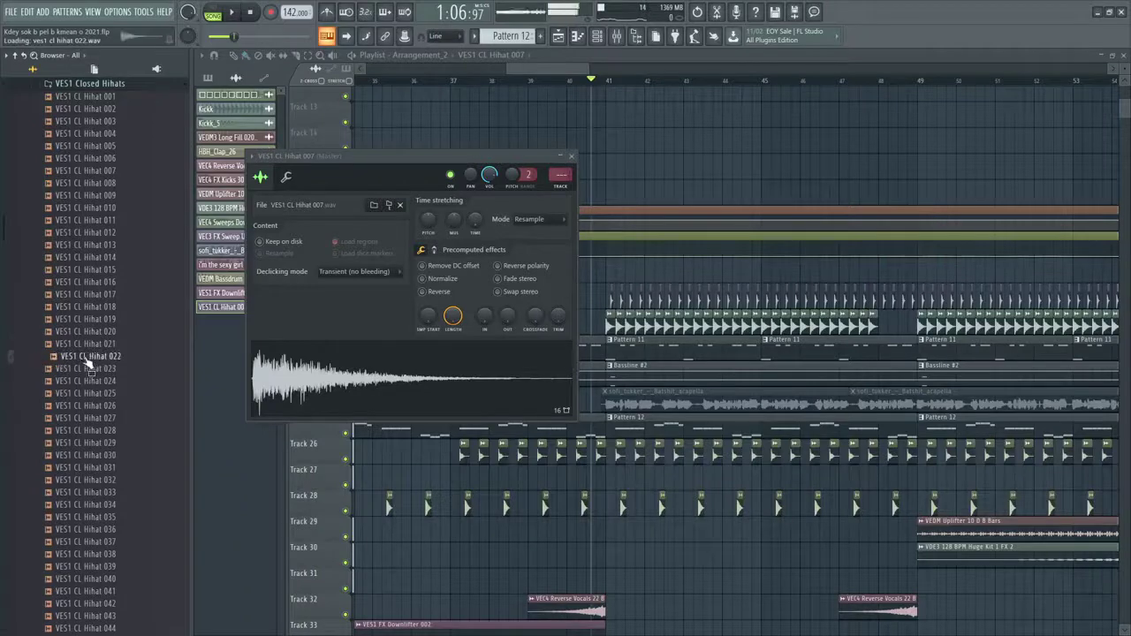
scroll(53, 240, "up", 10)
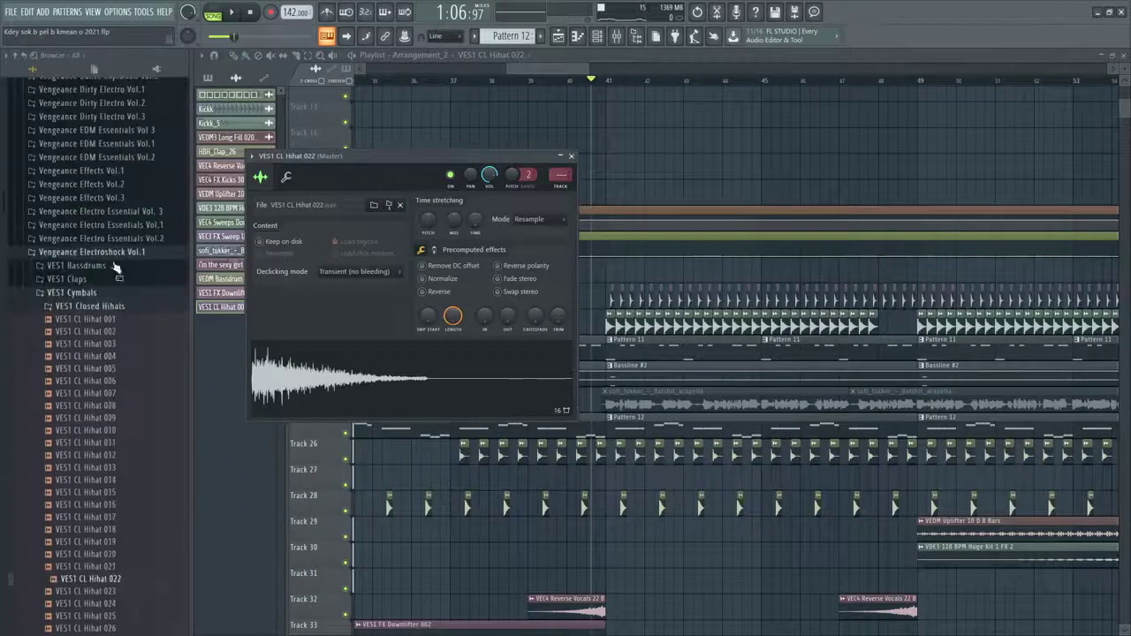
Browse the Vengeance EDM Essentials Vol.1 sample pack to its VEDM Crash folder and audition a crash
left_click(137, 306)
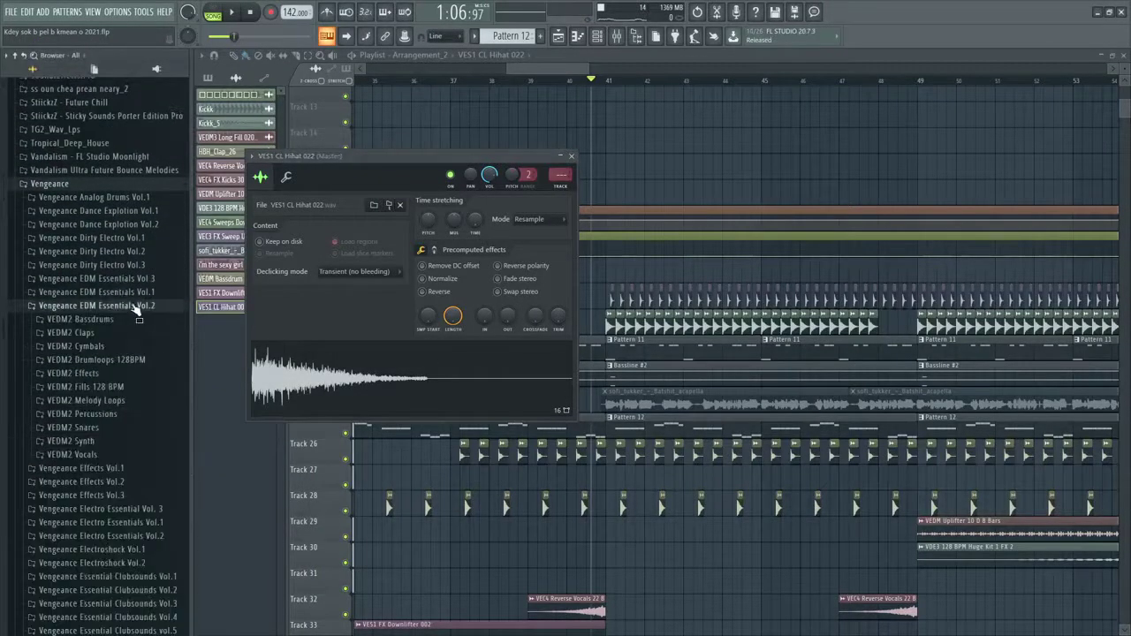
left_click(92, 321)
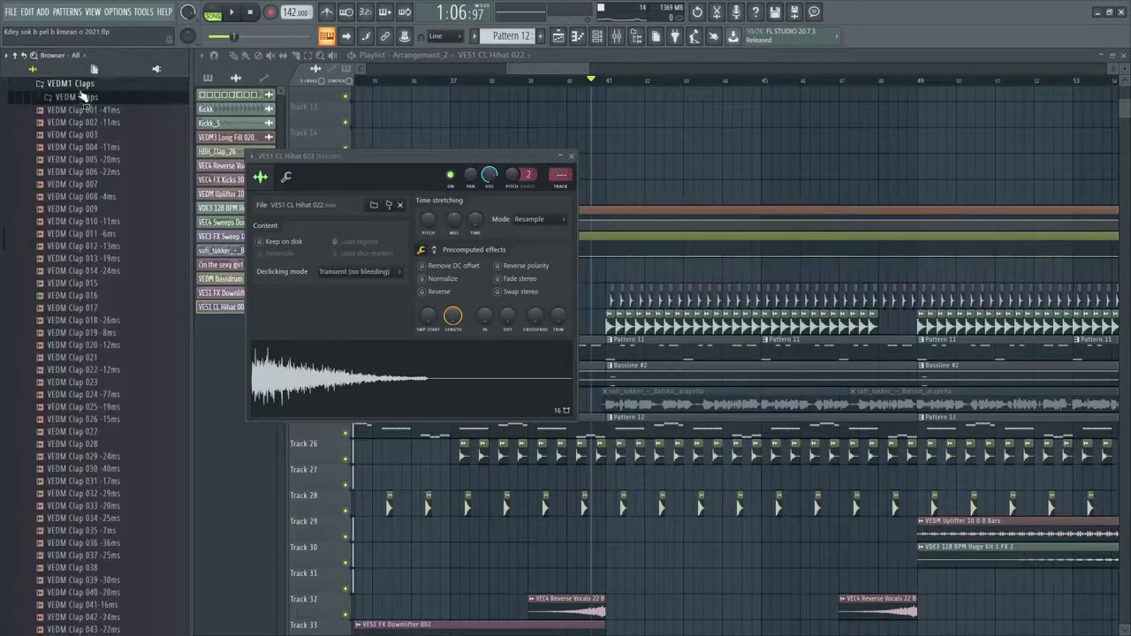
left_click(81, 86)
left_click(77, 96)
left_click(78, 125)
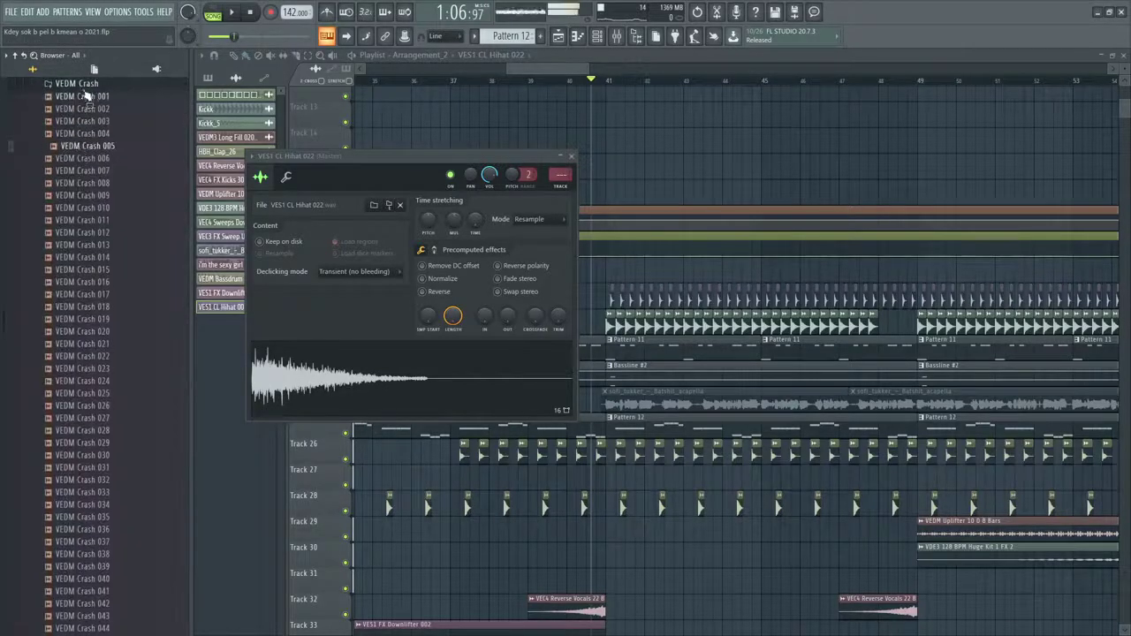
Audition samples in the VEDM Open hihats folder and load VEDM Open Hihat 039 into the hi-hat channel in place of its current sample
left_click(85, 86)
left_click(82, 97)
left_click(90, 147)
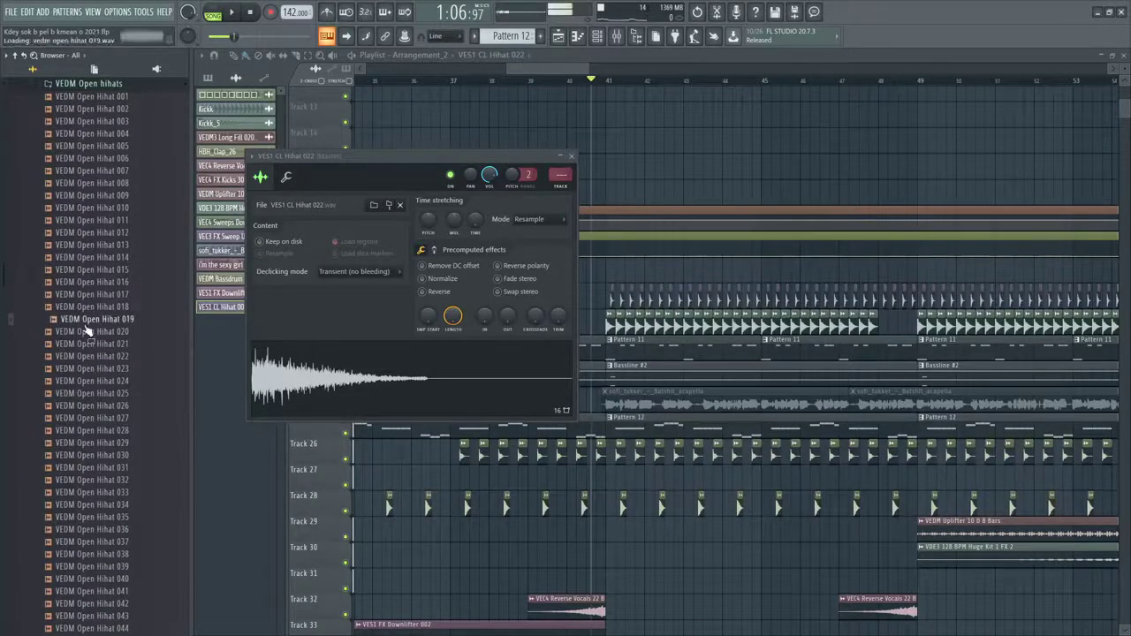
scroll(84, 380, "down", 4)
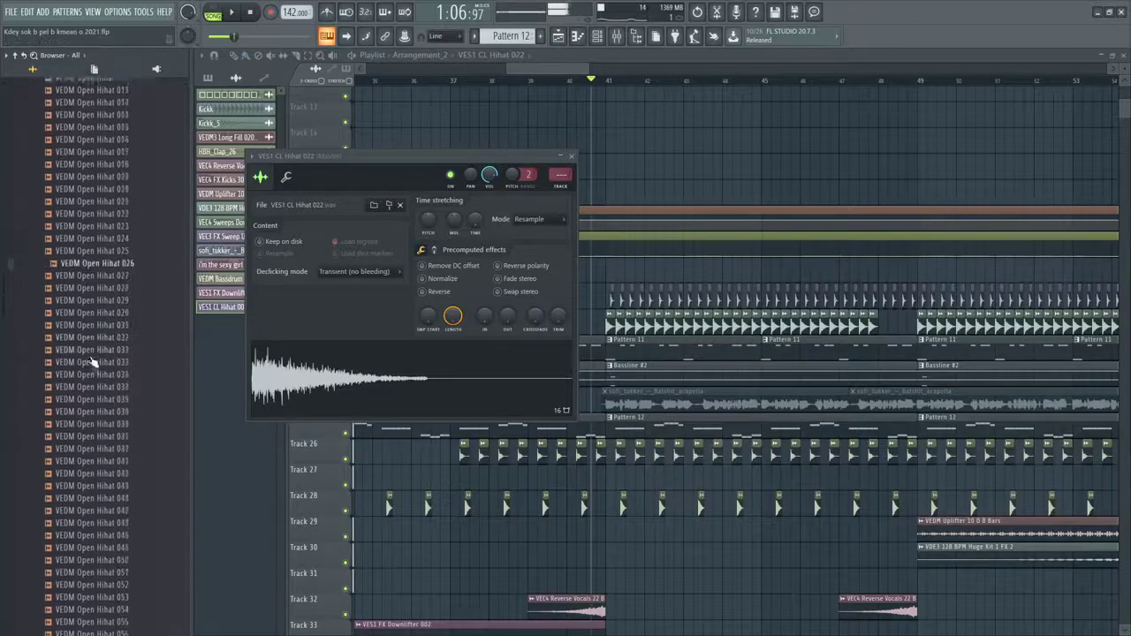
left_click(93, 320)
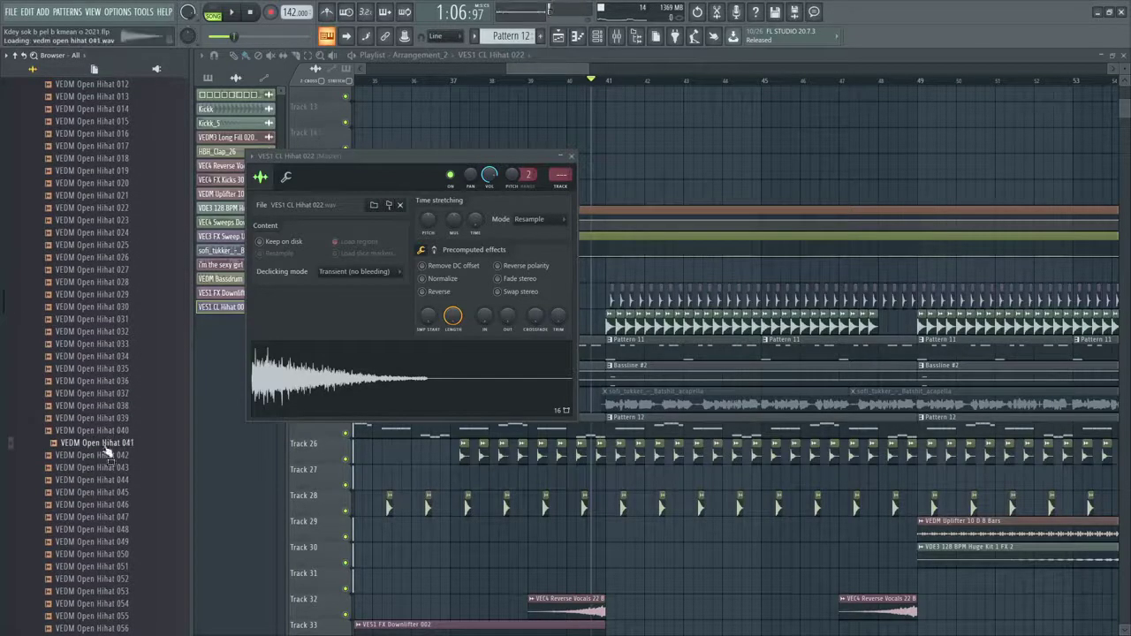
left_click_drag(375, 370, 377, 372)
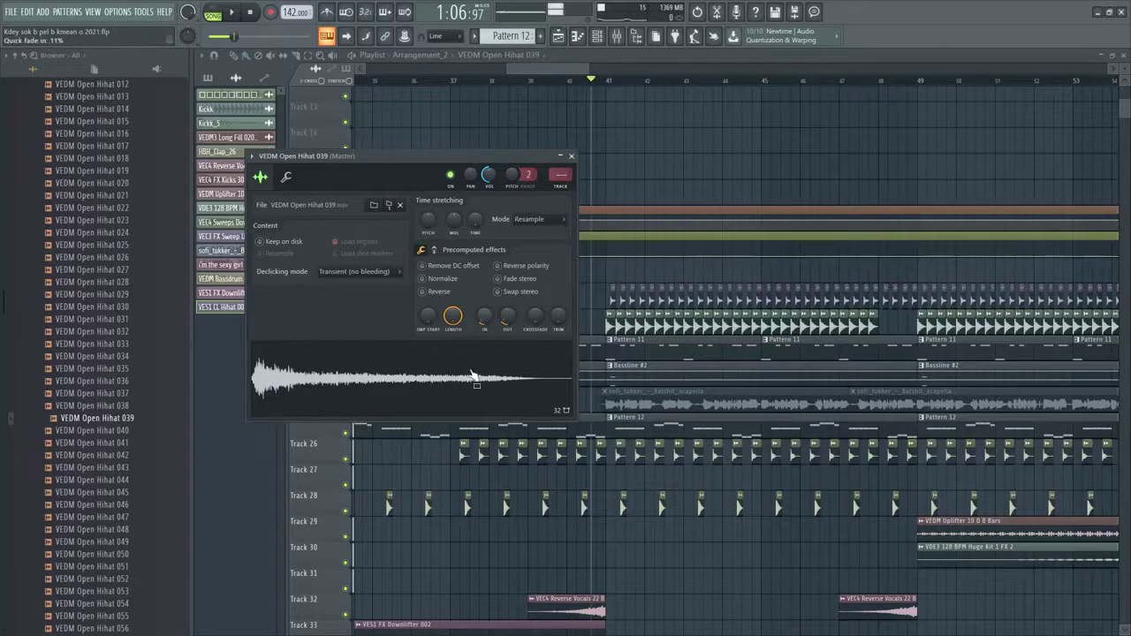
Route the open hi-hat channel to mixer insert 22 and lower its level while the song plays
key("F9")
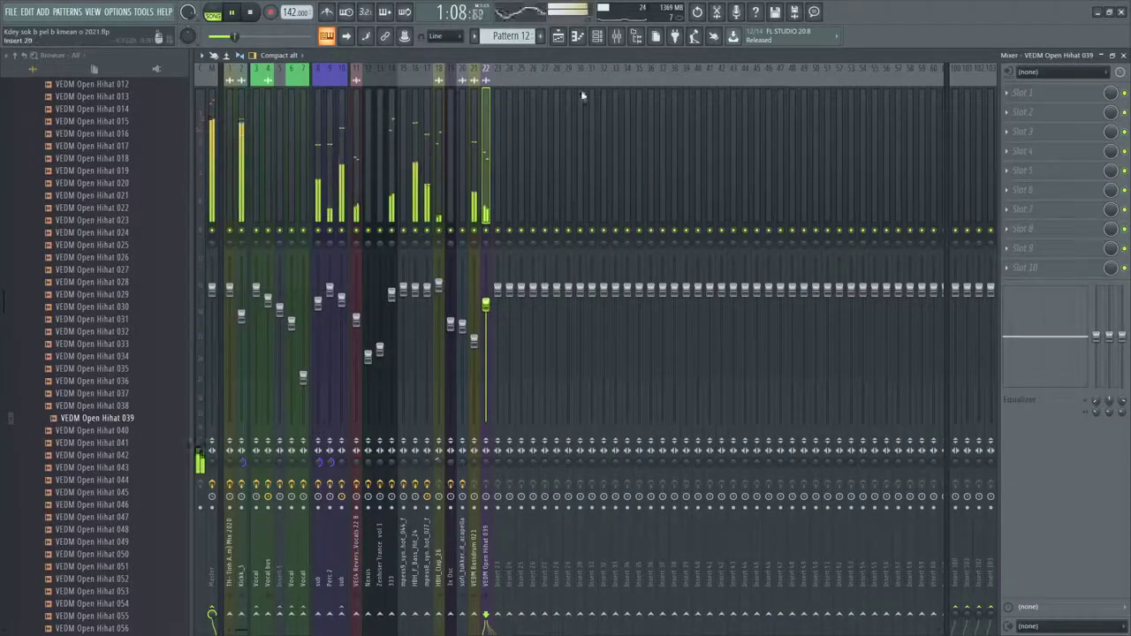
key("F9")
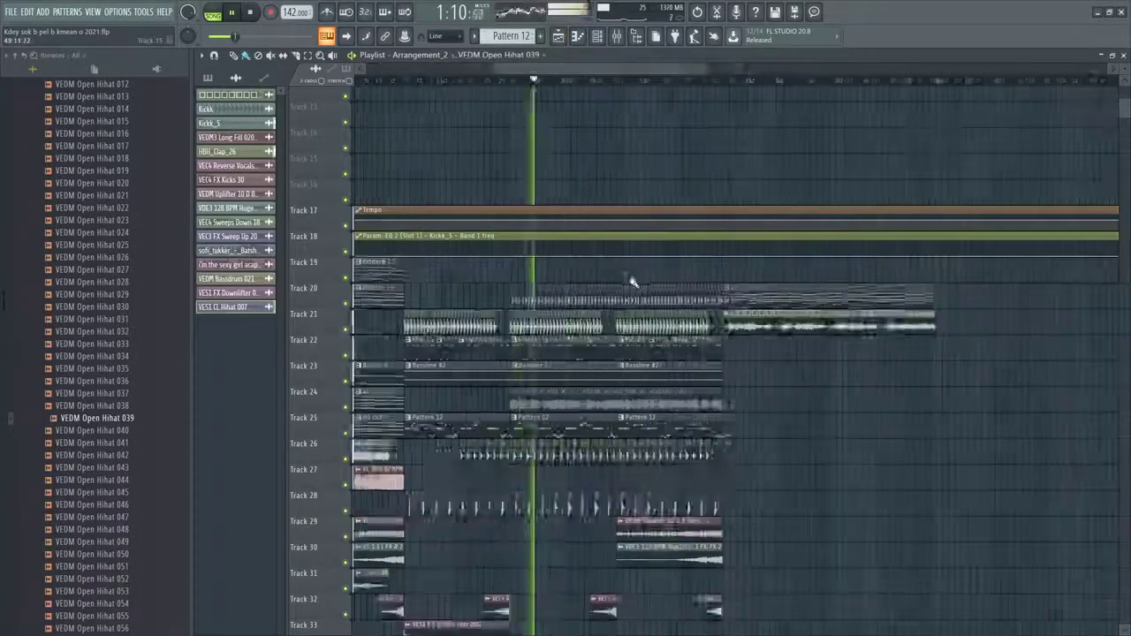
Select the VEDM Bassdrum 021 channel from its Track 28 clip and slightly raise its level on mixer insert 21
scroll(633, 281, "up", 5)
left_click(493, 512)
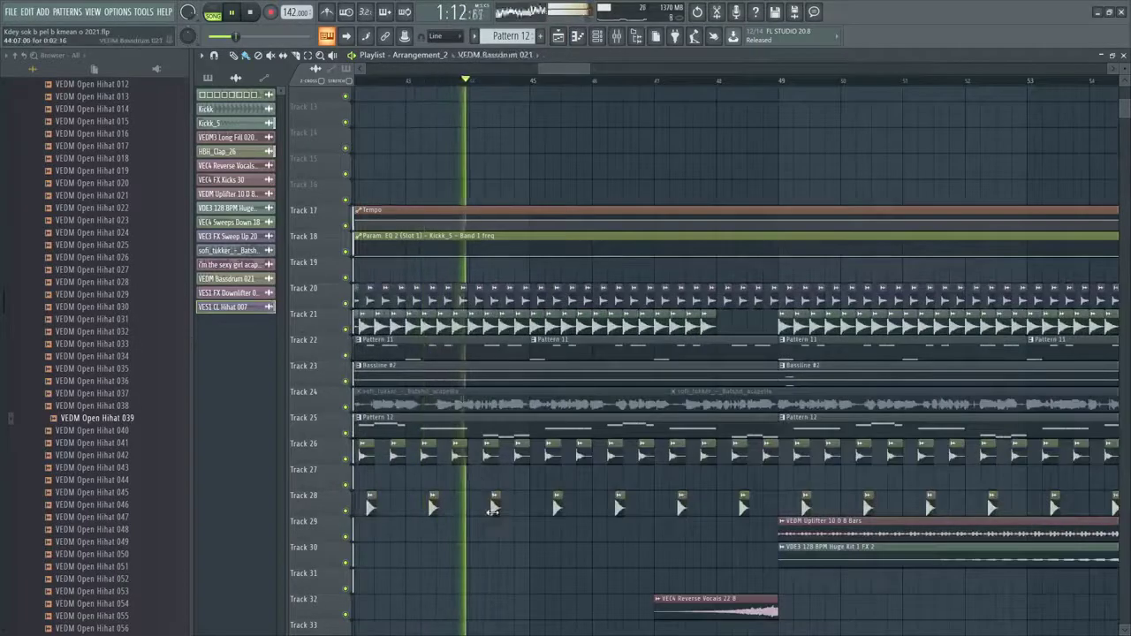
double_click(492, 511)
key("F9")
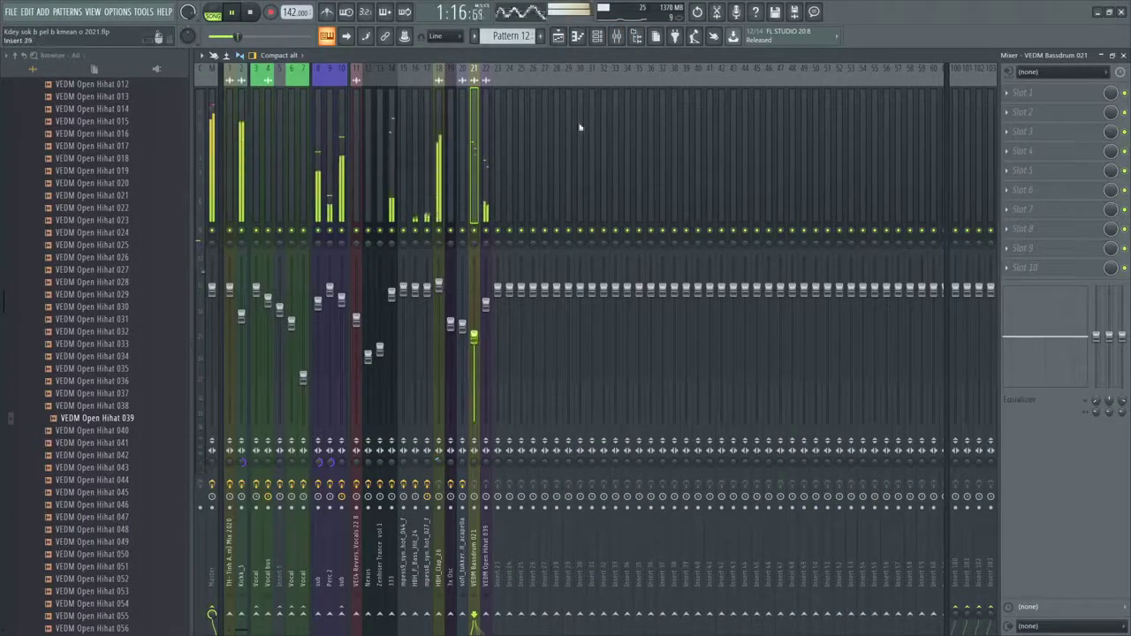
key("F5")
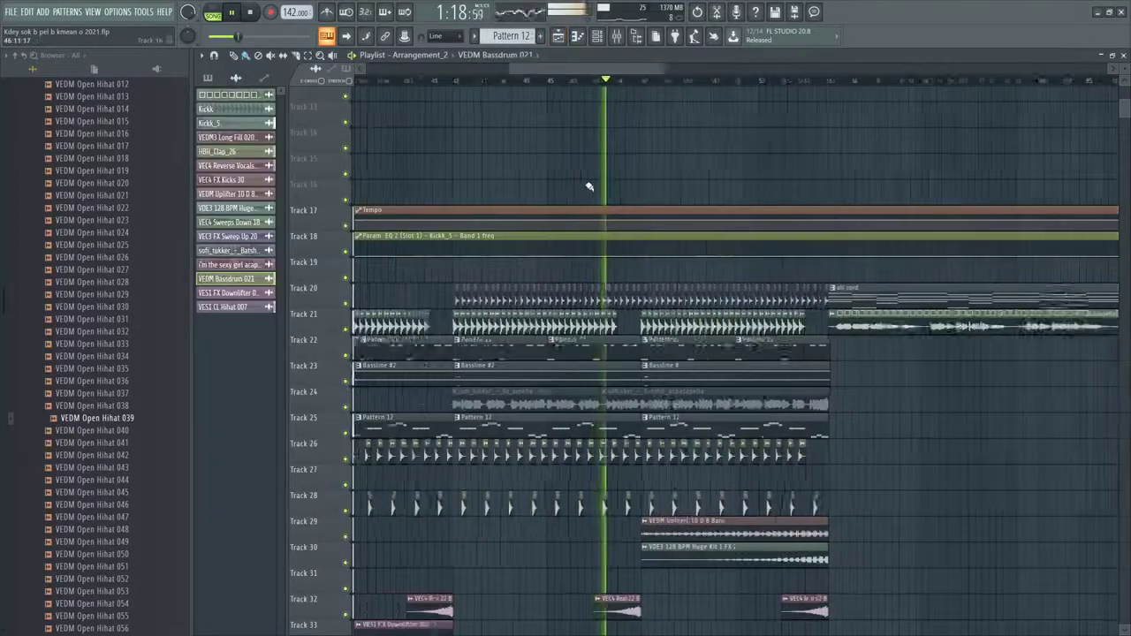
Open the Pattern 12 melody and reshape its bar 4 phrase to C5, two C#5 notes and two C5 notes
scroll(624, 351, "up", 3)
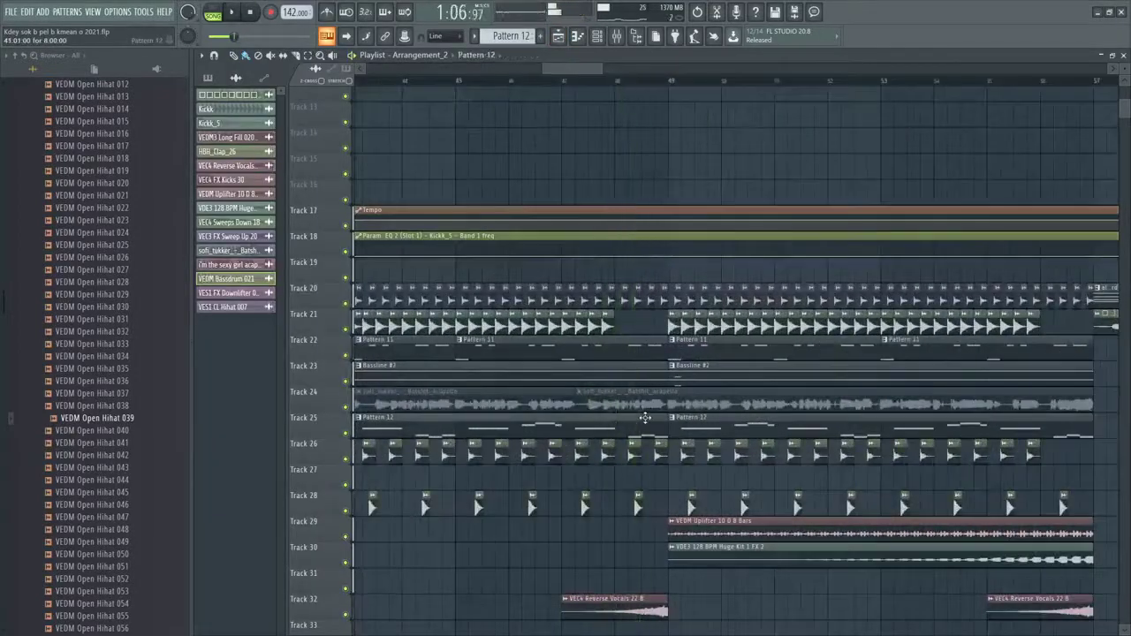
double_click(645, 417)
left_click(388, 54)
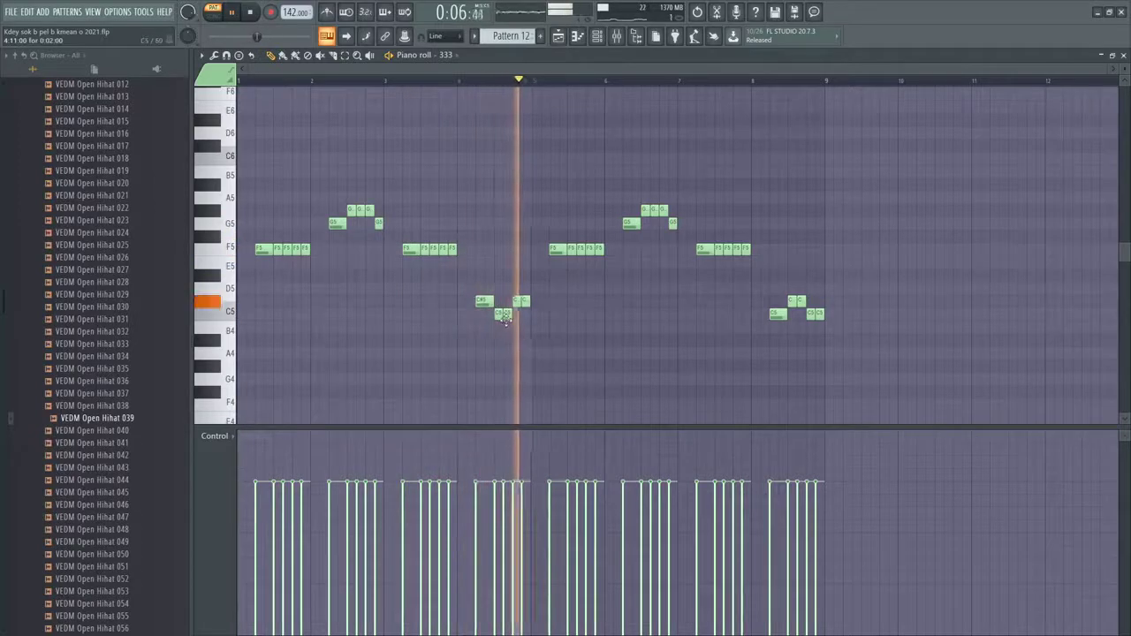
key("space")
left_click_drag(482, 301, 483, 317)
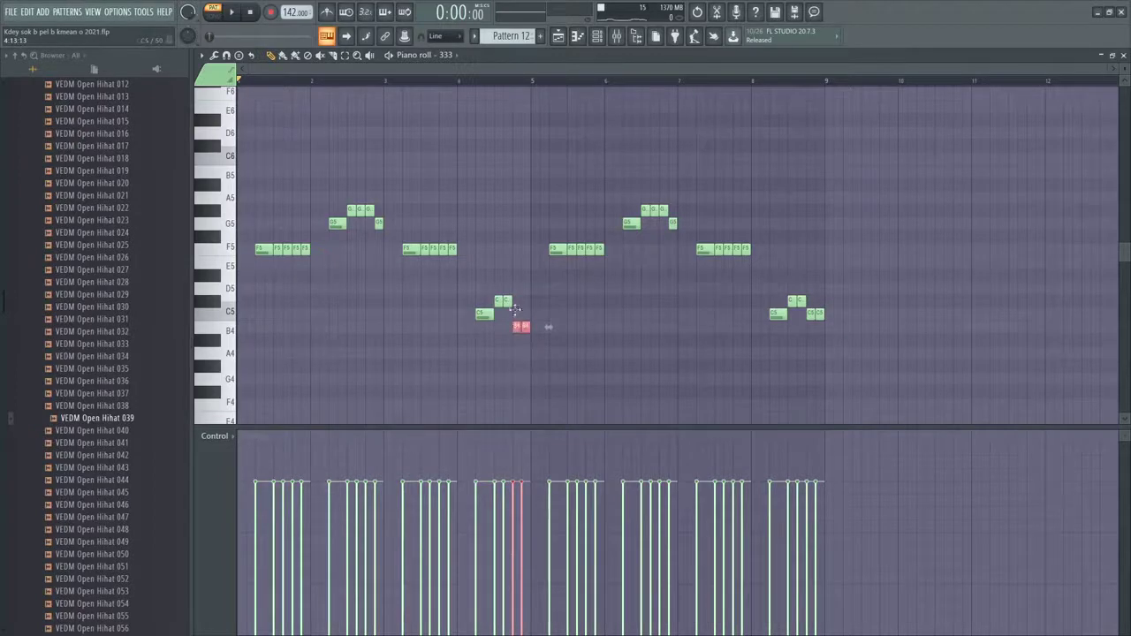
left_click(727, 335, "ctrl")
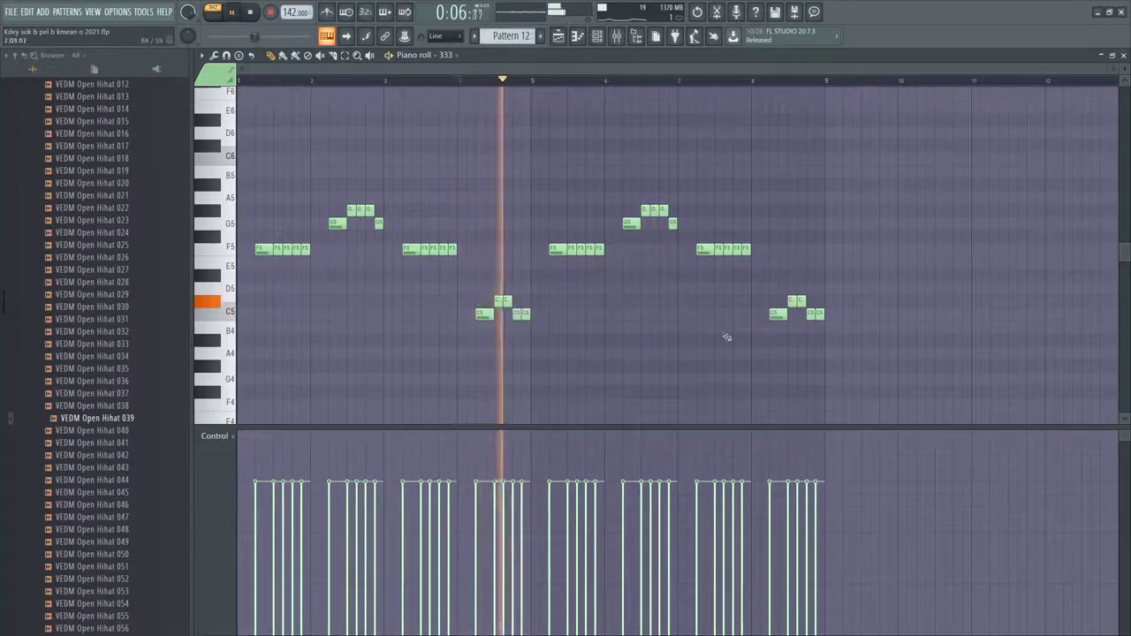
Transpose the bar 8 phrase of the Pattern 12 melody up one octave
left_click_drag(892, 341, 765, 296)
key("ctrl+Up")
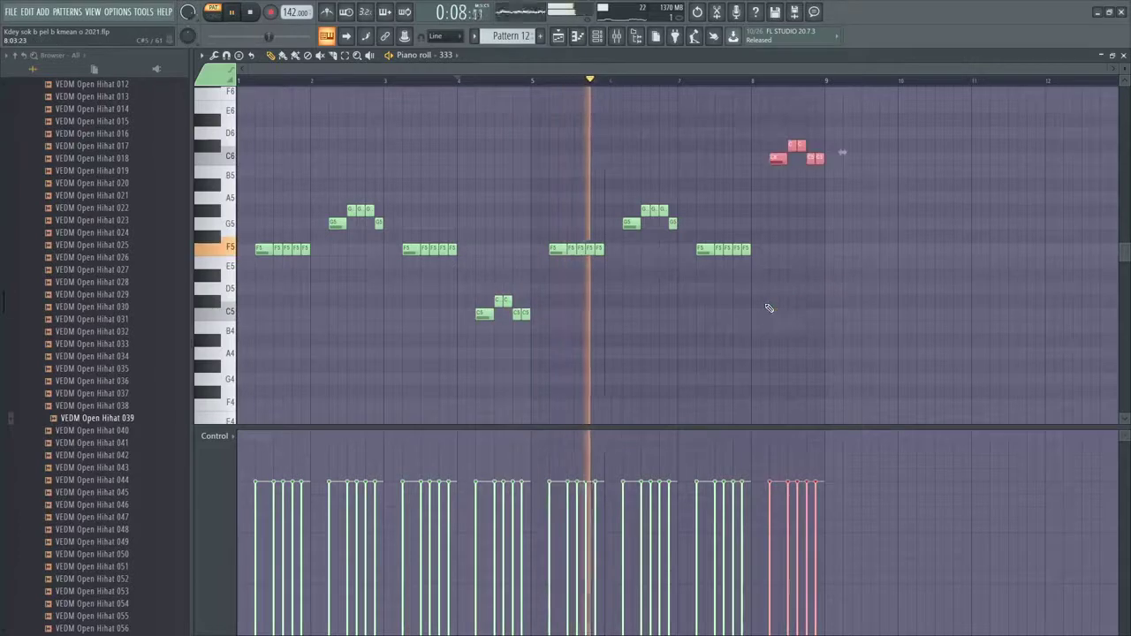
left_click(803, 263, "ctrl")
Reshape the melody's bar 7 phrase to climb from F5 through two G5 notes to two G#5 notes
scroll(803, 263, "up", 1)
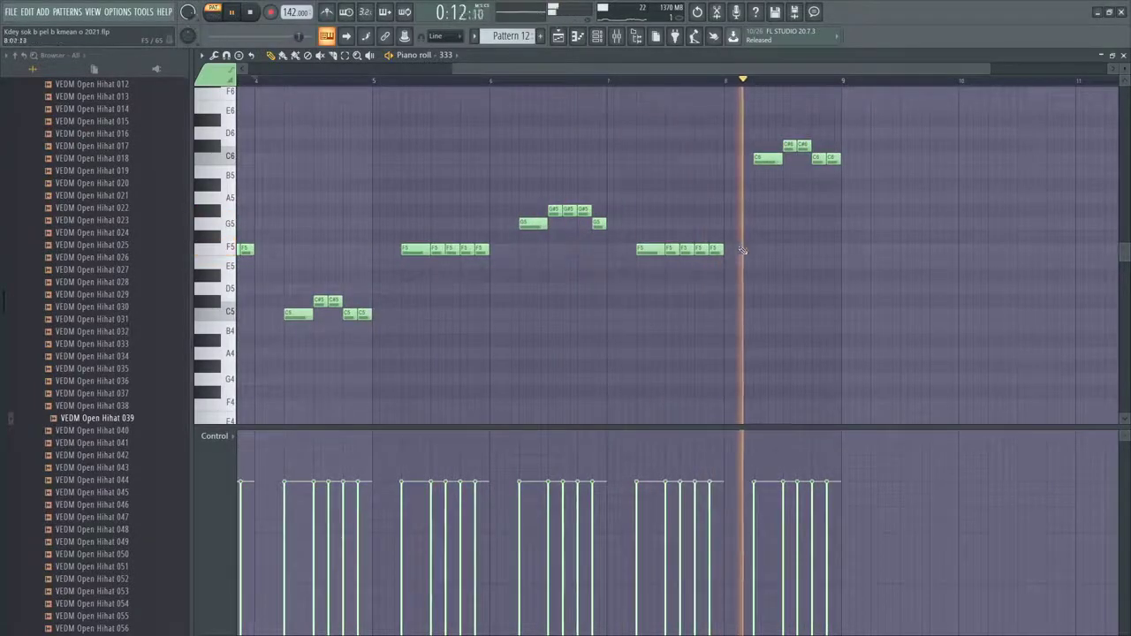
scroll(762, 243, "down", 1)
scroll(764, 243, "up", 1)
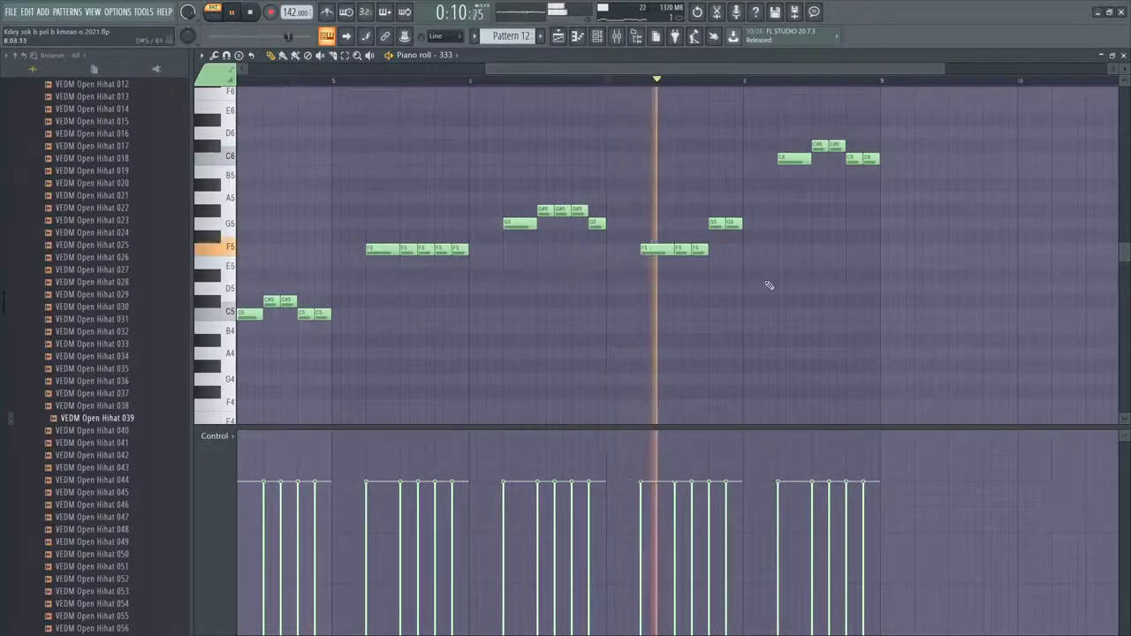
scroll(767, 285, "down", 1)
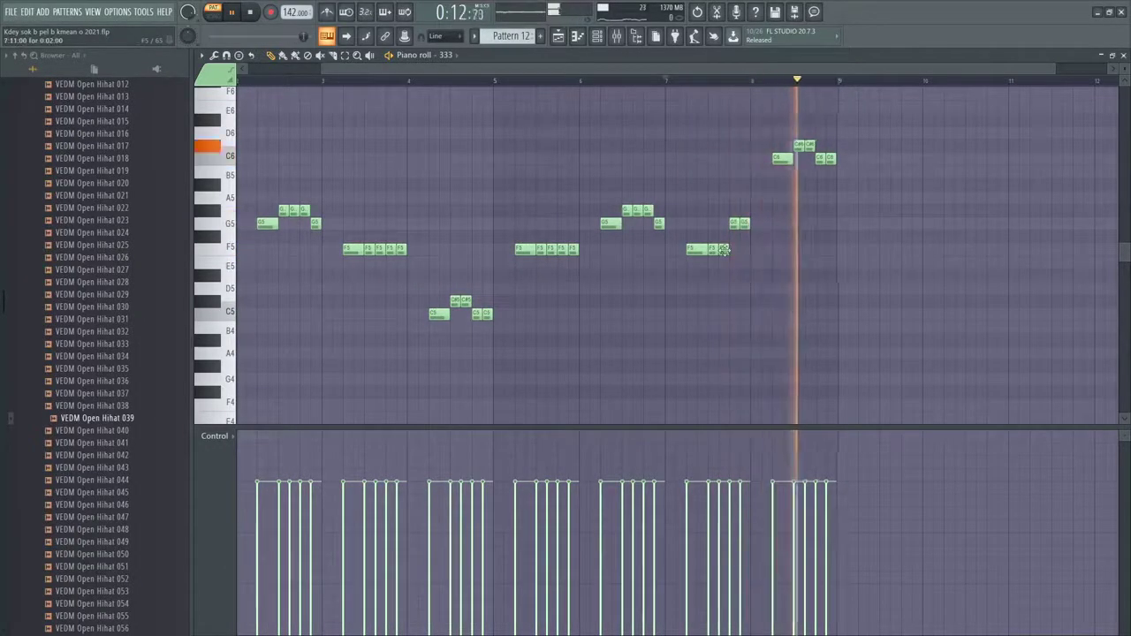
key("space")
left_click_drag(724, 250, 723, 228)
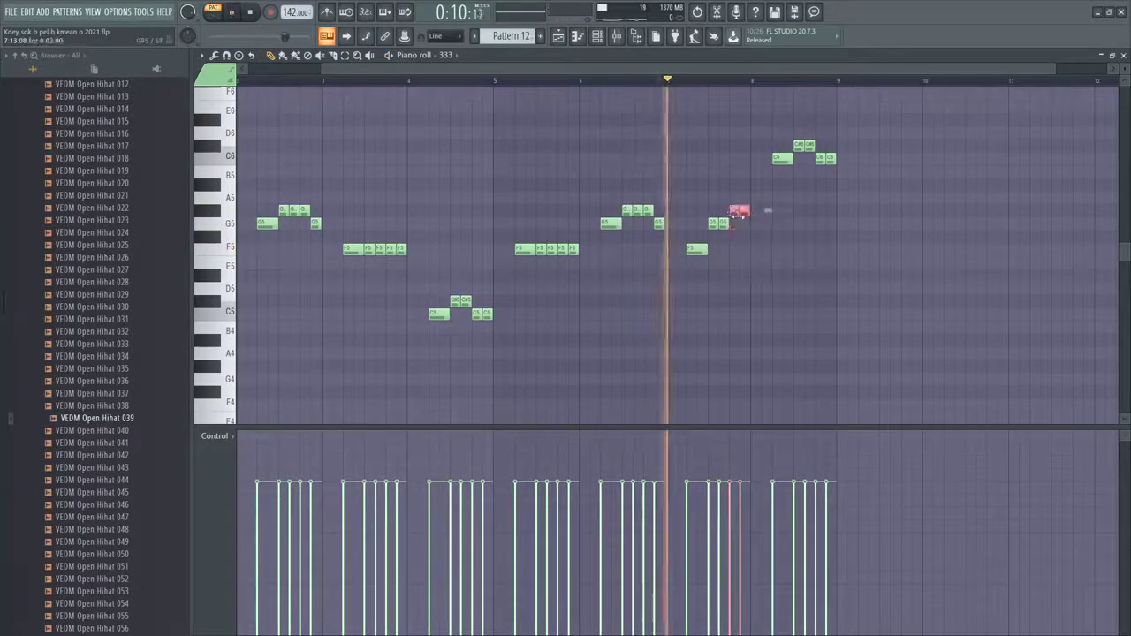
scroll(754, 249, "up", 1)
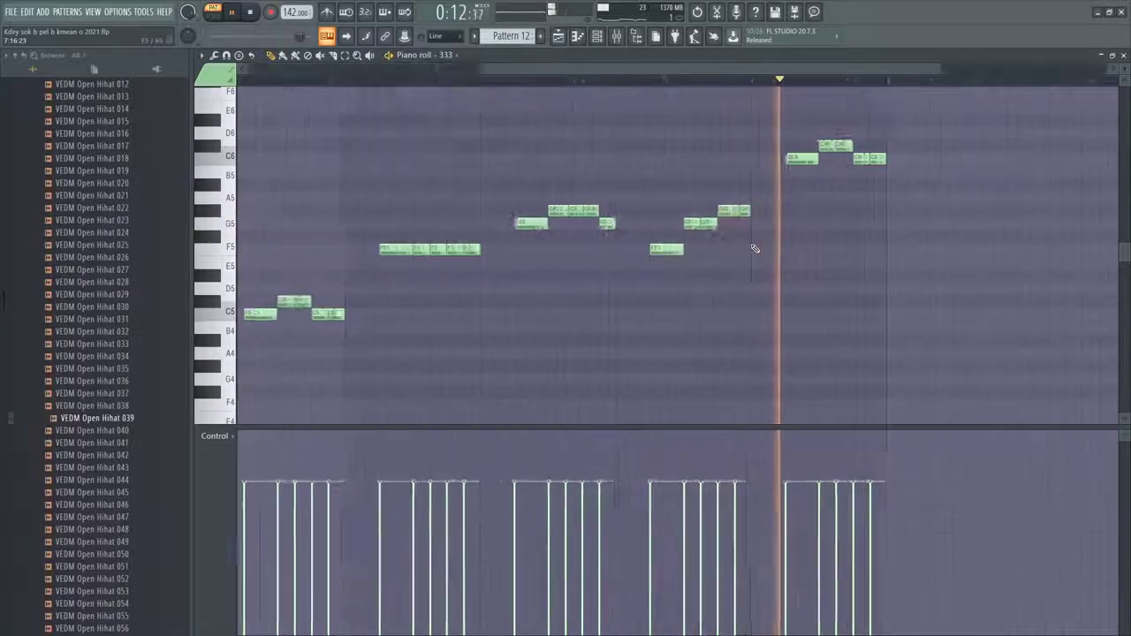
scroll(755, 249, "down", 1)
scroll(751, 233, "up", 1)
key("space")
Play the arrangement in song mode from just before bar 33 and listen to the revised melody in the drop
left_click(558, 36)
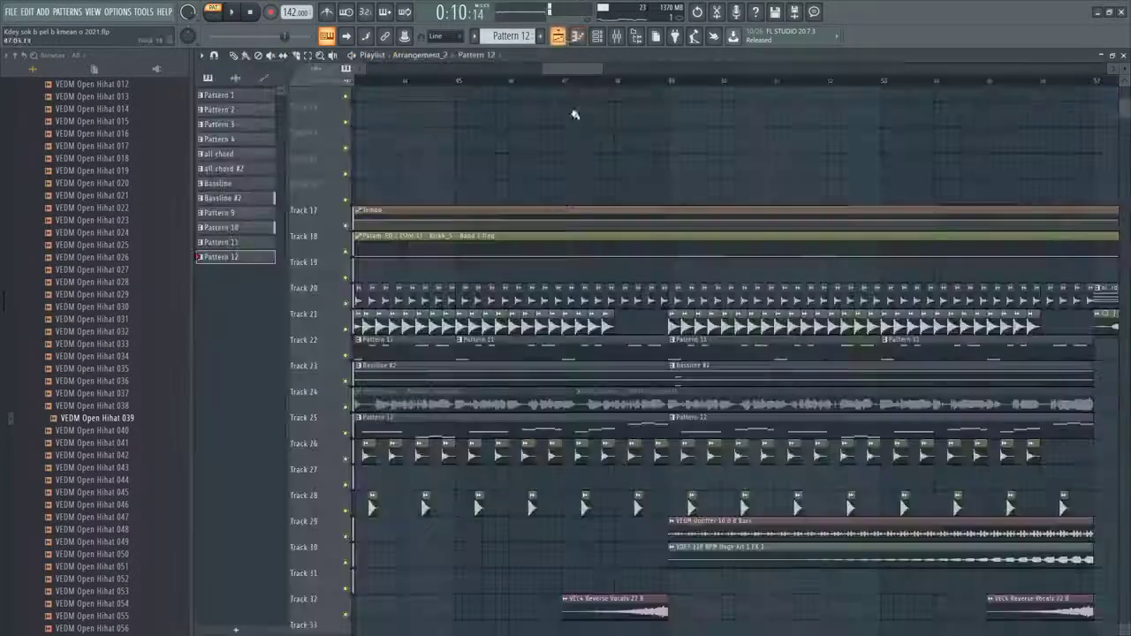
scroll(574, 115, "down", 3)
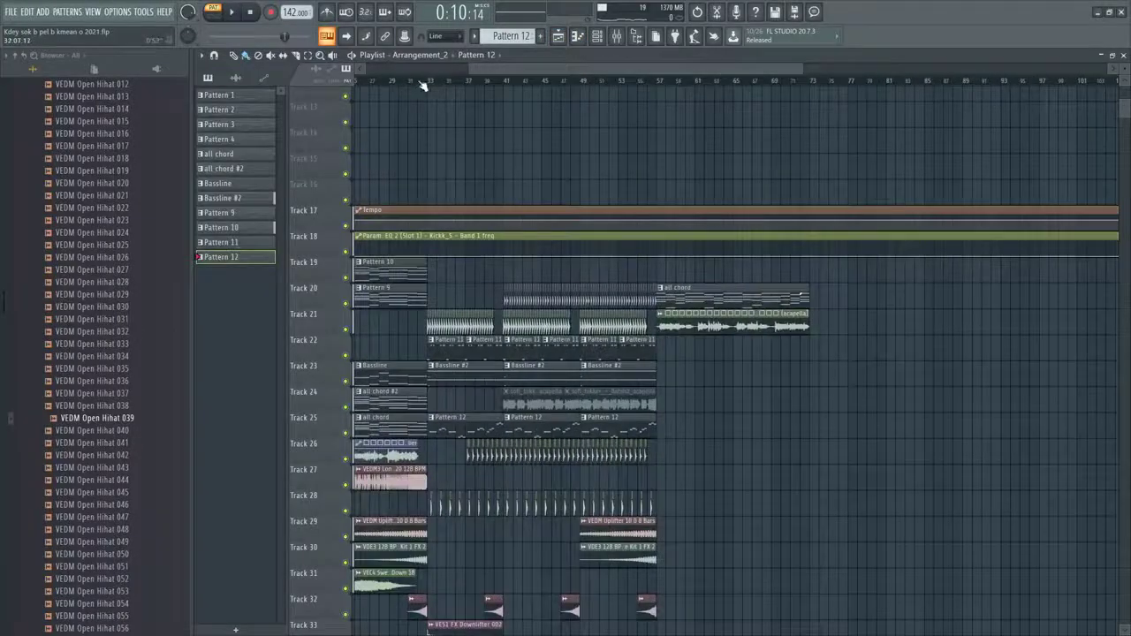
scroll(453, 281, "up", 5)
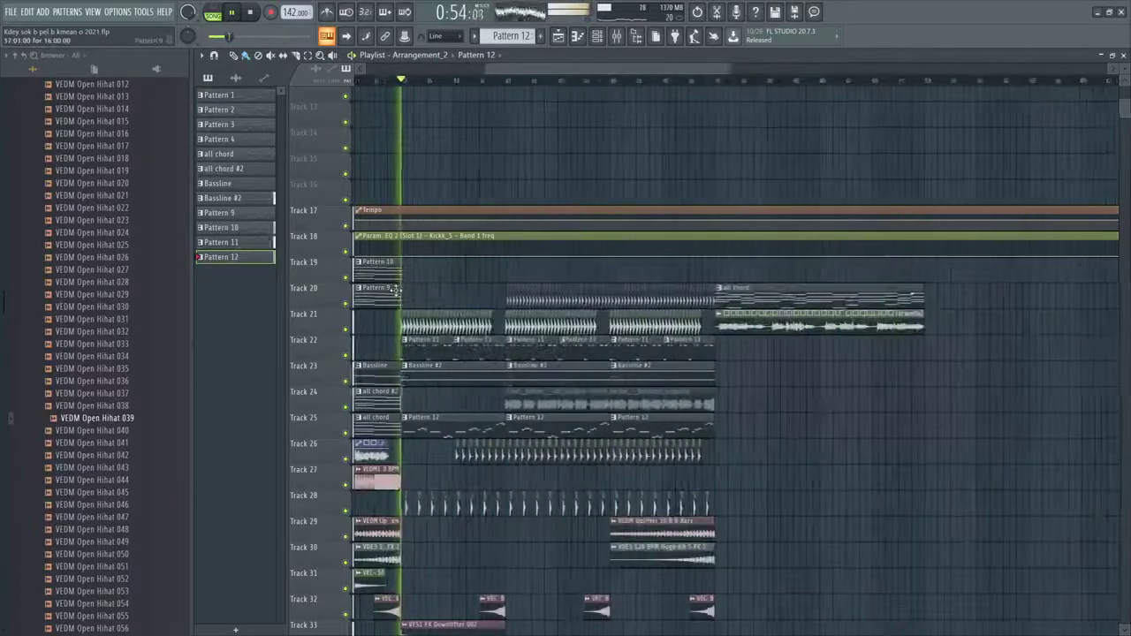
scroll(396, 290, "up", 2)
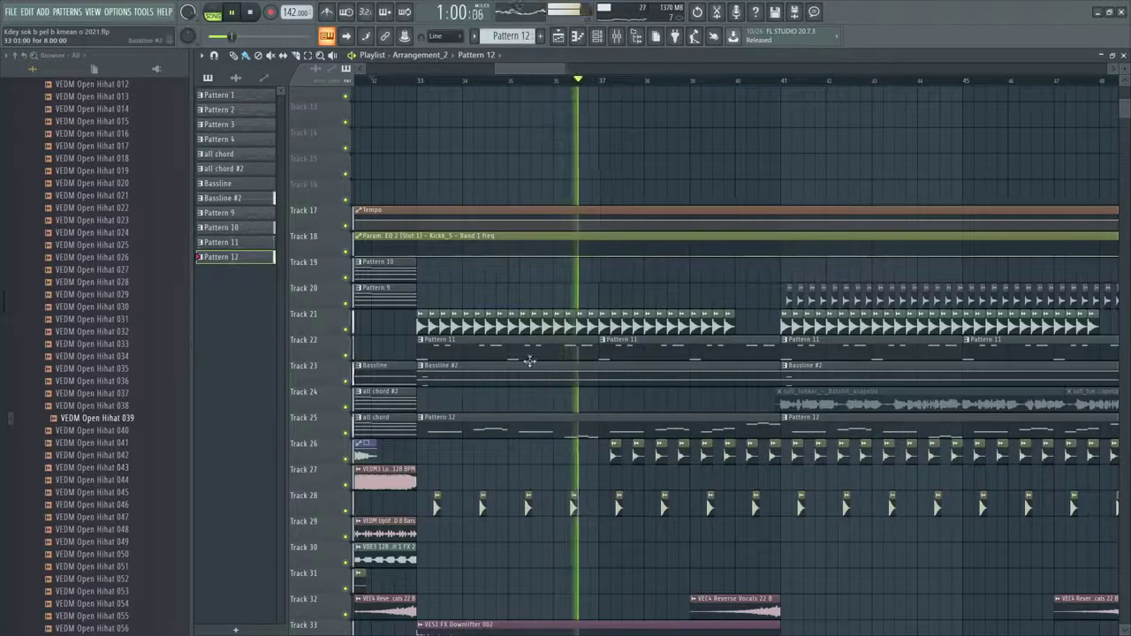
scroll(542, 362, "up", 2)
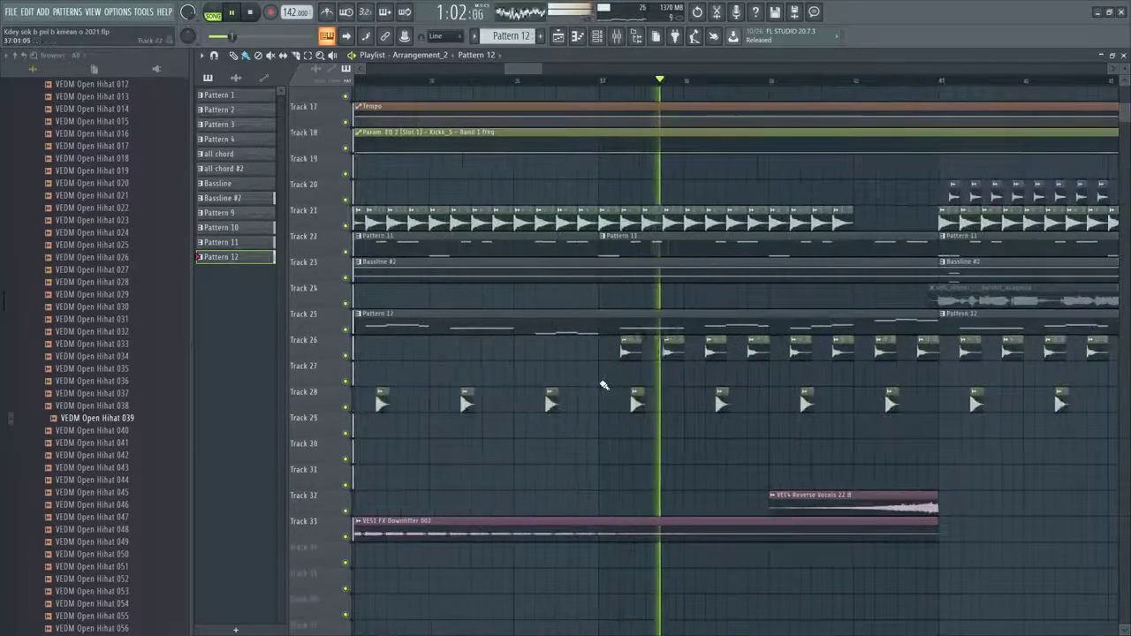
Examine the synth shot's effects on mixer insert 17 and the Sampler channel's piano roll during playback
left_click(616, 35)
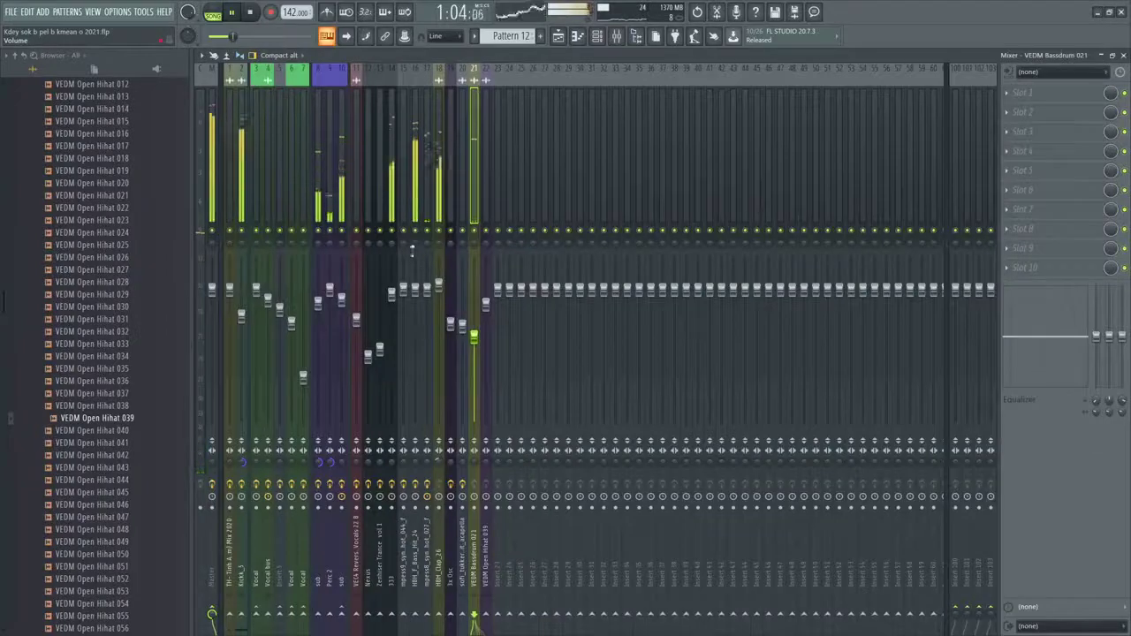
left_click(429, 209)
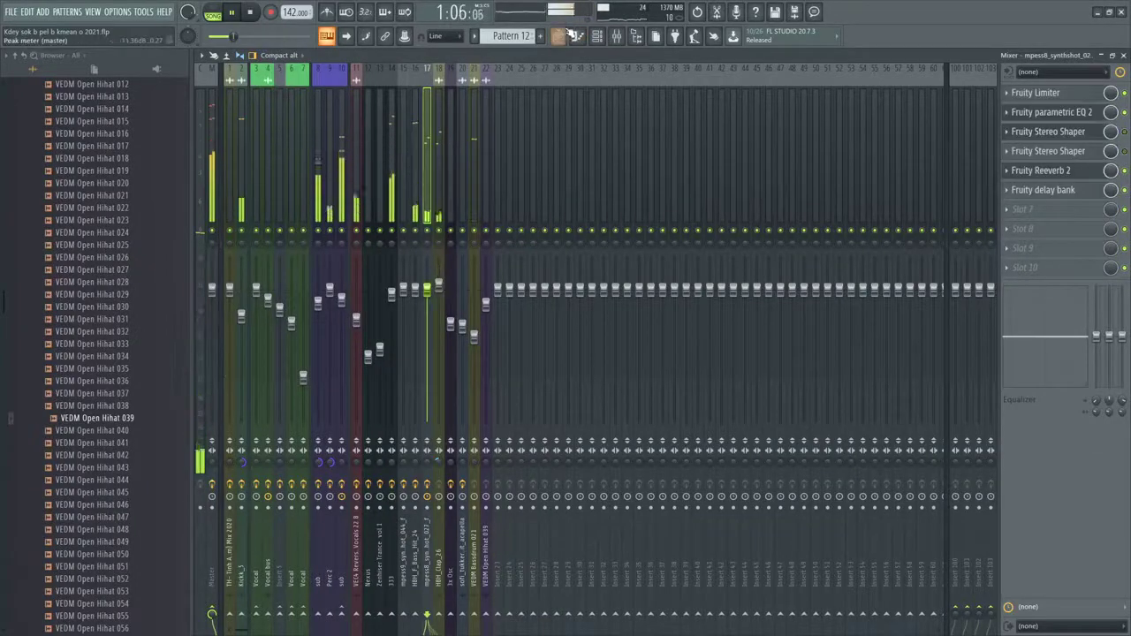
left_click(563, 33)
left_click(576, 35)
scroll(541, 290, "down", 5)
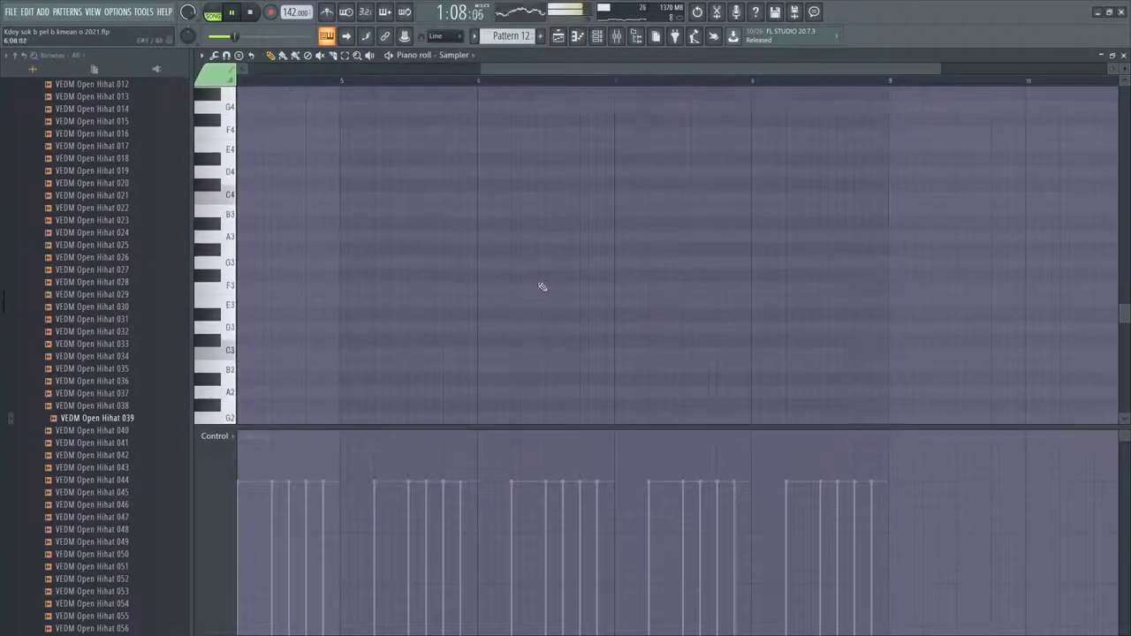
scroll(543, 287, "up", 5)
Open the Industrial FG notes of Pattern 11 and raise the velocity of both F4 notes to about 77%
left_click(558, 37)
scroll(609, 251, "down", 3)
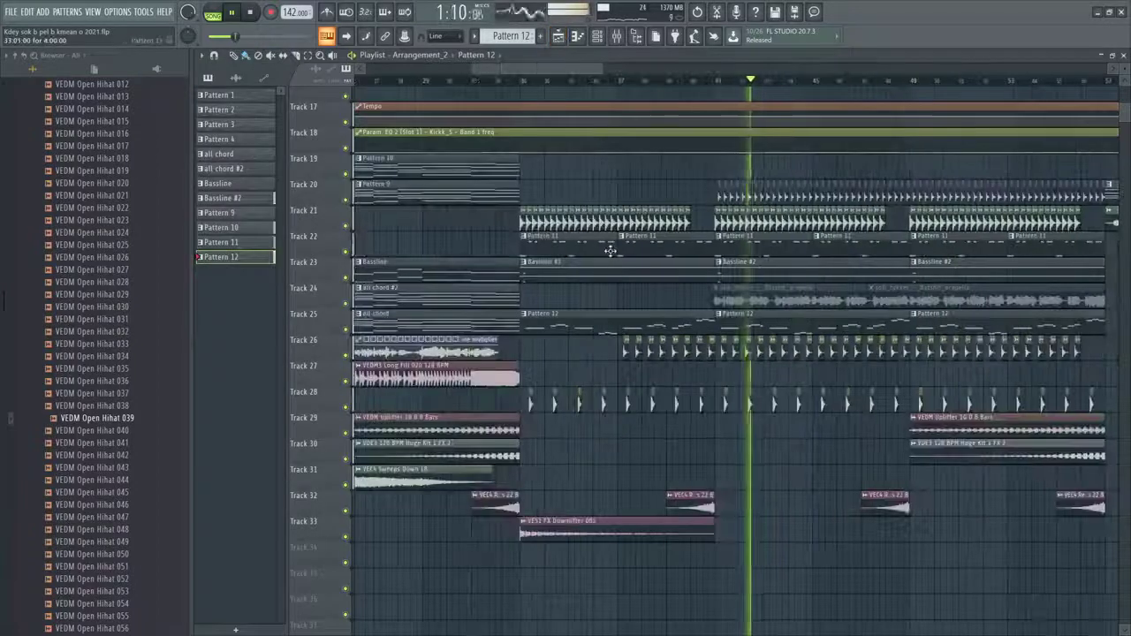
double_click(610, 252)
double_click(478, 325)
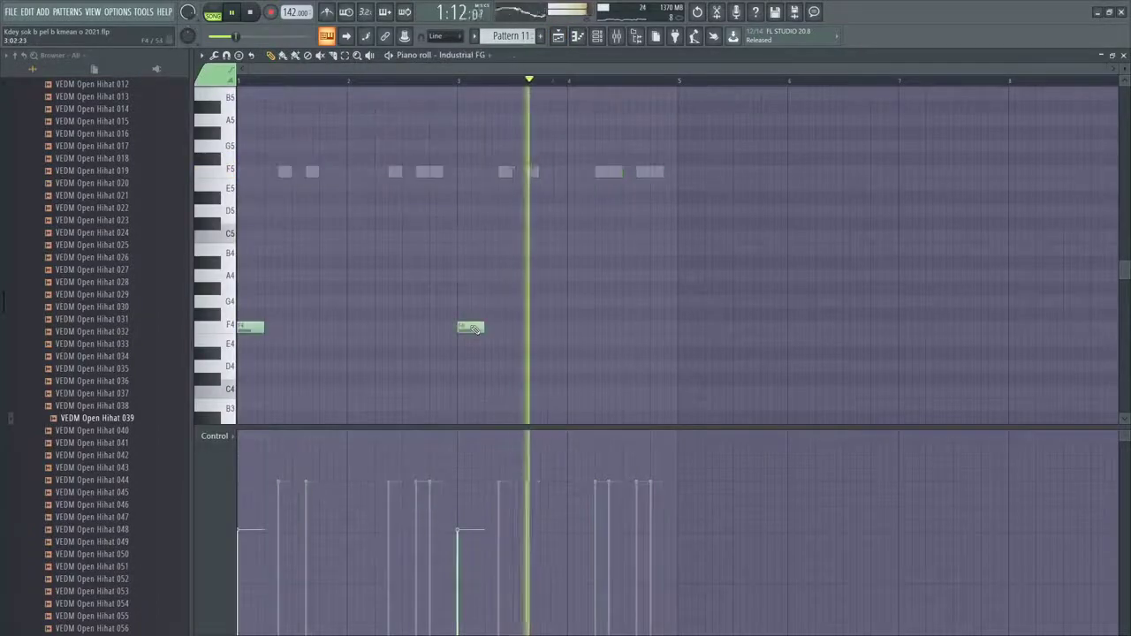
key("ctrl+a")
mouse_move(469, 492)
left_mouse_down()
mouse_move(469, 533)
mouse_move(430, 525)
left_mouse_up()
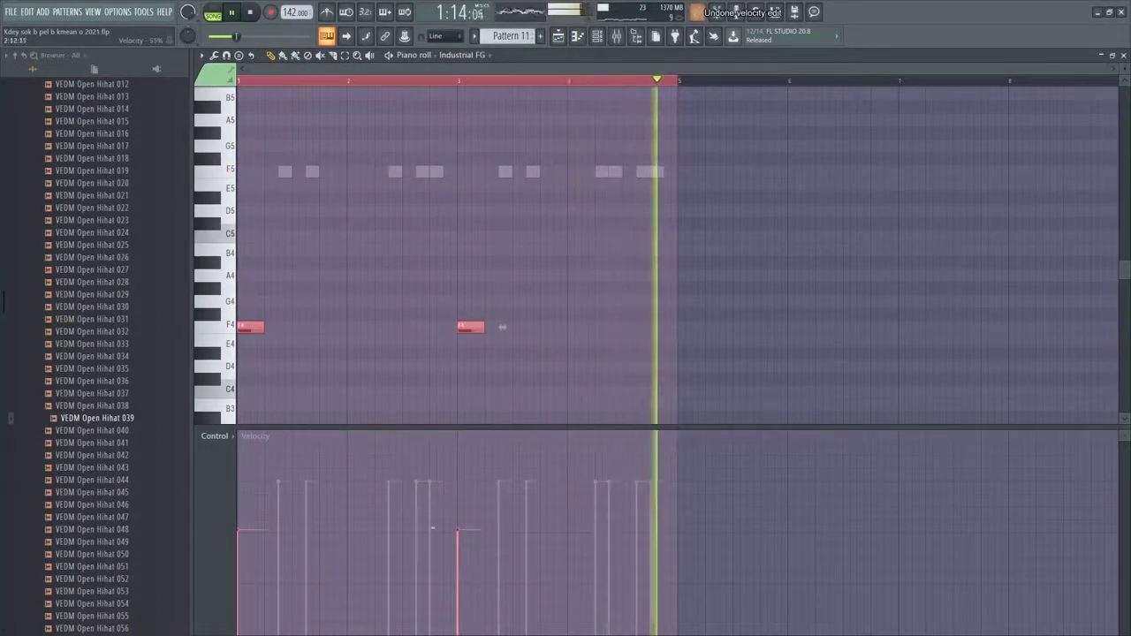
left_click_drag(472, 482, 204, 484)
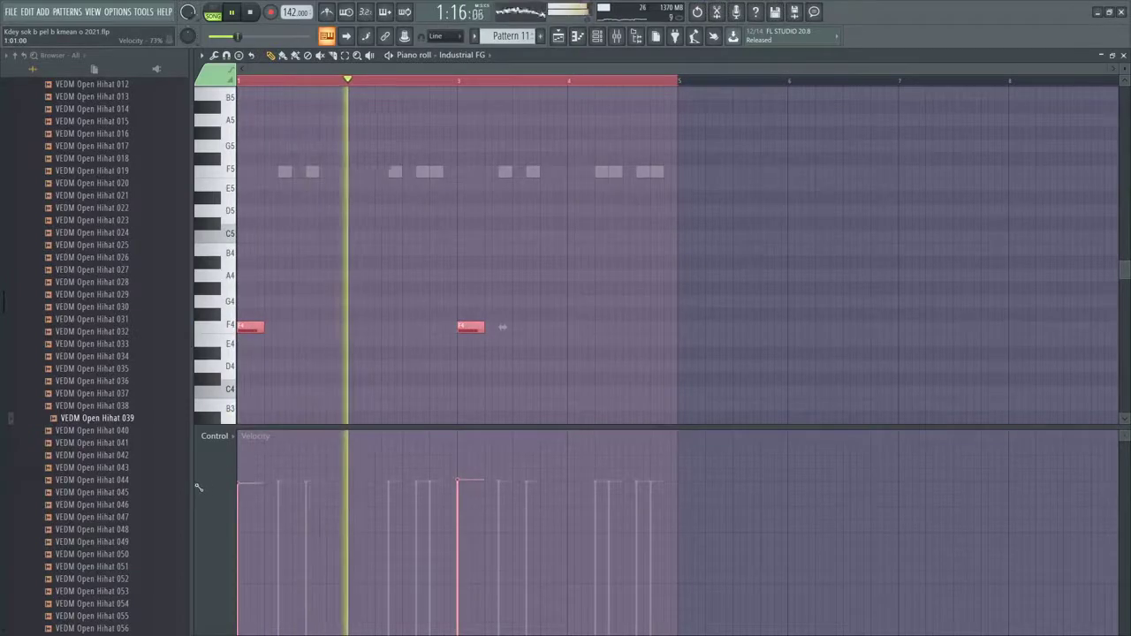
left_click(621, 310, "ctrl")
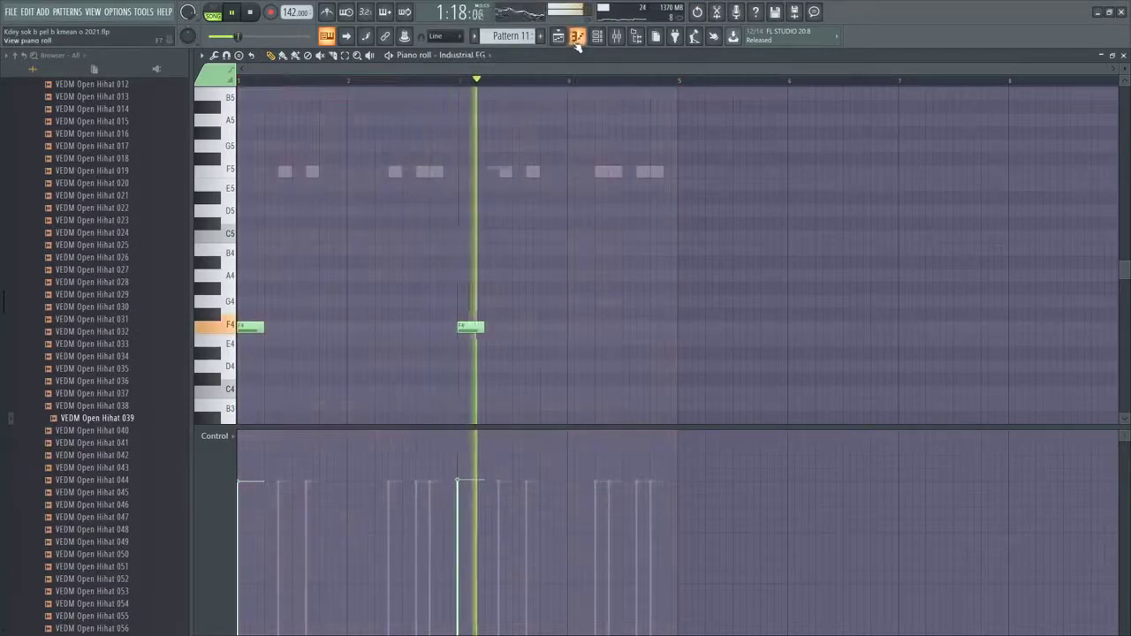
Open the Pattern 12 melody from the drop and lower the last note of the bar 7 phrase to G5
key("F5")
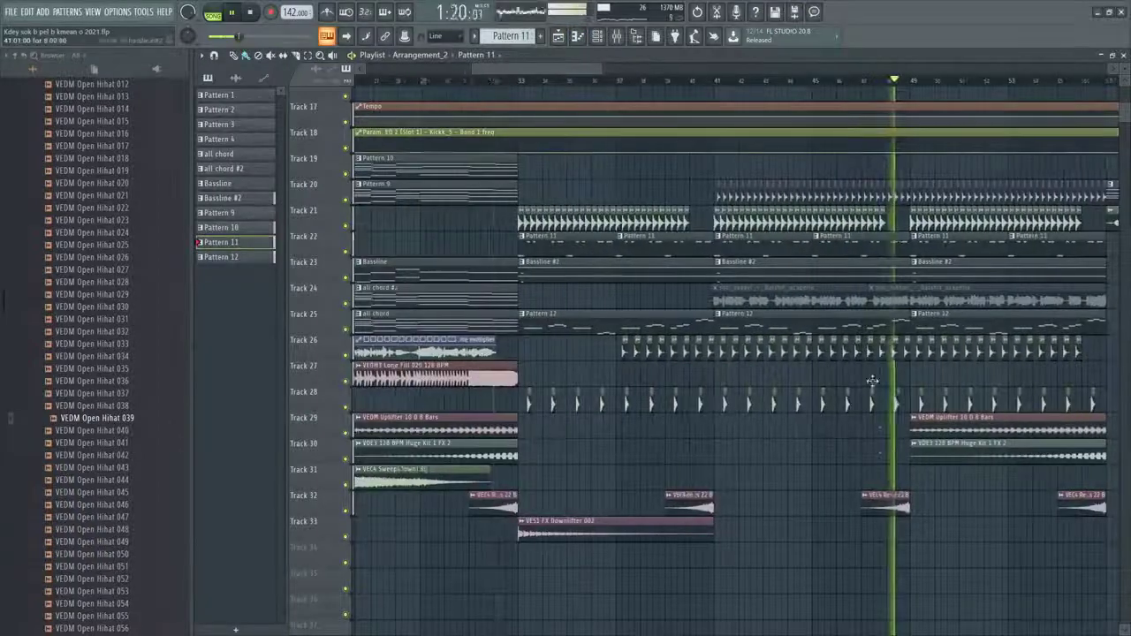
key("space")
double_click(874, 329)
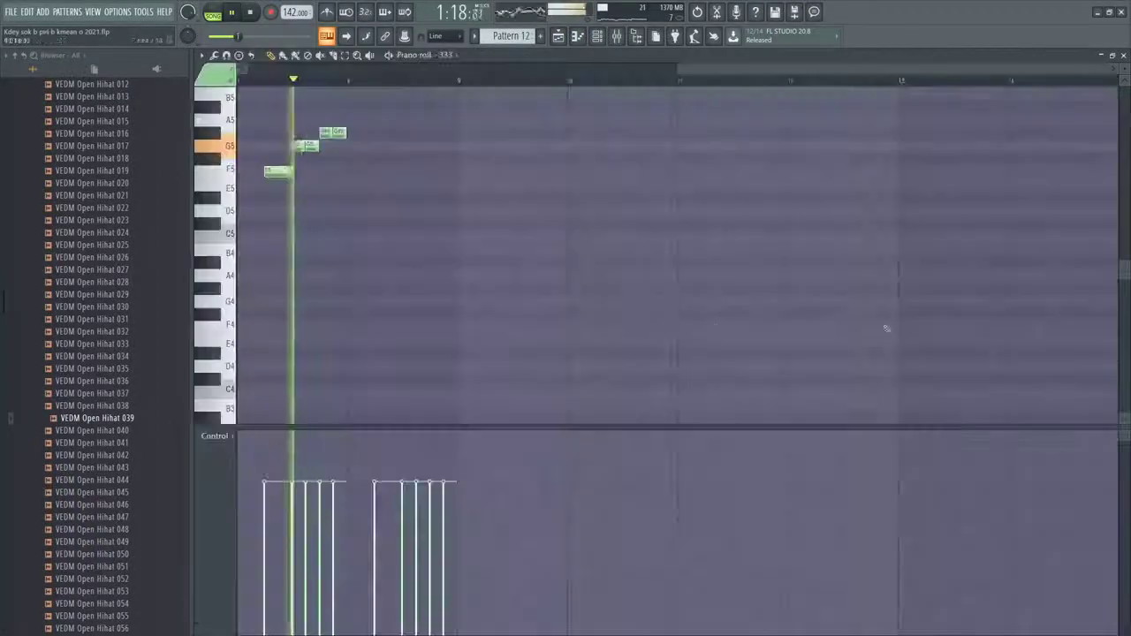
key("space")
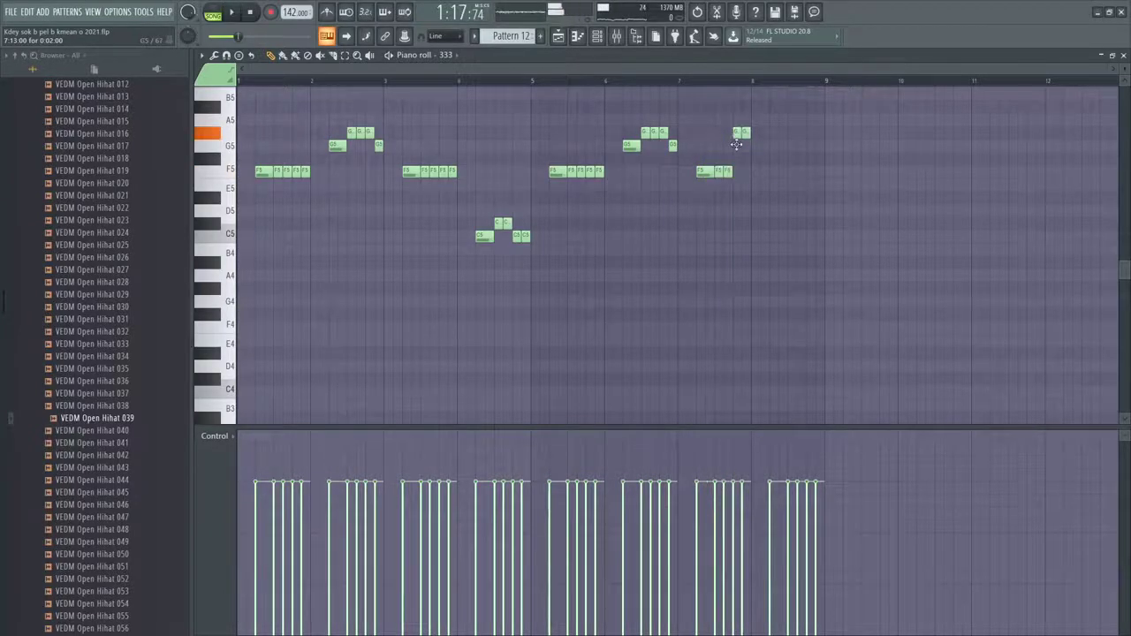
key("space")
left_click_drag(745, 133, 746, 146)
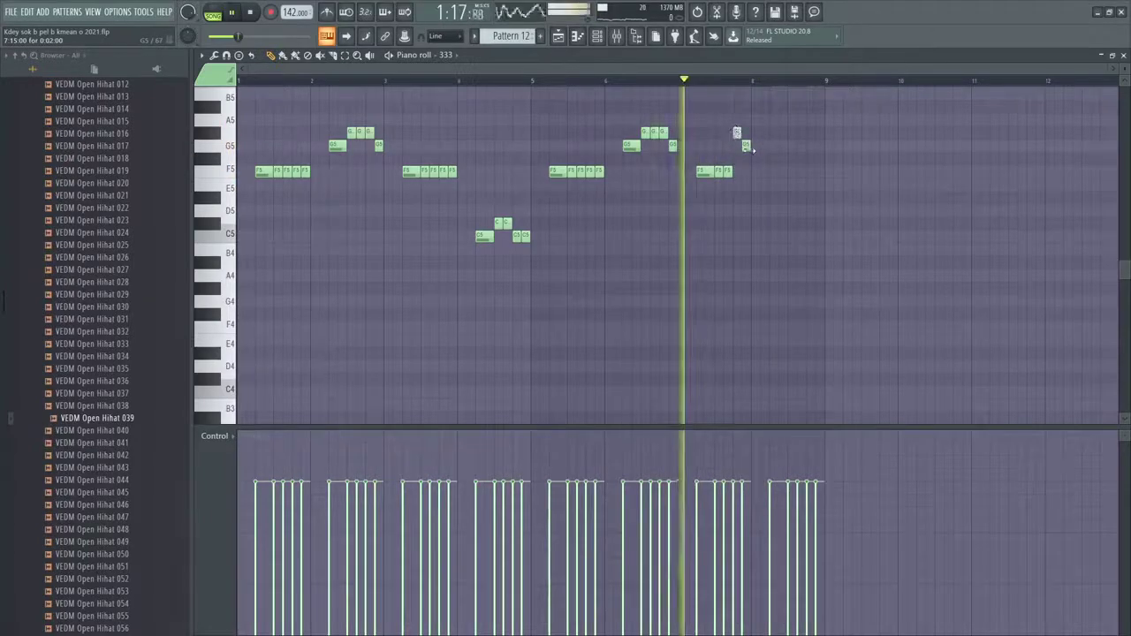
scroll(746, 148, "up", 3, "ctrl")
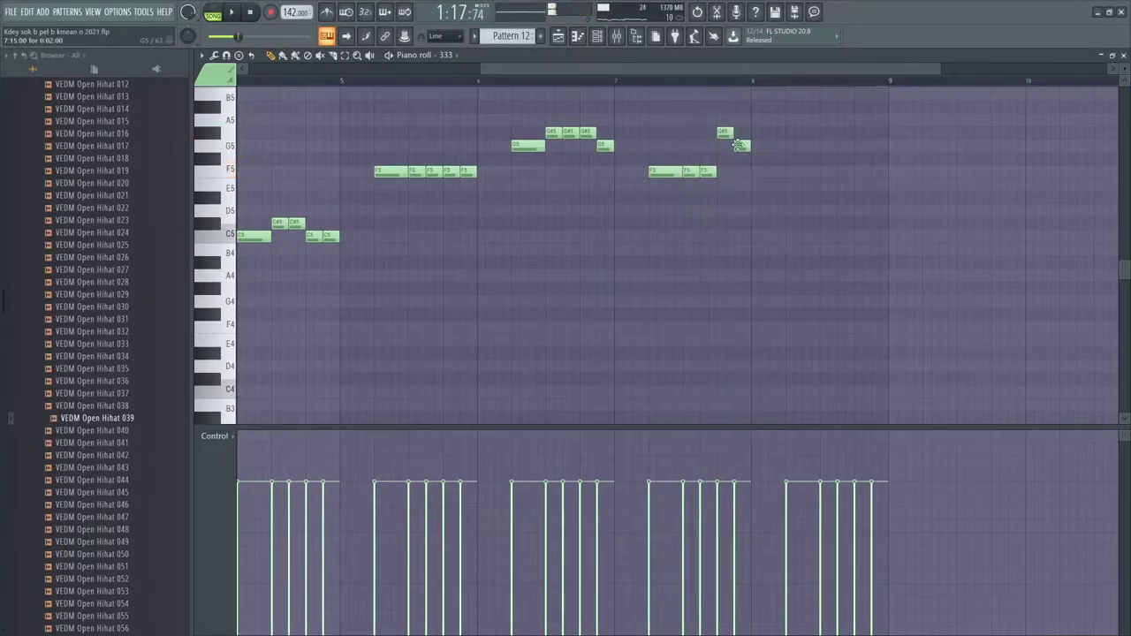
Audition Pattern 12 on its own around bar 8 and lower the last note of that bar to G#5
key("space")
scroll(760, 252, "down", 3, "ctrl")
scroll(767, 263, "up", 4)
scroll(769, 261, "up", 3, "ctrl")
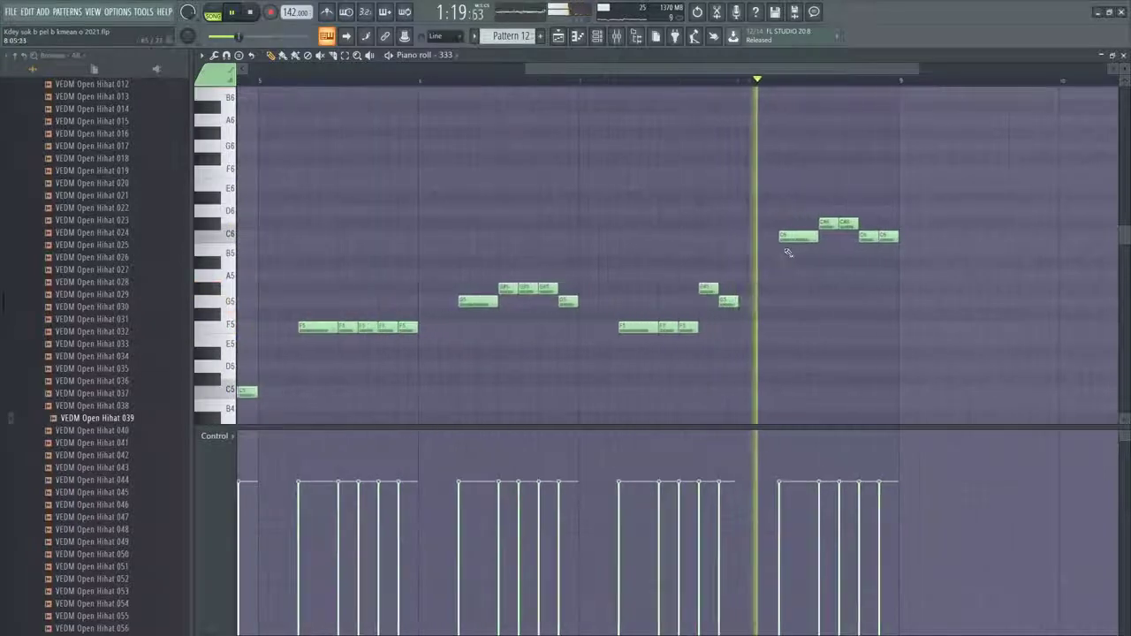
scroll(789, 254, "down", 2, "ctrl")
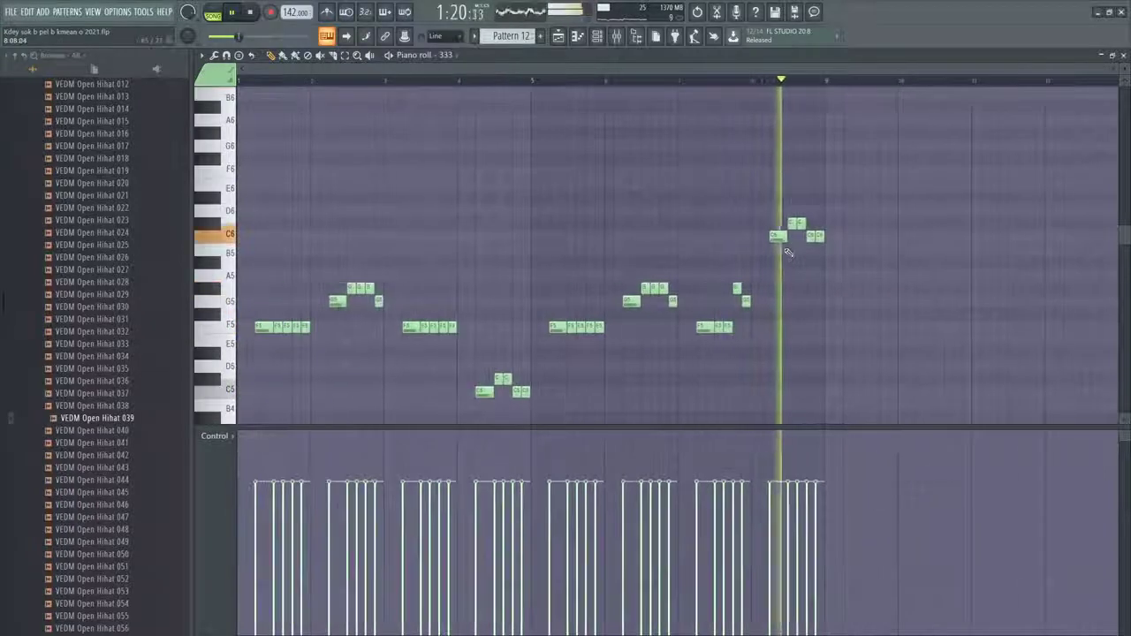
left_click(390, 56)
left_click(757, 79)
scroll(788, 222, "up", 2, "ctrl")
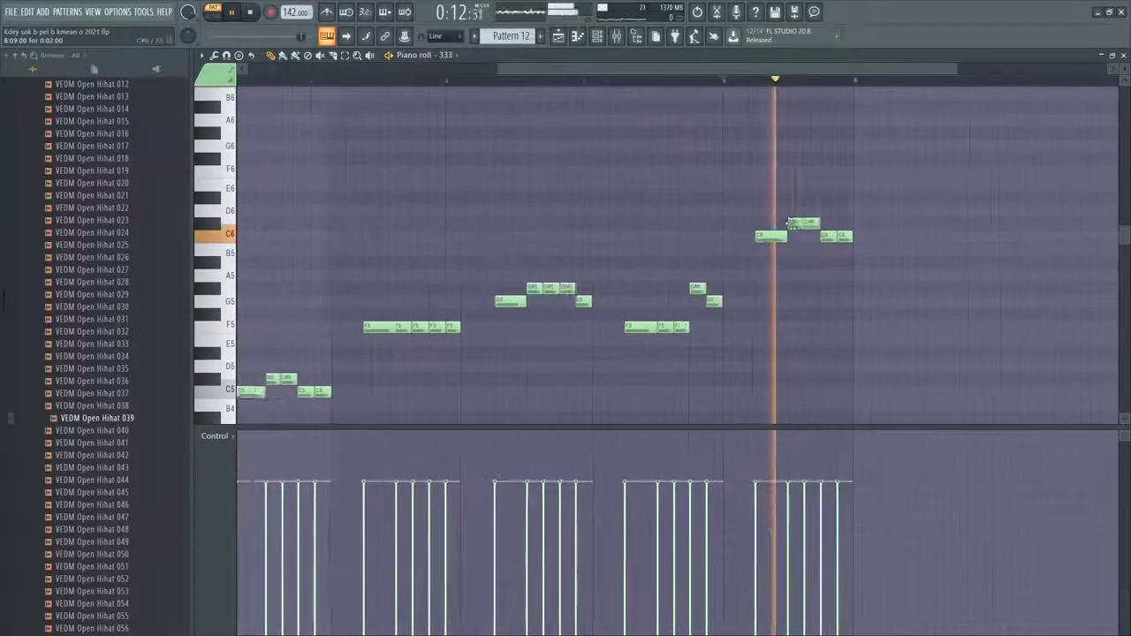
scroll(791, 223, "down", 1, "ctrl")
scroll(821, 235, "up", 2, "ctrl")
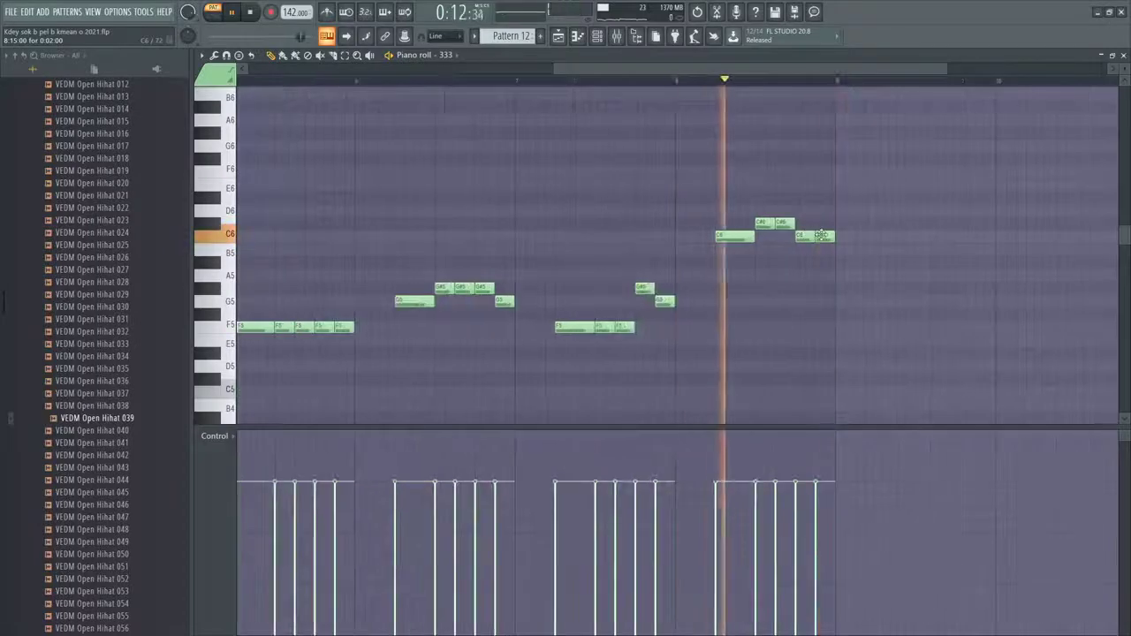
left_click_drag(821, 236, 821, 287)
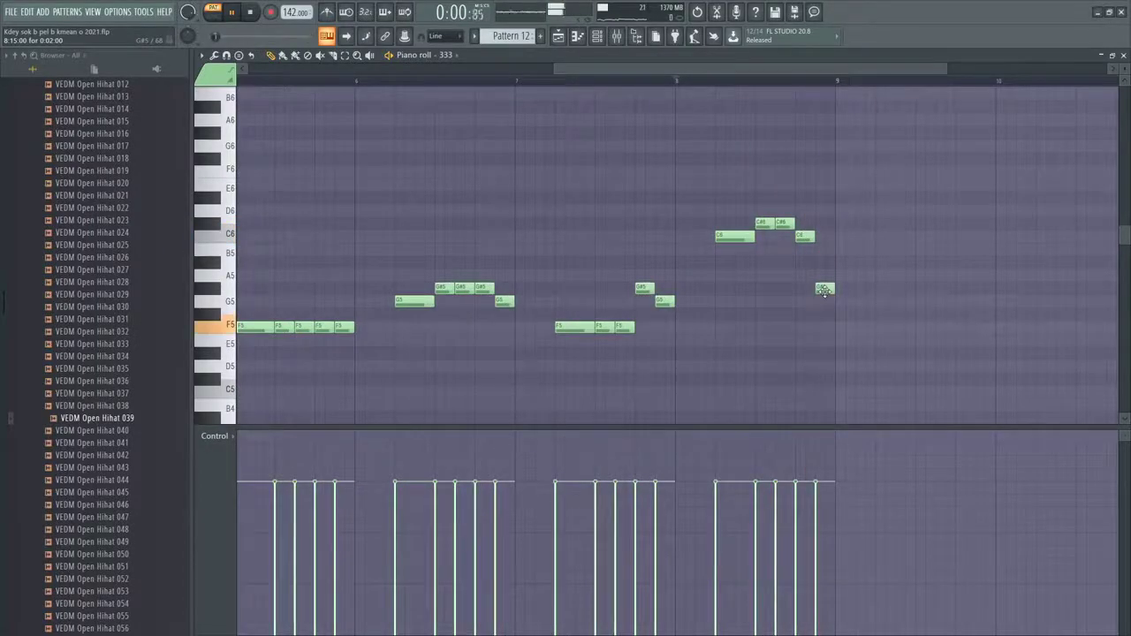
scroll(924, 245, "down", 1)
scroll(921, 244, "up", 3)
scroll(922, 244, "down", 2, "ctrl")
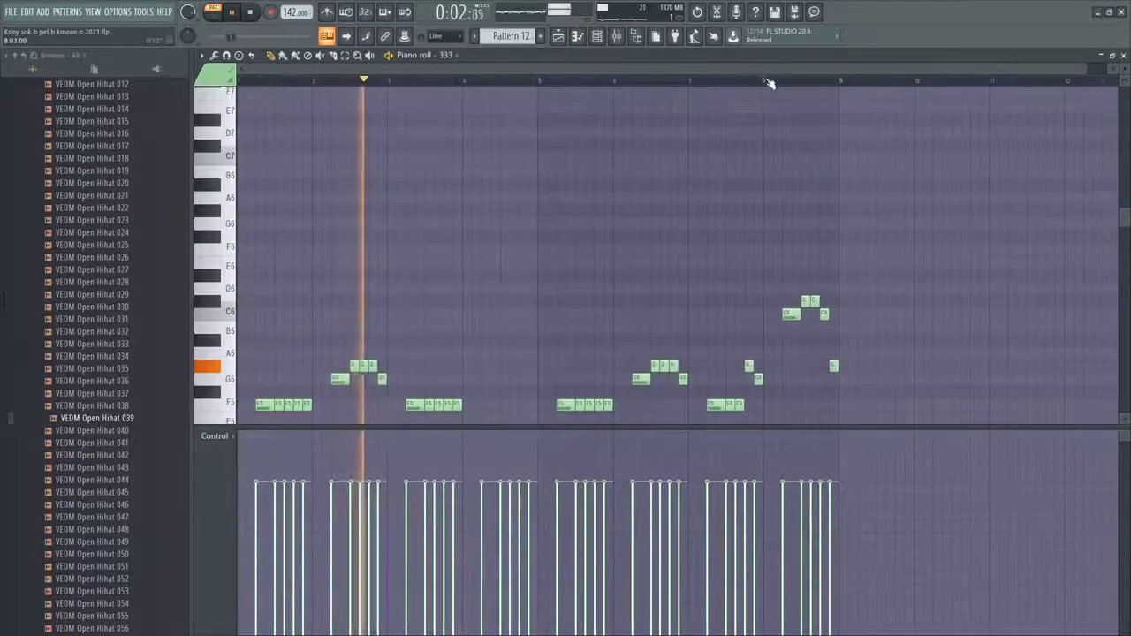
On the 333 mixer insert, set parametric EQ band 4 to about 3.5 dB at 1028 Hz and the insert volume to 99%
left_click(558, 36)
left_click(558, 35)
left_click(626, 37)
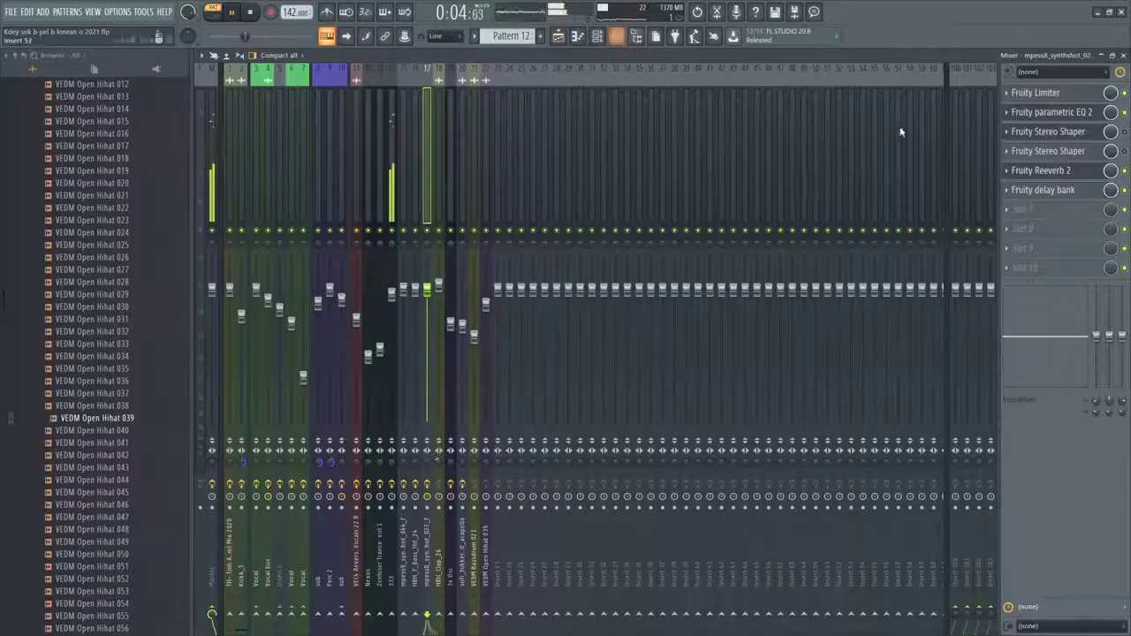
left_click(385, 161)
left_click(393, 163)
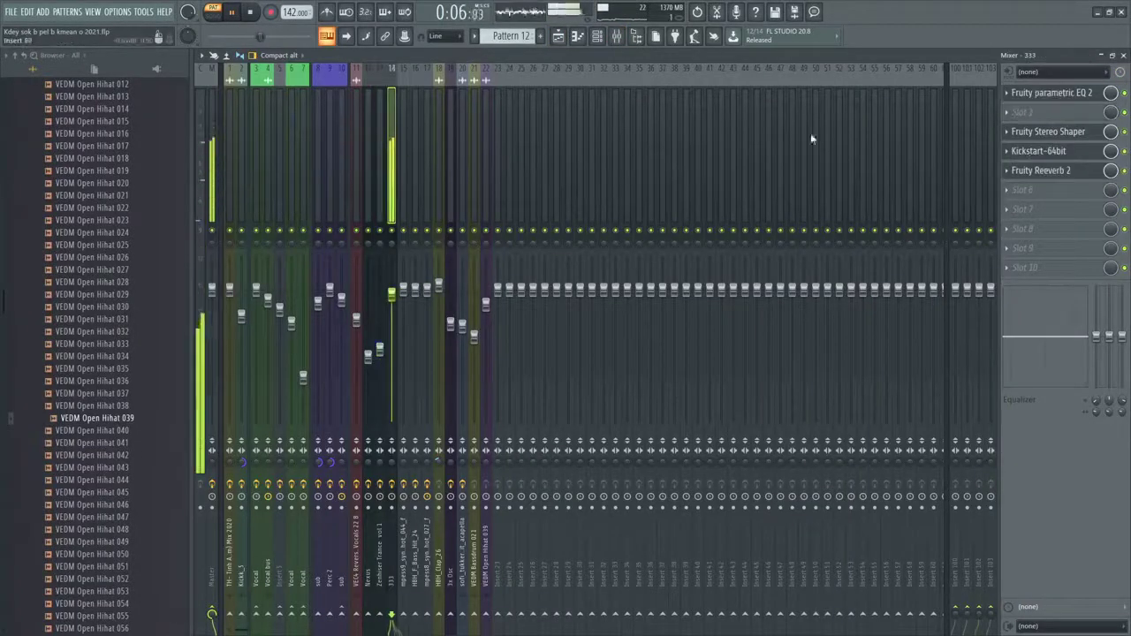
left_click(1057, 95)
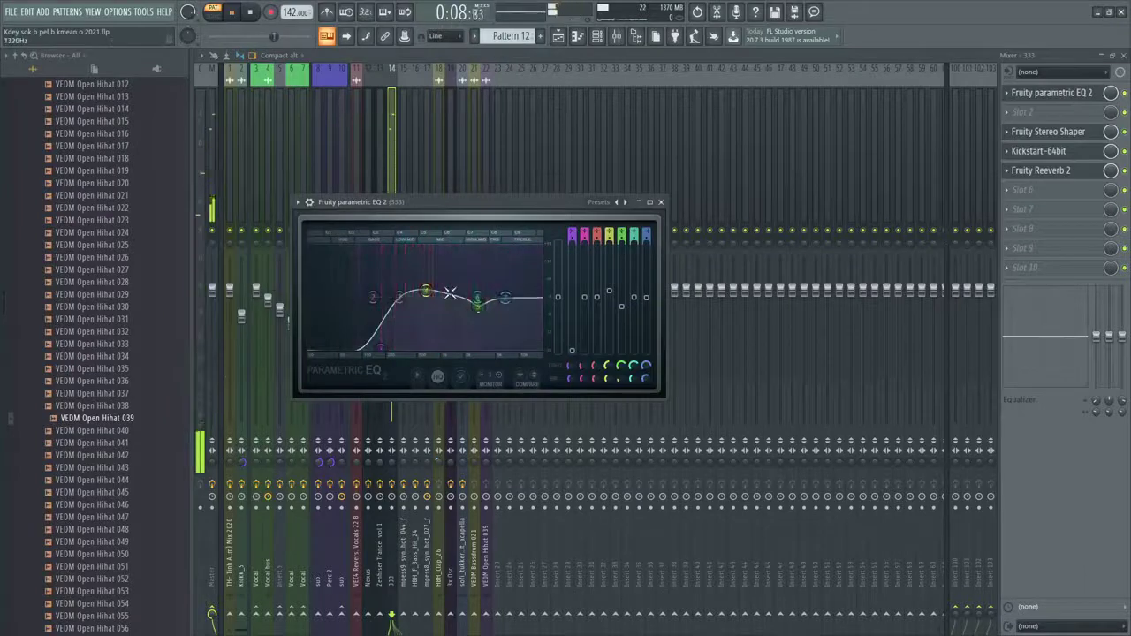
left_click_drag(428, 290, 439, 287)
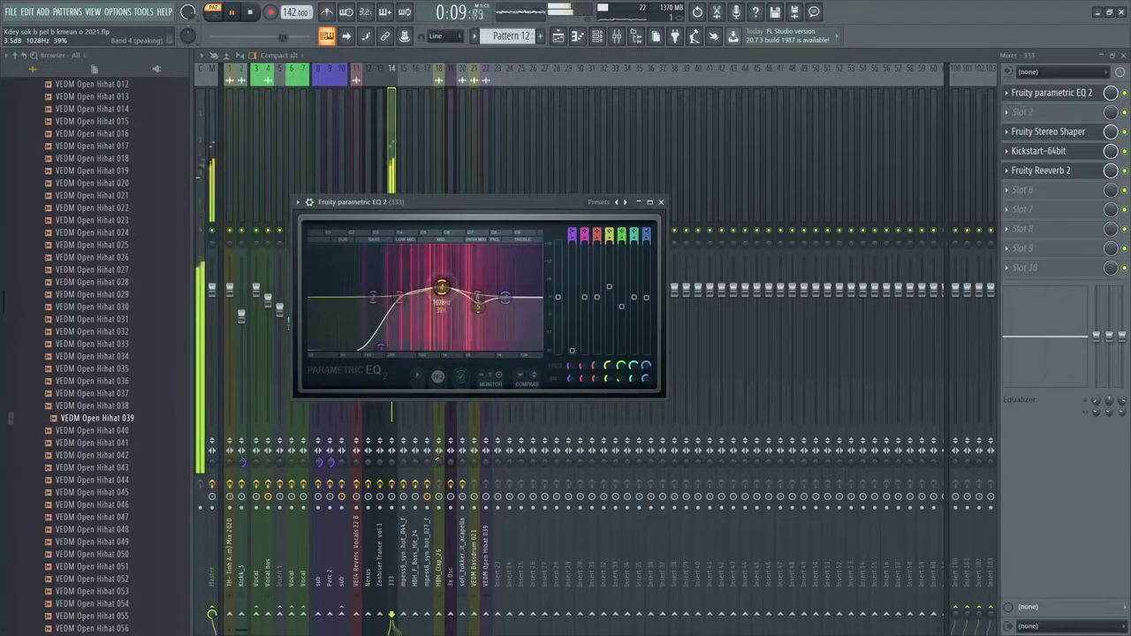
left_click(394, 161)
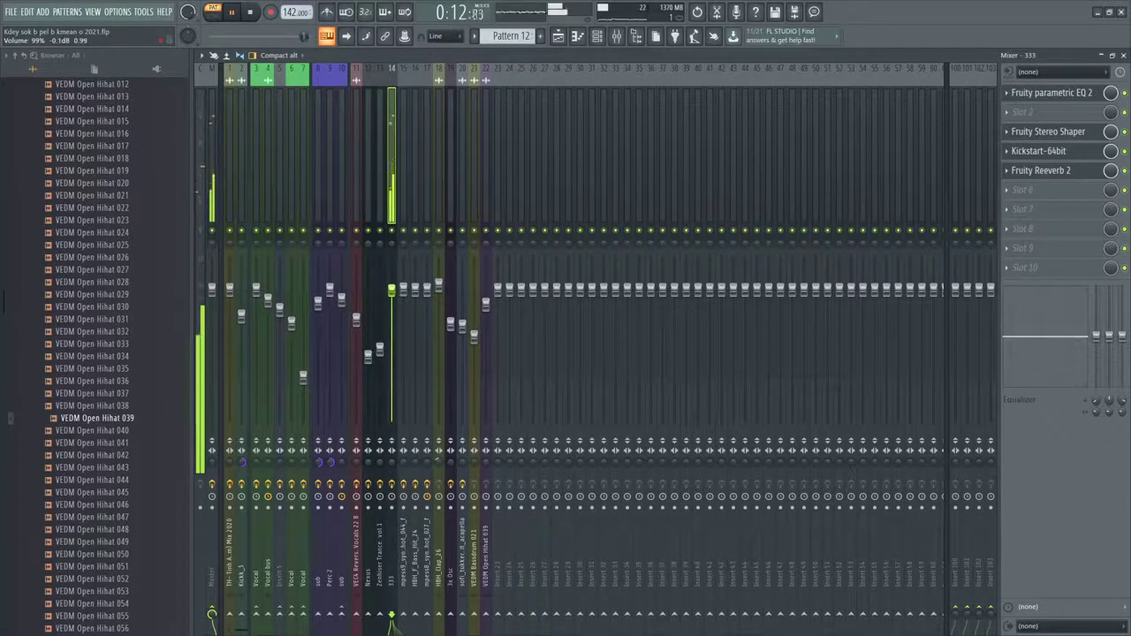
Play the arrangement in song mode from just before bar 33 and unmute the sofi_tukker acapella clips on track 24
left_click(562, 38)
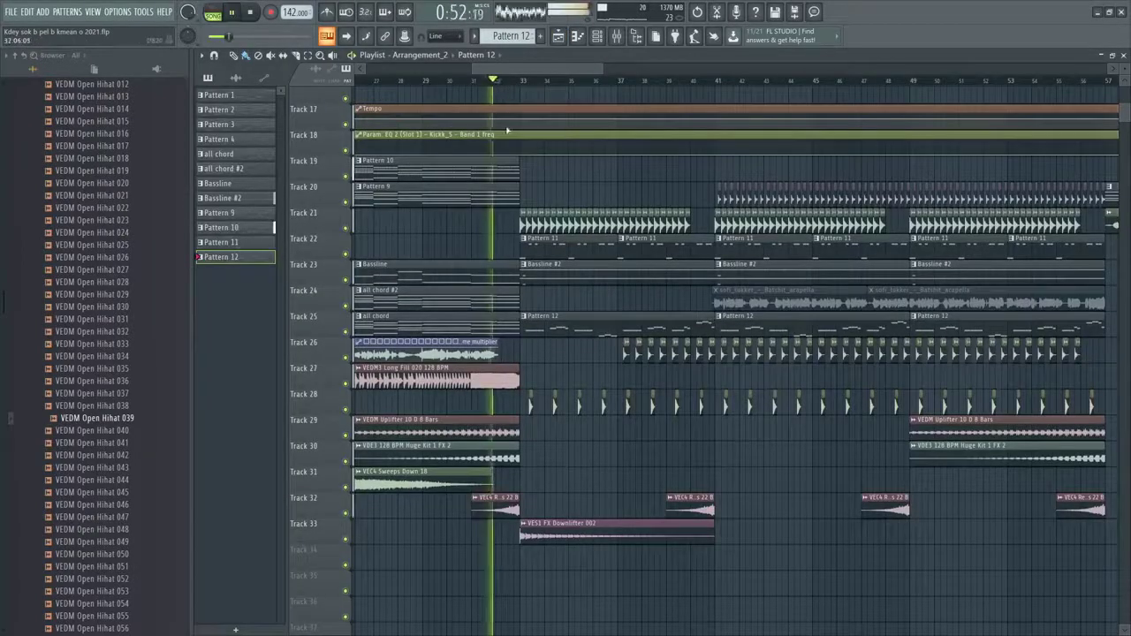
scroll(508, 182, "up", 3)
scroll(509, 183, "down", 5)
scroll(509, 183, "up", 3)
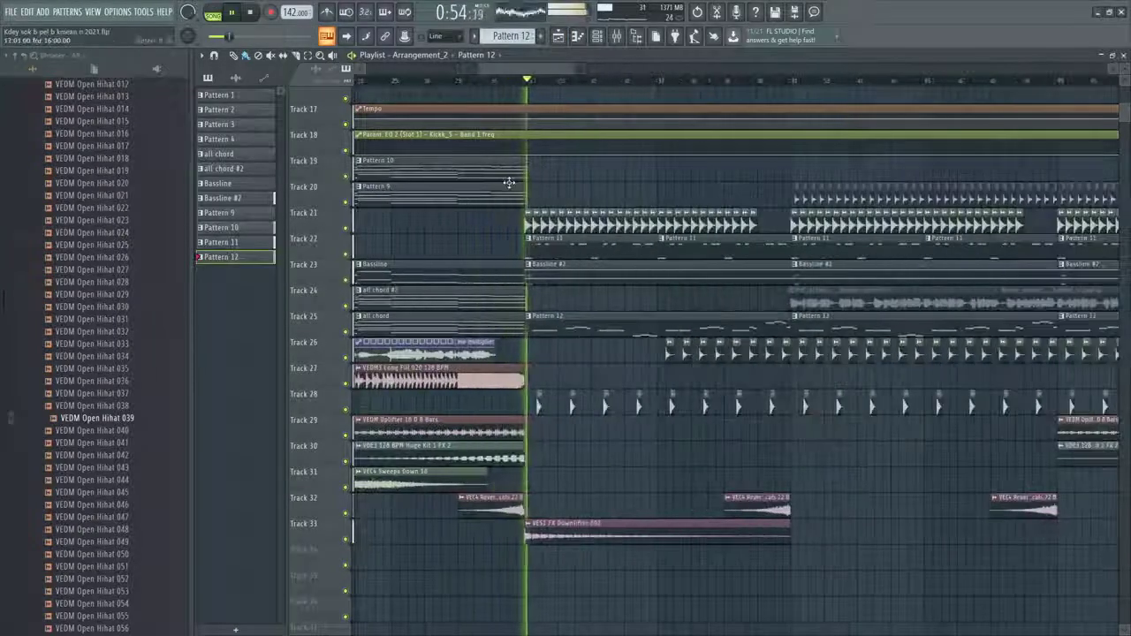
scroll(610, 292, "down", 3, "ctrl")
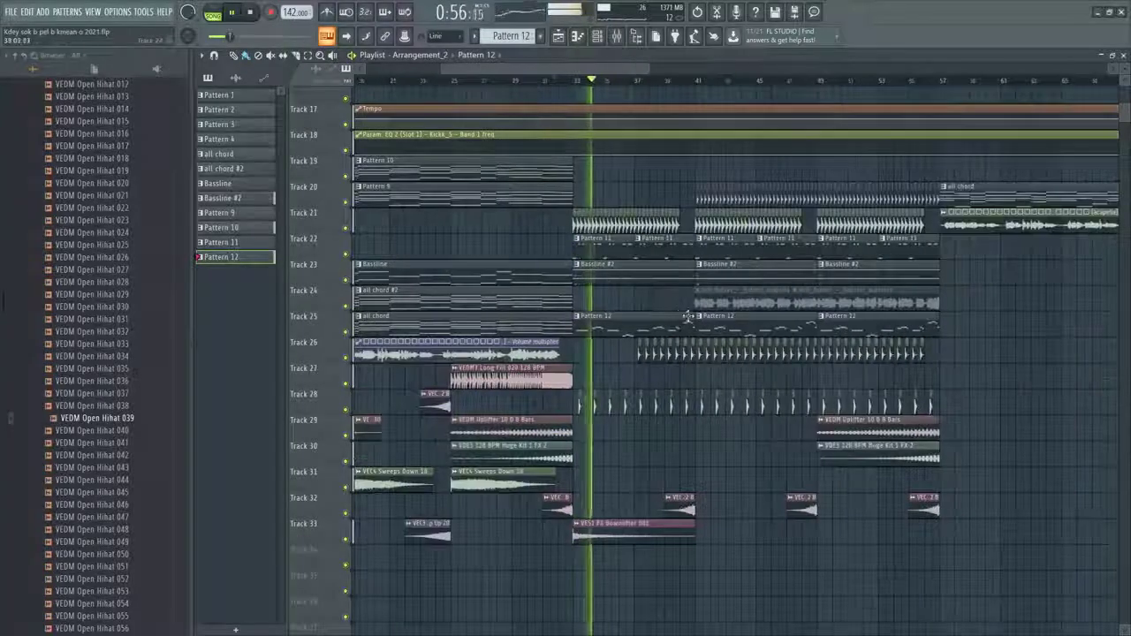
scroll(615, 303, "down", 1, "ctrl")
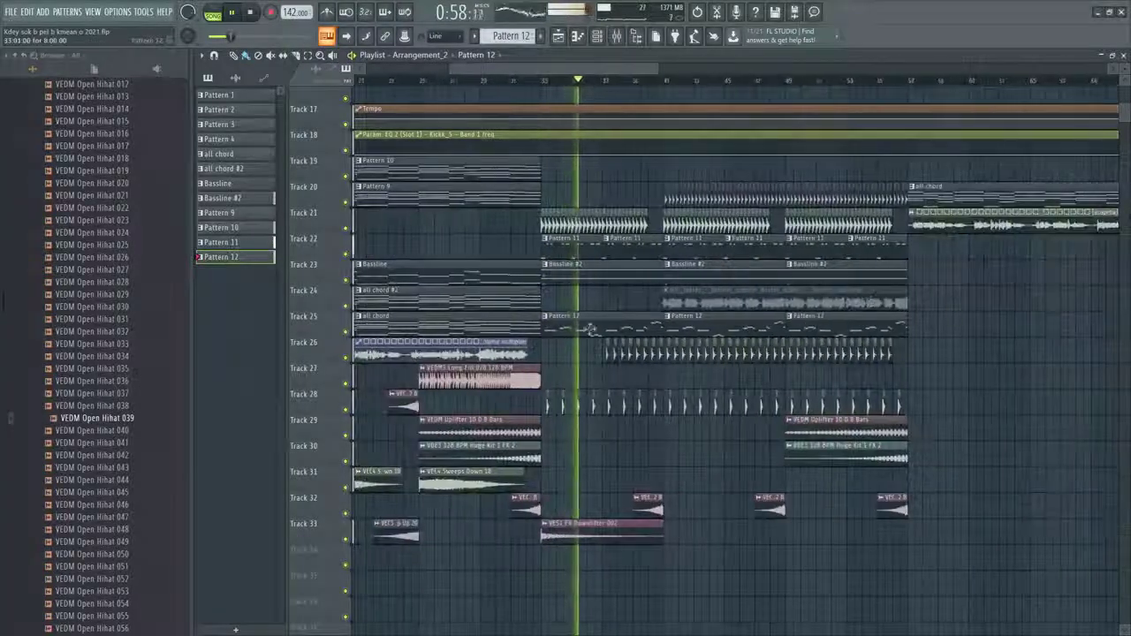
scroll(607, 305, "up", 5, "ctrl")
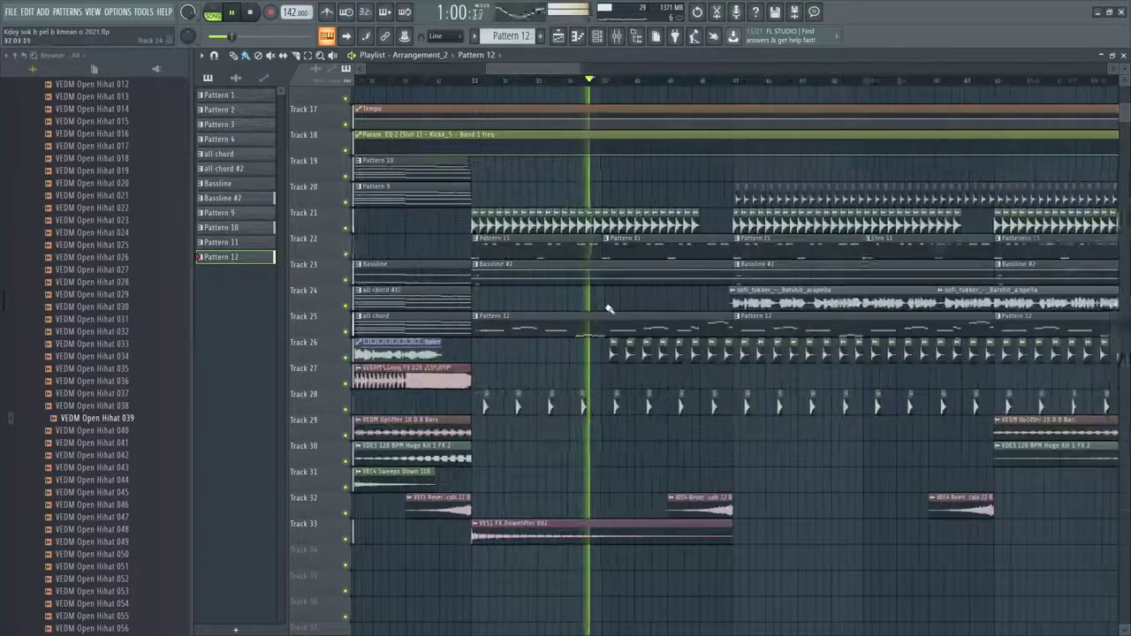
scroll(717, 300, "down", 4, "ctrl")
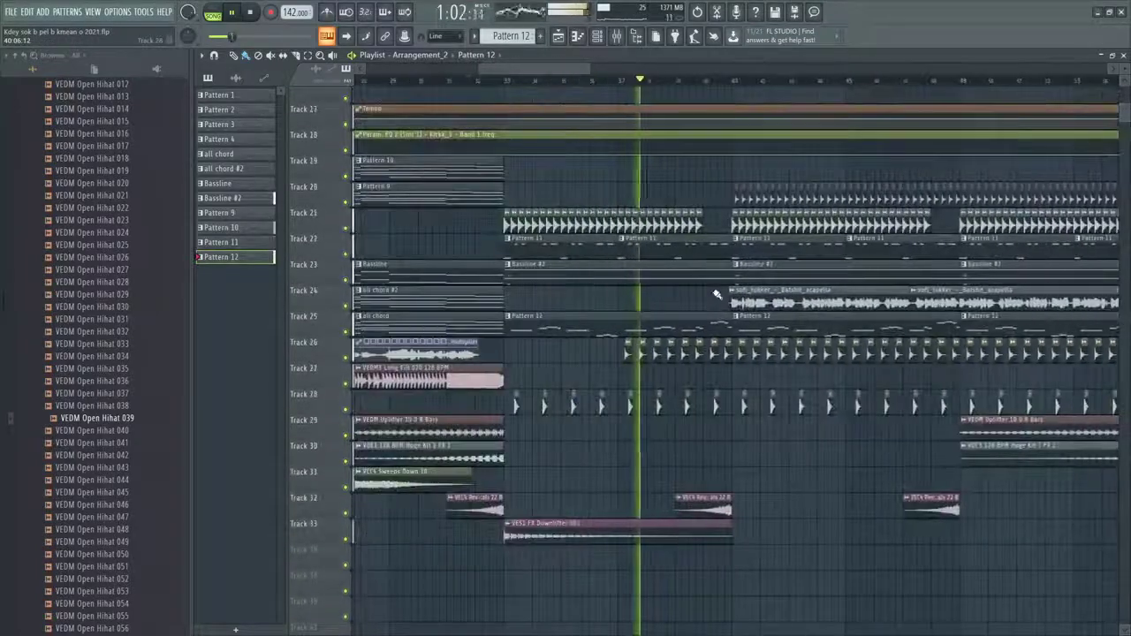
Listen to the drop with the acapella layer and check the VEC4 Reverse Vocals 22 B clip on track 32
scroll(717, 293, "up", 4, "ctrl")
scroll(716, 294, "up", 1)
scroll(717, 294, "down", 4, "ctrl")
scroll(716, 318, "down", 5)
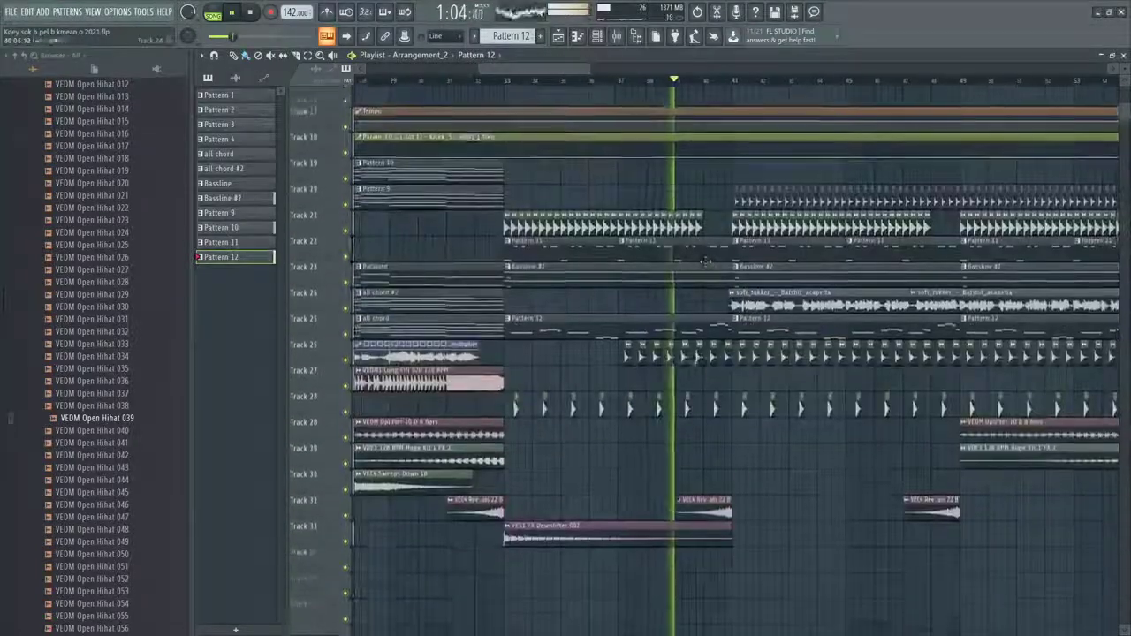
double_click(713, 370)
key("Escape")
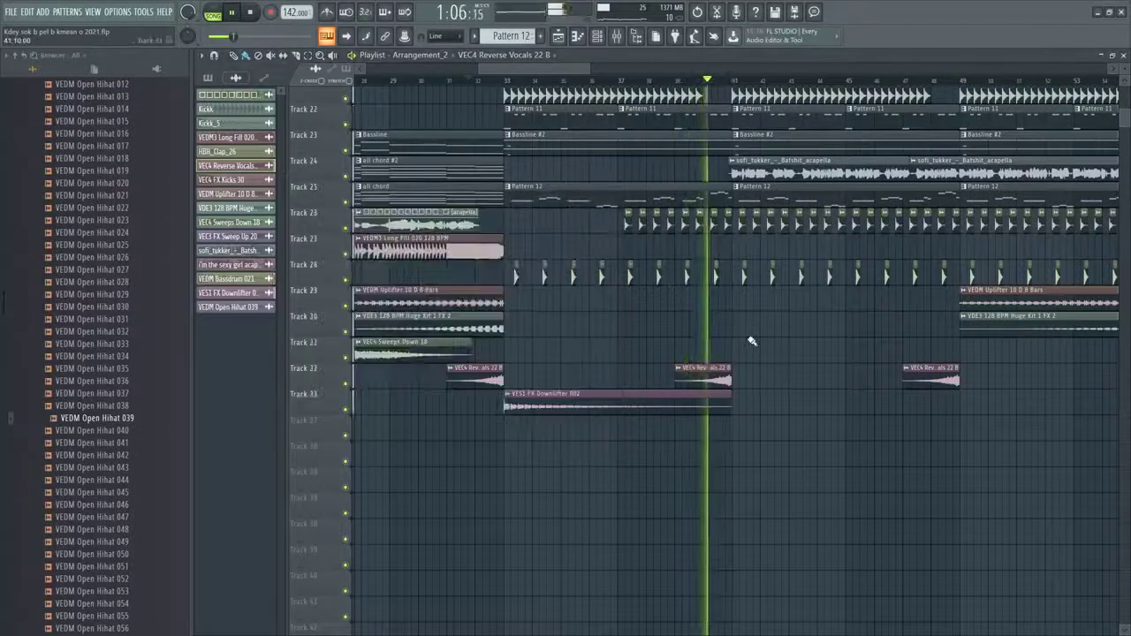
scroll(752, 328, "up", 4, "ctrl")
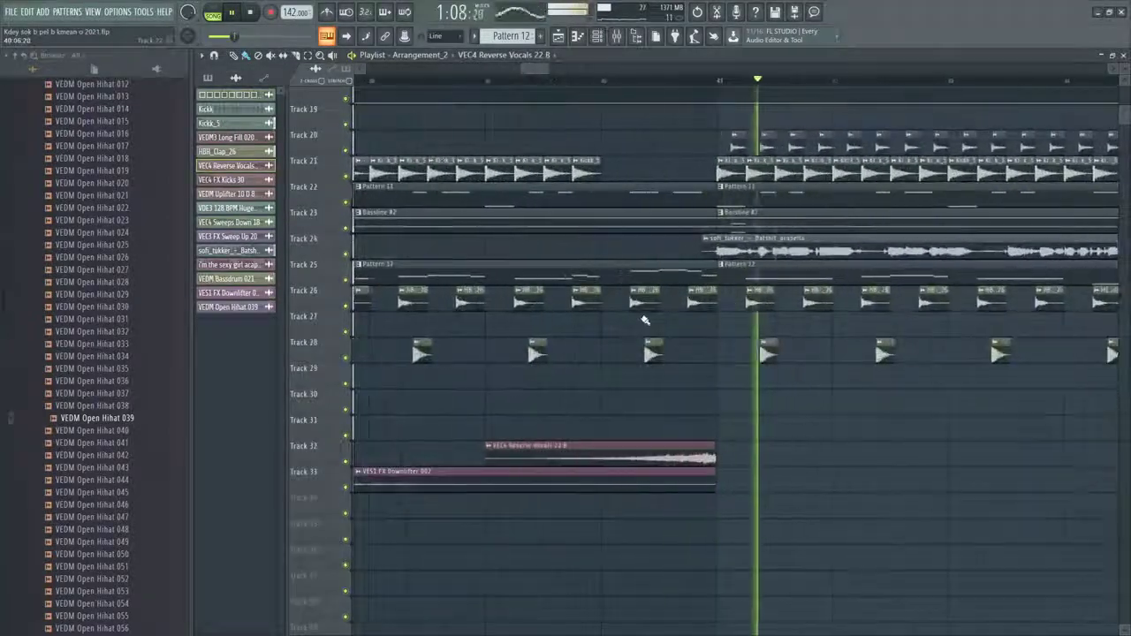
scroll(645, 320, "up", 4)
scroll(645, 320, "down", 4, "ctrl")
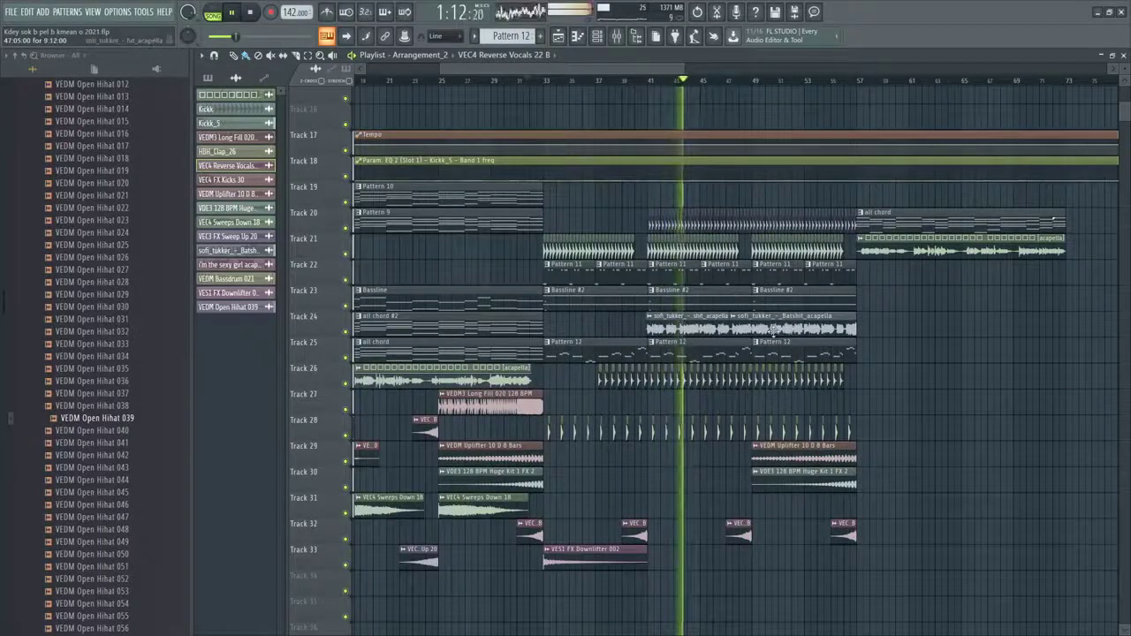
scroll(774, 330, "down", 2)
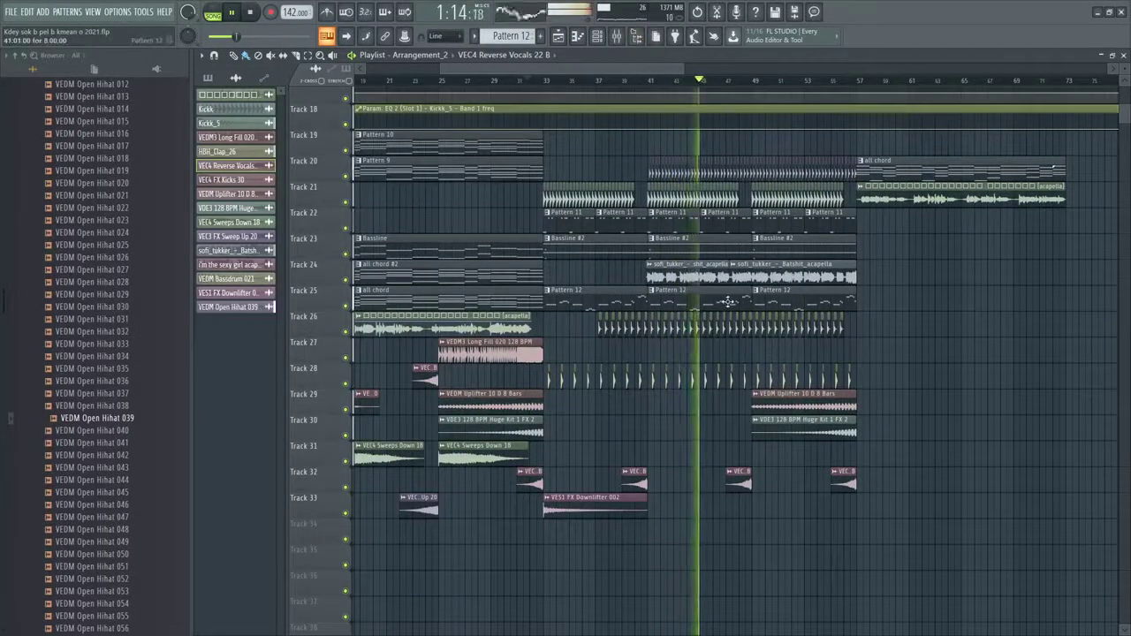
Set the volume of the sofi_tukker acapella's mixer insert to about 82%
left_click(625, 38)
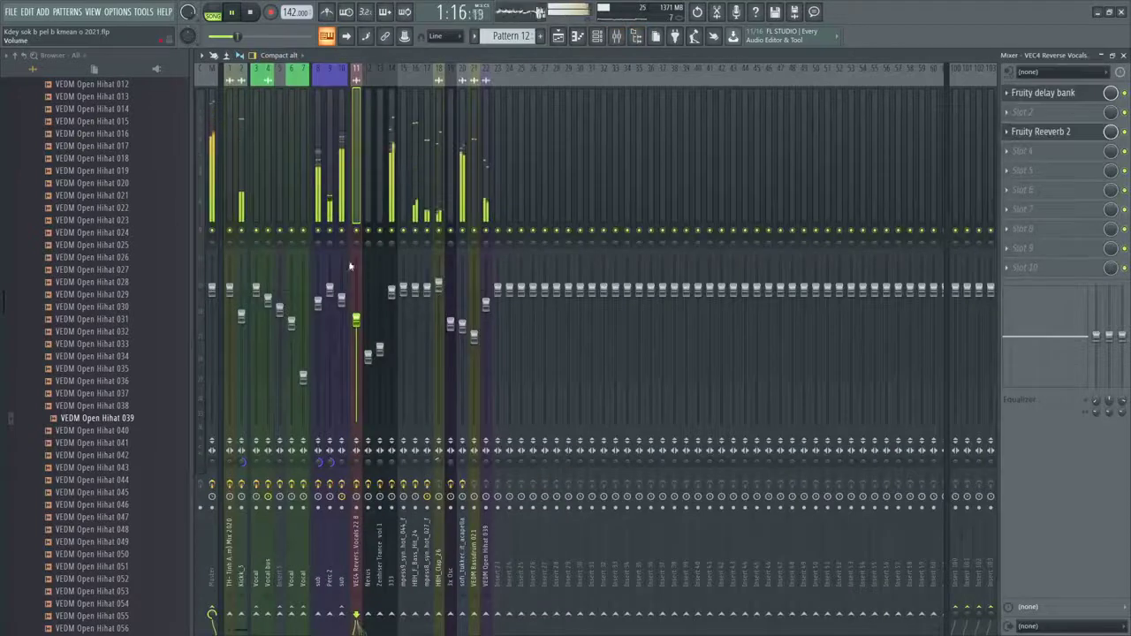
left_click(466, 185)
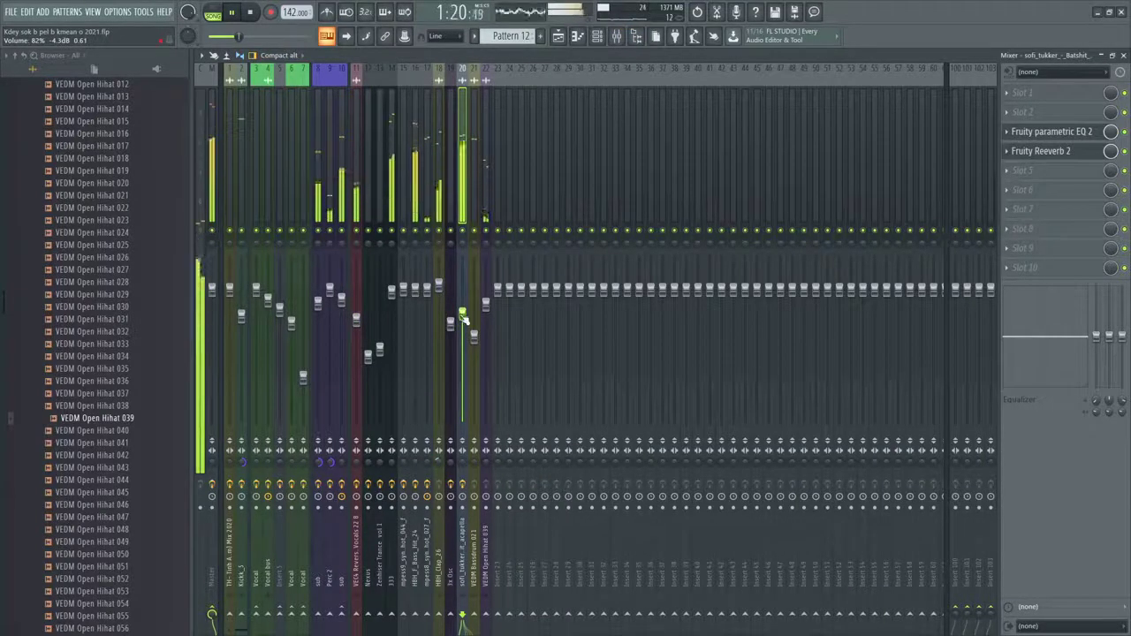
Mute the sofi_tukker acapella clips on track 24 in the playlist and save the project
left_click(566, 38)
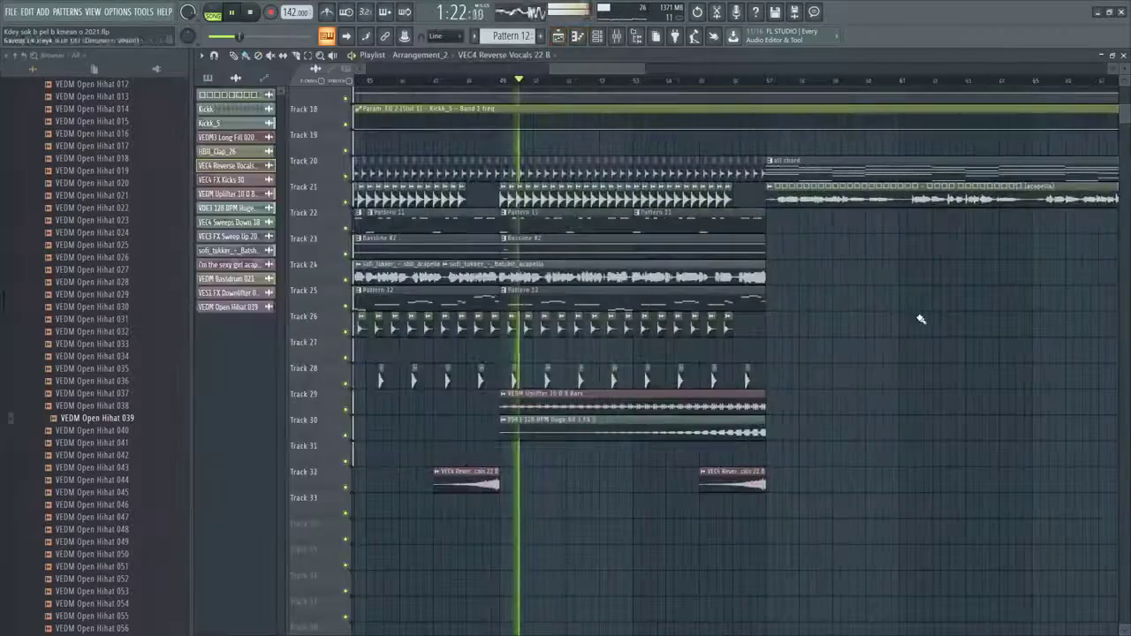
scroll(780, 189, "up", 2)
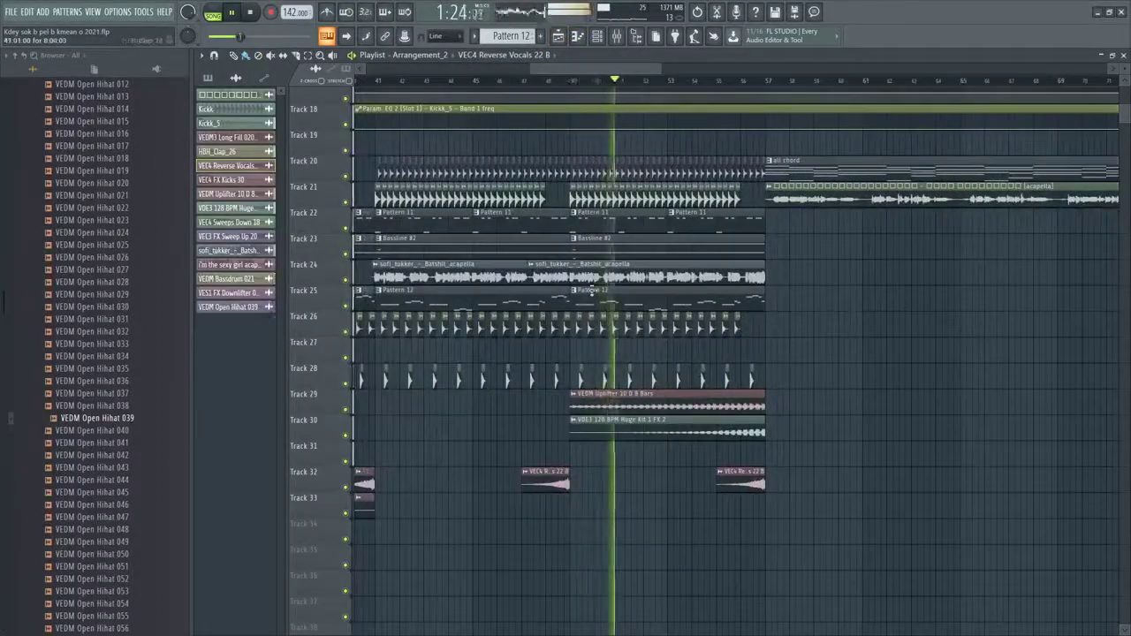
scroll(664, 296, "down", 2)
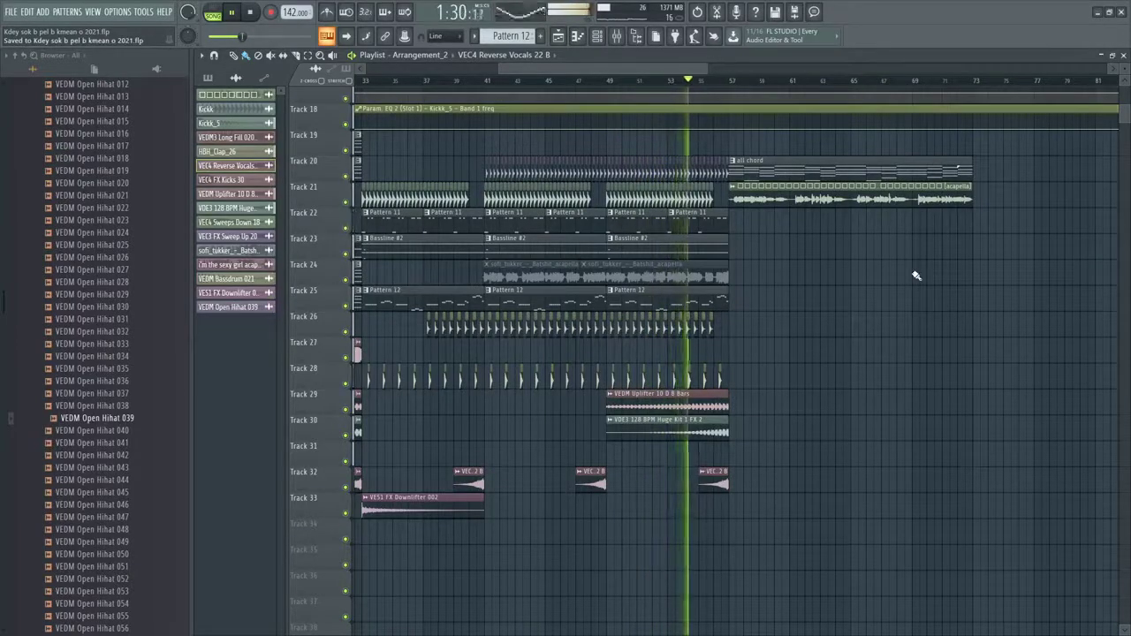
scroll(917, 275, "down", 2)
scroll(916, 276, "up", 2)
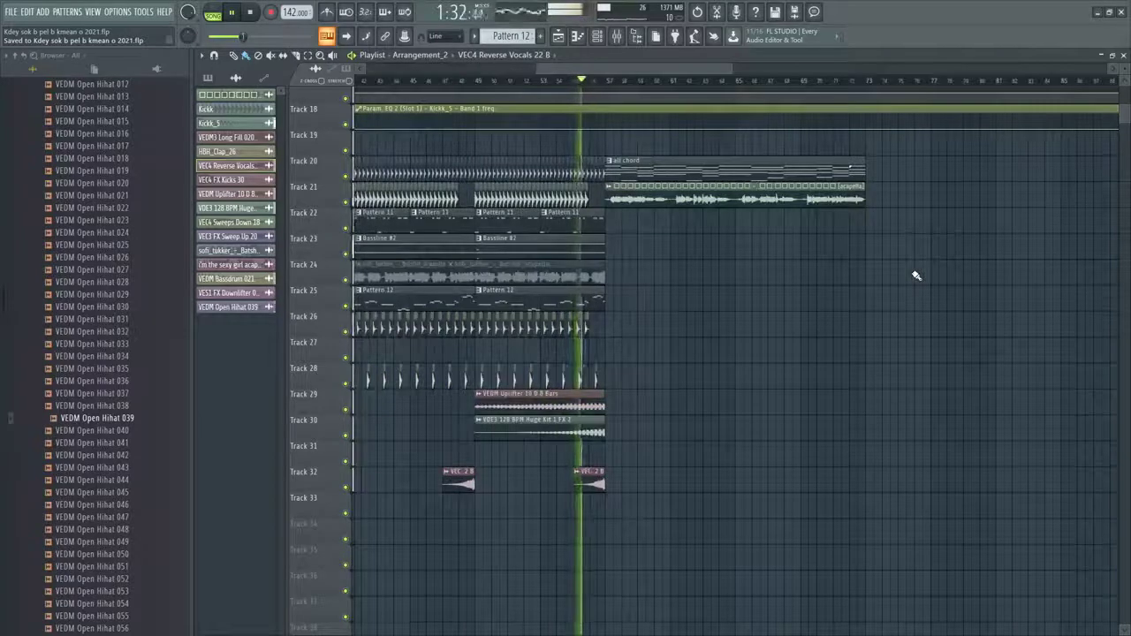
Select the all chord and acapella clips that follow the drop and move them to start at bar 63
scroll(916, 276, "down", 2)
scroll(916, 275, "up", 3)
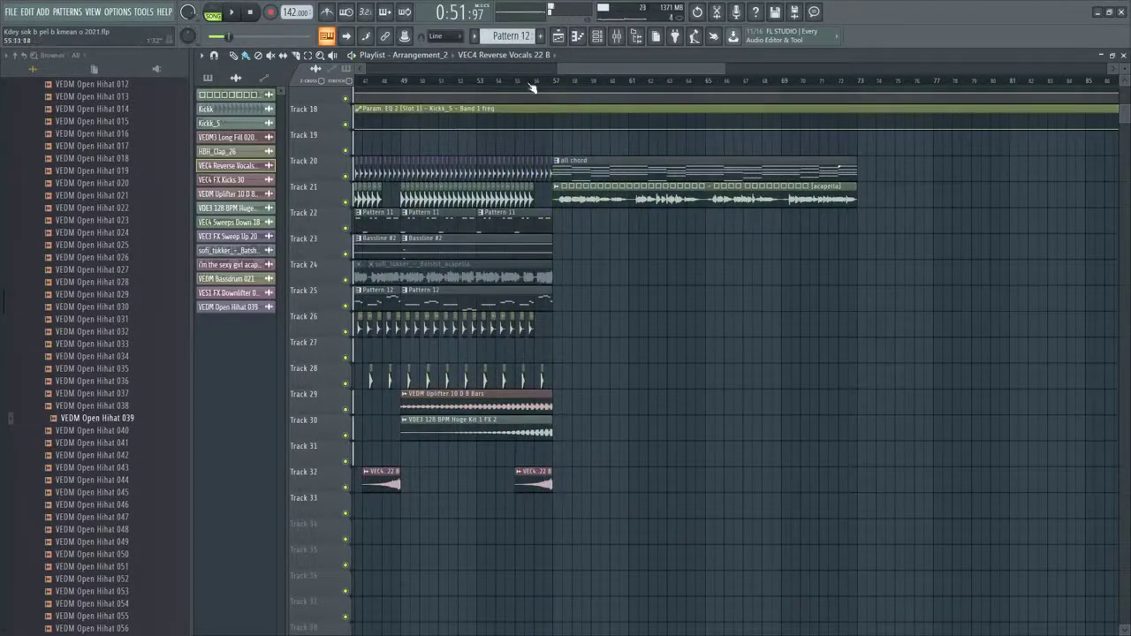
left_click_drag(857, 228, 706, 151)
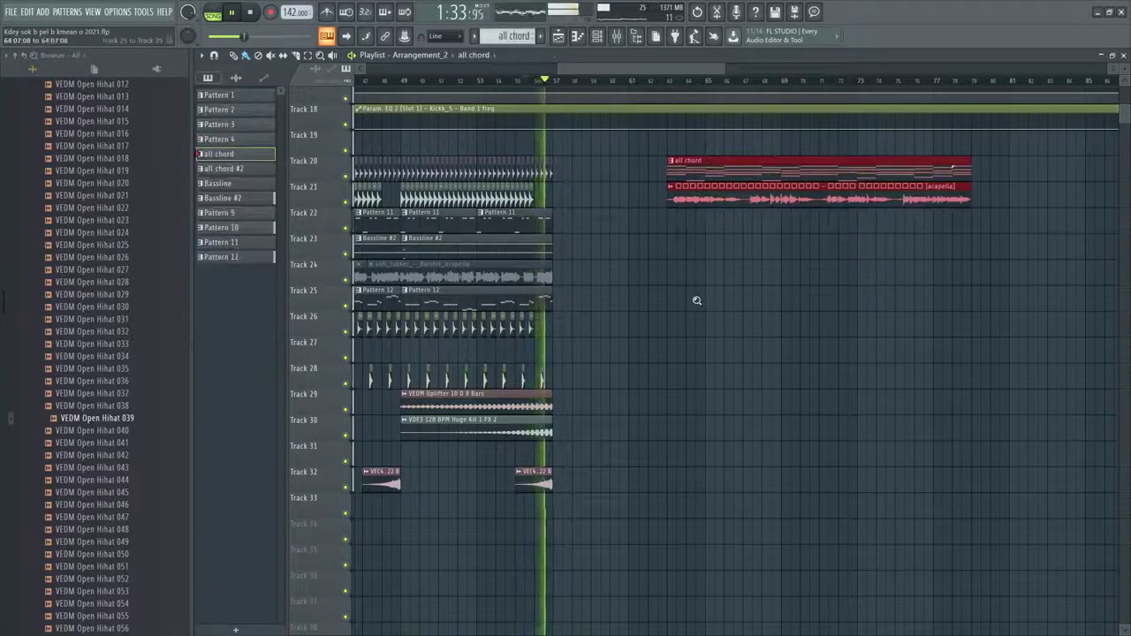
Play the lead-in to the section at bar 17, save the project, and check the VEC4 FX Kicks 30 clip's settings
scroll(697, 302, "down", 4)
key("space")
scroll(441, 215, "up", 2)
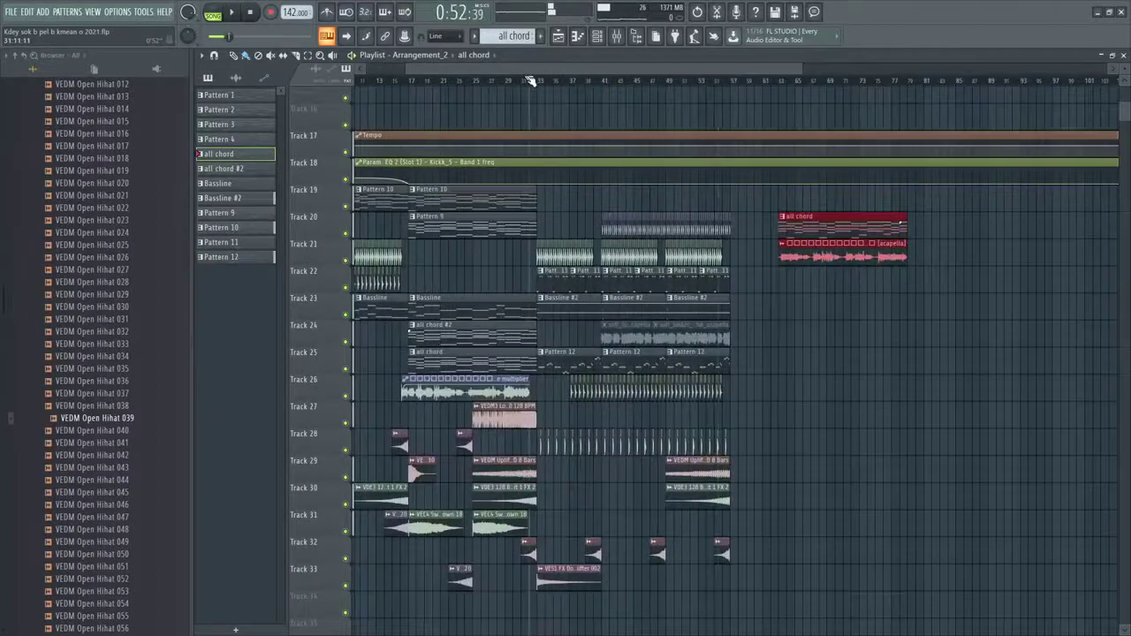
scroll(376, 273, "up", 4)
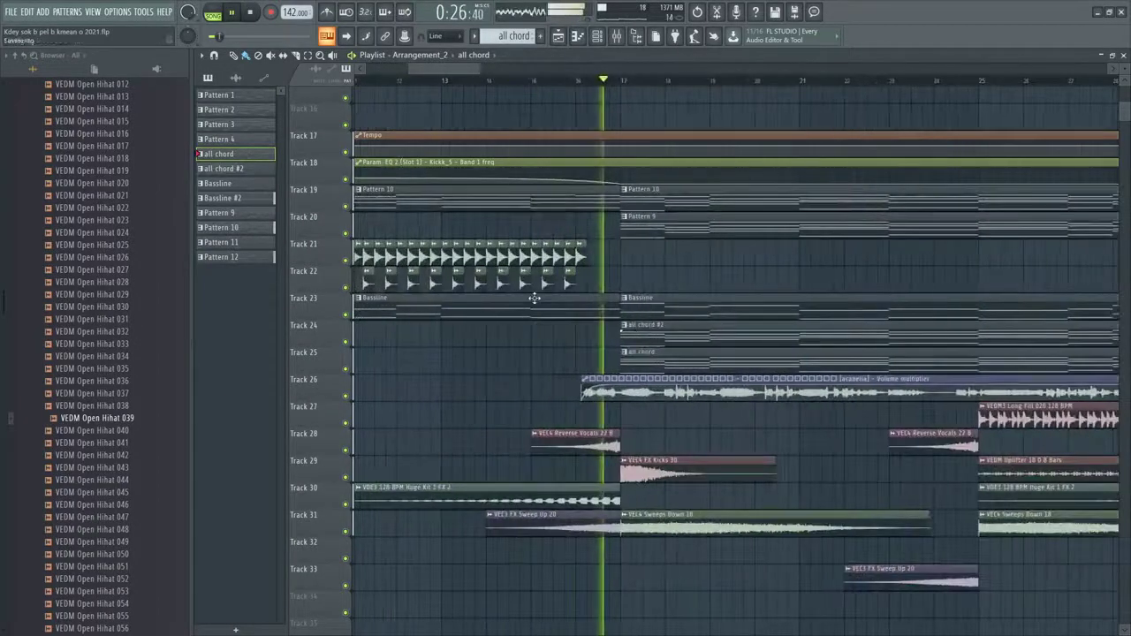
scroll(534, 298, "down", 1)
key("ctrl+s")
scroll(534, 298, "up", 2)
scroll(534, 299, "down", 3)
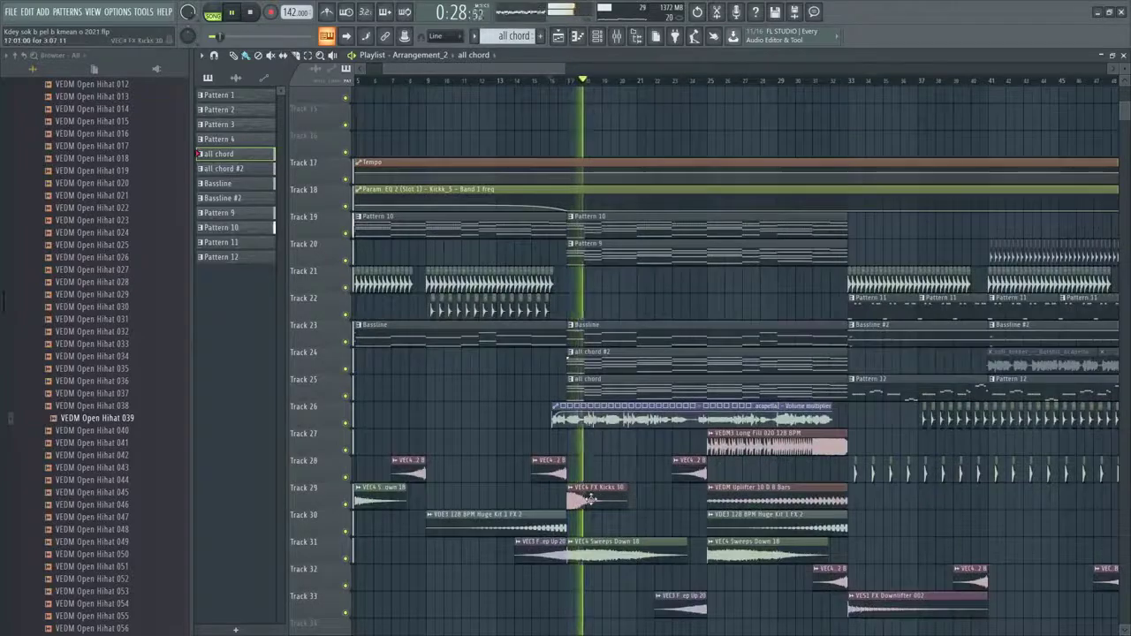
double_click(590, 500)
left_click(633, 217)
Listen through the section from bar 17 to the drop, deleting the all chord #2 clip on track 24 and saving the project
scroll(628, 304, "up", 4)
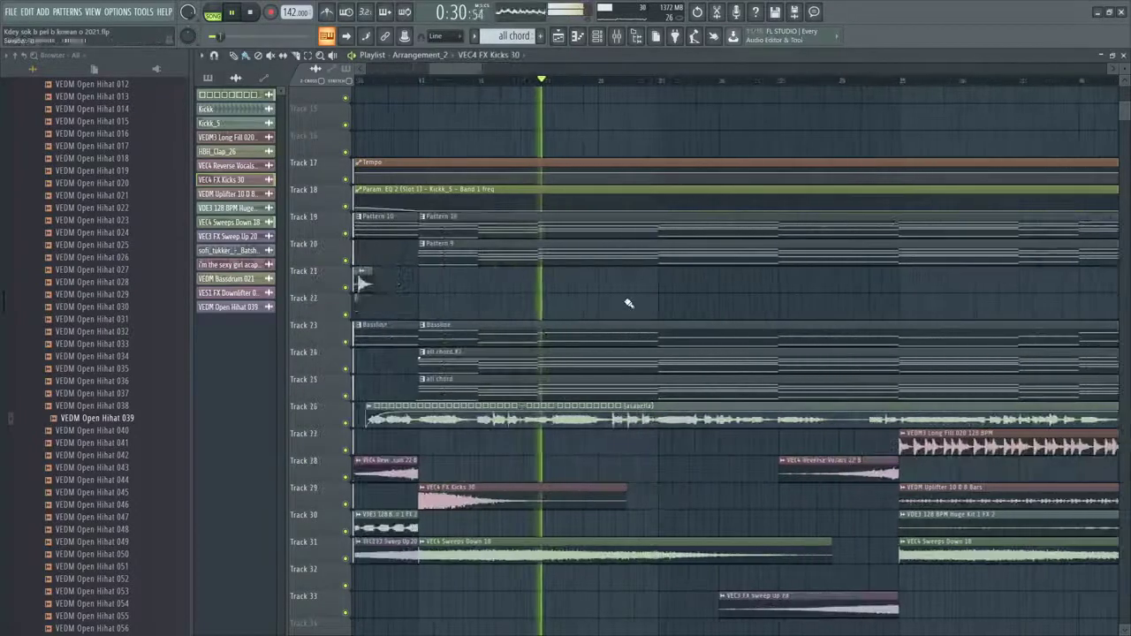
scroll(628, 304, "down", 3)
scroll(629, 301, "up", 2)
scroll(646, 304, "down", 3)
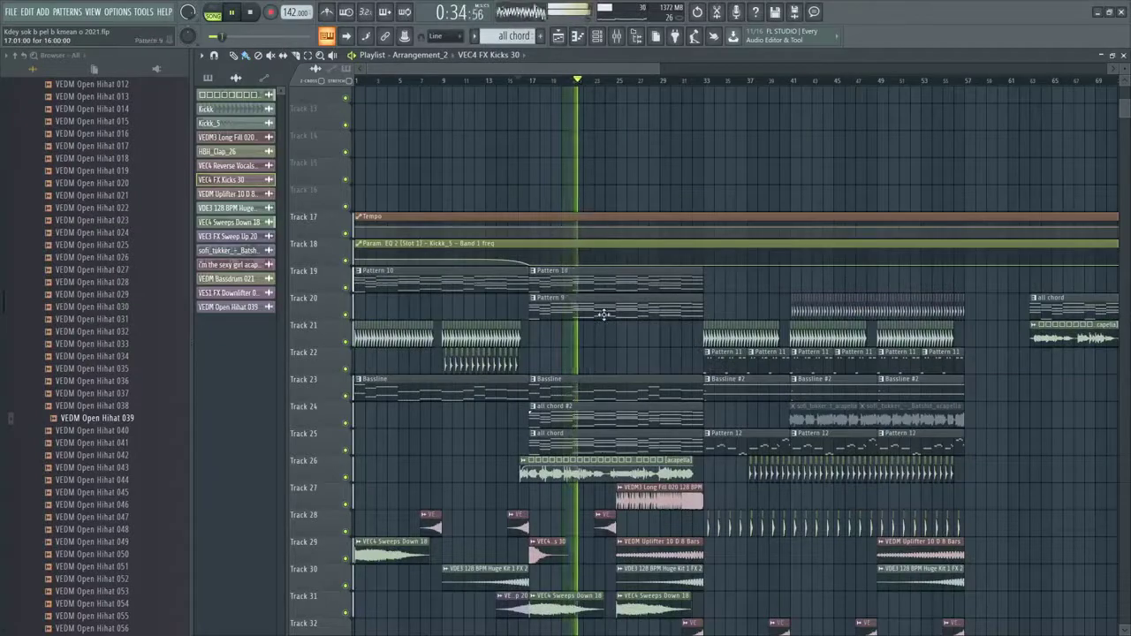
scroll(602, 315, "up", 4)
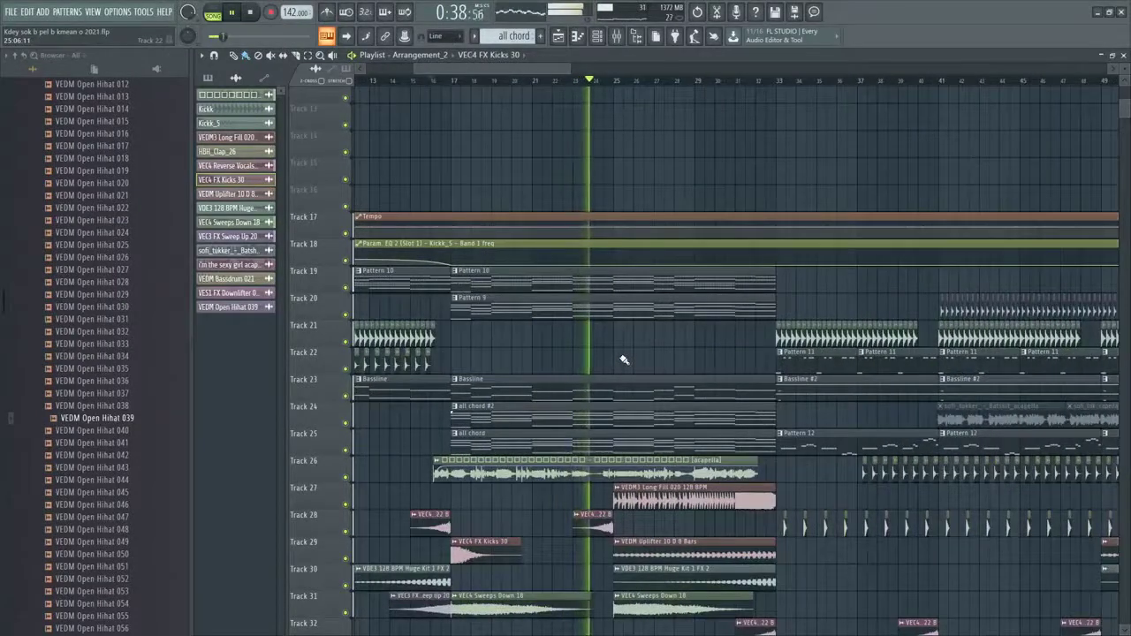
scroll(624, 360, "down", 2)
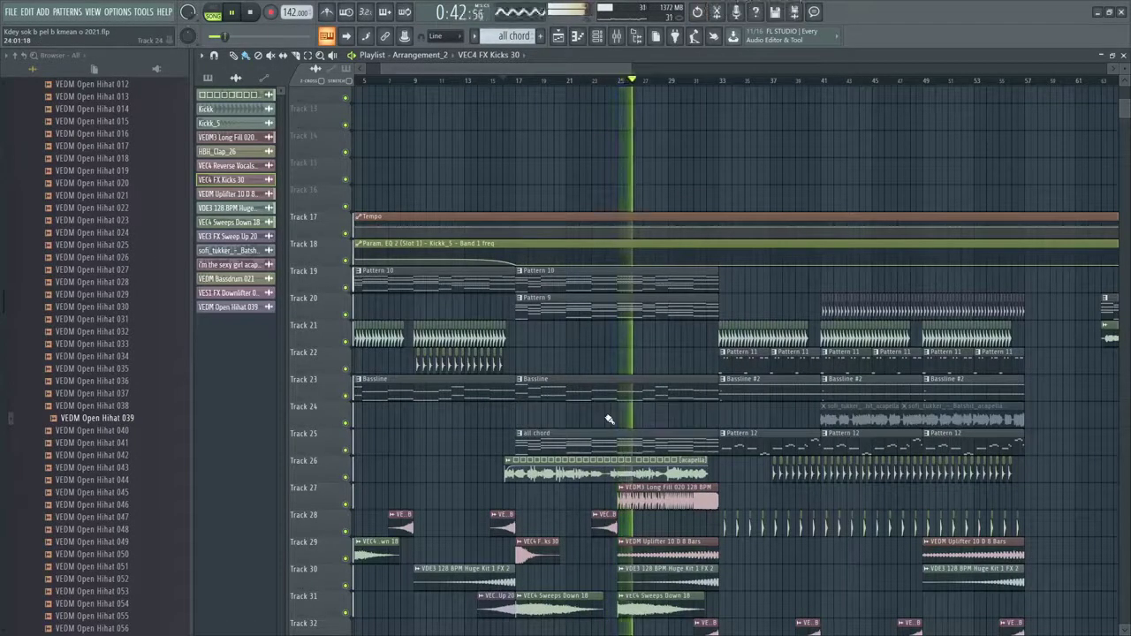
scroll(608, 419, "up", 2)
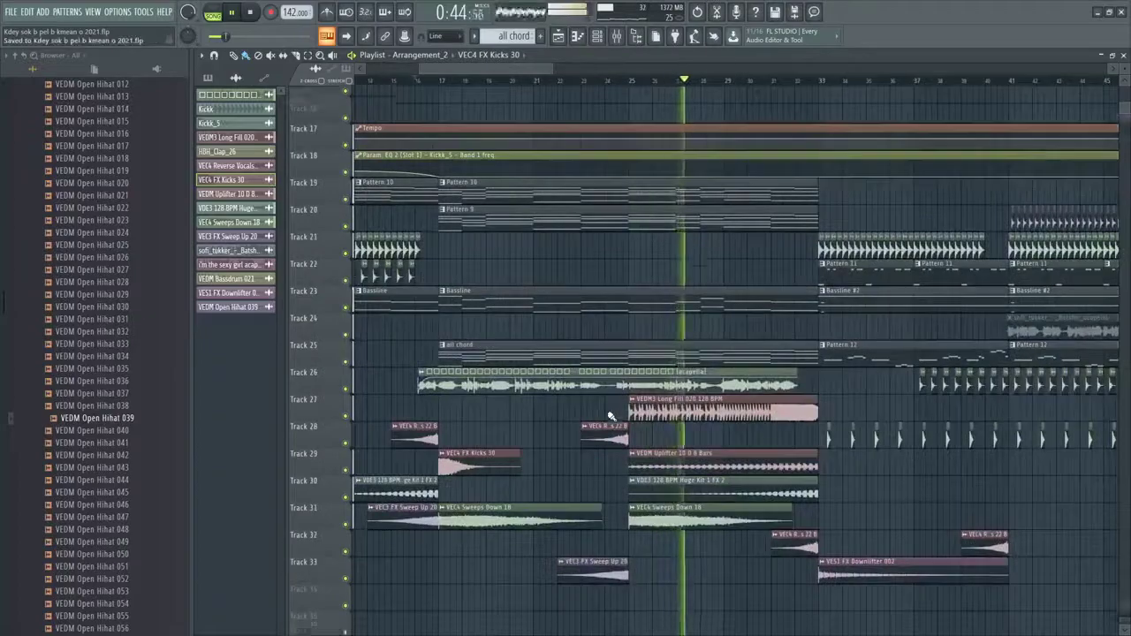
scroll(608, 411, "down", 3)
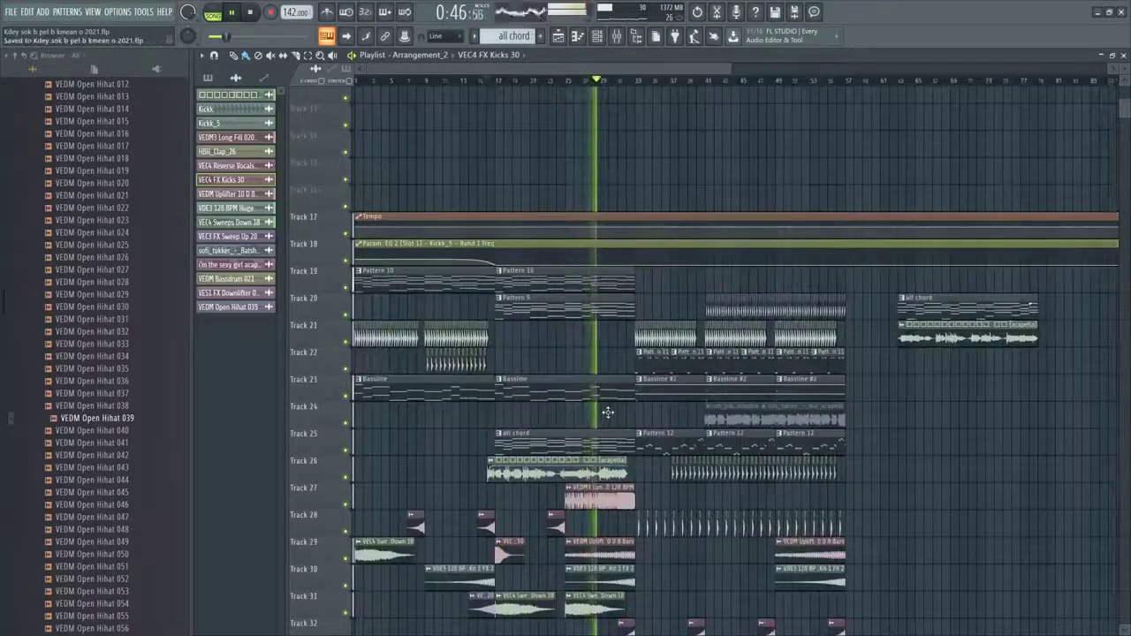
scroll(610, 413, "up", 4)
scroll(613, 412, "down", 5)
scroll(624, 407, "up", 2)
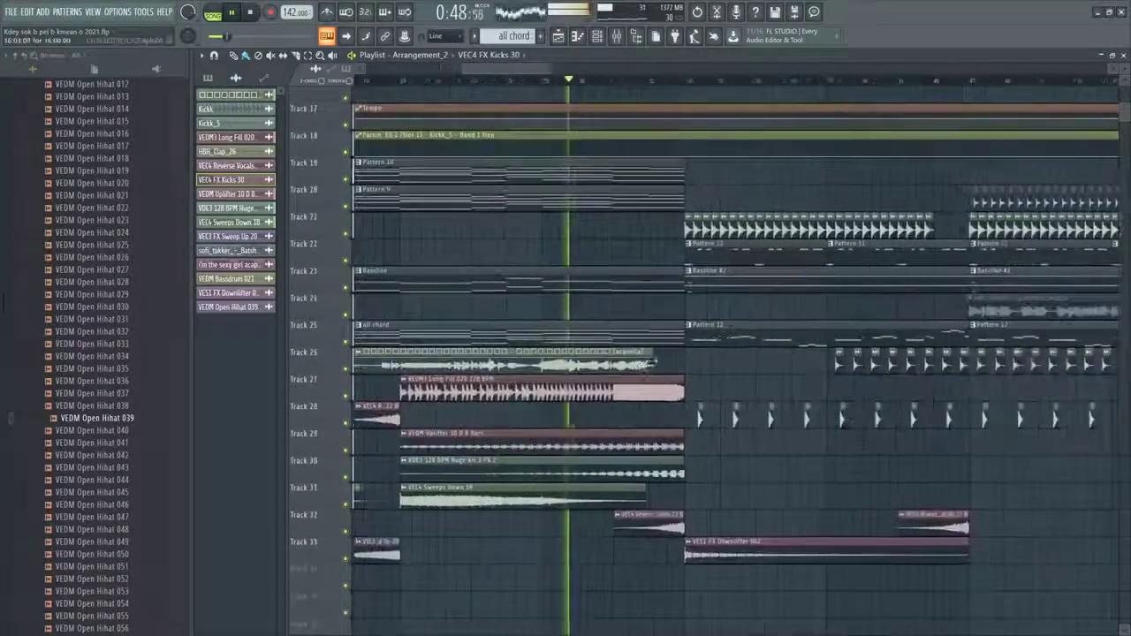
scroll(651, 363, "up", 3)
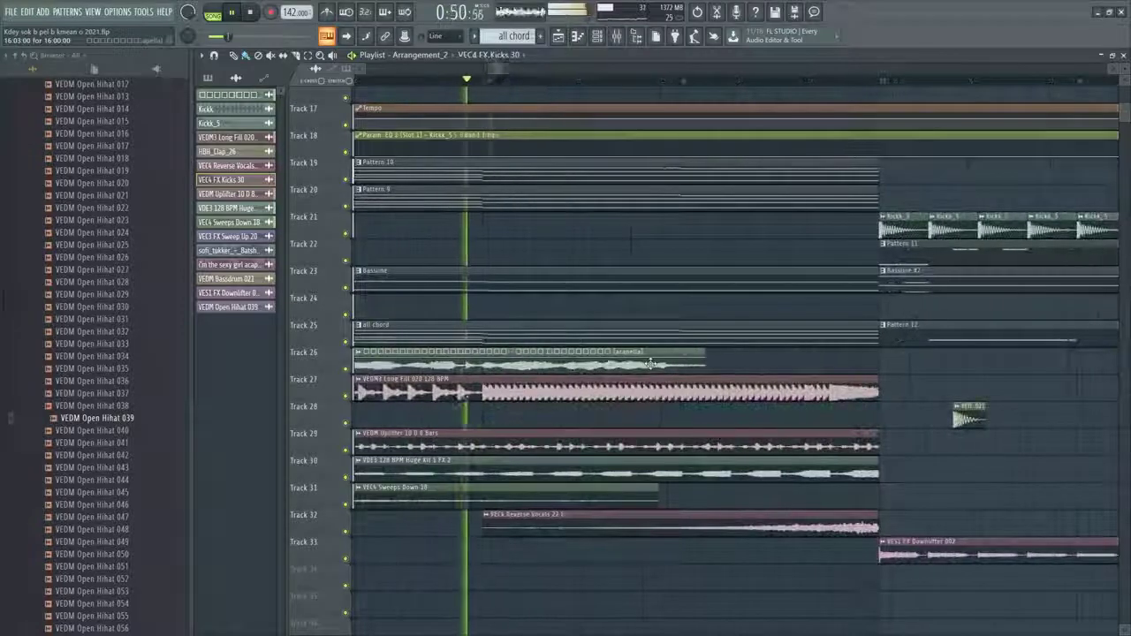
scroll(651, 359, "down", 4)
key("space")
Add Fruity parametric EQ 2 to slot 5 of the Master insert and load its 20Hz + 18kHz cut preset
left_click(616, 38)
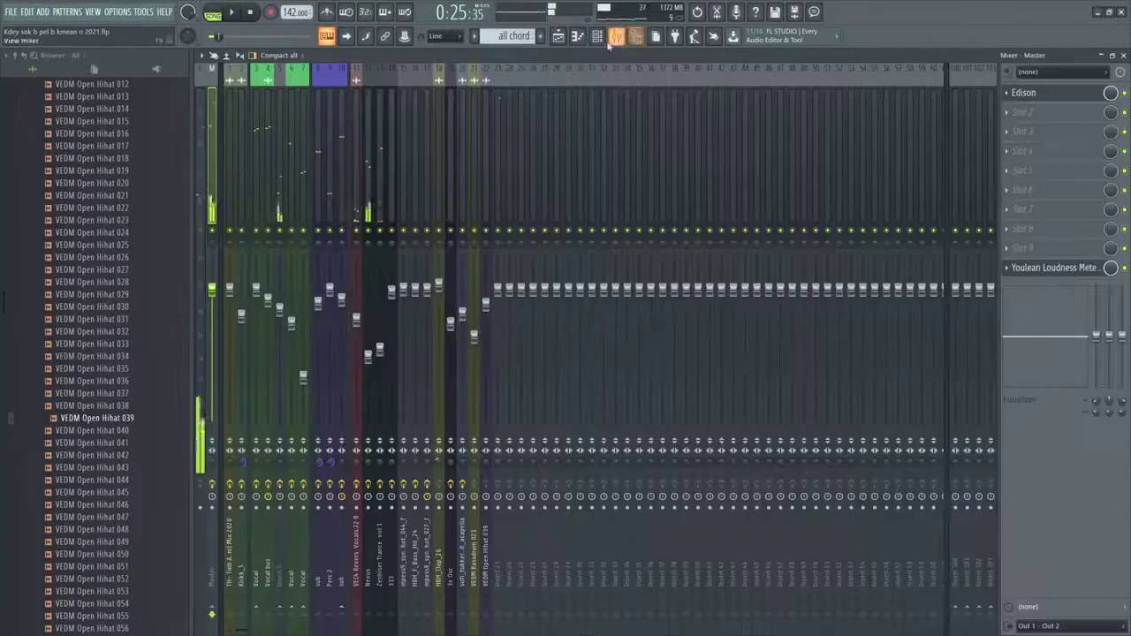
left_click(1057, 168)
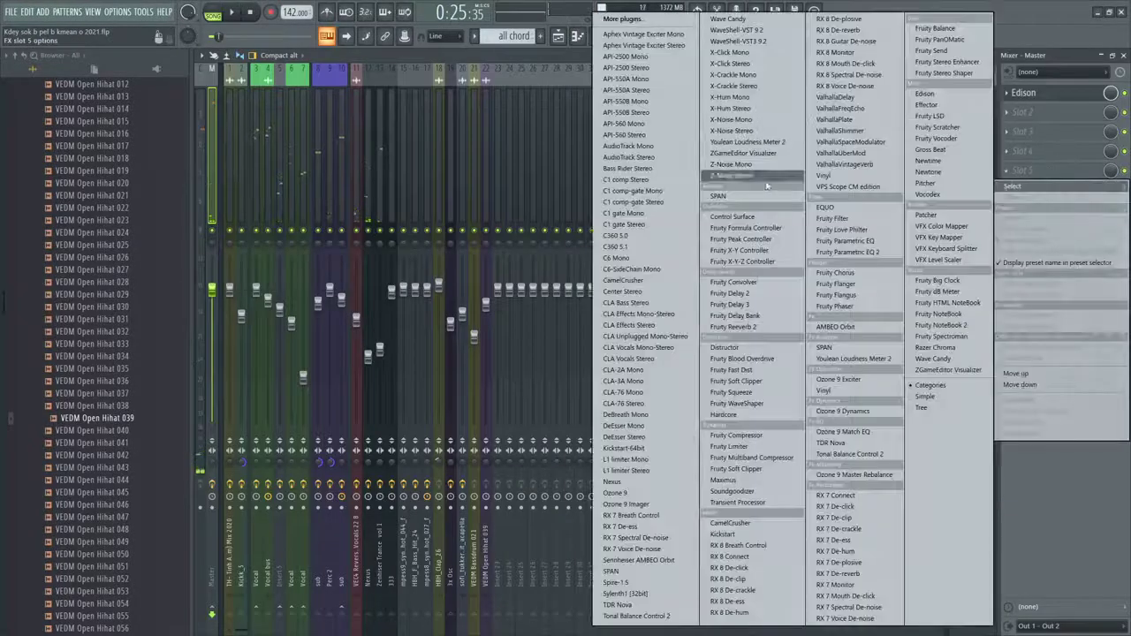
left_click(828, 252)
left_click(625, 201)
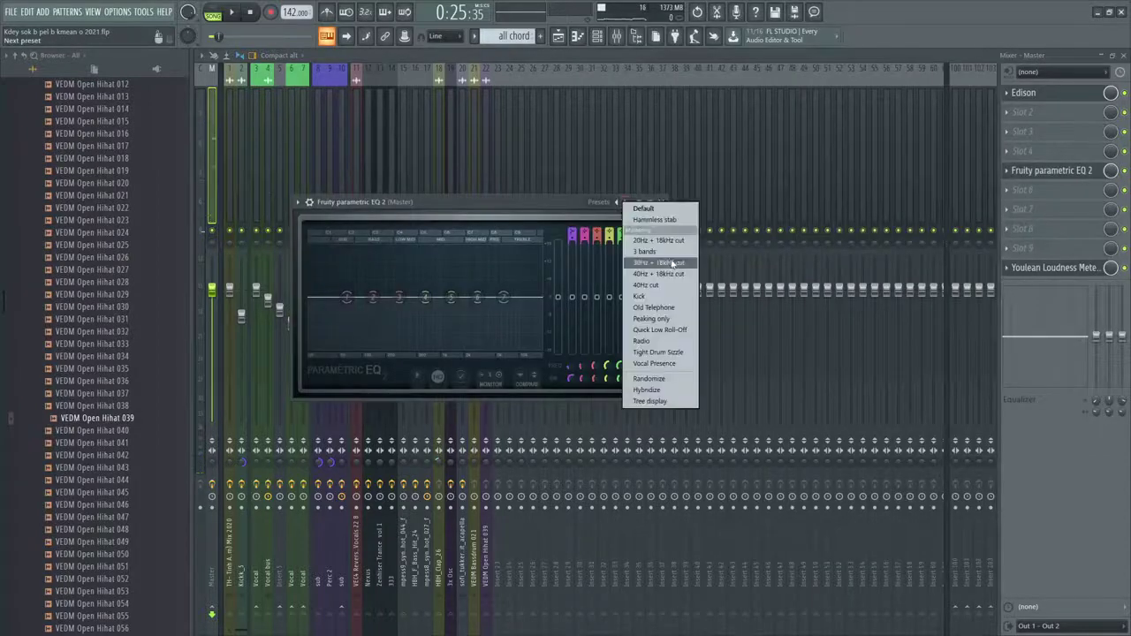
left_click(672, 243)
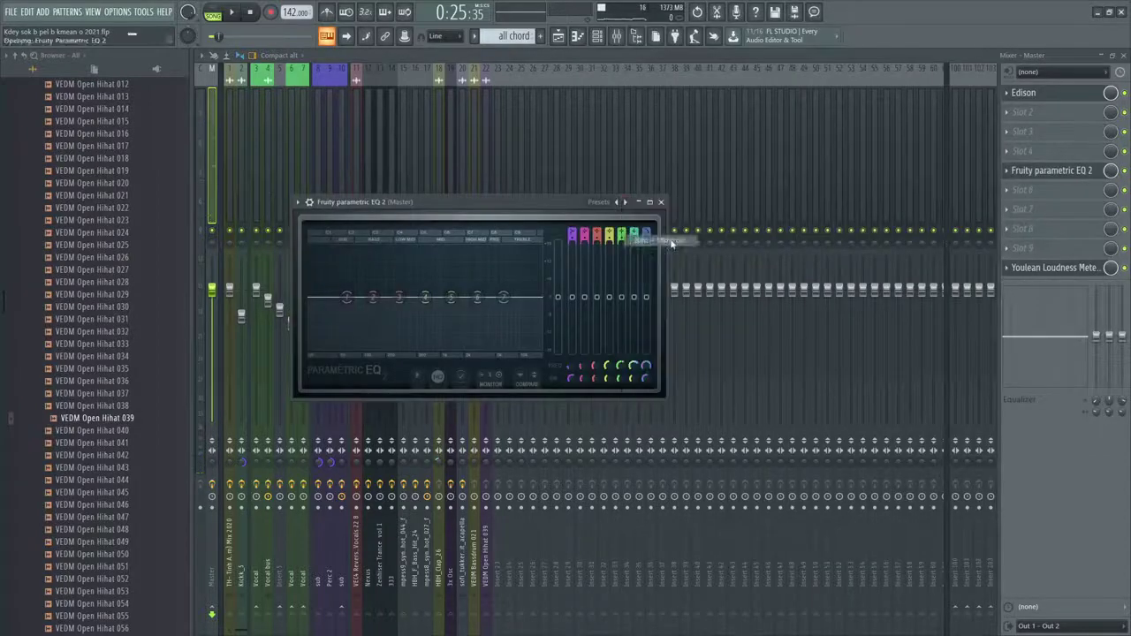
Create an automation clip for the master EQ's band 1 frequency, rising from bar 30 to a peak at bar 32 and falling by bar 33
right_click(574, 366)
left_click(607, 441)
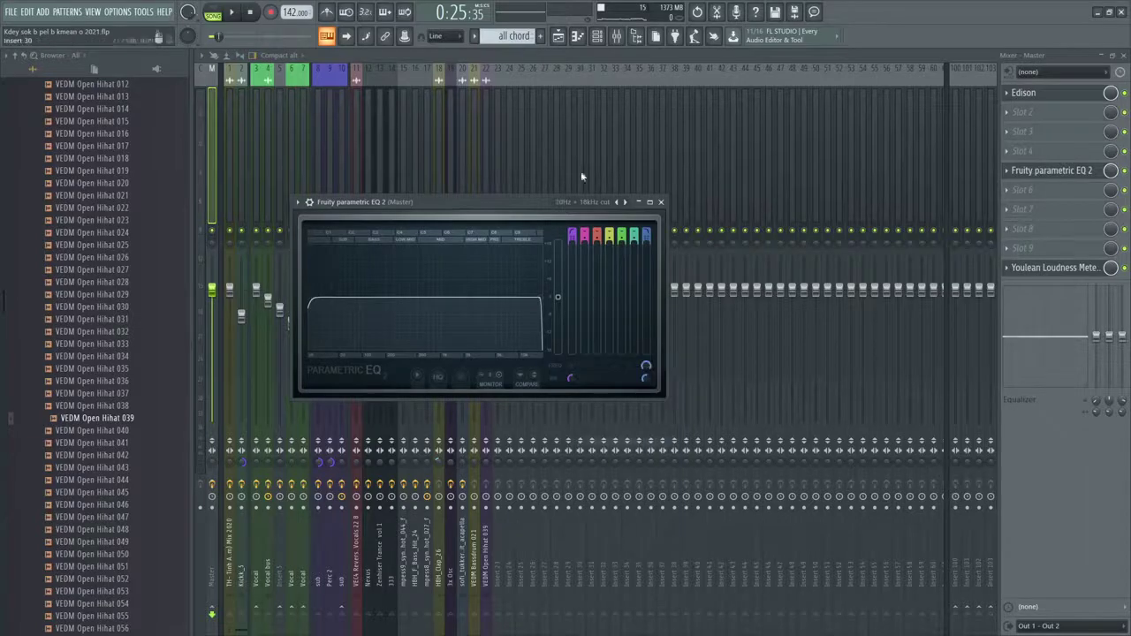
left_click(557, 35)
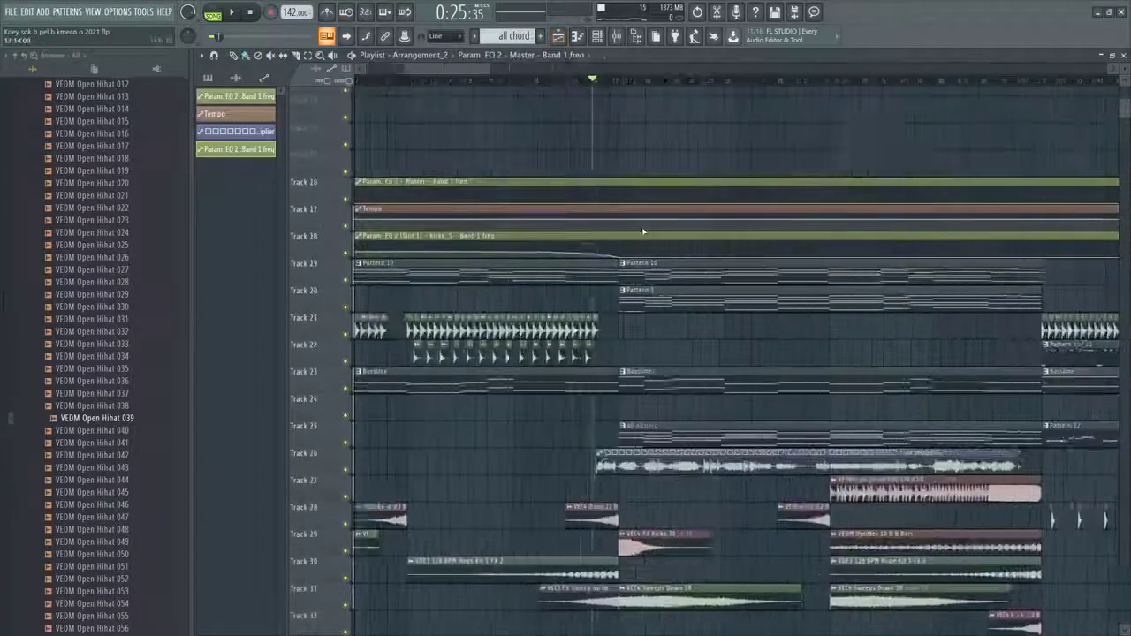
scroll(434, 221, "up", 6)
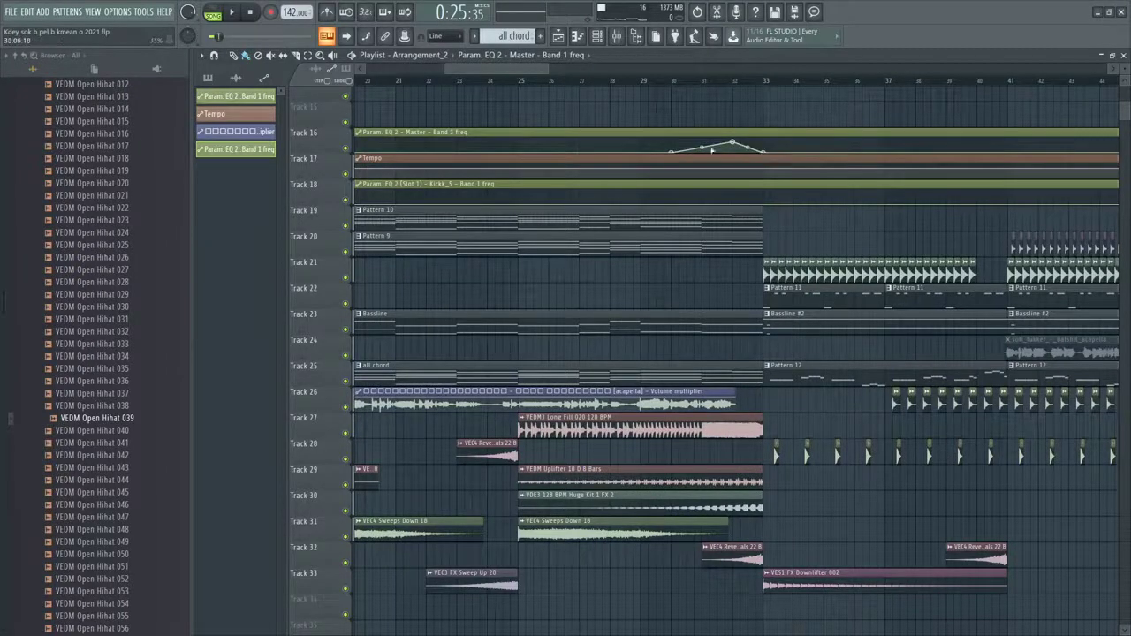
scroll(667, 82, "up", 2)
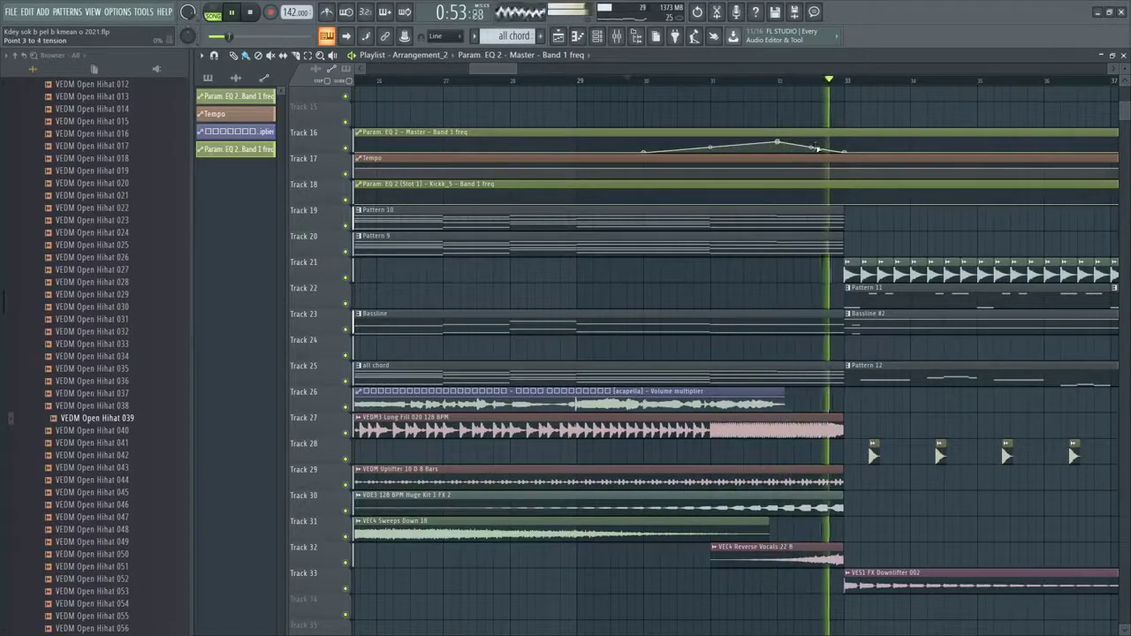
Set the bar 32 peak point of the master EQ frequency automation to 50 and replay the transition into the drop
right_click(776, 144)
left_click(799, 348)
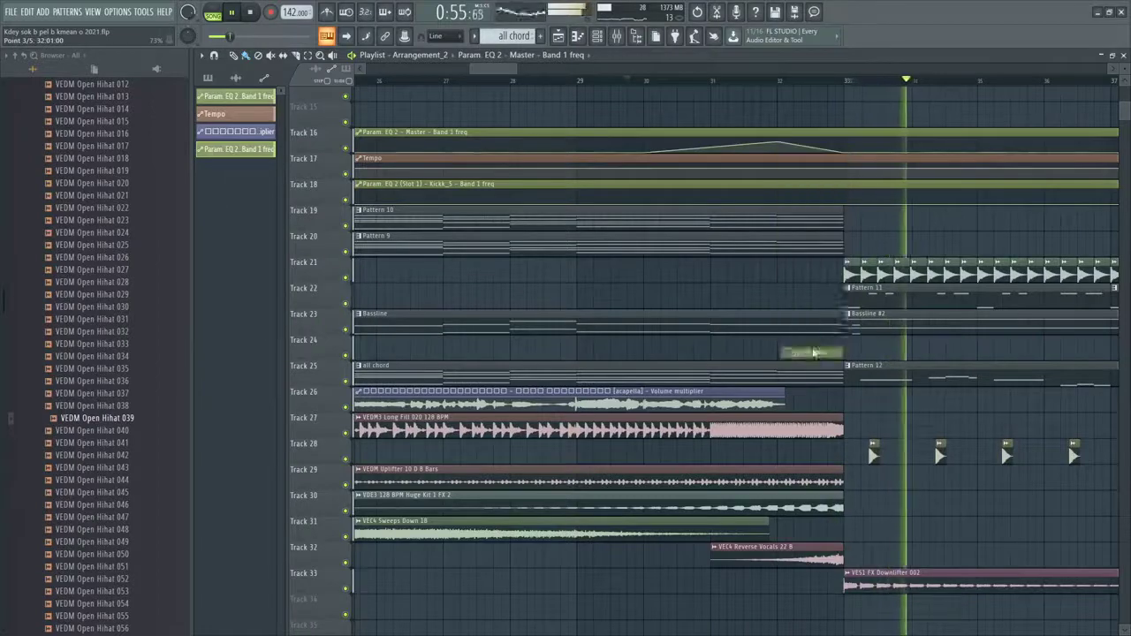
type("50")
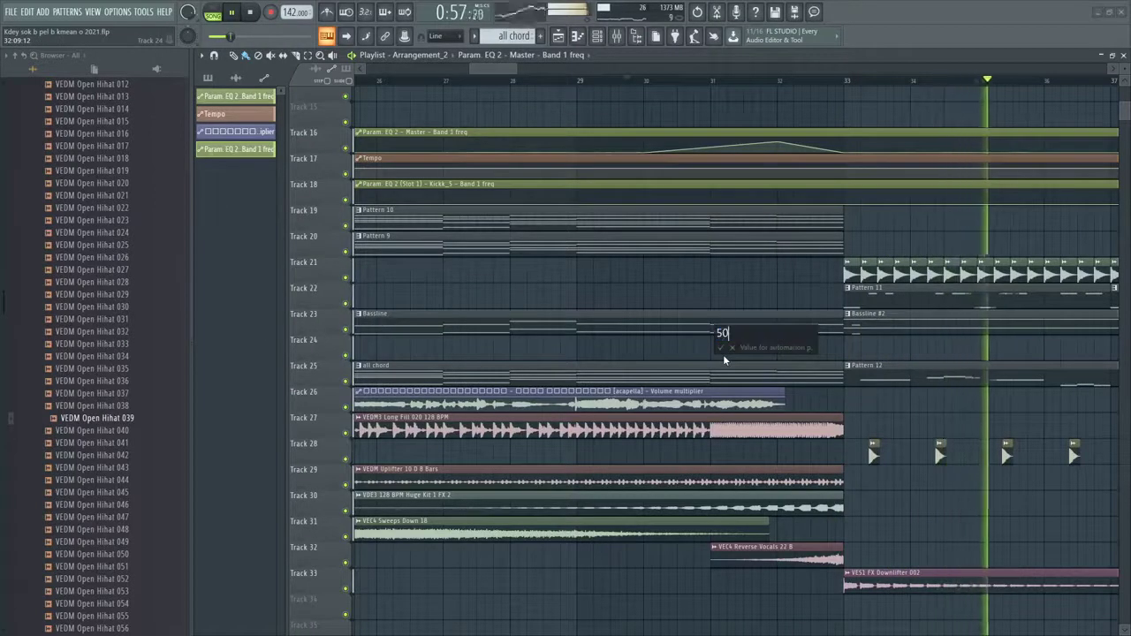
key("Return")
scroll(733, 110, "down", 7)
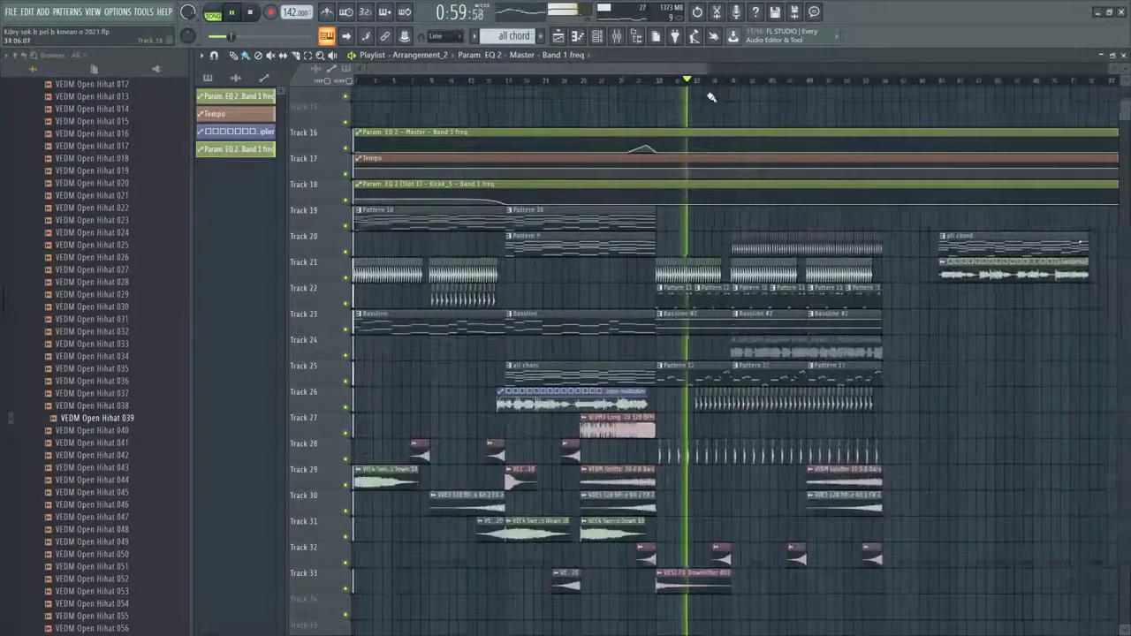
scroll(678, 185, "up", 3)
scroll(673, 198, "down", 5)
scroll(673, 198, "up", 4)
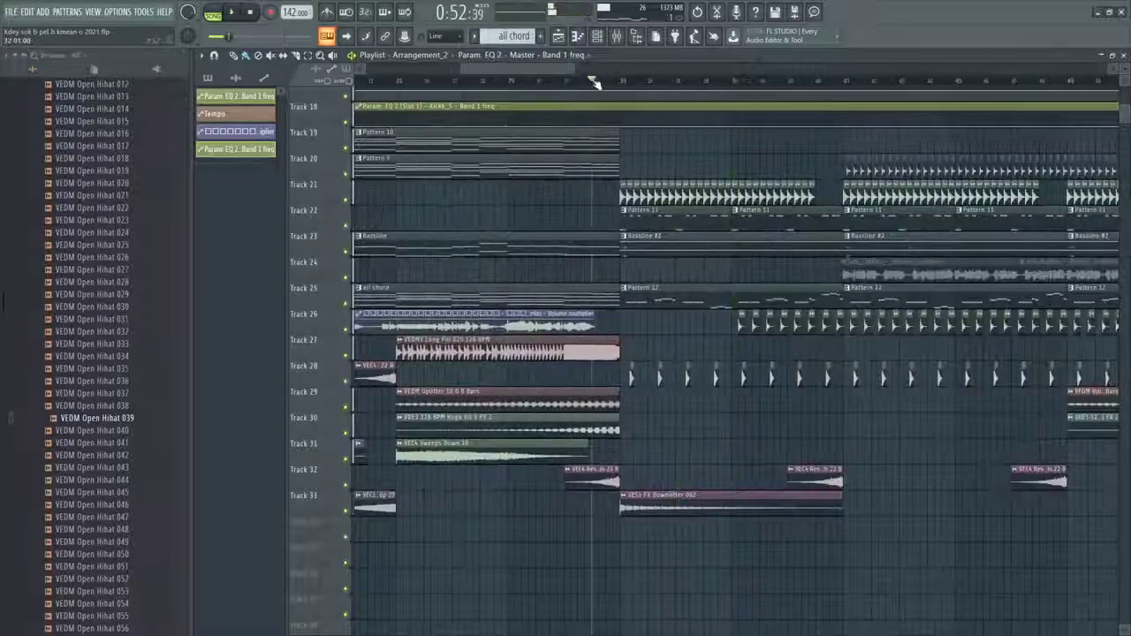
Open Pattern 12's notes and delete the long G5 in bar 2 plus the long C5 and both C#5 notes in bar 4
double_click(640, 292)
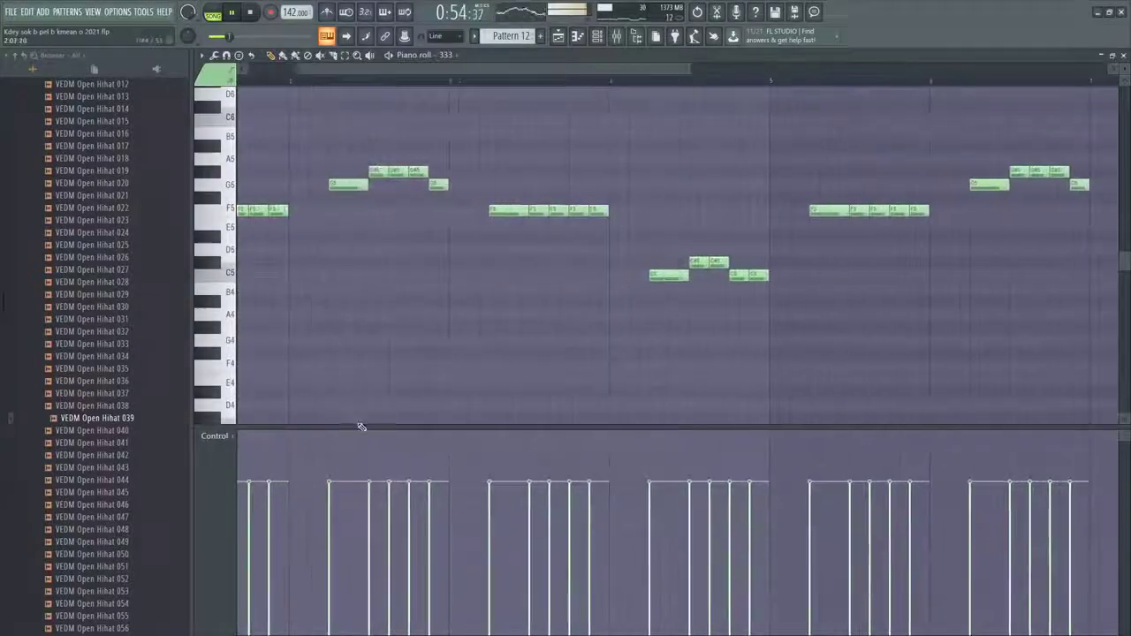
left_click_drag(352, 427, 350, 539)
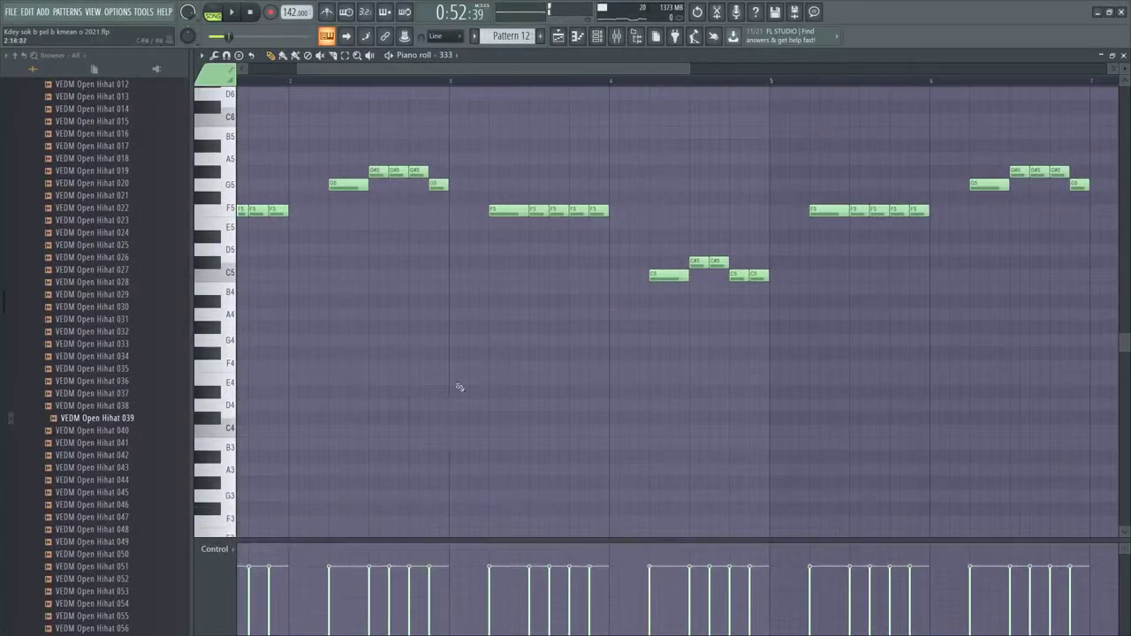
scroll(462, 385, "down", 3)
scroll(477, 368, "down", 2)
key("space")
scroll(284, 369, "up", 8)
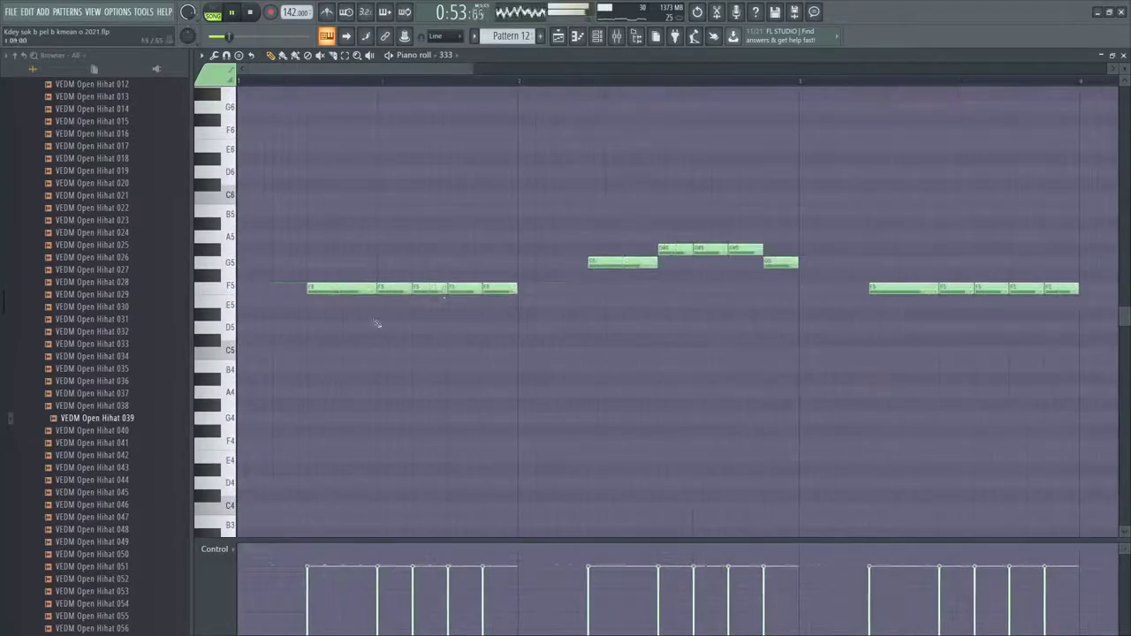
right_click(595, 262)
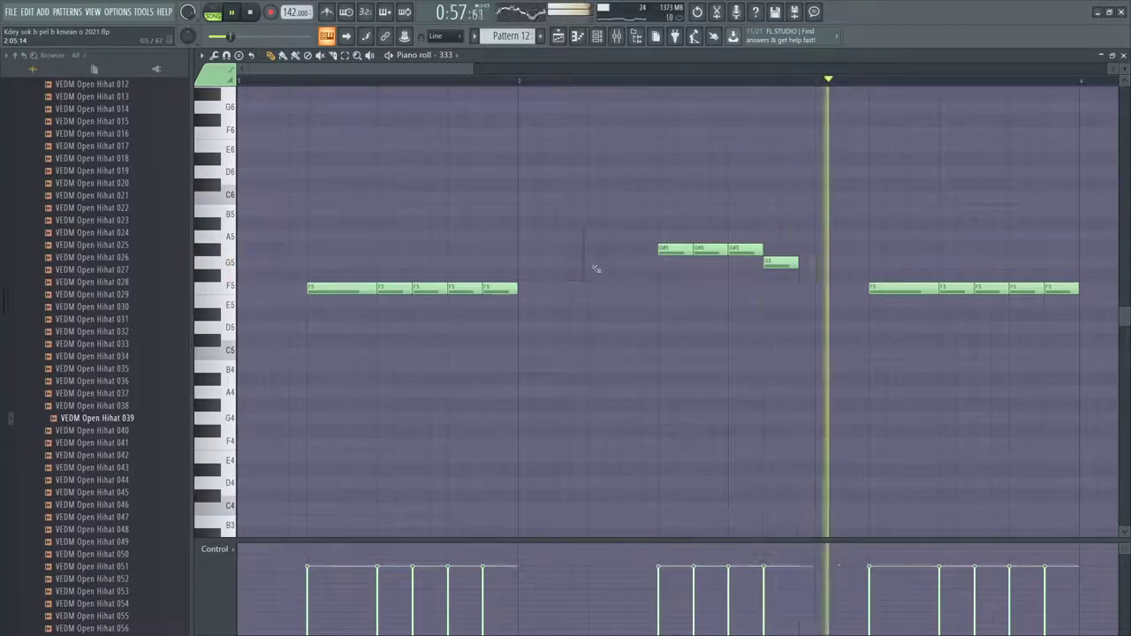
scroll(596, 269, "down", 2, "ctrl")
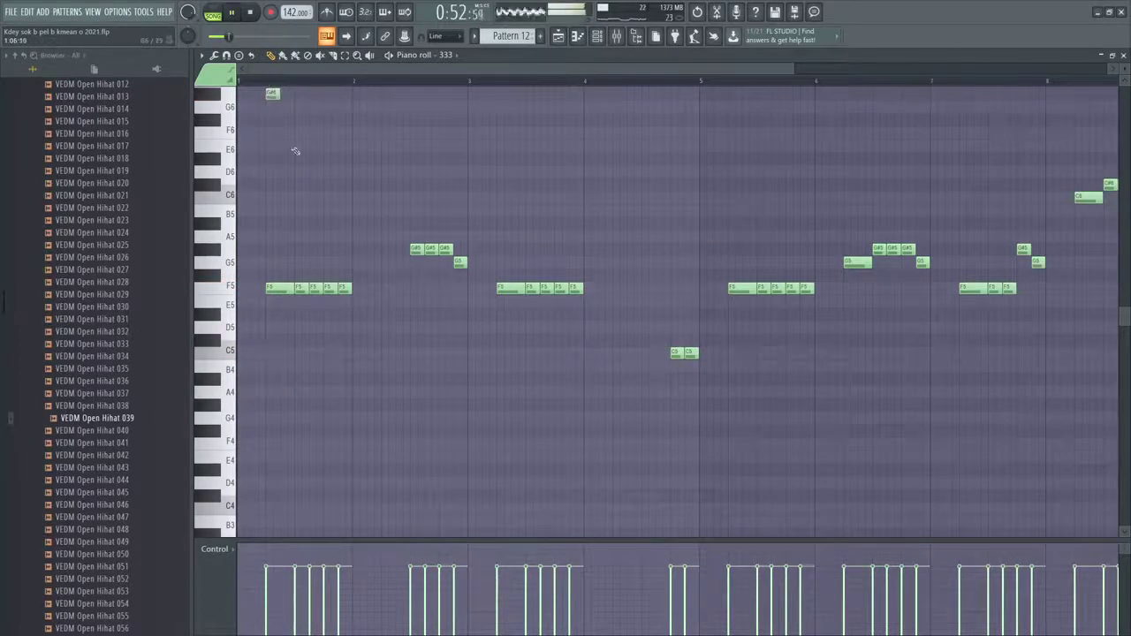
scroll(277, 89, "up", 1)
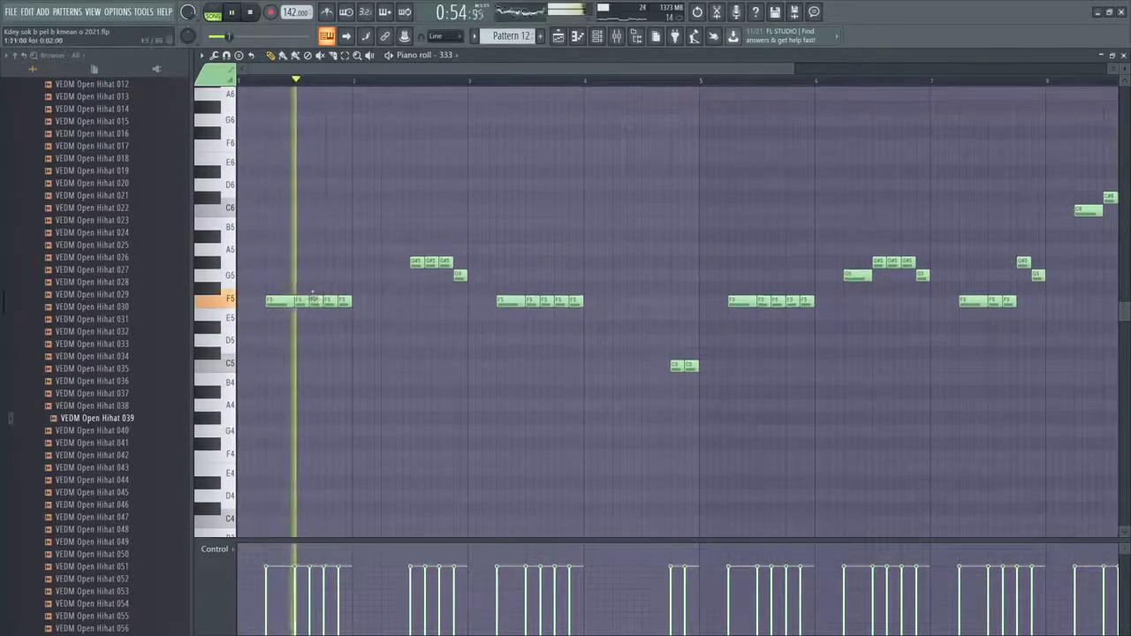
Delete the second and third F5 notes in bar 1 and the first two G#5 notes in bar 2, raising bar 2's last note to G#5
right_click(311, 313)
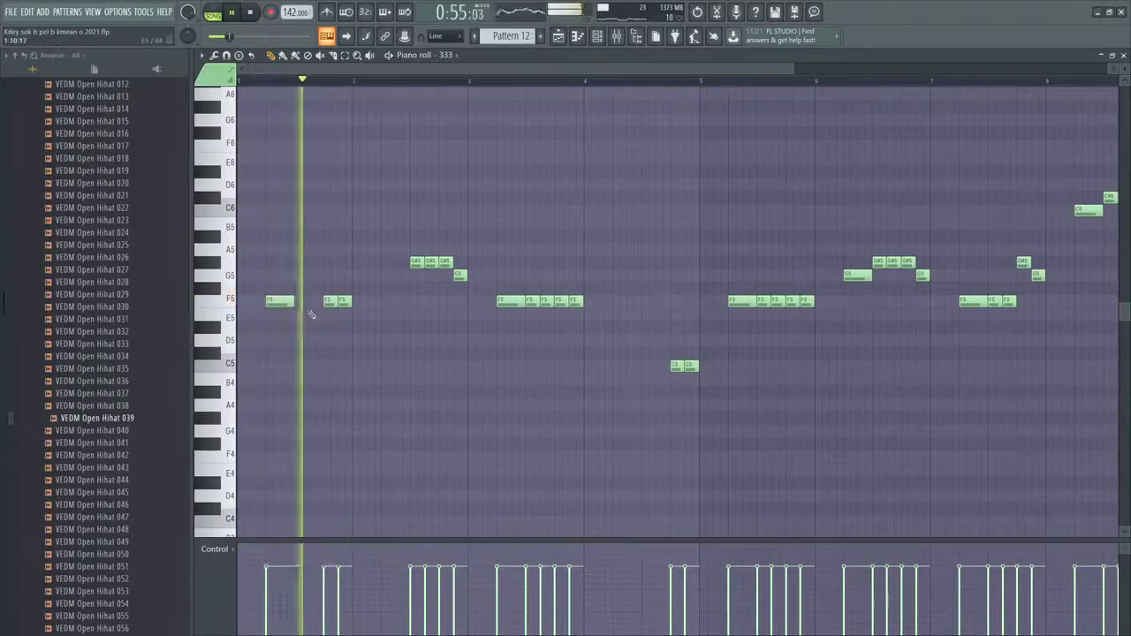
right_click(431, 262)
right_click(417, 262)
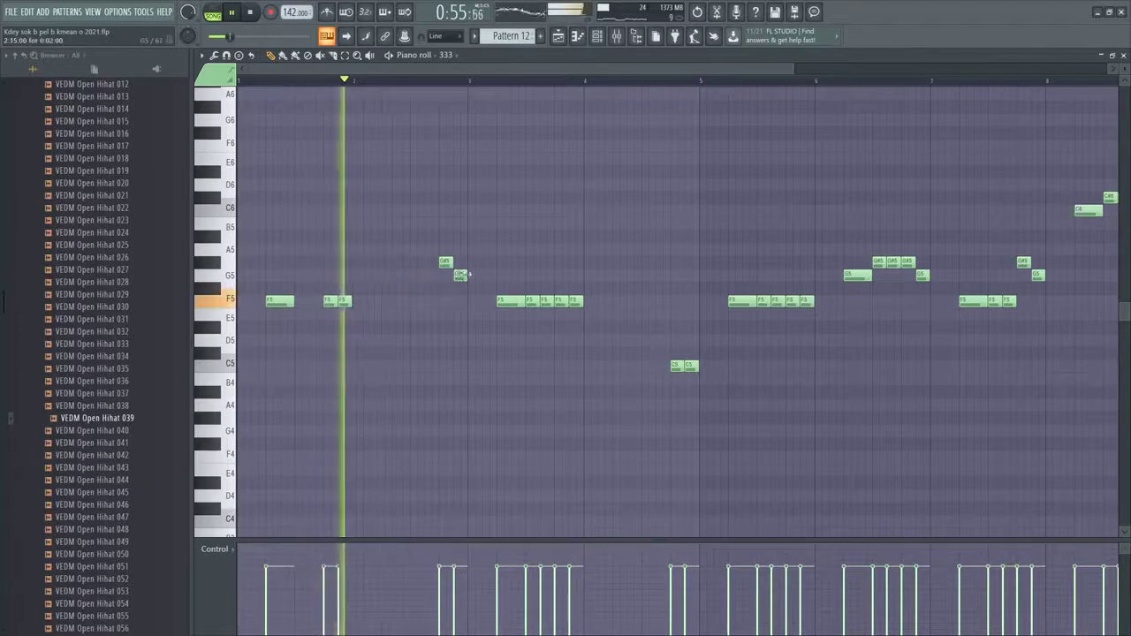
left_click_drag(460, 275, 461, 262)
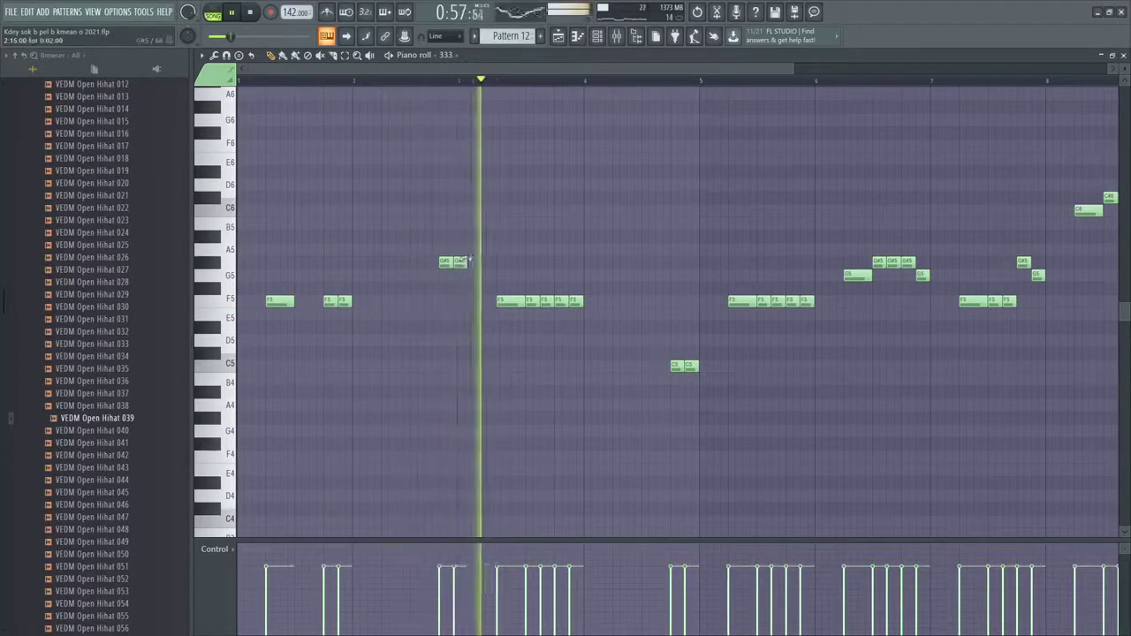
Delete the second and third F5 notes in bar 3 of Pattern 12 and return to the playlist's drop section
right_click(548, 301)
right_click(533, 301)
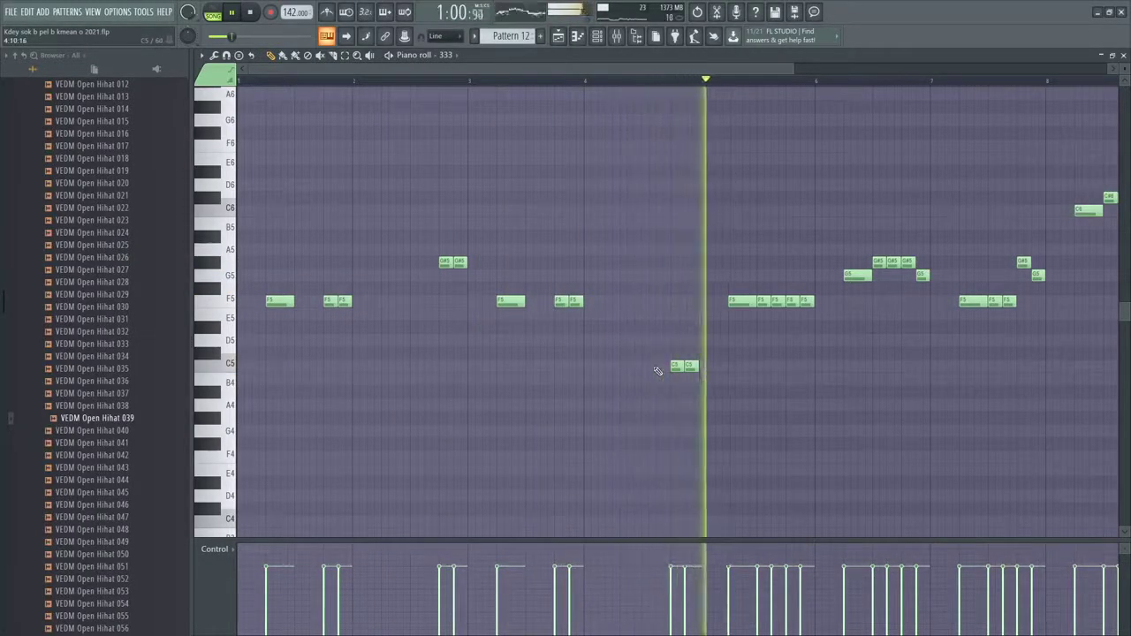
scroll(664, 335, "down", 2)
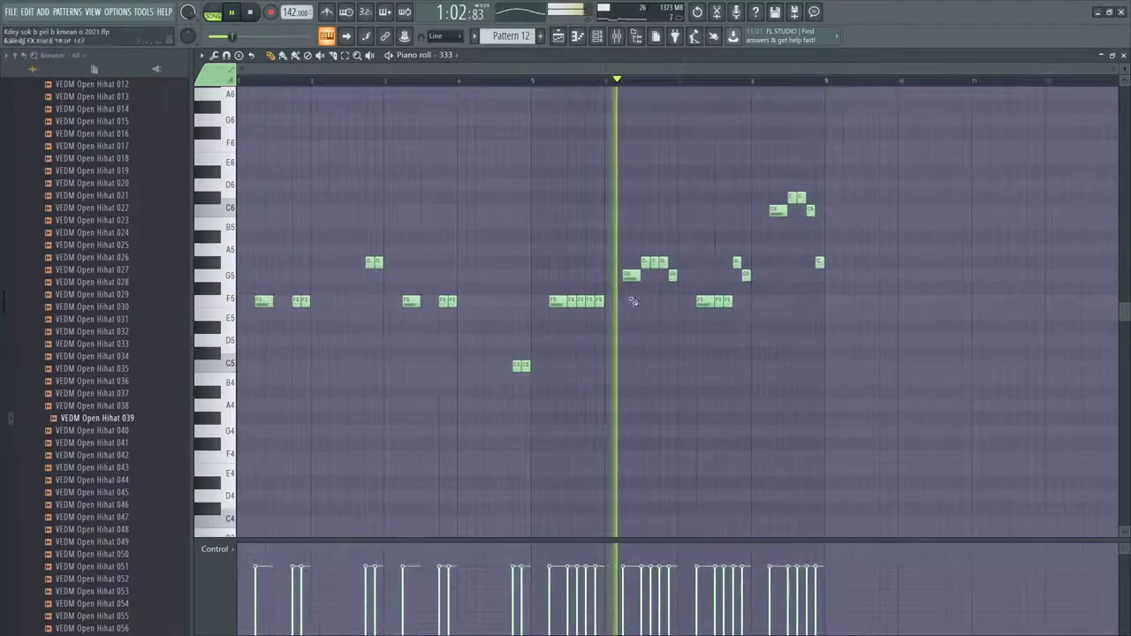
left_click(558, 35)
scroll(556, 189, "down", 3)
scroll(717, 298, "up", 2)
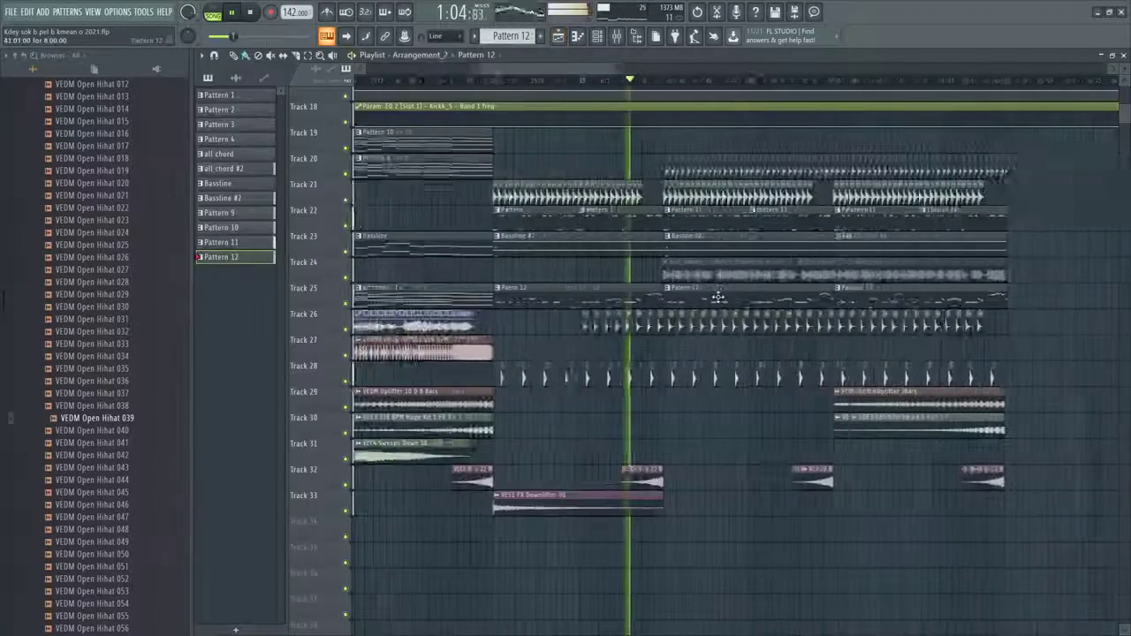
Open Pattern 12's notes from the playlist and replace the melody in bars 5–8 with a copy of bars 1–4
scroll(751, 279, "up", 4)
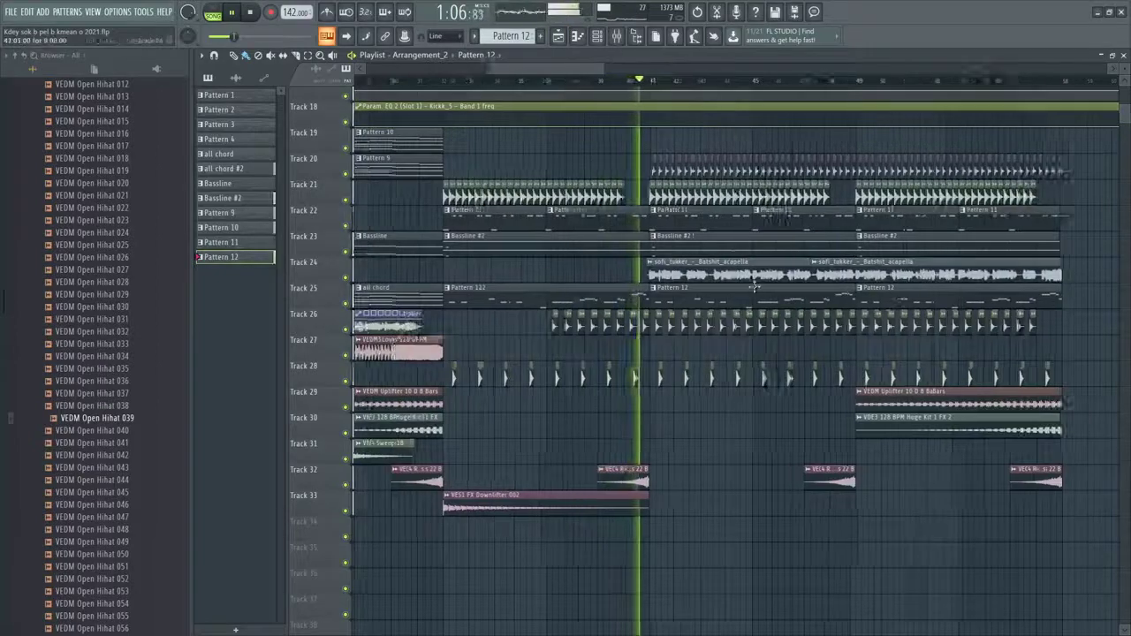
scroll(511, 282, "up", 3)
scroll(512, 284, "down", 4)
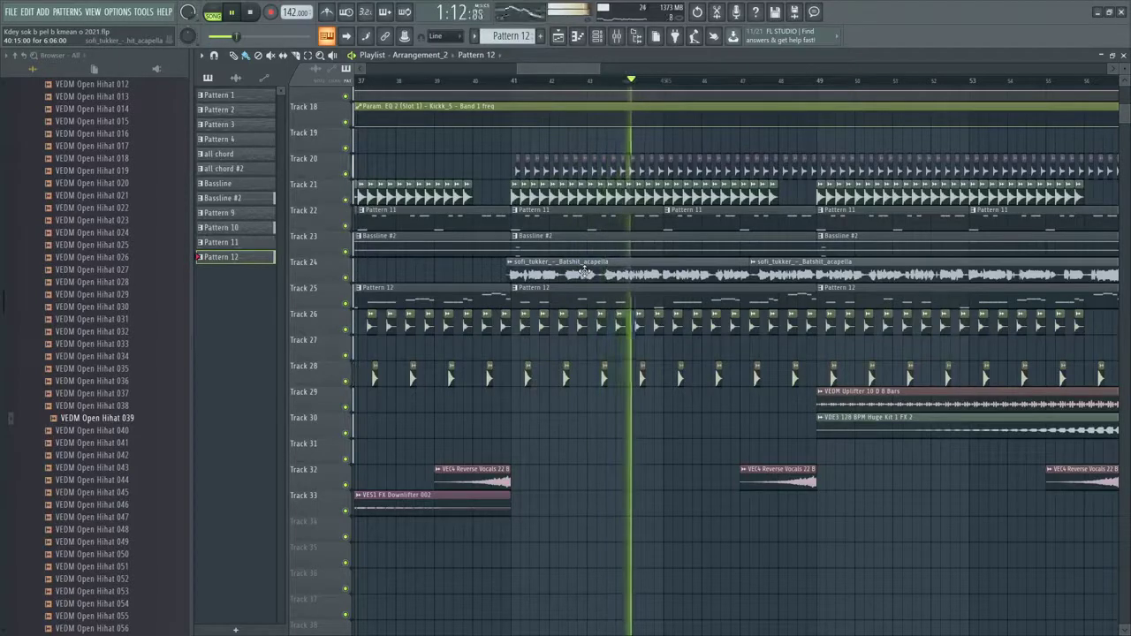
scroll(585, 273, "up", 2)
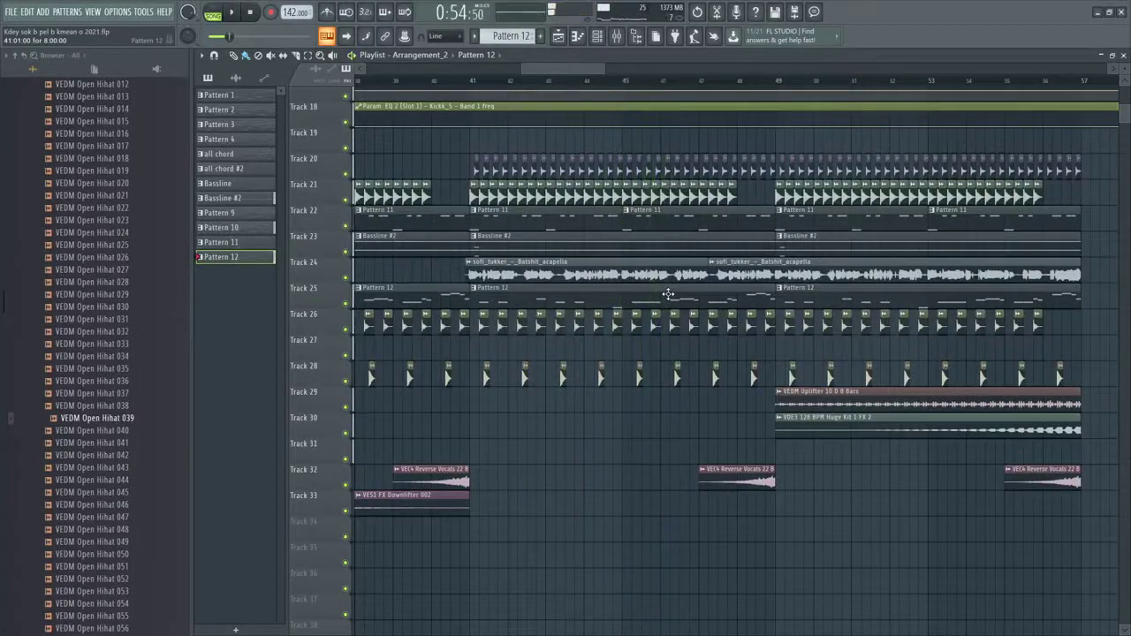
double_click(668, 294)
left_click_drag(965, 383, 560, 129)
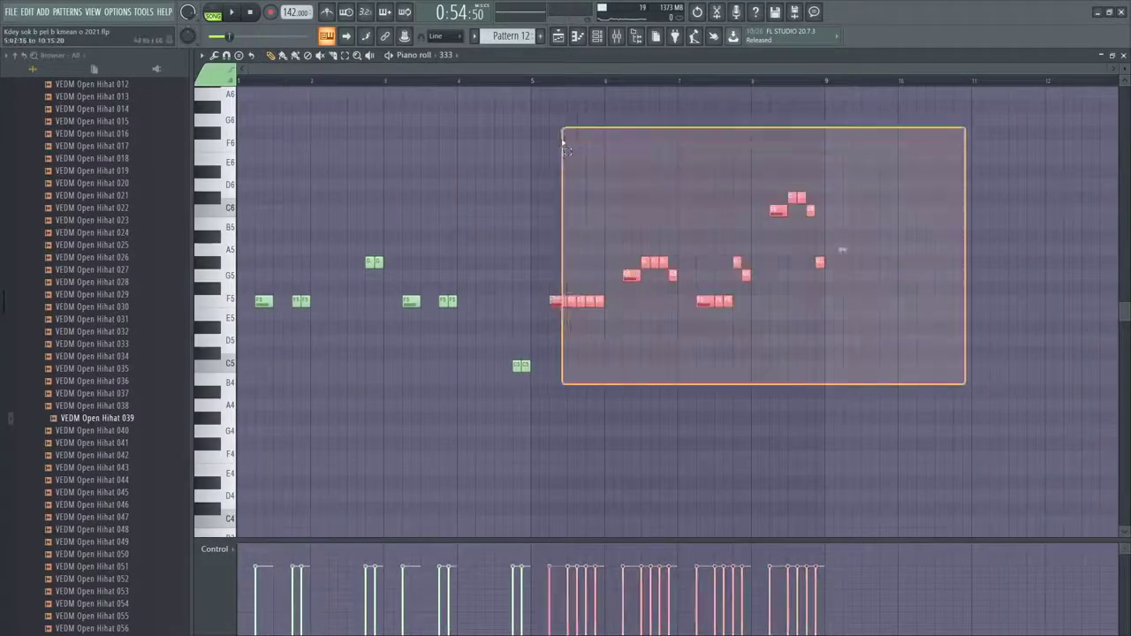
key("Delete")
left_click_drag(262, 301, 557, 298)
Raise the two C5 notes at the end of bar 8 by an octave to C6 while playing the melody
key("space")
left_click(620, 238, "ctrl")
left_click_drag(863, 386, 781, 362)
key("ctrl+Up")
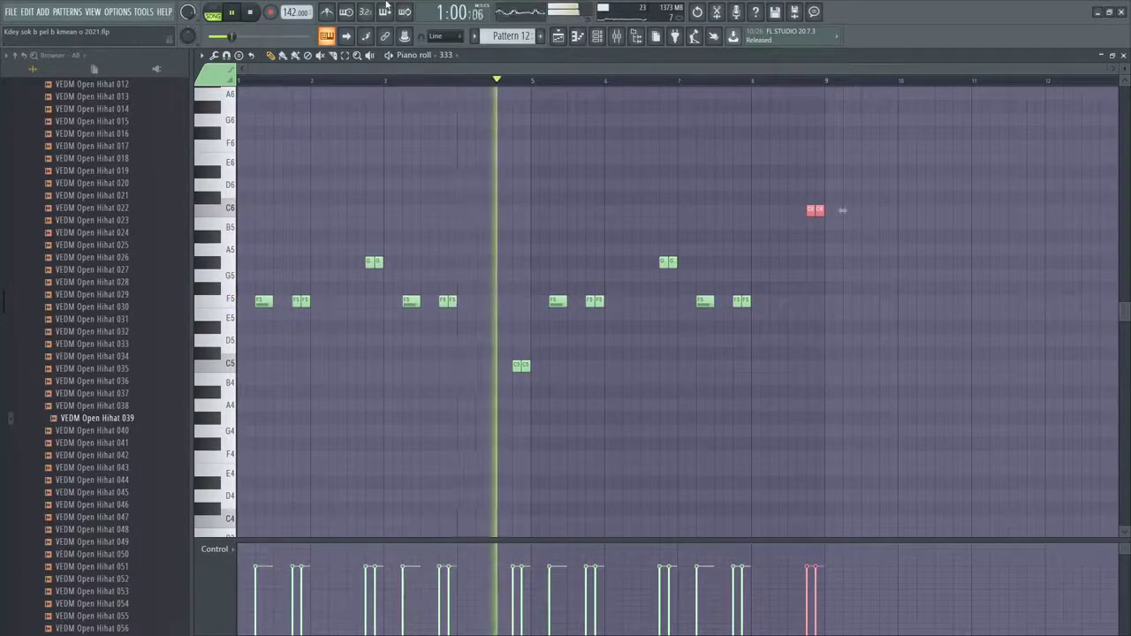
Add two G#5 notes directly before the existing G#5 pair in bar 6 of Pattern 12 and replay the phrase
key("ctrl+d")
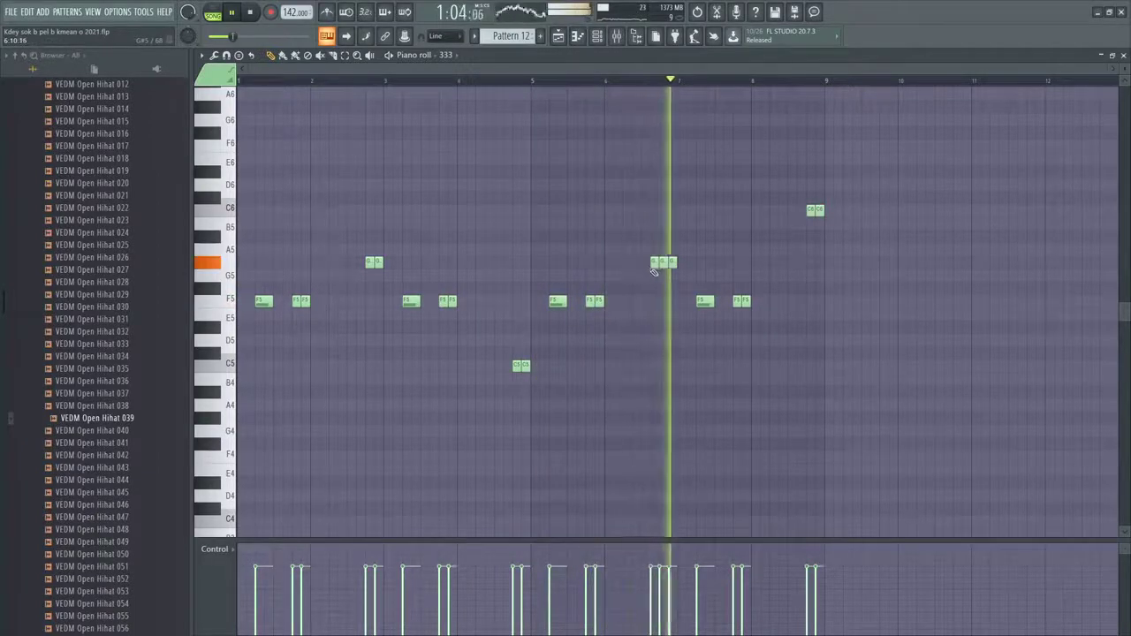
key("space")
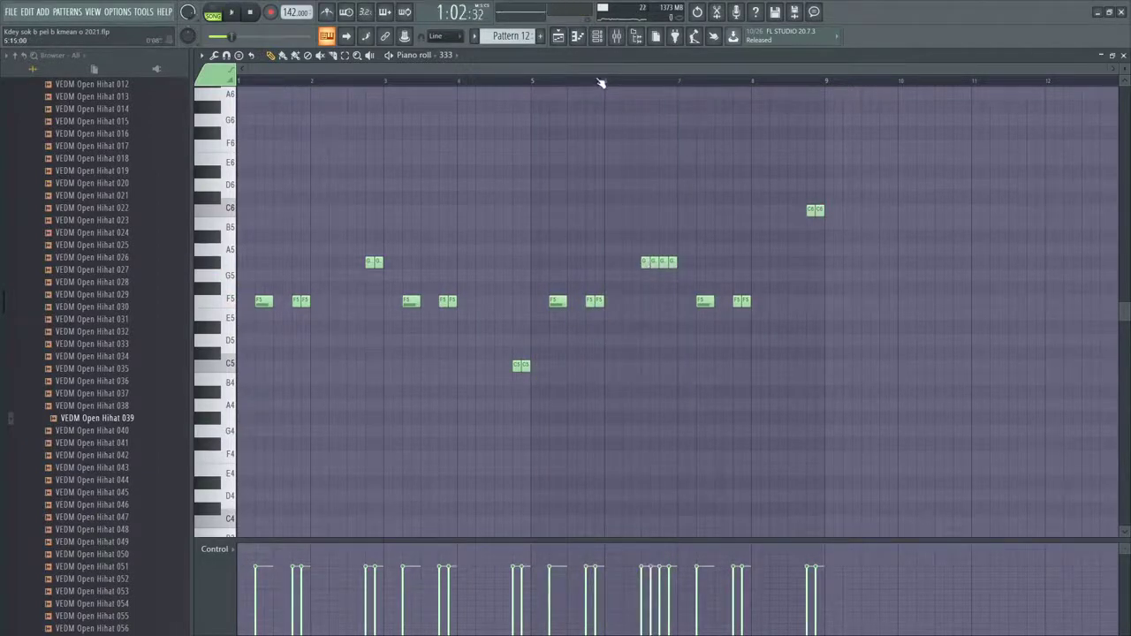
key("space")
scroll(654, 303, "up", 3)
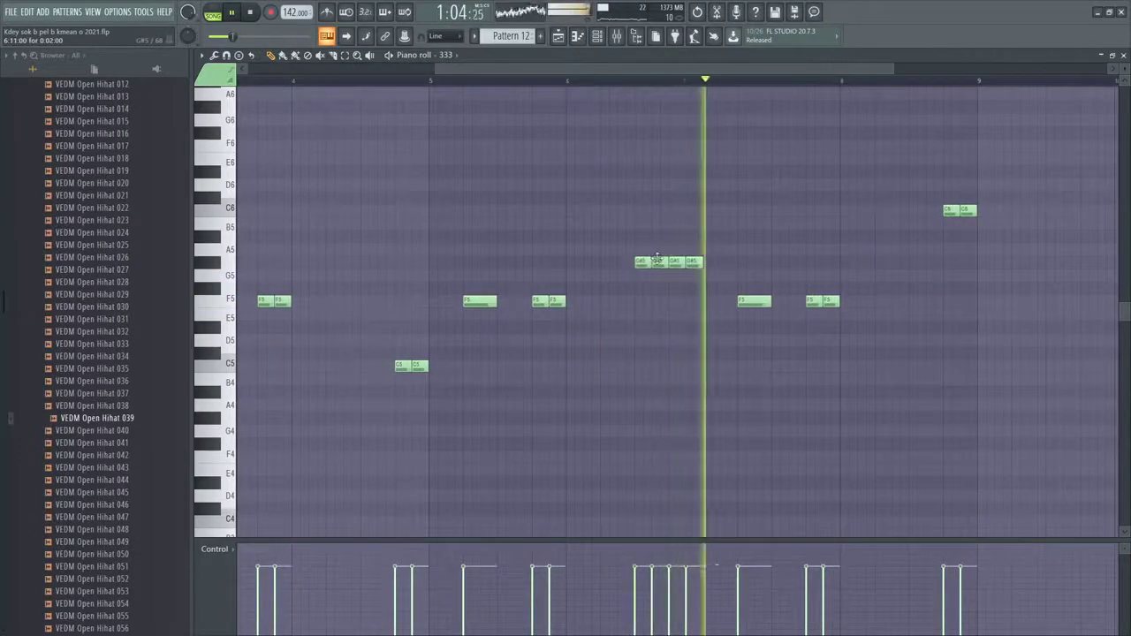
Replace bar 8's C6 pair with two C#6 notes, a C6 and a closing G#5, and play the new ending
left_click(921, 225)
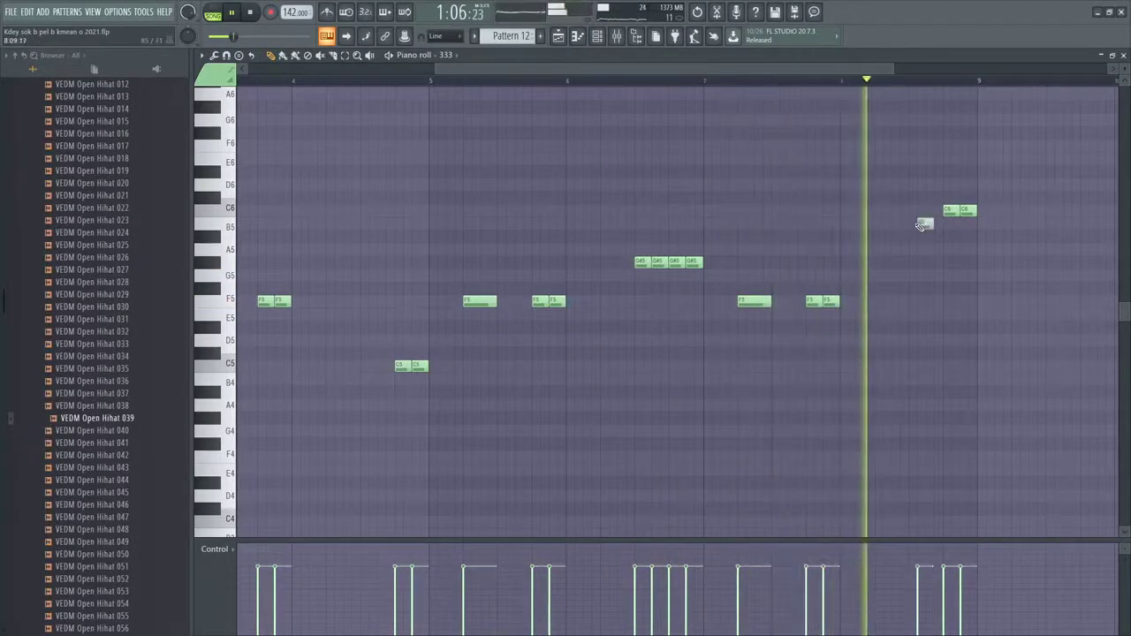
right_click(924, 224)
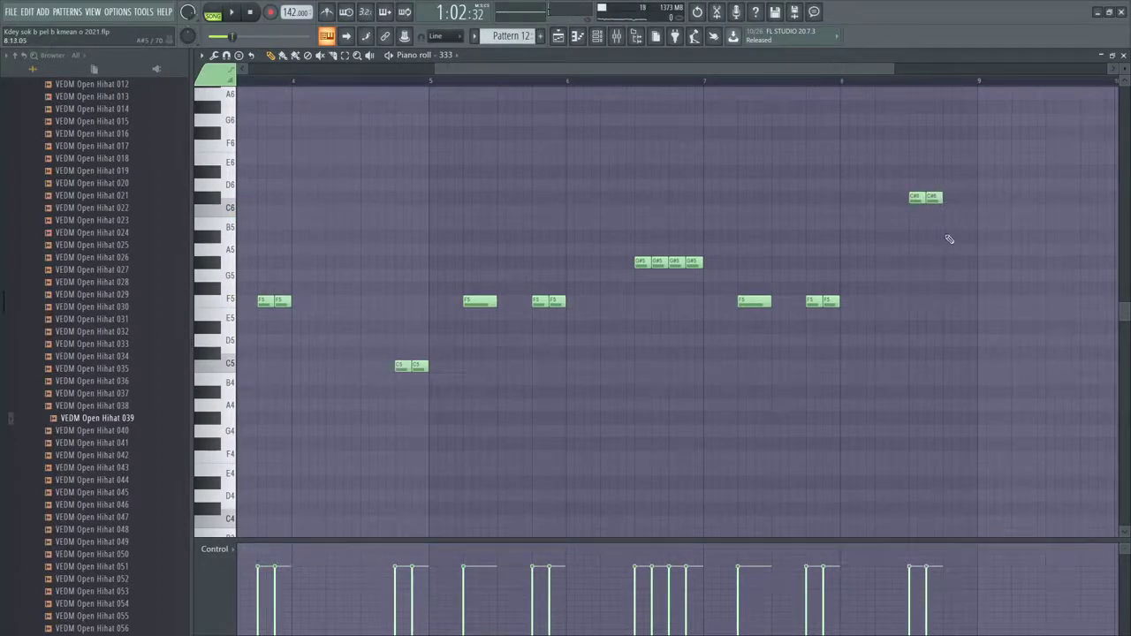
key("space")
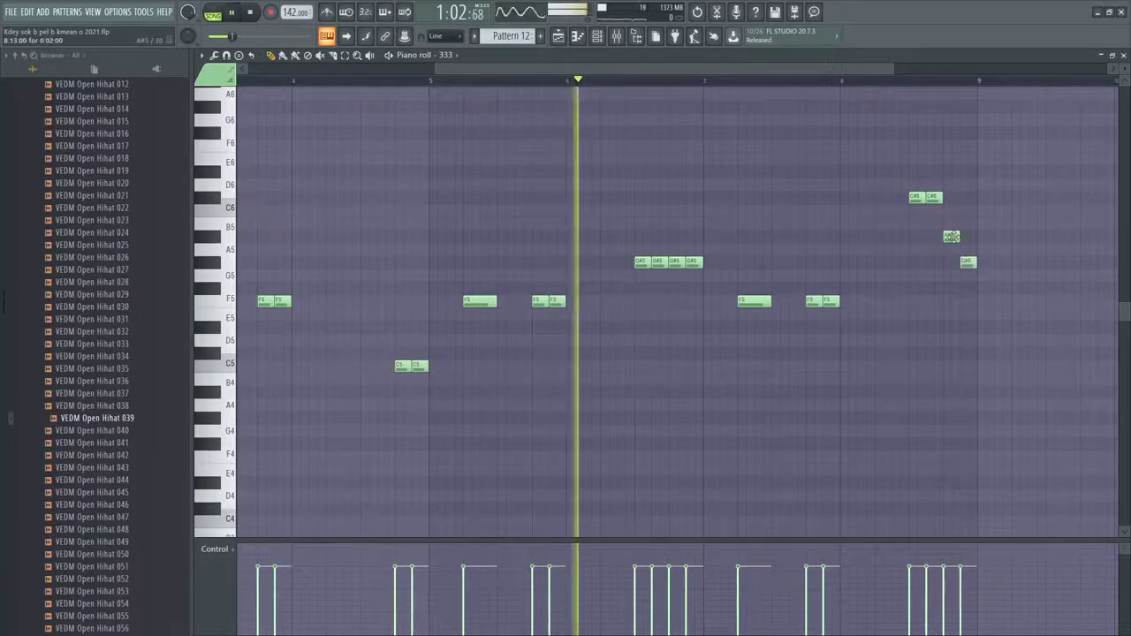
scroll(873, 231, "down", 2)
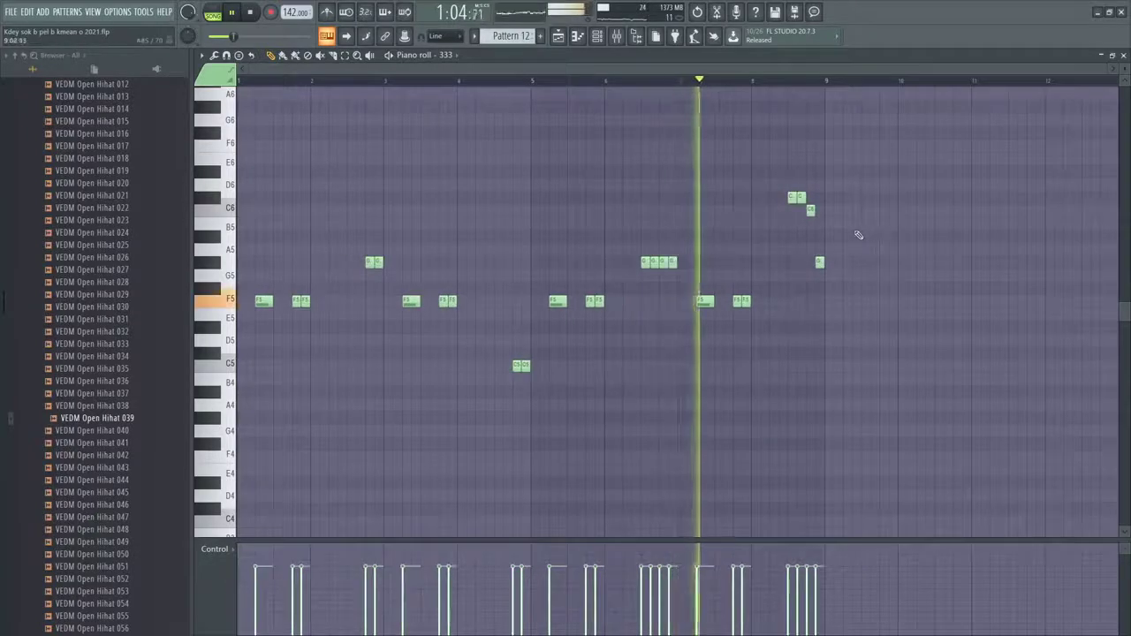
scroll(870, 233, "up", 2)
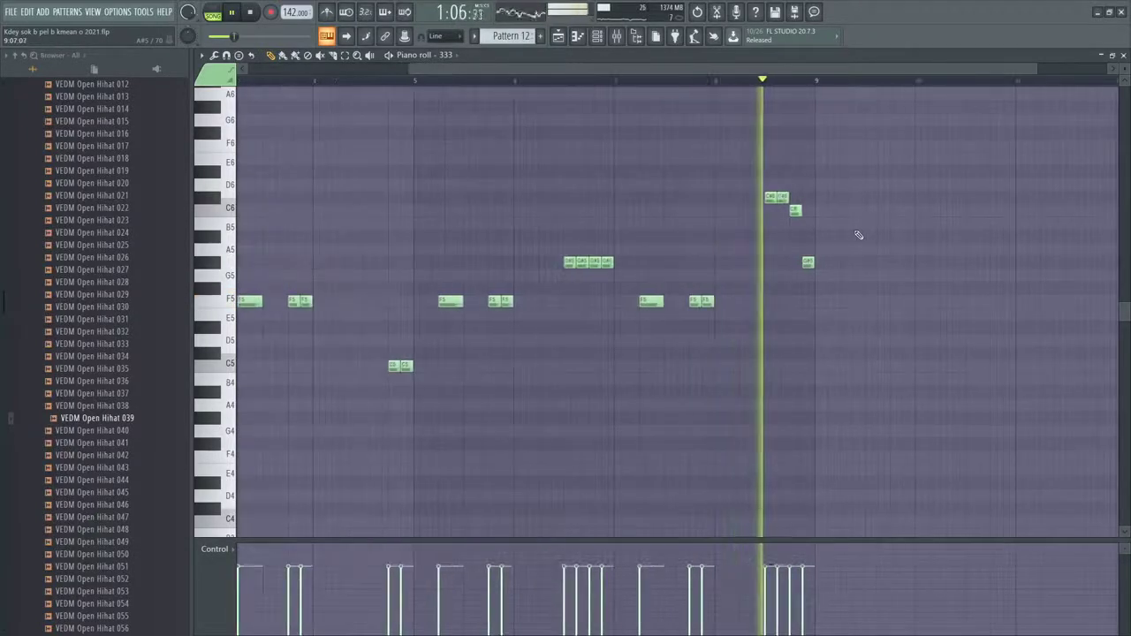
scroll(858, 235, "up", 2)
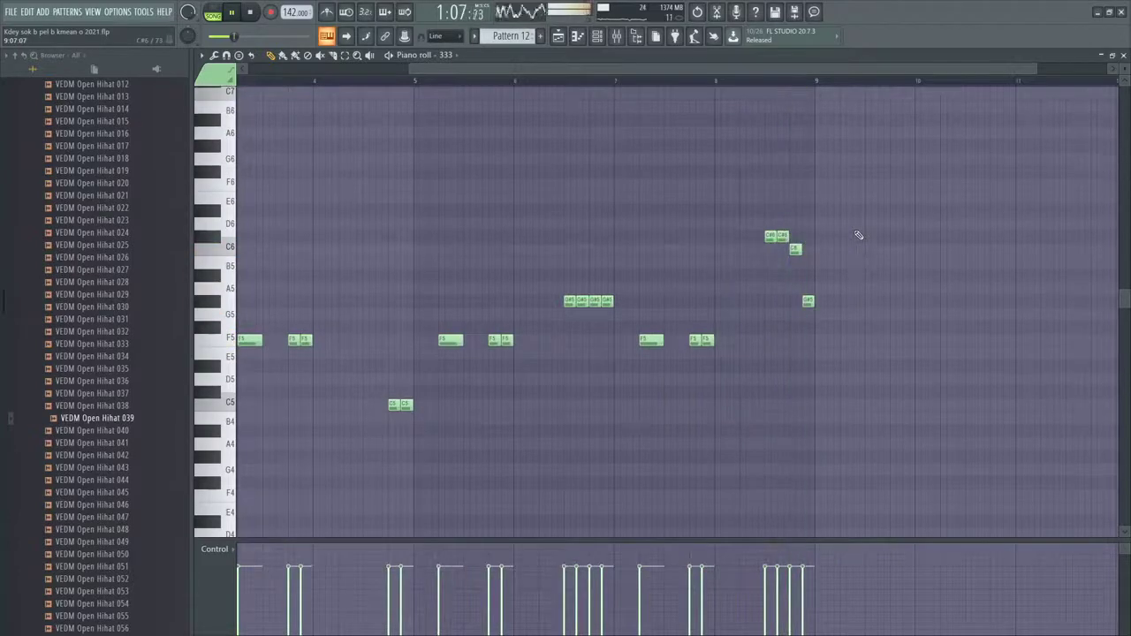
Return to the playlist's drop section with the song still playing
left_click(557, 37)
scroll(576, 361, "down", 2)
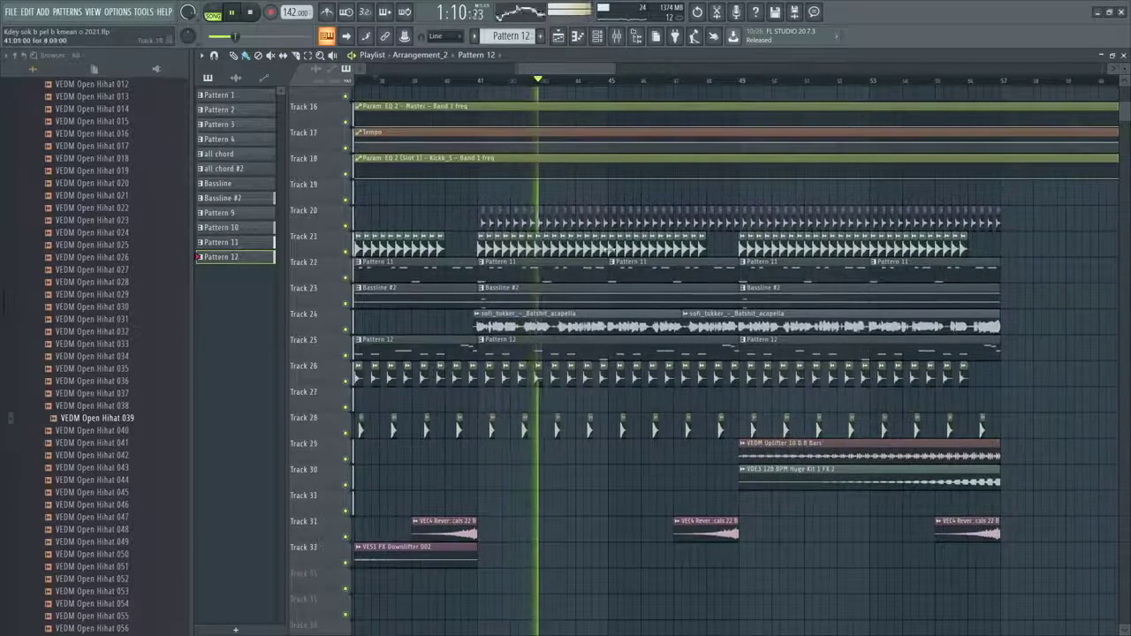
scroll(807, 167, "up", 3)
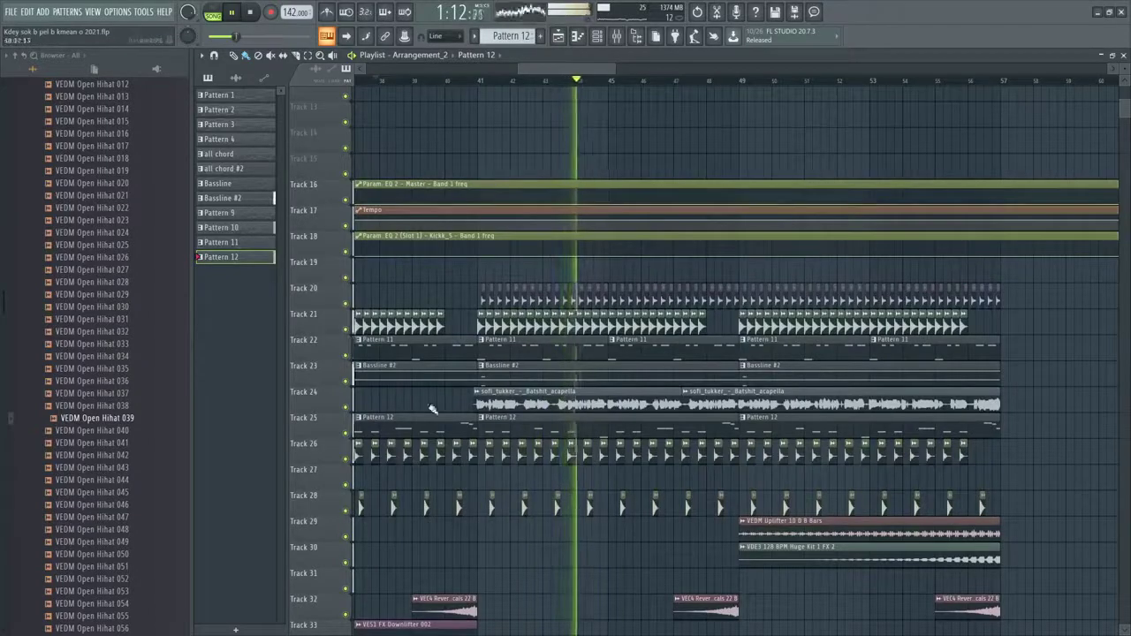
Check the live stream's current stats in Facebook Live Producer and minimize the browser
key("super")
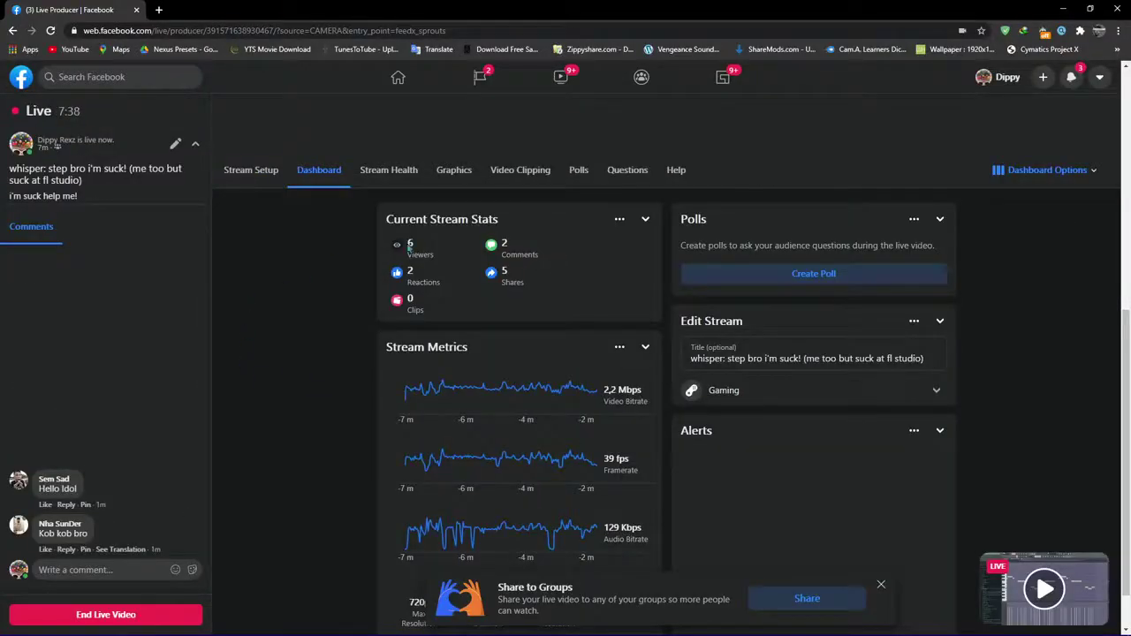
left_click(1064, 8)
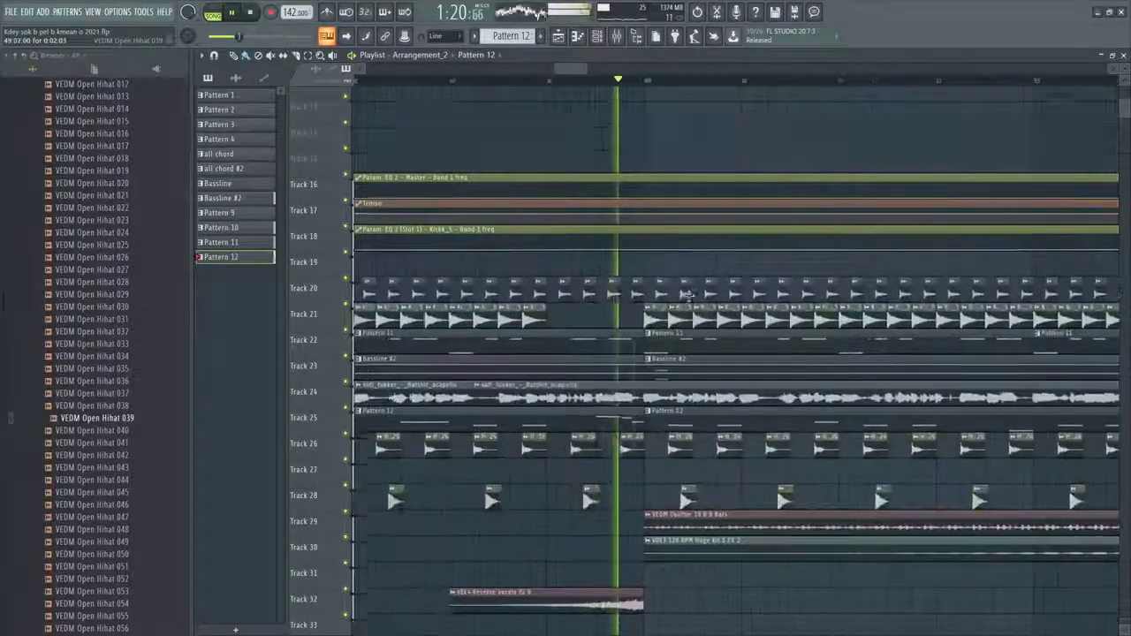
Place copies of VES1 FX Downlifter 002 on Track 33 at bars 41 and 49
scroll(688, 296, "down", 3)
scroll(689, 296, "up", 3)
scroll(688, 296, "down", 10)
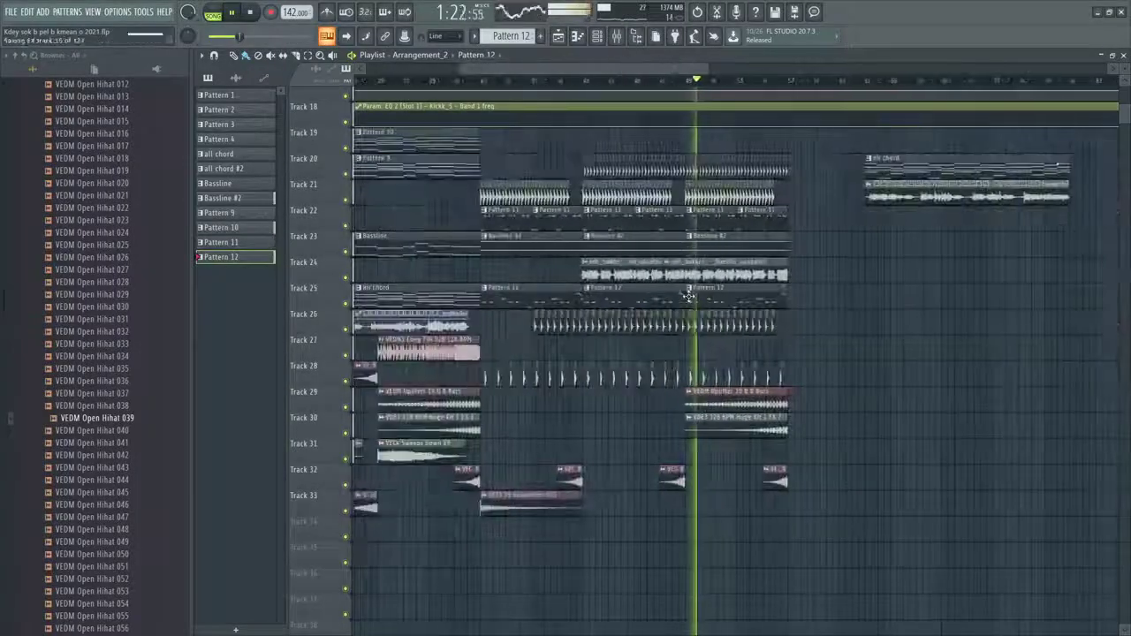
left_click_drag(617, 495, 745, 507)
scroll(857, 484, "down", 5)
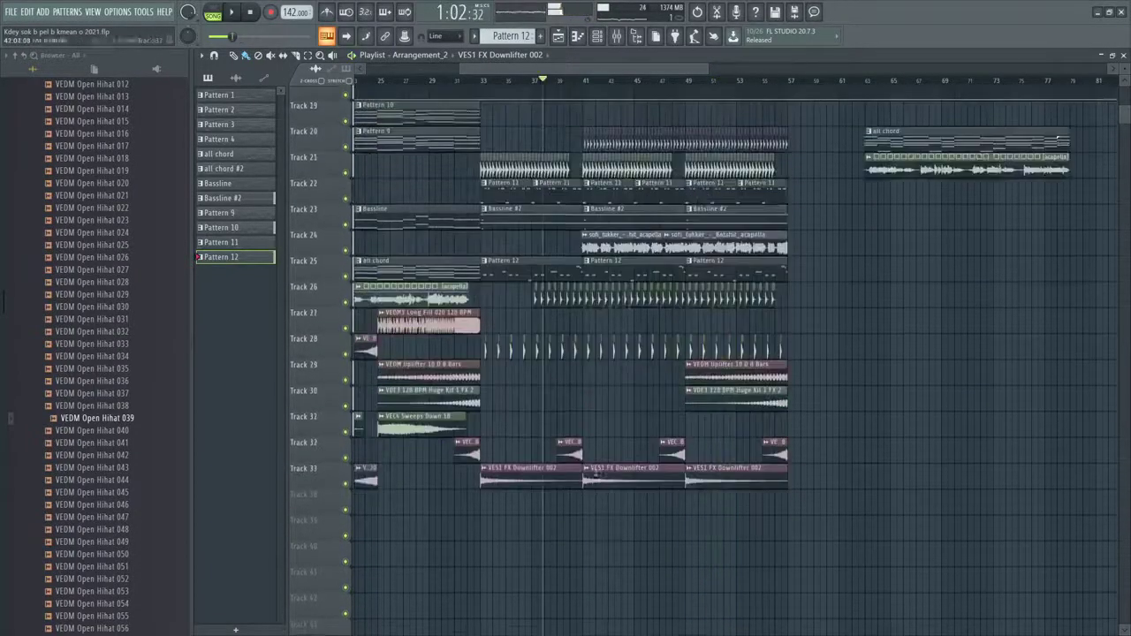
scroll(579, 190, "down", 4)
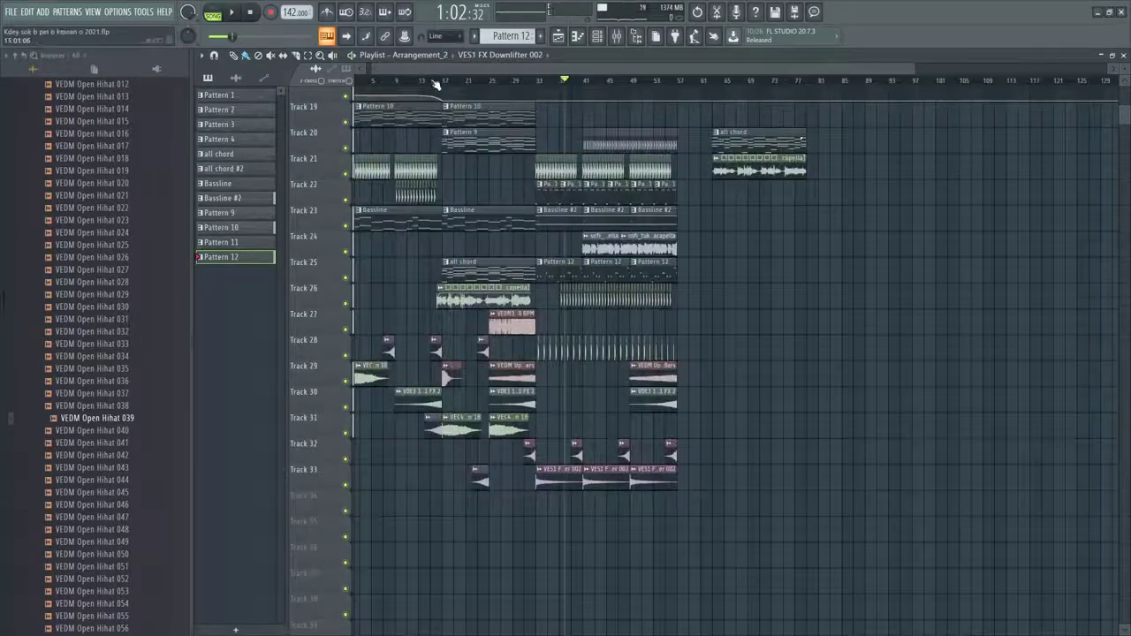
Switch to Facebook Live Producer, look at the stream's comments and notifications, and return to FL Studio
key("super")
left_click(120, 627)
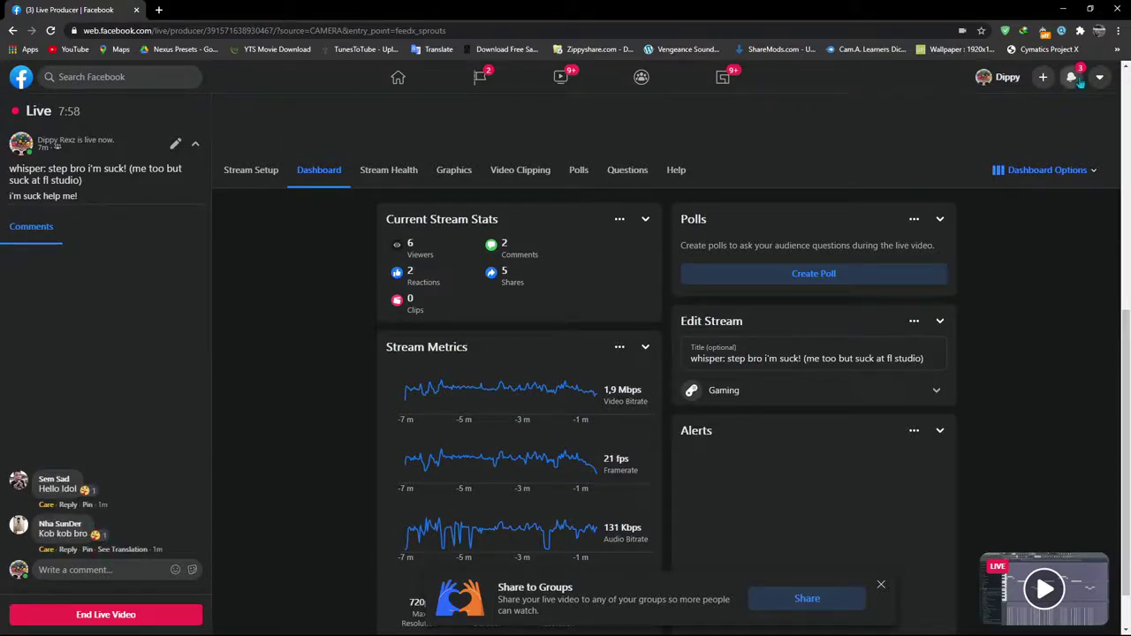
left_click(1072, 78)
left_click(1060, 7)
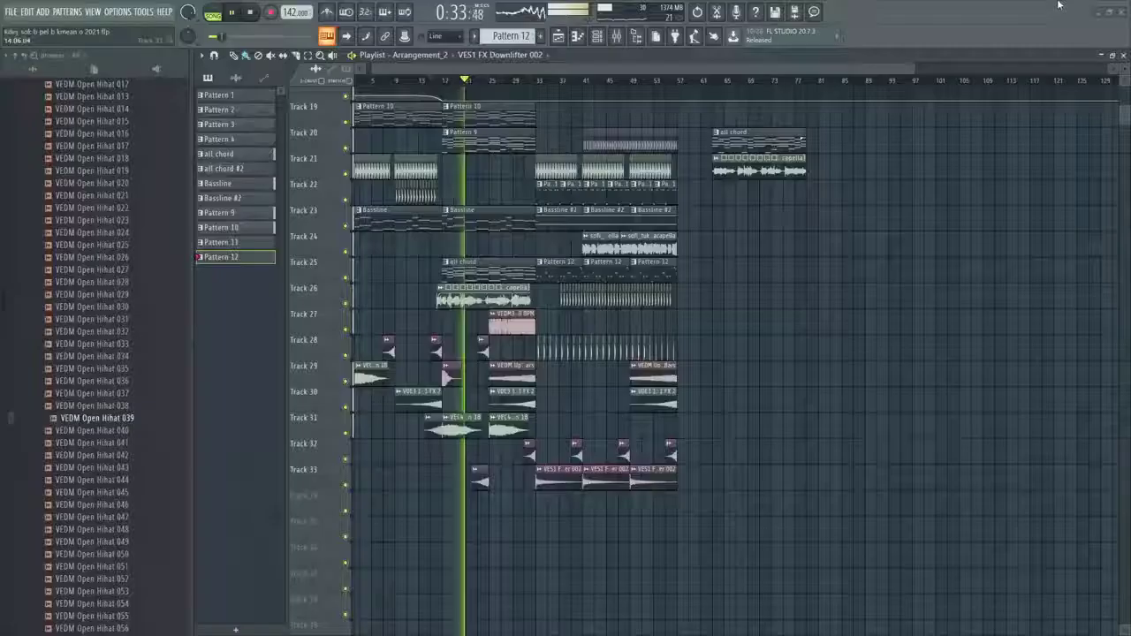
Pick up VEC3 FX Sweep Up 20 from Track 33 and place copies on Track 31 at bars 37, 45 and 53
scroll(631, 409, "up", 2)
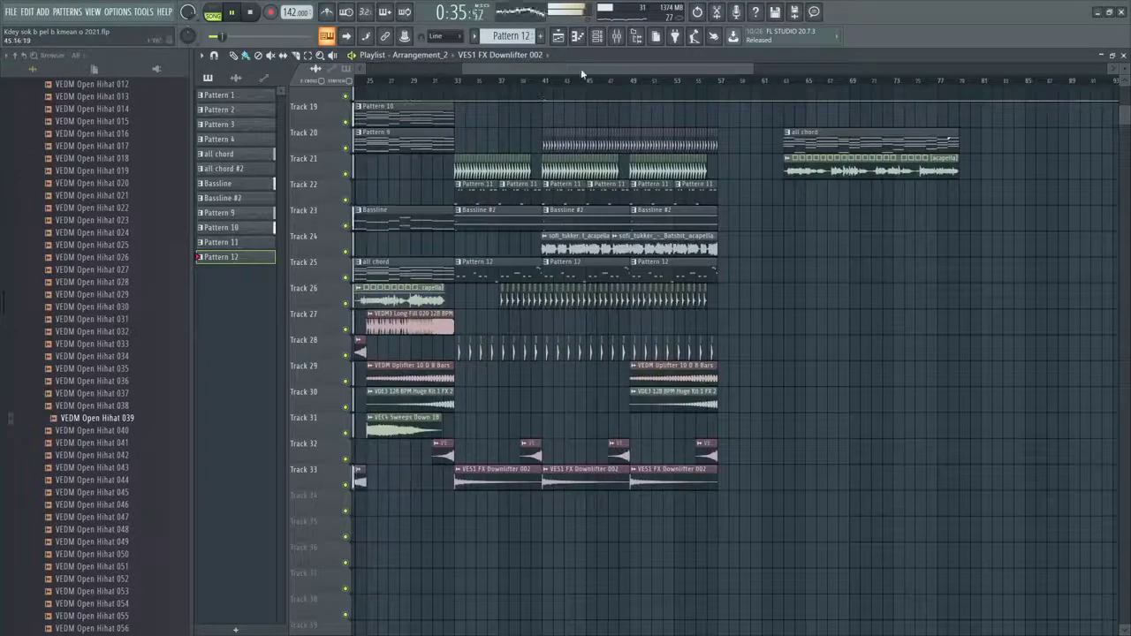
left_click_drag(580, 68, 517, 87)
left_click_drag(1126, 68, 1125, 74)
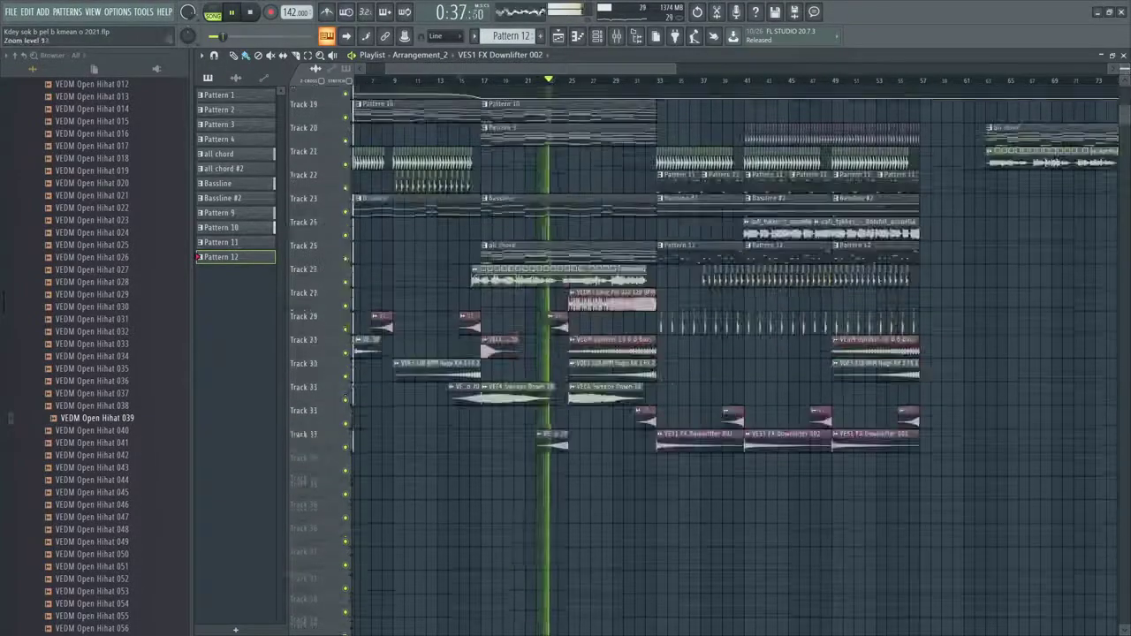
scroll(529, 470, "up", 1)
scroll(530, 472, "up", 2)
left_click(583, 442)
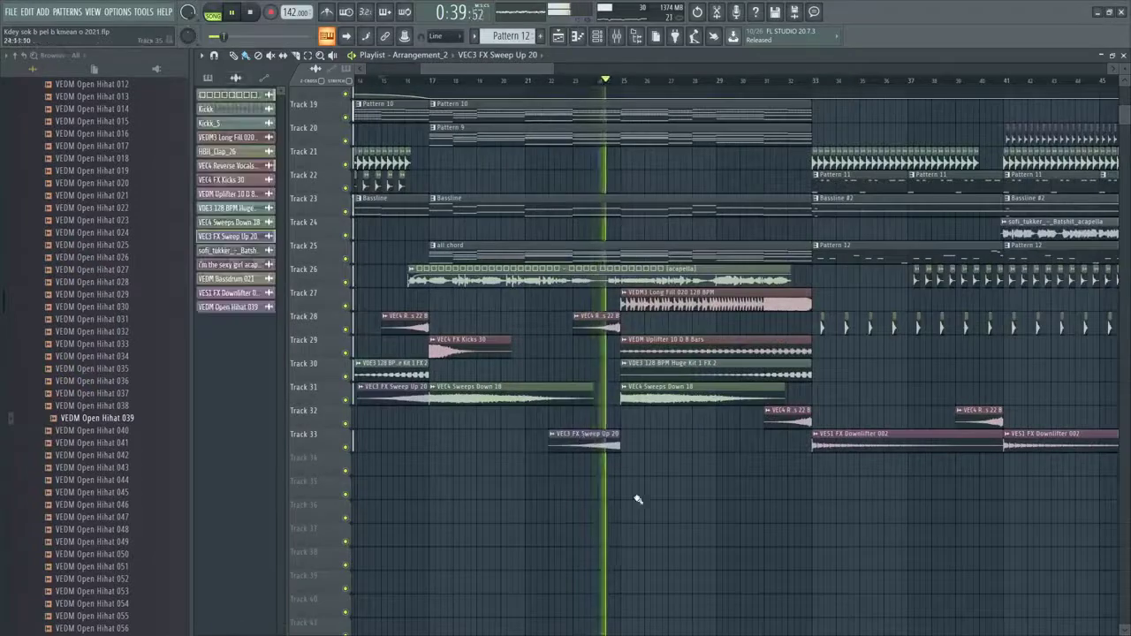
scroll(601, 482, "down", 2)
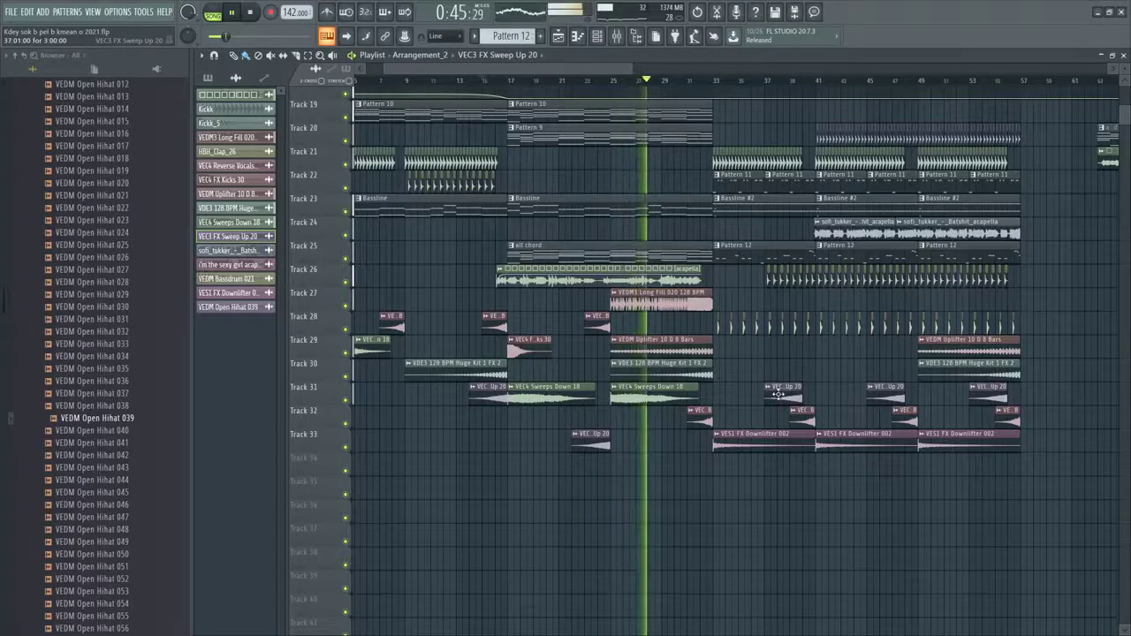
Route the VEC3 FX Sweep Up 20 sample to mixer track 23 and lower that track's fader slightly
double_click(777, 395)
left_click(540, 172)
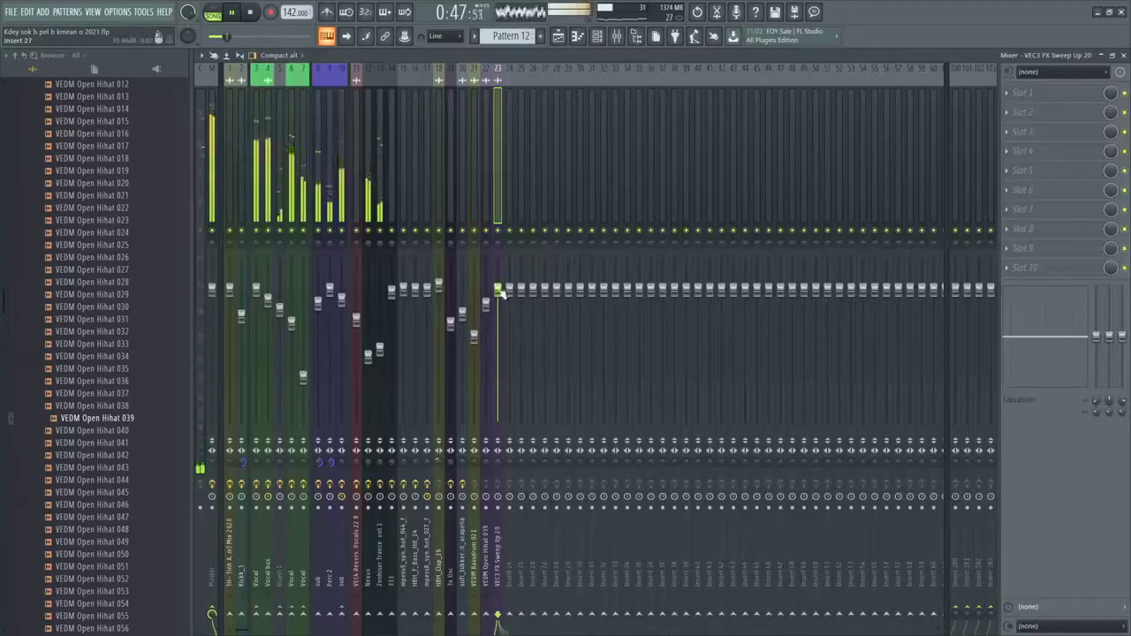
left_click_drag(499, 289, 499, 300)
Load X-Noise Stereo into effect slot 5 of the VEC3 FX Sweep Up 20 mixer track and return to the playlist
left_click(1025, 170)
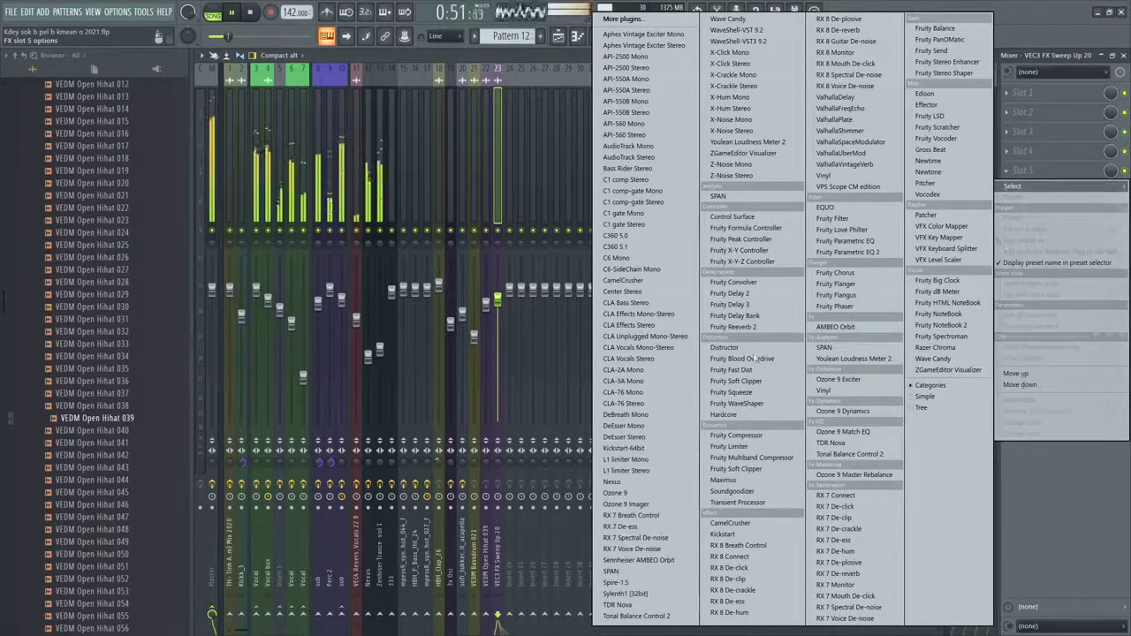
left_click(745, 133)
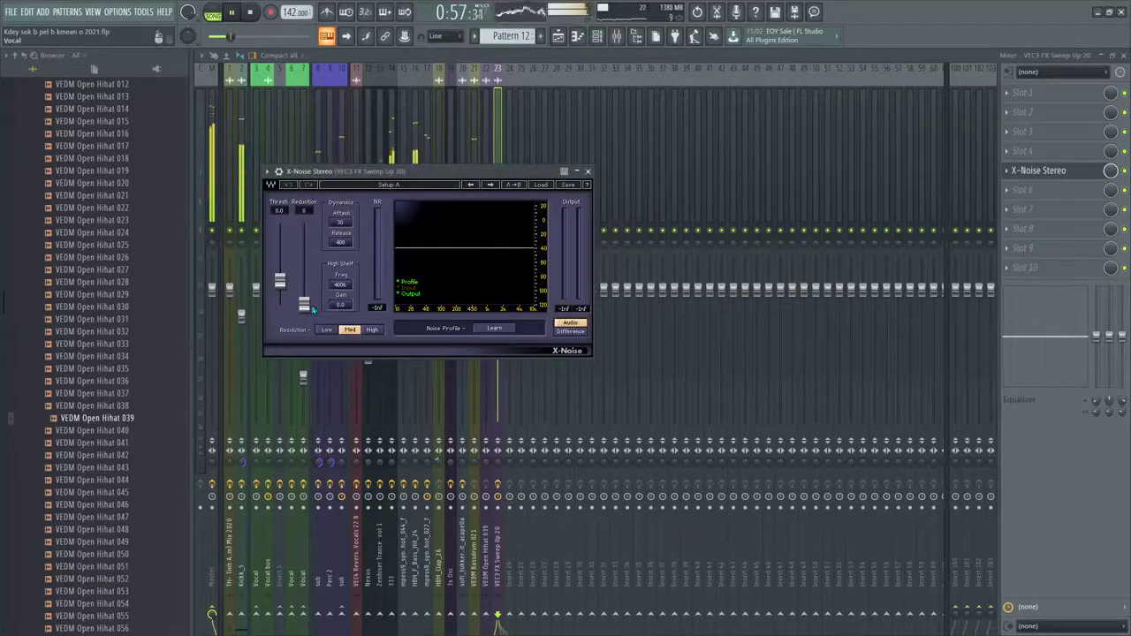
left_click(558, 36)
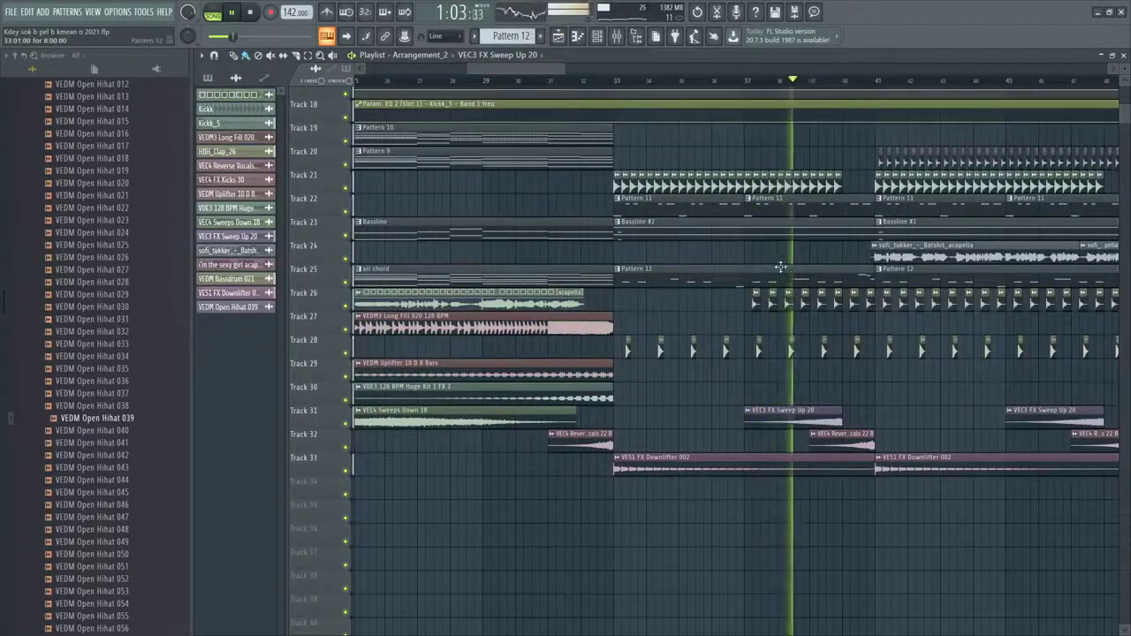
Open the sample settings of the sweep clip at bar 37 and replay the drop from about bar 39
scroll(800, 354, "up", 3)
double_click(857, 413)
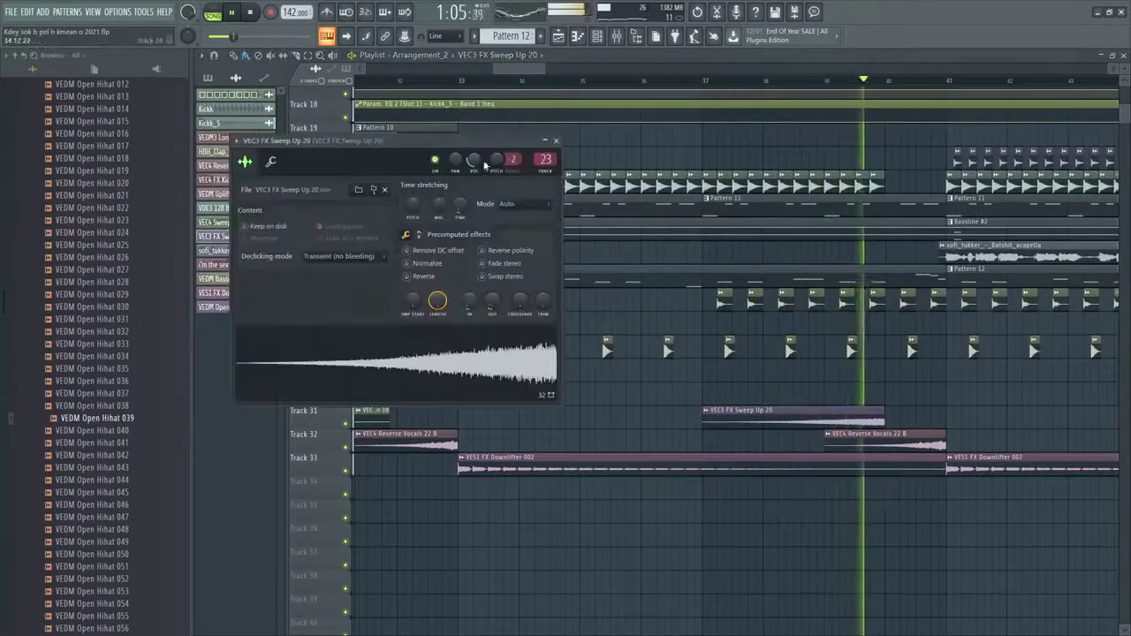
key("space")
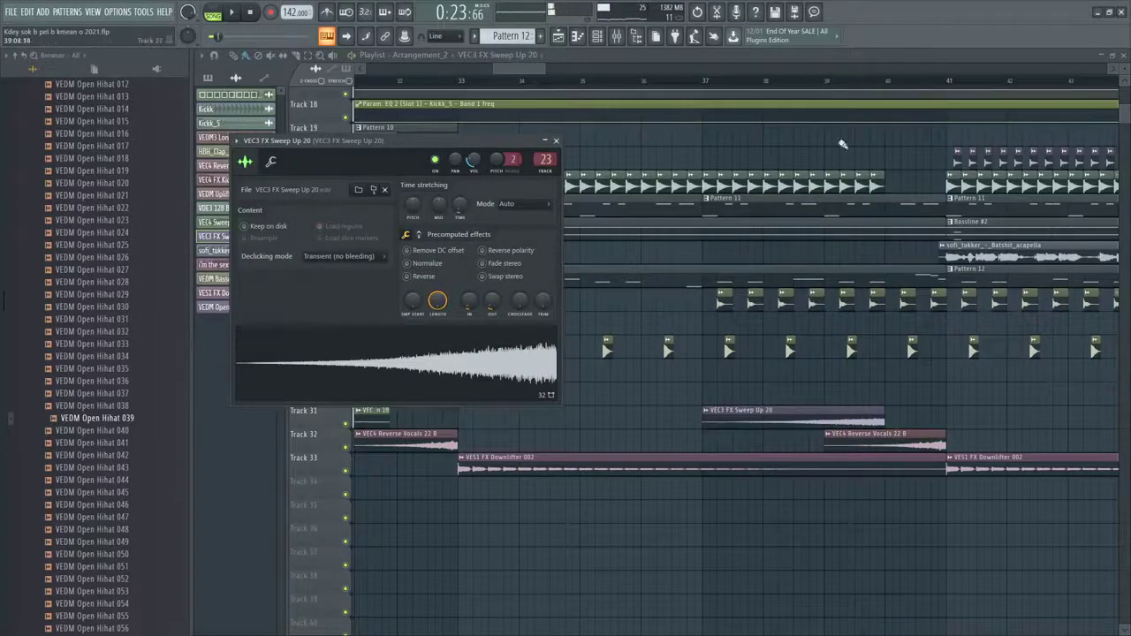
left_click(830, 83)
key("space")
Delete the VEC3 FX Sweep Up 20 clips at bars 37, 45 and 53 from Track 31
scroll(740, 411, "down", 3)
right_click(754, 425)
scroll(834, 424, "down", 4)
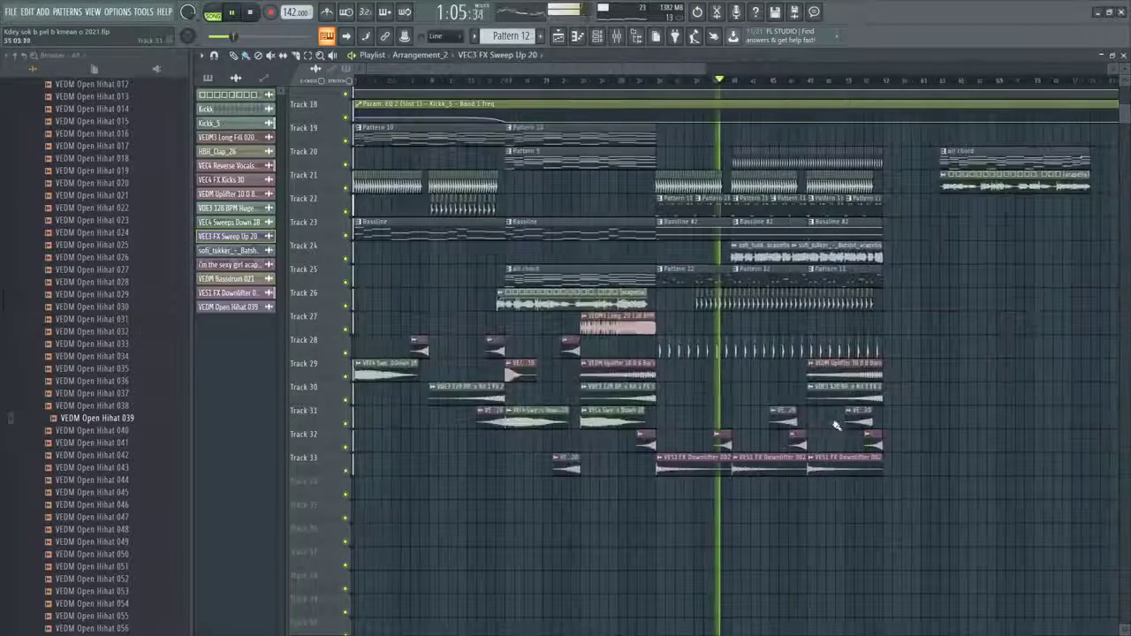
right_click(777, 424)
scroll(867, 415, "up", 3)
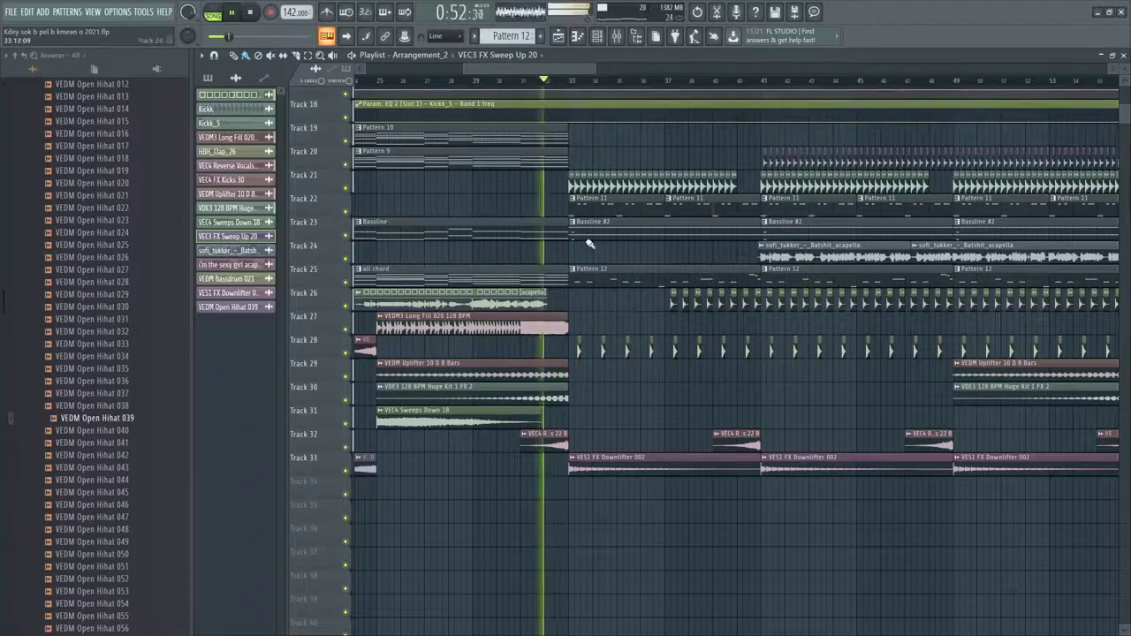
Try to merge the two short F5 notes at the end of bar 1 in Pattern 12 into one longer note
scroll(597, 293, "up", 3)
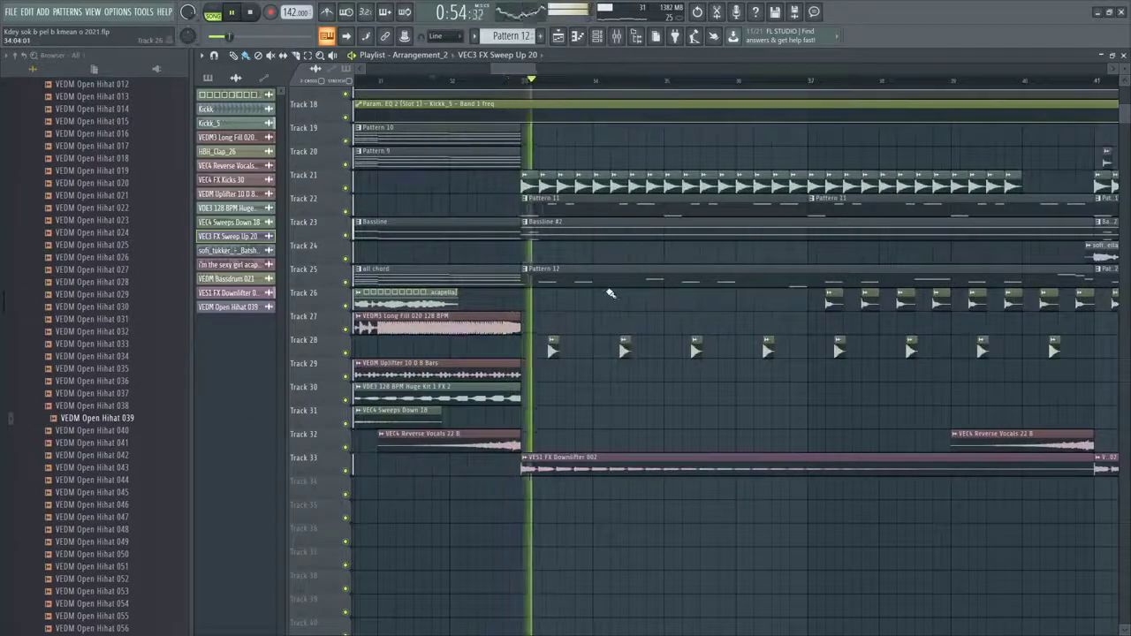
double_click(597, 283)
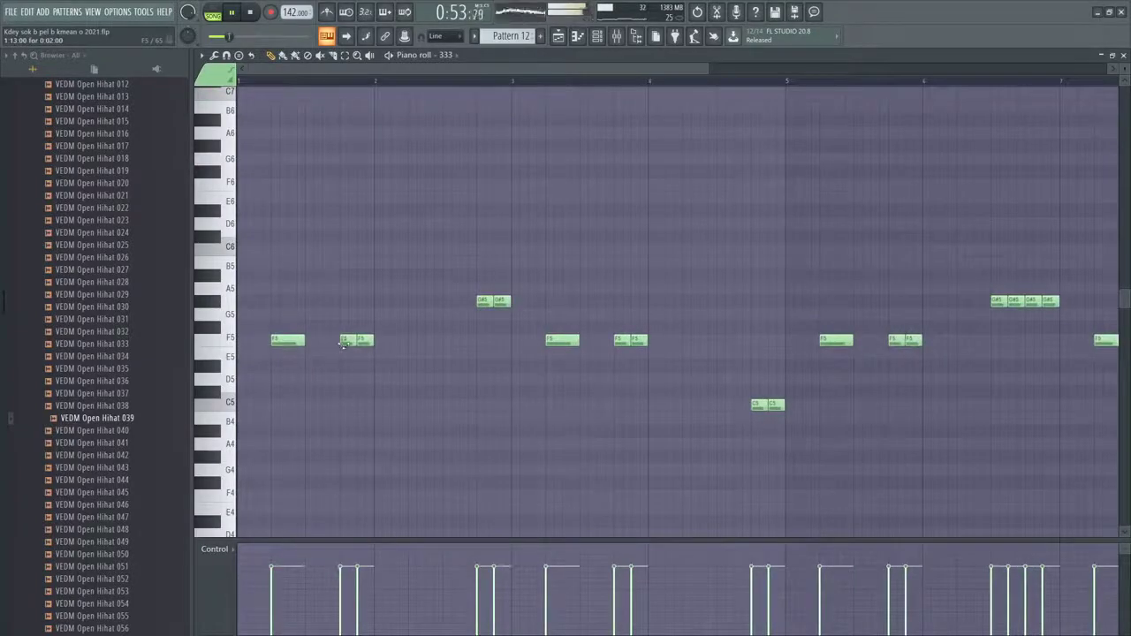
right_click(364, 341)
left_click_drag(355, 341, 375, 345)
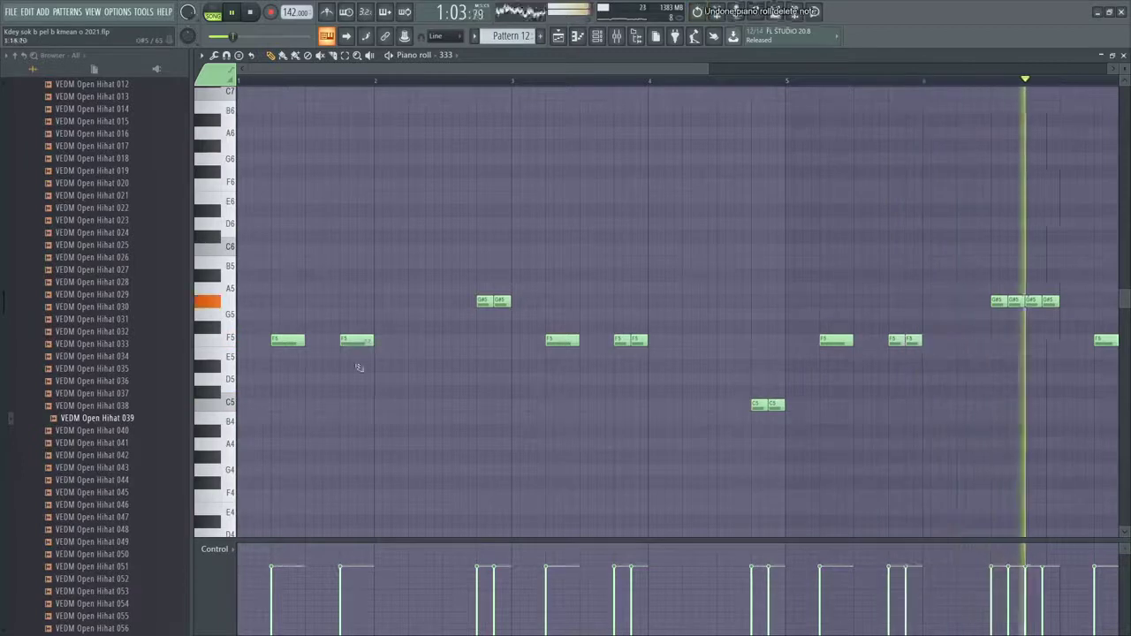
left_click_drag(372, 339, 357, 342)
scroll(792, 380, "down", 4)
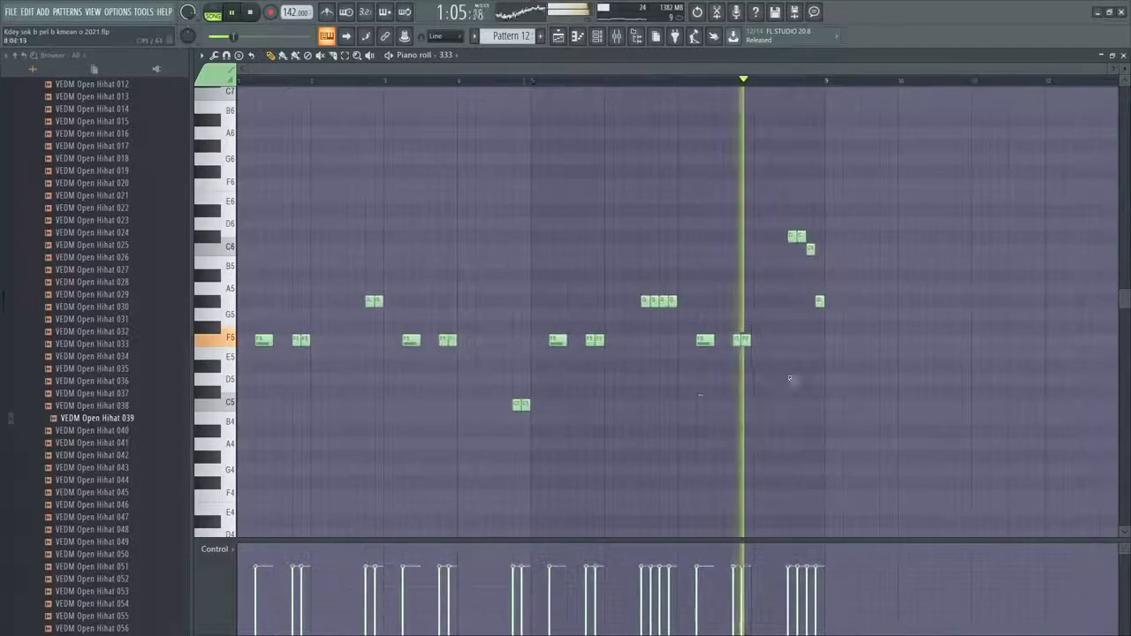
scroll(794, 378, "up", 5)
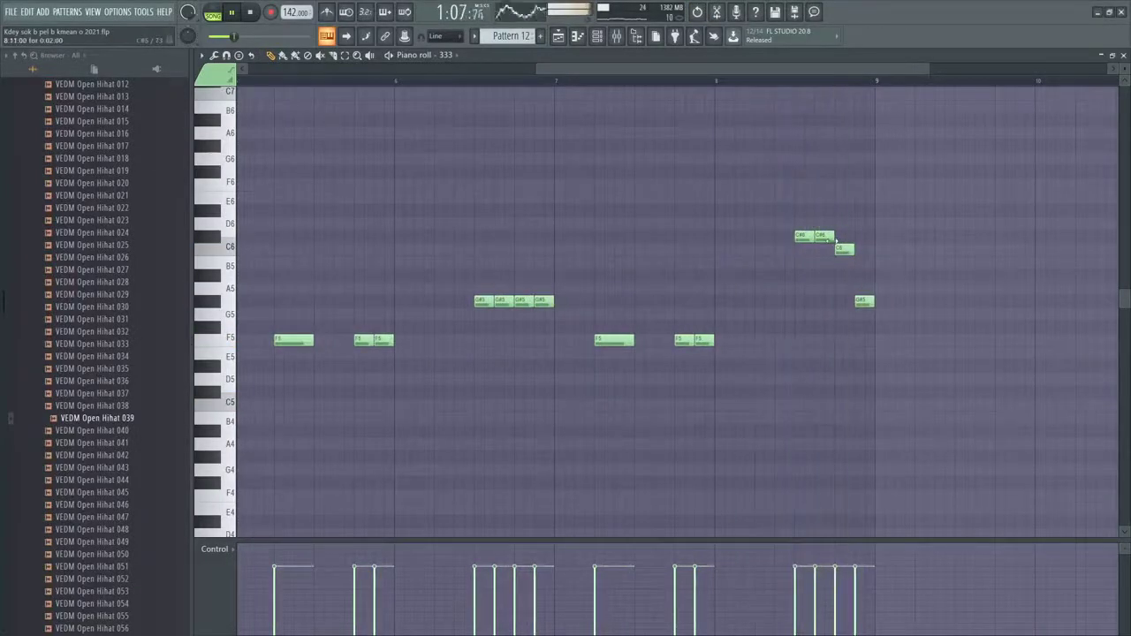
key("F5")
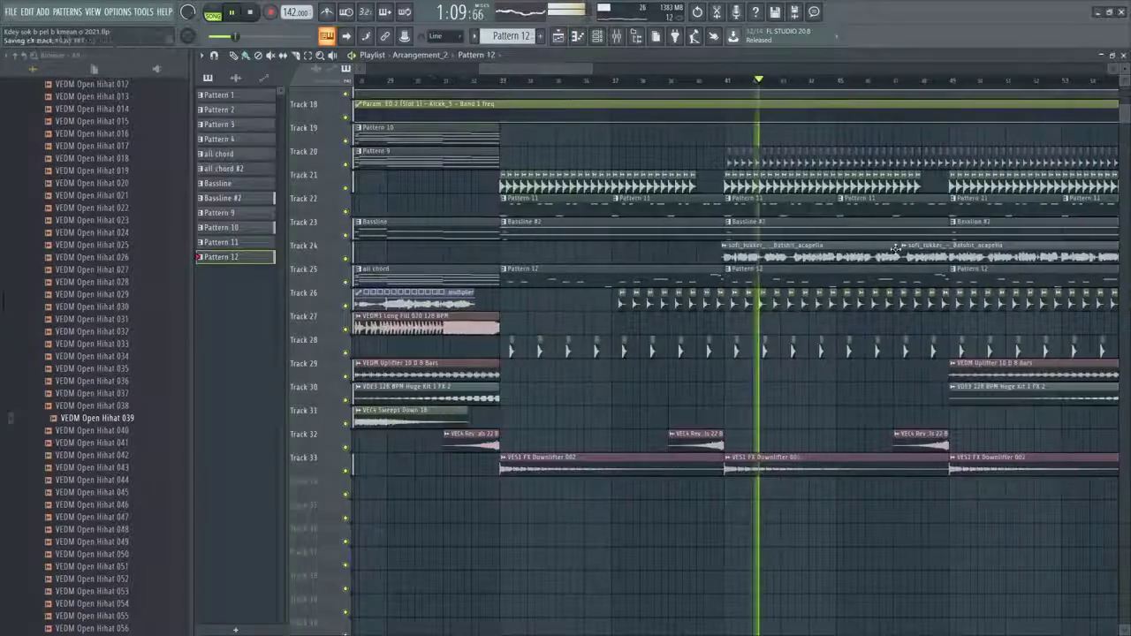
Delete the last F5 note of bar 2 in the Pattern 11 HBH_F_Bass_Hit_24 part
scroll(655, 288, "up", 3)
scroll(655, 288, "down", 4)
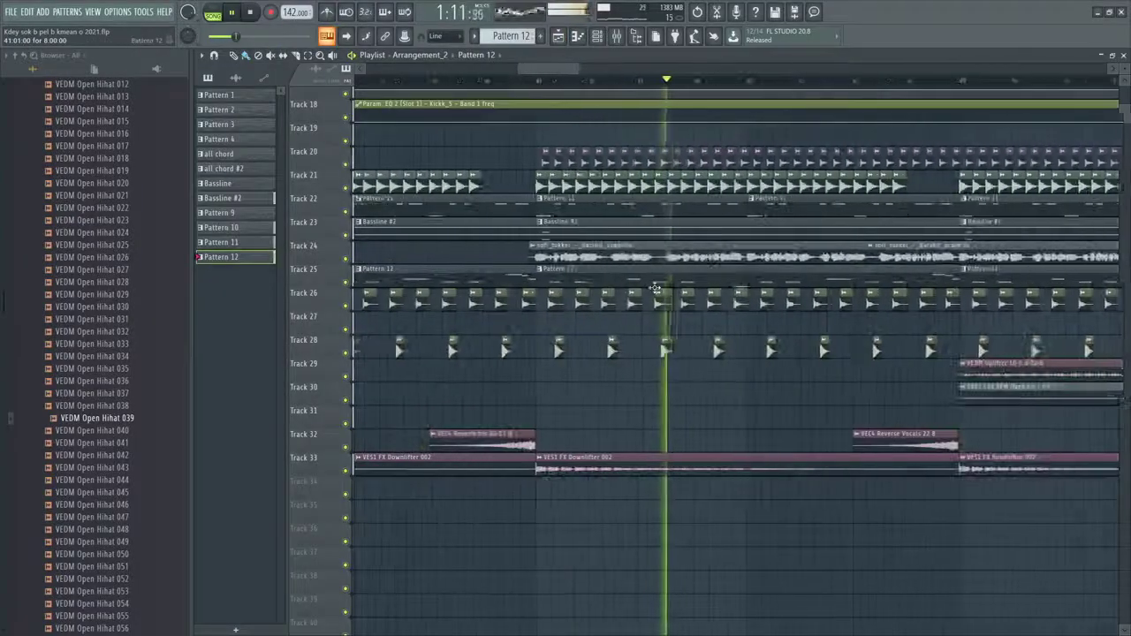
double_click(650, 208)
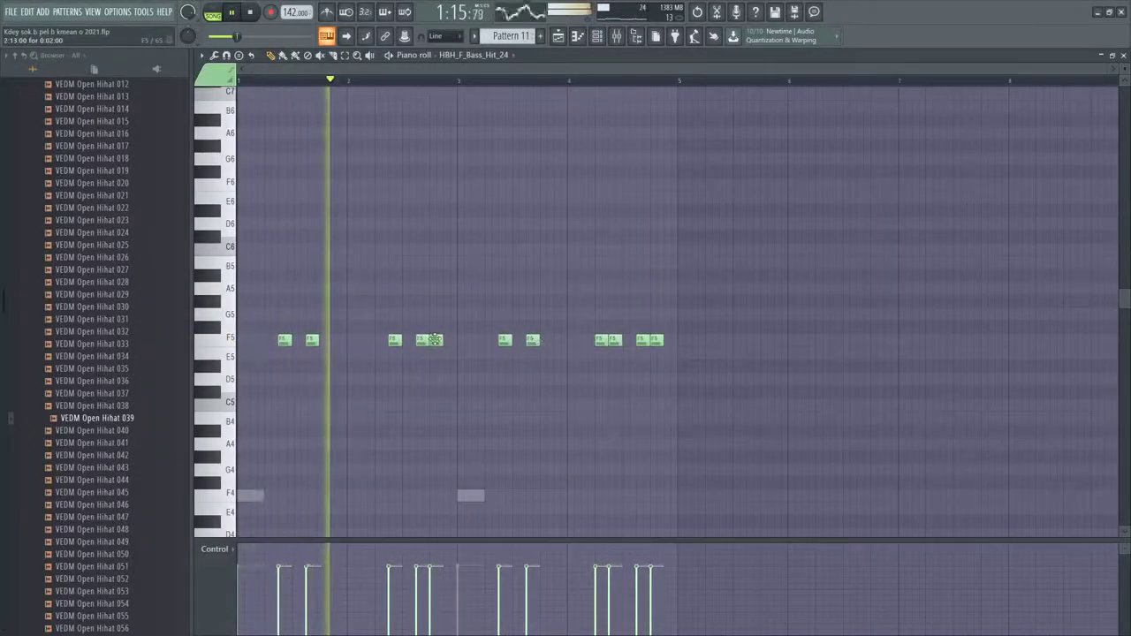
right_click(433, 339)
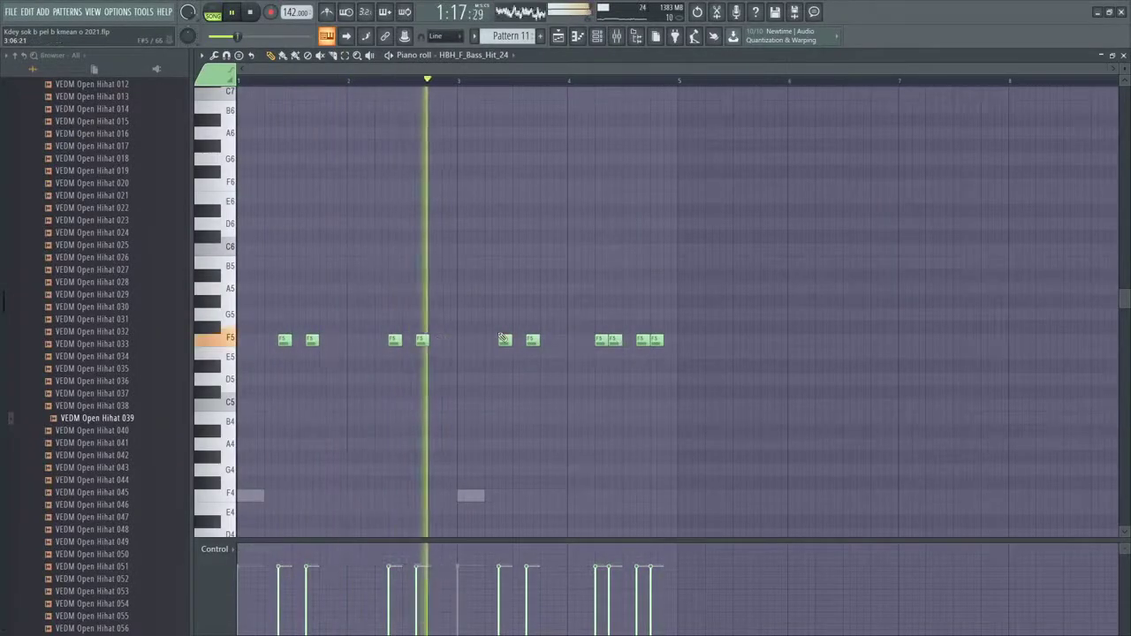
Rework the F5 hits in bar 4 of Pattern 11 into three separate, evenly spaced notes
right_click(614, 340)
right_click(601, 340)
right_click(656, 340)
right_click(643, 340)
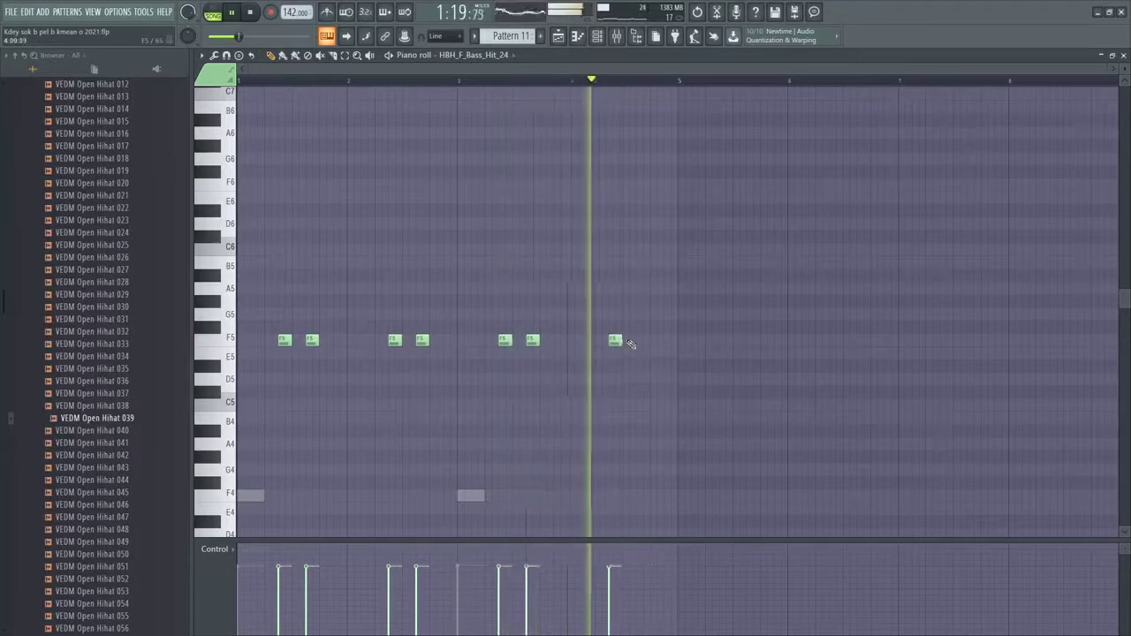
left_click(642, 339)
left_click(670, 339)
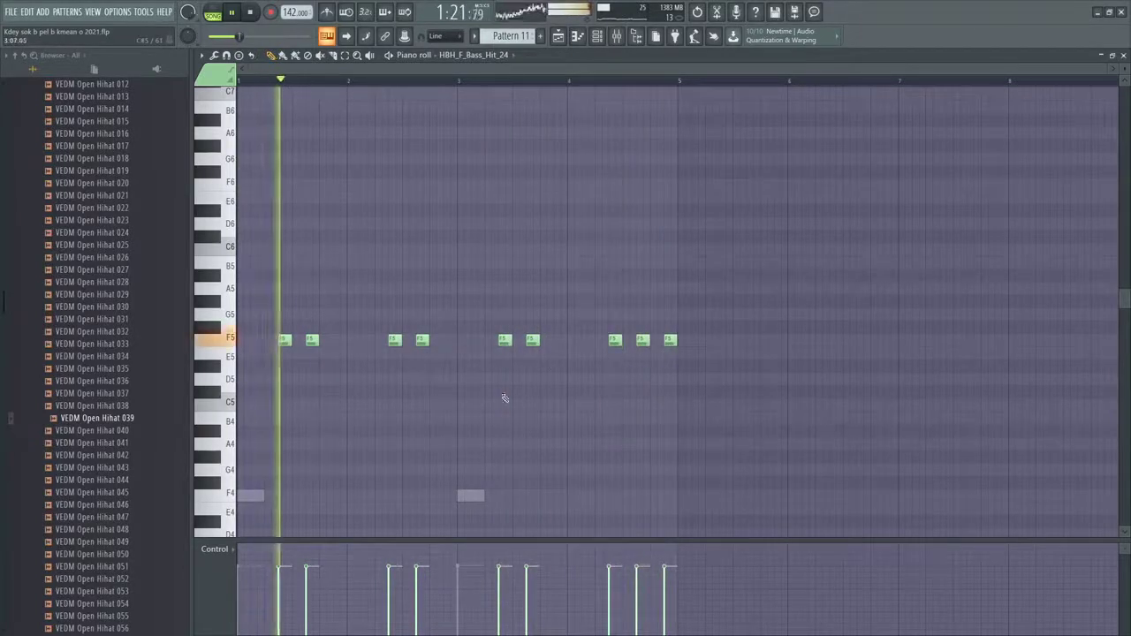
Review the drop's last section at bars 49 to 57 in the playlist, including the Master EQ automation on Track 16
left_click(569, 39)
scroll(721, 378, "up", 3)
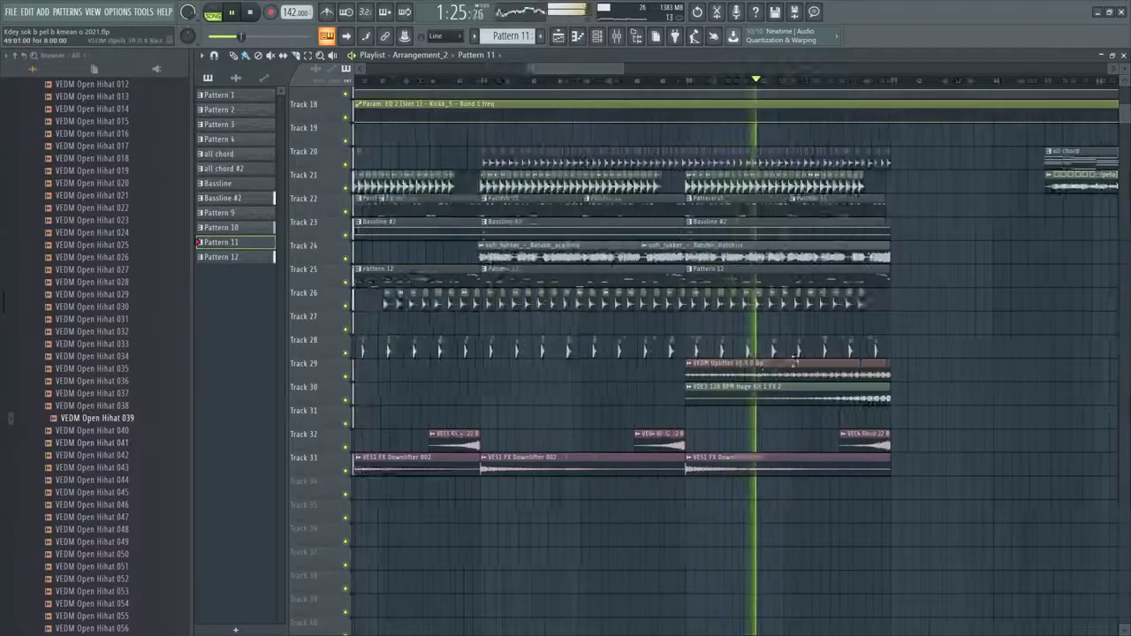
scroll(812, 365, "down", 5)
scroll(848, 364, "up", 3)
scroll(893, 336, "up", 3, "ctrl")
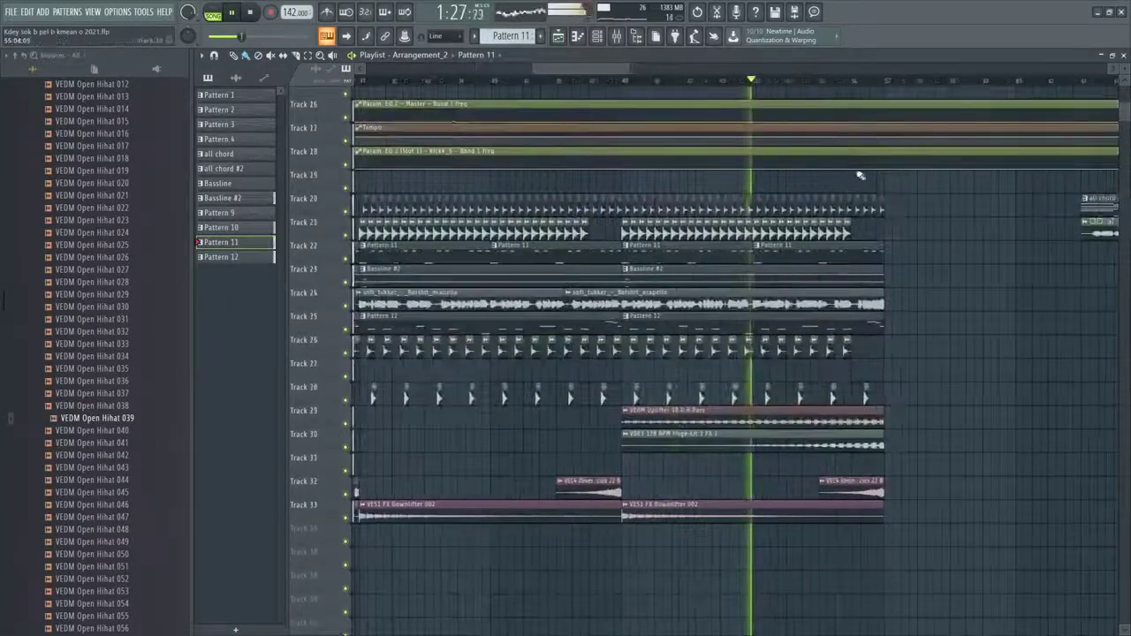
scroll(833, 189, "up", 4)
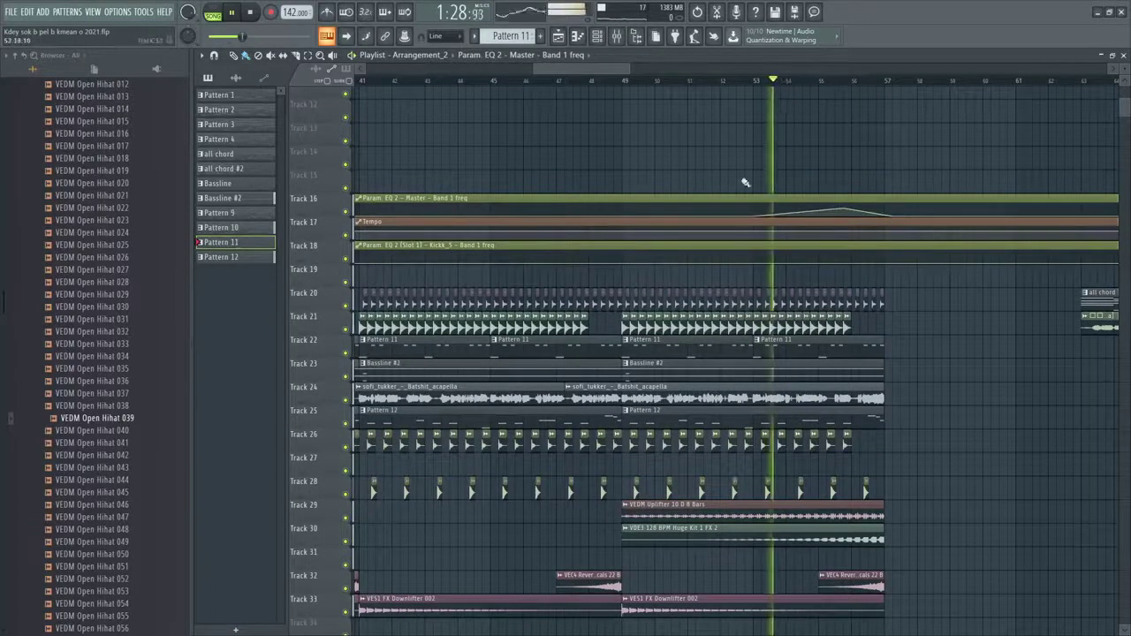
left_click(631, 40)
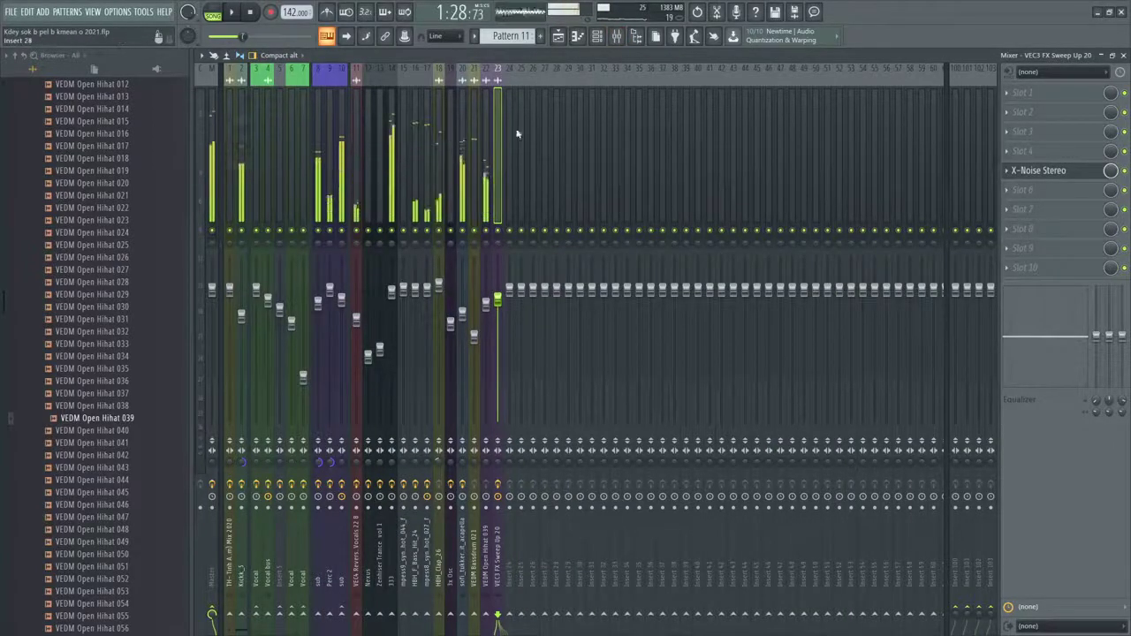
left_click(559, 39)
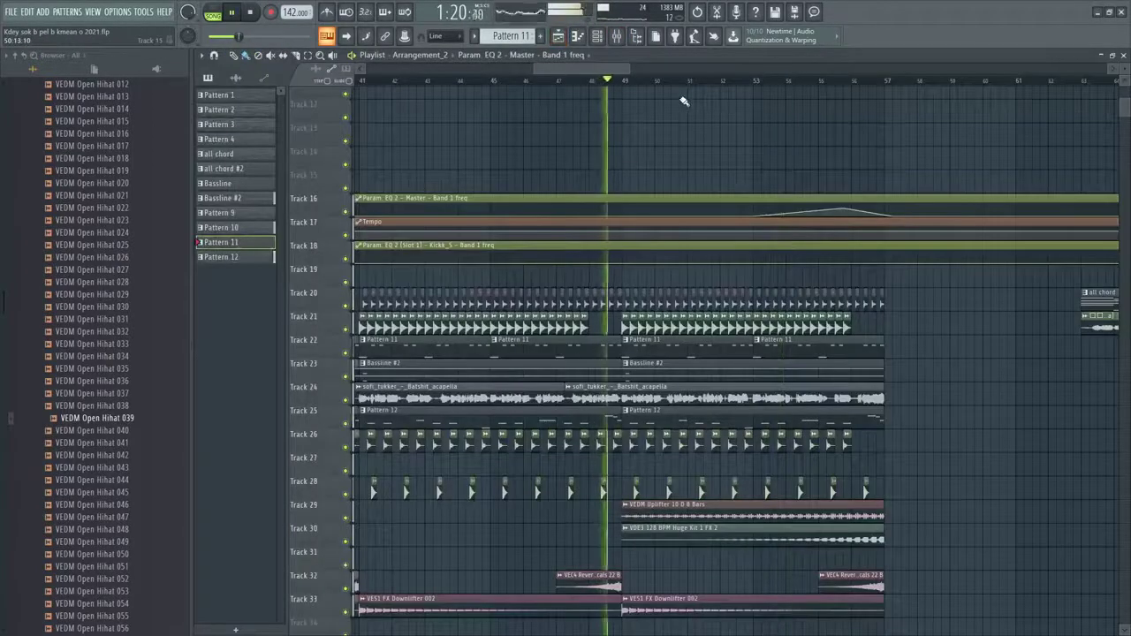
Switch the mixer to the Wide layout, select the HBH_F_Bass_Hit_24 track and stop playback
left_click(618, 37)
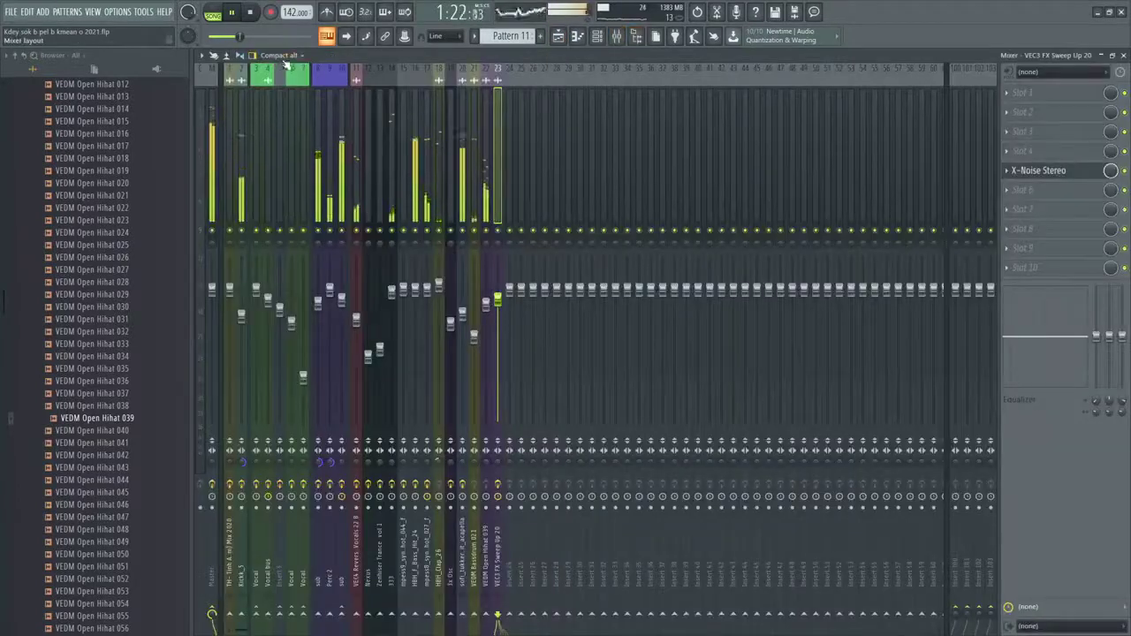
left_click(281, 56)
left_click(271, 106)
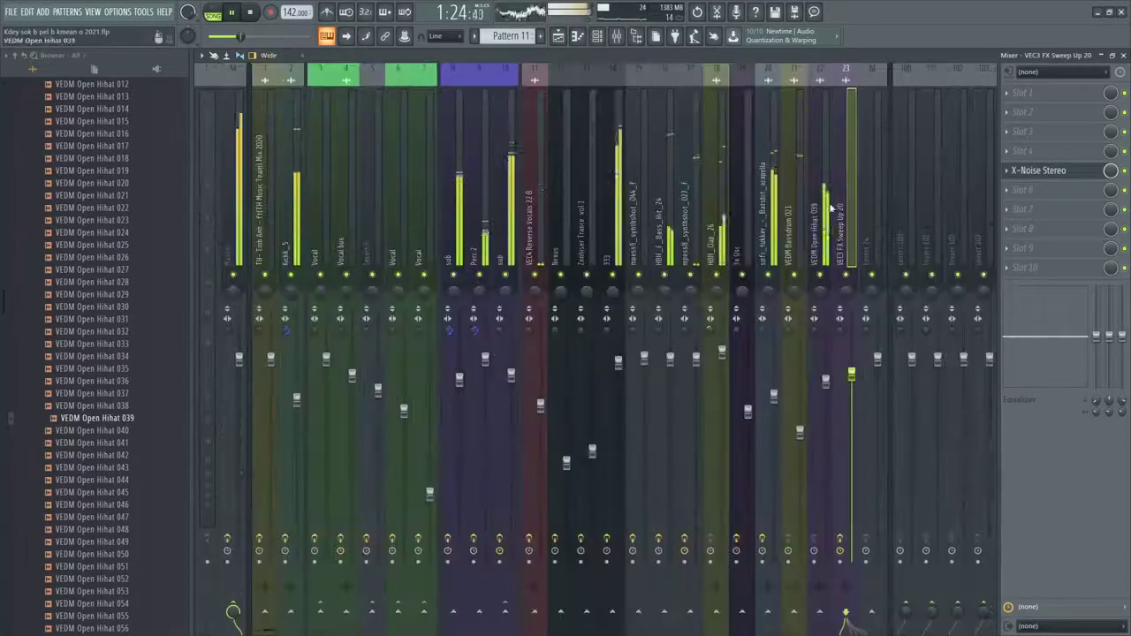
left_click(669, 155)
key("space")
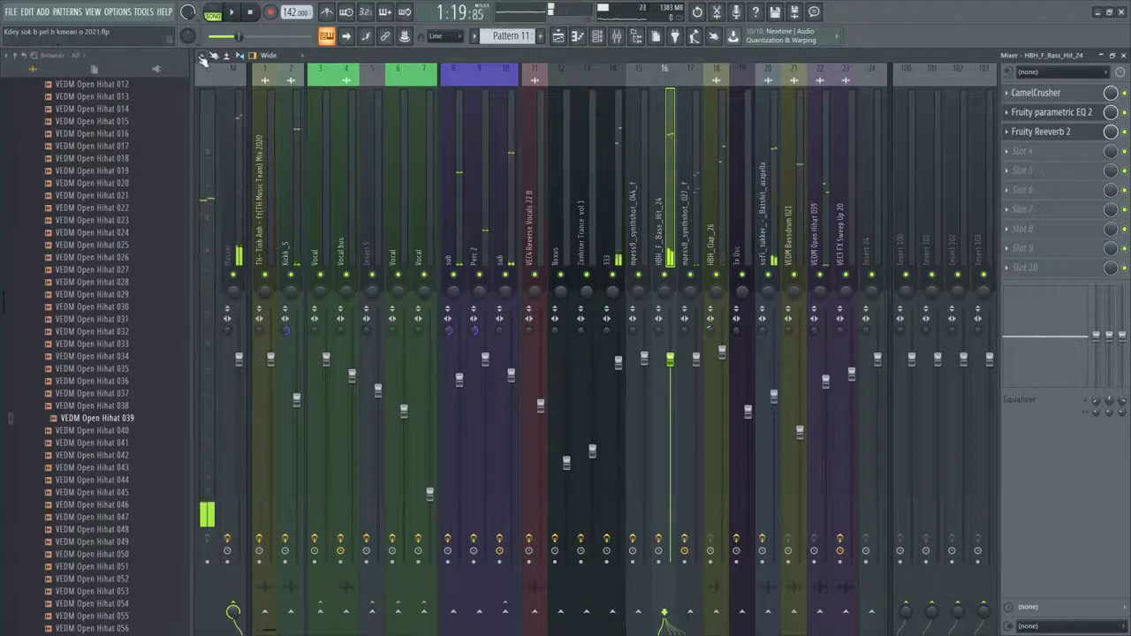
Try showing the mixer track names at the top
left_click(202, 57)
mouse_move(217, 113)
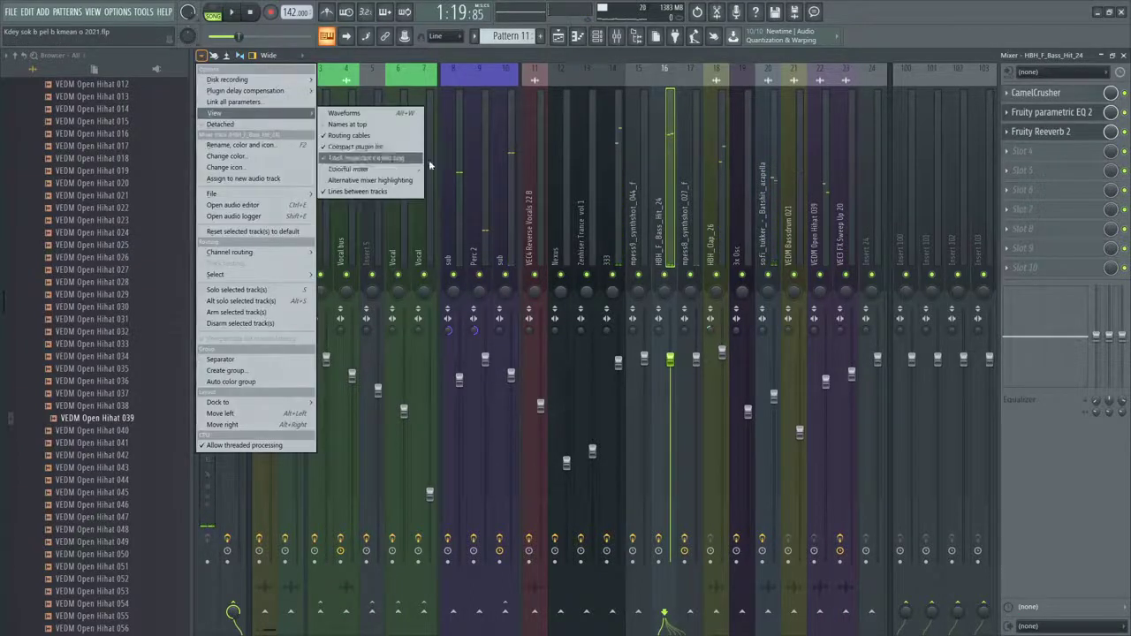
left_click(380, 124)
Enable Waveforms in the mixer view and switch the Names at top option off
left_click(201, 58)
mouse_move(227, 81)
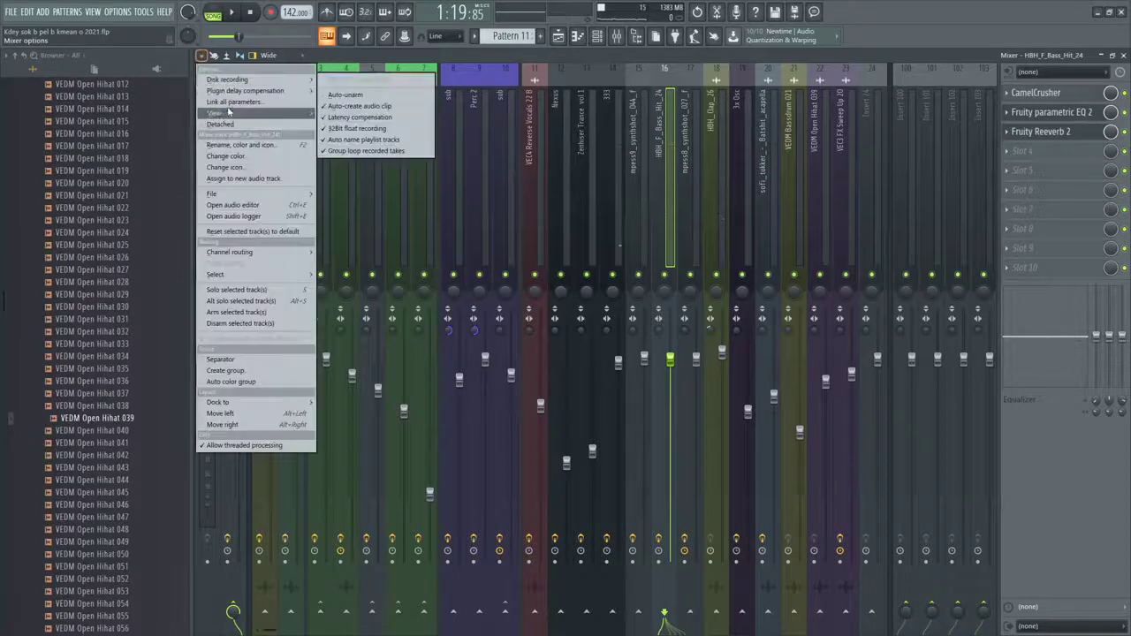
mouse_move(222, 117)
left_click(356, 116)
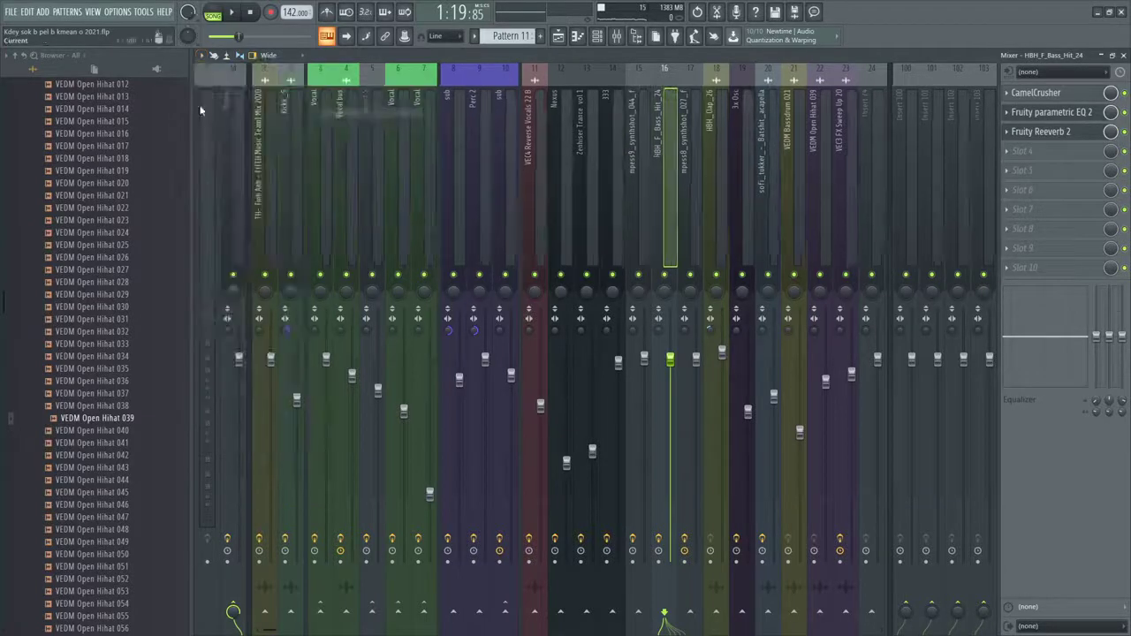
left_click(201, 56)
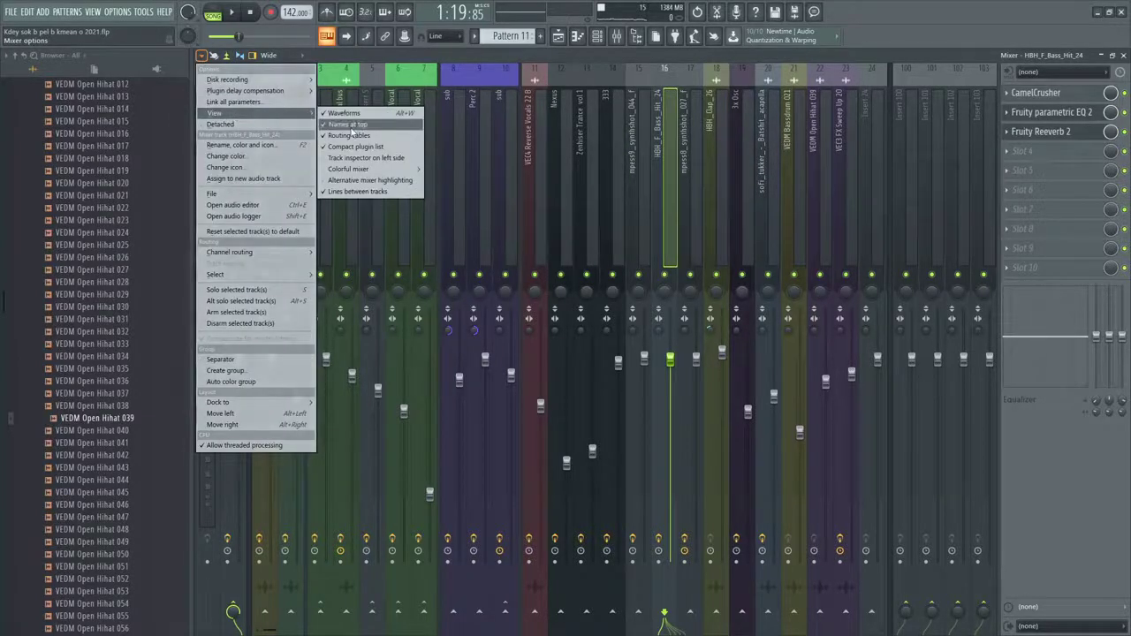
left_click(350, 125)
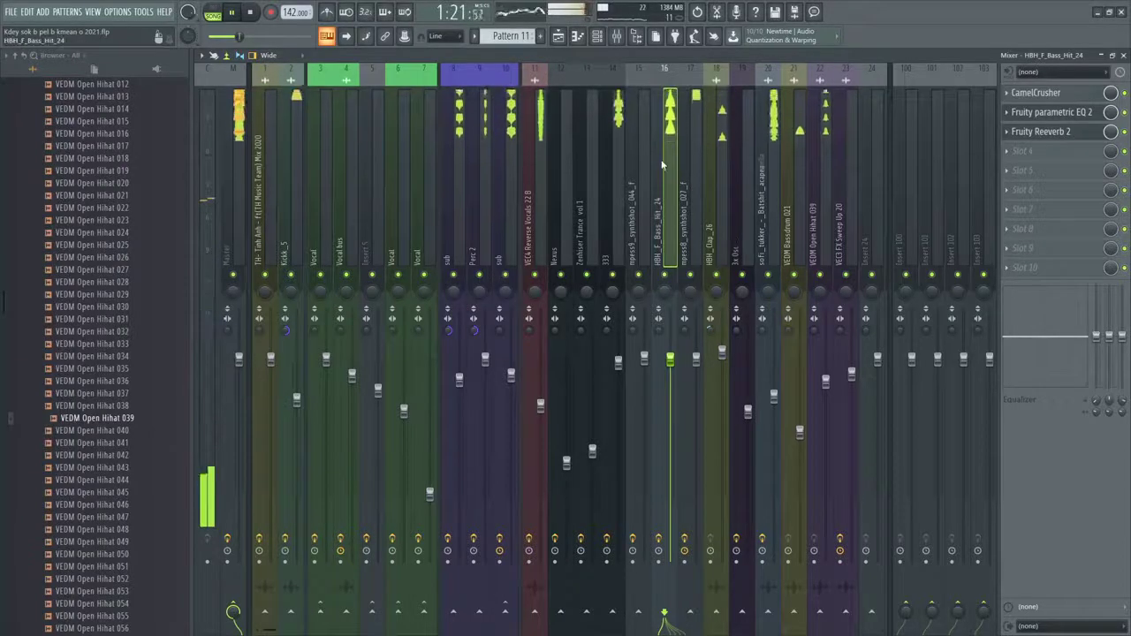
Select the 333 mixer track and examine its Fruity Stereo Shaper settings
left_click(619, 362)
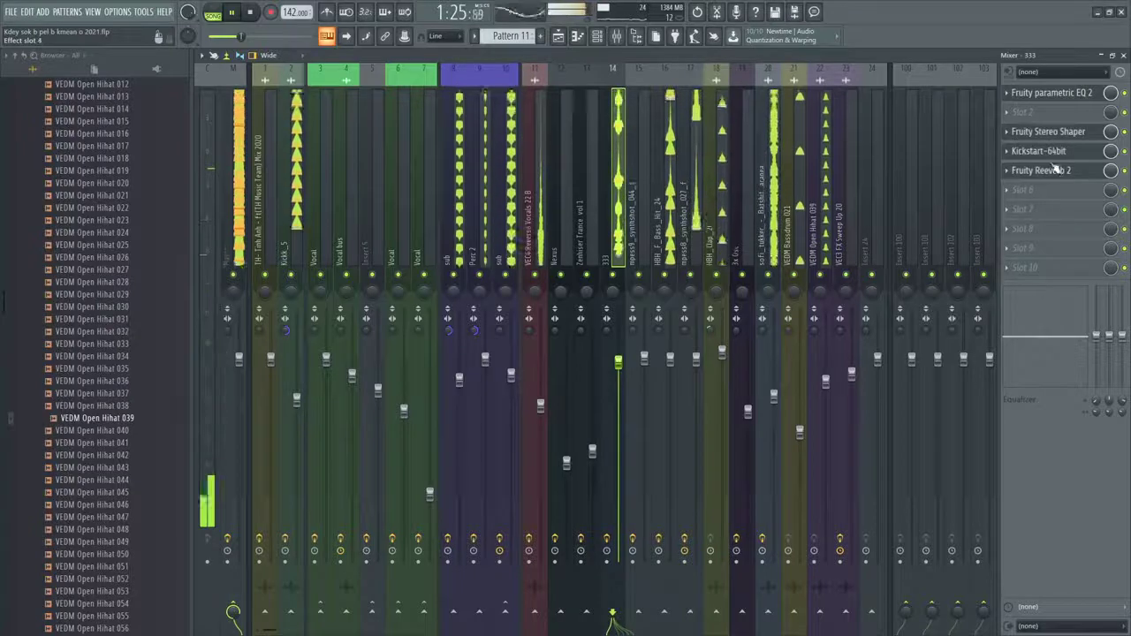
left_click(1048, 132)
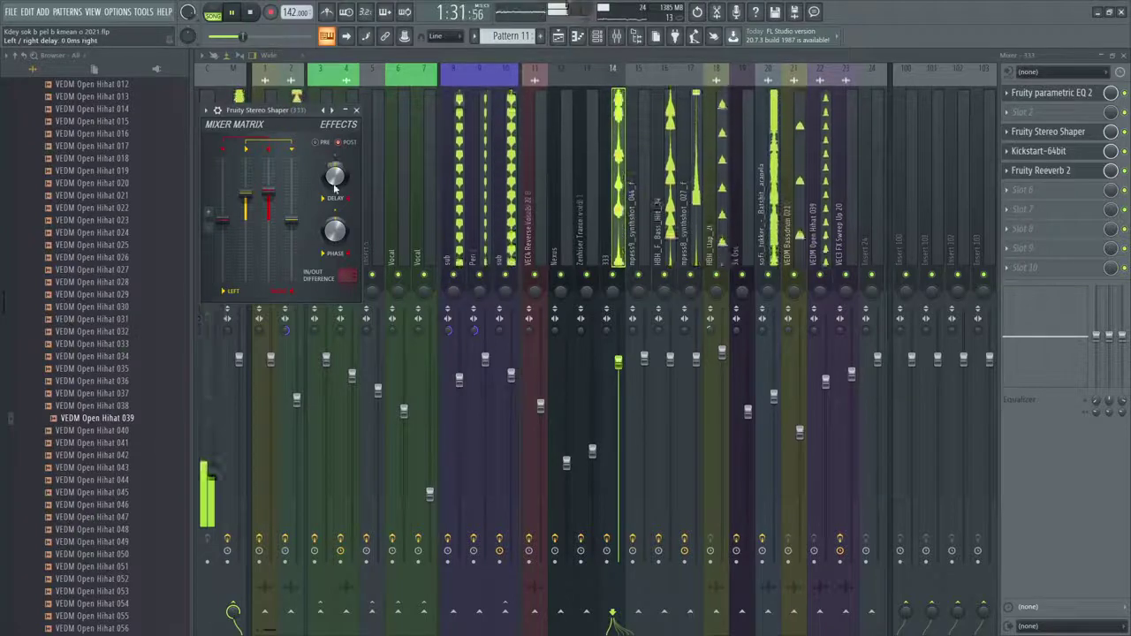
scroll(409, 92, "down", 1)
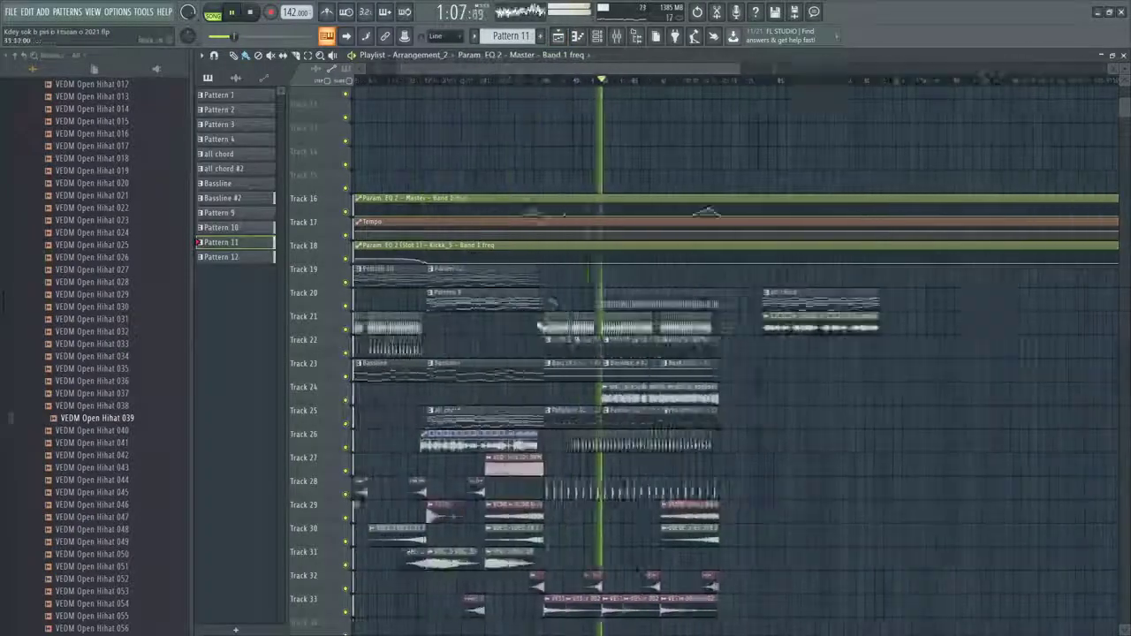
Set bars 33 to 41 of the playlist as the playback loop and reopen Fruity Stereo Shaper on the 333 track
key("space")
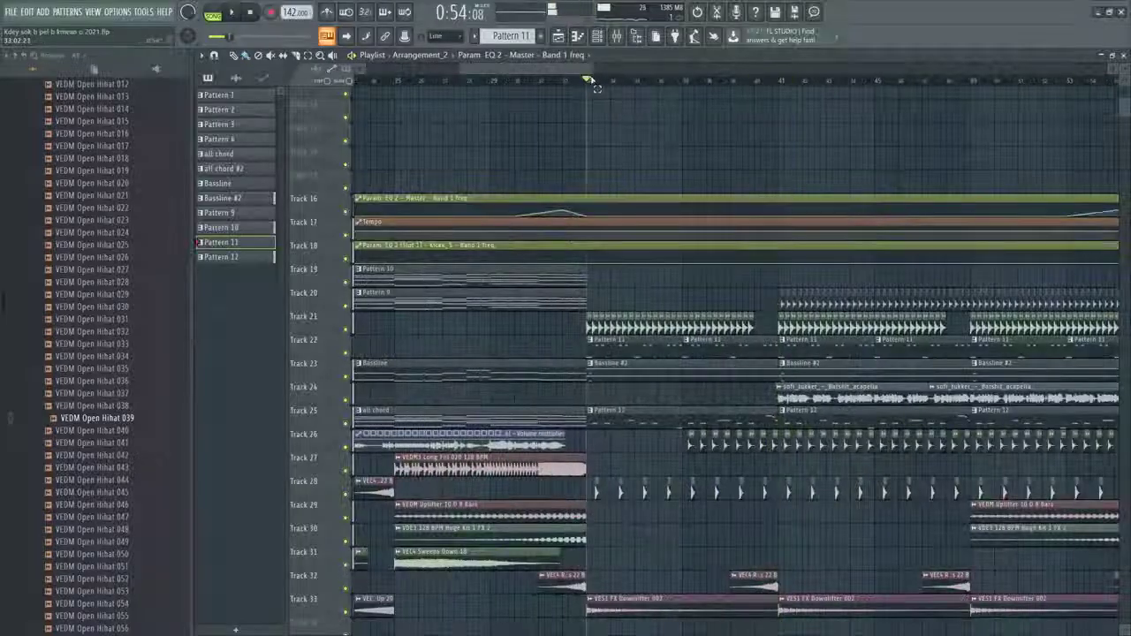
left_click_drag(590, 80, 775, 99)
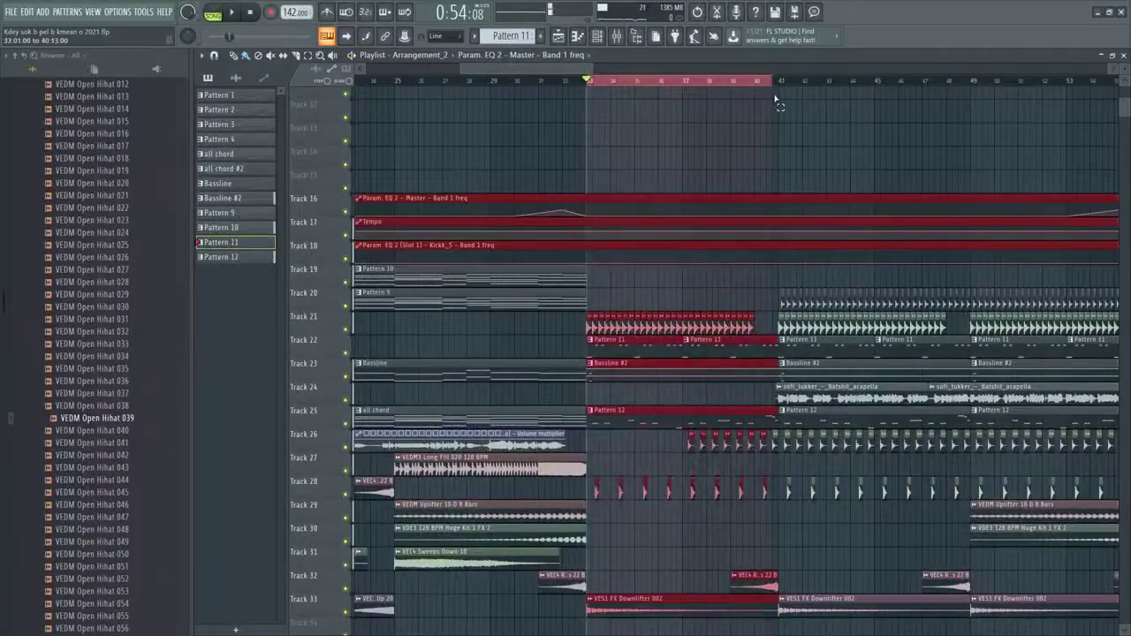
left_click(620, 38)
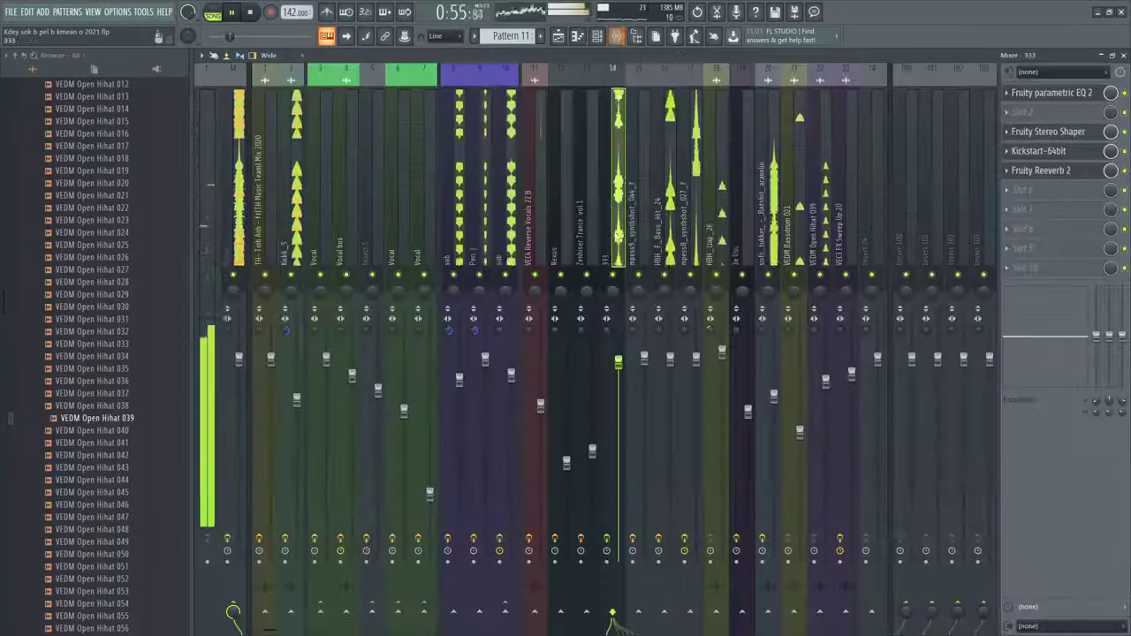
left_click(1043, 132)
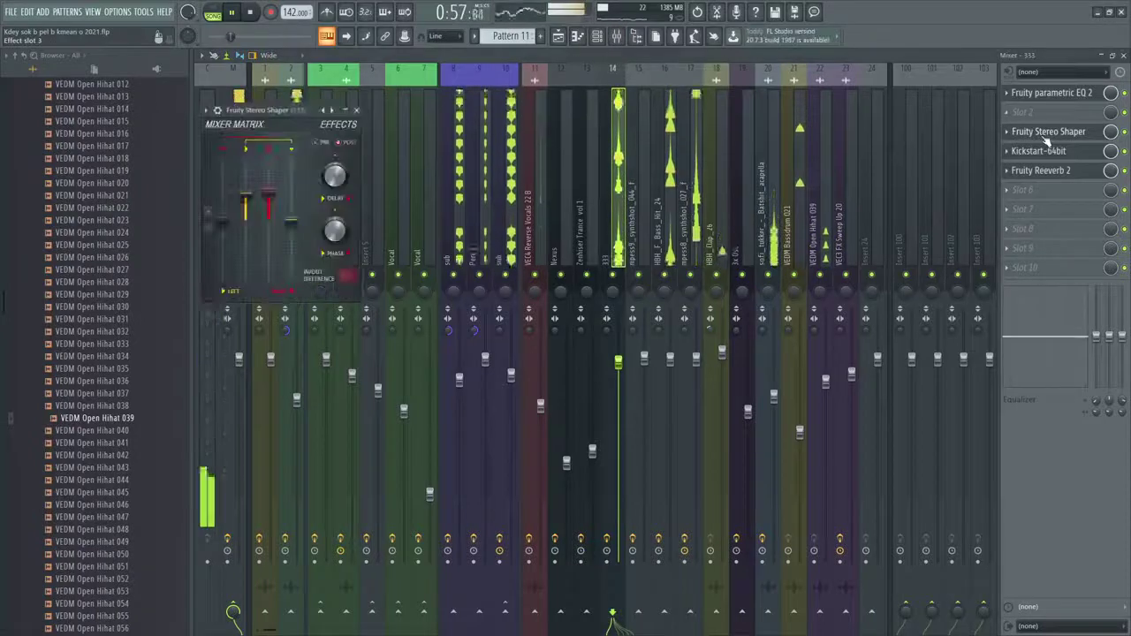
Reset the two inner mixer matrix sliders of Fruity Stereo Shaper, set its phase to about 46% right and return to the playlist
right_click(250, 195)
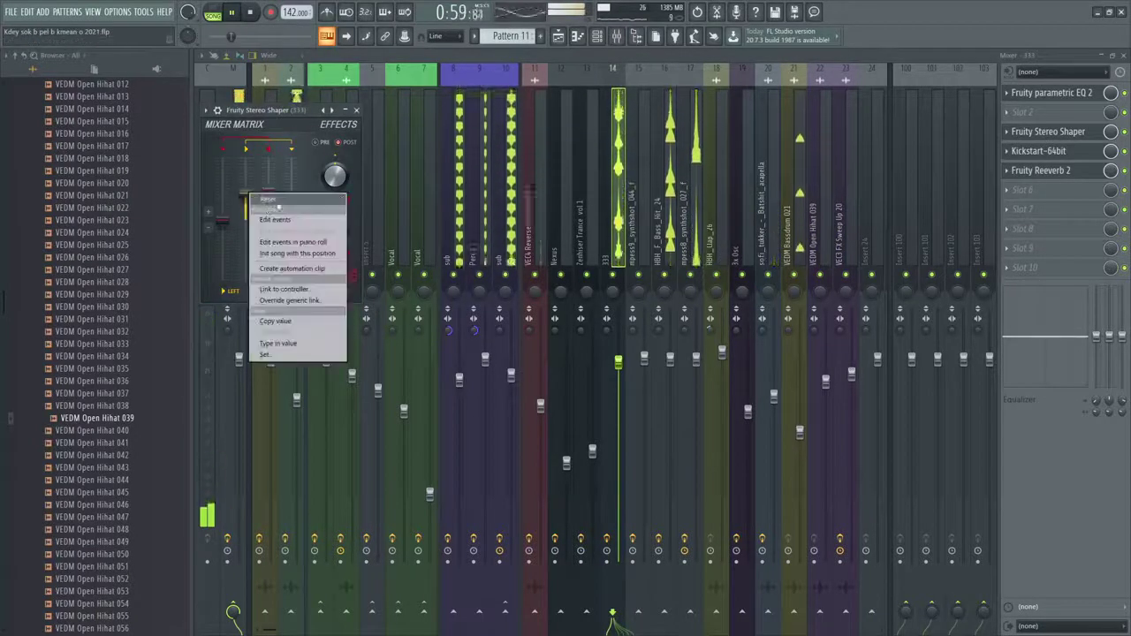
left_click(275, 201)
right_click(268, 194)
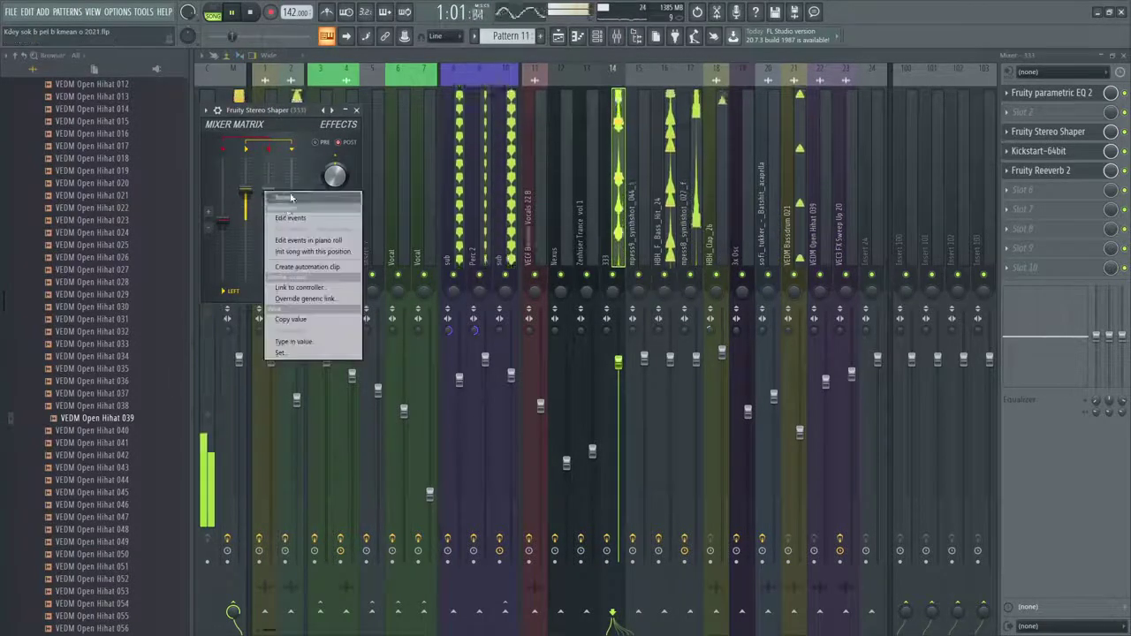
left_click(290, 202)
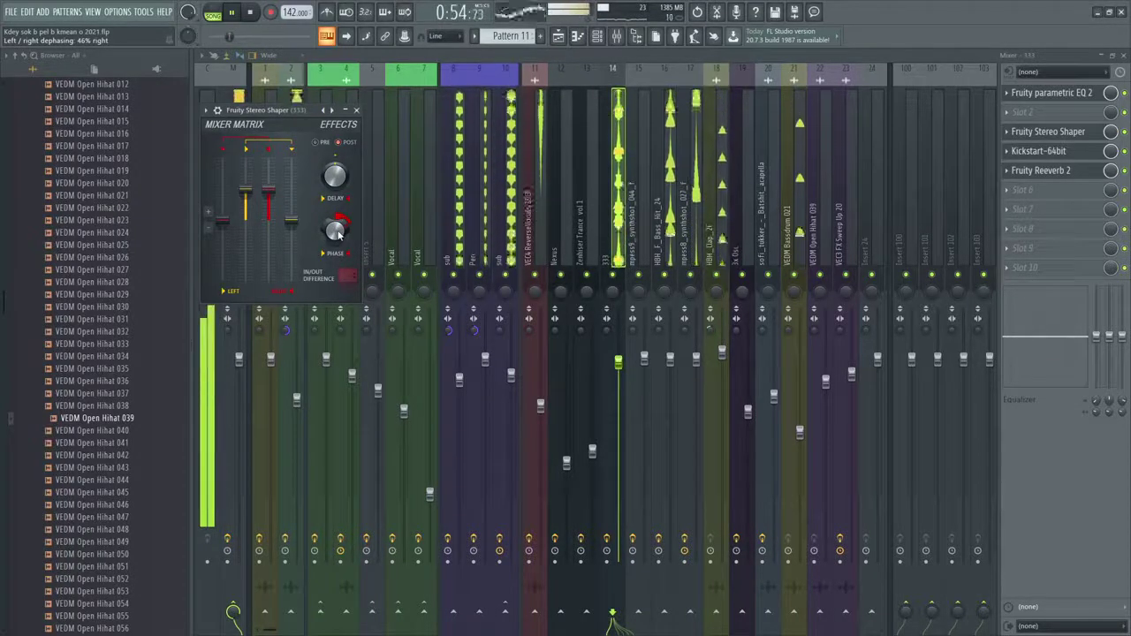
key("F5")
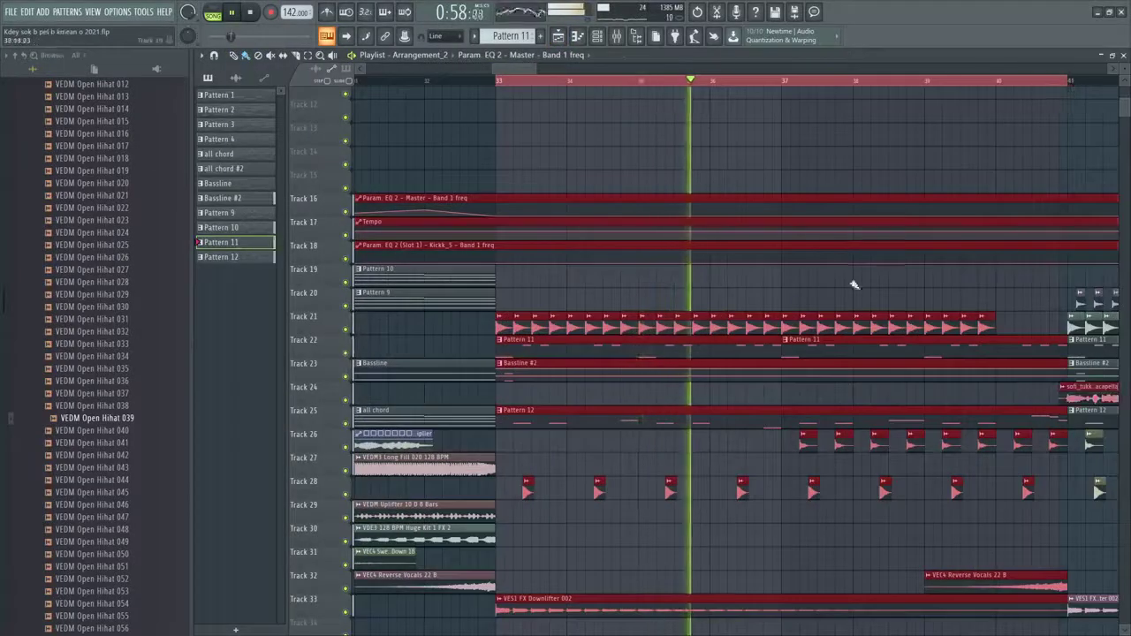
In the Bassline #2 pattern, add an A3 note for Deep2 and an A2 note for Perc 2 at the third step of bar 5
left_click(771, 298, "ctrl")
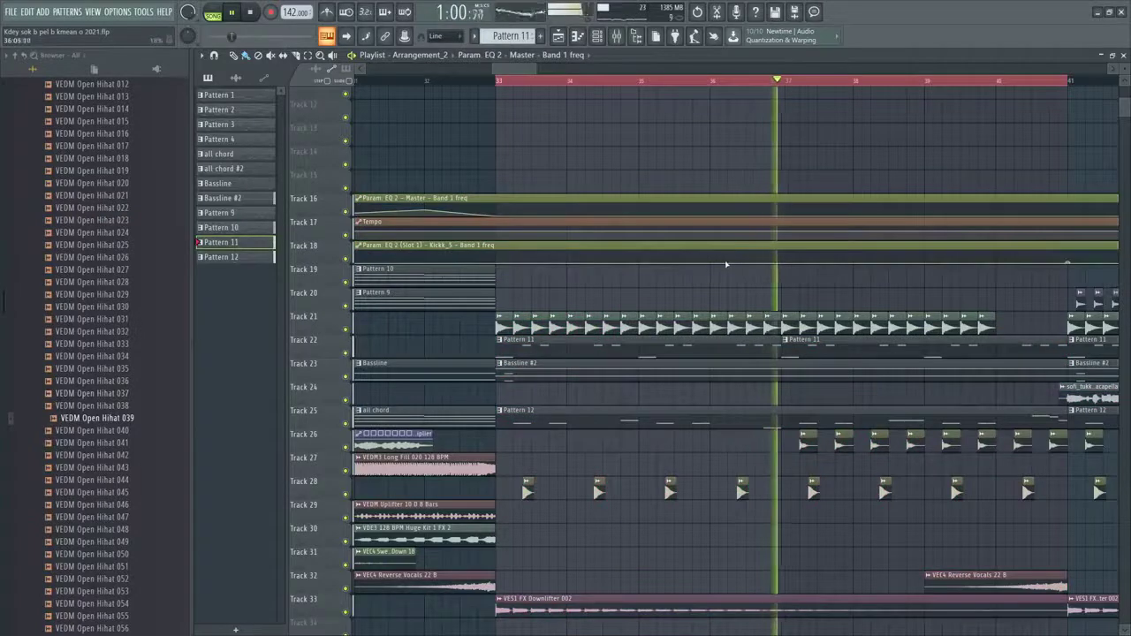
double_click(573, 374)
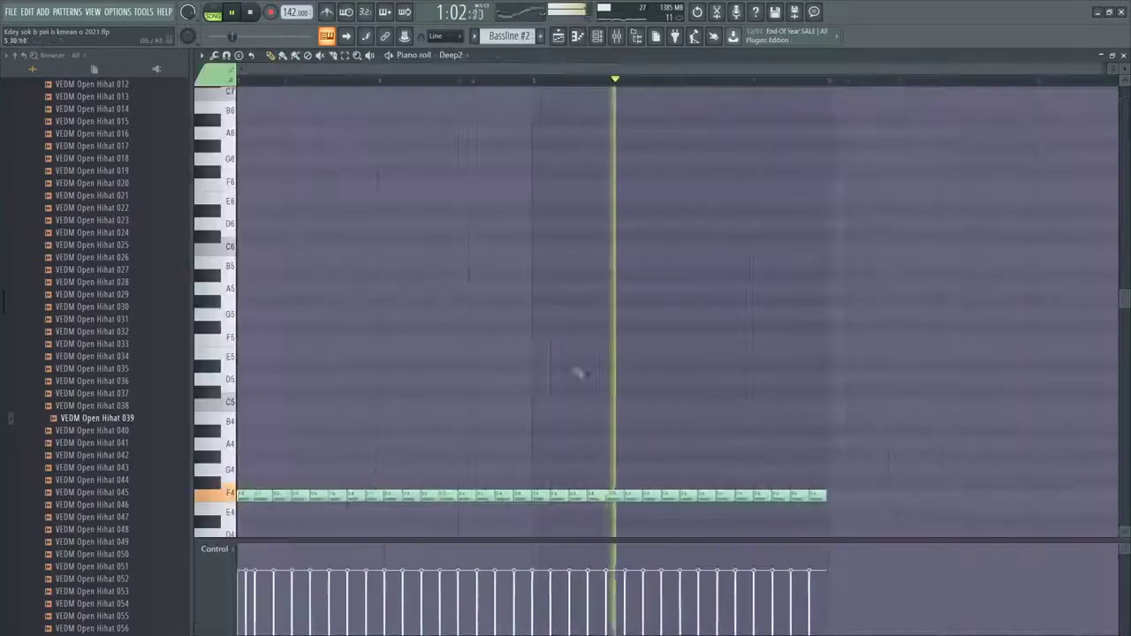
scroll(331, 335, "down", 5)
scroll(297, 308, "down", 2)
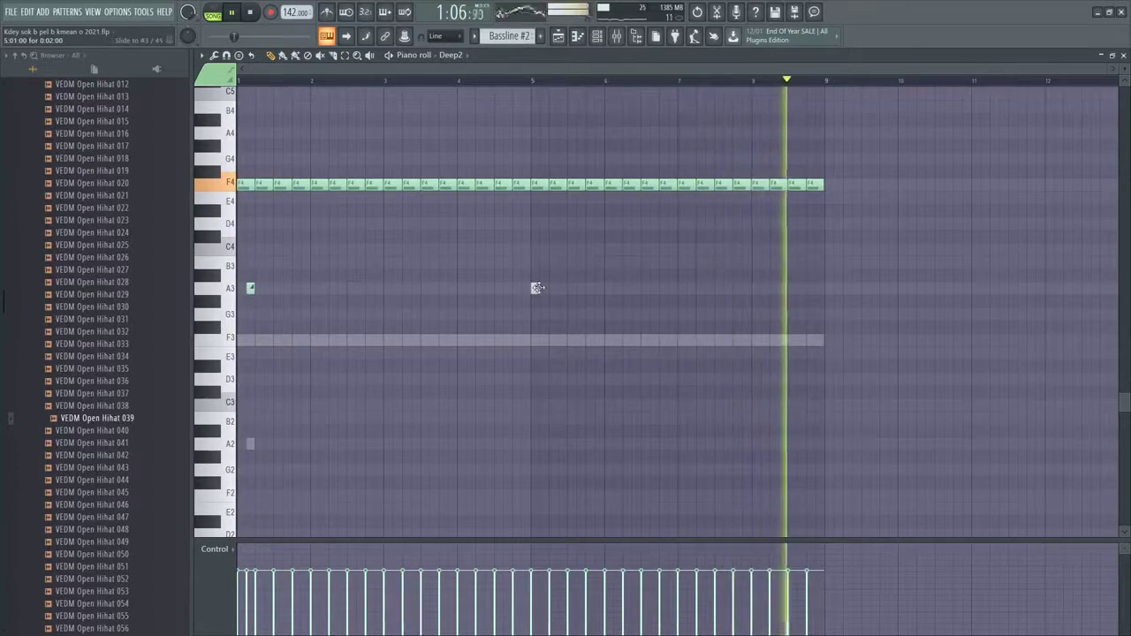
double_click(250, 444)
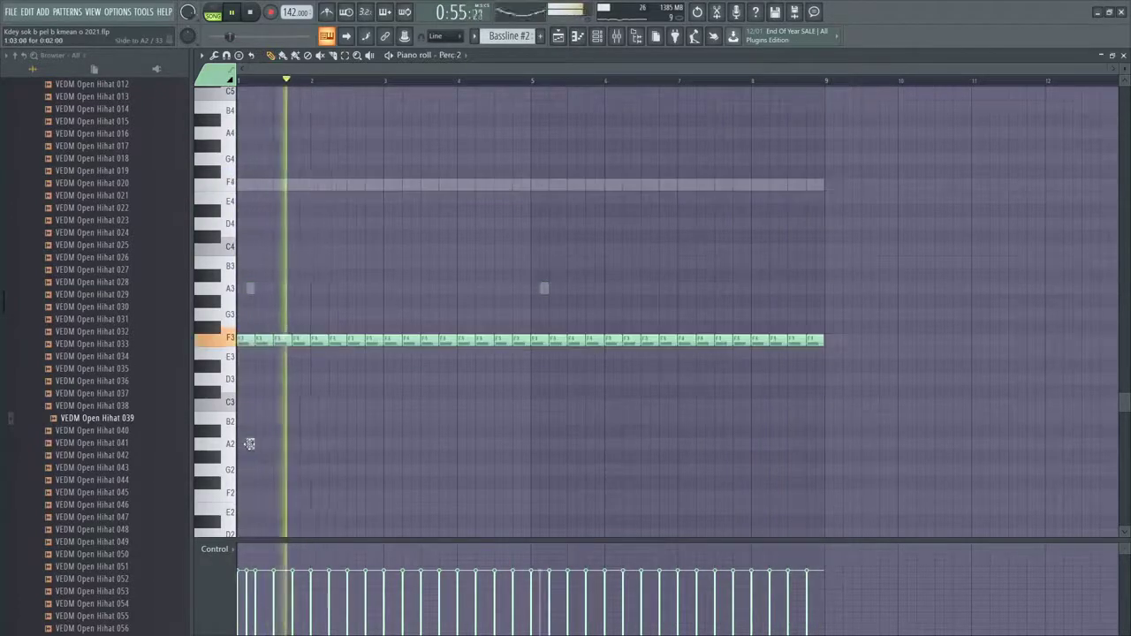
left_click(543, 444)
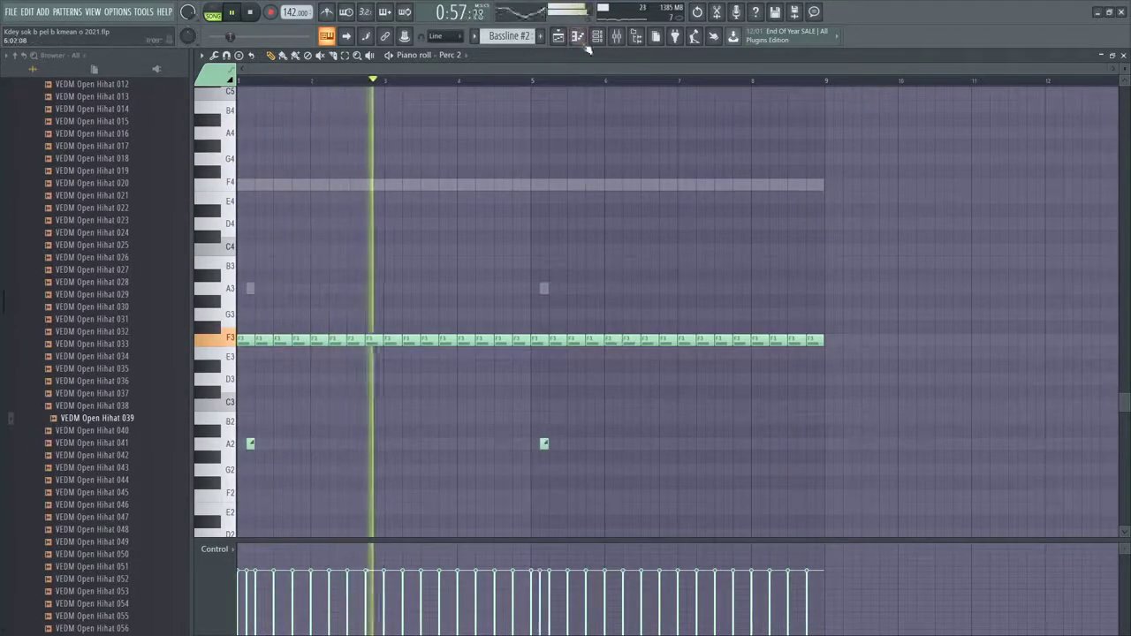
Return to the playlist and open Pattern 12's 333 melody in the piano roll around bar 4
left_click(559, 38)
scroll(556, 273, "down", 3)
scroll(556, 275, "up", 3)
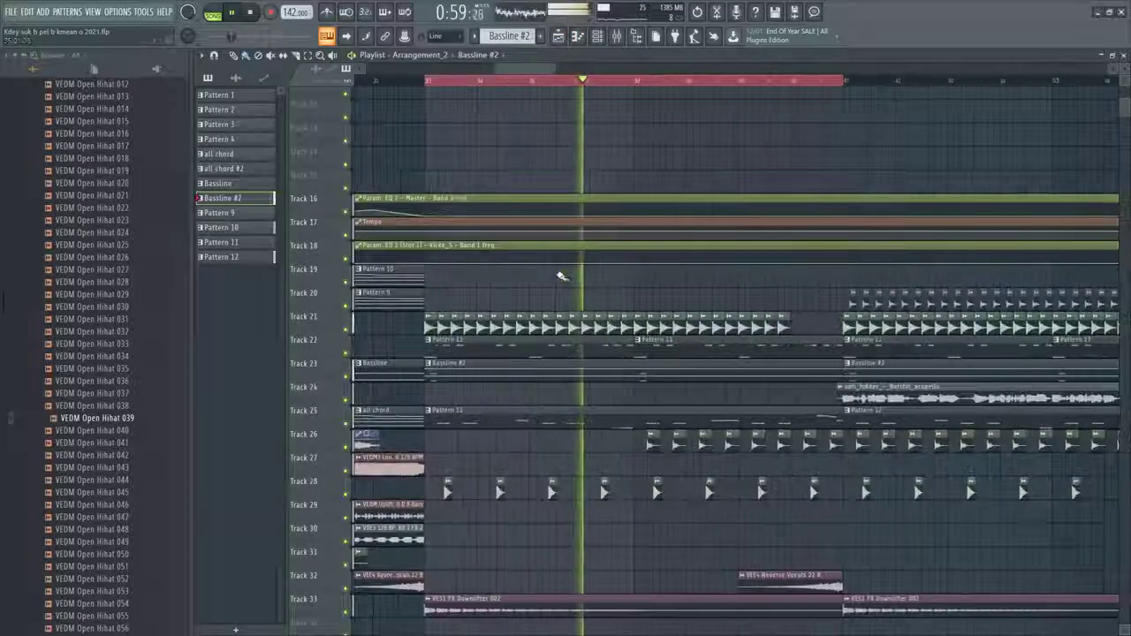
scroll(668, 265, "down", 2)
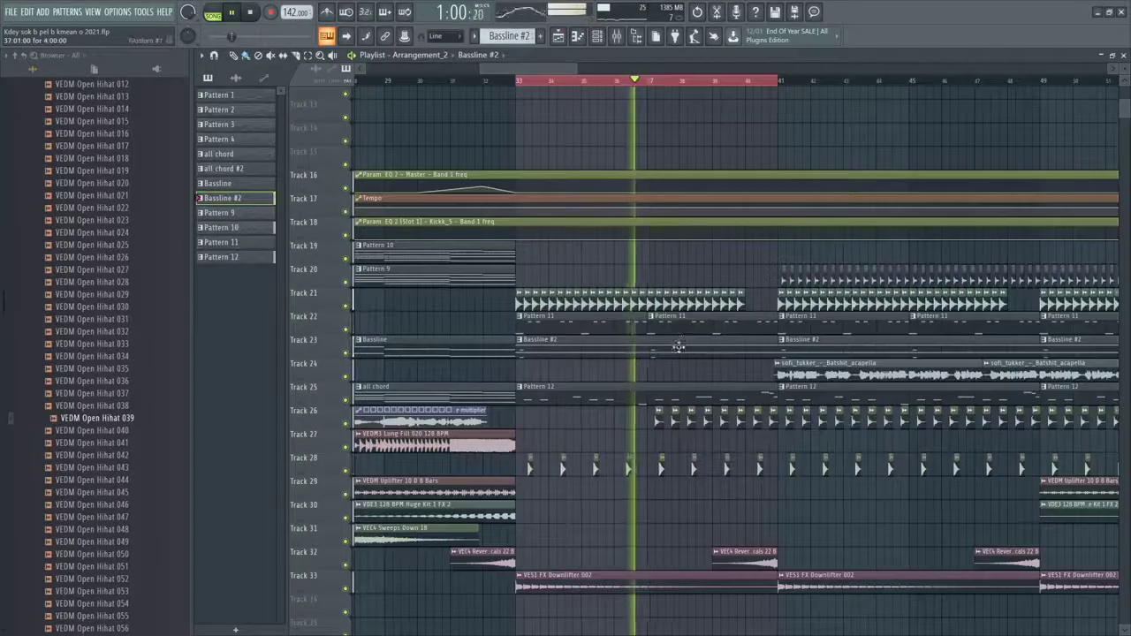
double_click(620, 391)
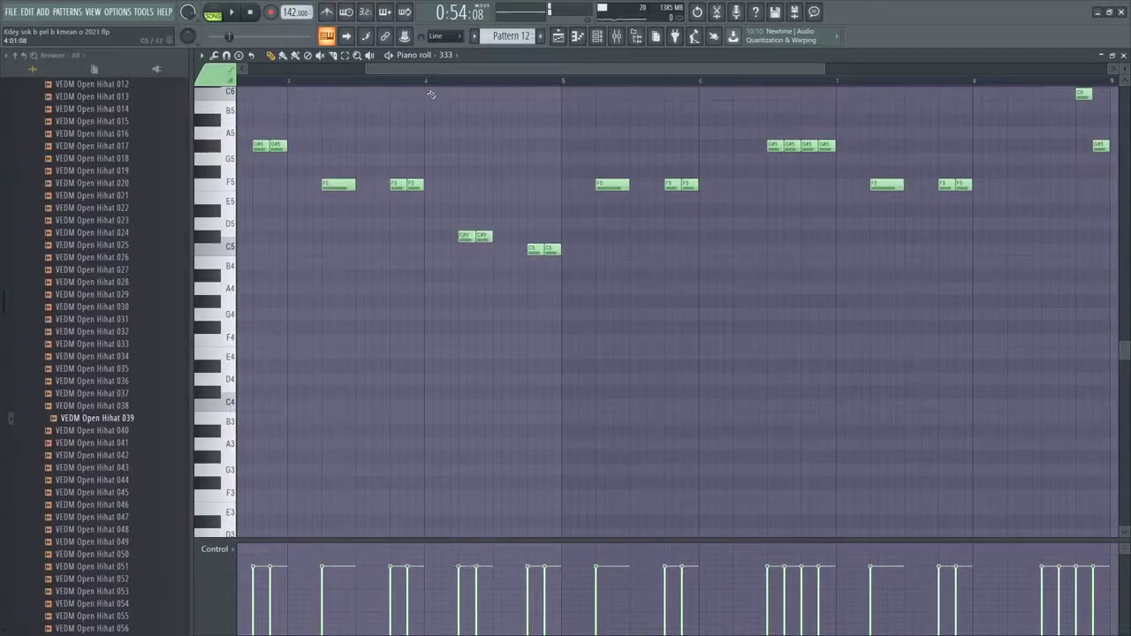
scroll(454, 178, "down", 2)
scroll(477, 228, "up", 4)
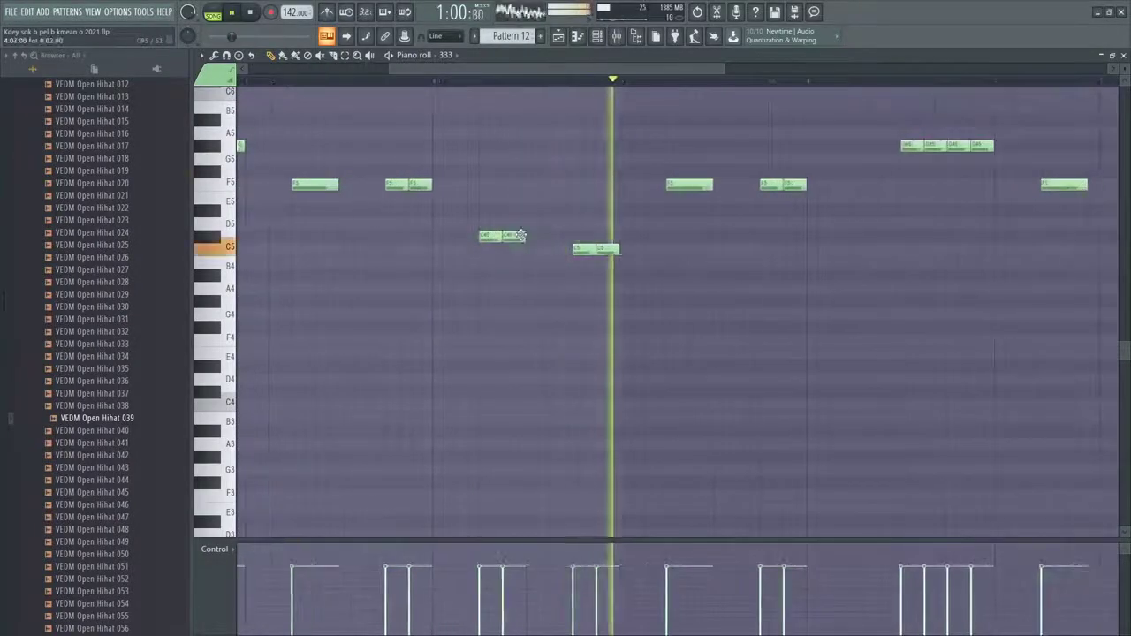
Replace the two C#5 notes in bar 4 with one C#5 stretched to end directly before the C5 pair
key("space")
right_click(510, 238)
right_click(483, 239)
key("space")
left_click(535, 236)
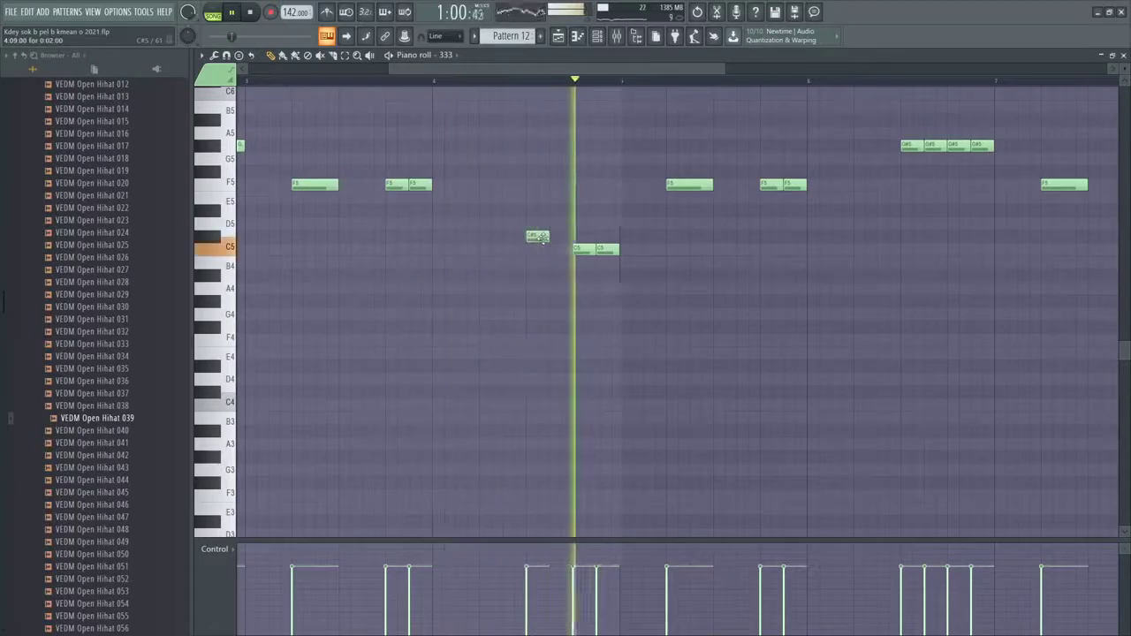
left_click_drag(543, 238, 567, 236)
key("space")
key("space")
scroll(568, 240, "down", 3)
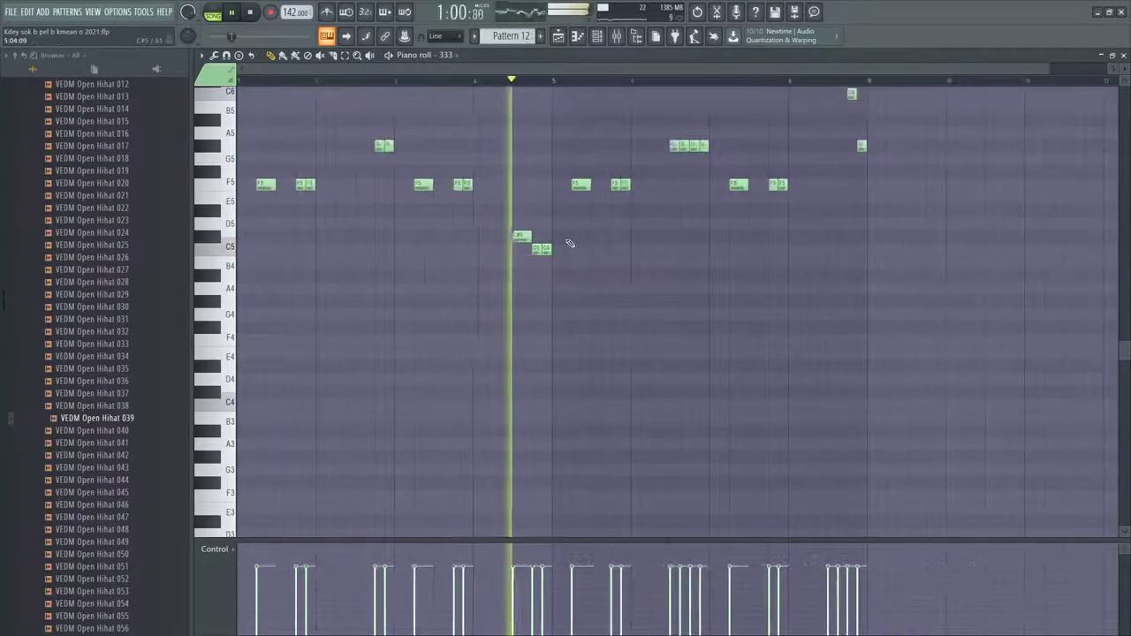
Delete the second of the four G#5 notes in bar 6, lengthen the first to fill its gap and save the project
scroll(568, 243, "up", 3)
scroll(565, 244, "down", 3)
scroll(564, 245, "up", 4)
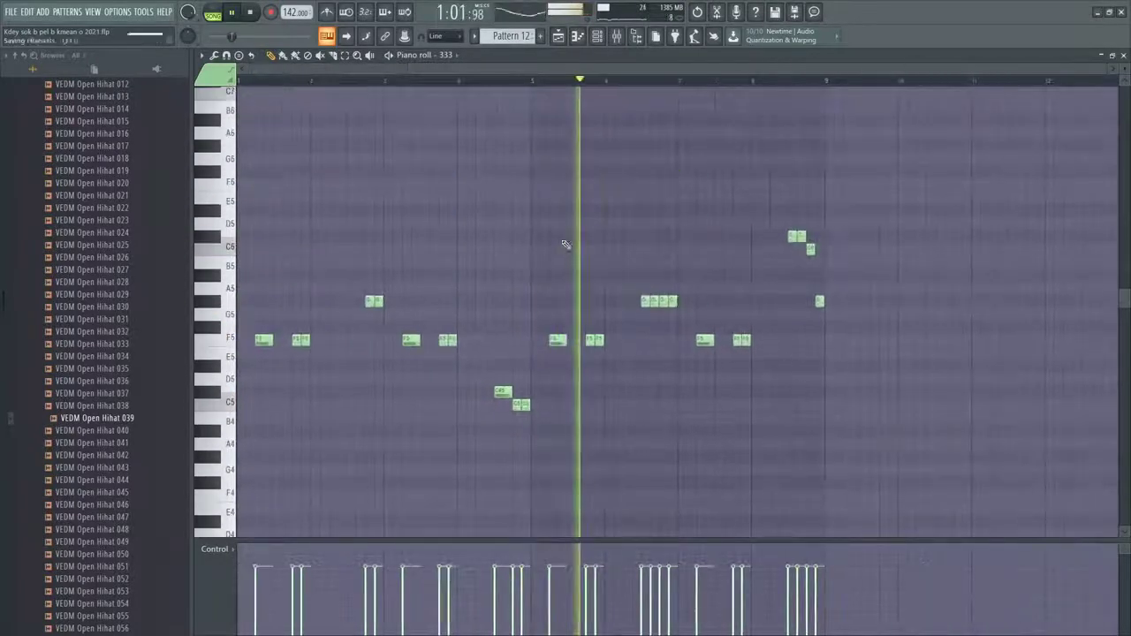
scroll(565, 247, "up", 3)
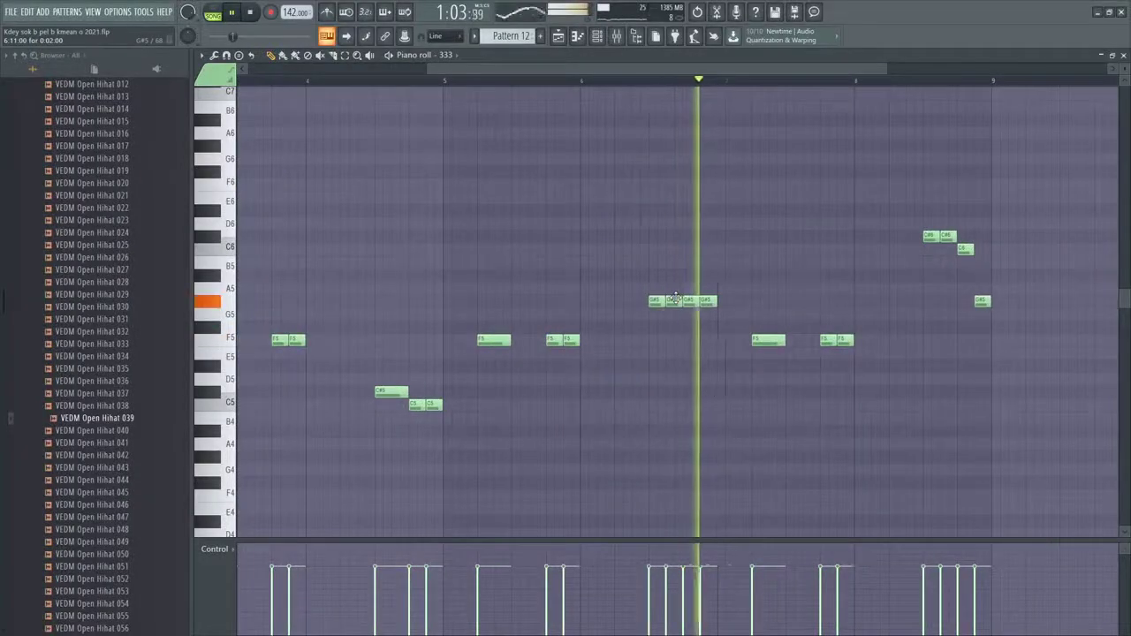
right_click(675, 300)
left_click_drag(664, 299, 673, 299)
key("space")
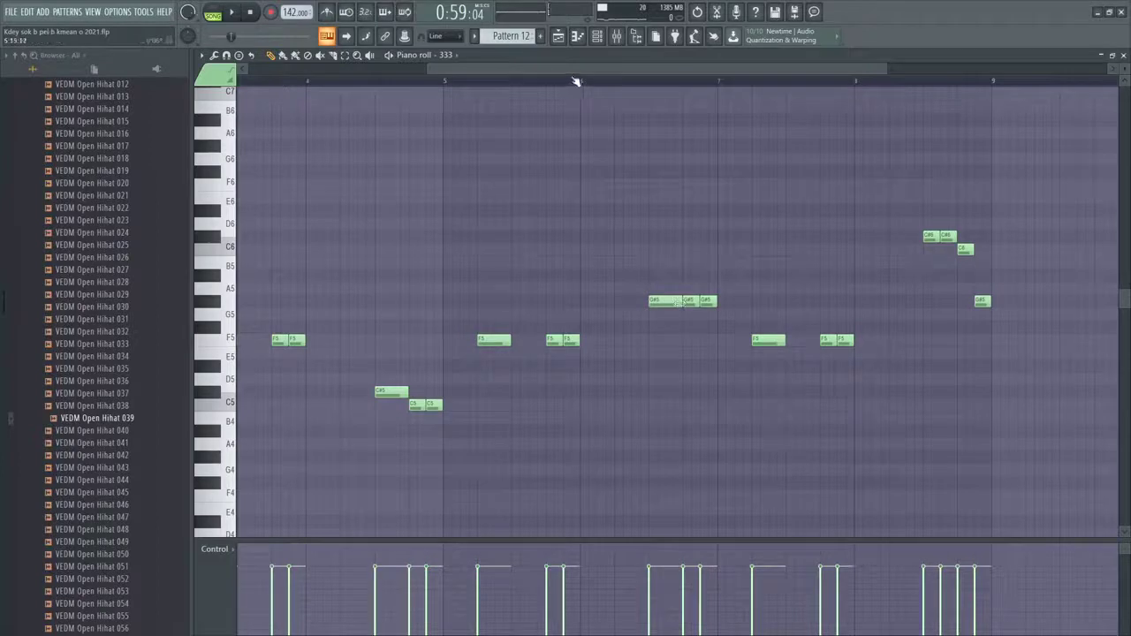
key("ctrl+s")
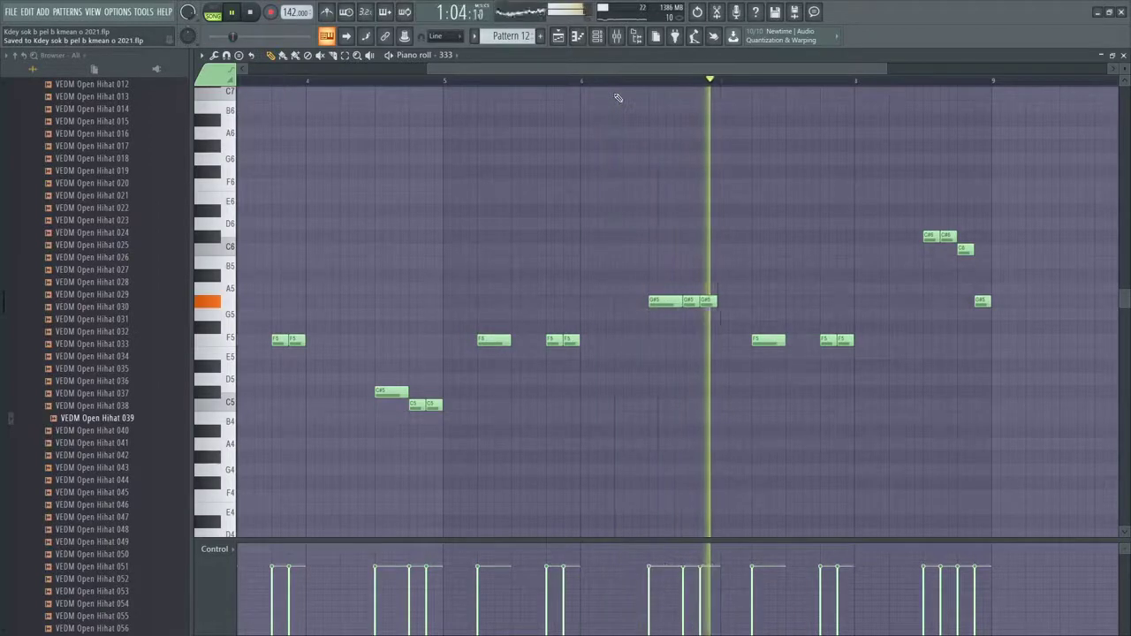
Replace the final G#5 note of bar 8 with a C#6 note and audition the melody's ending
scroll(618, 97, "down", 2)
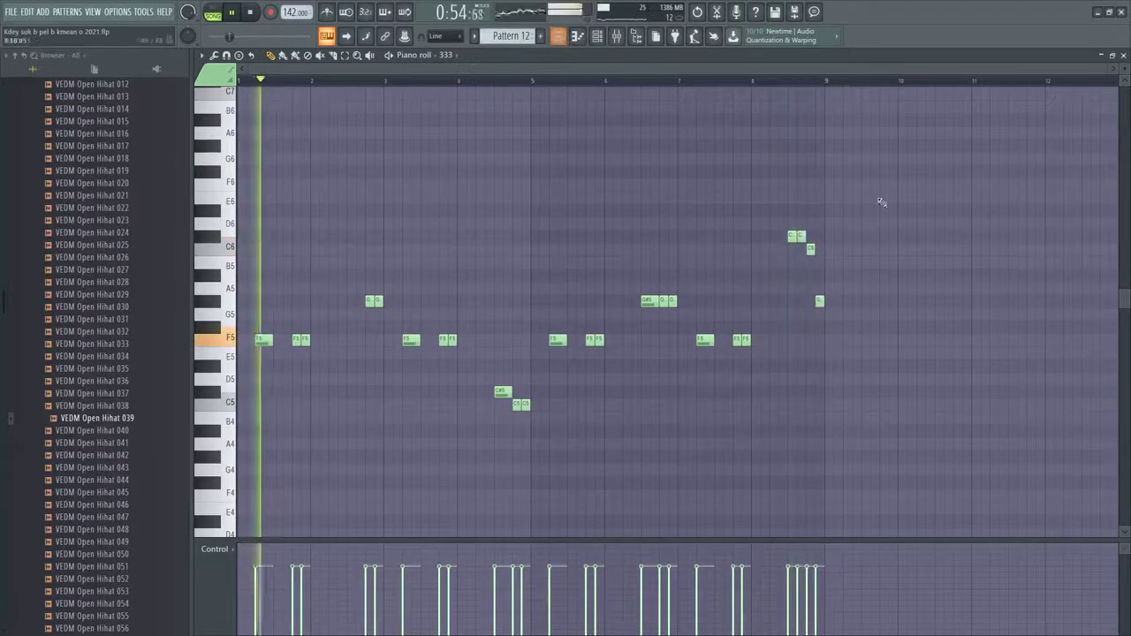
right_click(820, 302)
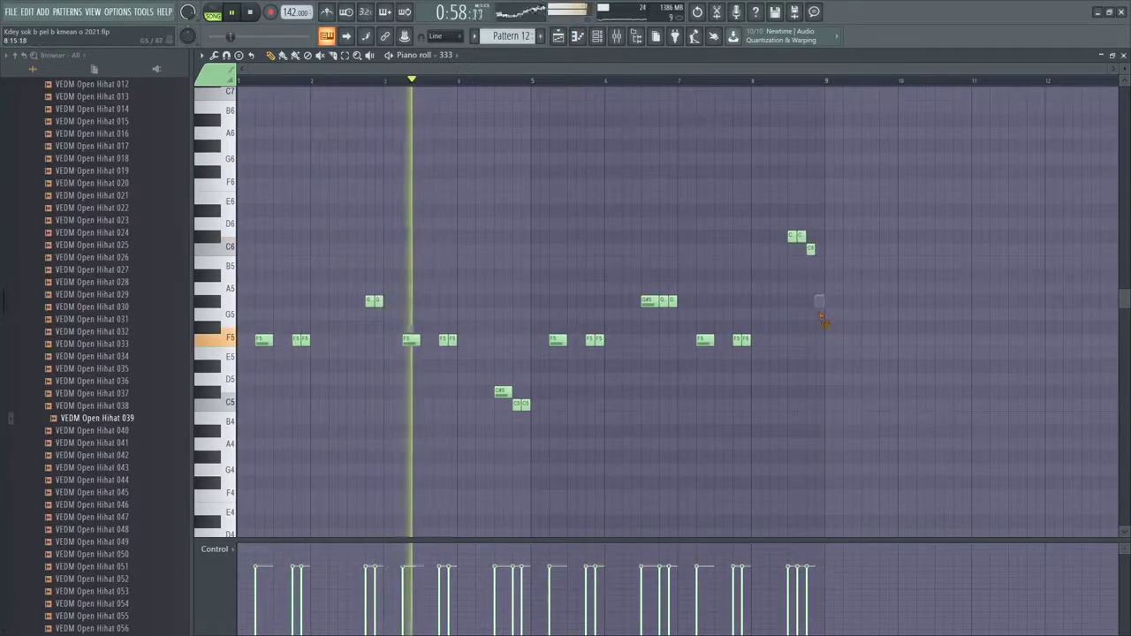
left_click(818, 237)
left_click(753, 87)
scroll(823, 362, "up", 5)
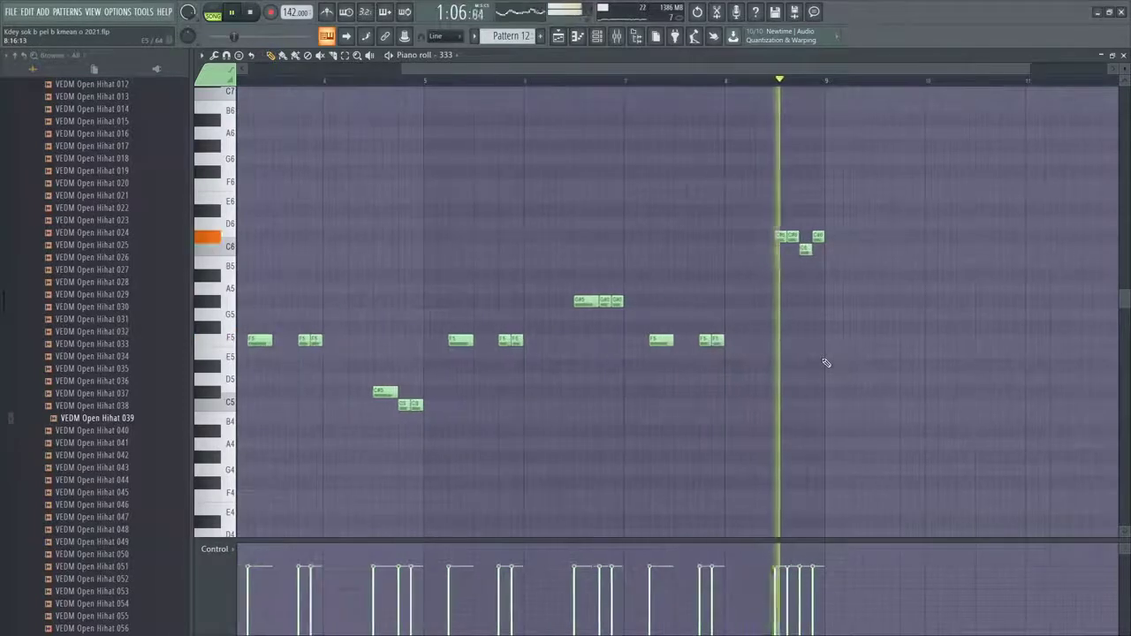
scroll(825, 362, "down", 4)
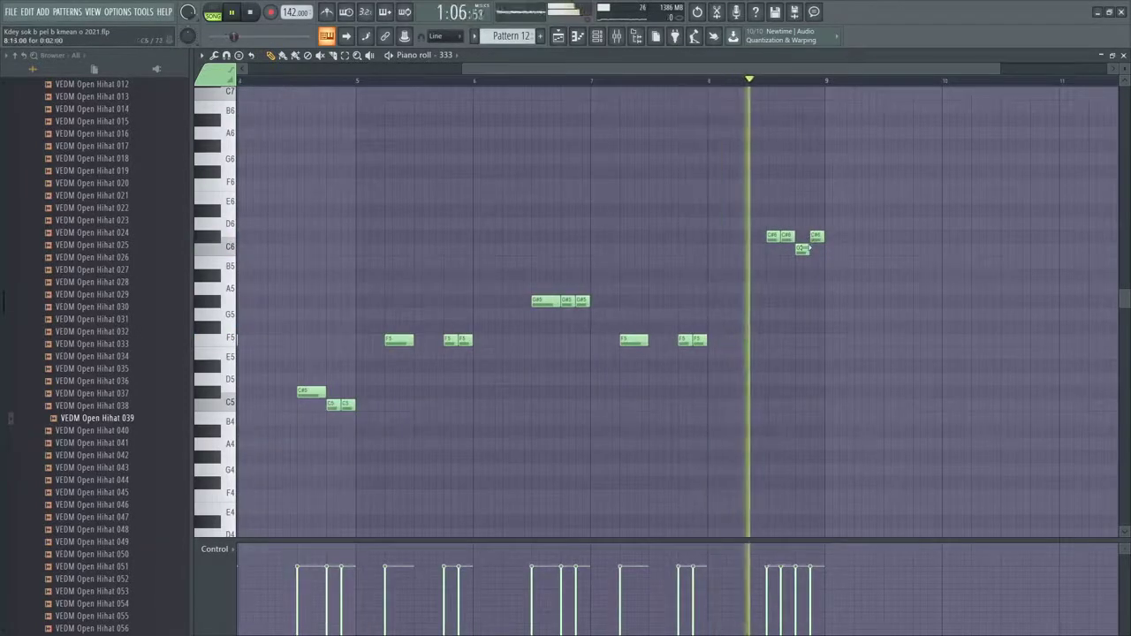
Swap the pitches of the last two notes in bar 8 so the melody ends on three C#6 notes followed by C6
key("space")
left_click(801, 249)
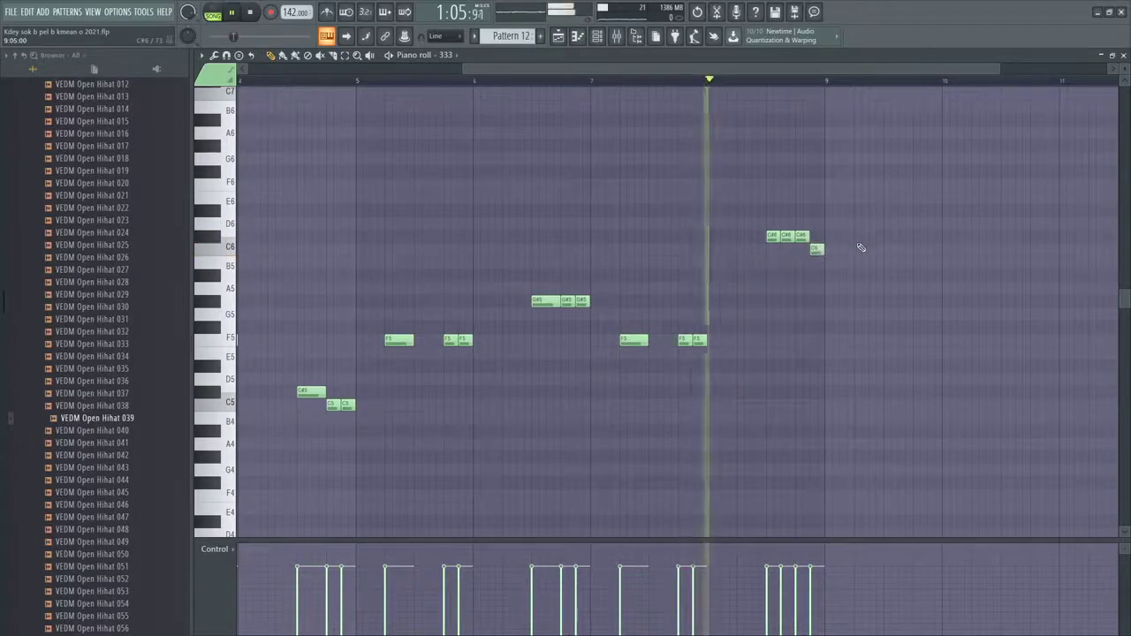
scroll(797, 315, "down", 3)
scroll(812, 315, "up", 3)
scroll(813, 315, "down", 3)
scroll(828, 277, "up", 2)
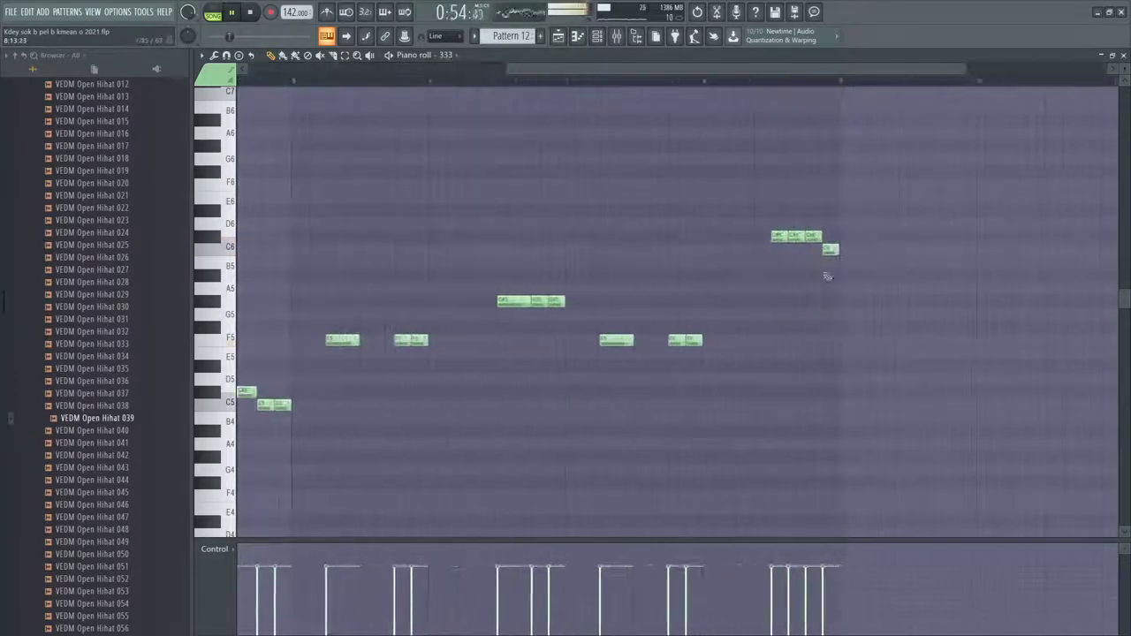
Return to the playlist, clear the bars 33 to 41 playback loop and audition the drop
left_click(557, 35)
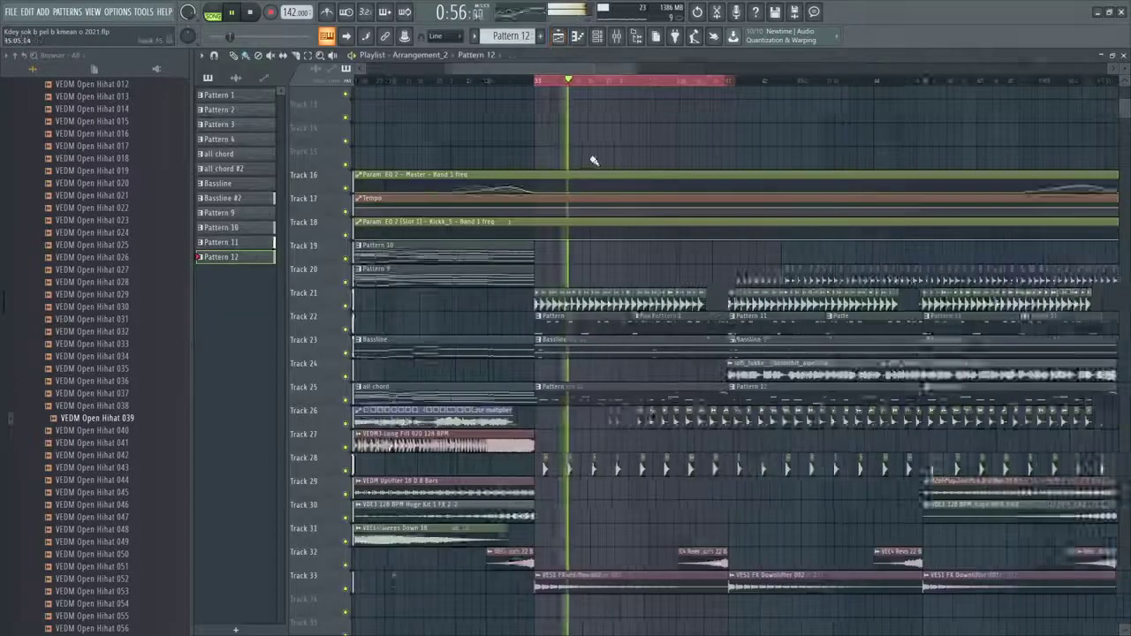
scroll(609, 291, "up", 4)
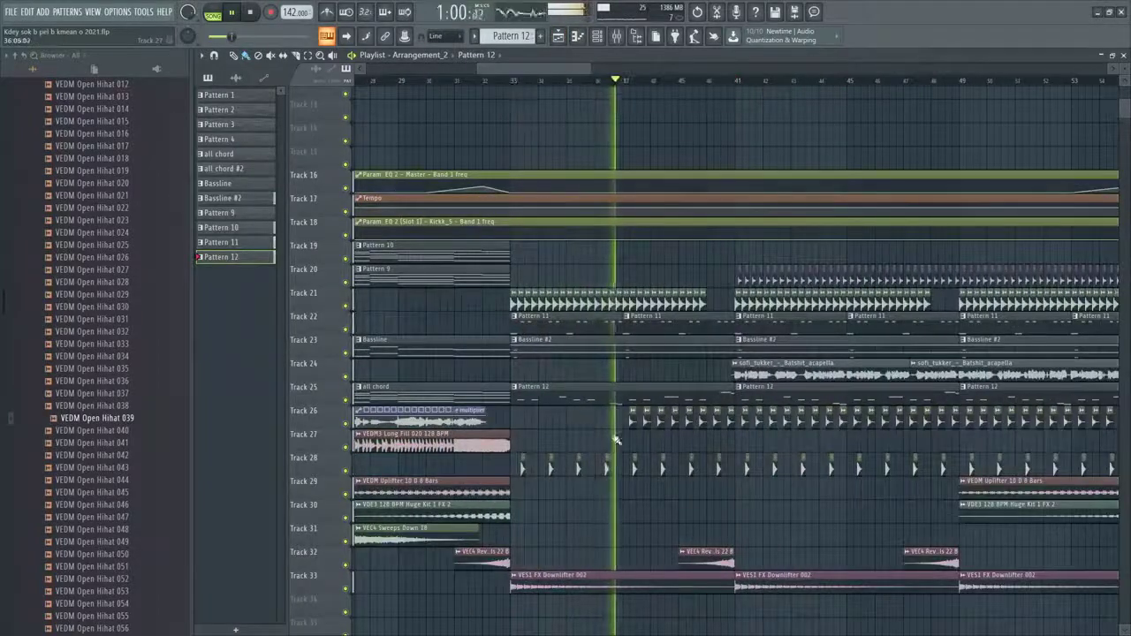
scroll(626, 433, "up", 2)
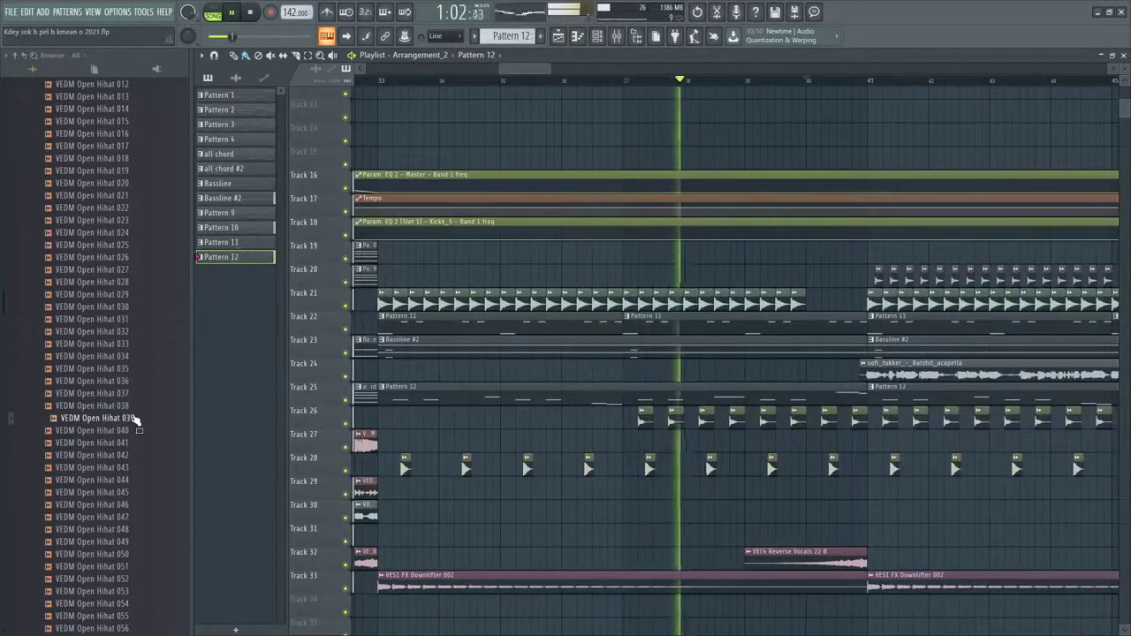
scroll(714, 219, "down", 3)
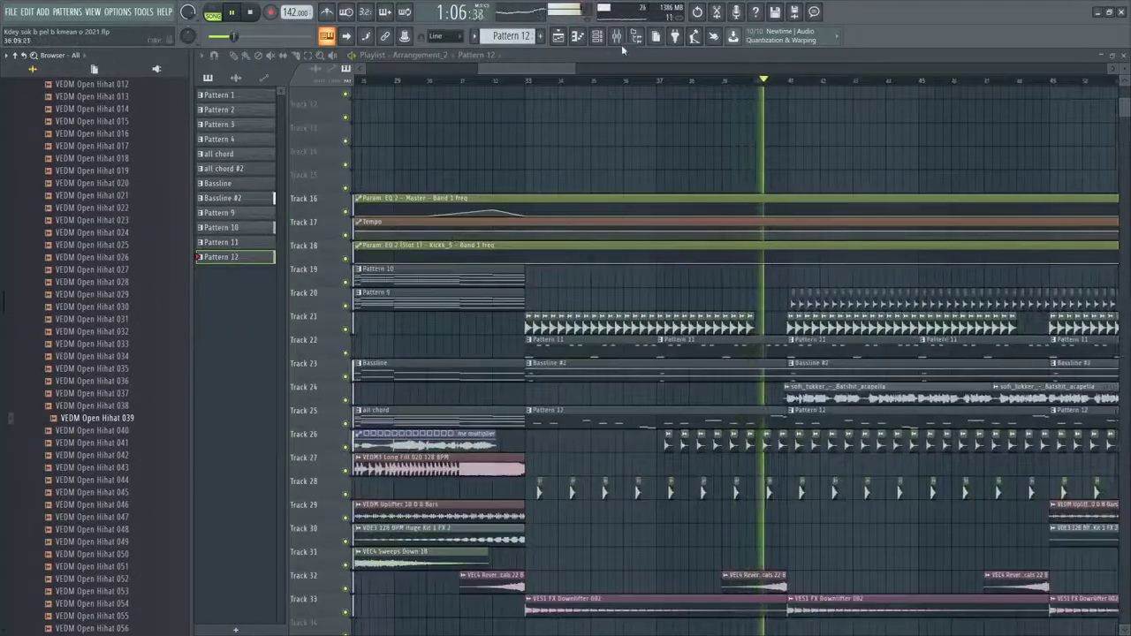
Select the Master track in the mixer, examine its levels and effects during playback and return to the playlist
left_click(618, 39)
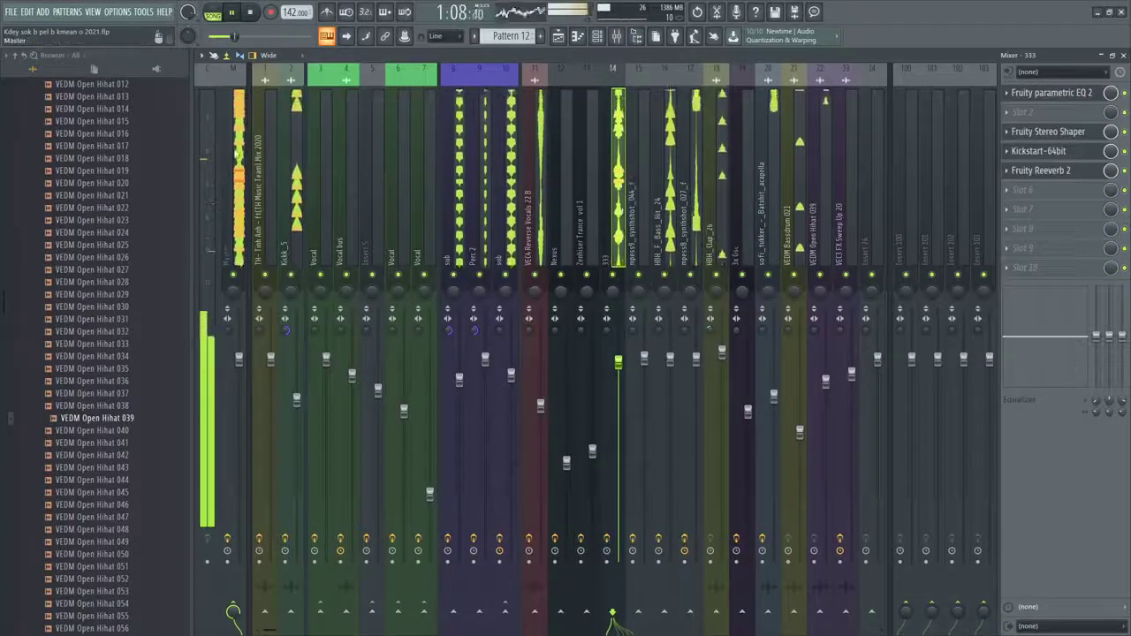
left_click(236, 154)
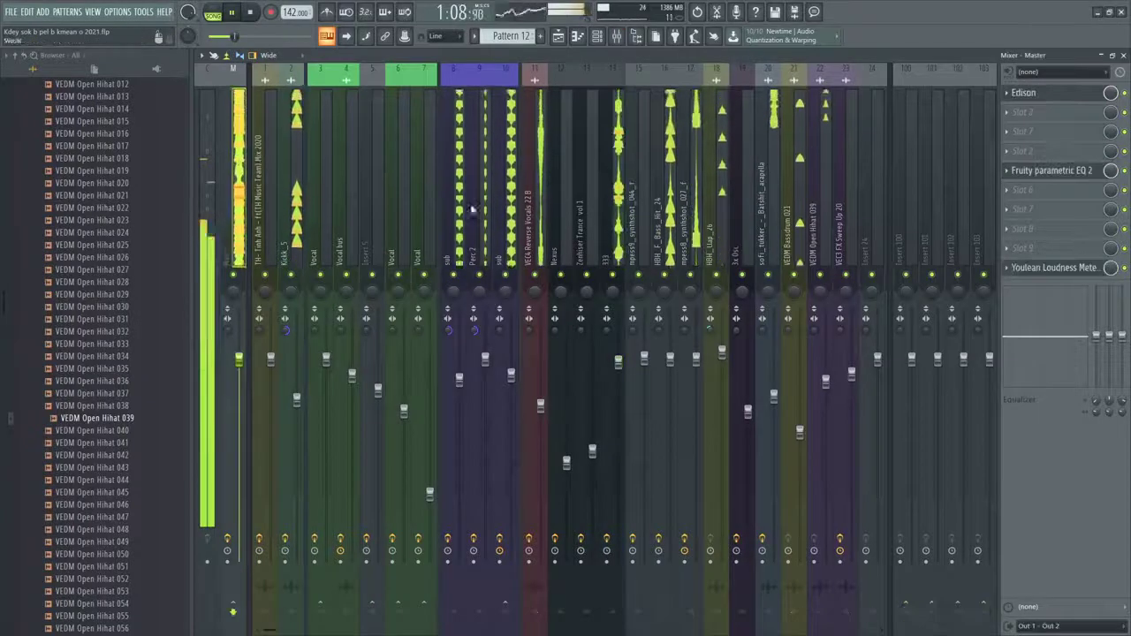
left_click(558, 36)
left_click(617, 35)
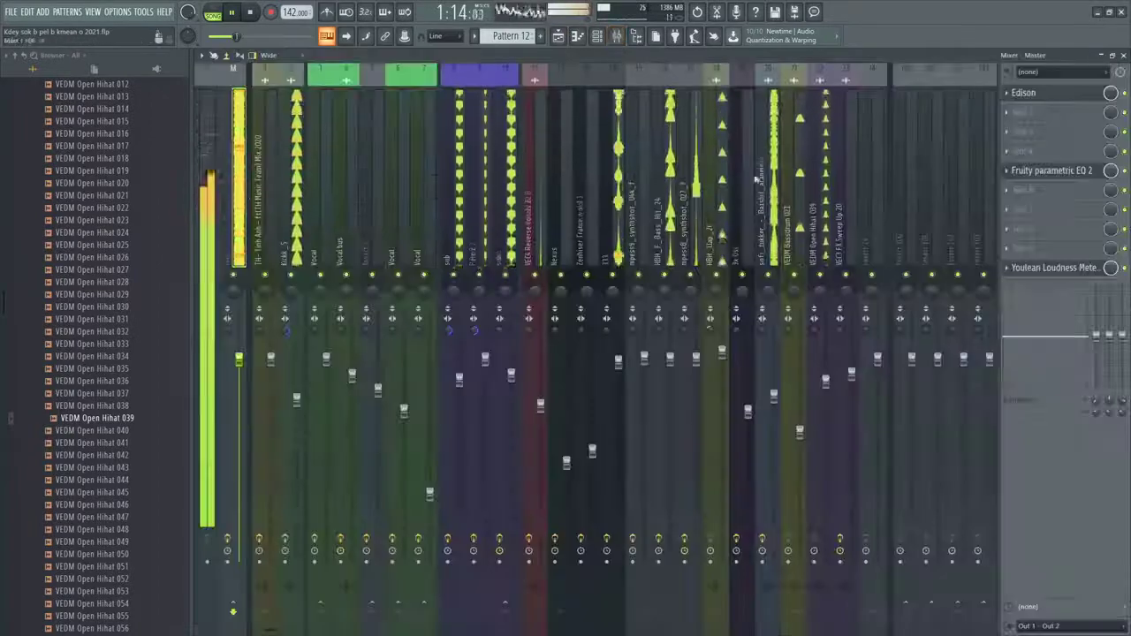
left_click(1071, 236)
left_click(559, 37)
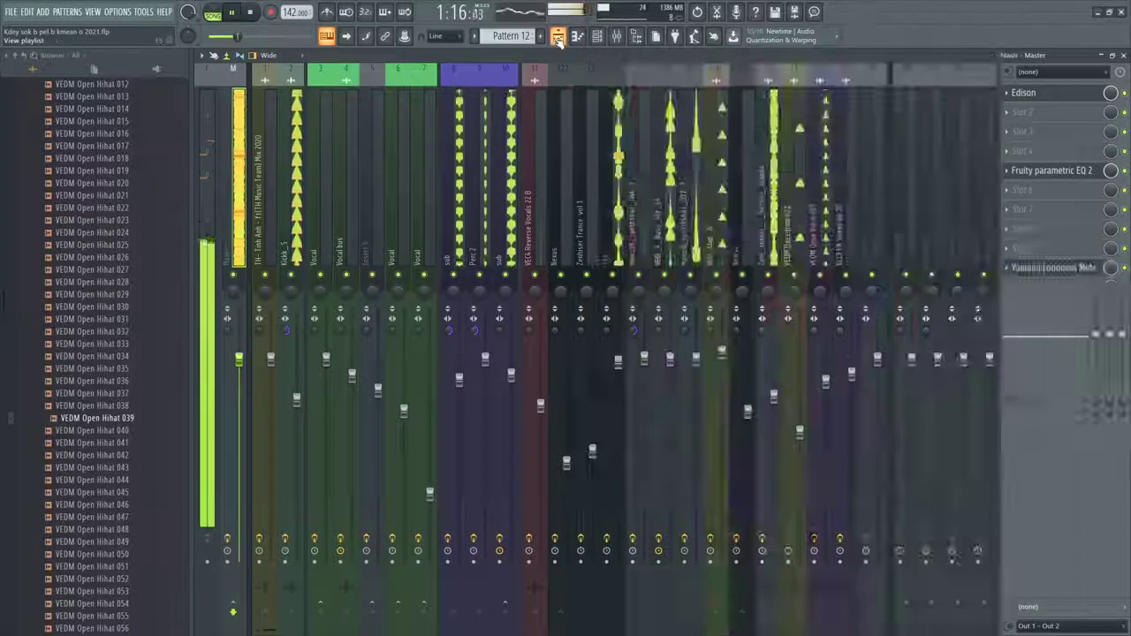
Open the VEDM Open Hihat 039 clip's settings and slightly lower the volume of its mixer track
scroll(584, 209, "down", 3)
scroll(608, 228, "up", 2)
scroll(655, 343, "up", 3)
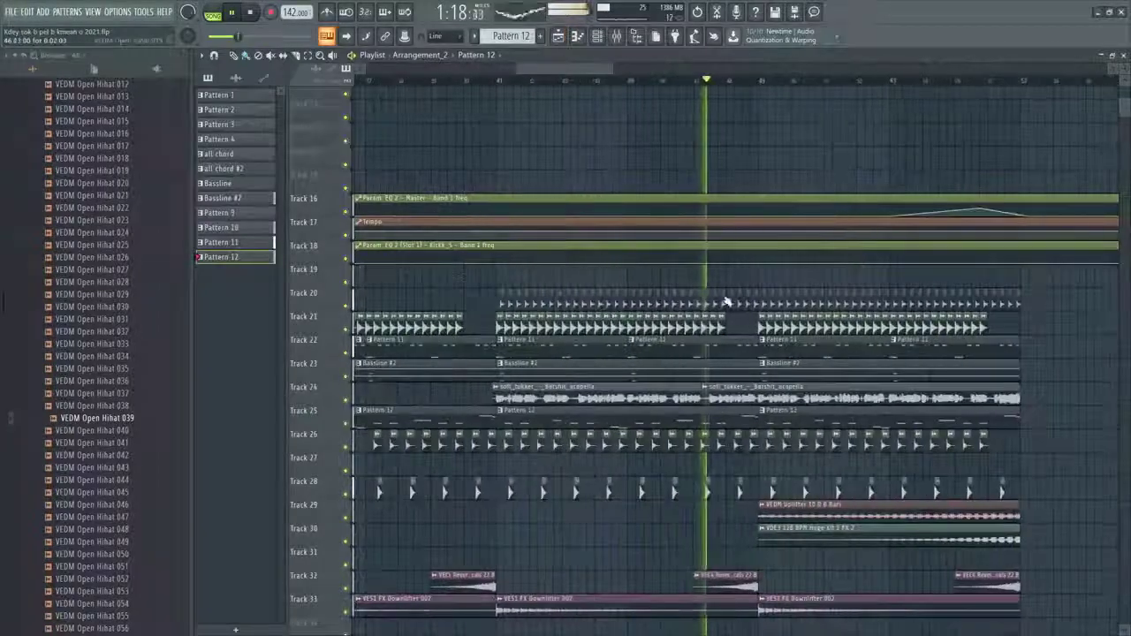
double_click(748, 299)
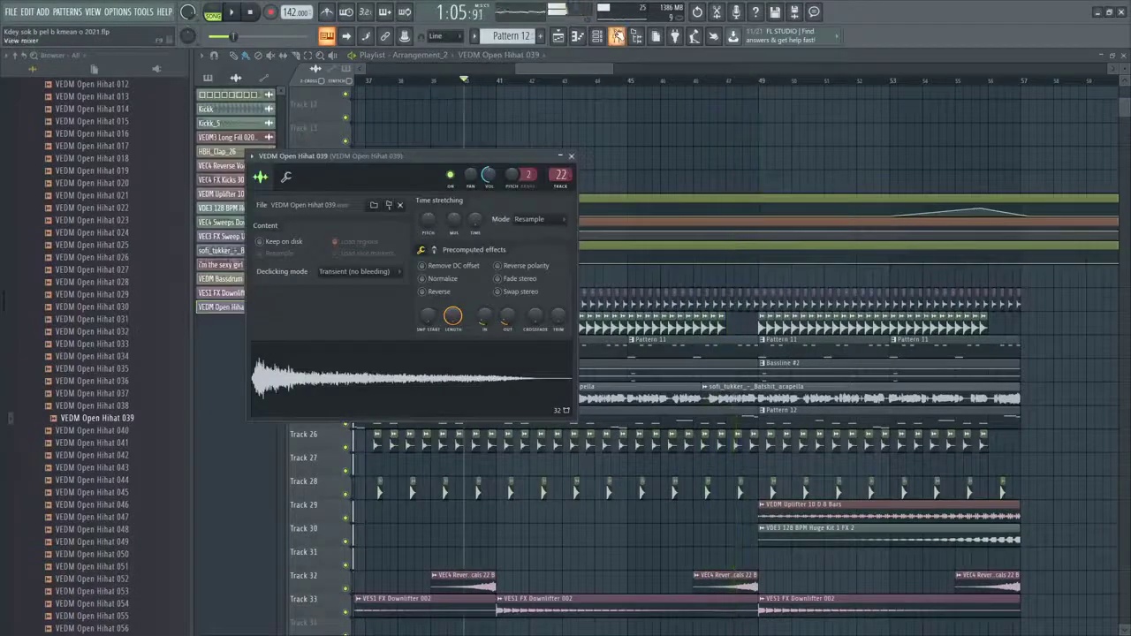
left_click(617, 36)
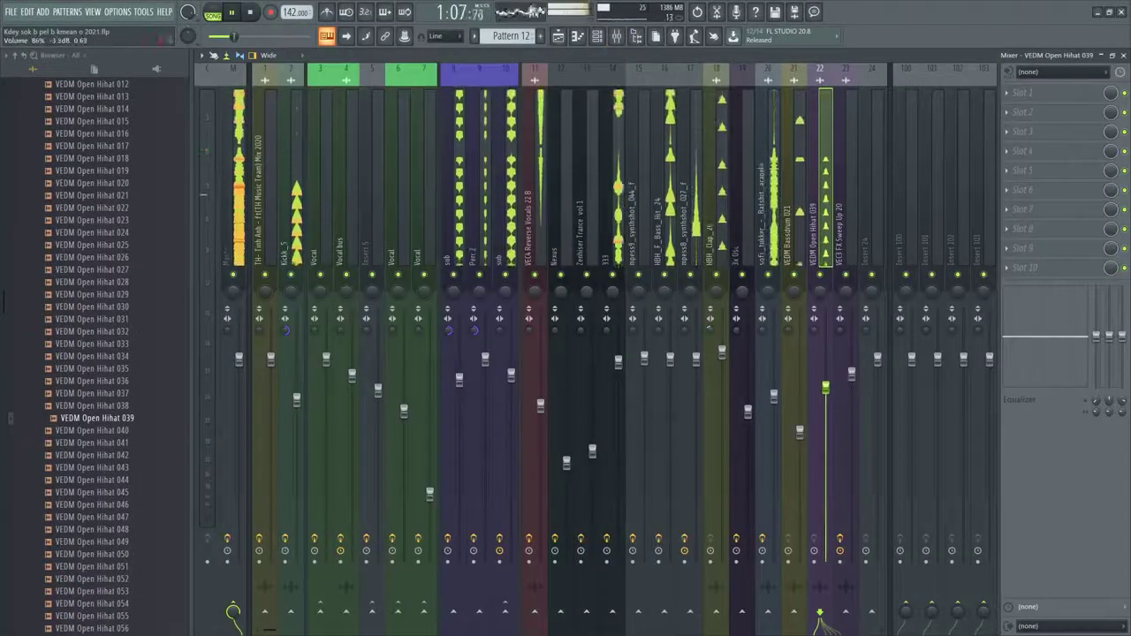
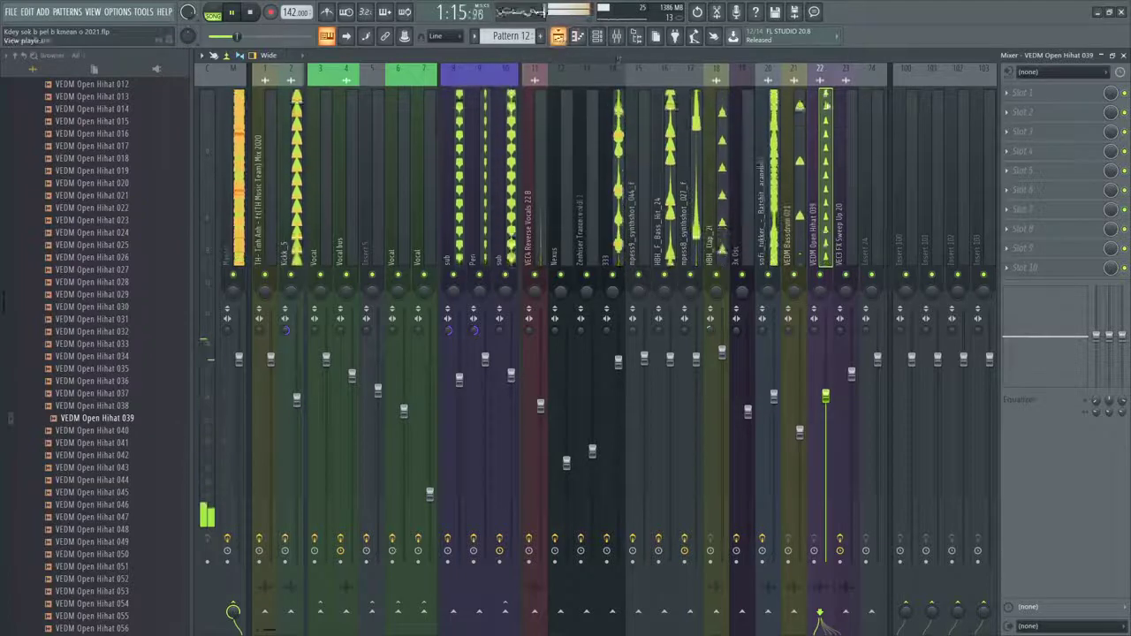
Add Fruity parametric EQ 2 in slot 2 of the hi-hat track, slightly boost its highest band and return to the playlist
left_click(1025, 112)
left_click(835, 252)
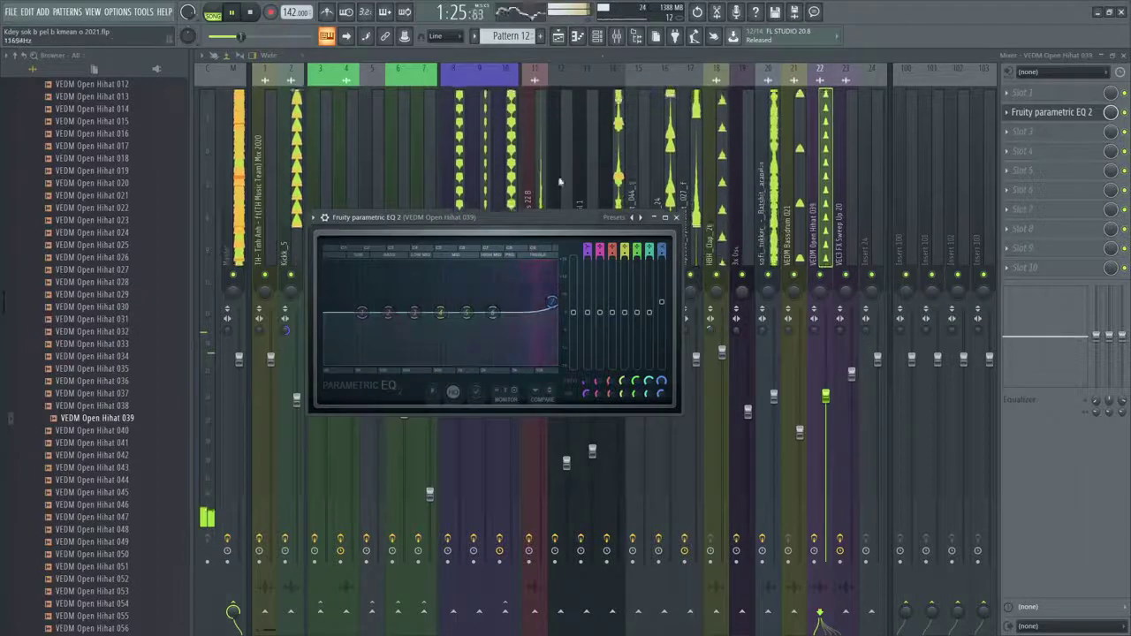
key("F5")
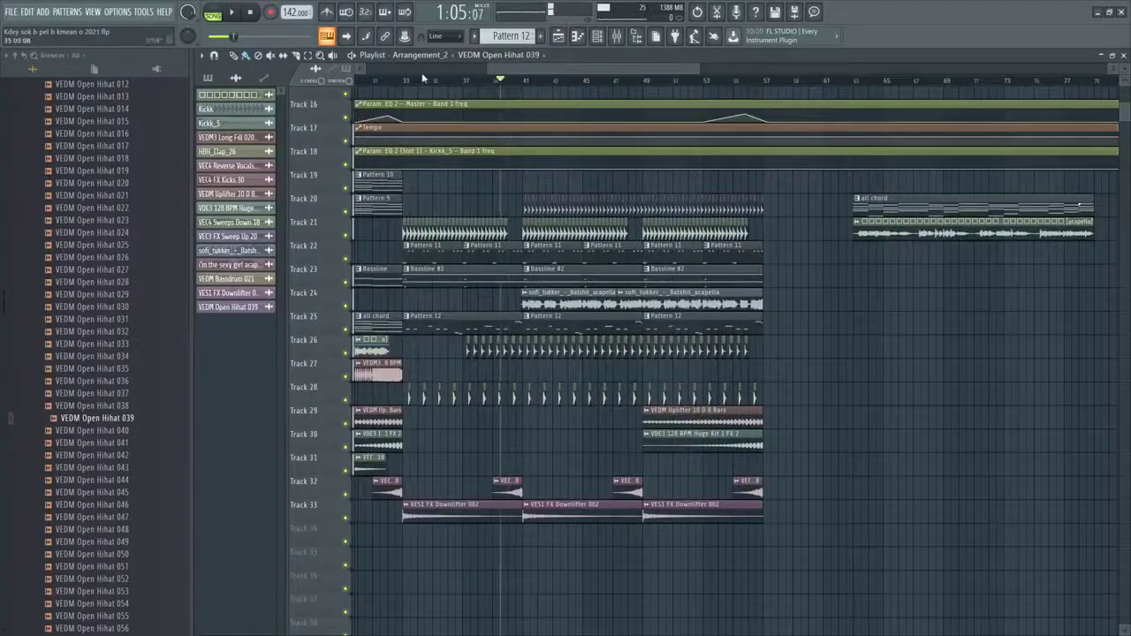
Audition the drop and collapse the Vengeance EDM Essentials Vol.1 folder in the sample browser
scroll(421, 182, "up", 2)
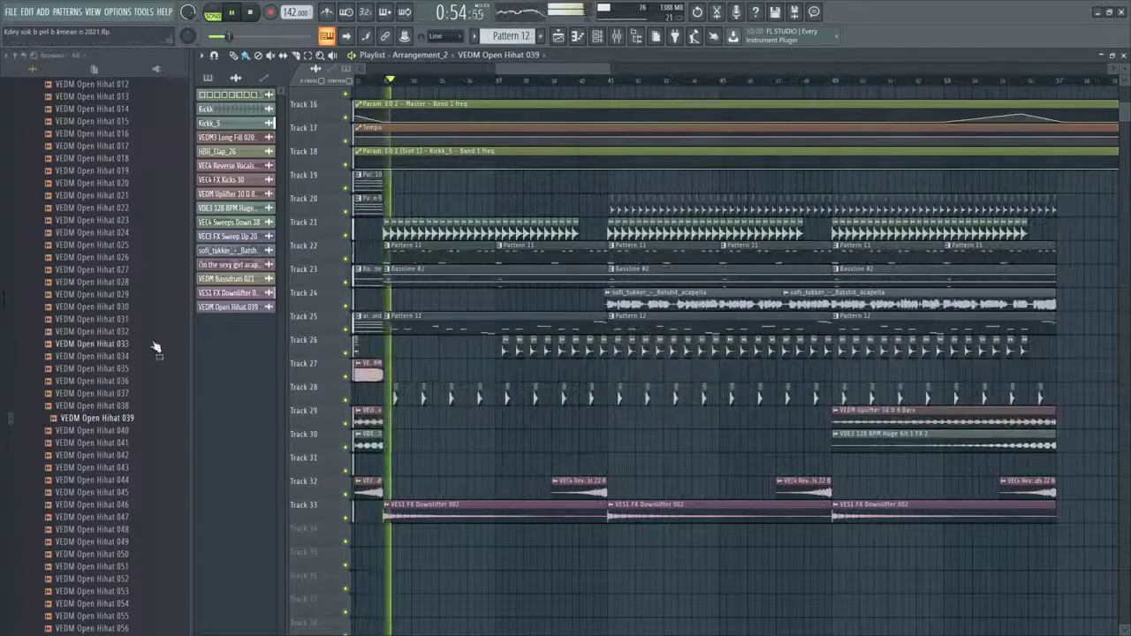
left_click(122, 334)
scroll(110, 300, "up", 10)
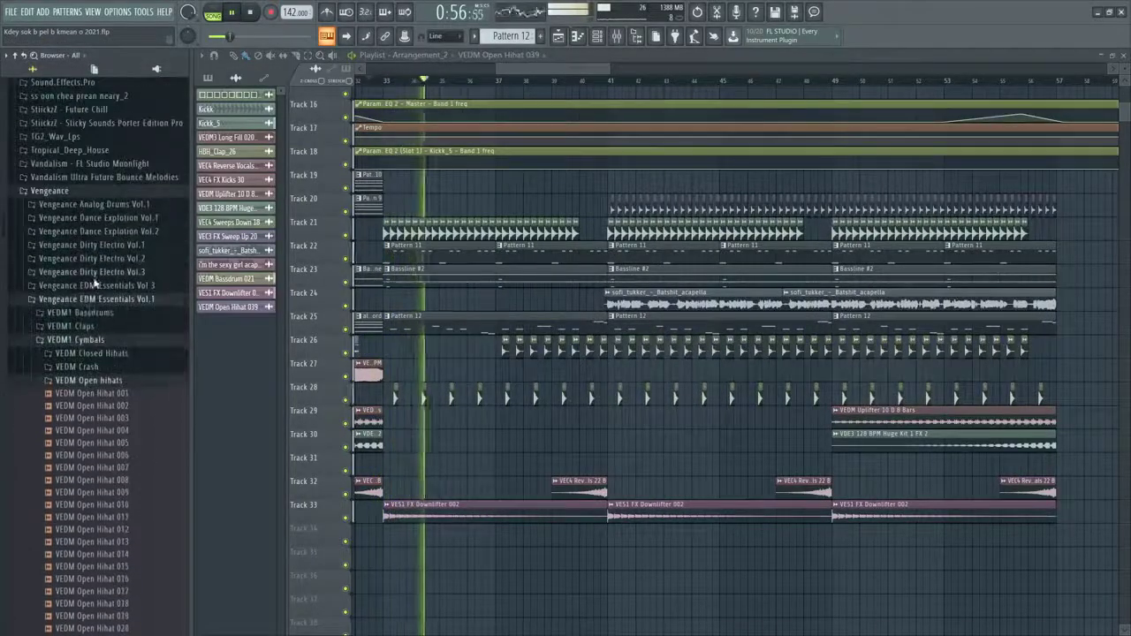
left_click(88, 300)
Open the 3x Osc channel's piano roll in Pattern 12 and try a short F7 note in bar 1
key("F6")
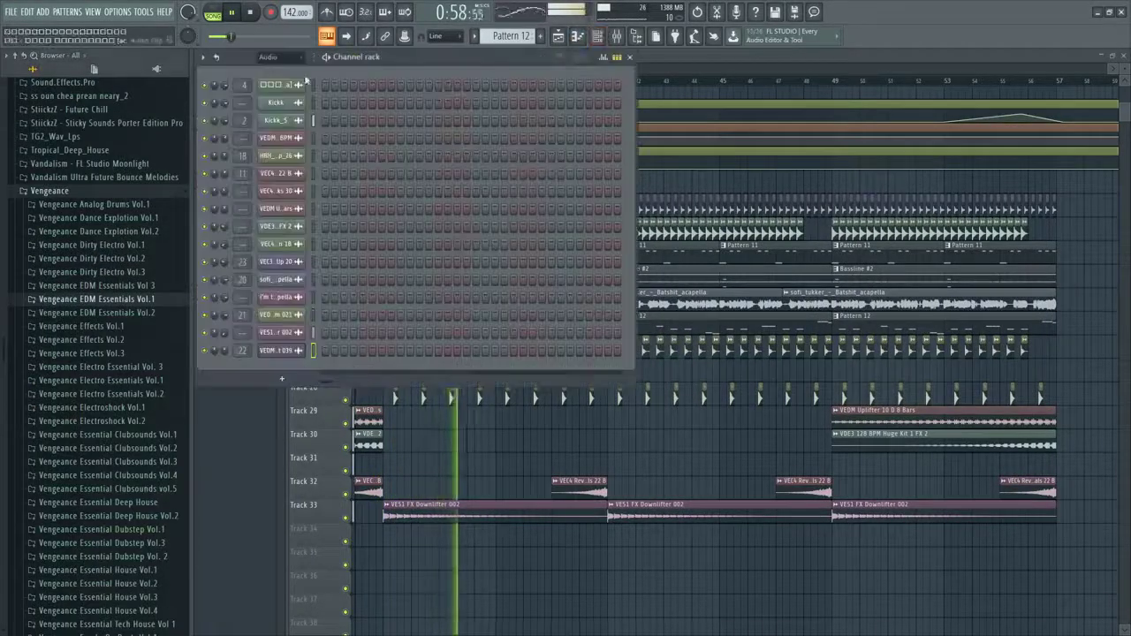
left_click(276, 107)
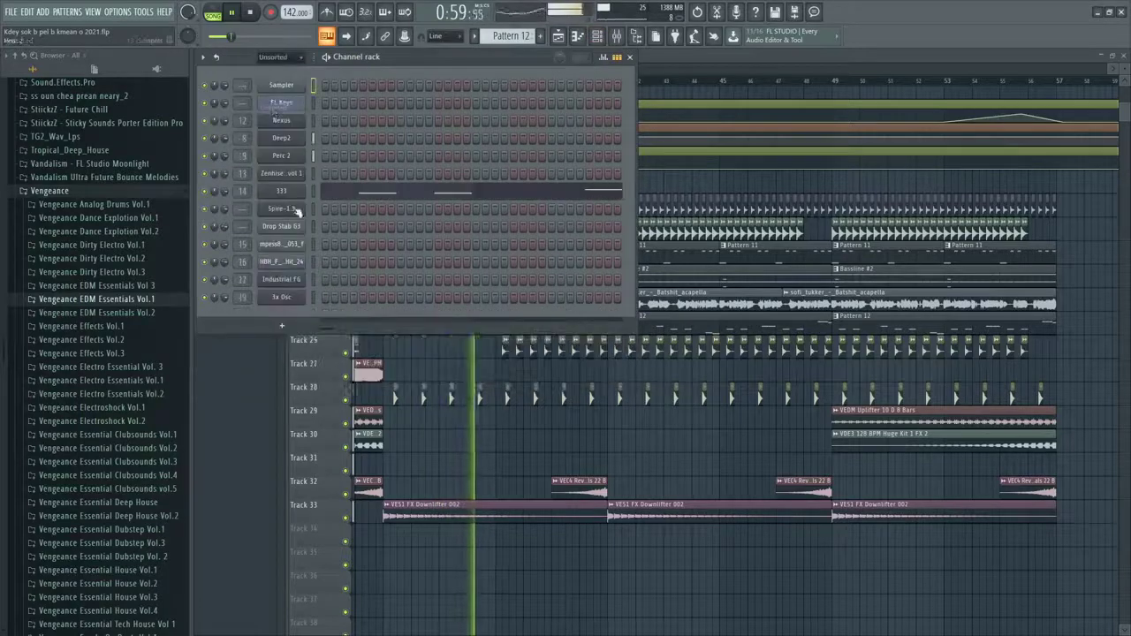
left_click(313, 298)
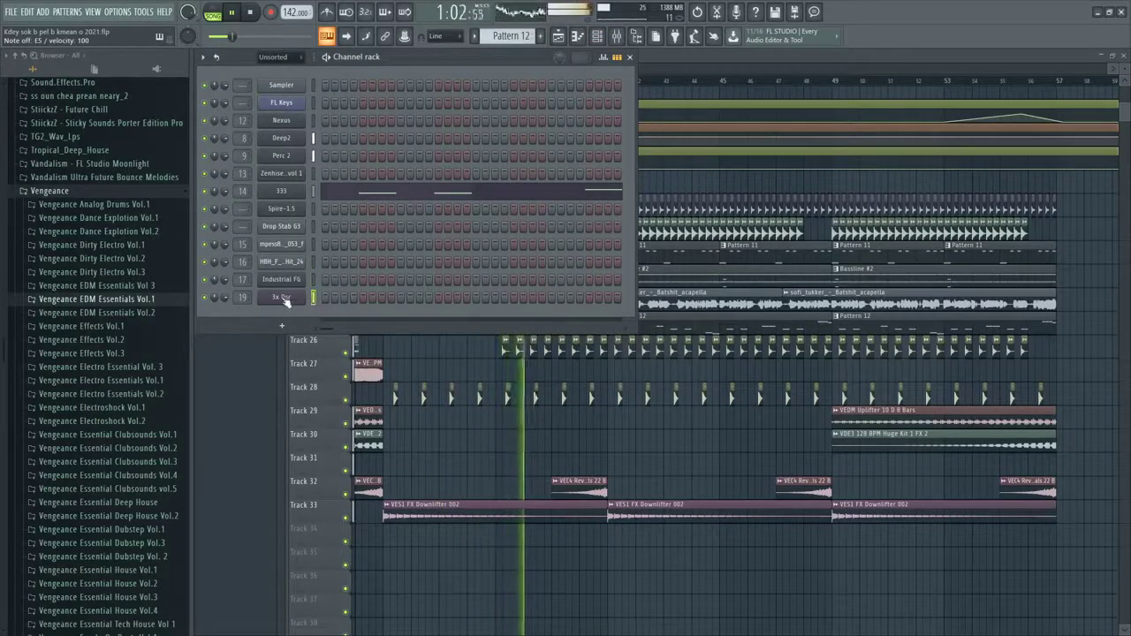
right_click(283, 298)
left_click(305, 305)
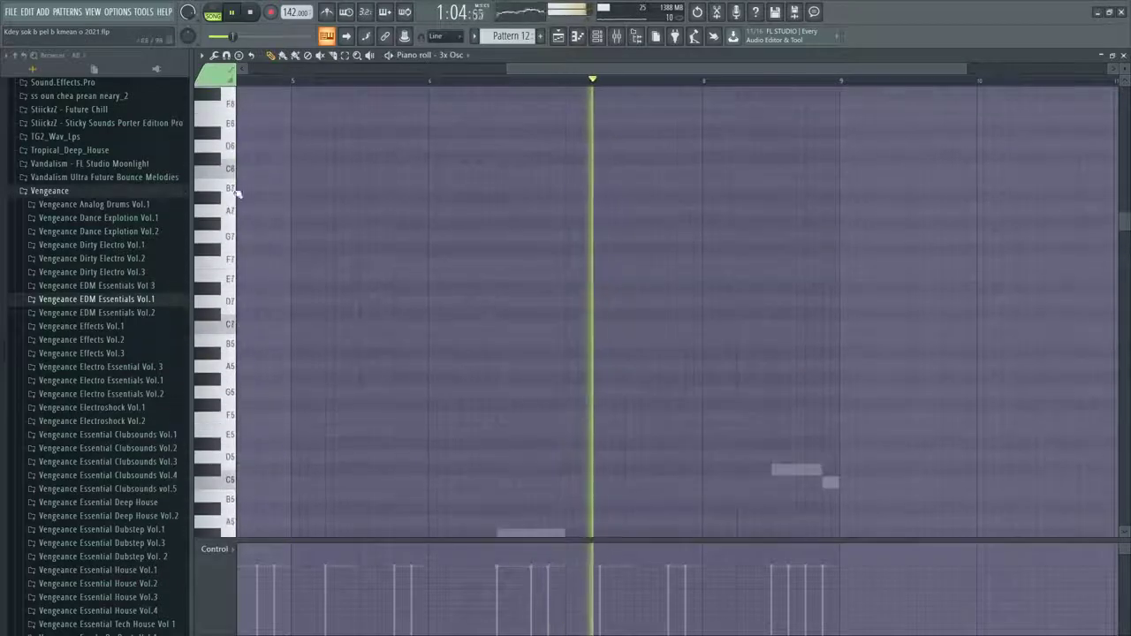
scroll(258, 212, "down", 3)
left_click(248, 276)
right_click(251, 280)
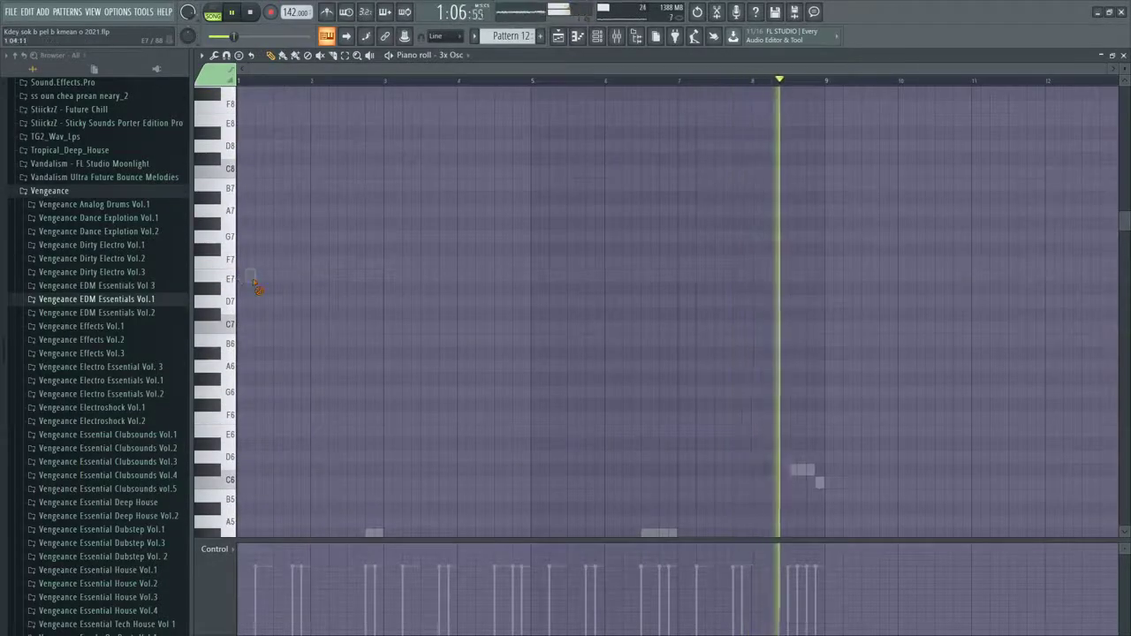
scroll(248, 284, "up", 3)
left_click(279, 276)
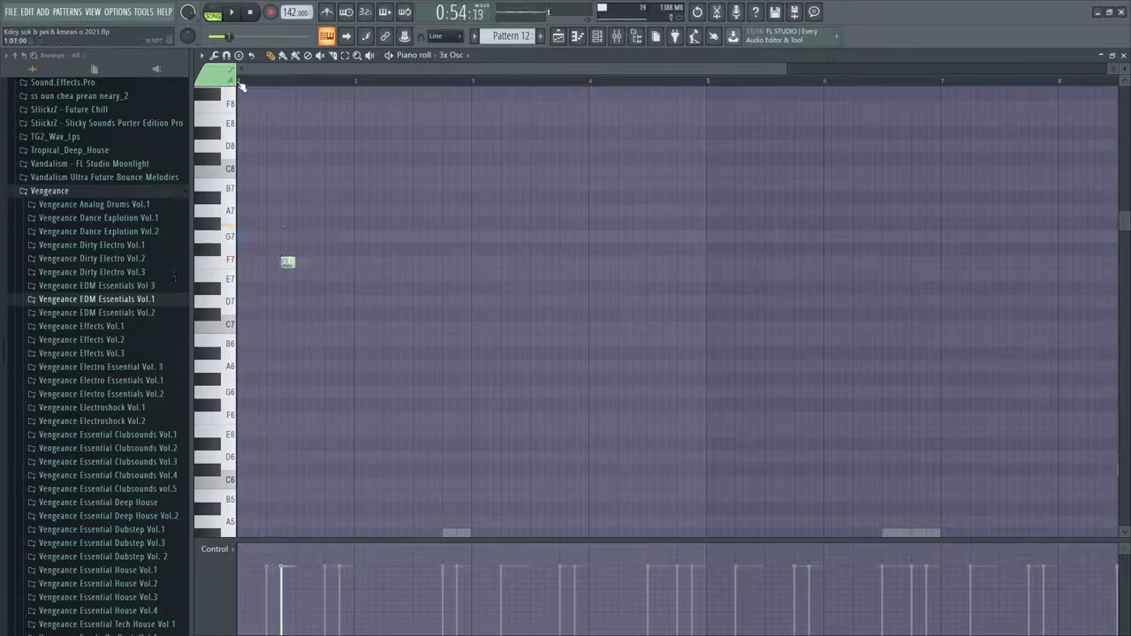
Try a G#7 note at different positions after the F7 note in bar 1 while auditioning, then clear the test notes
left_click(316, 262)
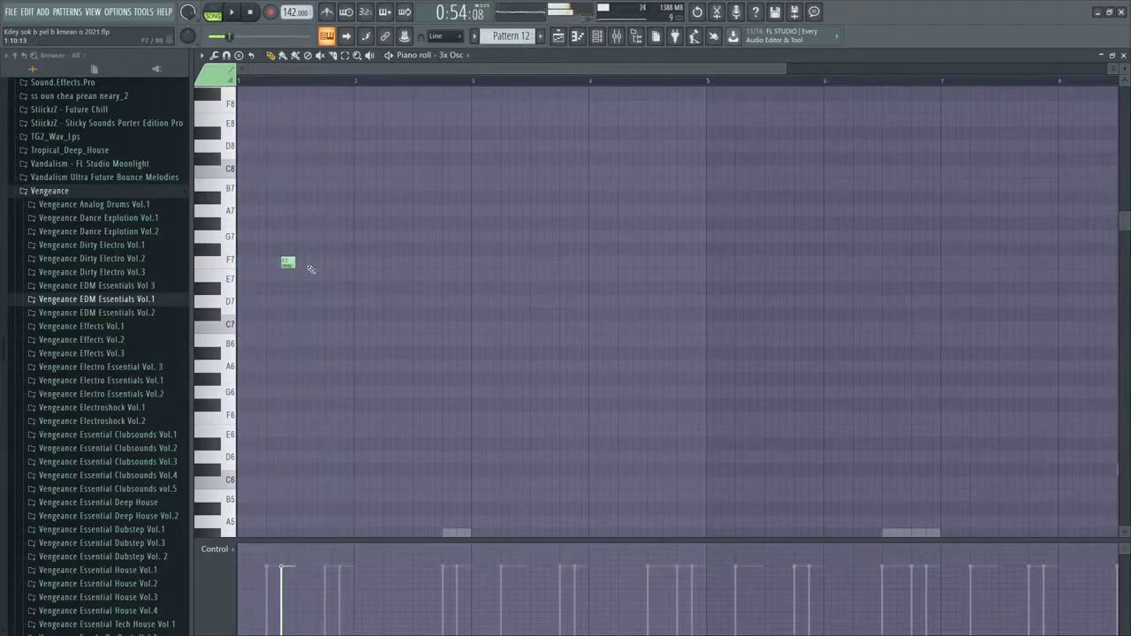
left_click(316, 212)
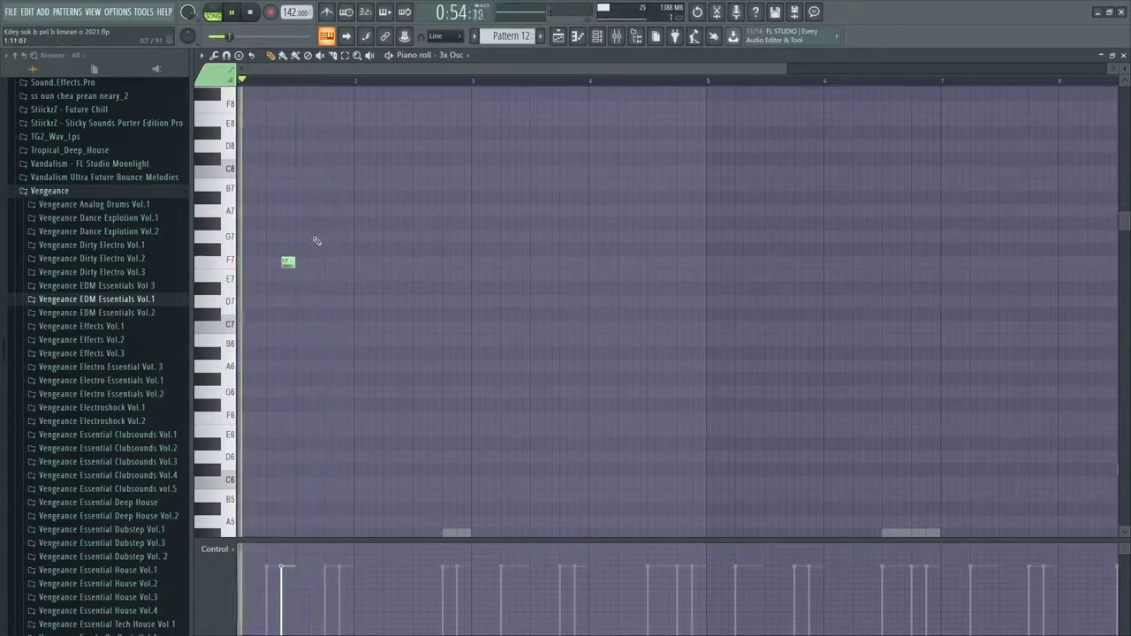
left_click(317, 223)
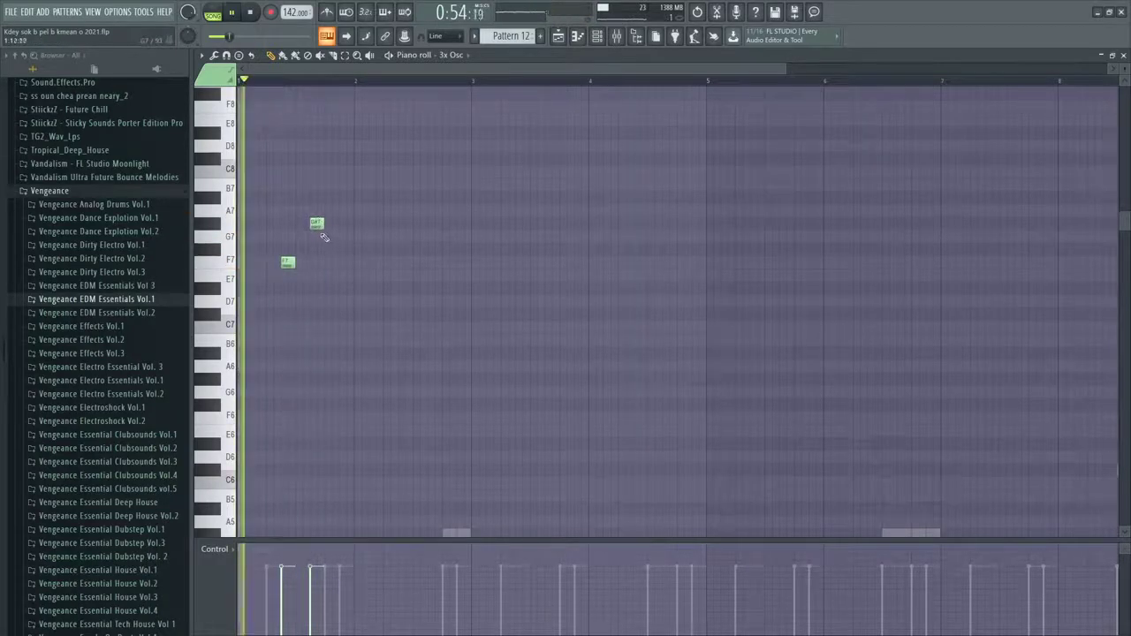
right_click(309, 224)
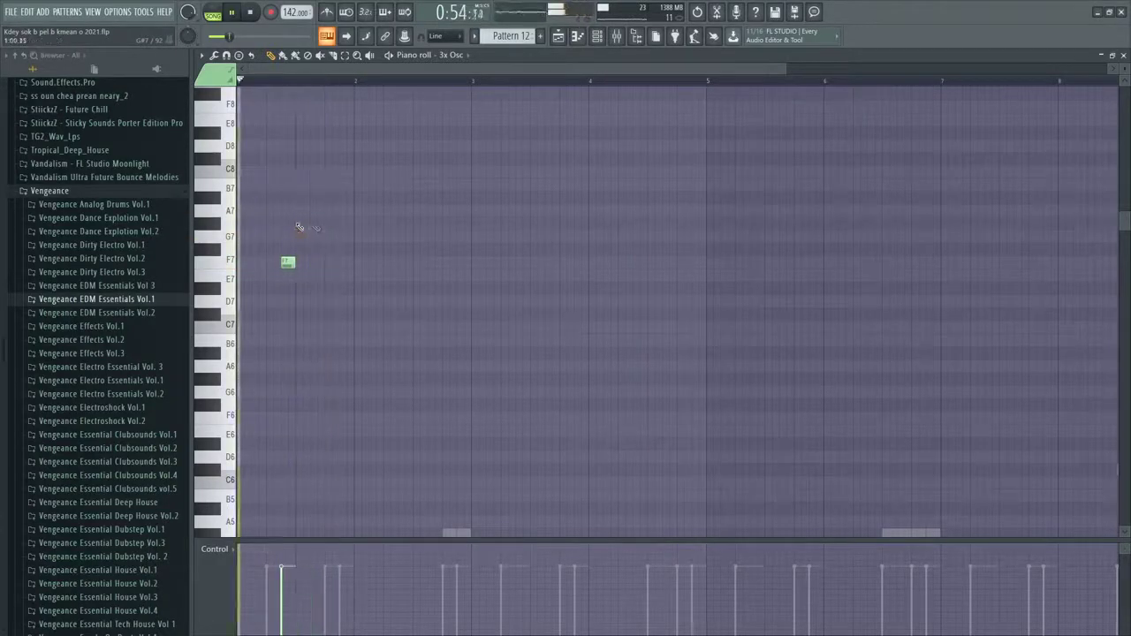
left_click(345, 224)
key("space")
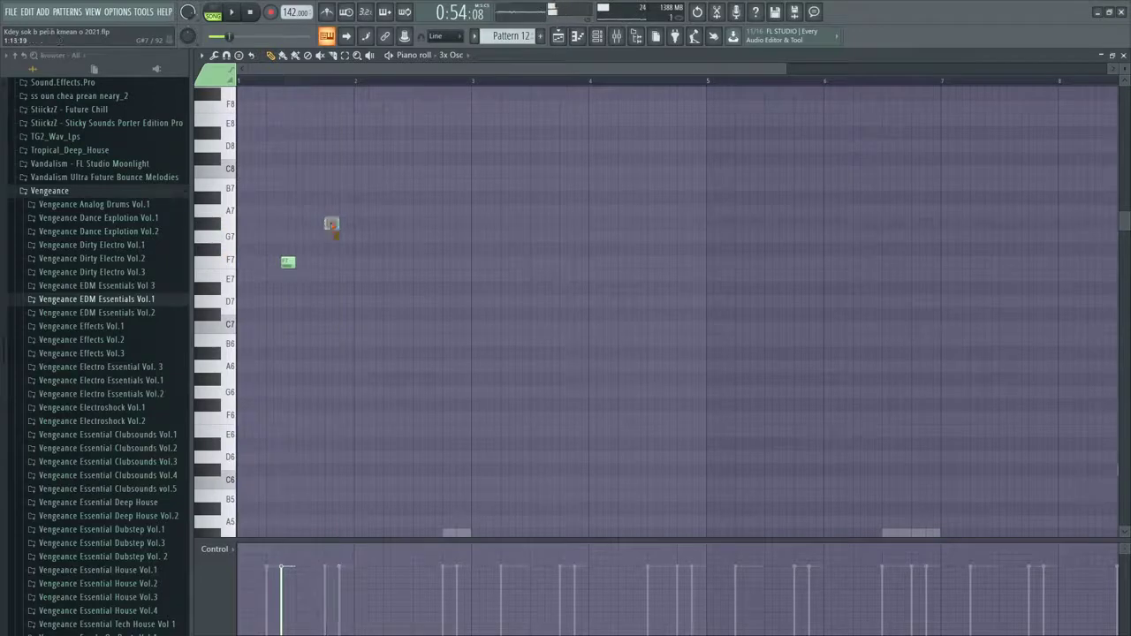
key("space")
left_click(314, 223)
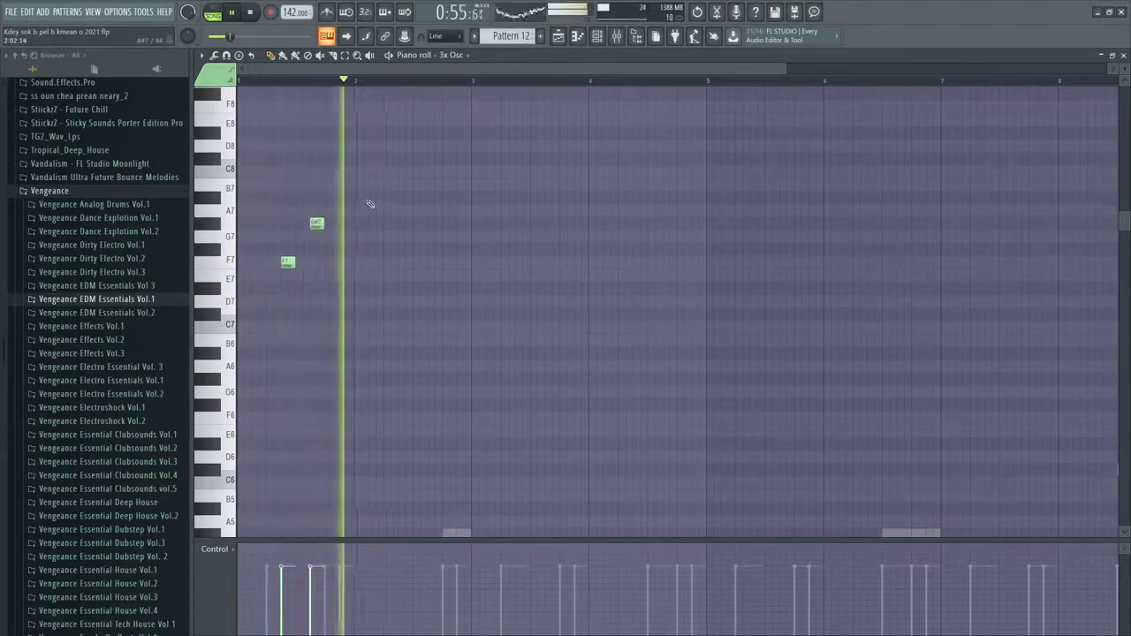
left_click(373, 199)
right_click(373, 199)
key("space")
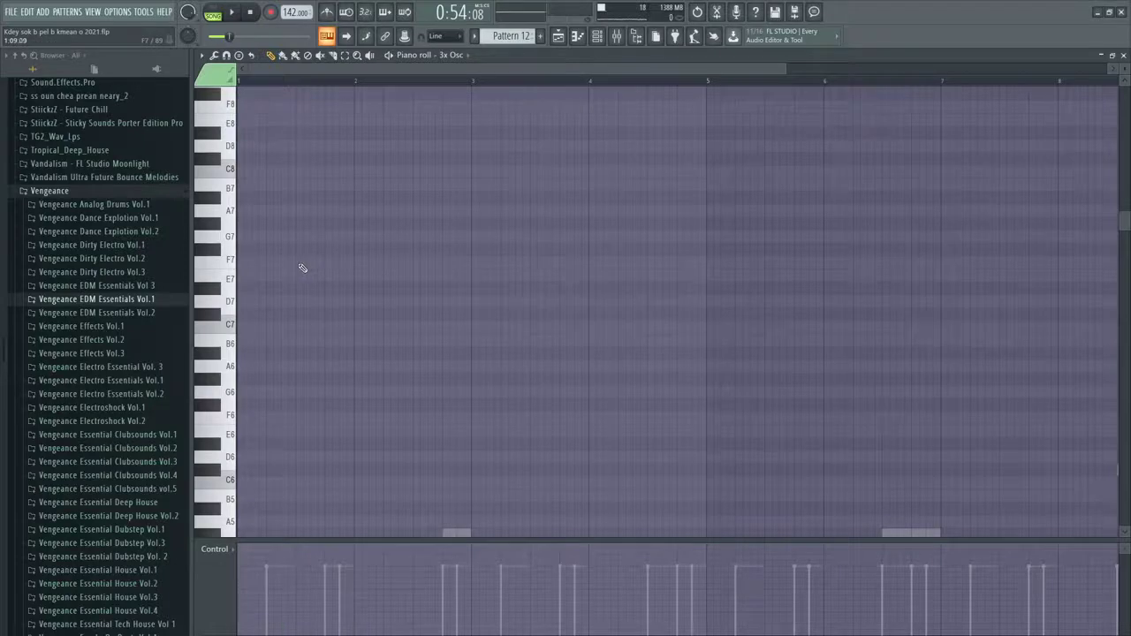
Try a short F7 note followed by an A7 note in bar 1 of the 3x Osc part
key("space")
left_click(315, 262)
left_click(344, 211)
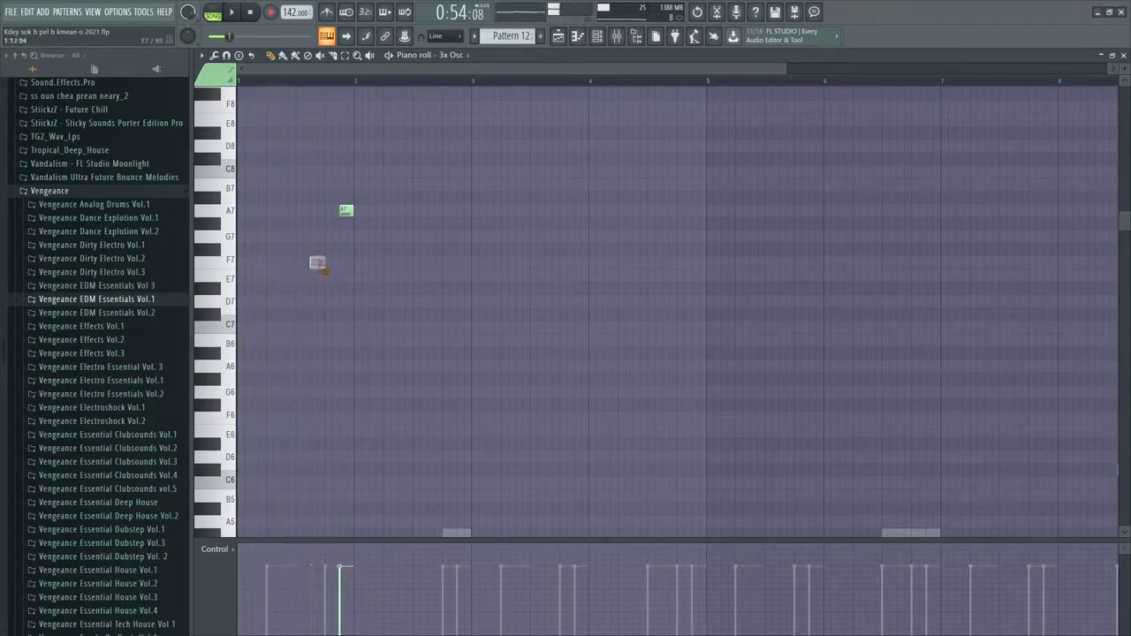
left_click_drag(346, 212, 314, 212)
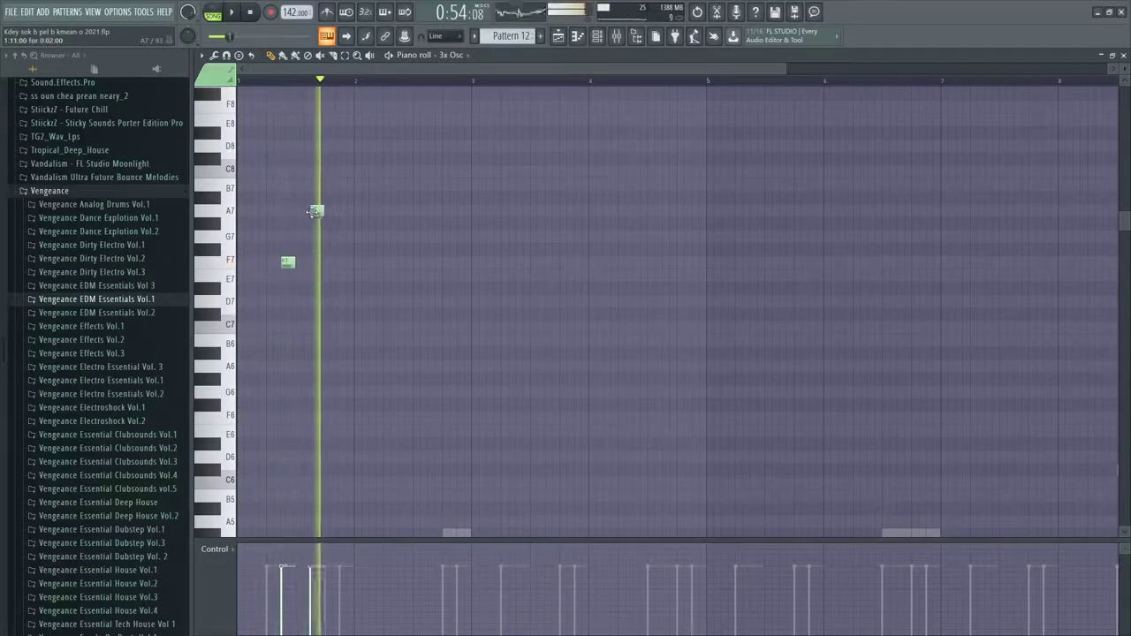
Switch to Pattern 13 and place a short F5 note in bar 1 of the Spire-1.5 piano roll
left_click(578, 37)
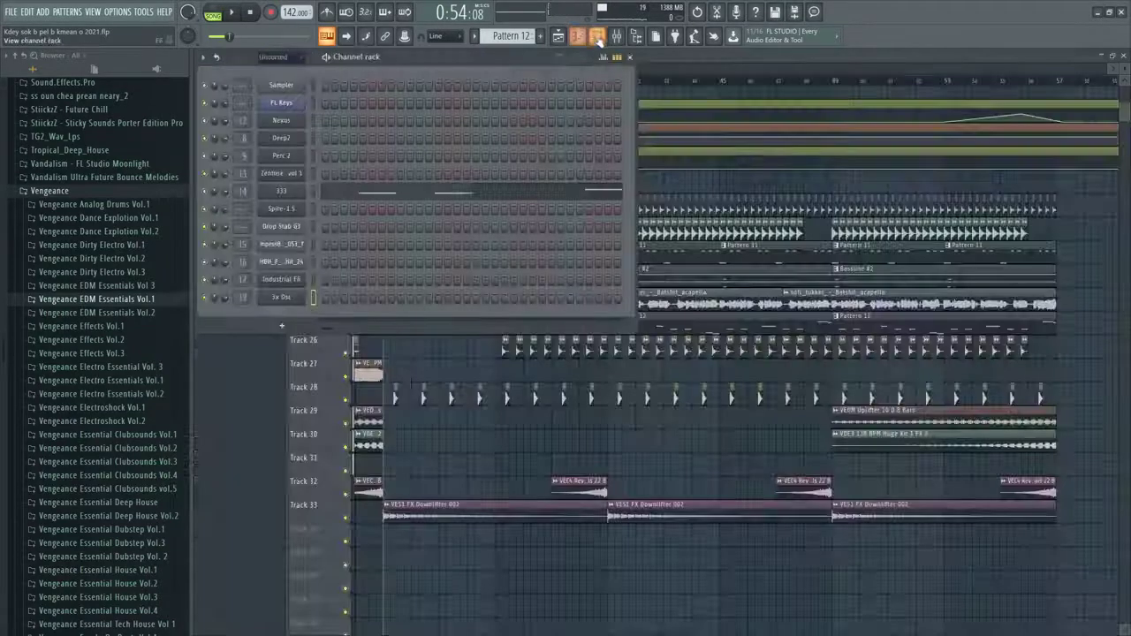
left_click(598, 37)
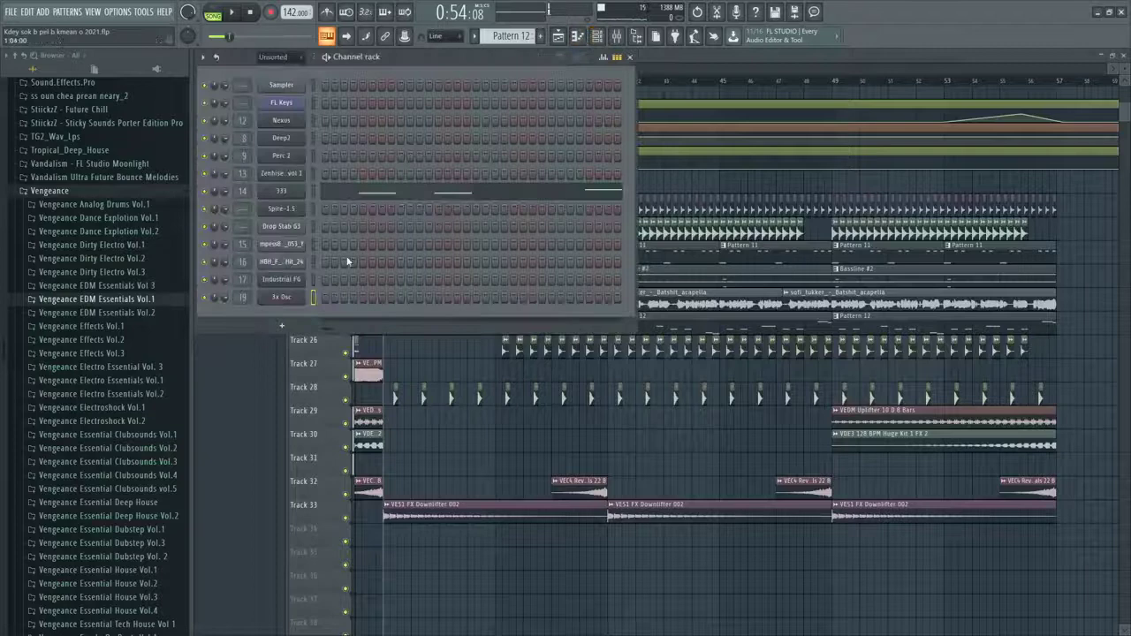
left_click(542, 37)
right_click(295, 210)
left_click(328, 210)
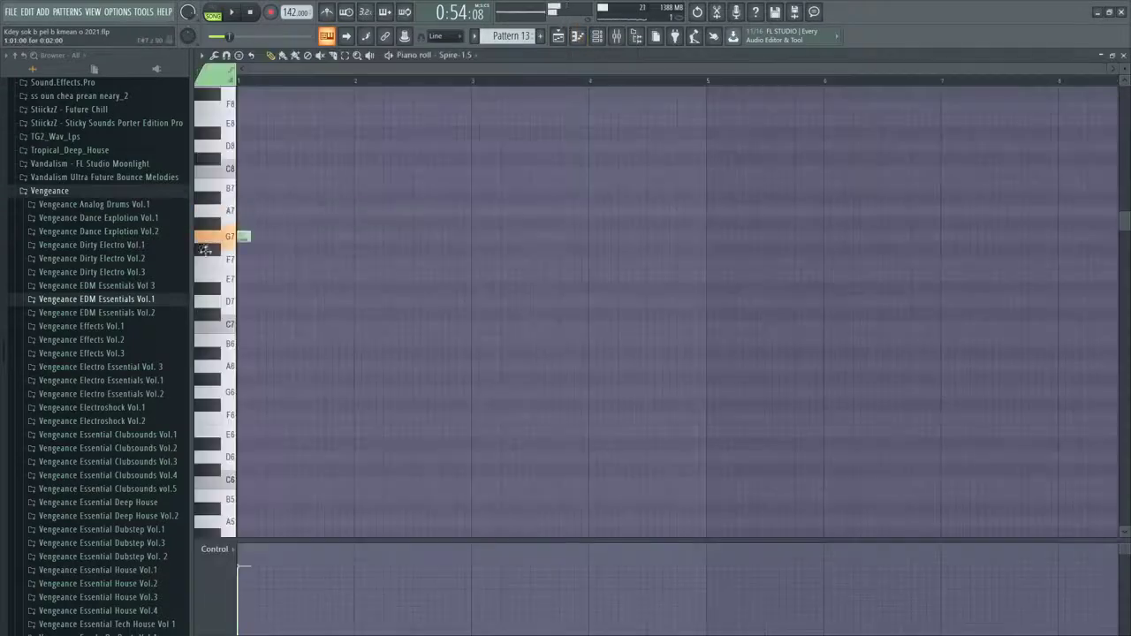
scroll(250, 404, "down", 6)
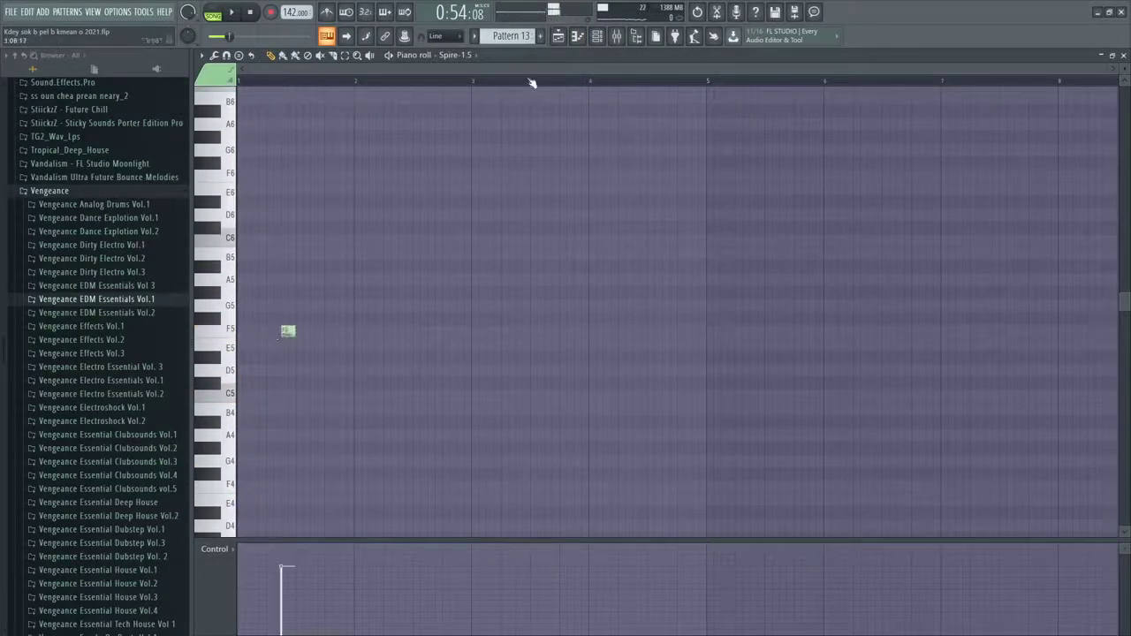
Place the Pattern 13 clip at bar 33 on Track 30 of the playlist
key("F5")
scroll(398, 265, "down", 1)
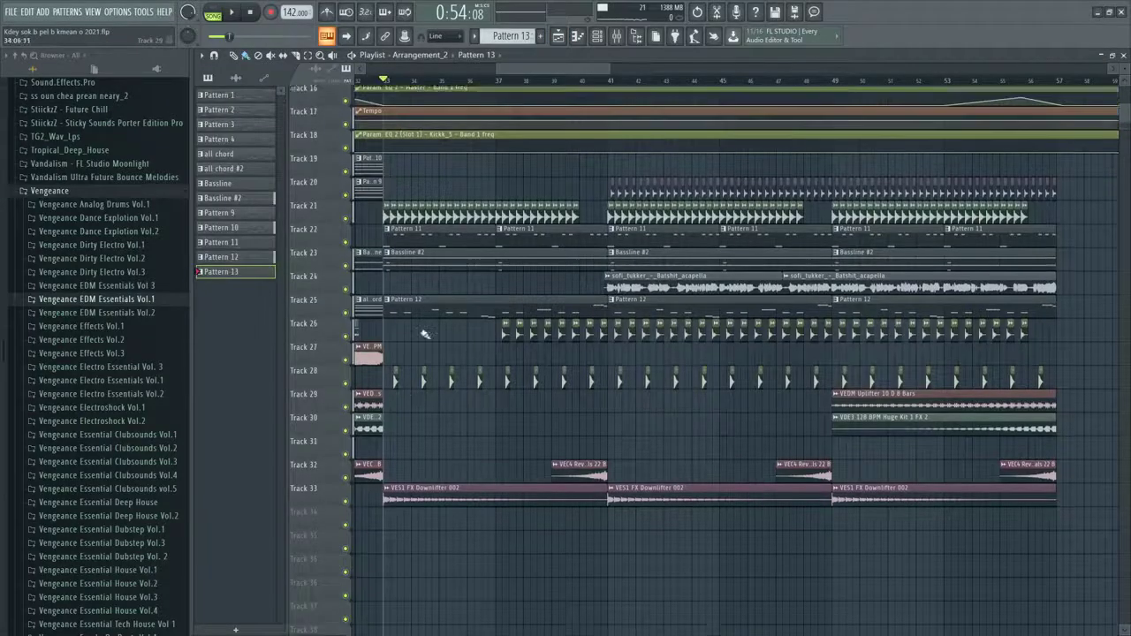
left_click(406, 389)
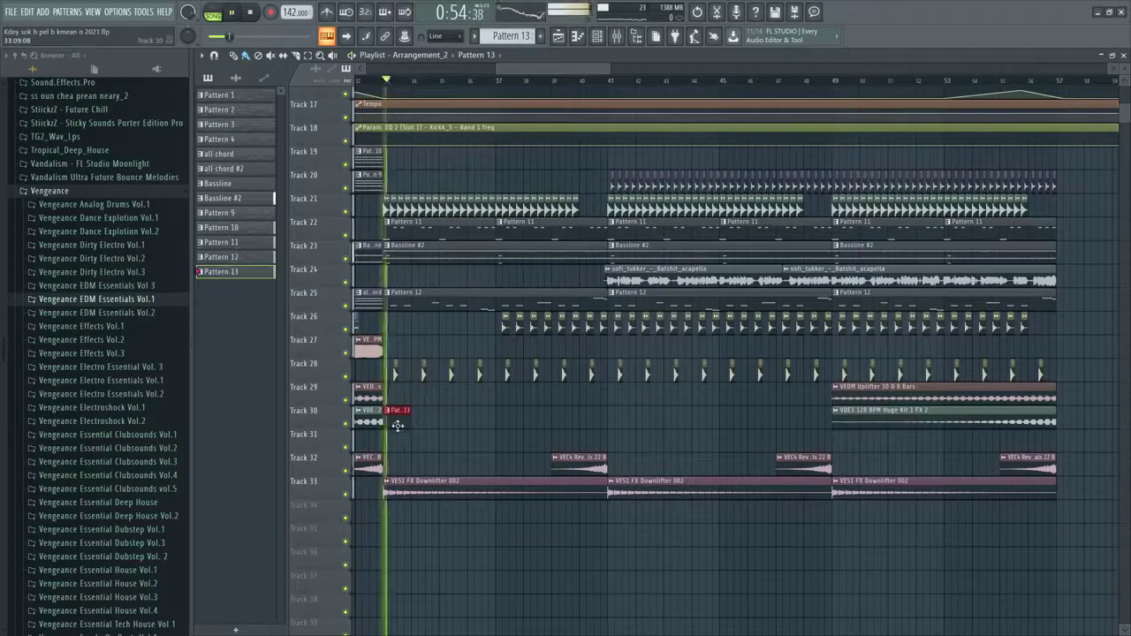
Reopen Pattern 13's Spire-1.5 piano roll and add G#5 and G5 notes after the F5 note in bar 1
double_click(397, 424)
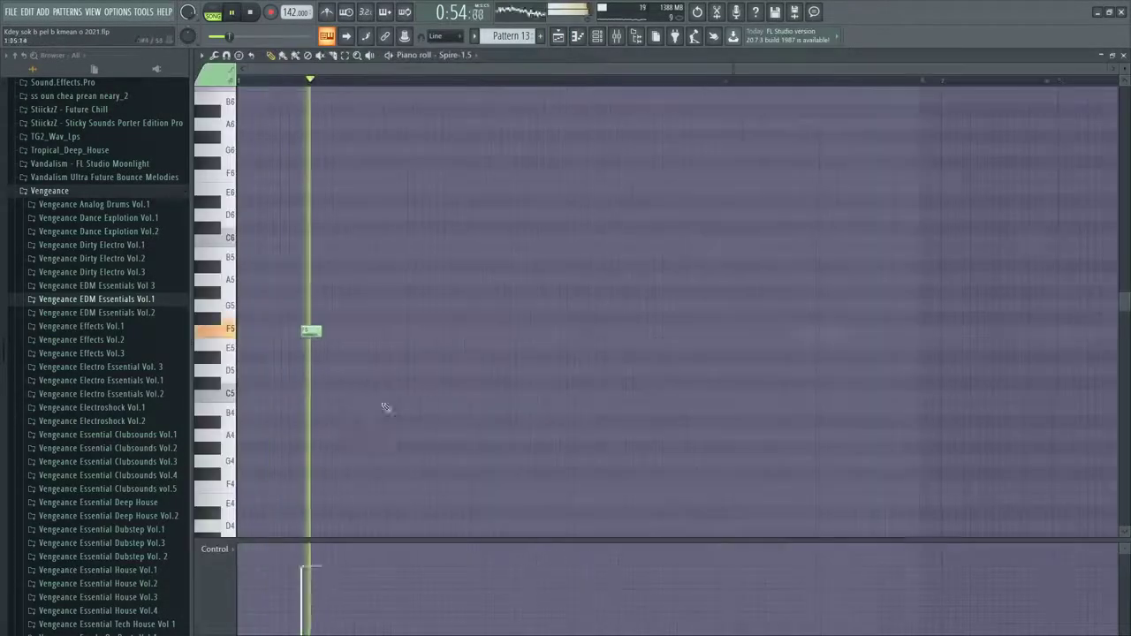
left_click(413, 330)
key("space")
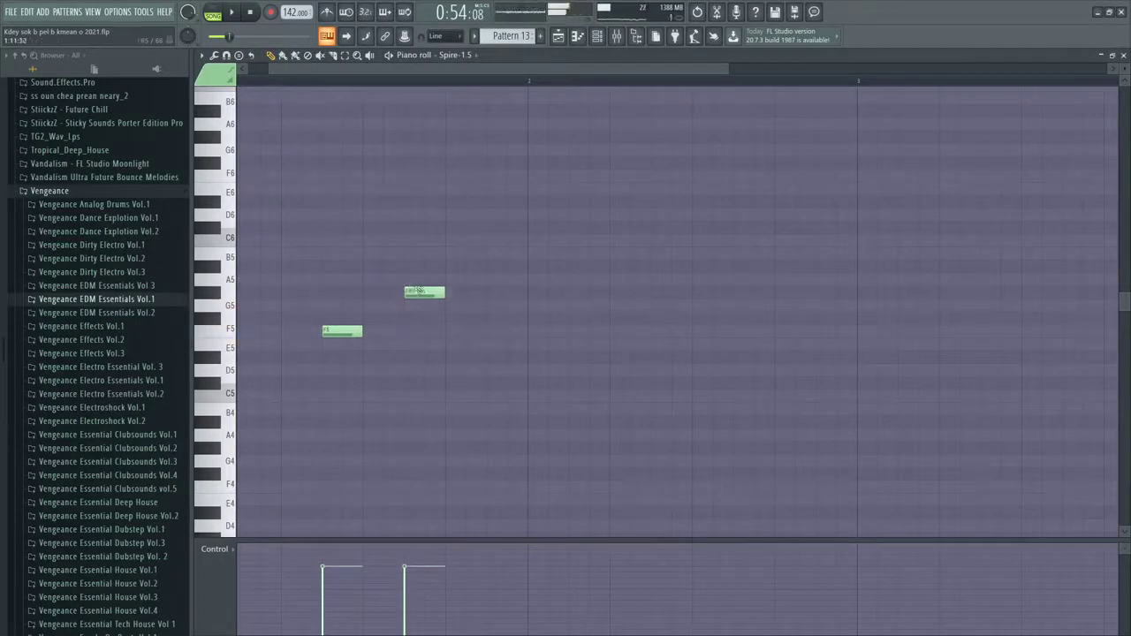
left_click(499, 306)
scroll(402, 305, "down", 2, "ctrl")
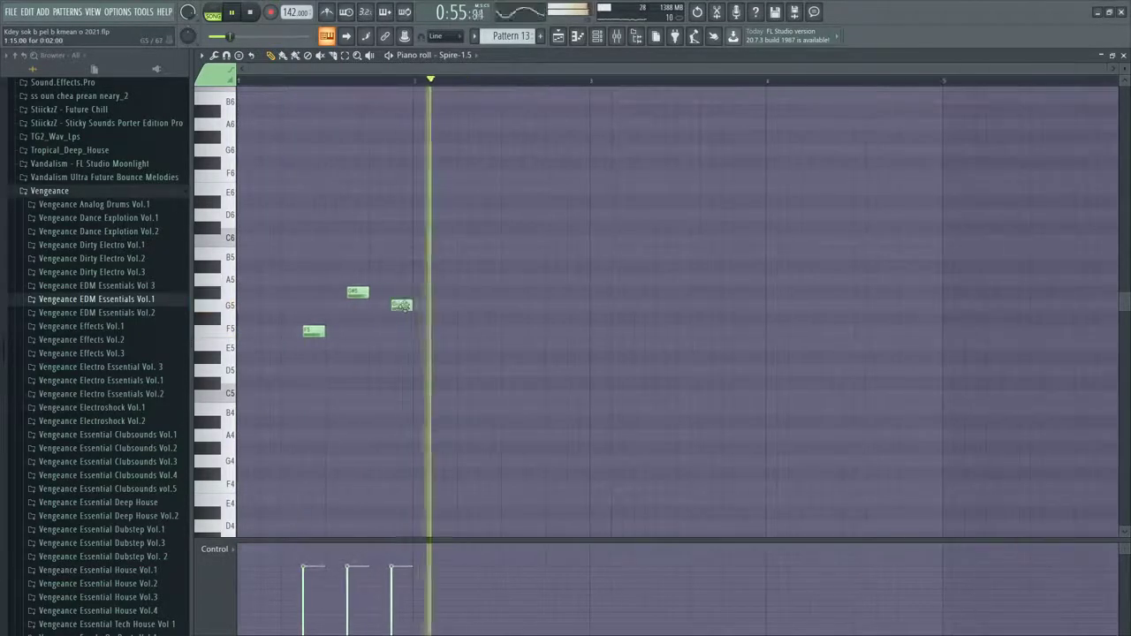
left_click(399, 305)
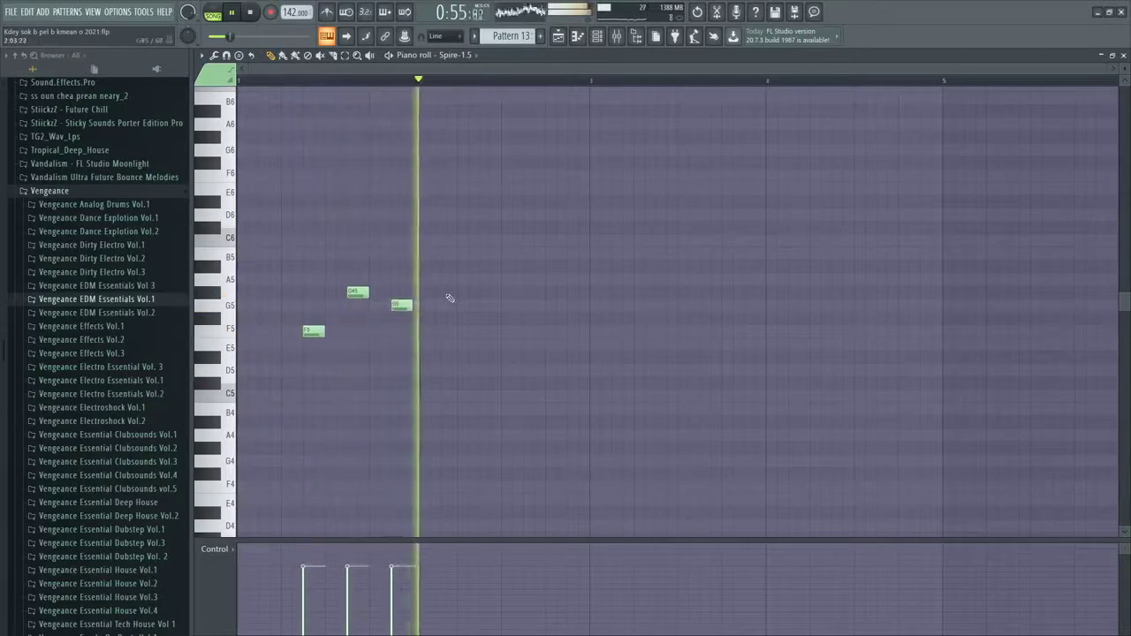
Add G#5, G5, G#5 and G5 notes in bar 2 of the Spire-1.5 melody
left_click(478, 292)
left_click(530, 291)
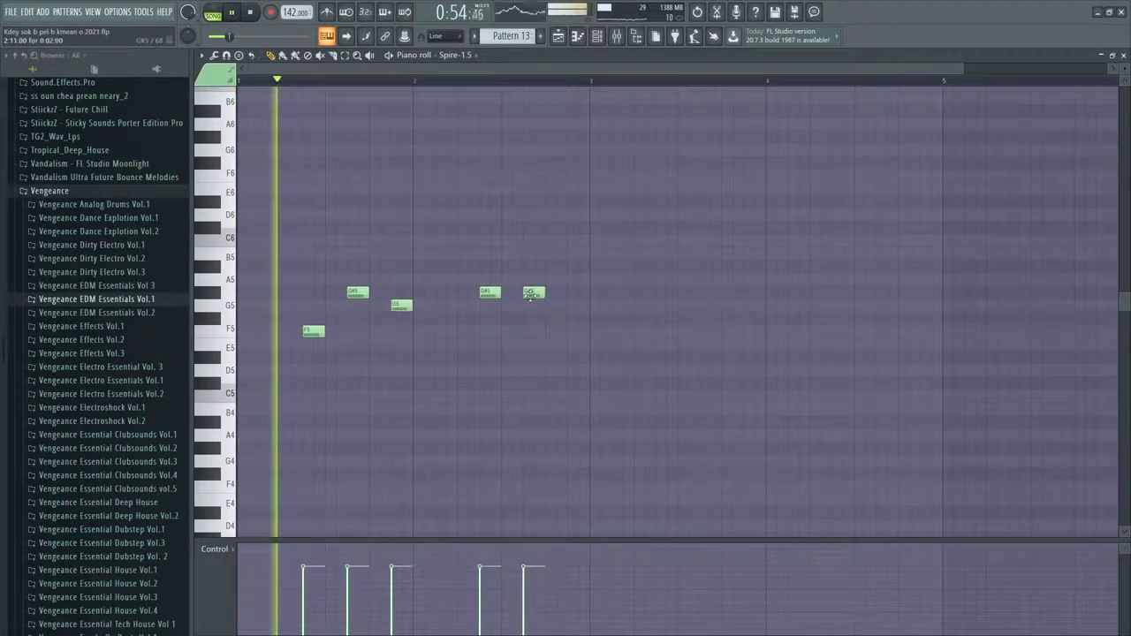
right_click(531, 295)
left_click(528, 305)
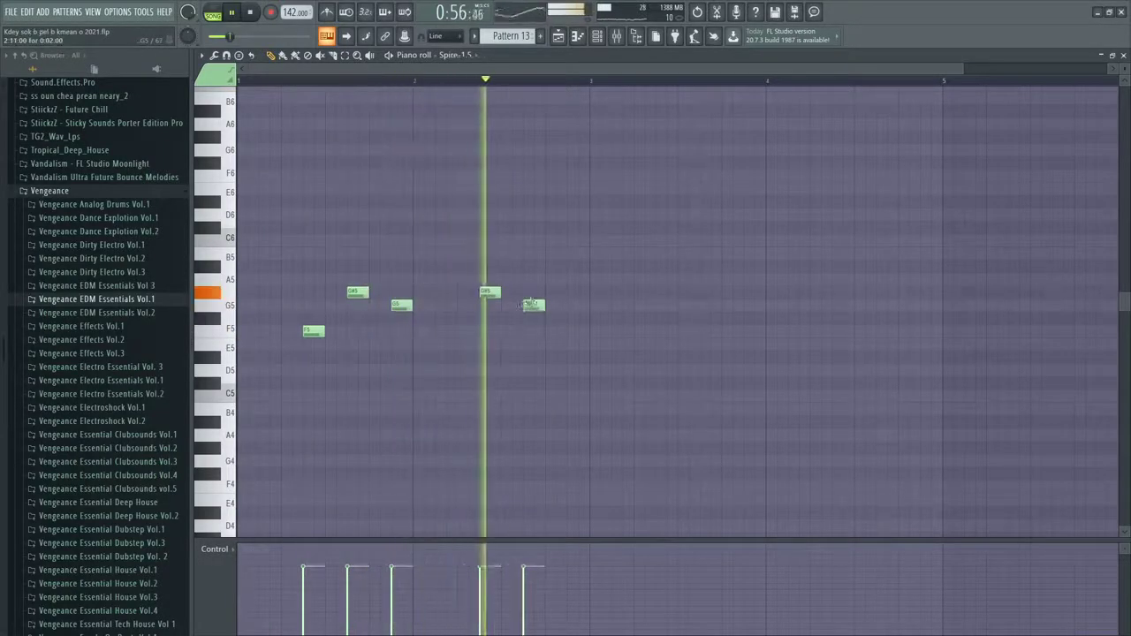
left_click(552, 293)
left_click(572, 306)
scroll(481, 251, "down", 1)
key("space")
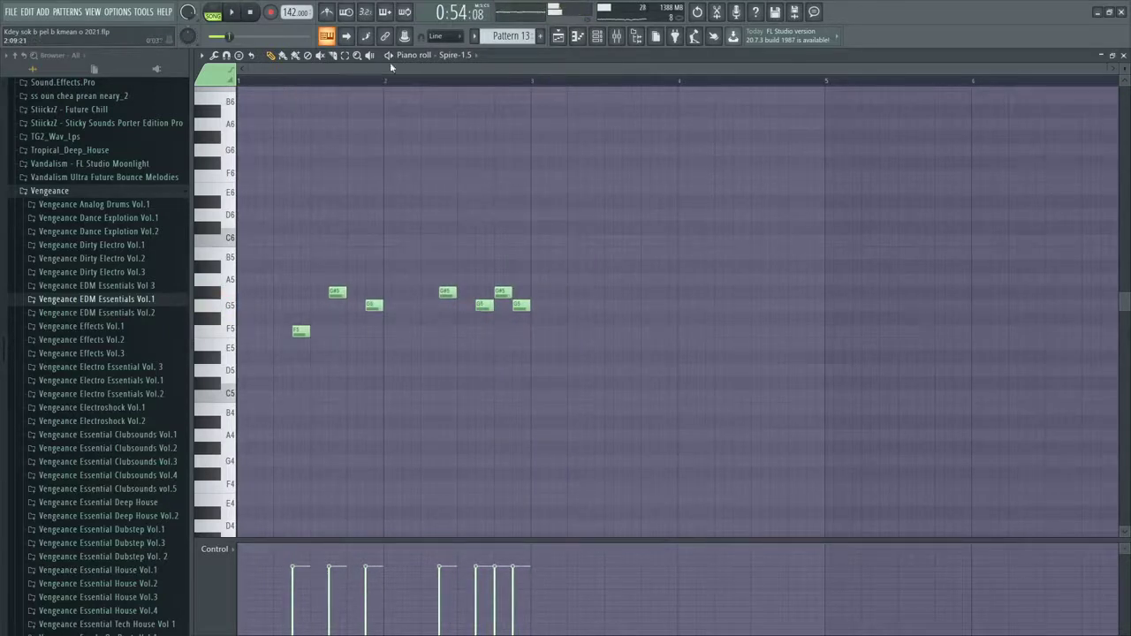
Play Pattern 13 on its own and duplicate the two-bar melody into bars 3 and 4
key("space")
key("ctrl+a")
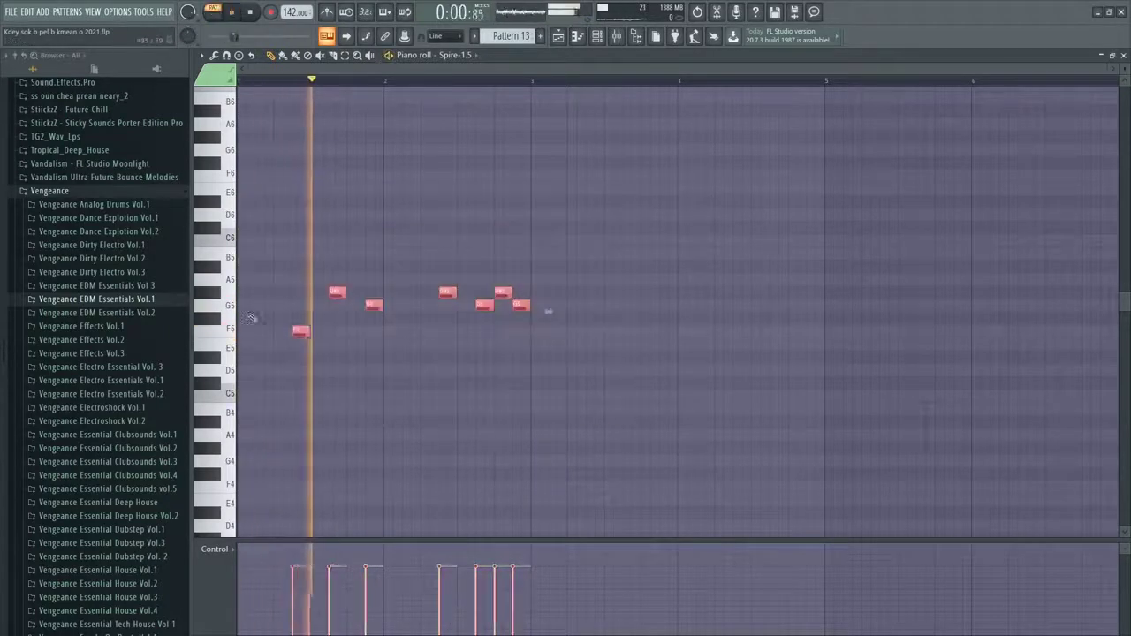
key("ctrl+b")
left_click(565, 371, "ctrl")
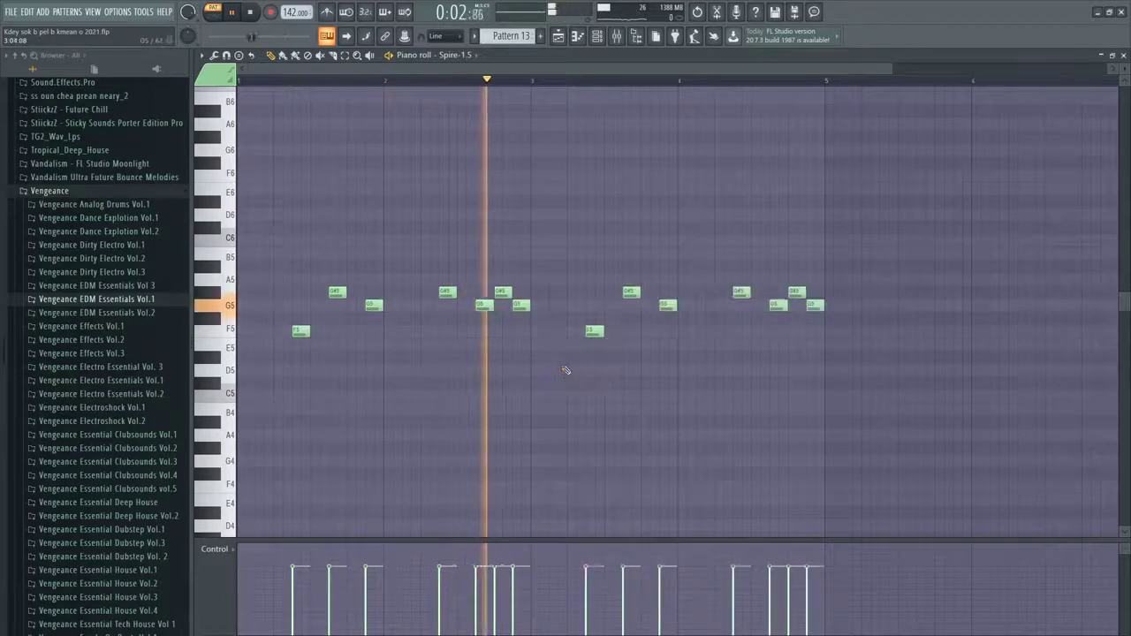
Change the bar 4 ending to C6, C#6, C#6 and C6, audition it and open the Spire-1.5 plugin window
scroll(566, 371, "down", 2)
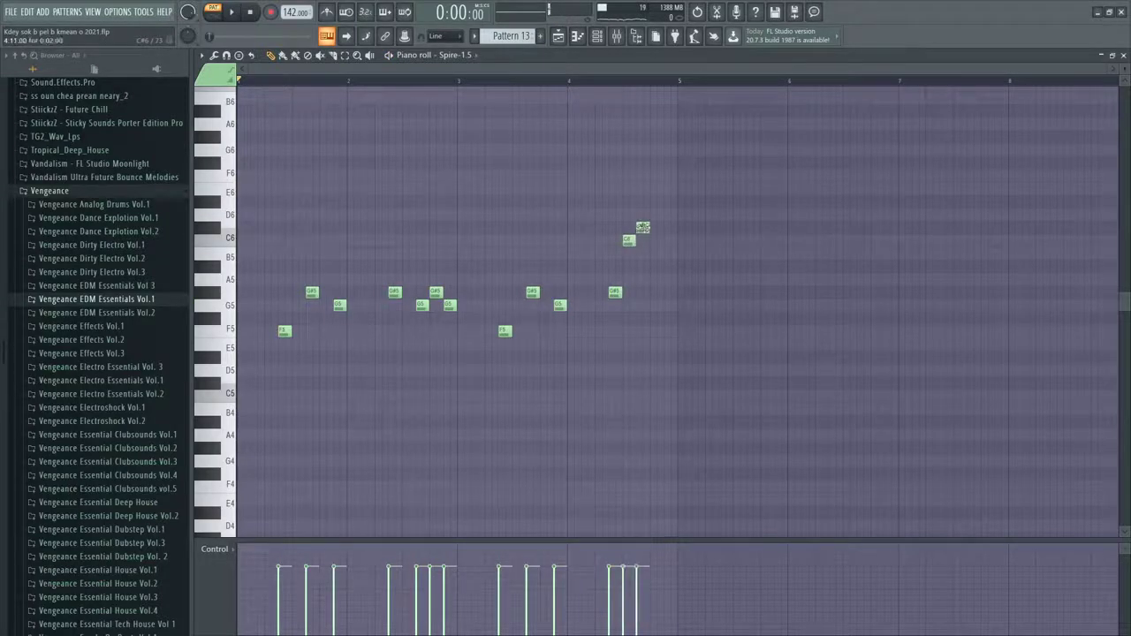
key("space")
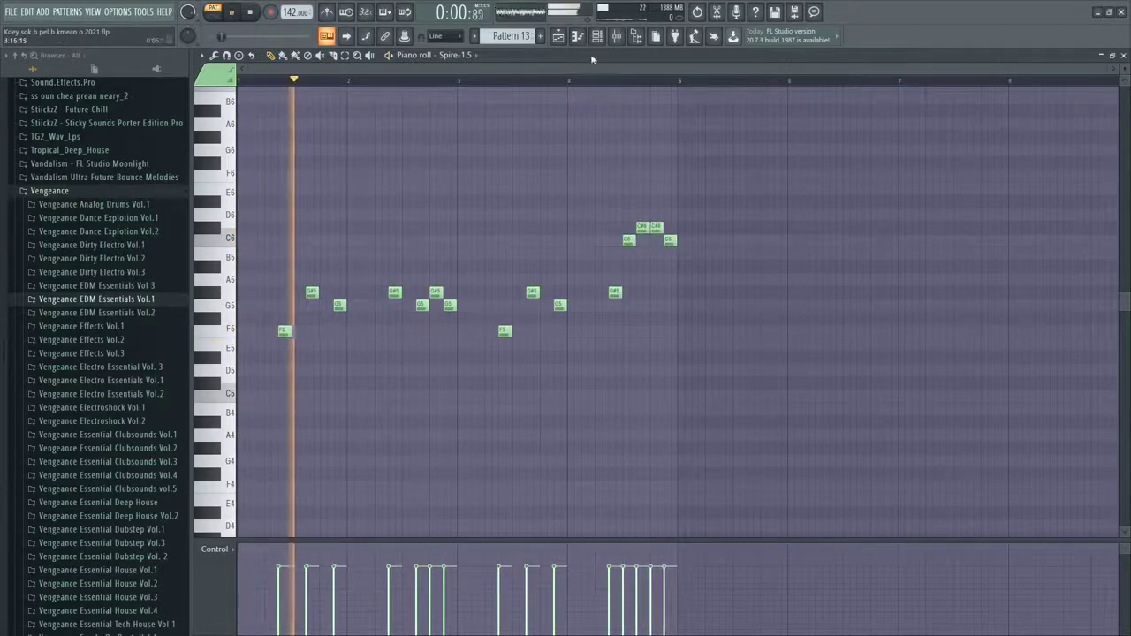
key("F6")
left_click(292, 209)
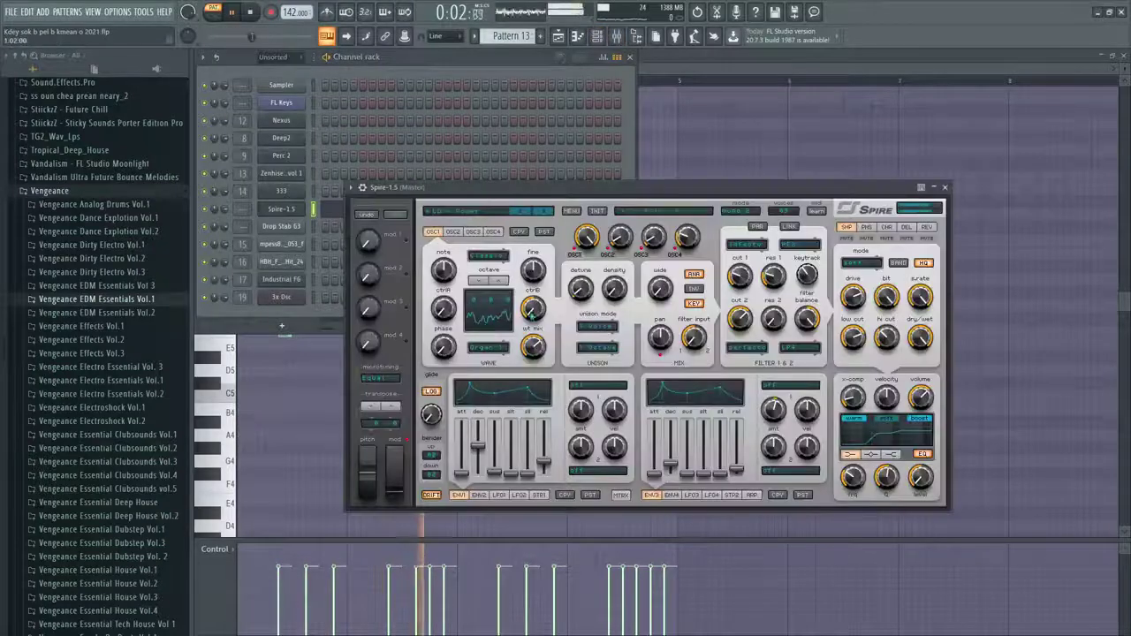
Audition Spire-1.5 presets and load the LD - Vower lead from the Ancore Sounds - Deep Essential bank
left_click(546, 216)
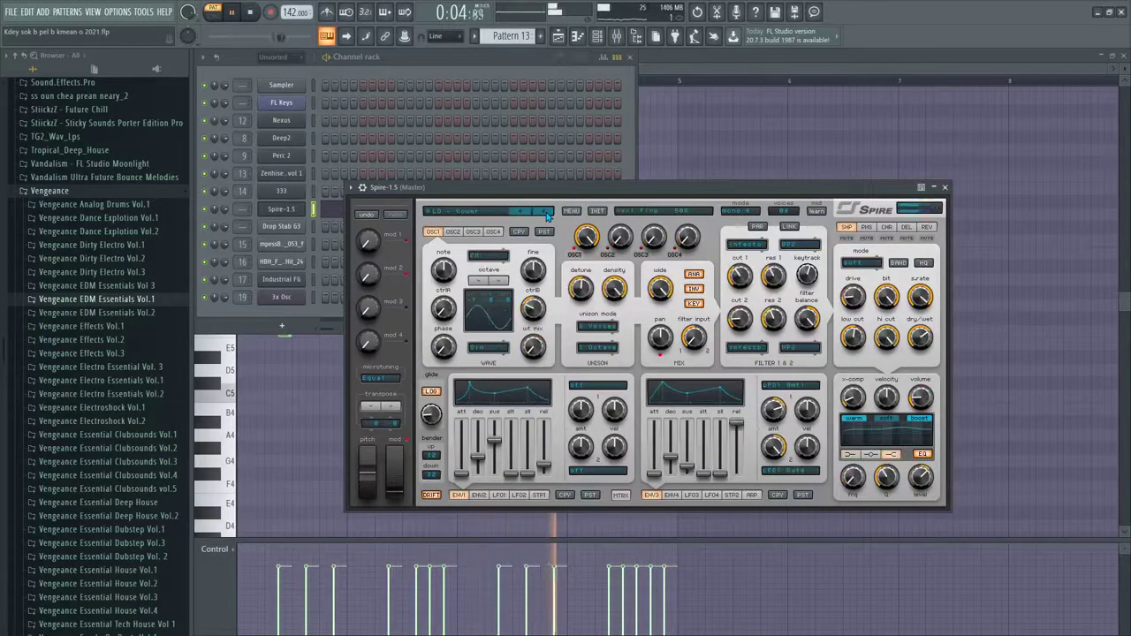
left_click(547, 215)
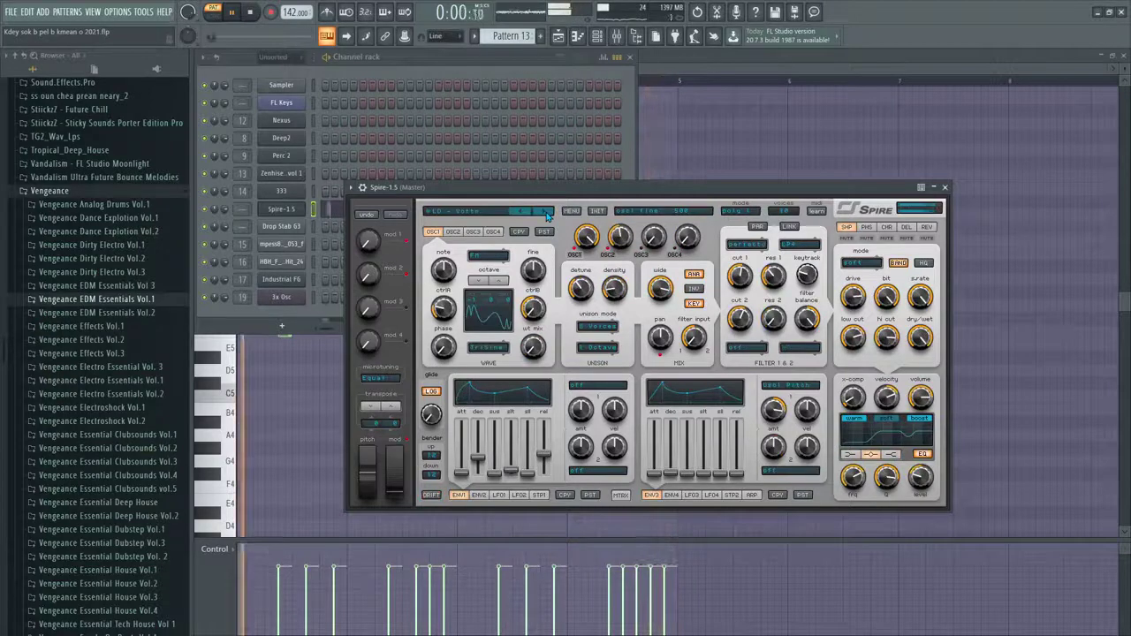
left_click(547, 215)
left_click(481, 212)
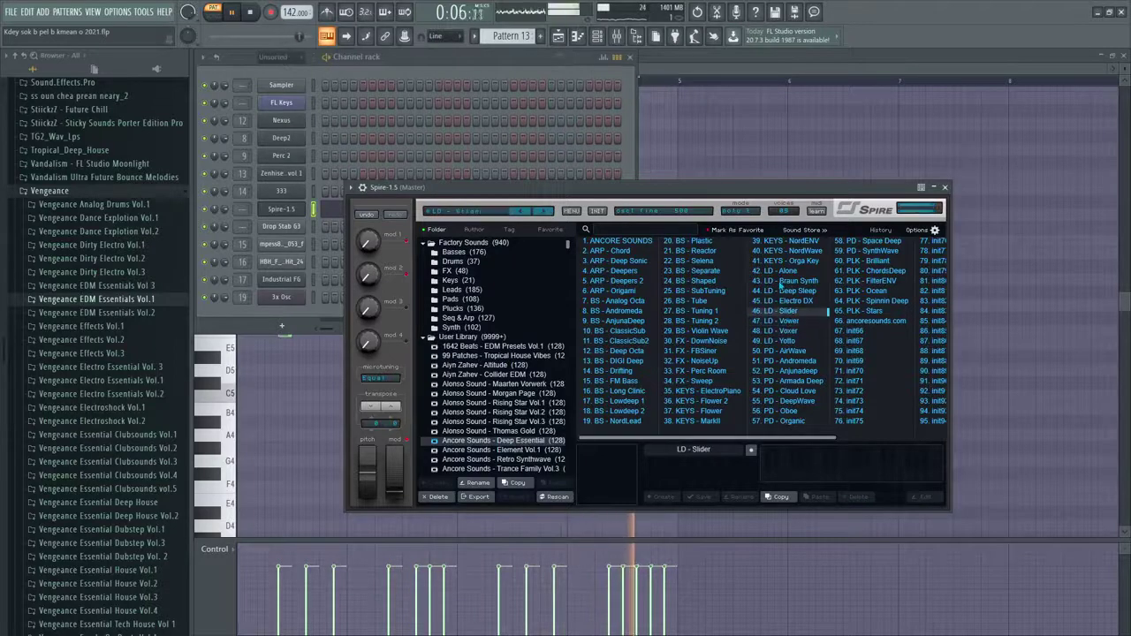
left_click(780, 282)
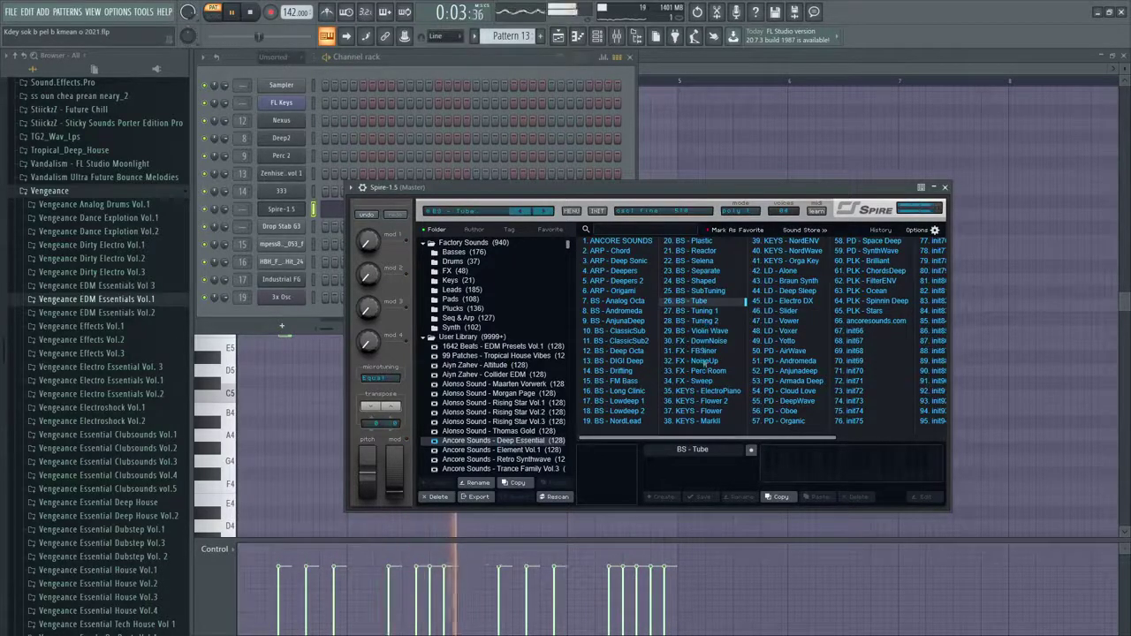
left_click(782, 321)
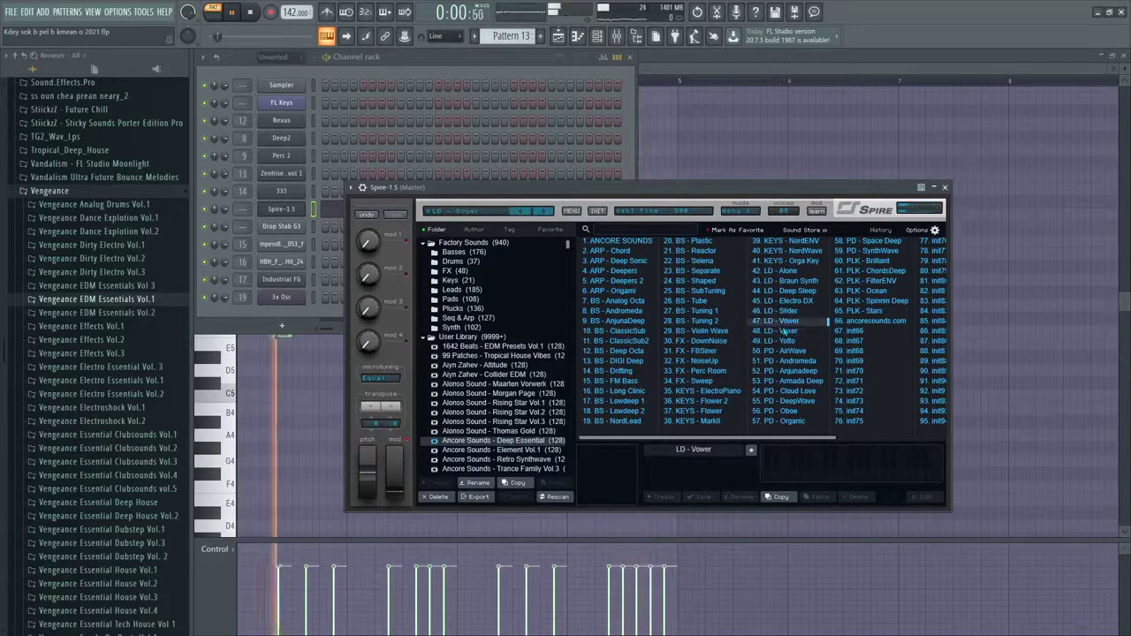
Listen to the lead in the full arrangement from about bar 33 and reopen Pattern 13's Spire-1.5 piano roll
left_click(560, 40)
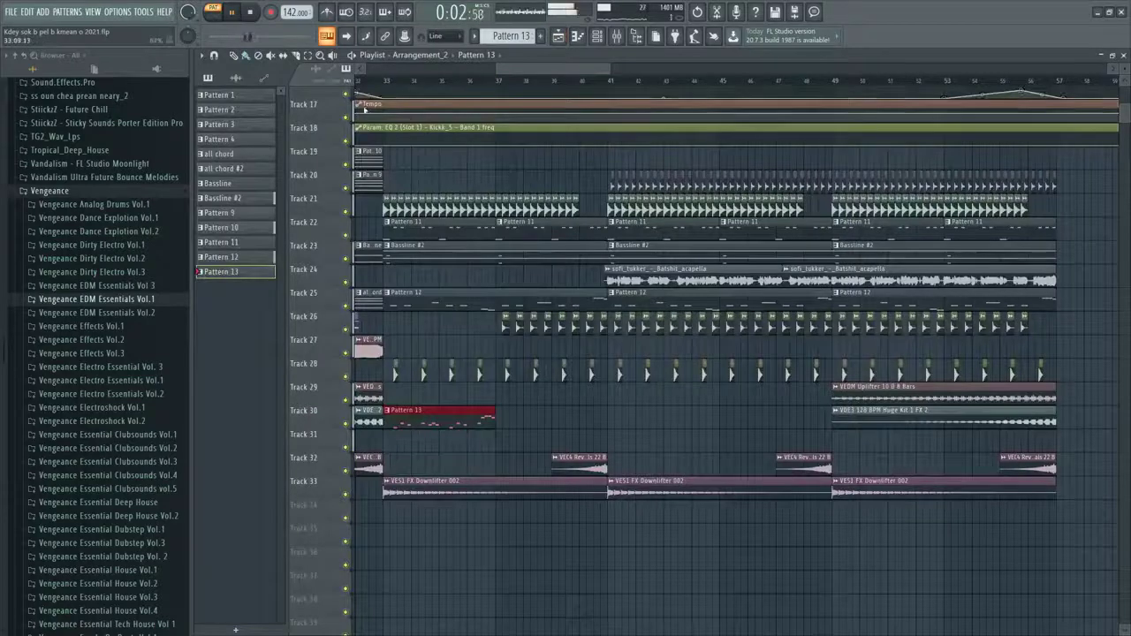
left_click(373, 82)
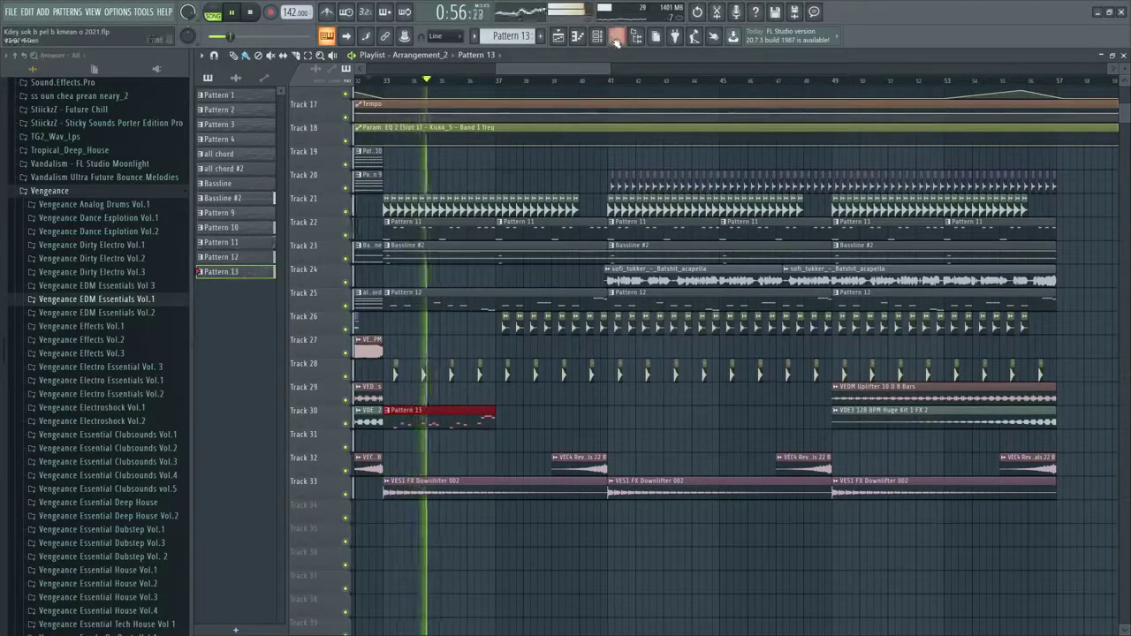
double_click(461, 424)
scroll(410, 404, "left", 1)
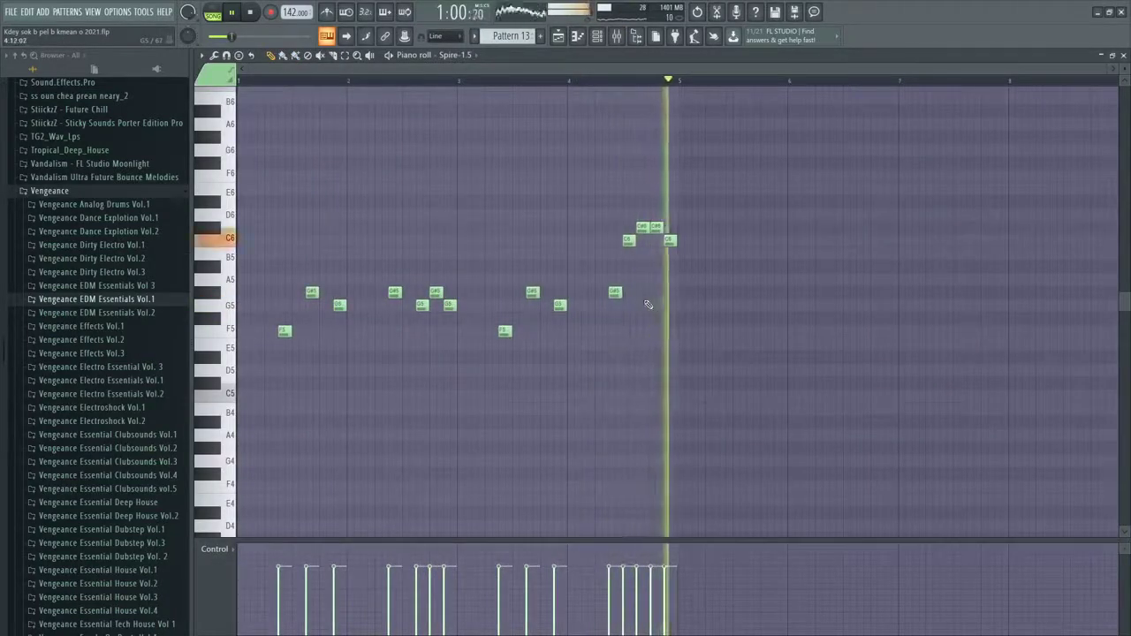
Delete the C6 and C#6 notes at the end of bar 4 while auditioning, keeping only the bar's G#5
right_click(642, 227)
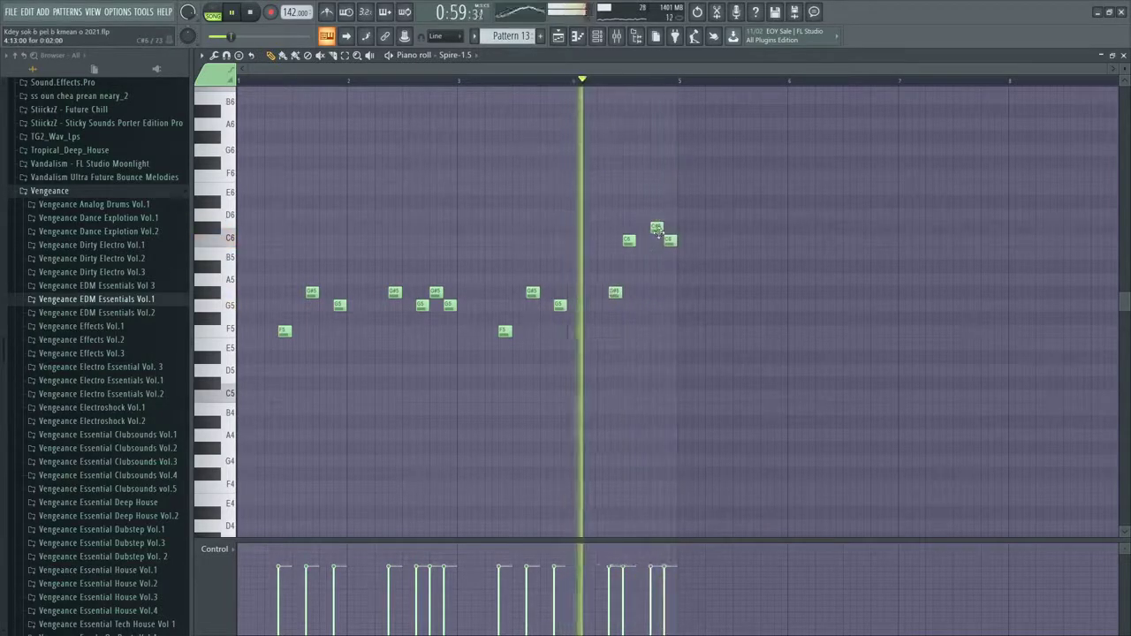
right_click(657, 227)
right_click(669, 240)
left_click_drag(630, 242, 648, 239)
key("space")
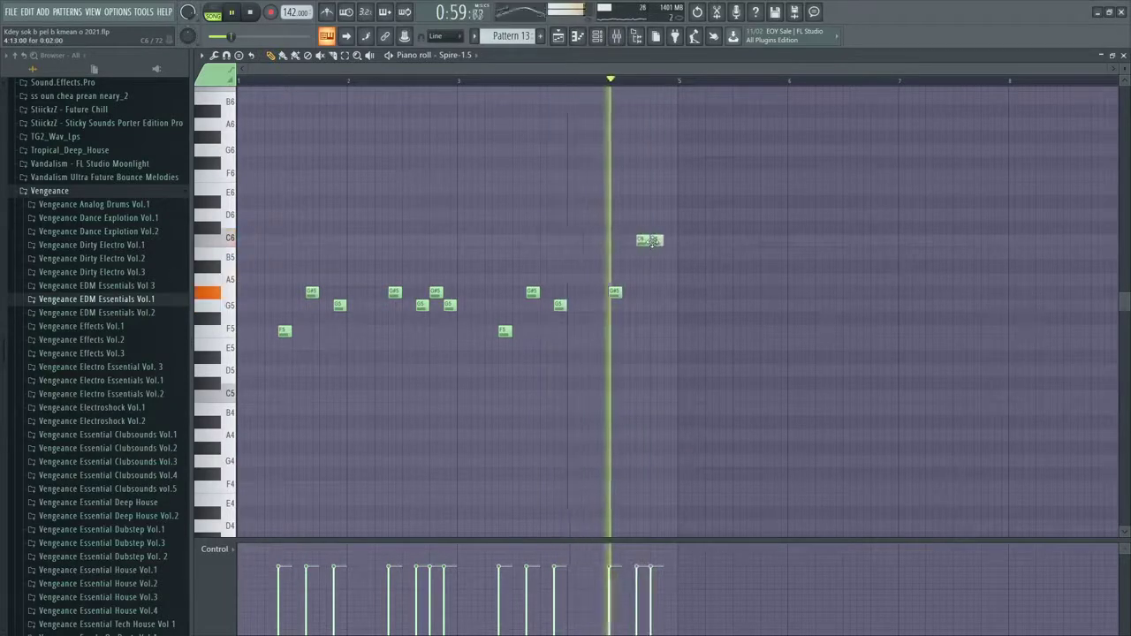
right_click(641, 242)
key("space")
key("space")
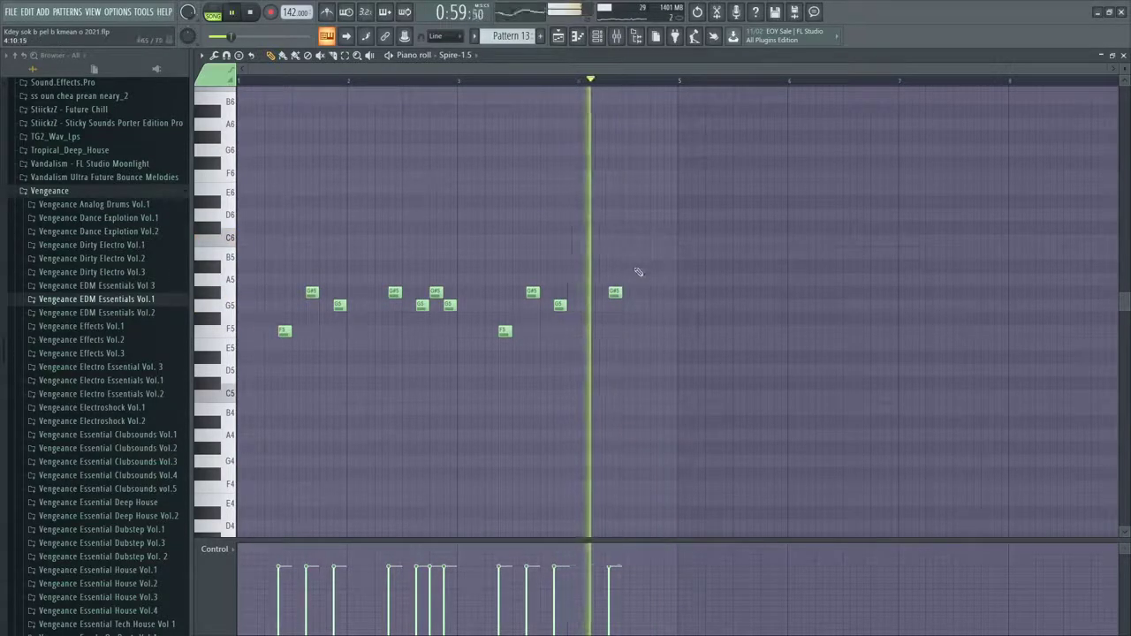
key("space")
Add a new bar 4 ending of C#6, C#6 and C6, leaving a gap after the G#5 note
left_click(636, 280)
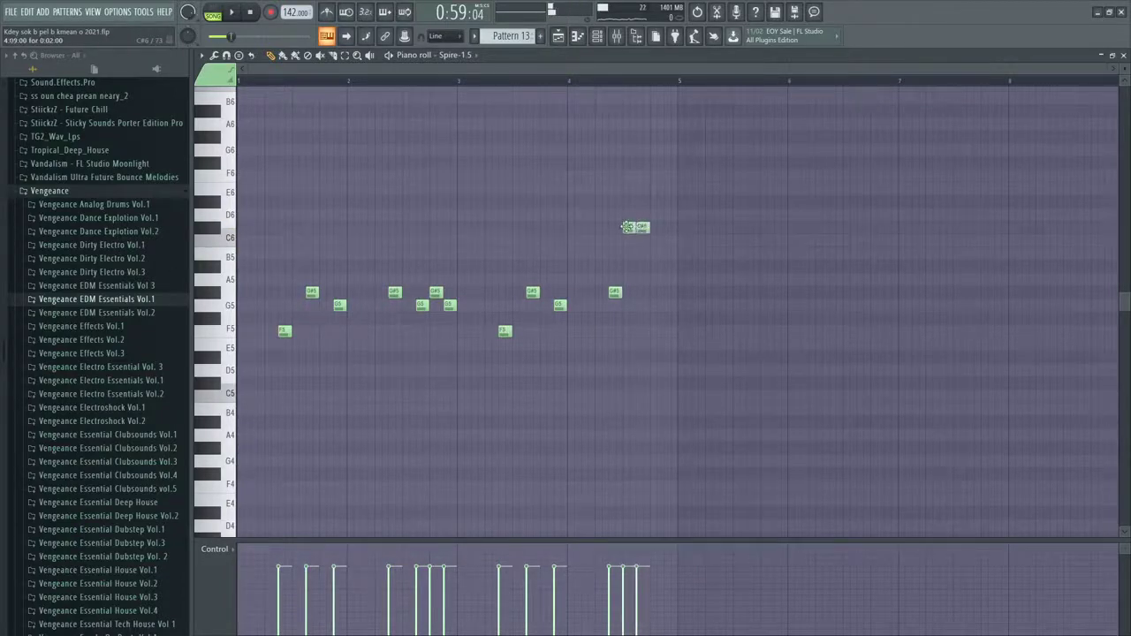
left_click_drag(658, 229, 652, 229)
key("space")
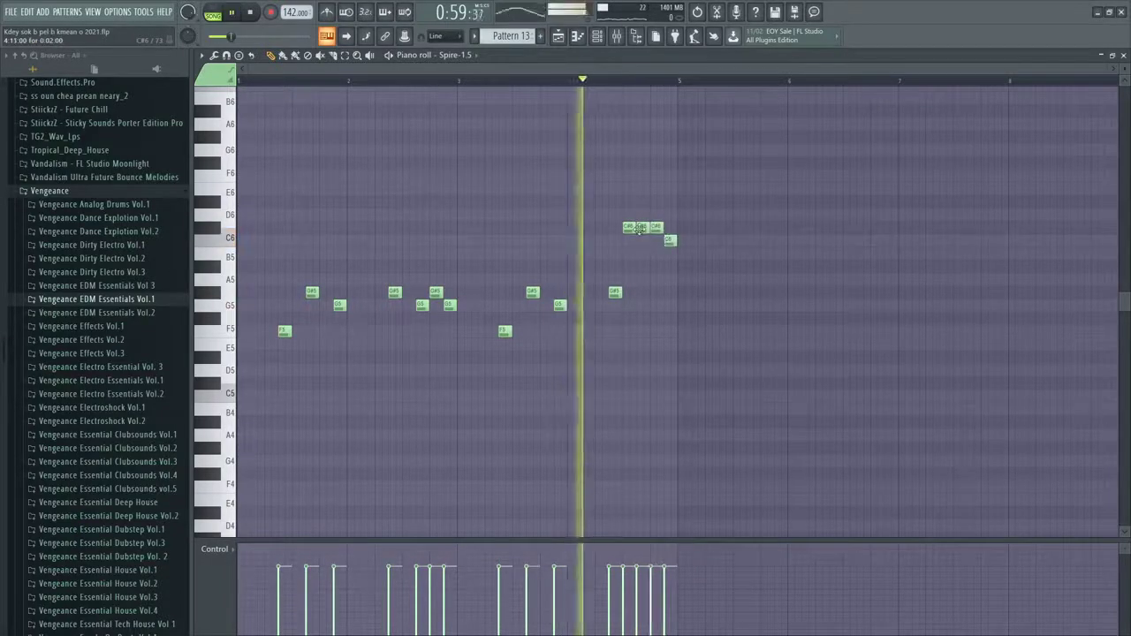
right_click(631, 230)
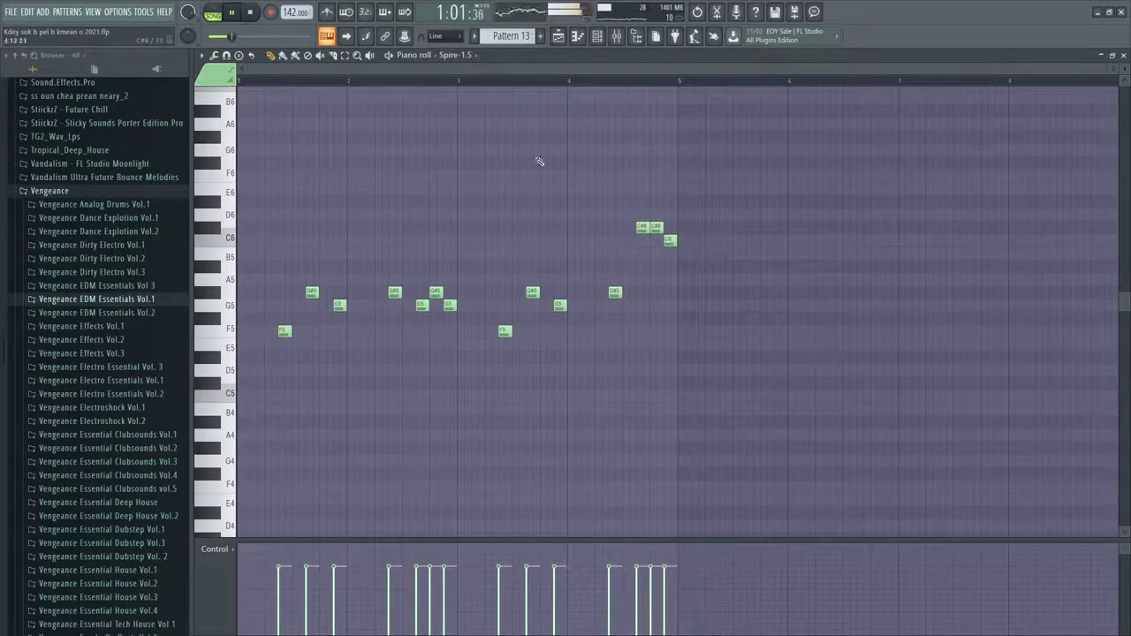
Lower the high-shelf band 7 of mixer track 333's Fruity Parametric EQ 2 to about -13.6 dB near 19 kHz
left_click(636, 40)
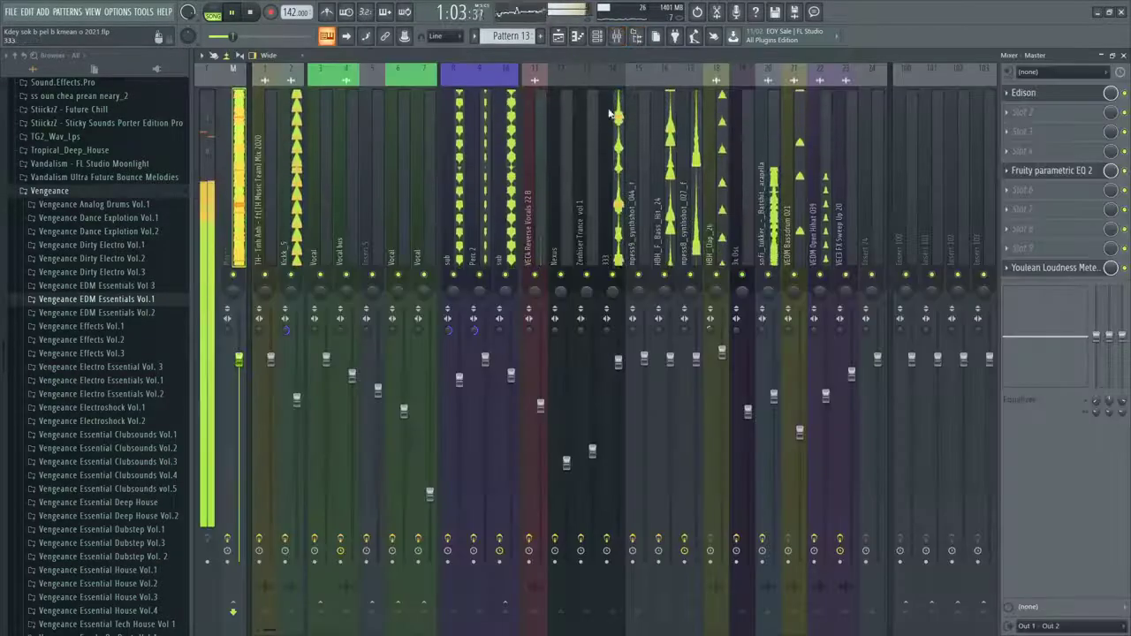
left_click(1053, 95)
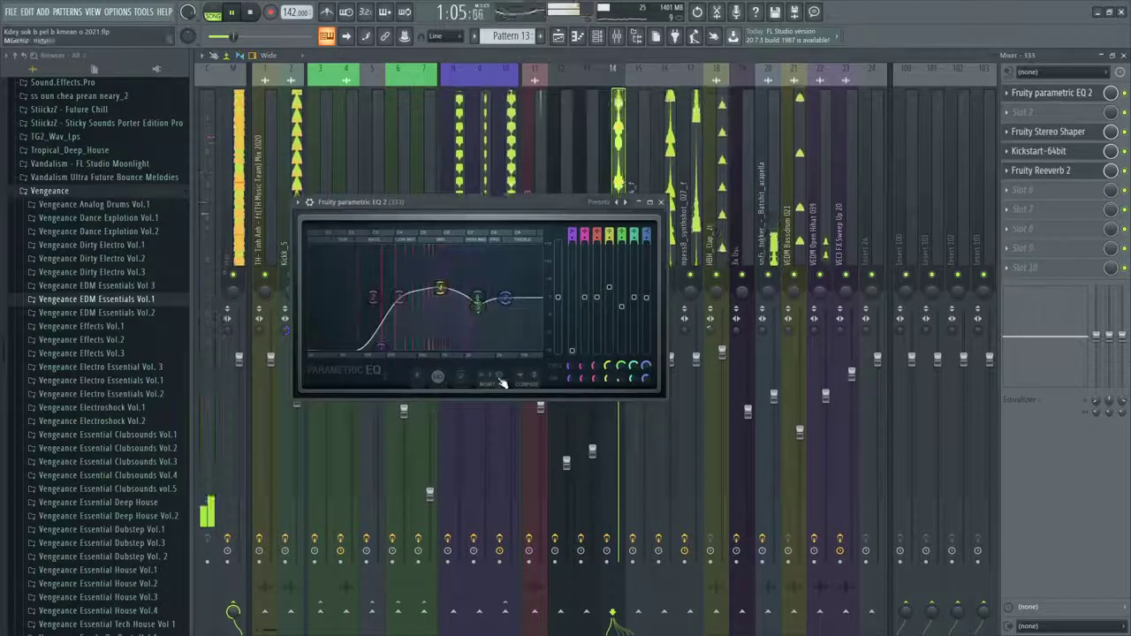
left_click_drag(504, 298, 537, 336)
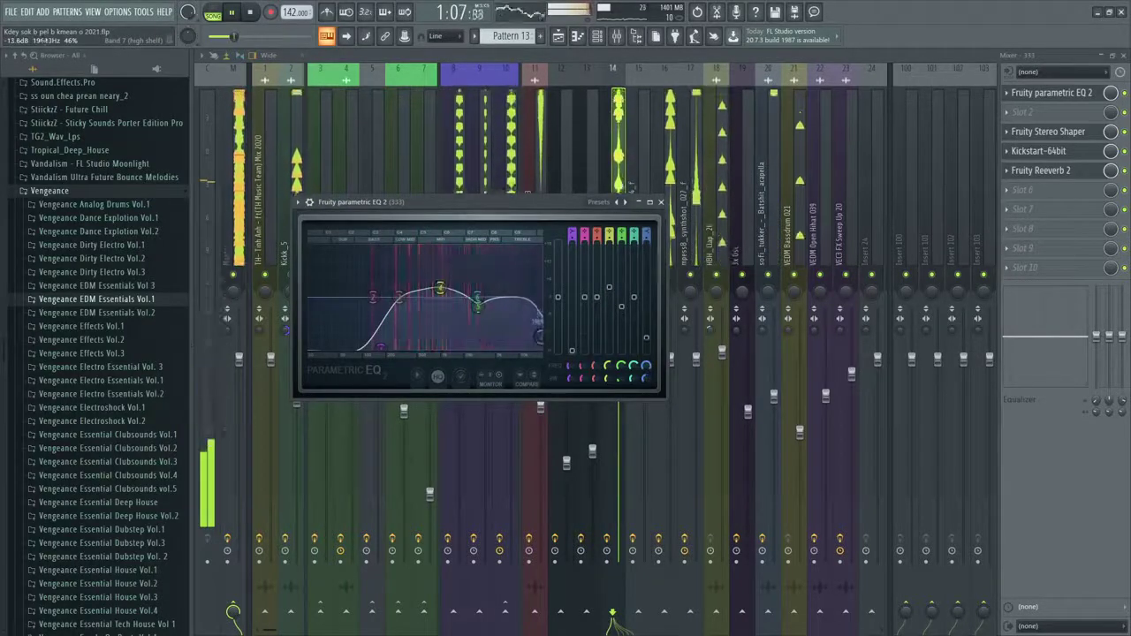
Play the drop in the playlist and inspect the HBH_F_Bass_Hit_24 mixer track's effects
left_click(557, 36)
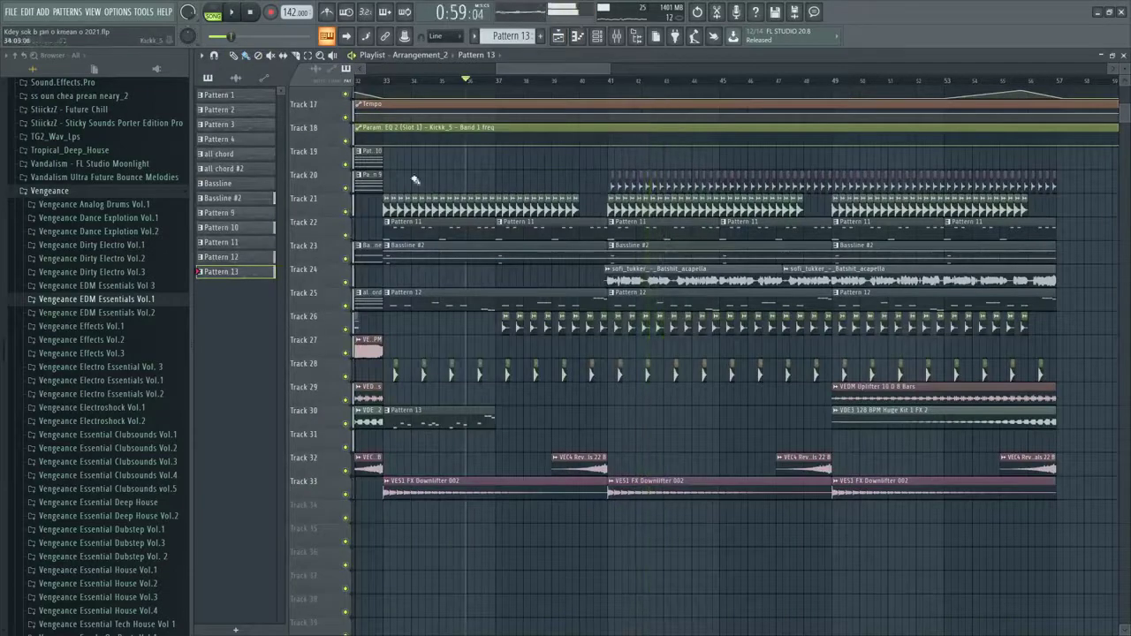
scroll(423, 205, "up", 2)
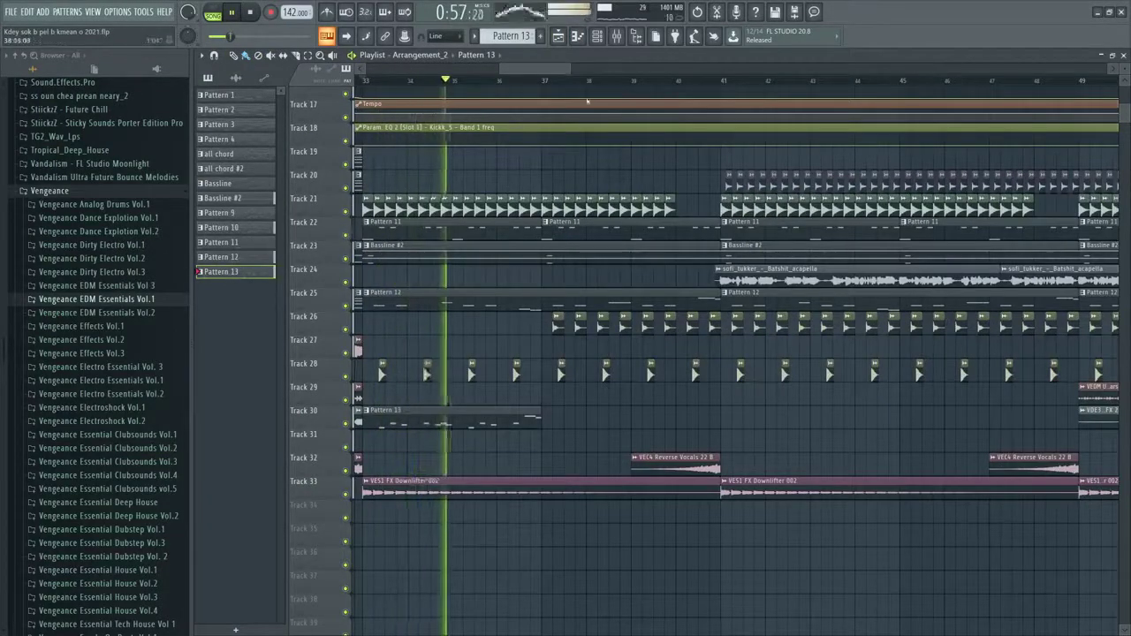
left_click(617, 37)
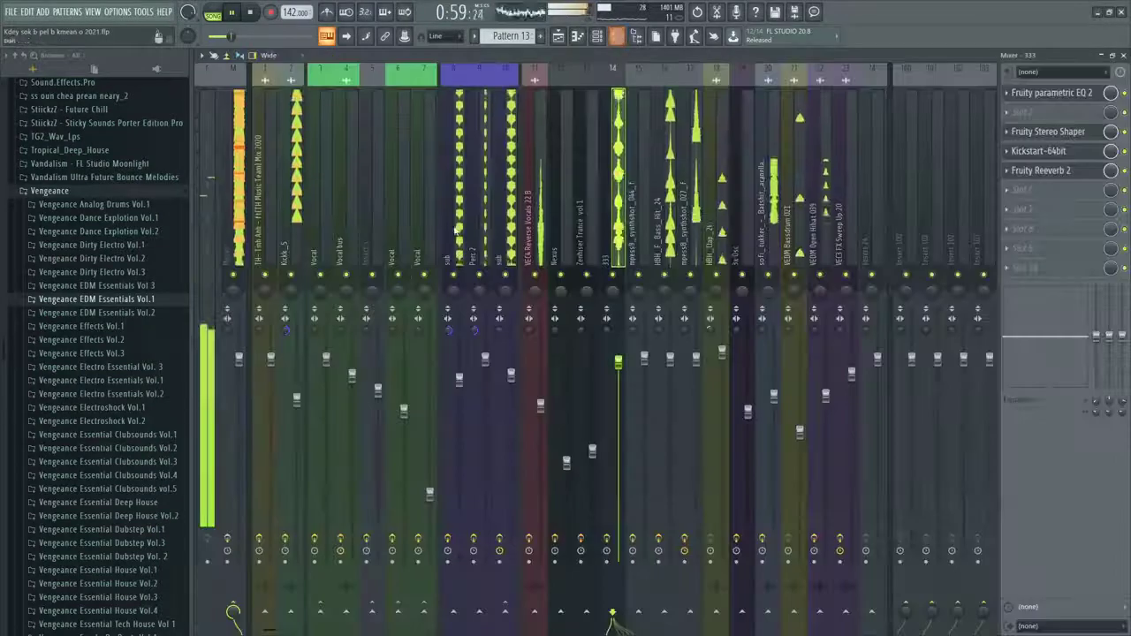
left_click(667, 167)
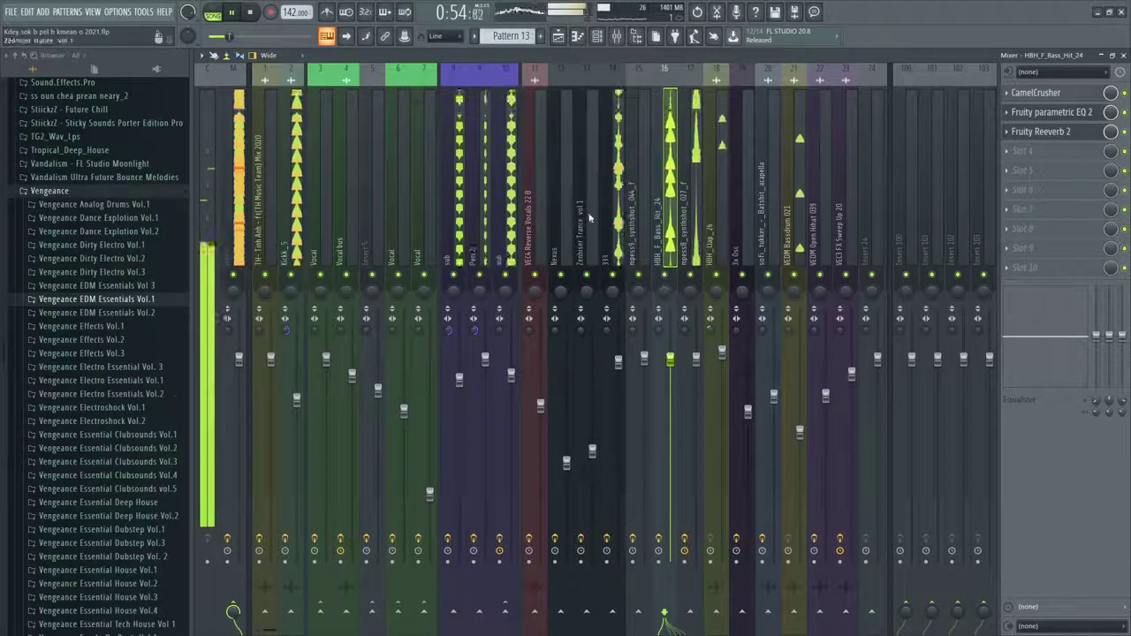
Route the Spire-1.5 channel to mixer track 24
key("F6")
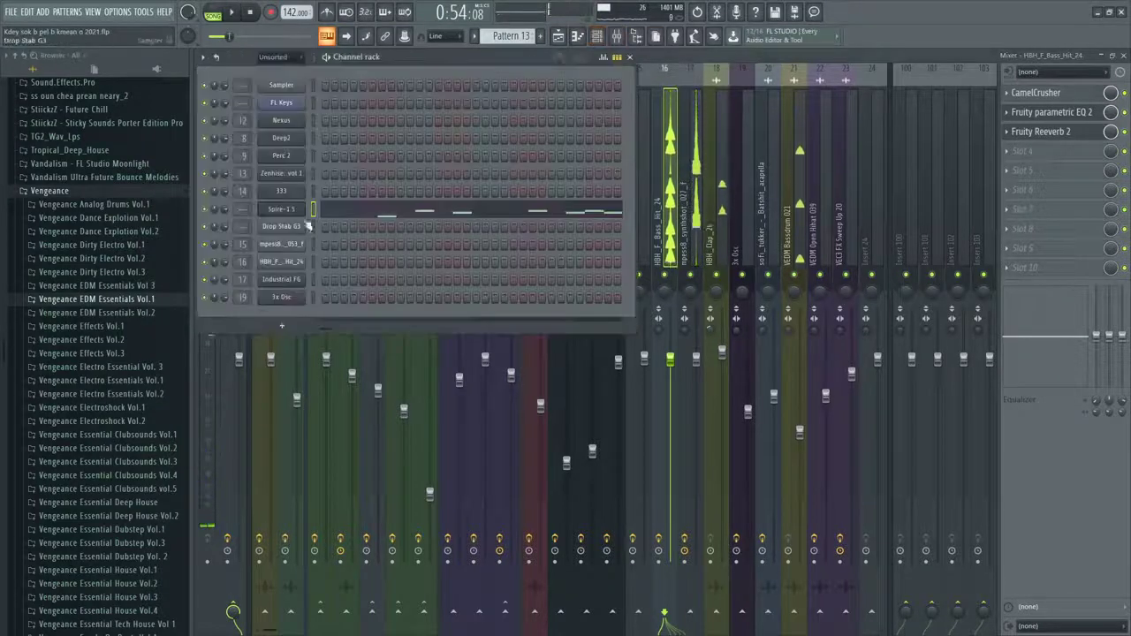
key("ctrl+l")
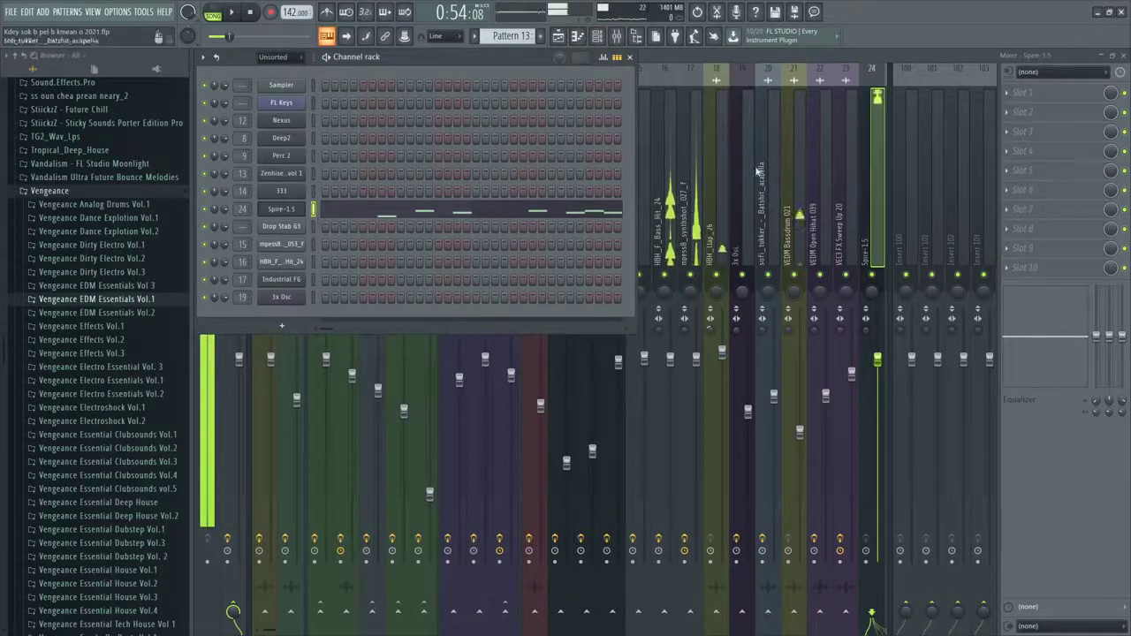
Try to load Tonal Balance Control 2 in the first effect slot of the Spire-1.5 mixer track
left_click(1007, 93)
mouse_move(1022, 108)
left_click(855, 455)
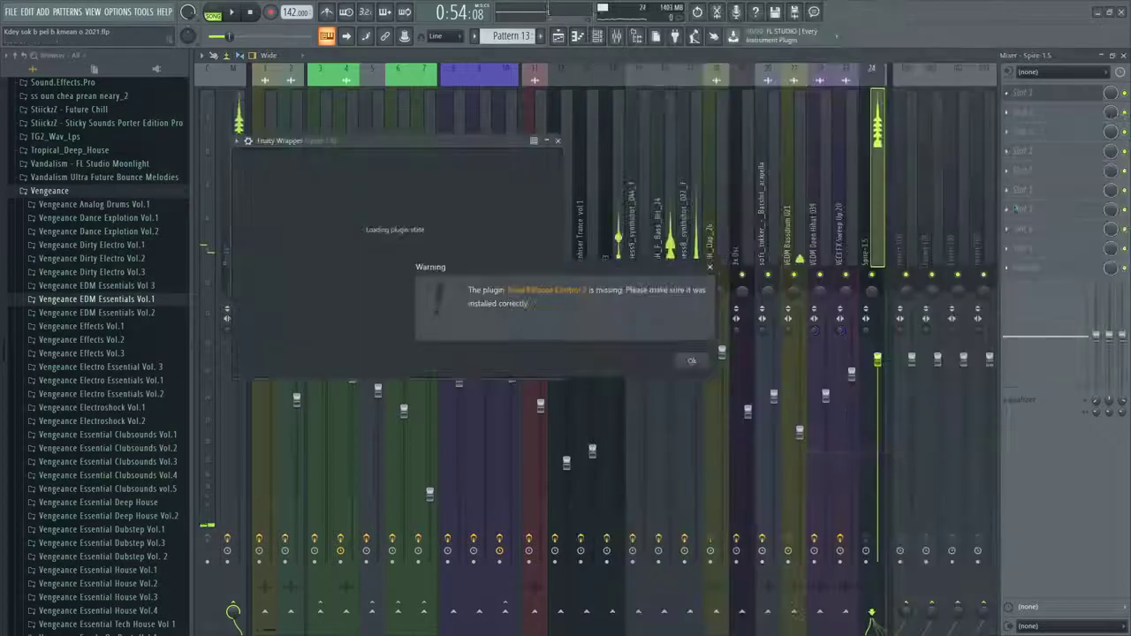
left_click(710, 267)
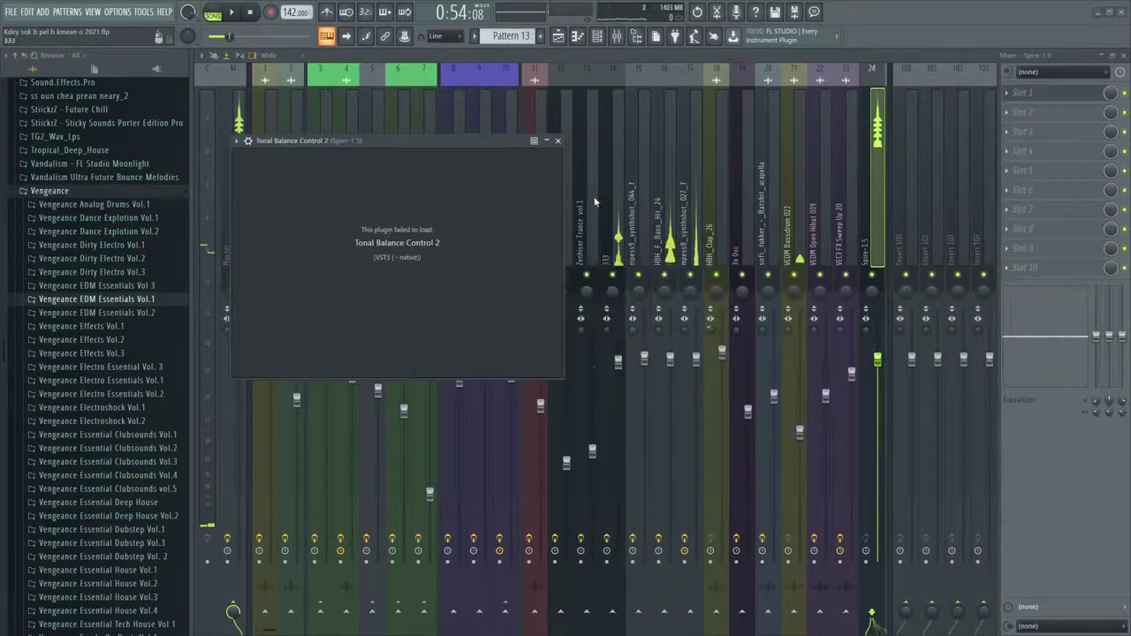
left_click(557, 142)
Replace Tonal Balance Control 2 in slot 1 of the Spire-1.5 track with Fruity Stereo Enhancer
left_click(1006, 96)
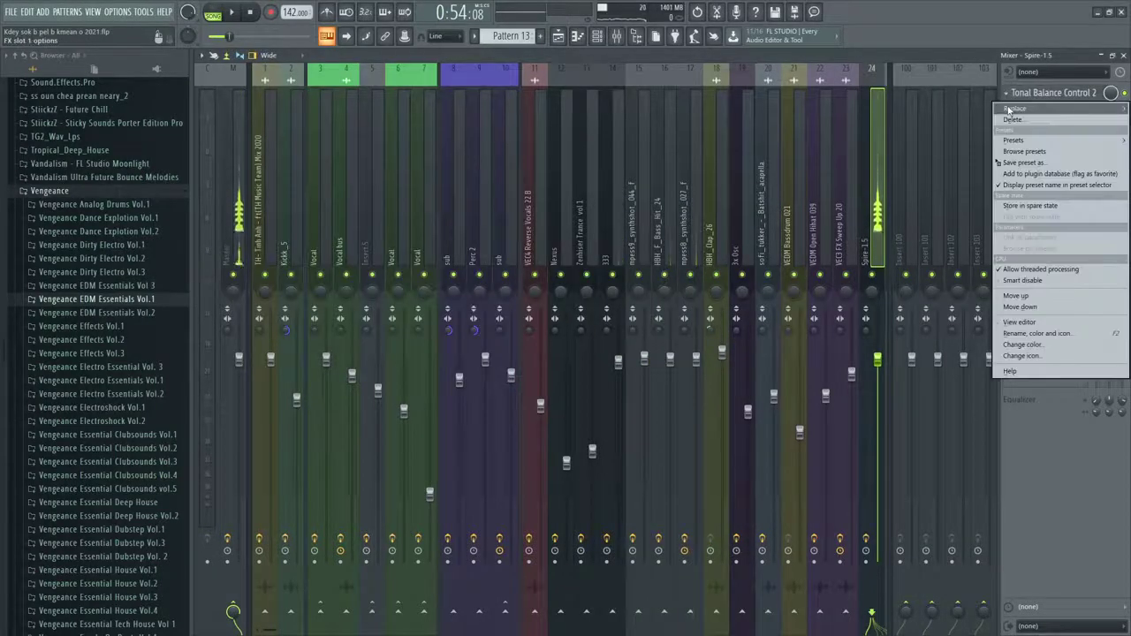
mouse_move(1009, 109)
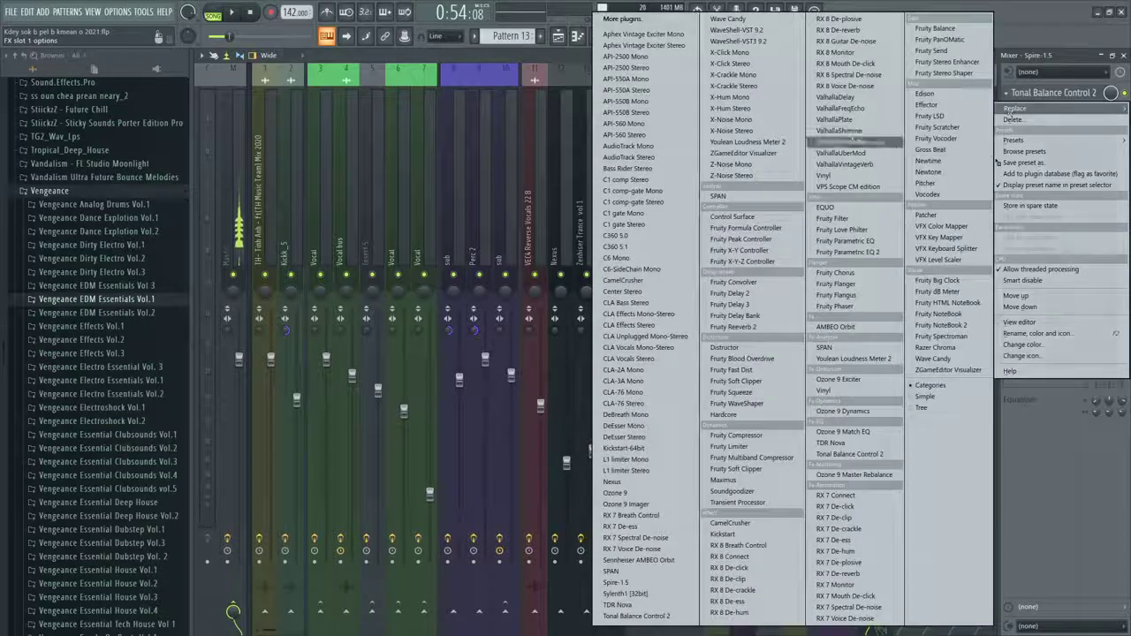
left_click(944, 62)
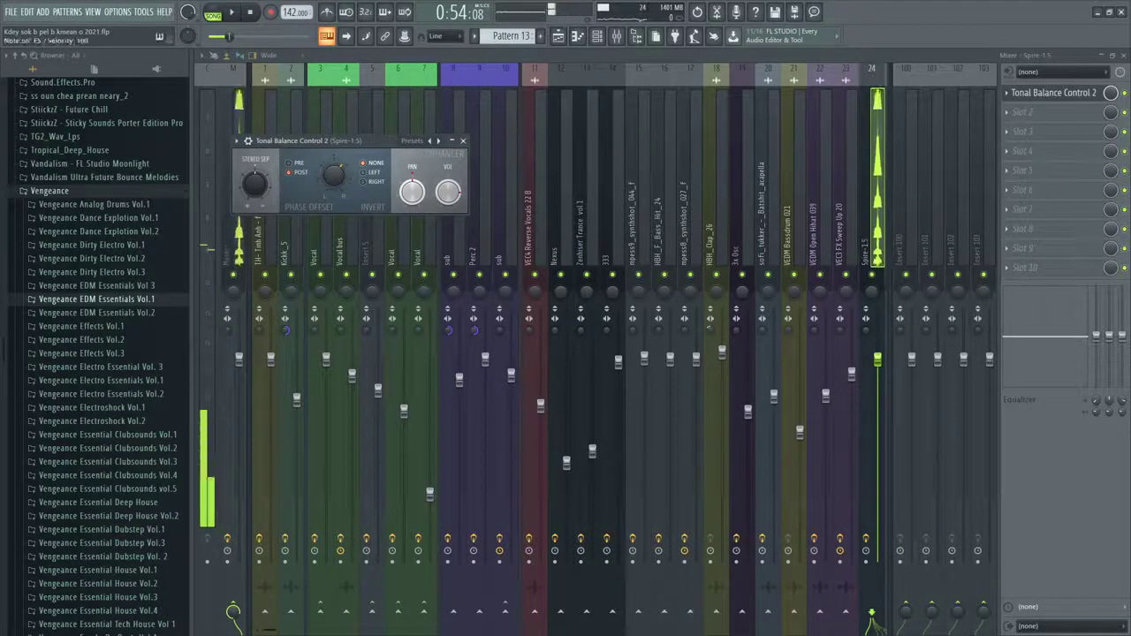
Play the arrangement with the Spire-1.5 piano roll open to check the widened lead
left_click(578, 36)
key("space")
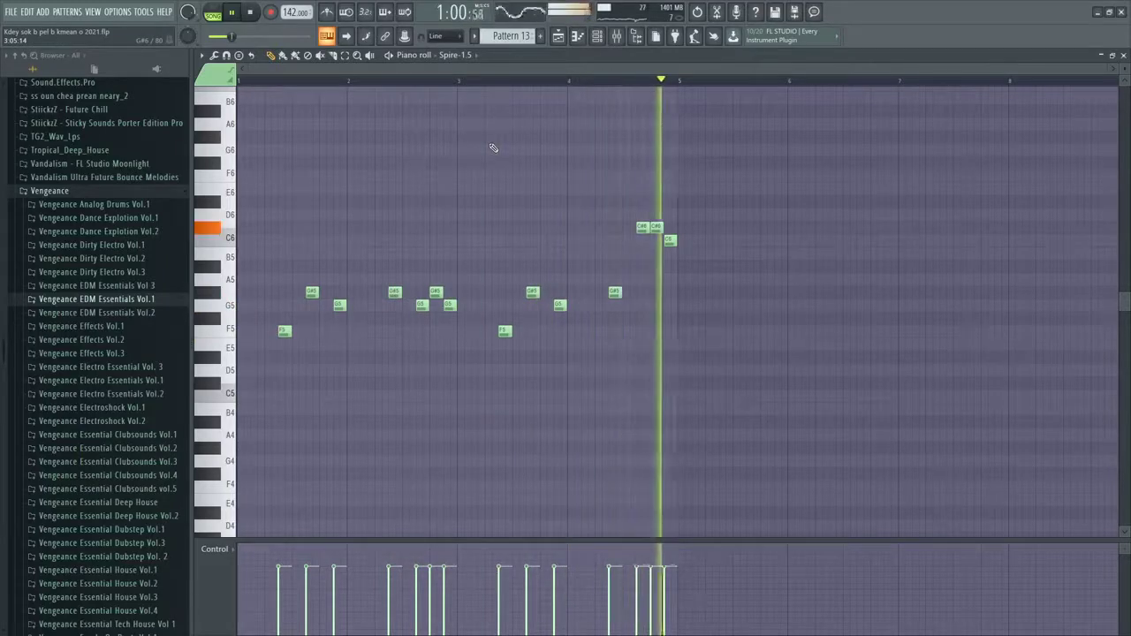
key("space")
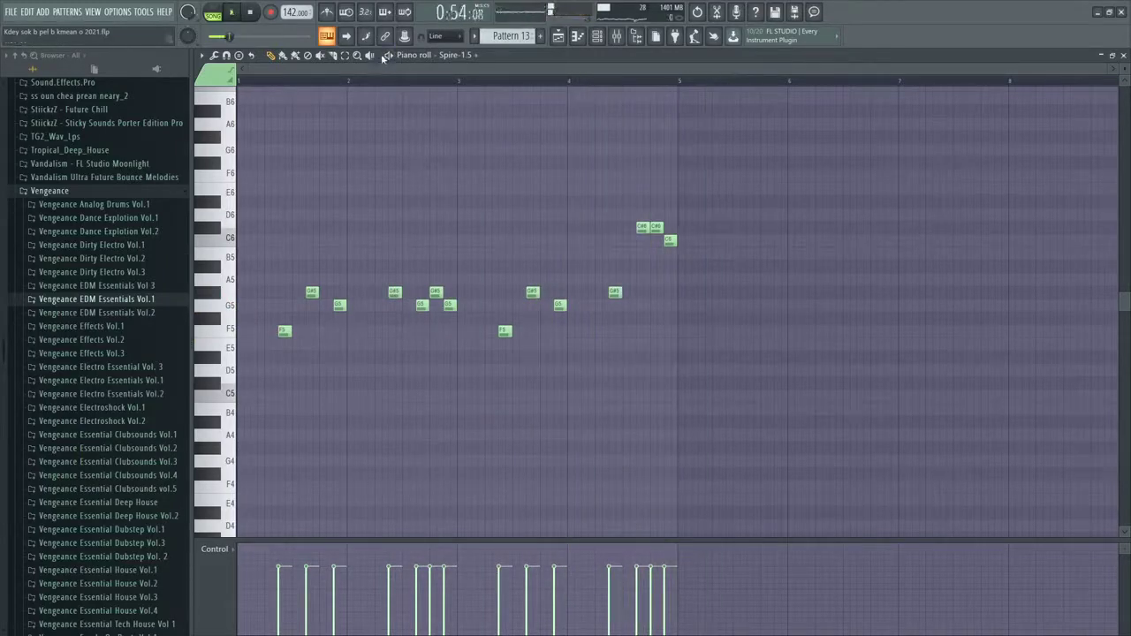
Select all notes of the melody, loop Pattern 13 on its own and open Spire-1.5's preset browser
key("ctrl+a")
key("F6")
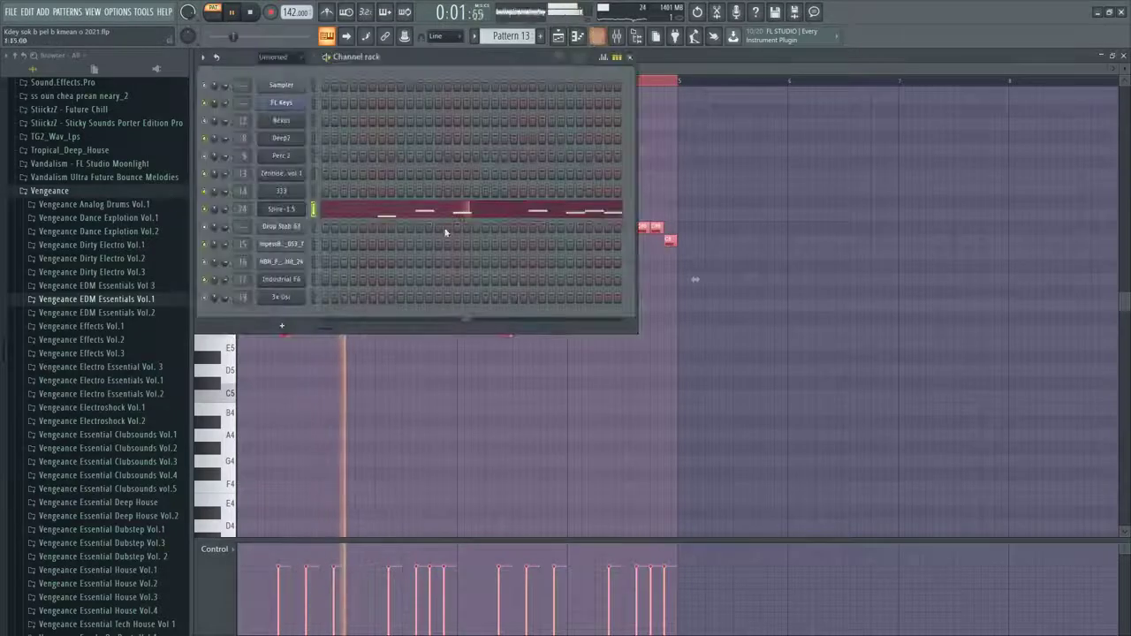
left_click(292, 212)
left_click(465, 218)
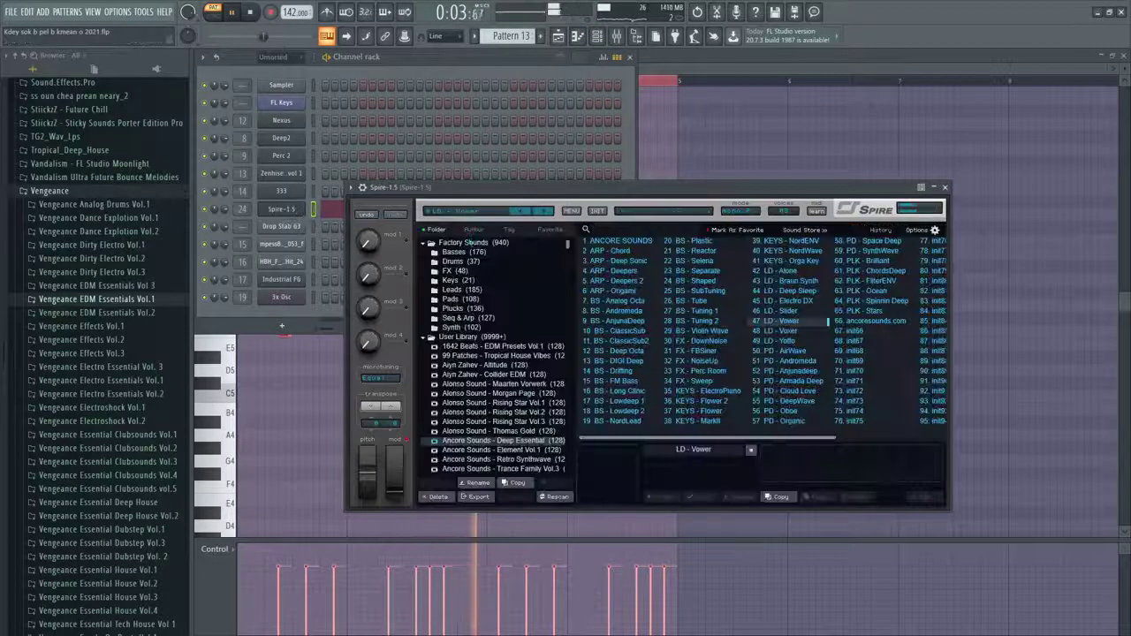
Load the BS_Futureland preset from the Vandalism Sounds Shocking EDM 5 bank in Spire-1.5, then open the Shocking EDM 4 bank
left_click_drag(569, 246, 578, 451)
left_click(534, 461)
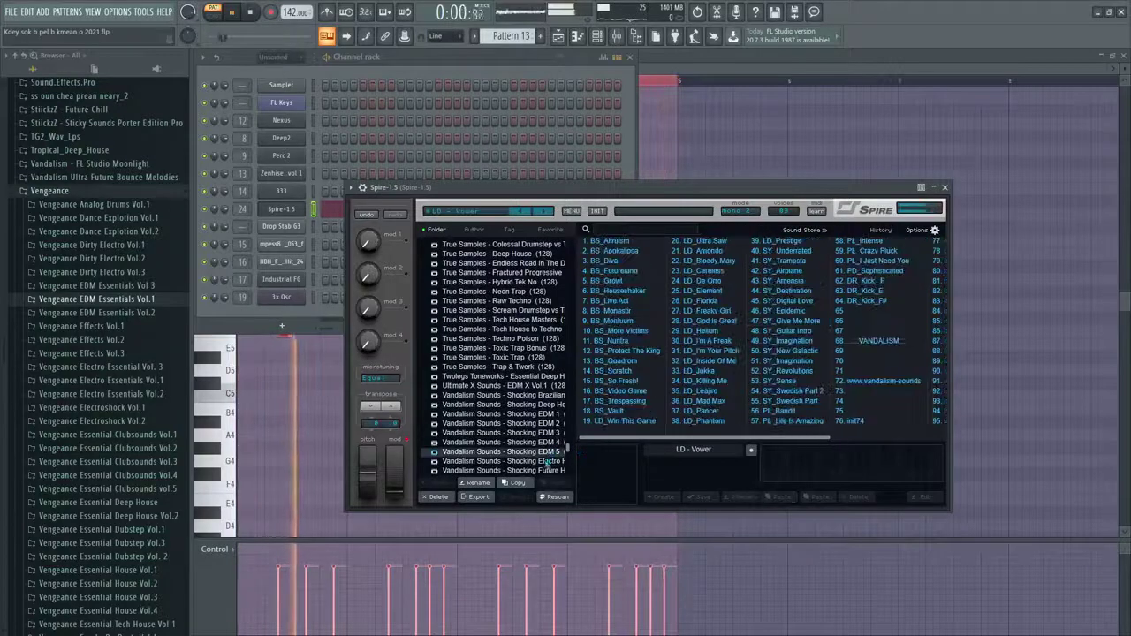
left_click(564, 452)
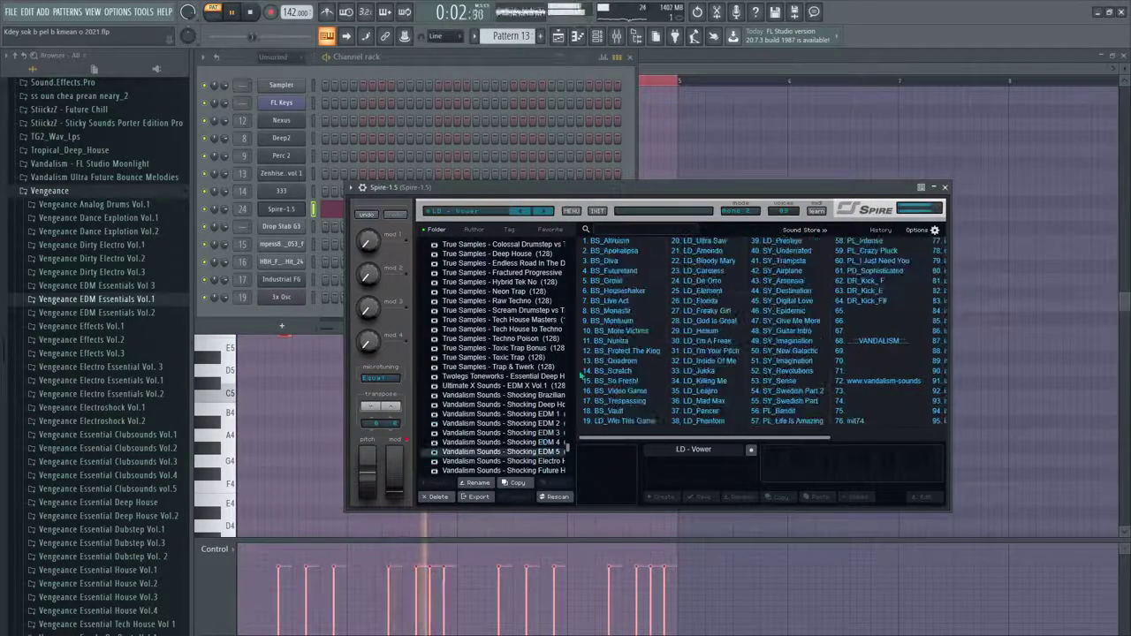
left_click(550, 446)
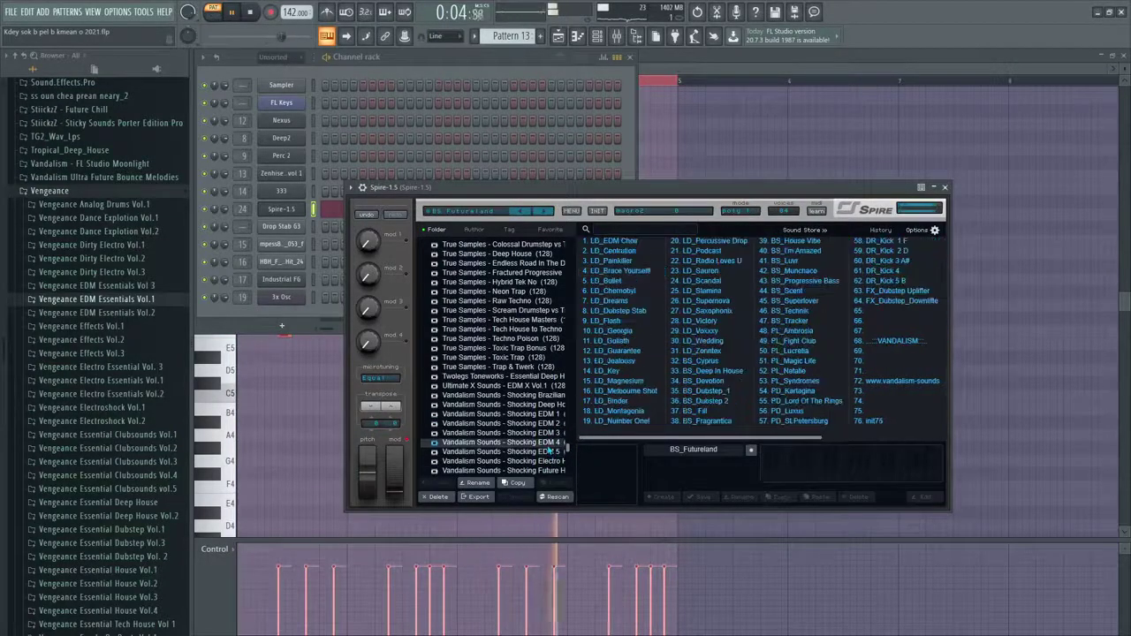
Open Pattern 13's melody from its clip on Track 30 and play the whole arrangement against it
left_click(711, 156)
scroll(711, 156, "down", 2)
scroll(712, 156, "up", 2)
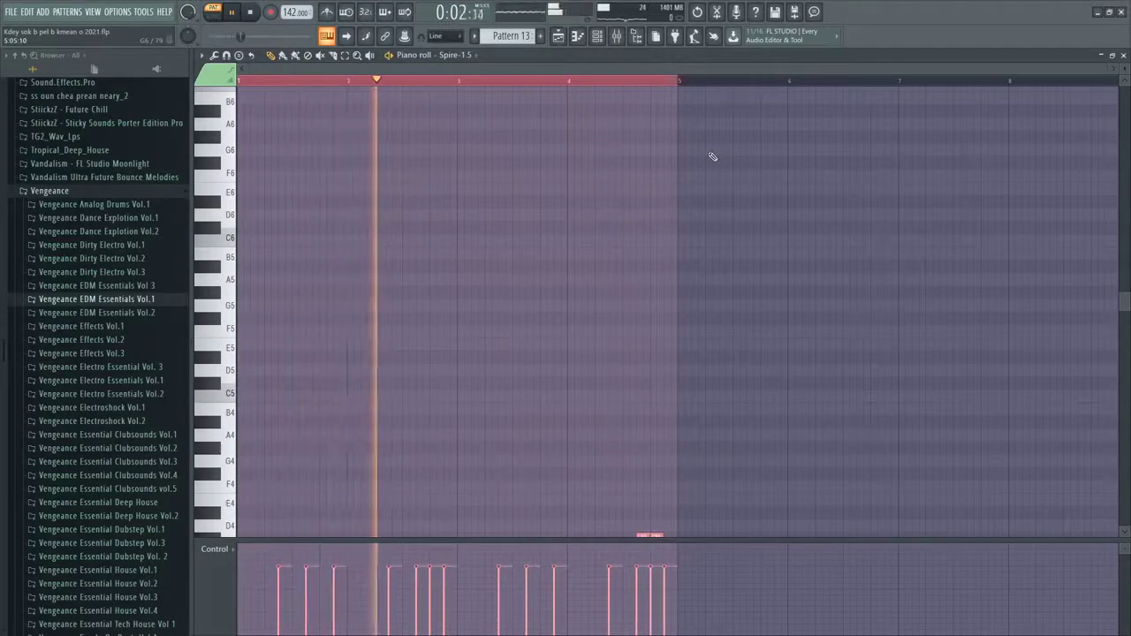
scroll(391, 316, "down", 8)
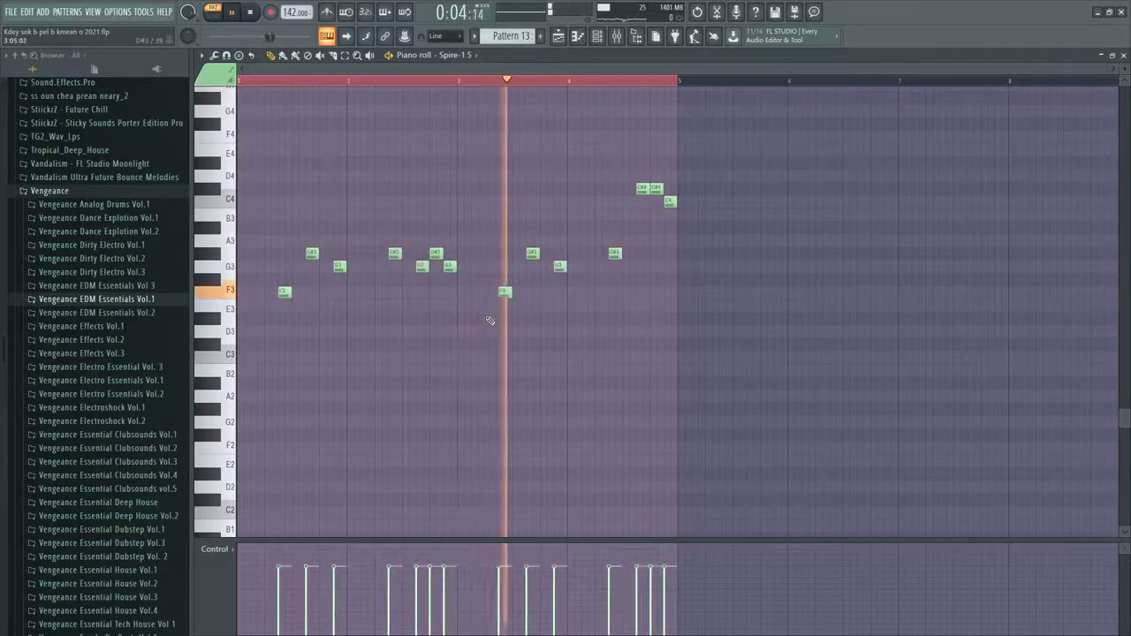
left_click(558, 37)
scroll(377, 81, "down", 3)
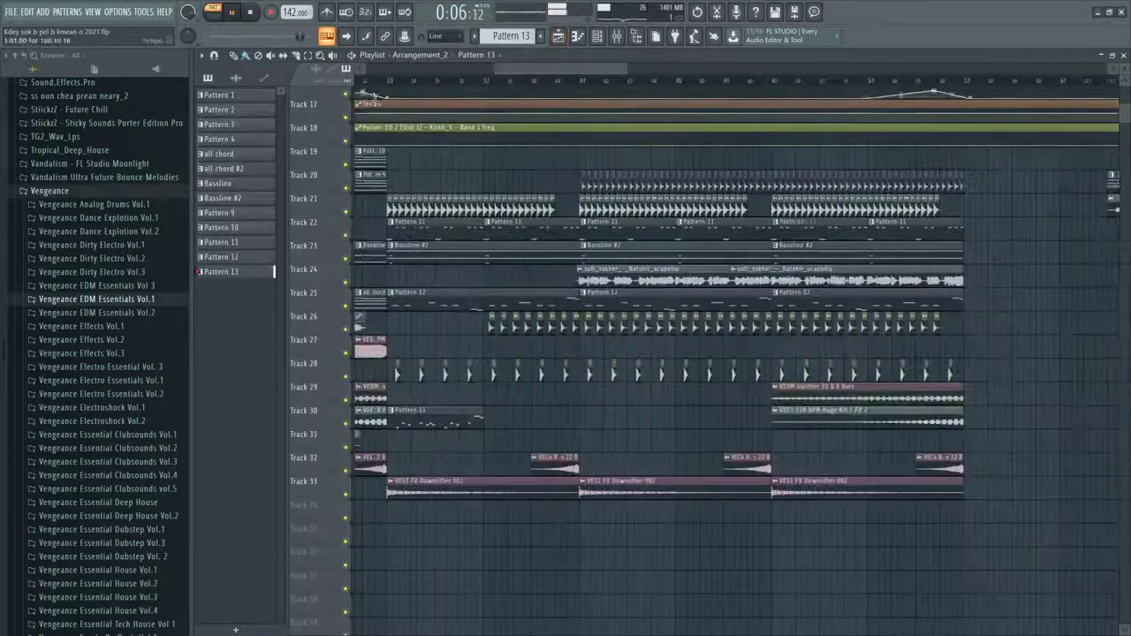
double_click(418, 426)
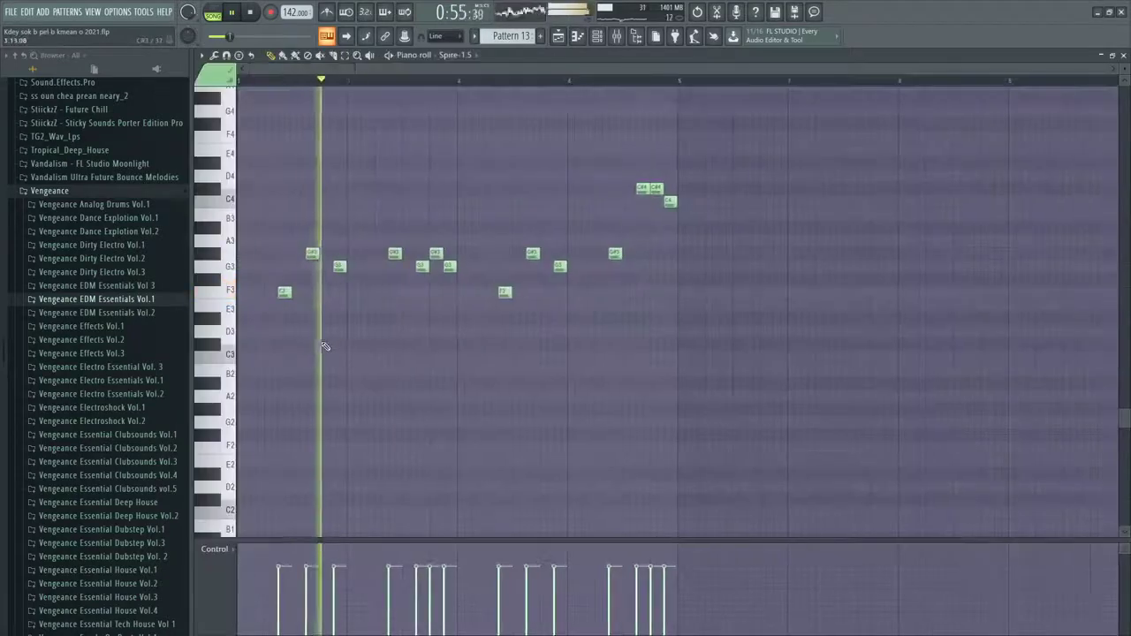
Shift bar 1's F3 and G#3 and bar 3's F3 slightly earlier, and delete all notes after bar 3's F3
key("space")
key("space")
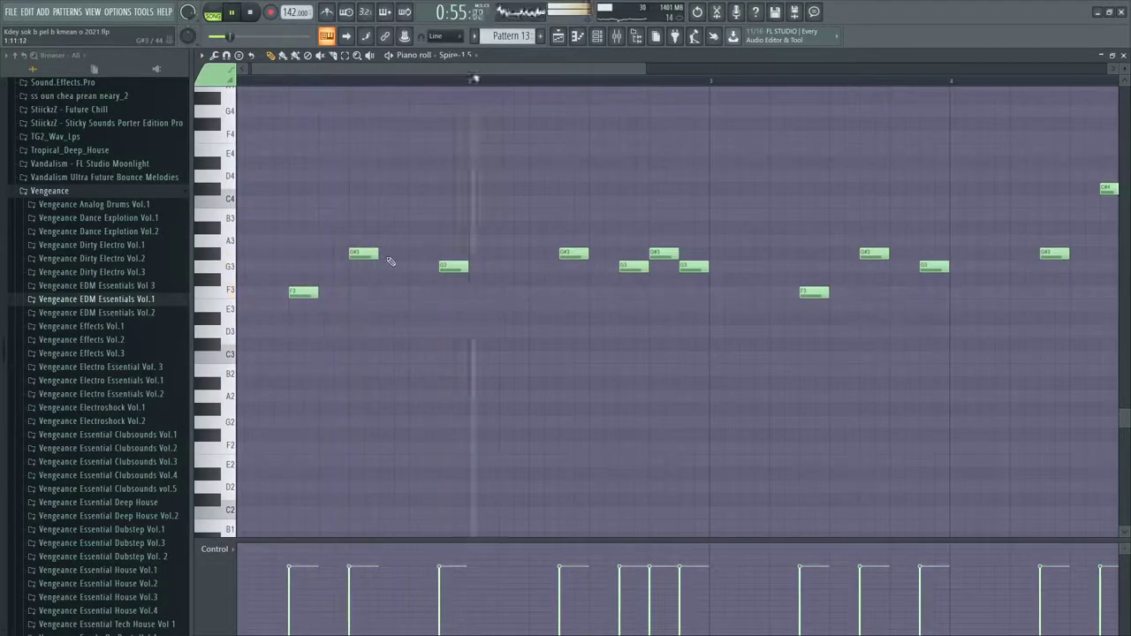
scroll(442, 265, "down", 2)
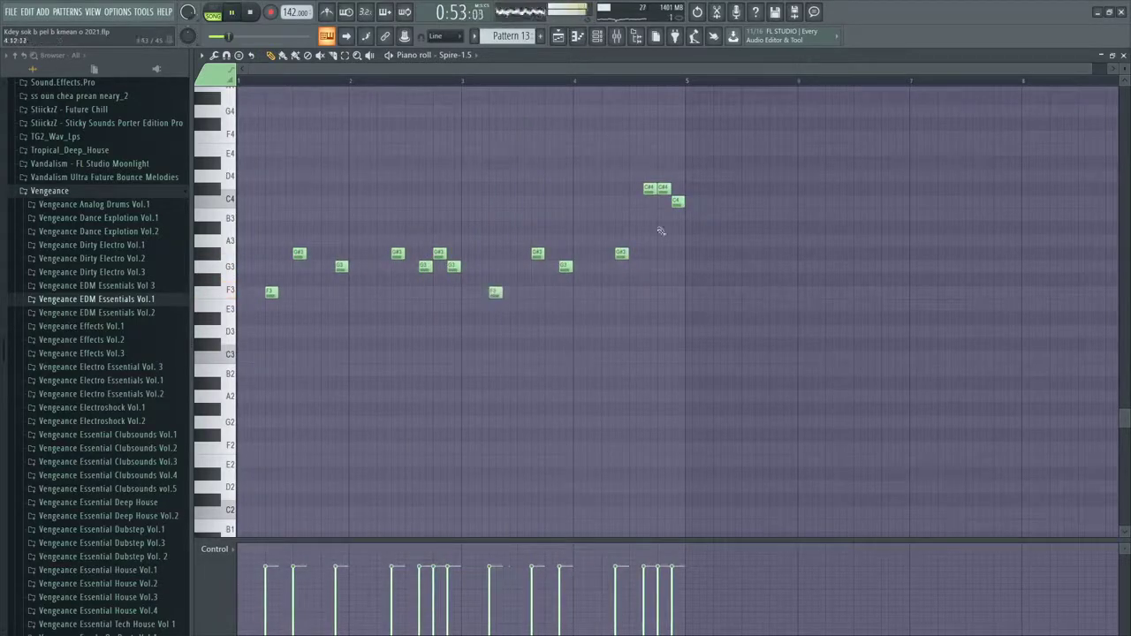
left_click_drag(774, 353, 533, 132)
key("Delete")
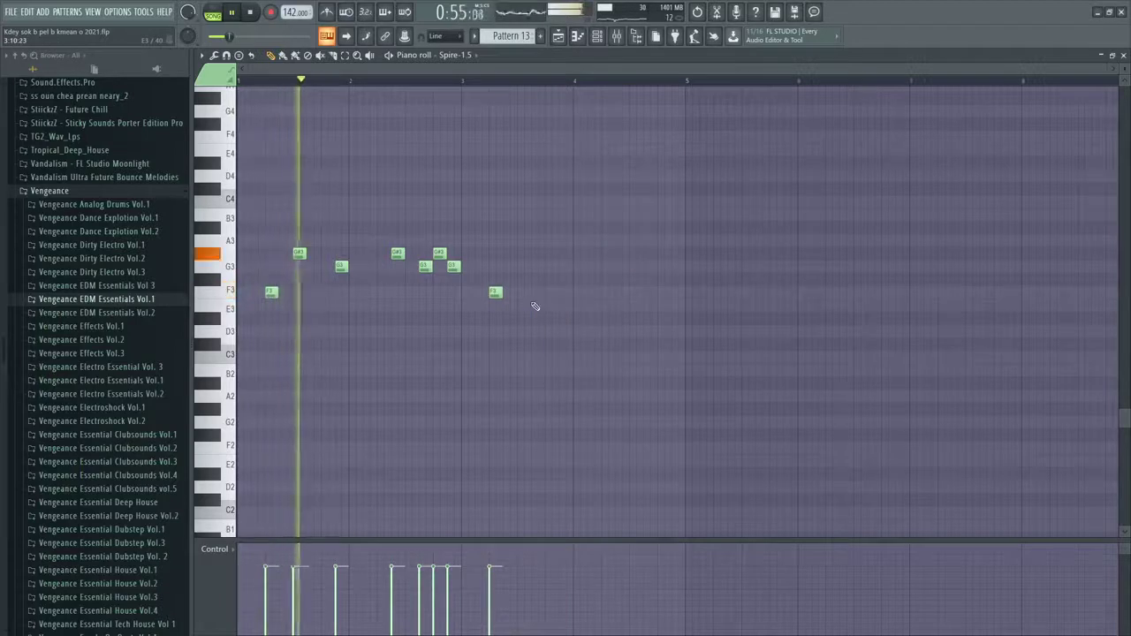
Replace bar 1's G3 note with a G3 placed slightly earlier, on the last beat of the bar
key("space")
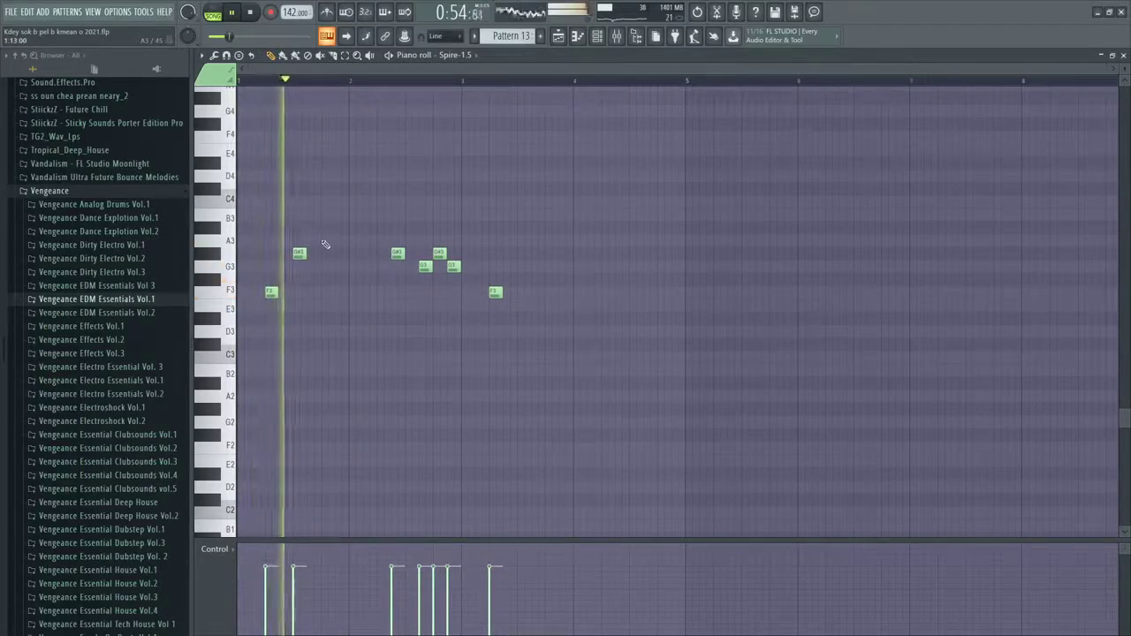
left_click(326, 240)
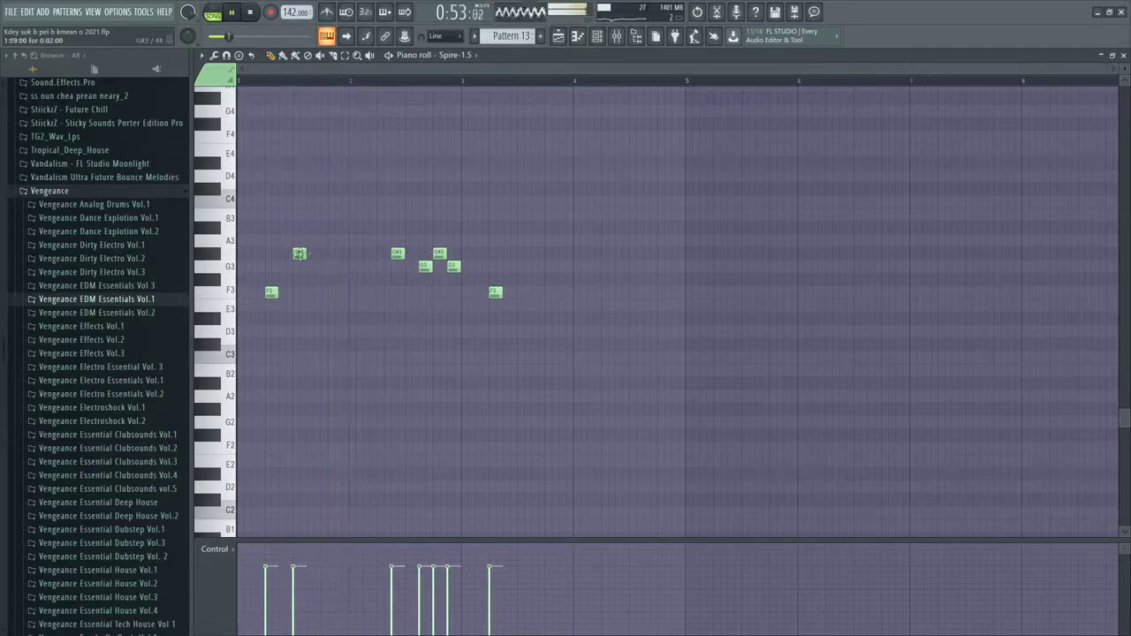
left_click_drag(333, 267, 327, 267)
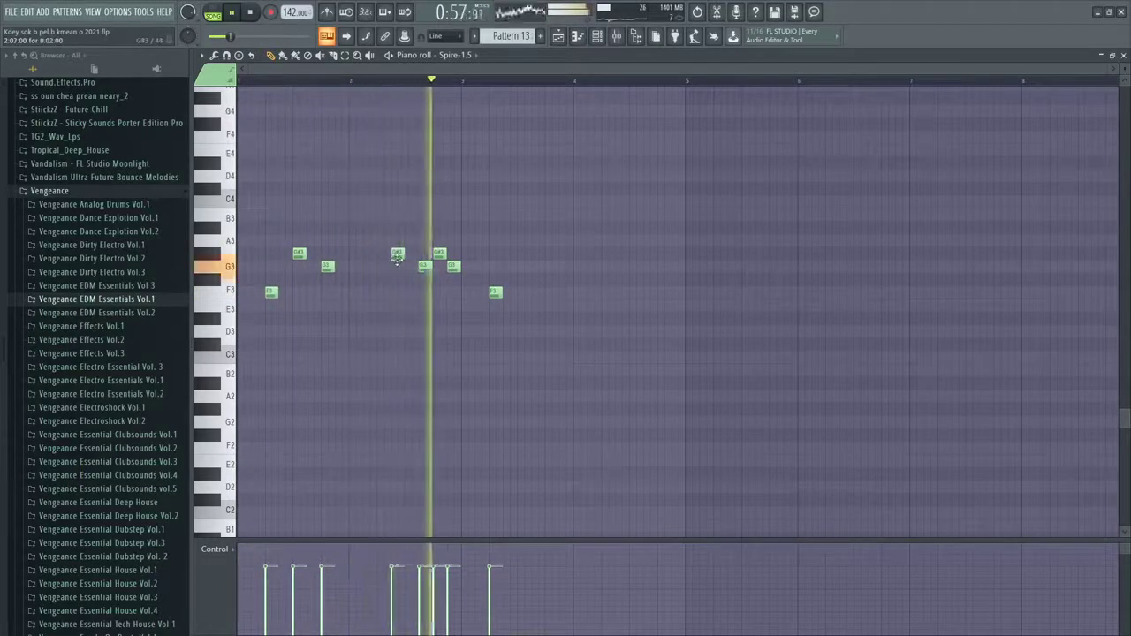
Complete the melody with G3 and G#3 in bar 3, two G#3 notes in bar 4 and a closing C4
key("space")
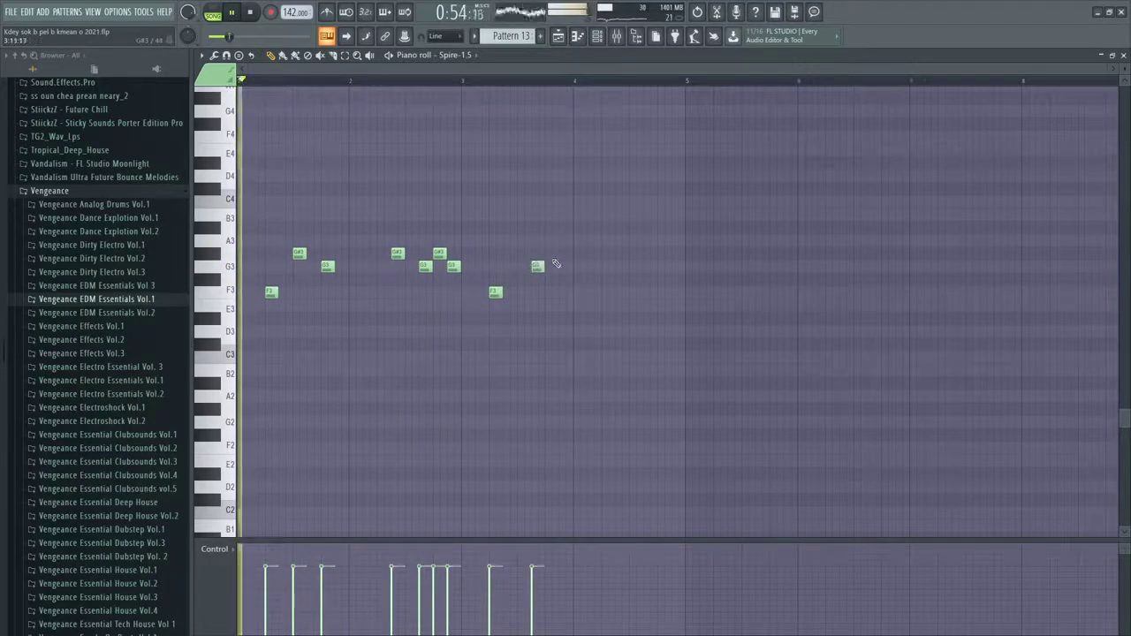
left_click(564, 254)
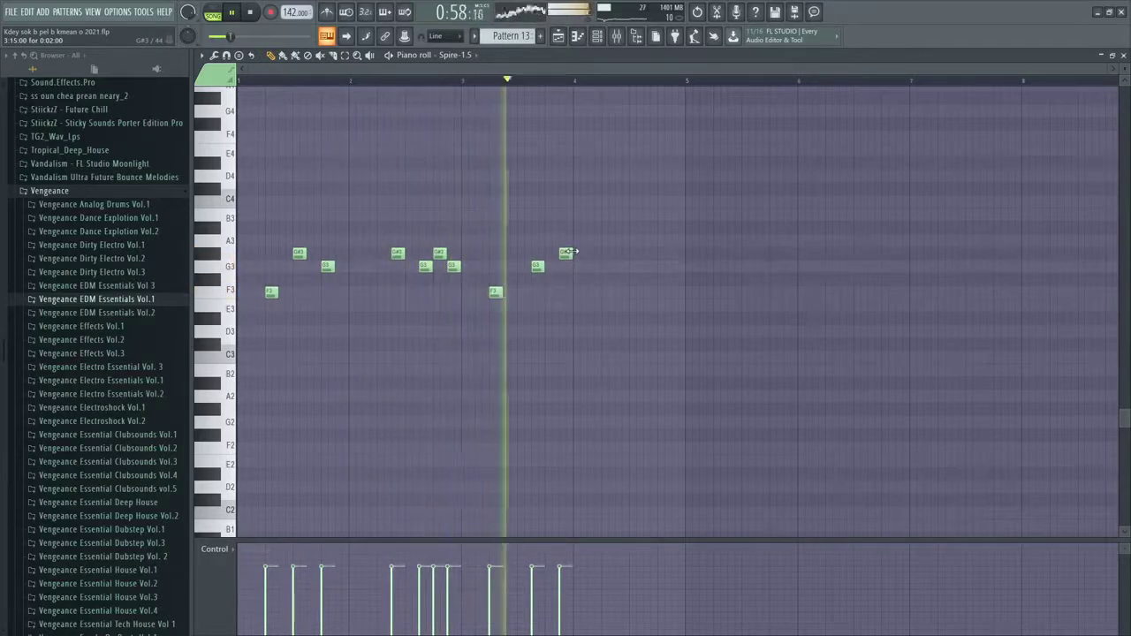
key("space")
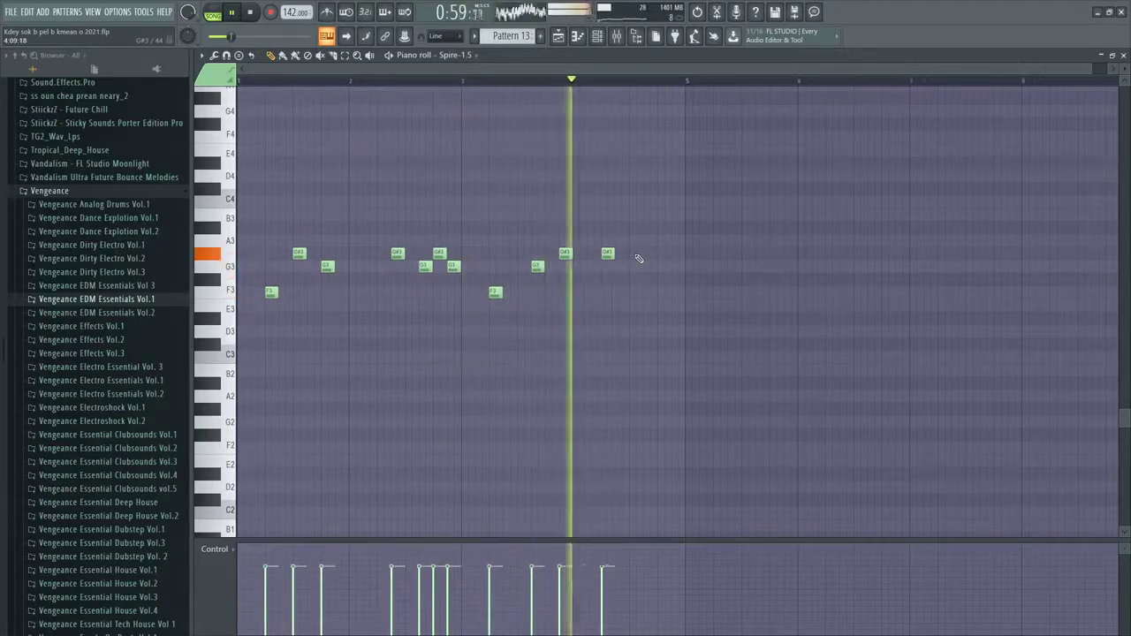
left_click(644, 254)
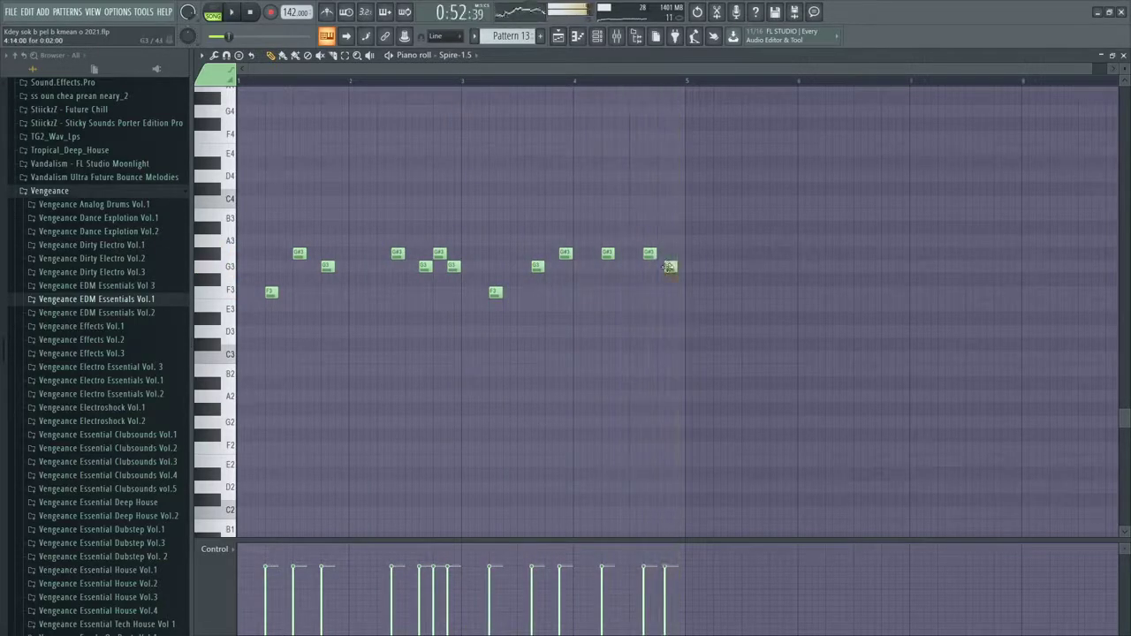
left_click(670, 213)
left_click(659, 188)
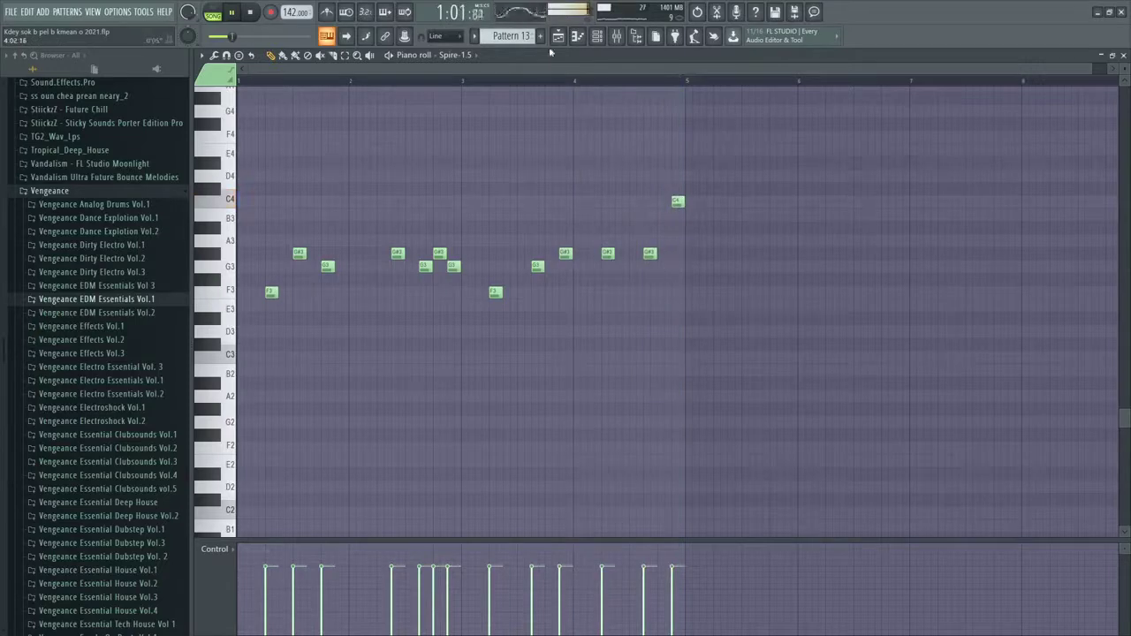
Play Pattern 13 on its own and duplicate the whole four-bar melody into bars 5 to 8
key("l")
key("space")
key("ctrl+a")
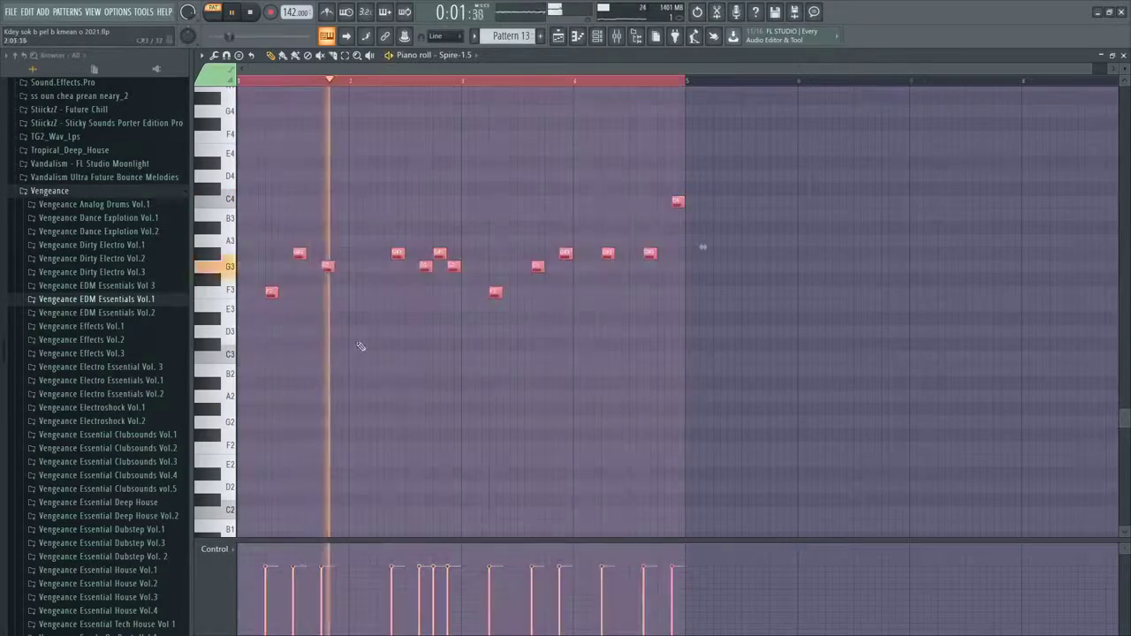
key("ctrl+b")
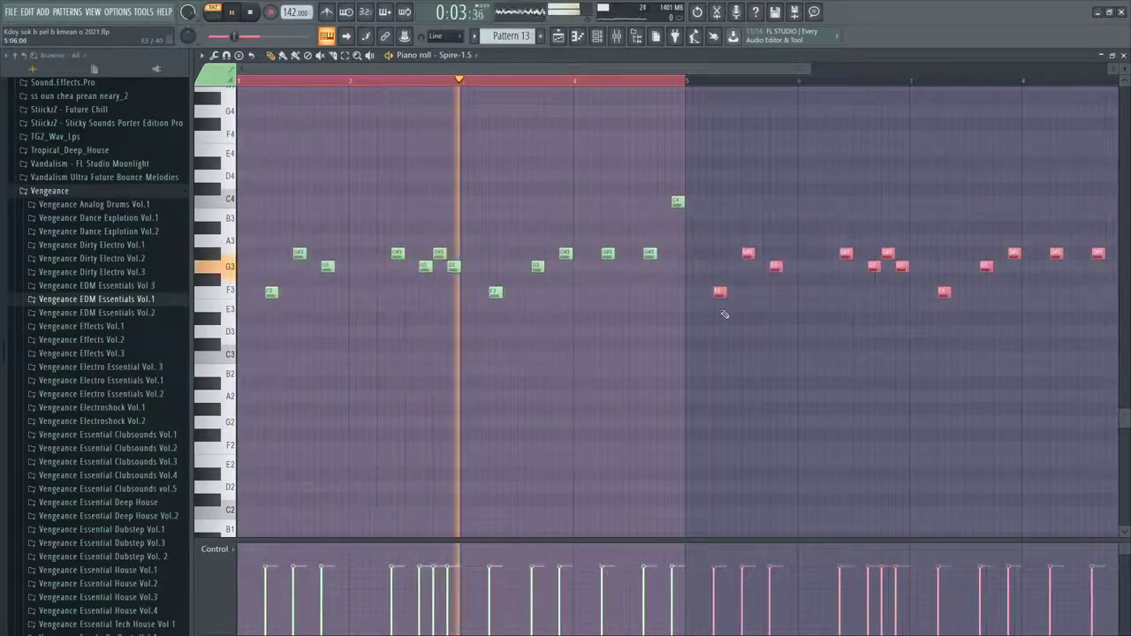
left_click(722, 318)
scroll(608, 327, "down", 2)
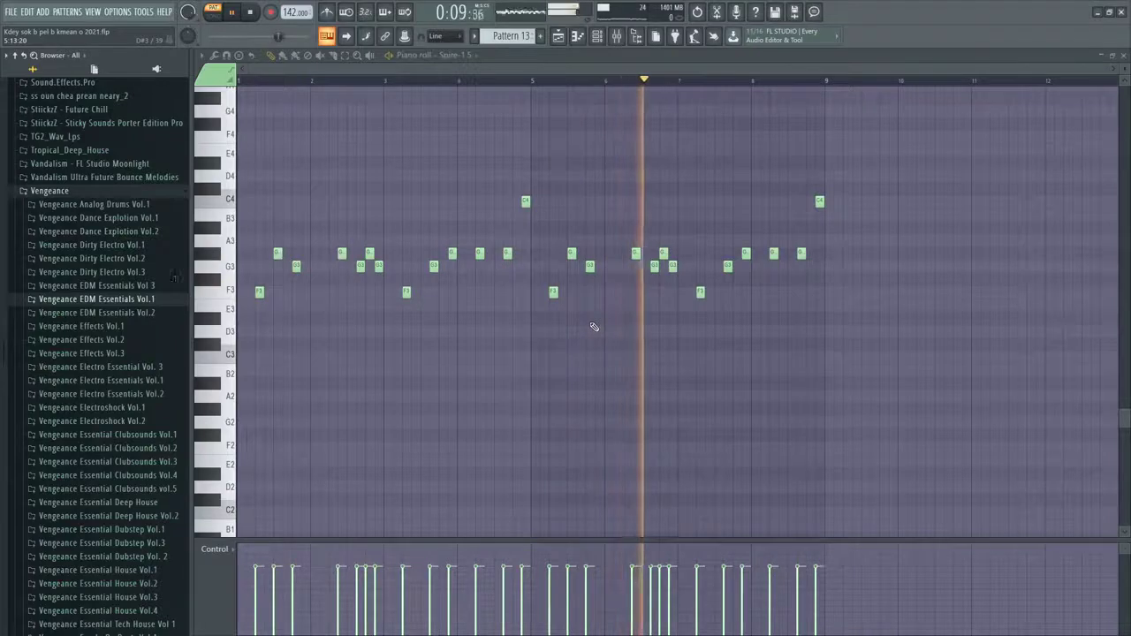
Show the mixer and move Tonal Balance Control 2 to slot 3 of the Spire-1.5 track
key("F5")
key("F6")
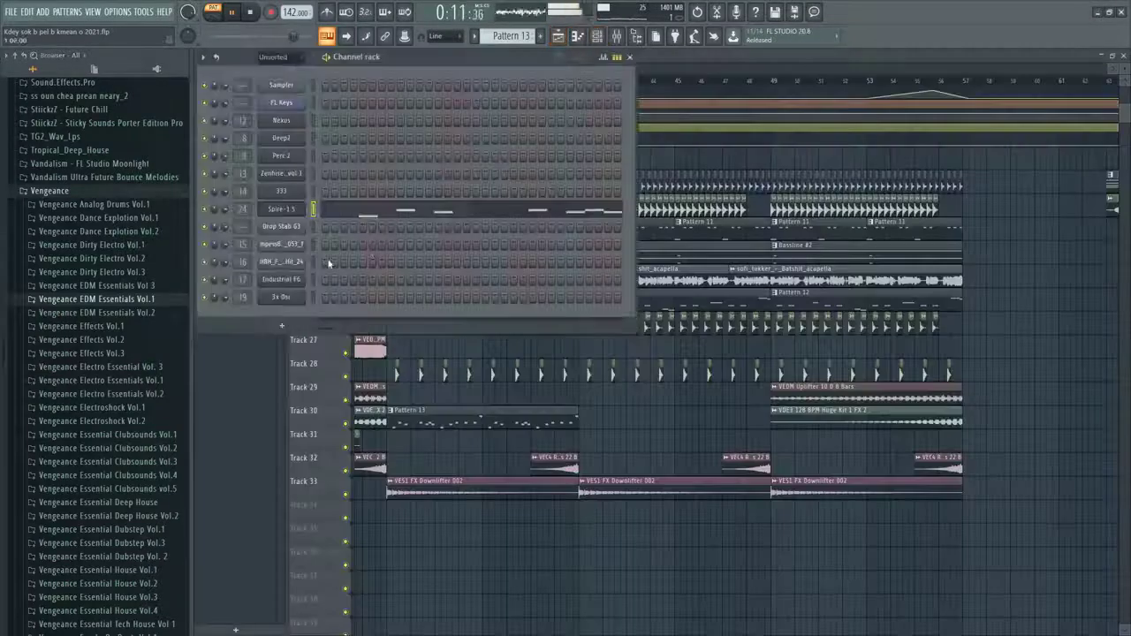
left_click(626, 39)
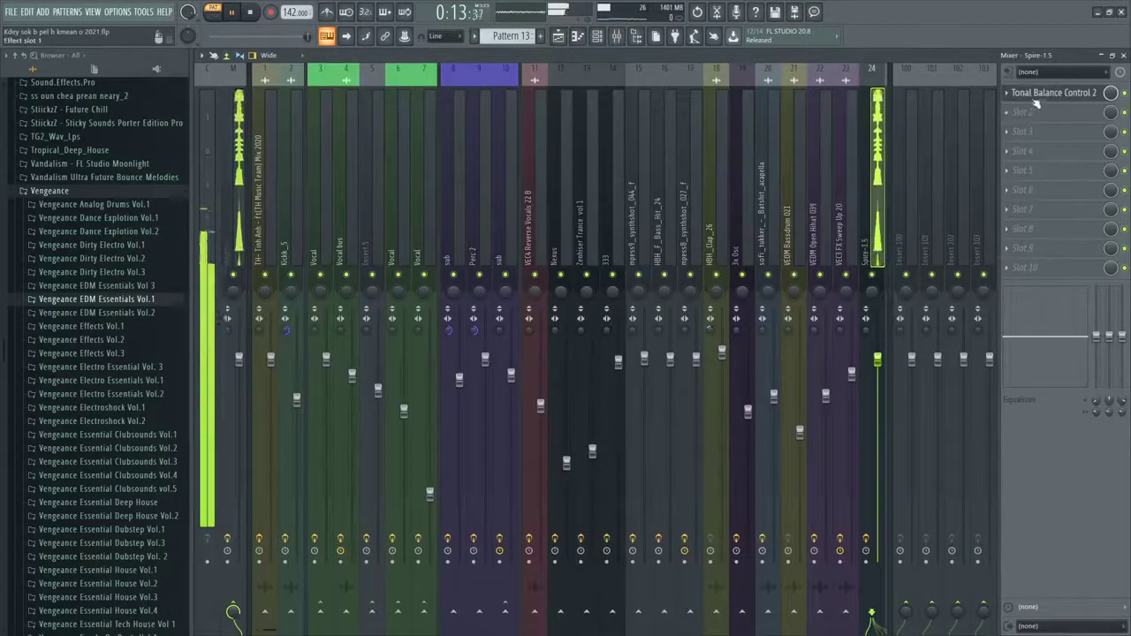
left_click_drag(1049, 106, 1049, 115)
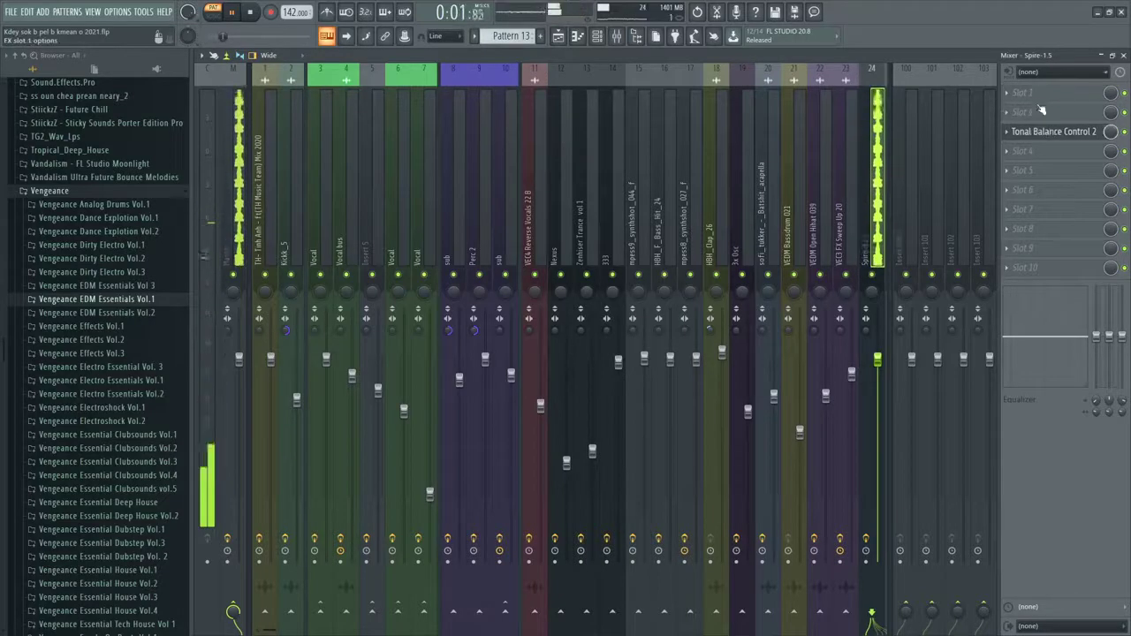
Load Fruity parametric EQ 2 in slot 1 of the Spire-1.5 track and steeply cut the highs and the lows around 154 Hz
left_click(1048, 101)
left_click(850, 255)
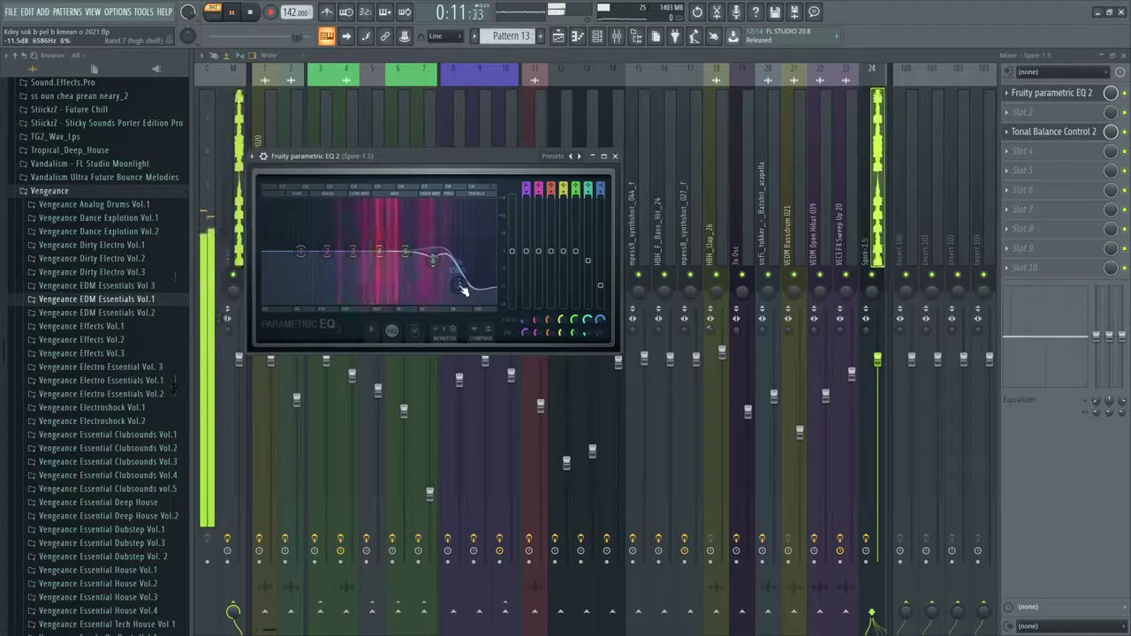
left_click(512, 329)
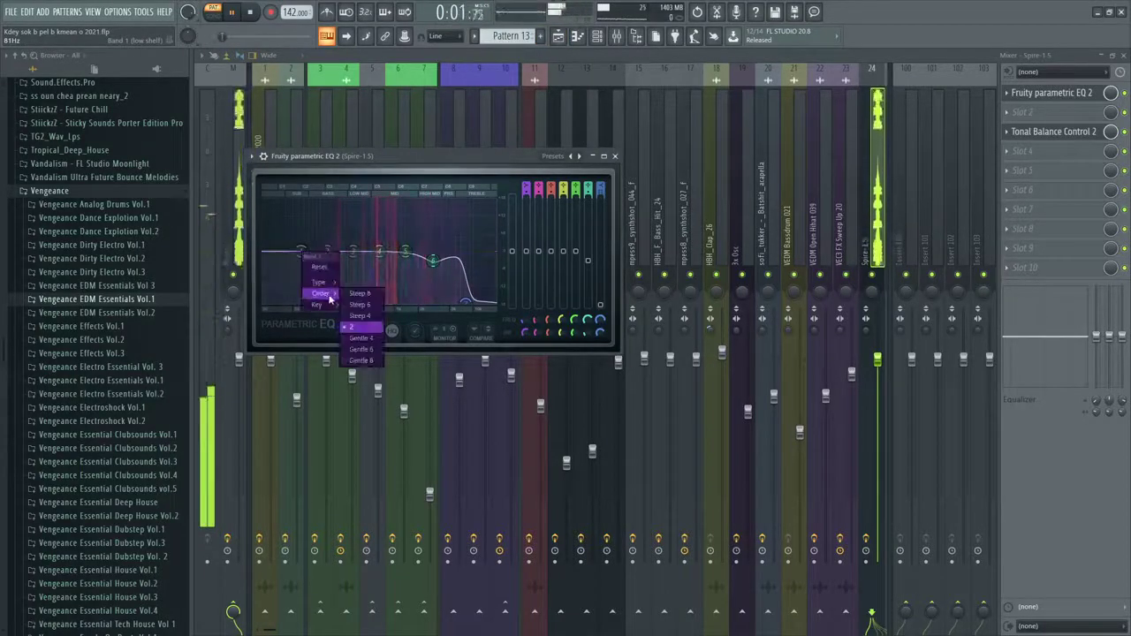
left_click_drag(302, 252, 308, 290)
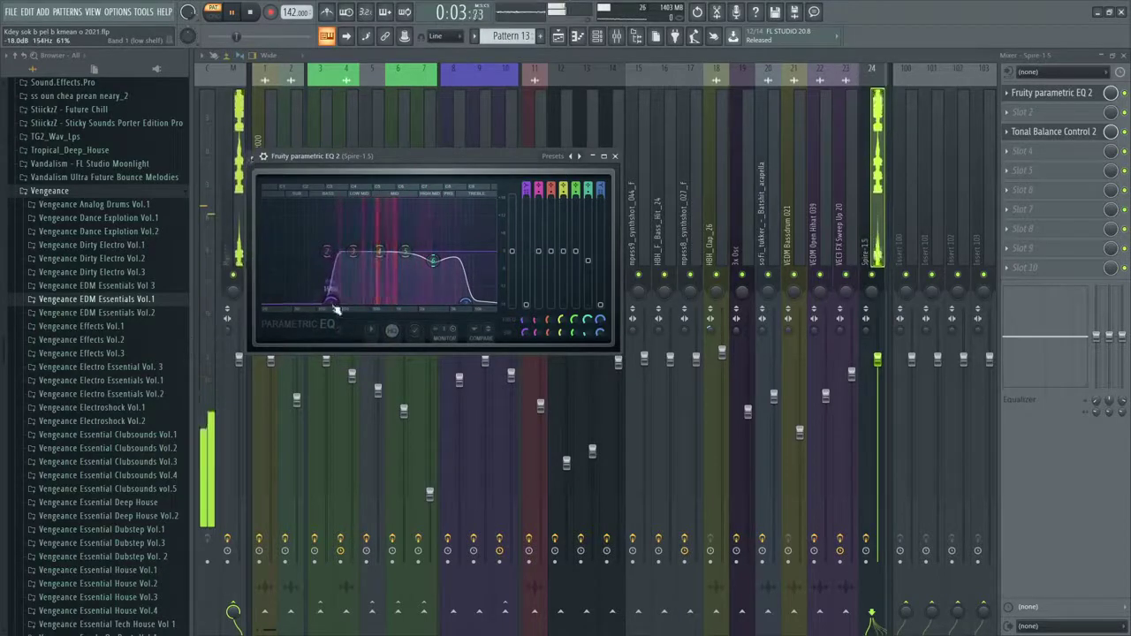
Move the Pattern 13 clip from Track 30 to Track 31 at bar 41 and duplicate it to bar 49
left_click(556, 36)
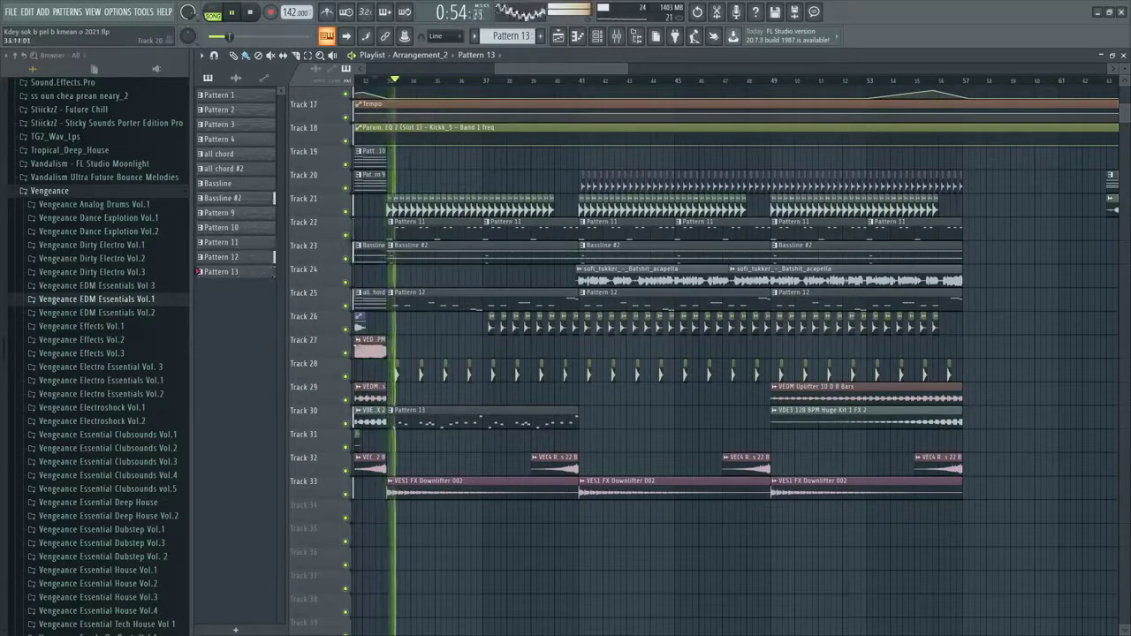
left_click_drag(441, 415, 632, 439)
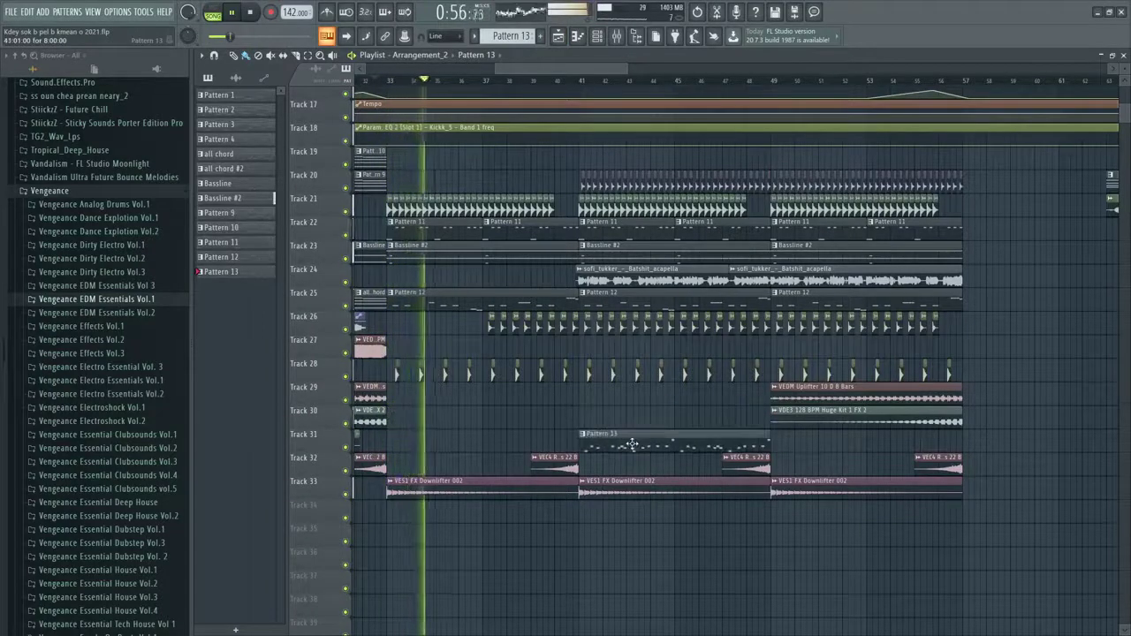
key("ctrl+b")
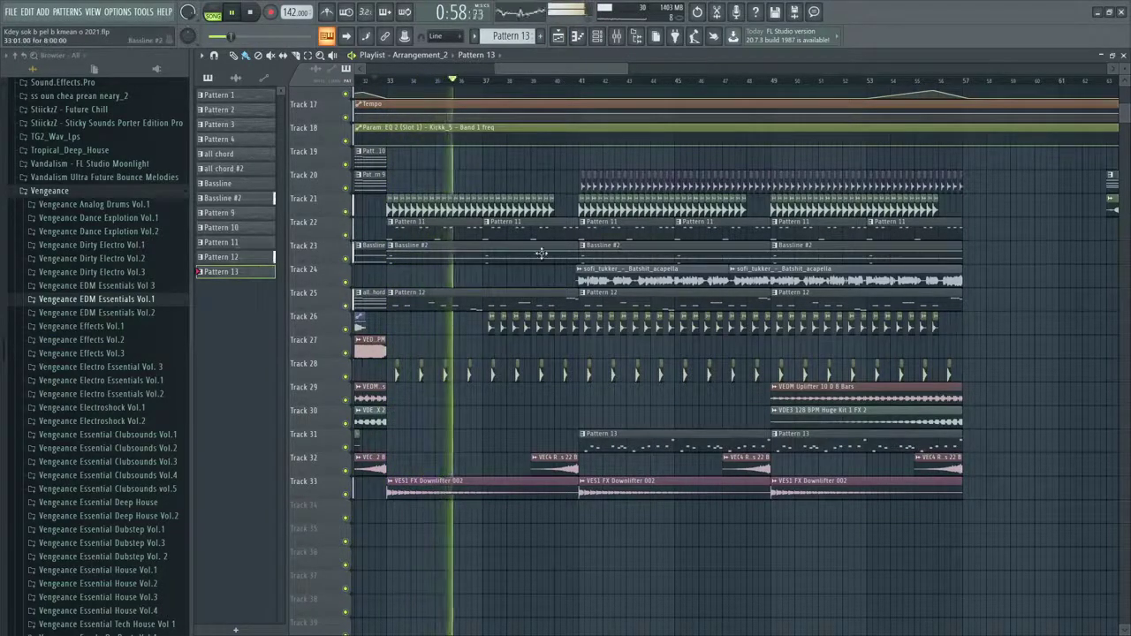
Mute the acapella on Track 24 and bring the full arrangement into view while it plays
left_click(347, 281)
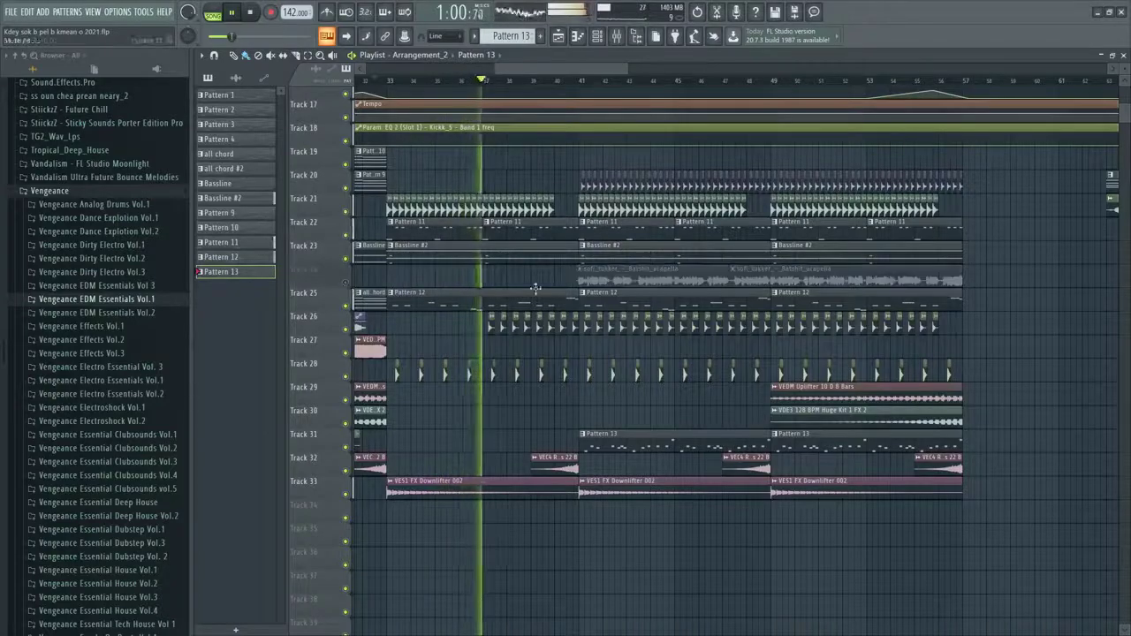
scroll(550, 290, "down", 5)
scroll(549, 290, "up", 5)
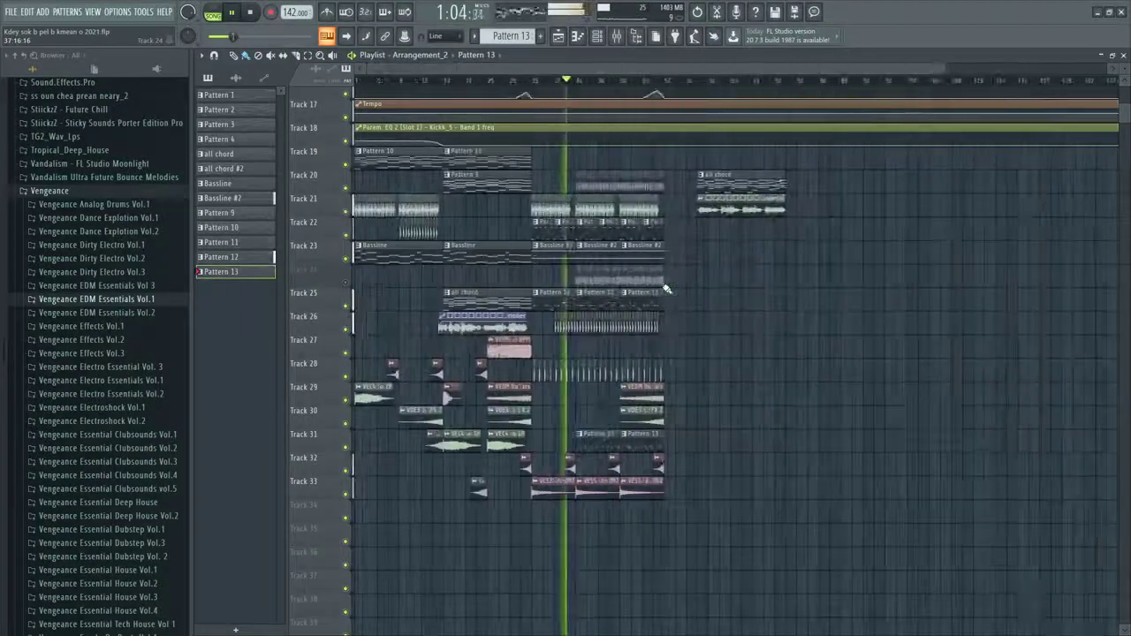
Examine the playlist arrangement from the build-up through the drop section while the song plays
scroll(572, 290, "up", 4)
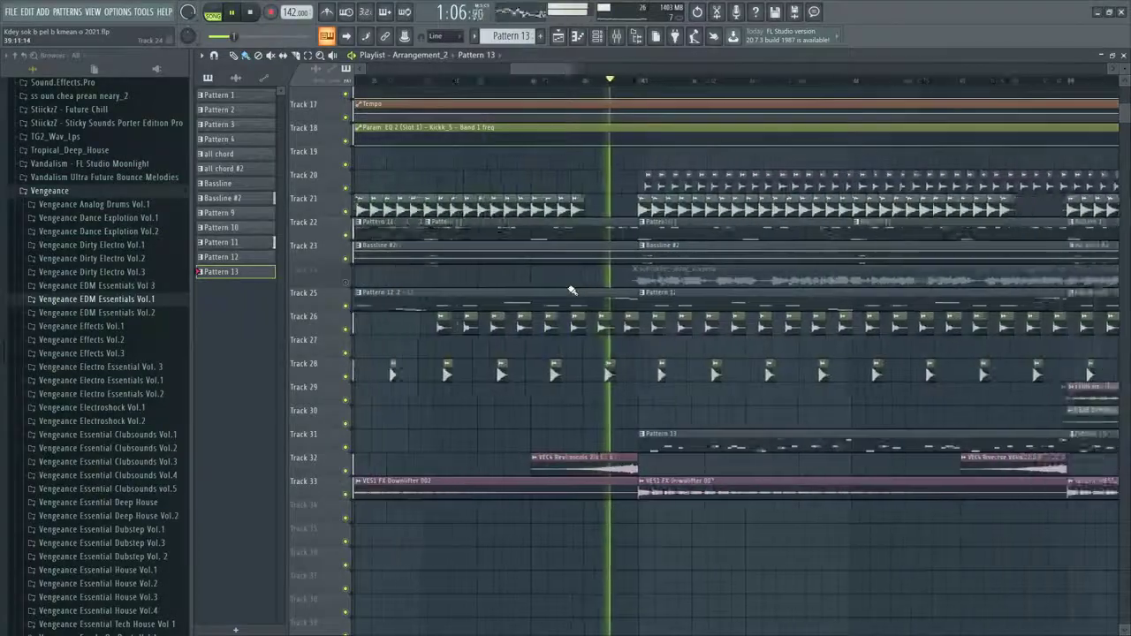
scroll(572, 290, "down", 2)
scroll(600, 289, "up", 3)
scroll(601, 292, "down", 4)
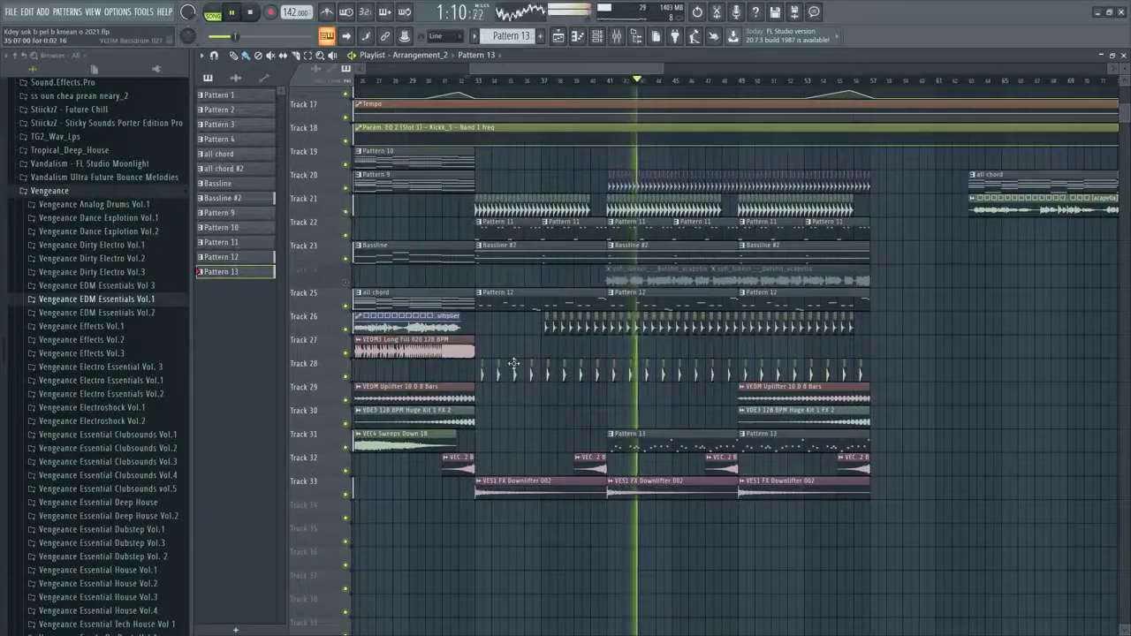
scroll(699, 409, "up", 2)
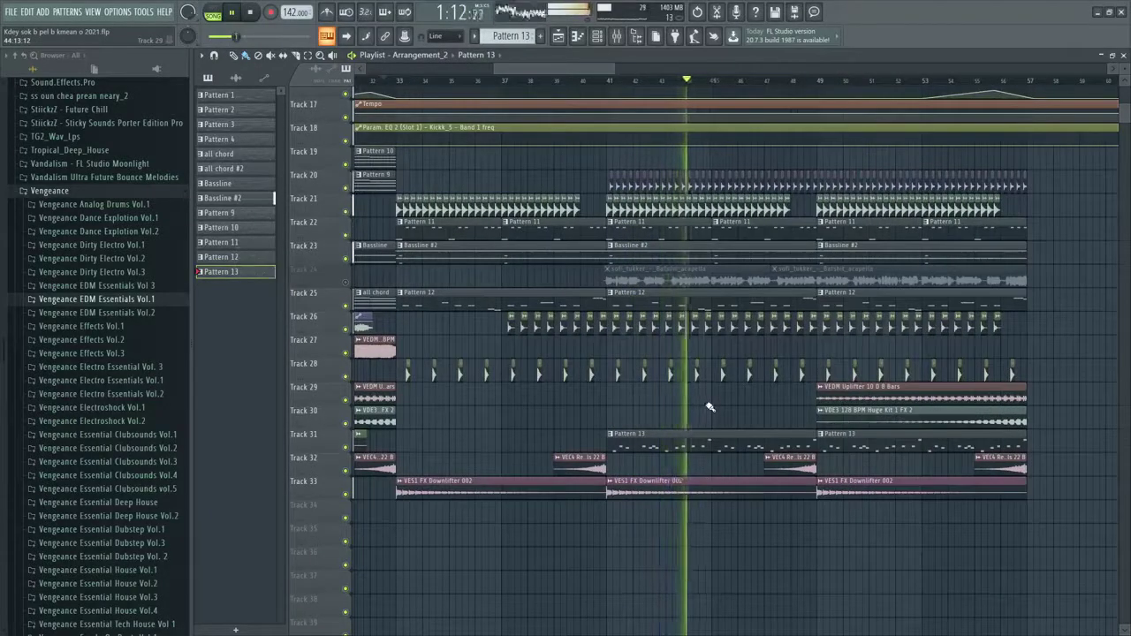
scroll(672, 386, "down", 3)
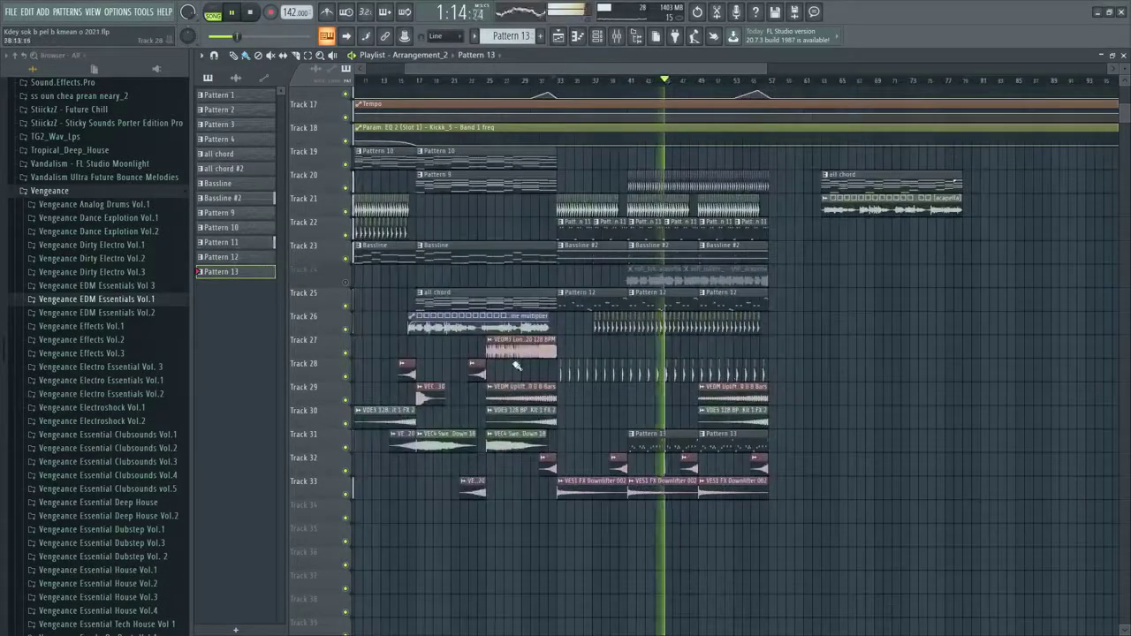
scroll(664, 285, "up", 2)
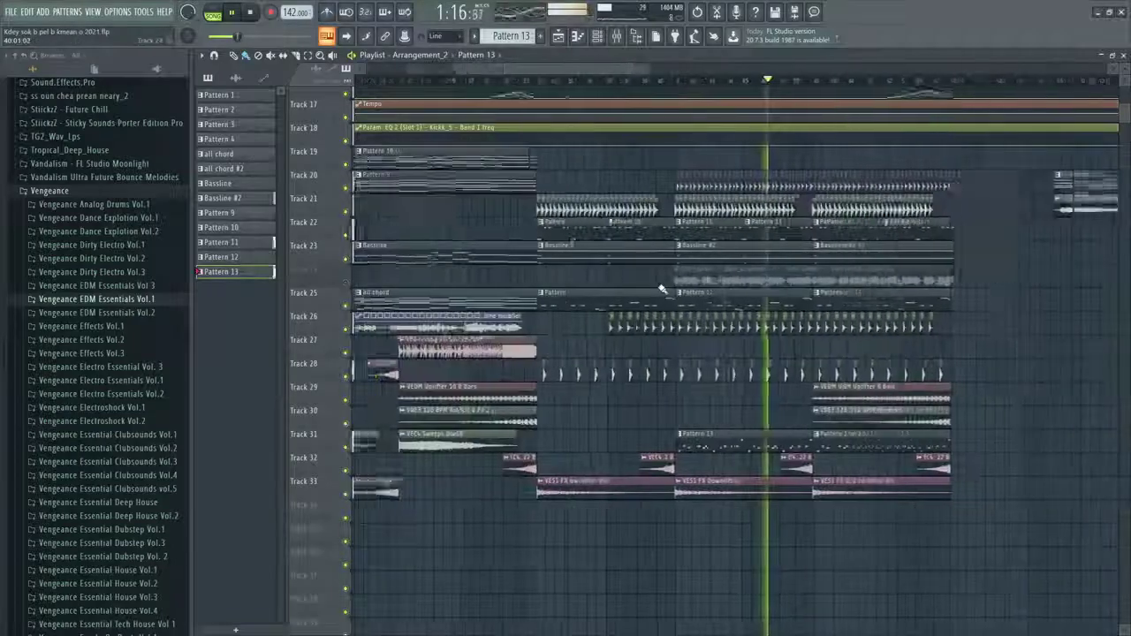
scroll(662, 290, "down", 2)
left_click_drag(686, 70, 738, 71)
scroll(642, 202, "up", 5)
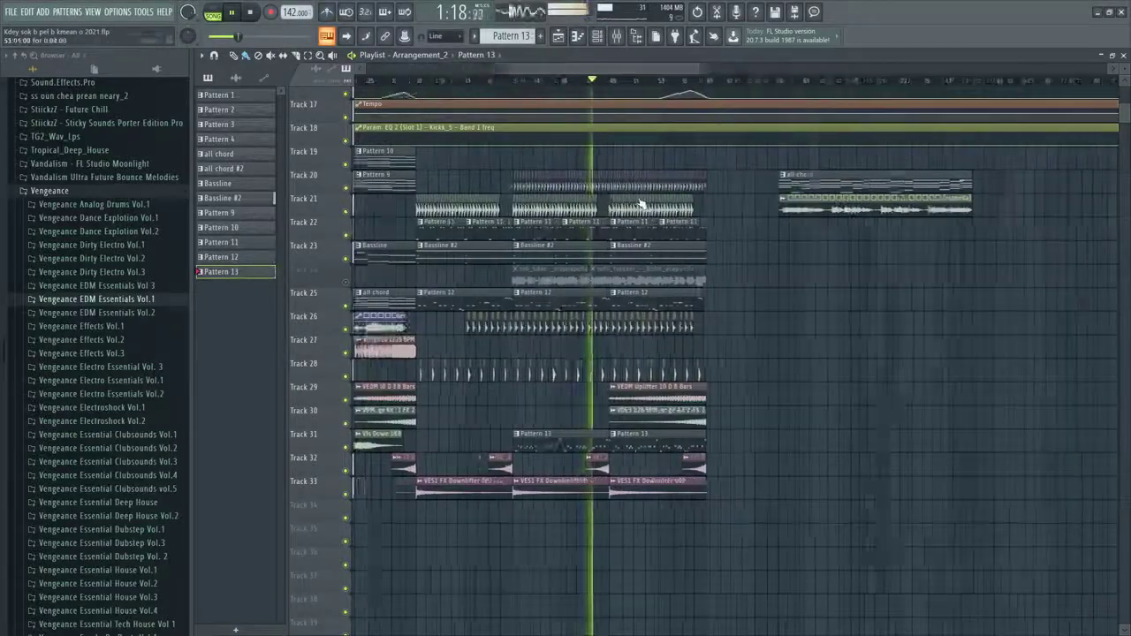
scroll(713, 215, "down", 4)
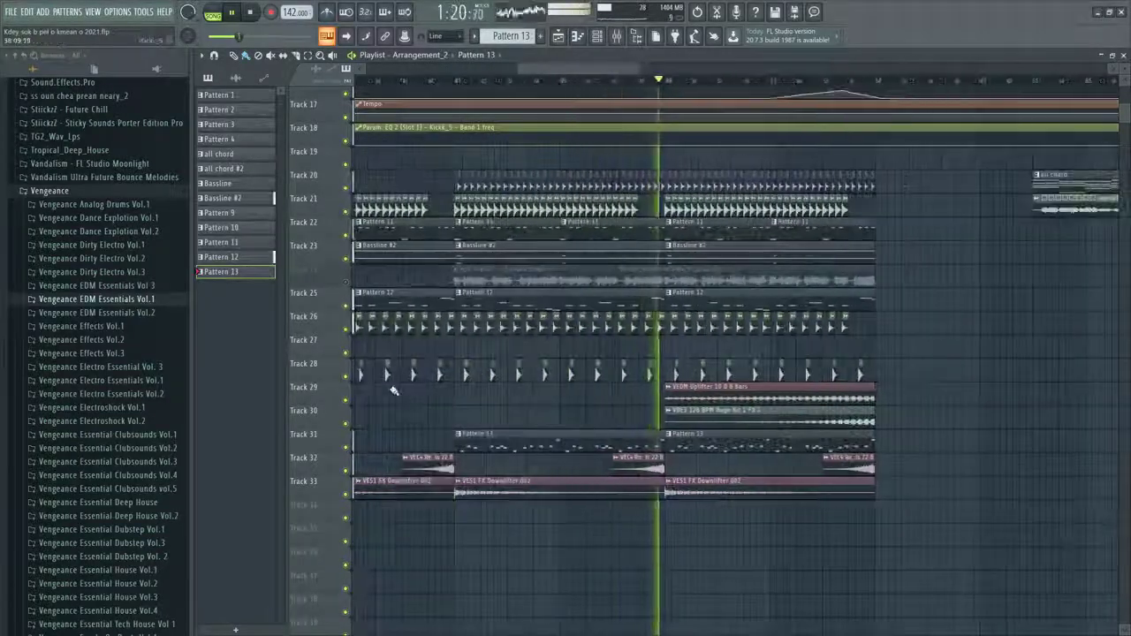
Switch to the Facebook Live Producer page, give the newest viewer comment a Care reaction, and return to FL Studio
key("super")
left_click(121, 629)
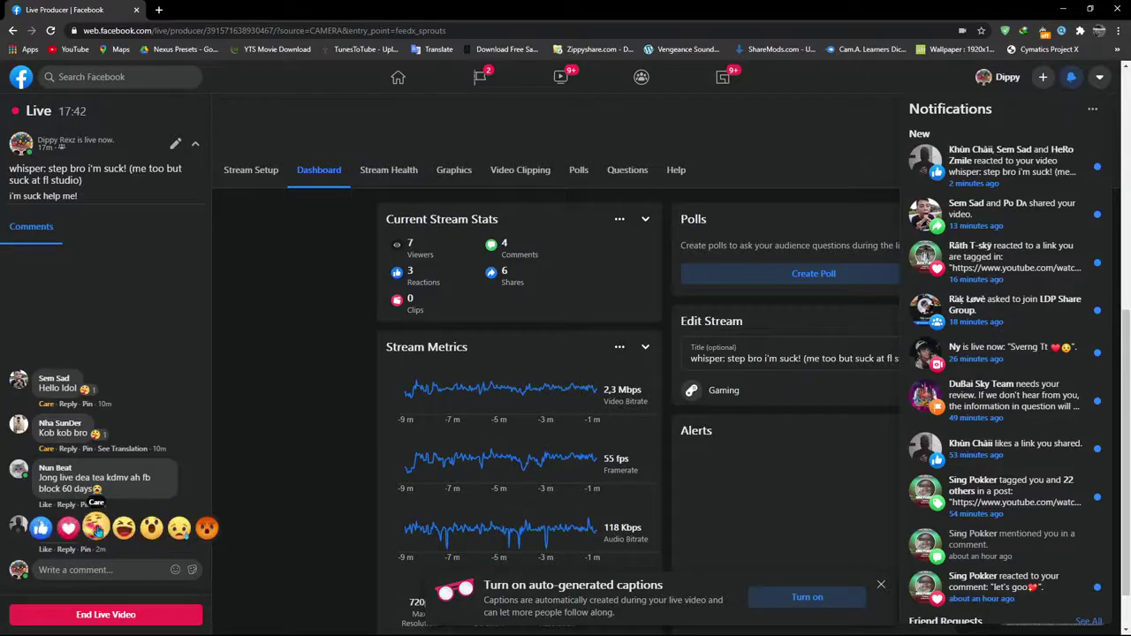
left_click(97, 532)
key("super")
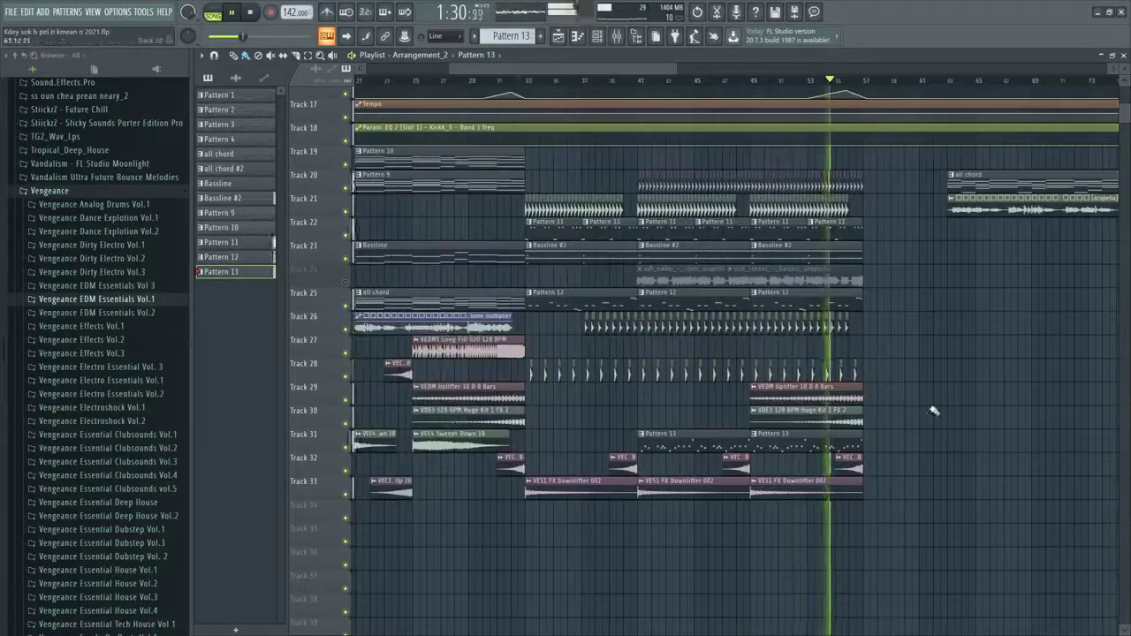
Move the separate all chord and acapella clips on Tracks 20 and 21 together so they start at bar 57
scroll(877, 332, "up", 4)
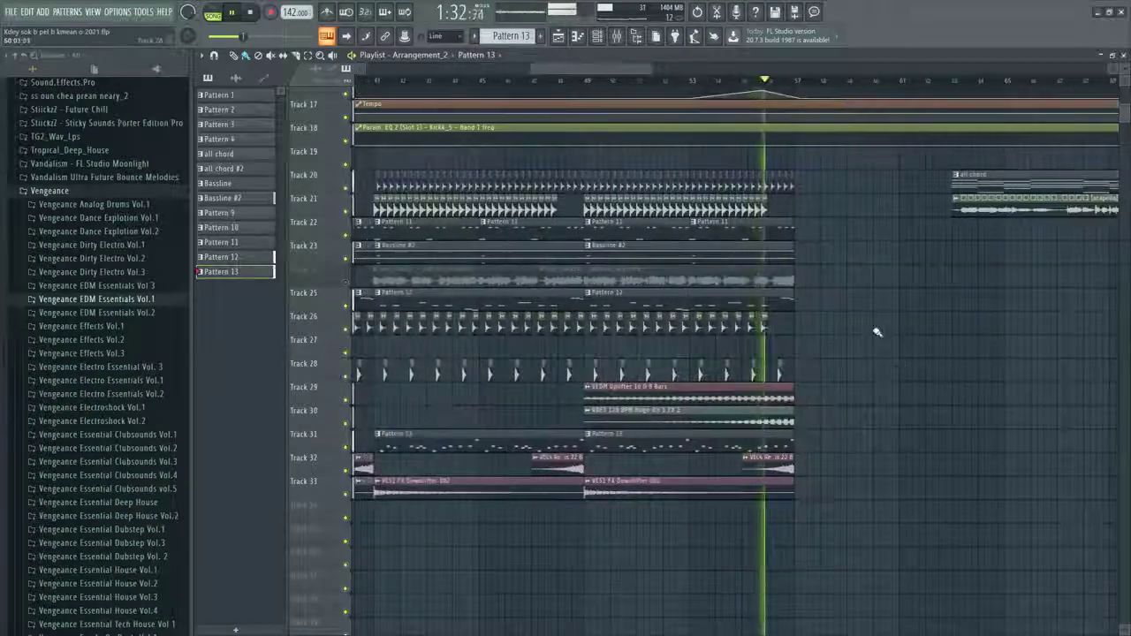
scroll(835, 252, "up", 2)
scroll(904, 313, "up", 5)
scroll(775, 316, "down", 5)
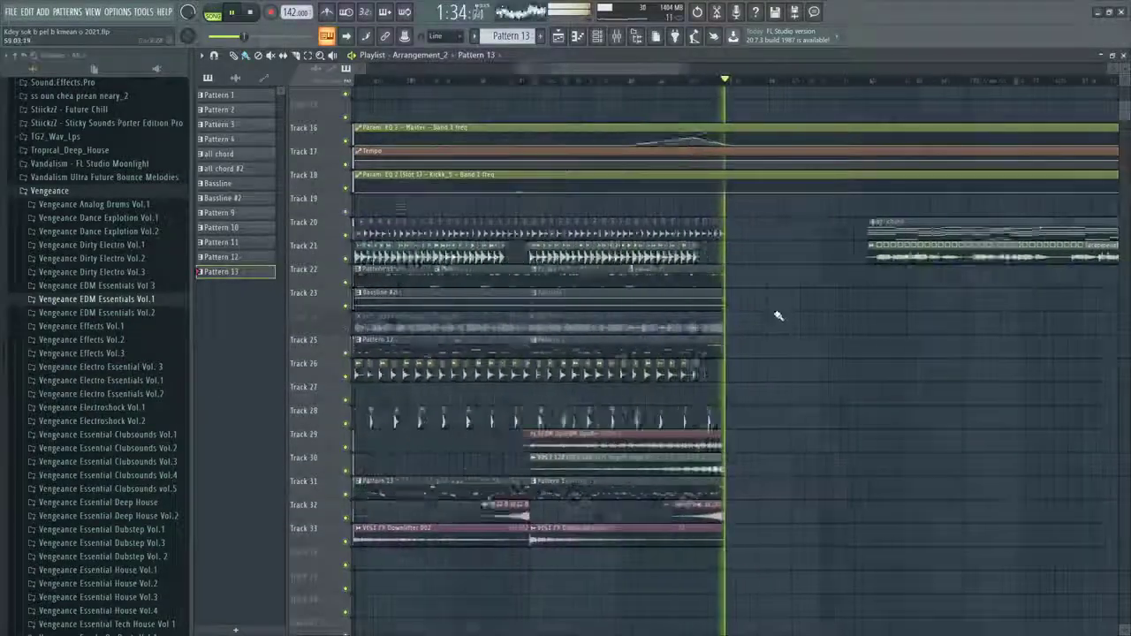
scroll(649, 283, "down", 3)
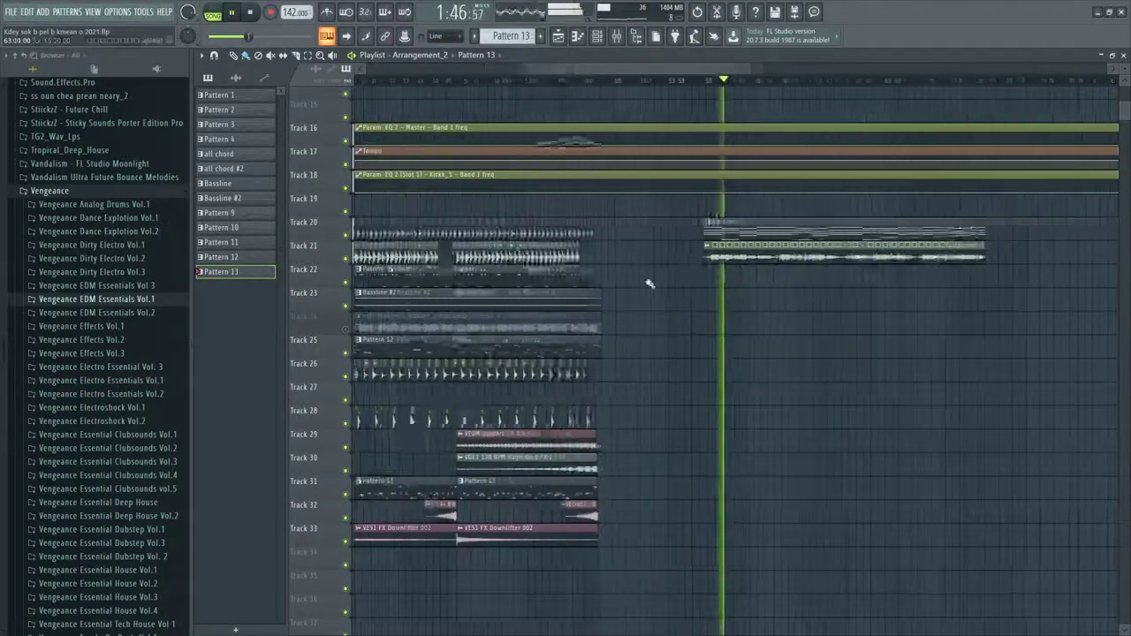
left_click_drag(1002, 284, 745, 230)
left_click_drag(1022, 287, 656, 245)
Place a copy of Pattern 10 on Track 19 at bar 57 and trim it to end at bar 73
scroll(656, 245, "down", 5, "ctrl")
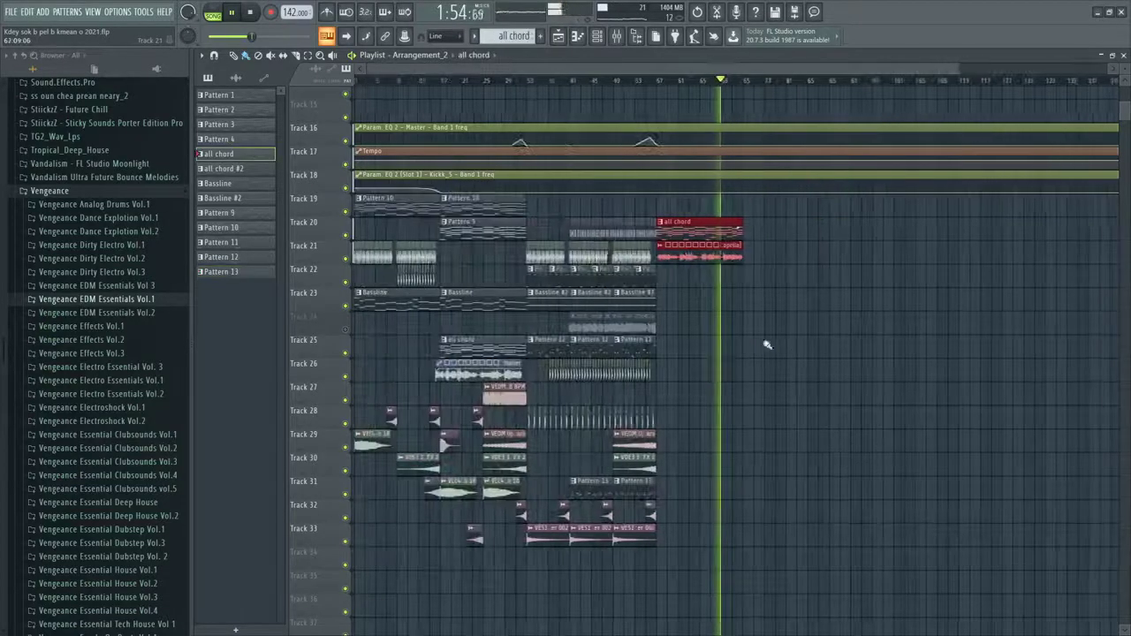
scroll(406, 257, "down", 2, "ctrl")
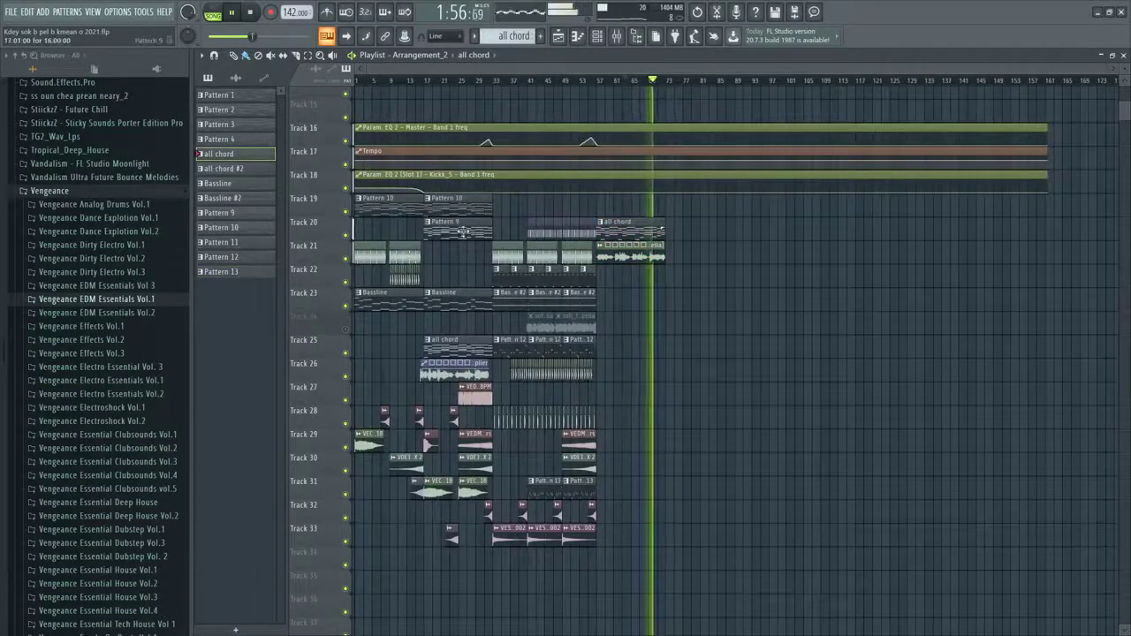
key("space")
scroll(825, 273, "up", 2, "ctrl")
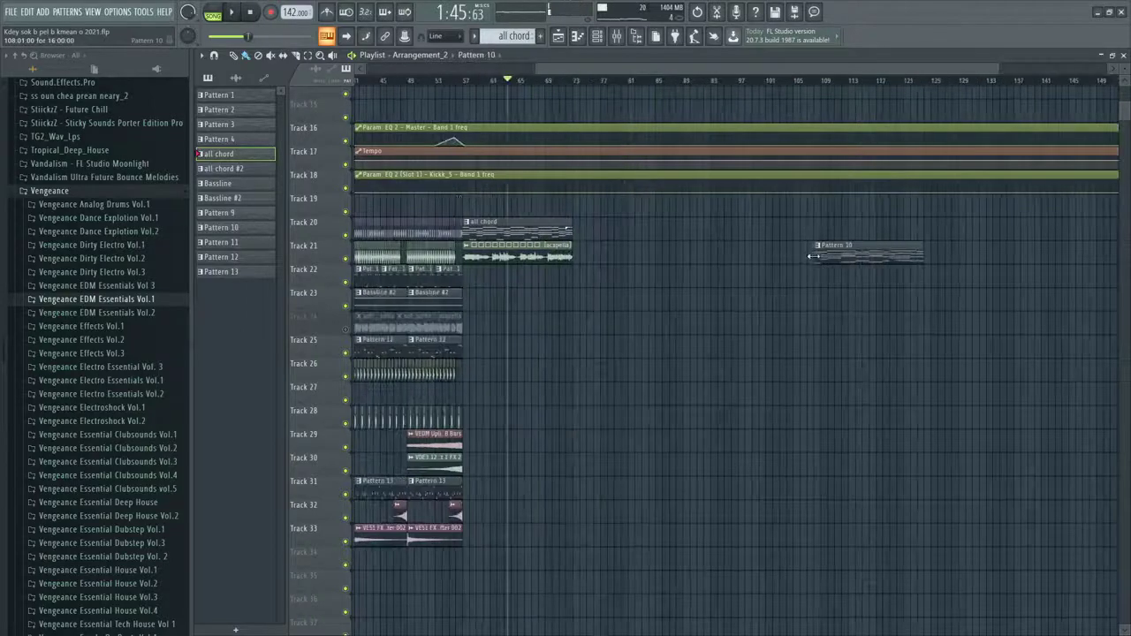
left_click_drag(813, 255, 541, 289)
left_click_drag(695, 251, 585, 211)
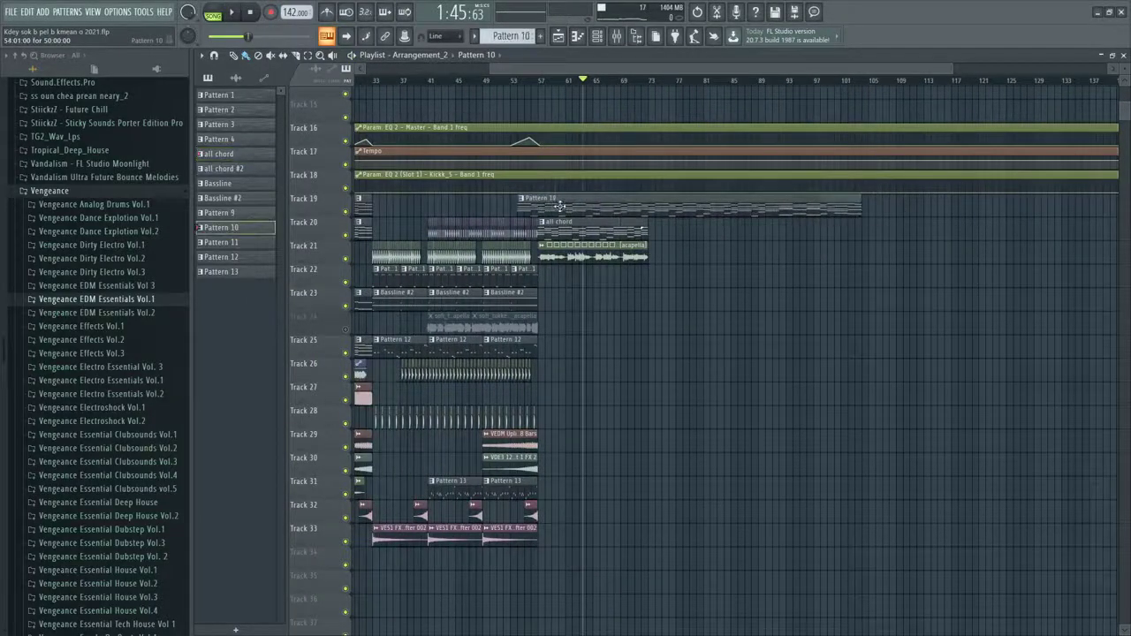
scroll(559, 206, "up", 2, "ctrl")
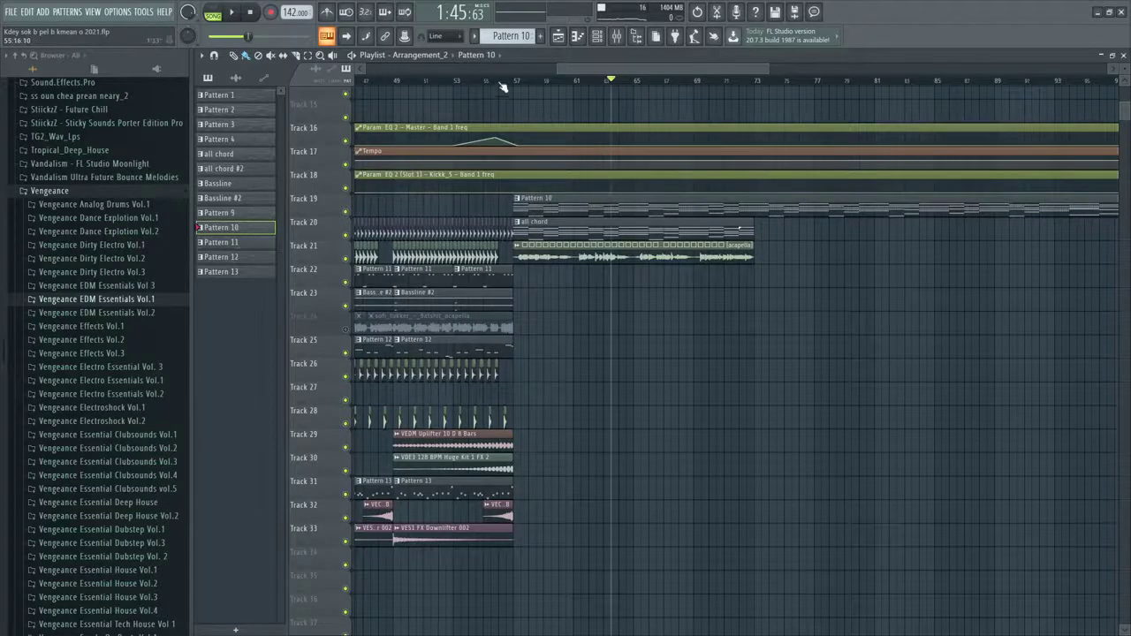
scroll(641, 288, "down", 2, "ctrl")
left_click_drag(819, 207, 600, 209)
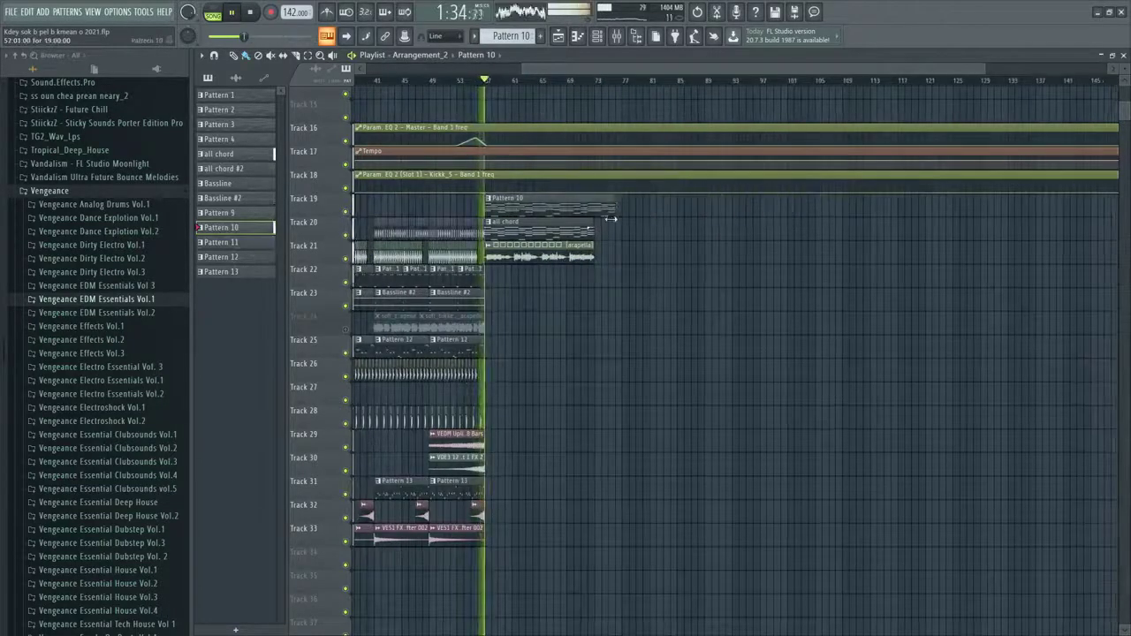
Copy Pattern 9 onto Track 22 at bar 57 and trim the clip to 16 bars
scroll(610, 339, "down", 2, "ctrl")
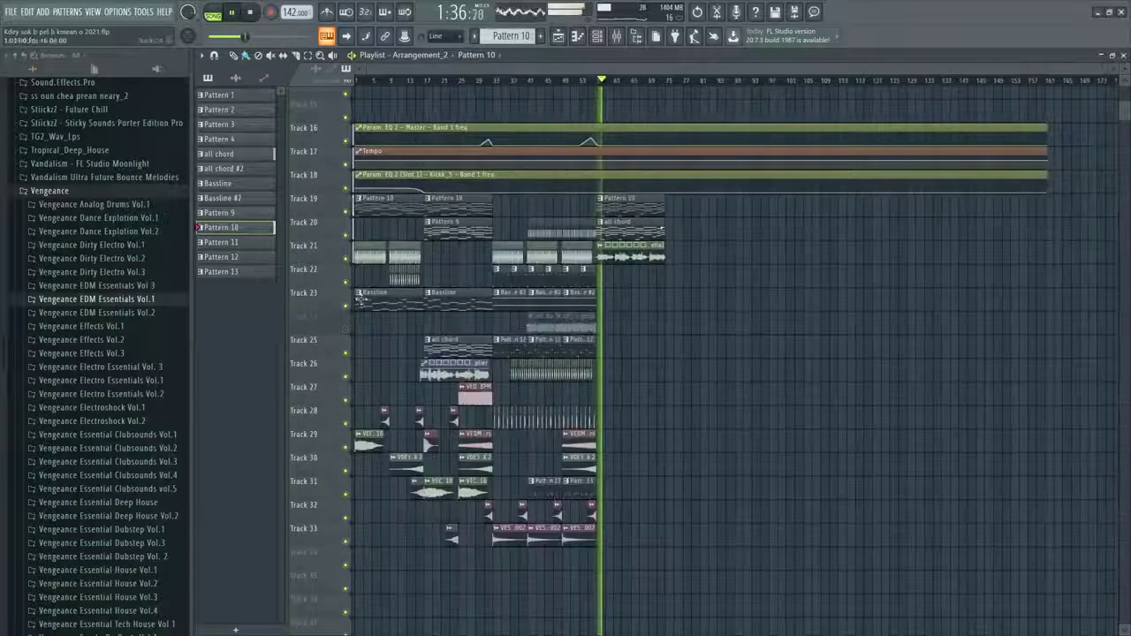
scroll(530, 256, "up", 2, "ctrl")
left_click_drag(520, 230, 1021, 302, "shift")
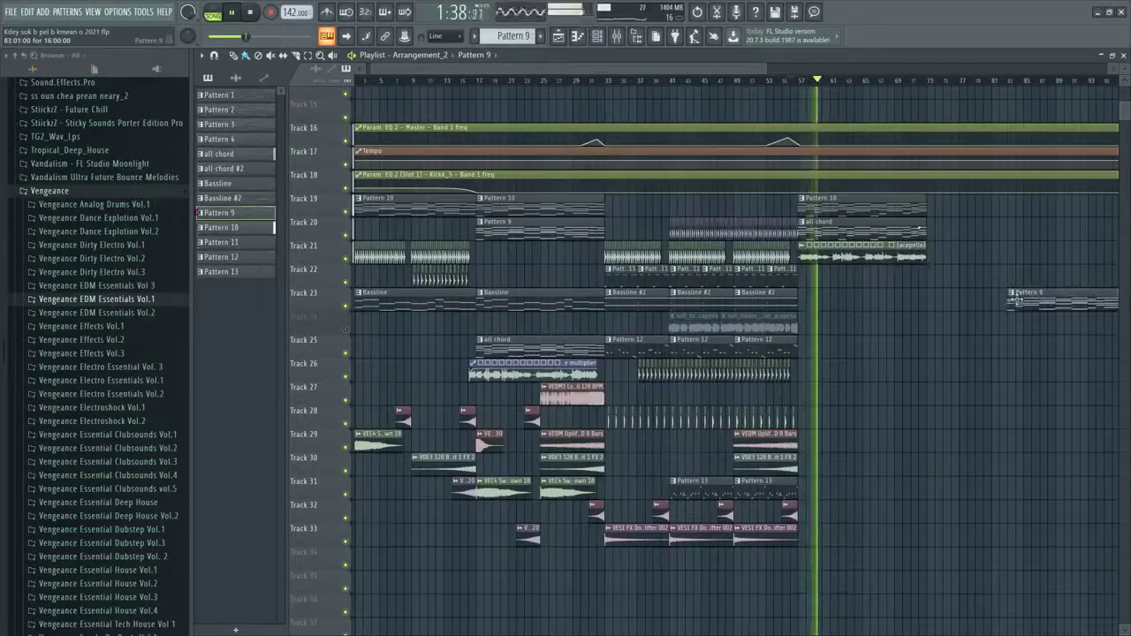
scroll(971, 292, "down", 2, "ctrl")
left_click_drag(920, 283, 740, 285)
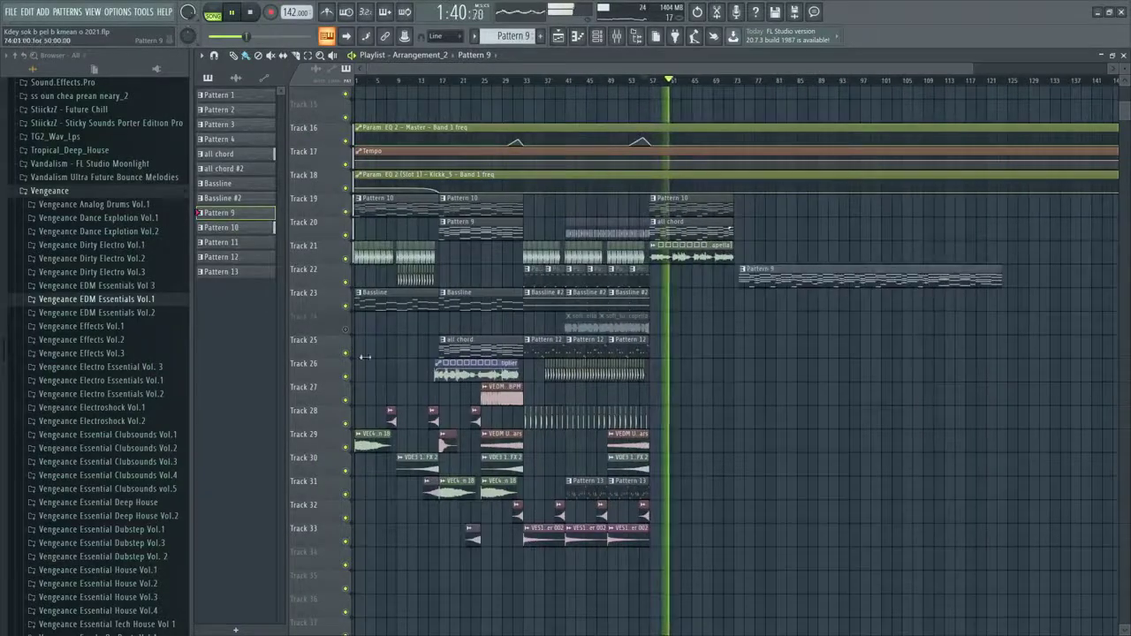
scroll(743, 288, "up", 2, "ctrl")
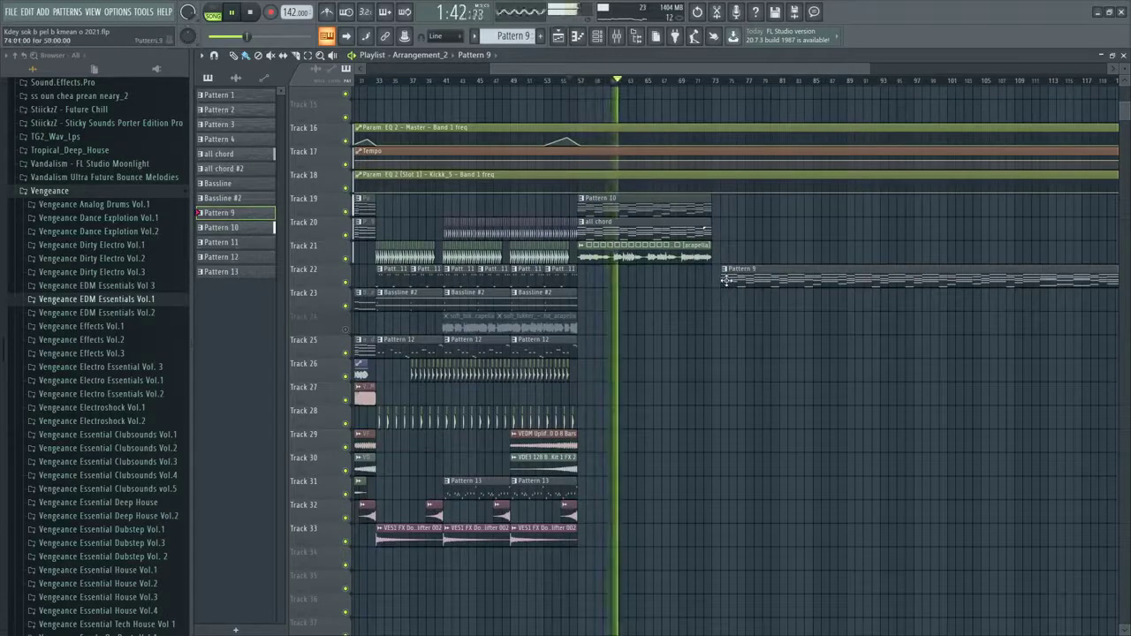
left_click_drag(747, 274, 596, 277)
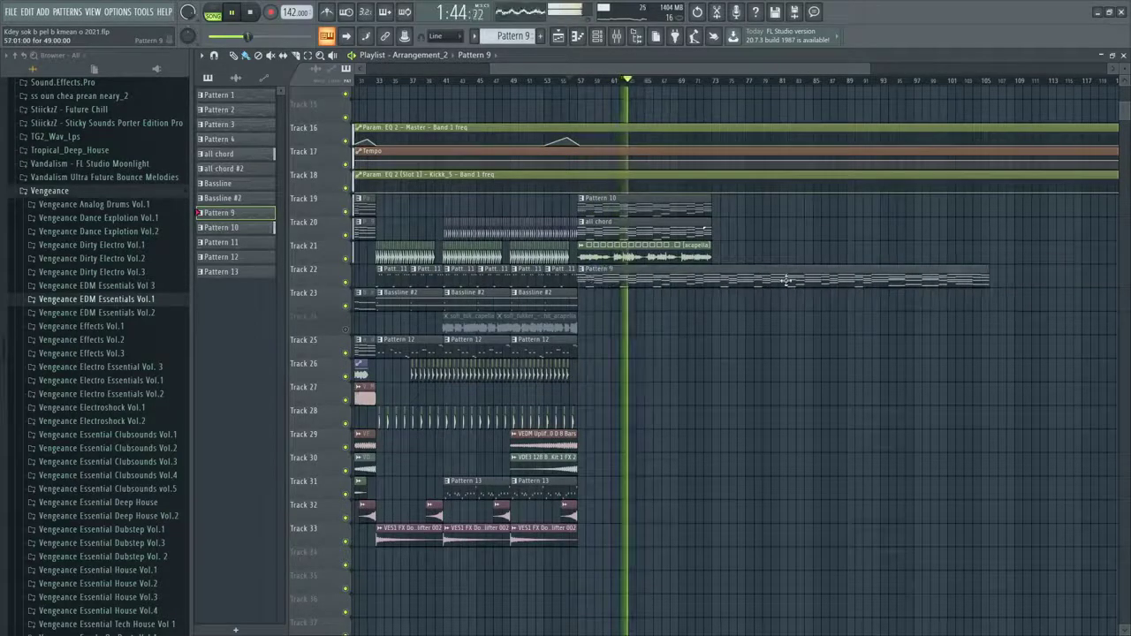
left_click_drag(987, 272, 731, 302)
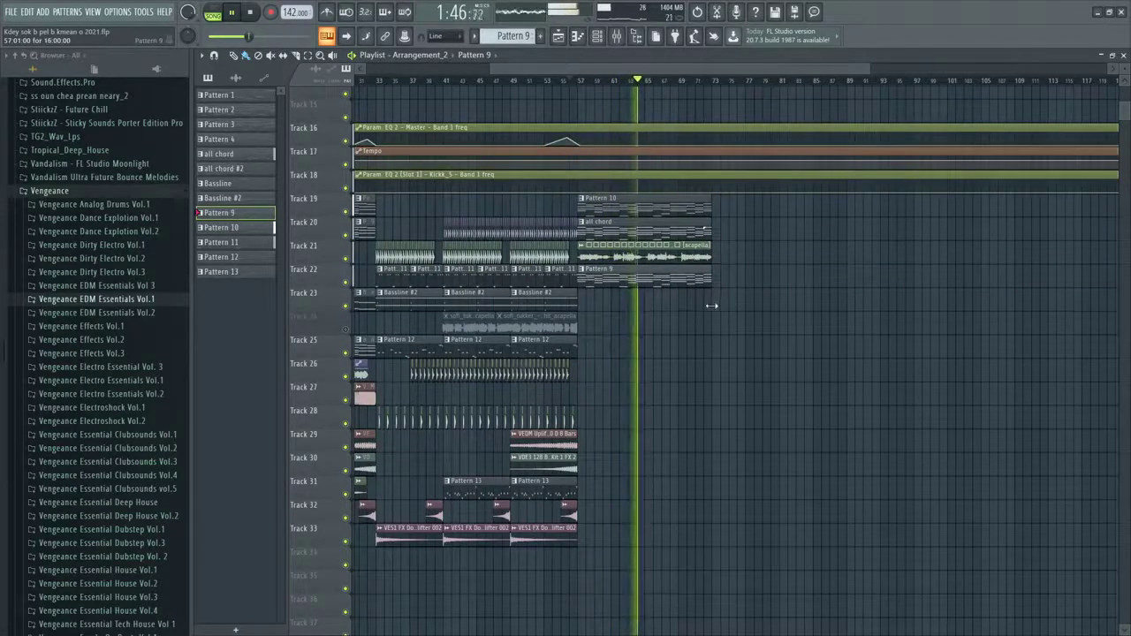
Copy the Bassline pattern onto Track 23 at bar 57 and trim it to end at bar 73
scroll(800, 312, "down", 3)
scroll(460, 313, "up", 3)
left_click_drag(472, 303, 1122, 341)
scroll(1122, 341, "down", 4)
scroll(999, 295, "up", 1)
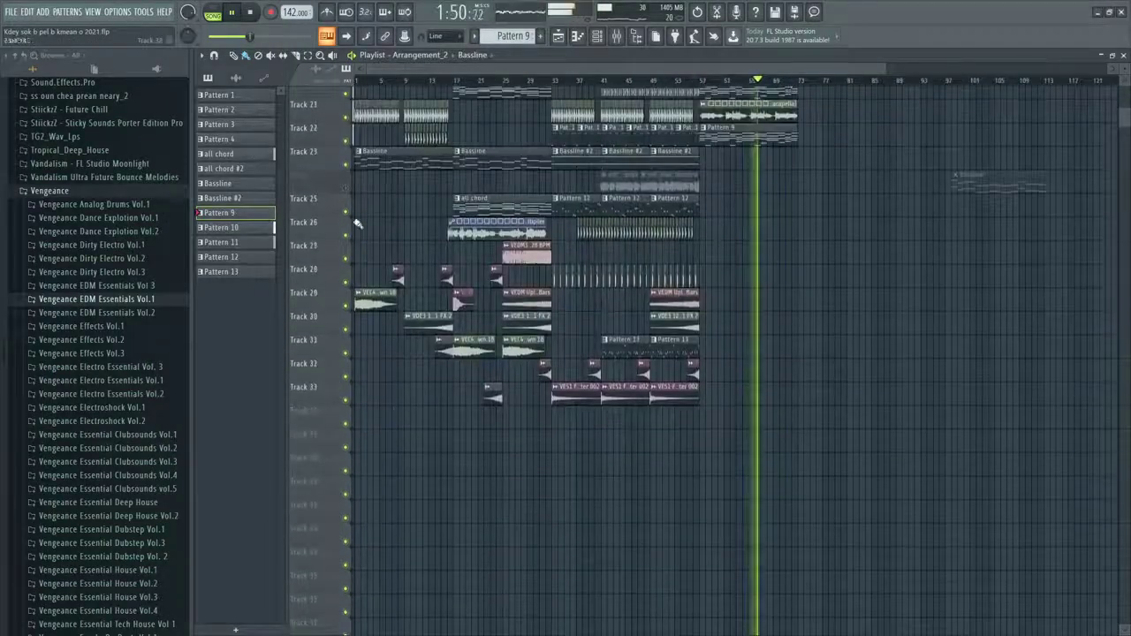
scroll(839, 256, "up", 3)
scroll(841, 254, "up", 3)
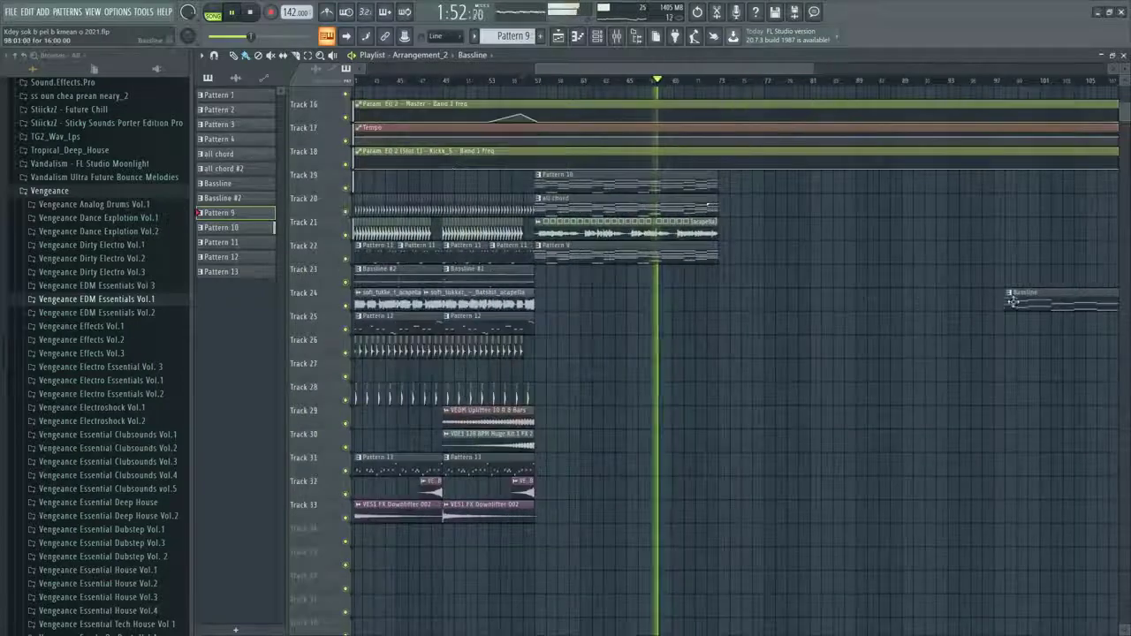
left_click_drag(841, 252, 576, 256)
key("space")
left_click_drag(799, 257, 854, 281)
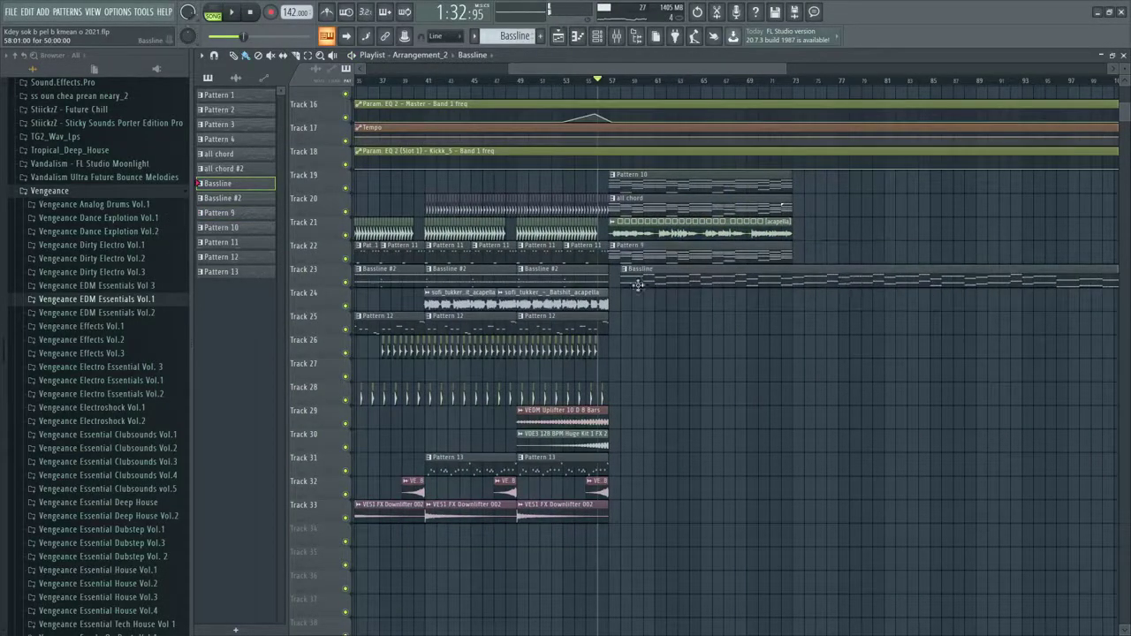
key("space")
scroll(822, 281, "down", 3)
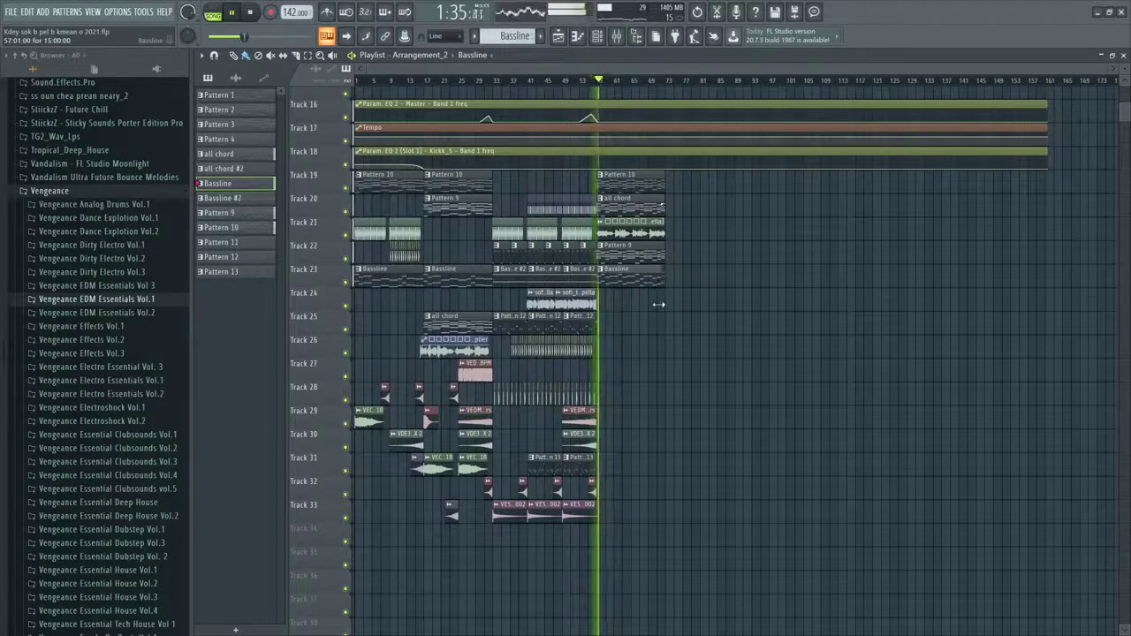
Add the VFX2 Sweeps Long 21 sample from Vengeance Effects Vol.2 to Track 27 at about bar 68
scroll(579, 320, "up", 2)
scroll(574, 323, "down", 2)
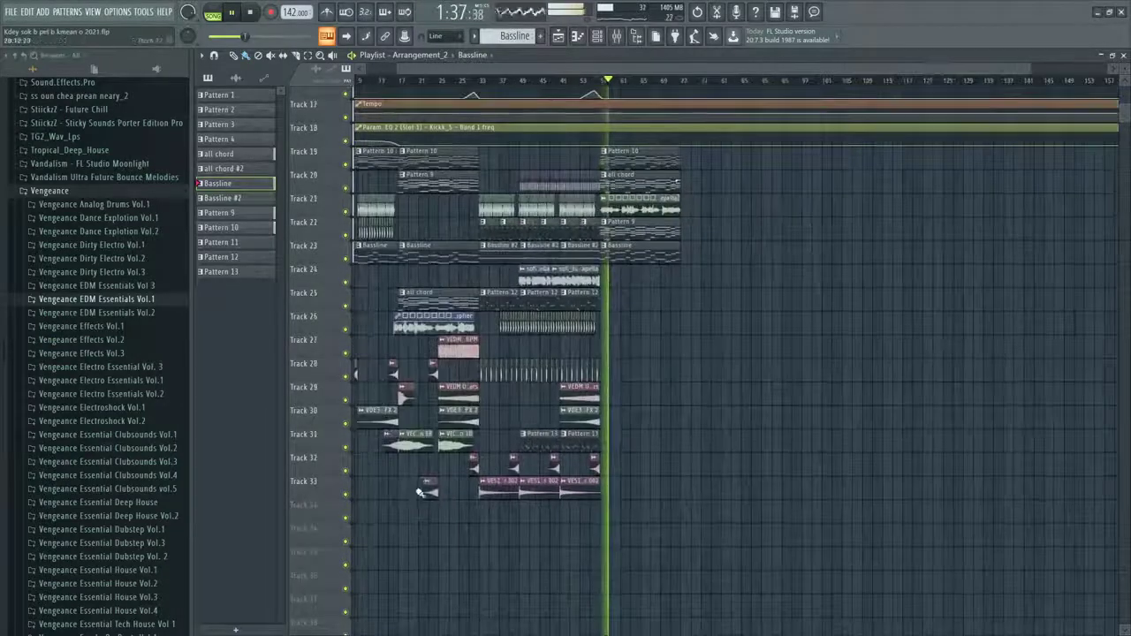
scroll(97, 383, "down", 4)
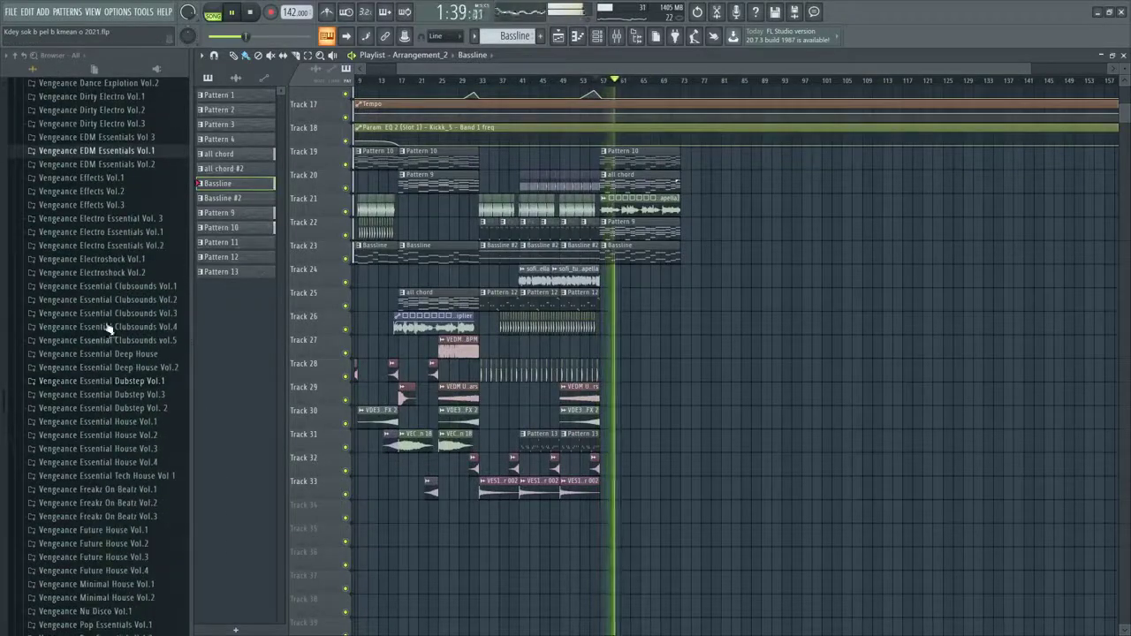
left_click(114, 190)
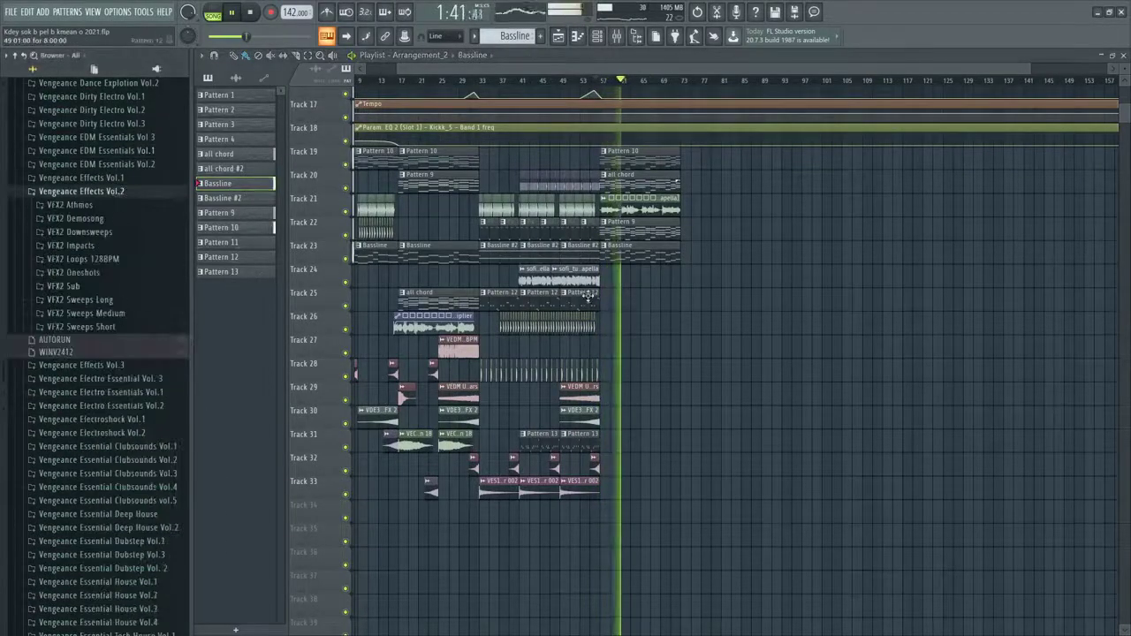
scroll(587, 296, "up", 3)
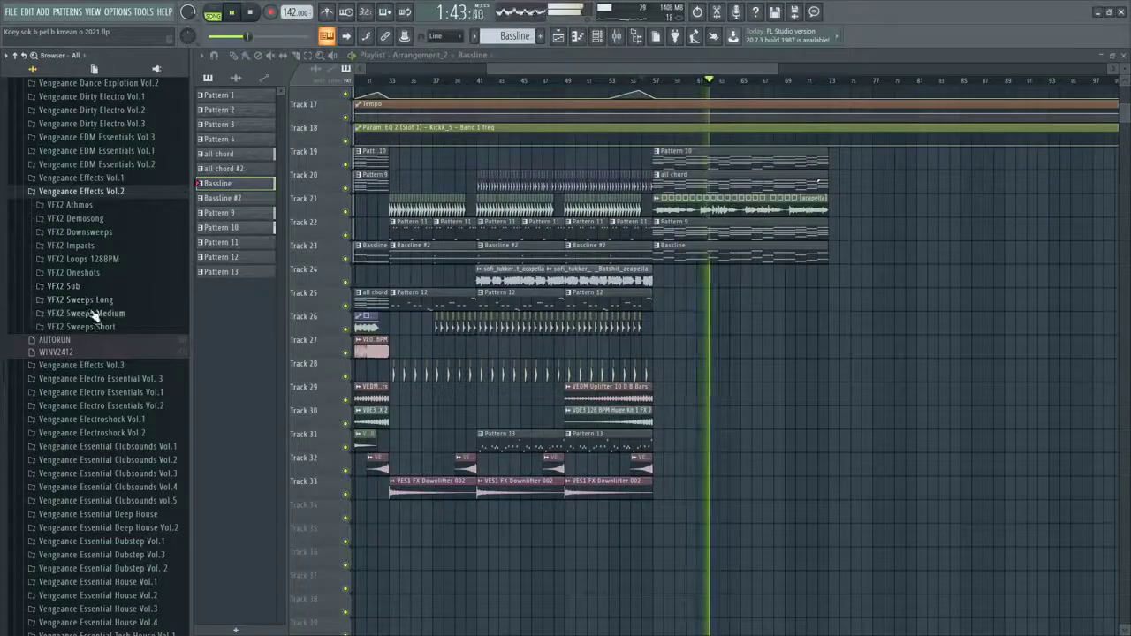
left_click(93, 301)
left_click(99, 318)
left_click_drag(104, 308, 883, 345)
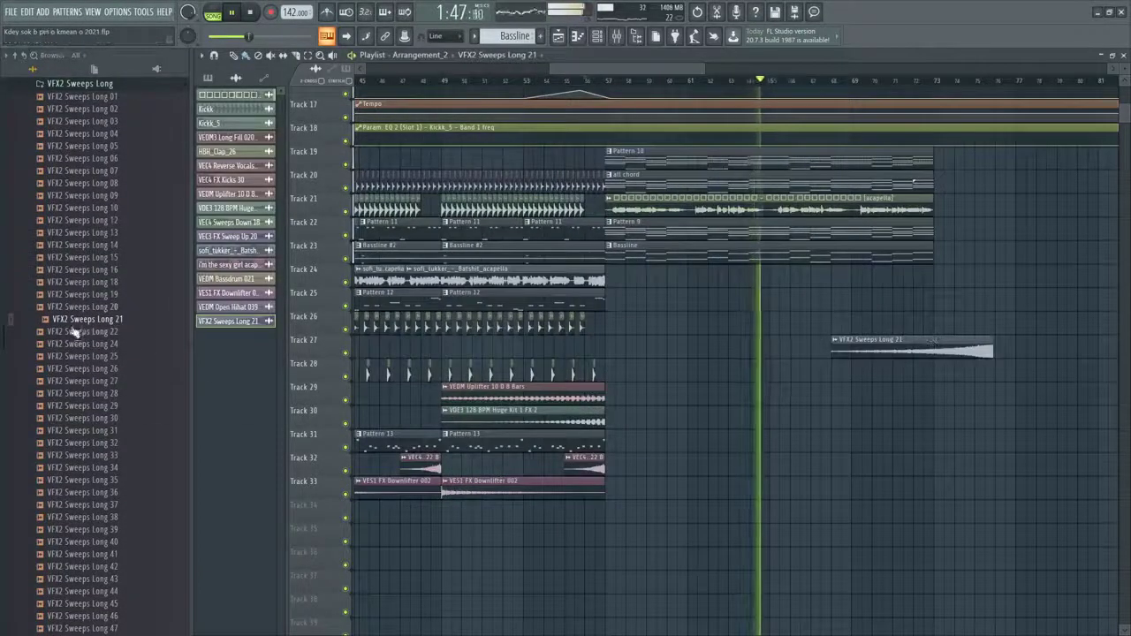
Audition VFX2 Sweeps Long 22 and its neighbouring sweep samples as alternatives for the riser
left_click(115, 330)
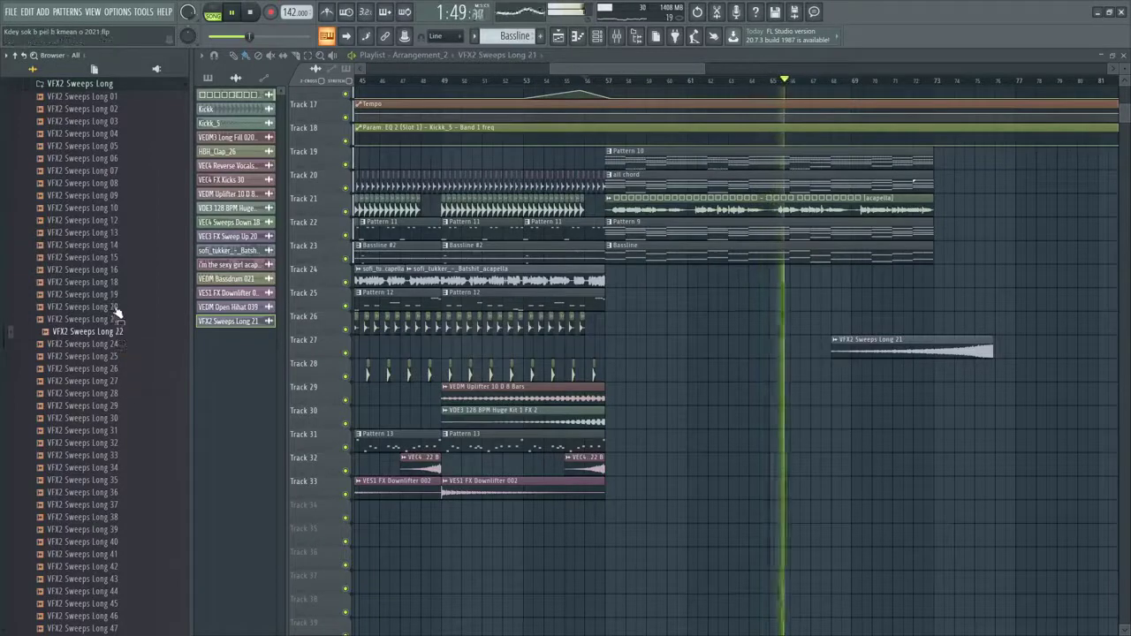
left_click_drag(115, 270, 870, 358)
key("space")
left_click_drag(107, 325, 945, 355)
Check the VFX2 Sweeps Long 21 channel settings and move its clip from Track 27 to Track 34 at about bar 24
scroll(839, 355, "down", 3)
double_click(832, 352)
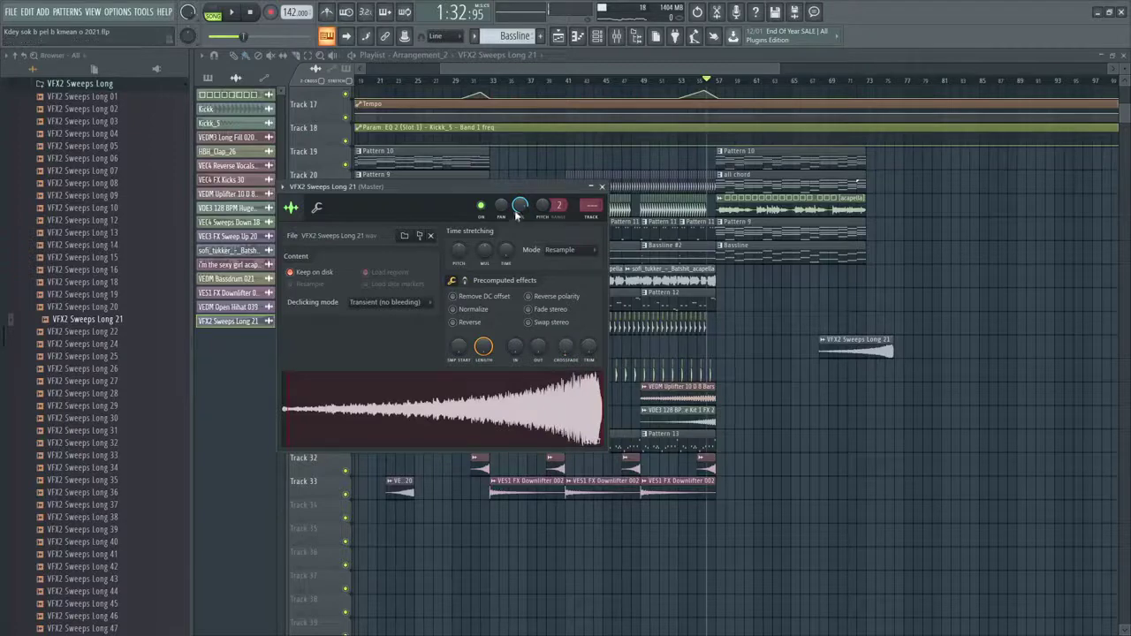
left_click(601, 187)
key("space")
left_click_drag(854, 354, 434, 486)
key("space")
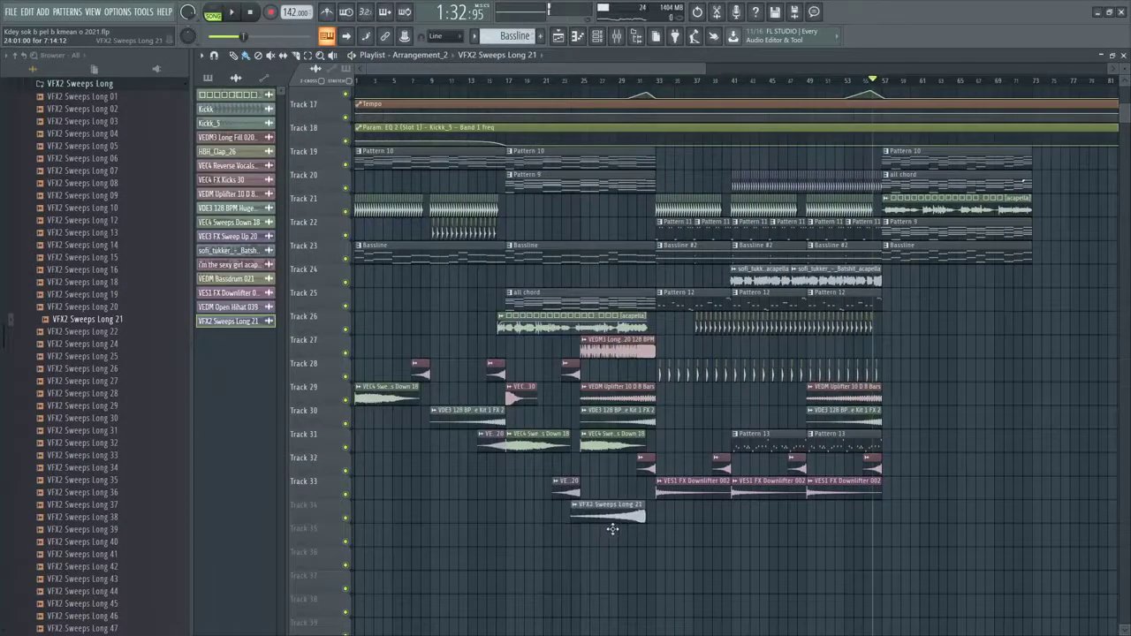
Fit the VFX2 Sweeps Long 21 sample to the tempo and align its clip to span bars 25 to 33
left_click(585, 505)
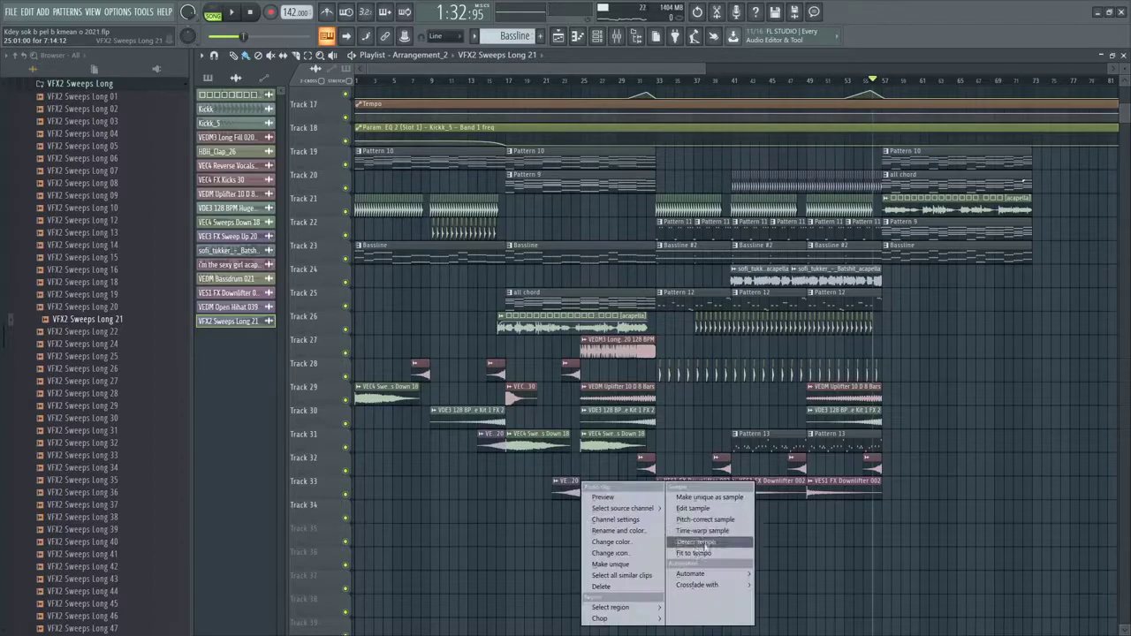
left_click(694, 554)
left_click(576, 355)
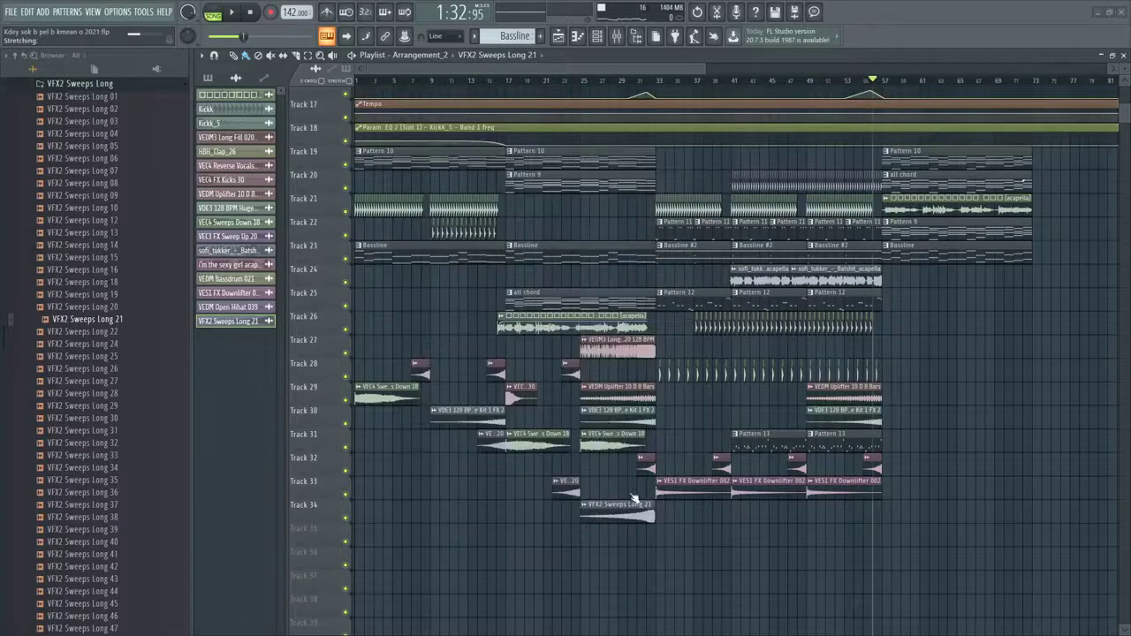
Lower the channel volume of VFX2 Sweeps Long 21 and play the song from about bar 28 to check it
scroll(636, 528, "up", 3)
double_click(636, 512)
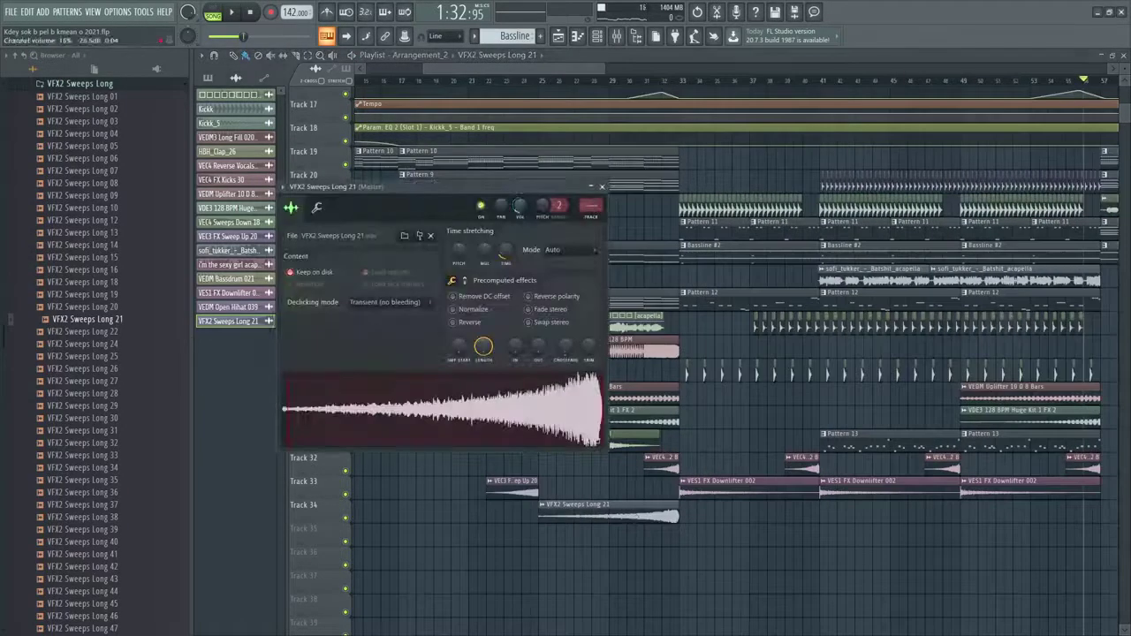
left_click(586, 91)
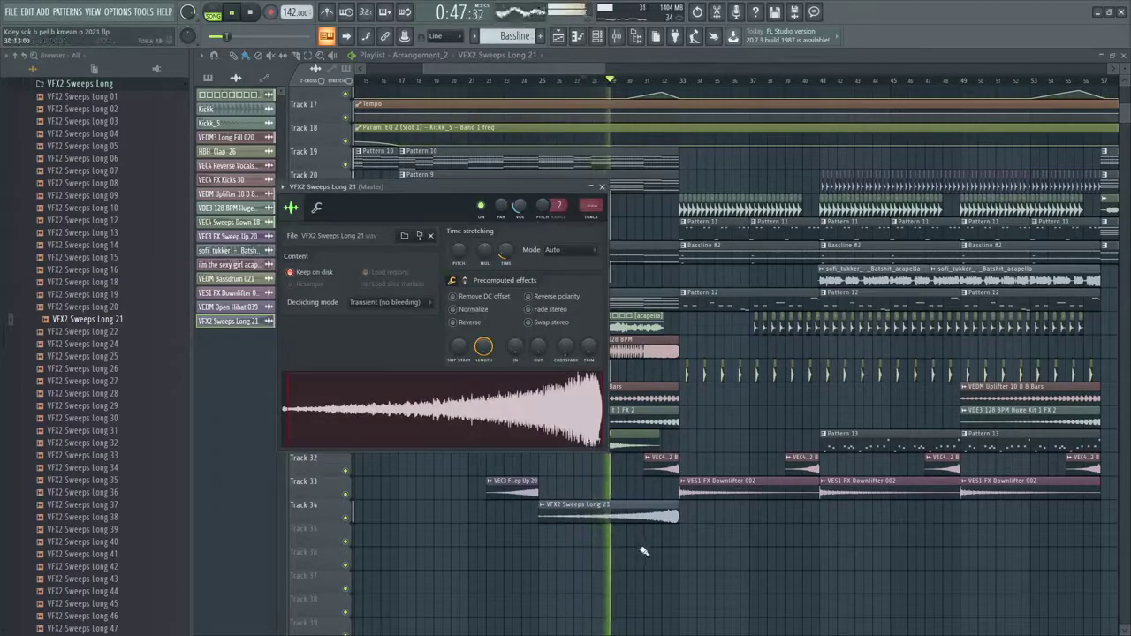
key("Escape")
Copy the VFX2 Sweeps Long 21 clip on Track 34 to bar 49 so that it ends at bar 57
scroll(536, 533, "down", 4)
scroll(590, 518, "up", 1)
scroll(606, 532, "down", 2)
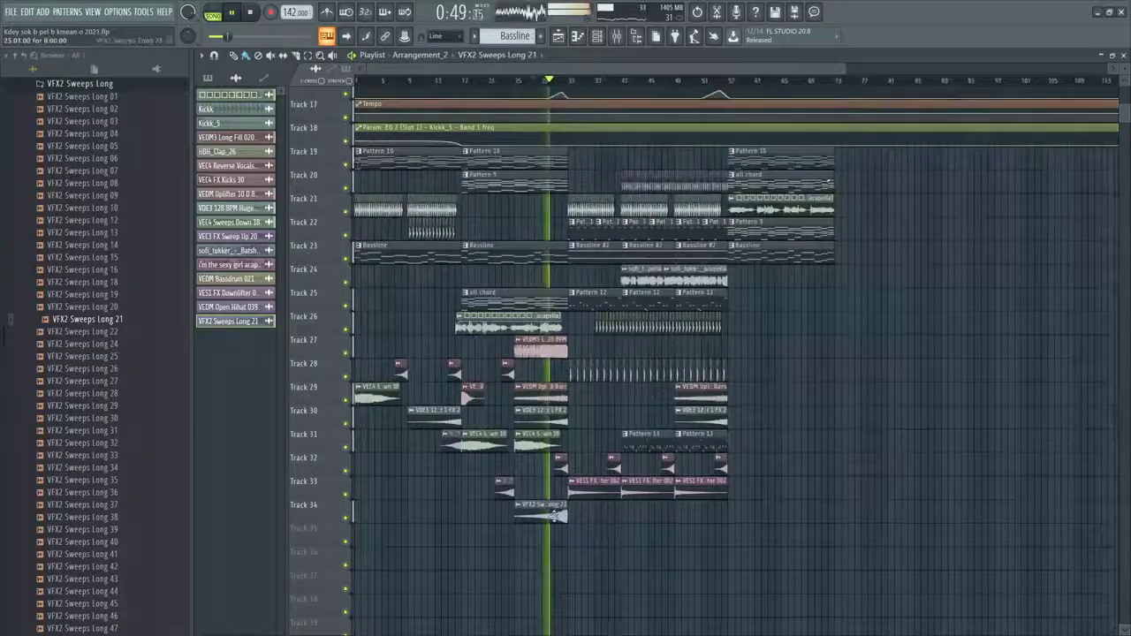
scroll(567, 497, "up", 2)
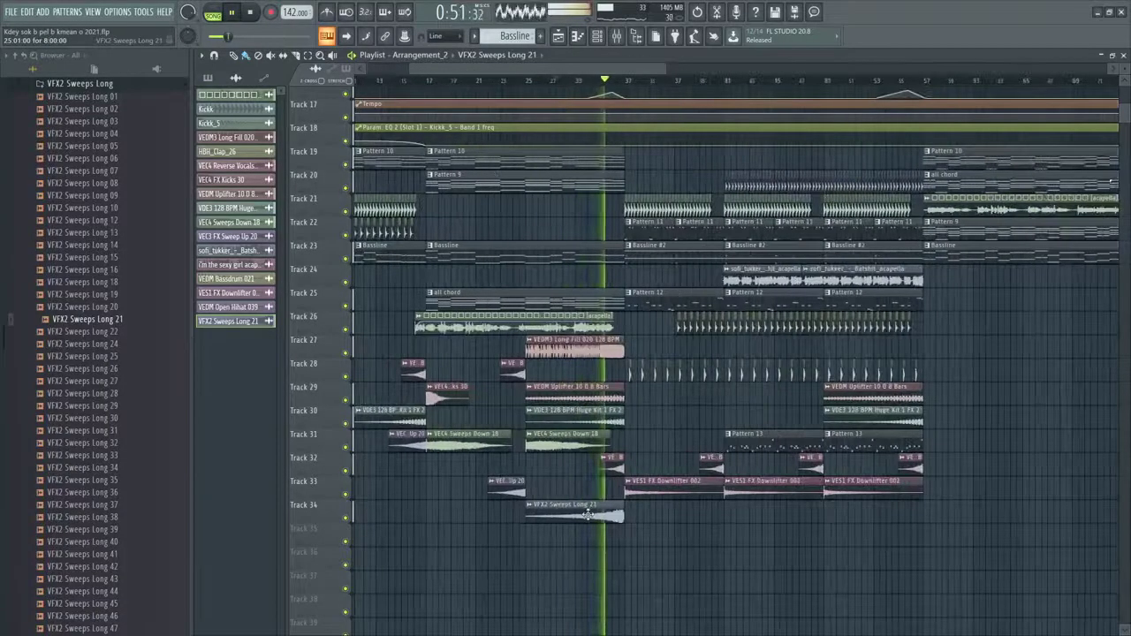
scroll(570, 513, "down", 2)
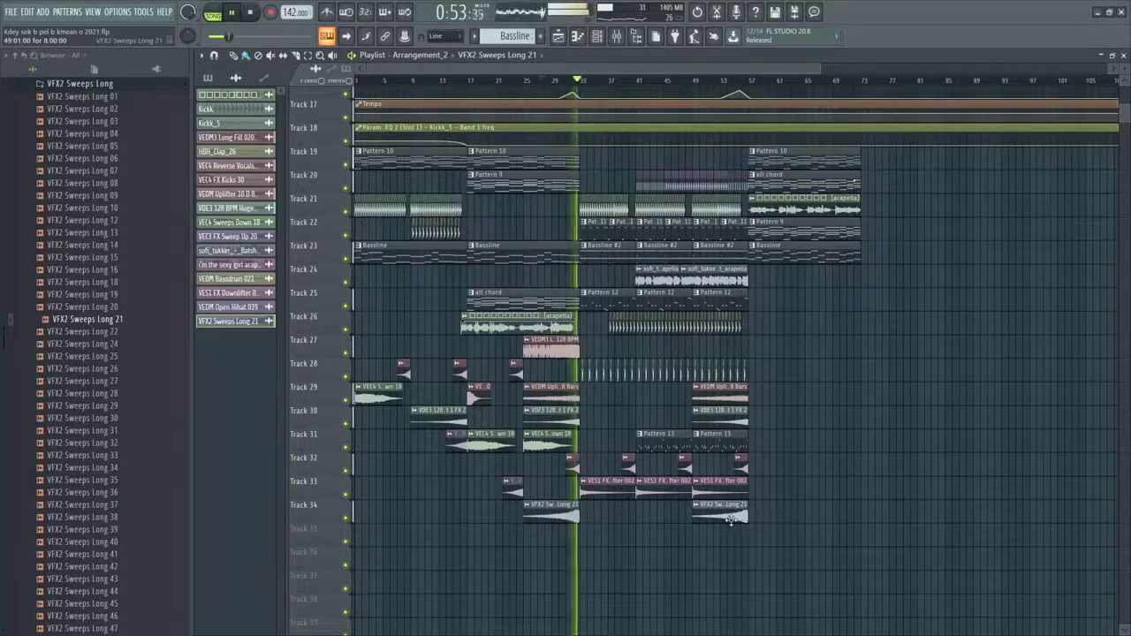
Play the arrangement from about bar 31 to check how the sweep riser leads into the section at bar 33
scroll(557, 123, "up", 5)
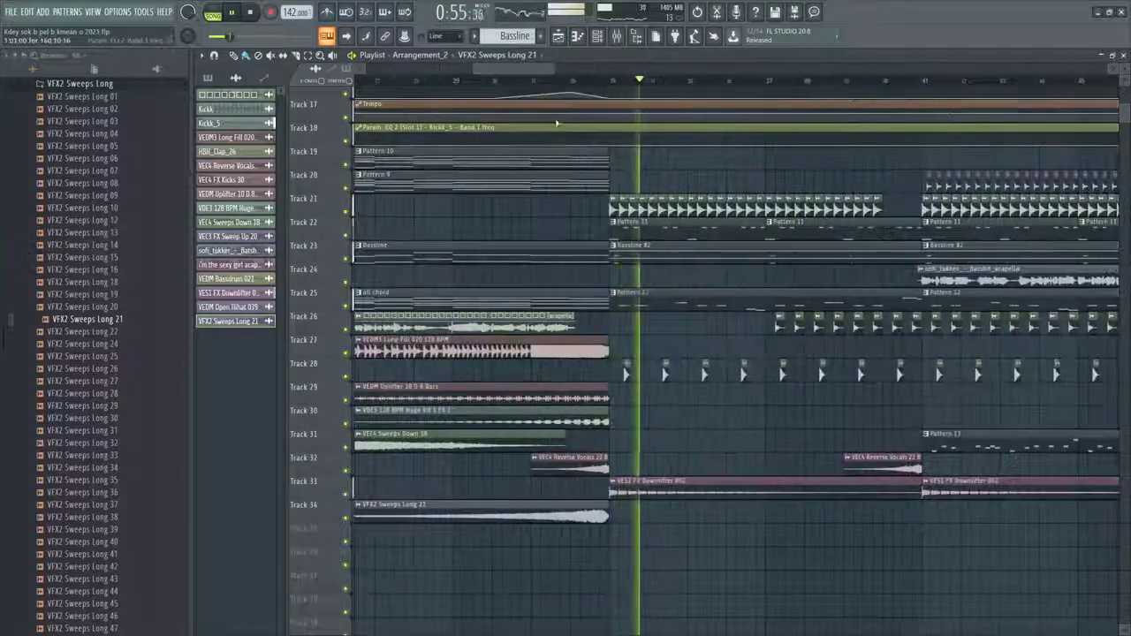
left_click(556, 81)
scroll(597, 296, "up", 3)
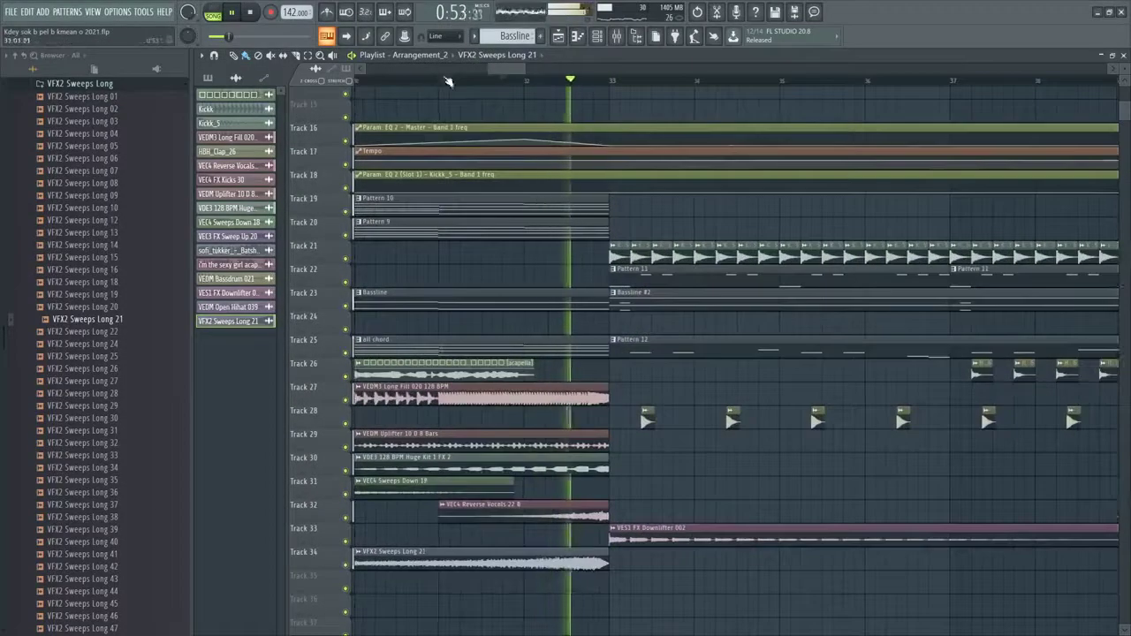
left_click(447, 81)
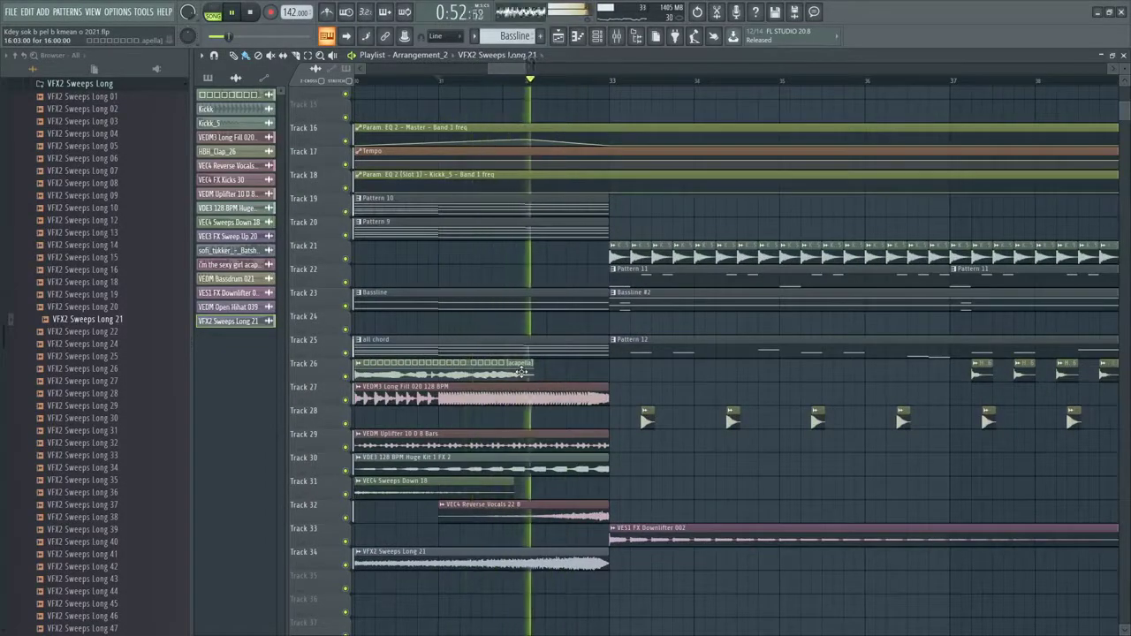
scroll(523, 371, "down", 2)
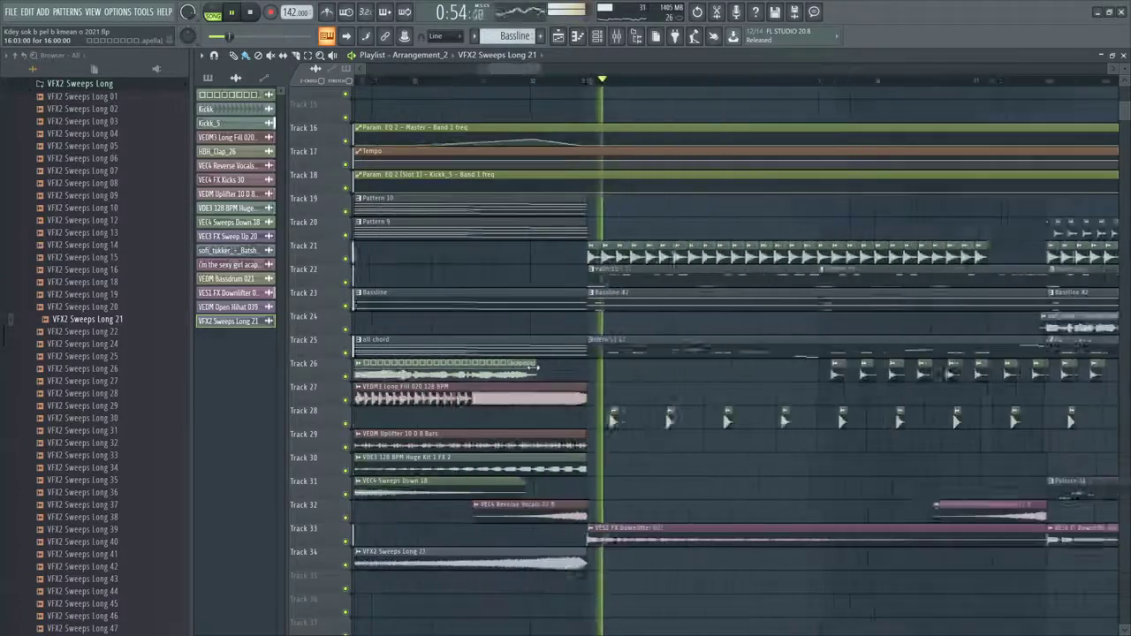
scroll(533, 367, "down", 4)
scroll(534, 367, "up", 4)
scroll(535, 368, "down", 4)
scroll(548, 368, "up", 4)
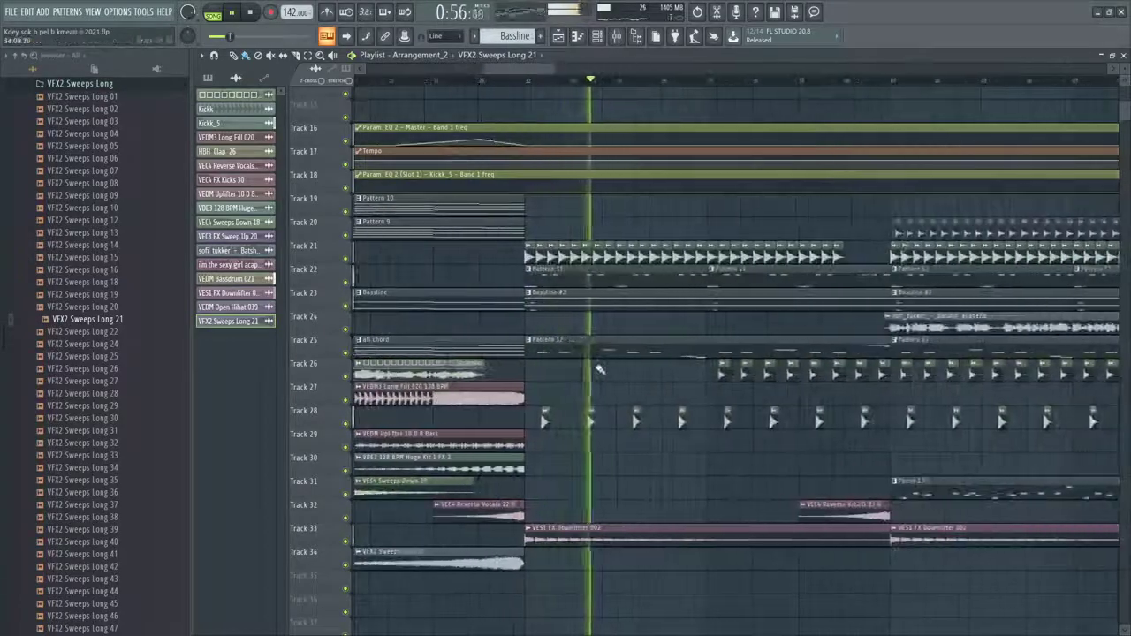
scroll(600, 370, "up", 1)
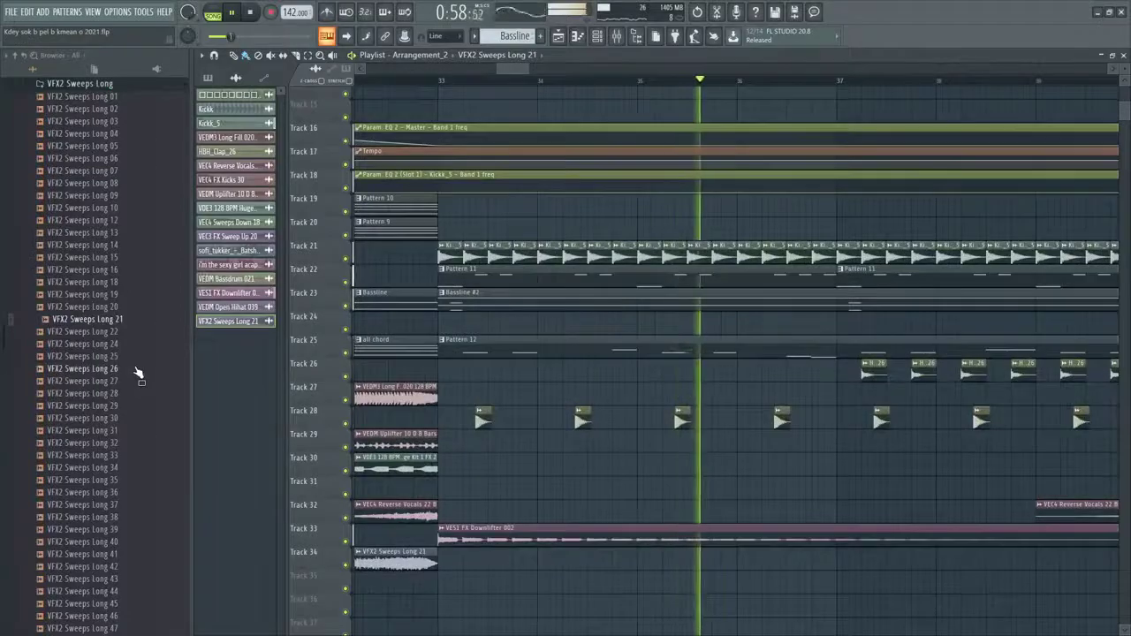
scroll(646, 434, "up", 3)
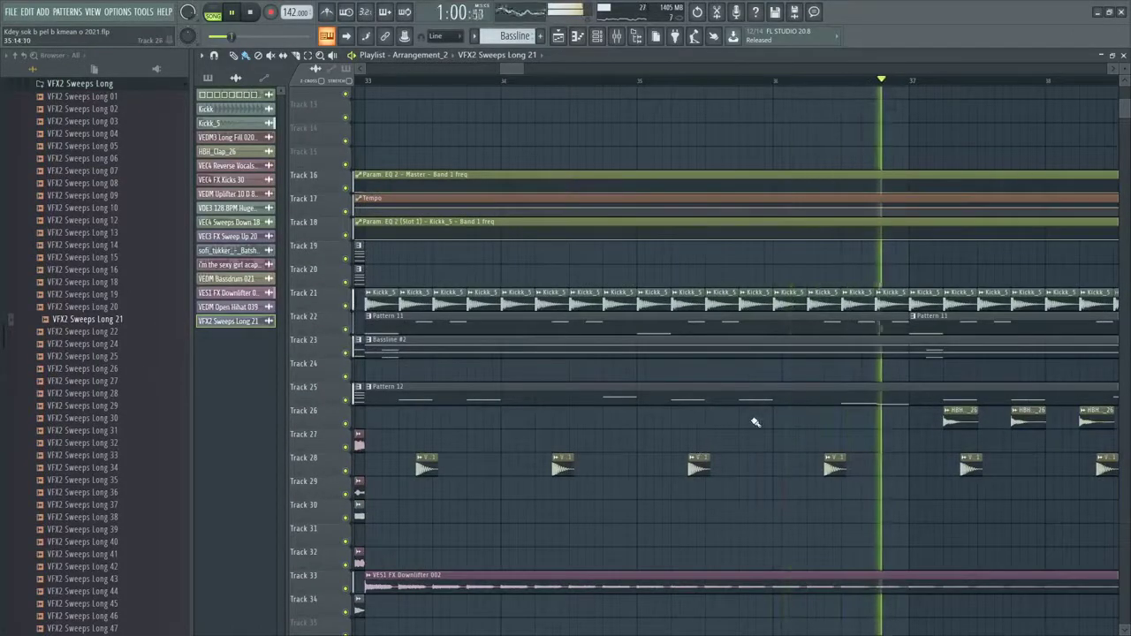
Audition VFX2 Sweeps Long 20 and replay the transition into the section at bar 41
scroll(752, 422, "down", 4)
left_click(126, 308)
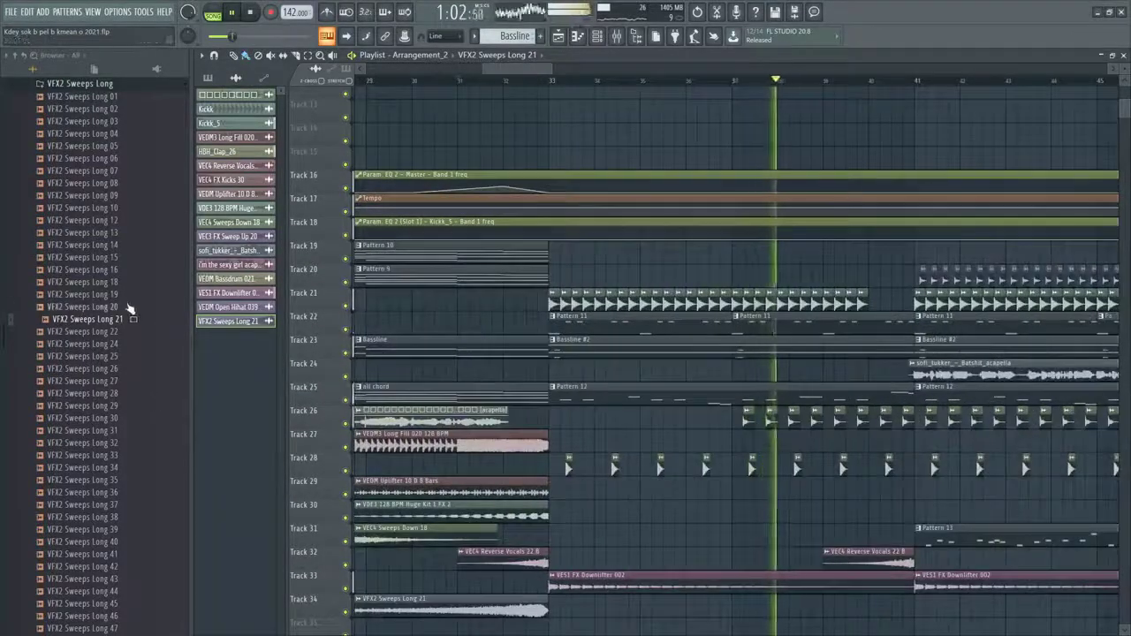
scroll(679, 510, "up", 3)
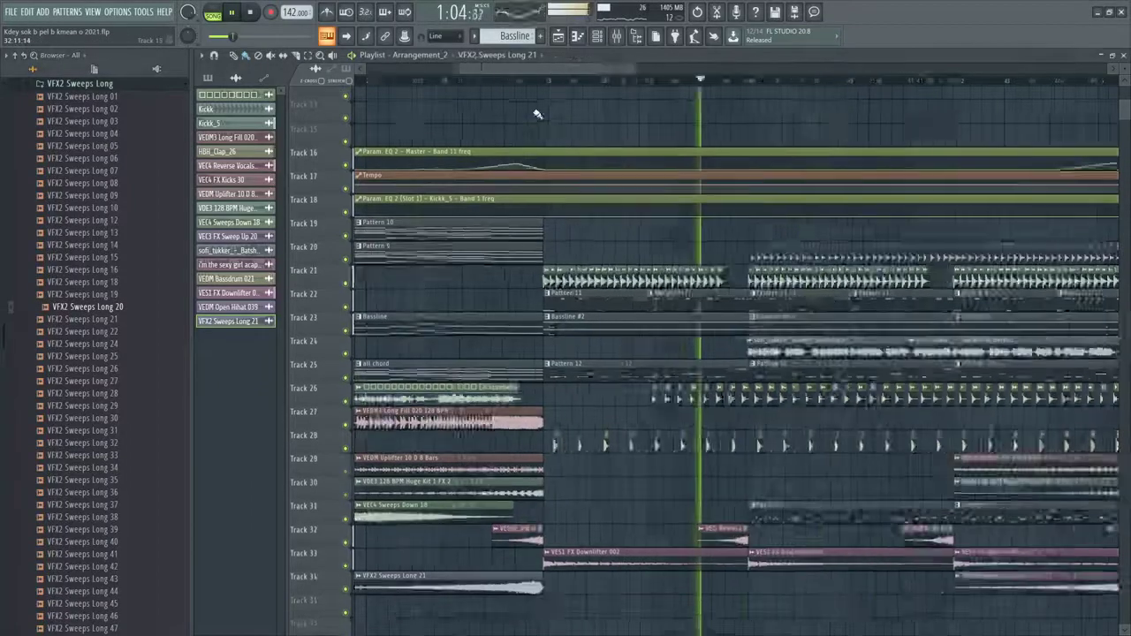
scroll(682, 495, "down", 5)
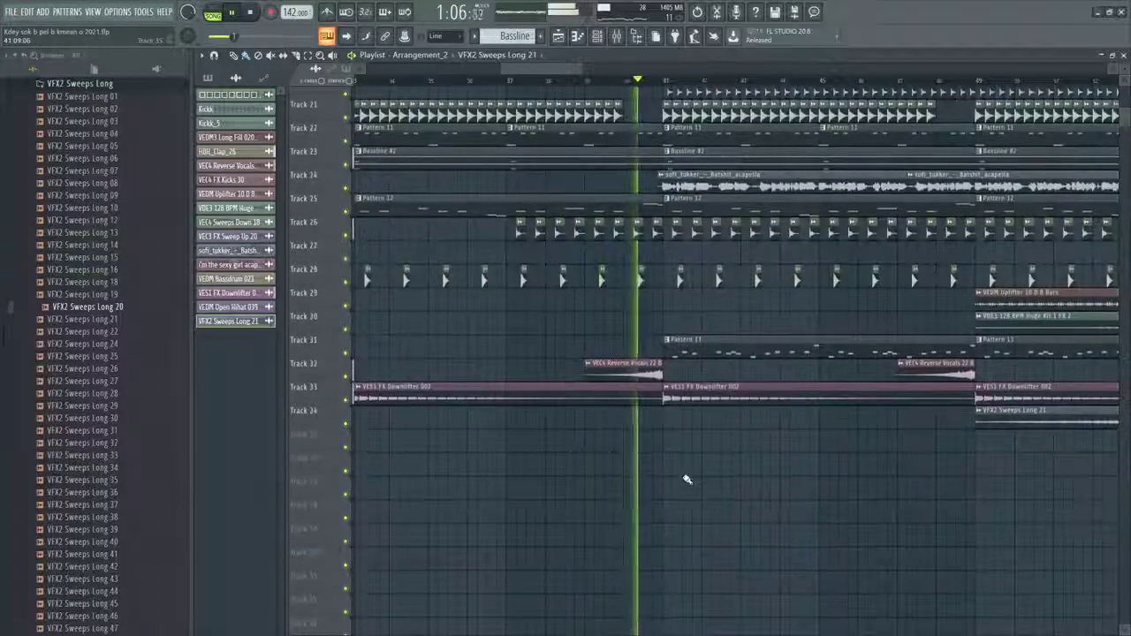
left_click(626, 83)
key("space")
scroll(689, 319, "up", 3)
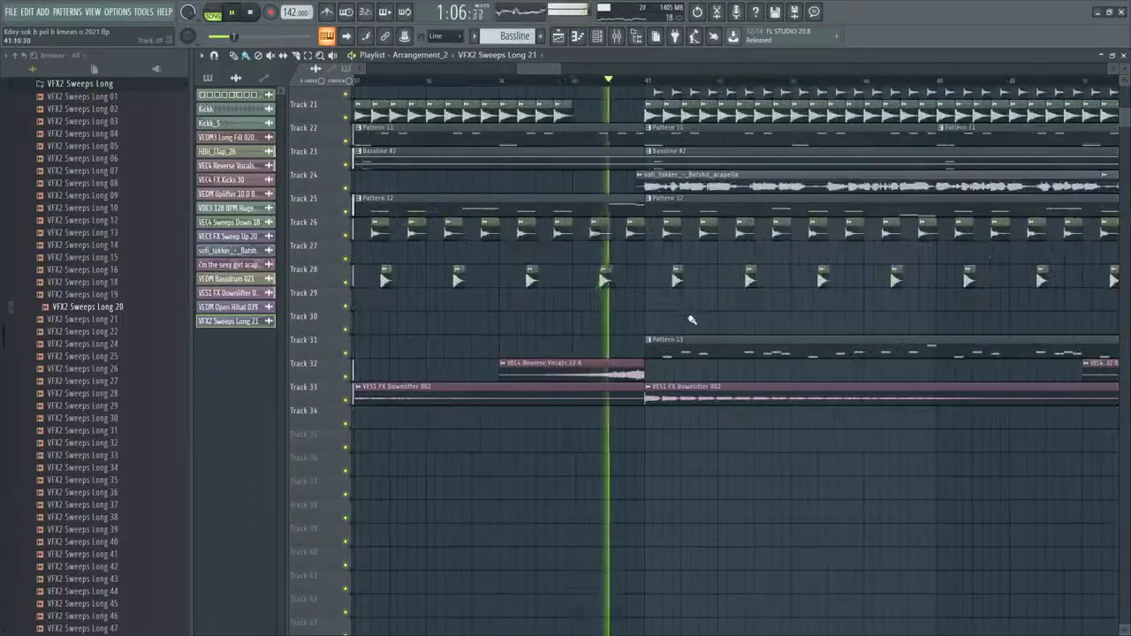
scroll(685, 319, "up", 4)
scroll(645, 343, "down", 6)
scroll(661, 347, "up", 4)
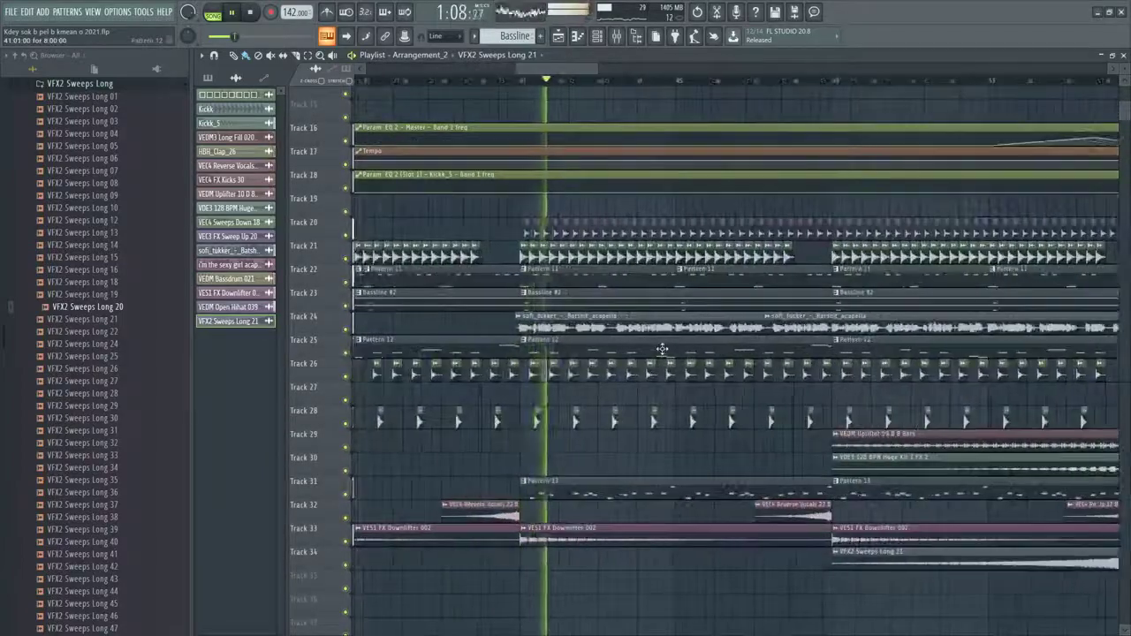
Play the melody of Pattern 13 in its piano roll and save the project
key("space")
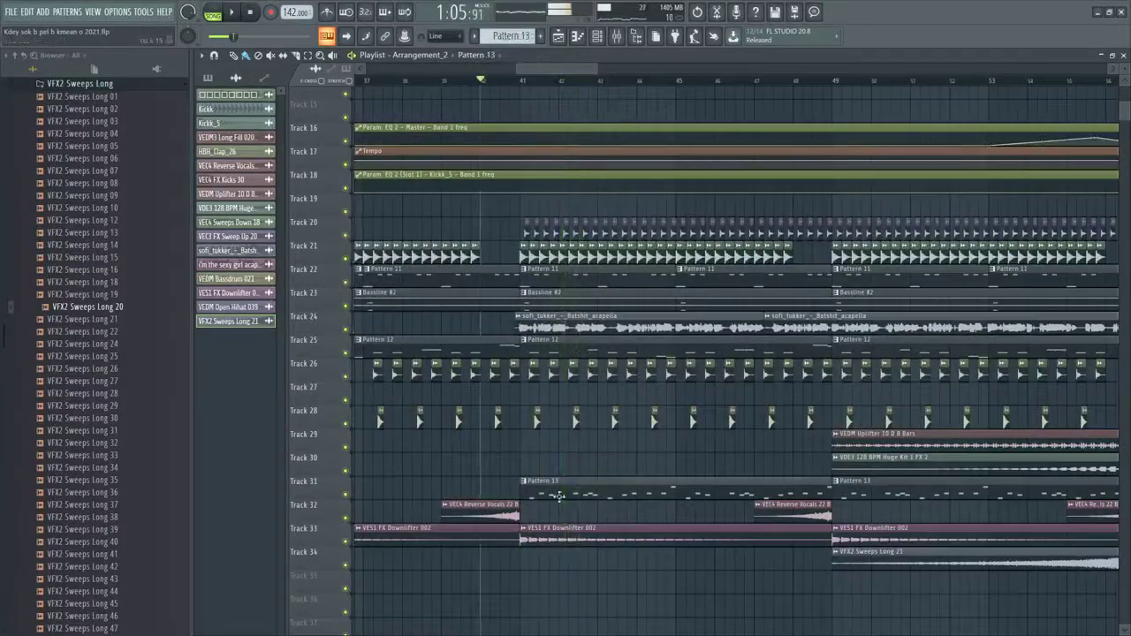
double_click(560, 497)
key("space")
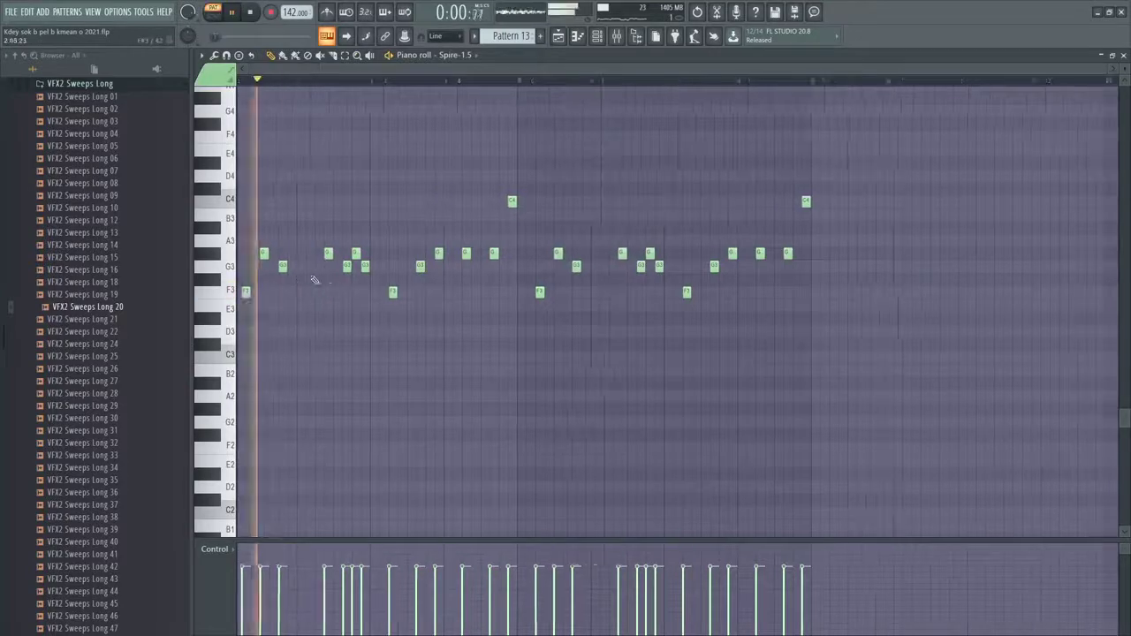
scroll(15, 300, "up", 15)
scroll(99, 363, "up", 2)
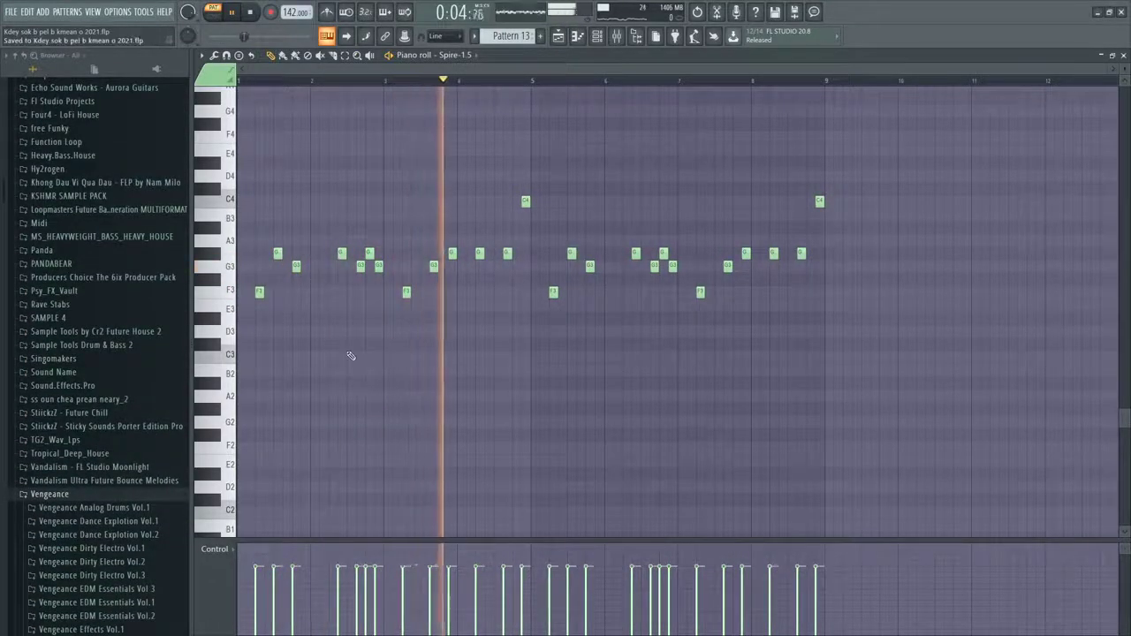
Reorder the early notes of Pattern 13 in bars 1 and 5 so that G3 comes before G#3
key("F5")
left_click(501, 83)
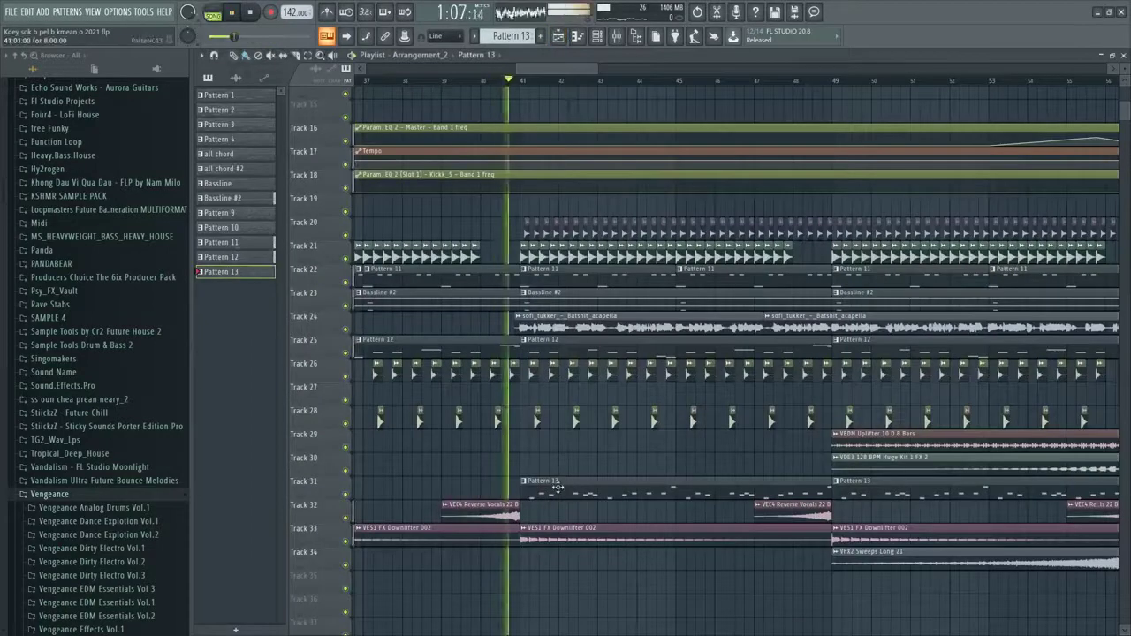
key("F7")
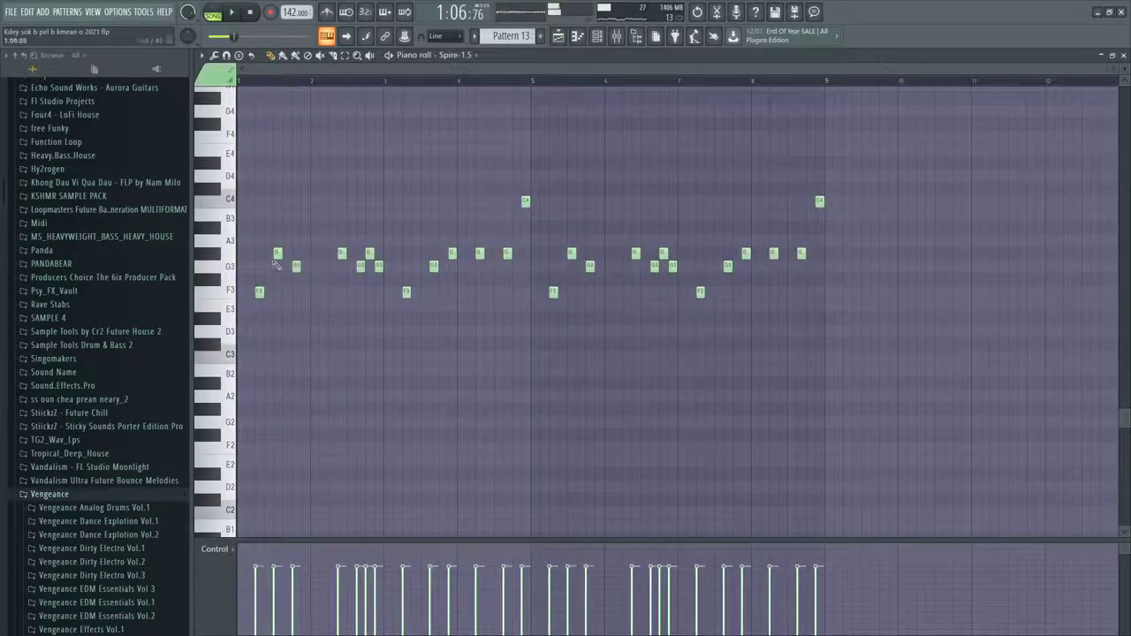
scroll(276, 265, "up", 3, "ctrl")
key("space")
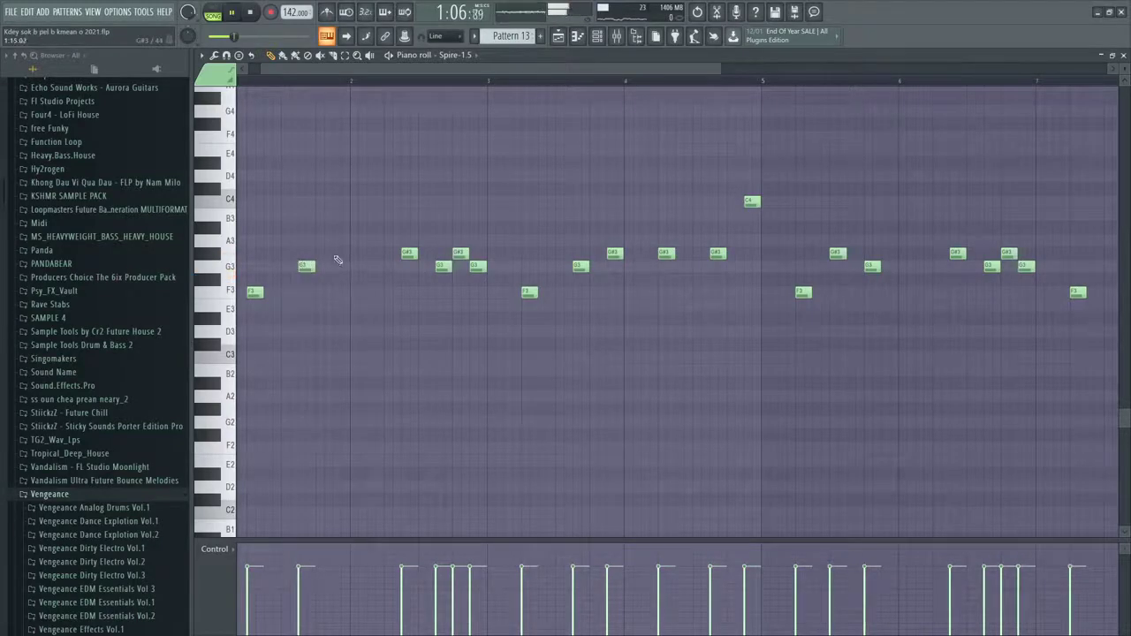
scroll(337, 259, "down", 3, "ctrl")
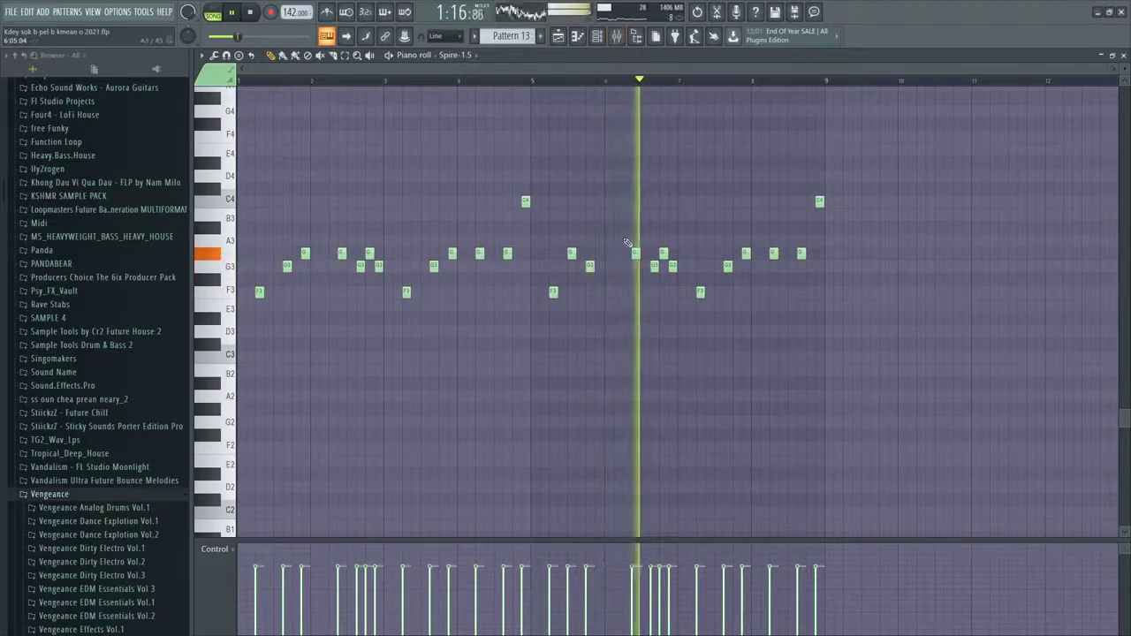
mouse_move(570, 254)
left_mouse_down()
mouse_move(570, 281)
mouse_move(589, 254)
left_mouse_up()
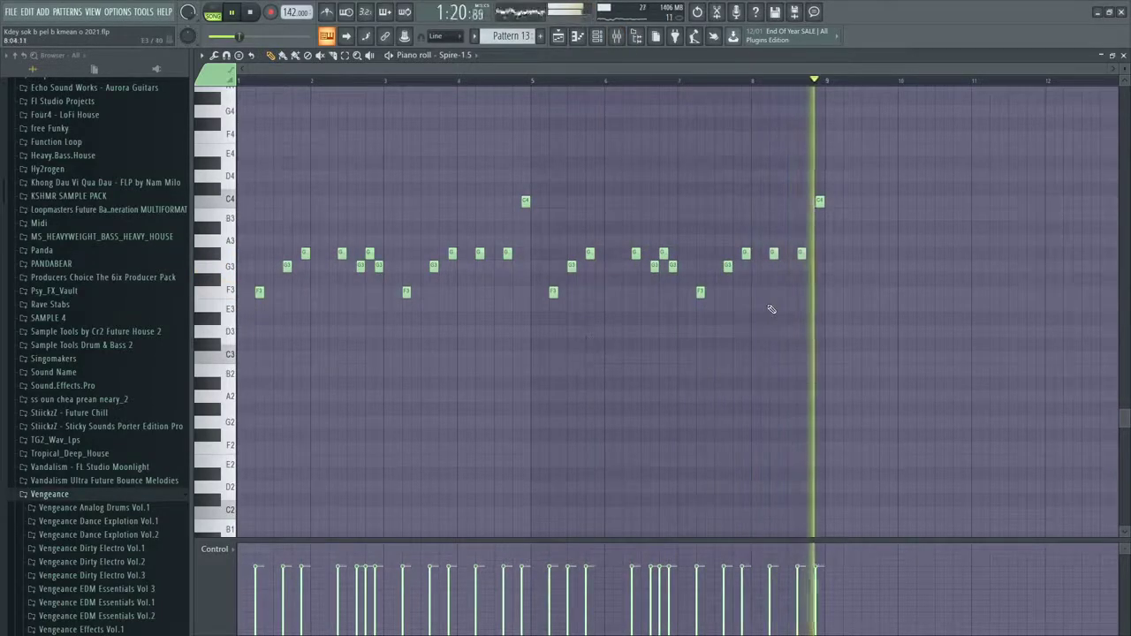
scroll(770, 310, "up", 3)
Make the Pattern 13 clip at bar 49 on Track 31 unique
left_click(574, 37)
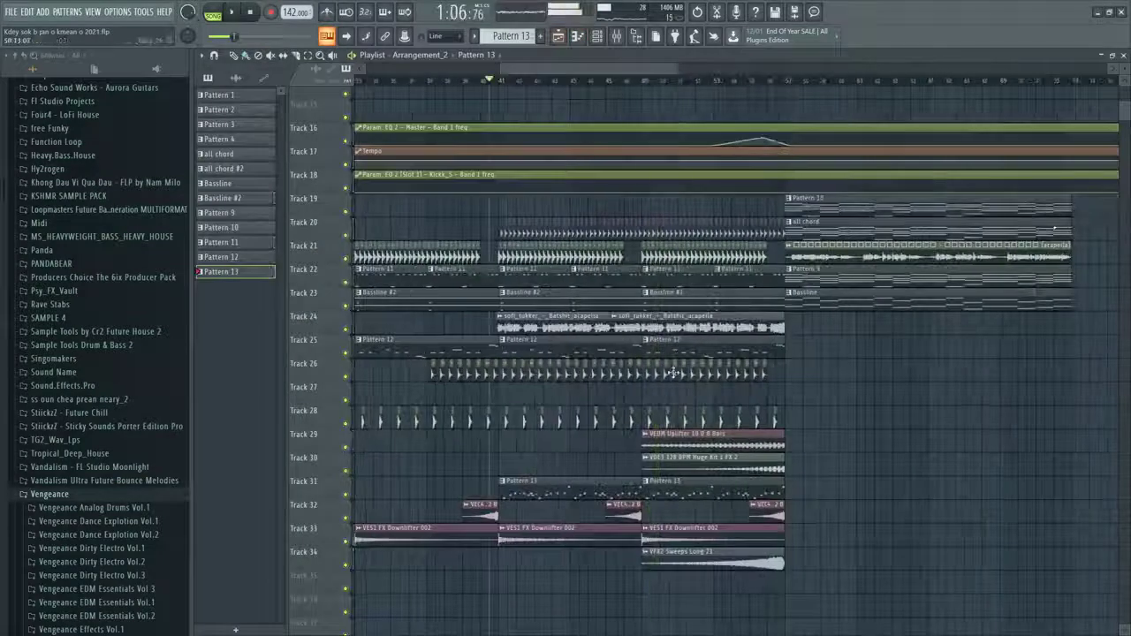
right_click(648, 488)
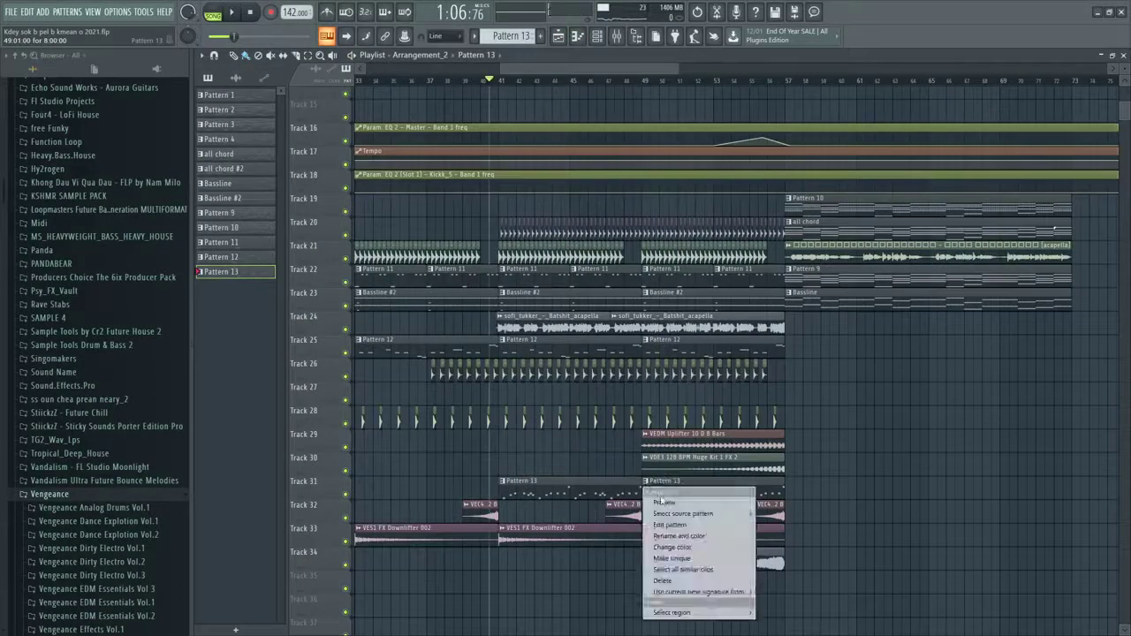
left_click(678, 559)
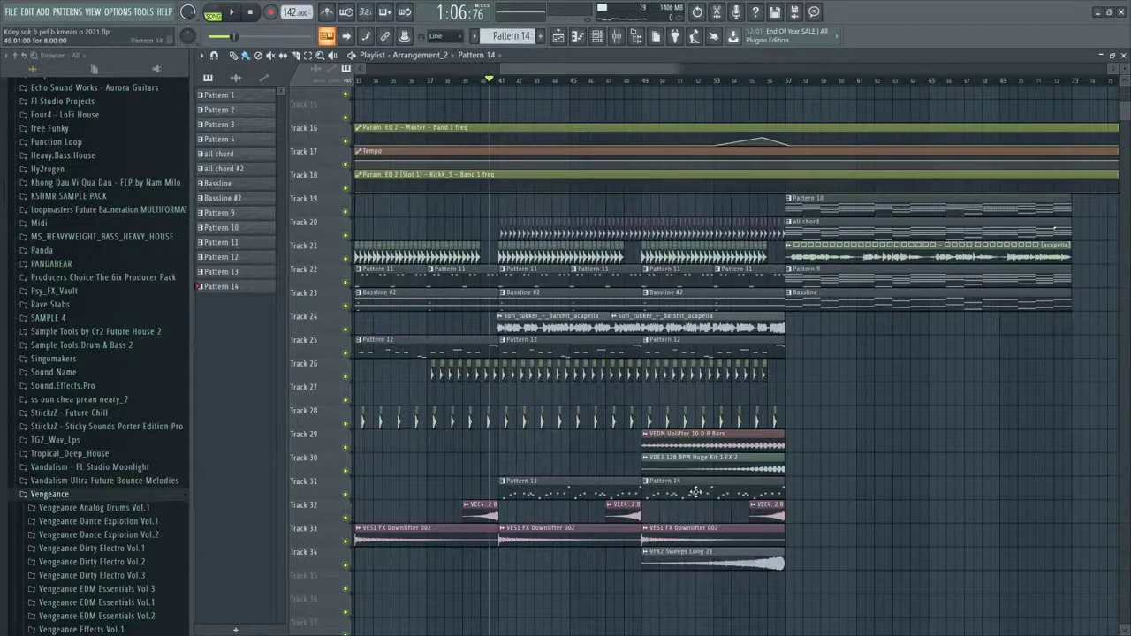
Transpose all notes of Pattern 14 up one octave and play the arrangement from about bar 41
double_click(695, 491)
scroll(689, 502, "up", 3)
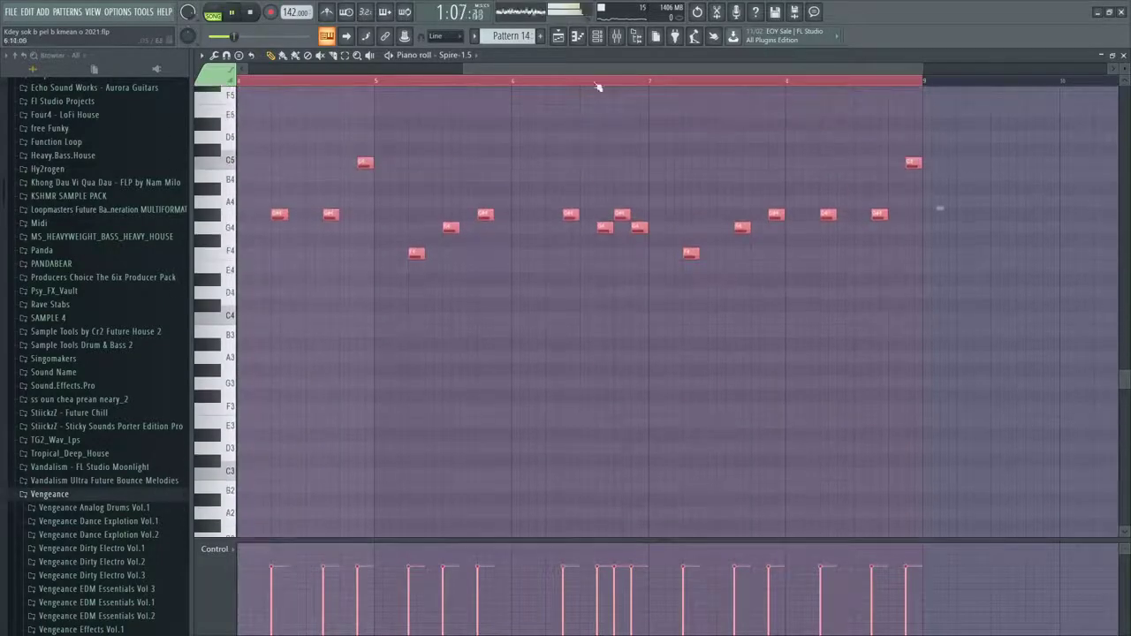
left_click(559, 36)
scroll(597, 417, "down", 2)
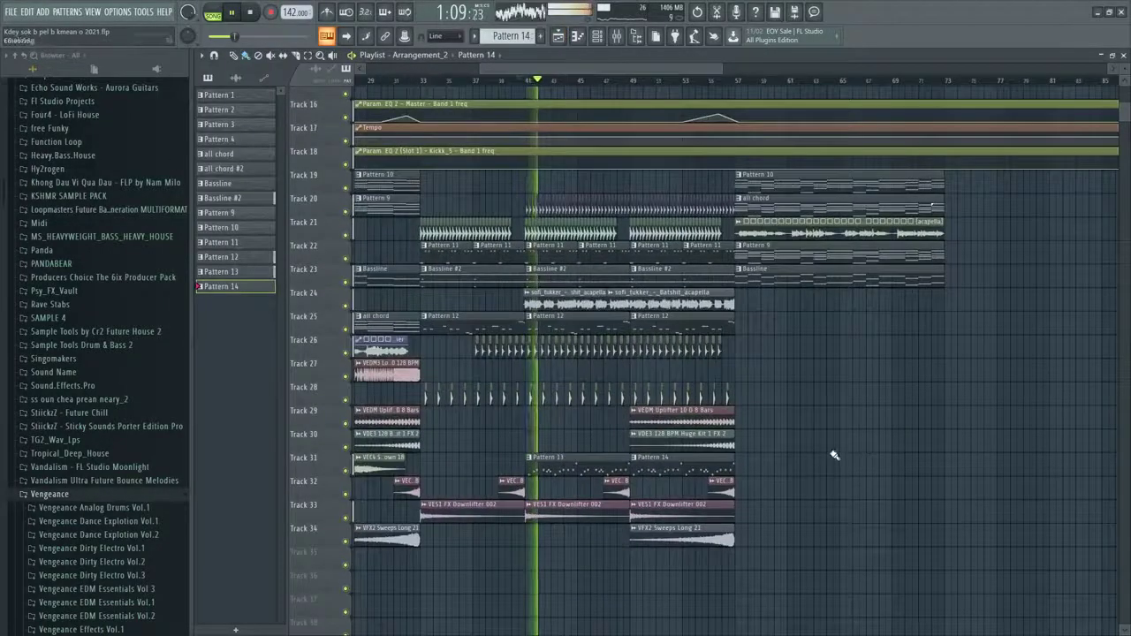
scroll(806, 412, "up", 1)
scroll(729, 341, "up", 2)
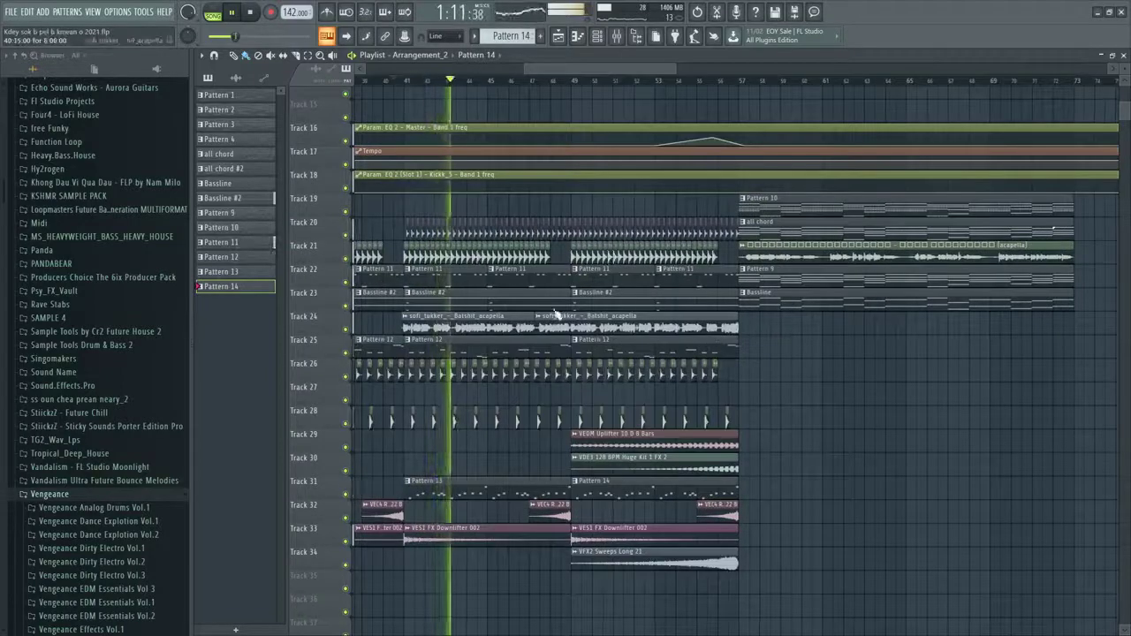
Move the closing point of the Master EQ 2 Band 1 freq automation back to bar 57 and play the transition
left_click(690, 73)
left_click(679, 81)
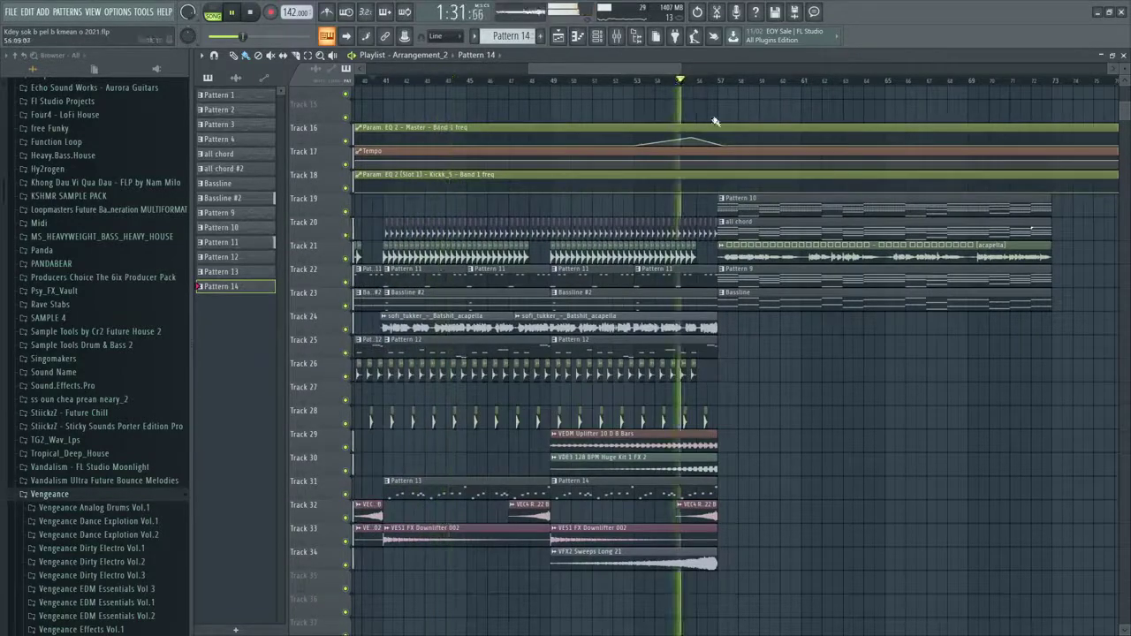
scroll(685, 177, "up", 4)
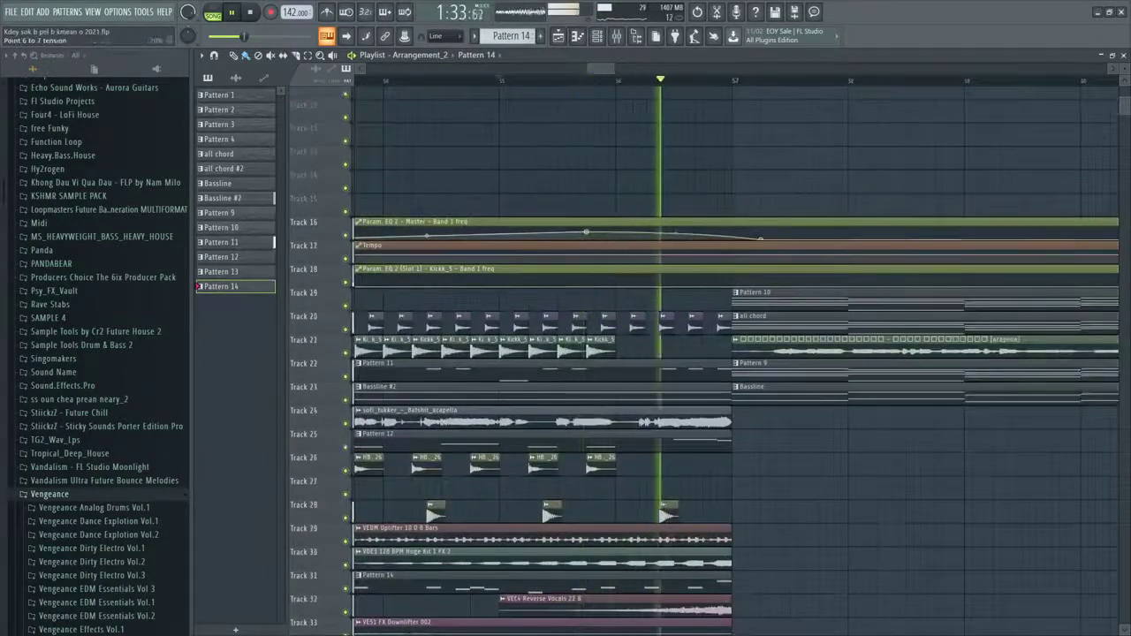
left_click_drag(761, 239, 732, 244)
left_click(597, 81)
scroll(656, 232, "down", 4)
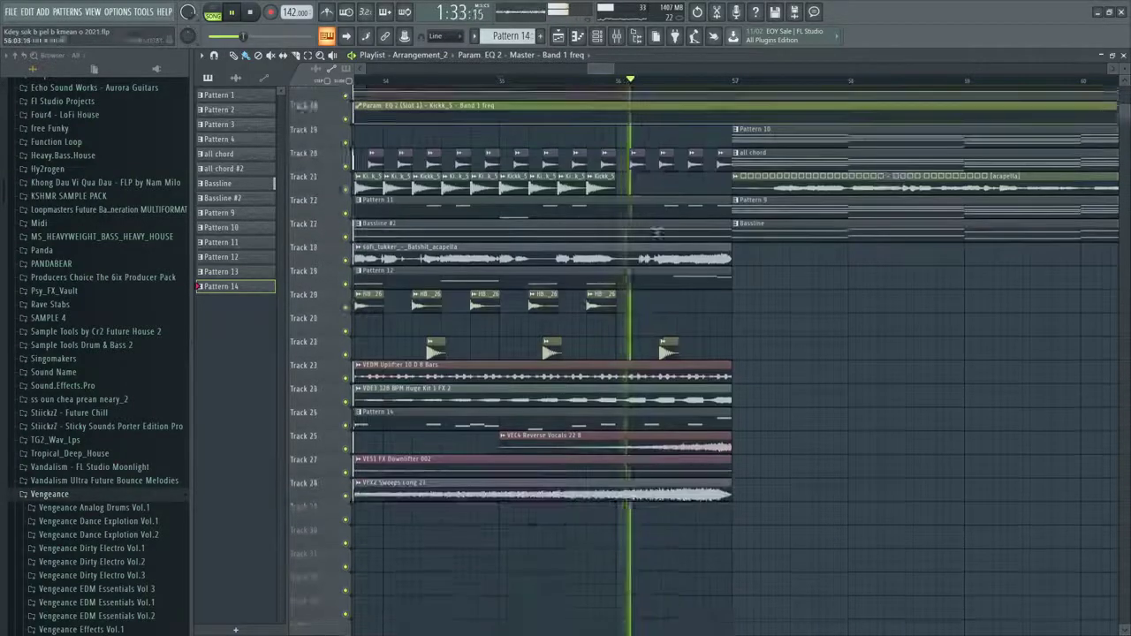
scroll(657, 232, "down", 4)
scroll(717, 344, "down", 3)
scroll(768, 321, "up", 5)
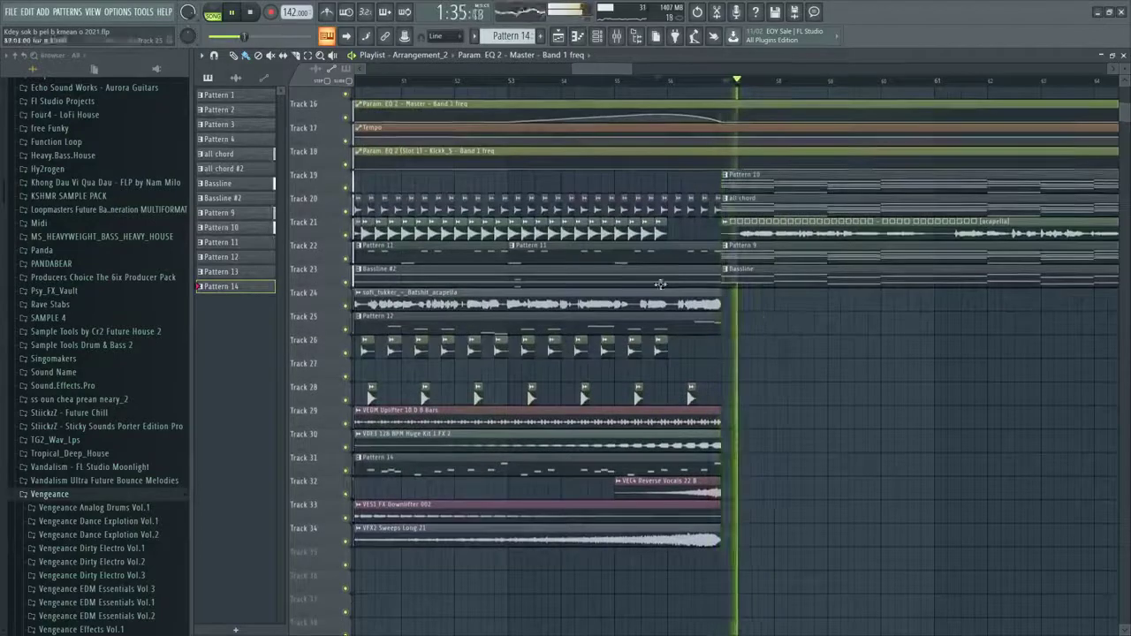
Shift the section's clips on Tracks 19 to 23 one bar later, extend their starts back to bar 57 and play them
scroll(659, 283, "down", 4)
left_click_drag(928, 291, 644, 173)
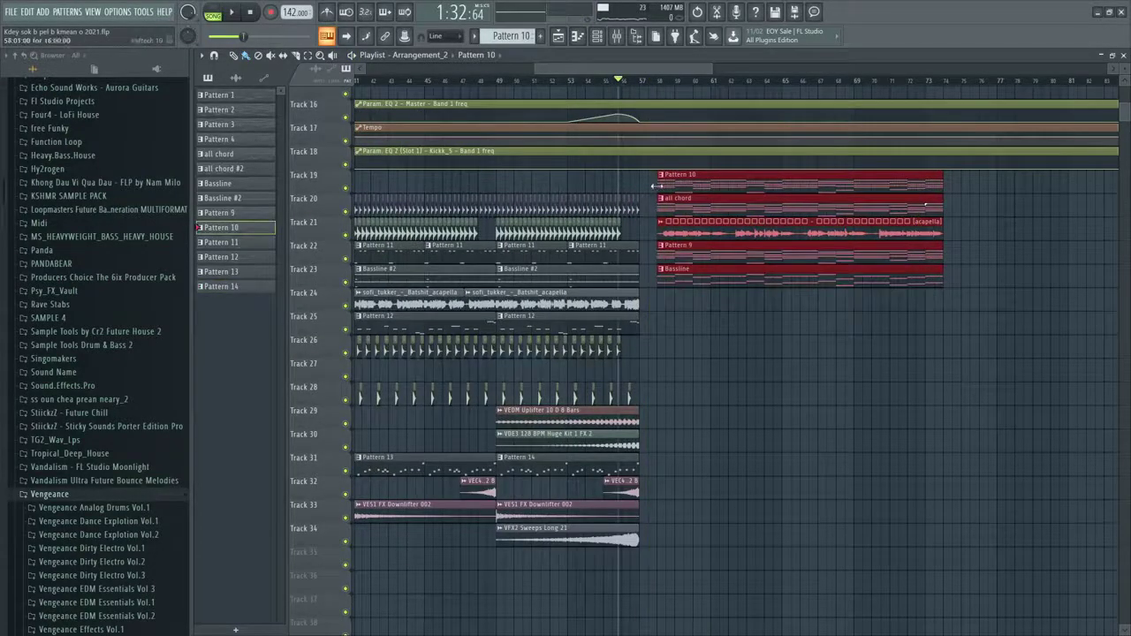
scroll(621, 303, "up", 5)
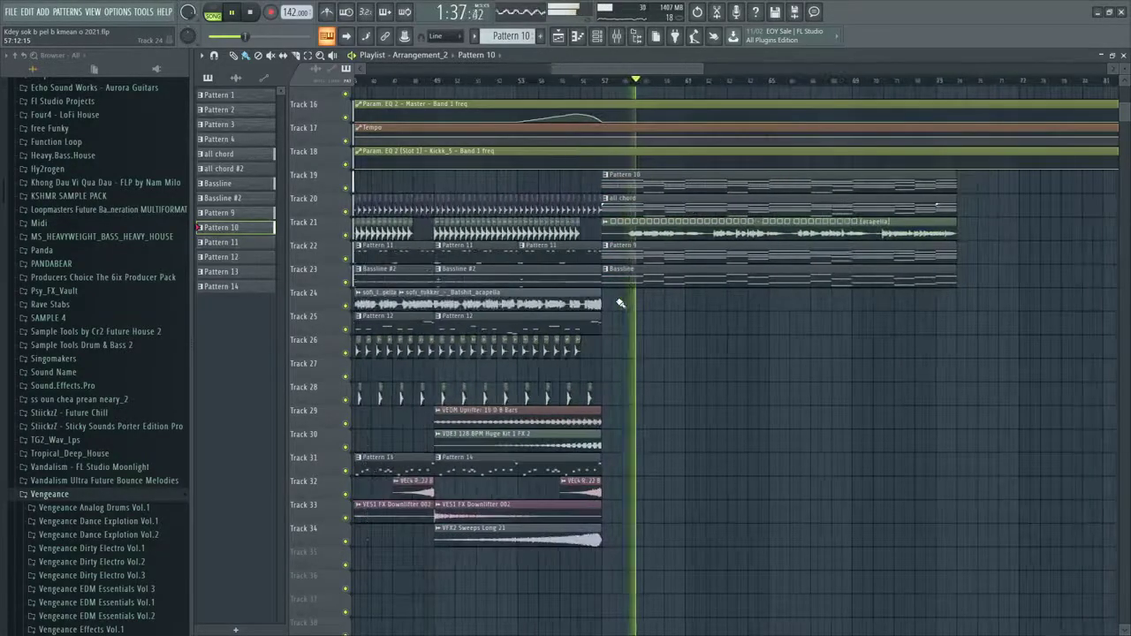
Place the VEC4 Sweeps Down 18 sample on Track 31 at bar 57 and save the project
scroll(621, 303, "down", 2)
scroll(698, 344, "down", 3)
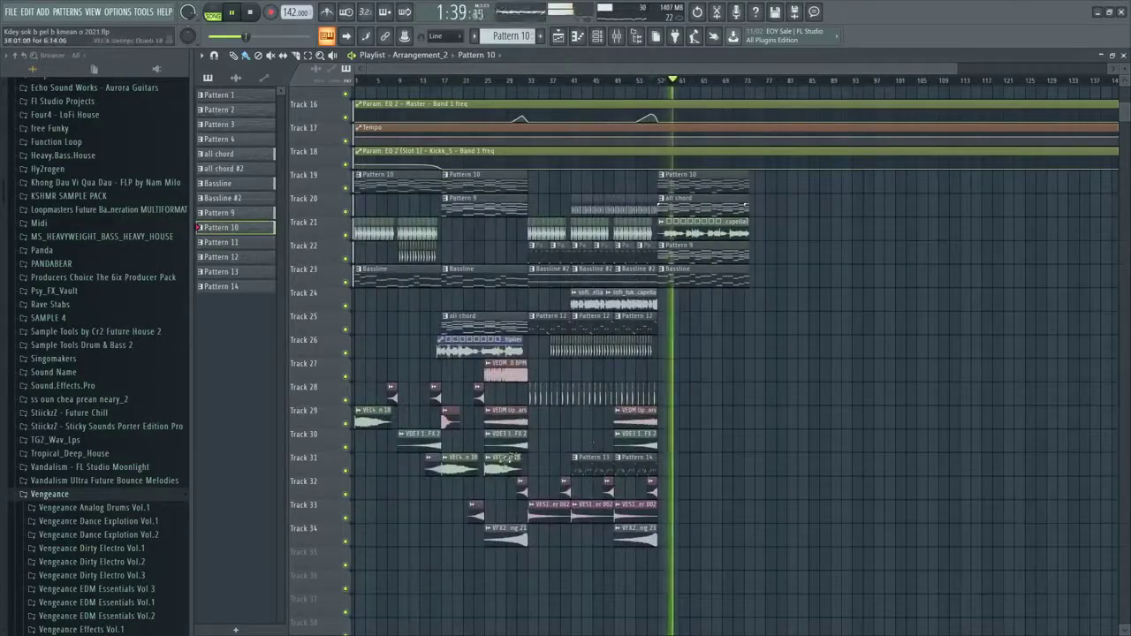
scroll(679, 465, "up", 2)
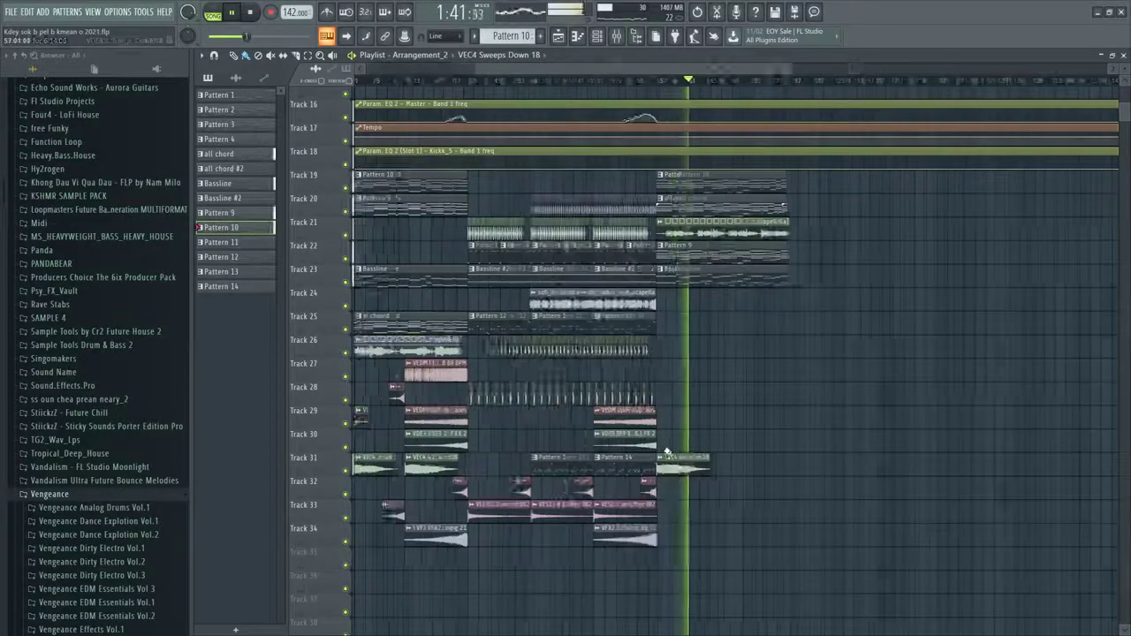
scroll(791, 369, "up", 3)
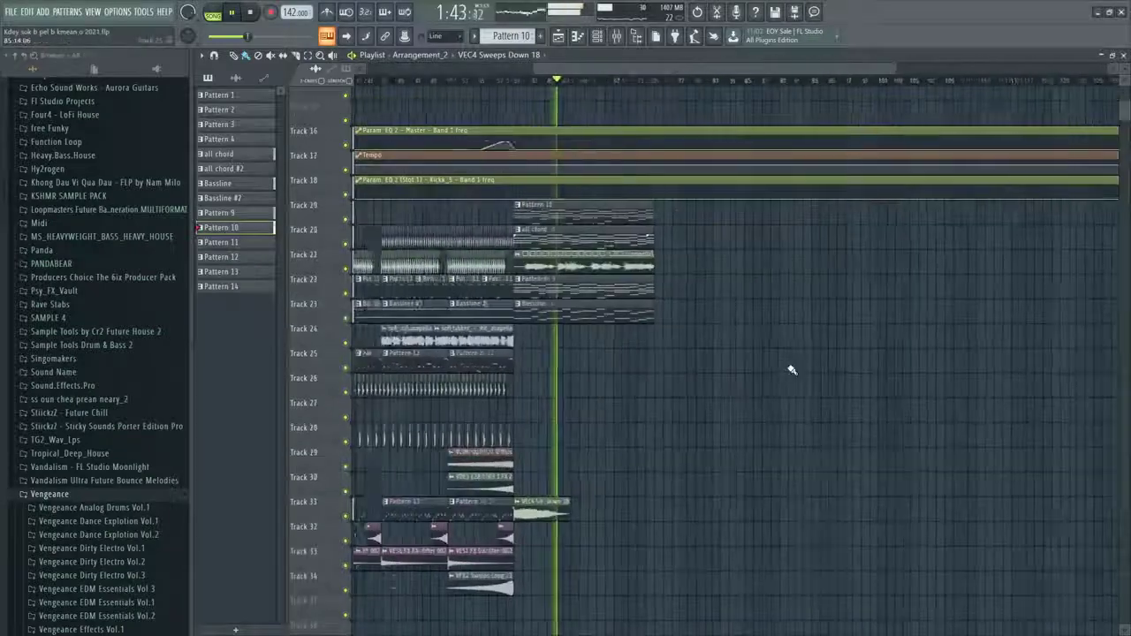
scroll(539, 333, "down", 3)
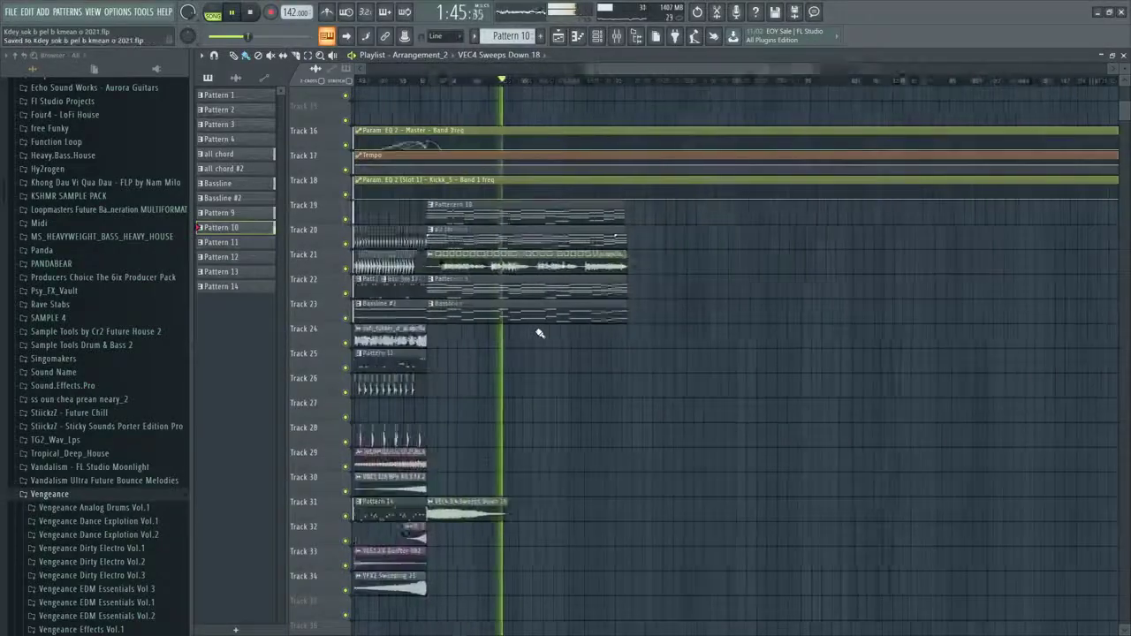
Paint Kickk_5 clips on every beat of Track 24 from bar 67 to bar 74
scroll(539, 333, "up", 2)
scroll(539, 332, "up", 1)
scroll(540, 333, "down", 1)
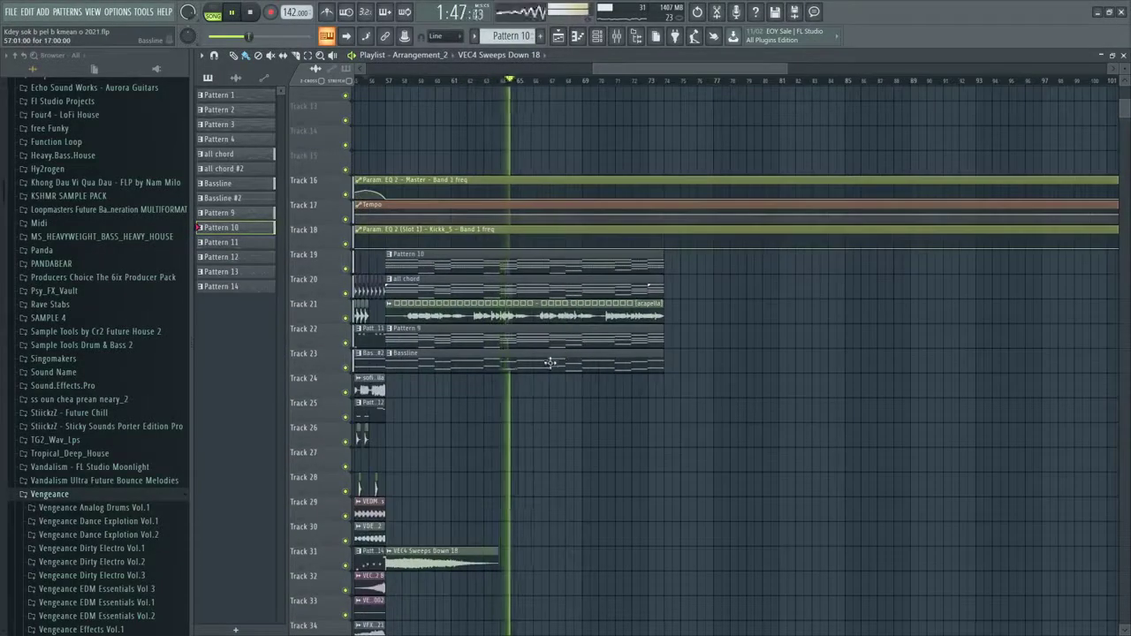
scroll(546, 381, "down", 2)
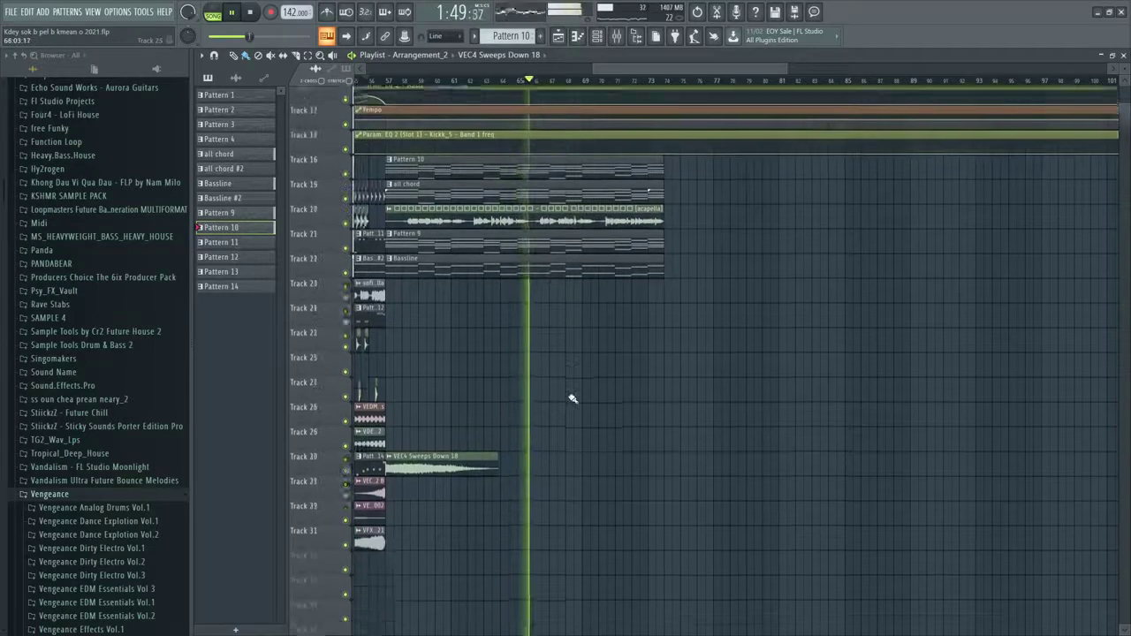
left_click(236, 77)
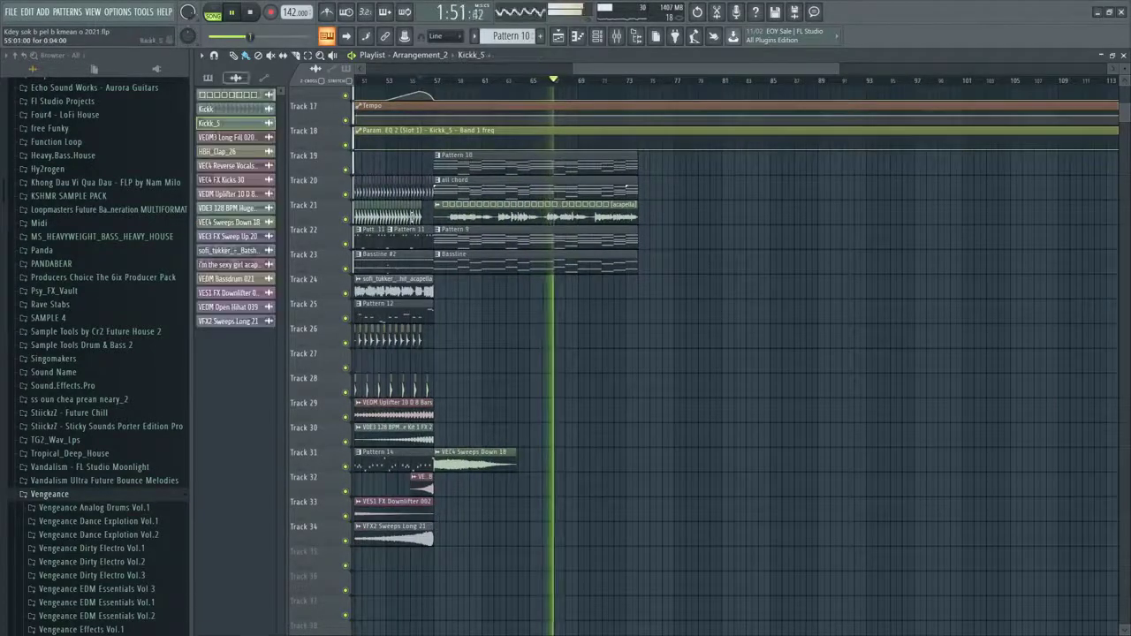
key("space")
scroll(555, 298, "up", 3)
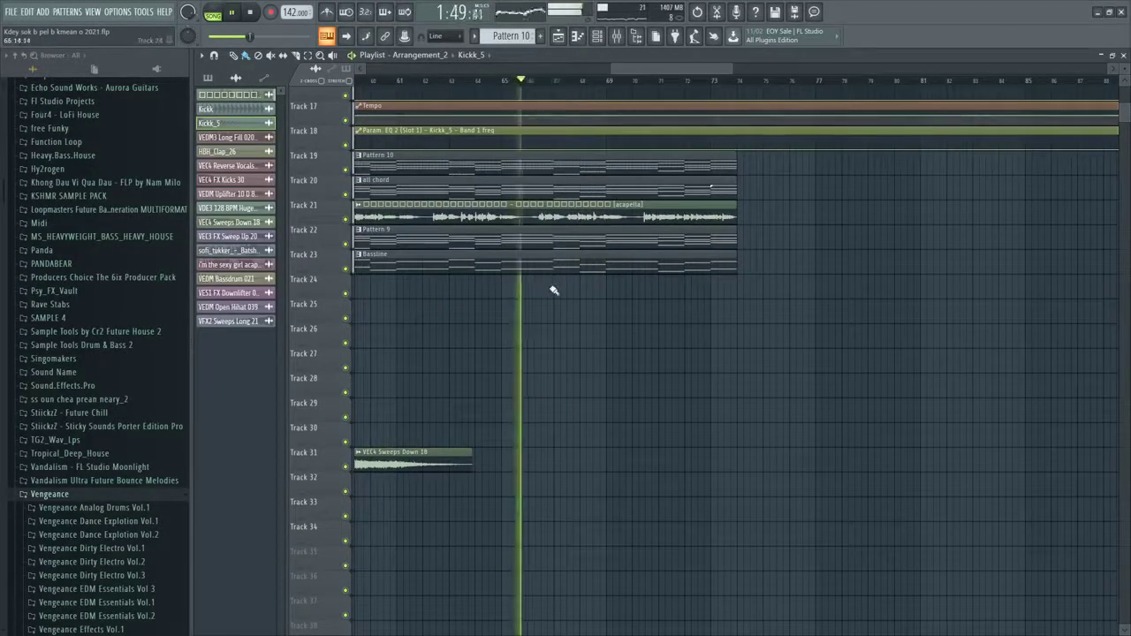
scroll(553, 288, "up", 2)
left_click_drag(549, 287, 886, 289)
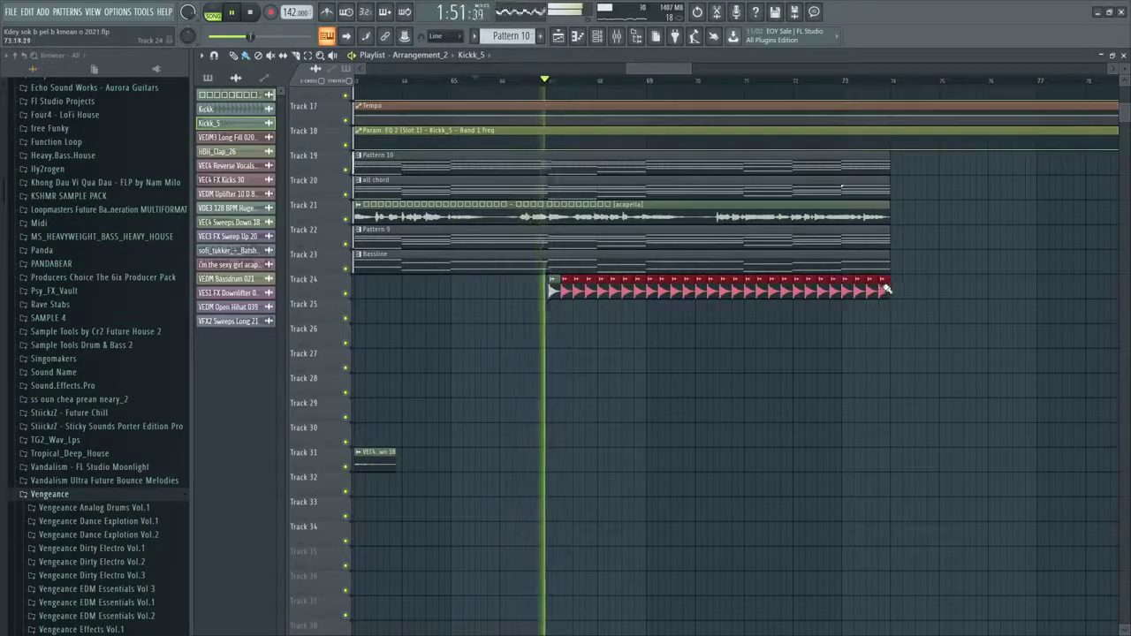
scroll(580, 380, "down", 2)
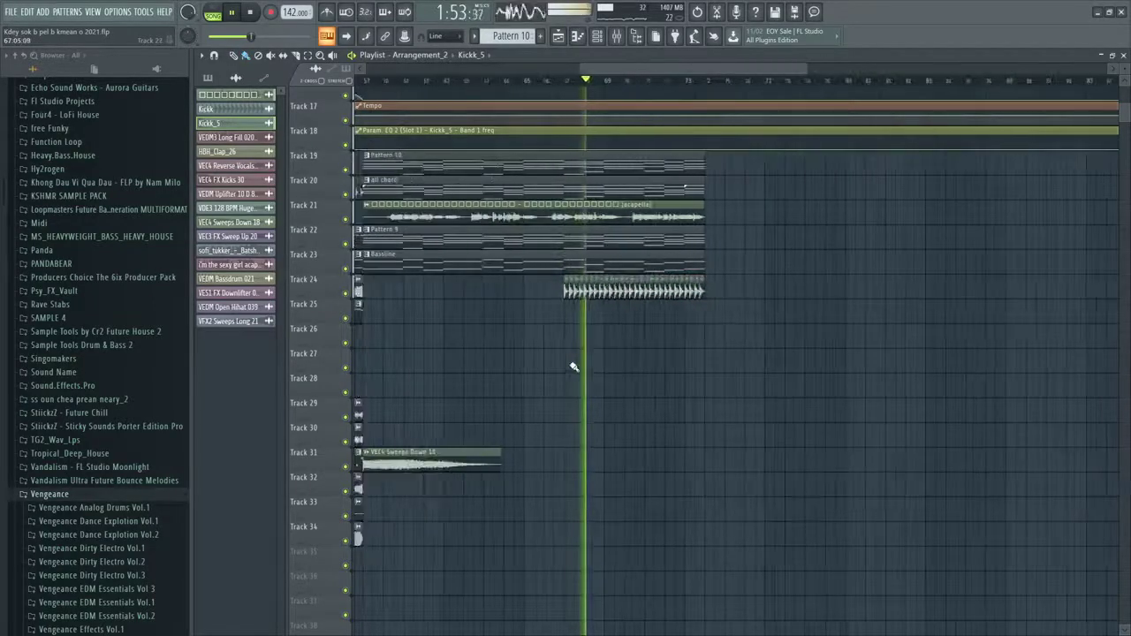
Shape the Kickk_5 EQ 2 Band 1 freq automation on Track 18 to rise around bar 67, then play that passage
scroll(573, 366, "down", 1)
scroll(572, 360, "up", 3)
scroll(581, 310, "up", 3)
key("space")
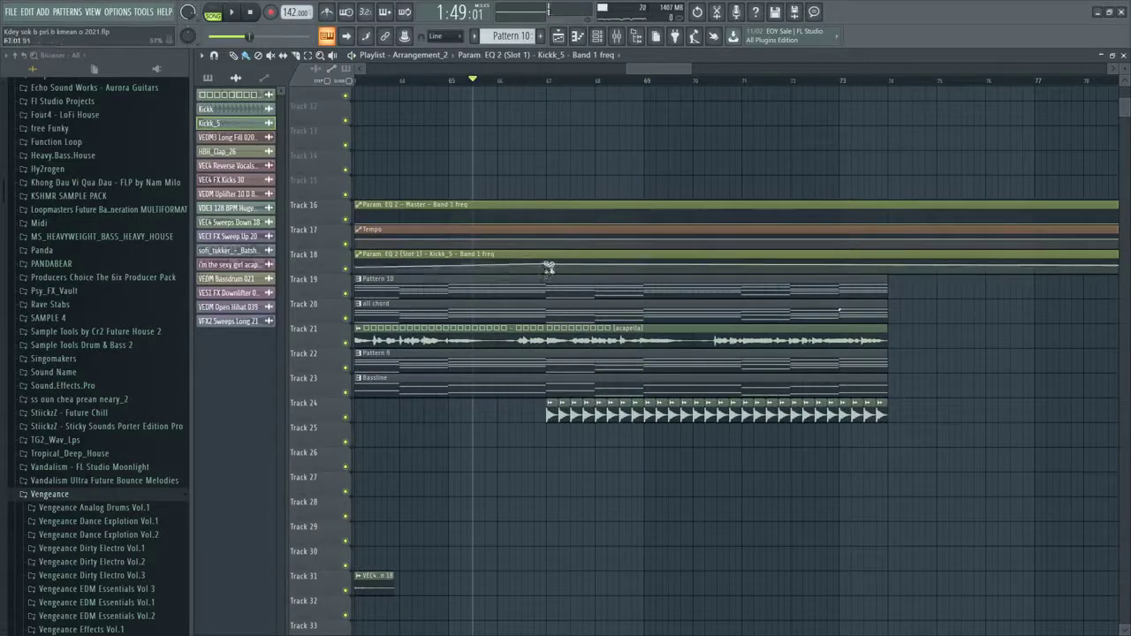
left_click_drag(550, 252, 546, 294)
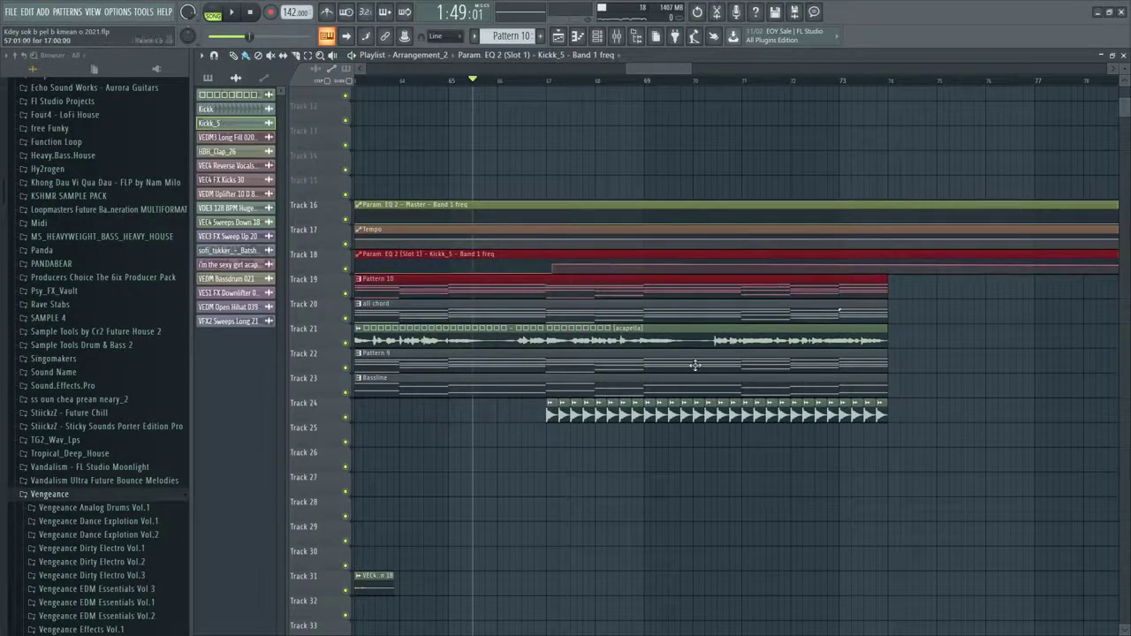
key("ctrl+d")
scroll(549, 278, "up", 3)
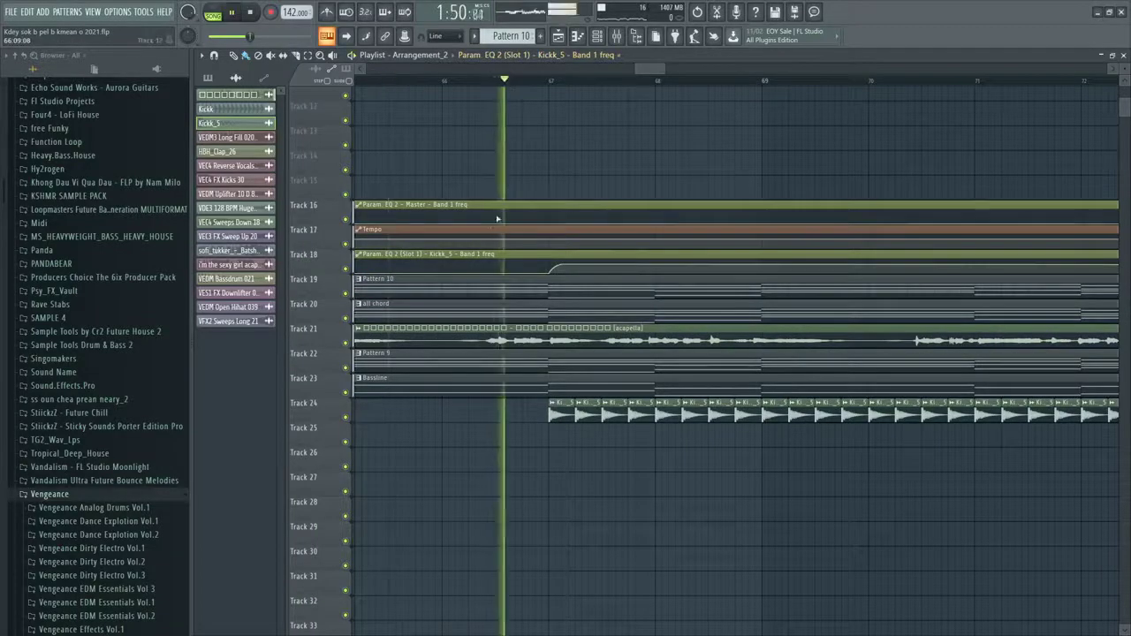
scroll(555, 329, "down", 3)
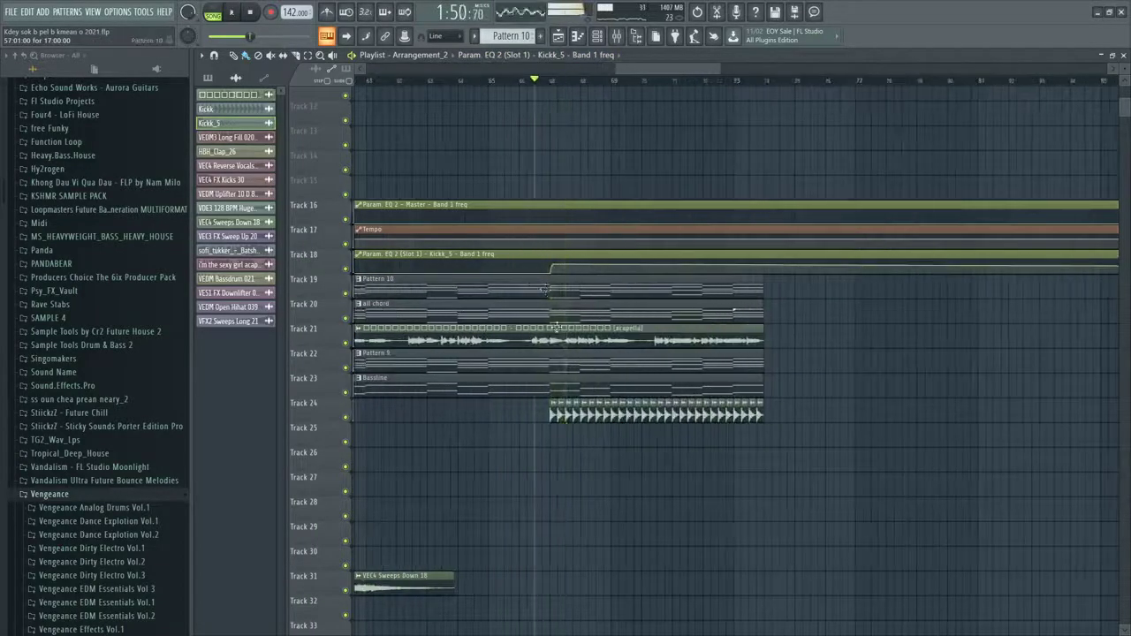
scroll(556, 327, "up", 2)
key("space")
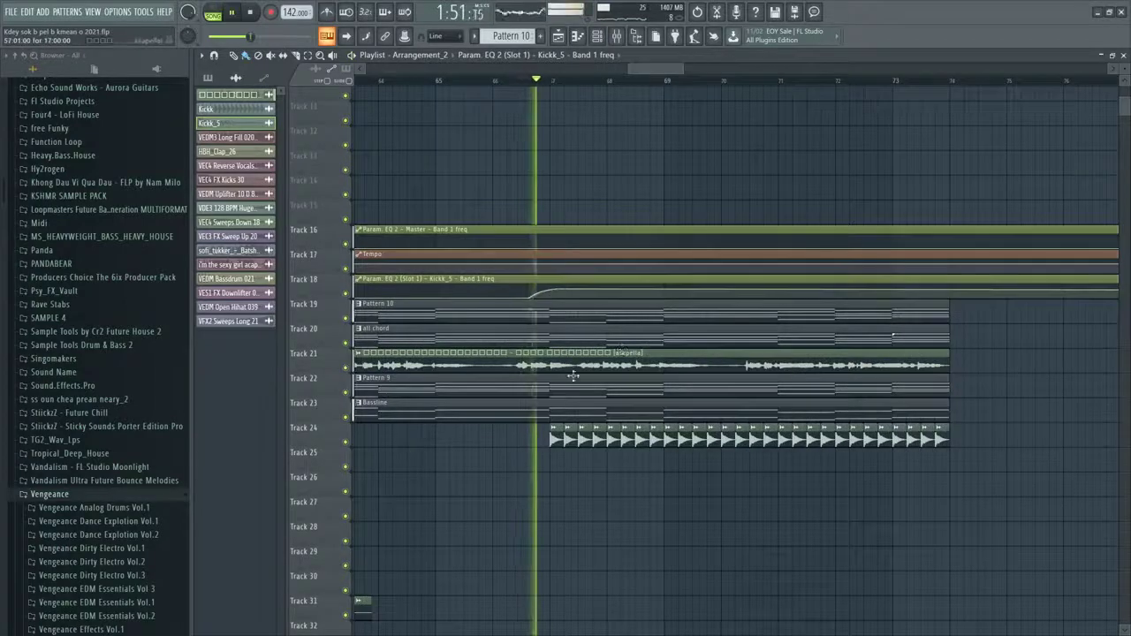
Set a Kickk_5 EQ automation point to 0% at bar 74 and bend the falling segment before it into an outward curve
scroll(399, 328, "down", 2)
scroll(399, 327, "down", 2)
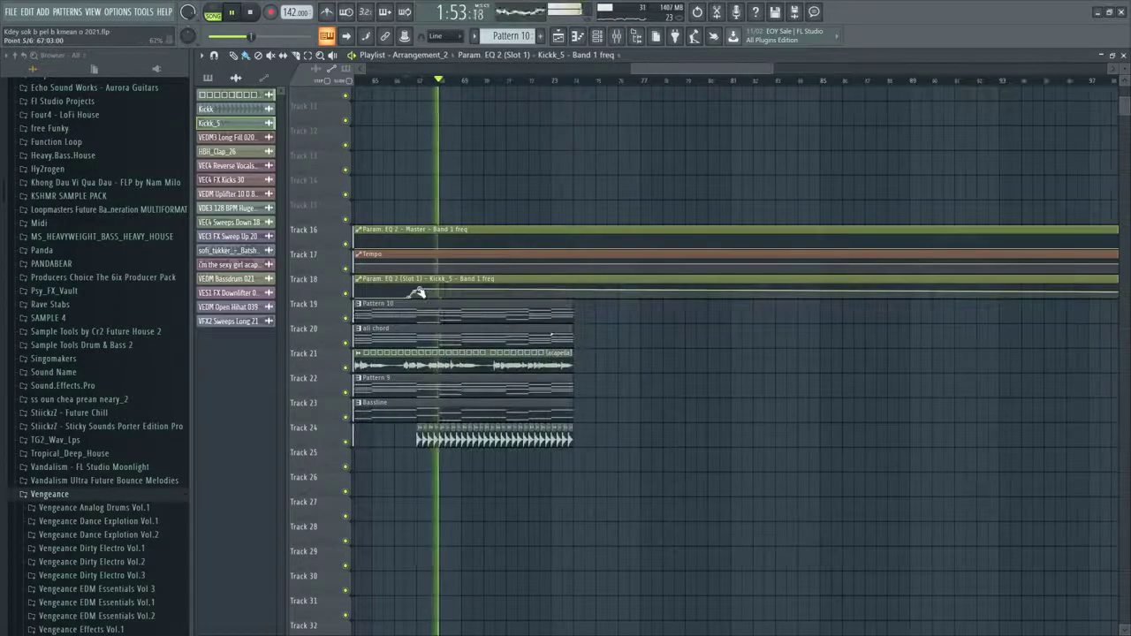
left_click_drag(574, 301, 577, 305)
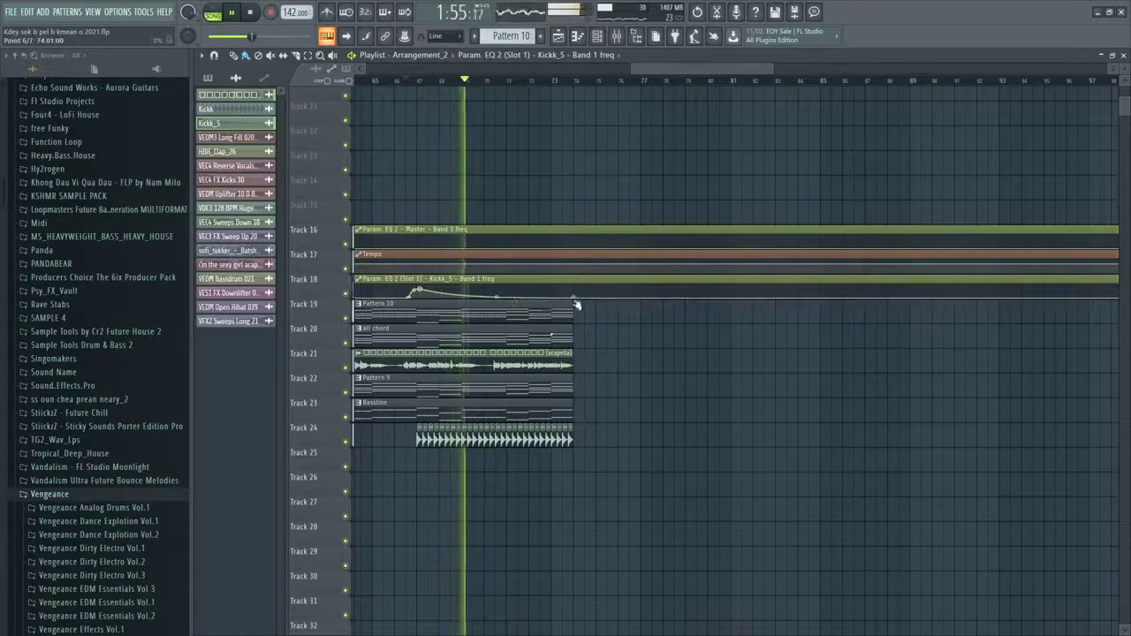
left_click_drag(496, 296, 496, 291)
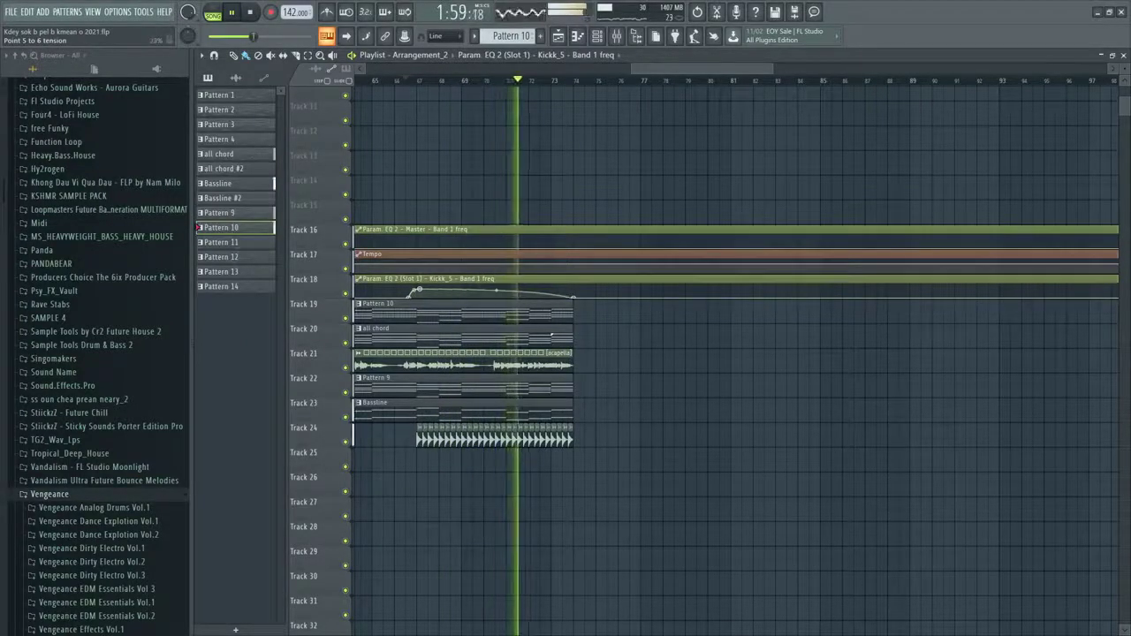
Add Kickk_5 clips on the half beats of bar 73 on Track 24 to double the kick rate, and play the bar
scroll(579, 513, "up", 2)
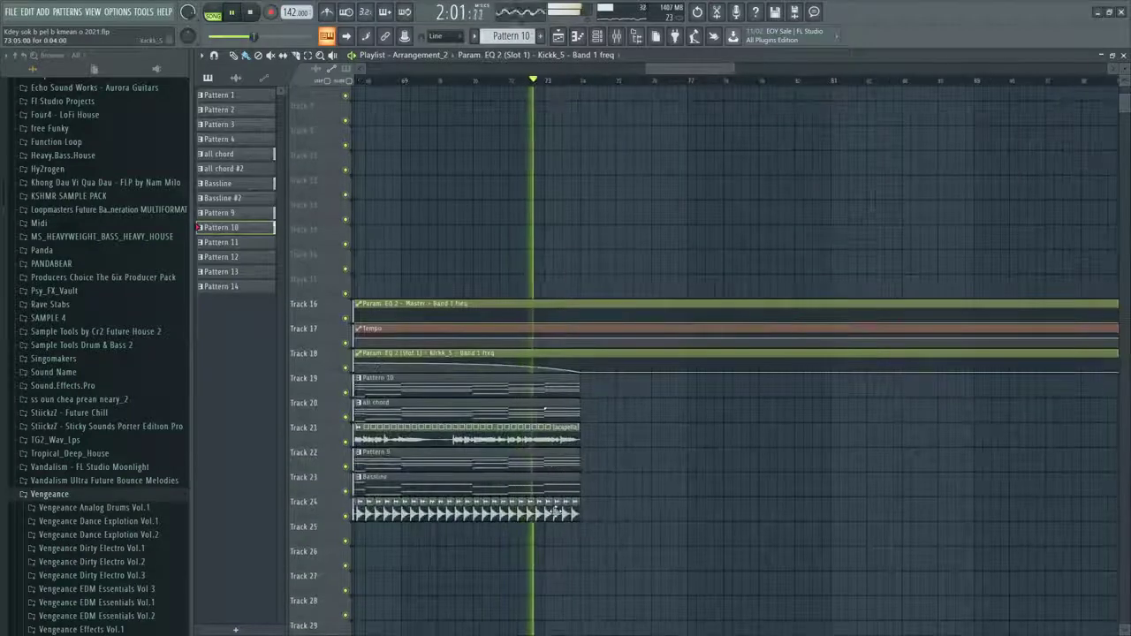
left_click_drag(588, 522, 556, 528)
key("space")
scroll(556, 518, "up", 3)
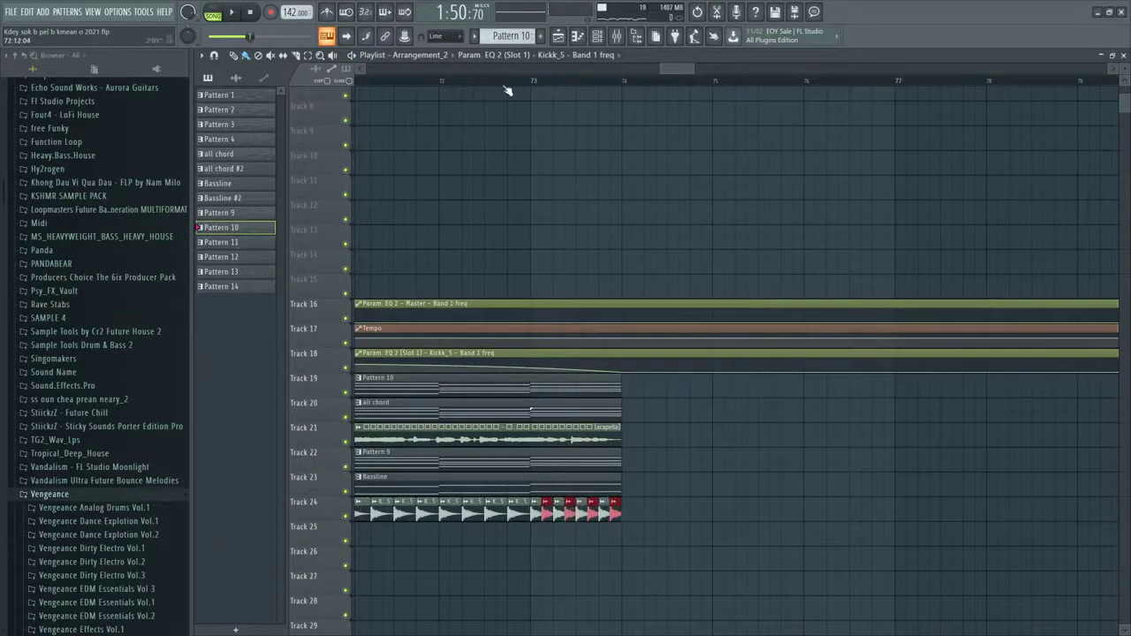
scroll(549, 259, "down", 3)
left_click(595, 507, "ctrl")
scroll(591, 530, "up", 3)
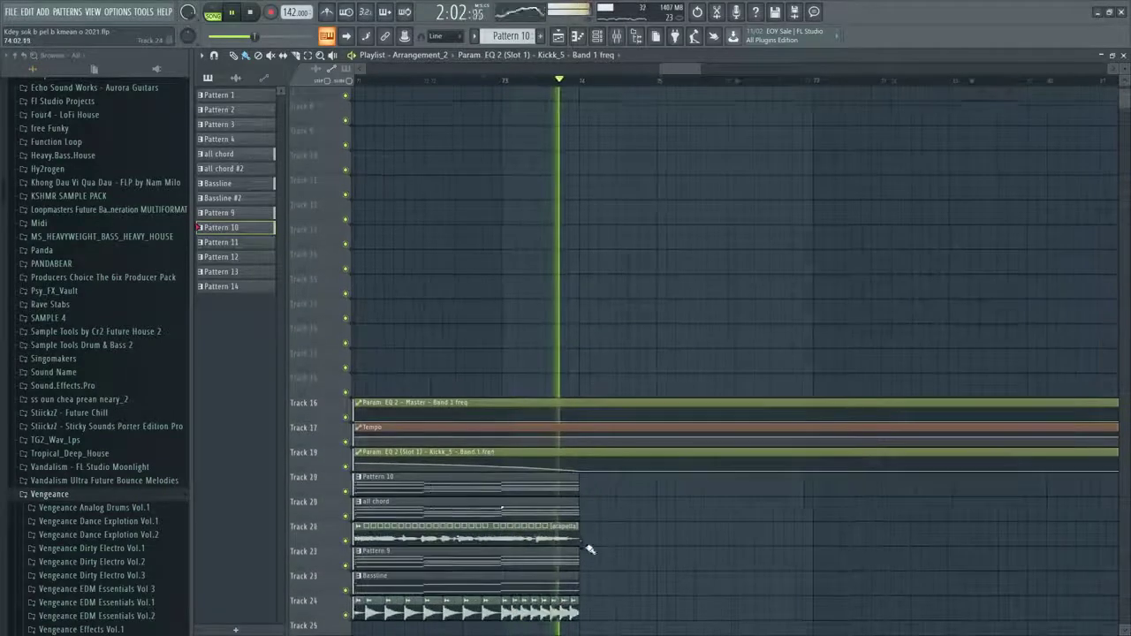
Replace the last two short kicks of bar 73 on Track 24 with one full-beat Kickk_5 clip and play the ending
scroll(583, 521, "down", 2)
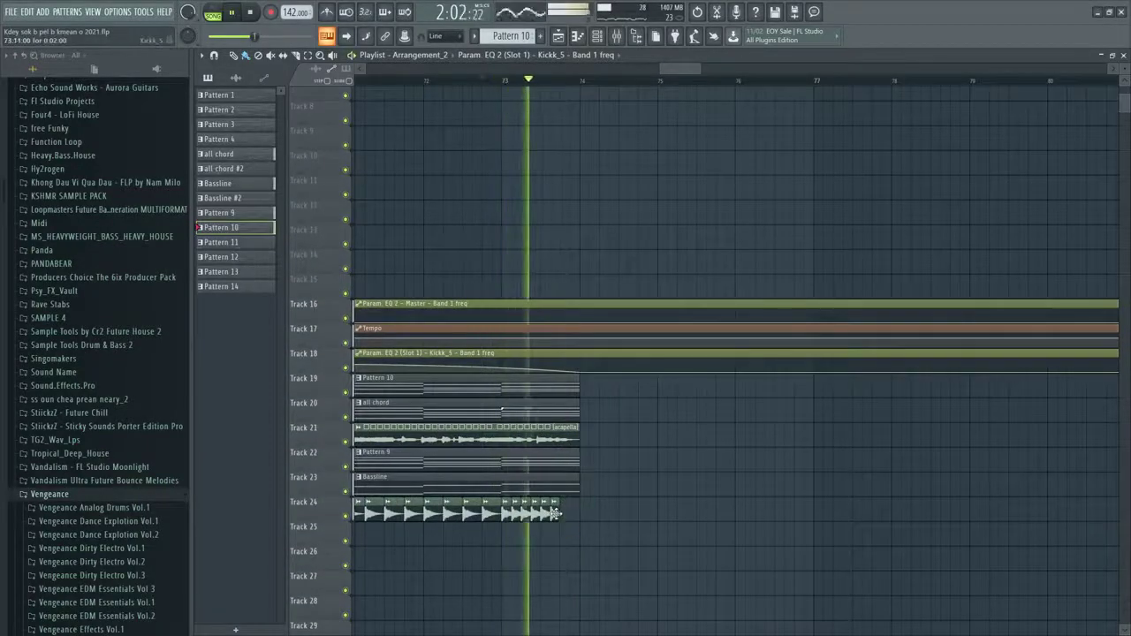
left_click(564, 511)
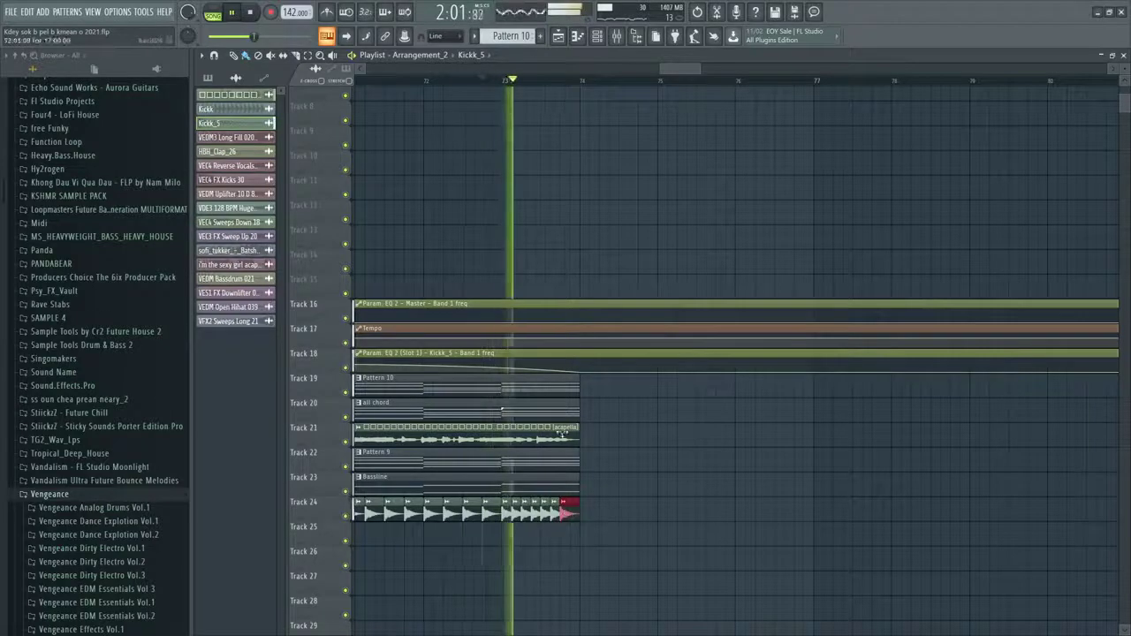
key("space")
scroll(530, 442, "down", 5)
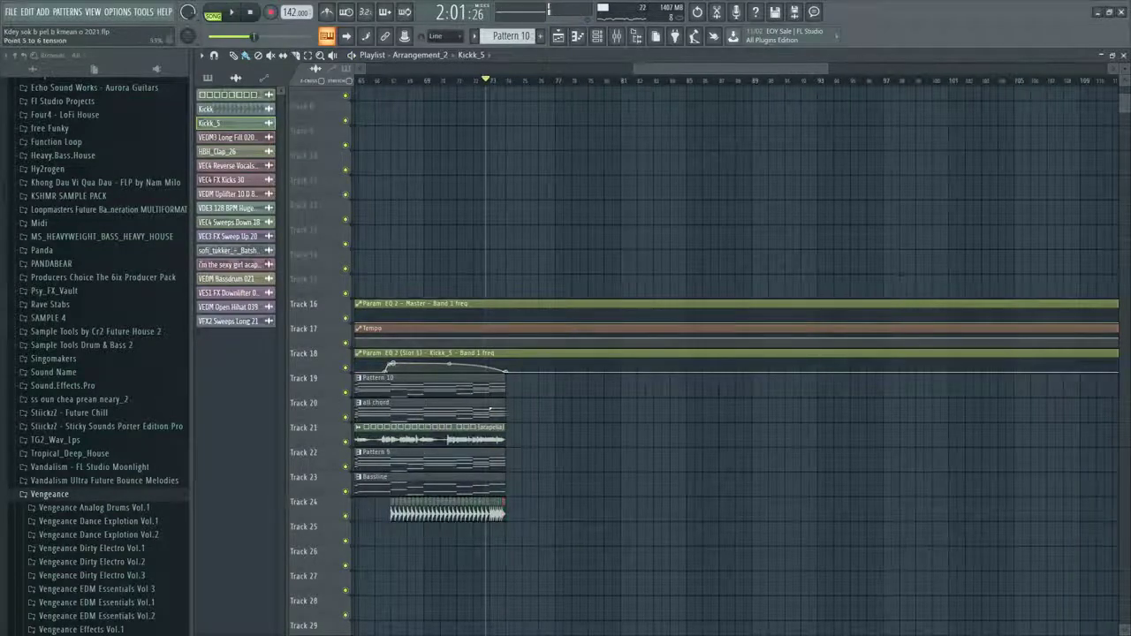
scroll(489, 385, "up", 4)
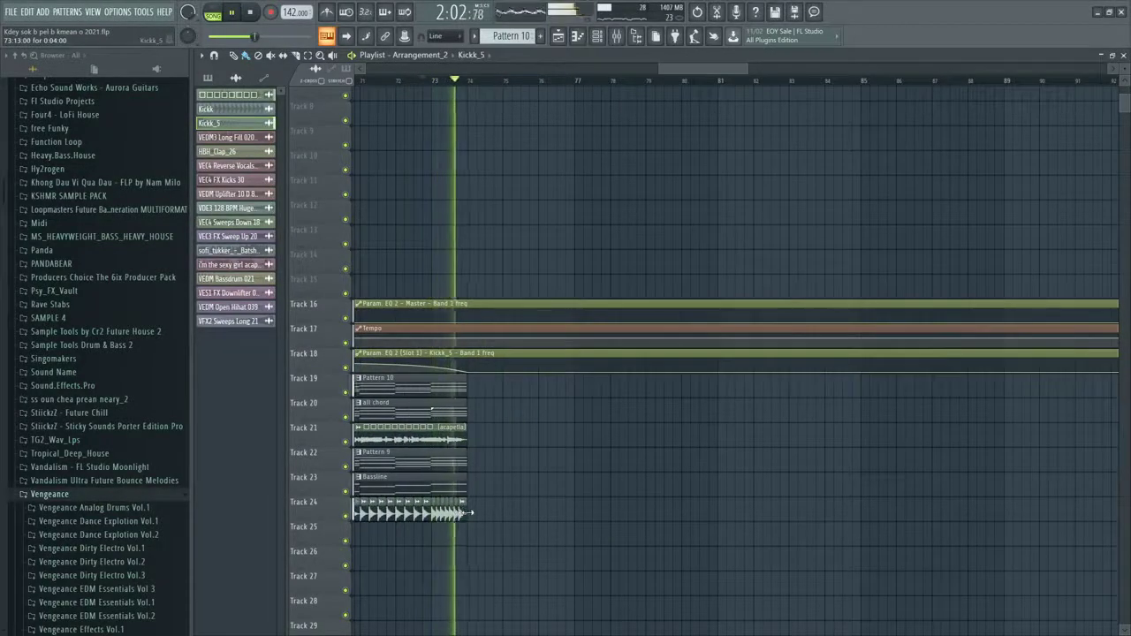
key("space")
Extend the ends of the clips on Tracks 19 to 23 together to about bar 97
scroll(477, 490, "down", 2)
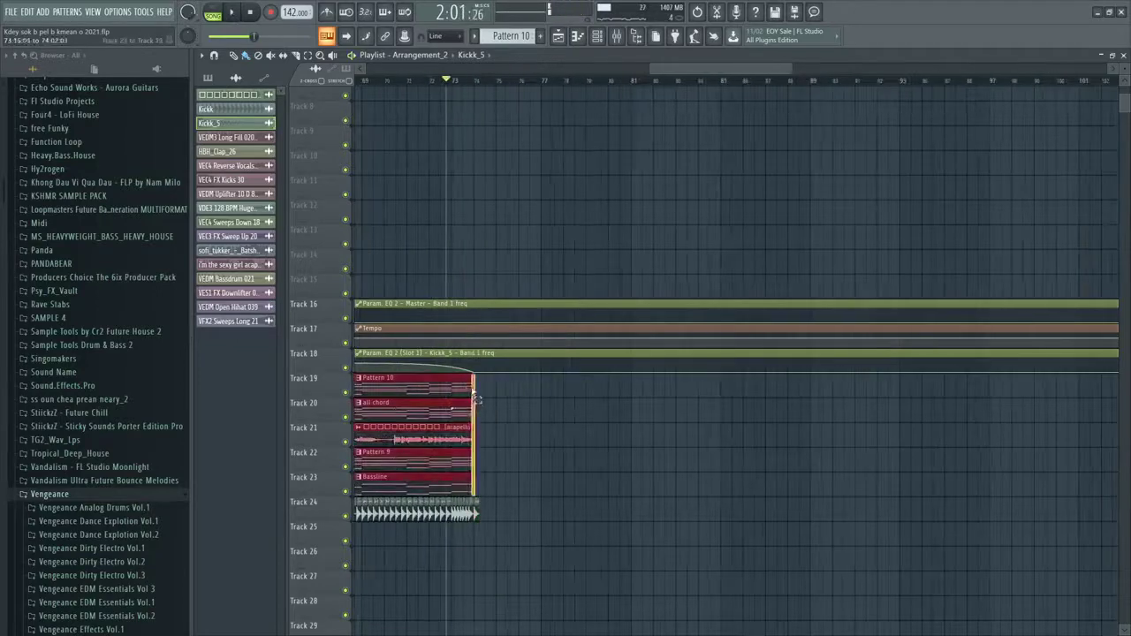
left_click_drag(476, 398, 858, 475)
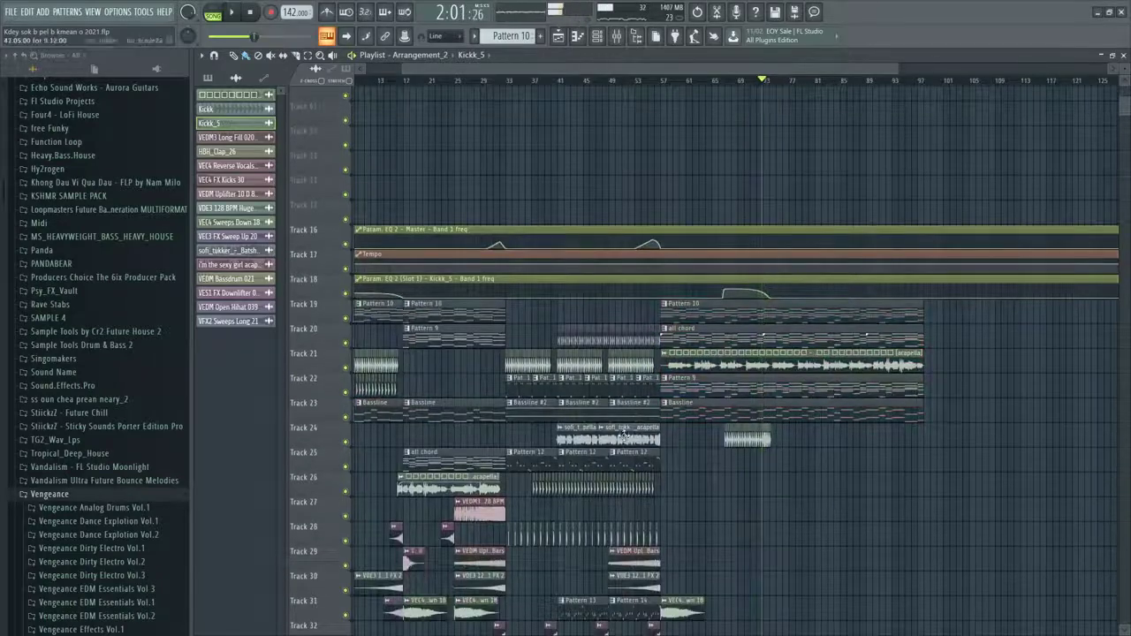
Move the long melodic clips from bar 57 on Tracks 19 to 23 together down to Tracks 25 to 29
scroll(545, 361, "up", 2)
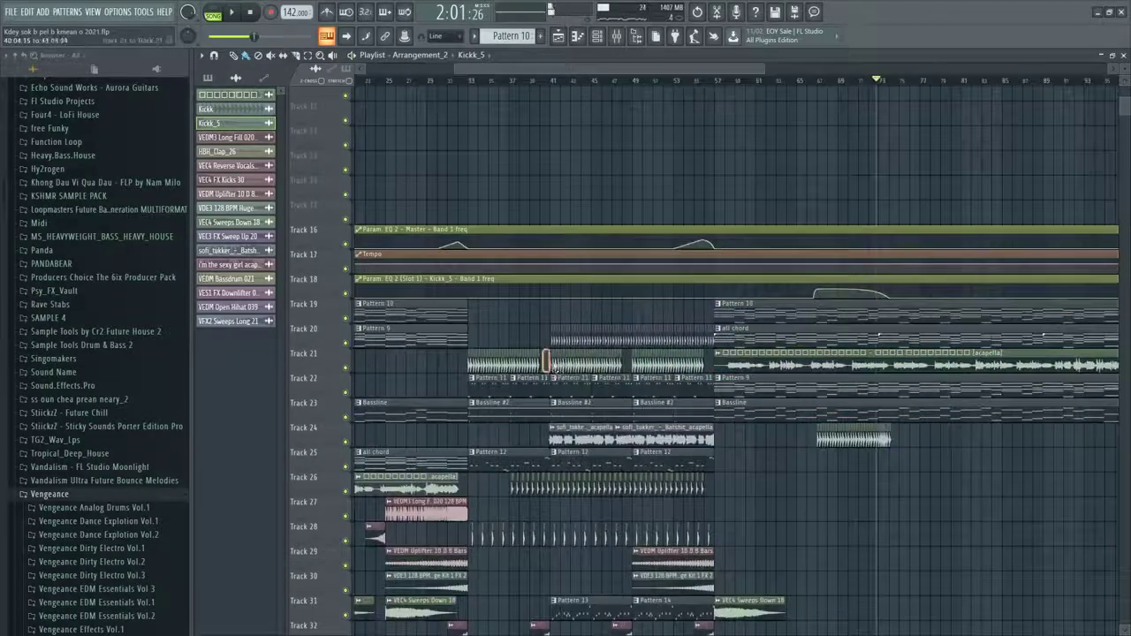
scroll(707, 378, "down", 3)
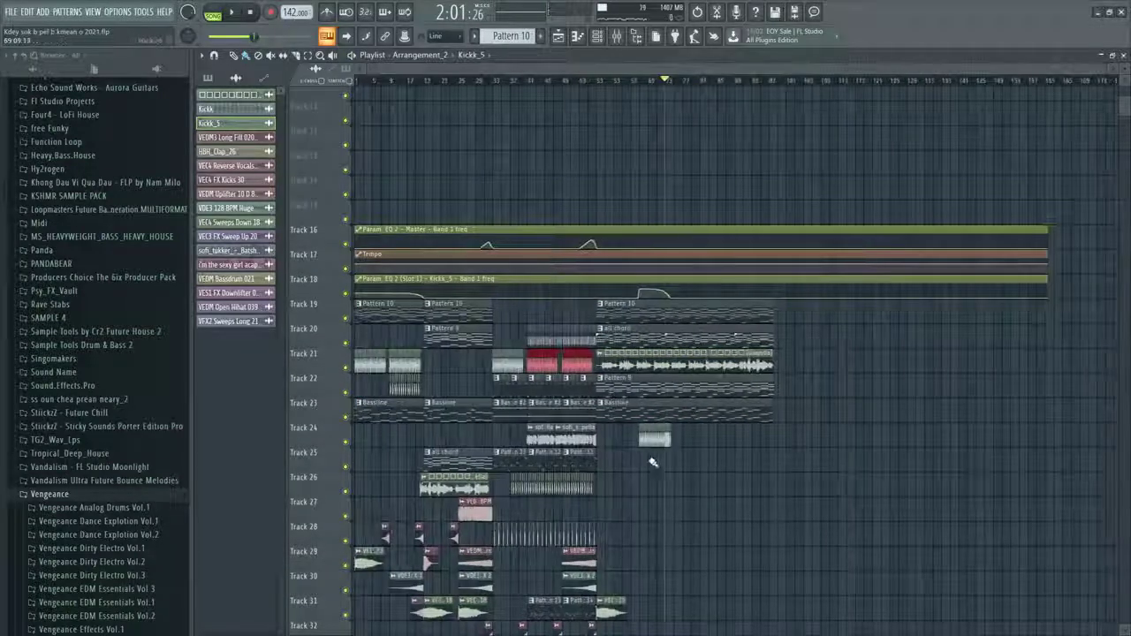
scroll(652, 462, "down", 2)
left_click_drag(852, 397, 685, 313)
left_click_drag(813, 360, 627, 249)
left_click_drag(638, 298, 637, 445)
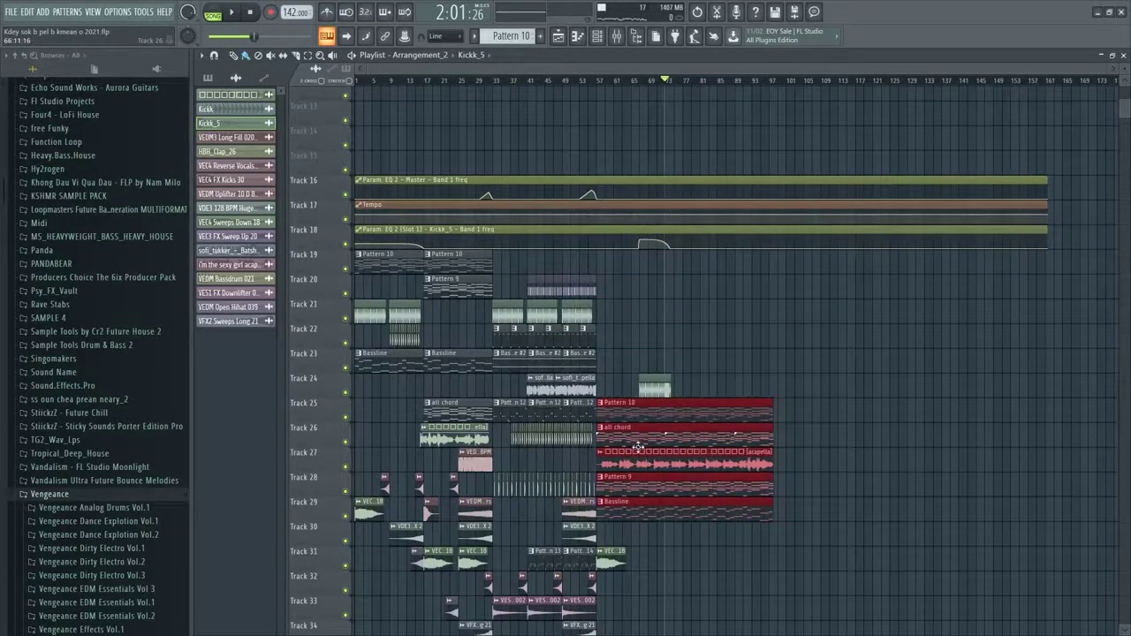
Move the Kickk_5 build-up from Track 24 to Track 21 and copy the two kick blocks of bars 41 to 56 to bar 75
scroll(689, 371, "up", 3)
left_click_drag(703, 363, 557, 380)
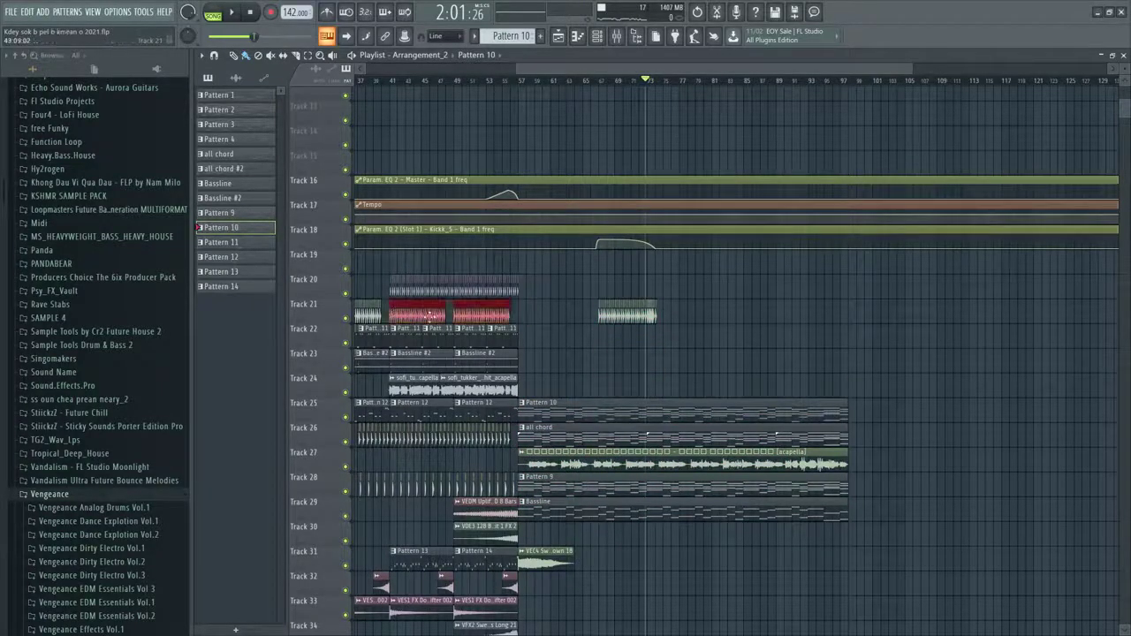
scroll(673, 330, "up", 4)
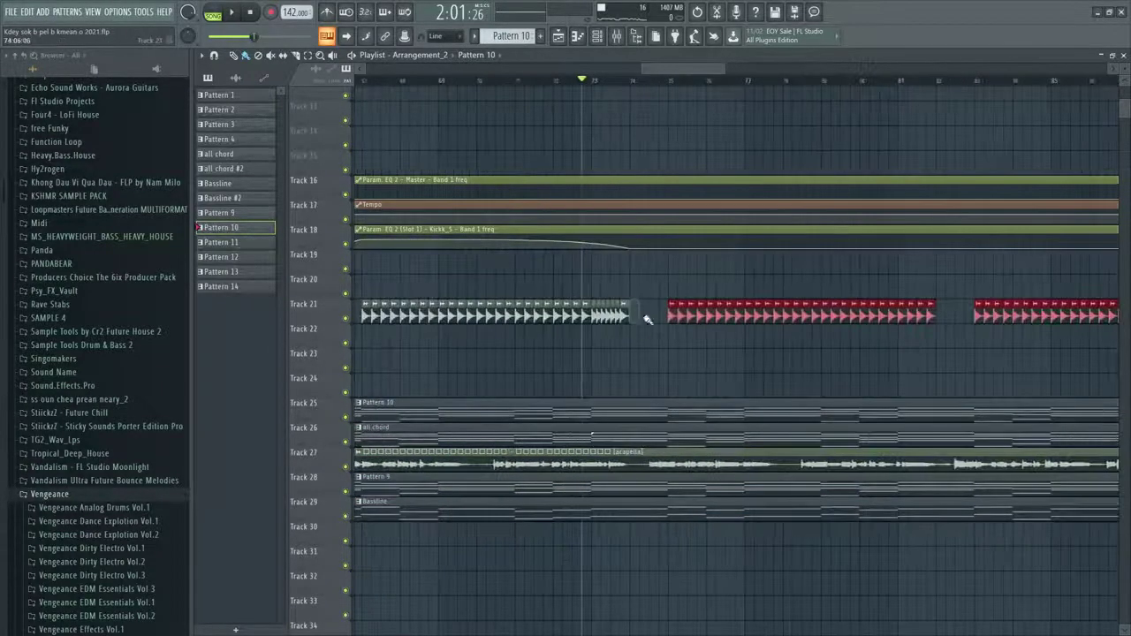
Try starting the two copied kick blocks on Track 21 at bar 74 and play the transition
left_click(638, 324)
key("space")
left_click(646, 369, "ctrl")
scroll(534, 371, "down", 3)
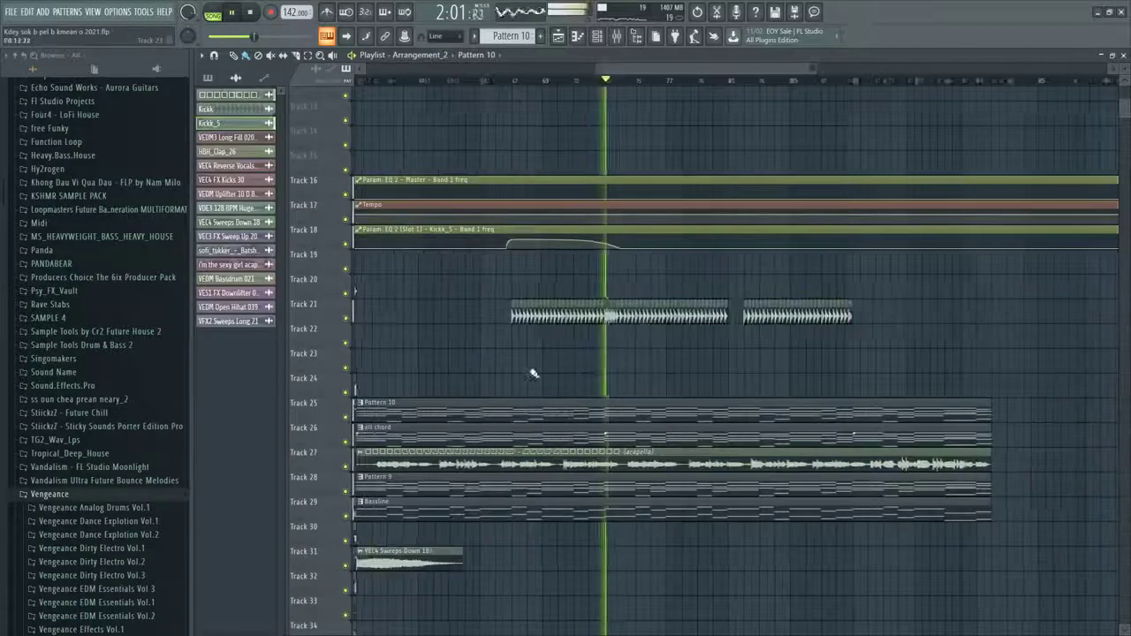
scroll(573, 364, "down", 3)
scroll(594, 354, "down", 3)
scroll(576, 235, "up", 4)
scroll(644, 240, "down", 4)
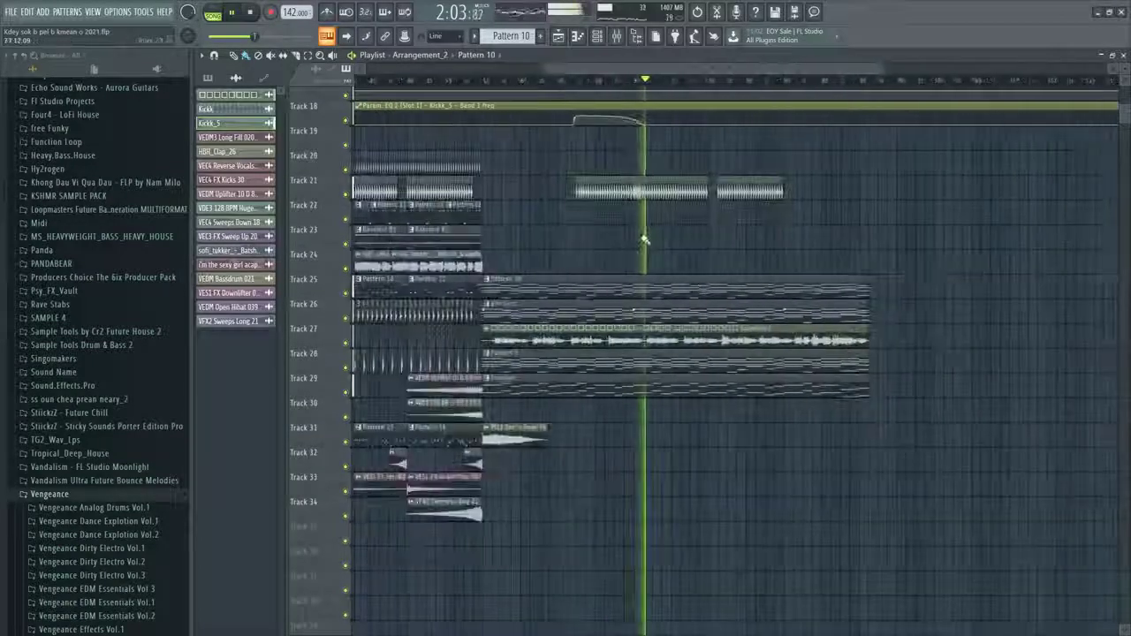
scroll(719, 242, "up", 3)
key("space")
key("space")
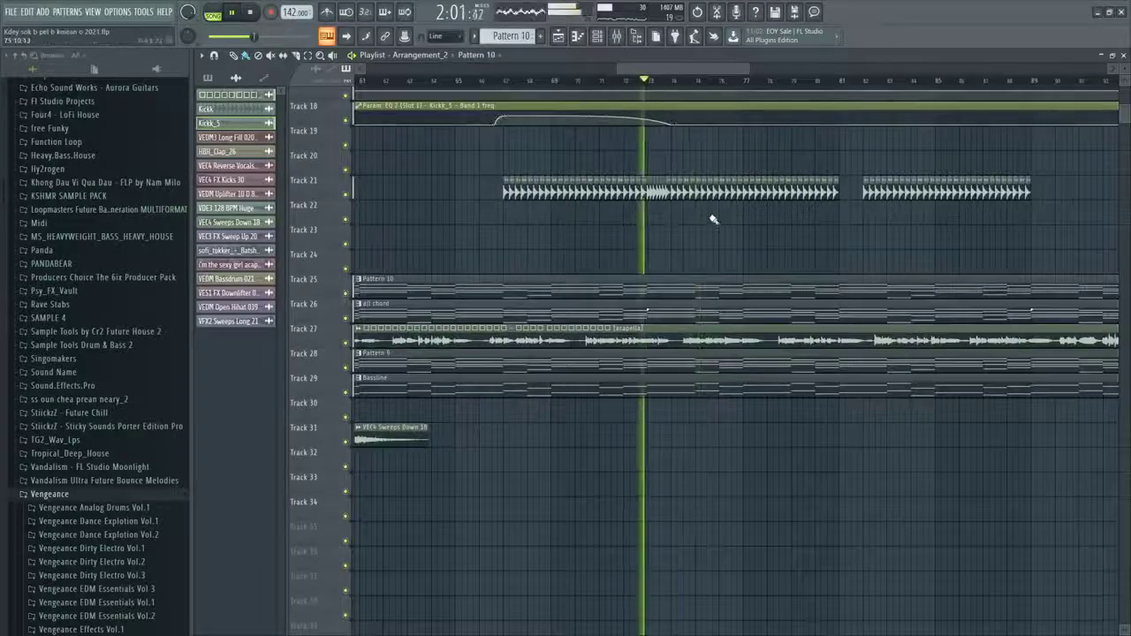
scroll(705, 220, "up", 2)
scroll(633, 222, "down", 4)
key("space")
Move the two copied kick blocks on Track 21 to start at bar 75 and play the transition
left_click_drag(958, 221, 648, 188)
scroll(648, 188, "up", 2)
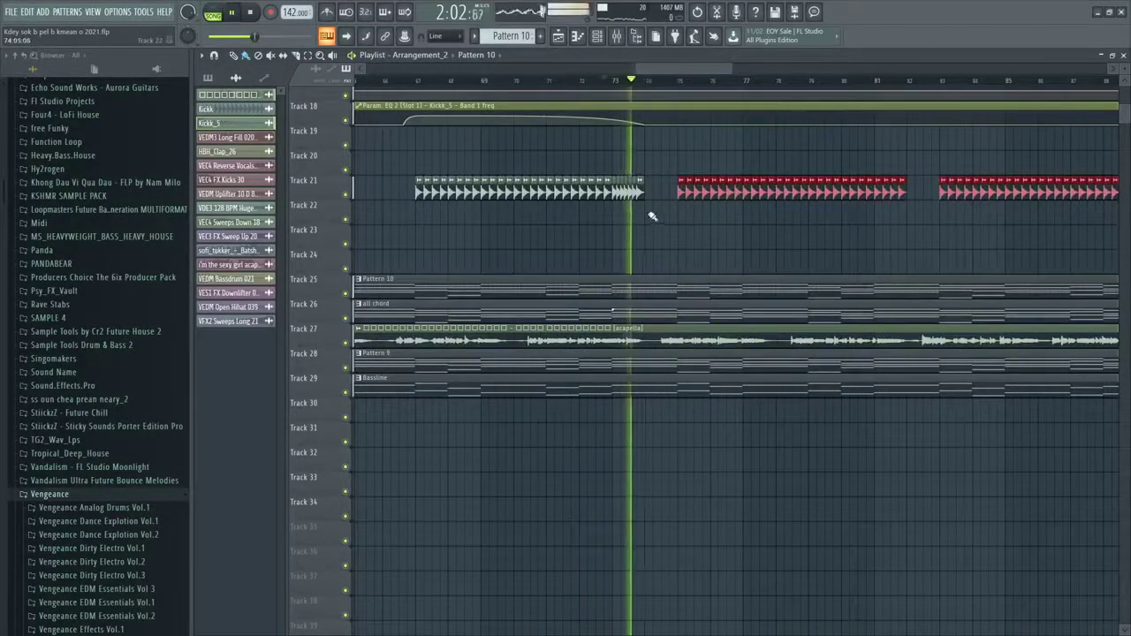
scroll(646, 217, "up", 3)
right_click(645, 218)
key("space")
right_click(669, 196)
Replace the doubled short kicks in bar 73 on Track 21 with full-beat Kickk_5 clips copied from the preceding bar
scroll(689, 198, "down", 6)
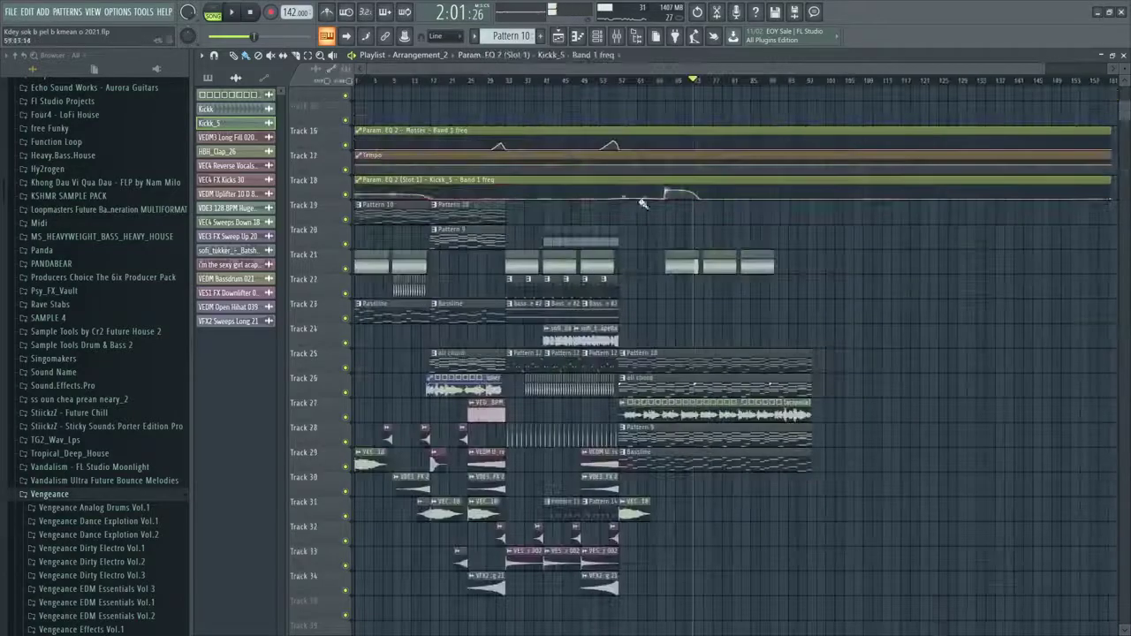
scroll(680, 212, "up", 7)
scroll(906, 314, "up", 1)
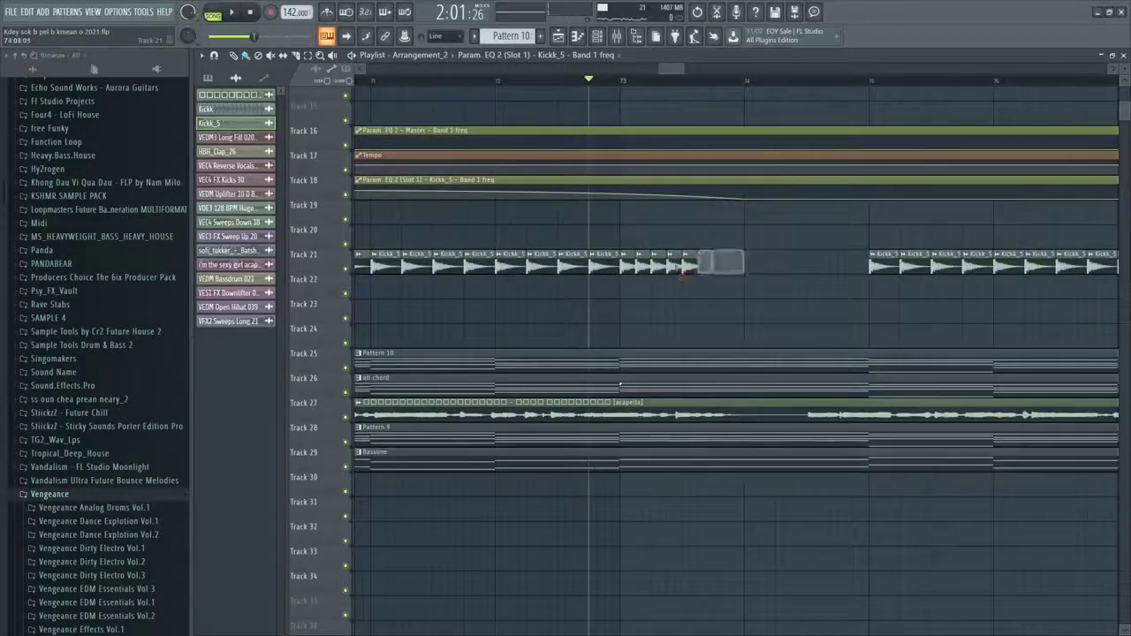
key("space")
scroll(670, 295, "down", 4)
scroll(685, 300, "up", 3)
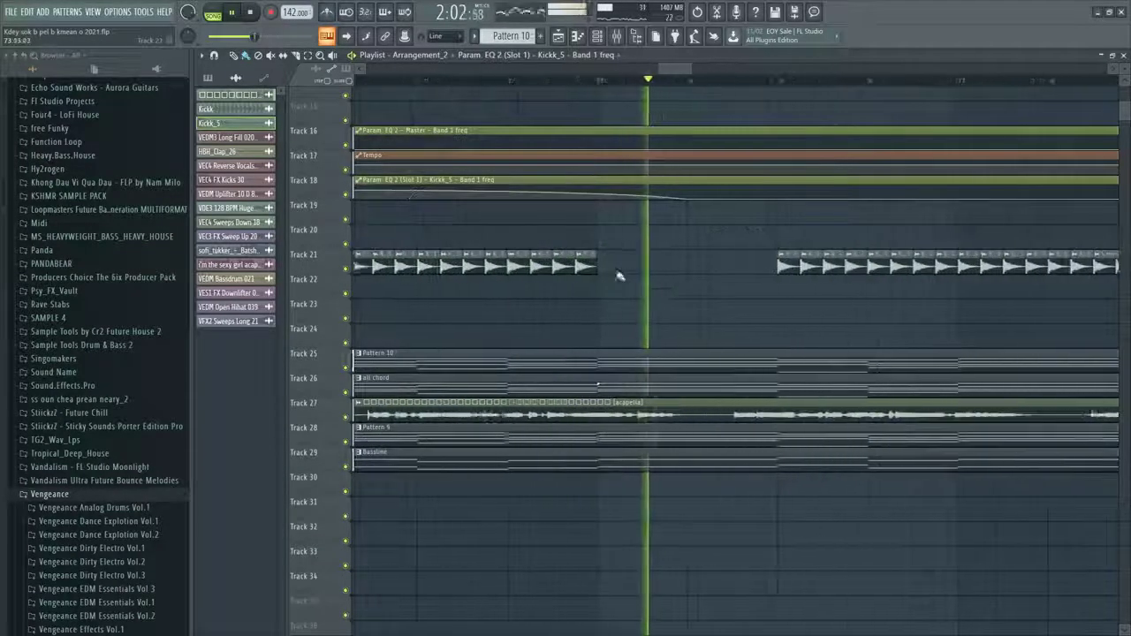
left_click_drag(624, 272, 519, 277)
left_click_drag(525, 268, 608, 270)
left_click(753, 323, "ctrl")
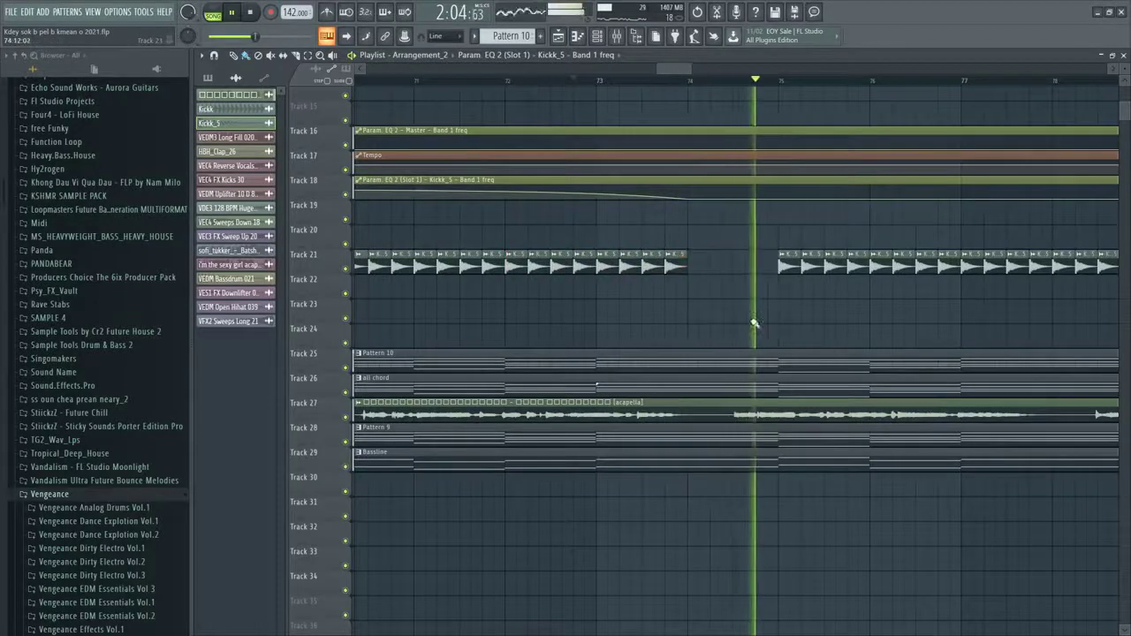
Play the transition from the end of the filtered kick build-up into the kick section at bar 75
scroll(673, 311, "down", 4)
scroll(698, 301, "up", 2)
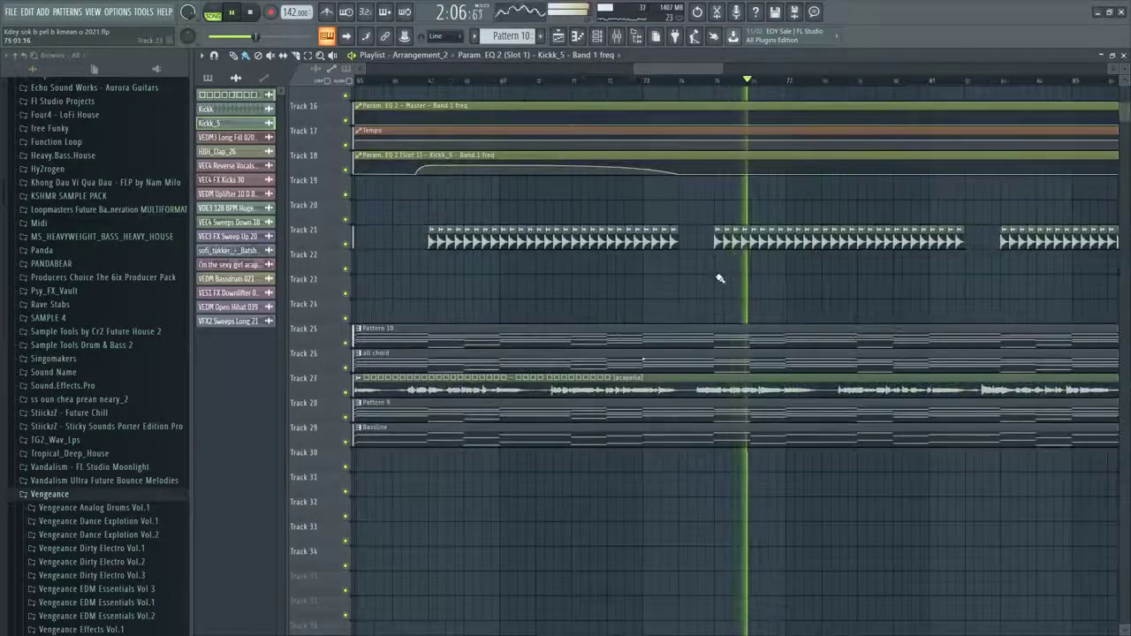
key("space")
key("space")
scroll(593, 298, "down", 4)
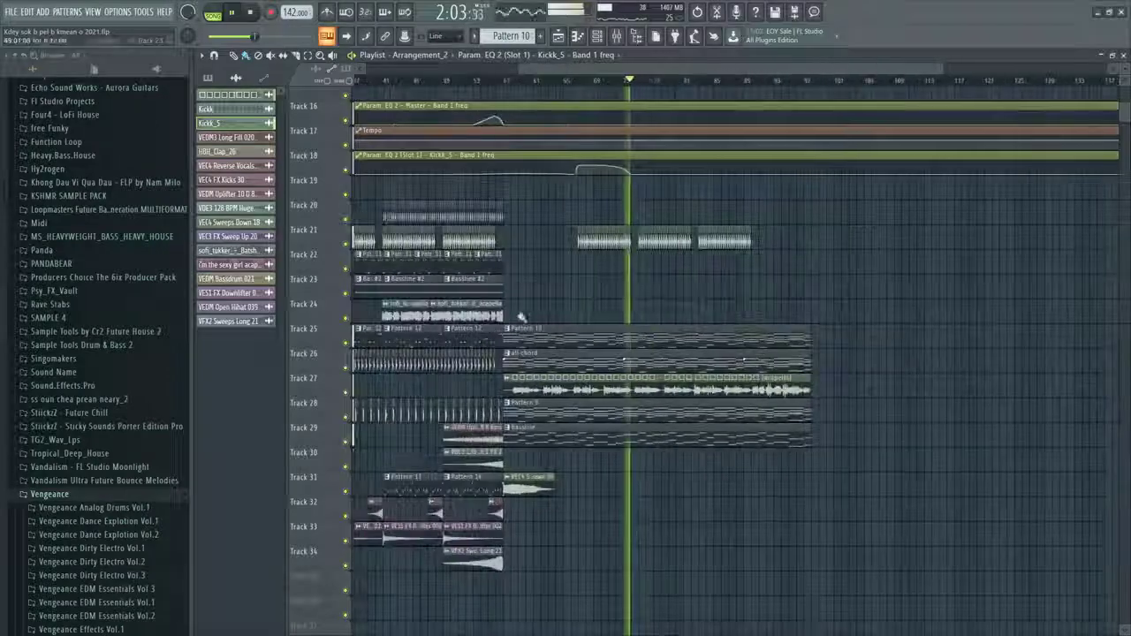
scroll(628, 275, "up", 3)
scroll(629, 295, "down", 3)
scroll(512, 375, "up", 2)
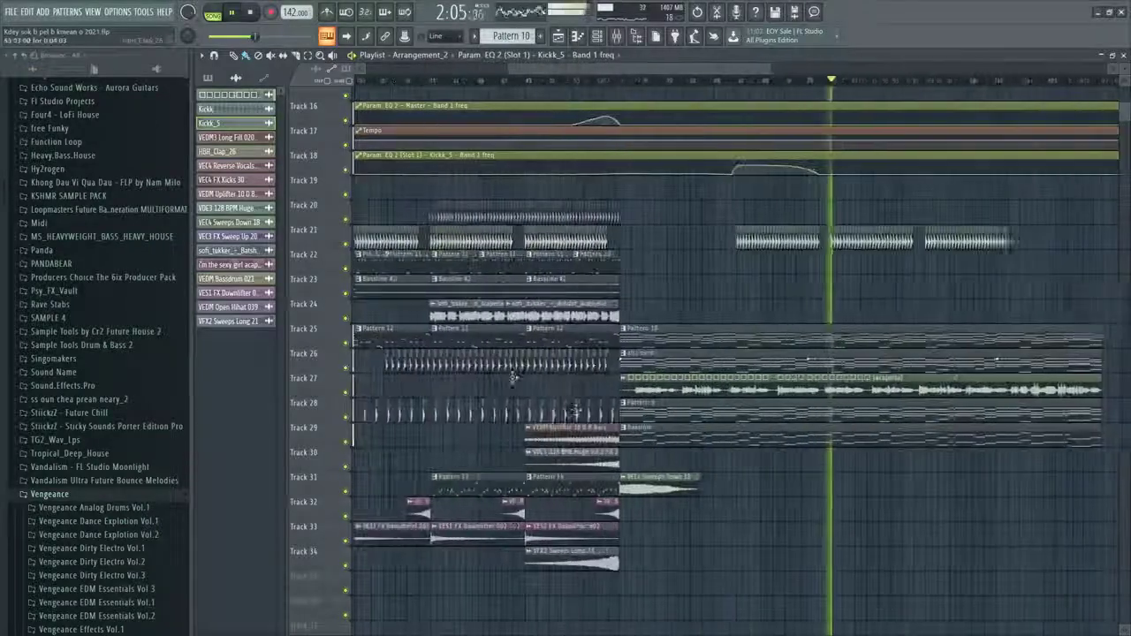
Undo the last clip move and copy the three VEC4 Reverse Vocals 22 B clips on Track 32 to bars 65, 73 and 81
key("ctrl+z")
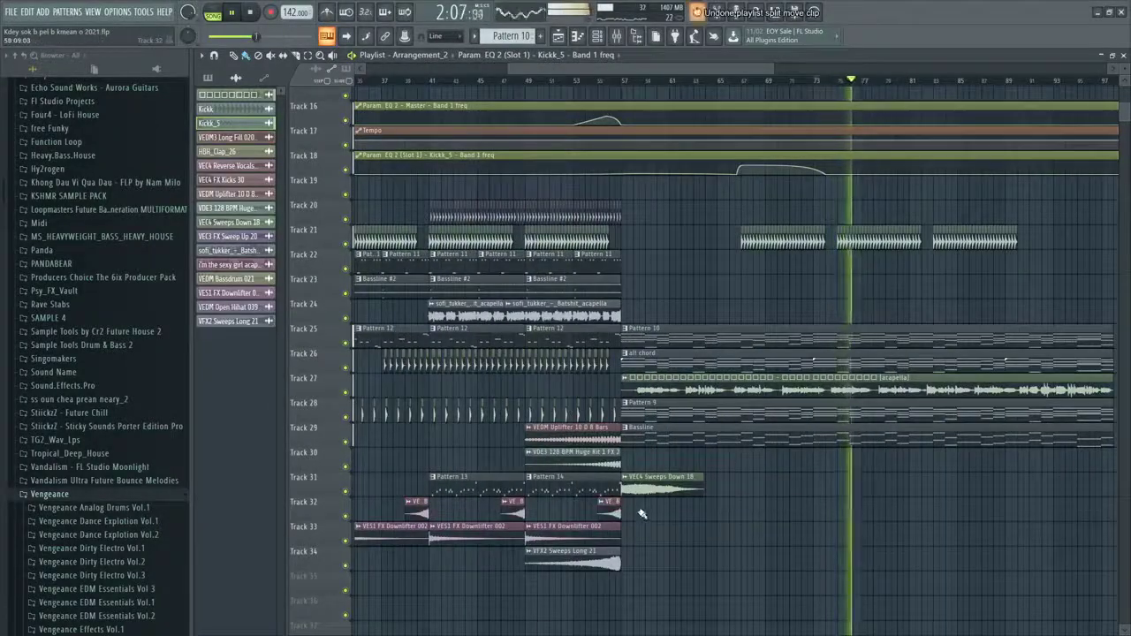
scroll(823, 524, "up", 2)
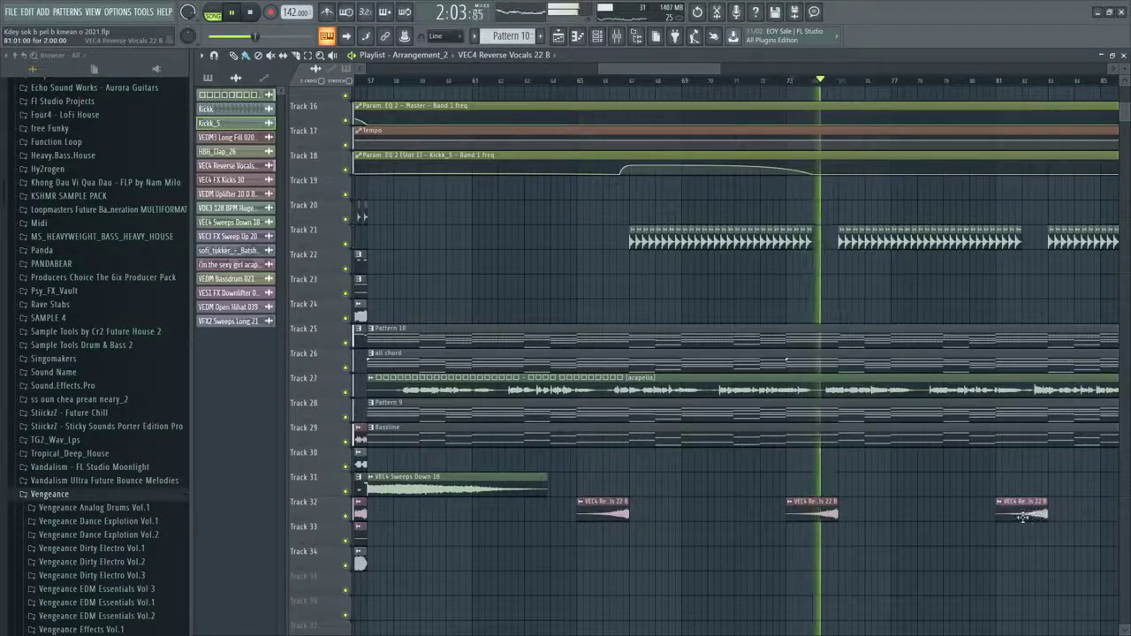
Copy a VES1 FX Downlifter 002 clip to bar 75 on Track 33 and the Track 26 claps to Track 24 from bar 75
scroll(1032, 518, "down", 2)
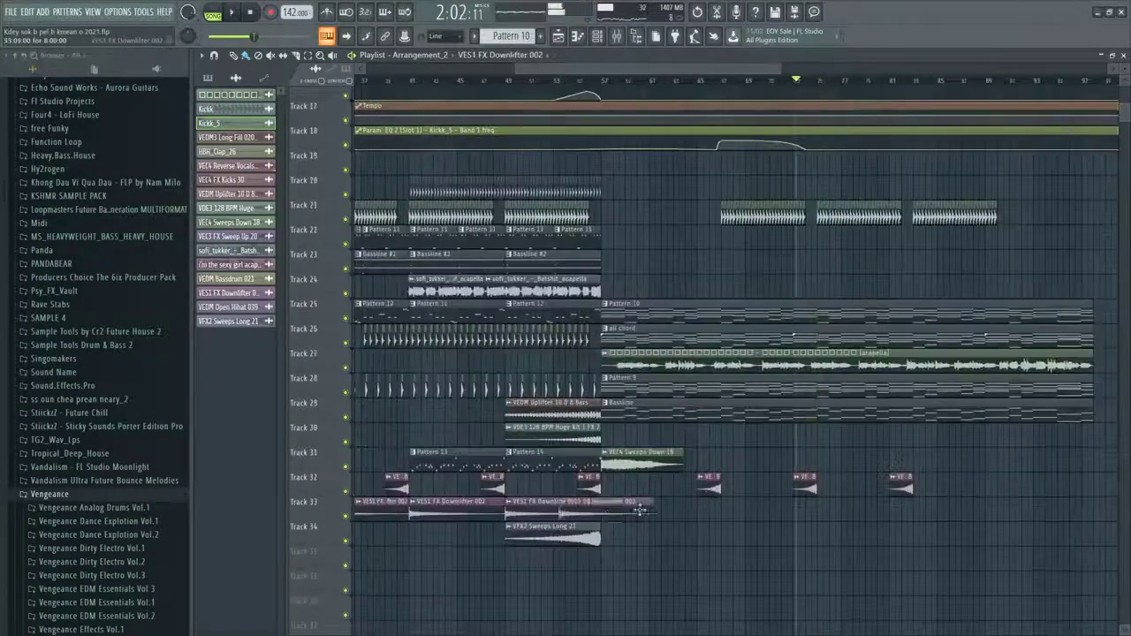
scroll(658, 469, "down", 1)
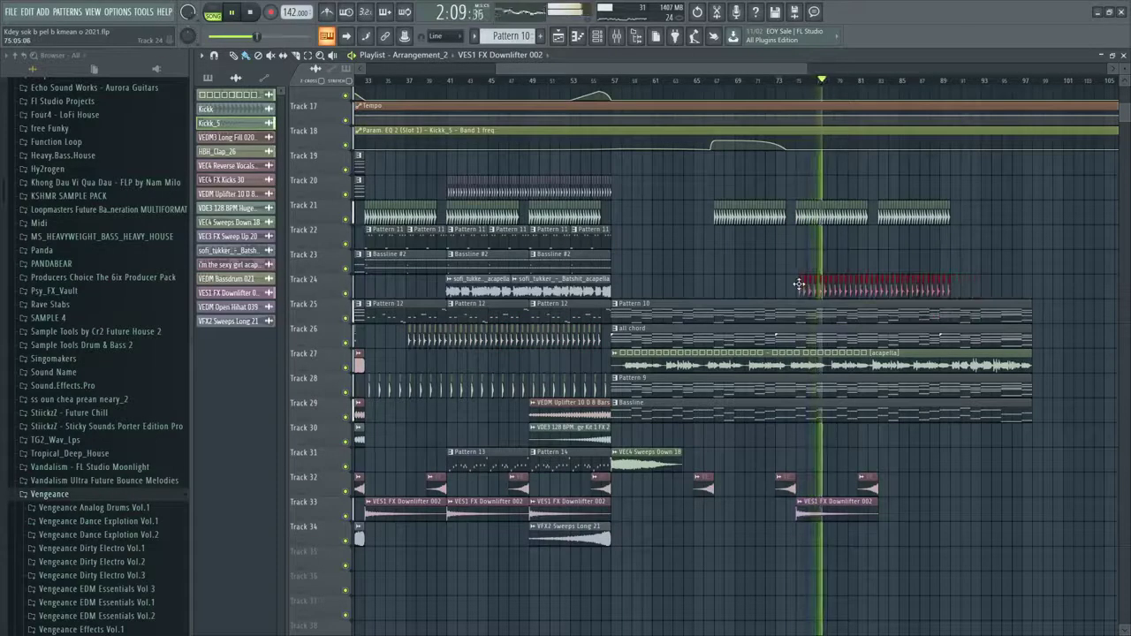
Copy the VEDM Bassdrum 021 hits from Track 28 to Track 23 from bar 75 and duplicate them half a bar apart
scroll(800, 284, "down", 2)
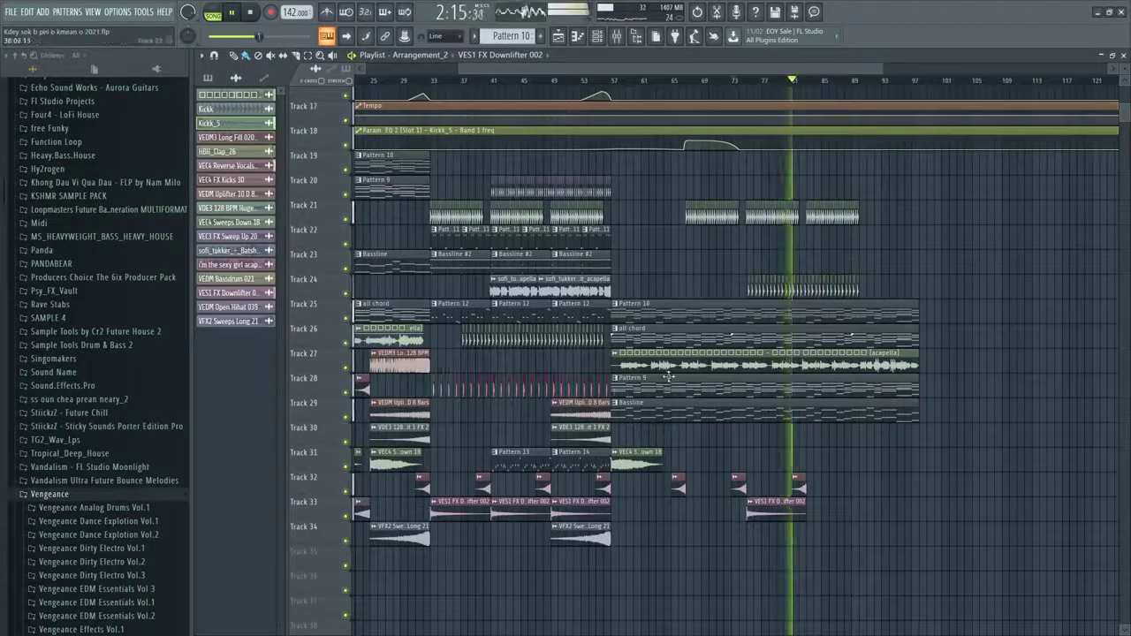
scroll(745, 261, "up", 3)
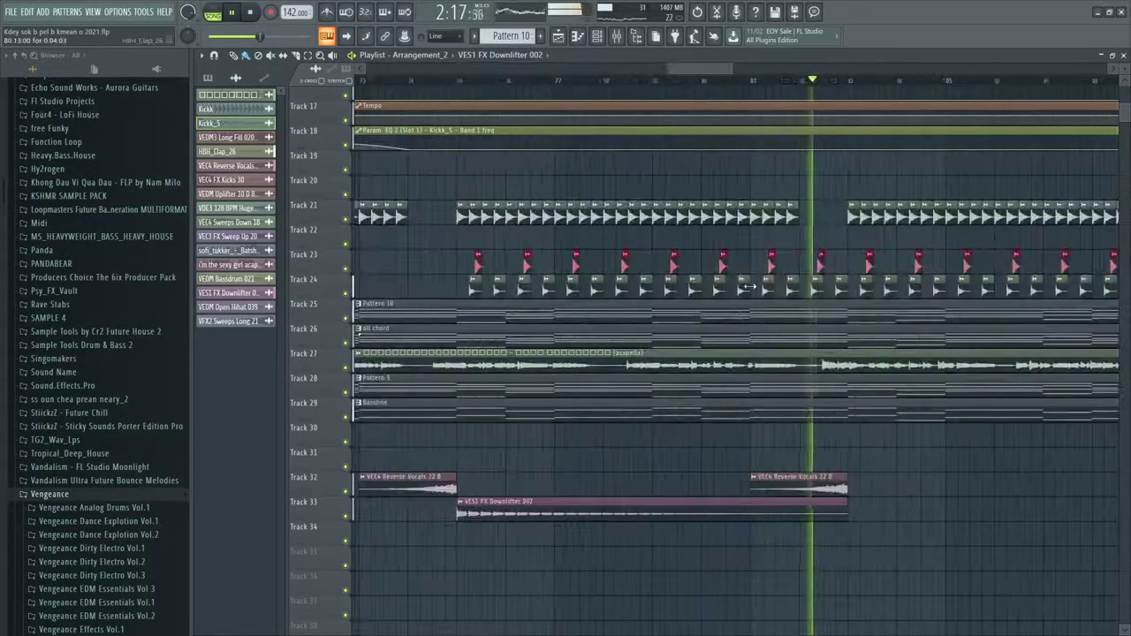
left_click_drag(477, 265, 503, 265)
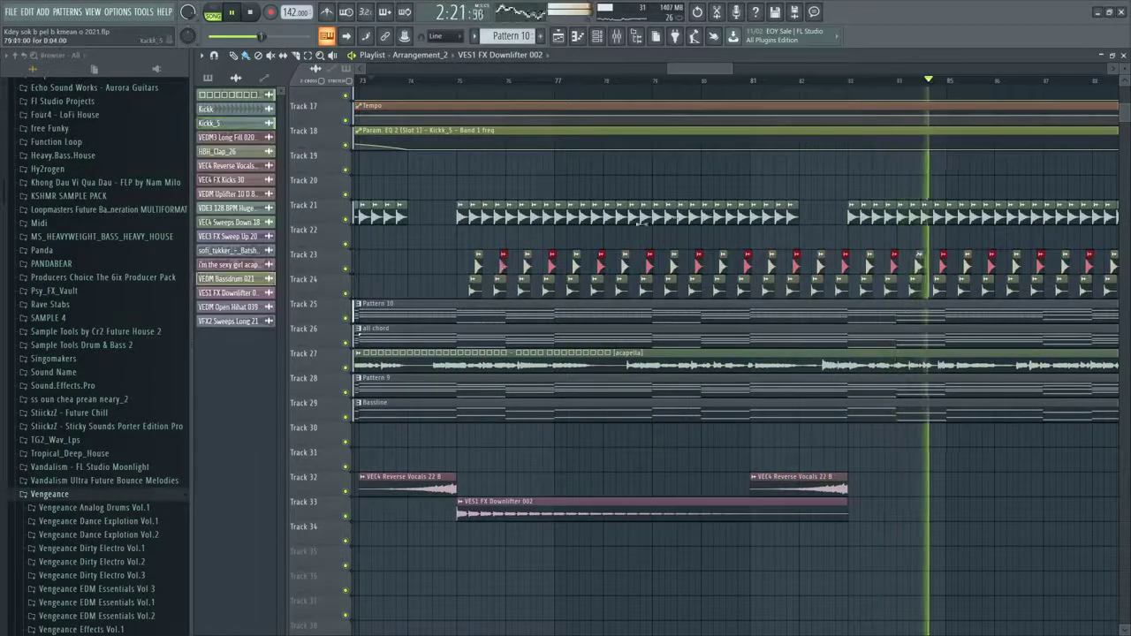
Copy a kick block to bar 91 on Track 21 and extend the claps on Track 24 to about bar 98
scroll(695, 263, "down", 3)
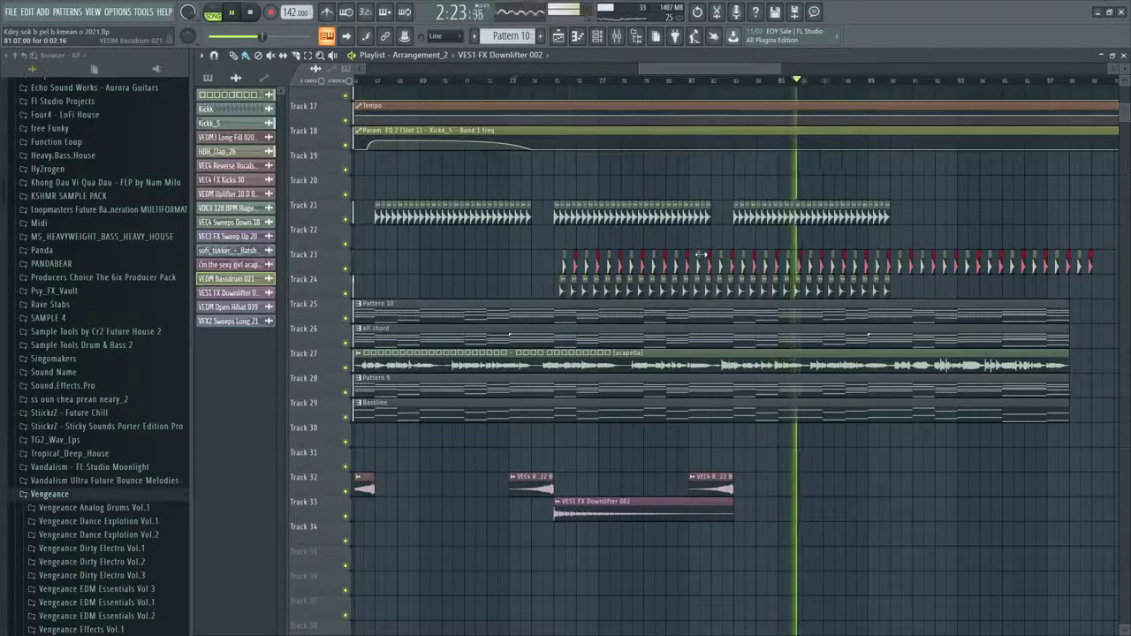
left_click(916, 218)
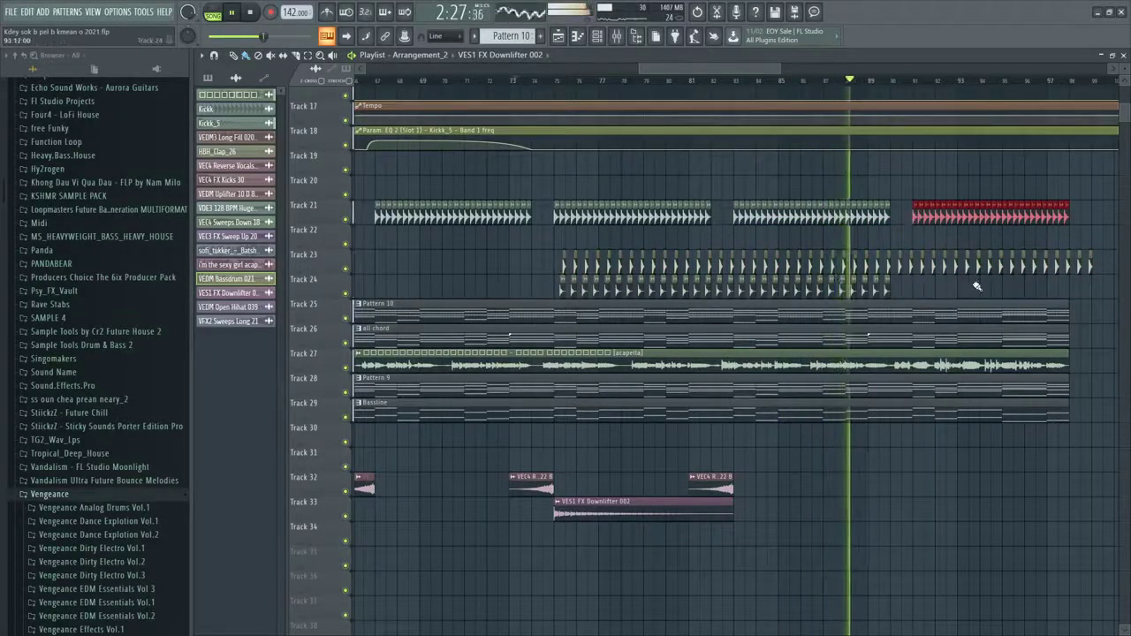
scroll(977, 286, "down", 2)
left_click(669, 290)
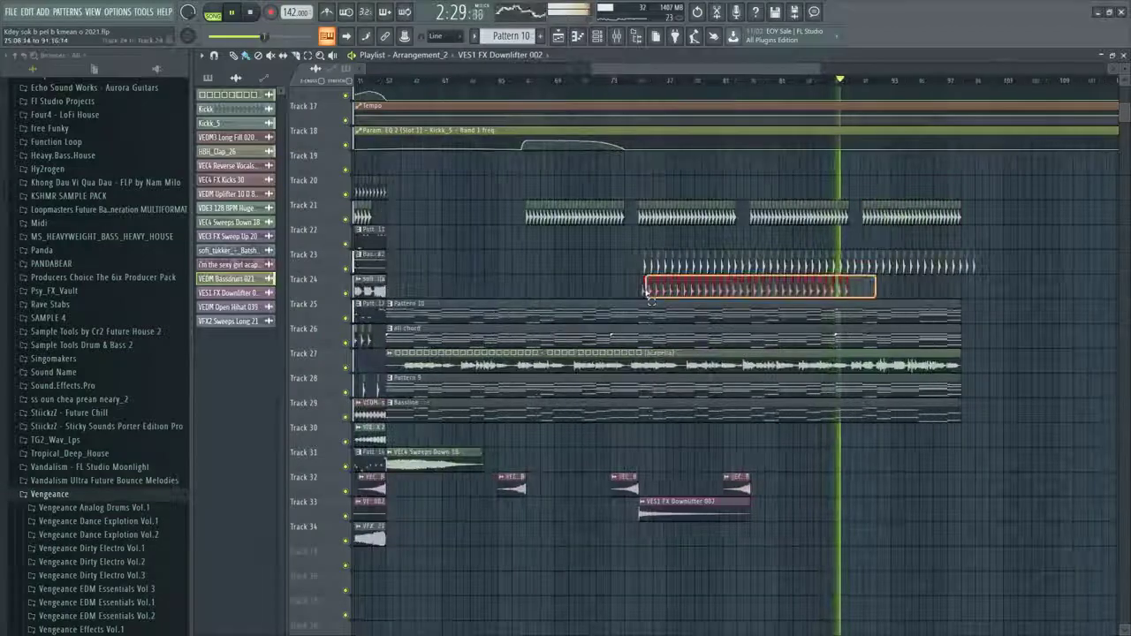
left_click_drag(650, 294, 899, 298)
Delete the VEDM Bassdrum 021 hits beyond bar 98 on Track 23 and play the section from bar 85
scroll(1040, 313, "up", 2)
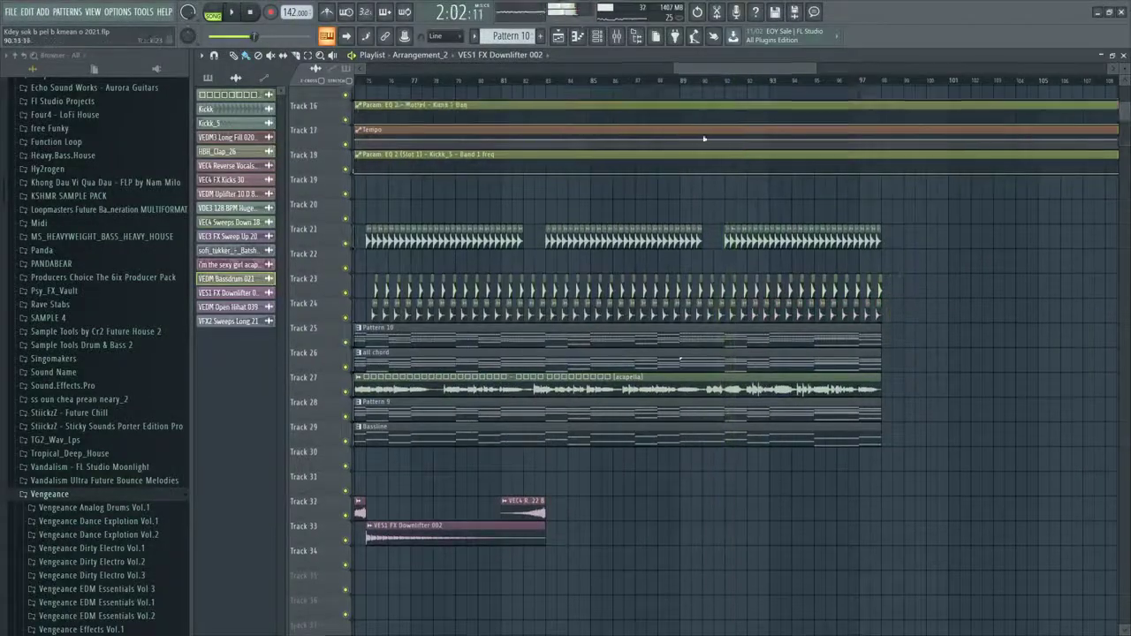
scroll(744, 331, "up", 2)
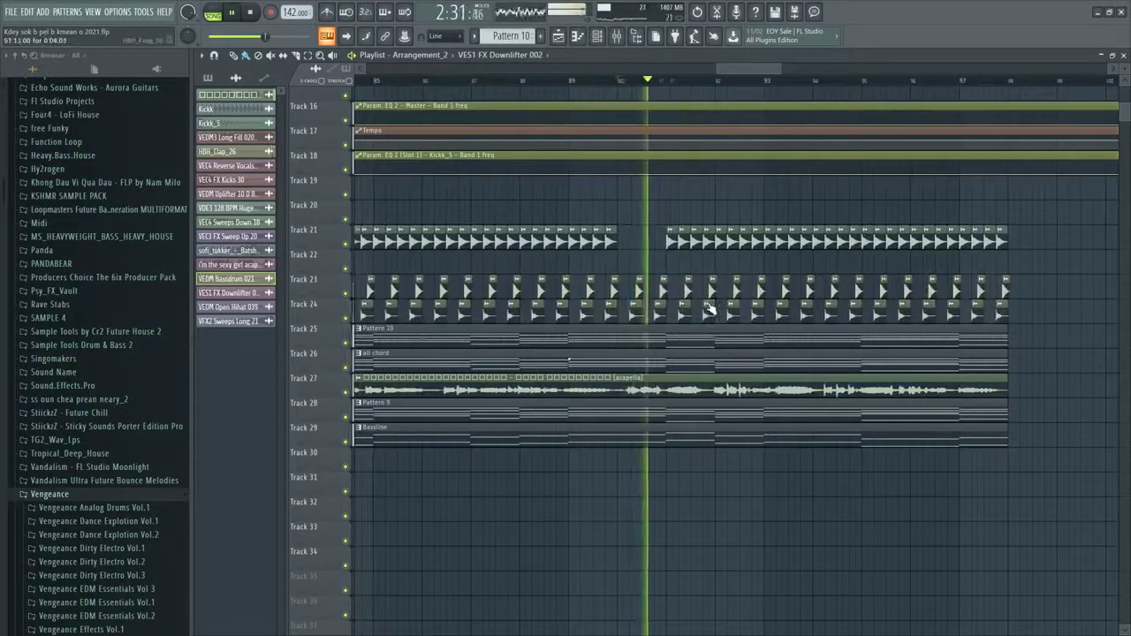
scroll(758, 316, "down", 3)
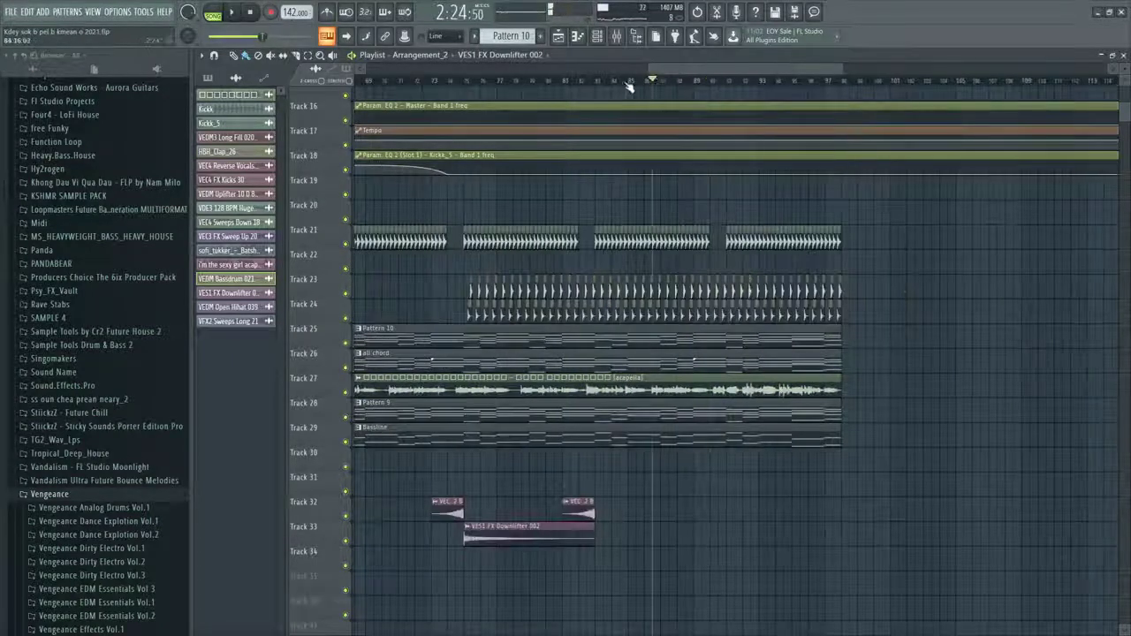
left_click(629, 86)
scroll(617, 414, "up", 3)
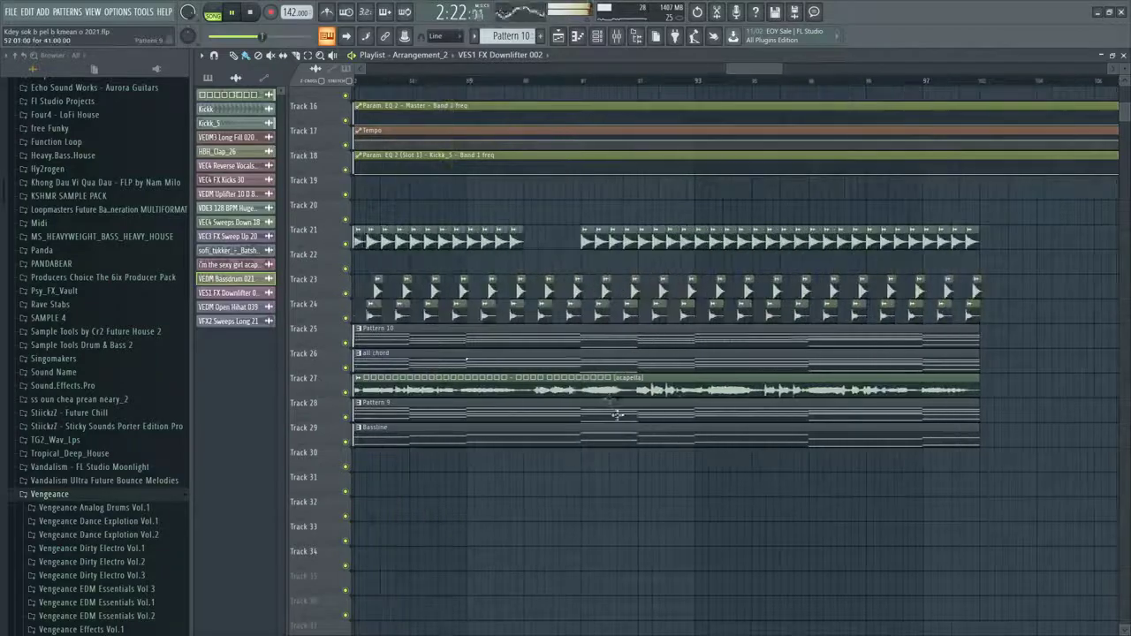
Add a VEC4 Reverse Vocals 22 B clip at bar 88 on Track 32 and VDE3 128 BPM Huge Kit 1 FX 2 at bar 83 on Track 31
scroll(562, 345, "down", 2)
scroll(563, 281, "down", 4)
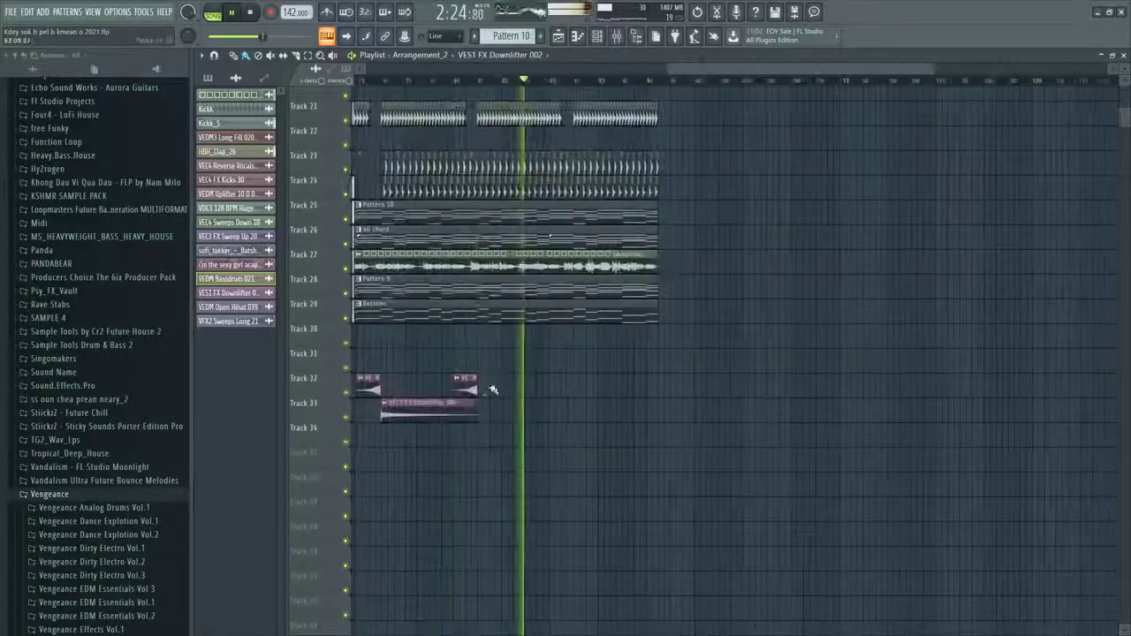
scroll(525, 407, "down", 3)
key("space")
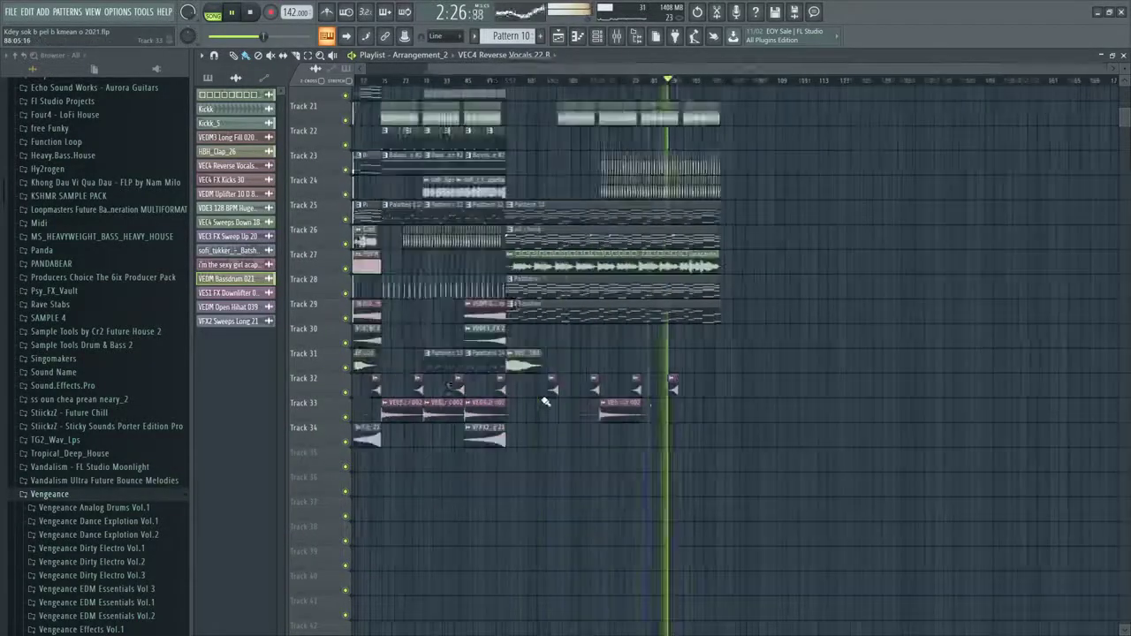
scroll(689, 359, "up", 4)
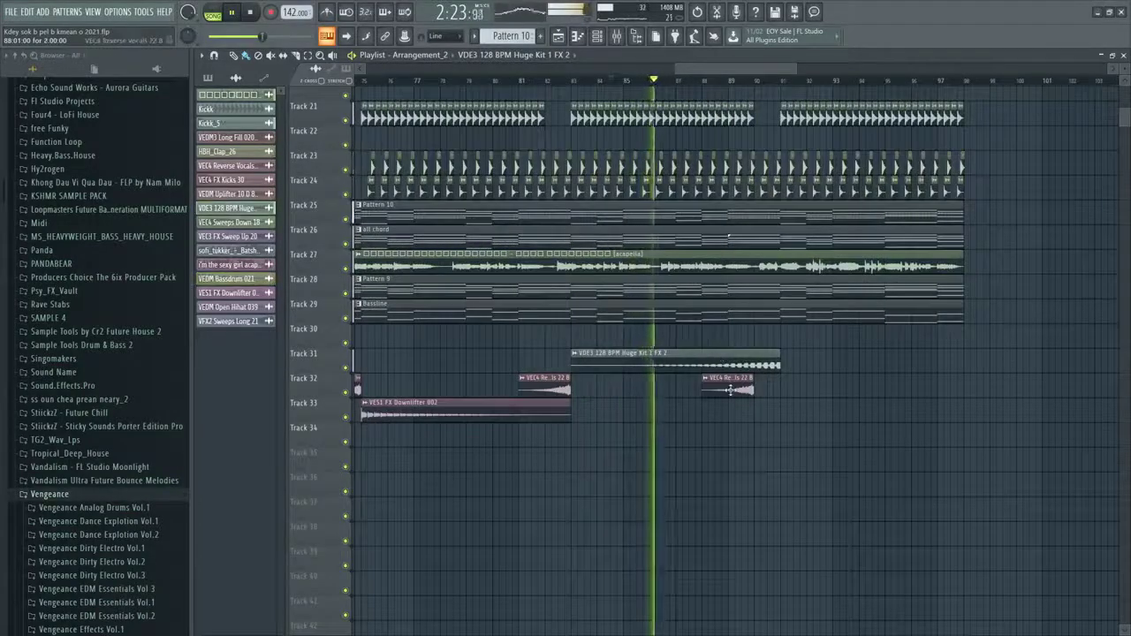
Move the last VEC4 Reverse Vocals 22 B clip on Track 32 to bar 89 and save the project
left_click_drag(740, 386, 767, 386)
scroll(802, 393, "up", 3)
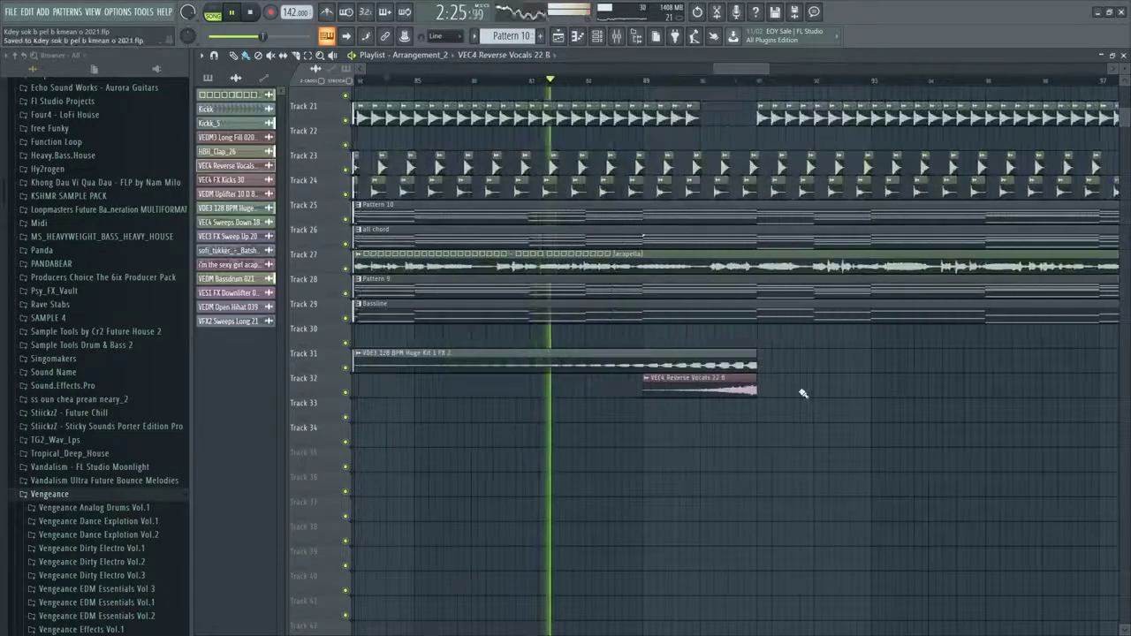
scroll(803, 393, "up", 3)
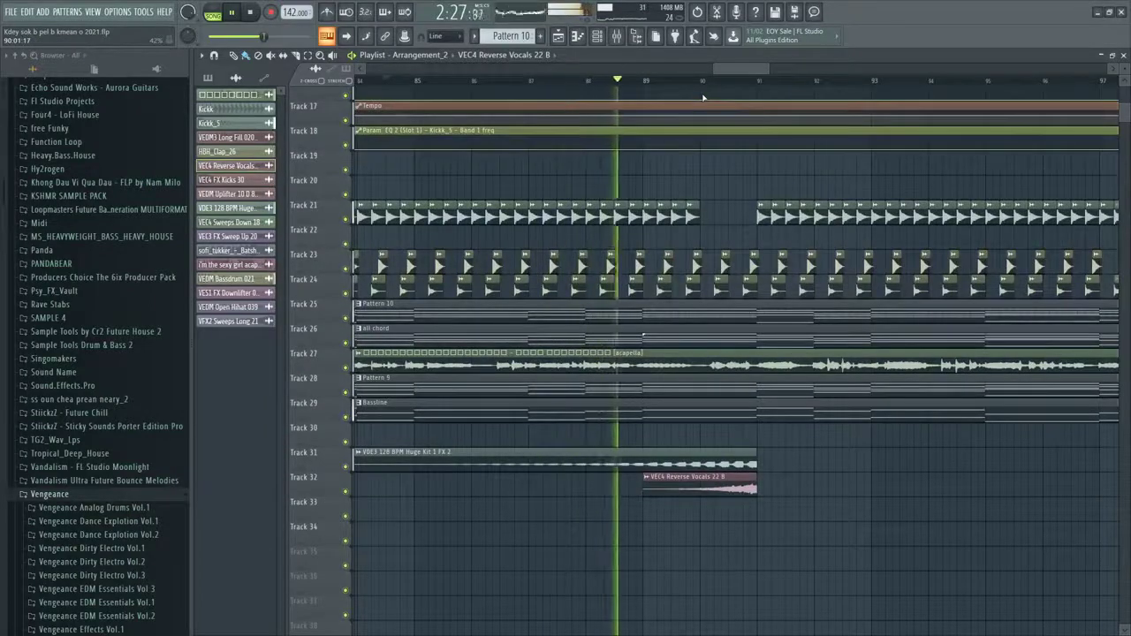
Slice the clips on Tracks 25 to 29 at bar 91 and delete the parts beyond it
scroll(724, 267, "up", 3, "ctrl")
scroll(725, 268, "down", 4, "ctrl")
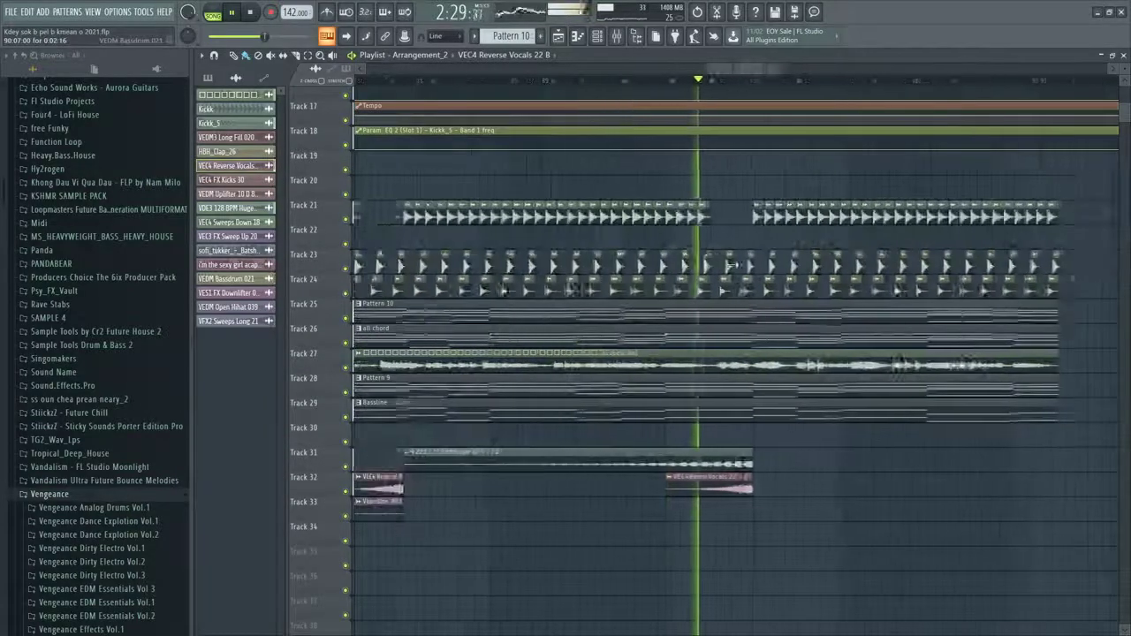
scroll(768, 370, "down", 3)
scroll(785, 364, "up", 3)
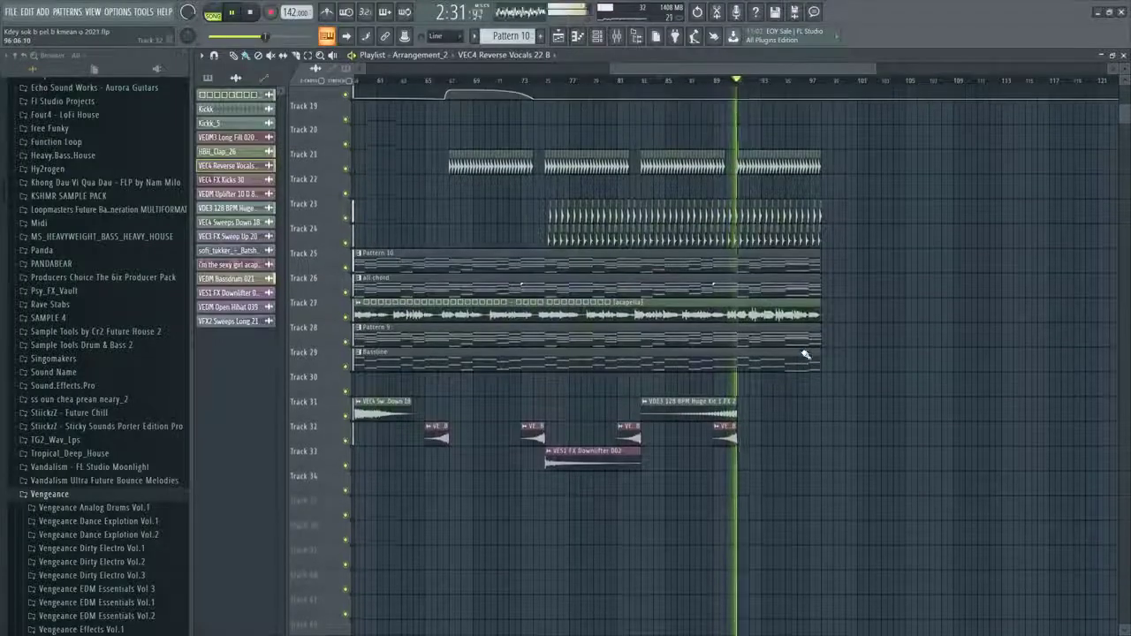
key("space")
scroll(828, 360, "up", 4, "ctrl")
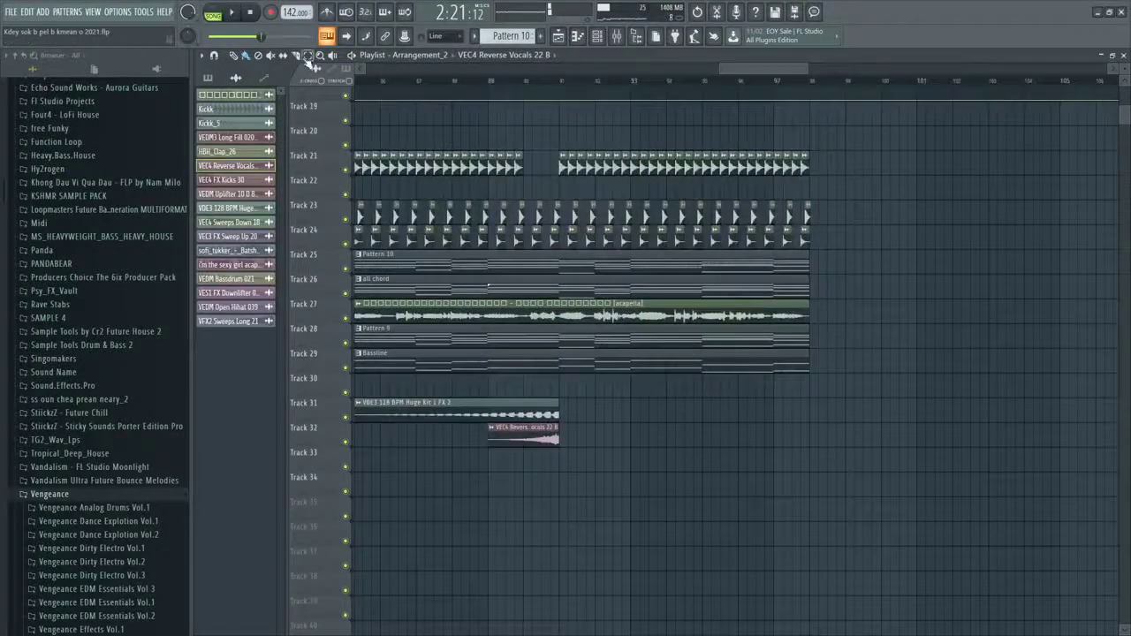
scroll(569, 368, "up", 3, "ctrl")
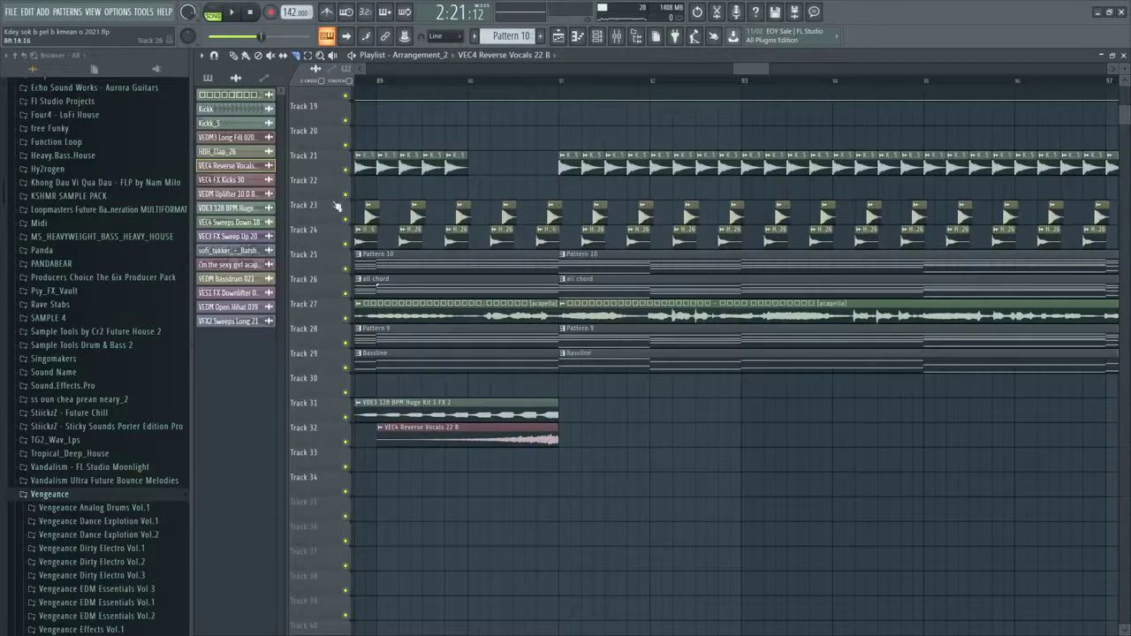
scroll(674, 361, "down", 3, "ctrl")
left_click_drag(881, 397, 489, 250, "ctrl")
key("Delete")
Add VFX2 Sweeps Long 21 at bar 83 on Track 34 and VES1 FX Downlifter 002 at bar 91 on Track 33
scroll(673, 326, "down", 6, "ctrl")
scroll(600, 337, "down", 2)
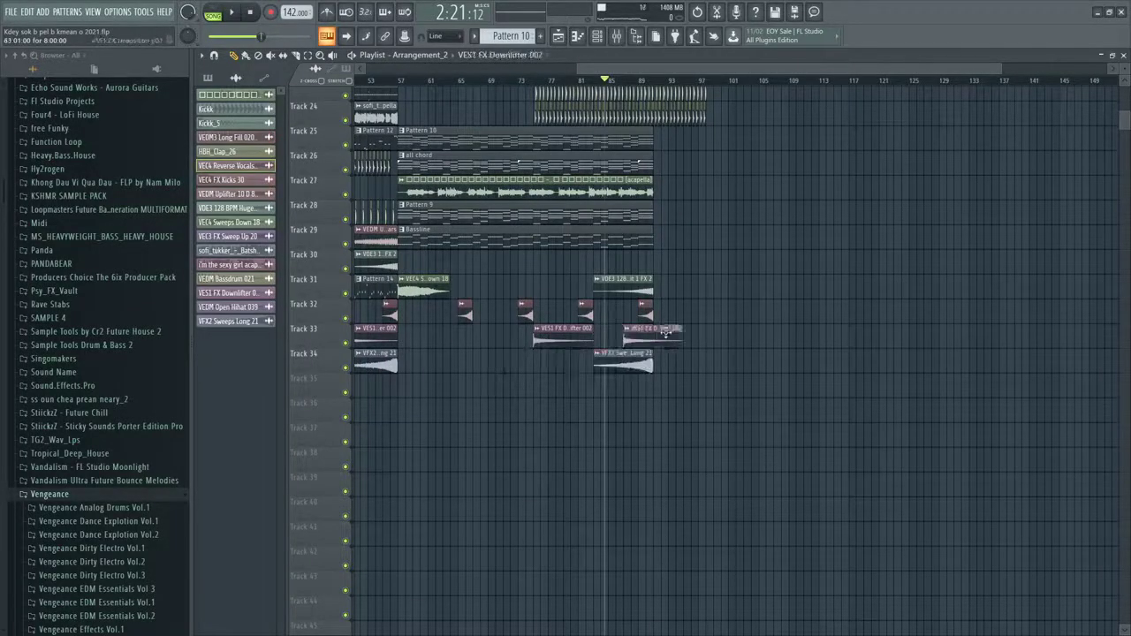
scroll(739, 412, "down", 3, "ctrl")
scroll(683, 397, "up", 3)
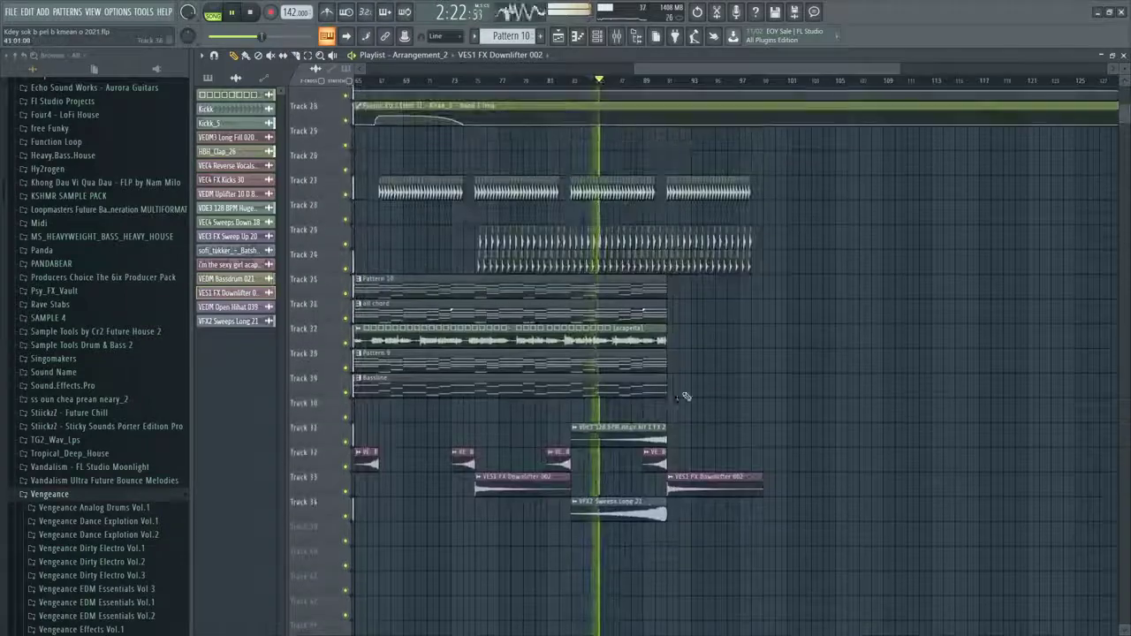
Add VEDM Uplifter 10 D 8 Bars at bar 83 on Track 30 and create a volume automation for it
scroll(723, 426, "up", 3, "ctrl")
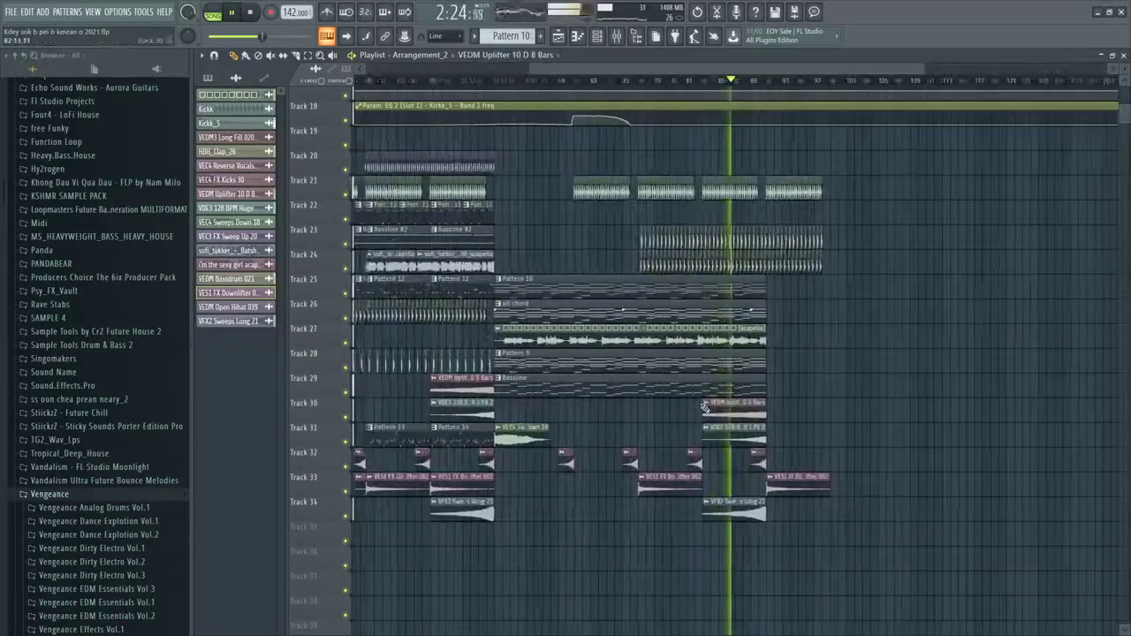
right_click(705, 408)
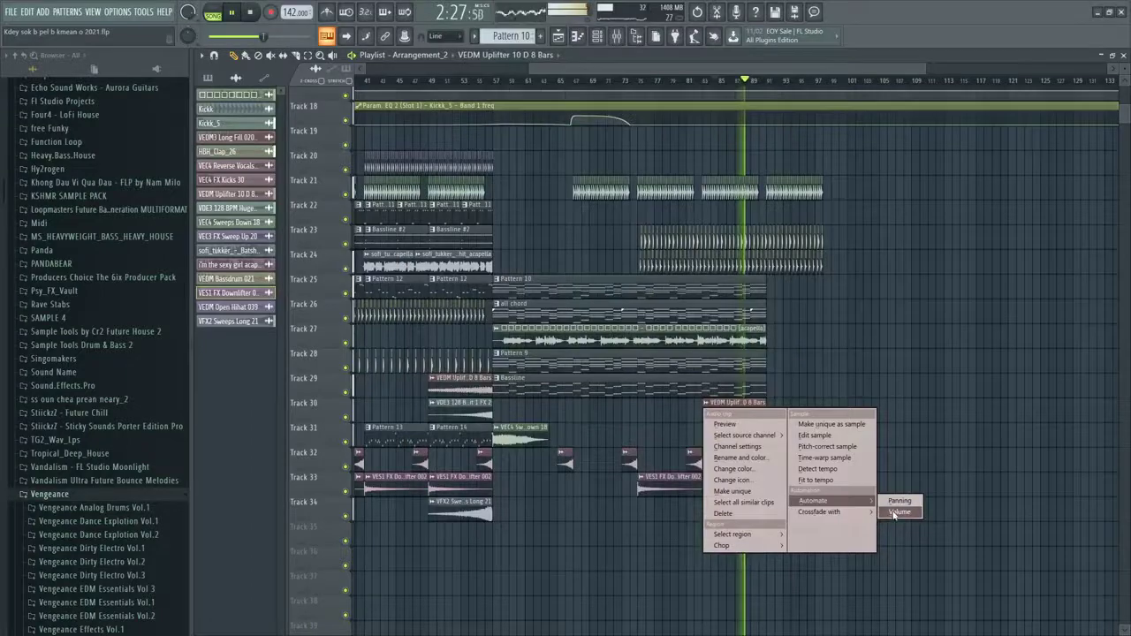
left_click(898, 513)
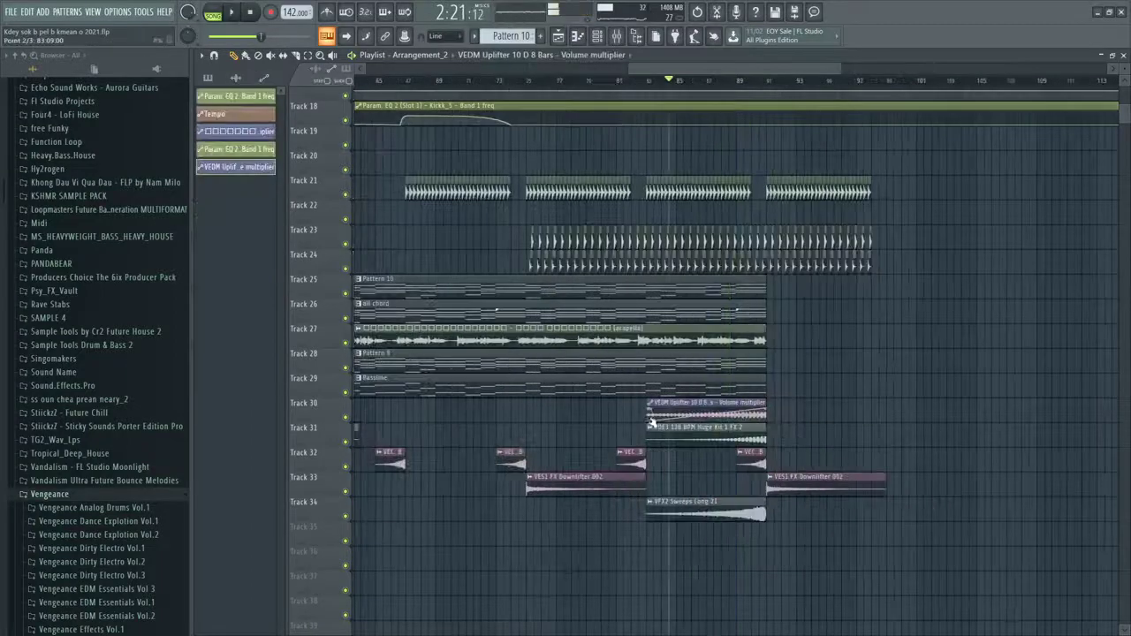
Review the effects leading up to bar 91 during playback and replay the arrangement from bar 55
scroll(950, 377, "down", 6, "ctrl")
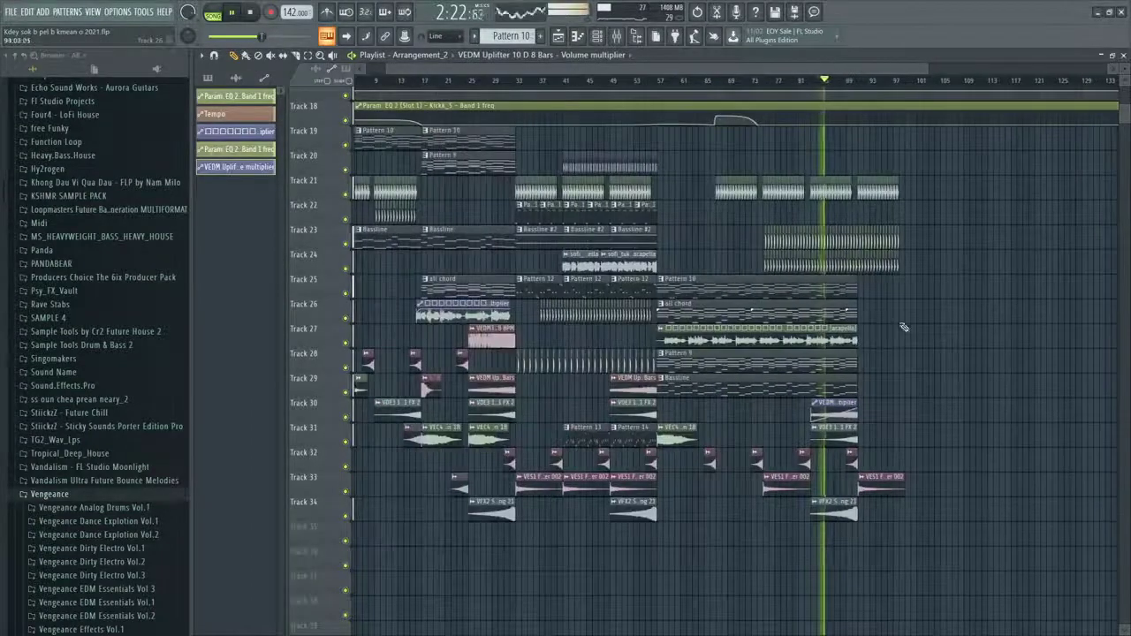
scroll(989, 322, "down", 2)
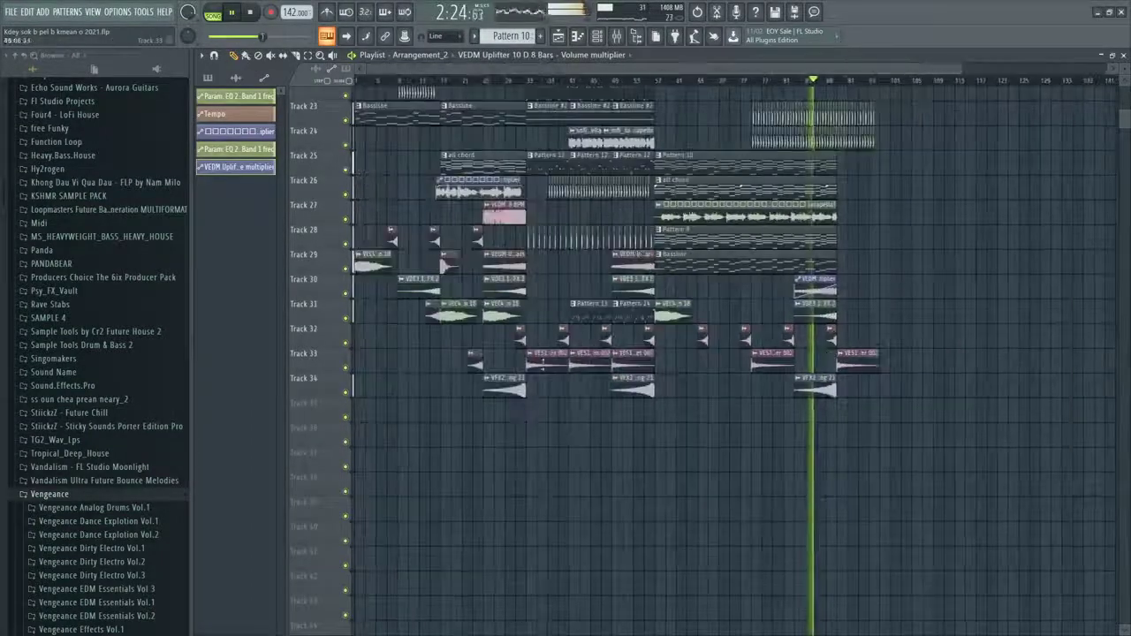
scroll(534, 406, "up", 3, "ctrl")
scroll(93, 429, "down", 3)
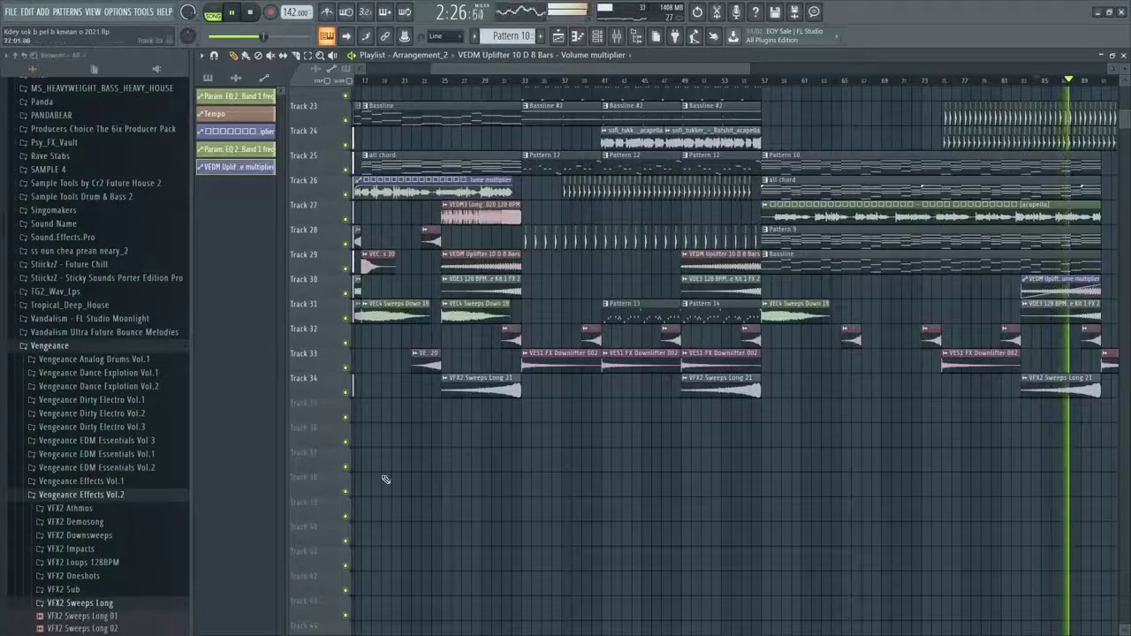
scroll(793, 460, "up", 5, "ctrl")
scroll(674, 409, "up", 2)
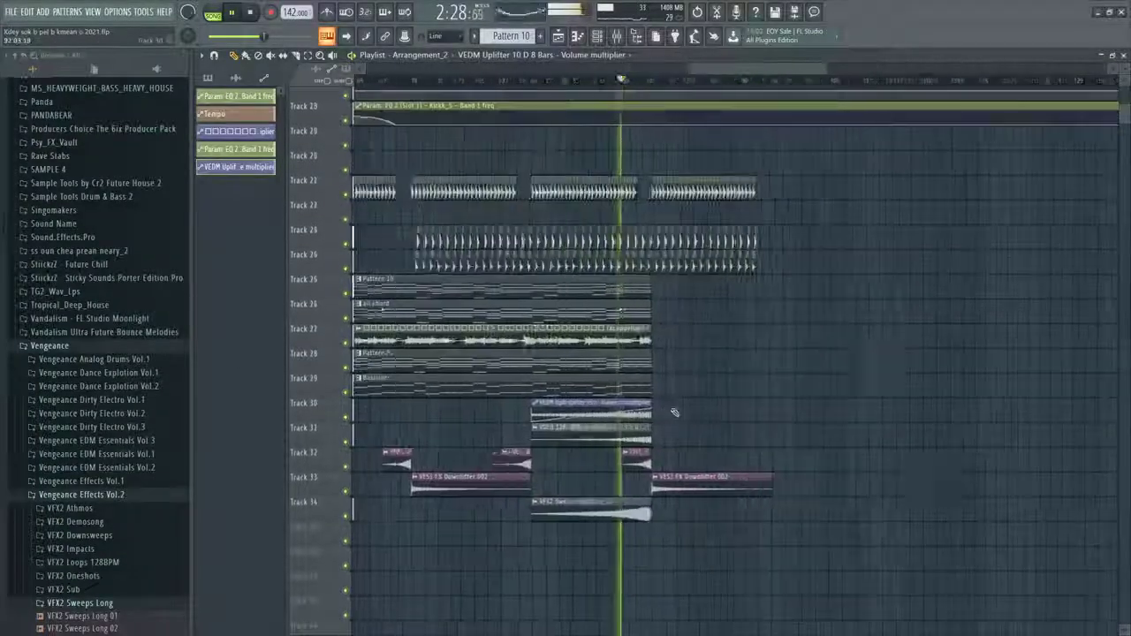
scroll(637, 389, "up", 3)
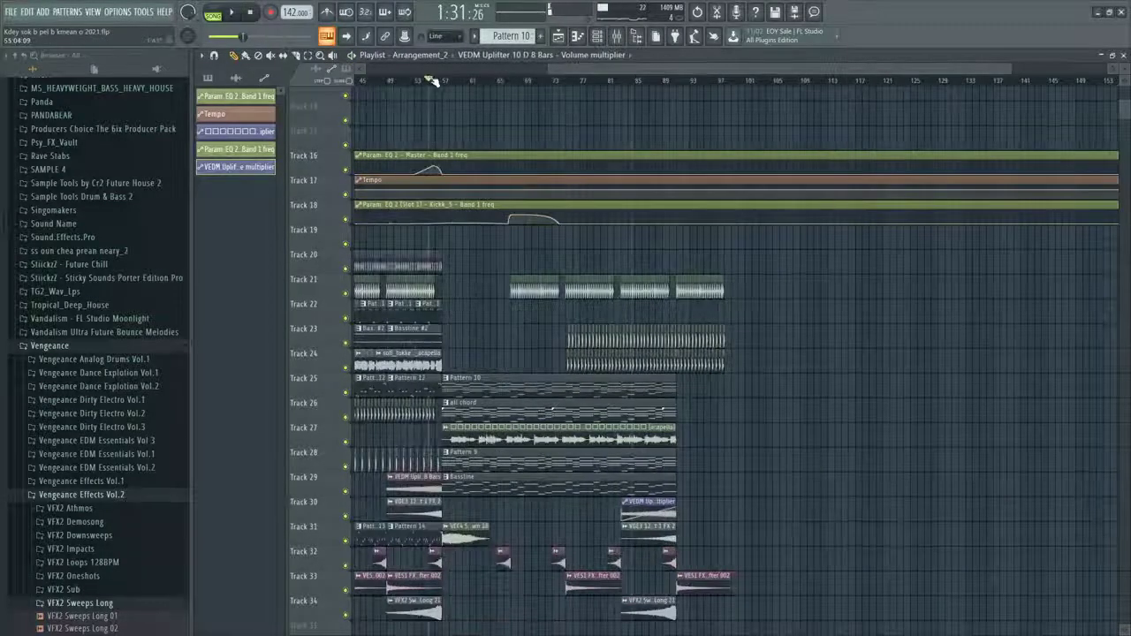
key("space")
scroll(530, 371, "down", 3)
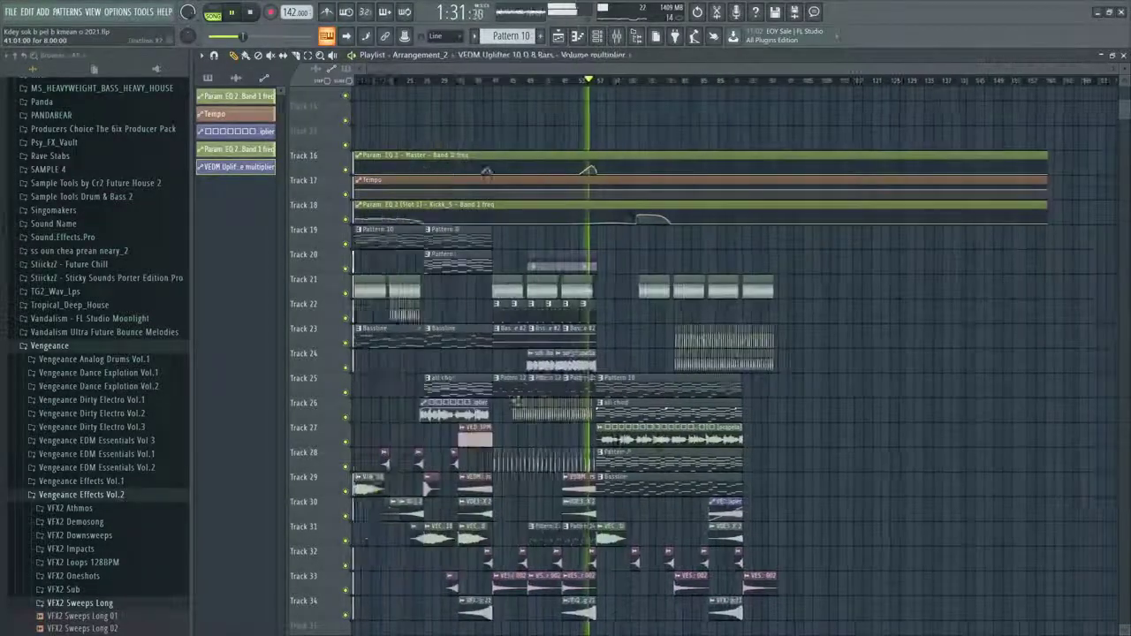
Copy the Pattern 11 and Bassline #2 clips to Tracks 25 and 26, from bar 91 to bar 115
scroll(533, 370, "up", 4)
left_click_drag(728, 339, 695, 392)
scroll(437, 315, "down", 3)
scroll(776, 378, "up", 3)
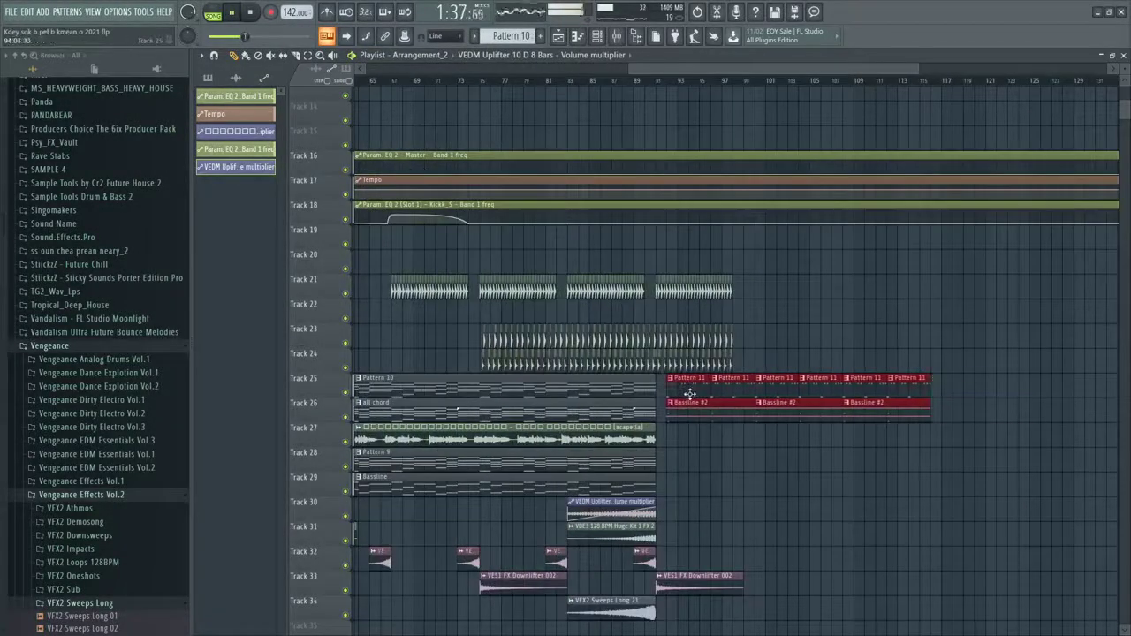
left_click(686, 399)
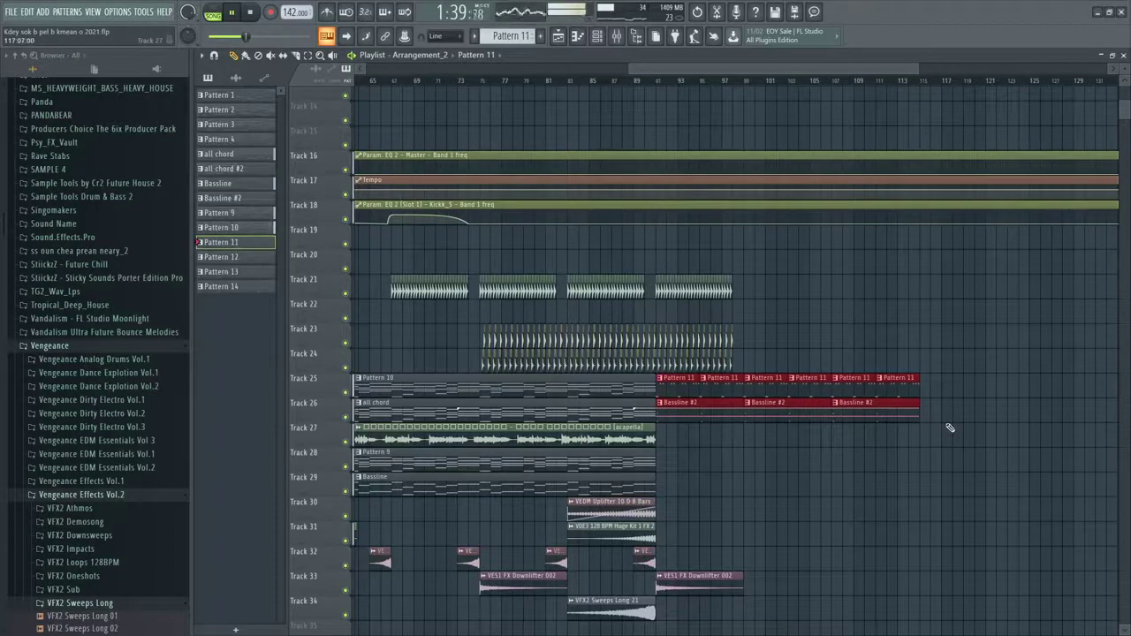
Copy the kick, bassdrum and clap block to bars 99 and 107, duplicate the last eight-bar section at bar 115, and save
left_click_drag(771, 372, 846, 299)
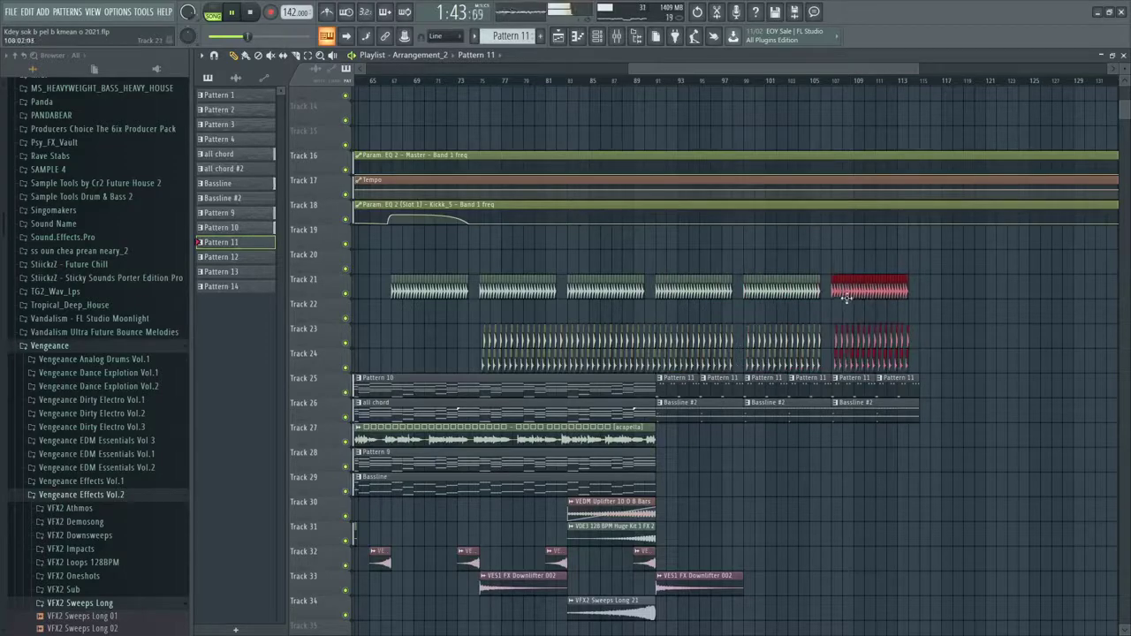
left_click_drag(988, 435, 835, 294)
left_click_drag(836, 295, 913, 297)
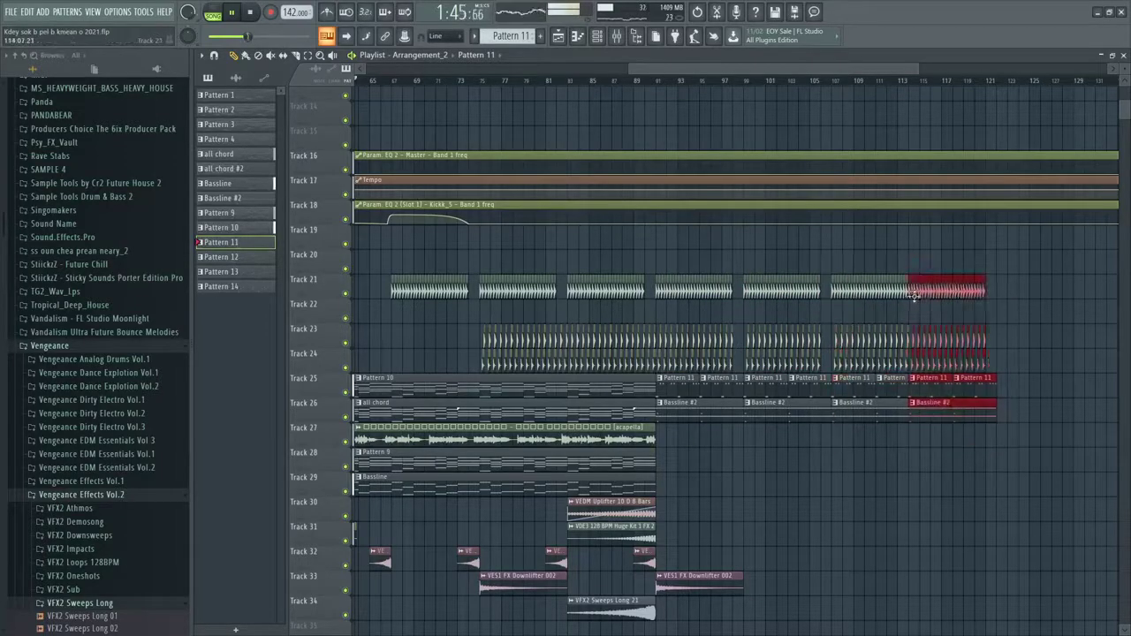
scroll(698, 349, "down", 5)
key("ctrl+s")
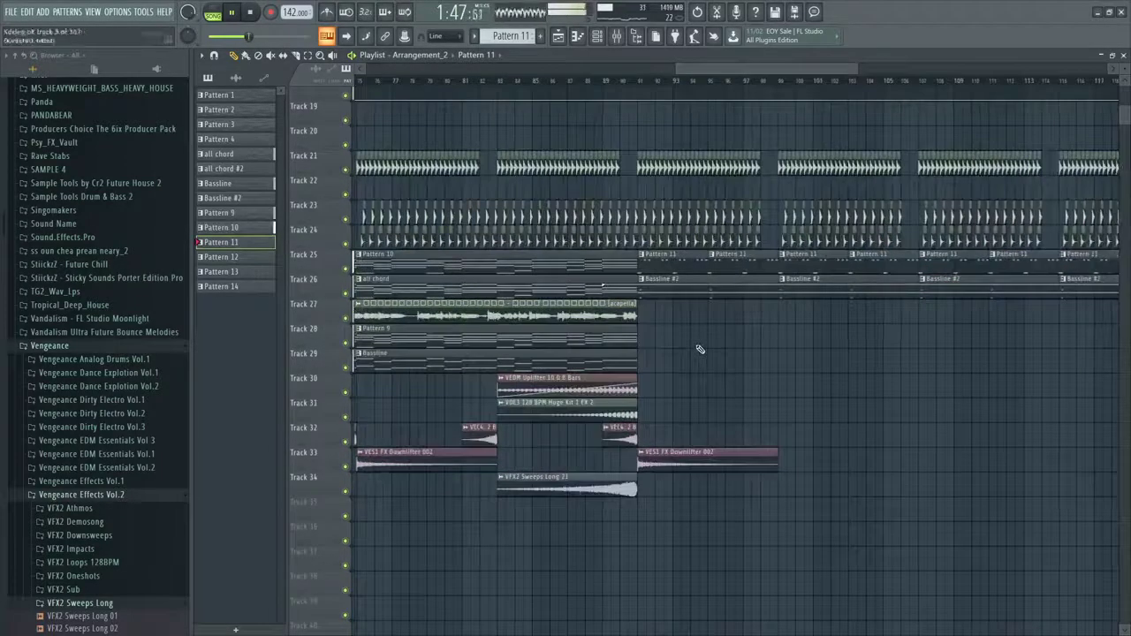
scroll(706, 346, "down", 3)
scroll(709, 345, "up", 2)
scroll(708, 346, "down", 4)
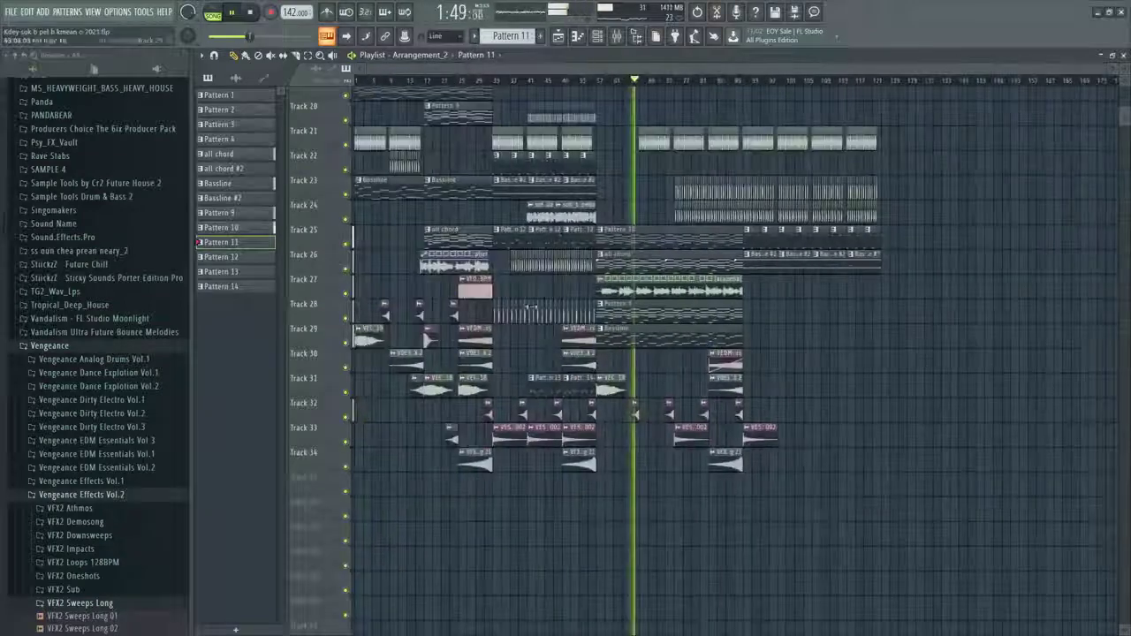
scroll(508, 243, "up", 3)
left_click_drag(480, 228, 628, 246)
left_click_drag(613, 239, 1071, 348)
key("Delete")
Add VFX2 Sweeps Long 21 on Track 34 and VDE3 128 BPM Huge Kit 1 FX 2 on Track 31 at bar 67
scroll(862, 375, "up", 3)
scroll(841, 381, "up", 3)
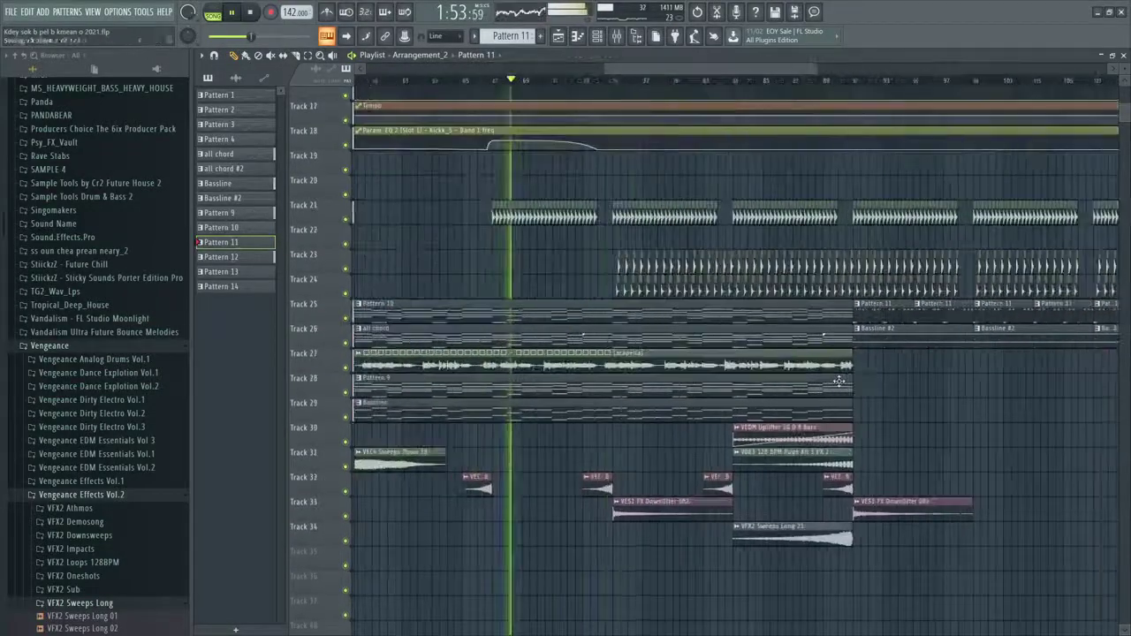
scroll(577, 420, "down", 1)
scroll(732, 433, "down", 2)
left_click(749, 453)
left_click(613, 448)
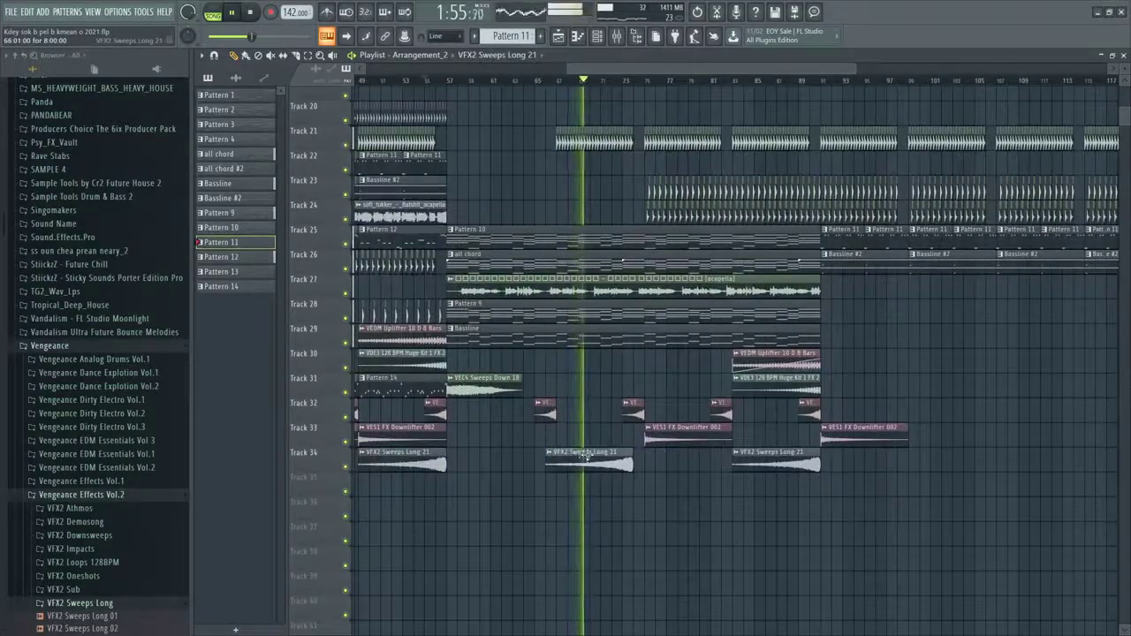
Add a VEC3 FX Sweep Up 20 clip at bar 72 on Track 35
scroll(608, 378, "down", 3)
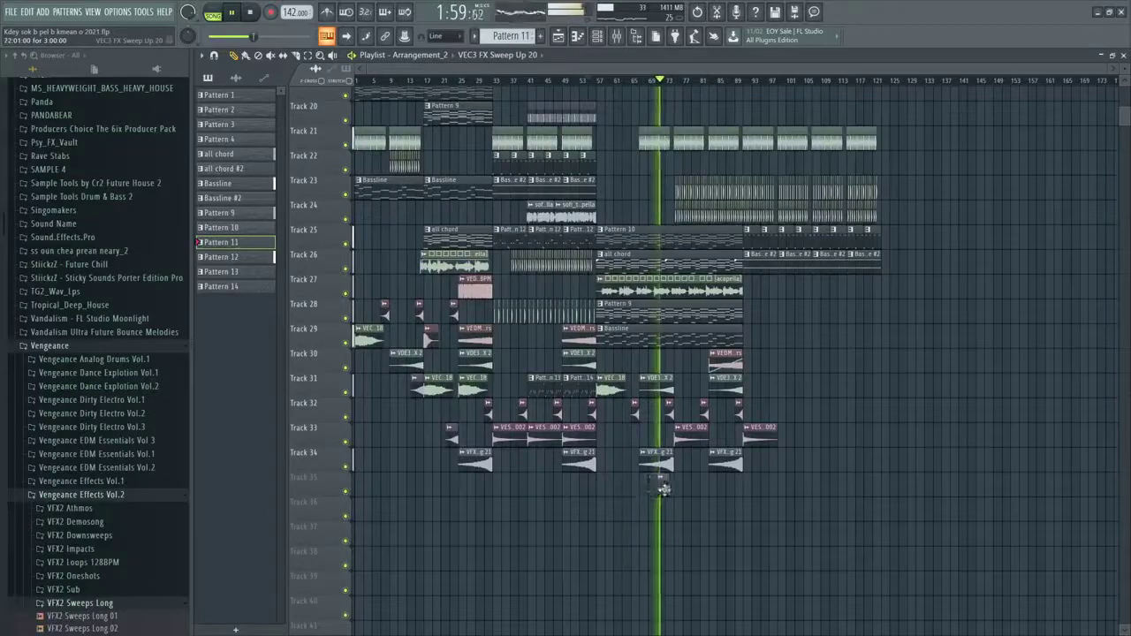
scroll(668, 489, "up", 5)
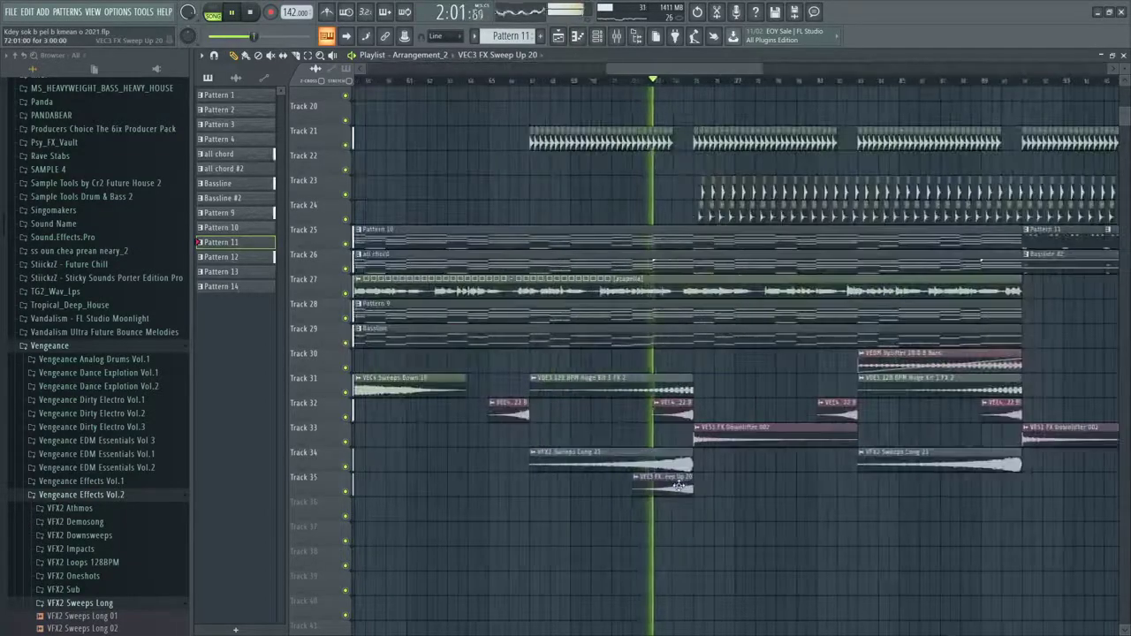
scroll(636, 449, "down", 4)
scroll(638, 449, "up", 3)
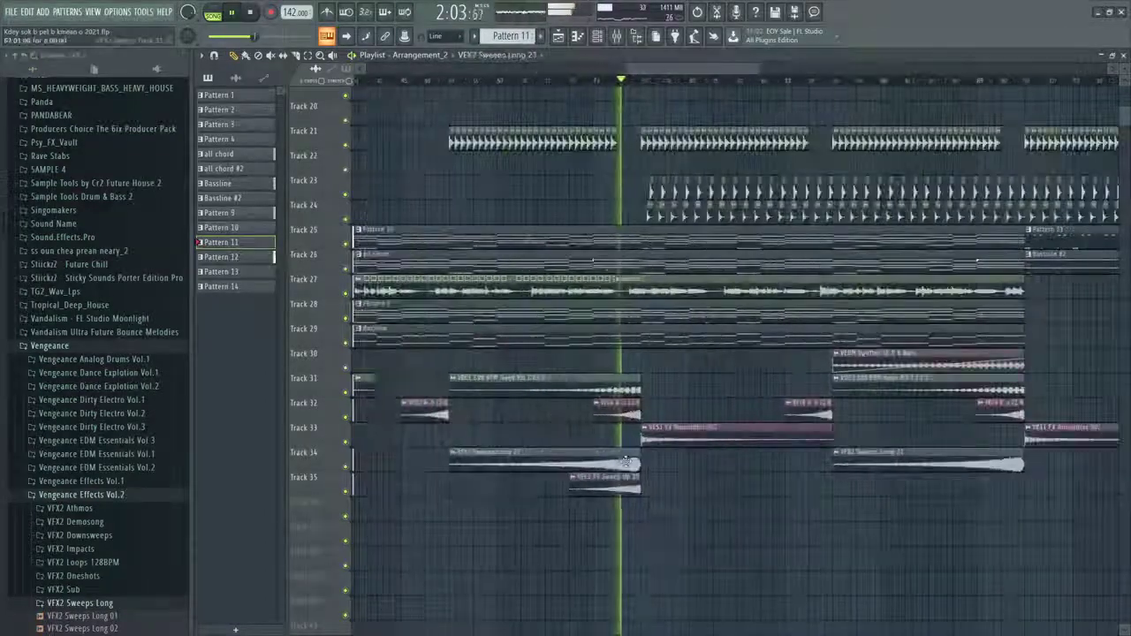
Check the channel settings of the VFX2 Sweeps Long 21 sample and save the project
double_click(622, 453)
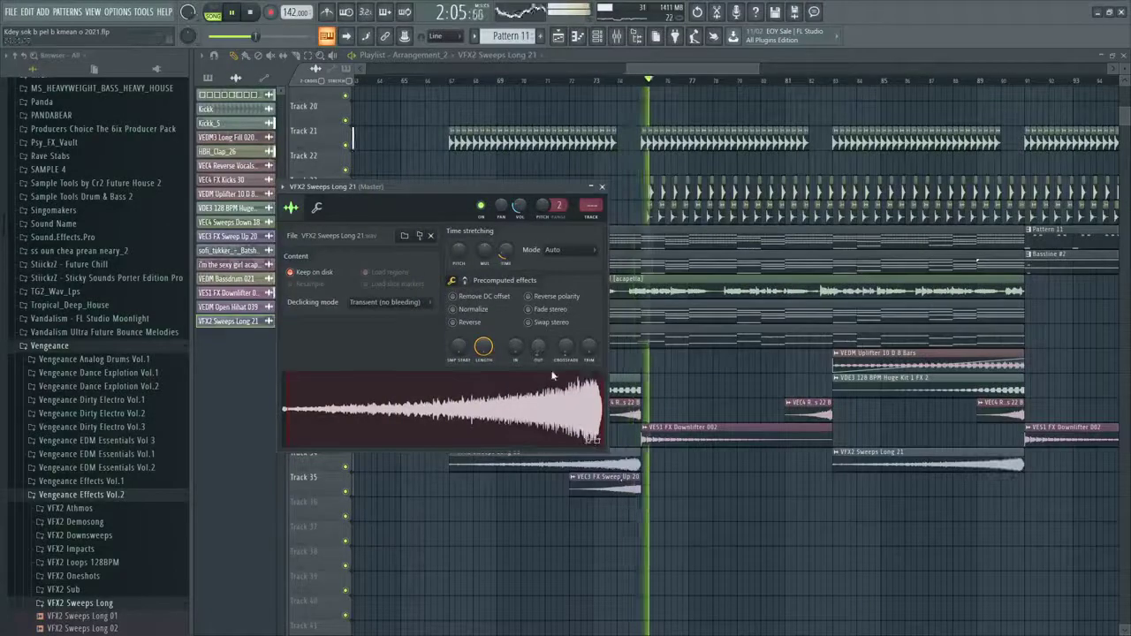
left_click(603, 186)
scroll(662, 485, "up", 3)
key("ctrl+s")
scroll(686, 482, "up", 3)
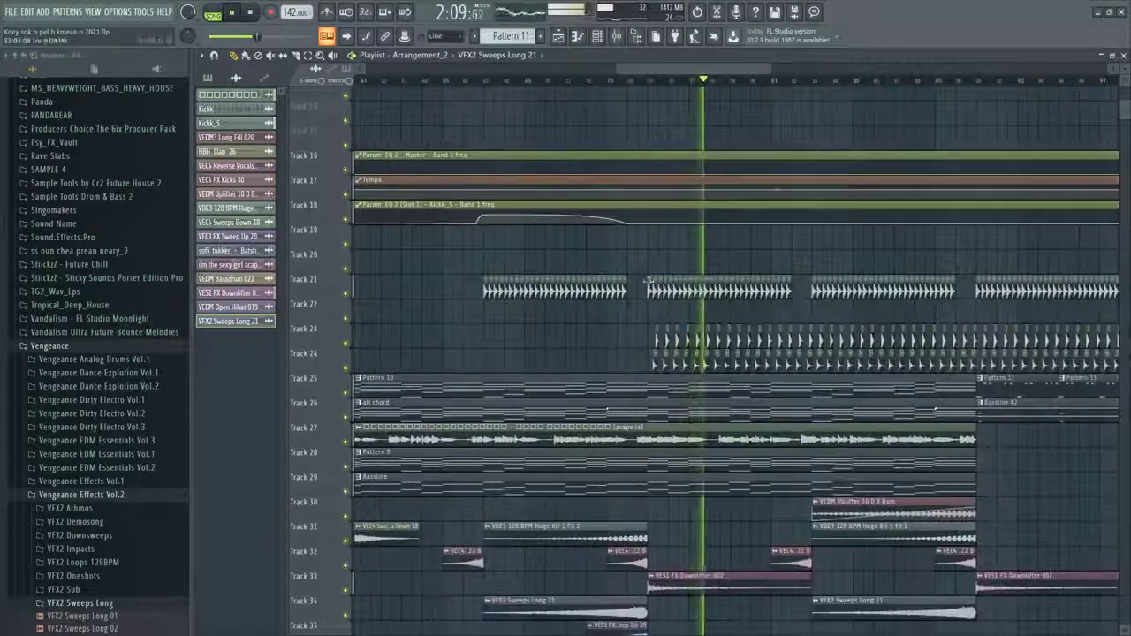
Examine the effect chains of the Vocal bus and the other vocal tracks in the mixer during playback
scroll(690, 483, "down", 3)
left_click_drag(703, 72, 751, 72)
scroll(734, 533, "down", 2)
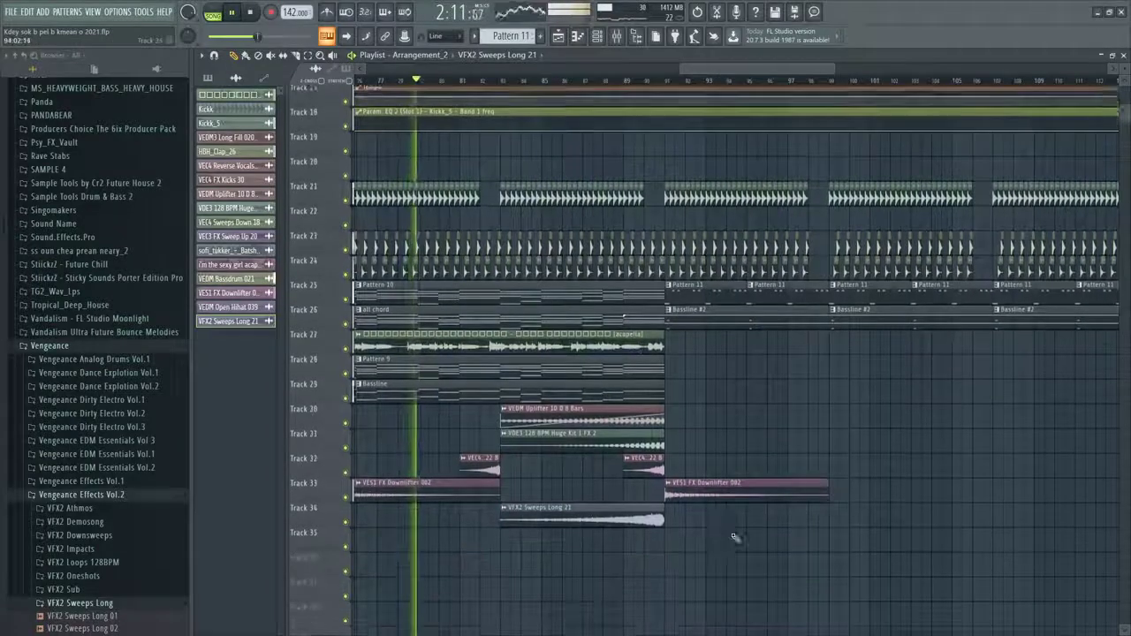
scroll(711, 516, "down", 4)
left_click(618, 39)
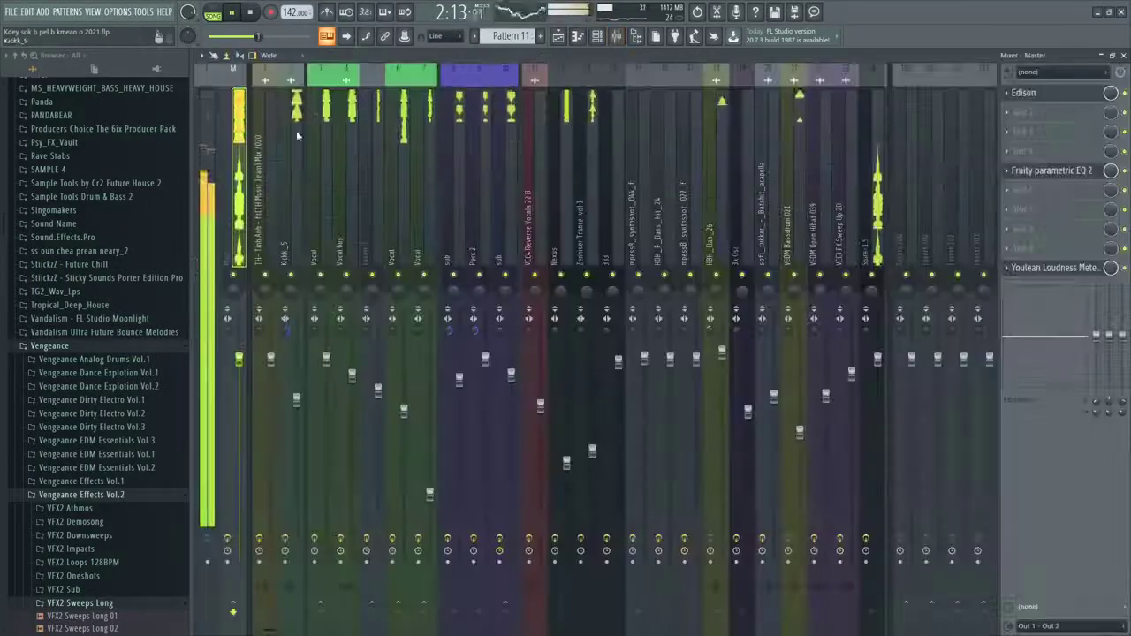
left_click(349, 130)
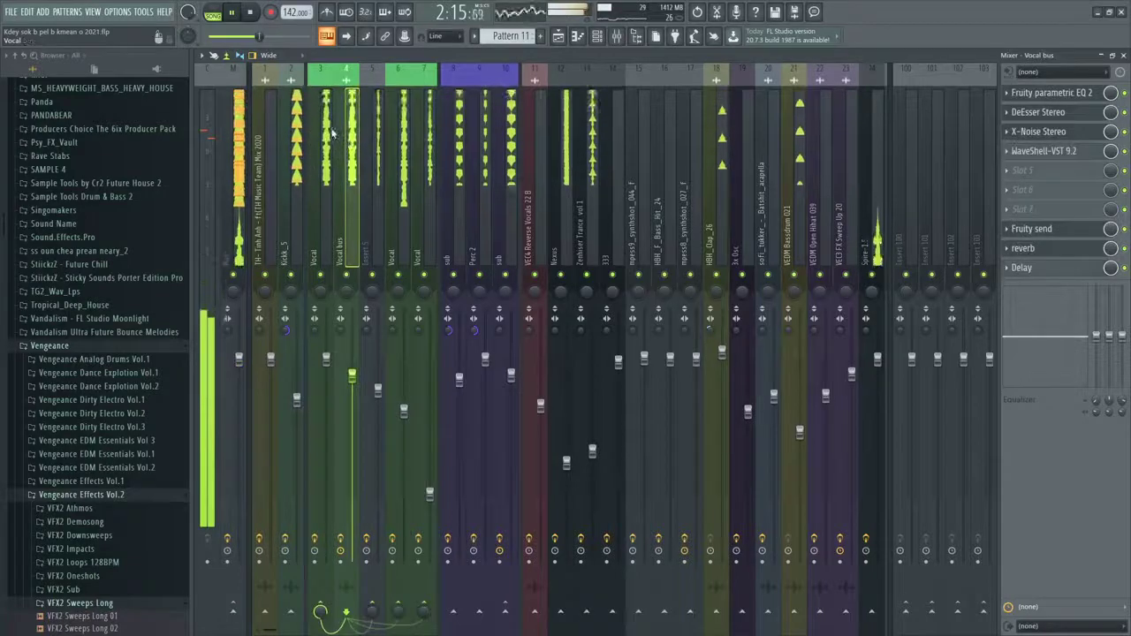
left_click(328, 170)
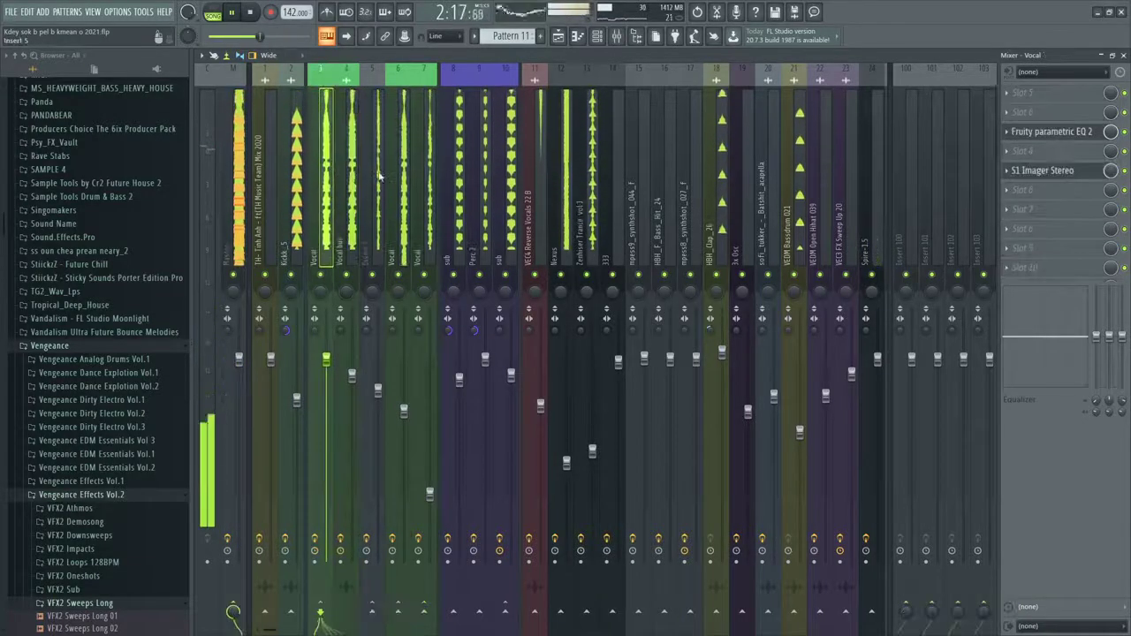
left_click(413, 163)
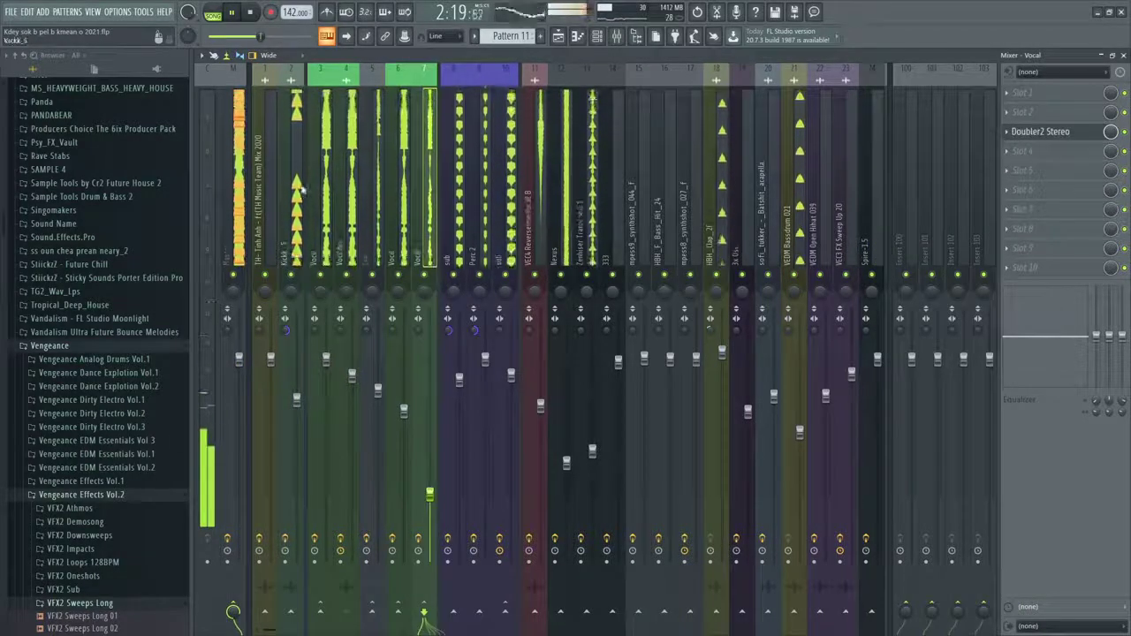
left_click(372, 171)
left_click(349, 174)
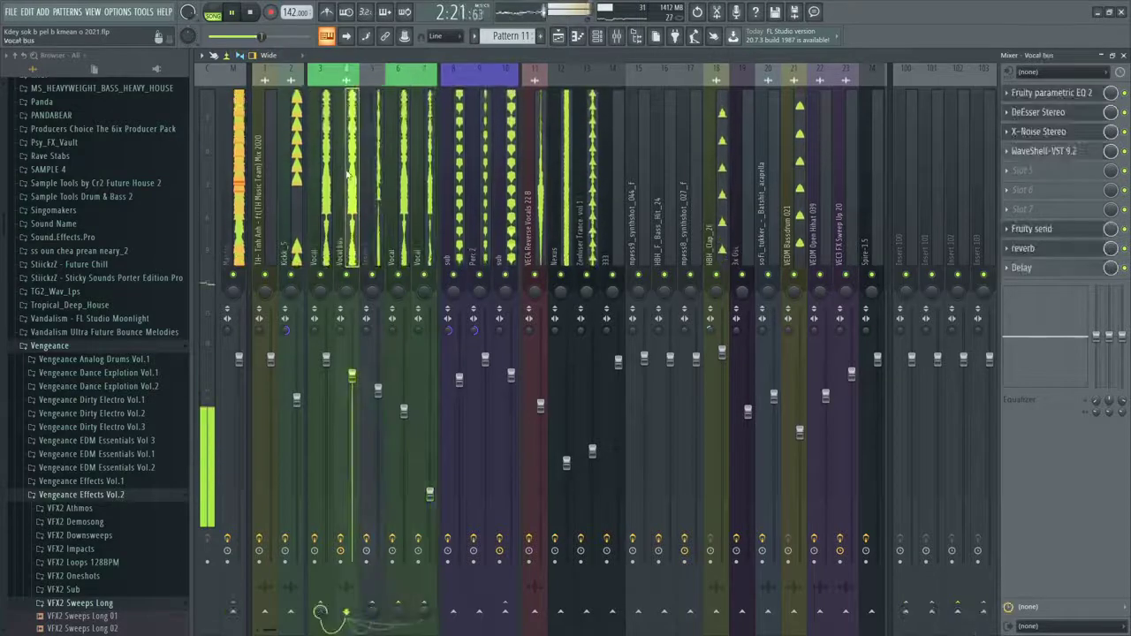
left_click(436, 186)
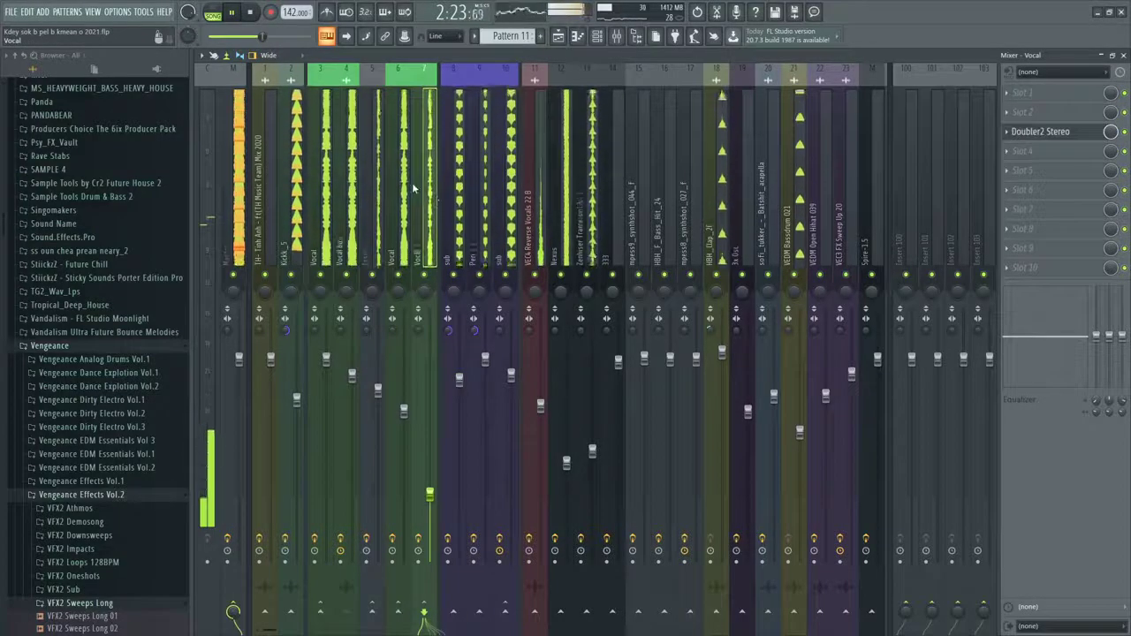
Recolor the grouped vocal mixer tracks, including the Vocal bus, medium purple (RGB 139, 89, 181)
right_click(316, 157)
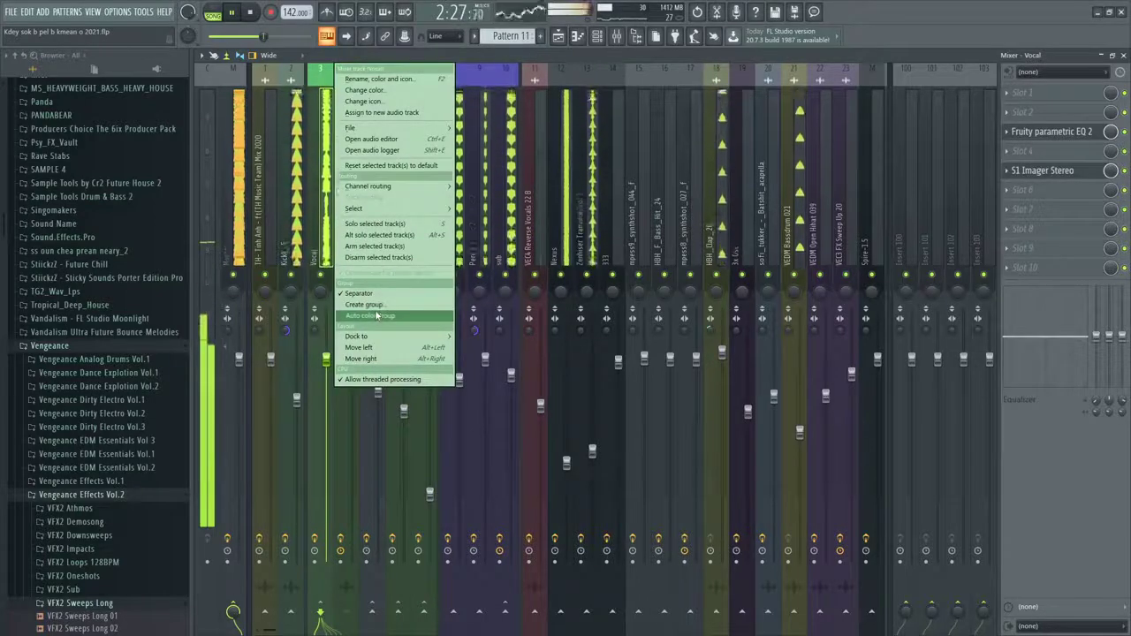
left_click(377, 319)
right_click(352, 235)
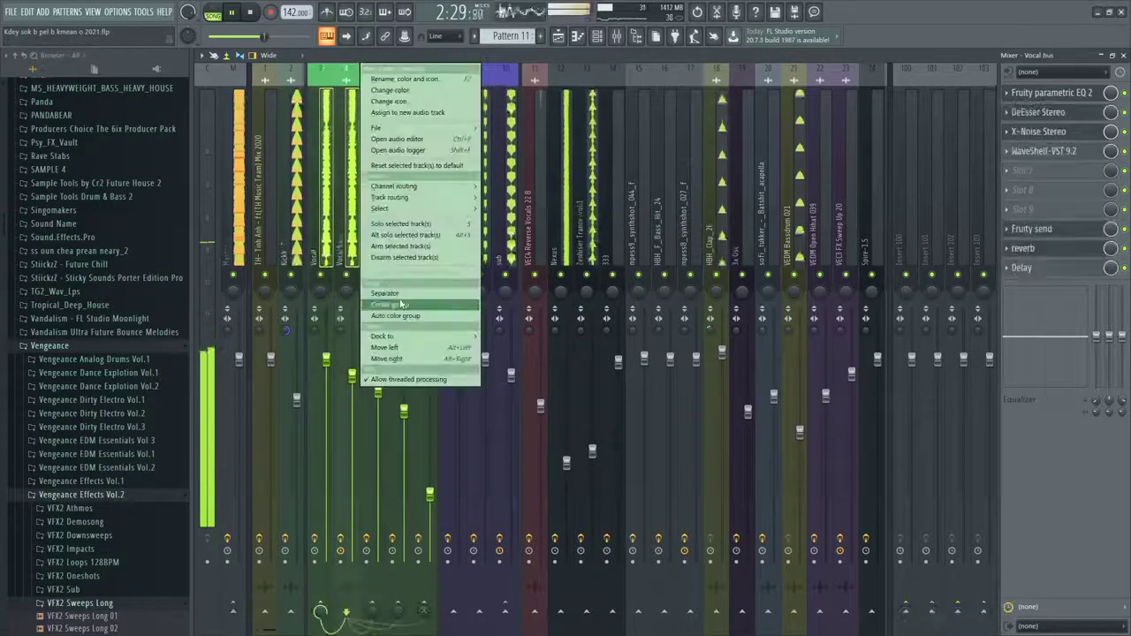
left_click(400, 305)
left_click(394, 306)
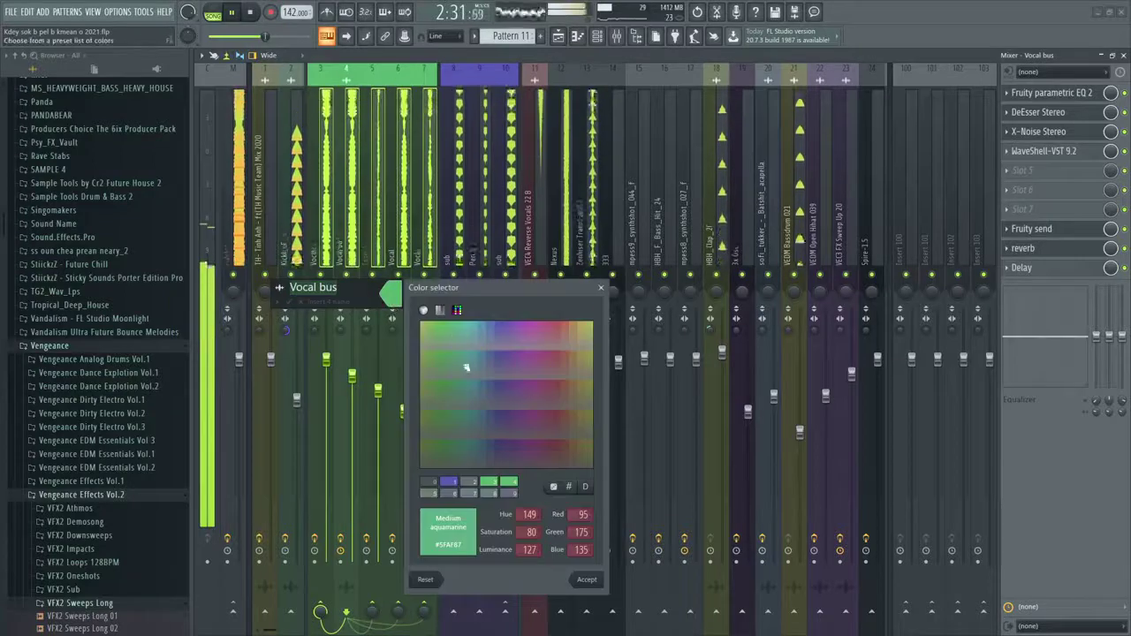
left_click(519, 330)
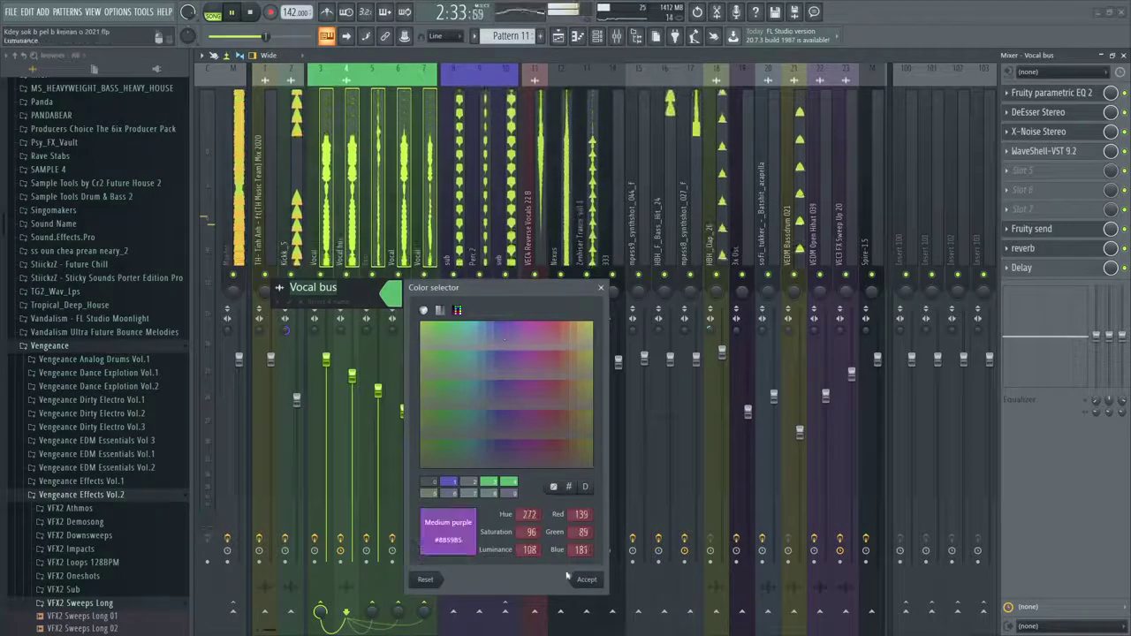
left_click(583, 580)
left_click(288, 303)
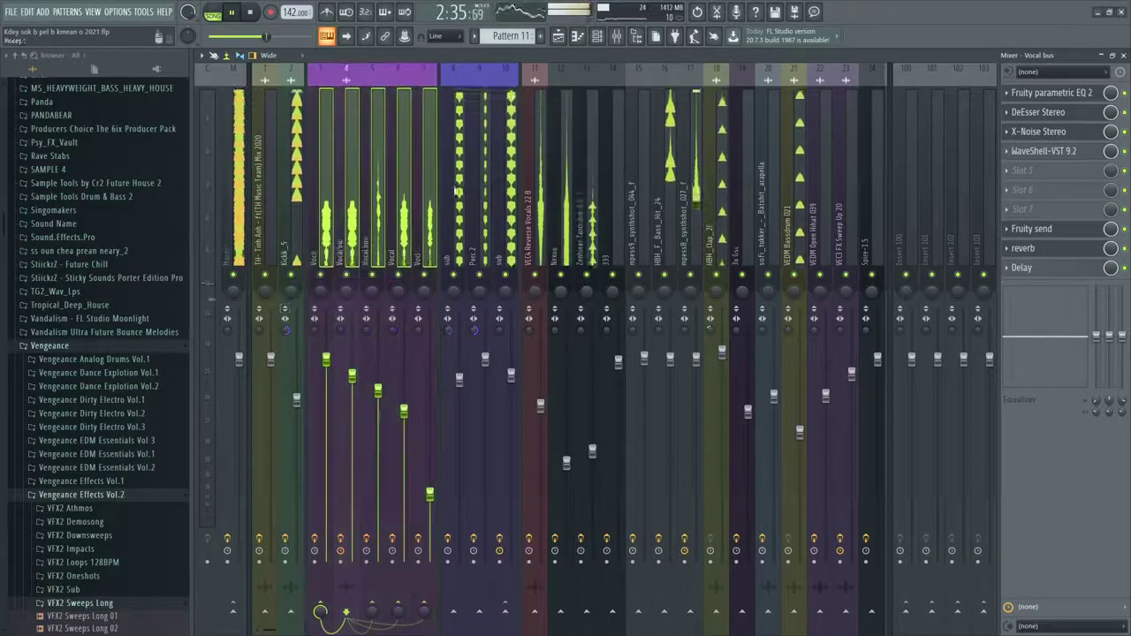
Play the playlist leading into the drop at bar 91 and examine the Bassline pattern's notes in the piano roll
left_click(591, 39)
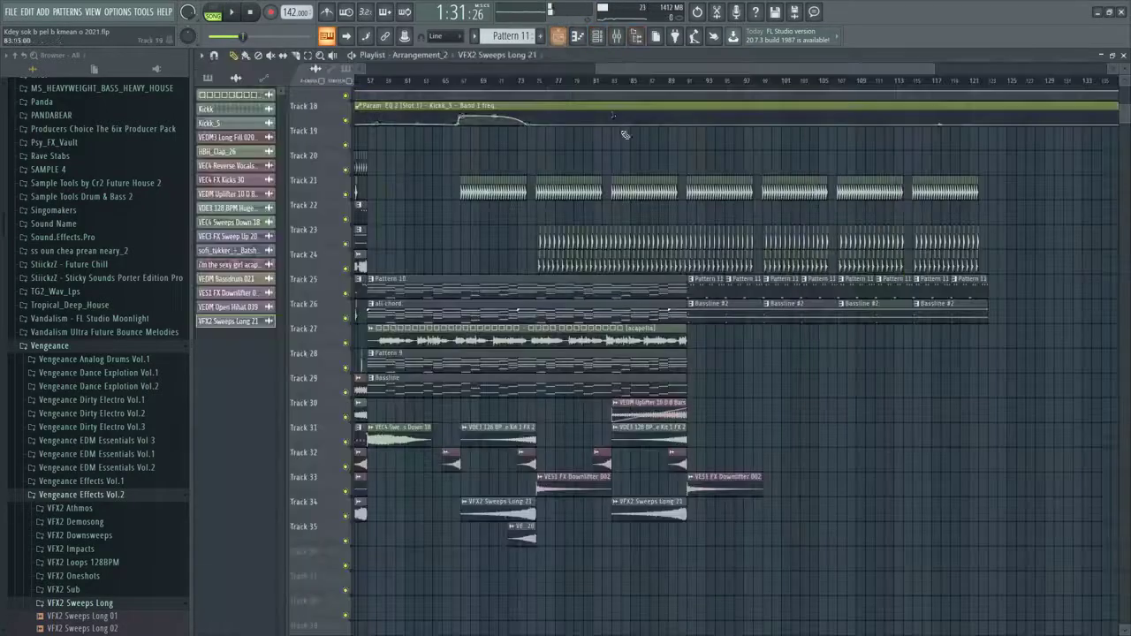
left_click(670, 82)
key("space")
scroll(700, 321, "up", 5)
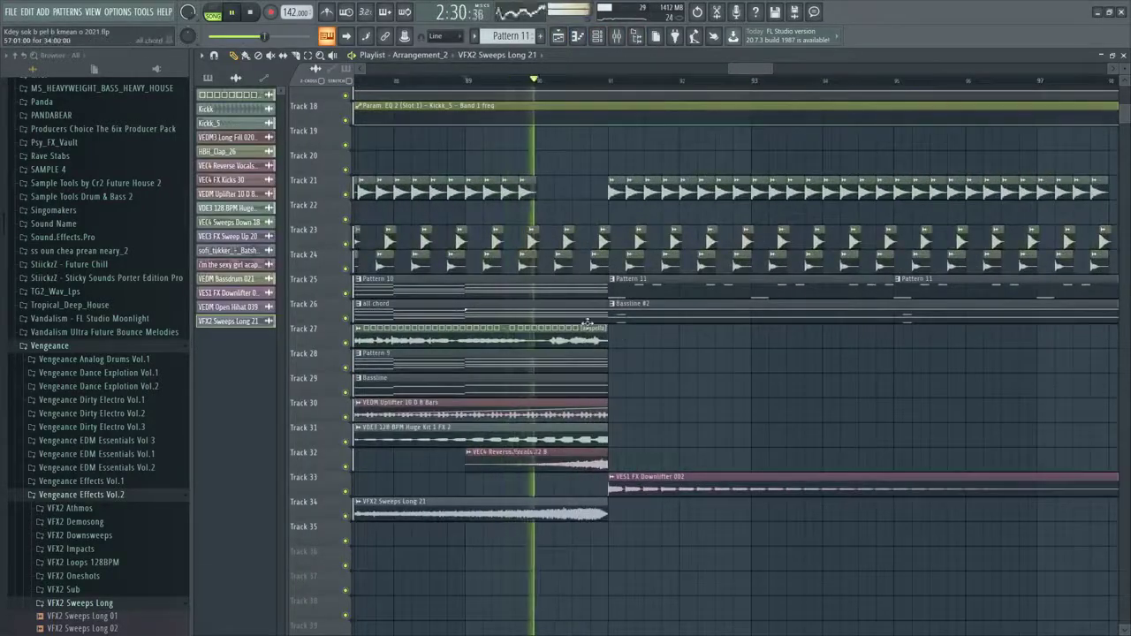
double_click(580, 383)
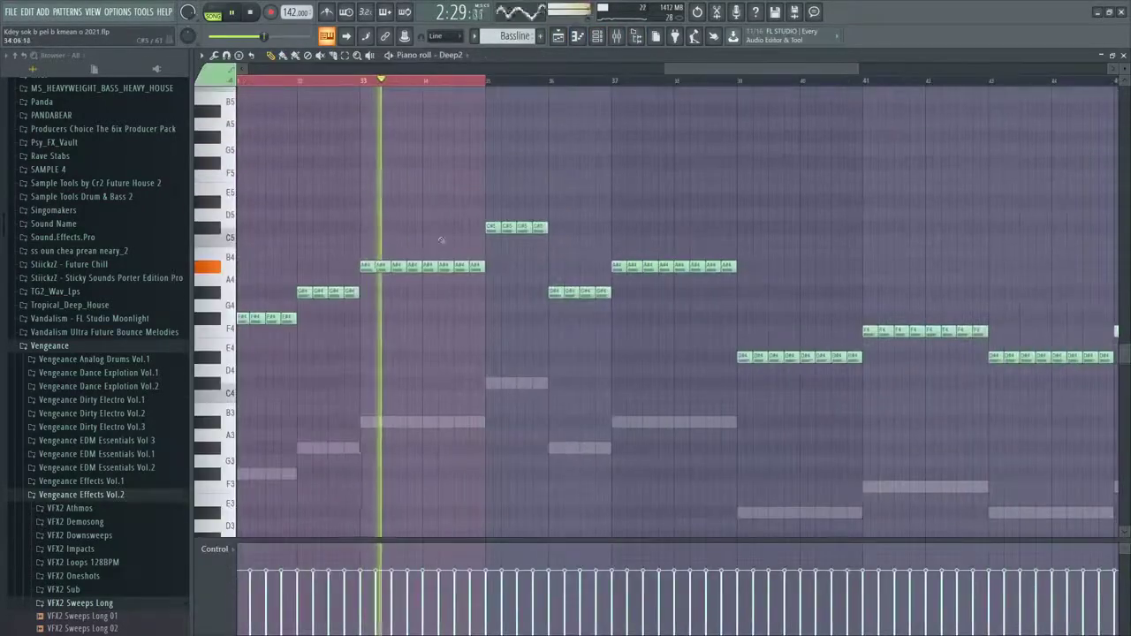
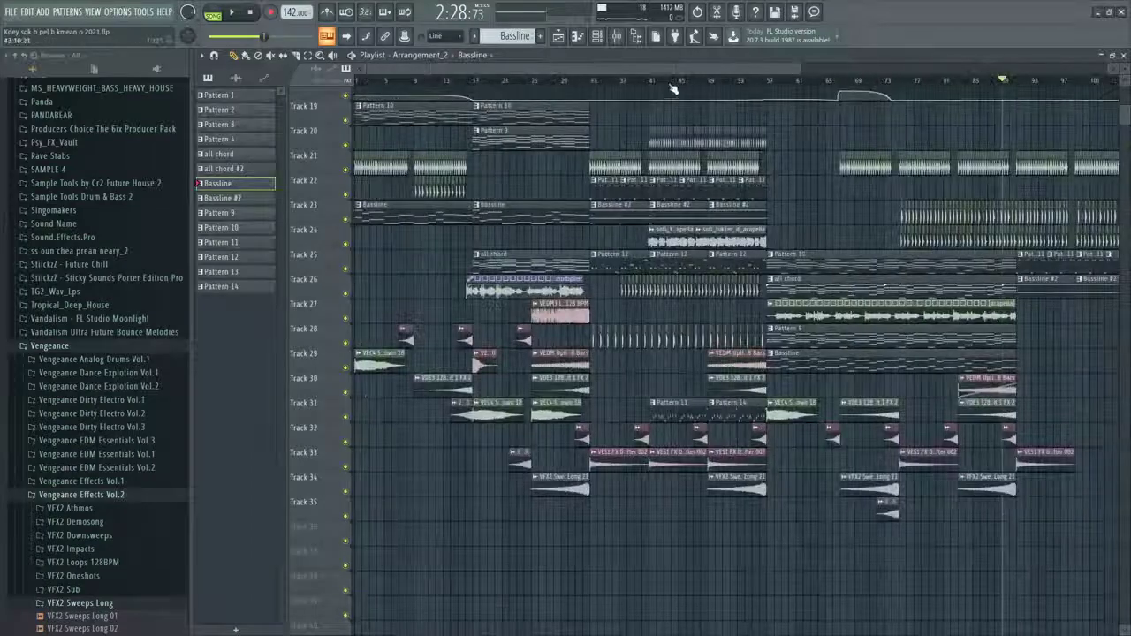
left_click_drag(673, 90, 790, 83)
scroll(892, 307, "up", 10)
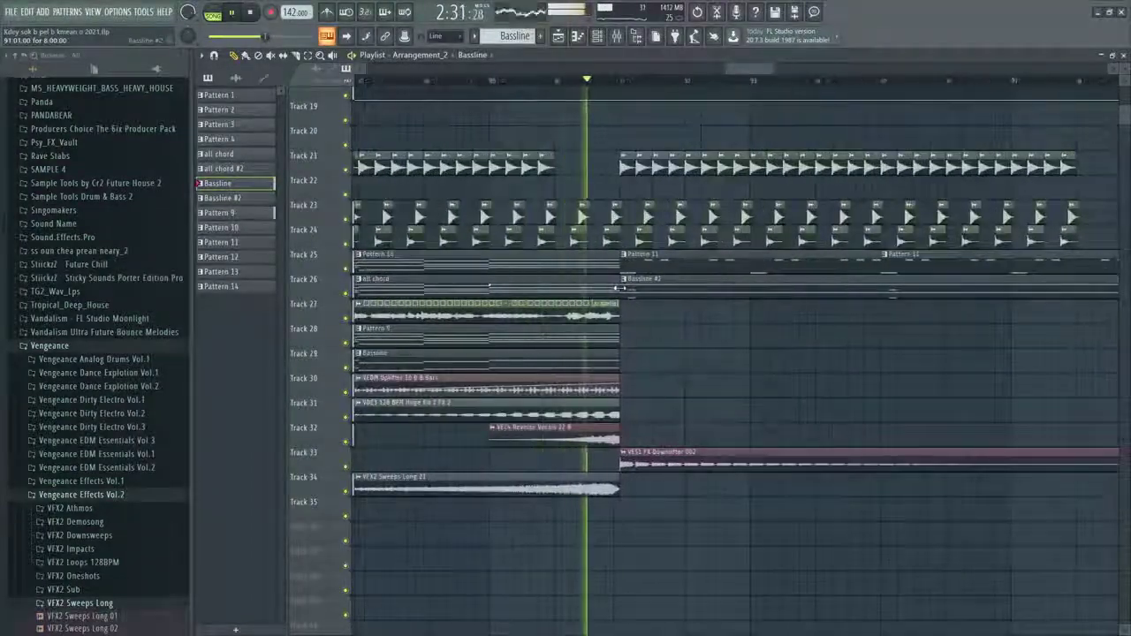
key("space")
scroll(632, 292, "down", 5)
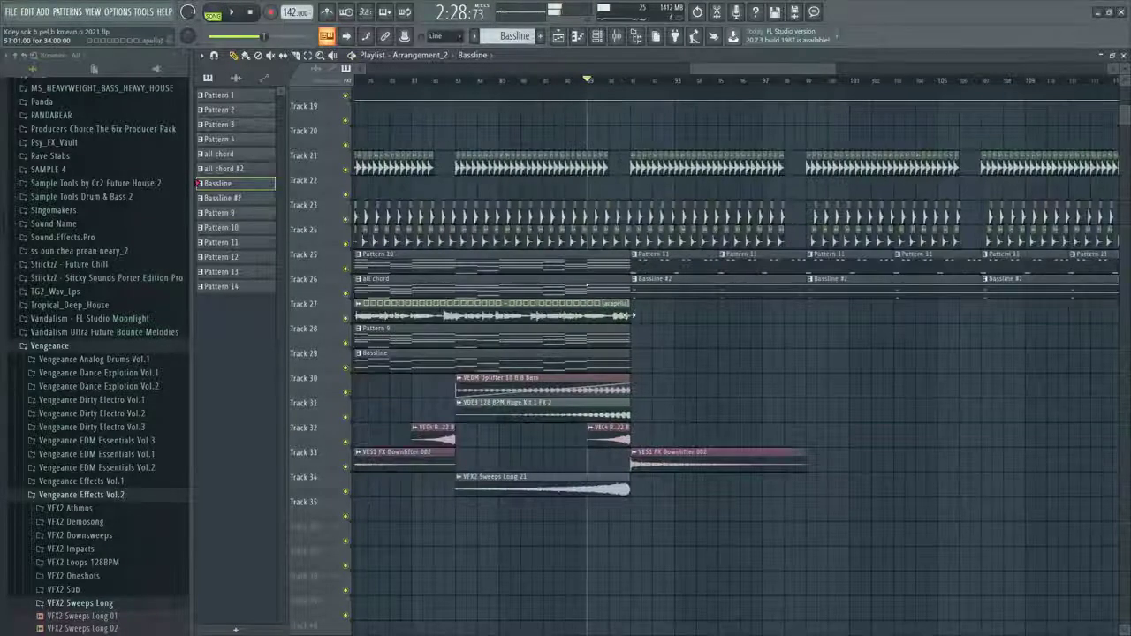
scroll(880, 325, "up", 3)
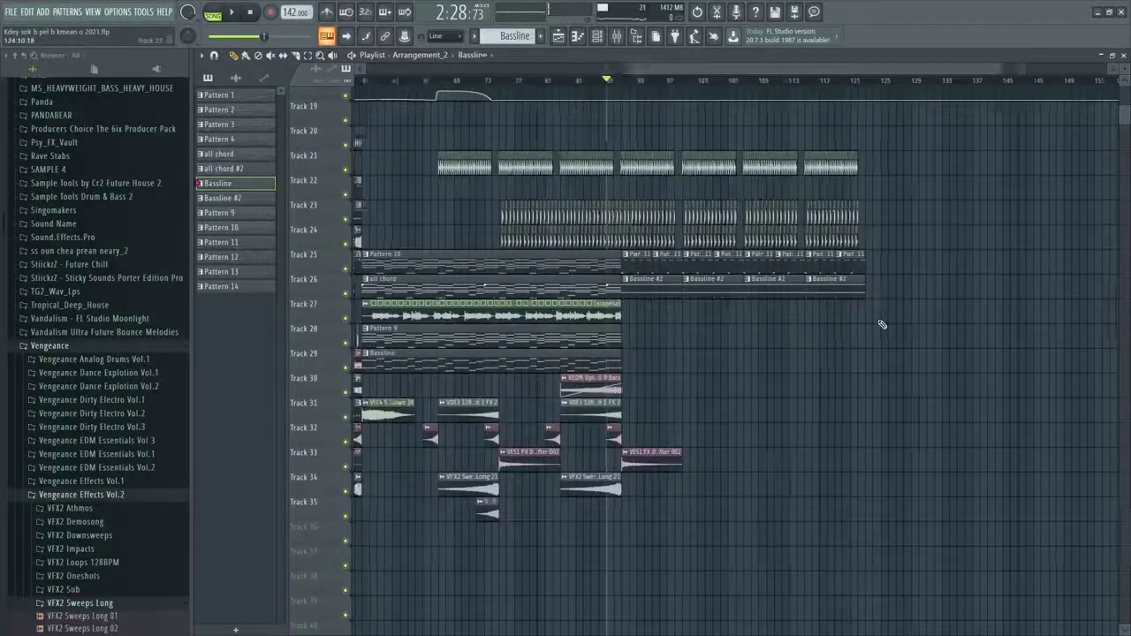
Play the transition into the drop and examine the notes of the Bassline #2 pattern at bar 91
left_click_drag(953, 311, 420, 166)
key("space")
left_click(439, 315, "ctrl")
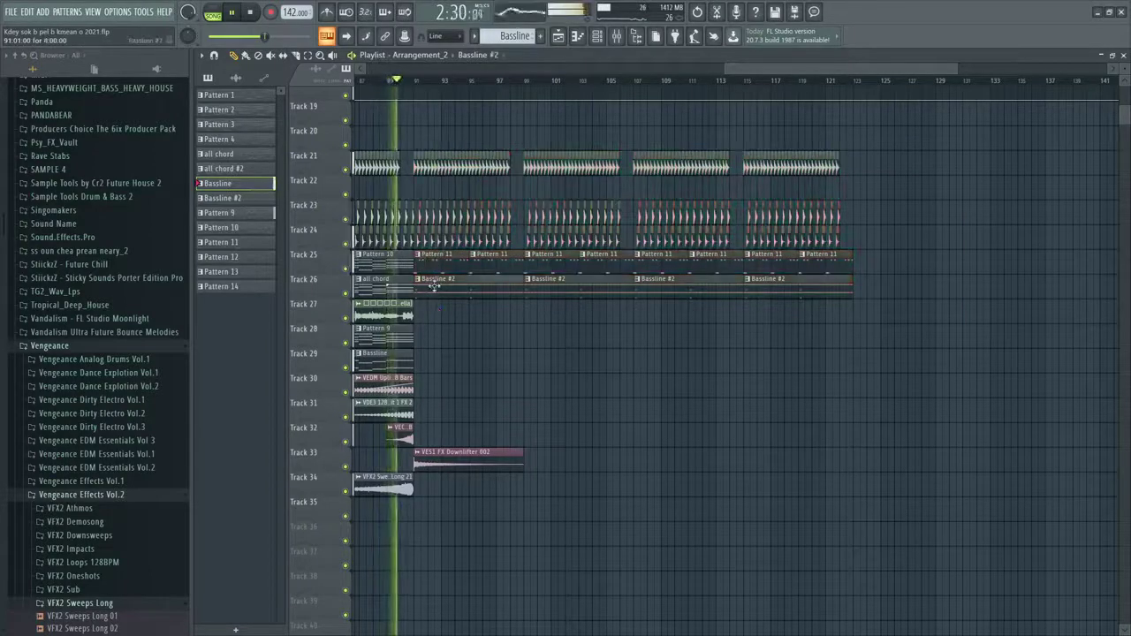
double_click(435, 284)
key("ctrl+a")
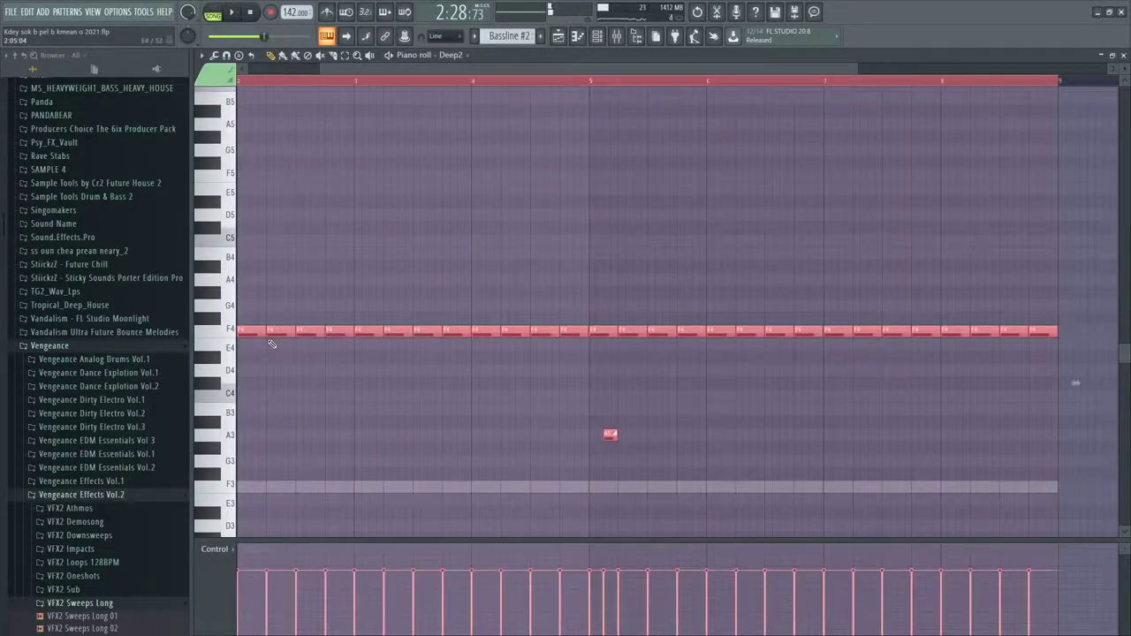
Move the drop section's drum, Pattern 11 and Bassline #2 clips on Tracks 21 to 26 from bar 91 to bar 116
left_click(560, 37)
scroll(840, 416, "down", 2)
scroll(733, 361, "up", 3)
left_click_drag(975, 322, 437, 163)
left_click(1016, 302)
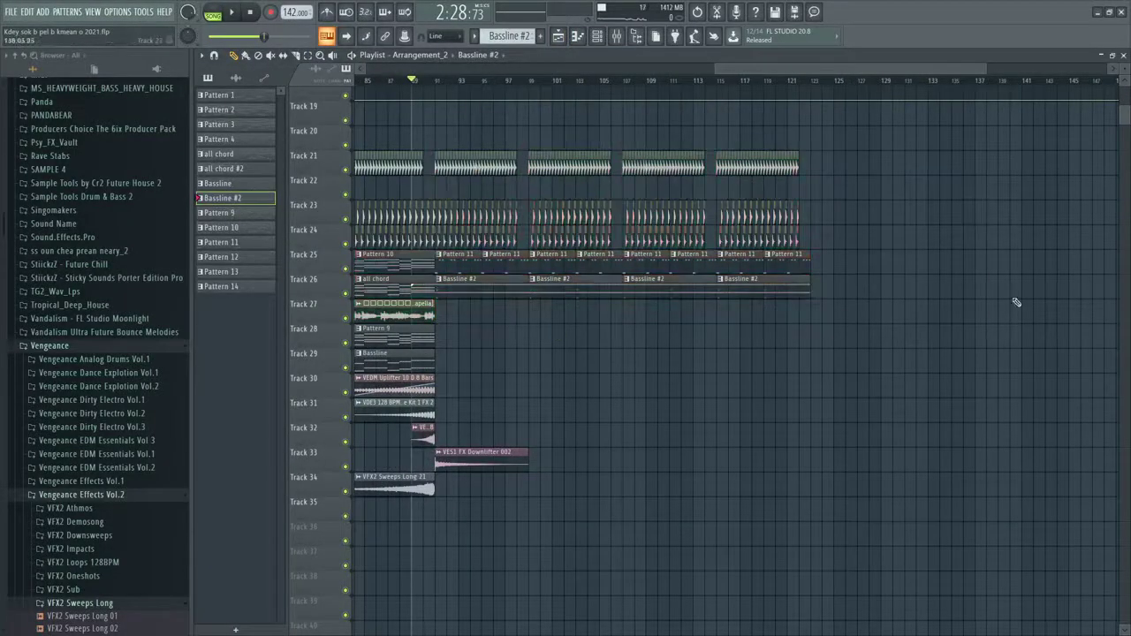
left_click_drag(1016, 303, 918, 216)
left_click_drag(911, 255, 651, 168)
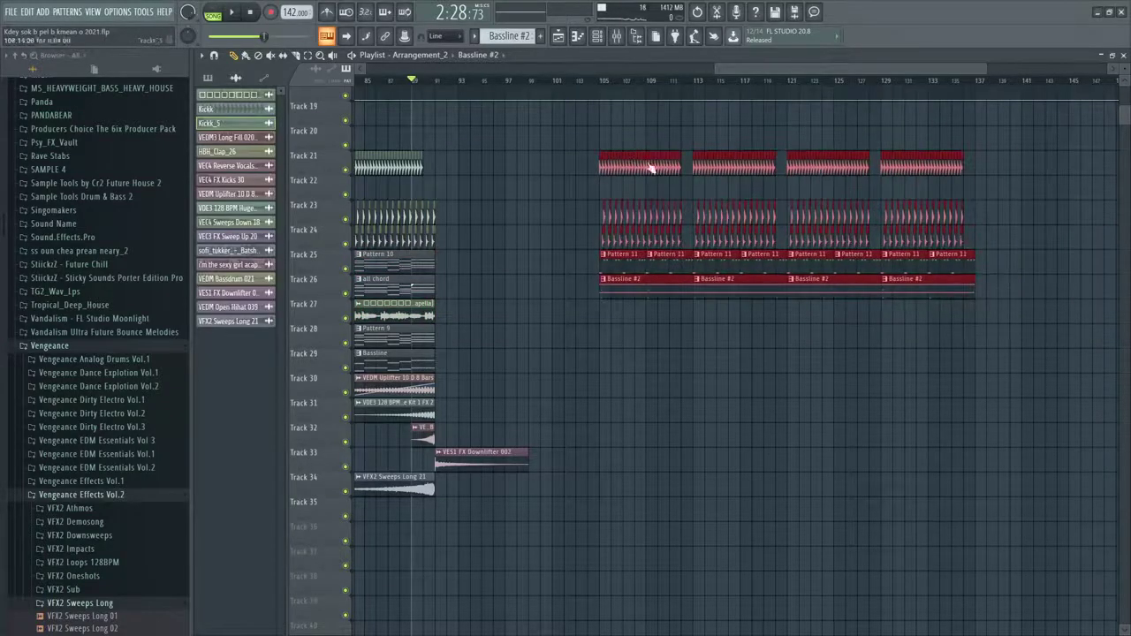
left_click_drag(667, 260, 796, 261)
key("ctrl+d")
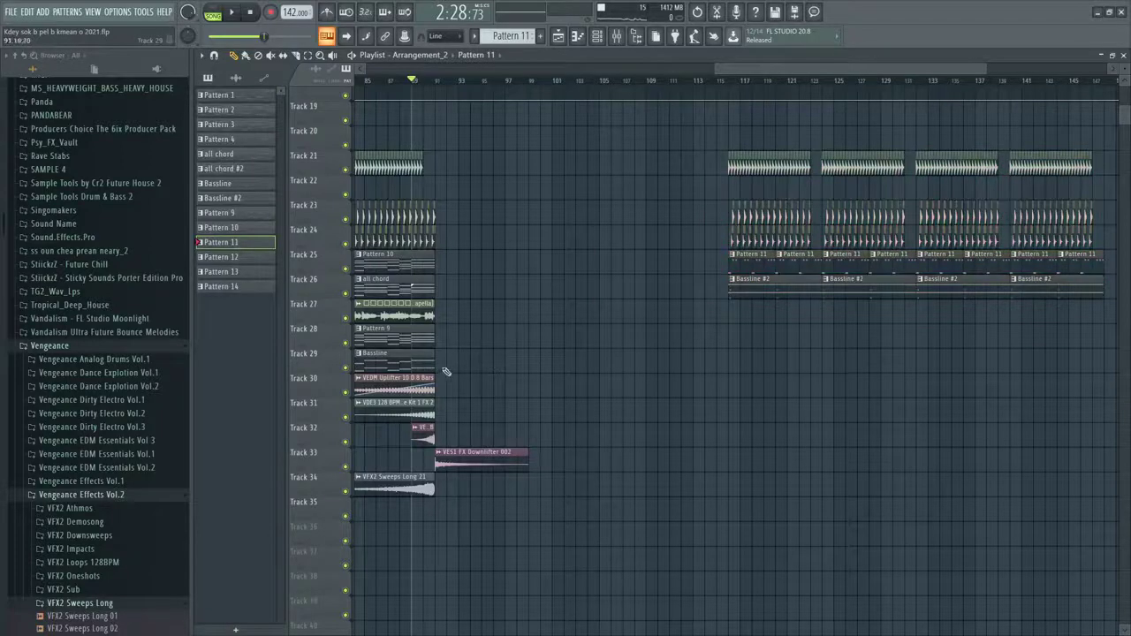
Extend Pattern 10, all chord, the acapella, Pattern 9 and Bassline on Tracks 25 to 29 to bar 115 and play the extension
left_click_drag(440, 371, 707, 304)
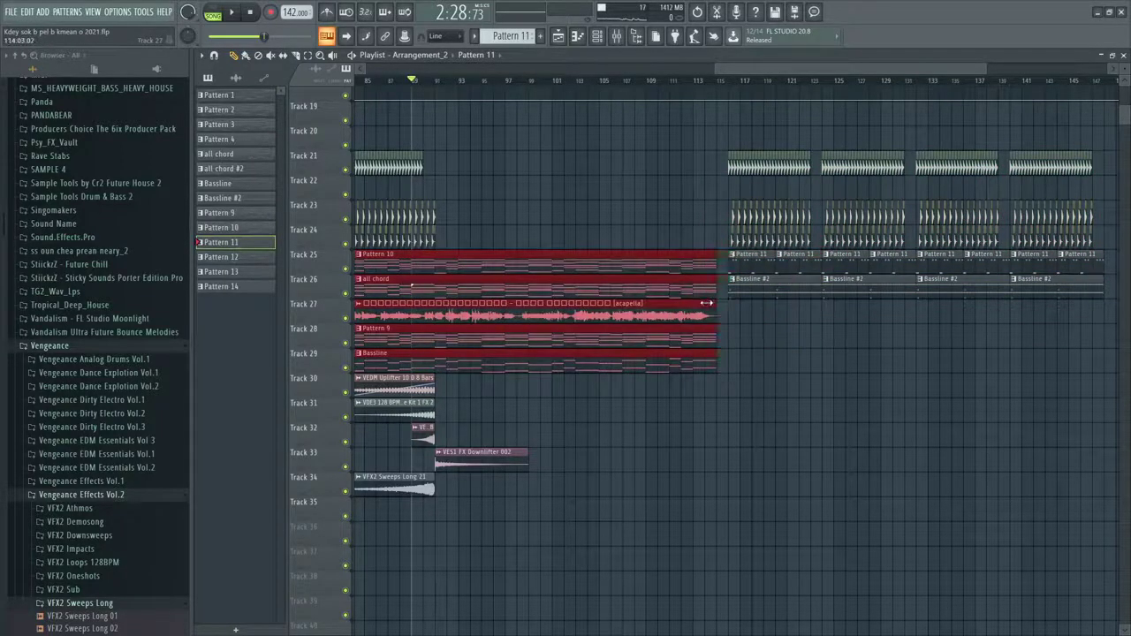
left_click(491, 82)
key("space")
scroll(532, 223, "up", 3)
left_click(532, 221, "ctrl")
scroll(532, 218, "down", 4)
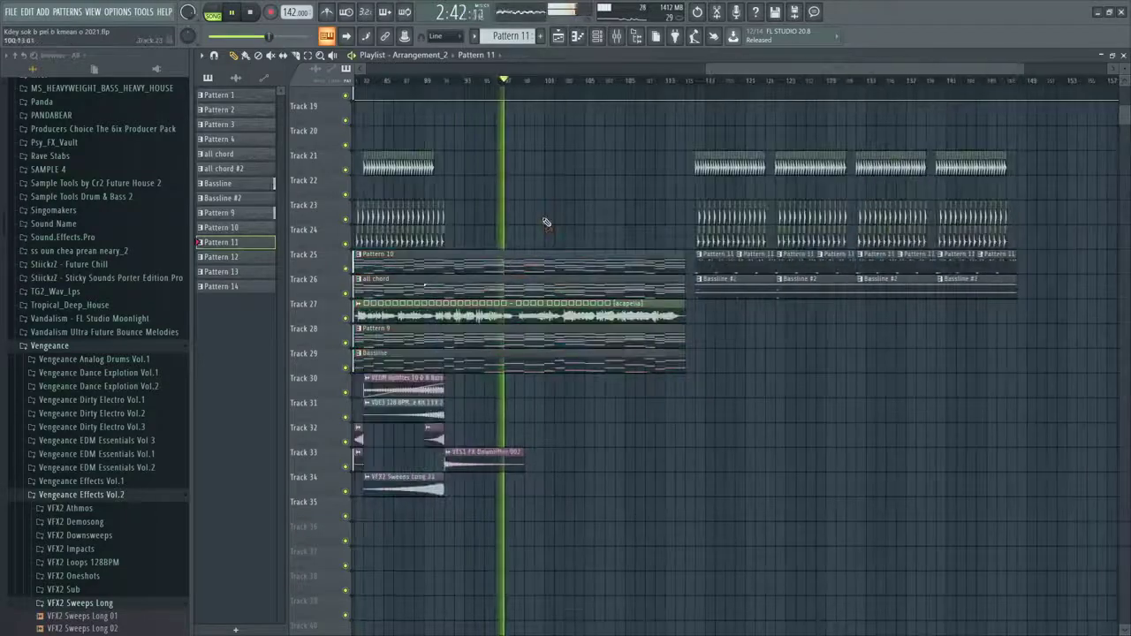
scroll(522, 345, "up", 2)
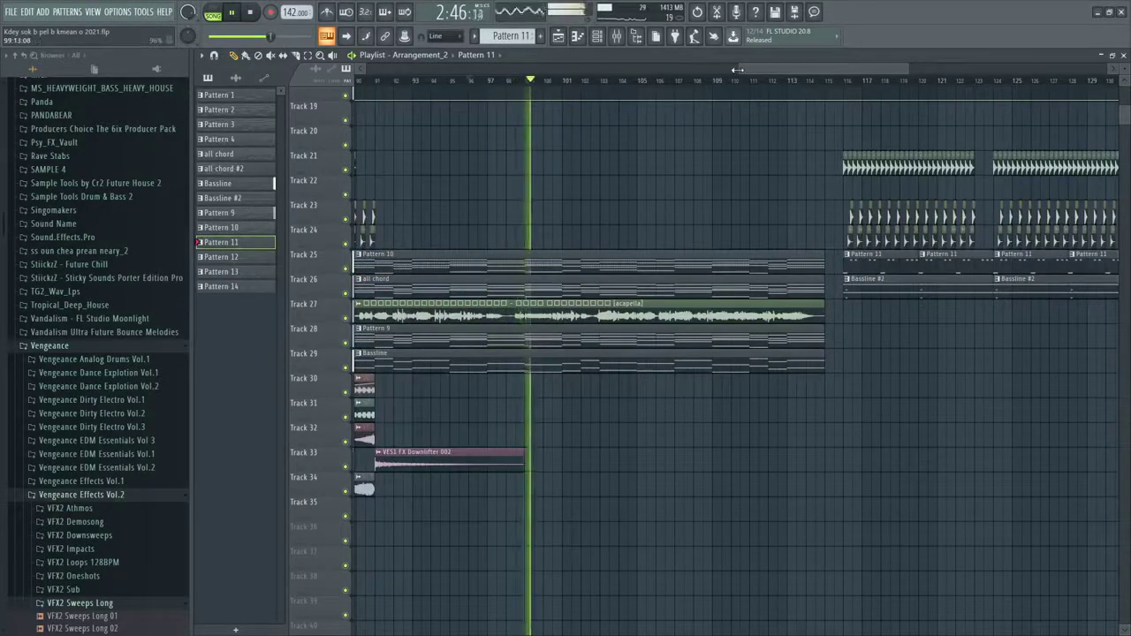
Review the extended section up to bar 115 within the whole arrangement during playback and save the project
left_click_drag(736, 69, 410, 70)
left_click_drag(651, 69, 769, 91)
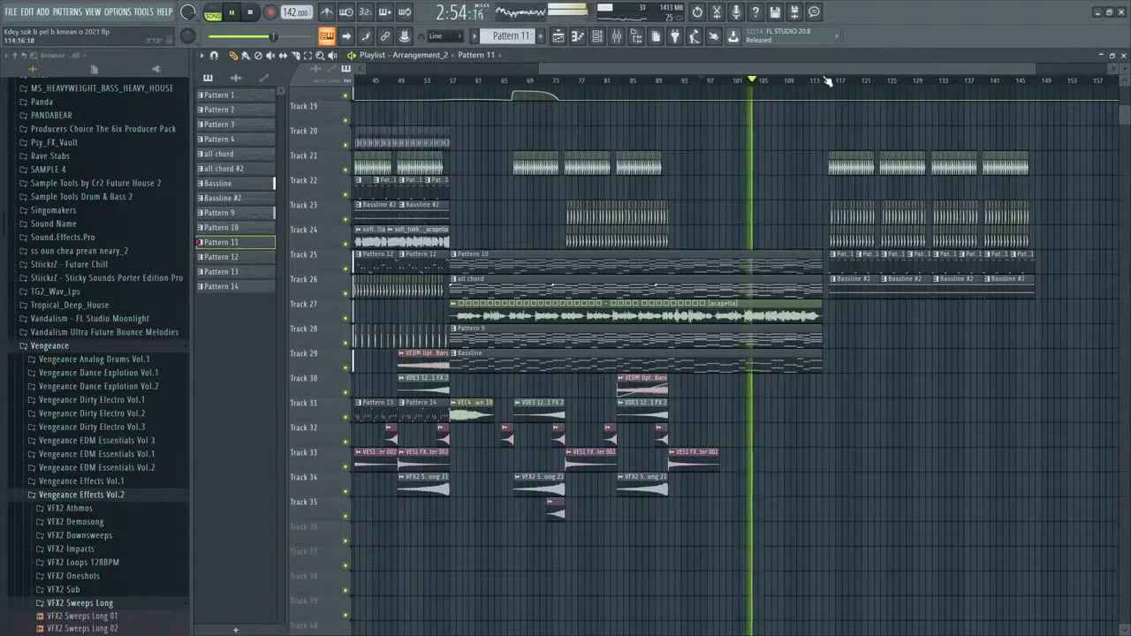
scroll(820, 84, "up", 3)
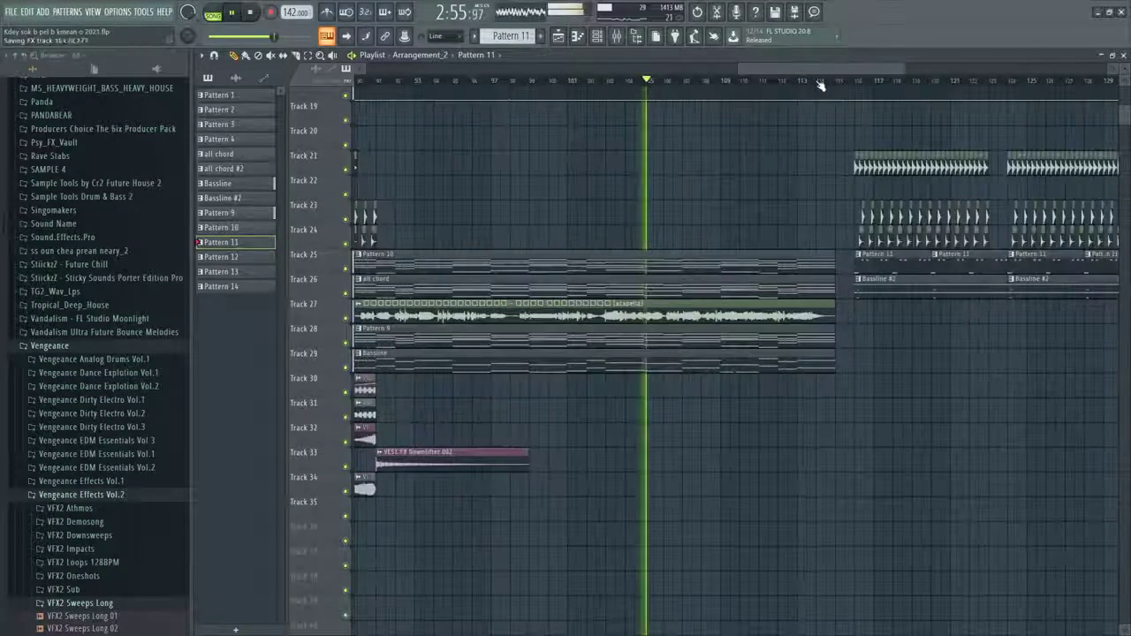
key("ctrl+s")
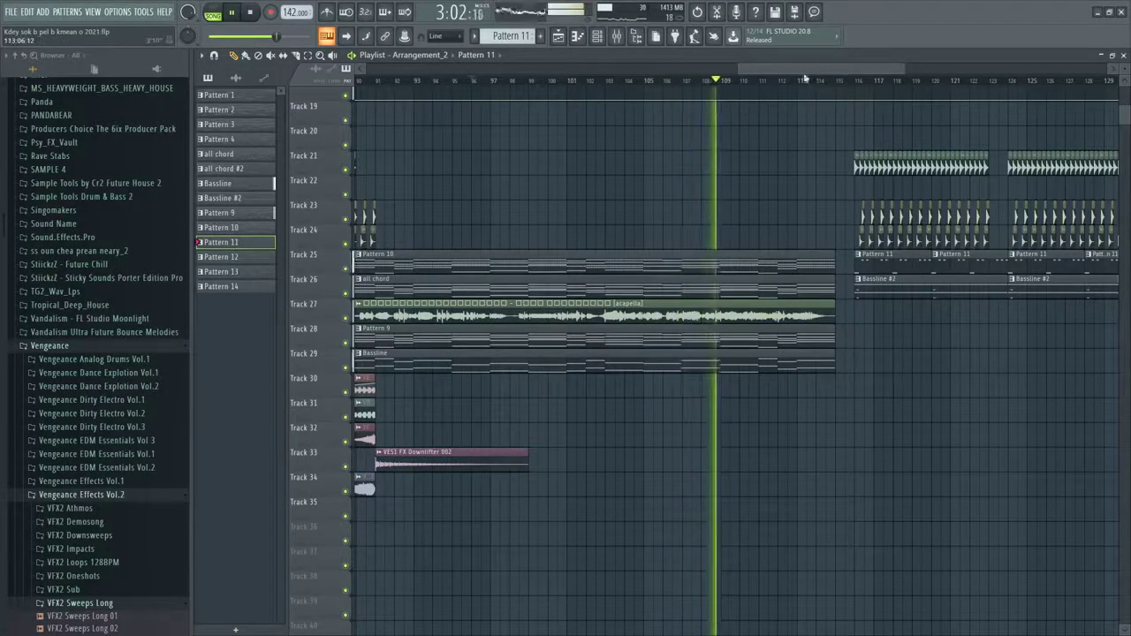
Delete the automation point at bar 58 from the Kickk_5 Band 1 freq automation clip on Track 18
left_click_drag(738, 70, 420, 100)
scroll(421, 98, "up", 3)
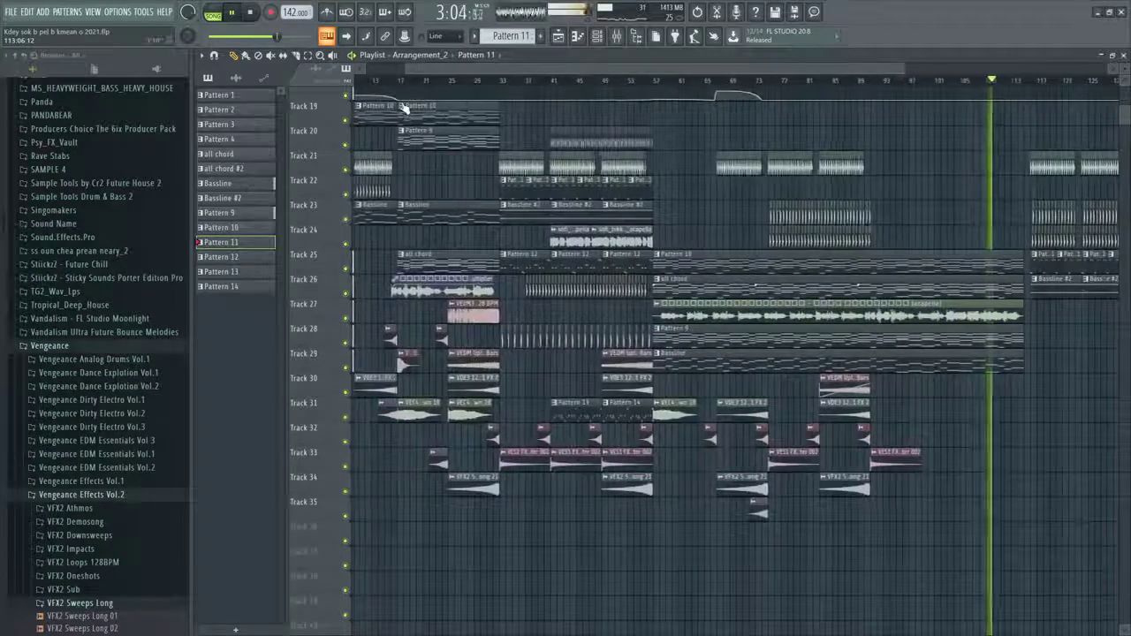
scroll(680, 195, "up", 4)
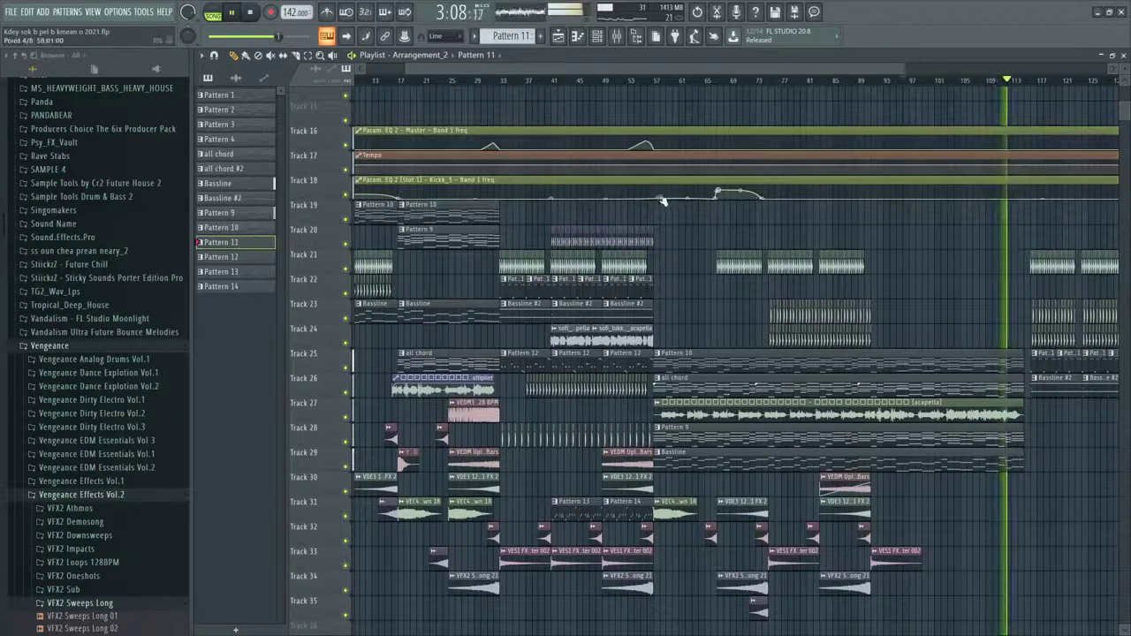
right_click(661, 198)
left_click(670, 218)
right_click(661, 199)
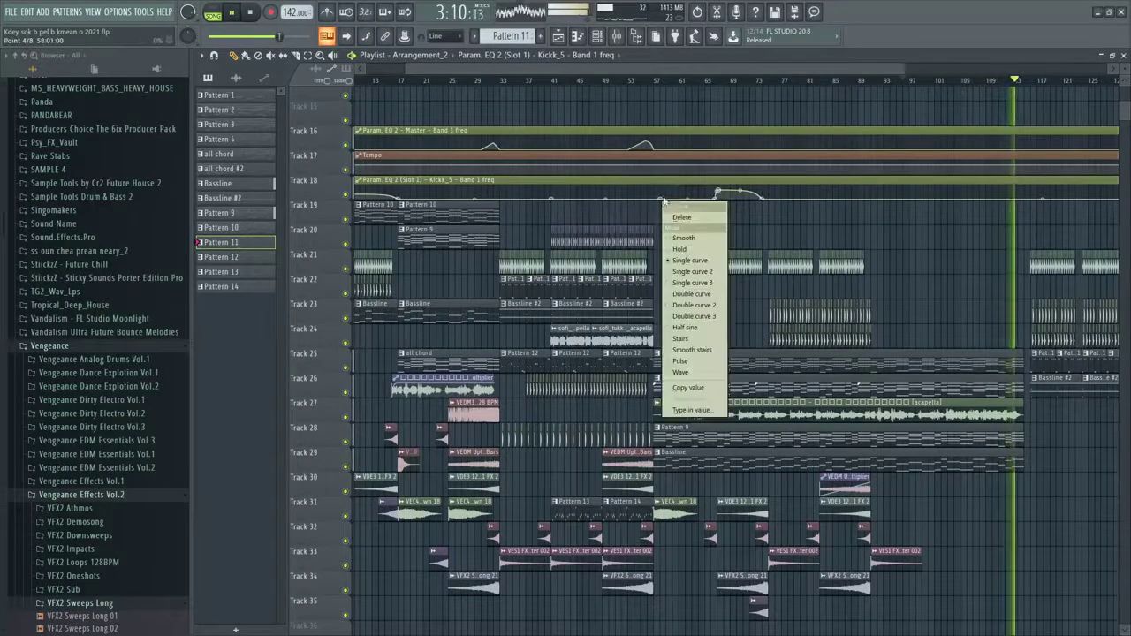
left_click(669, 217)
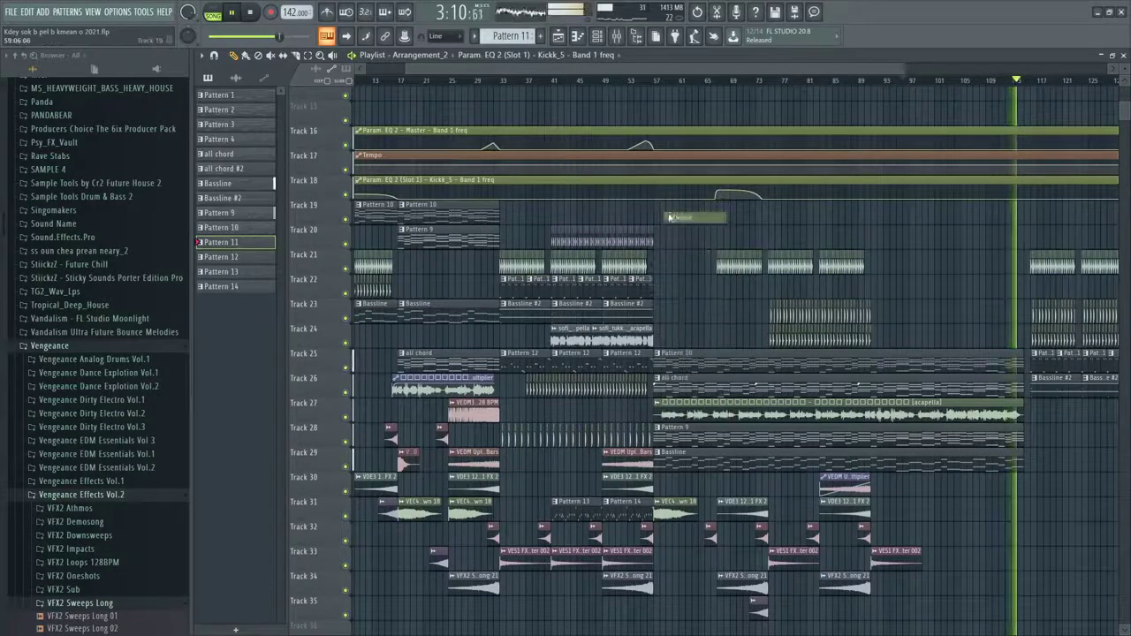
Play from about bar 67 and add a VEC4 Sweeps Down 18 clip at bar 67 on Track 30
left_click(710, 79)
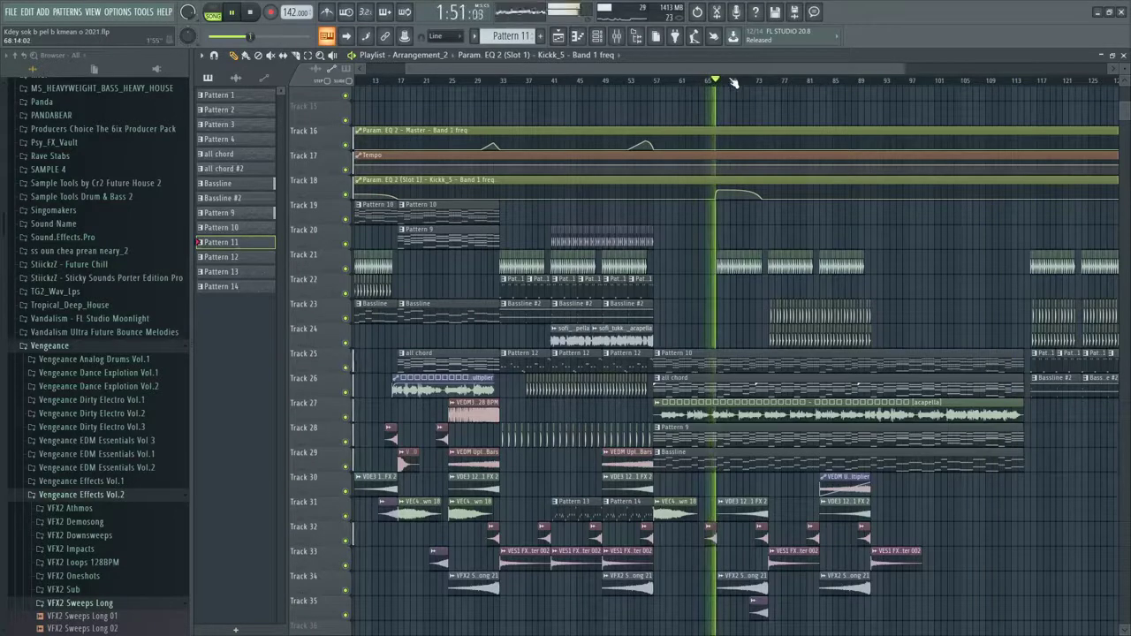
scroll(743, 466, "down", 4)
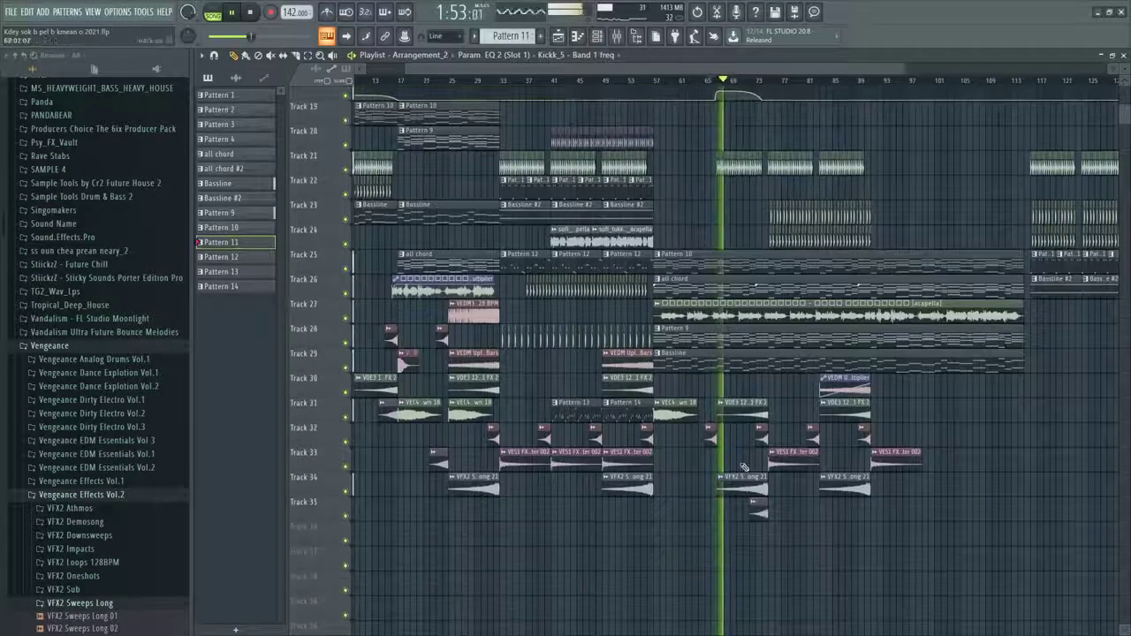
left_click(776, 455)
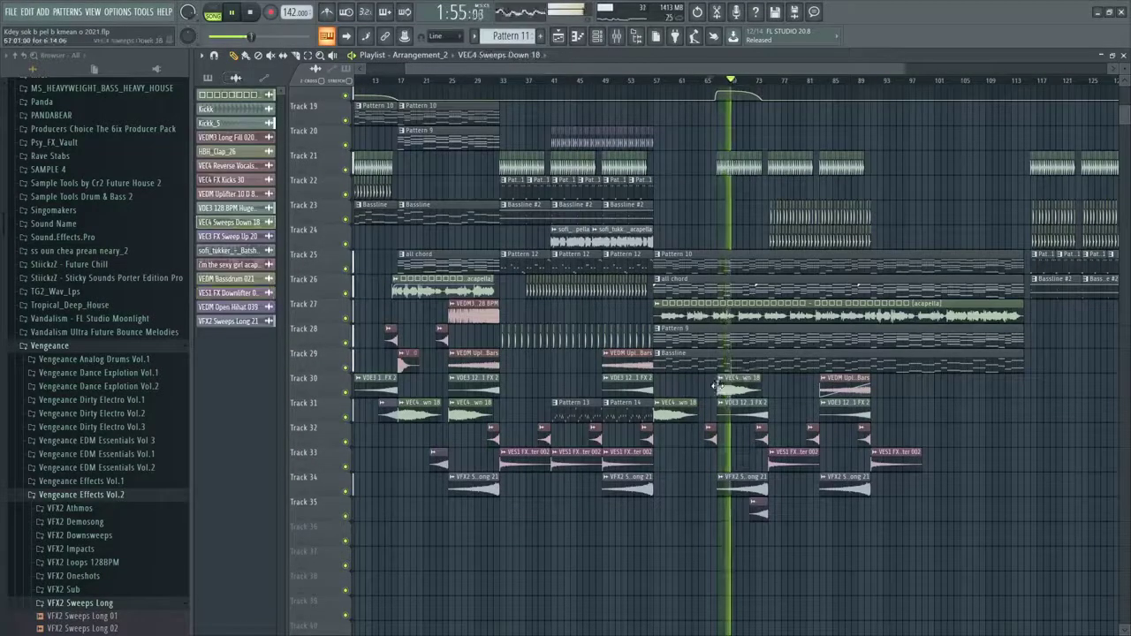
left_click(791, 463)
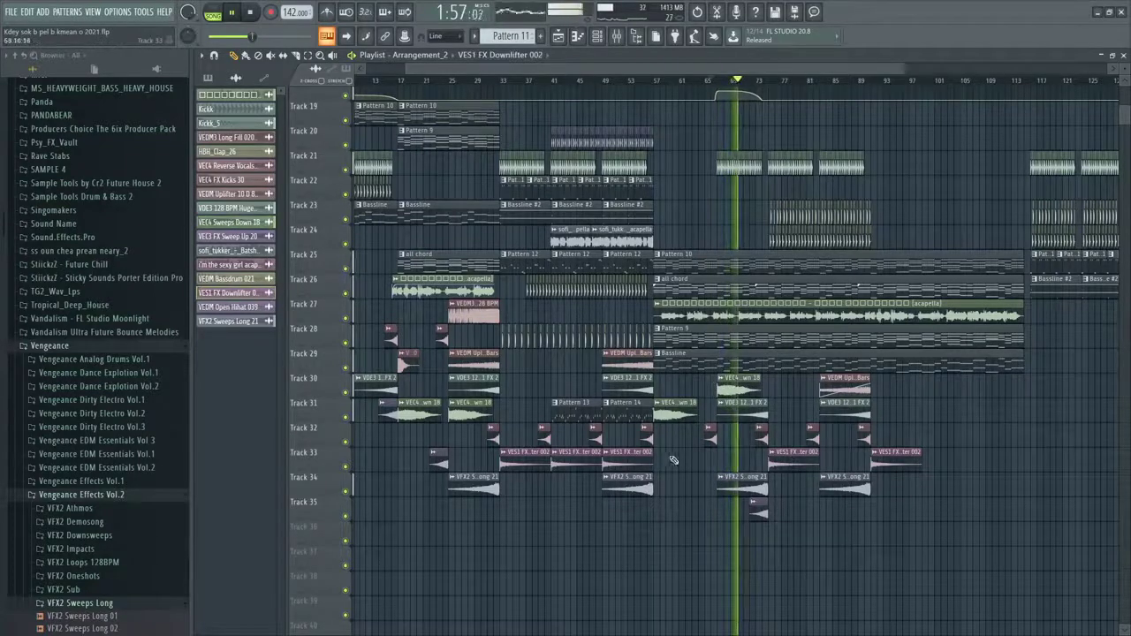
left_click(686, 461)
right_click(686, 461)
scroll(692, 444, "down", 3)
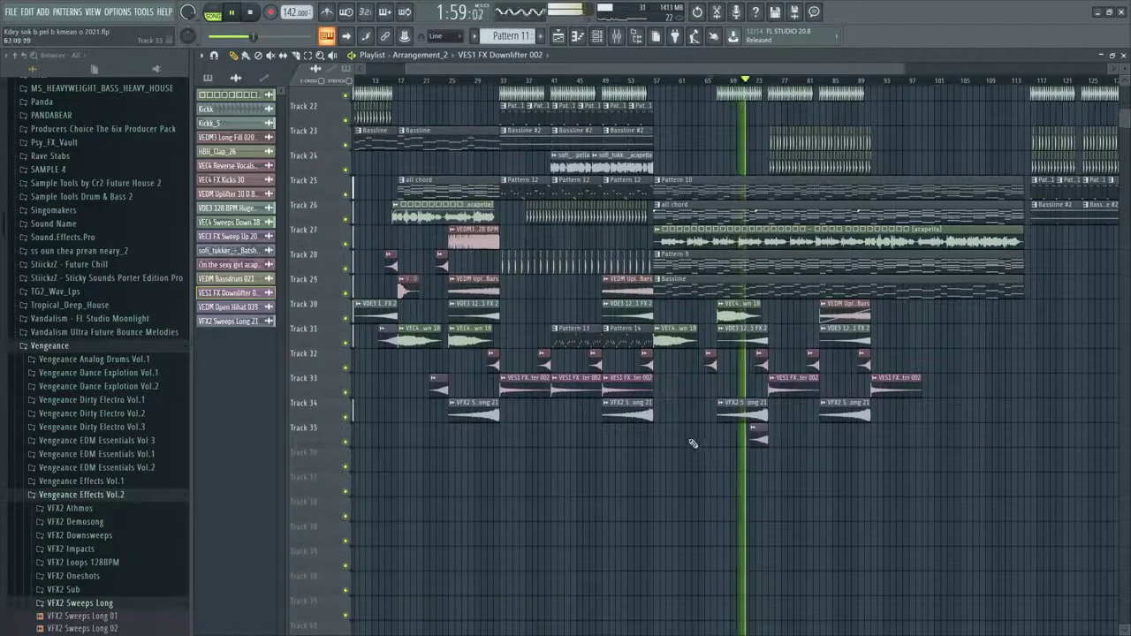
Add a VDE3 128 BPM Huge Kit 1 FX 2 clip on Track 33 from bar 59 to bar 67
left_click(755, 342)
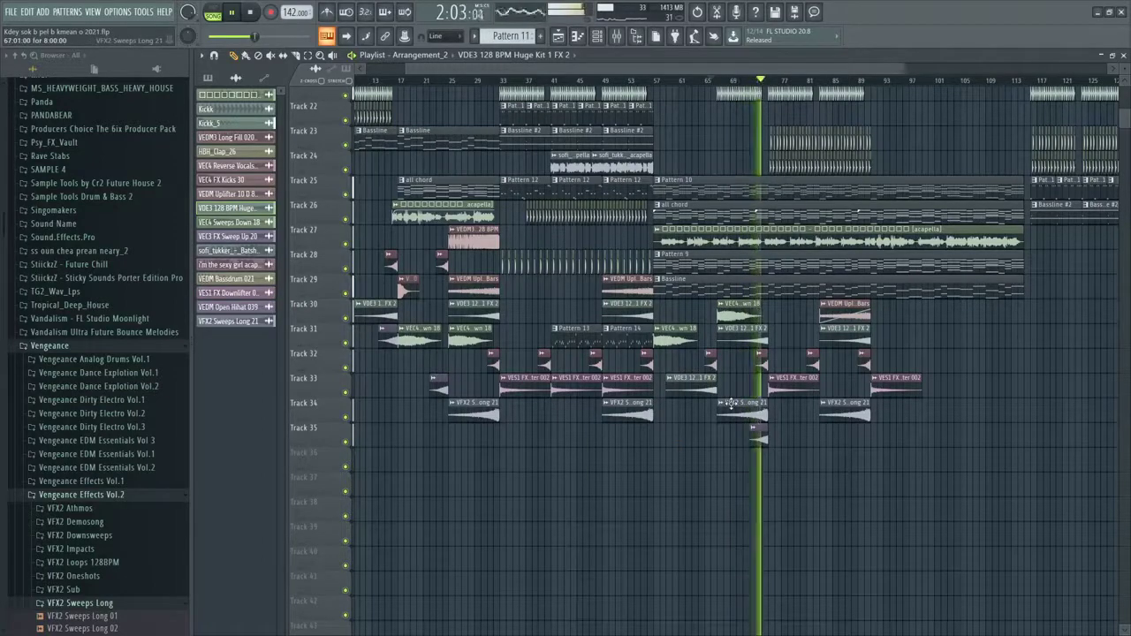
scroll(802, 410, "up", 3)
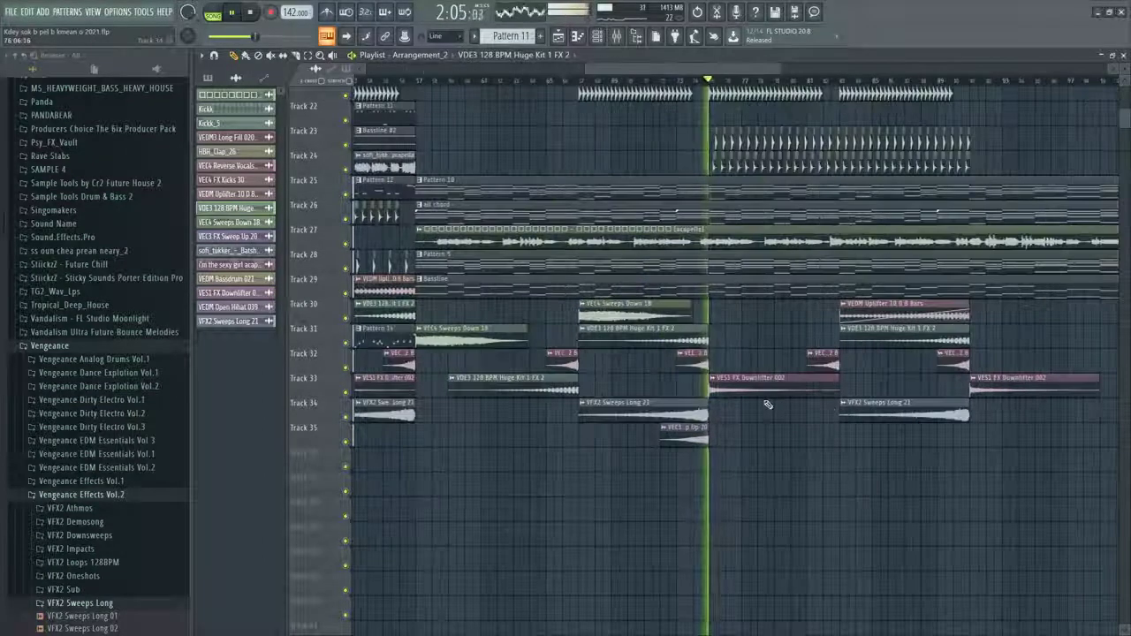
scroll(725, 275, "up", 2)
scroll(673, 168, "up", 3)
scroll(720, 174, "up", 3)
scroll(716, 196, "down", 4)
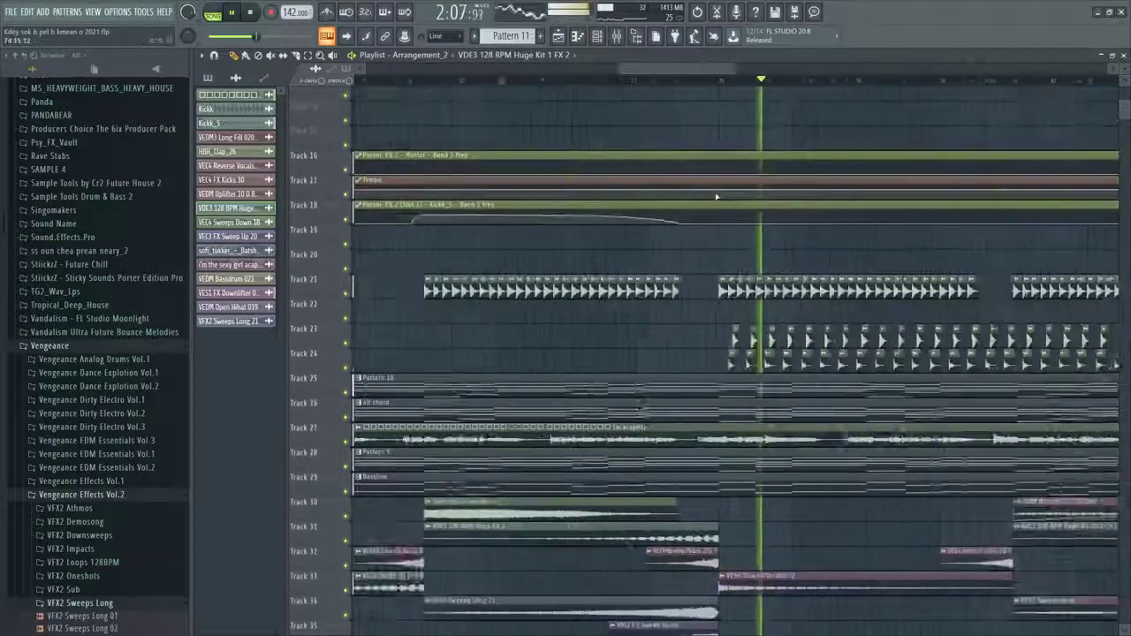
Add a fill of three HBH_Clap_26 clips on Track 24 just before bar 75, checking the transition during playback
left_click(686, 82)
scroll(714, 323, "up", 6)
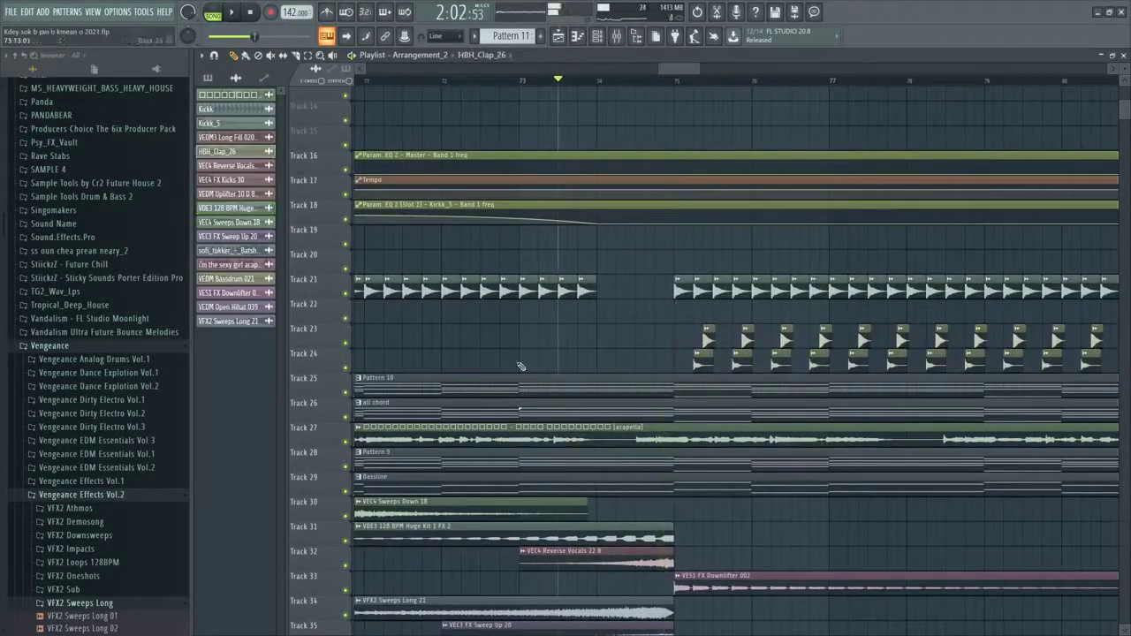
scroll(704, 345, "down", 6)
scroll(709, 331, "up", 4)
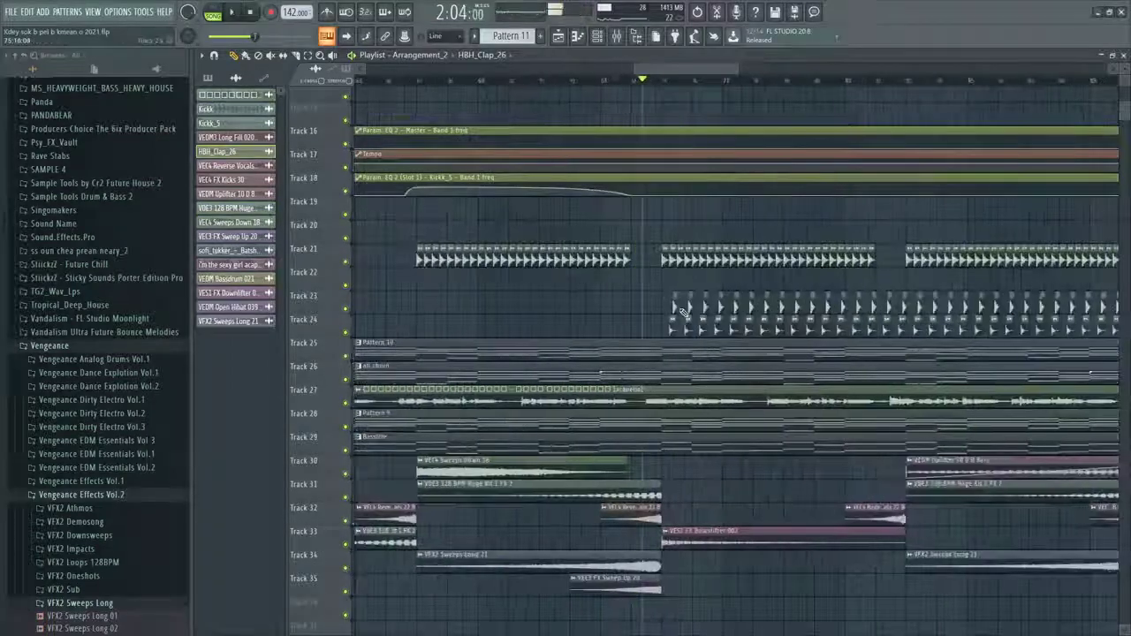
scroll(621, 320, "up", 3)
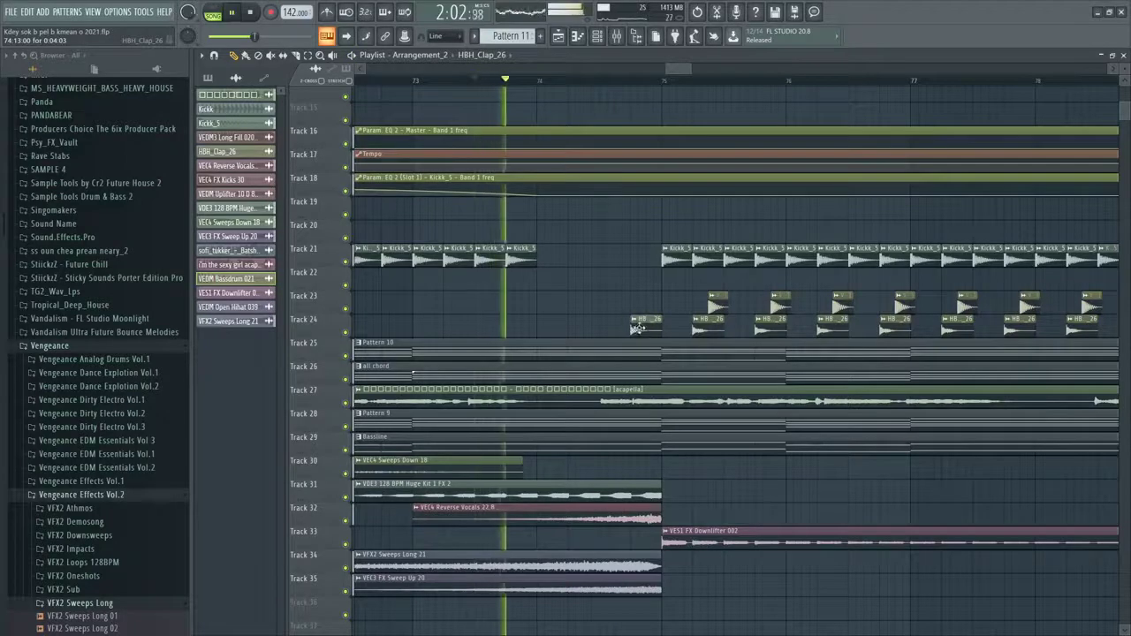
scroll(645, 328, "up", 2)
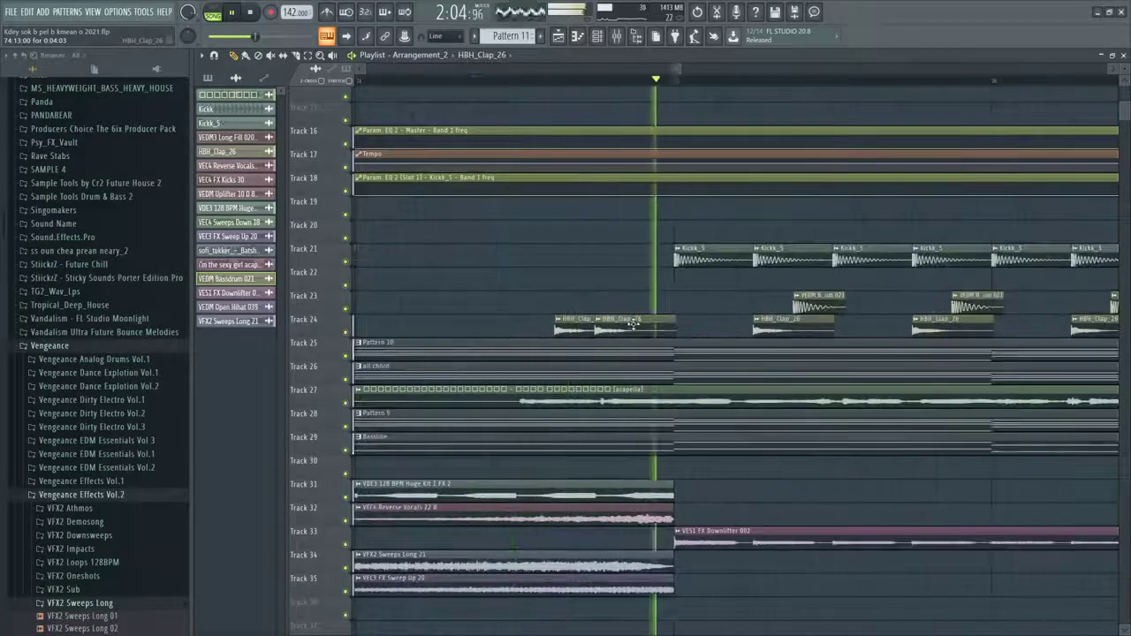
scroll(656, 329, "down", 3)
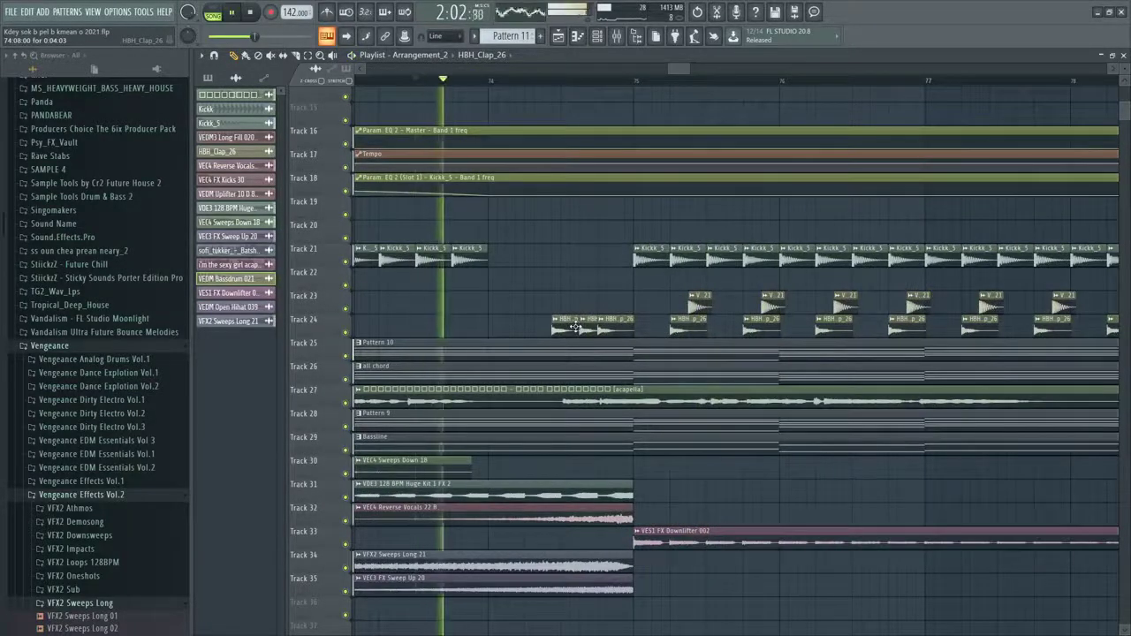
scroll(577, 325, "up", 2)
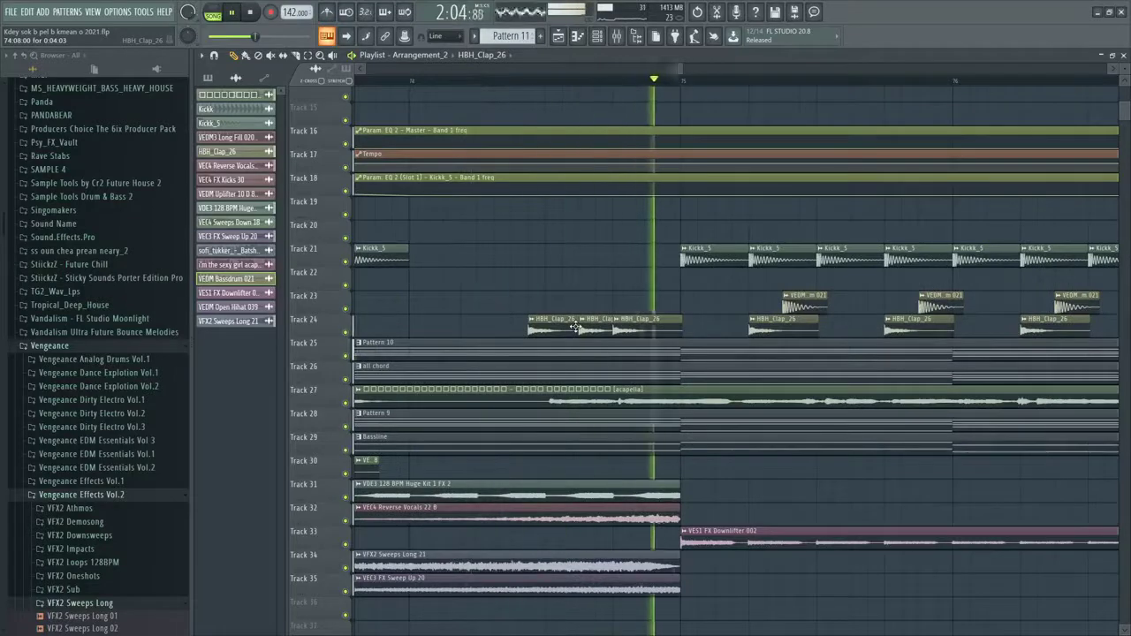
Open the HBH_Clap_26 channel's sample settings and browse to the HBH_CLAPS folder of the MS_HEAVYWEIGHT_BASS_HEAVY_HOUSE library
double_click(644, 327)
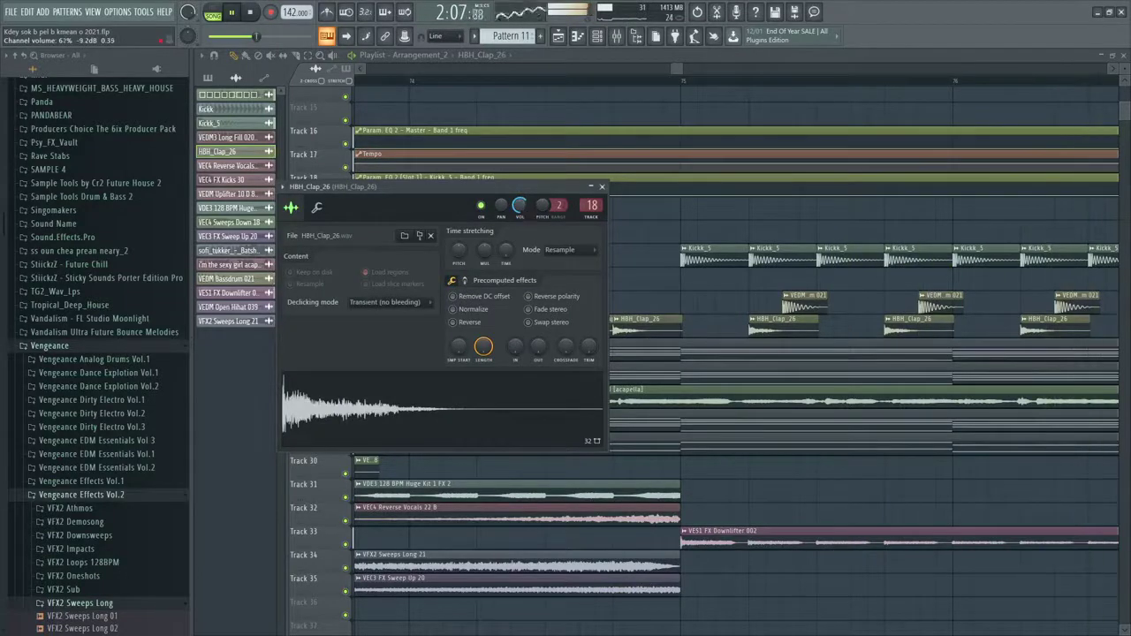
scroll(44, 284, "up", 4)
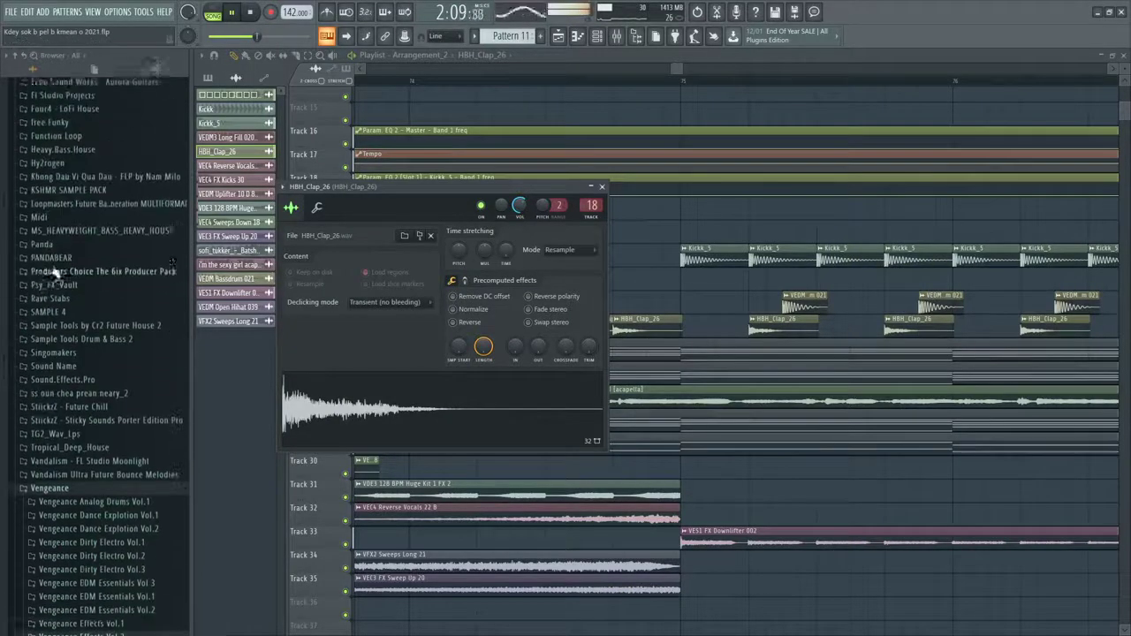
left_click(56, 237)
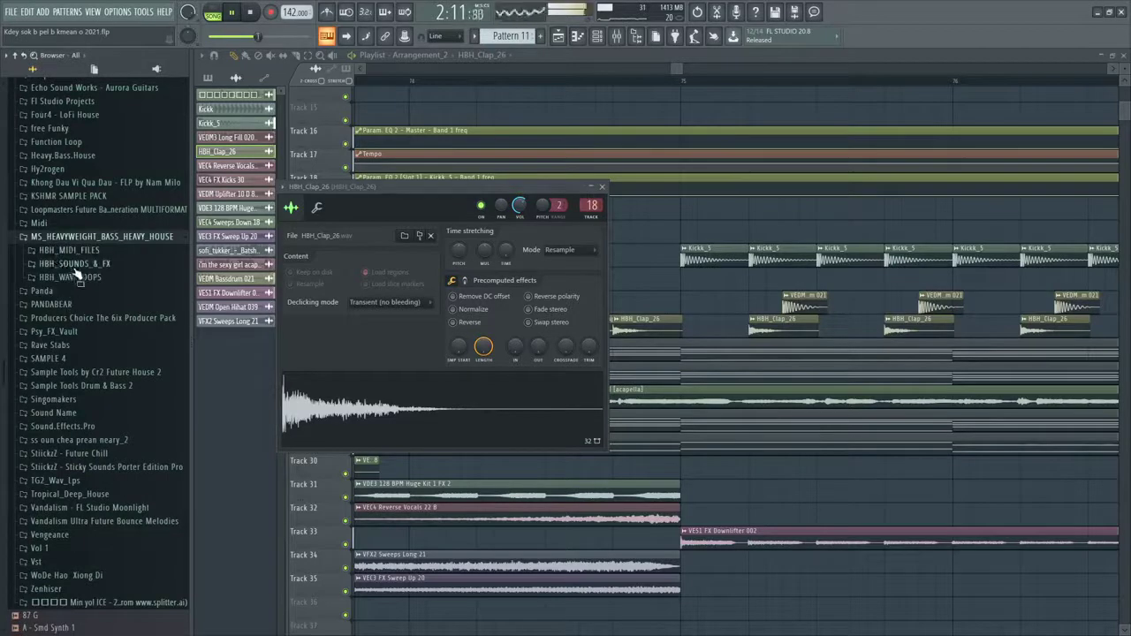
left_click(76, 265)
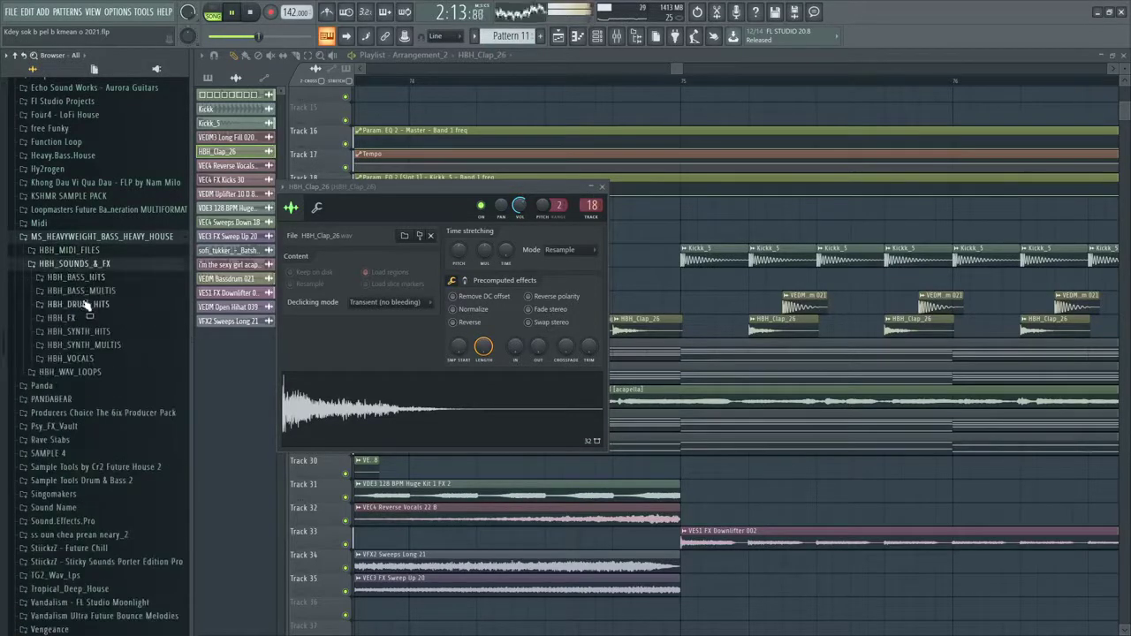
left_click(85, 303)
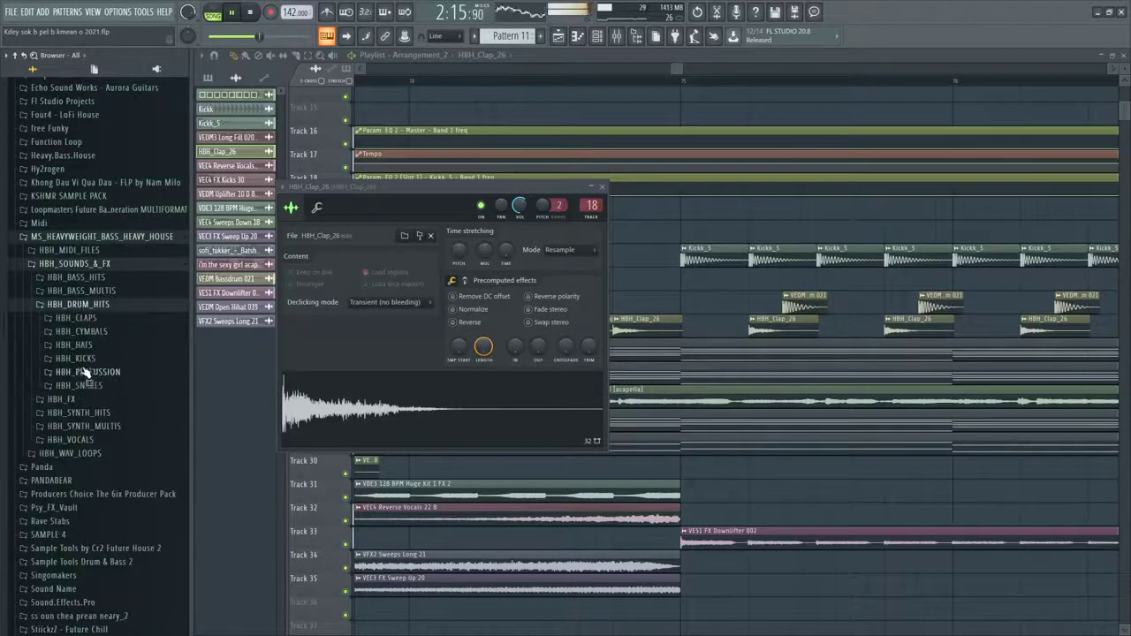
left_click(89, 318)
scroll(88, 384, "down", 5)
Try HBH_Clap_23 as the clap channel's sample, settle on HBH_Clap_19 instead and set the channel volume to 57%
left_click(83, 383)
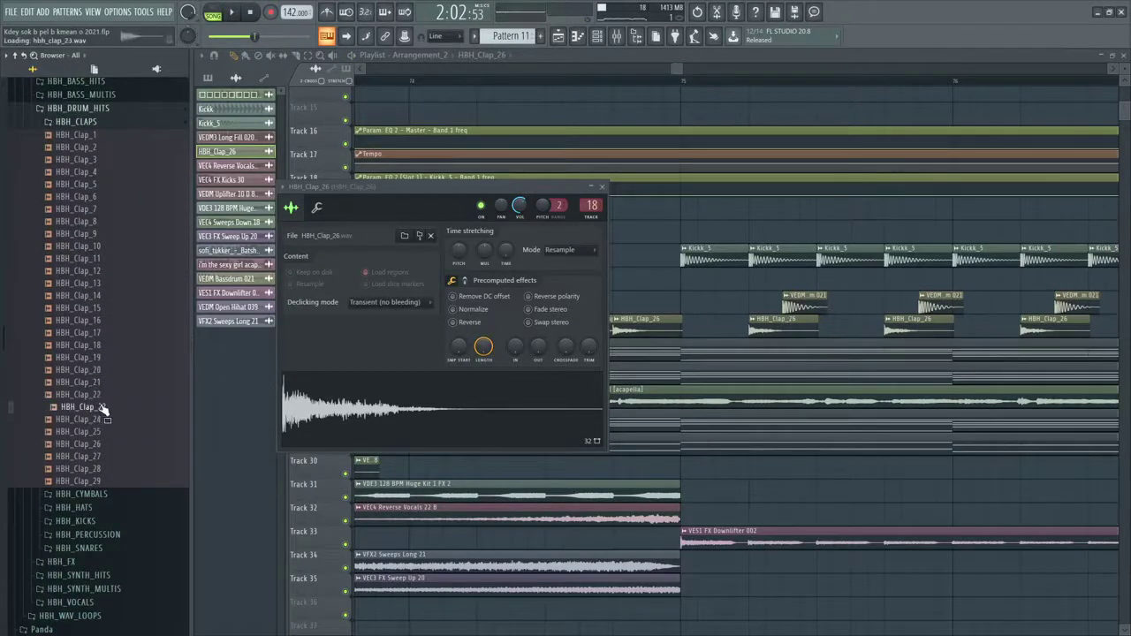
left_click_drag(340, 425, 344, 416)
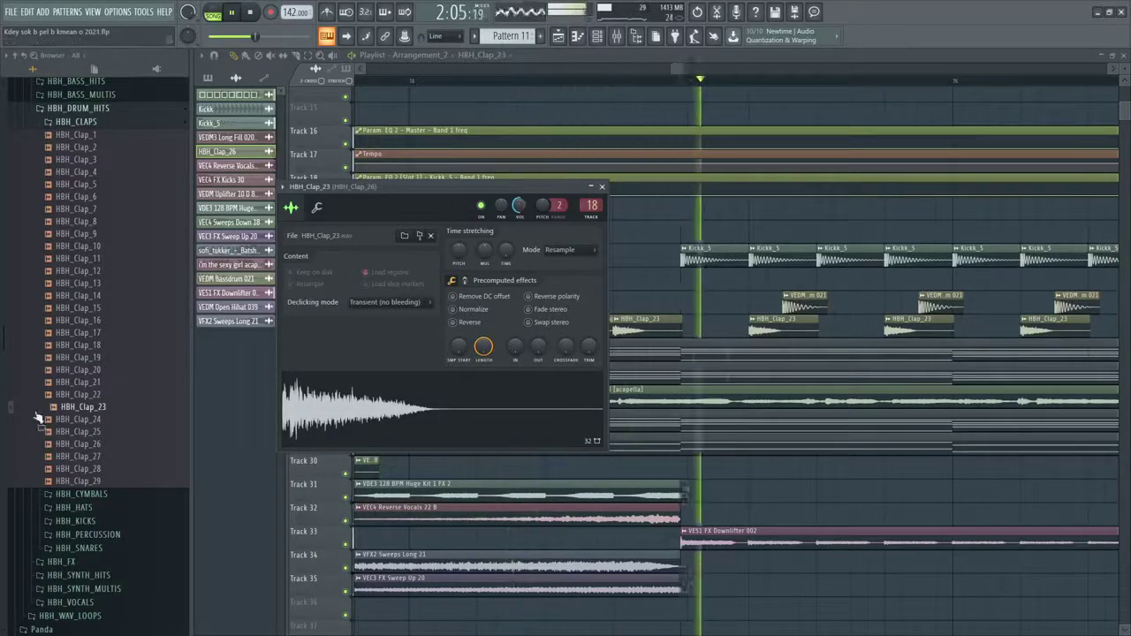
key("space")
left_click(110, 371)
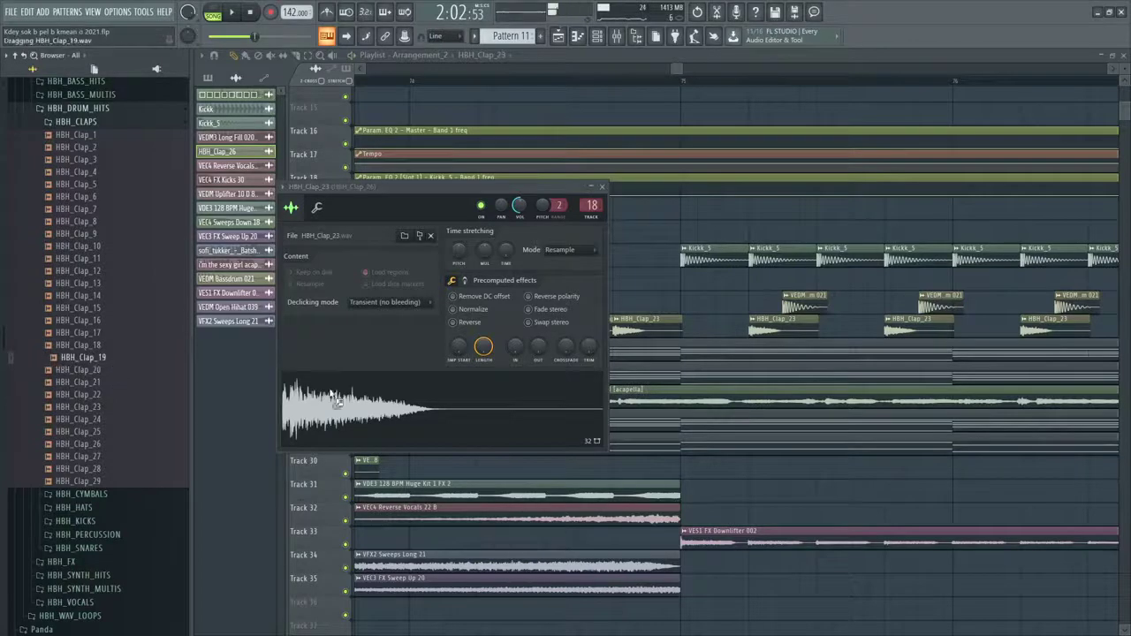
left_click_drag(329, 390, 332, 393)
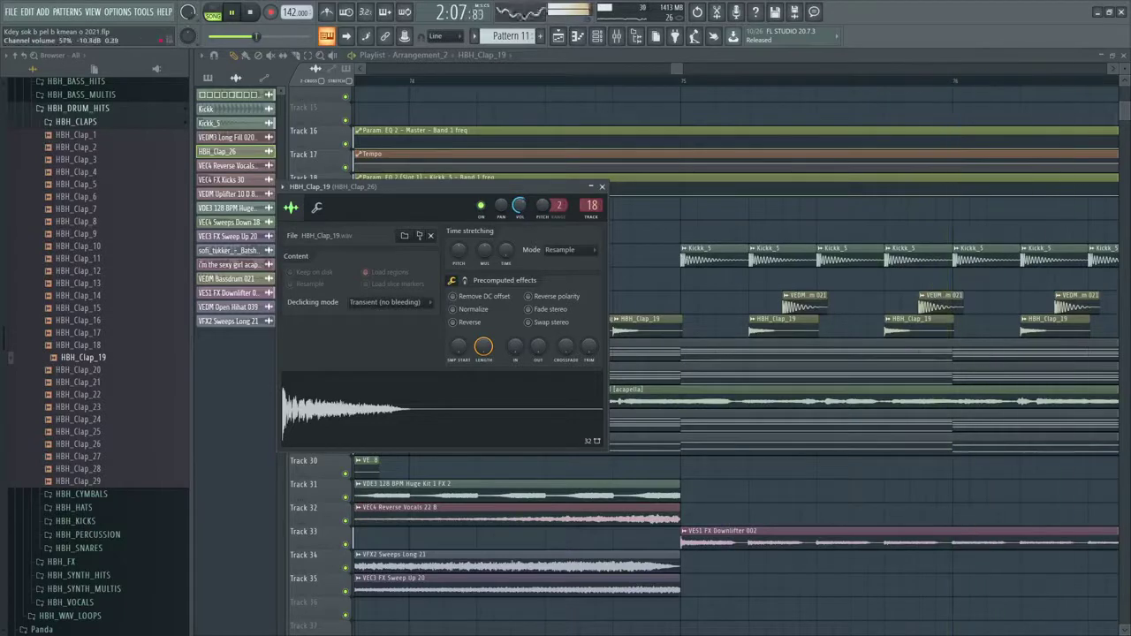
Add Fruity Parametric EQ 2 to slot 2 of the clap's mixer track and slightly cut its highest frequencies
left_click(624, 40)
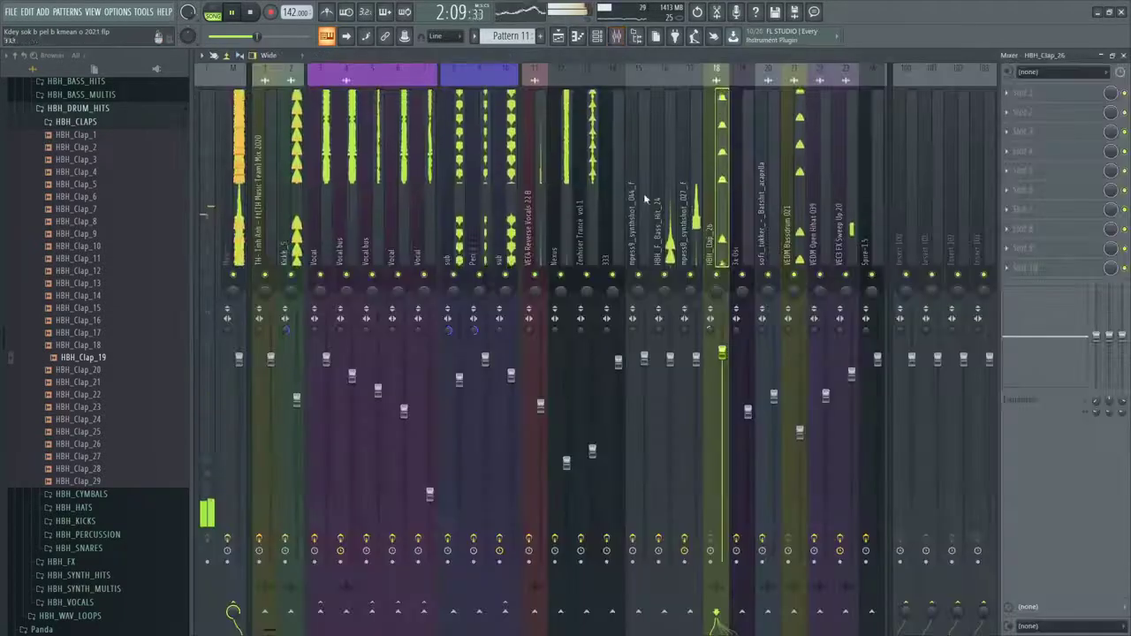
right_click(711, 329)
left_click(728, 335)
left_click(1018, 111)
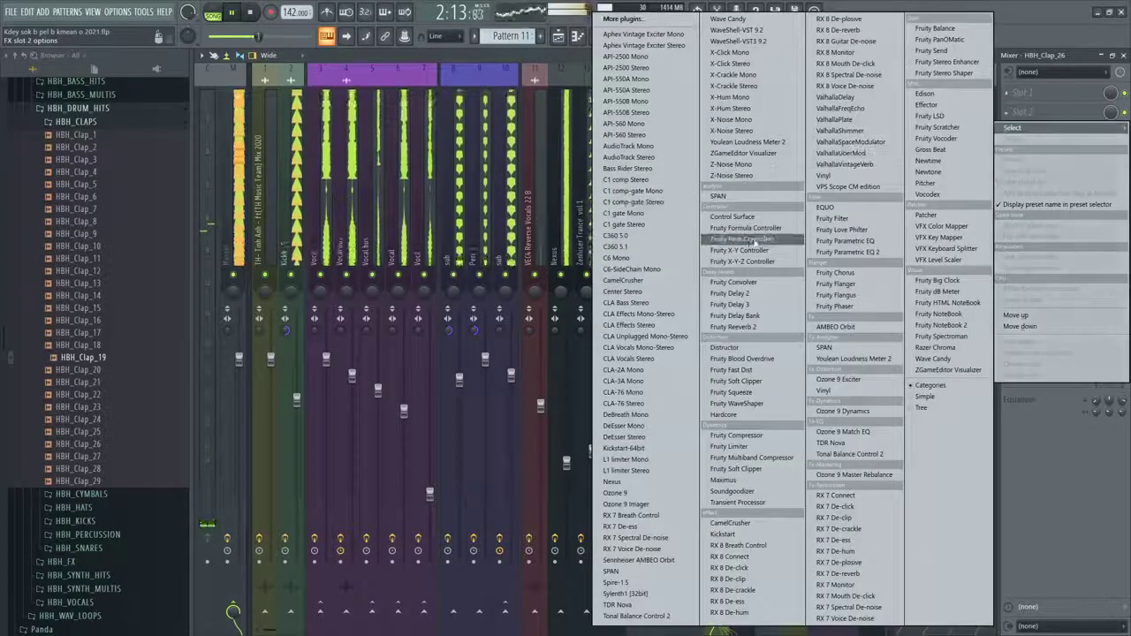
left_click(889, 248)
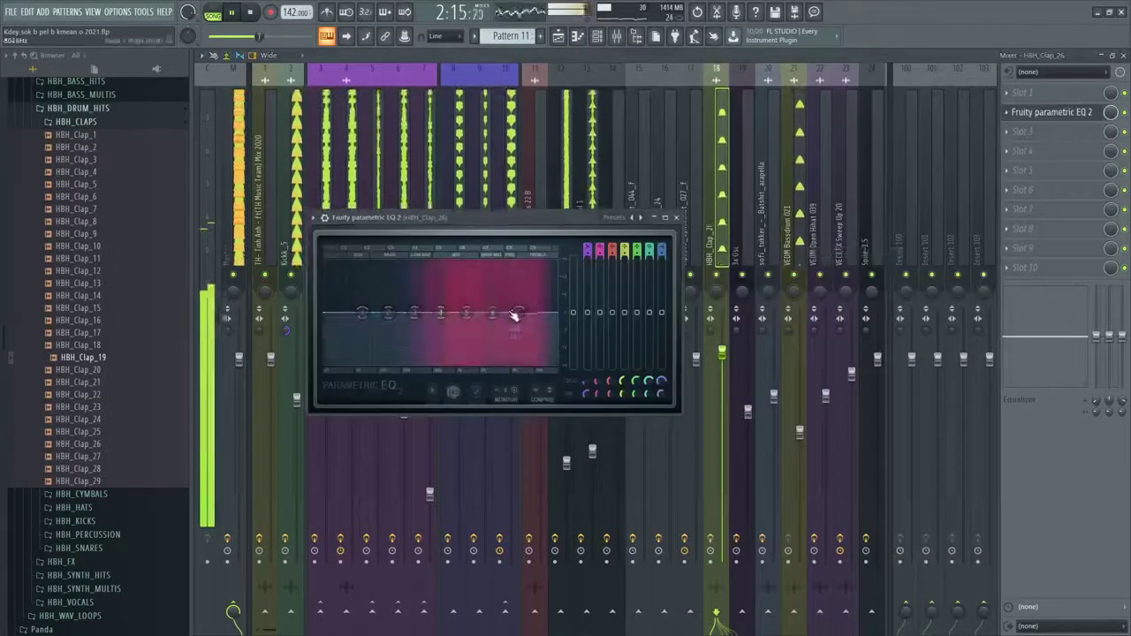
left_click_drag(518, 313, 530, 320)
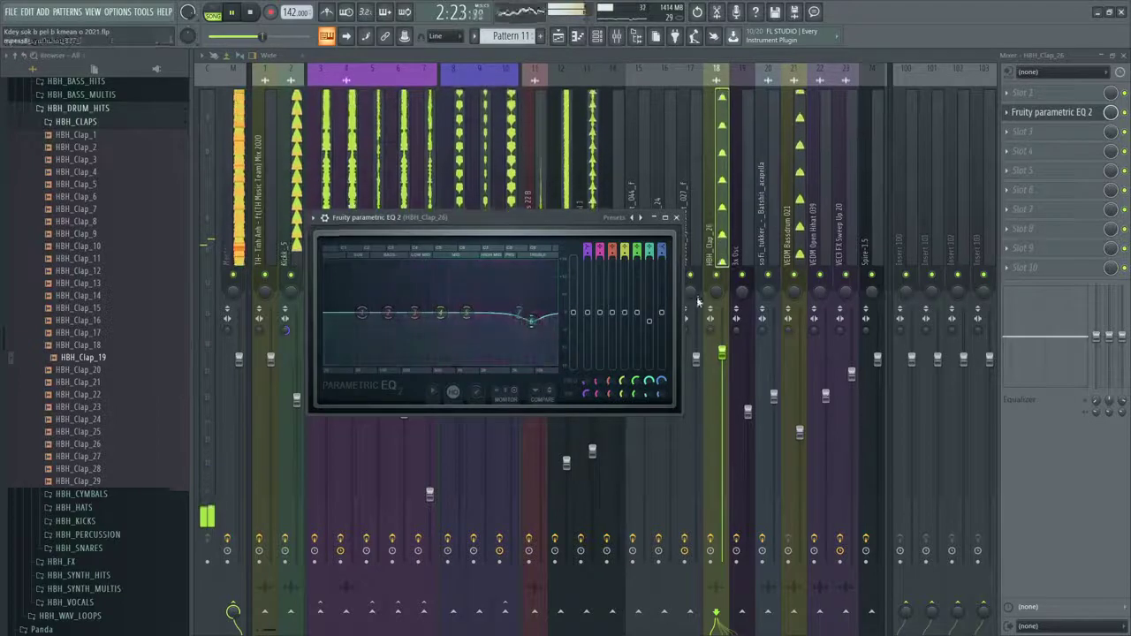
Add Fruity Reeverb 2 to slot 3 of the clap's mixer track and adjust its early reflection level
left_click(1024, 131)
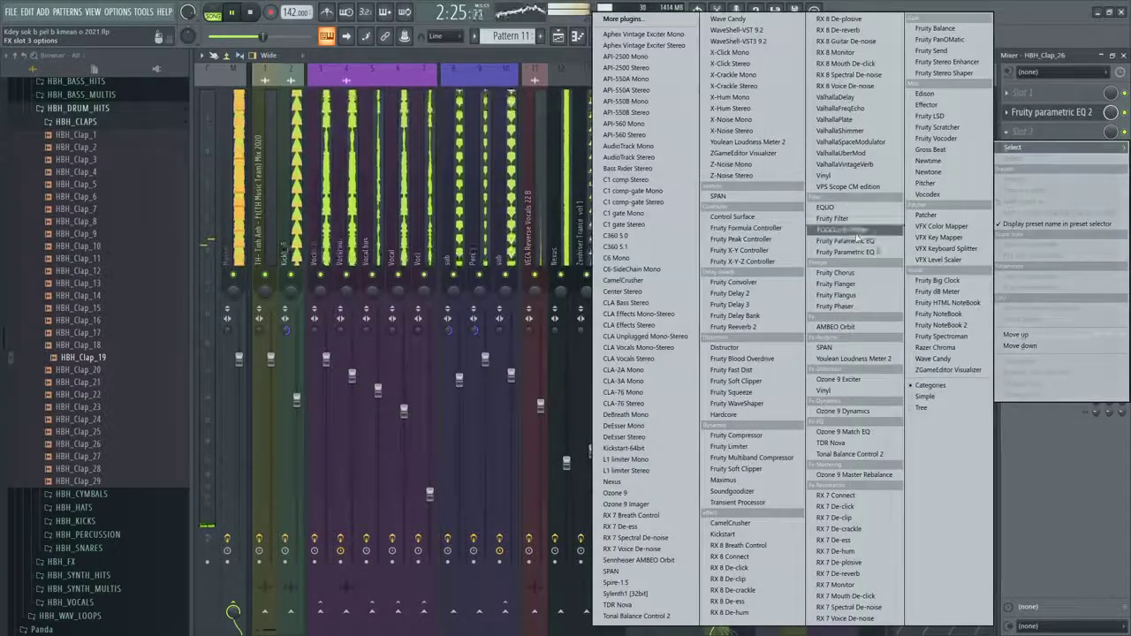
left_click(737, 328)
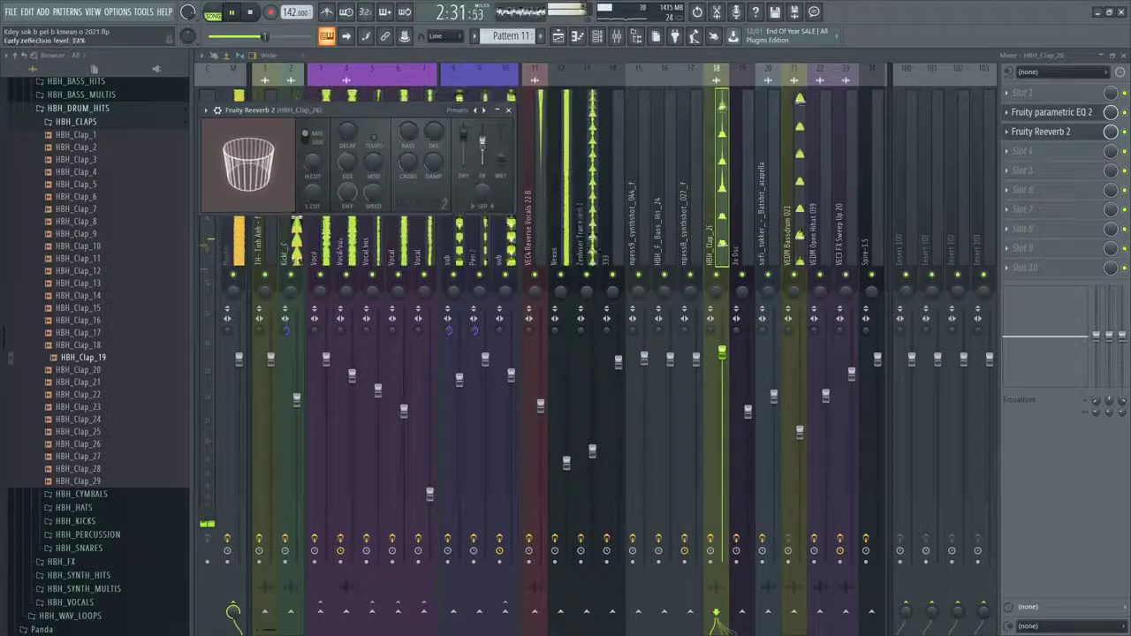
left_click(558, 37)
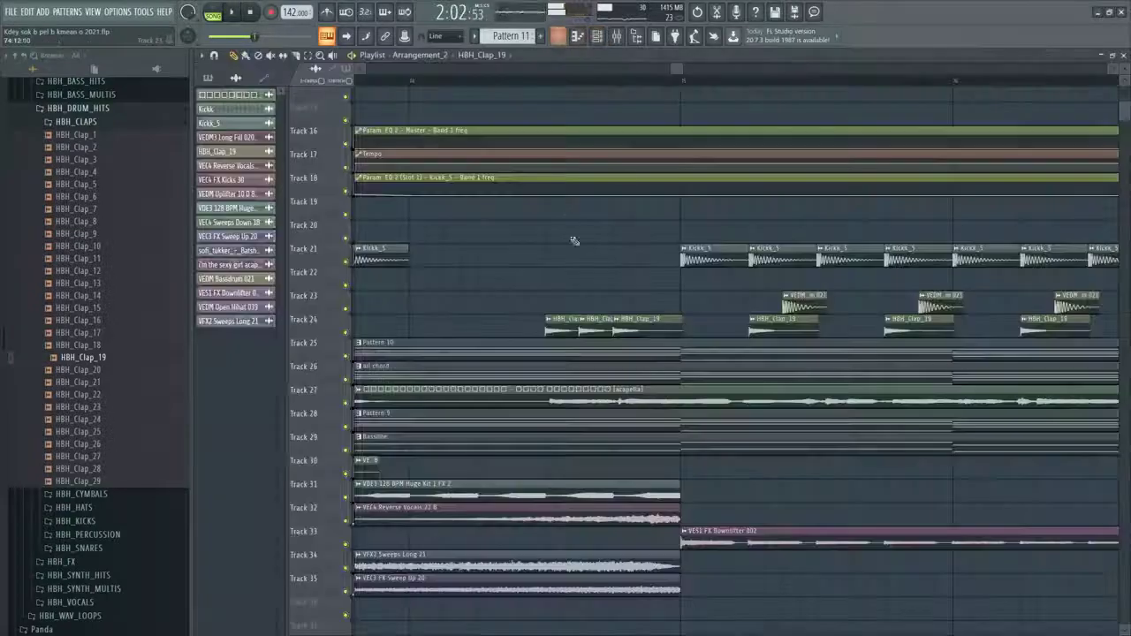
Rework the clap fill before bar 75 on Track 24 into three evenly spaced HBH_Clap_19 clips and save the project
scroll(604, 265, "down", 5)
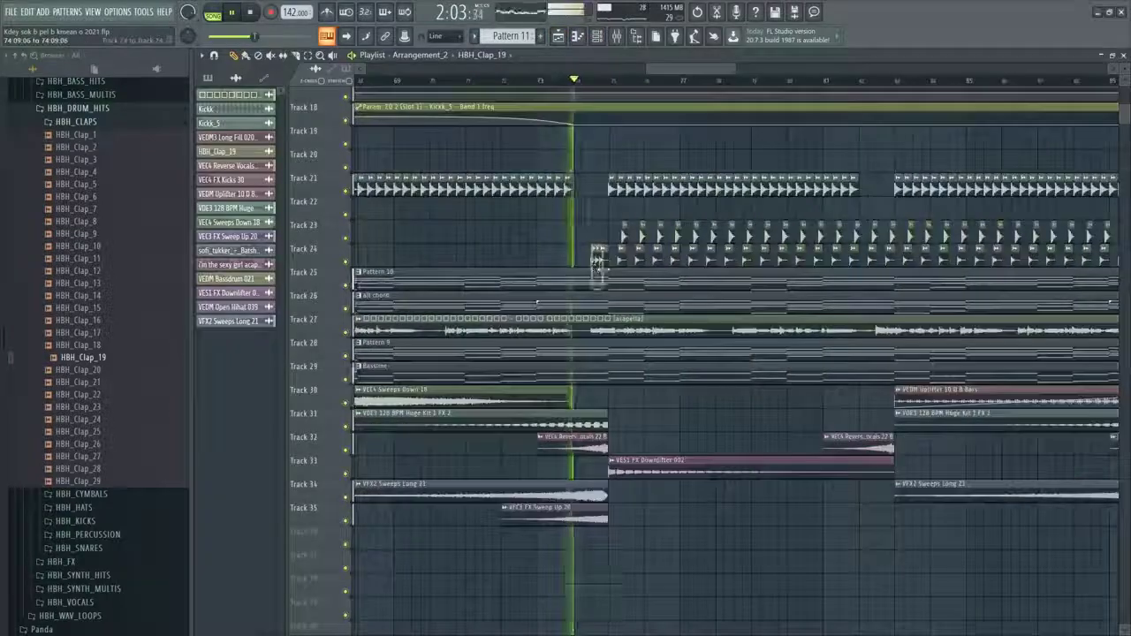
right_click(600, 265, "ctrl")
scroll(646, 334, "down", 5)
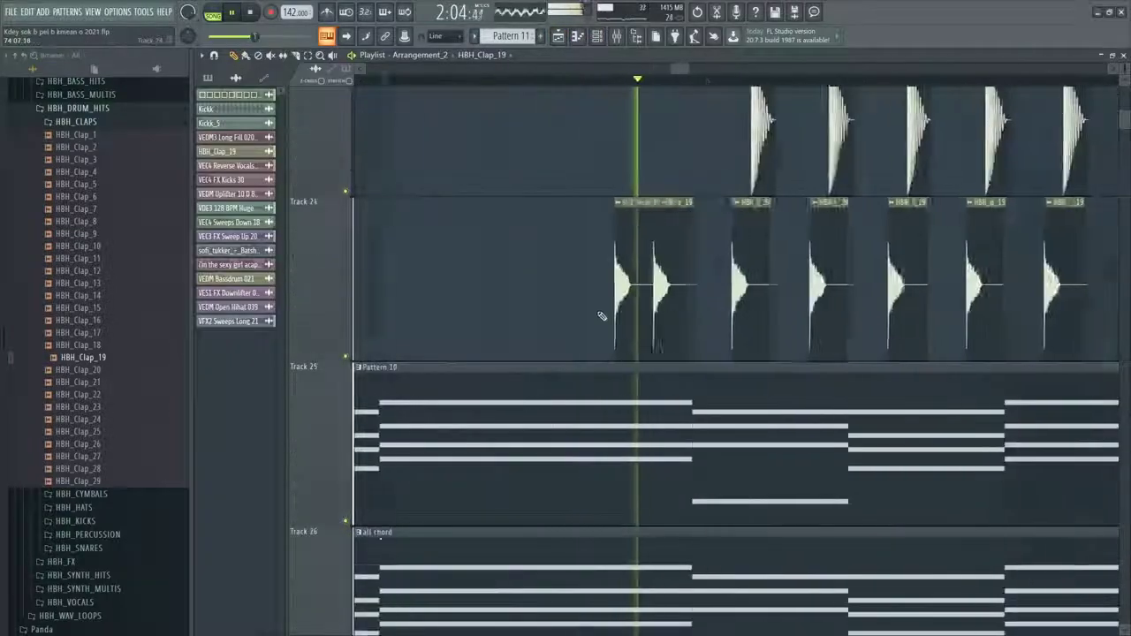
key("space")
scroll(537, 157, "down", 8)
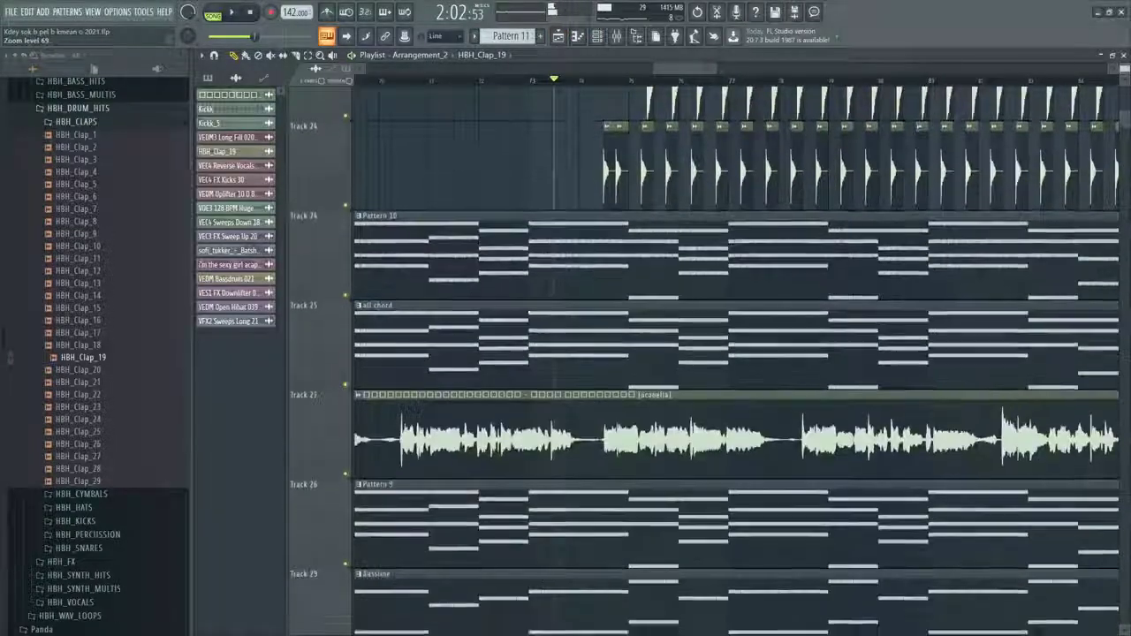
scroll(537, 156, "up", 3)
scroll(535, 155, "up", 4)
key("space")
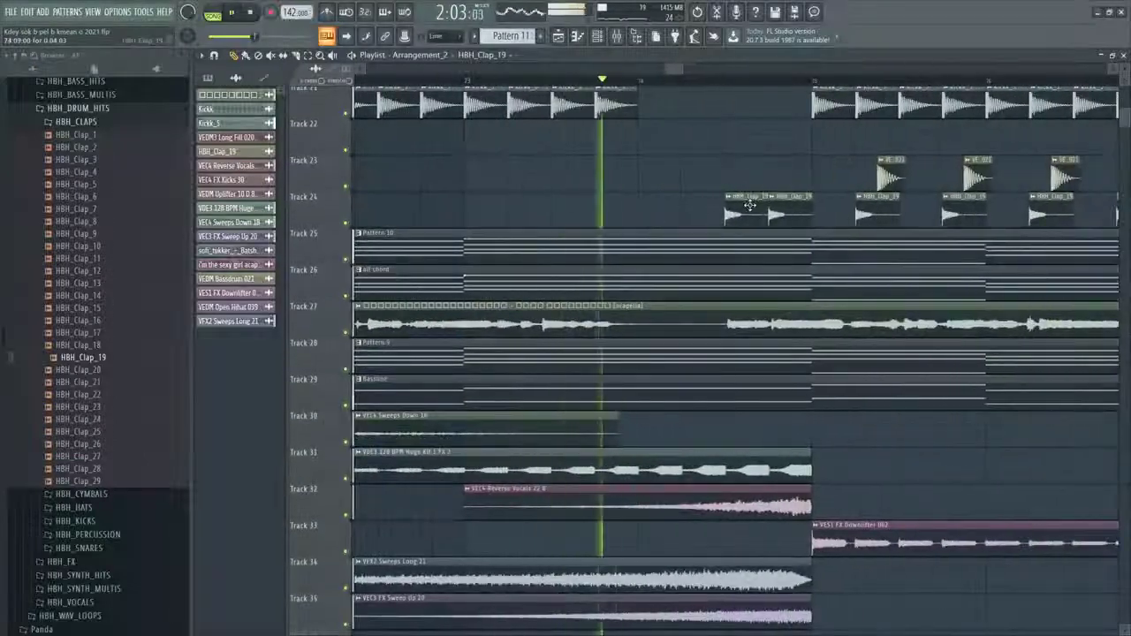
scroll(777, 171, "down", 5)
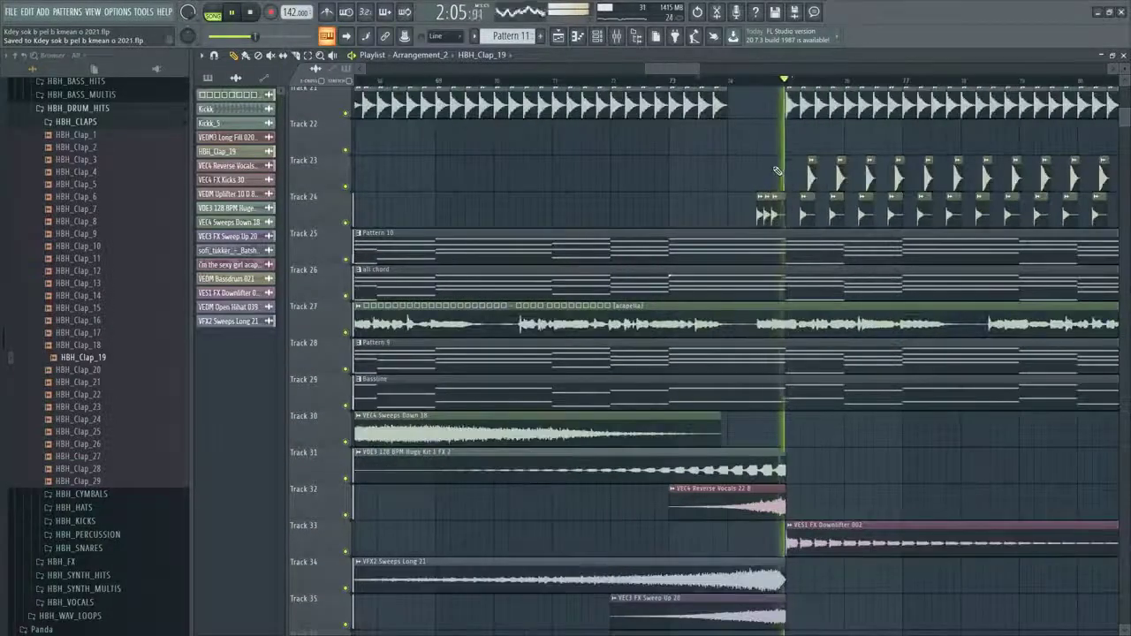
Copy the kick, bassdrum and clap clips on Tracks 21, 23 and 24 to bars 91 through 107 and save the project
scroll(780, 170, "up", 3)
scroll(780, 170, "down", 4)
scroll(742, 176, "down", 2)
scroll(741, 174, "down", 5)
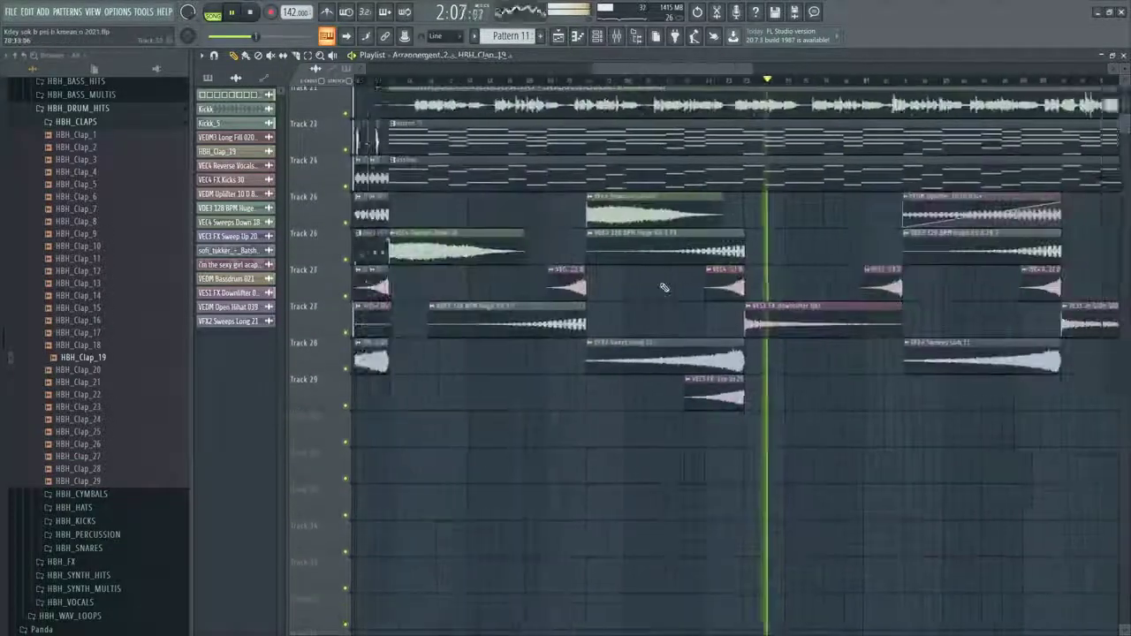
scroll(753, 171, "up", 3)
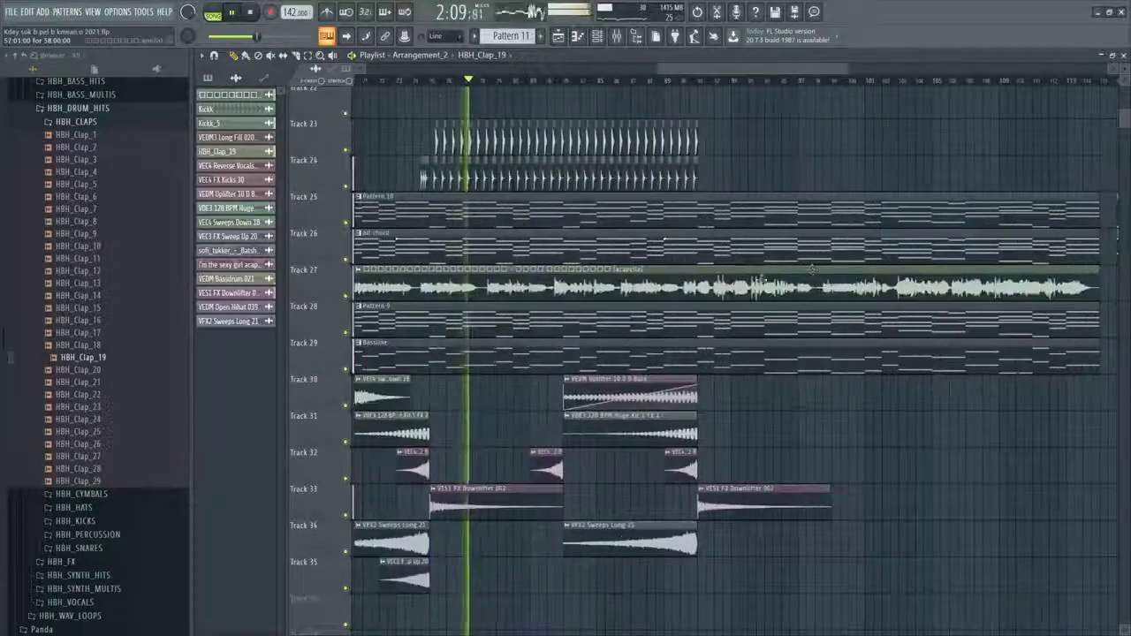
scroll(725, 221, "up", 3)
scroll(751, 300, "left", 2)
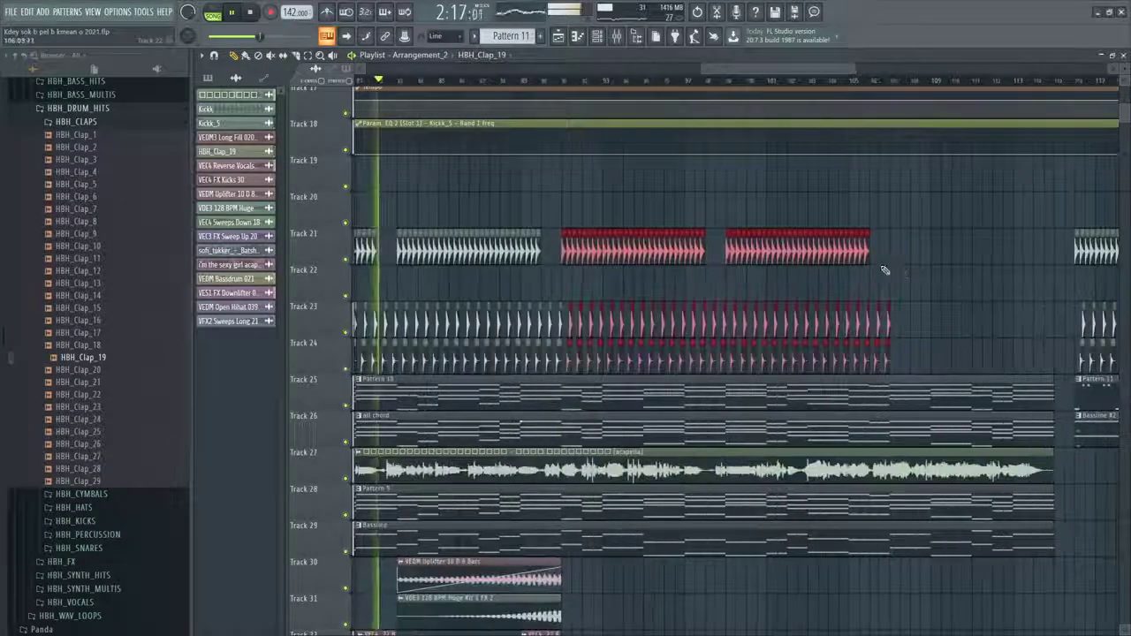
key("ctrl+s")
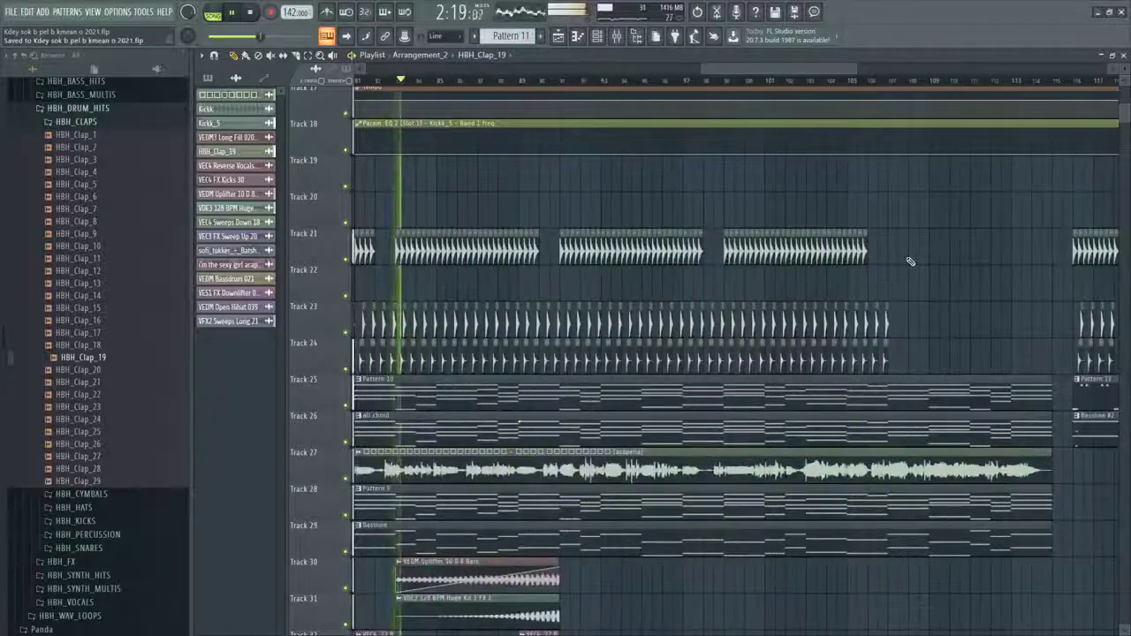
Inspect the Bassline pattern's notes, review the whole arrangement during playback and save the project
double_click(892, 545)
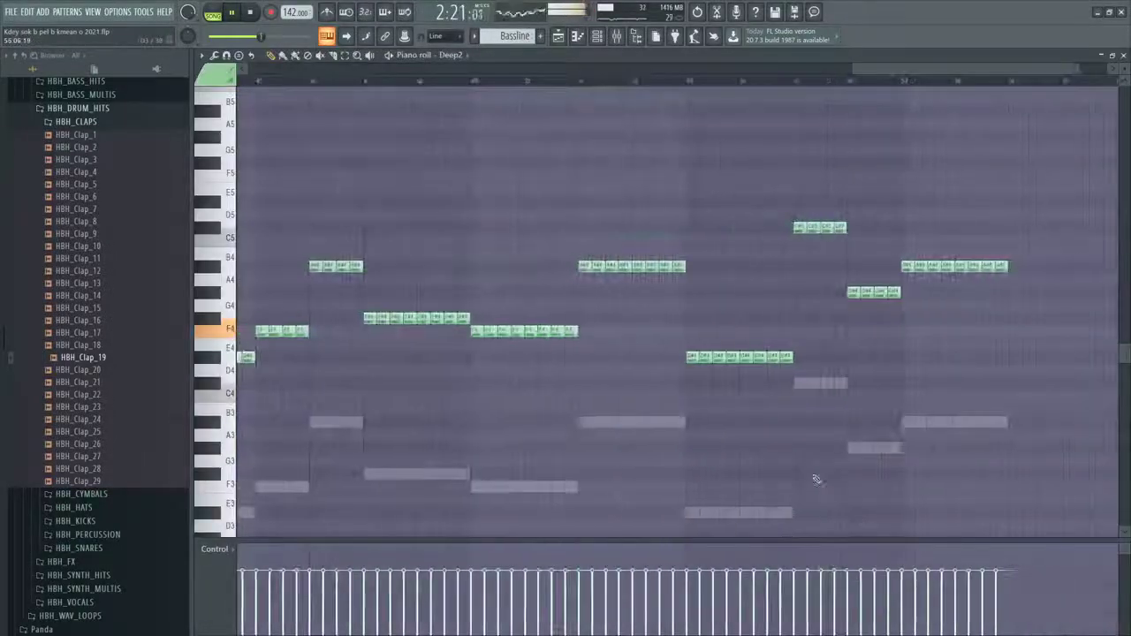
left_click(558, 36)
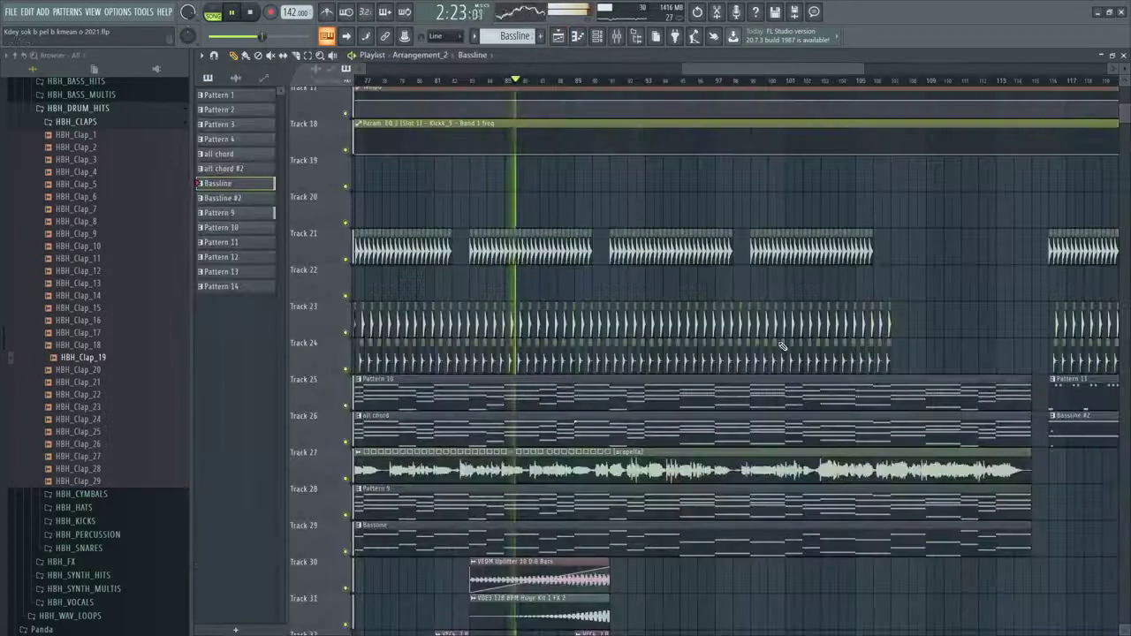
scroll(909, 303, "down", 6, "alt")
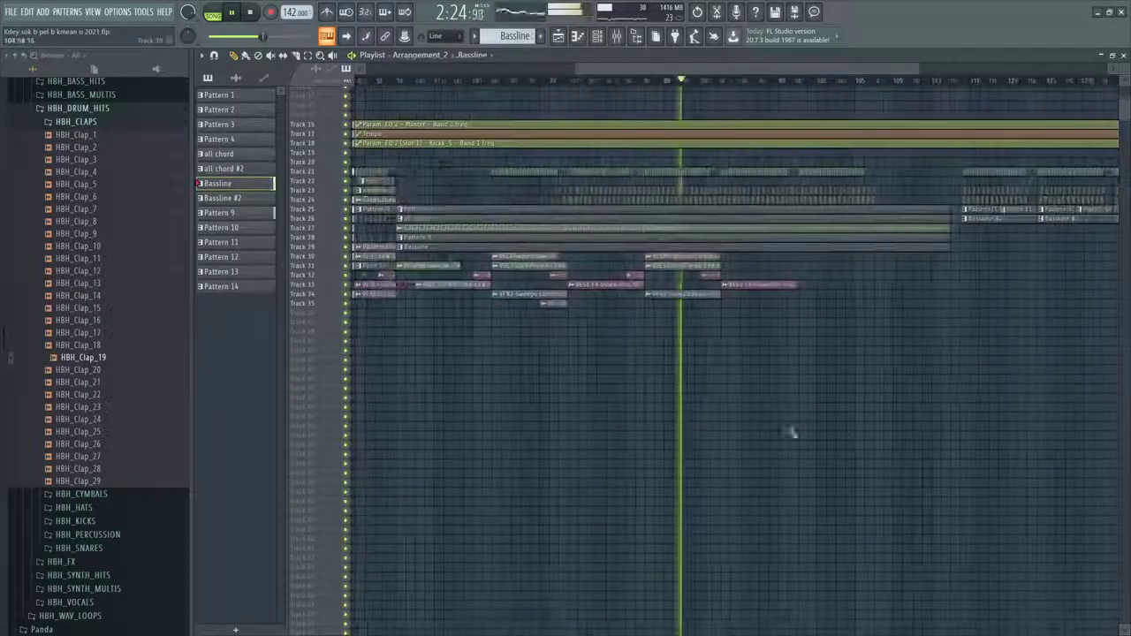
scroll(742, 410, "down", 2, "ctrl")
scroll(816, 457, "down", 1, "ctrl")
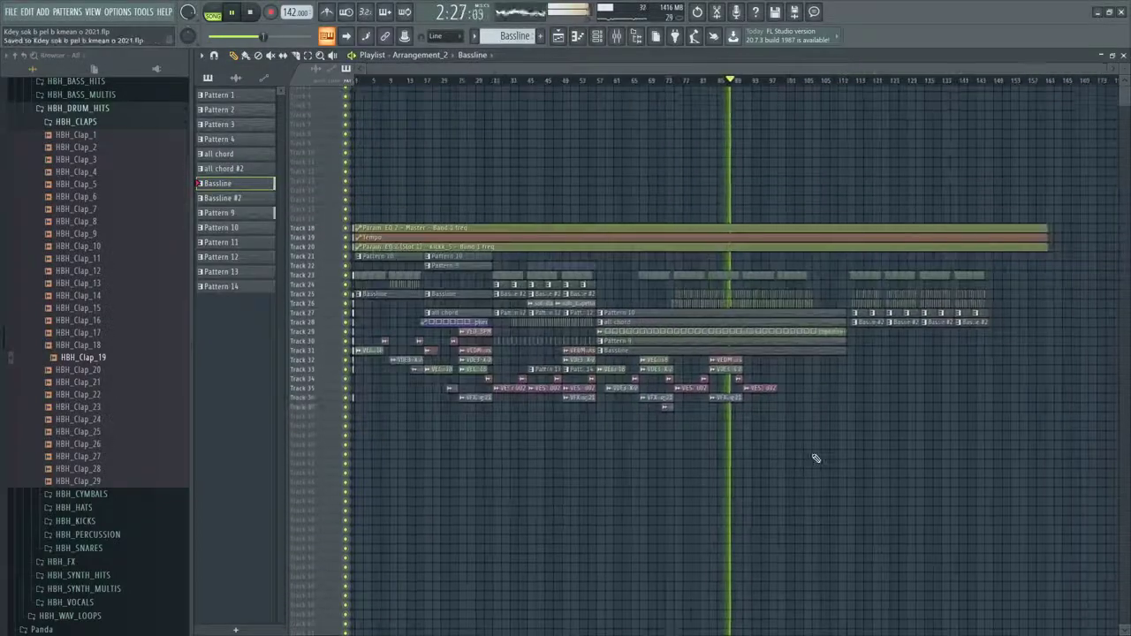
Delete the kick clips on beats 2 and 3 of bar 91 and the first clips after bar 91 on Tracks 23 and 24
scroll(765, 411, "up", 4, "alt")
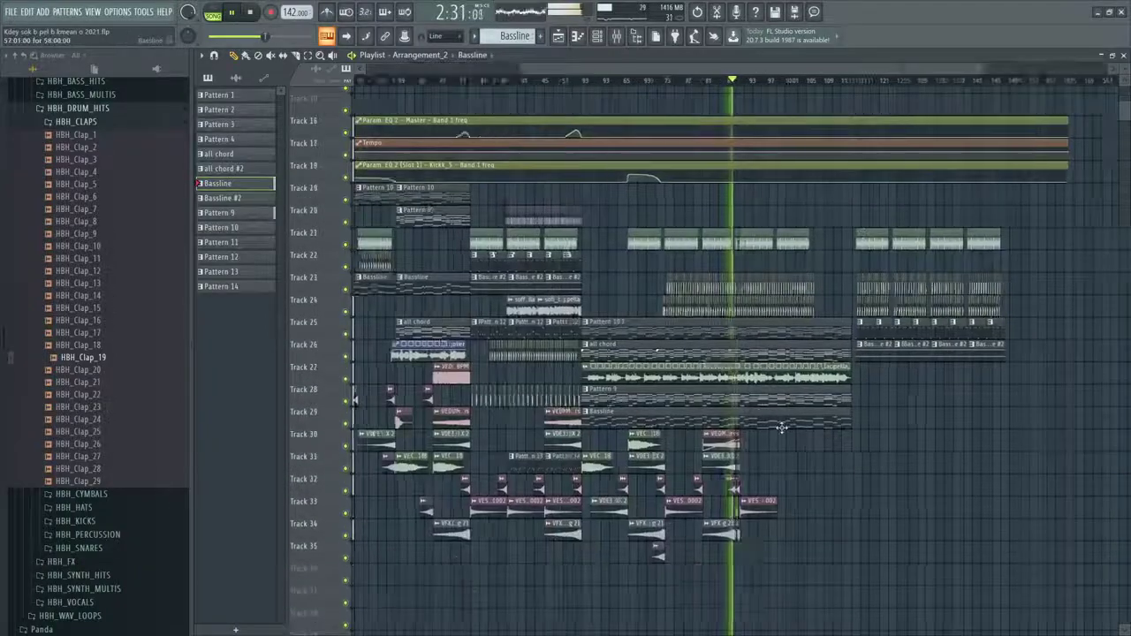
scroll(720, 493, "up", 4, "ctrl")
scroll(616, 408, "down", 1, "ctrl")
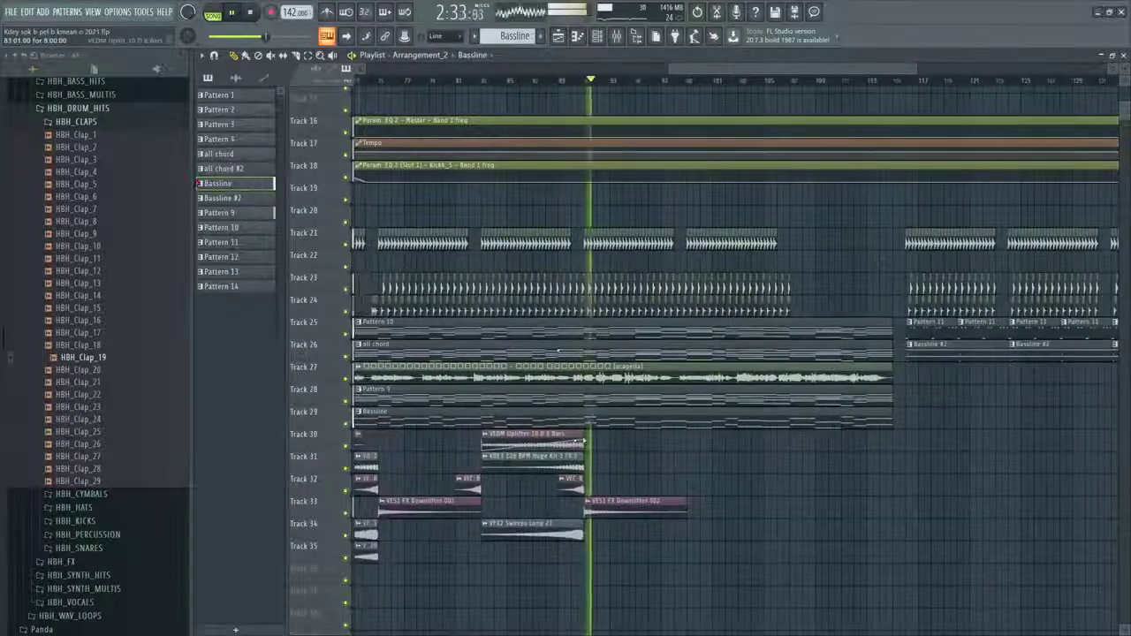
scroll(573, 346, "up", 3, "ctrl")
left_click(561, 82)
scroll(612, 270, "up", 5, "ctrl")
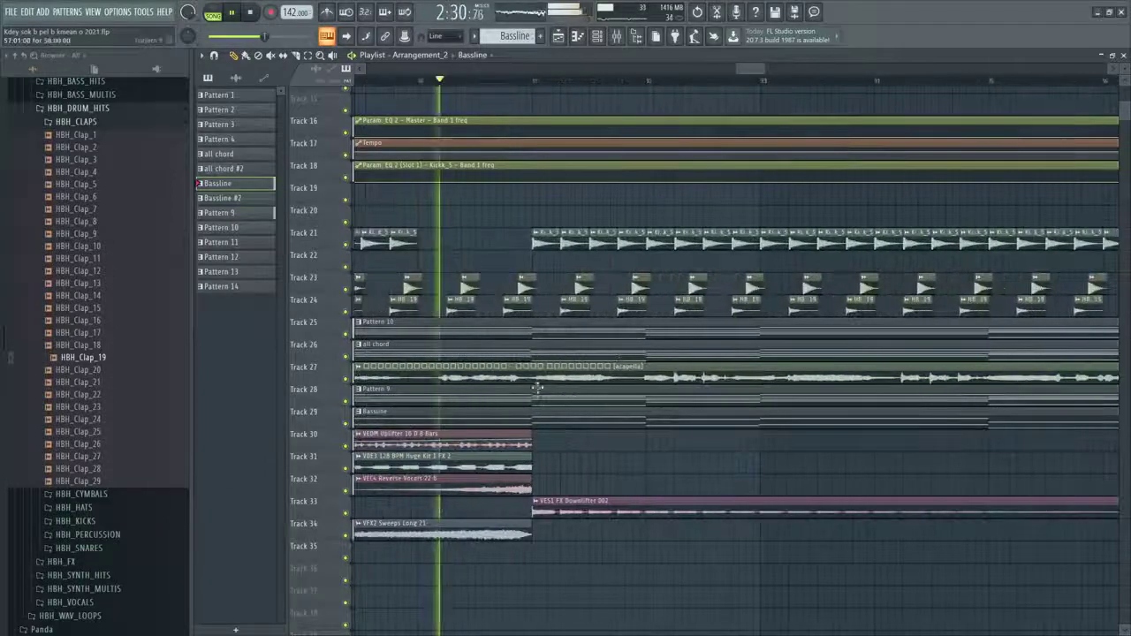
right_click(575, 242)
right_click(603, 243)
right_click(579, 306)
key("space")
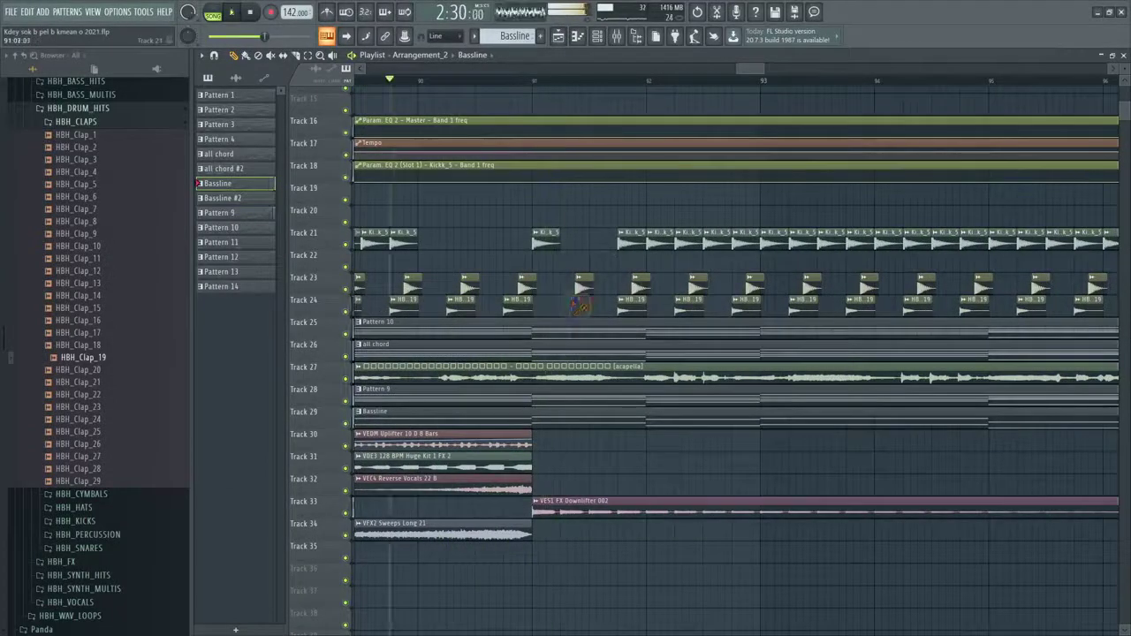
right_click(585, 285)
key("space")
right_click(619, 304)
right_click(638, 285)
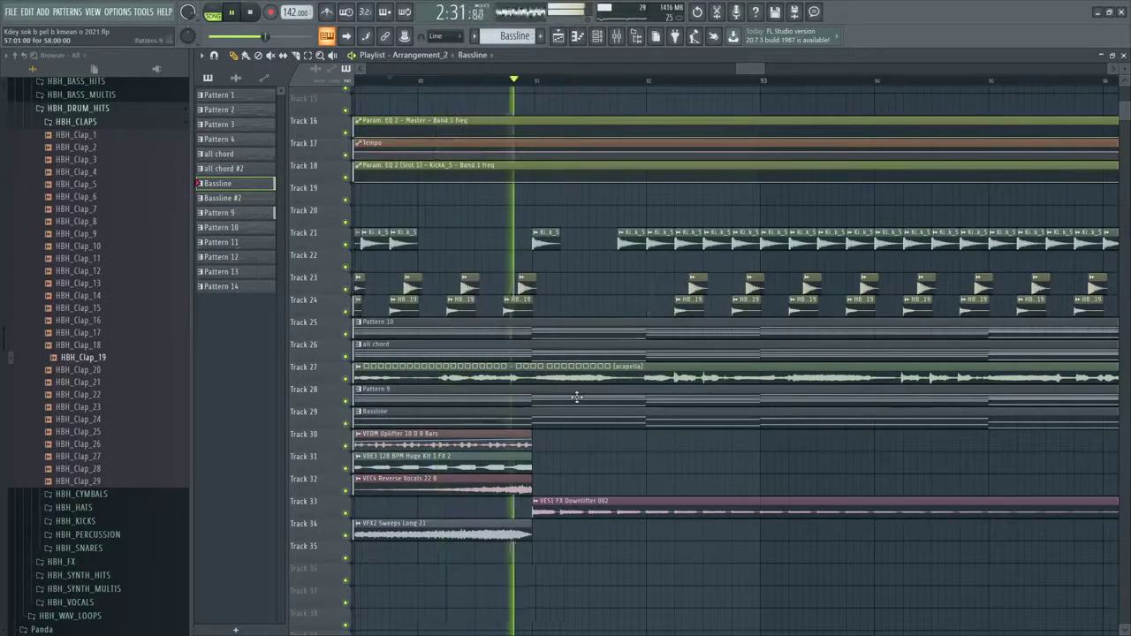
Delete the Track 21 kicks on beats 2 to 4 of bar 92 and the remaining Track 23 and 24 clips before bar 93
right_click(689, 243)
right_click(717, 244)
right_click(740, 245)
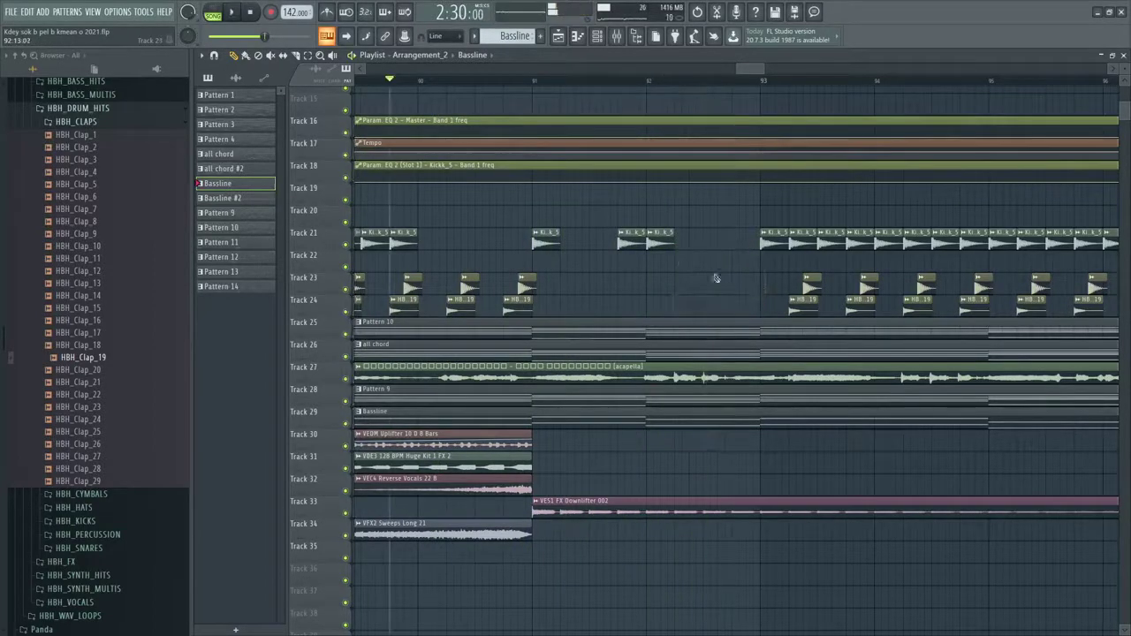
key("space")
scroll(677, 272, "down", 5)
scroll(746, 274, "down", 3)
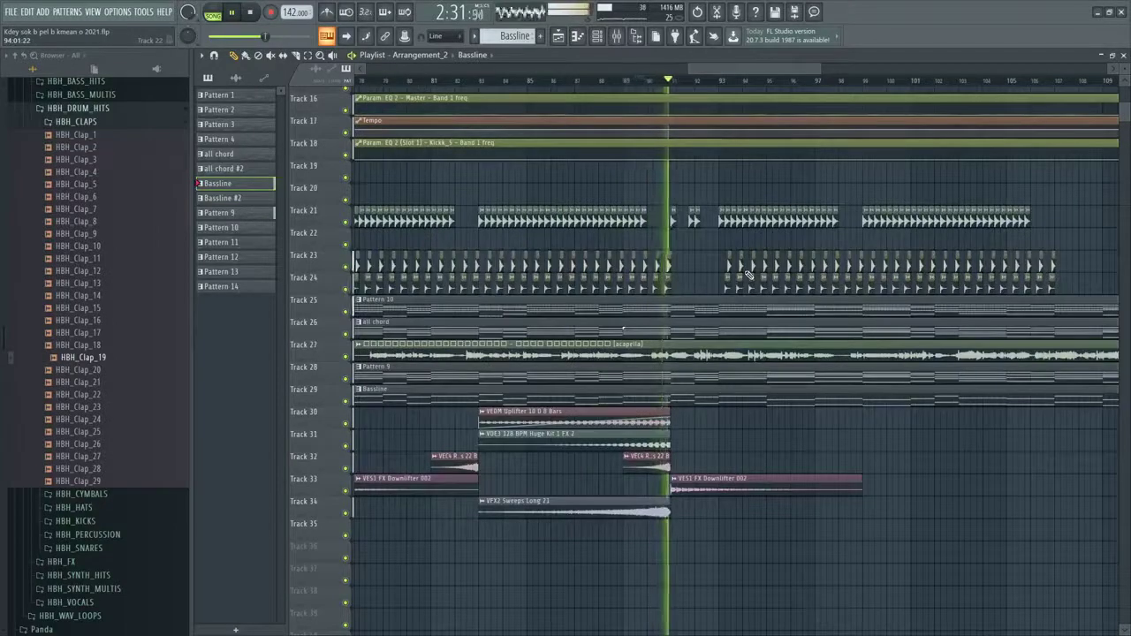
Add a kick on beat 4 of bar 92, remove the one on beat 2 of bar 93 and save the project
scroll(749, 274, "up", 3)
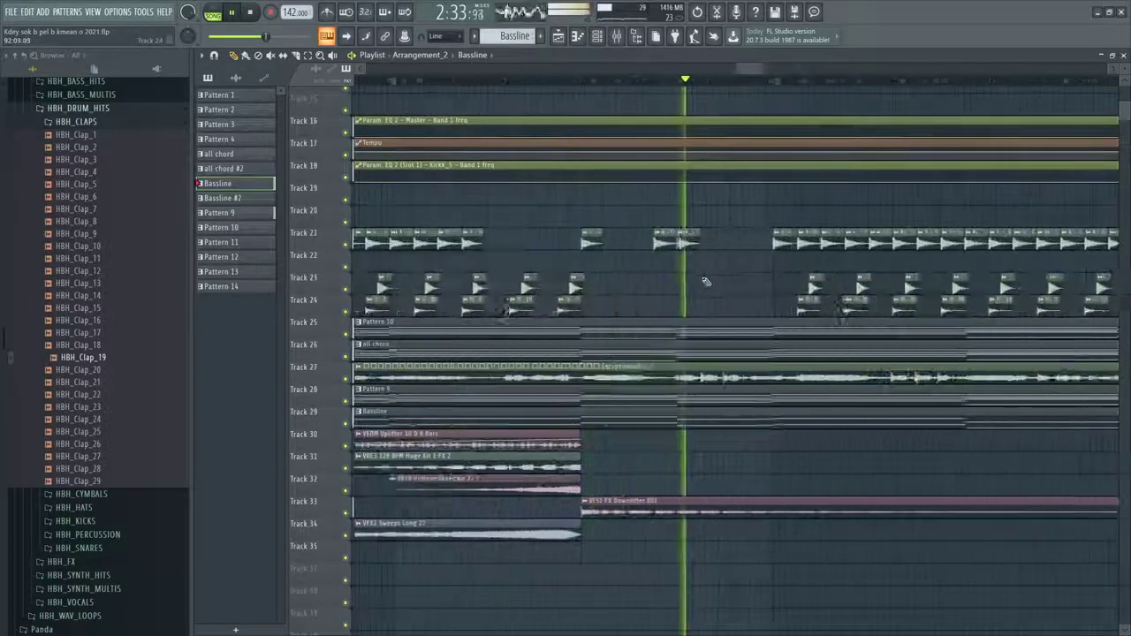
scroll(732, 279, "down", 1)
key("space")
left_click_drag(809, 241, 785, 241)
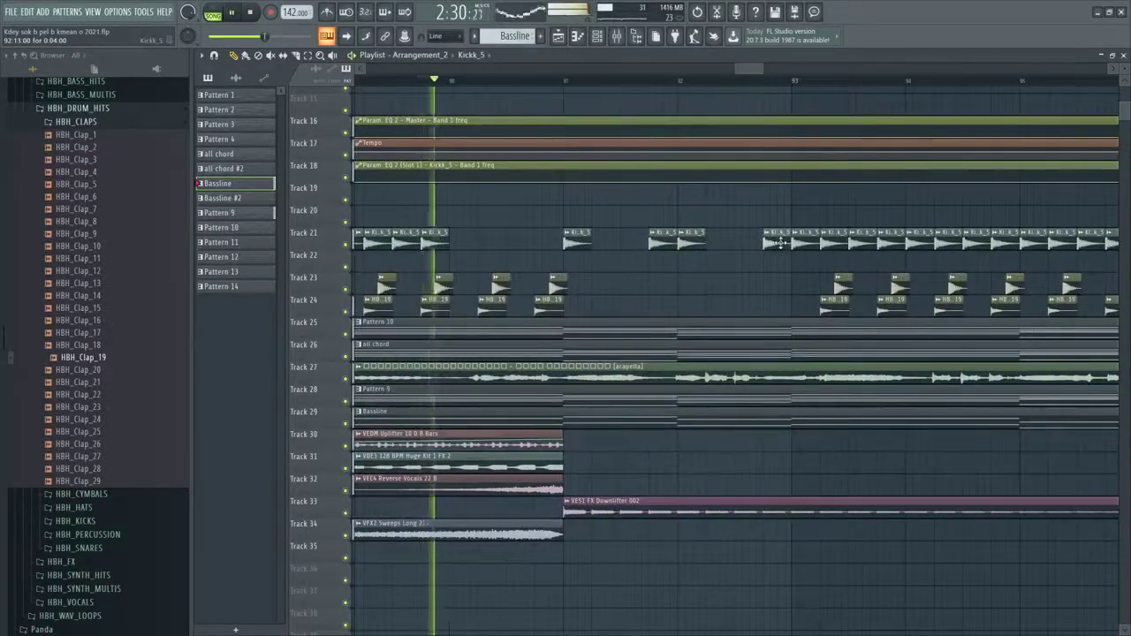
scroll(780, 241, "down", 2)
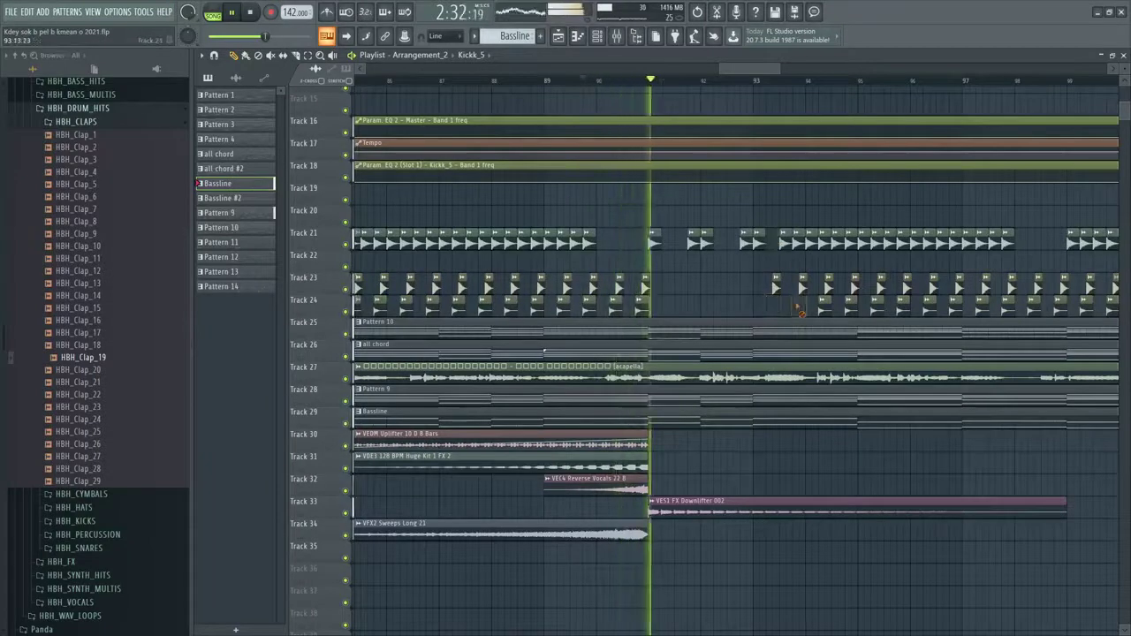
scroll(786, 279, "up", 2)
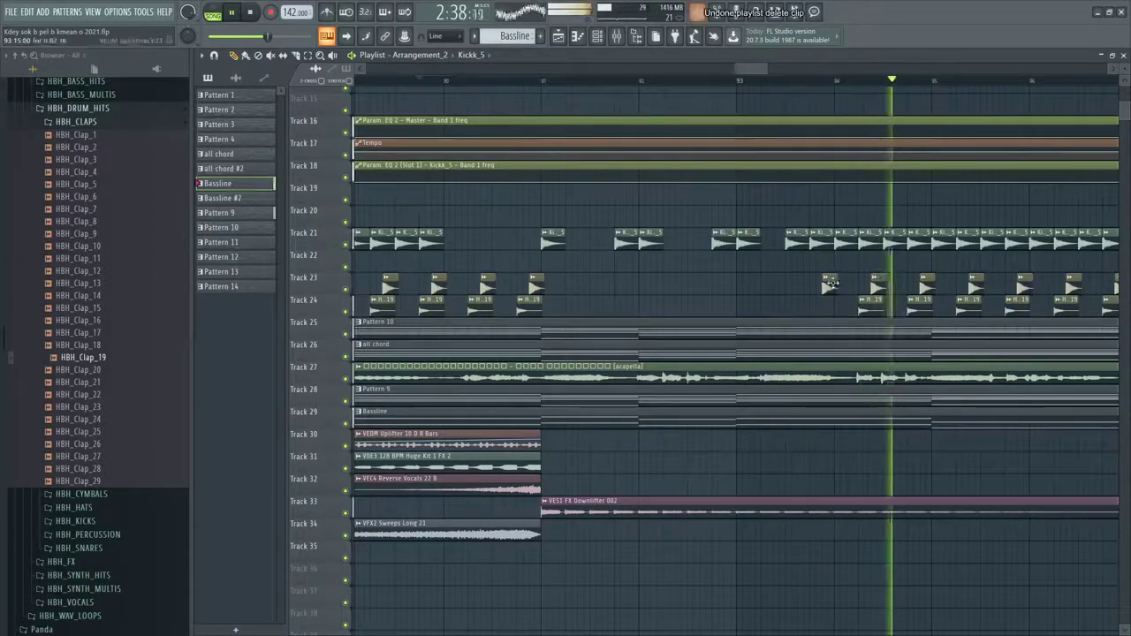
key("ctrl+z")
scroll(733, 263, "down", 2)
scroll(773, 269, "up", 3)
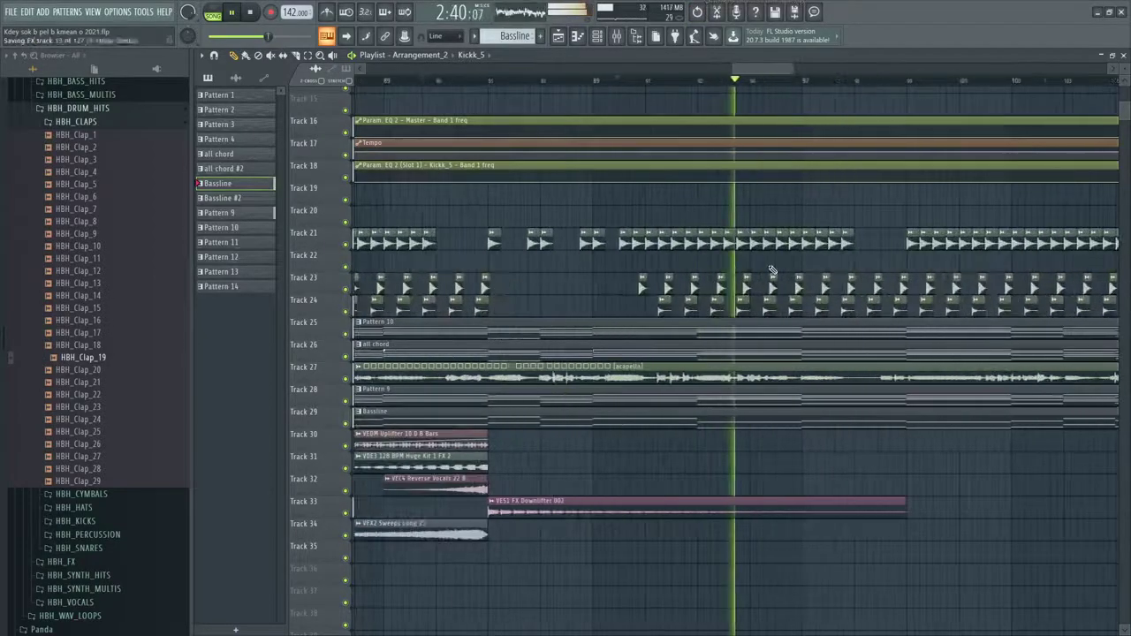
Review the kick and clap rhythm on Tracks 21, 23 and 24 from bar 91 to bar 107 during playback
scroll(772, 269, "down", 3)
key("ctrl+alt+z")
key("ctrl+alt+z")
key("ctrl+alt+z")
key("ctrl+alt+z")
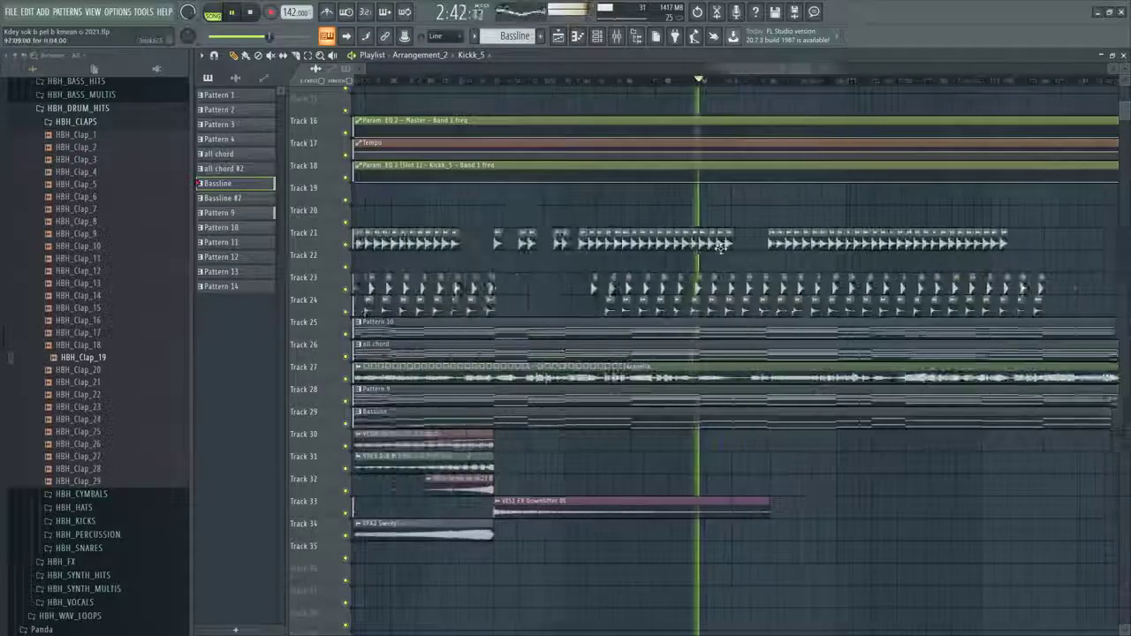
scroll(714, 307, "up", 4)
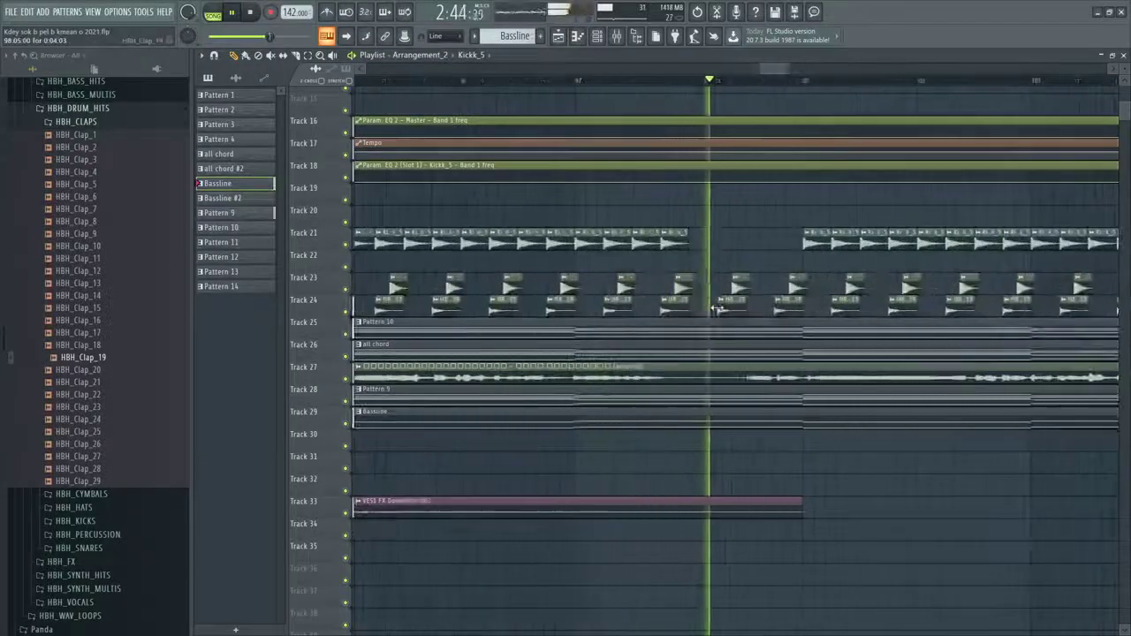
key("ctrl+alt+z")
key("ctrl+alt+z")
key("ctrl+alt+z")
key("ctrl+alt+z")
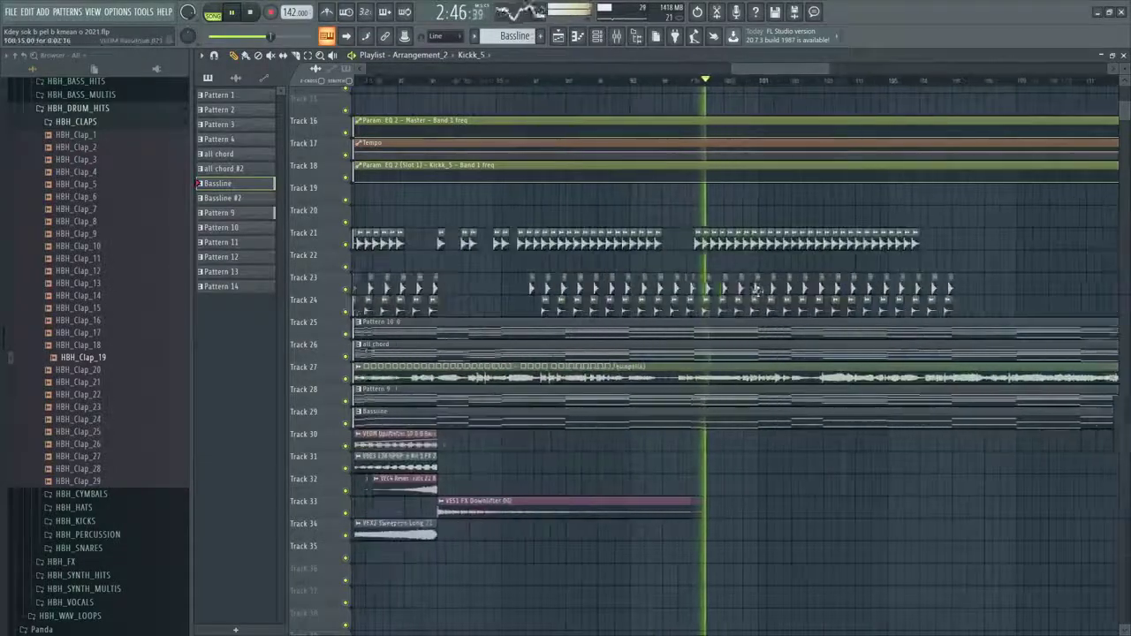
key("ctrl+alt+z")
key("ctrl+alt+z")
key("space")
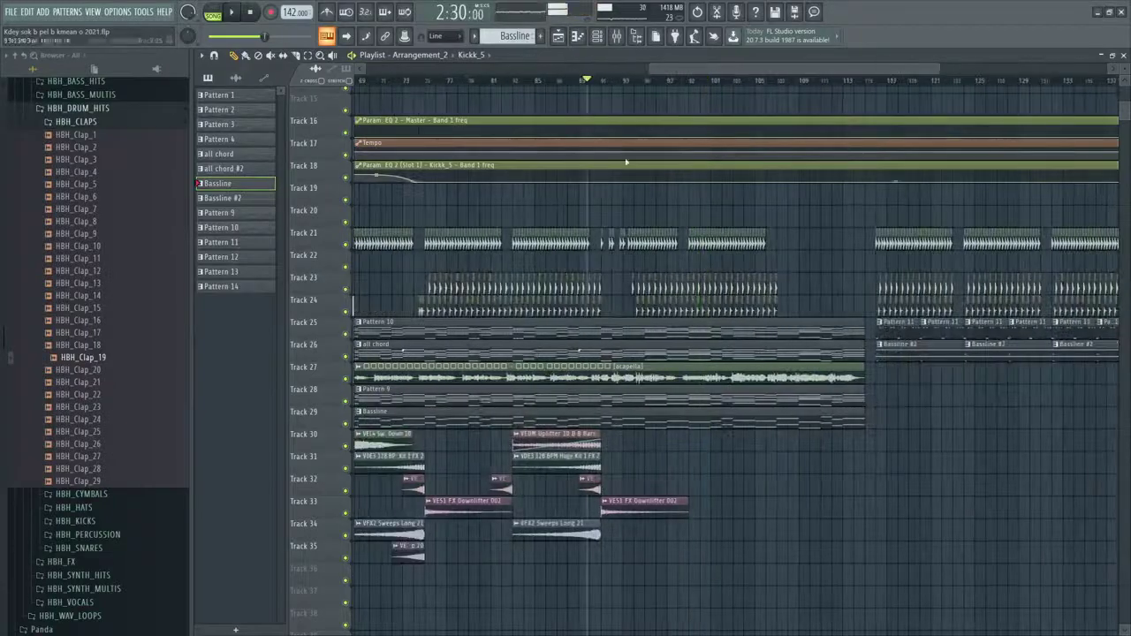
Play the arrangement from around bar 73 and solo the all chord pattern on Track 26 to listen to it
scroll(565, 93, "down", 2)
key("space")
scroll(585, 100, "down", 4)
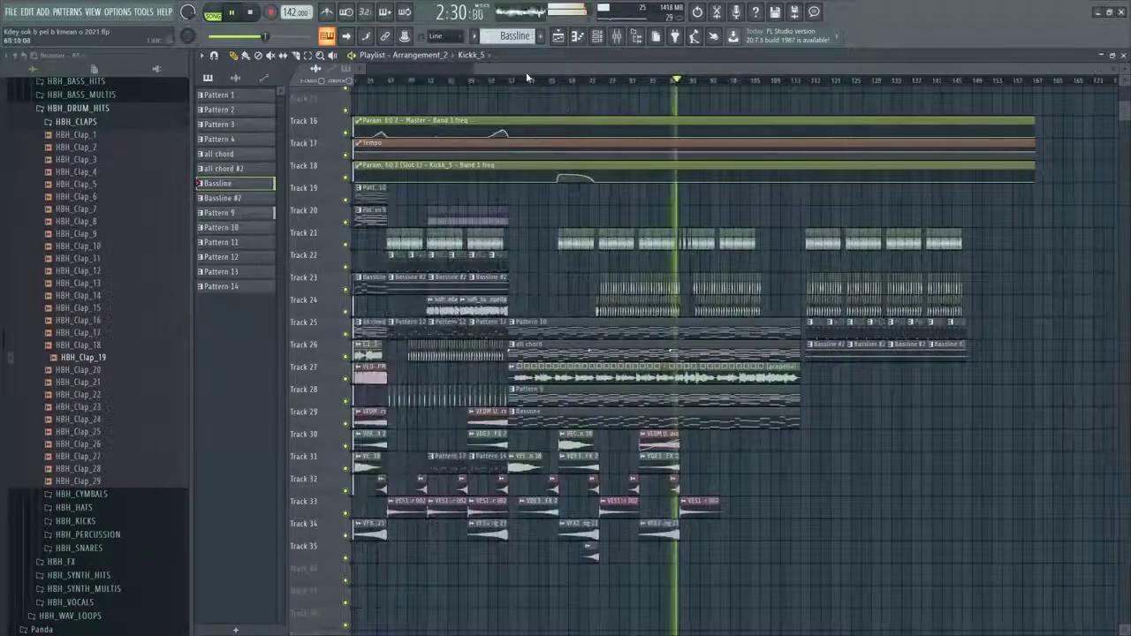
left_click(556, 81)
left_click(591, 81)
scroll(641, 180, "up", 4)
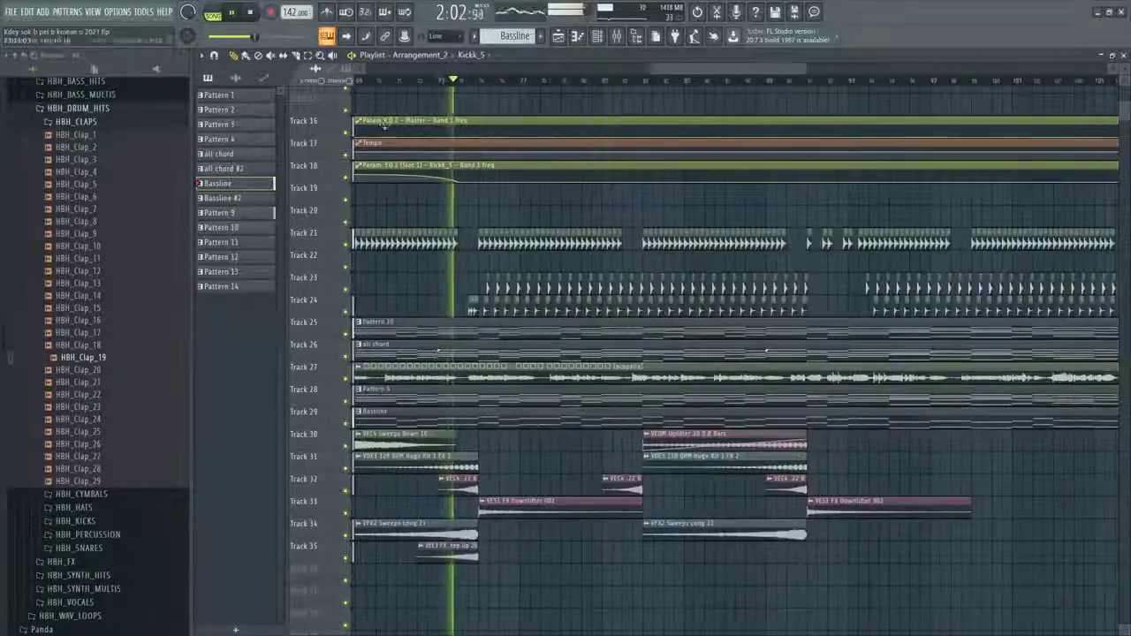
key("space")
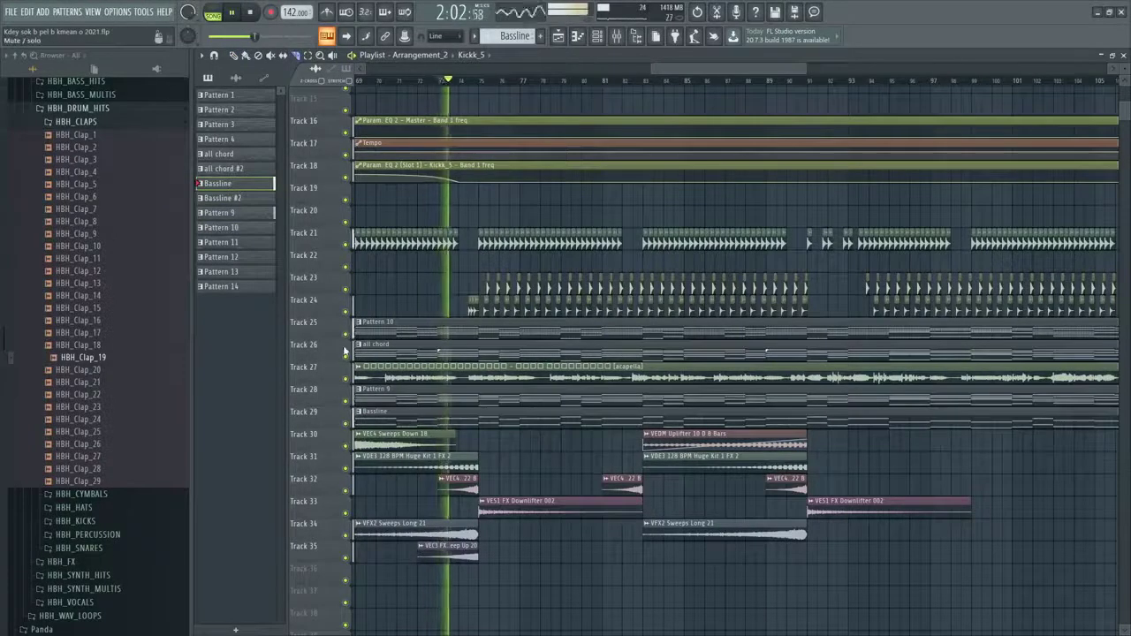
right_click(345, 355)
right_click(346, 355)
right_click(346, 356)
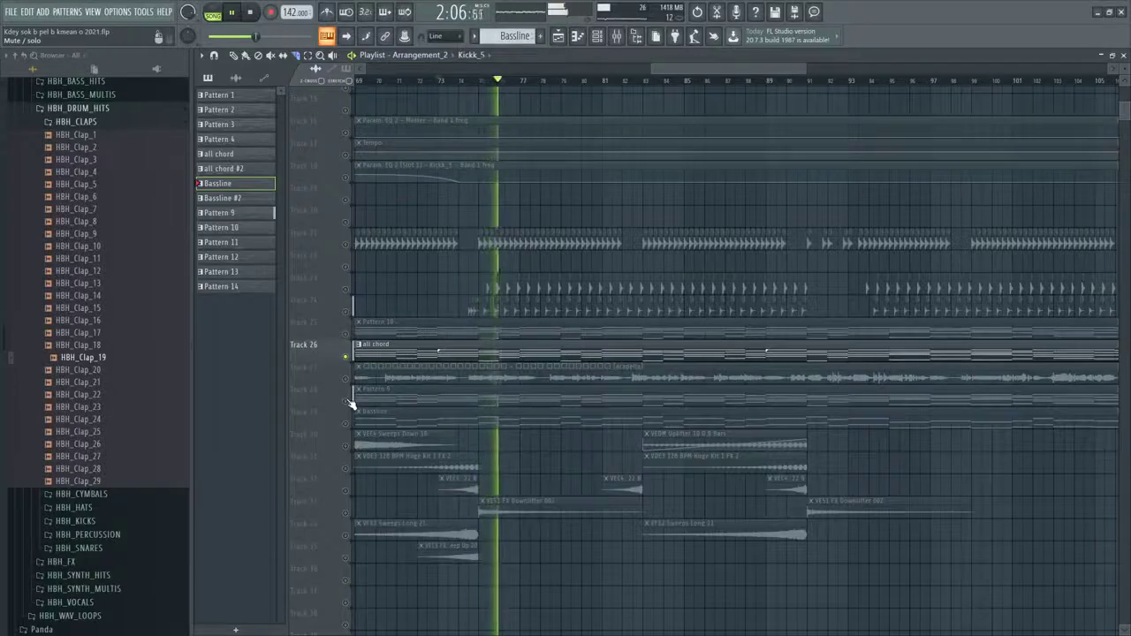
Solo Track 28, remove Pattern 9 between bars 75 and 91, and restore playback of all tracks
right_click(345, 401)
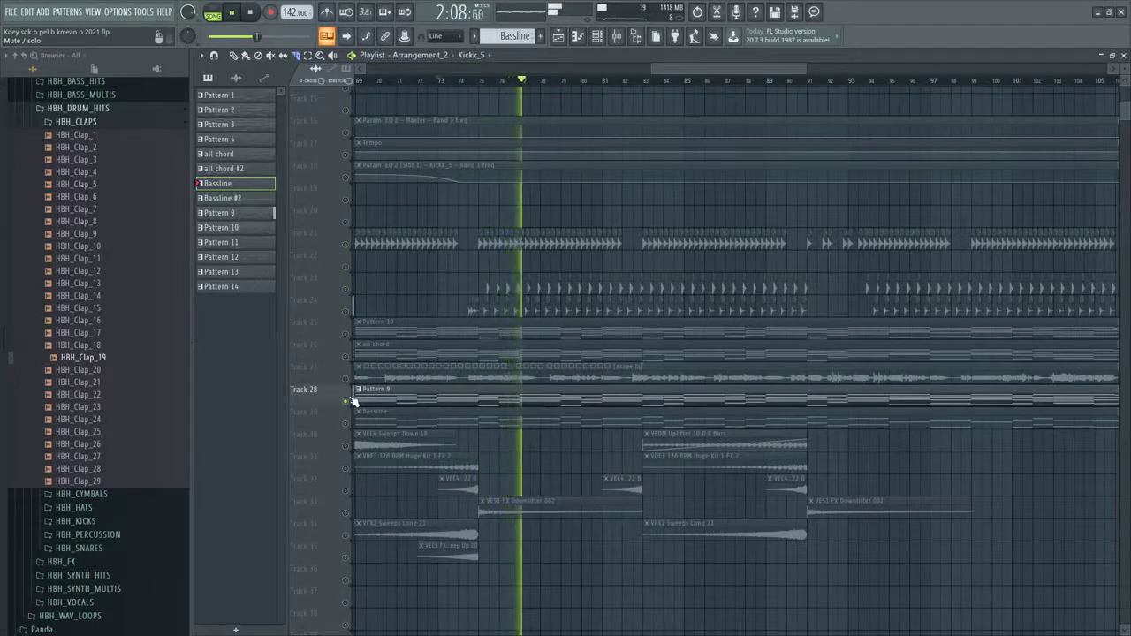
scroll(429, 397, "up", 2)
left_click(446, 404)
scroll(446, 404, "down", 1)
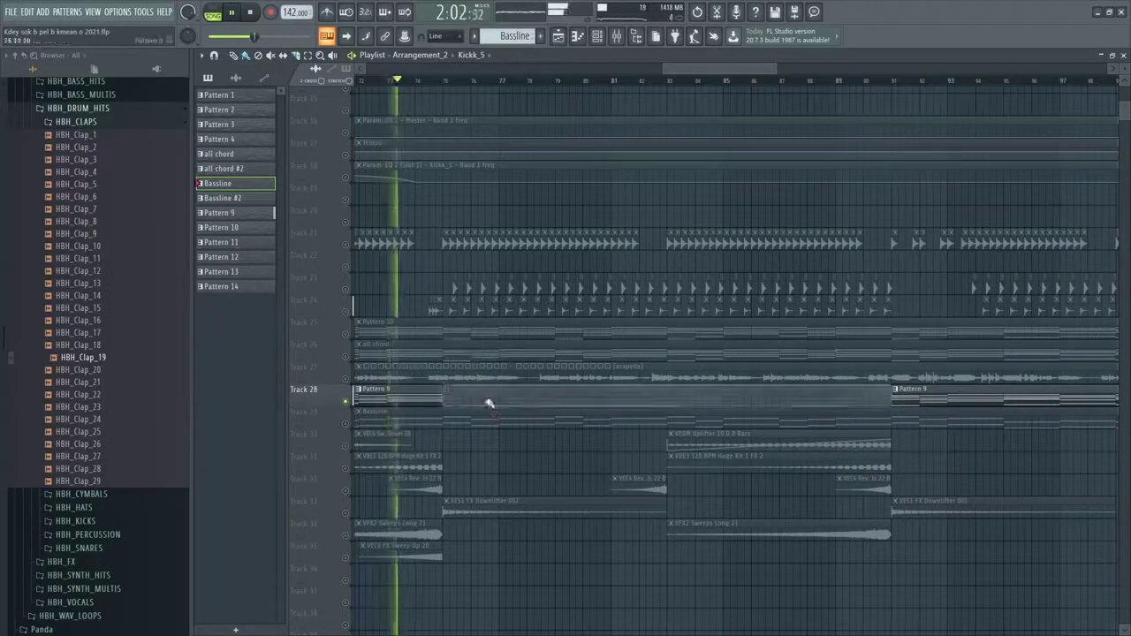
right_click(345, 402)
scroll(349, 405, "down", 1)
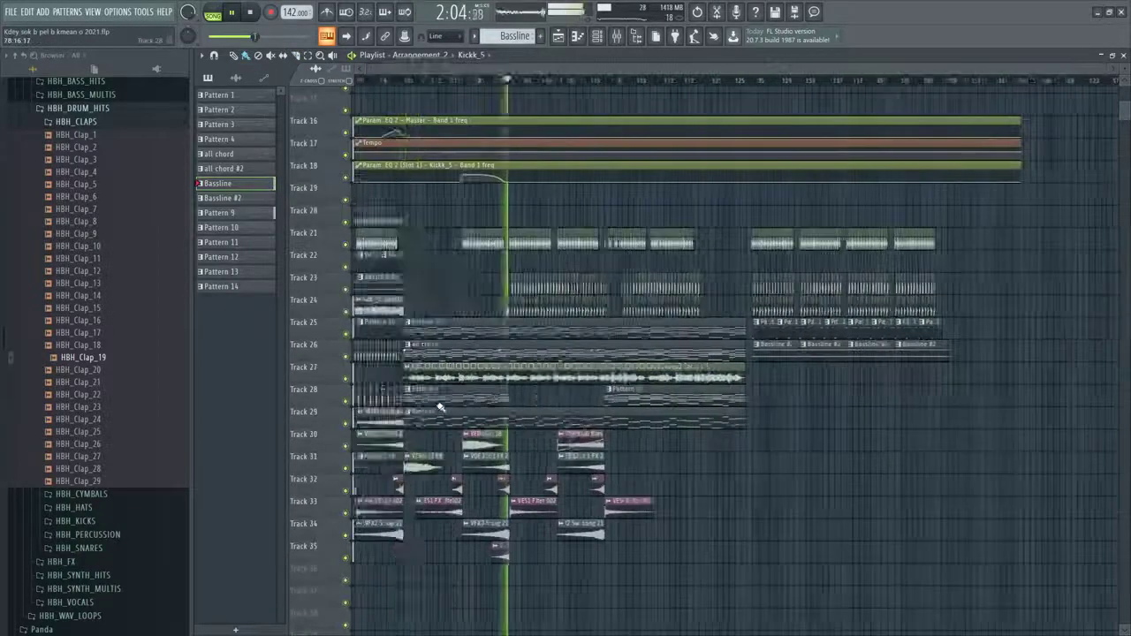
Review the thinned-out section from bar 75 and the transition into bar 91 during playback
scroll(671, 403, "up", 4)
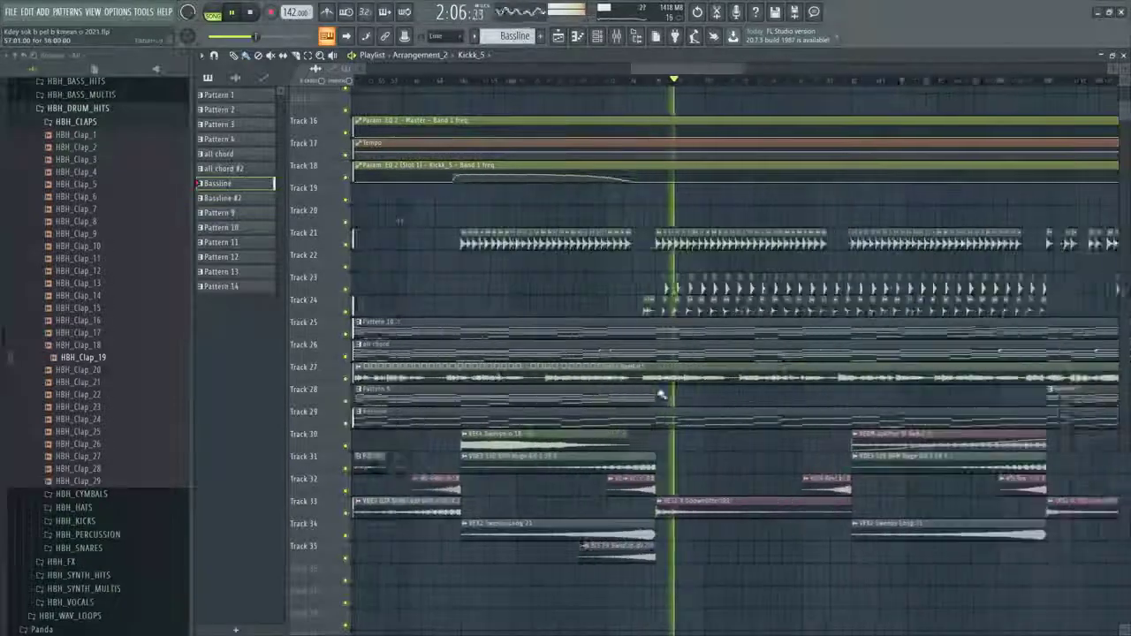
scroll(676, 367, "down", 2)
scroll(675, 364, "up", 2)
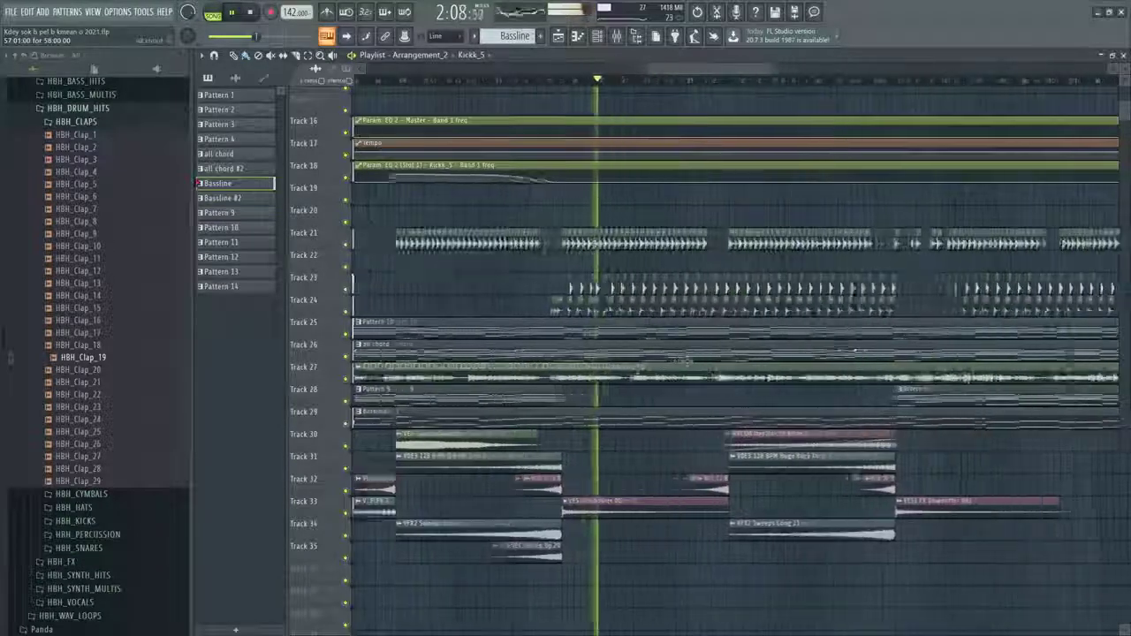
scroll(682, 187, "down", 2)
scroll(784, 88, "up", 2)
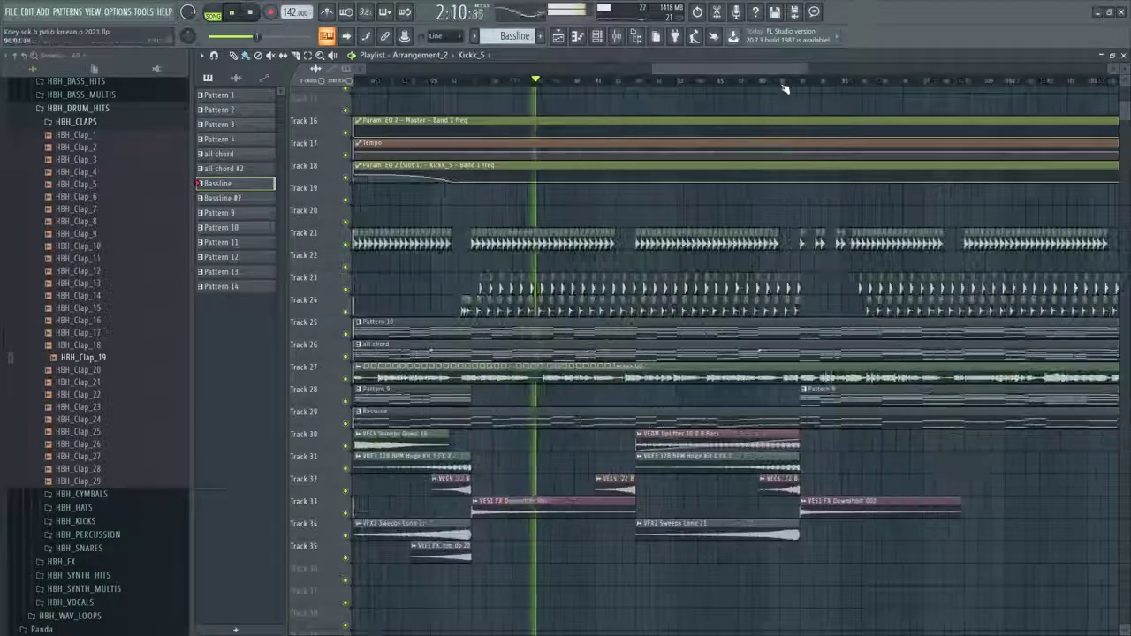
left_click(782, 82)
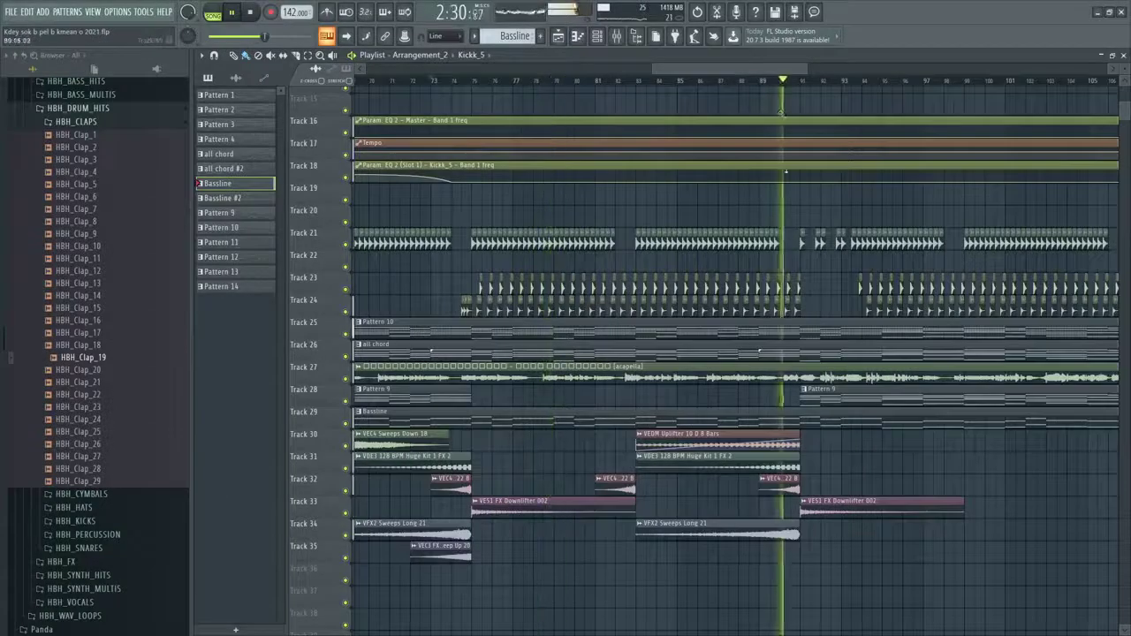
scroll(801, 189, "up", 3)
scroll(774, 195, "down", 3)
scroll(751, 216, "down", 2)
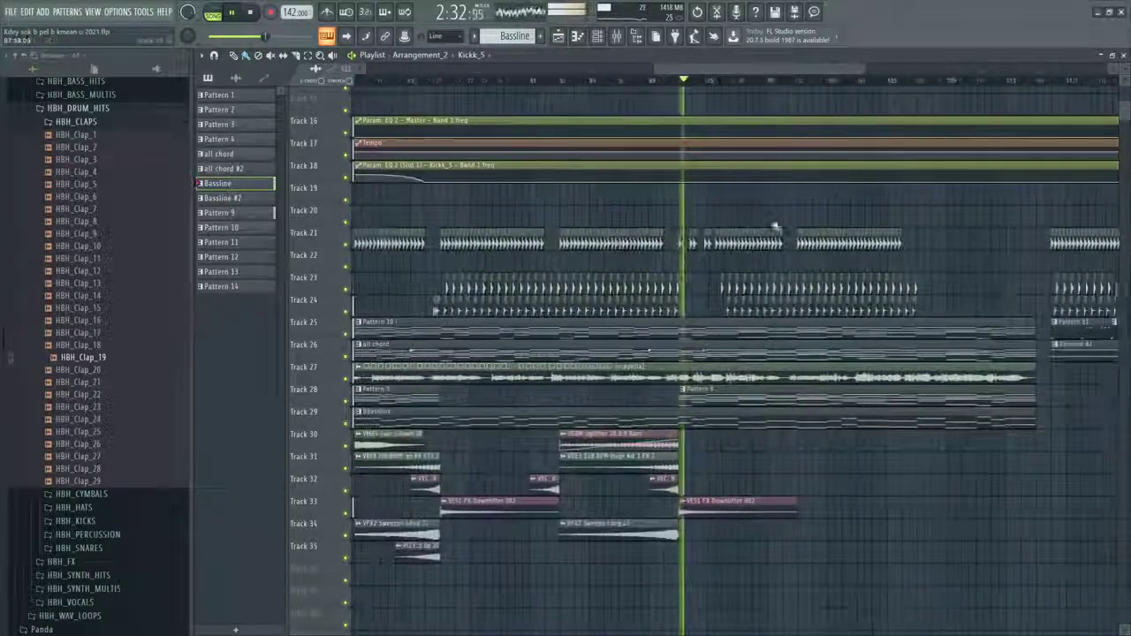
Remove the part of Pattern 9 between bars 91 and 94 on Track 28 and save the project
scroll(739, 329, "up", 3)
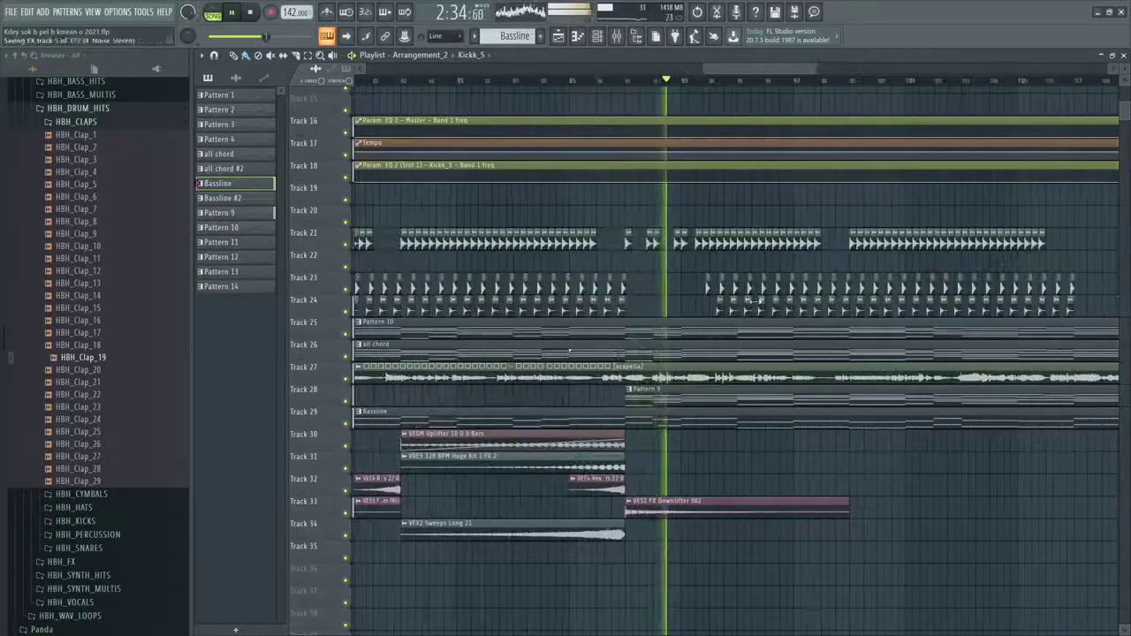
scroll(682, 412, "up", 3)
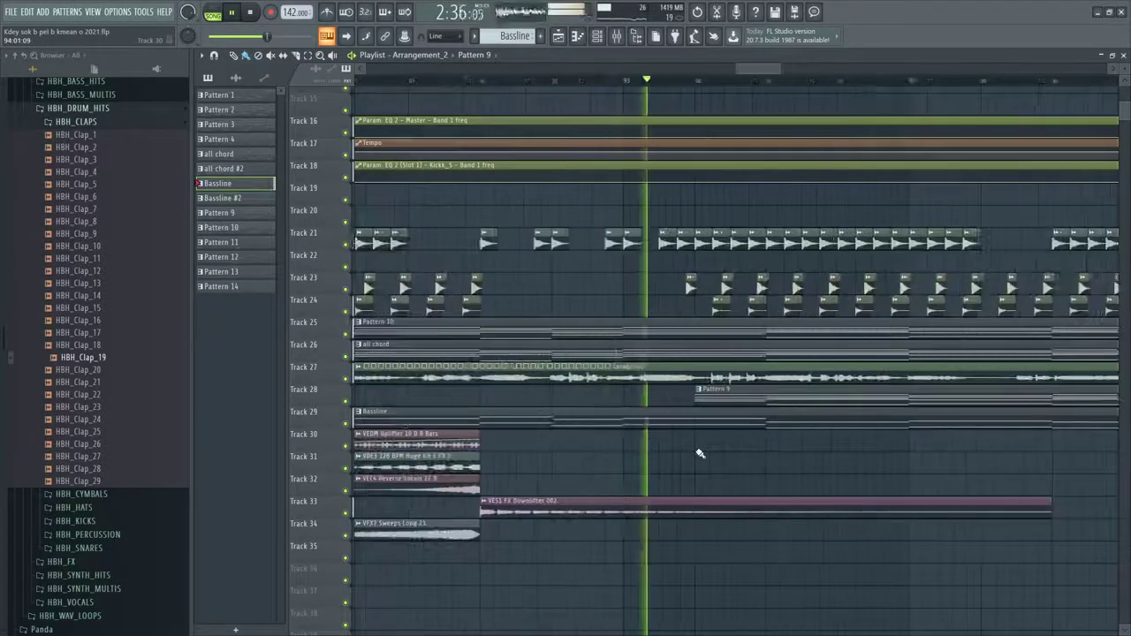
scroll(700, 453, "down", 2)
scroll(684, 415, "up", 2)
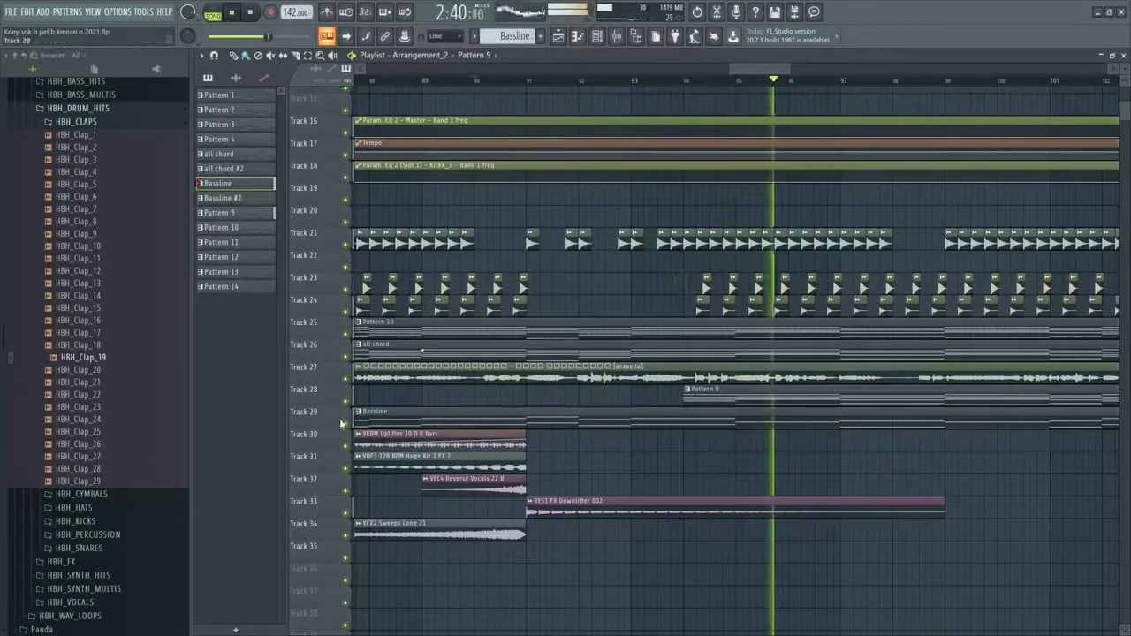
Copy VES1 FX Downlifter 002 to bar 99 on Track 33 and VEC4 Reverse Vocals 22 B to bars 97 and 105 on Track 32
scroll(386, 320, "down", 4)
scroll(623, 287, "down", 2)
scroll(624, 287, "up", 2)
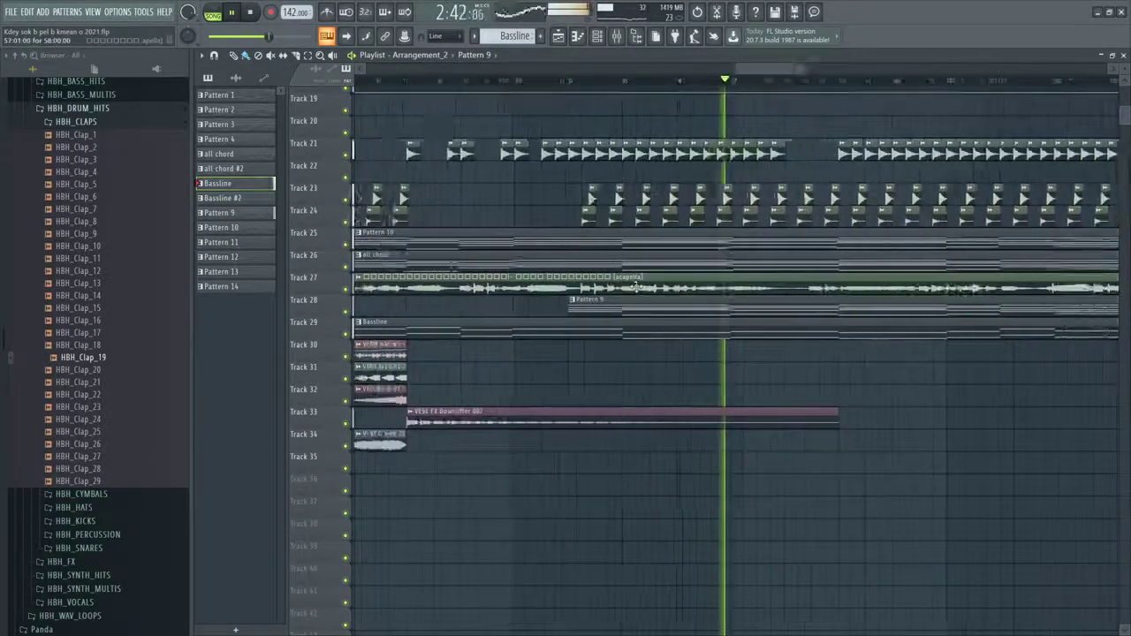
scroll(620, 292, "down", 5)
scroll(672, 306, "up", 1)
scroll(672, 306, "up", 2)
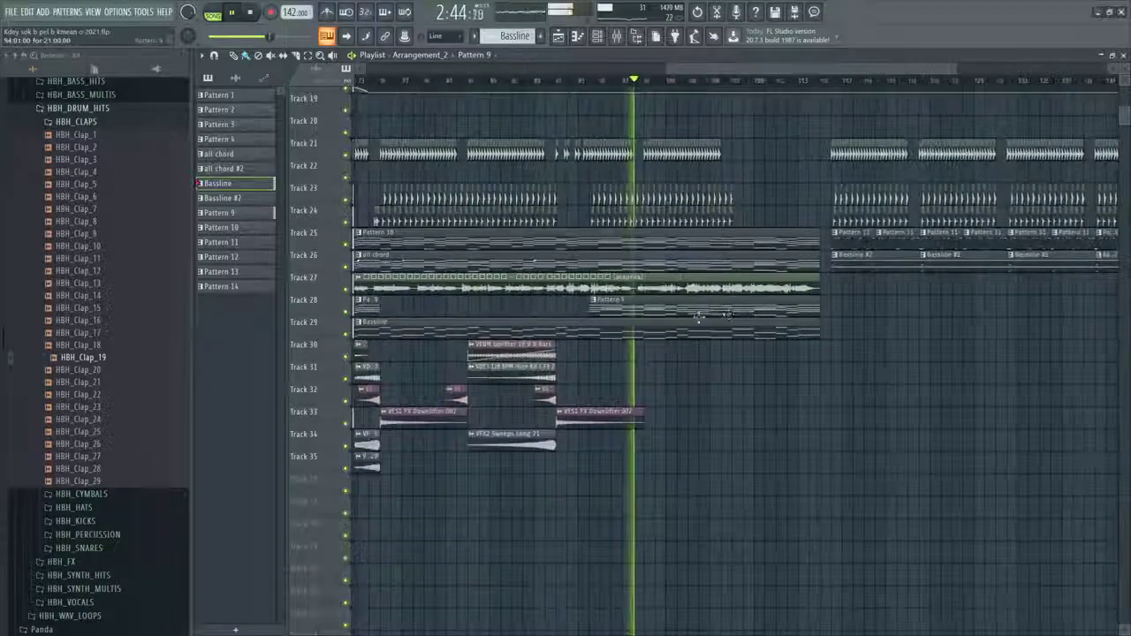
scroll(672, 306, "up", 2)
scroll(615, 298, "up", 3)
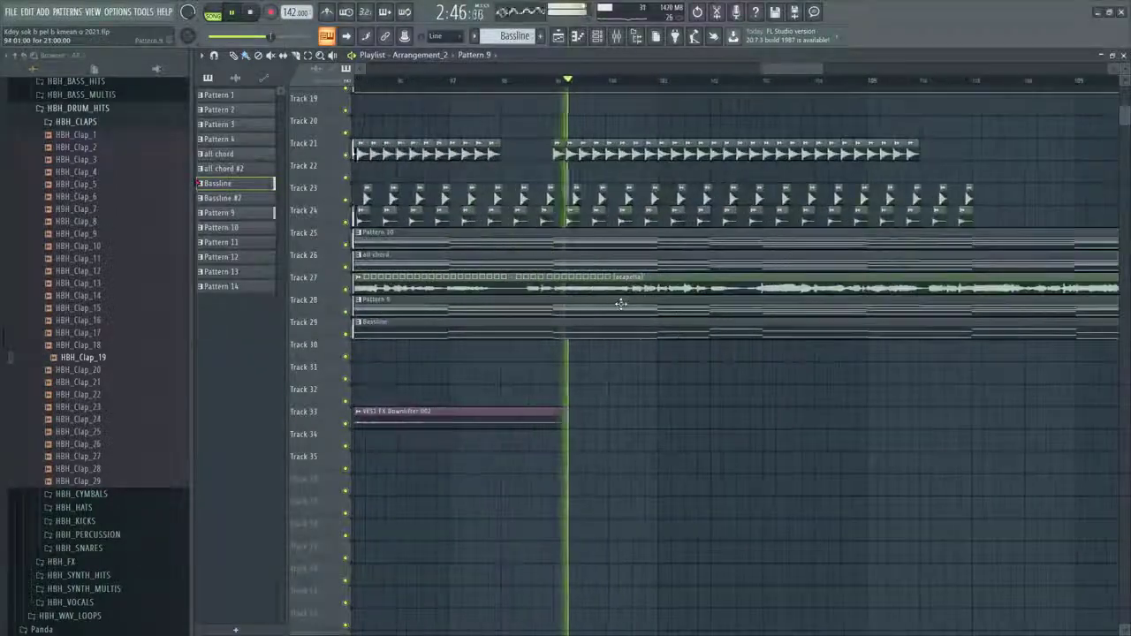
scroll(594, 328, "down", 3)
left_click_drag(539, 415, 676, 416)
left_click_drag(400, 394, 722, 410)
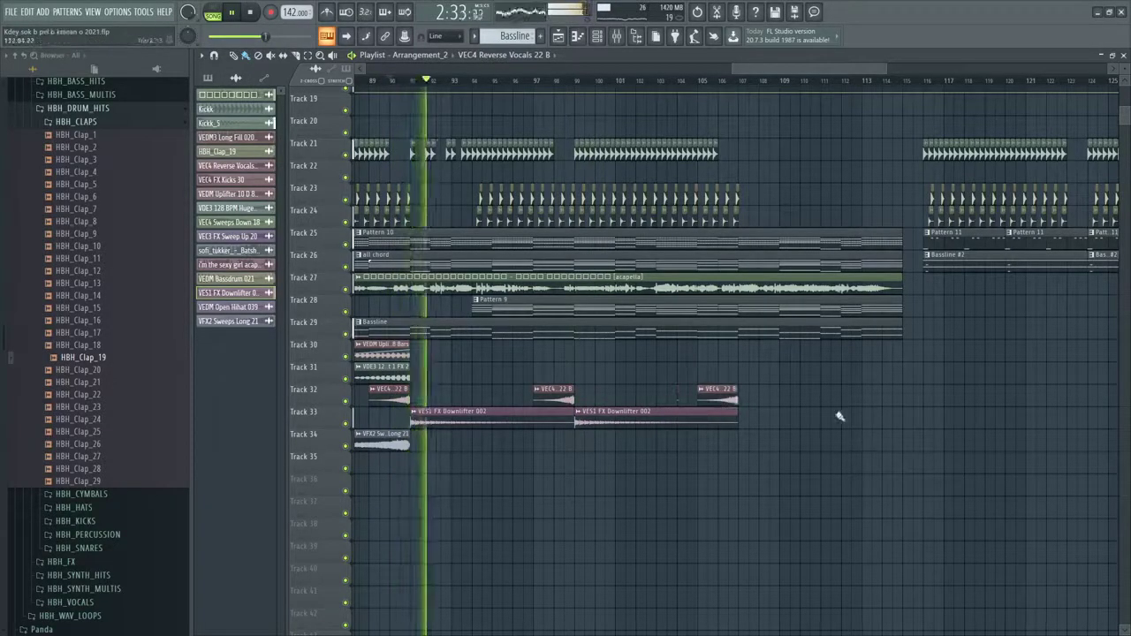
Play back the section from bar 91 and preview clap samples from the HBH_CLAPS folder
scroll(612, 464, "down", 3)
scroll(619, 456, "up", 2)
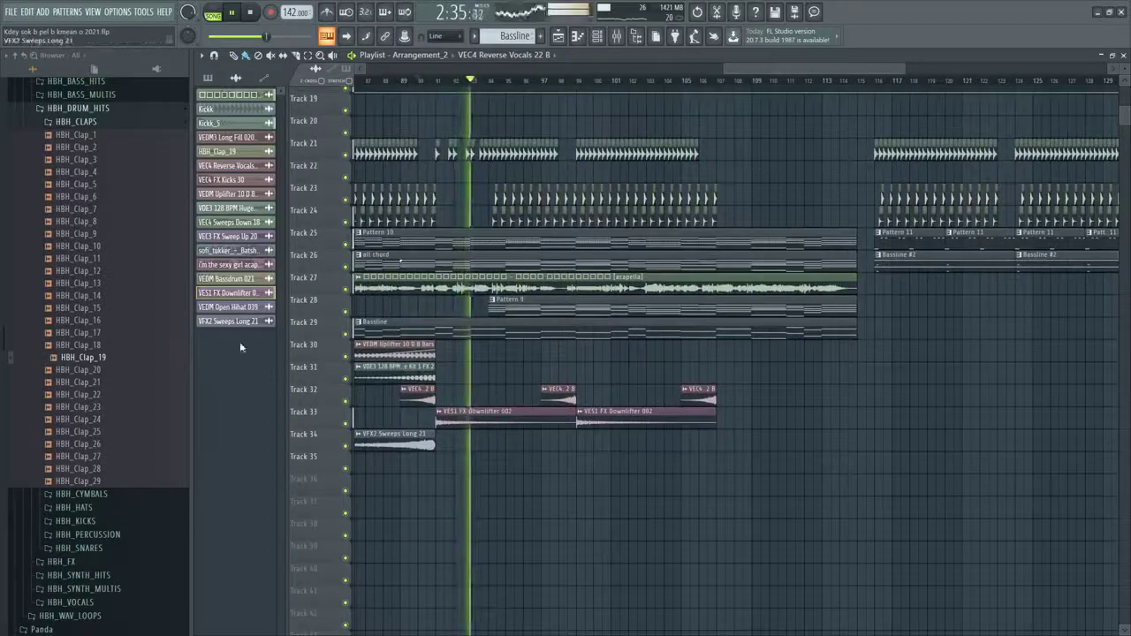
scroll(461, 266, "up", 3)
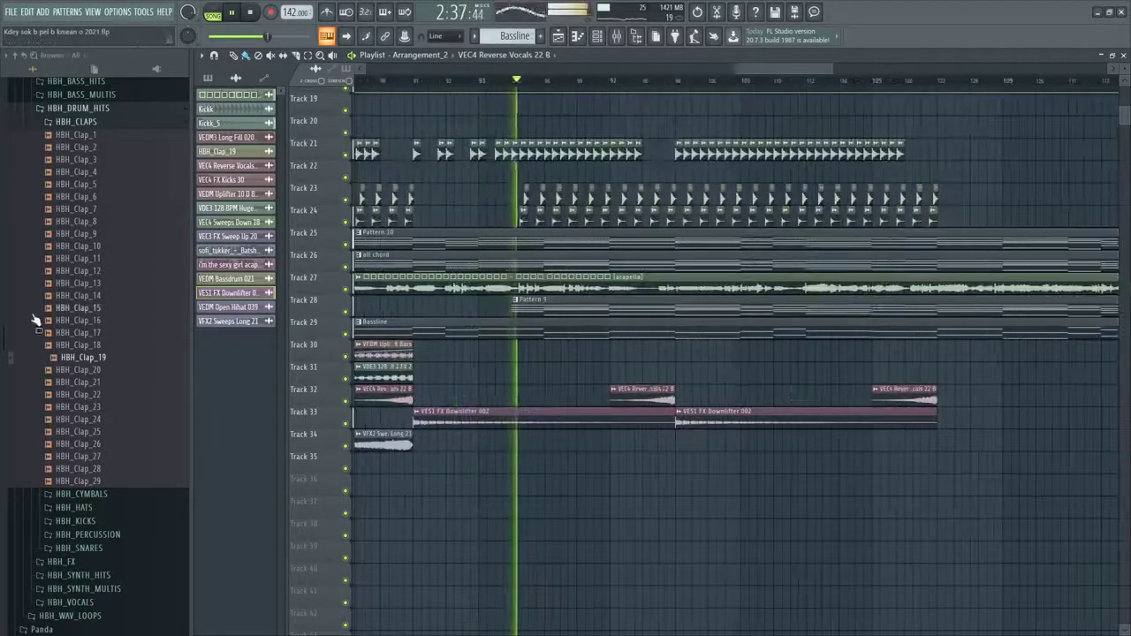
key("space")
left_click(99, 334)
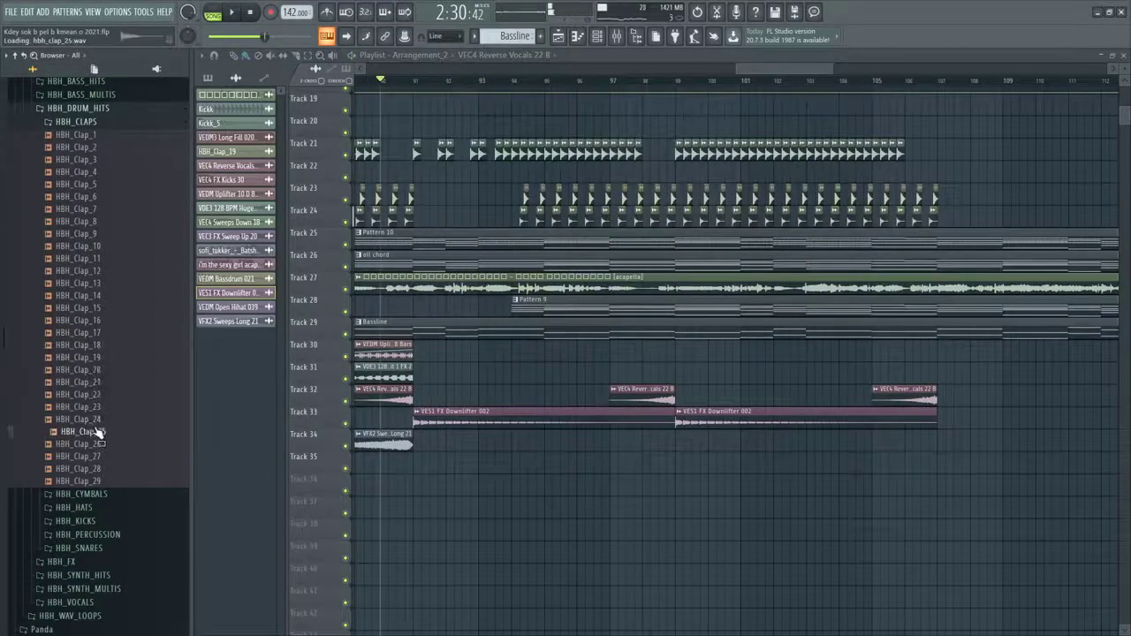
scroll(95, 371, "up", 4)
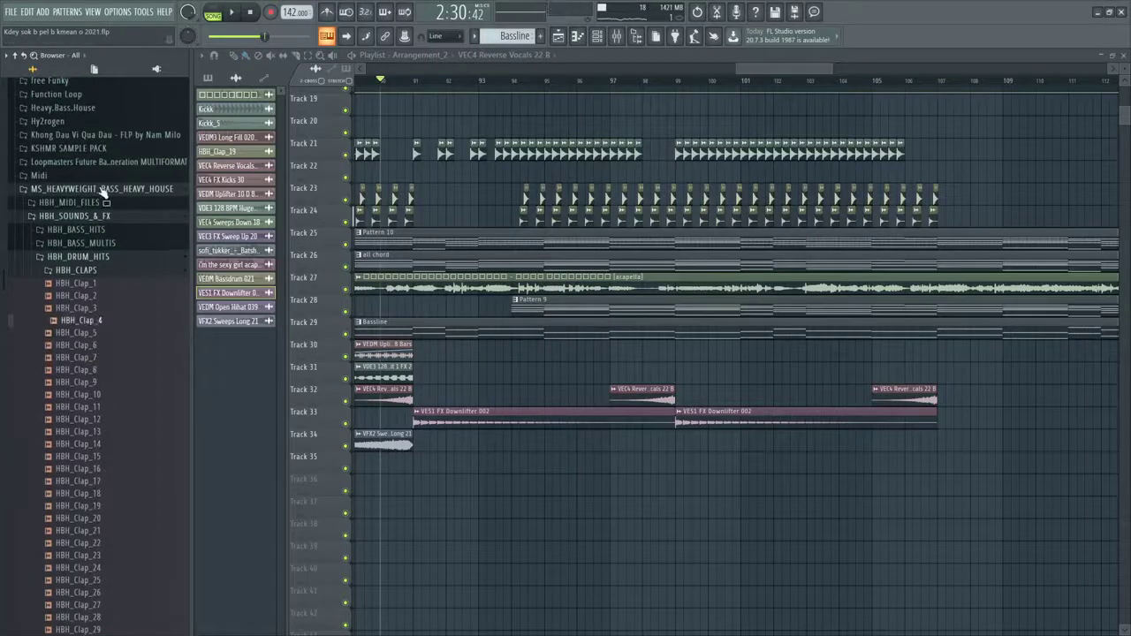
Browse the Vengeance samples to the VEDM1 Bassdrums folder of Vengeance EDM Essentials Vol.1 while the break plays
key("space")
left_click(103, 192)
scroll(83, 336, "down", 5)
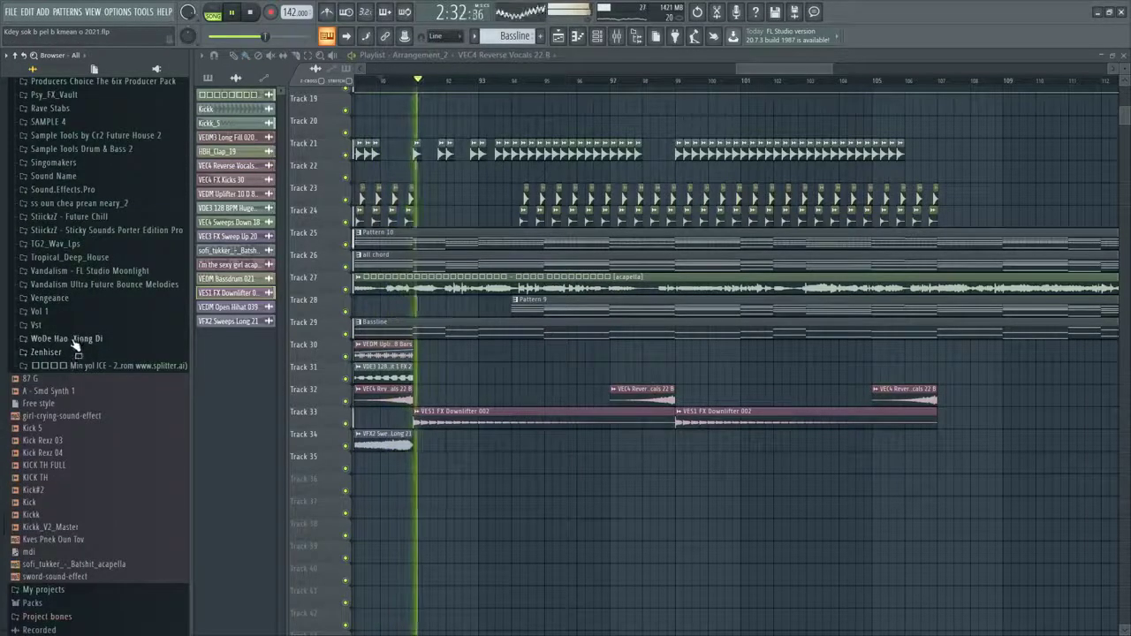
left_click(50, 298)
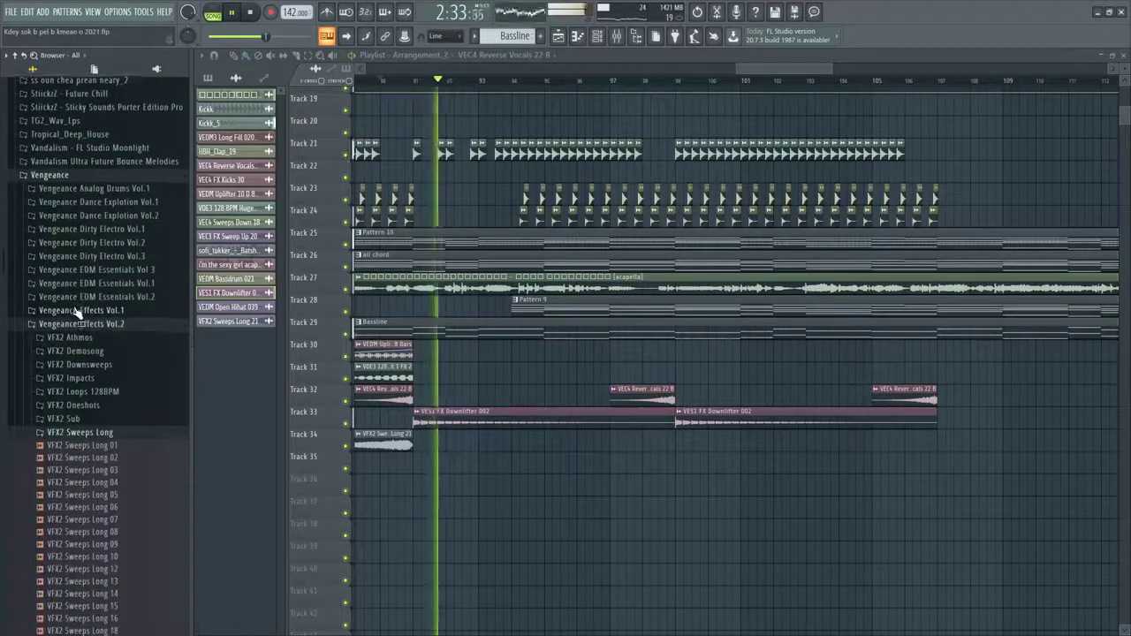
left_click(132, 284)
left_click(94, 98)
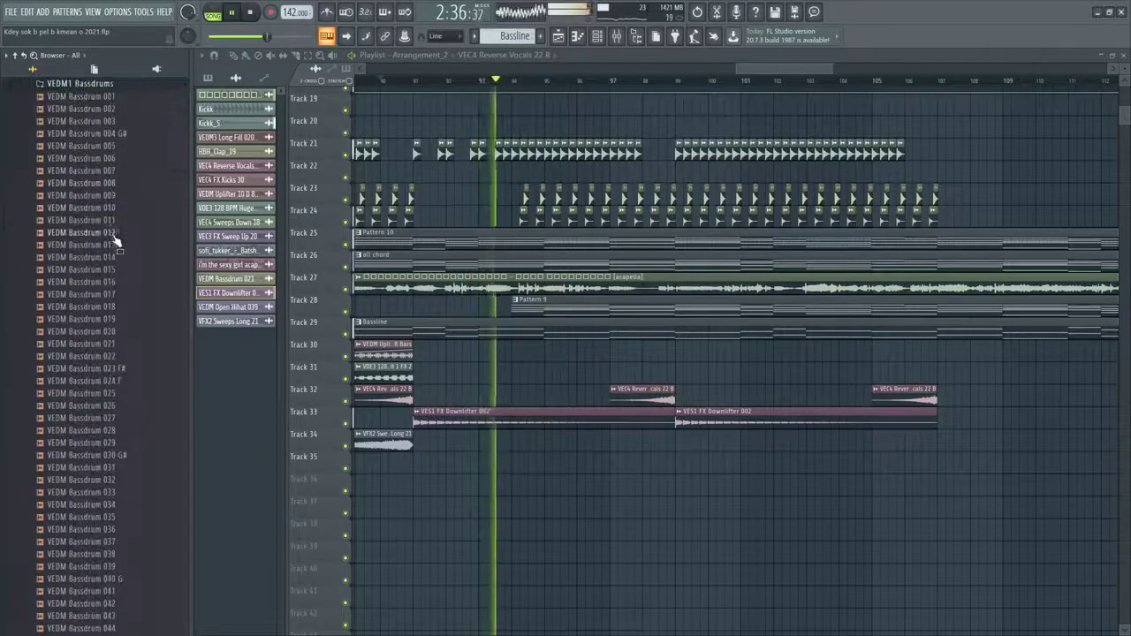
Preview the bassdrum samples, place VEDM Bassdrum 007 on Track 23 just before bar 93, and reverse it
key("space")
left_click(113, 234)
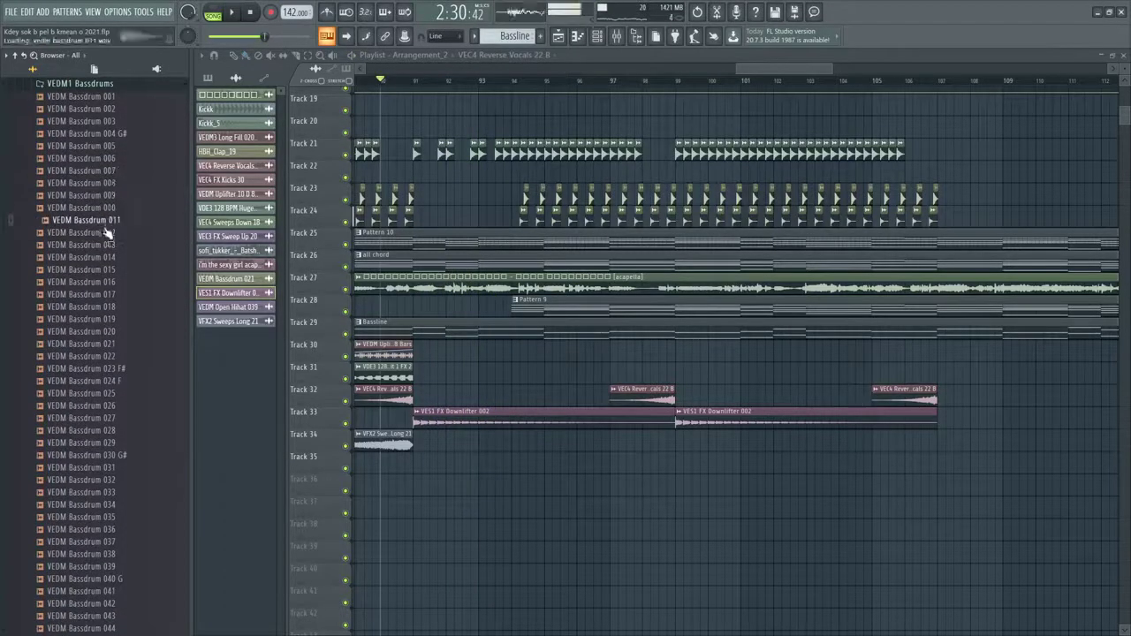
left_click_drag(469, 191, 473, 195)
scroll(475, 195, "up", 4)
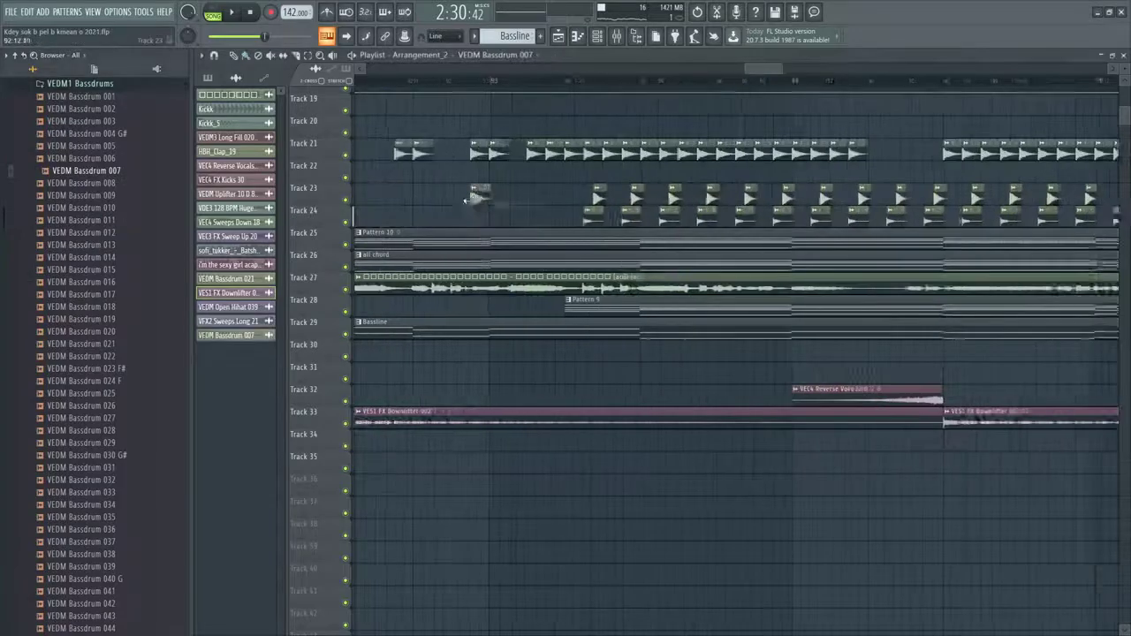
double_click(476, 196)
left_click(484, 353)
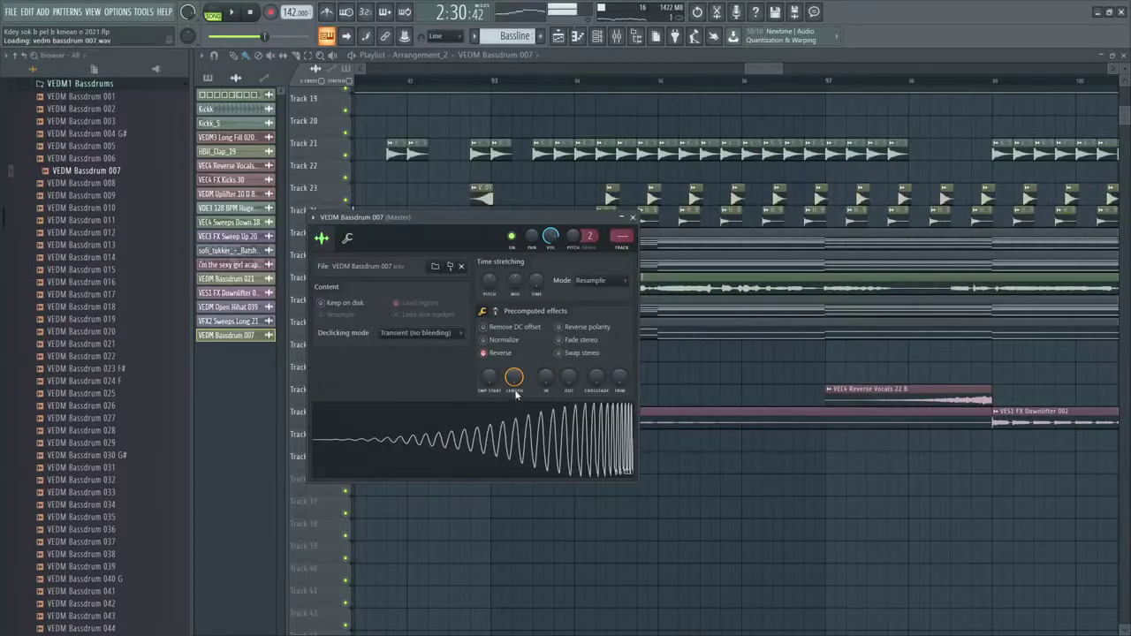
key("Escape")
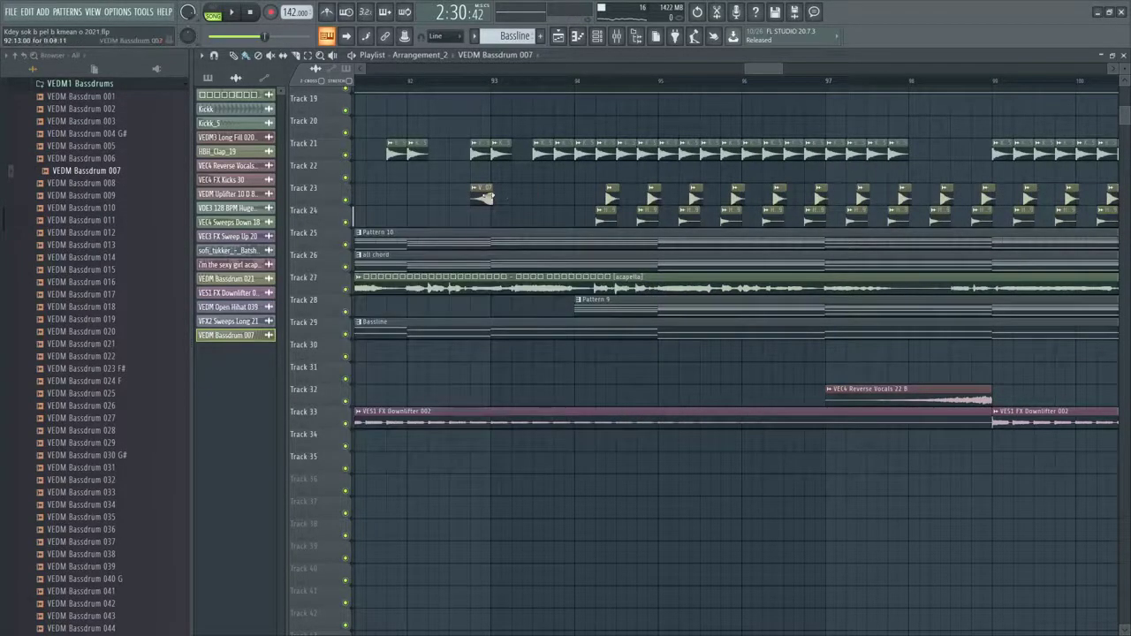
Move the reversed kick on Track 23 so it ends at bar 94 and replace its sample with VEDM Bassdrum 010
scroll(566, 198, "up", 5)
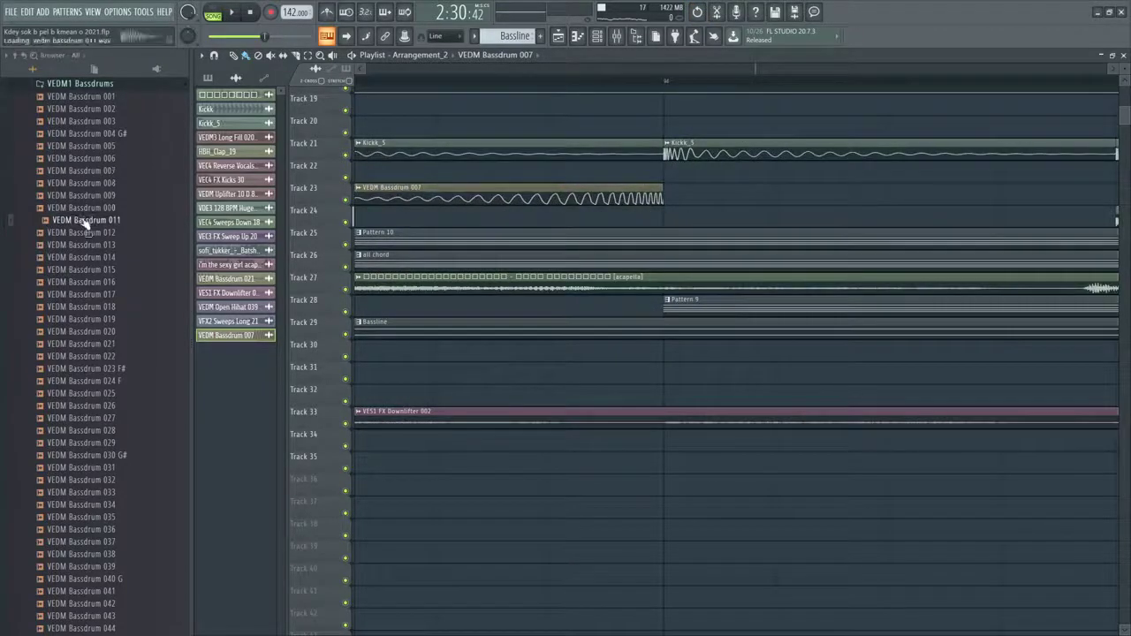
left_click_drag(88, 209, 572, 213)
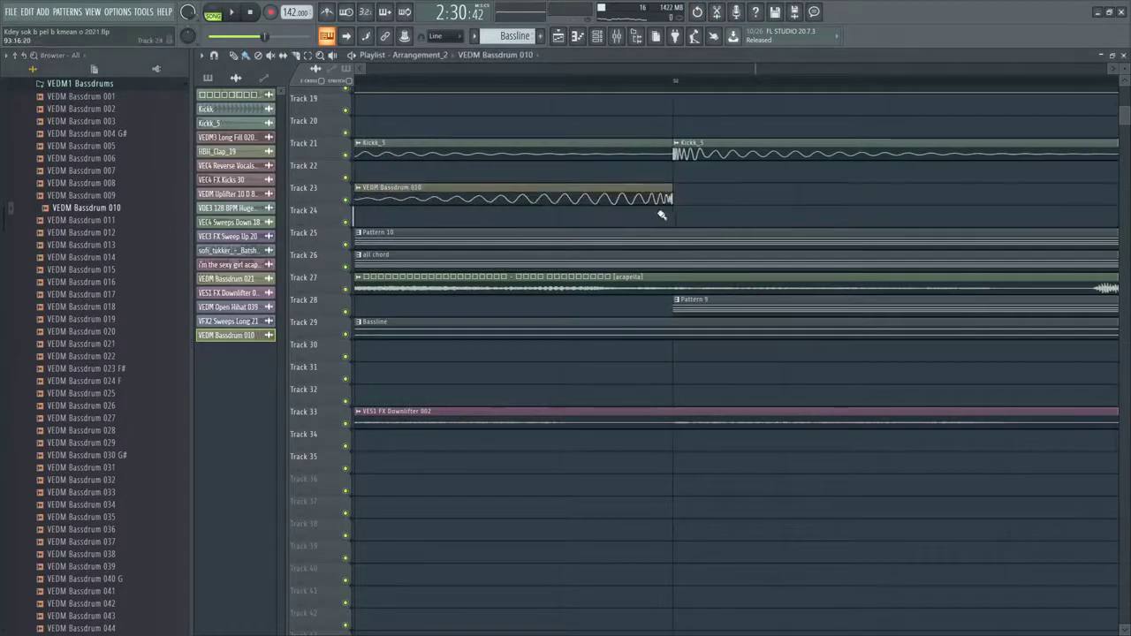
scroll(660, 199, "down", 5)
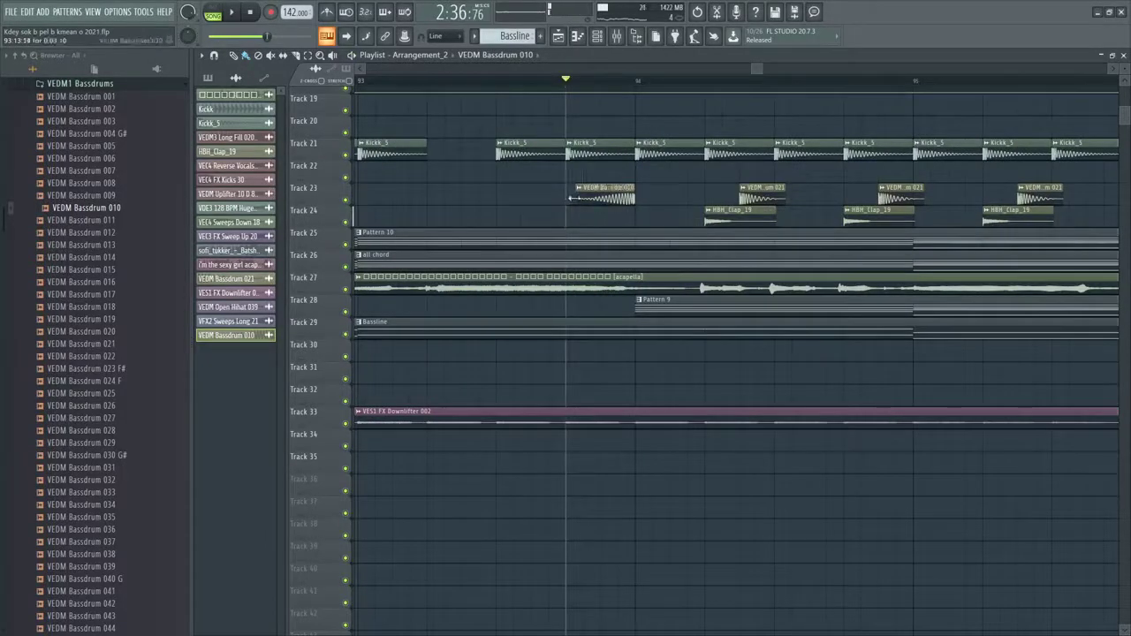
Extend the start of the VEDM Bassdrum 010 clip to an earlier position and add a fade-in to its sample
scroll(586, 208, "up", 5)
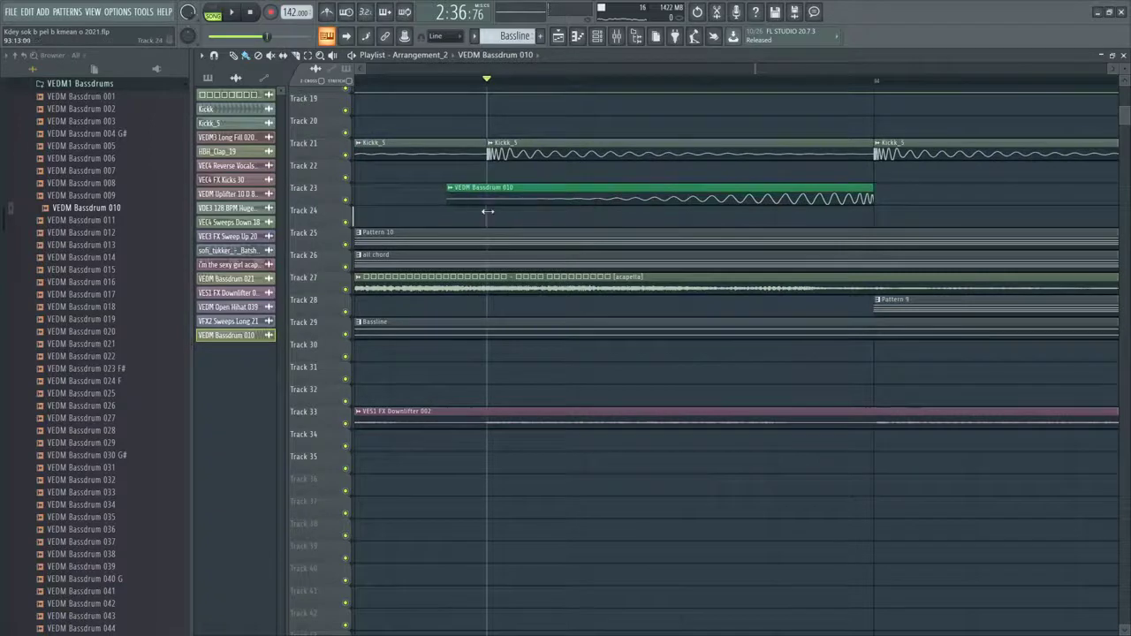
double_click(517, 194)
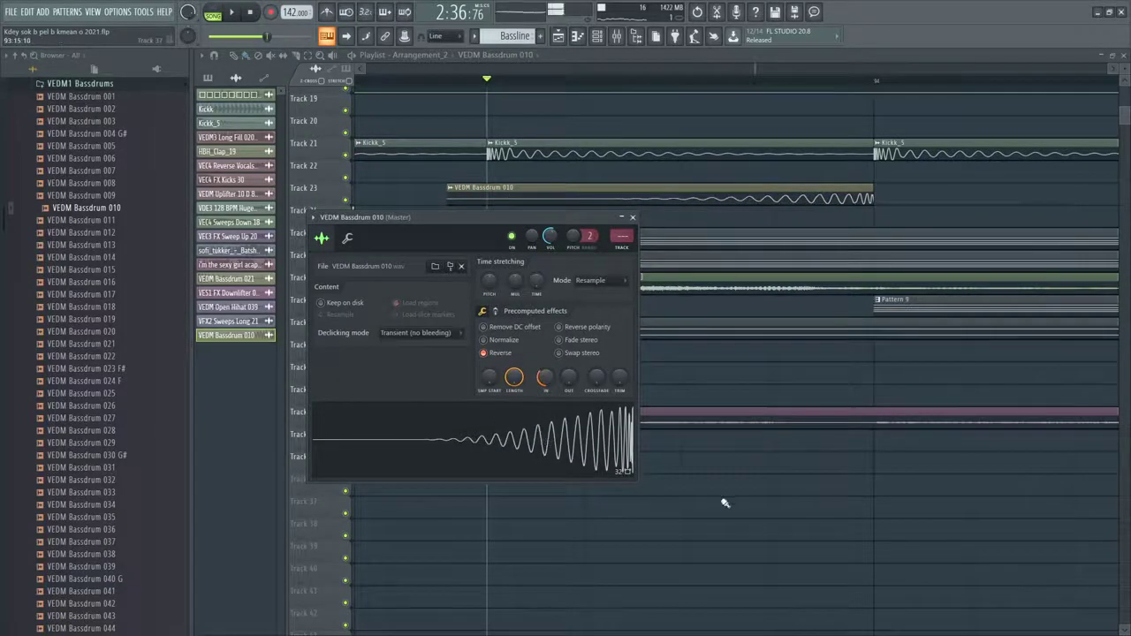
key("Escape")
Play back the kick break around bar 93 and check how the reversed bassdrum leads into bar 94
key("space")
scroll(573, 424, "down", 8)
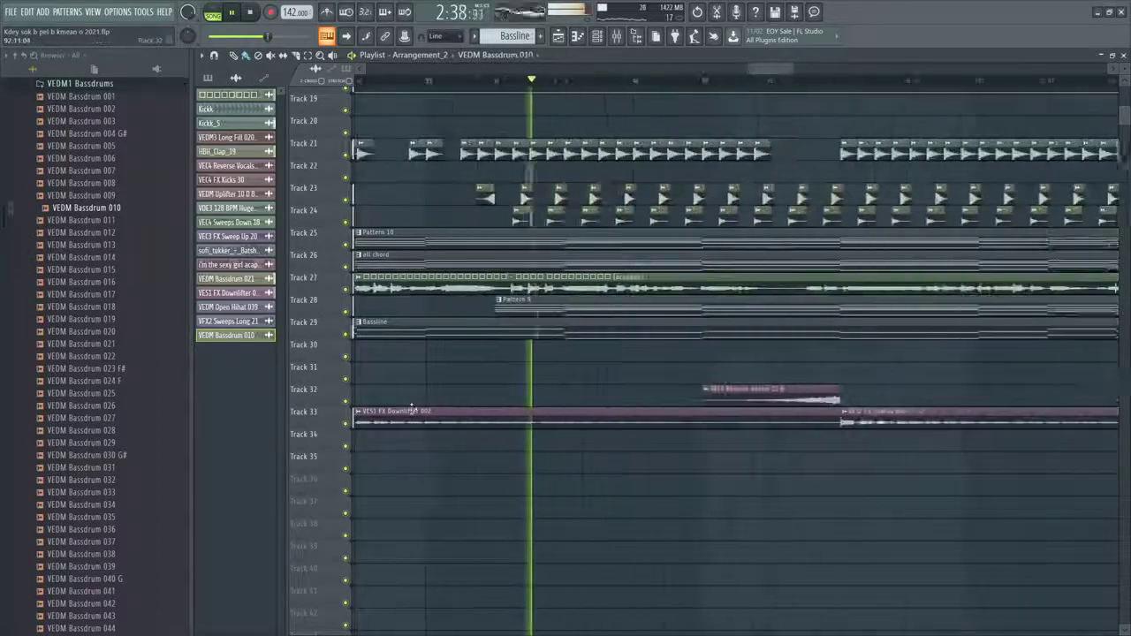
scroll(412, 409, "up", 5)
left_click(420, 83)
scroll(446, 216, "down", 4)
scroll(471, 262, "up", 2)
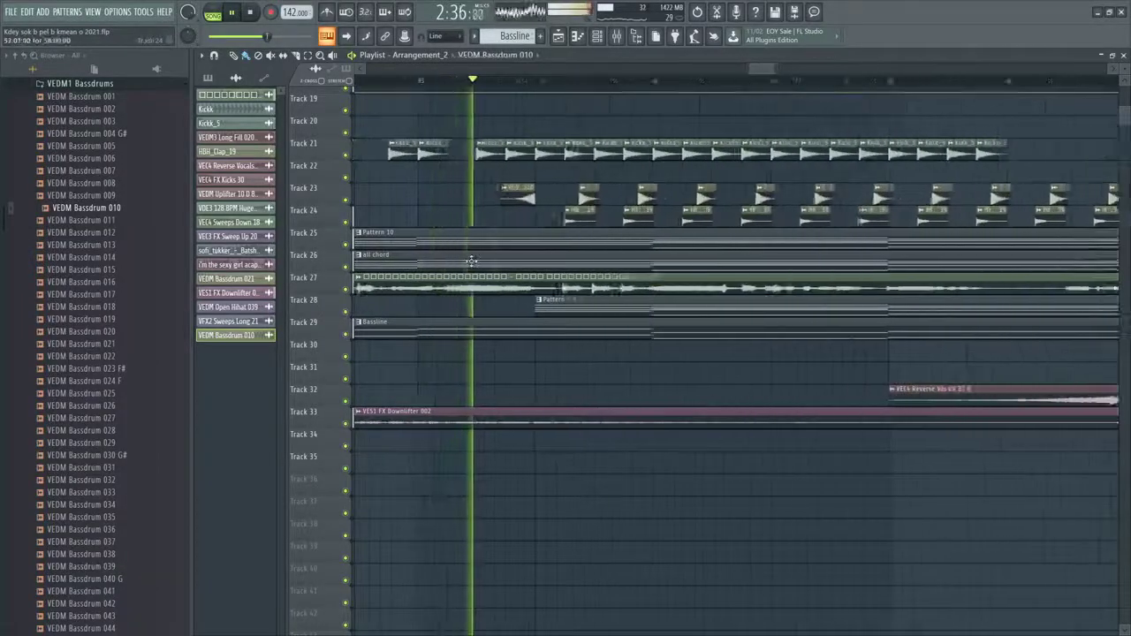
scroll(576, 217, "up", 5)
key("space")
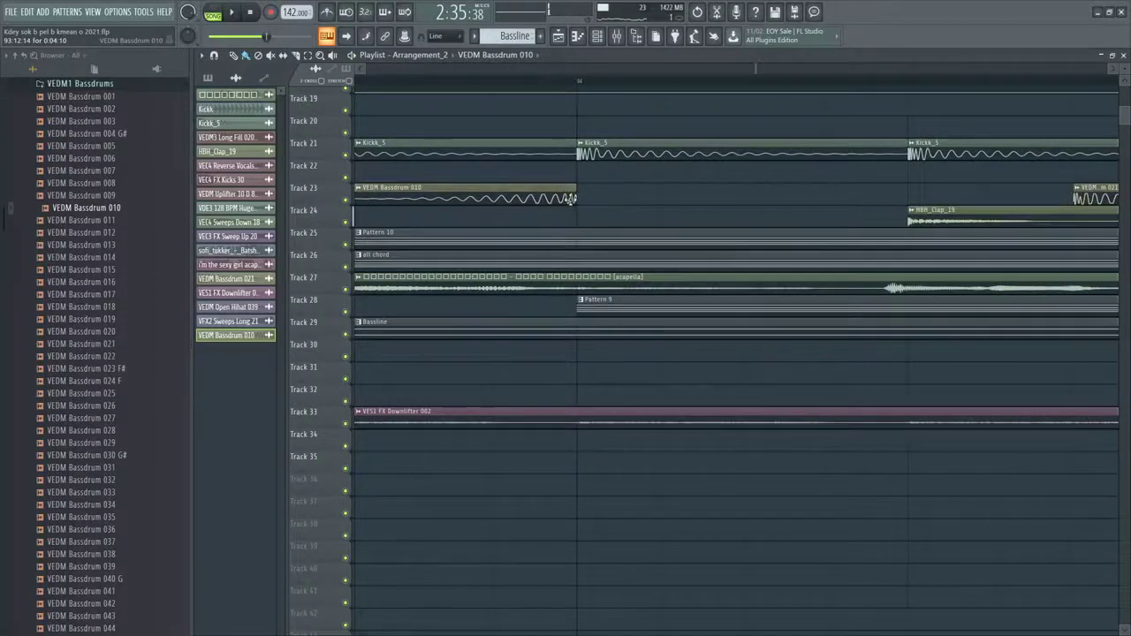
scroll(613, 230, "down", 3)
key("space")
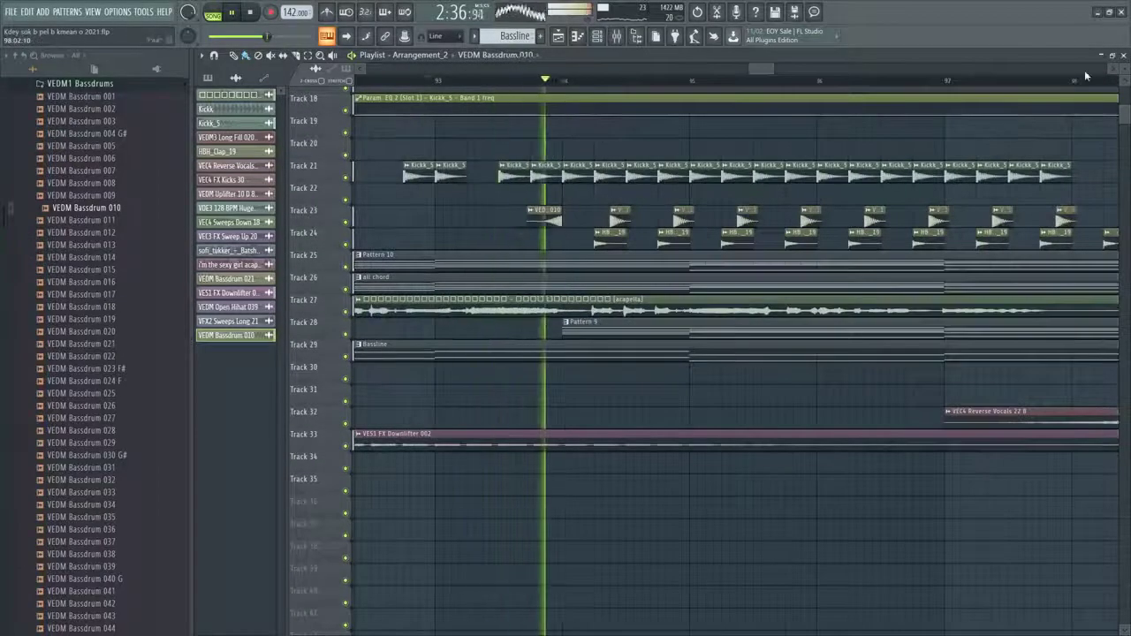
scroll(548, 233, "up", 2)
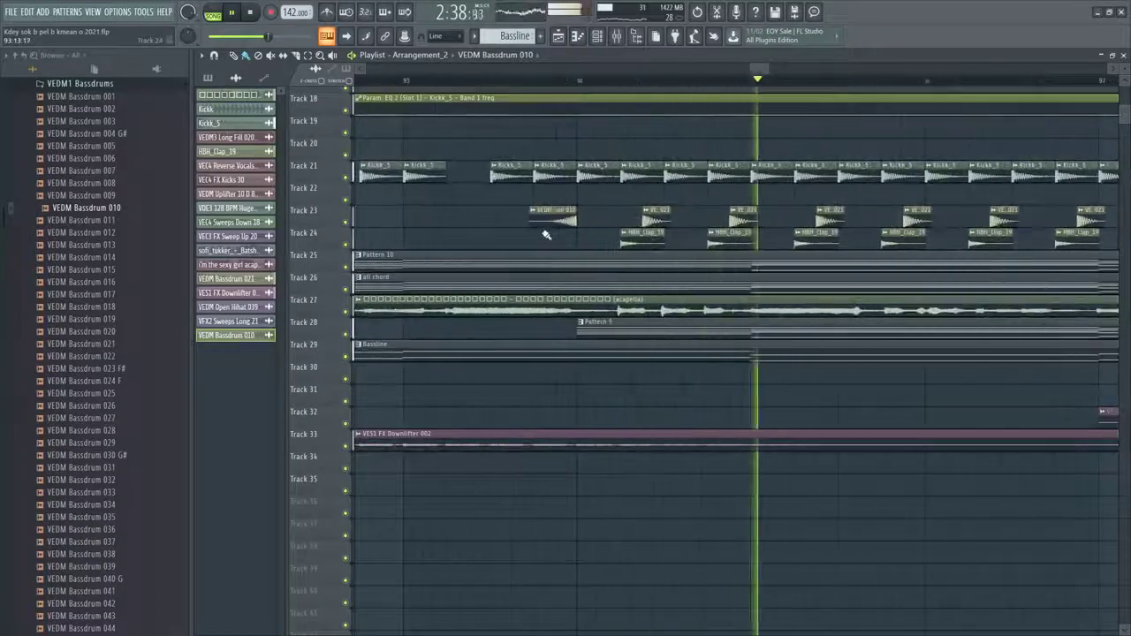
scroll(544, 233, "down", 5)
scroll(517, 230, "up", 3)
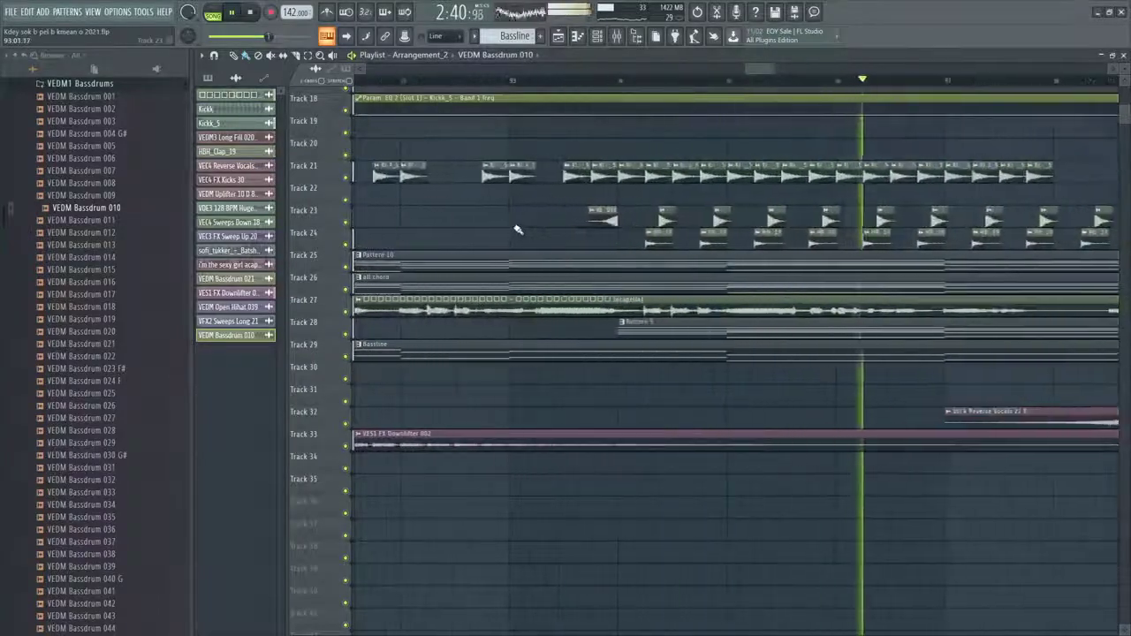
scroll(518, 228, "down", 2)
scroll(518, 227, "up", 1)
scroll(520, 227, "down", 1)
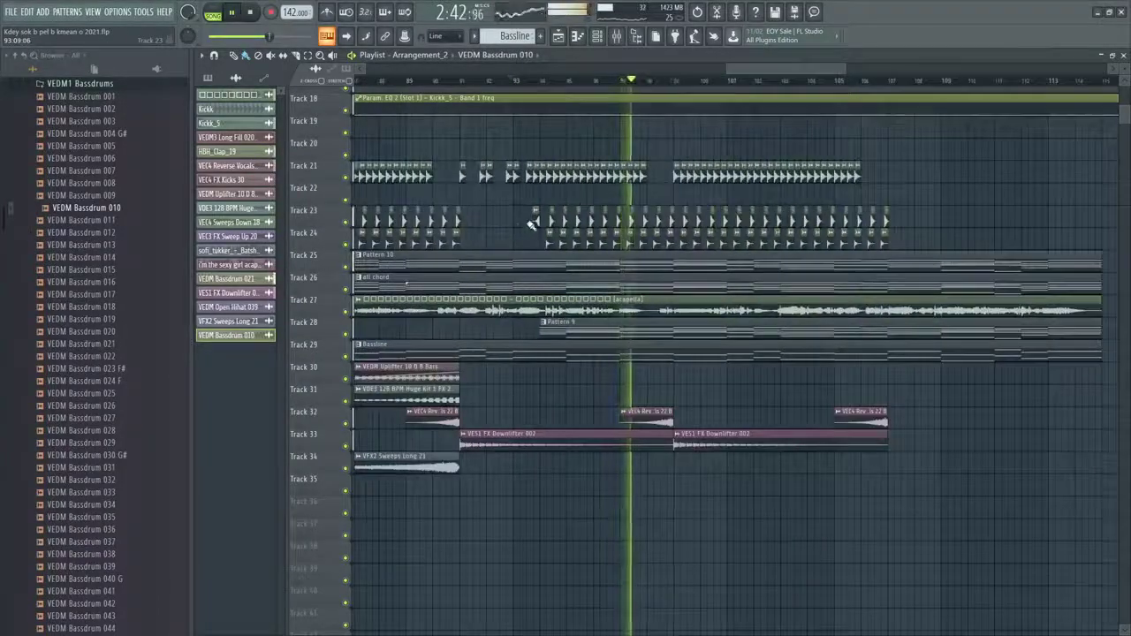
Check the sample settings of VEDM Bassdrum 010 and save the project
double_click(535, 219)
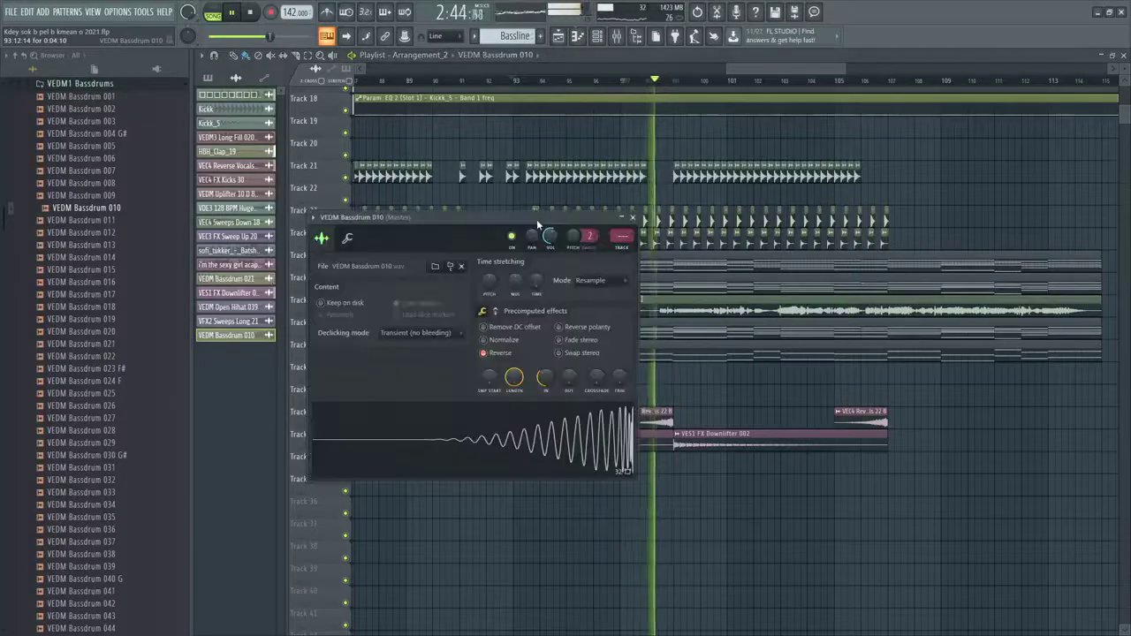
right_click(582, 201)
scroll(681, 215, "up", 2)
scroll(681, 215, "down", 2)
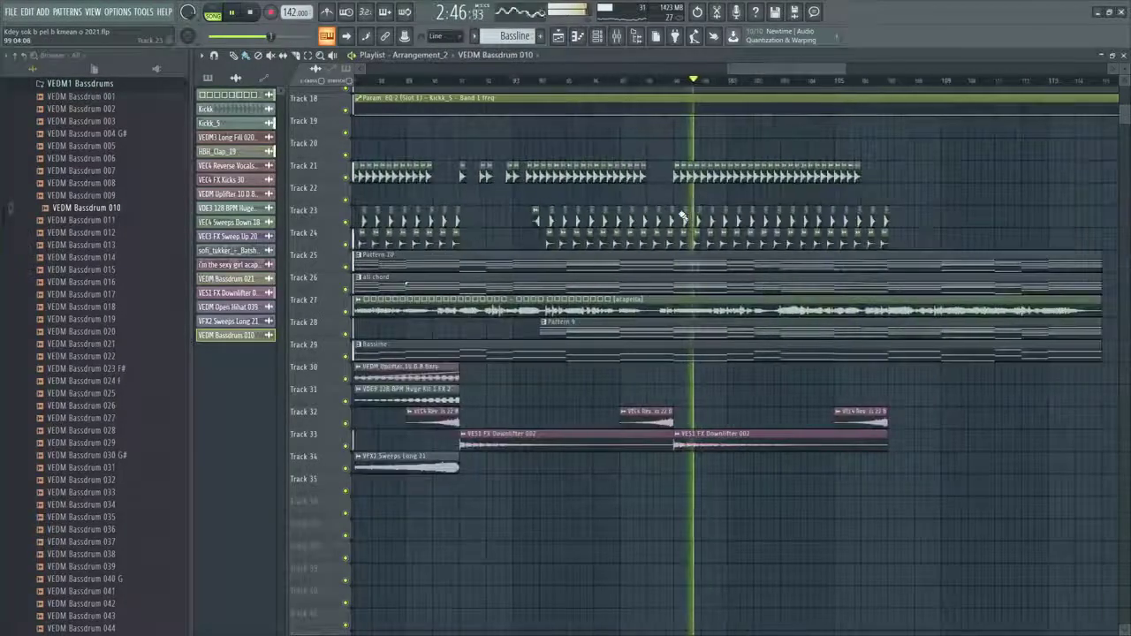
key("ctrl+s")
Review the arrangement around bars 97 to 116 during playback and save the project
scroll(682, 215, "down", 2)
scroll(682, 215, "down", 1)
scroll(683, 212, "up", 3)
scroll(767, 289, "down", 3)
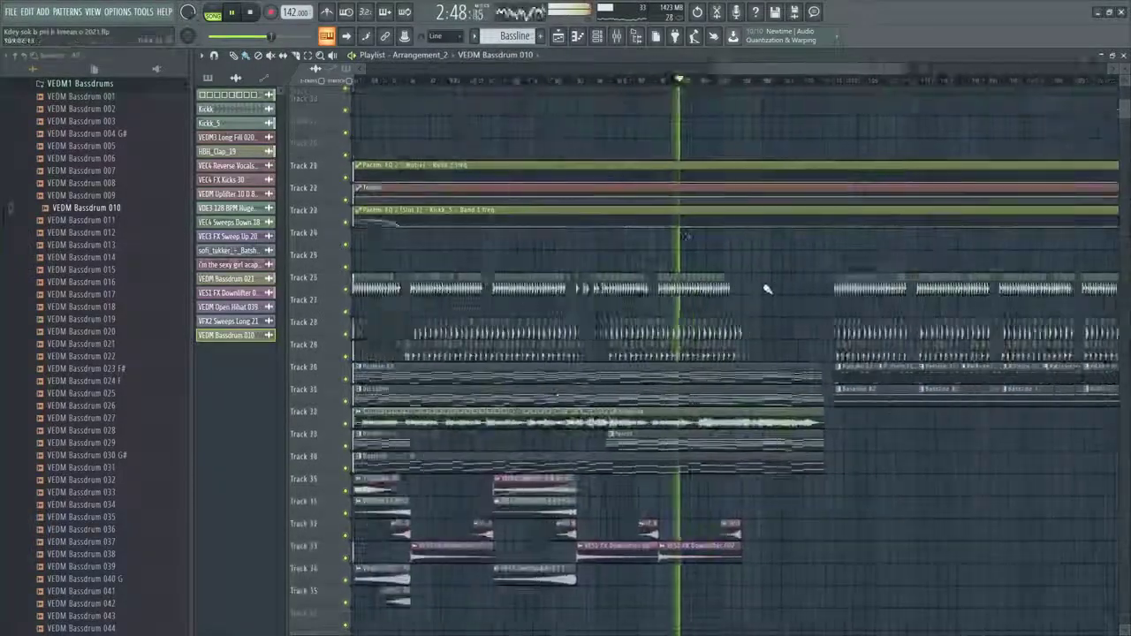
scroll(768, 289, "down", 1)
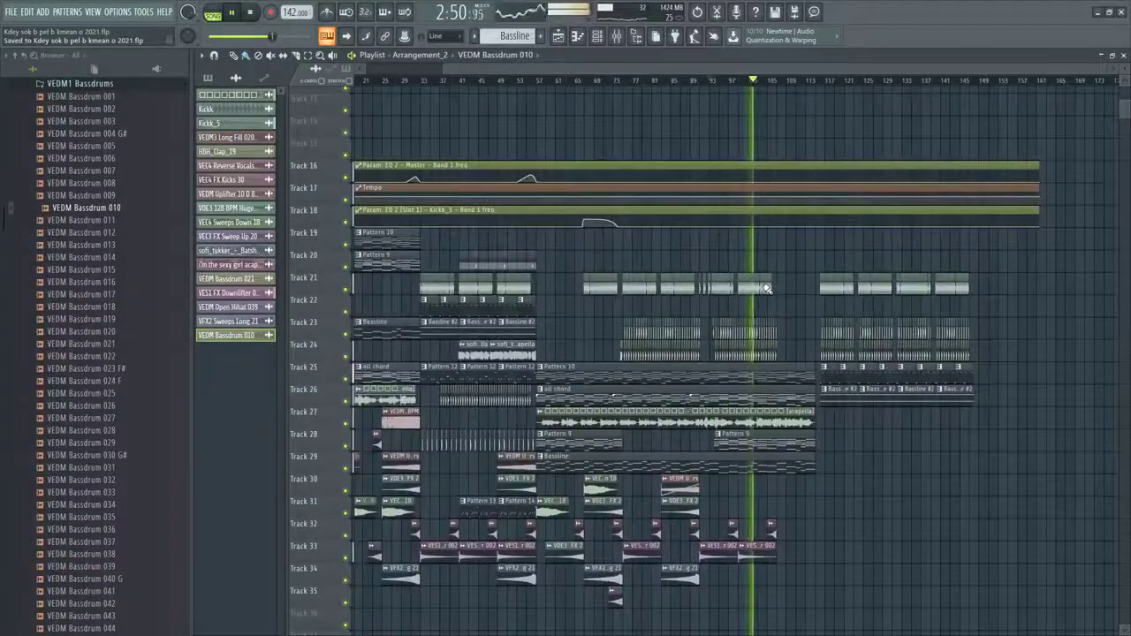
left_click_drag(668, 72, 728, 83)
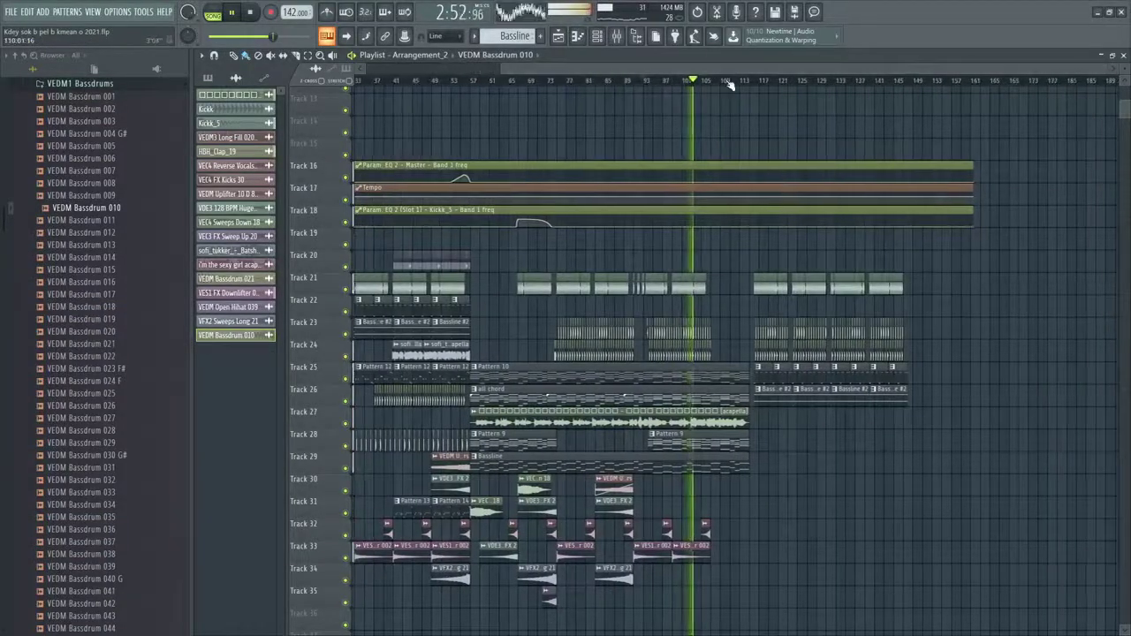
key("ctrl+z")
scroll(732, 300, "up", 3)
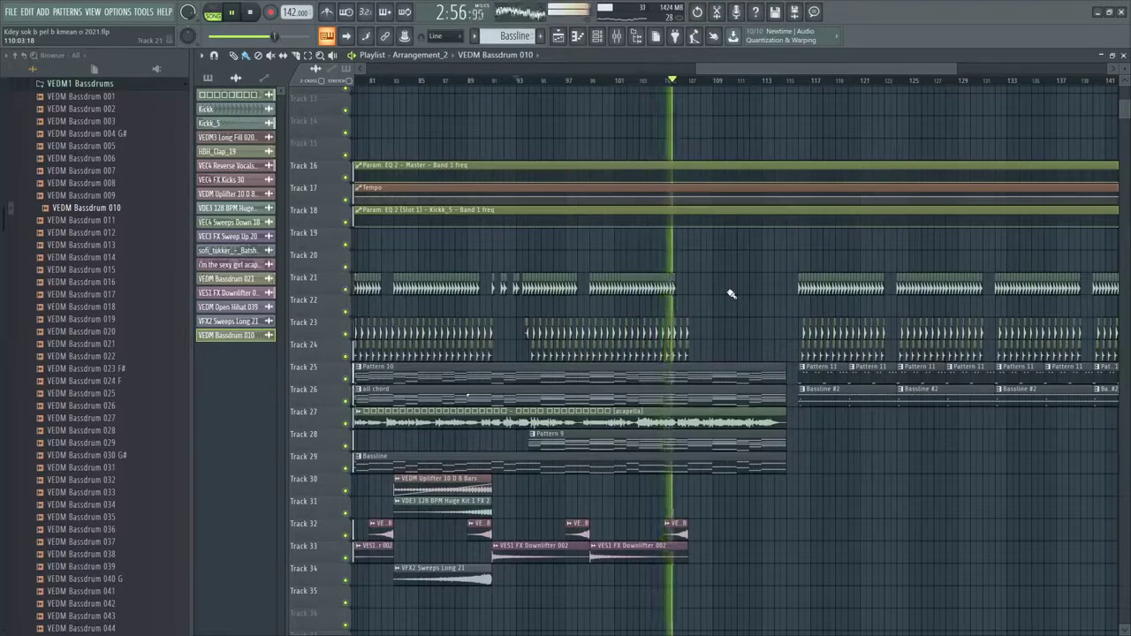
scroll(631, 315, "up", 3)
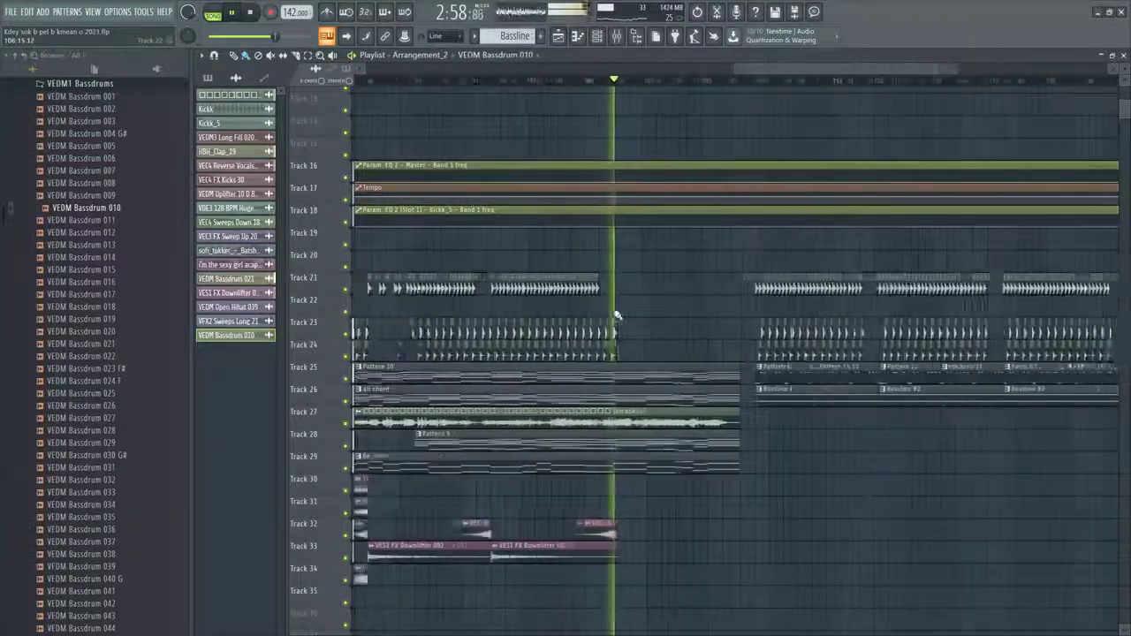
scroll(653, 320, "up", 3)
scroll(657, 319, "down", 4)
scroll(657, 320, "up", 2)
key("ctrl+s")
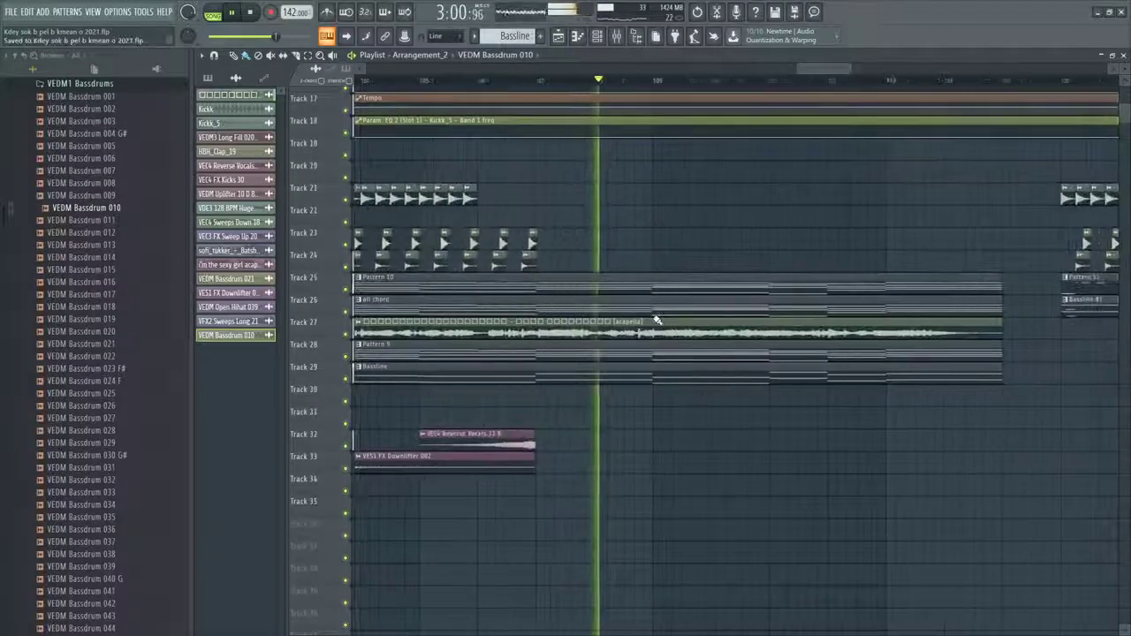
Copy the VEDM3 Long Fill 020 clip from Track 27 to Track 30, spanning bars 107 to 115
scroll(656, 320, "down", 3)
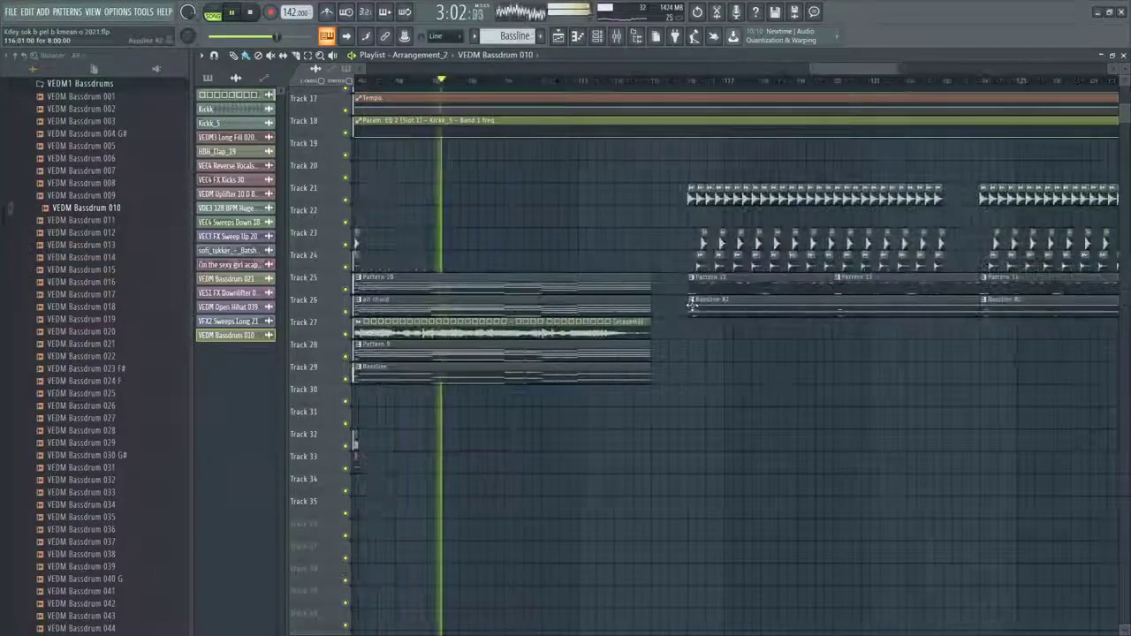
scroll(680, 299, "down", 3)
scroll(651, 296, "up", 1)
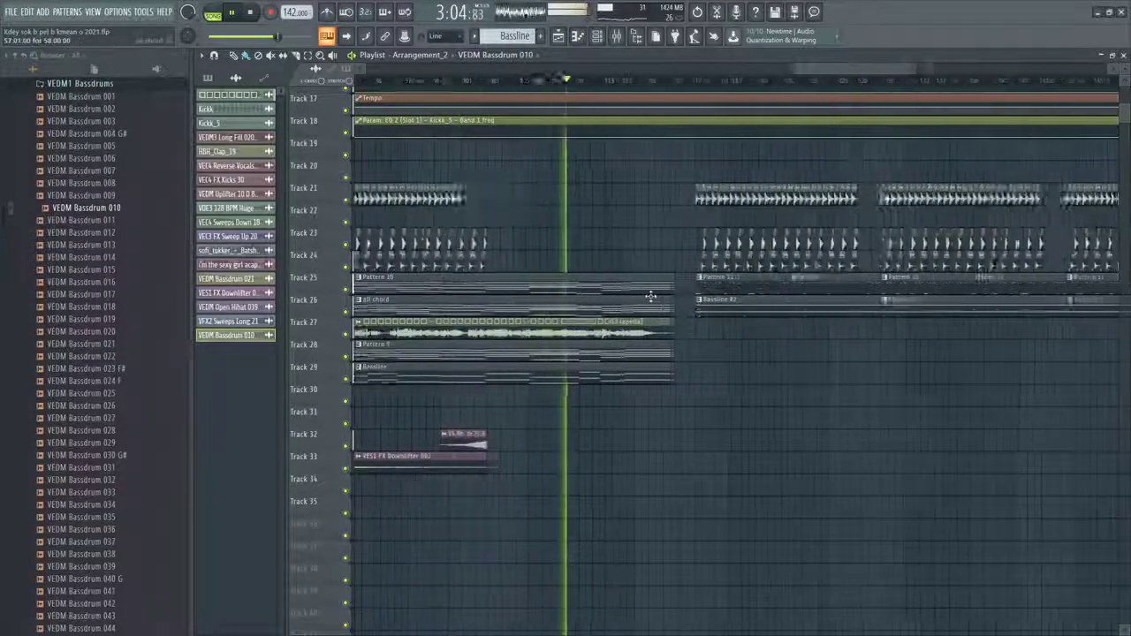
scroll(632, 364, "down", 5)
key("space")
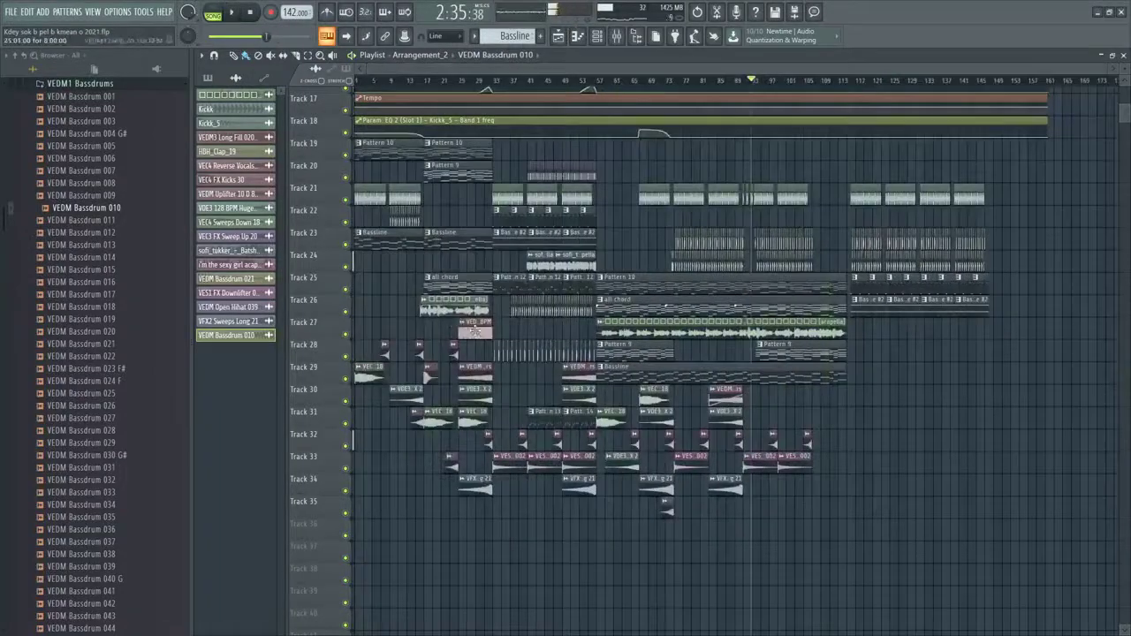
scroll(834, 408, "up", 4)
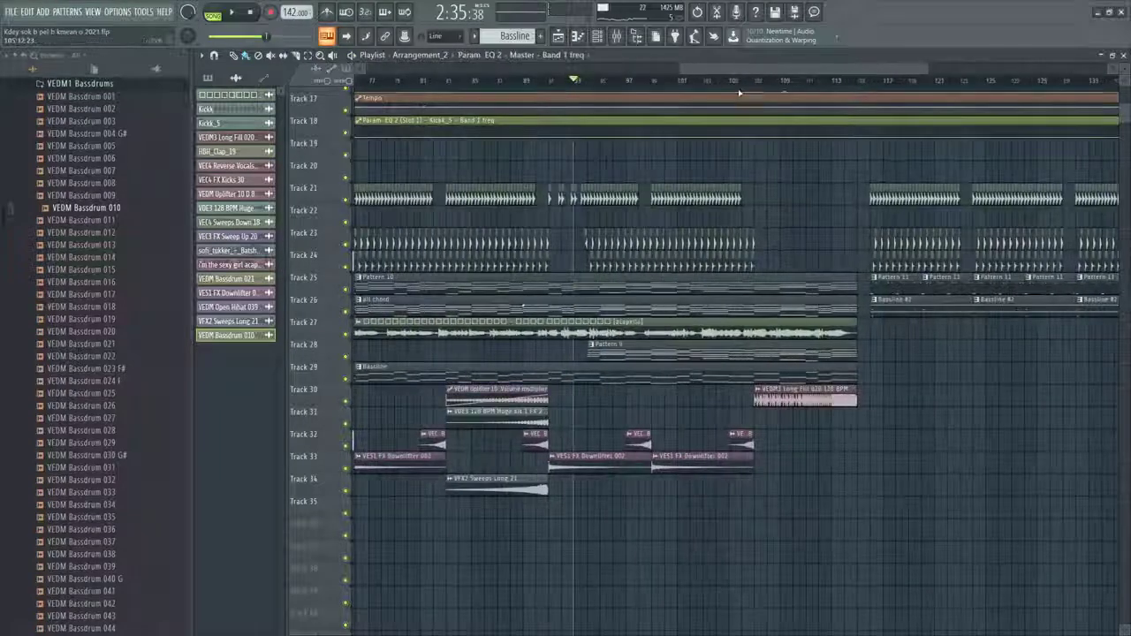
Copy the VEDM Uplifter, VDE3 Huge Kit FX 2 and VFX2 Sweeps Long 21 clips from bars 83–91 to bars 99–107 on Tracks 30, 31 and 34
left_click(740, 84)
key("space")
scroll(795, 268, "up", 4)
scroll(649, 299, "down", 1)
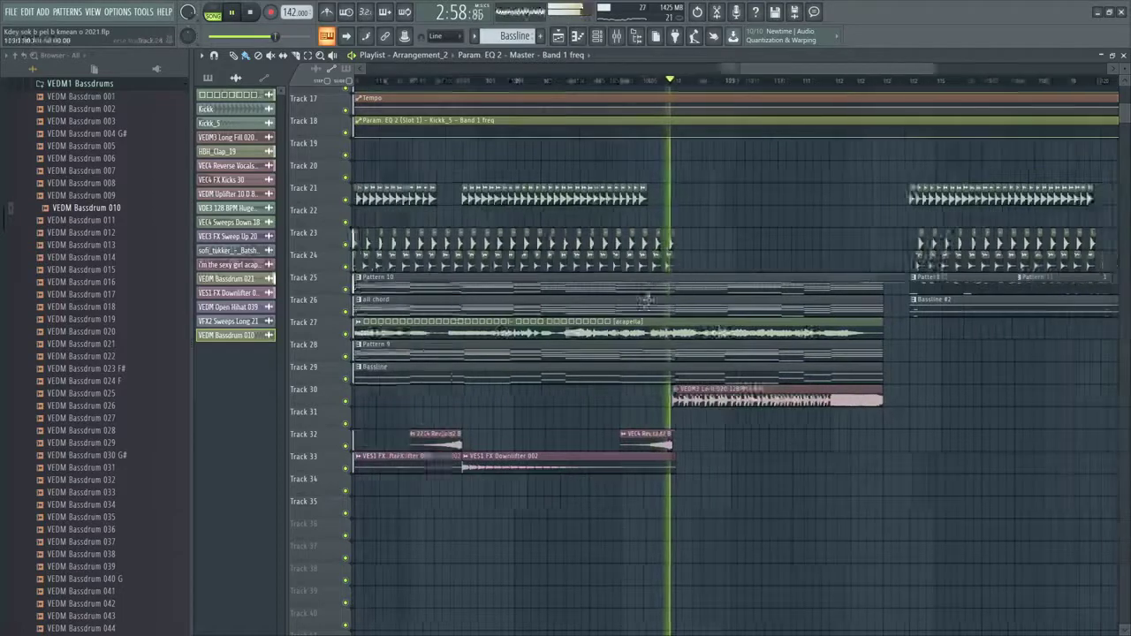
scroll(541, 437, "down", 2)
left_click_drag(503, 424, 461, 396)
left_click(578, 411, "ctrl")
left_click(480, 402)
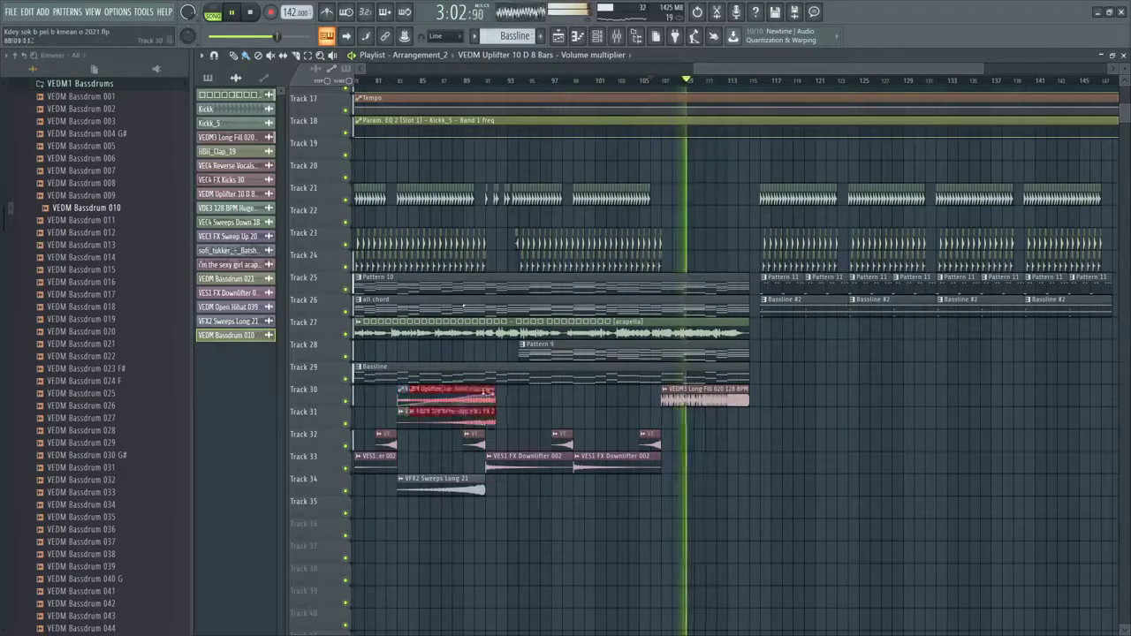
key("ctrl+b")
left_click_drag(458, 490, 635, 490)
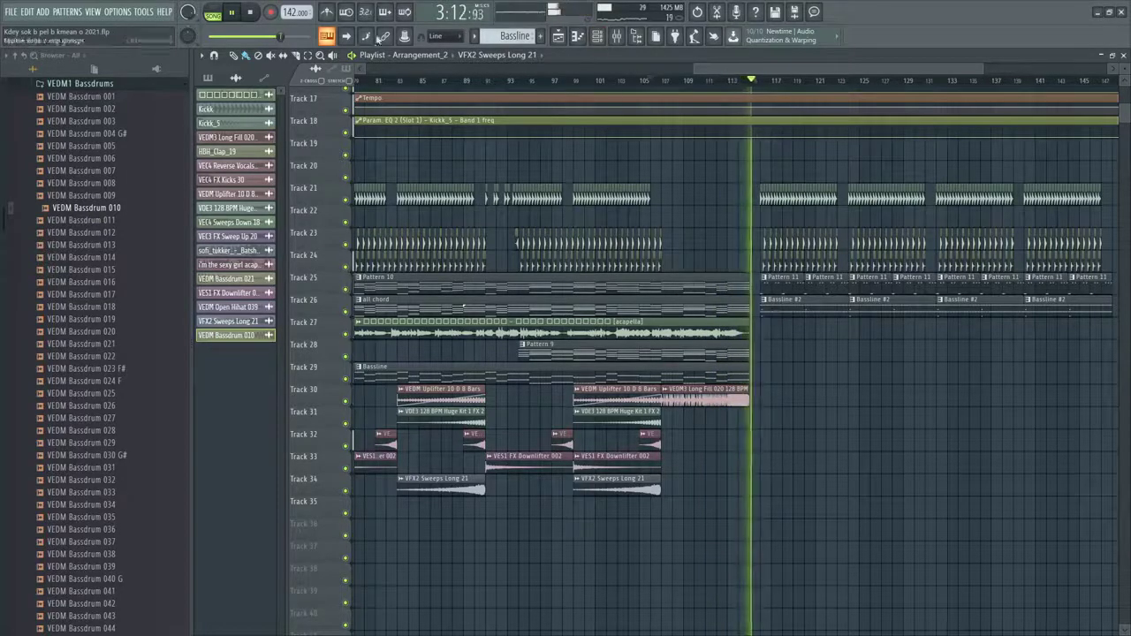
left_click(236, 13)
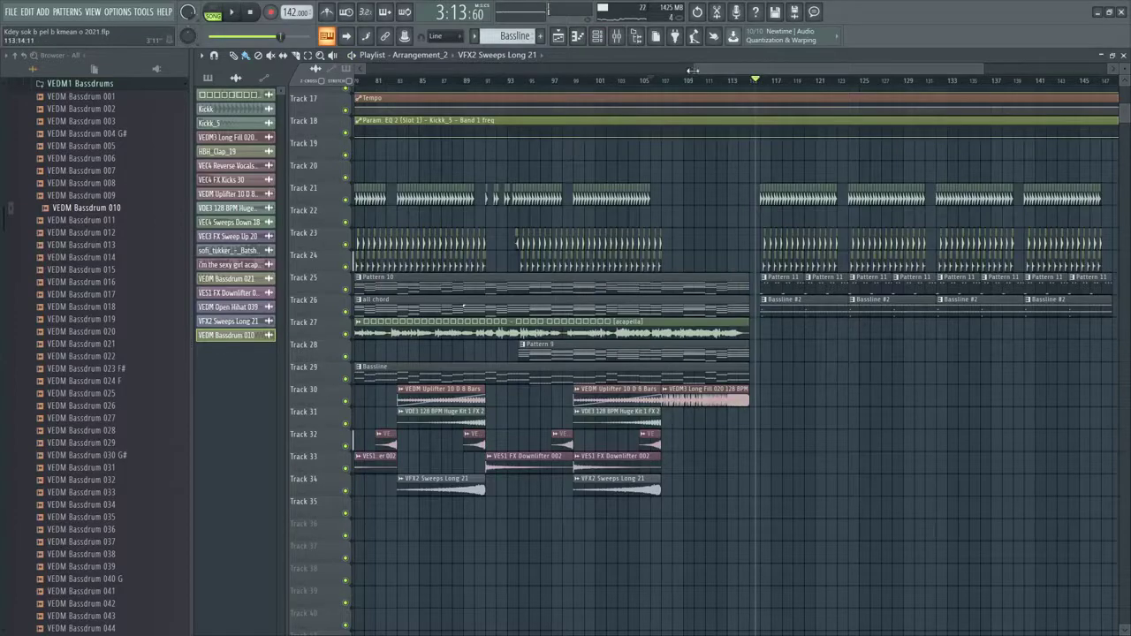
Bring the start of the arrangement into view and play it from about bar 17
left_click_drag(692, 70, 492, 85)
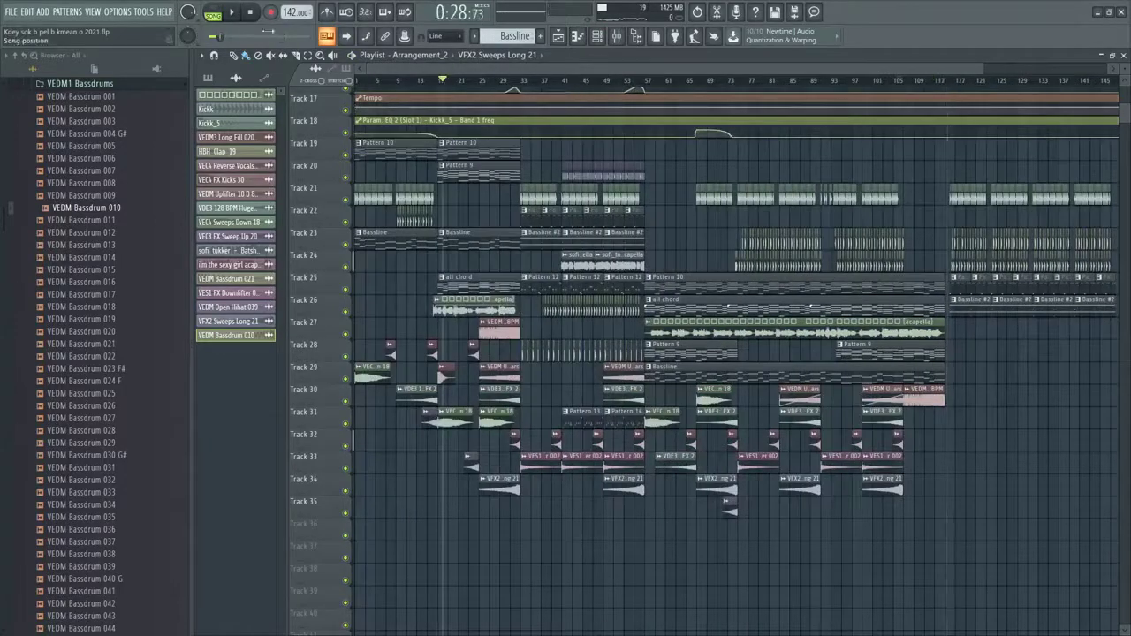
key("space")
Switch to the Facebook Live Producer page in the browser, check the notifications, and return to FL Studio
left_click(1097, 13)
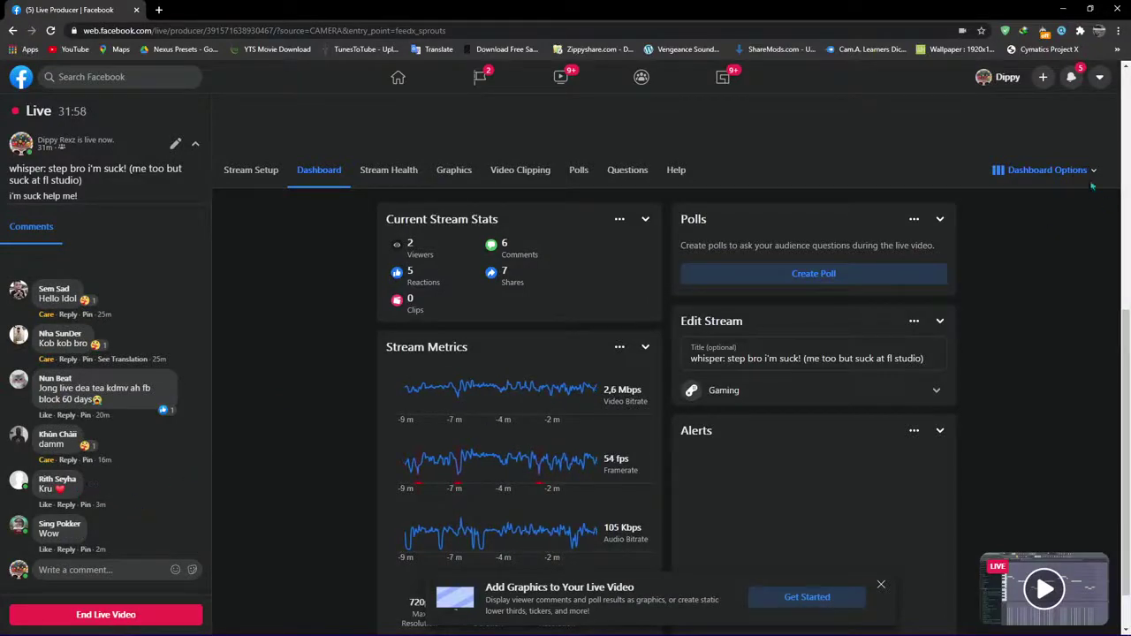
left_click(1072, 78)
left_click(1072, 79)
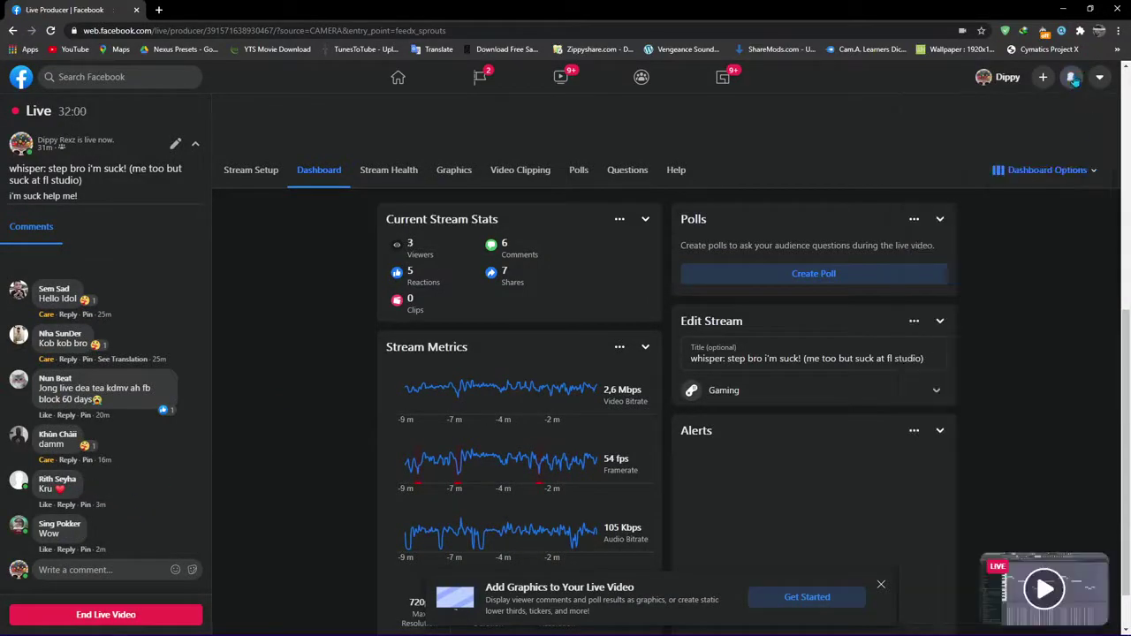
left_click(1072, 79)
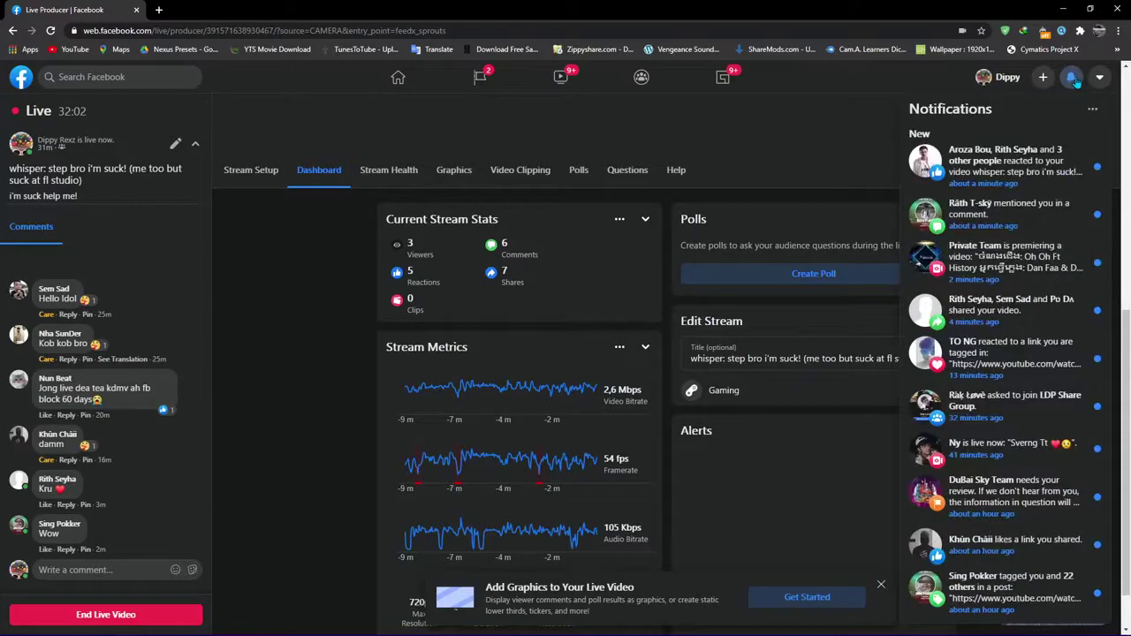
left_click(1063, 10)
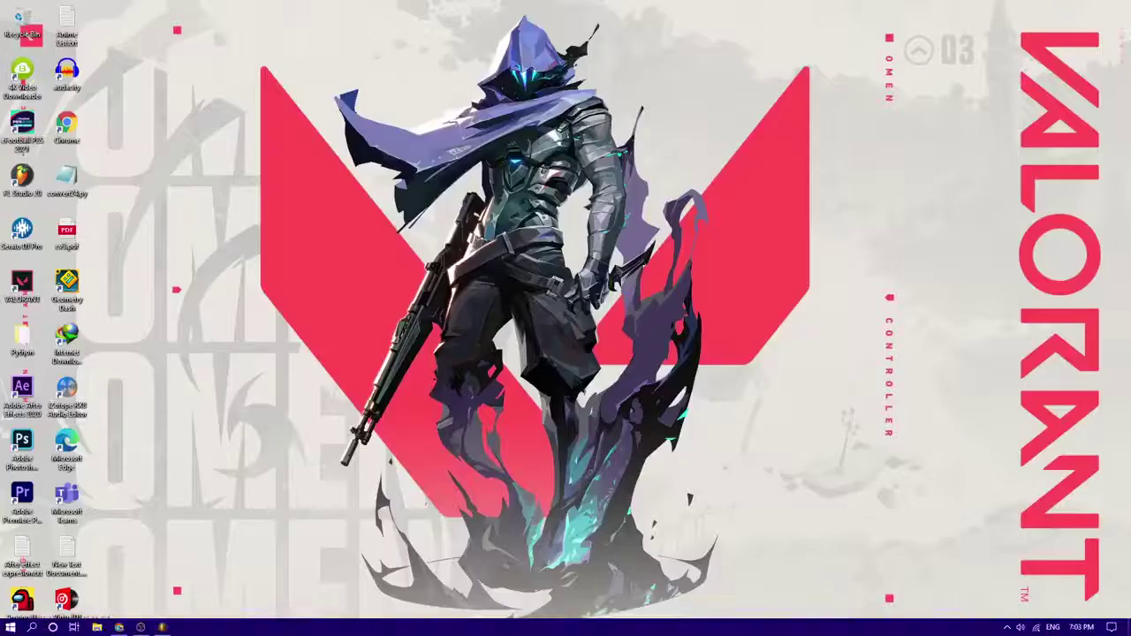
right_click(417, 157)
left_click(478, 196)
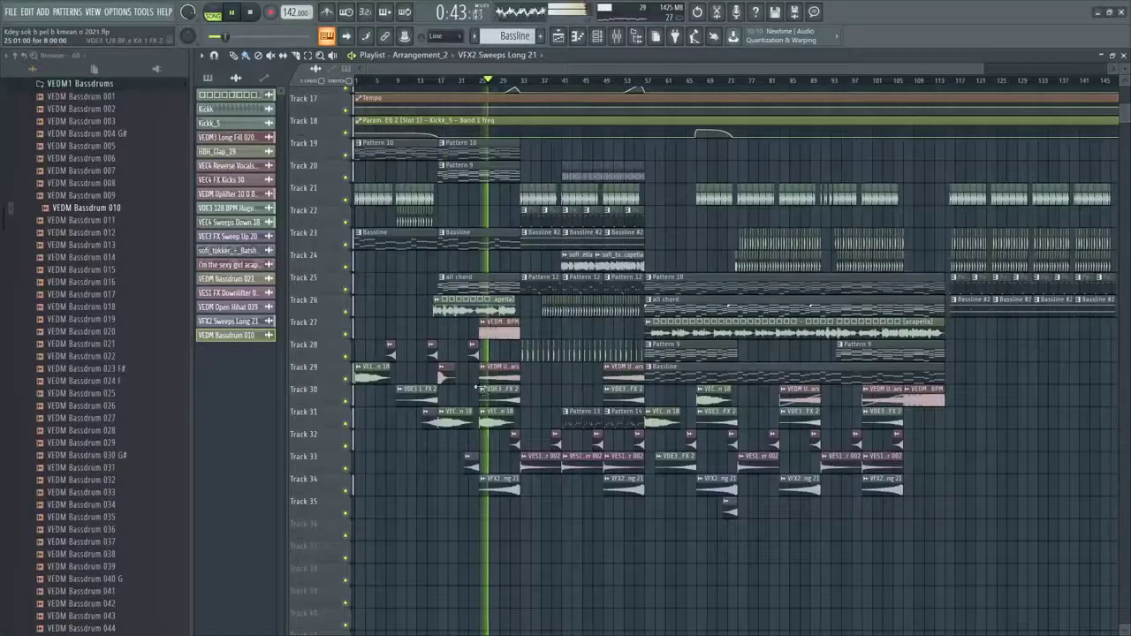
Review the track layout of the arrangement between bars 25 and 85 while the song plays
scroll(744, 215, "up", 3)
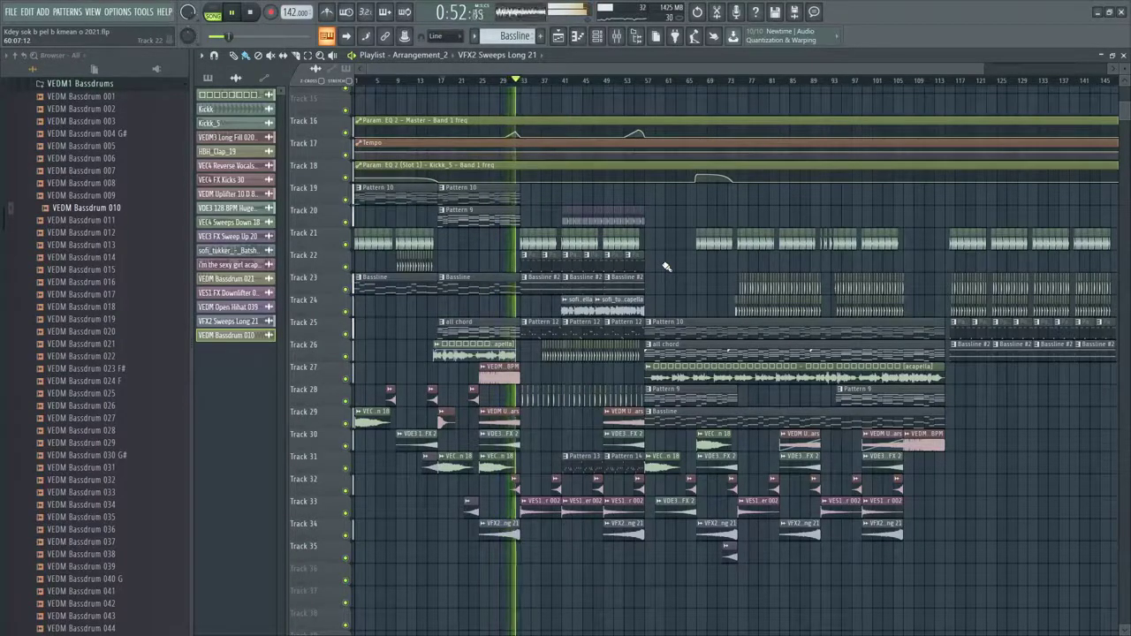
scroll(424, 303, "up", 6)
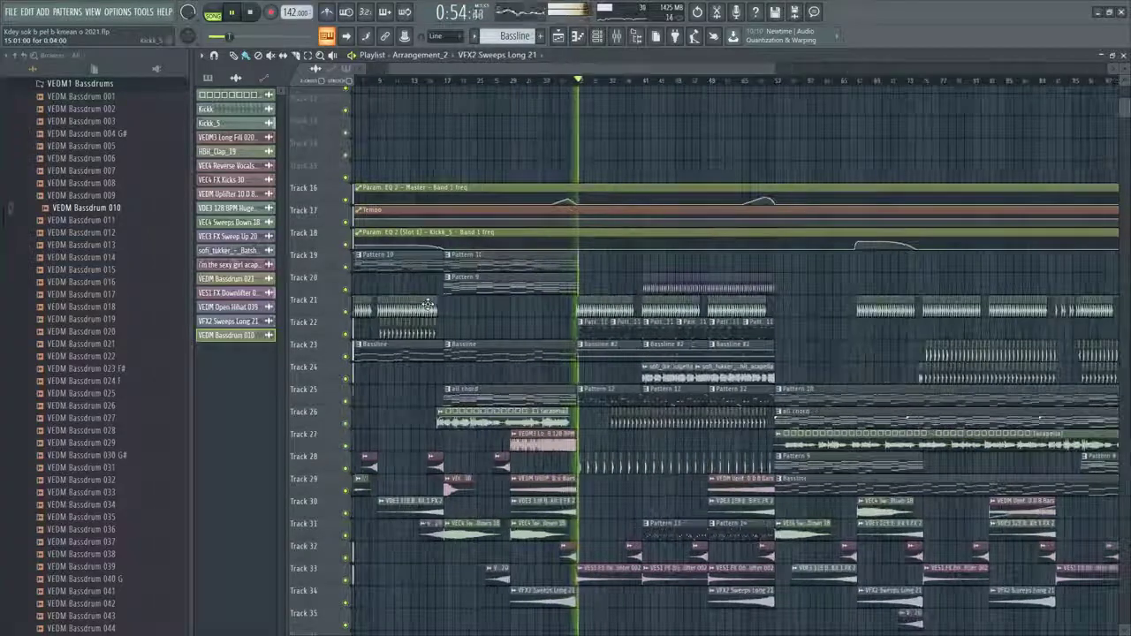
left_click_drag(1123, 81, 1122, 65)
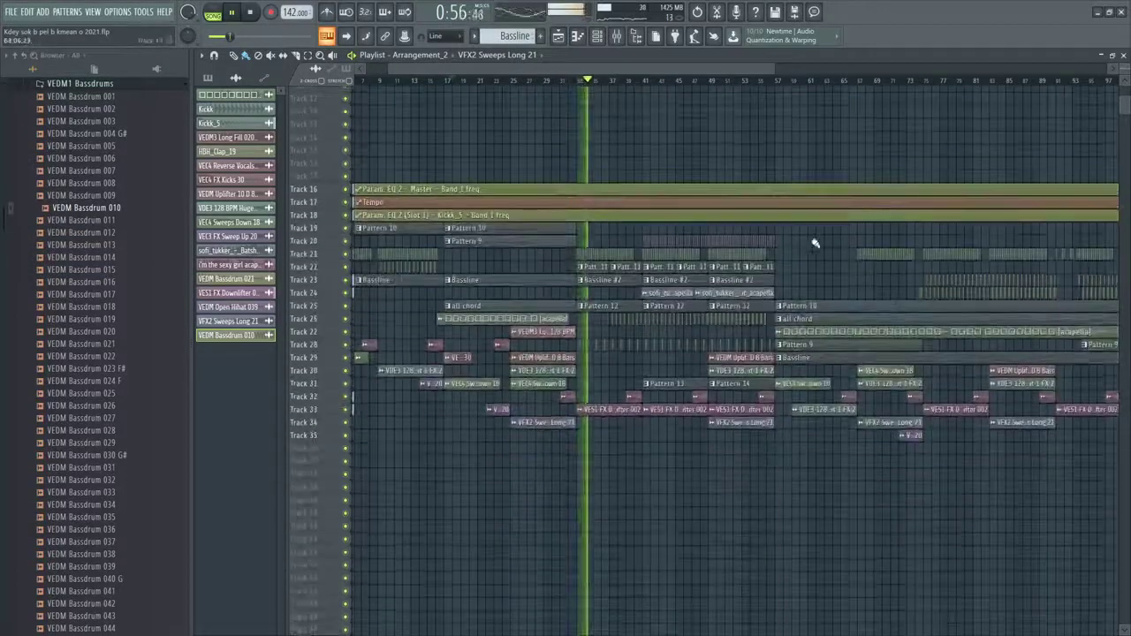
scroll(749, 271, "up", 2)
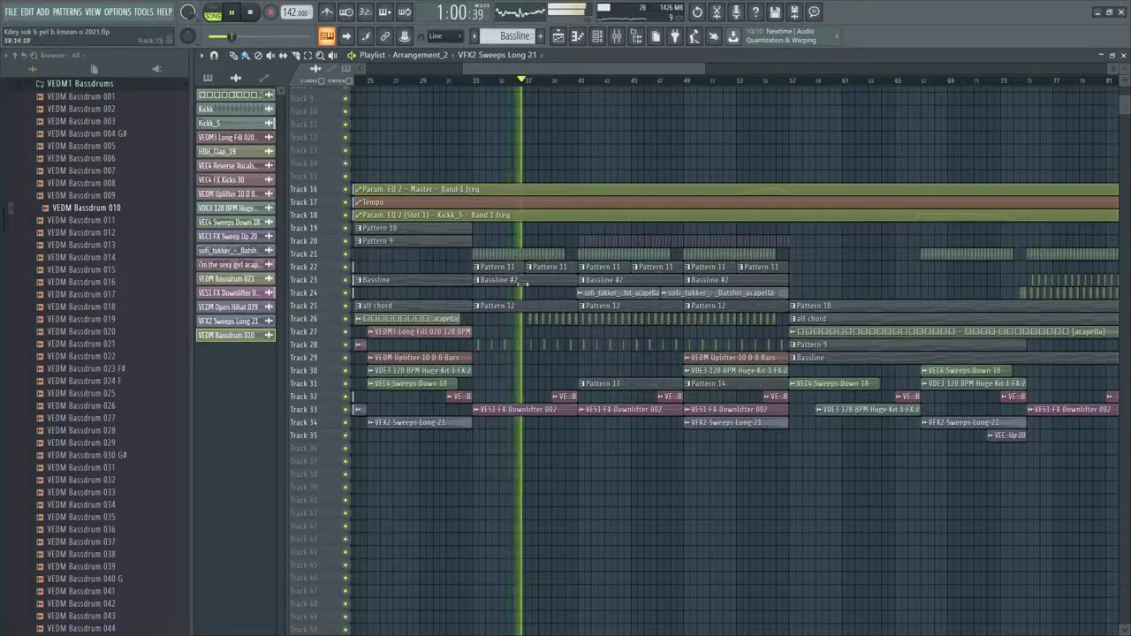
left_click_drag(577, 70, 598, 71)
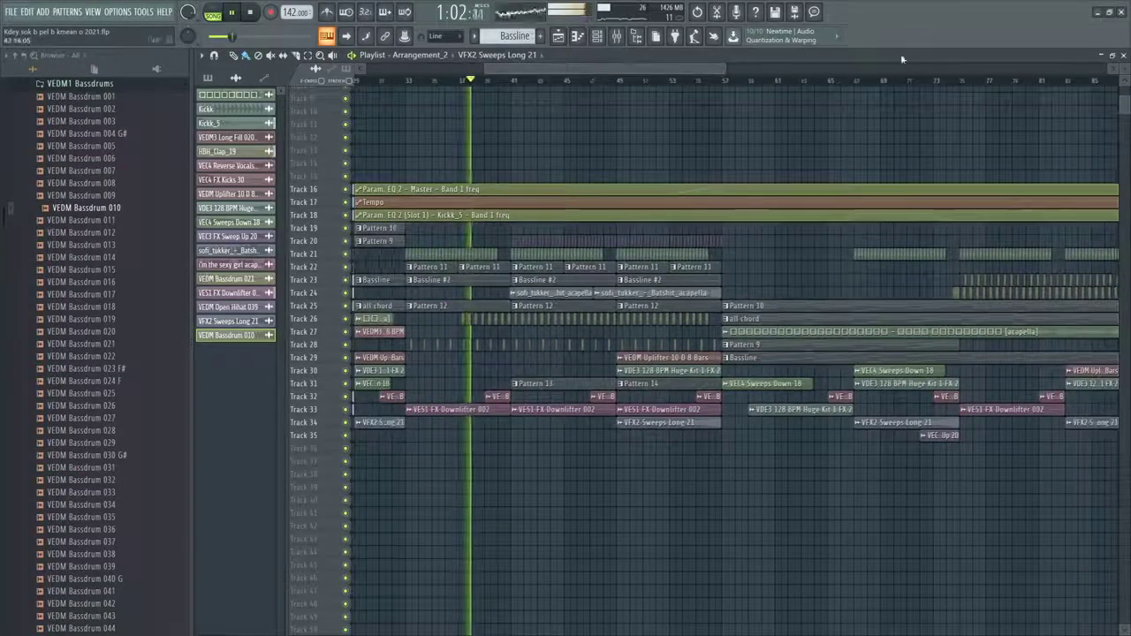
scroll(638, 146, "up", 1)
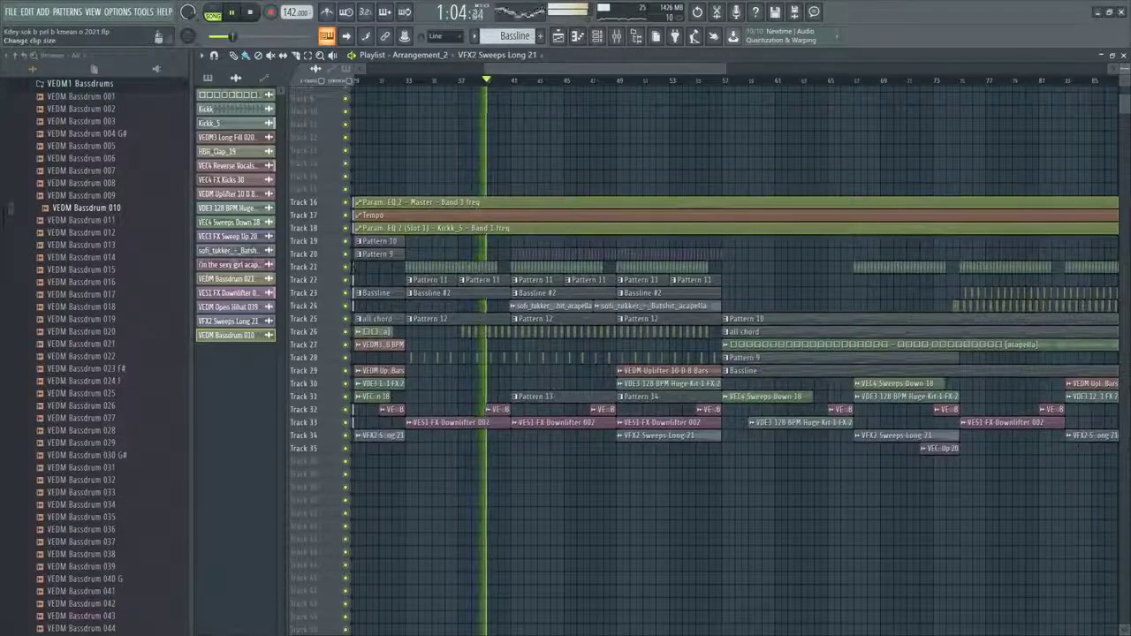
left_click_drag(1123, 71, 1123, 79)
scroll(774, 183, "down", 2)
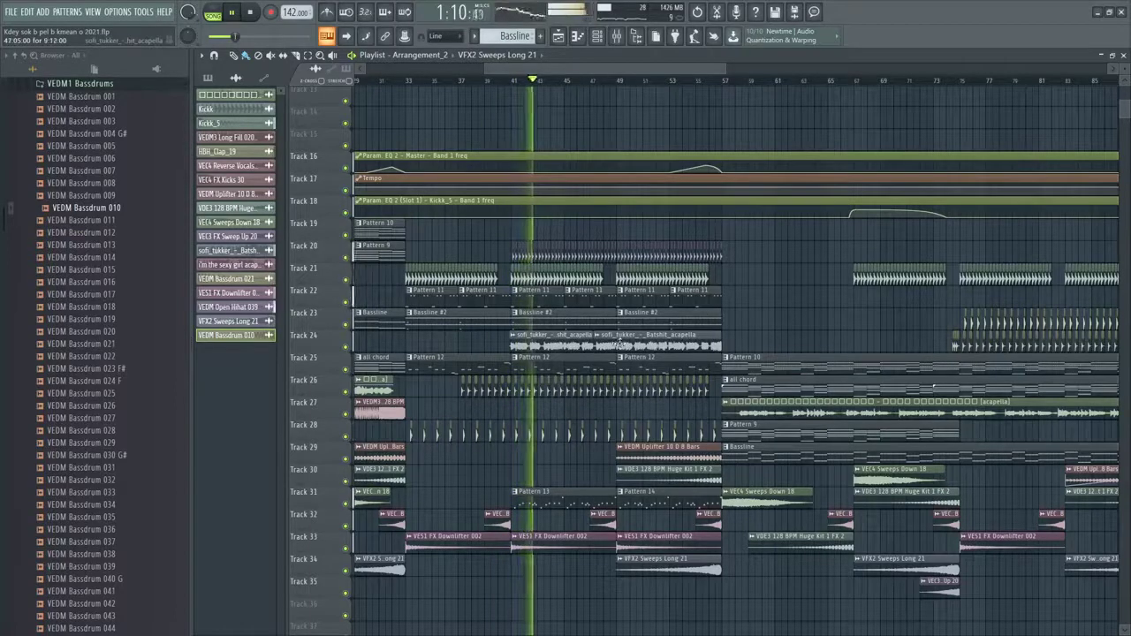
Check the sample settings of the sofi_tukker_-_Batshit_acapella clip and its effects on mixer insert 20
double_click(573, 346)
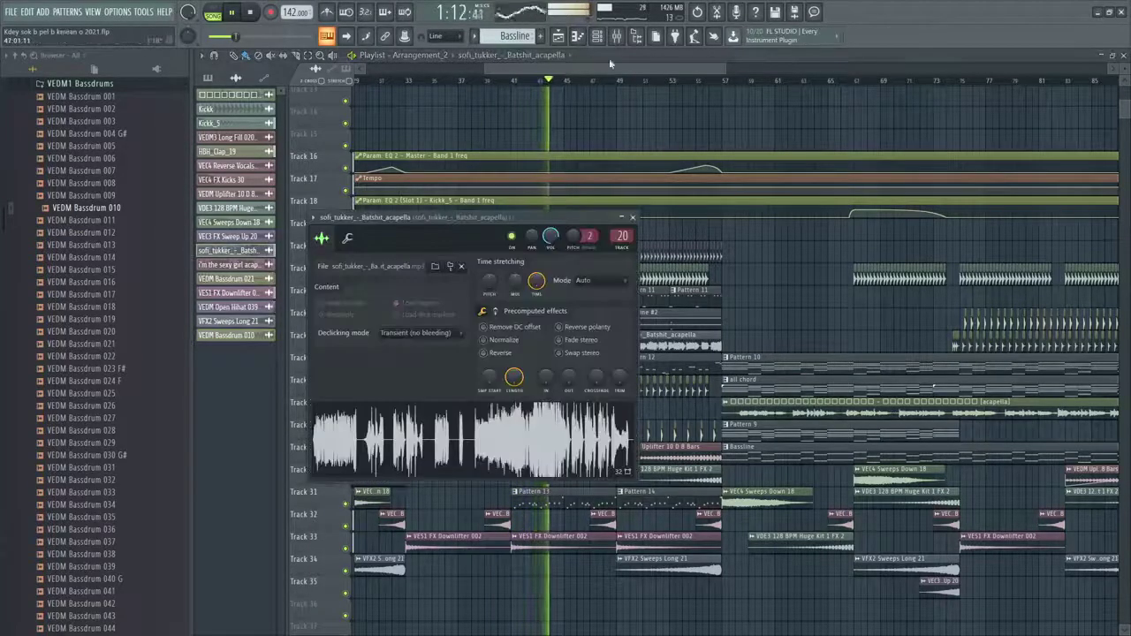
left_click(617, 36)
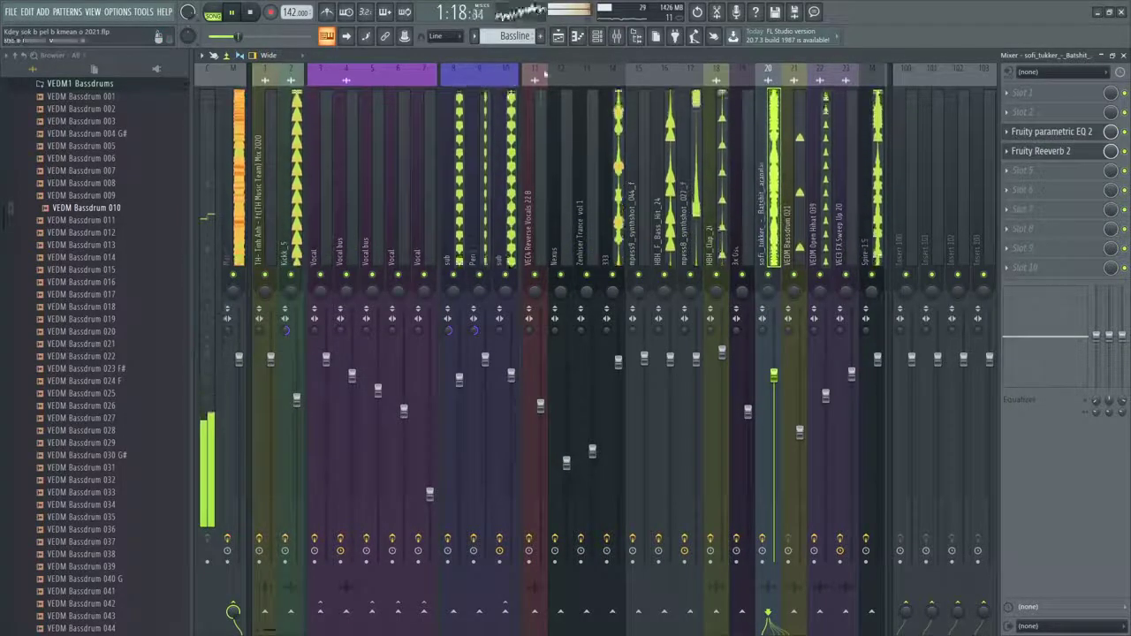
left_click(559, 36)
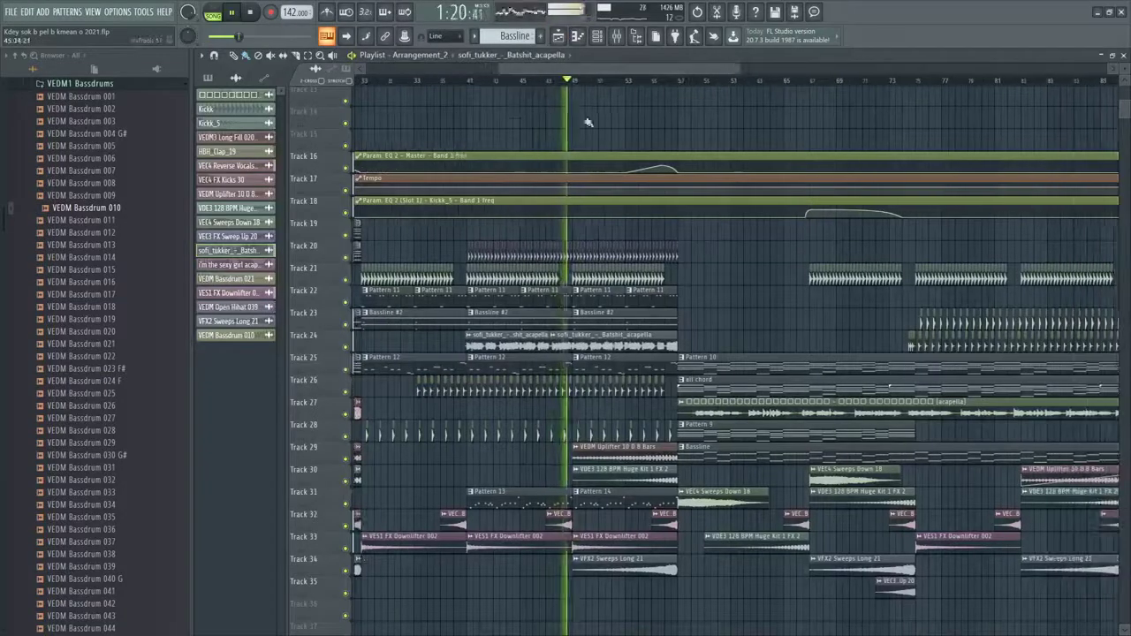
scroll(743, 269, "down", 5)
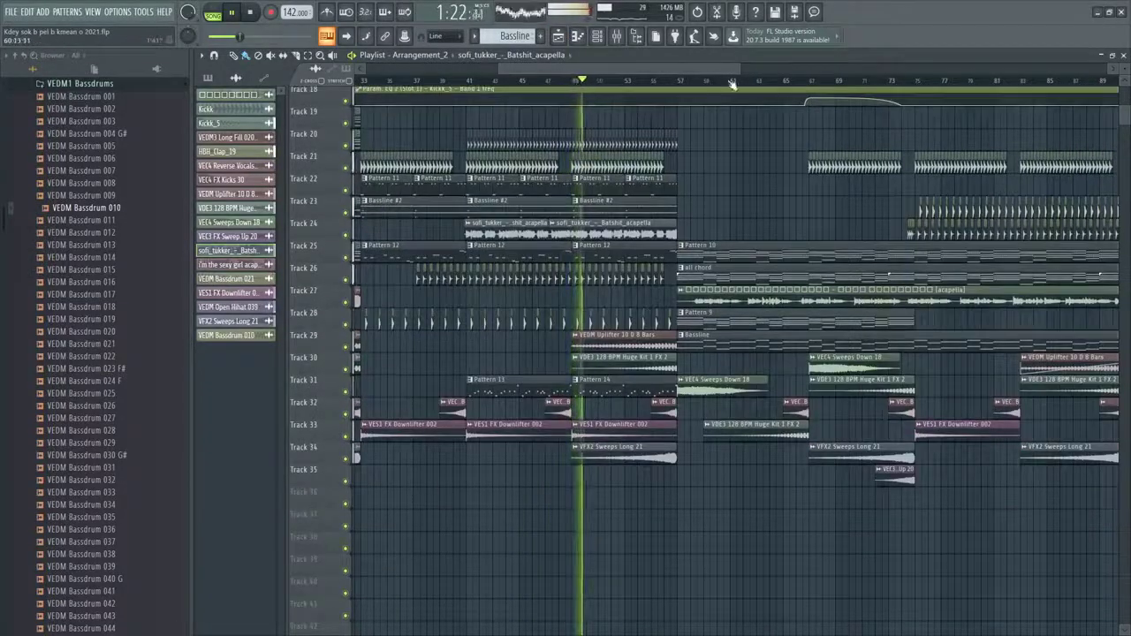
left_click(617, 37)
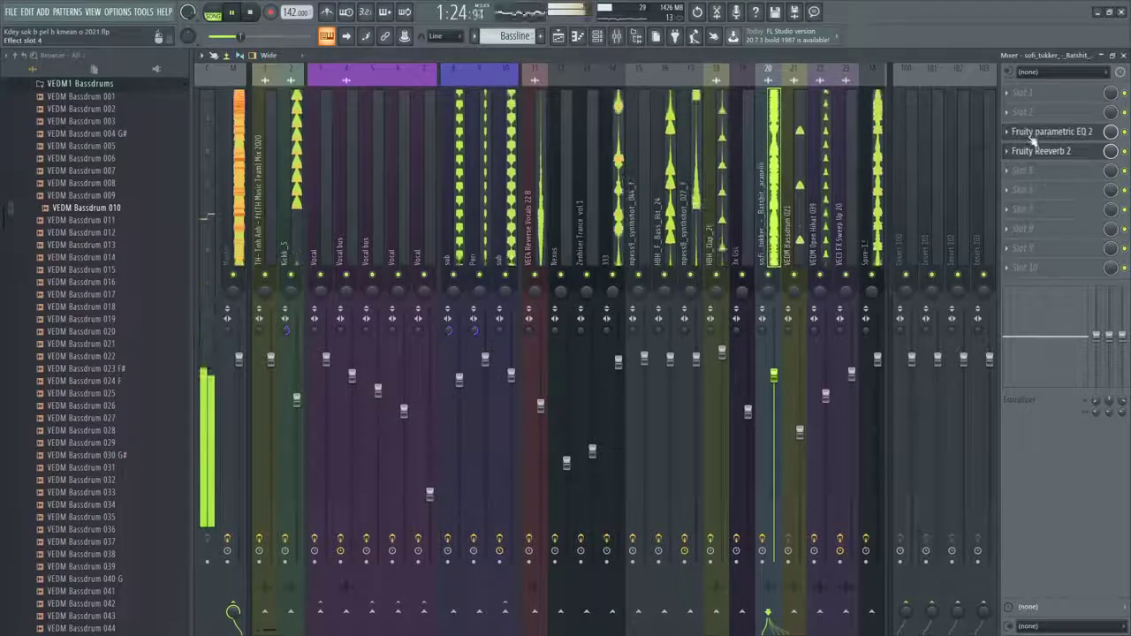
left_click(559, 36)
Replay the transition into bar 57 and select the Pattern 14 clip on Track 31
left_click(666, 85)
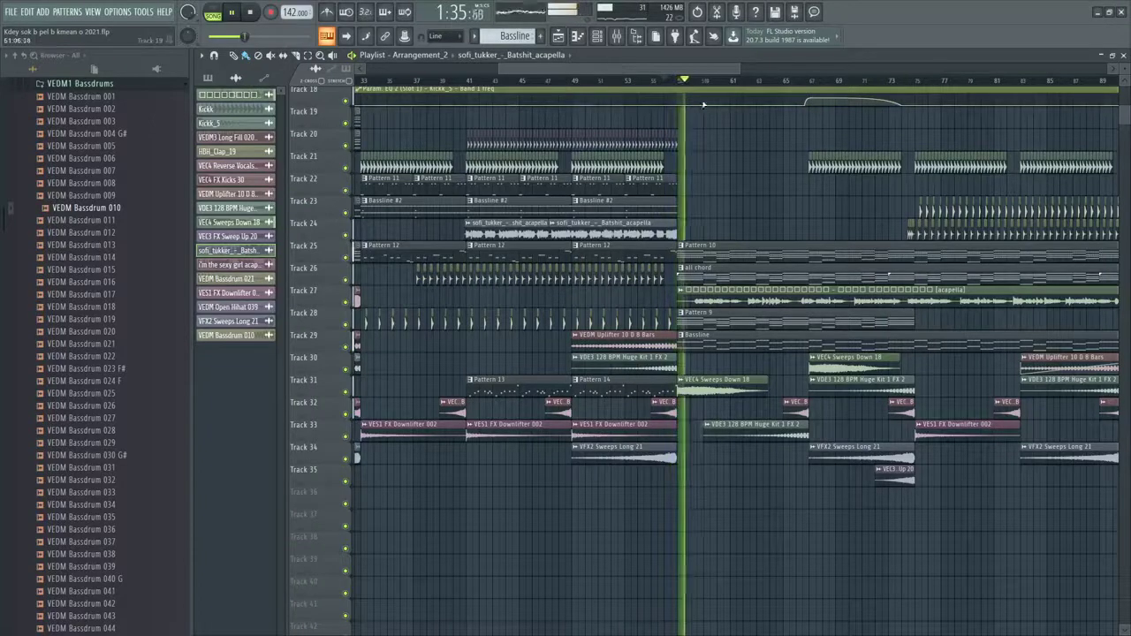
left_click(659, 79)
scroll(671, 265, "up", 5)
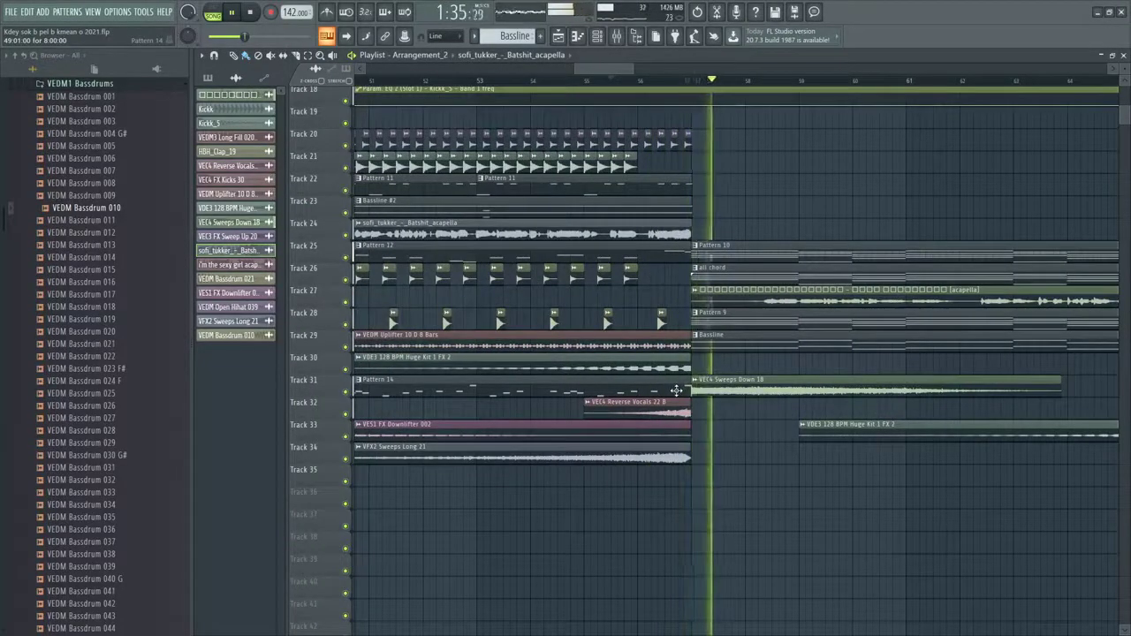
left_click(676, 390)
scroll(705, 396, "down", 4)
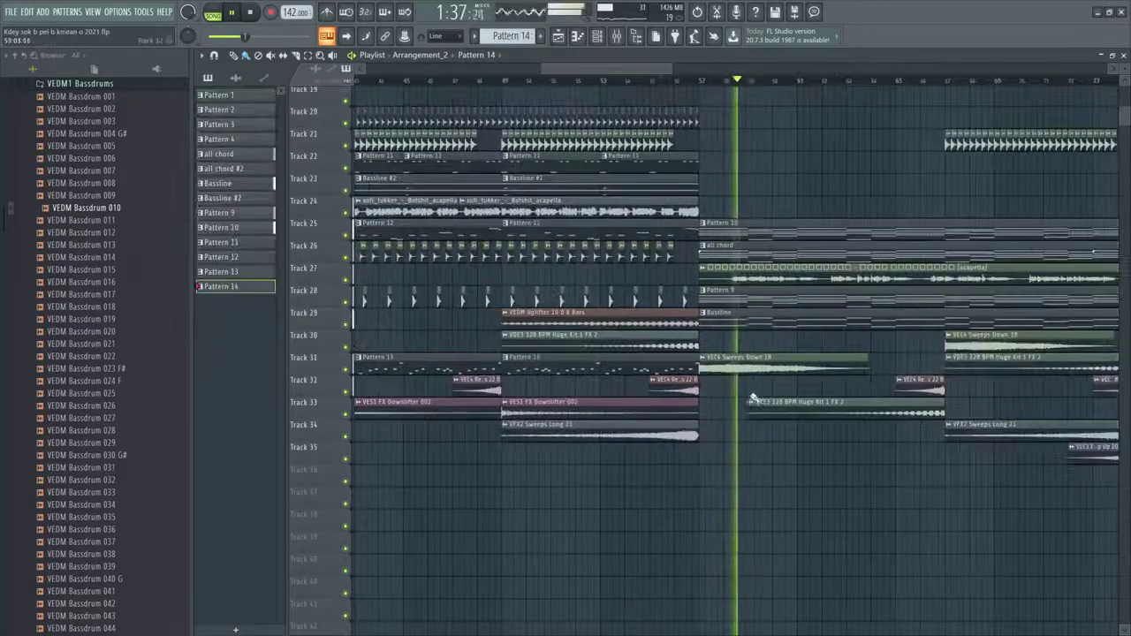
scroll(757, 397, "up", 4)
left_click(598, 80)
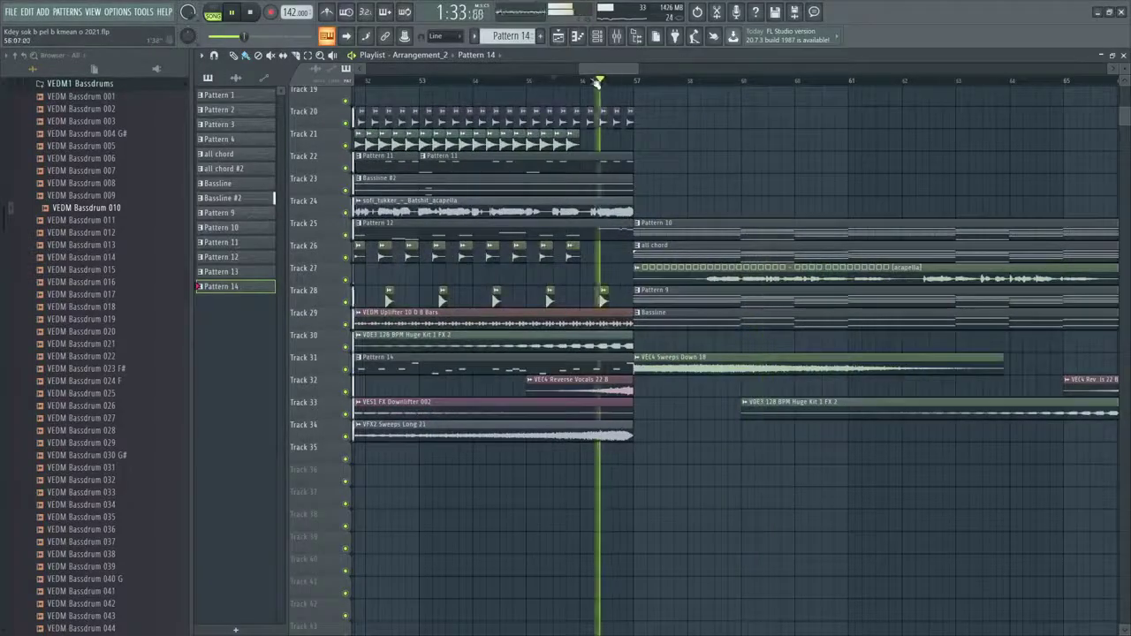
Delete the last two notes of Pattern 14 in the piano roll, then return to the playlist
key("space")
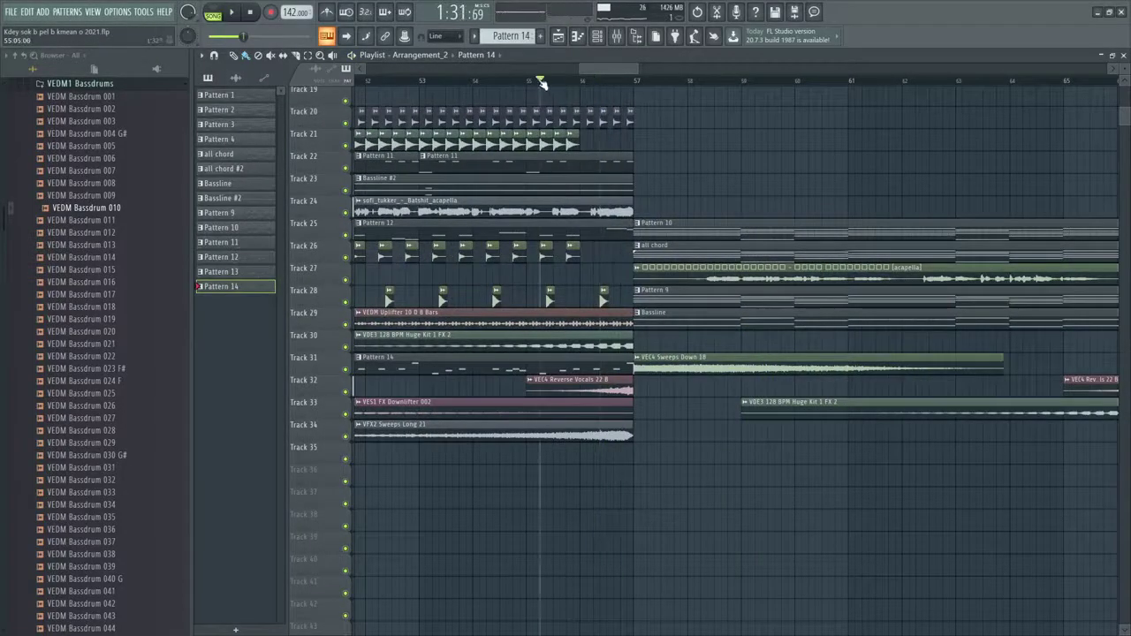
key("space")
scroll(604, 167, "up", 4)
scroll(594, 283, "down", 3)
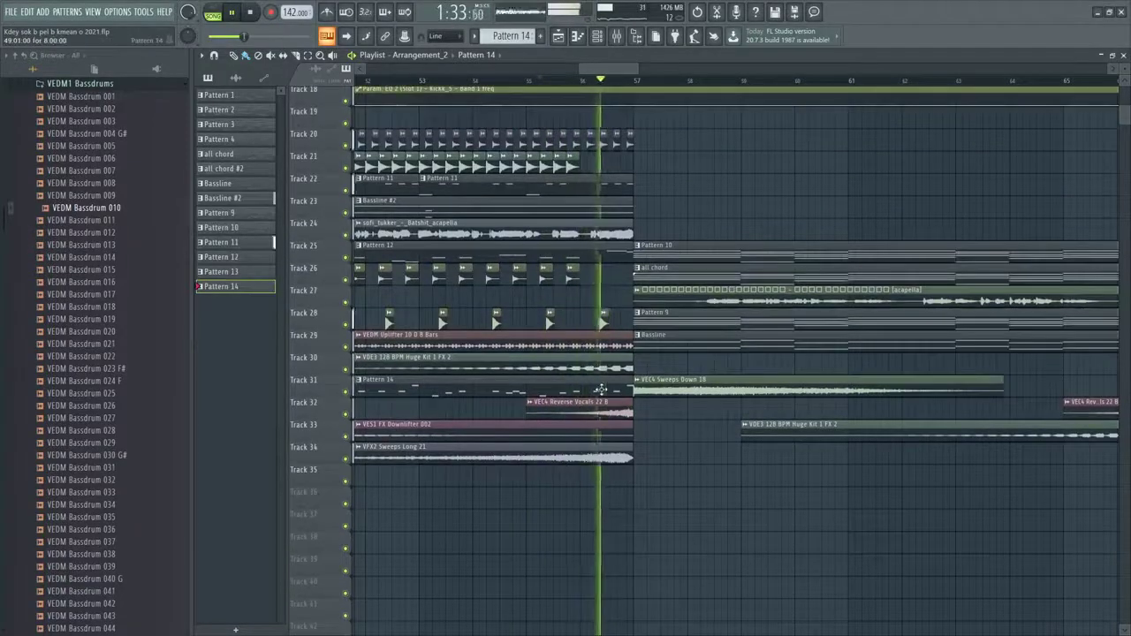
key("space")
scroll(490, 389, "down", 3)
double_click(495, 390)
key("space")
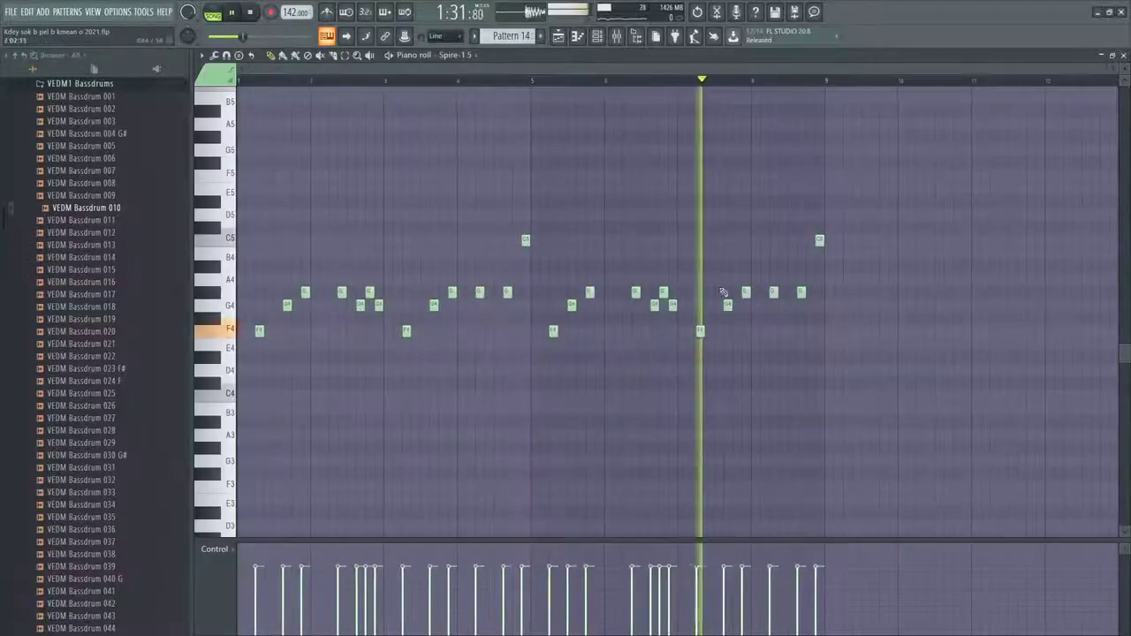
right_click(802, 293)
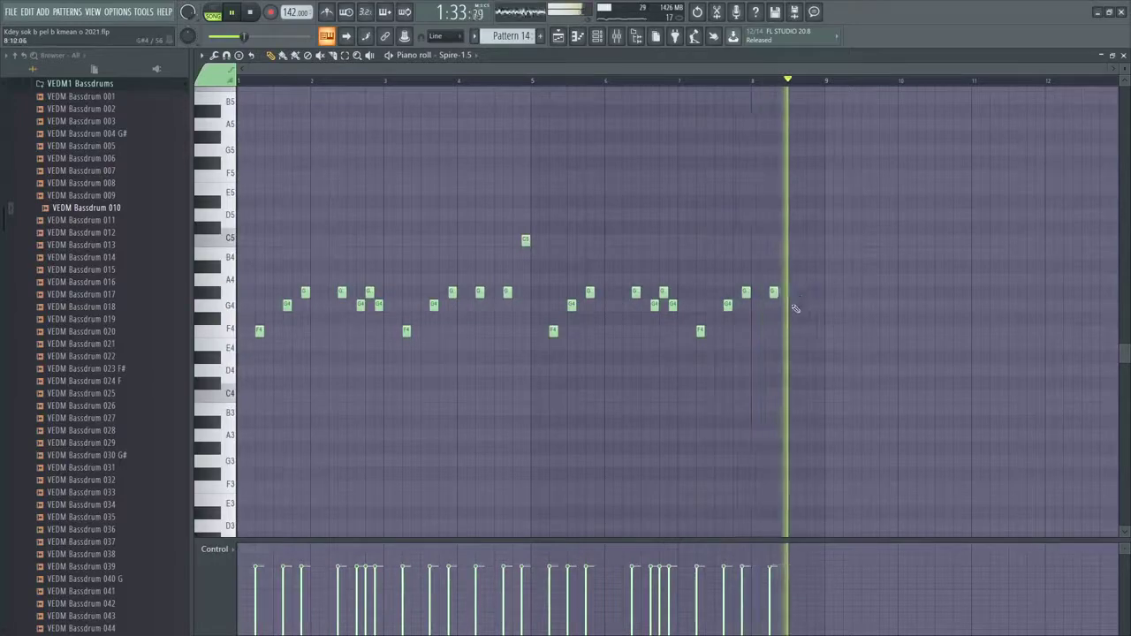
left_click(562, 39)
Play the section starting at bar 57 and examine its patterns, vocals and effect clips in the playlist
scroll(642, 334, "down", 3)
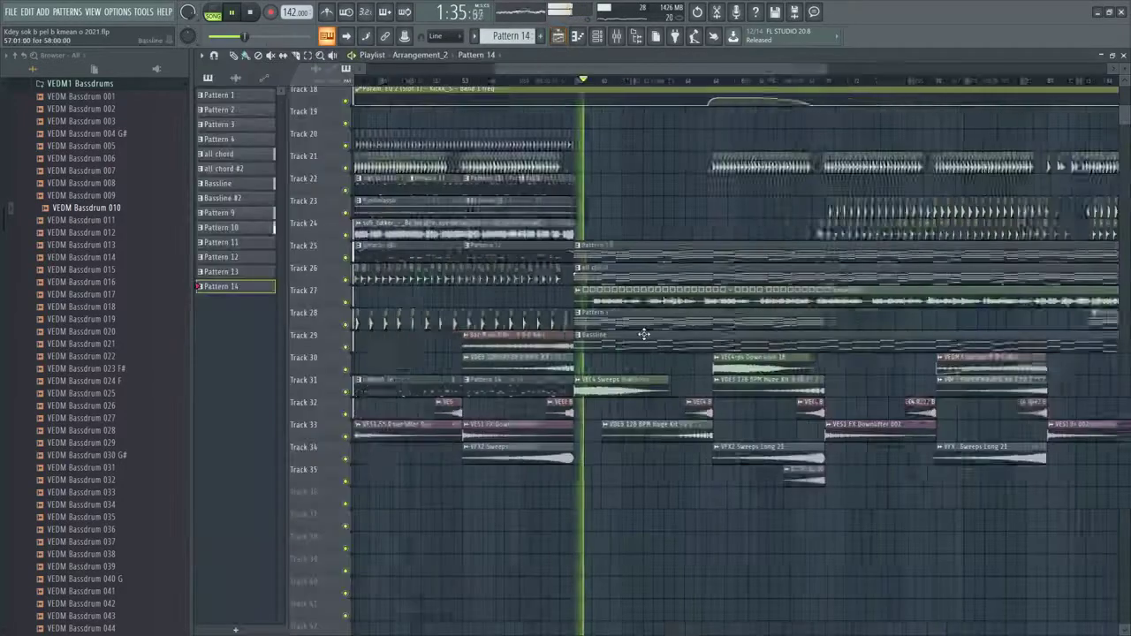
scroll(637, 389, "down", 3)
scroll(619, 353, "up", 3)
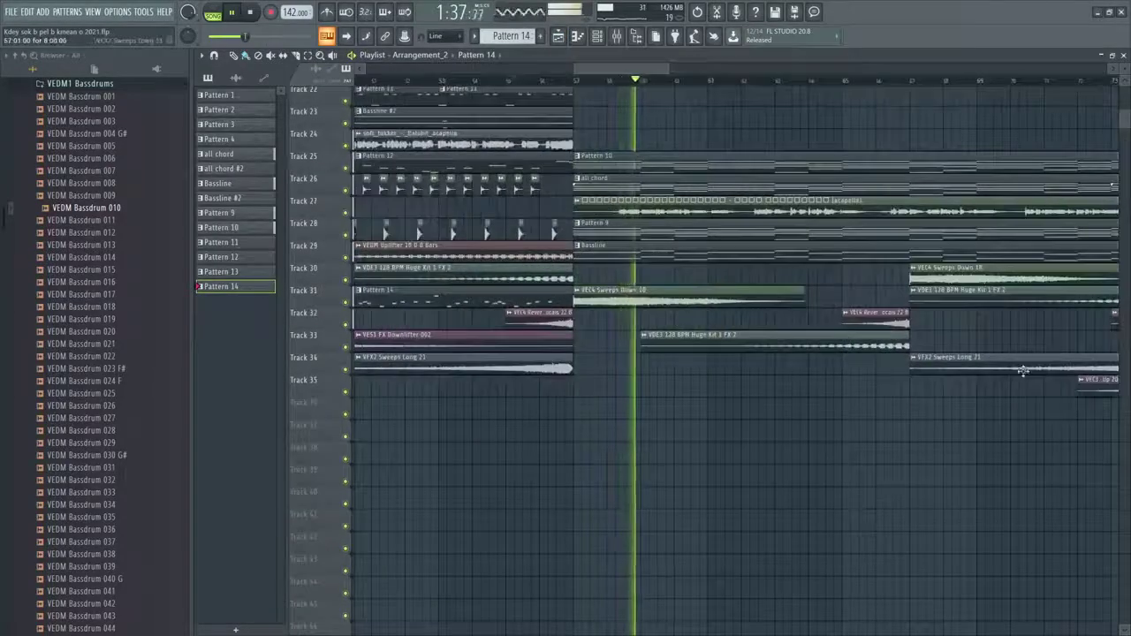
scroll(910, 408, "down", 2)
scroll(678, 133, "up", 1)
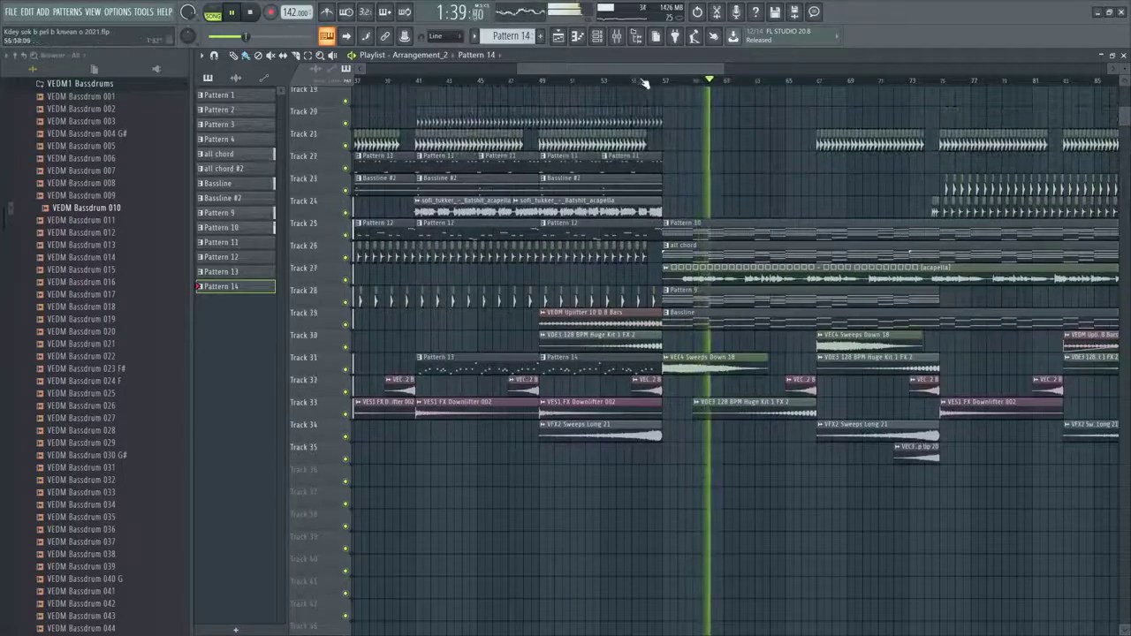
scroll(637, 80, "down", 1)
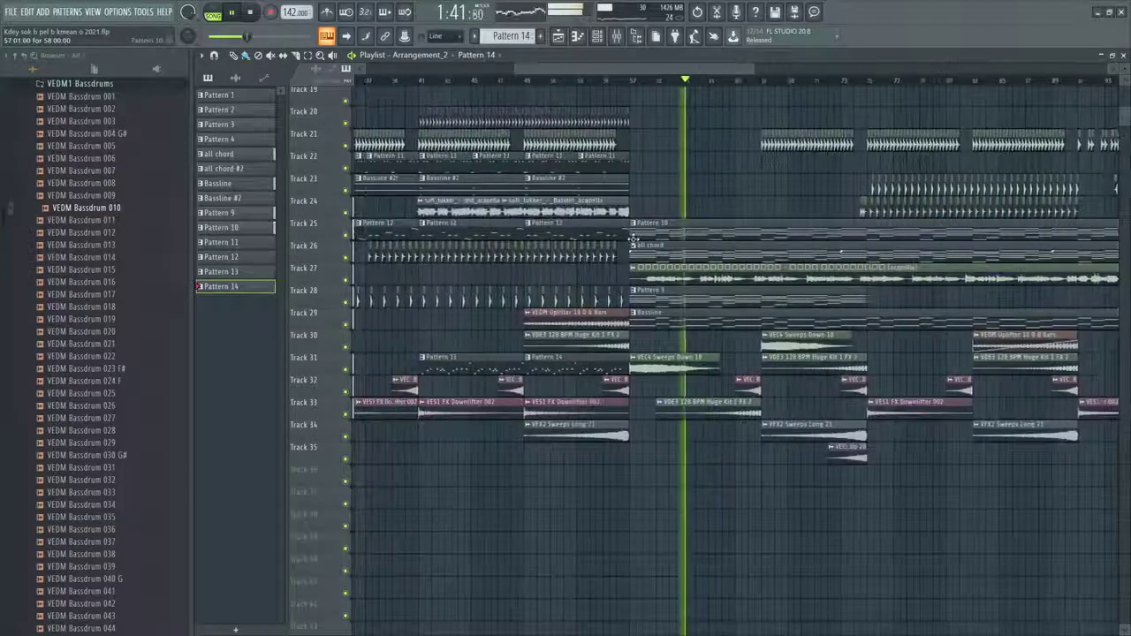
scroll(651, 238, "down", 4)
scroll(713, 219, "up", 4)
scroll(707, 213, "up", 1)
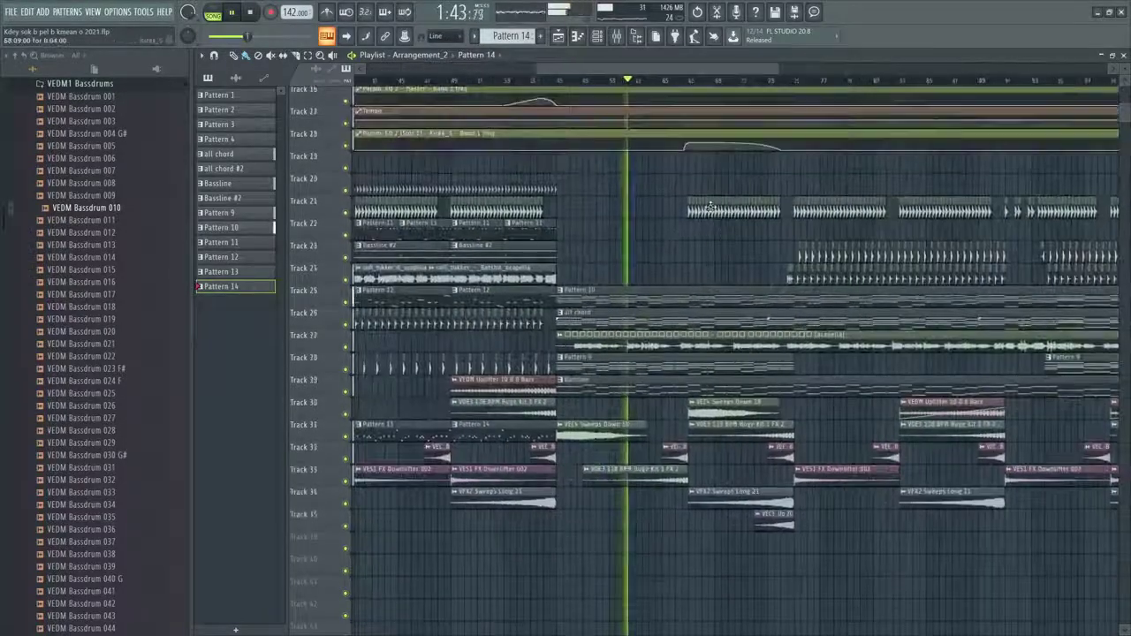
left_click_drag(607, 70, 595, 74)
Collapse the Vengeance EDM Essentials Vol.1 folder and inspect the VDE3 128 BPM Huge Kit 1 FX 2 and VEC4 Sweeps Down 18 samples
scroll(155, 257, "up", 5)
left_click(81, 220)
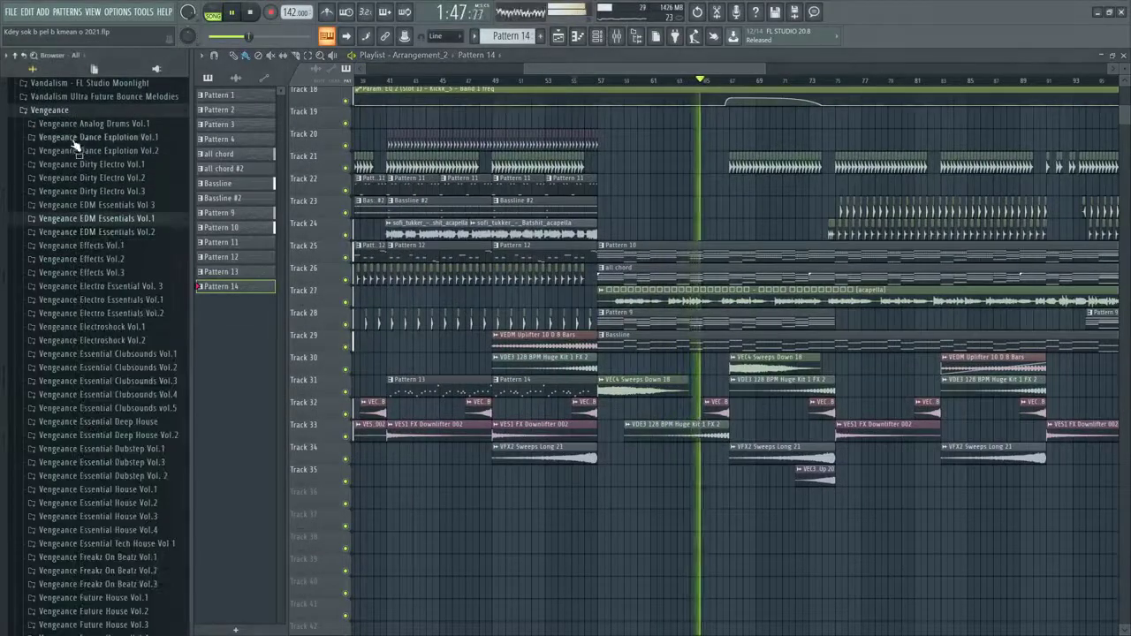
double_click(698, 425)
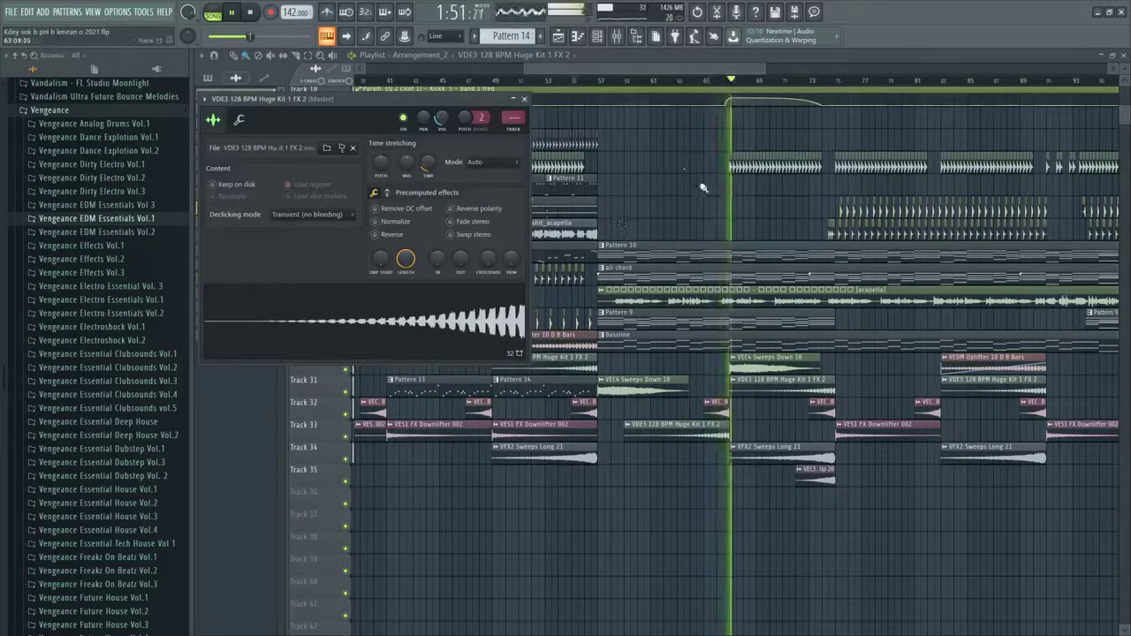
left_click(524, 99)
left_click_drag(645, 70, 656, 70)
double_click(597, 381)
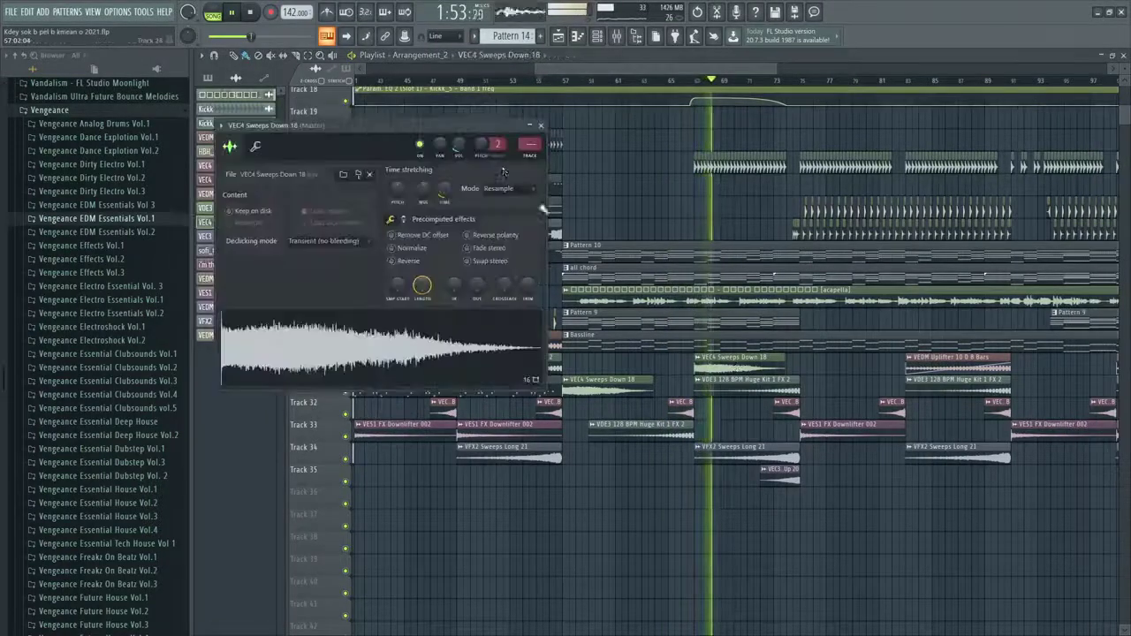
left_click(541, 126)
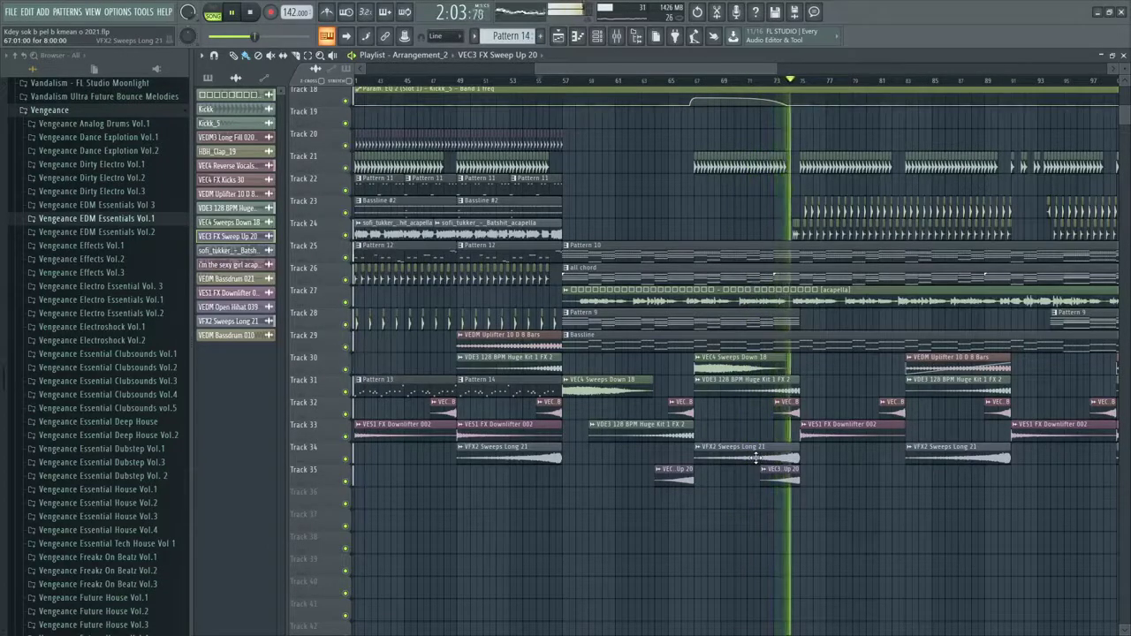
Play the transition into bar 75 and check the sample settings of the VFX2 Sweeps Long 21 clip on Track 34
left_click_drag(744, 74, 759, 73)
left_click(743, 80)
scroll(769, 288, "up", 5)
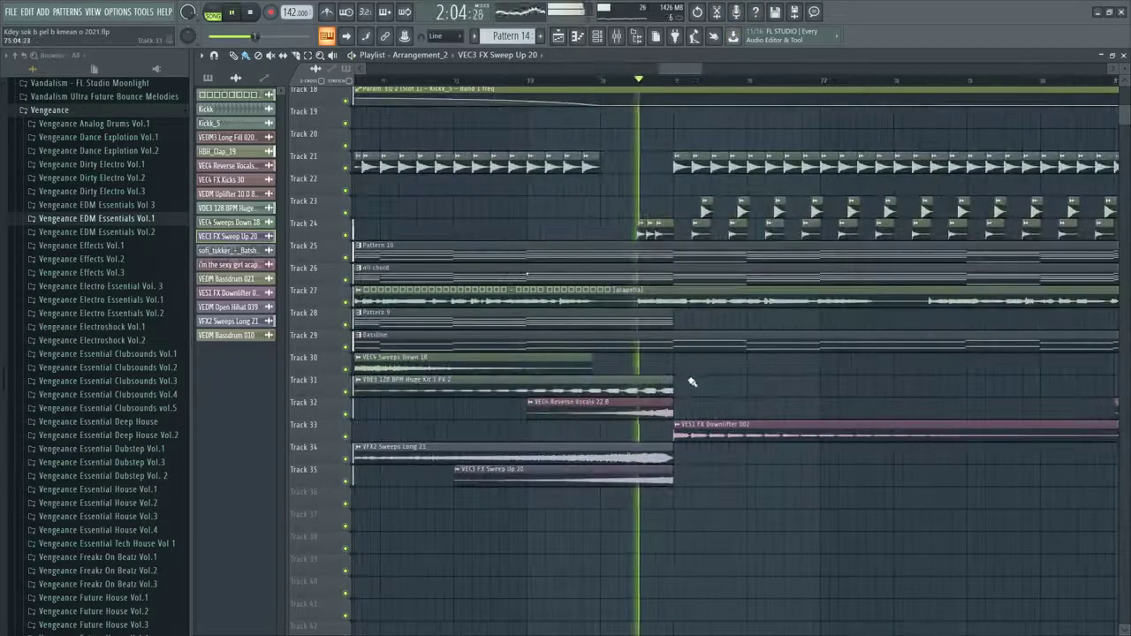
key("space")
double_click(646, 454)
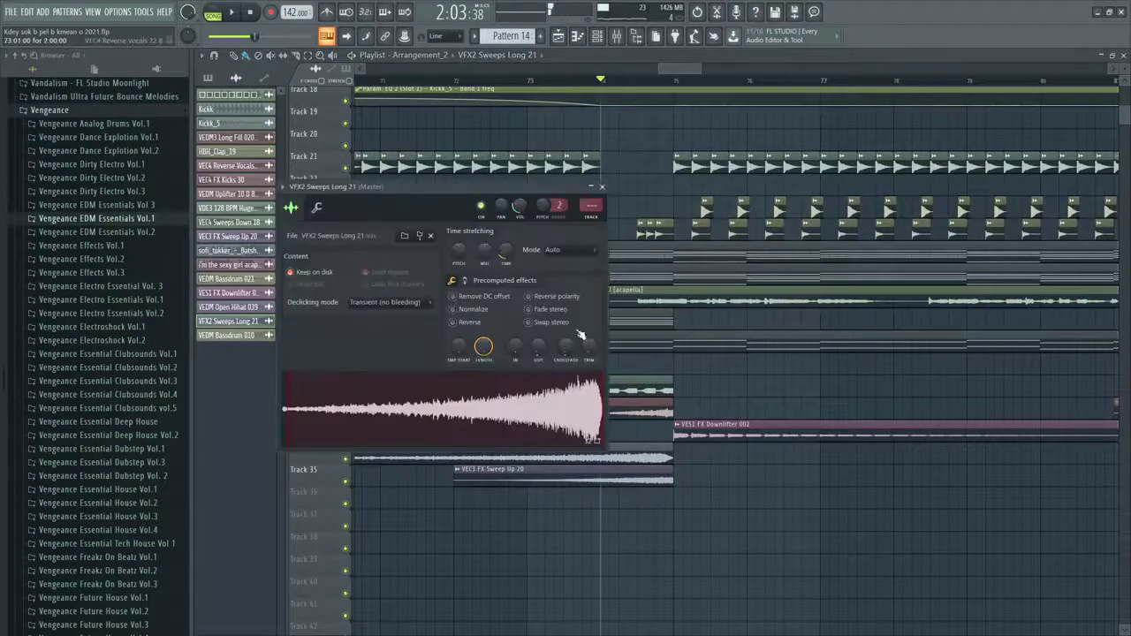
key("Escape")
key("space")
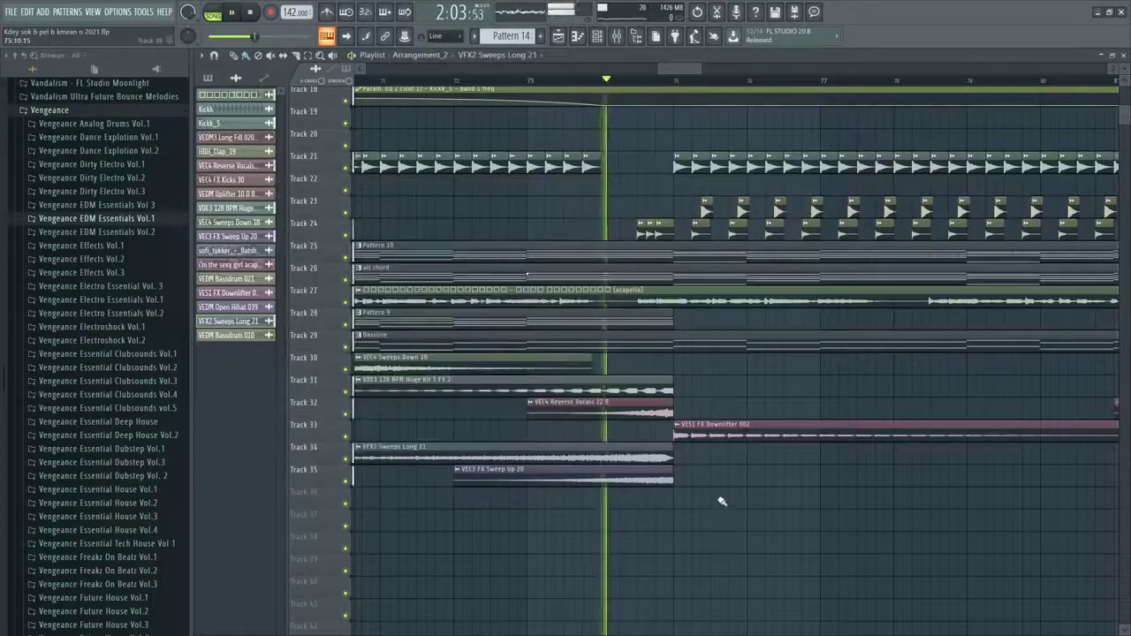
scroll(720, 495, "down", 5)
scroll(722, 489, "up", 3)
key("space")
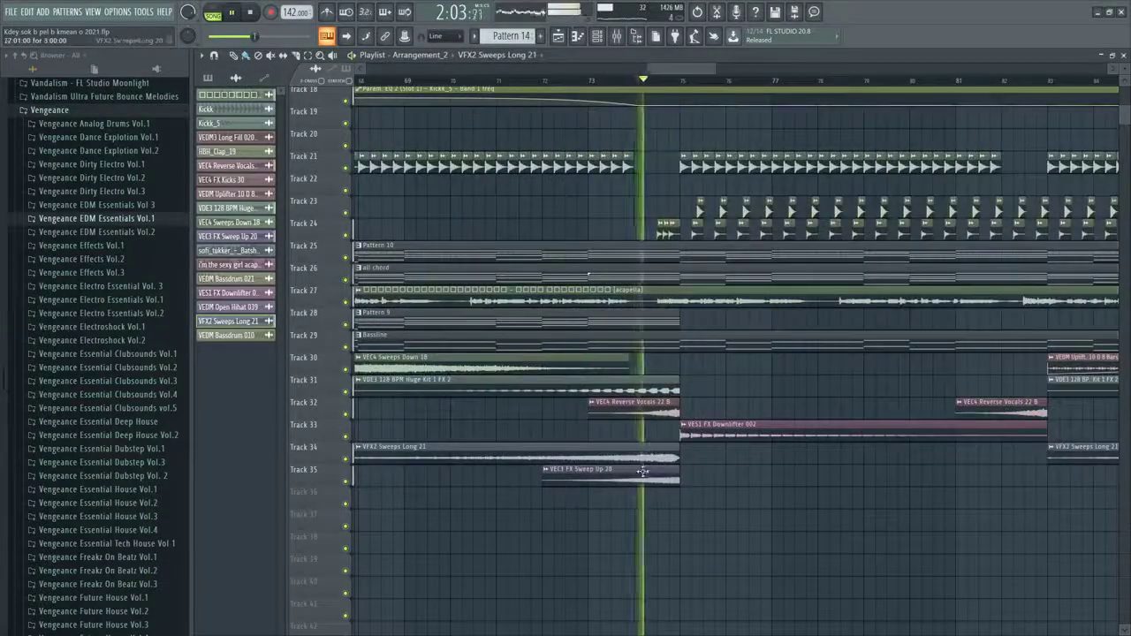
Solo Track 34 and set the VFX2 Sweeps Long 21 time-stretching mode to Resample
left_click(345, 459, "ctrl")
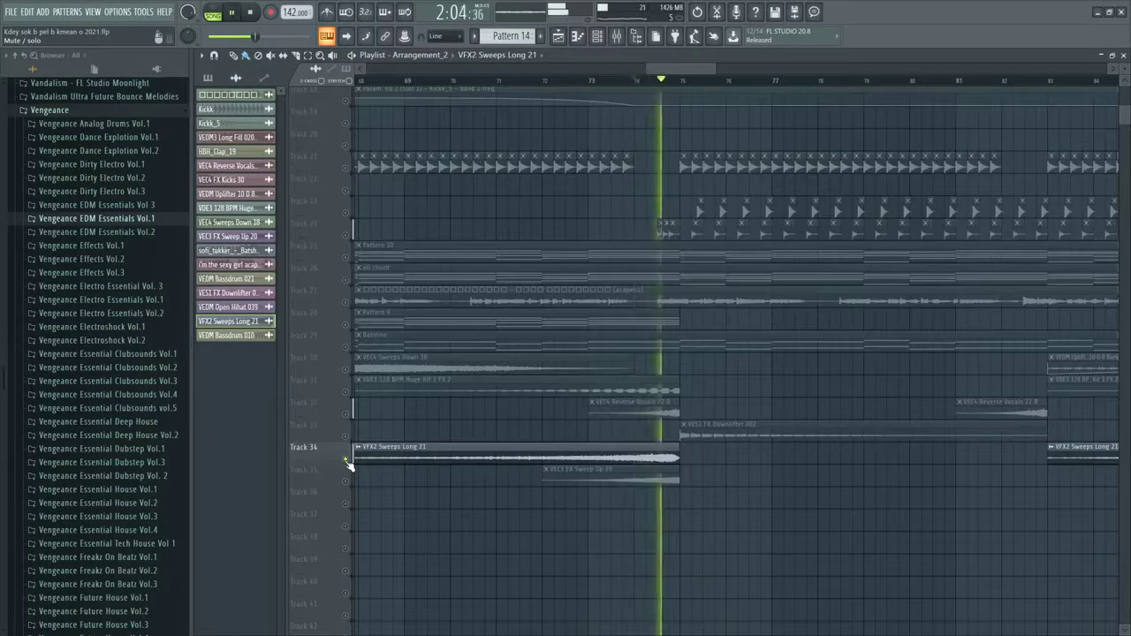
double_click(486, 459)
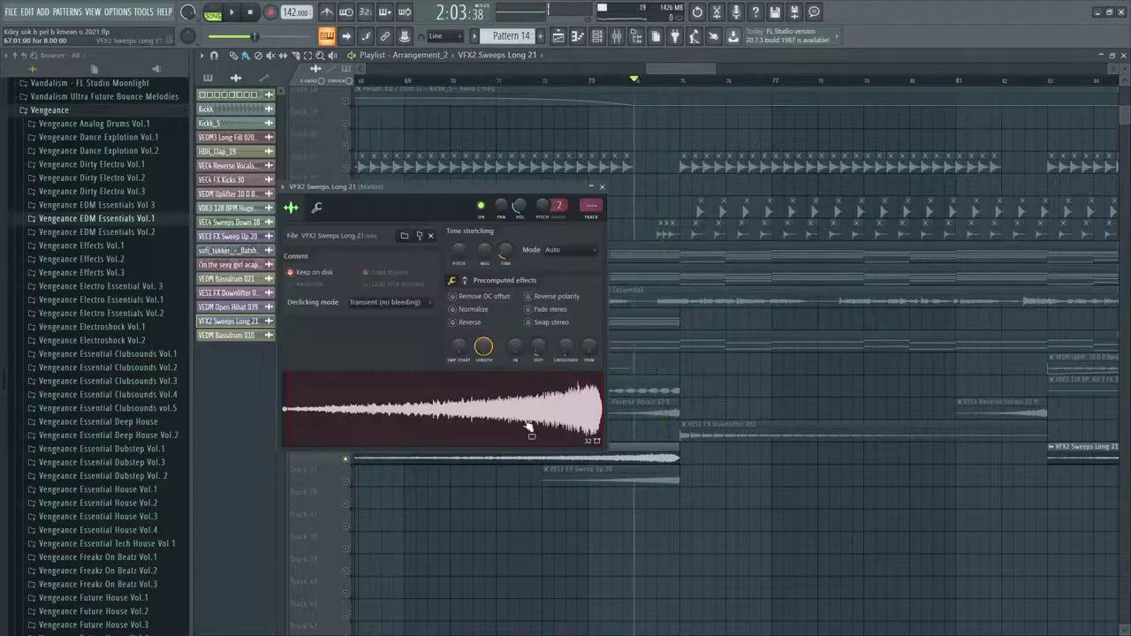
left_click(567, 253)
left_click(557, 282)
left_click(568, 255)
left_click(559, 271)
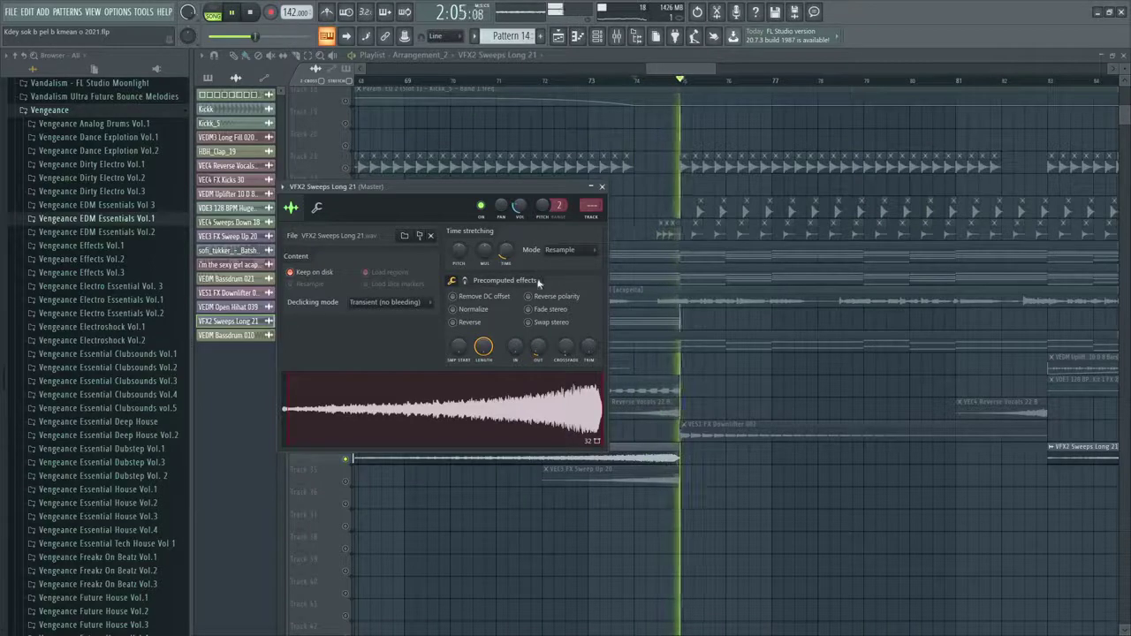
Undo the last change, close the sample settings and play the transition with all tracks unsoloed
key("space")
left_click(561, 250)
right_click(704, 440)
key("ctrl+z")
key("space")
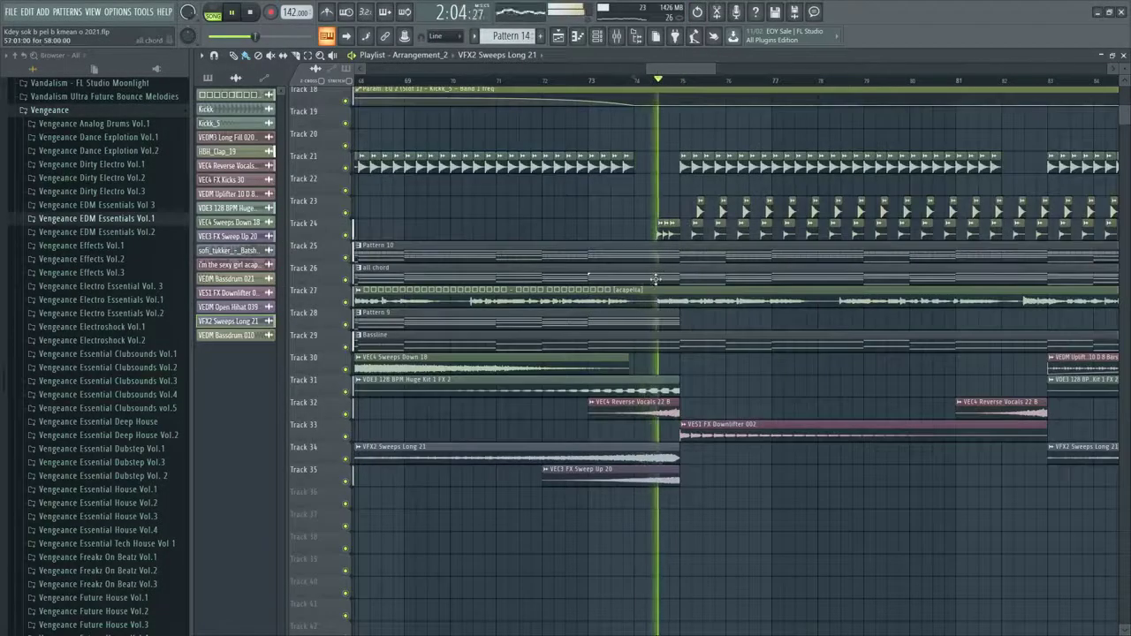
Play the section from bar 75 and examine the kick, clap and effect clips in the arrangement
scroll(656, 265, "up", 3)
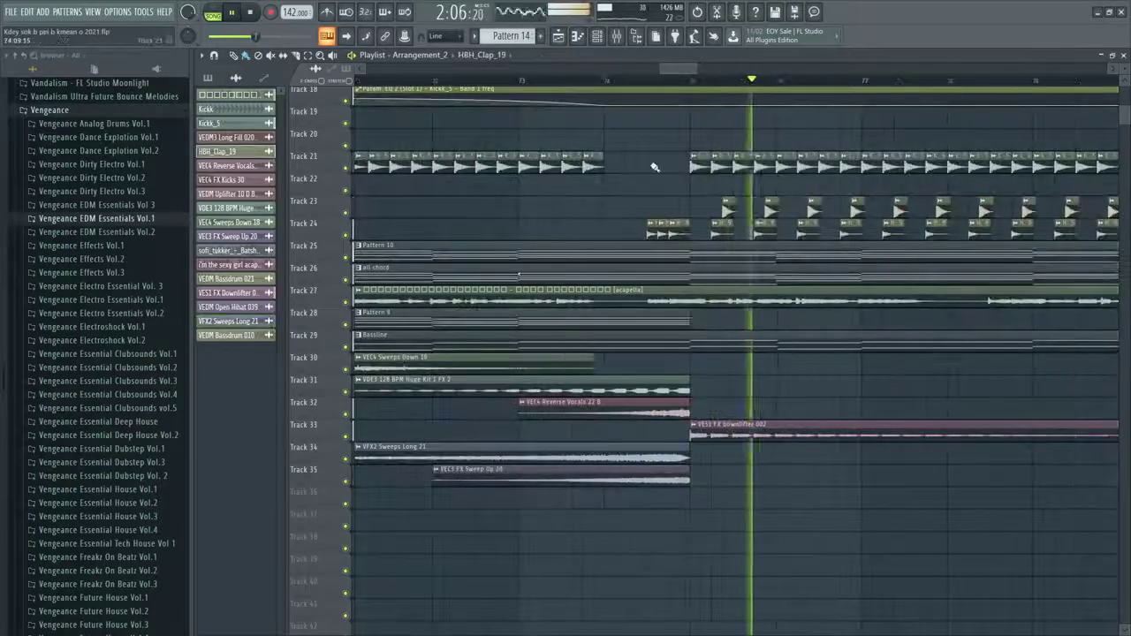
scroll(656, 169, "down", 4)
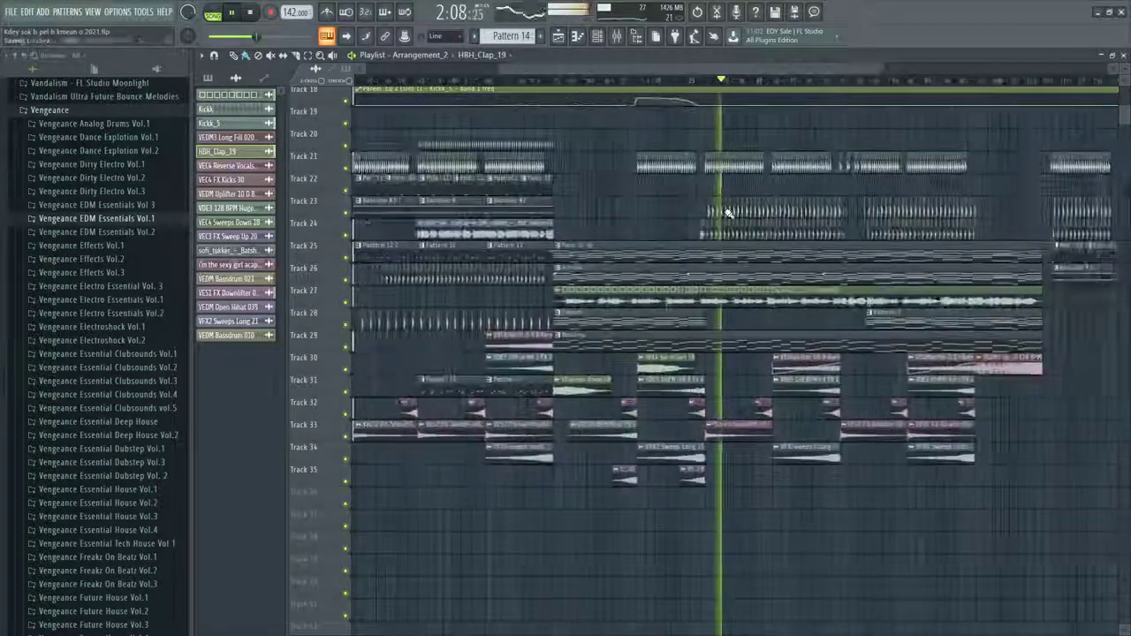
scroll(728, 213, "up", 3)
scroll(750, 212, "up", 4)
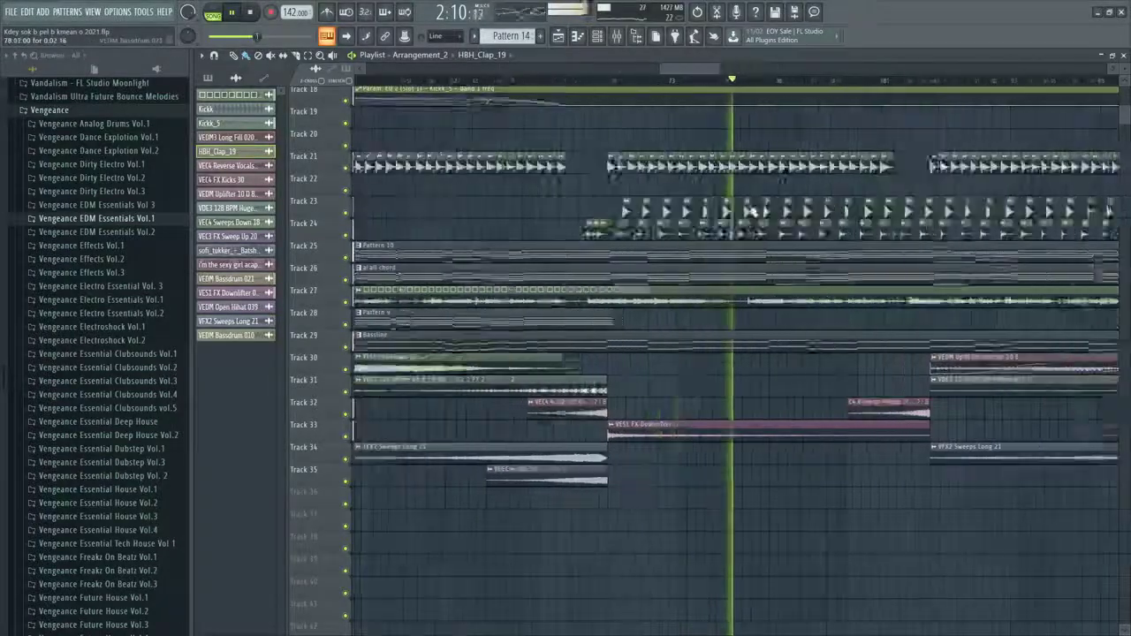
scroll(690, 282, "down", 3)
scroll(771, 208, "up", 3)
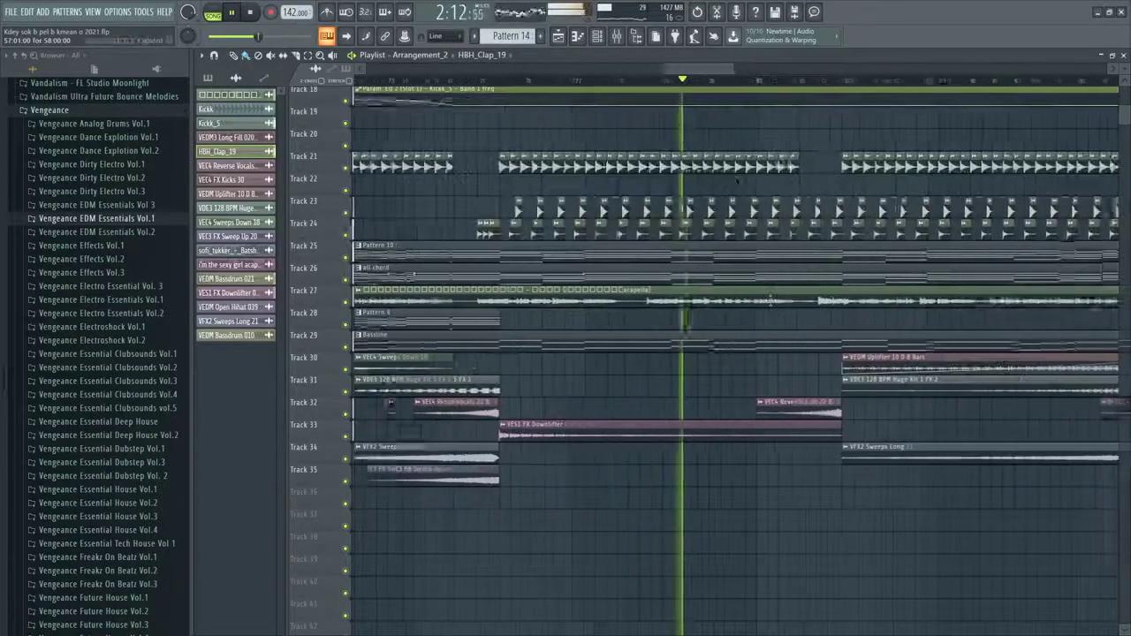
mouse_move(735, 68)
left_mouse_down()
mouse_move(759, 68)
mouse_move(721, 73)
left_mouse_up()
scroll(701, 213, "up", 3)
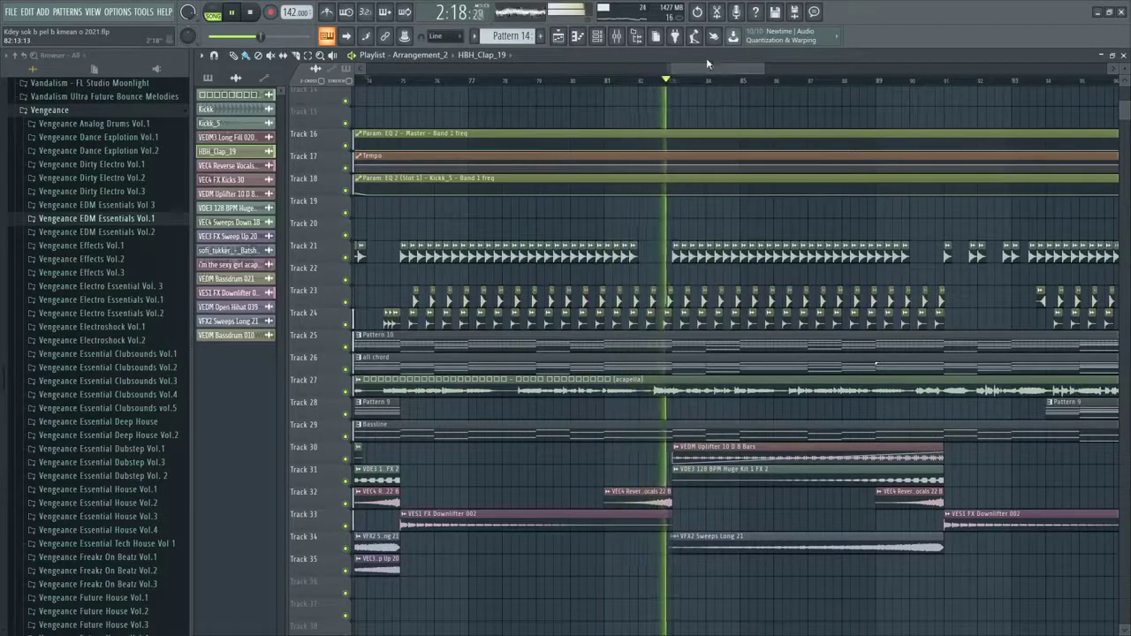
Start playback near bar 90 and examine the kick break that follows bar 91
left_click_drag(706, 71, 735, 83)
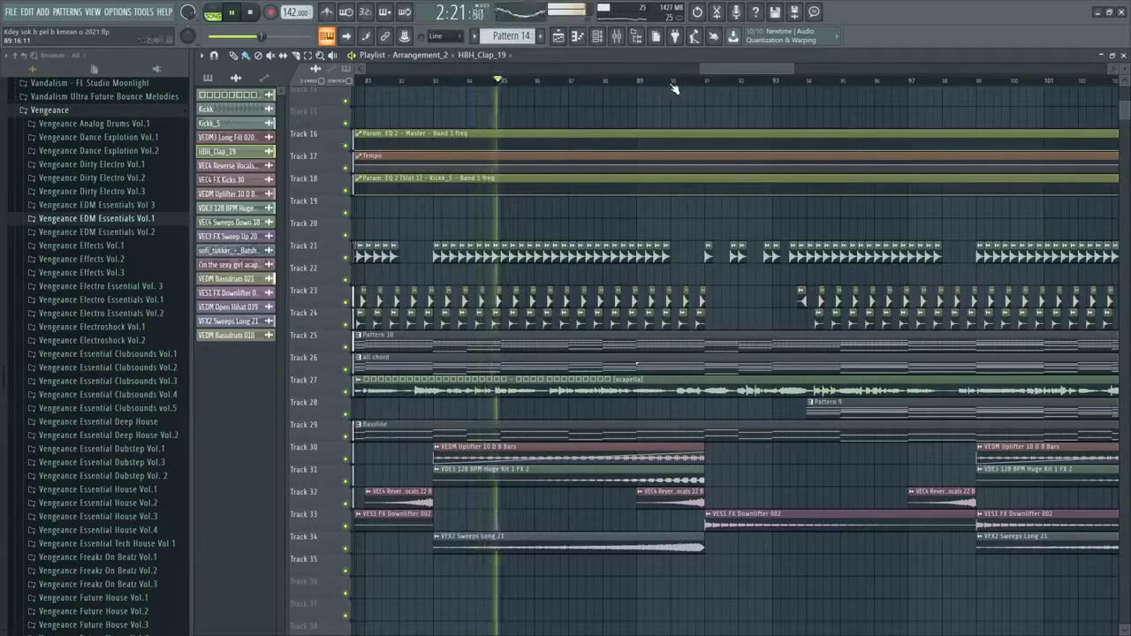
left_click(675, 85)
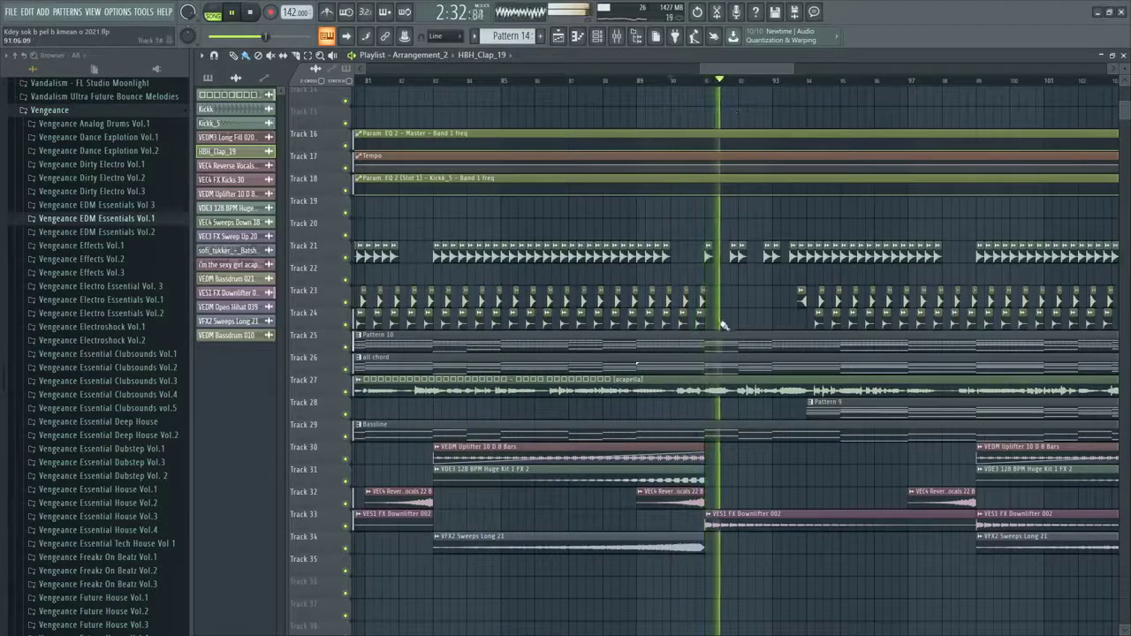
scroll(758, 306, "up", 3)
scroll(758, 305, "up", 2)
scroll(671, 319, "down", 3)
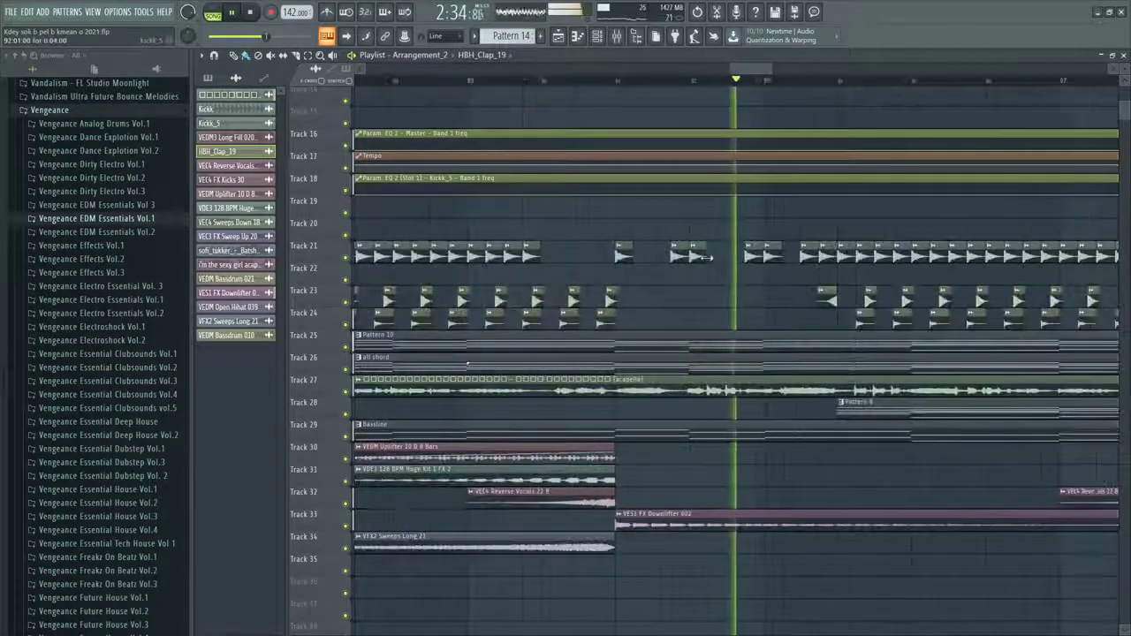
Slice the Track 29 Bassline clip around the kicks in bars 91 and 92, undoing the misplaced cut
scroll(699, 265, "down", 2)
key("space")
scroll(654, 488, "up", 3)
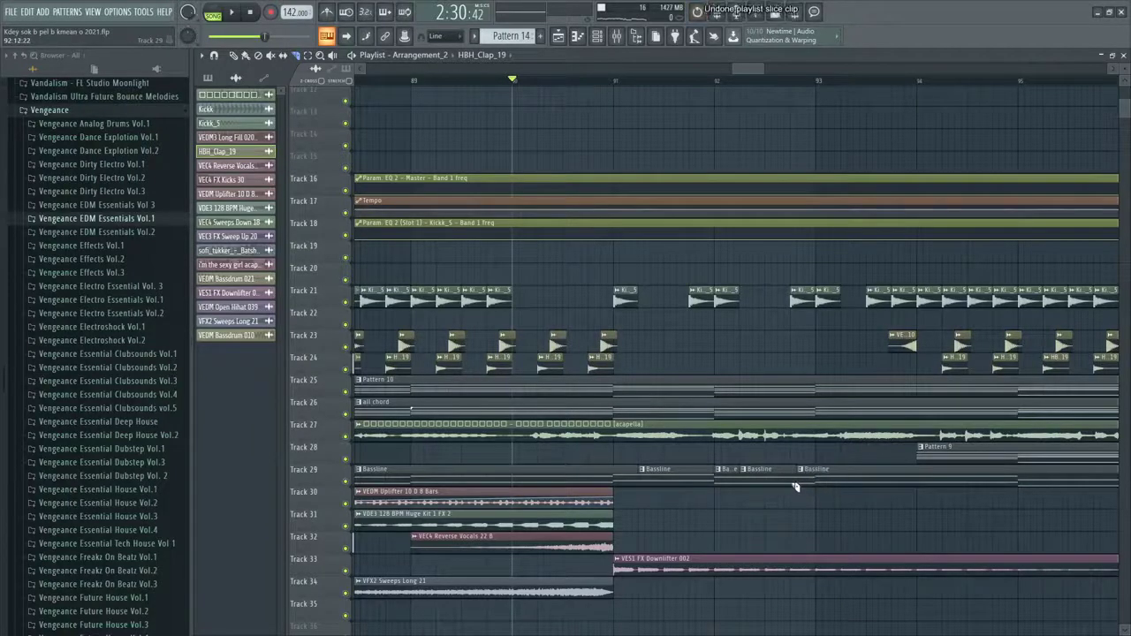
key("ctrl+alt+z")
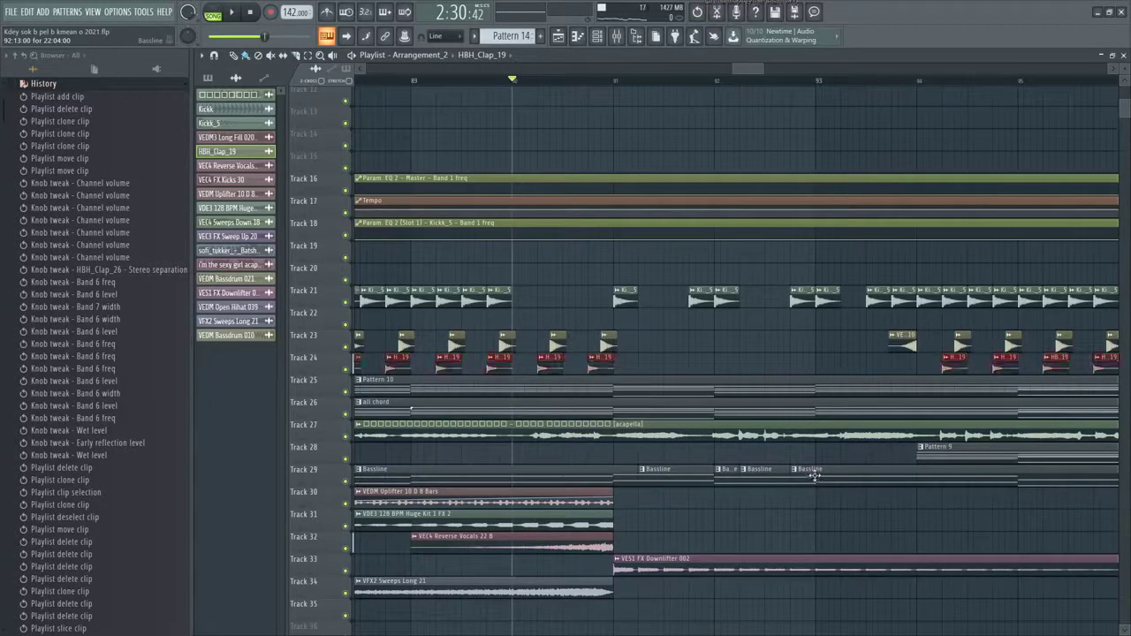
left_click(814, 476)
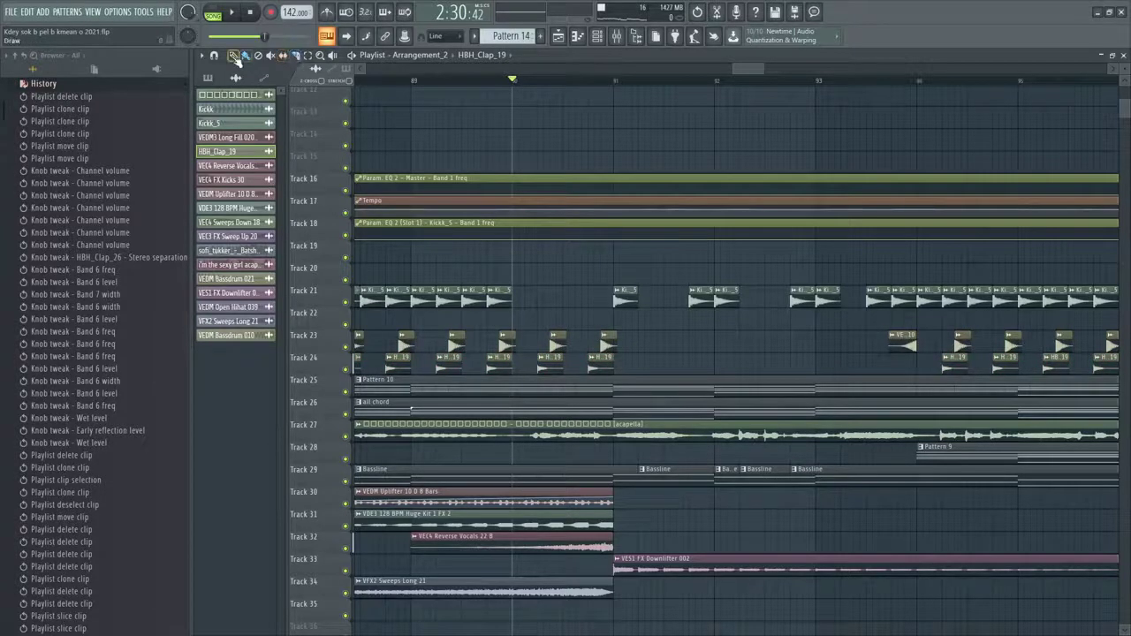
Slice the Bassline clip at bar 93, after that bar's first kick, at its last beat and at bar 94
scroll(821, 492, "up", 3)
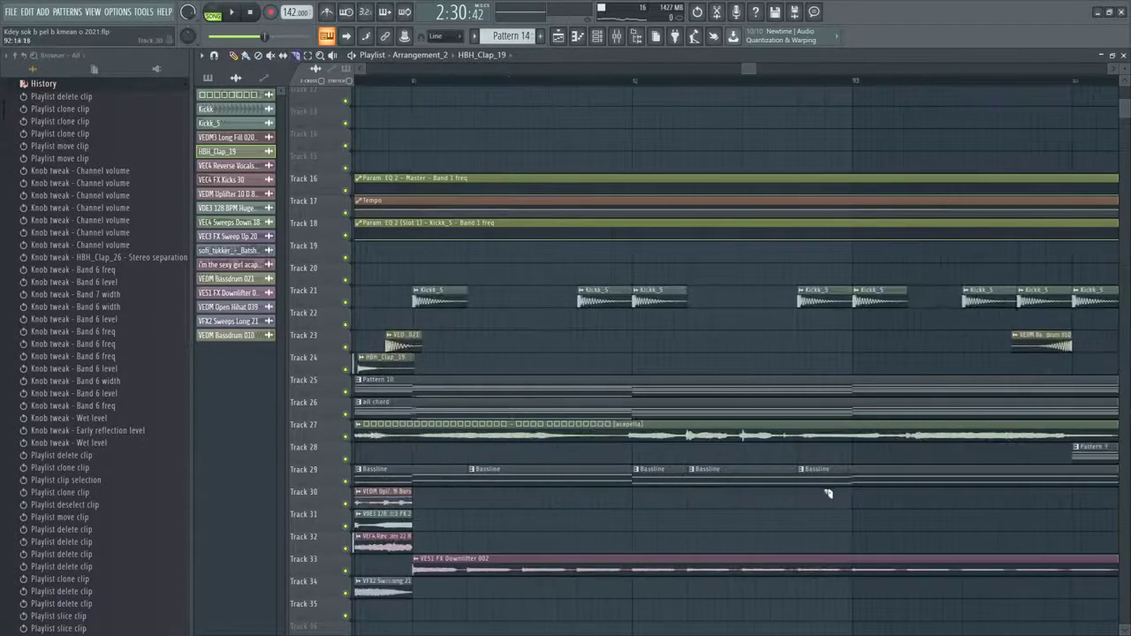
left_click(856, 485)
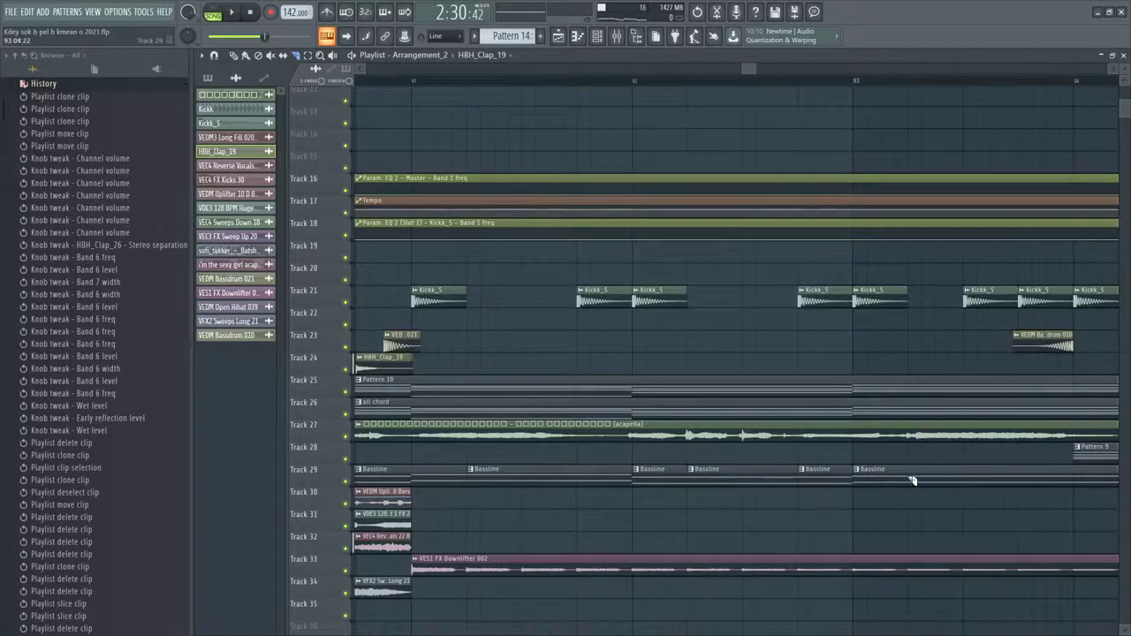
left_click(914, 480)
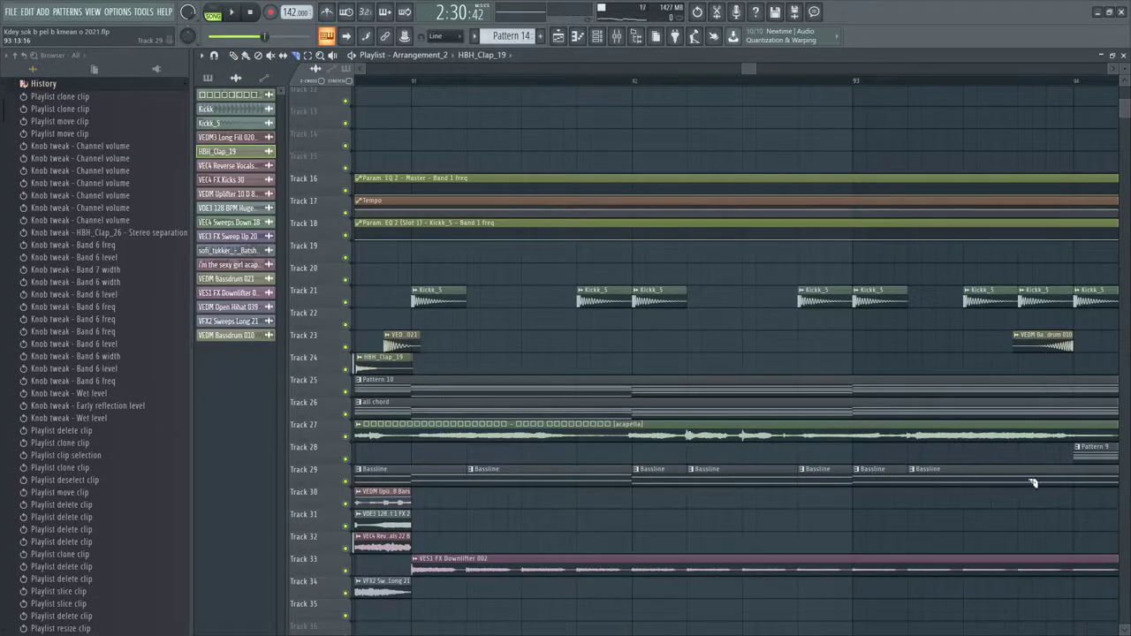
left_click(1033, 482)
left_click(1076, 484)
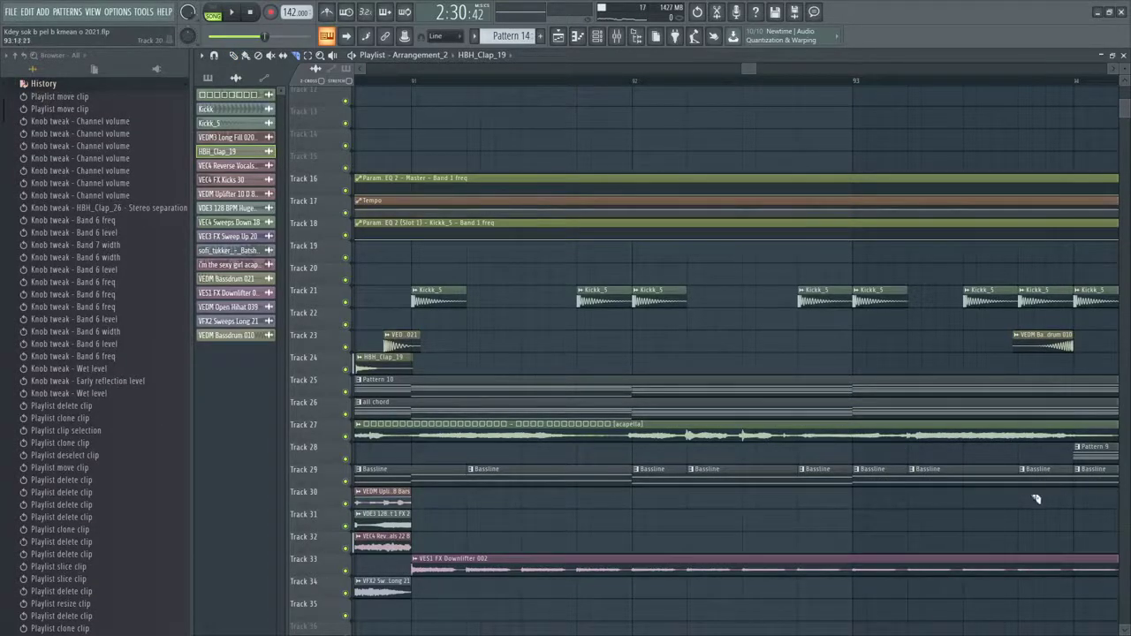
Delete the Track 29 Bassline segments that fall in the gaps between kicks in bars 91 to 93, restoring the one removed by mistake
left_click(233, 58)
scroll(455, 256, "down", 3)
scroll(546, 320, "down", 3)
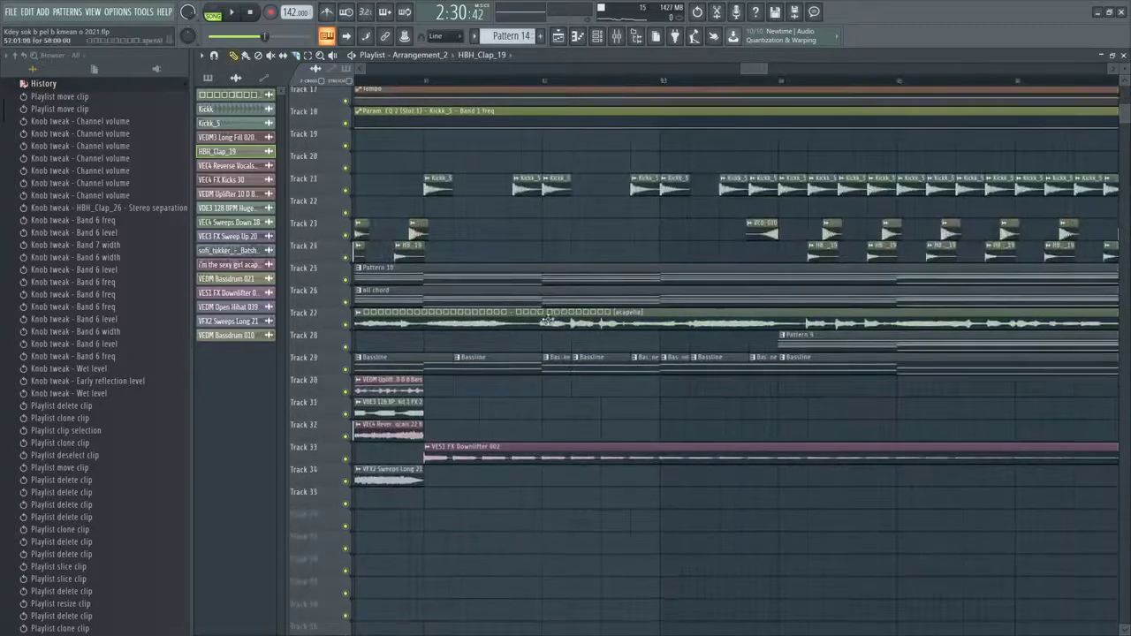
right_click(504, 360)
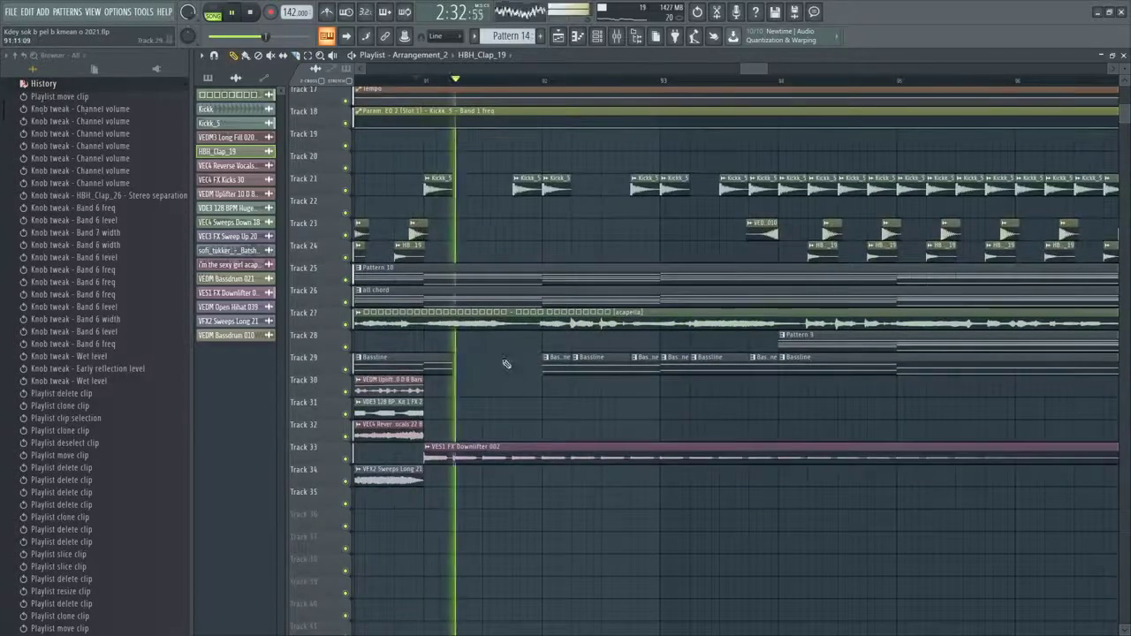
right_click(600, 370)
right_click(677, 372)
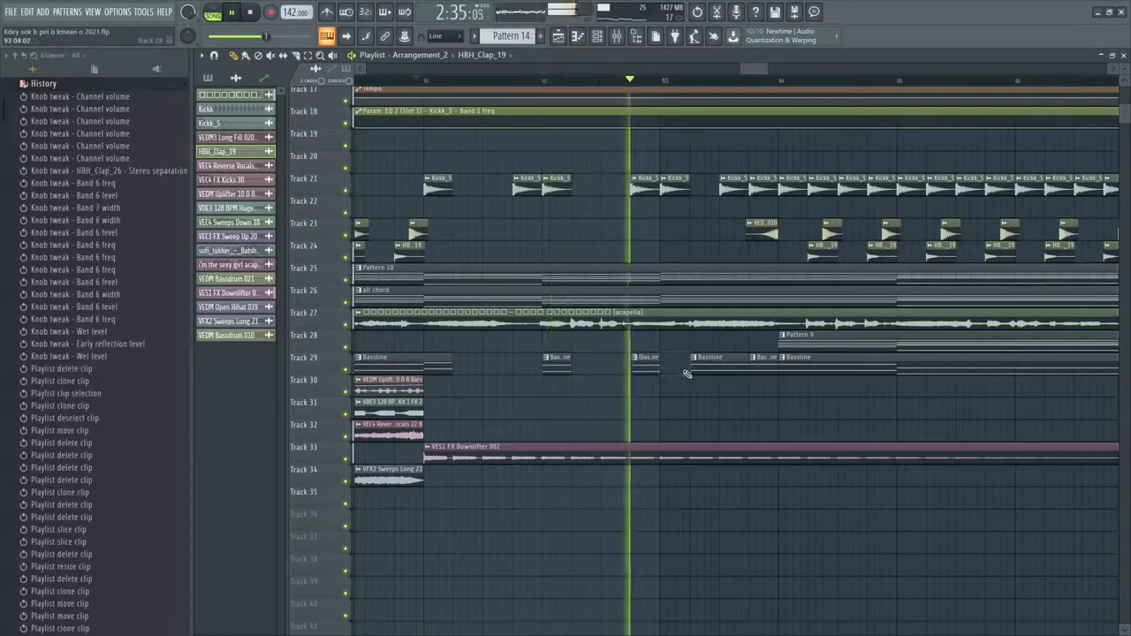
right_click(704, 372)
key("ctrl+z")
key("space")
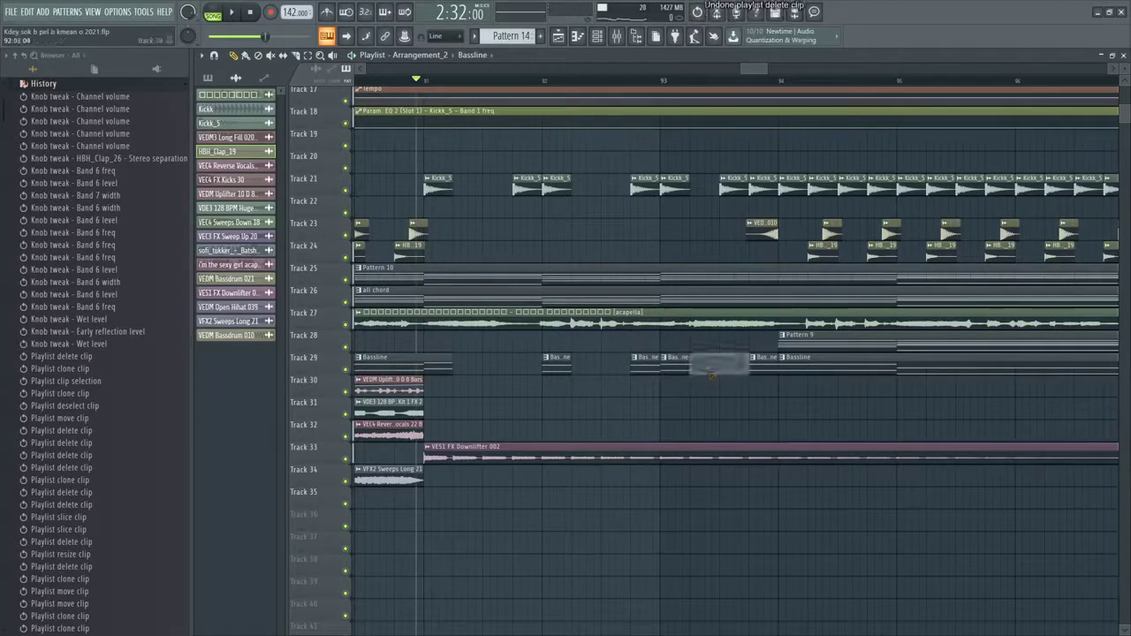
Try extending the bar 92 Bassline segment back to the last kick of bar 91 and play the break
key("space")
key("space")
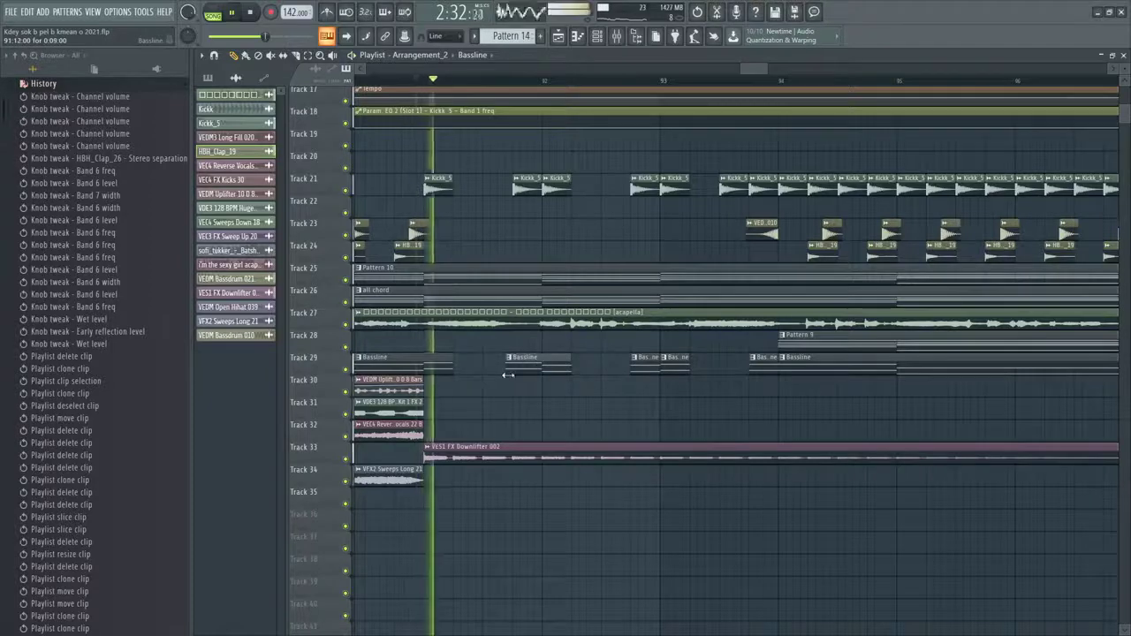
scroll(626, 409, "down", 3)
scroll(626, 409, "up", 3)
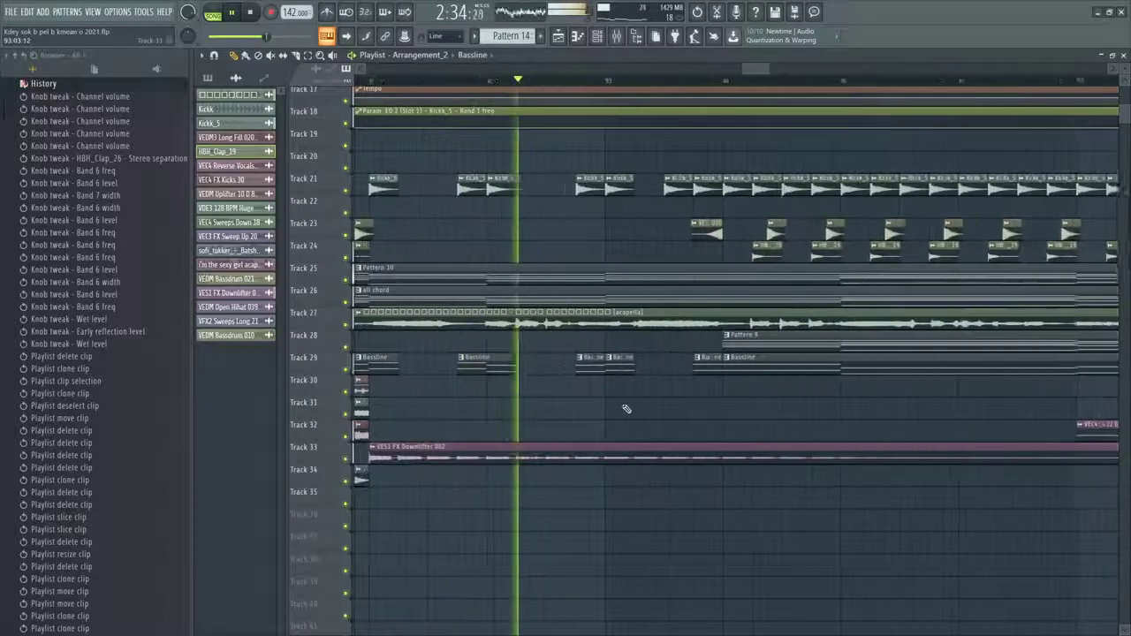
key("space")
key("space")
Shorten the Bassline segment to start at bar 92 and delete the short pieces just before bars 93 and 94
left_click_drag(462, 366, 490, 365)
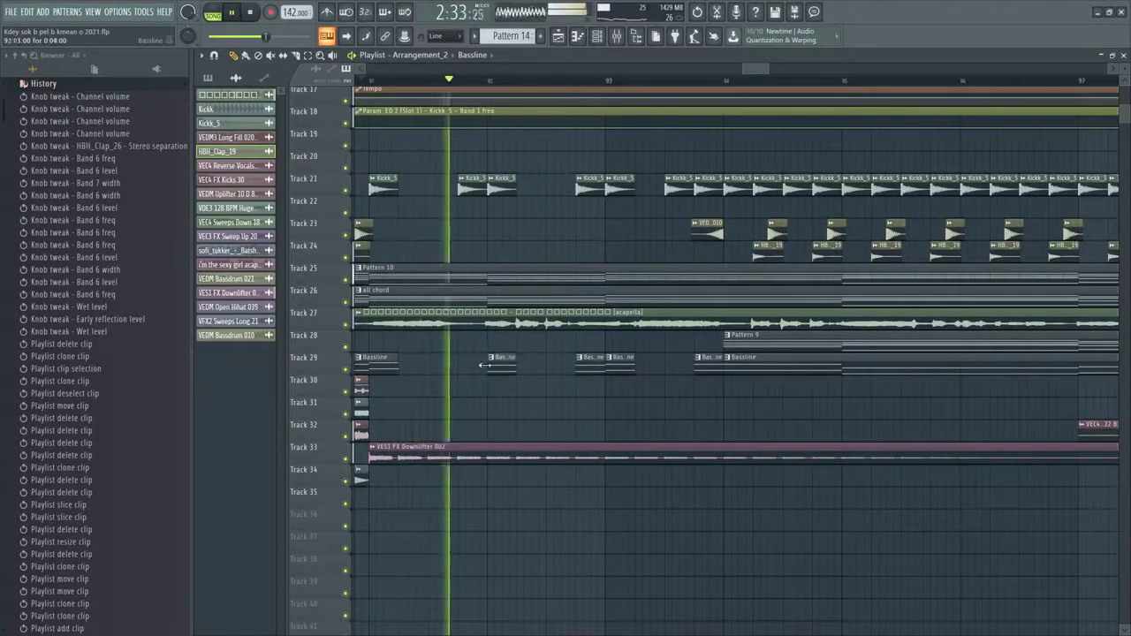
right_click(594, 366)
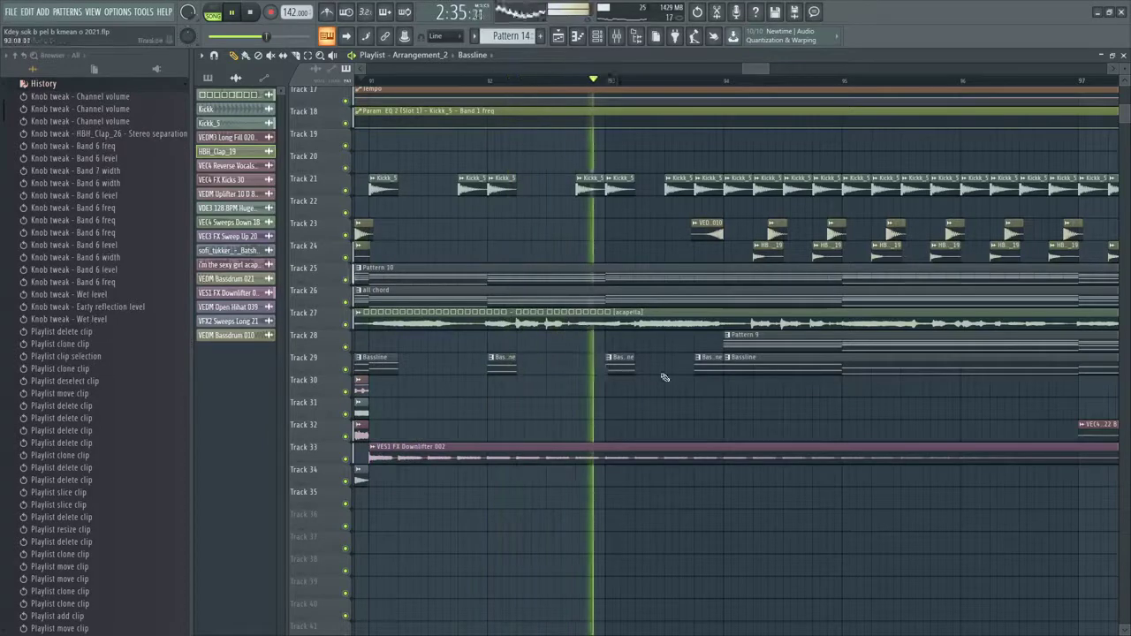
right_click(705, 366)
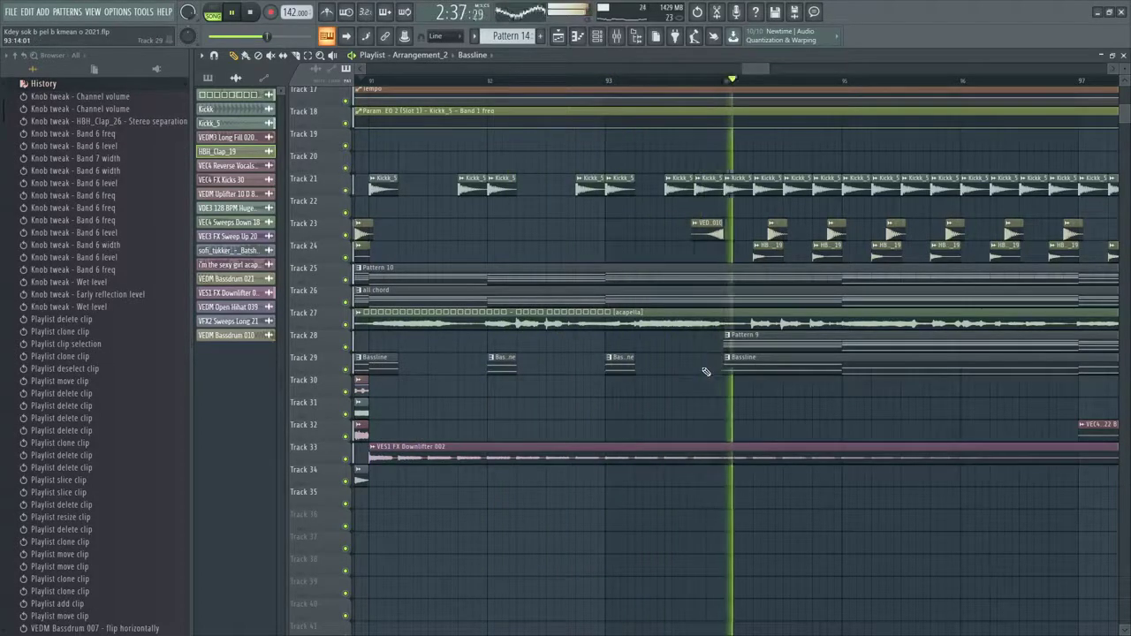
Play the kick break and extend the long Bassline clip's start back to the third beat of bar 93
scroll(706, 371, "down", 3)
key("space")
key("space")
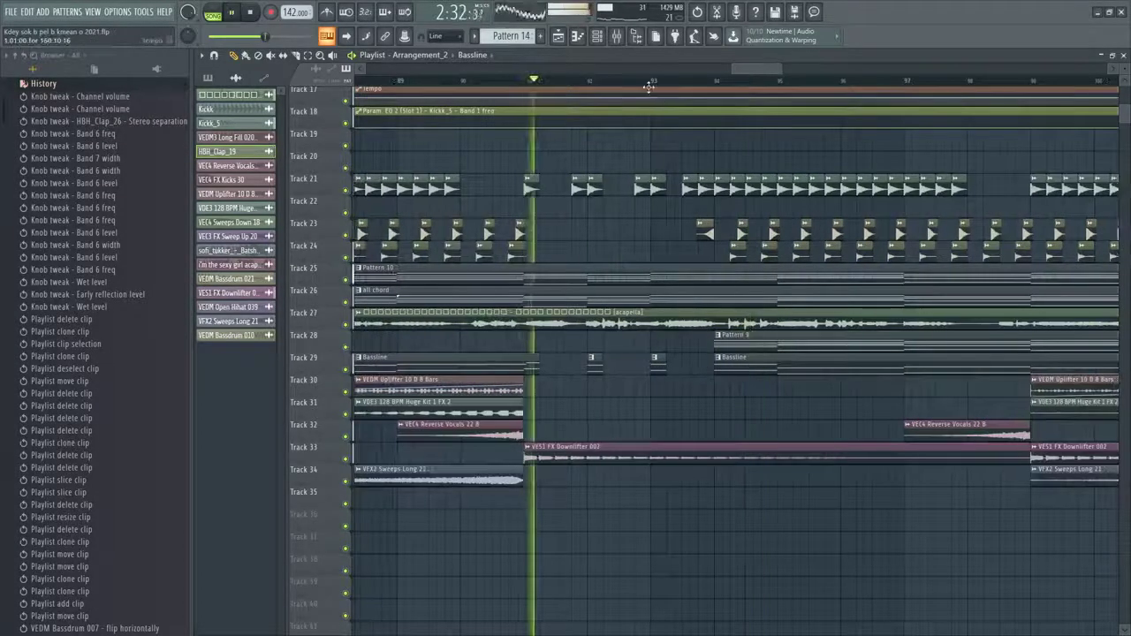
scroll(671, 366, "up", 3)
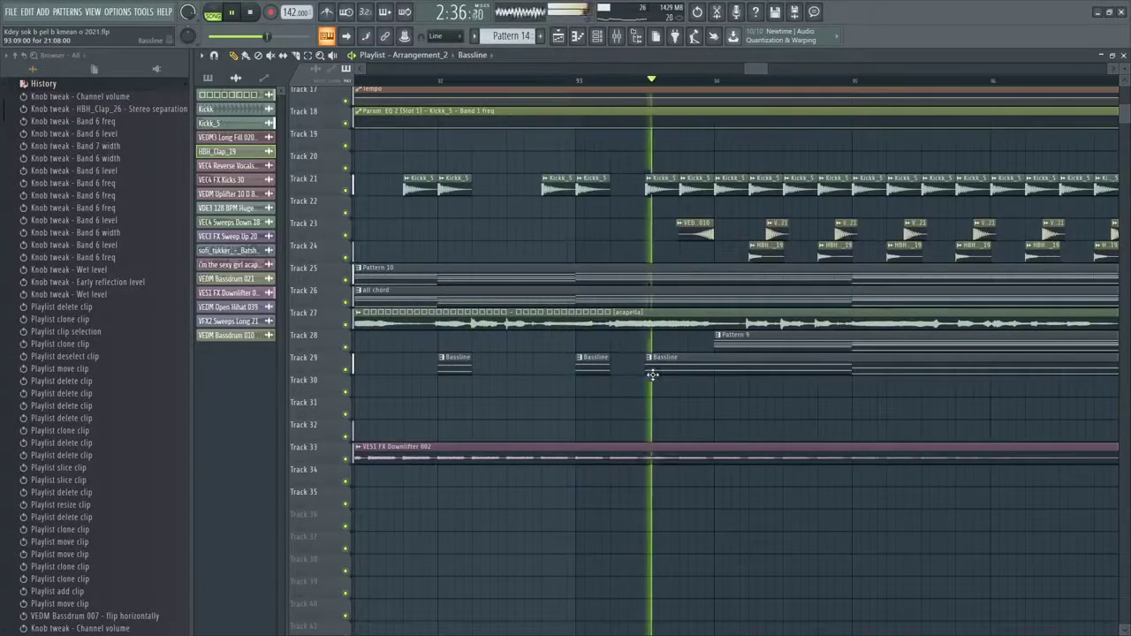
key("space")
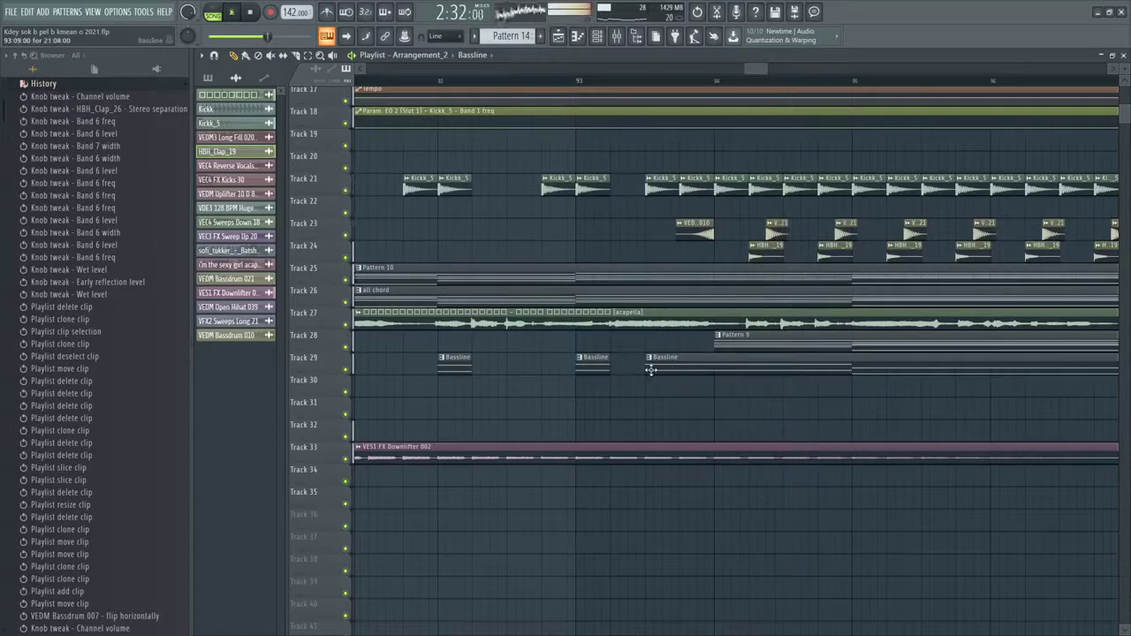
Try starting the long Bassline clip on the second beat of bar 93, and return its start to the third beat
left_click_drag(645, 367, 611, 368)
key("space")
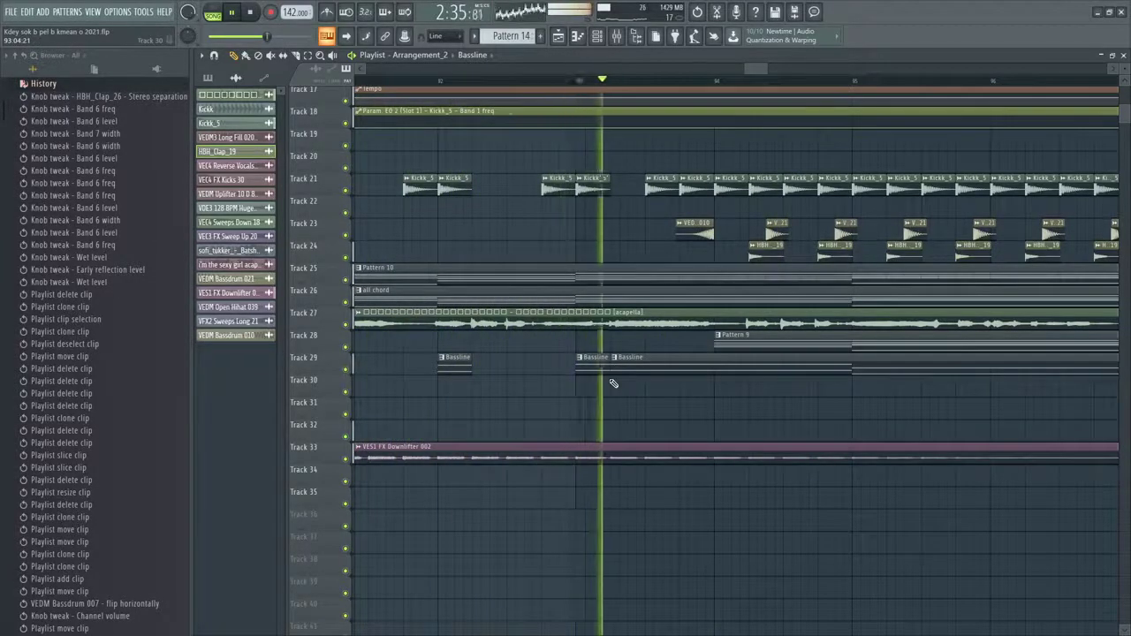
key("space")
left_click_drag(618, 367, 631, 361)
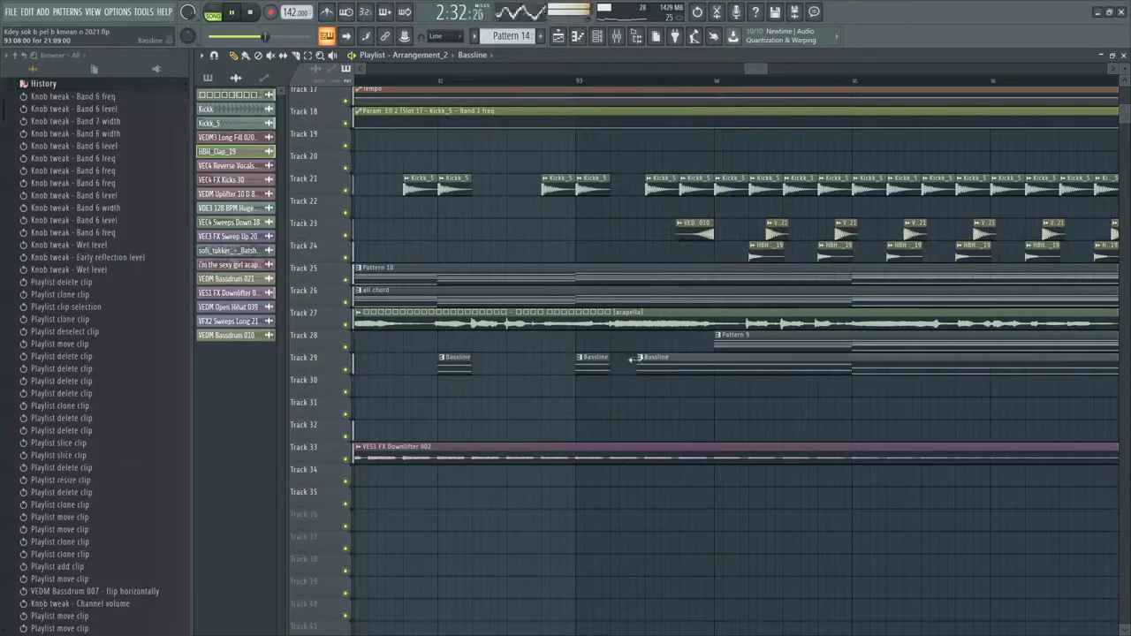
key("space")
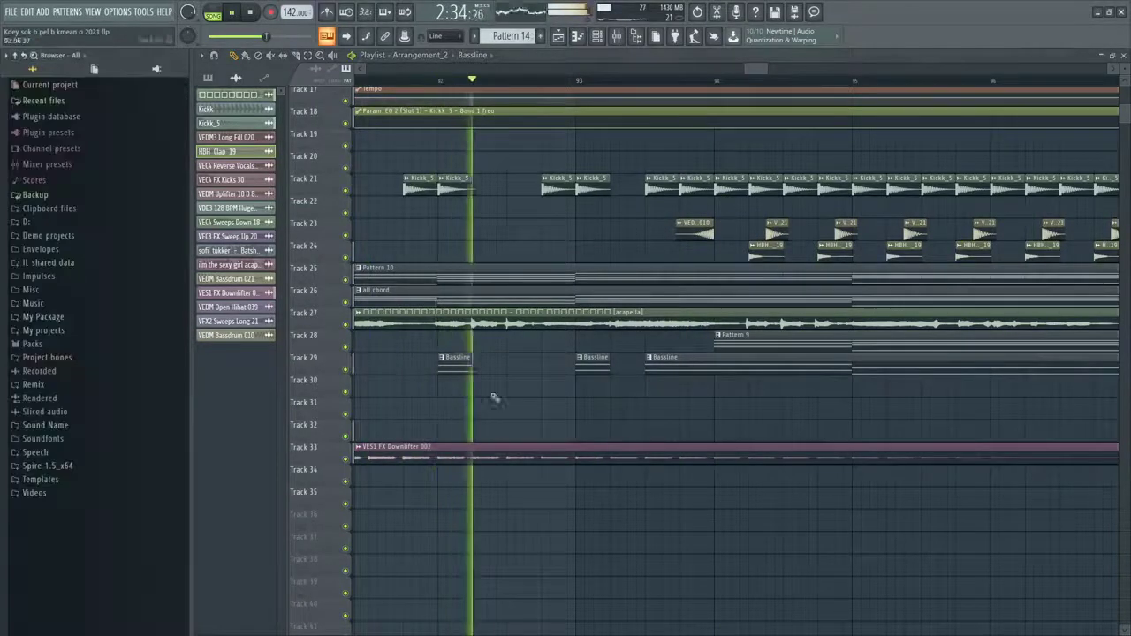
Place a VEC4 Reverse Vocals 22 B clip on Track 32 ending at bar 94 and save the project
scroll(555, 394, "down", 1)
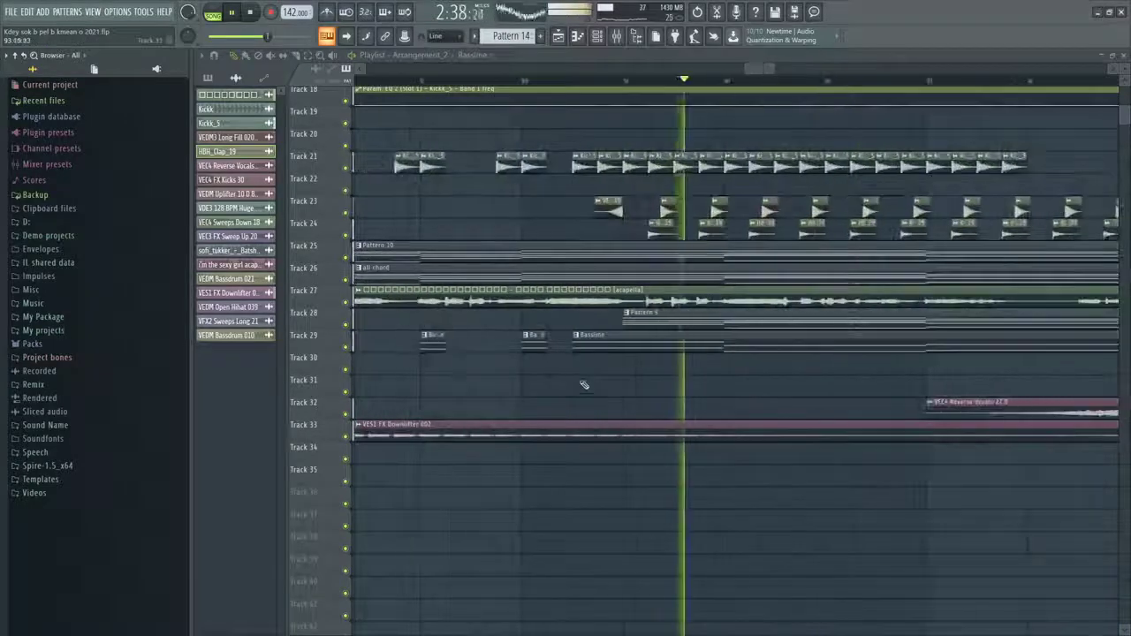
scroll(592, 380, "down", 2)
key("space")
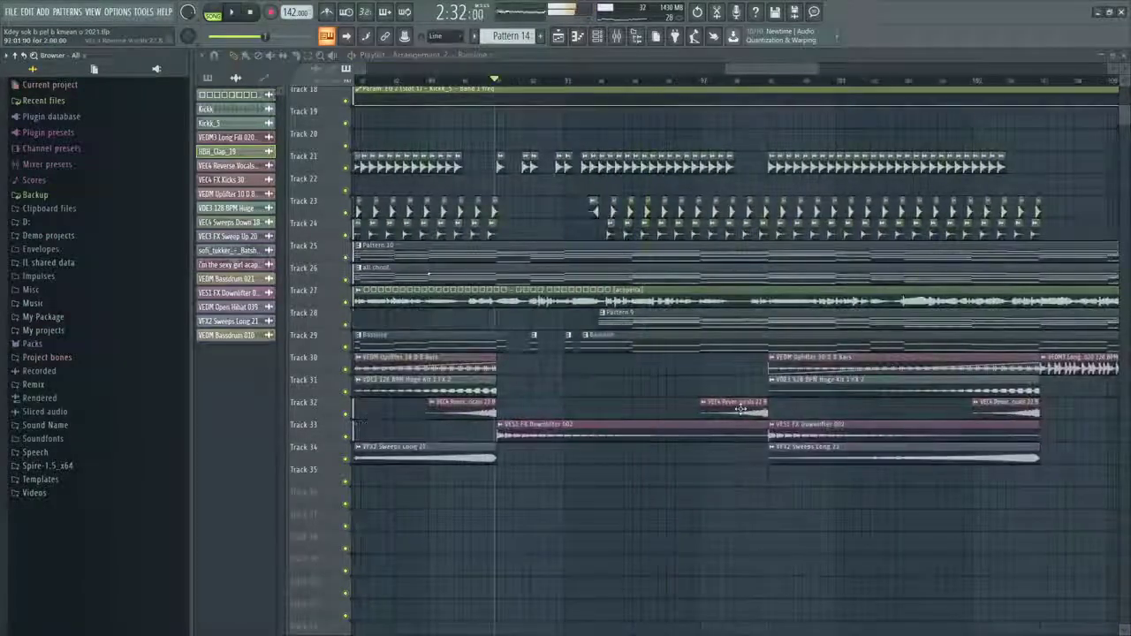
key("space")
double_click(549, 414)
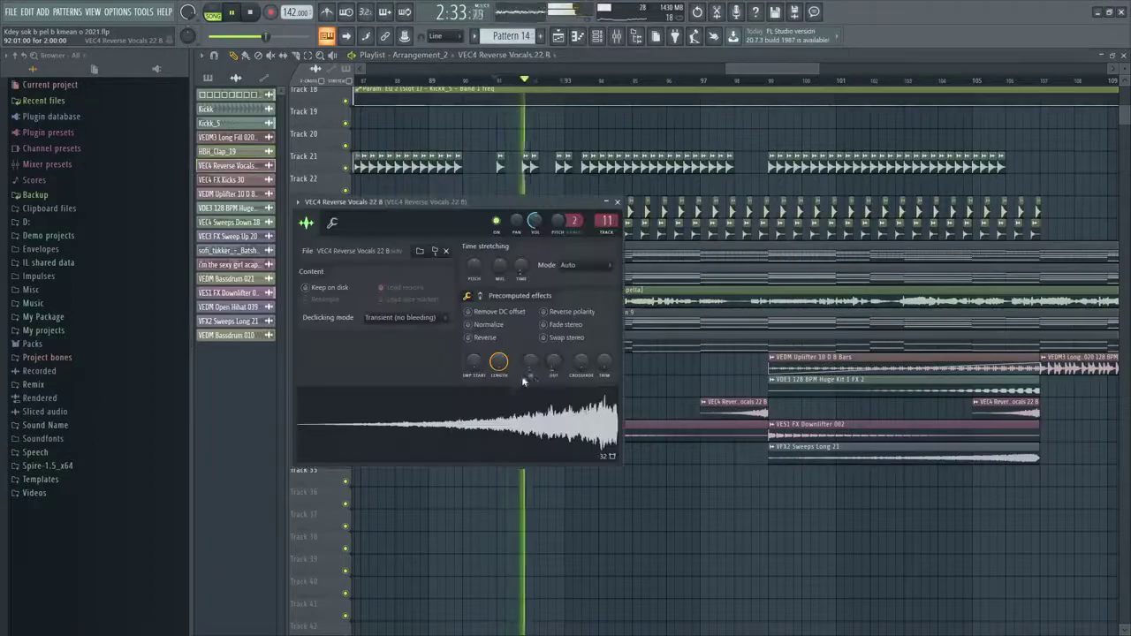
key("Escape")
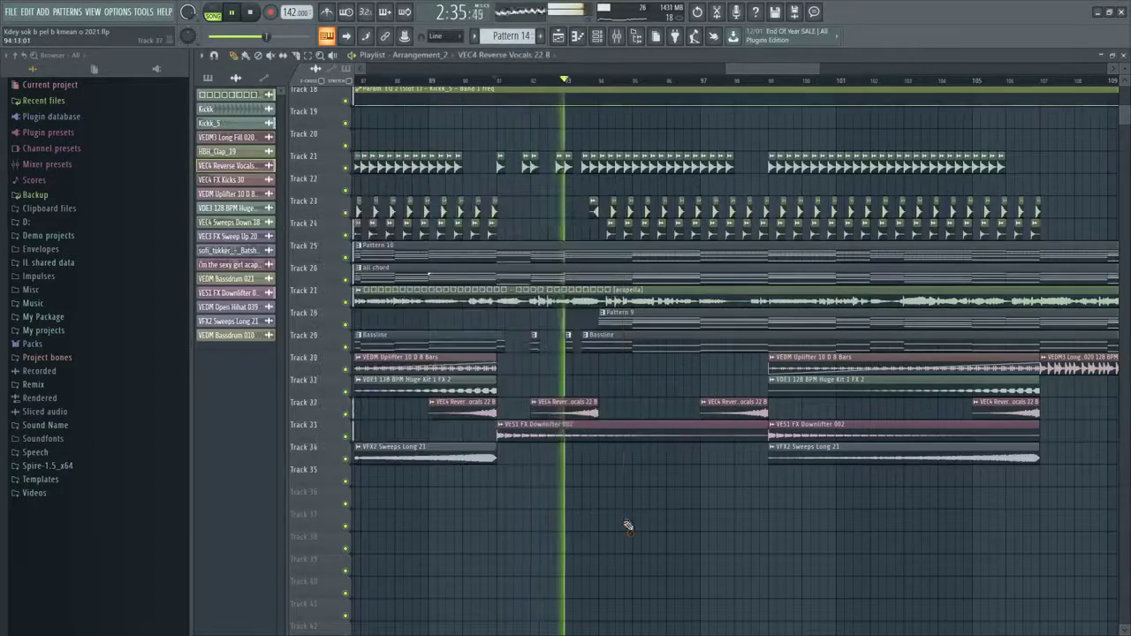
scroll(523, 480, "down", 3)
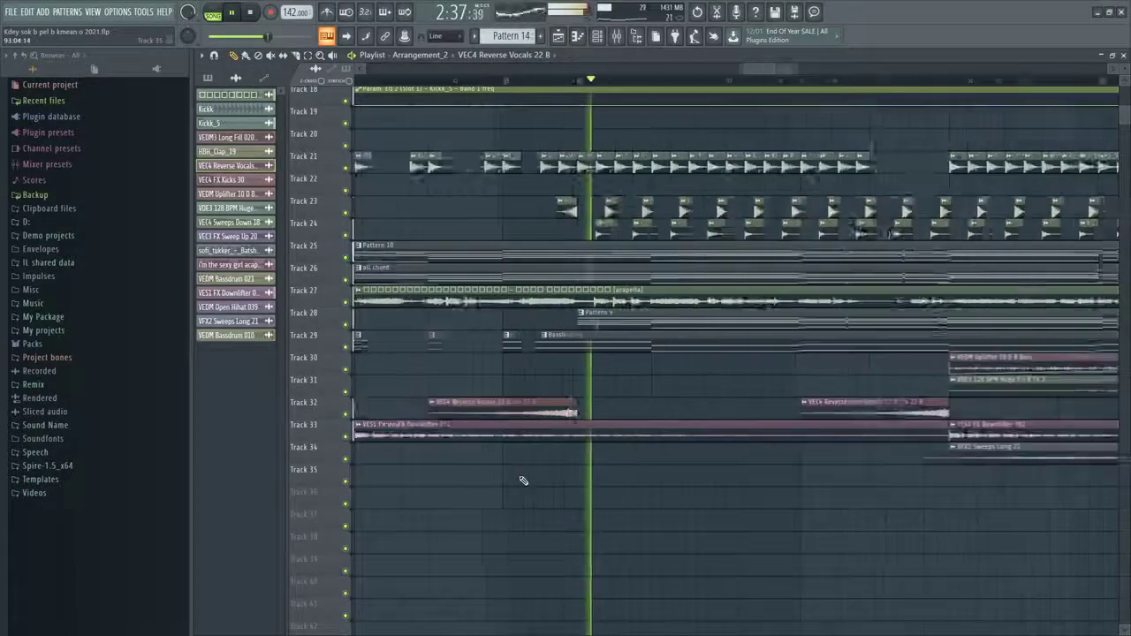
key("ctrl+s")
Play on from the kick break and examine the drum and effect clips up to the long fill after bar 107
scroll(609, 520, "up", 3)
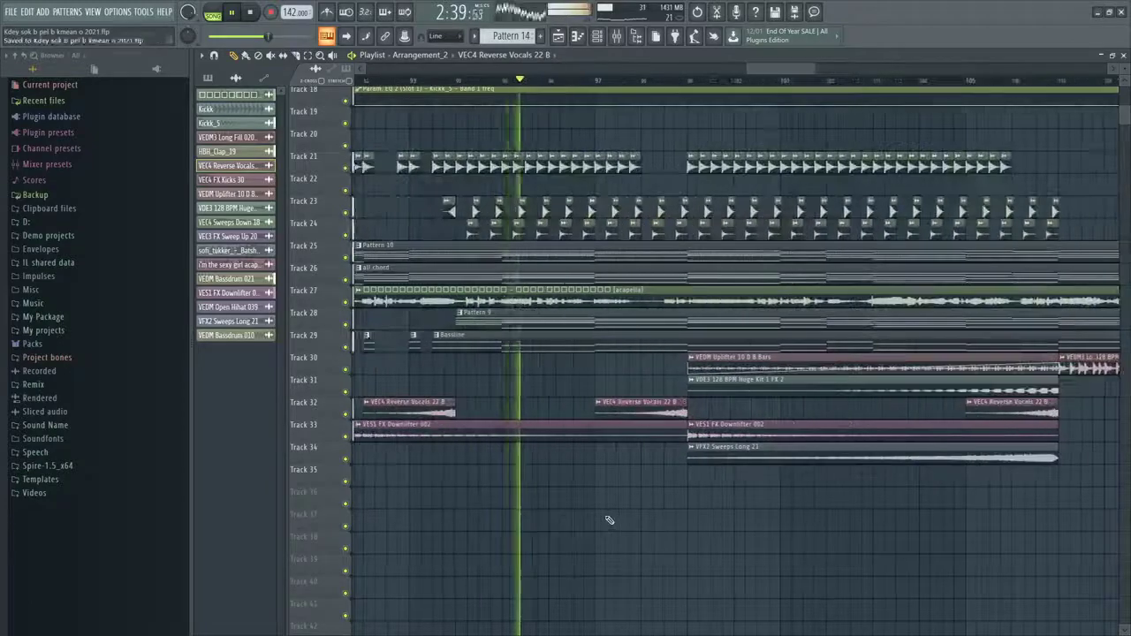
scroll(609, 521, "down", 3)
scroll(608, 521, "up", 3)
scroll(608, 521, "down", 3)
scroll(609, 520, "up", 4)
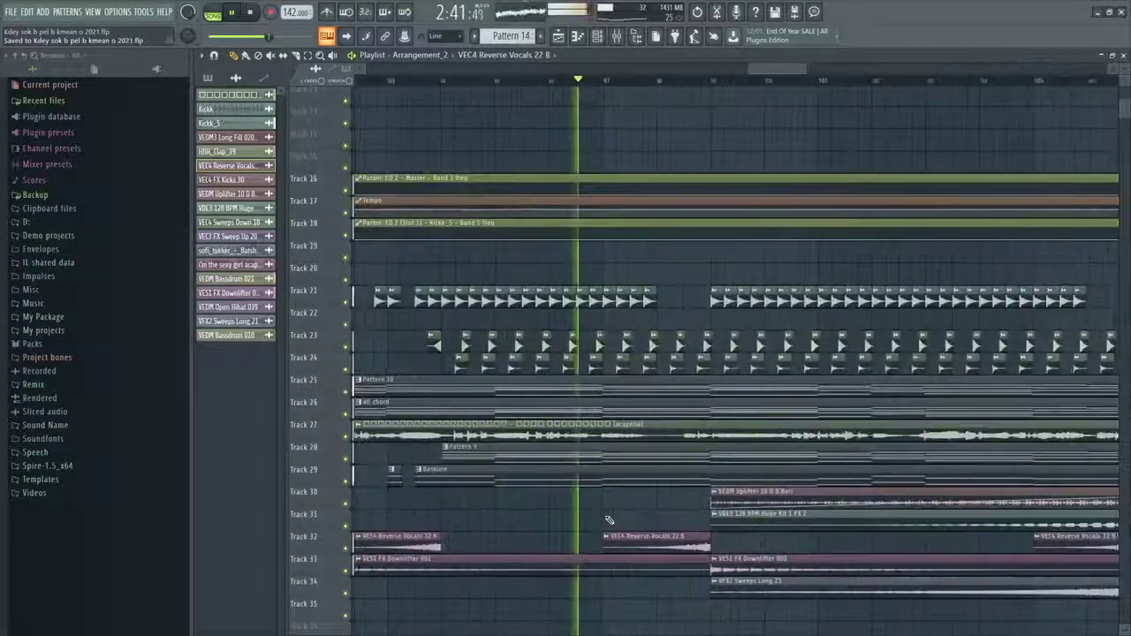
scroll(609, 520, "down", 3)
scroll(609, 520, "up", 2)
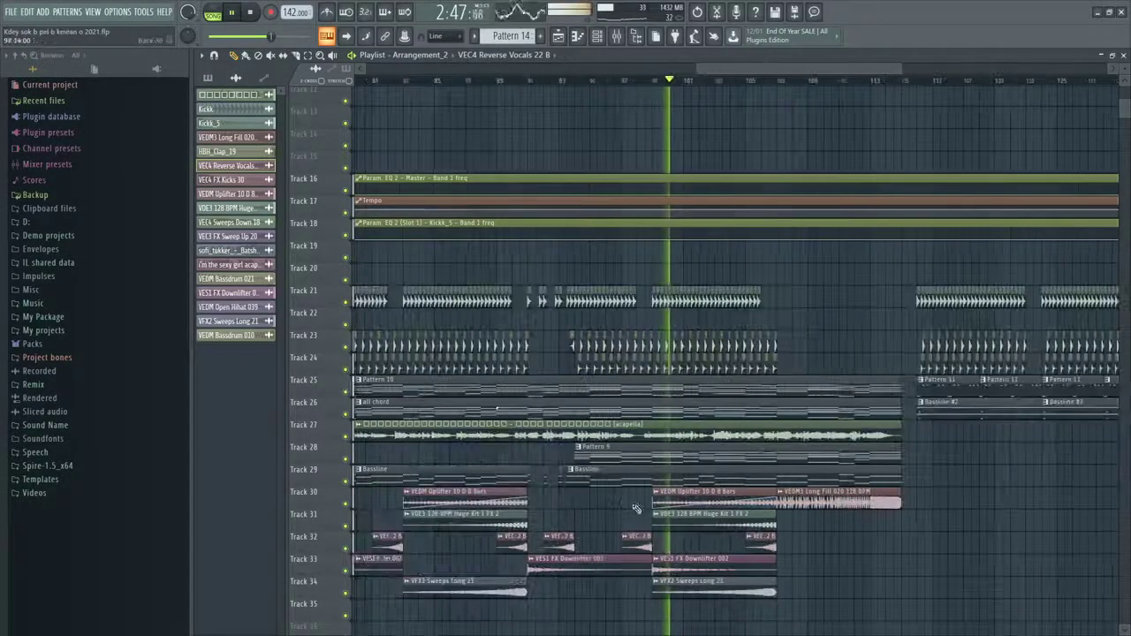
scroll(662, 477, "down", 3)
scroll(707, 484, "up", 3)
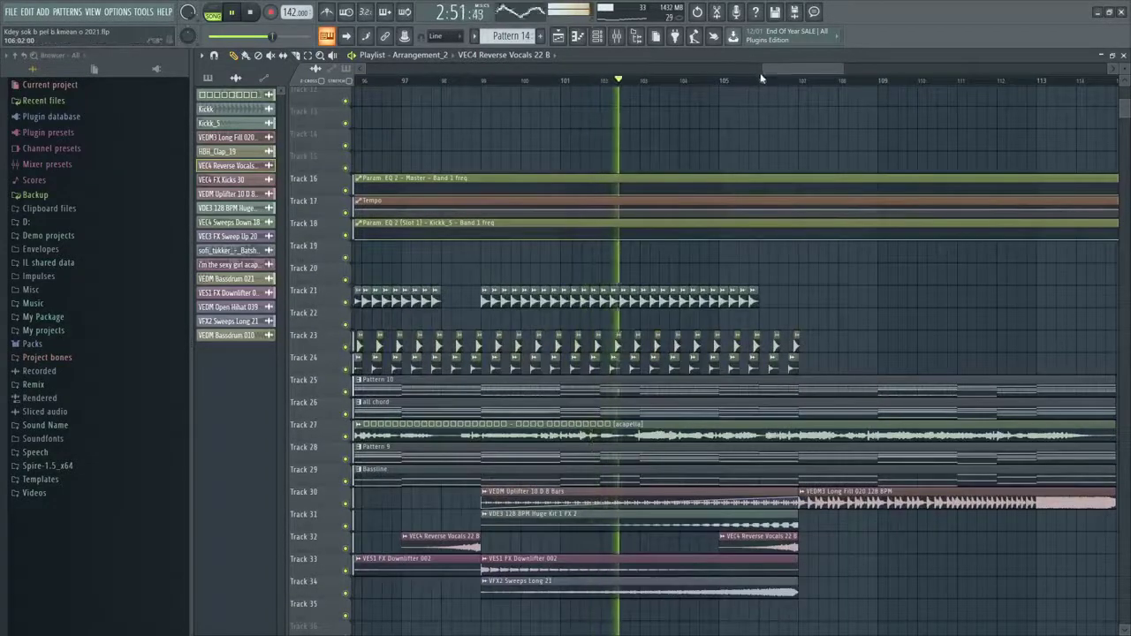
scroll(696, 296, "down", 3)
Open the Bassline pattern in the piano roll, examine its closing notes and return to the playlist
double_click(802, 469)
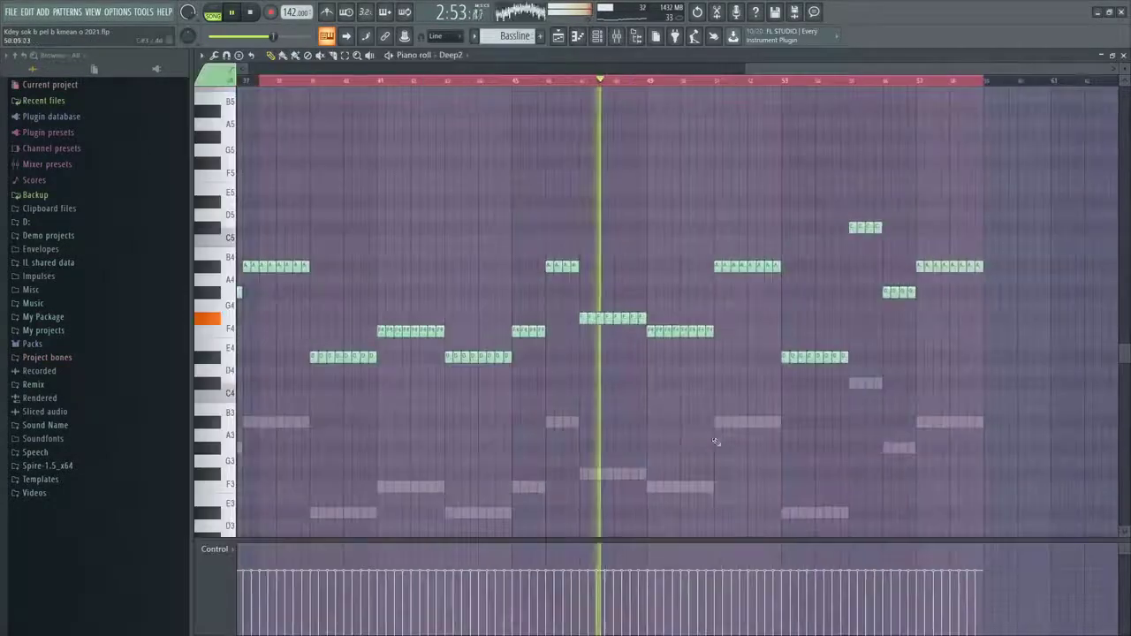
scroll(924, 308, "up", 3)
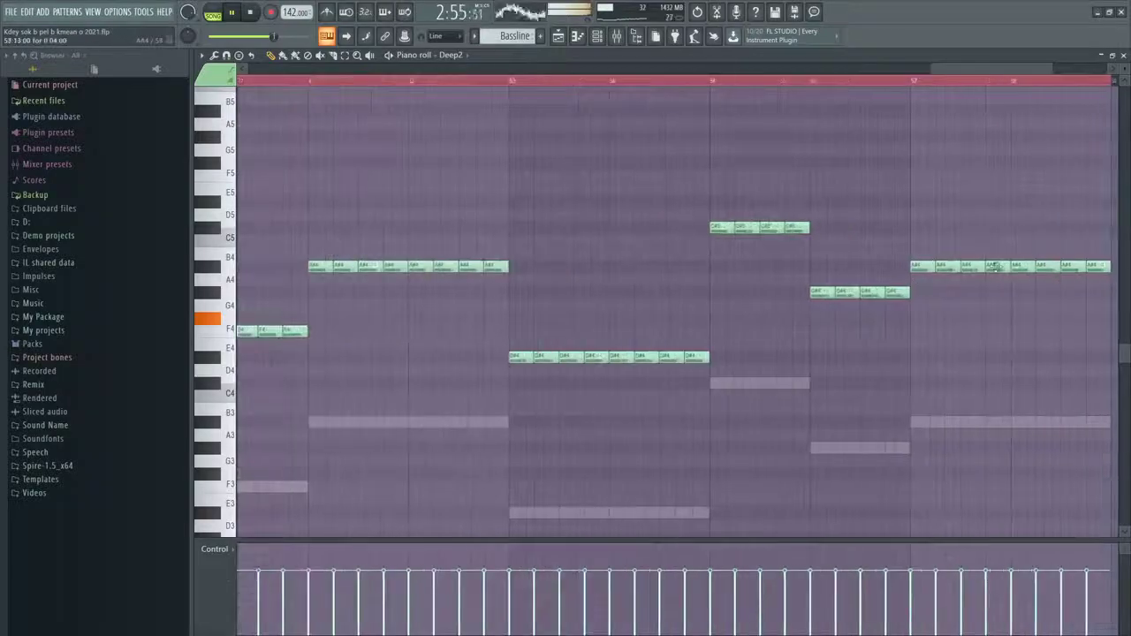
left_click(562, 41)
scroll(609, 274, "down", 1)
Open the Bassline #2 pattern, select all its notes and transpose them up two semitones
double_click(735, 407)
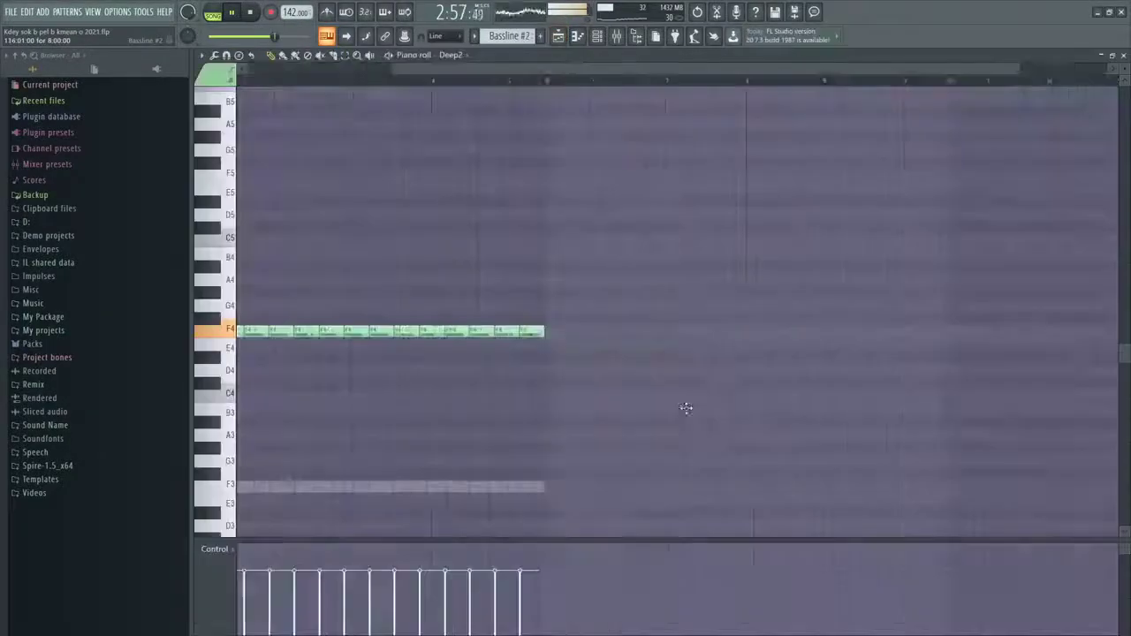
scroll(686, 403, "down", 2)
key("ctrl+a")
scroll(495, 382, "down", 3)
key("Up")
key("Up")
key("Up")
key("Up")
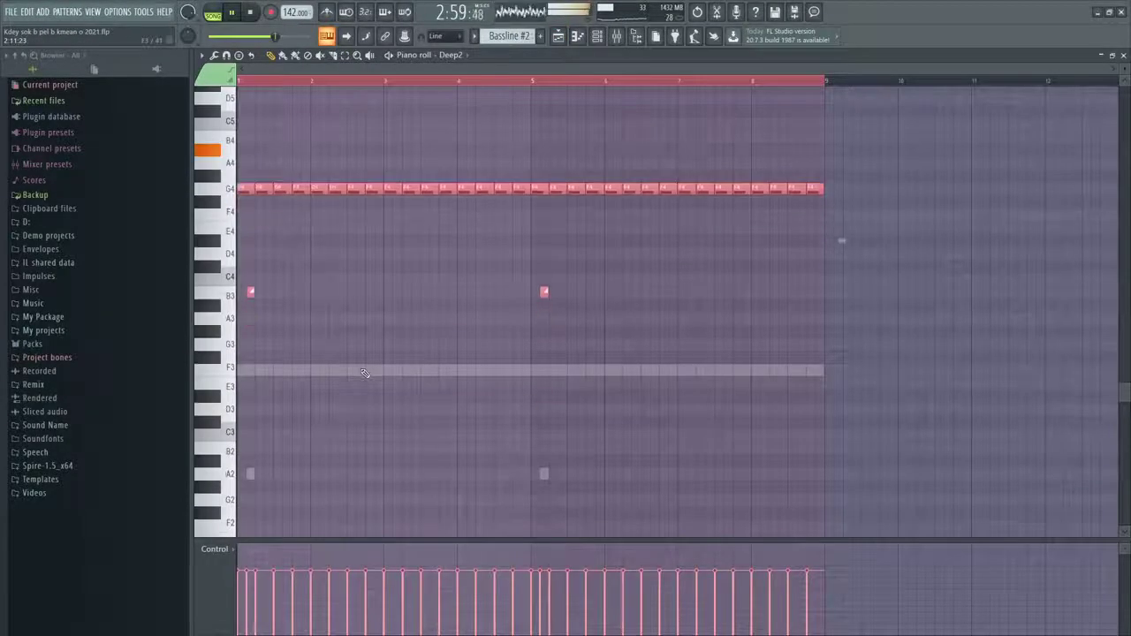
Raise the Deep2 bass notes to A4, transpose the Perc 2 notes of Bassline #2 up four semitones to A3 and return to the playlist
double_click(360, 372)
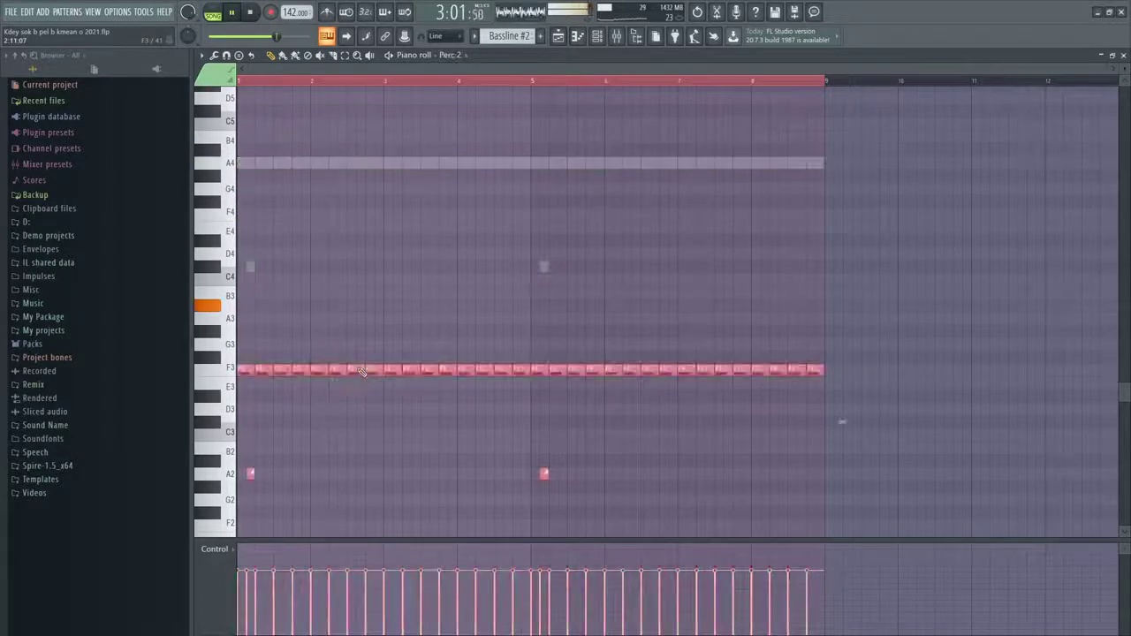
key("Up")
key("Up")
key("Up")
key("Up")
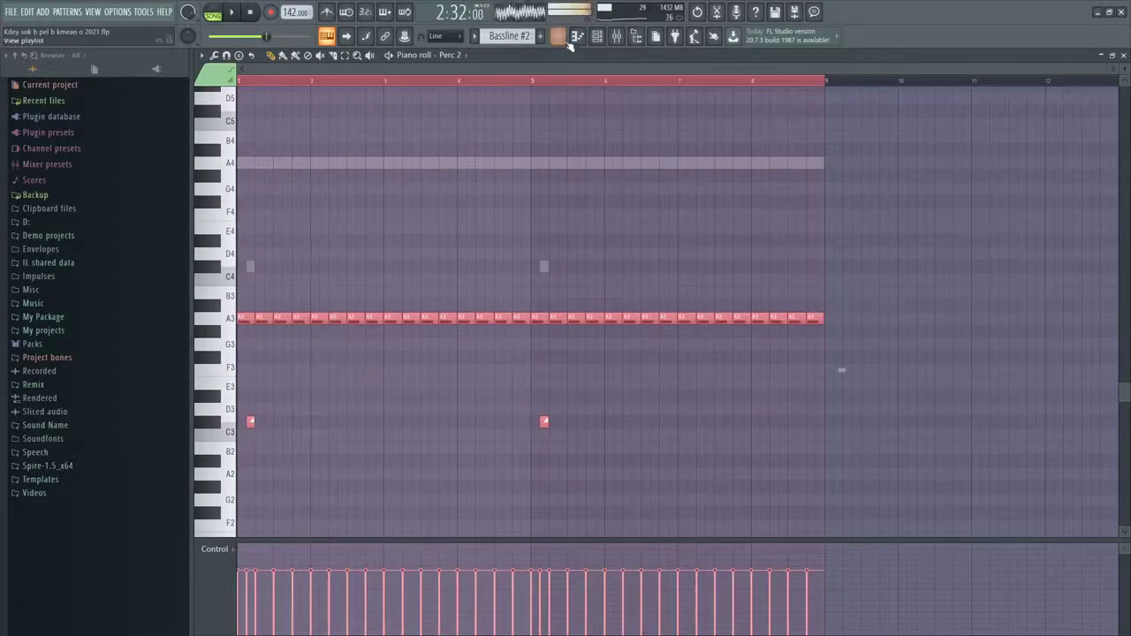
left_click(576, 37)
Play the arrangement from shortly before bar 33 to hear the bassline at the drop
key("space")
left_click_drag(497, 82, 518, 161)
key("space")
scroll(529, 221, "up", 4)
key("space")
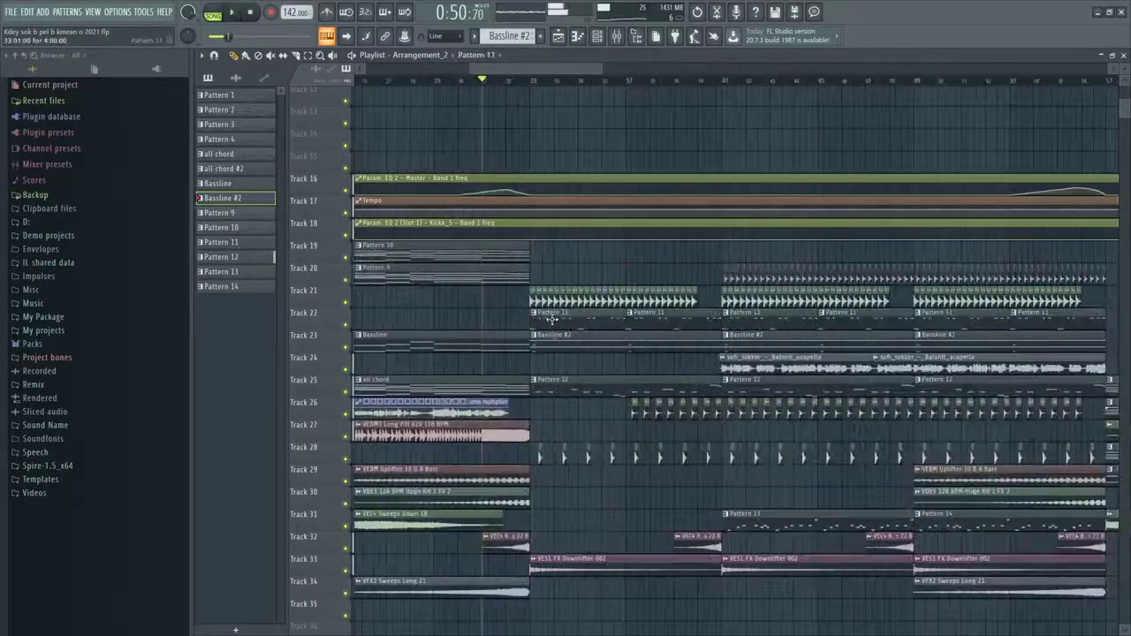
Open Pattern 11 in the piano roll, examine its Industrial FG notes and return to the playlist
double_click(551, 322)
scroll(283, 237, "up", 5)
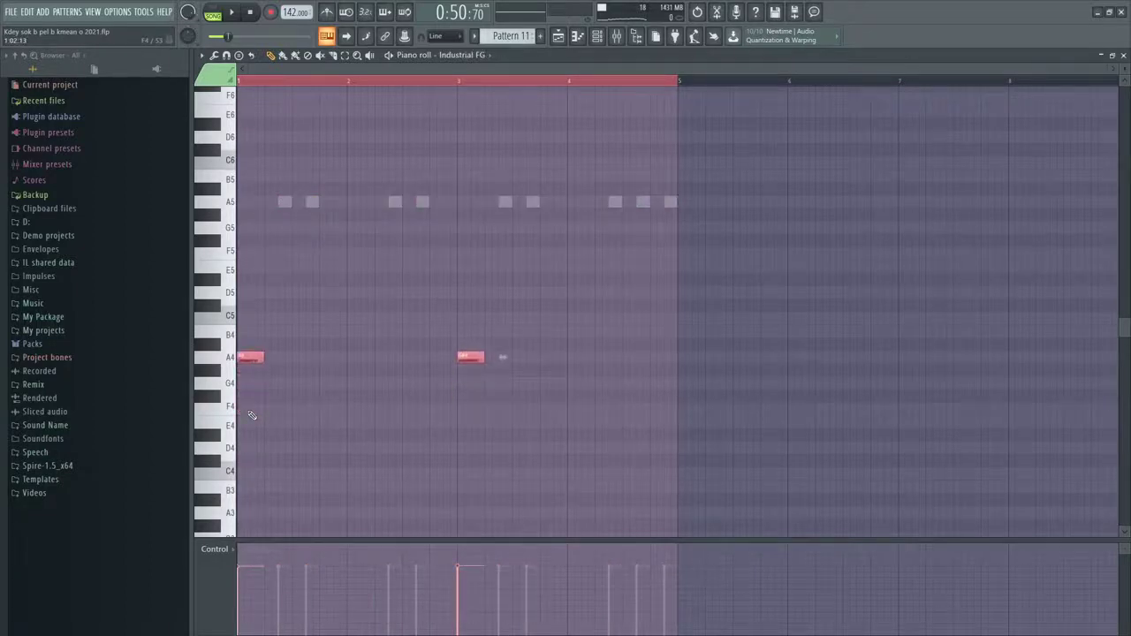
left_click(389, 55)
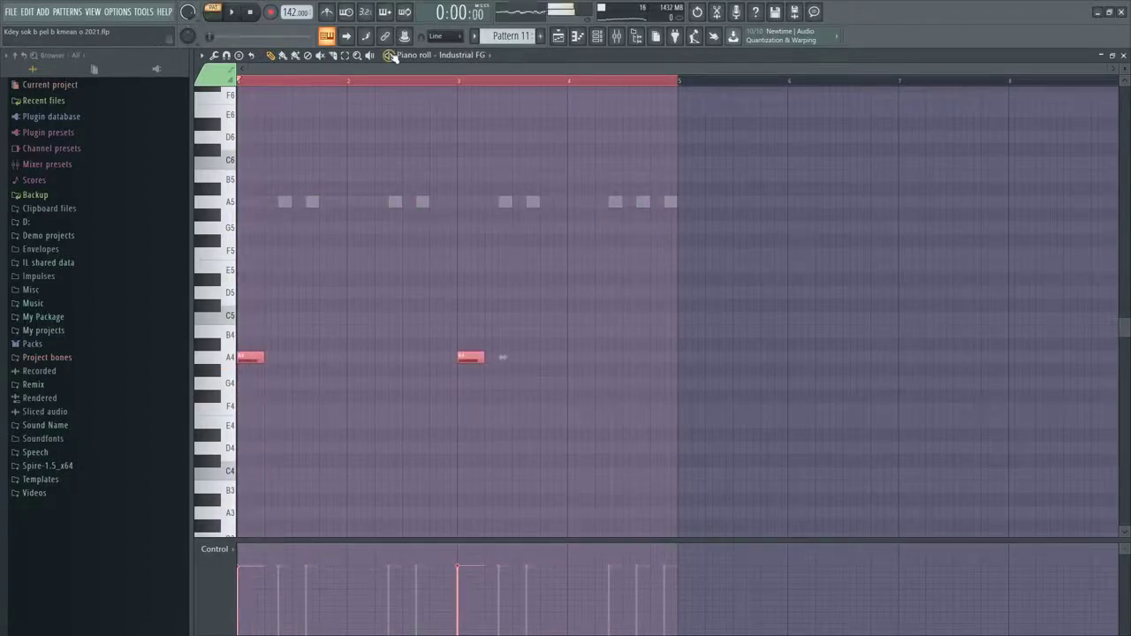
scroll(400, 91, "down", 3)
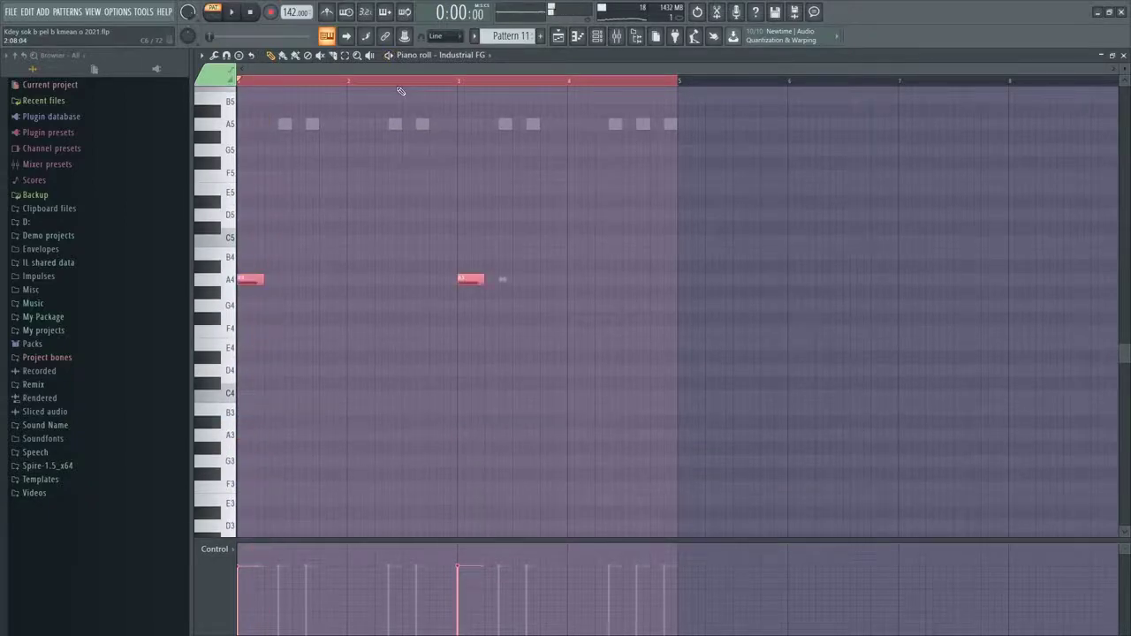
key("F5")
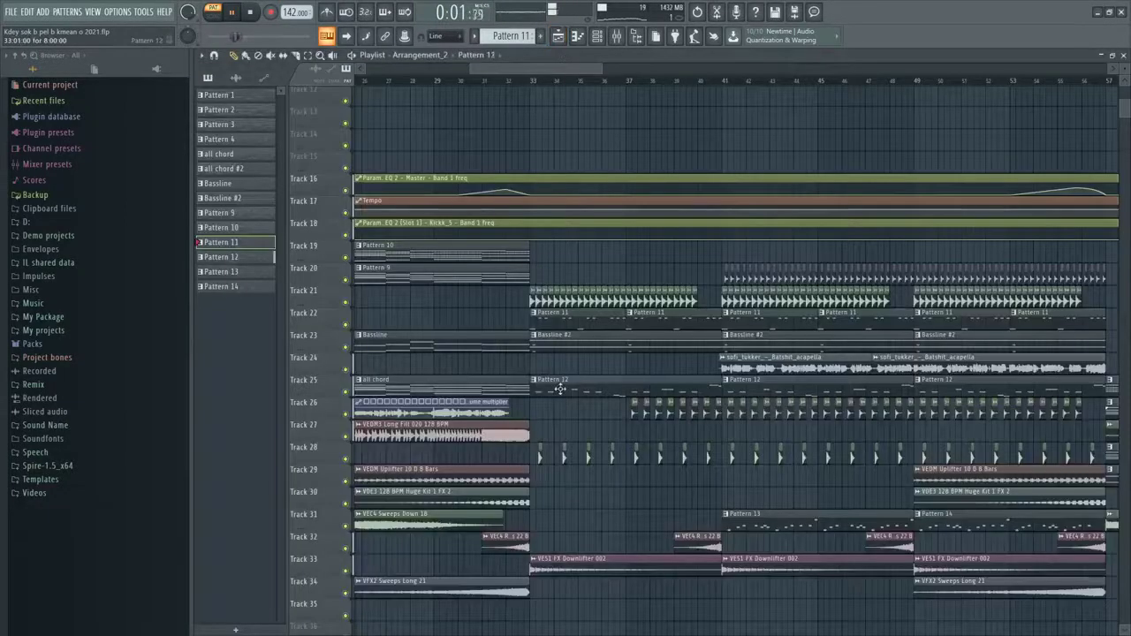
Open Pattern 12 in the piano roll, listen through its melody notes and return to the playlist
double_click(560, 388)
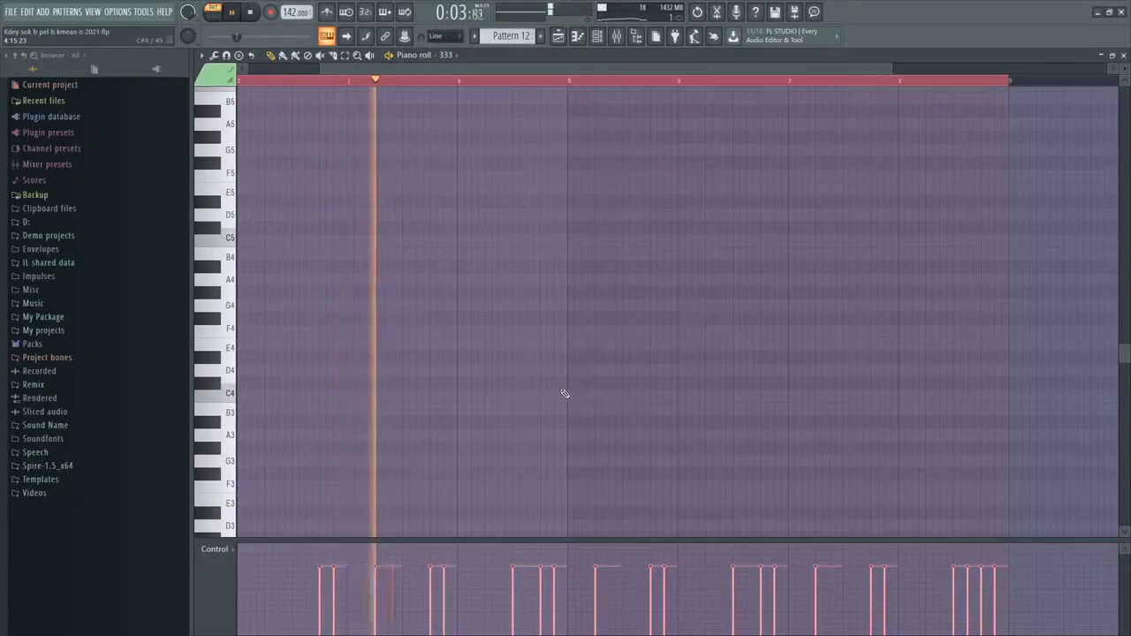
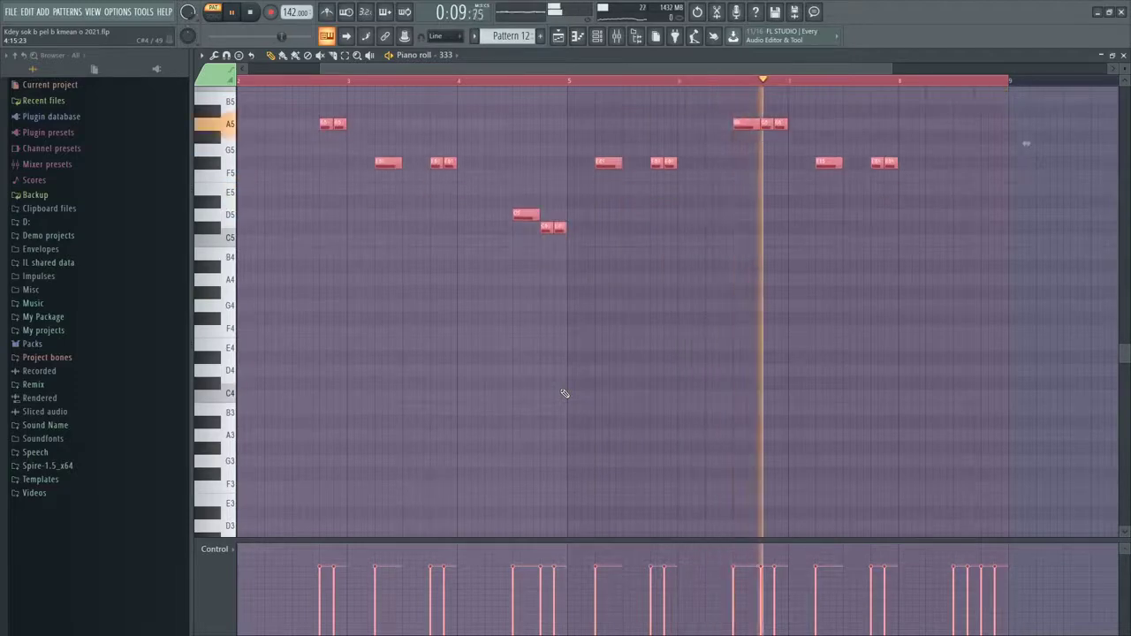
scroll(565, 394, "up", 2)
left_click(559, 37)
scroll(654, 355, "up", 5)
scroll(584, 331, "down", 1)
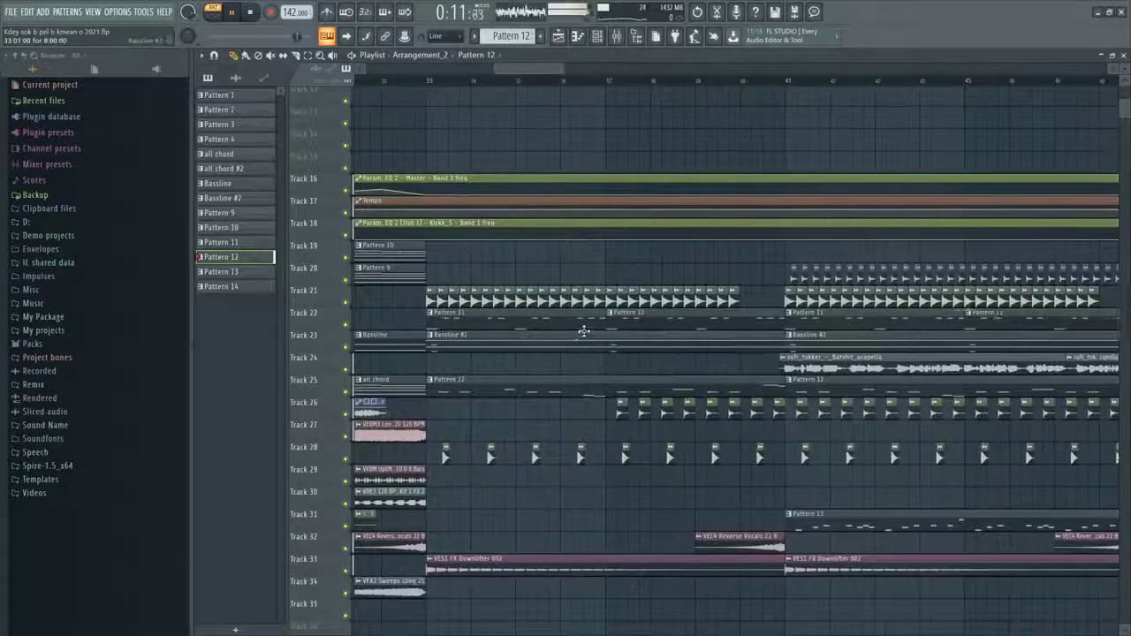
scroll(553, 333, "down", 4)
Open Pattern 13, select all its Spire-1.5 notes and transpose them up three semitones so the lowest notes sit on A3
double_click(728, 515)
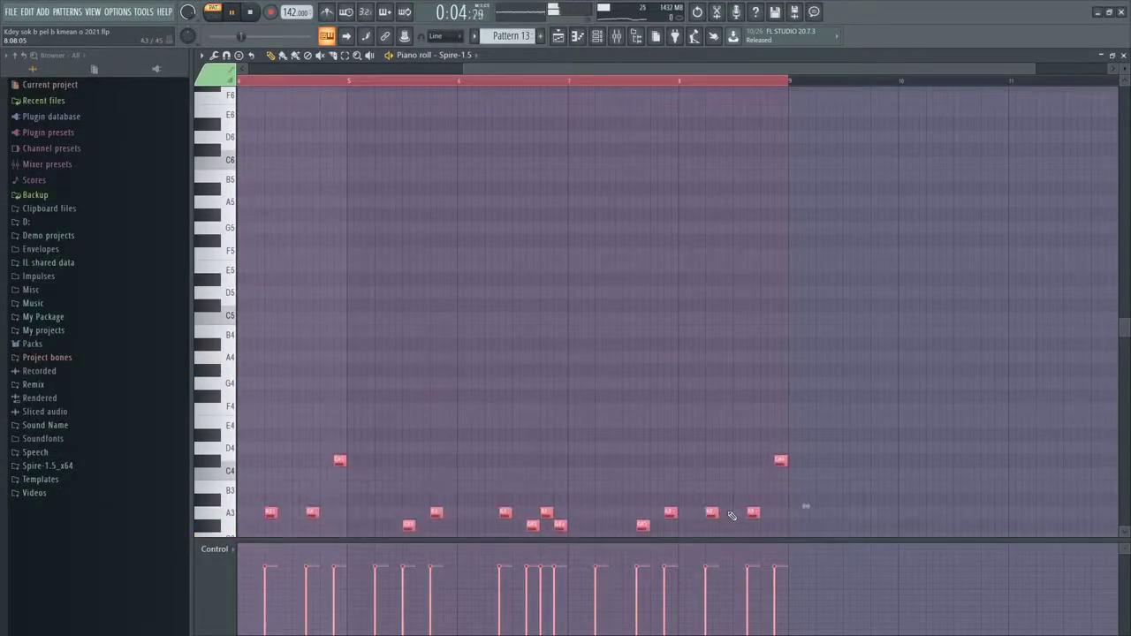
left_click(729, 517, "ctrl")
scroll(722, 515, "down", 2)
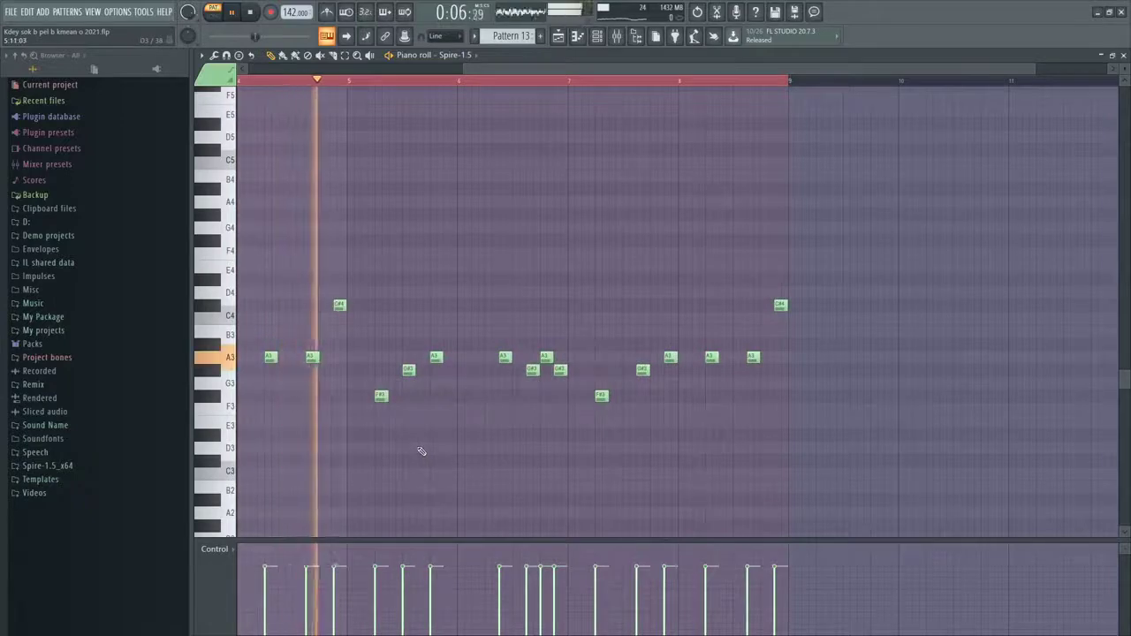
scroll(422, 451, "down", 3)
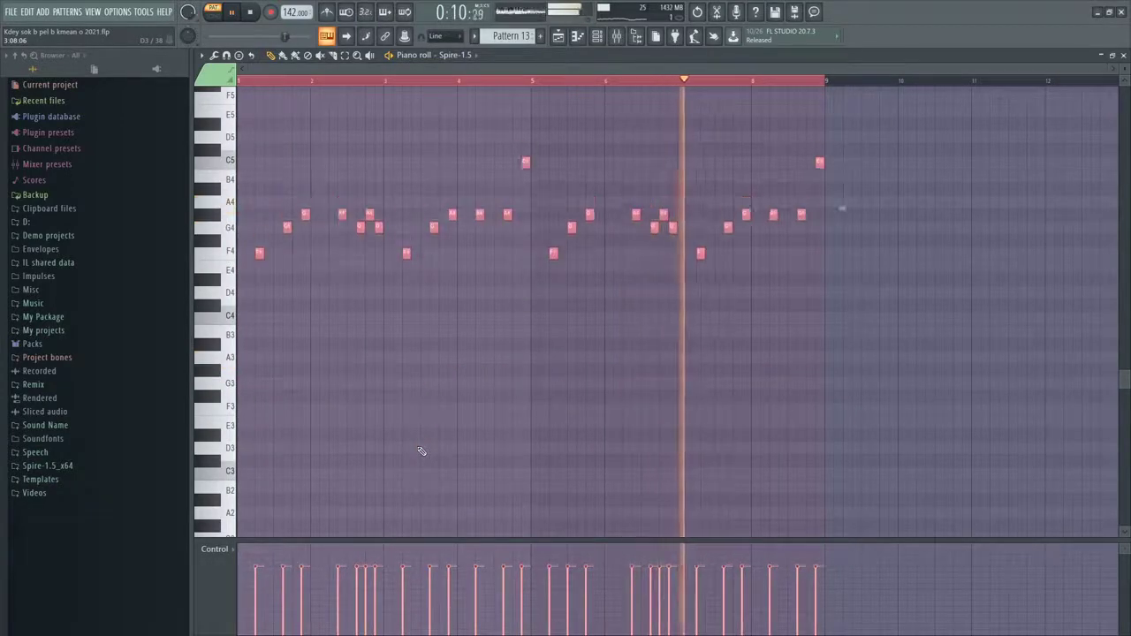
key("shift+Down")
key("shift+Down")
key("shift+Down")
key("shift+Down")
key("shift+Down")
key("shift+Down")
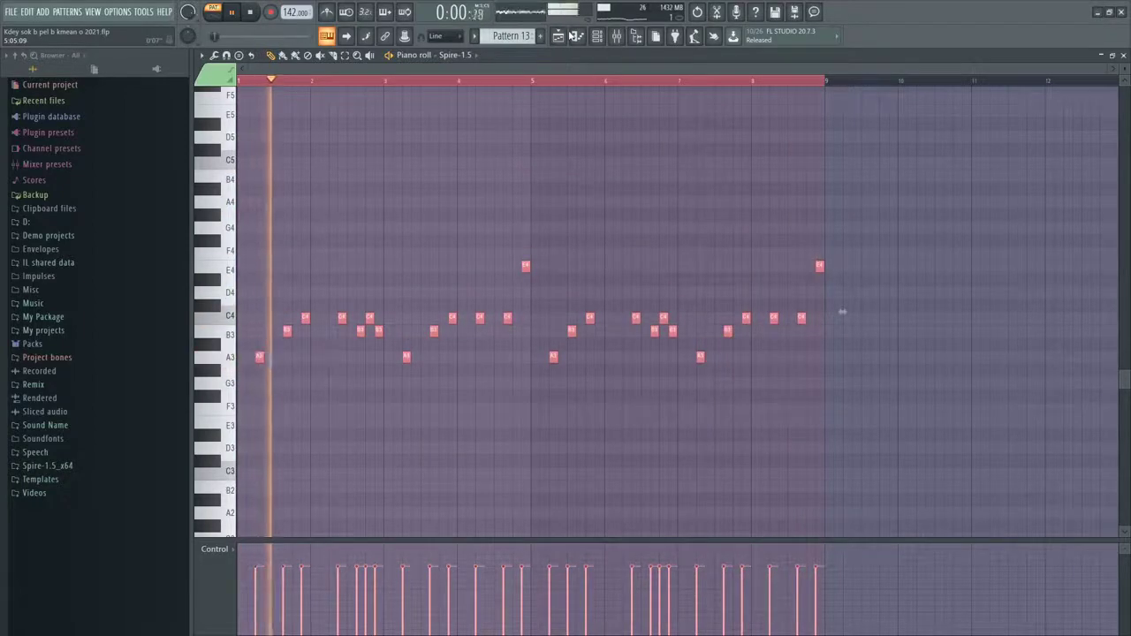
left_click(321, 391, "ctrl")
Return to the playlist, play the drop from bar 33 in song mode and save the project
left_click(558, 37)
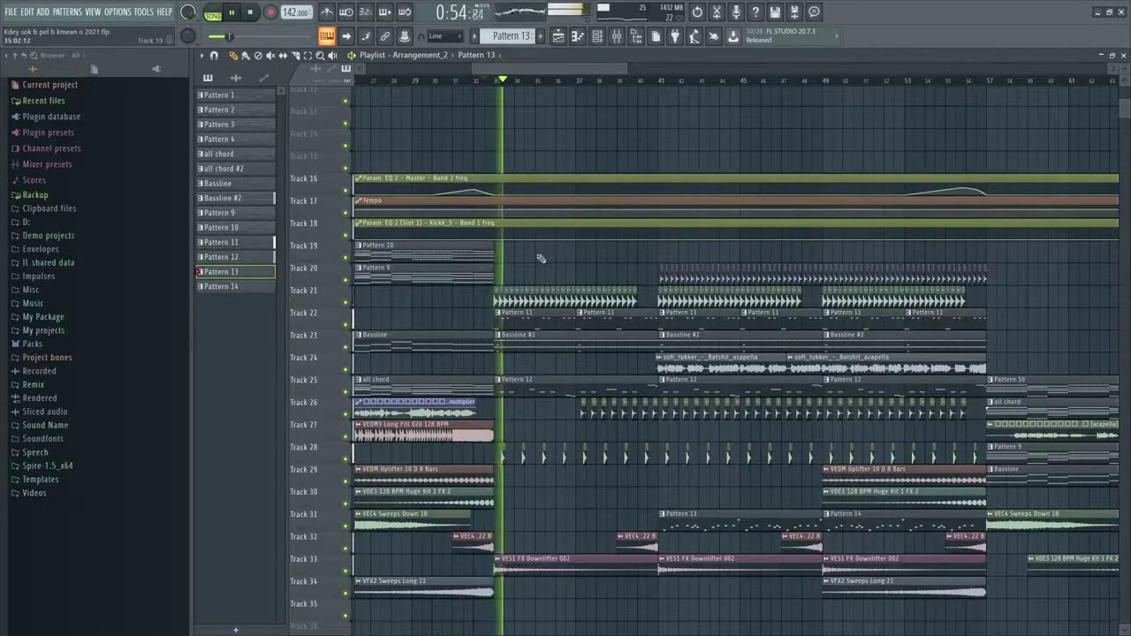
scroll(542, 269, "up", 6)
key("ctrl+s")
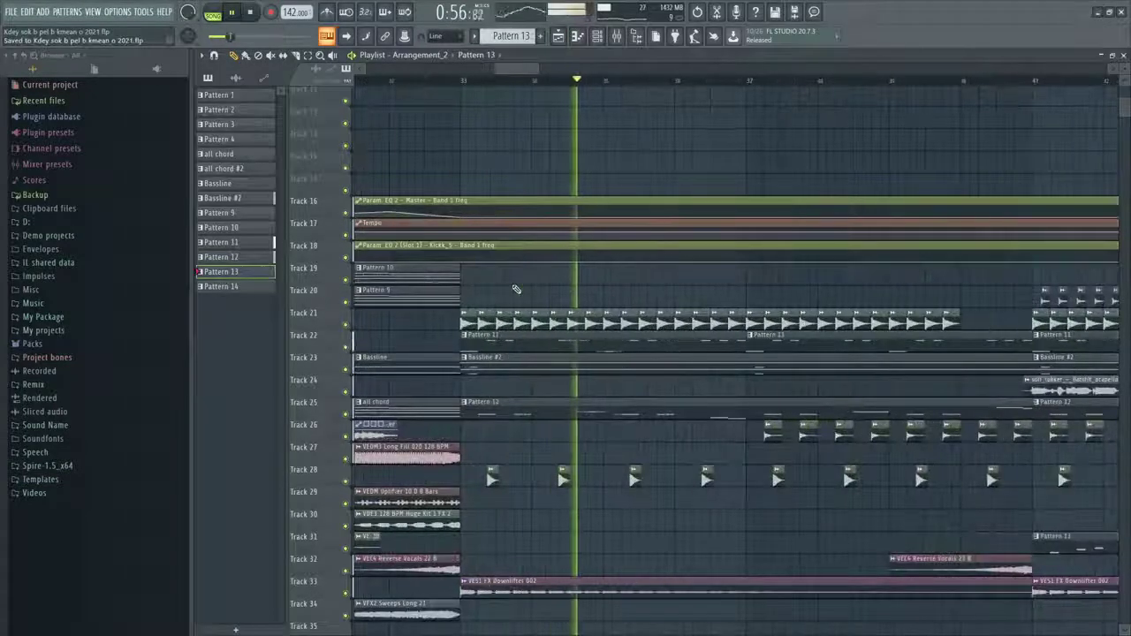
Open Pattern 12 from Track 25 and add two A5 notes directly before the existing A5 pair at the end of bar 2
key("space")
left_click(540, 420)
right_click(540, 422)
key("space")
double_click(545, 417)
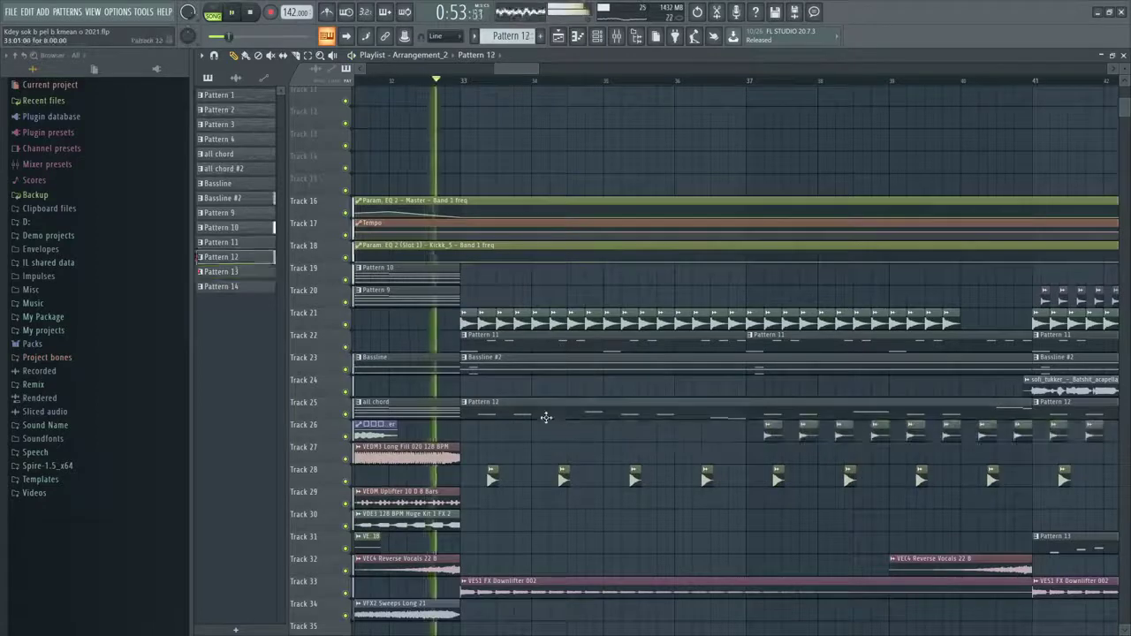
scroll(429, 389, "up", 2)
scroll(309, 314, "up", 3)
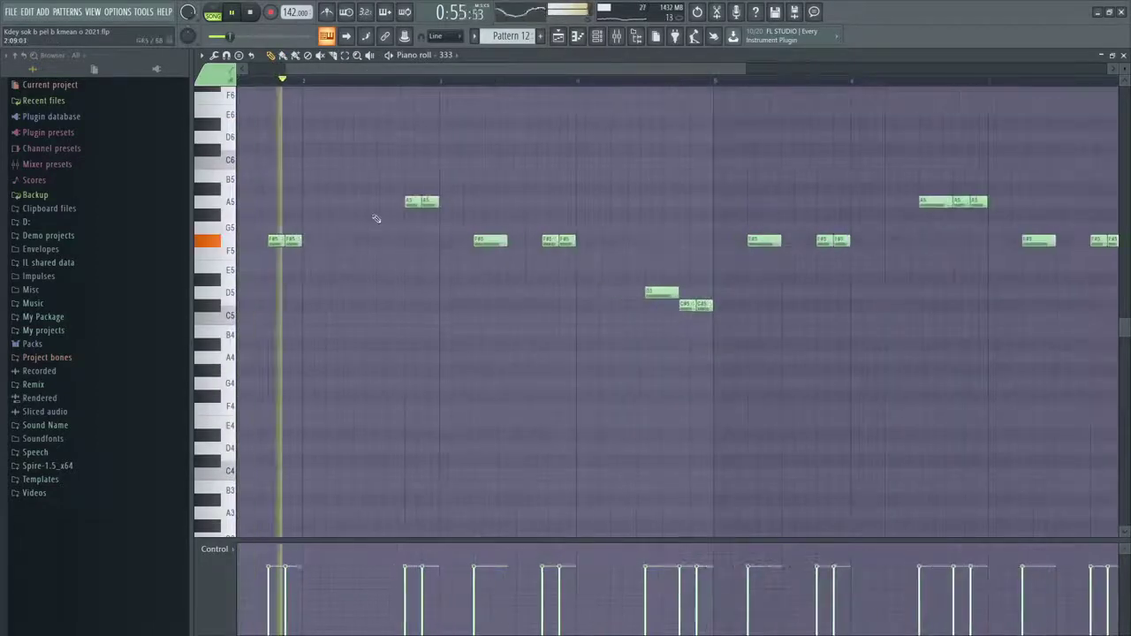
left_click(345, 200)
key("space")
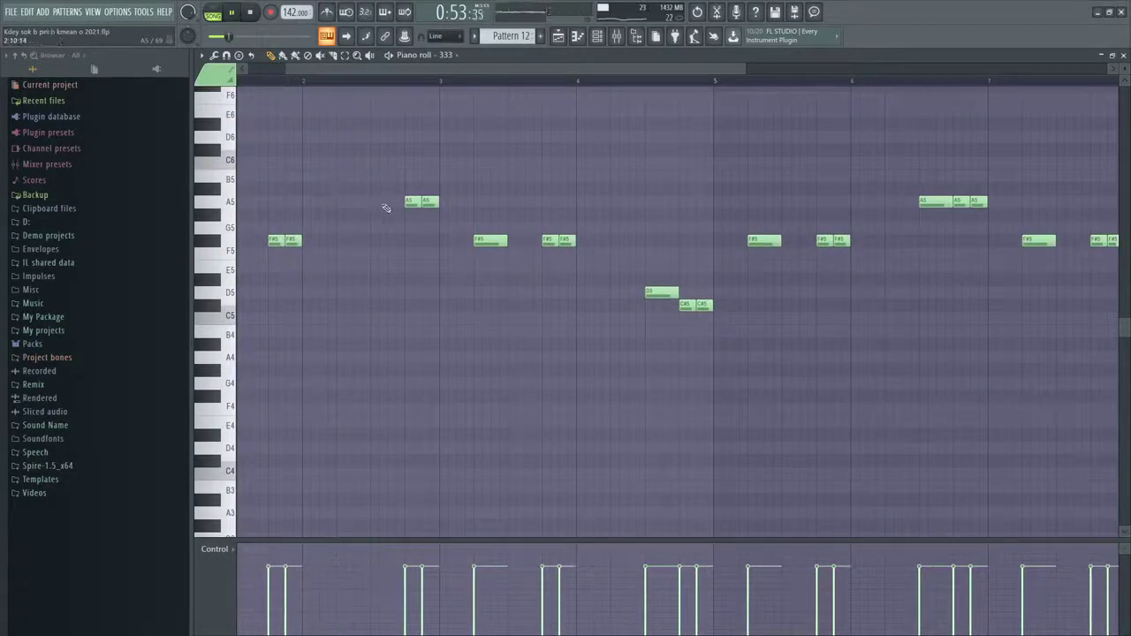
scroll(384, 244, "down", 2)
scroll(383, 215, "up", 1)
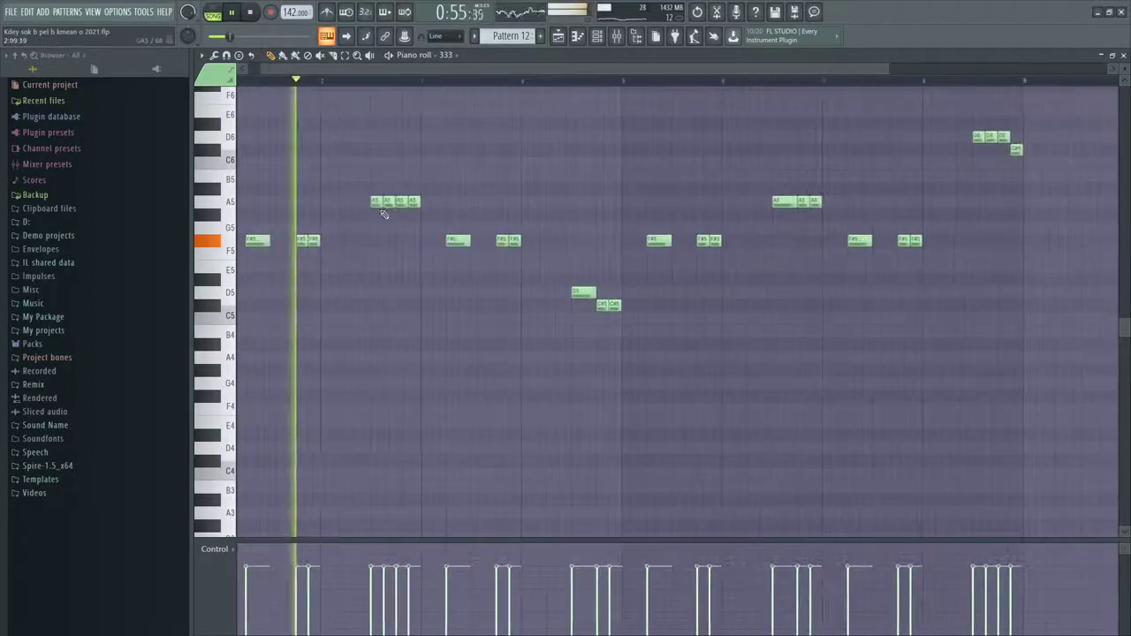
left_click_drag(385, 213, 376, 208)
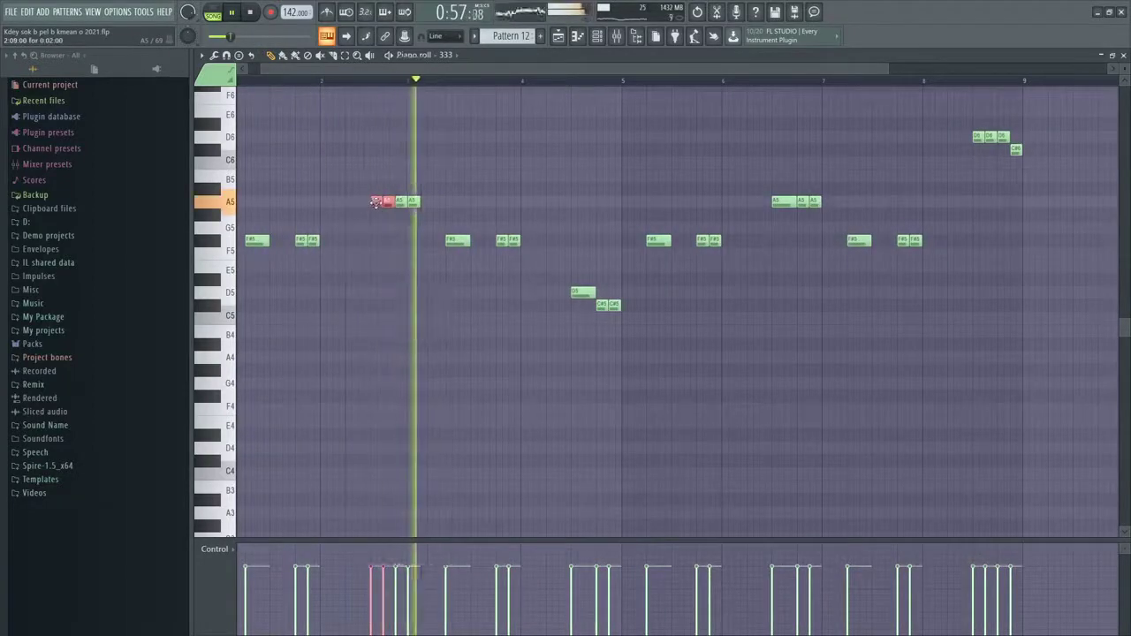
Lower the last two A5 notes of bar 2 to G#5, keeping them directly behind the first pair
key("space")
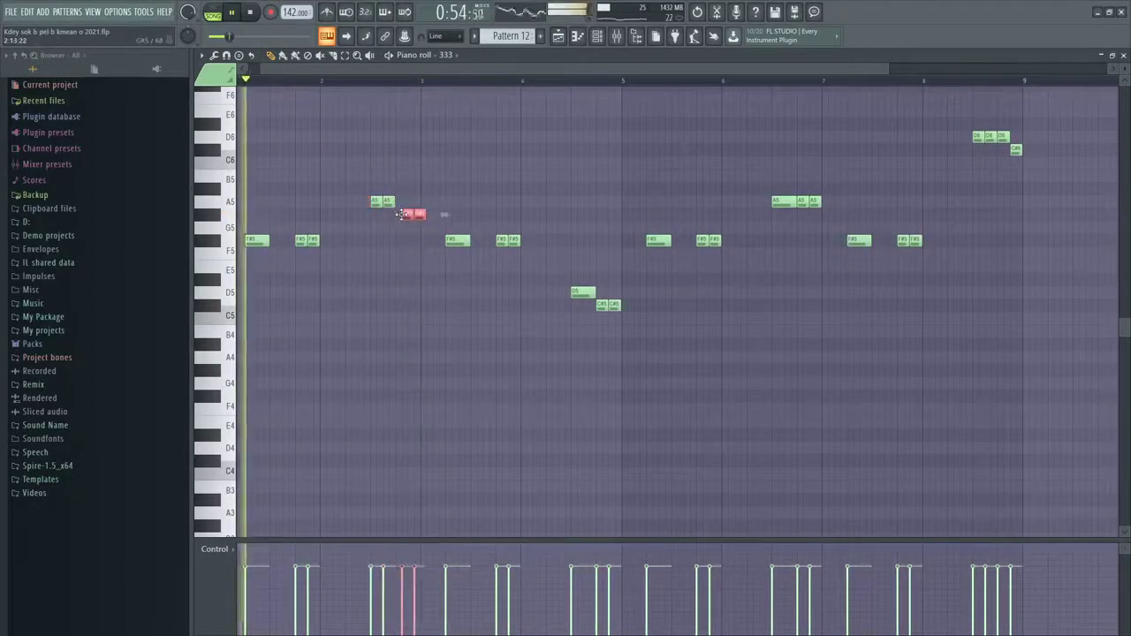
left_click_drag(402, 215, 399, 219)
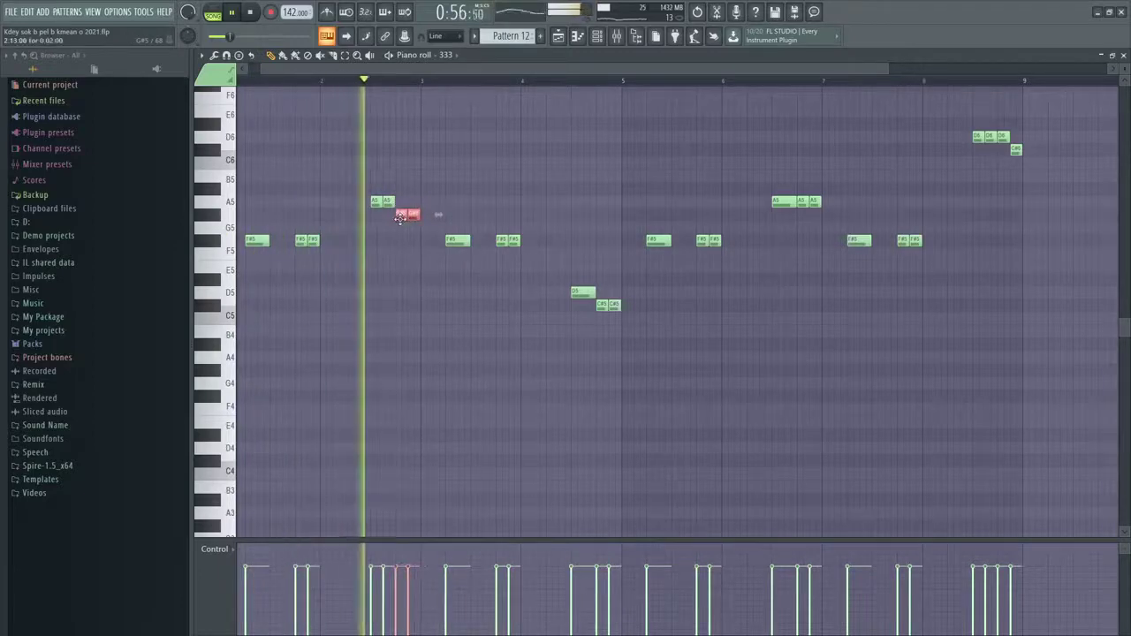
left_click(404, 254, "ctrl")
scroll(403, 254, "down", 2)
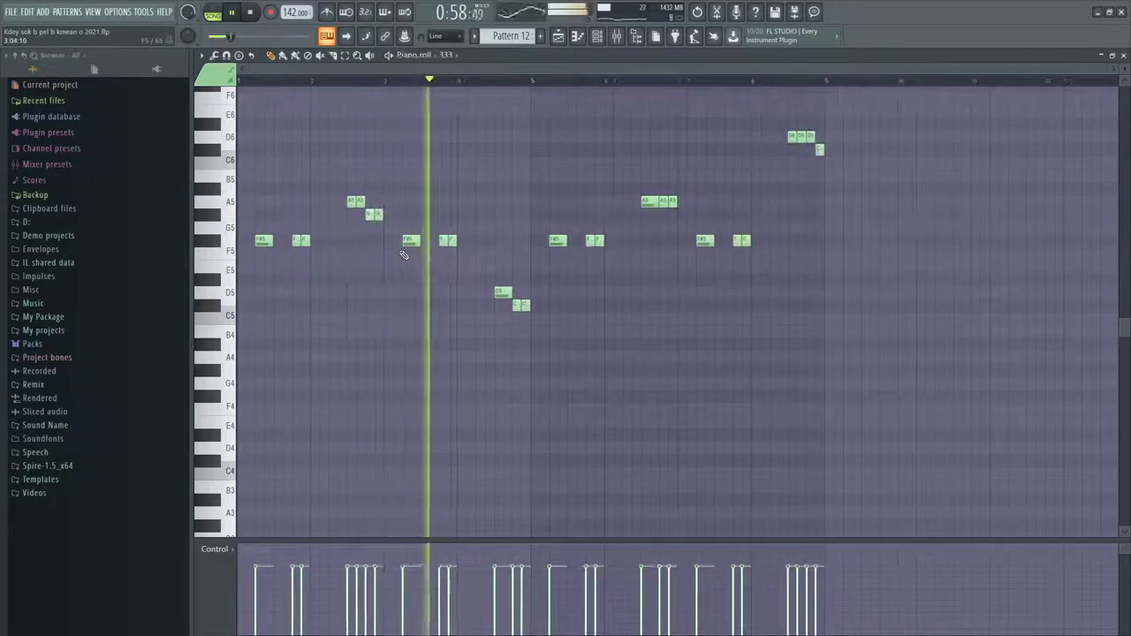
Select all the notes of Pattern 12, transpose them up three semitones and clear the selection
key("ctrl+a")
key("space")
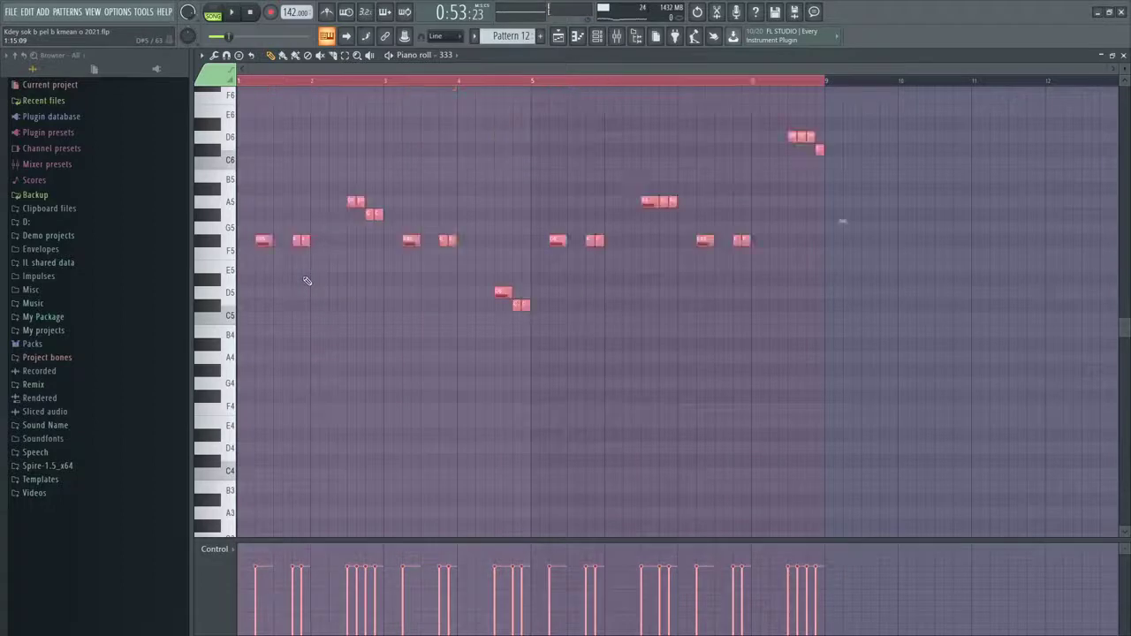
key("ctrl+Down")
key("shift+Up")
key("shift+Up")
key("shift+Up")
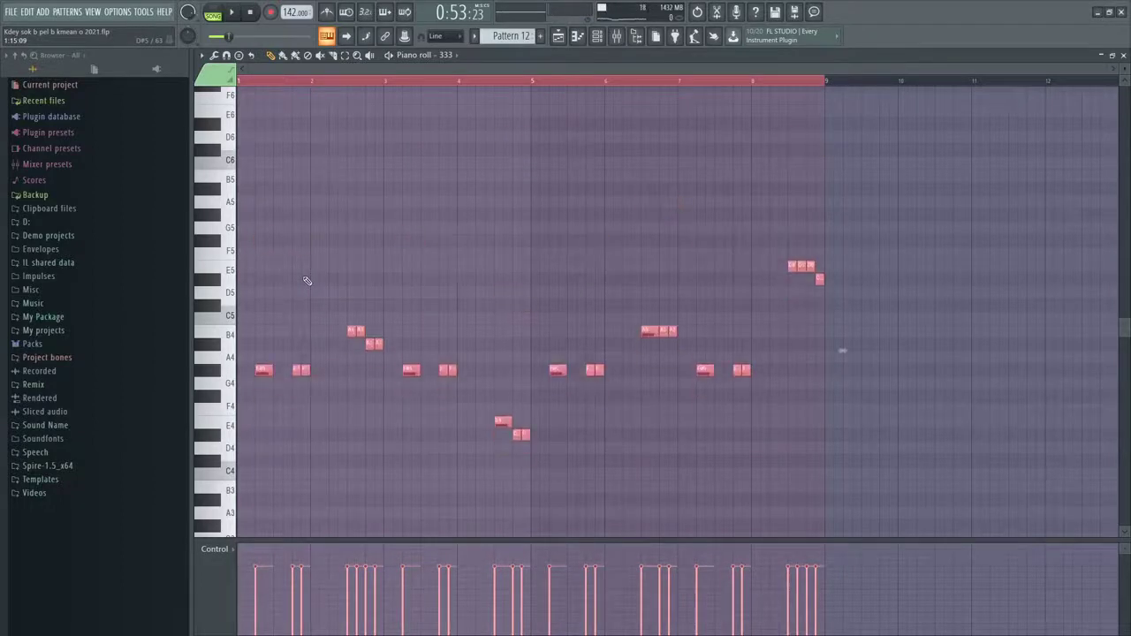
key("space")
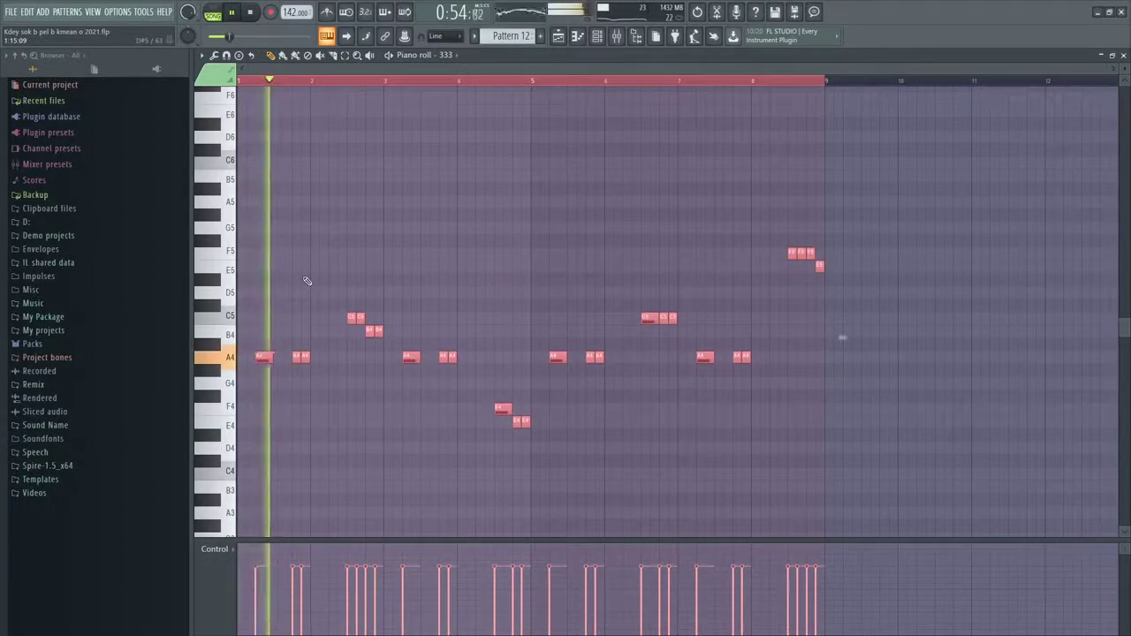
key("ctrl+Up")
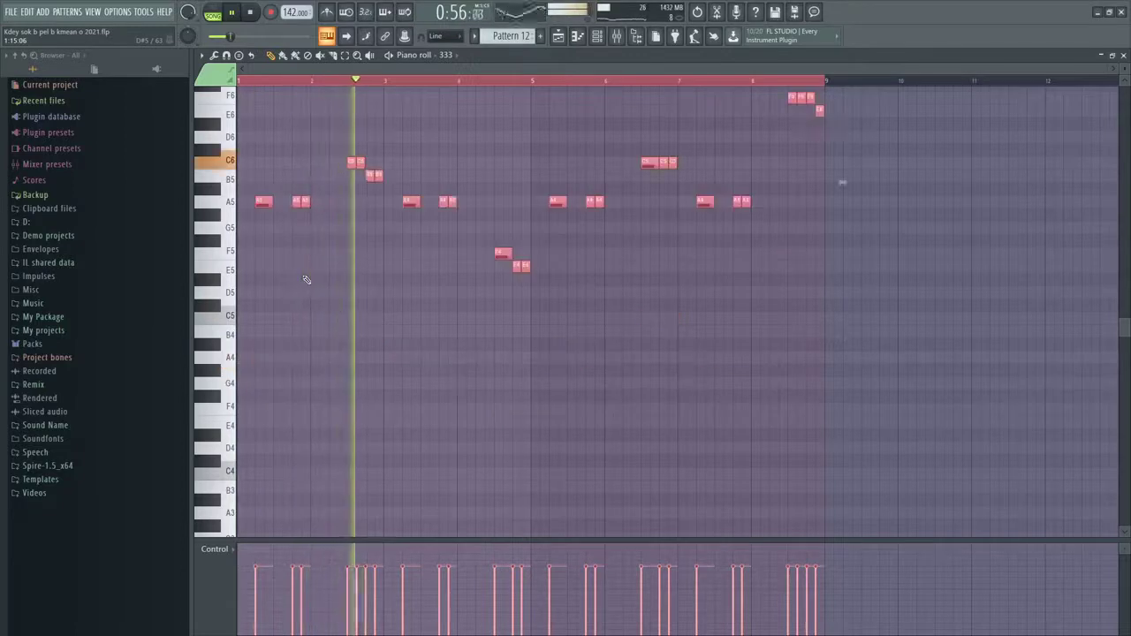
key("ctrl+d")
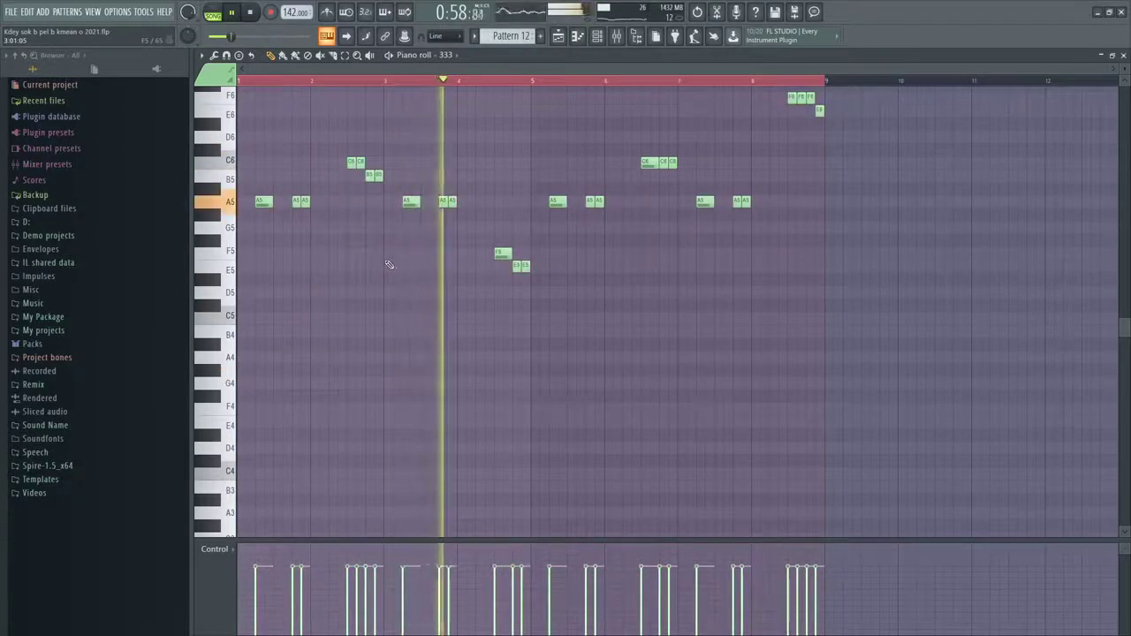
Replace the pair of C6 notes in bar 2 of Pattern 12 with a single longer C6 note
scroll(389, 262, "up", 6)
scroll(503, 252, "down", 3)
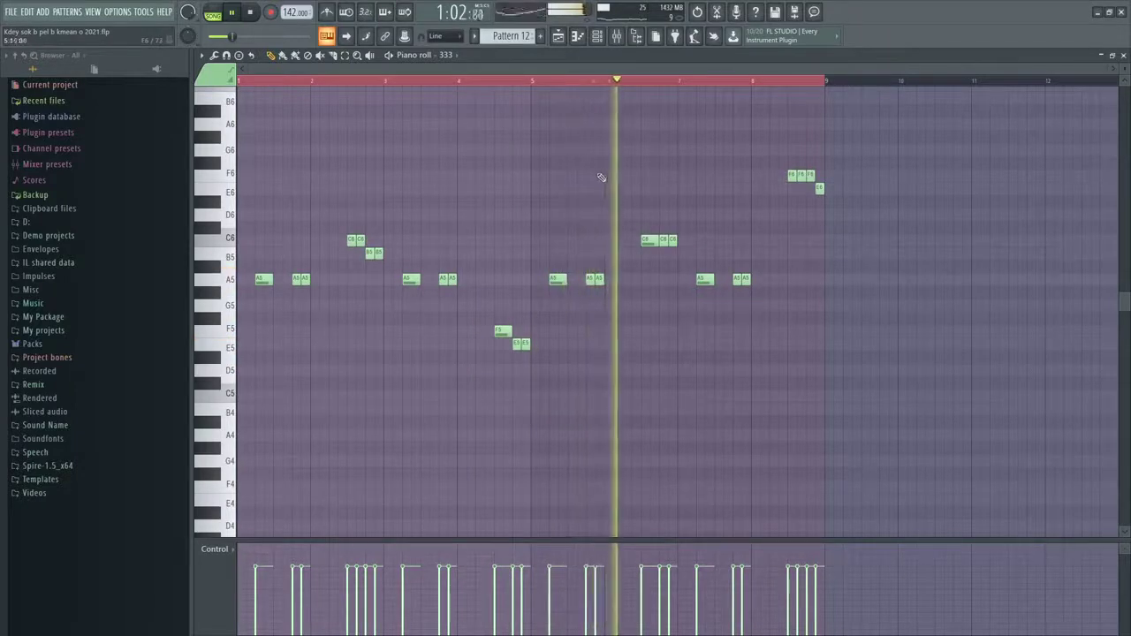
scroll(601, 176, "up", 3)
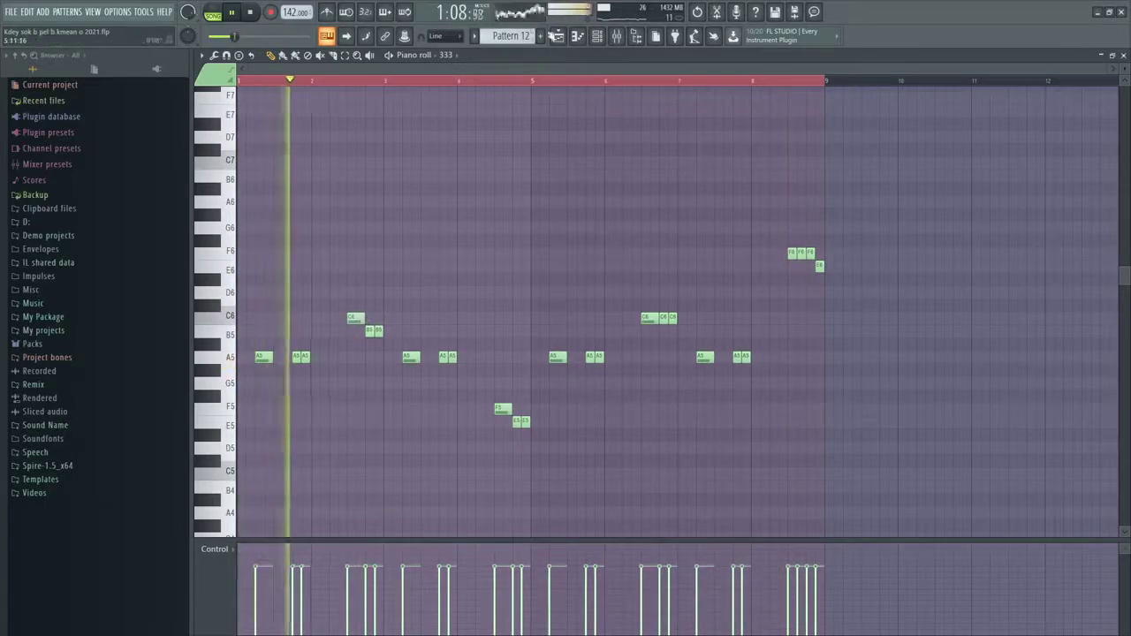
key("space")
Return to the playlist and mute the acapella clips on Track 24 between bars 41 and 57
left_click(558, 36)
scroll(498, 154, "down", 3)
scroll(786, 400, "down", 3)
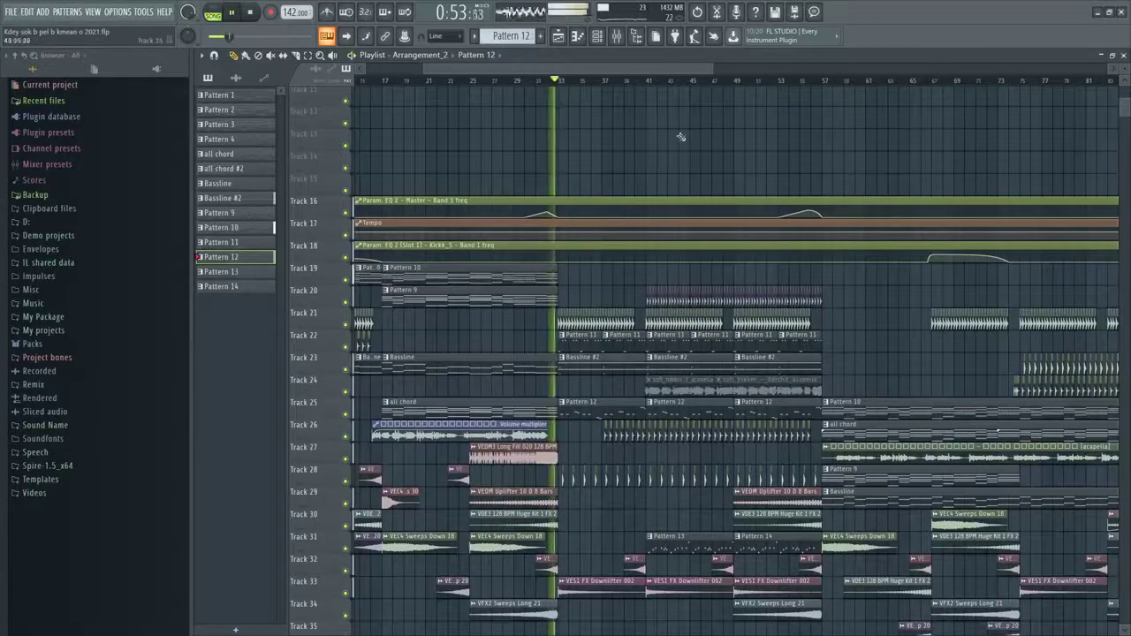
Play the drop from around bar 41 and examine how the melody, bassline and Pattern 13 clips fit together
scroll(695, 395, "down", 2)
scroll(663, 411, "up", 5)
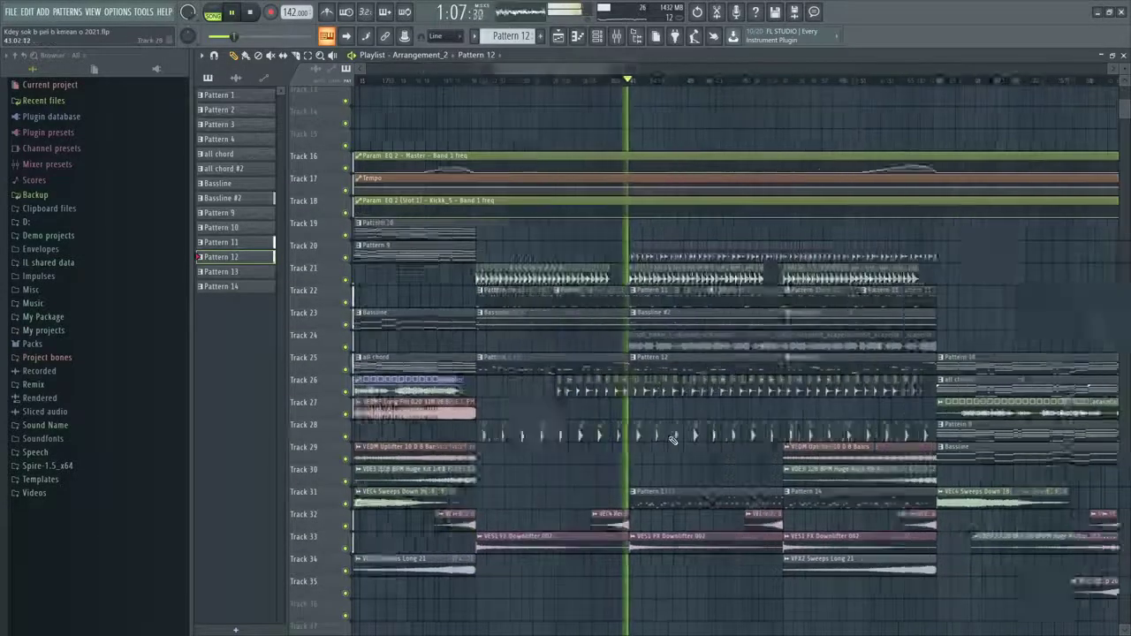
scroll(635, 420, "down", 8)
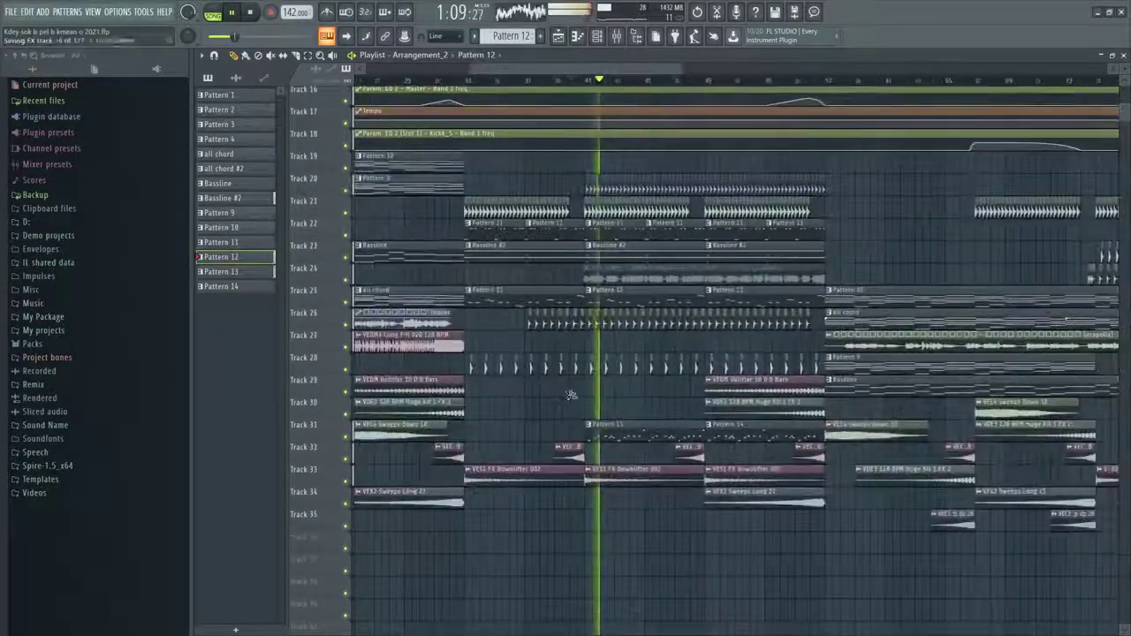
scroll(592, 388, "up", 5)
scroll(624, 374, "down", 3)
scroll(652, 376, "up", 4)
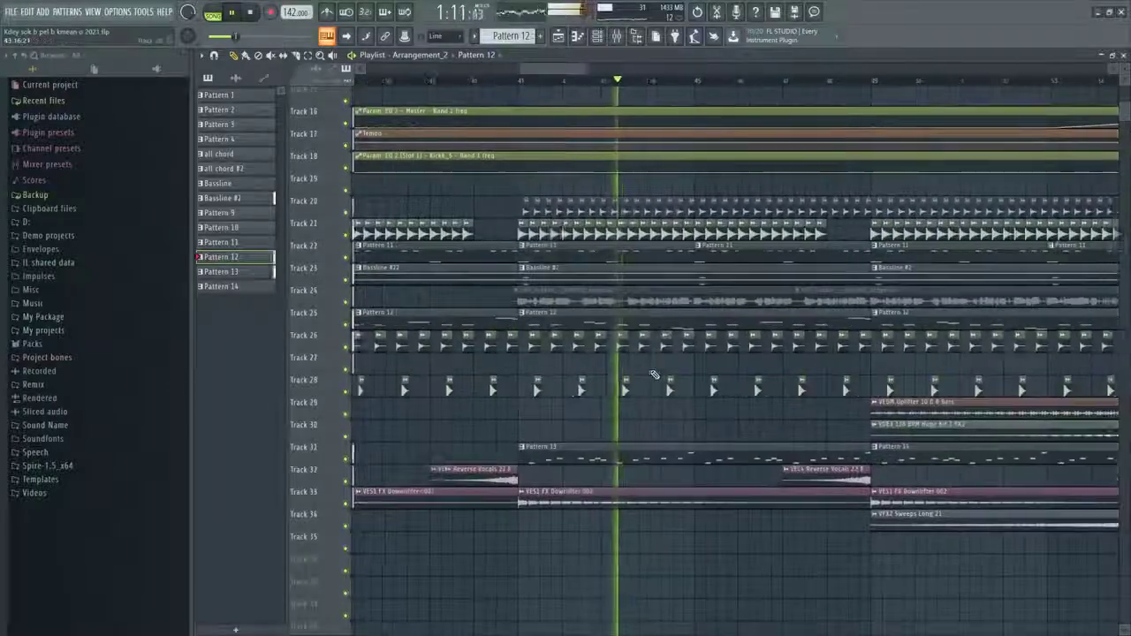
Extend the kick run on Track 21 with one more Kickk_5 clip just after bar 56
scroll(643, 369, "down", 3)
scroll(633, 362, "down", 2)
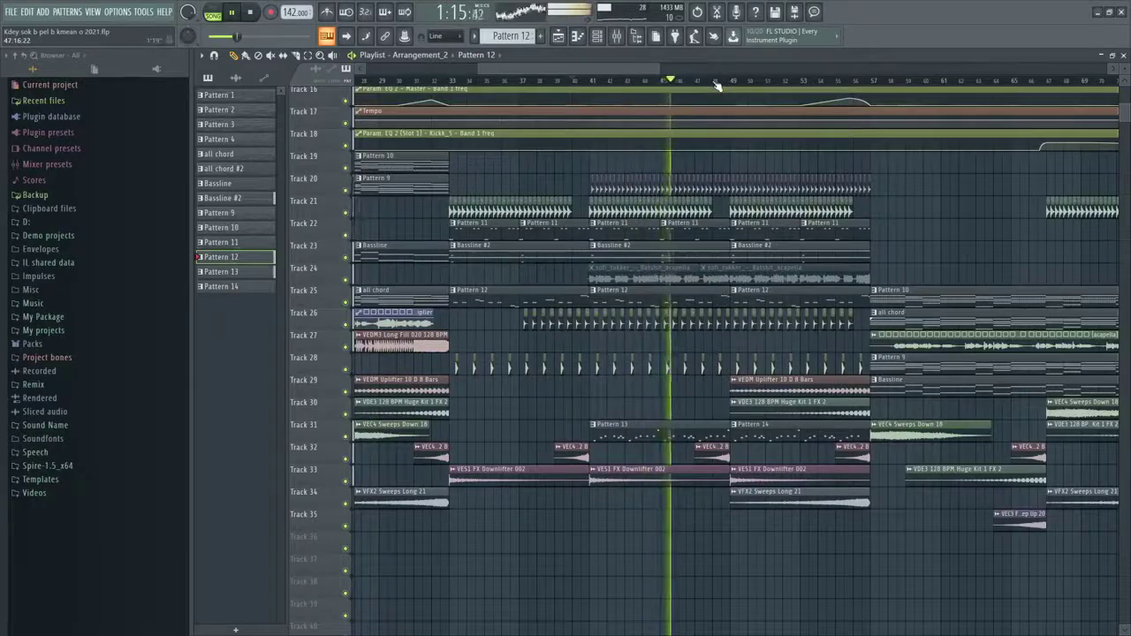
scroll(717, 85, "up", 4)
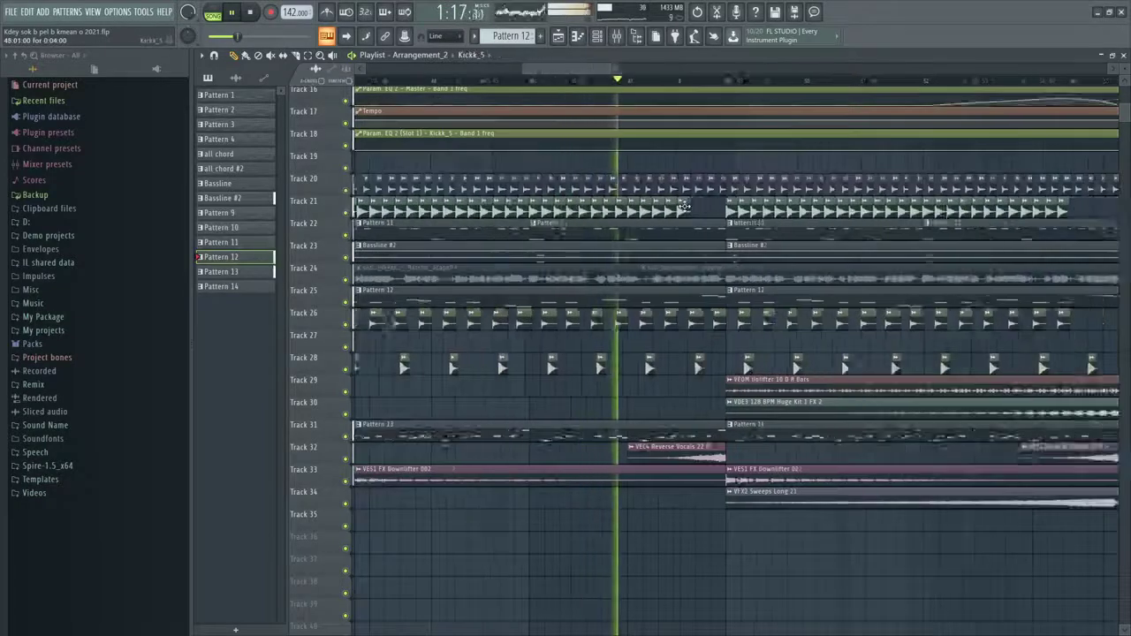
scroll(683, 207, "down", 3)
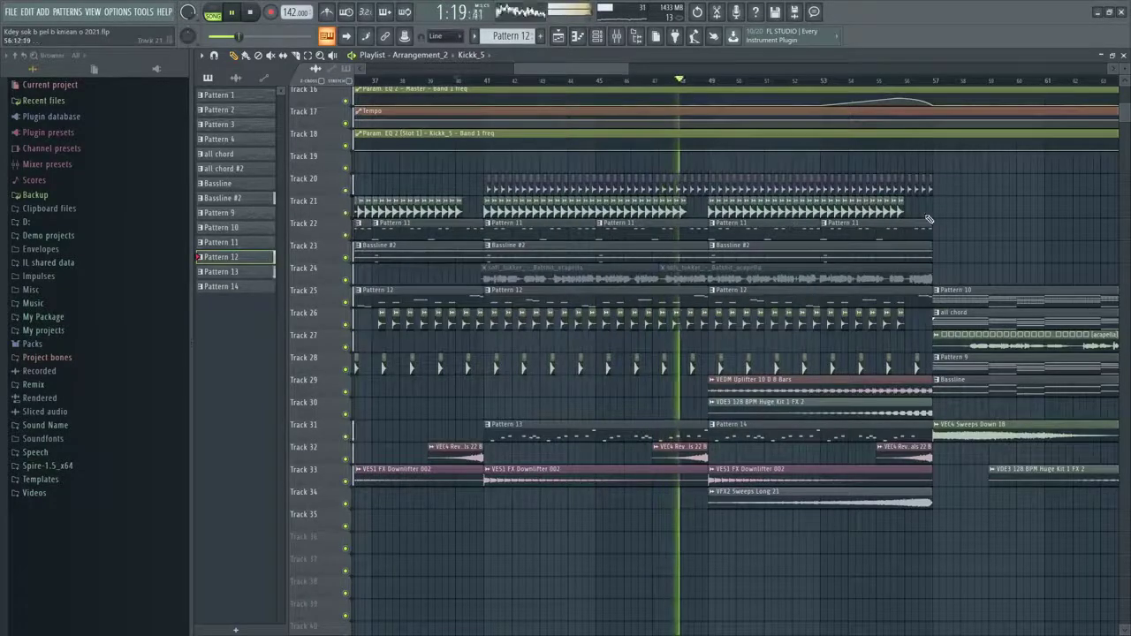
left_click_drag(911, 216, 908, 215)
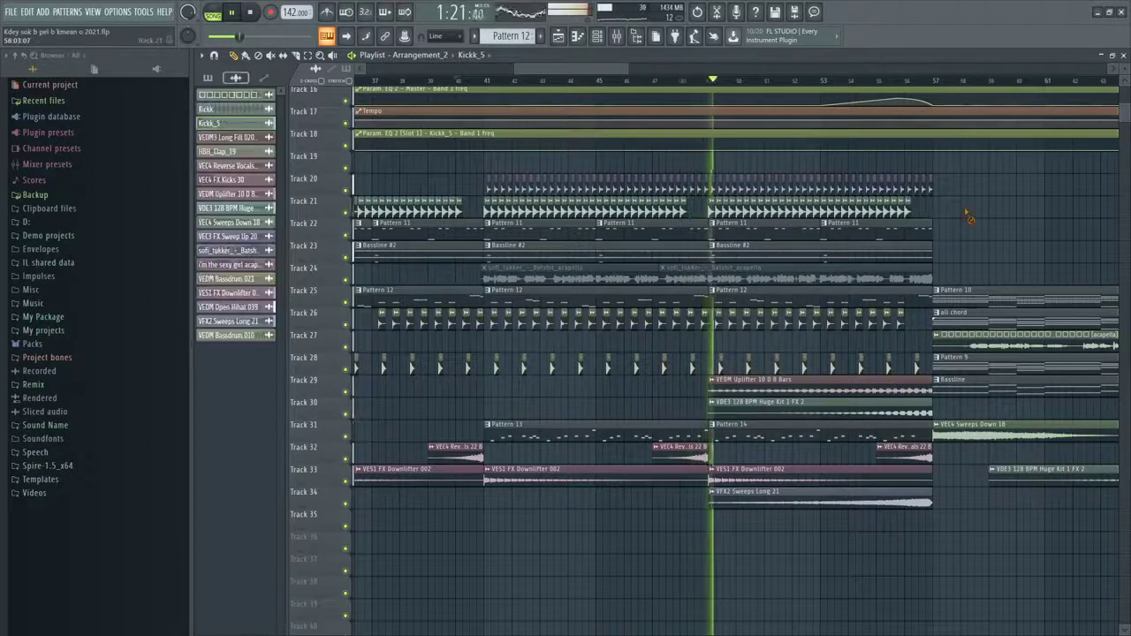
Open Pattern 14 in the piano roll and transpose all its notes up four semitones overall
double_click(759, 423)
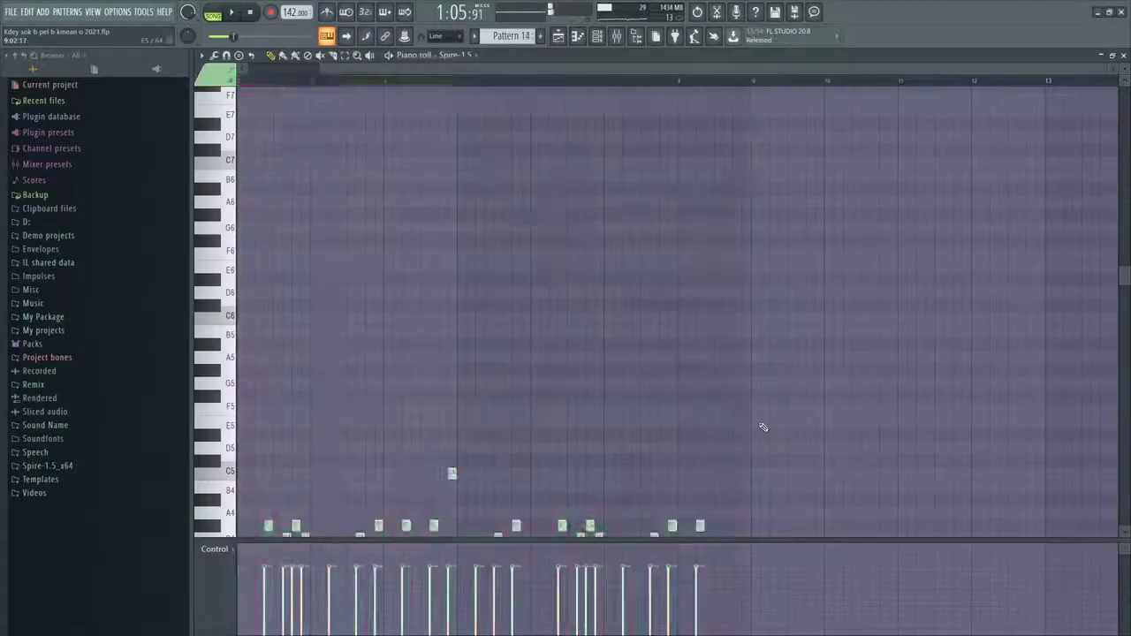
key("Up")
key("Up")
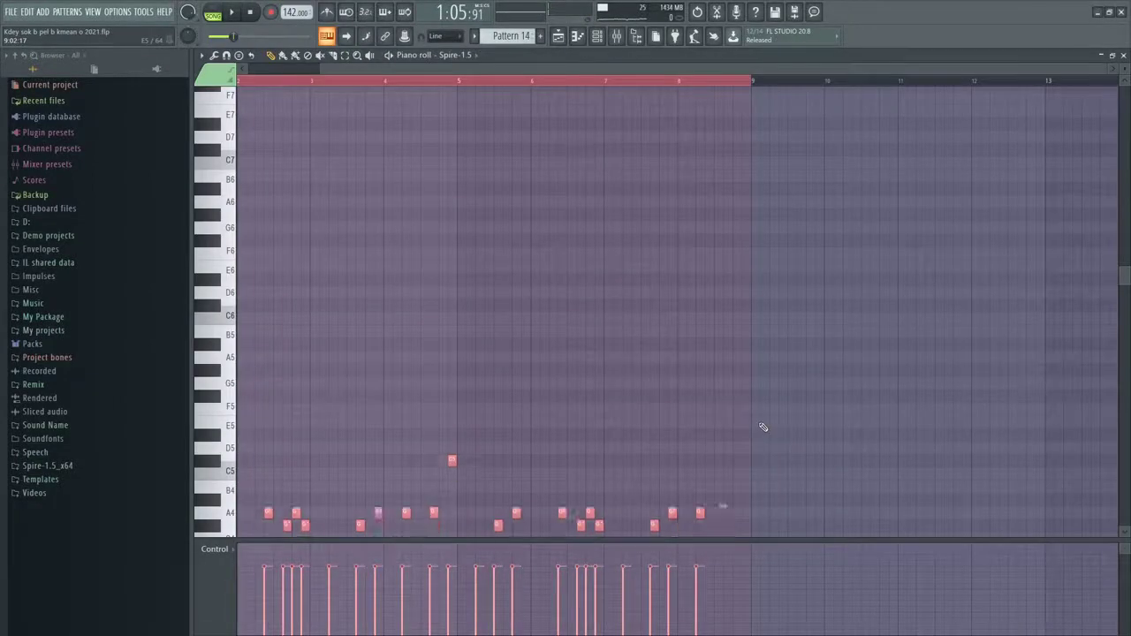
key("Up")
key("Up")
key("Up")
key("Up")
key("Up")
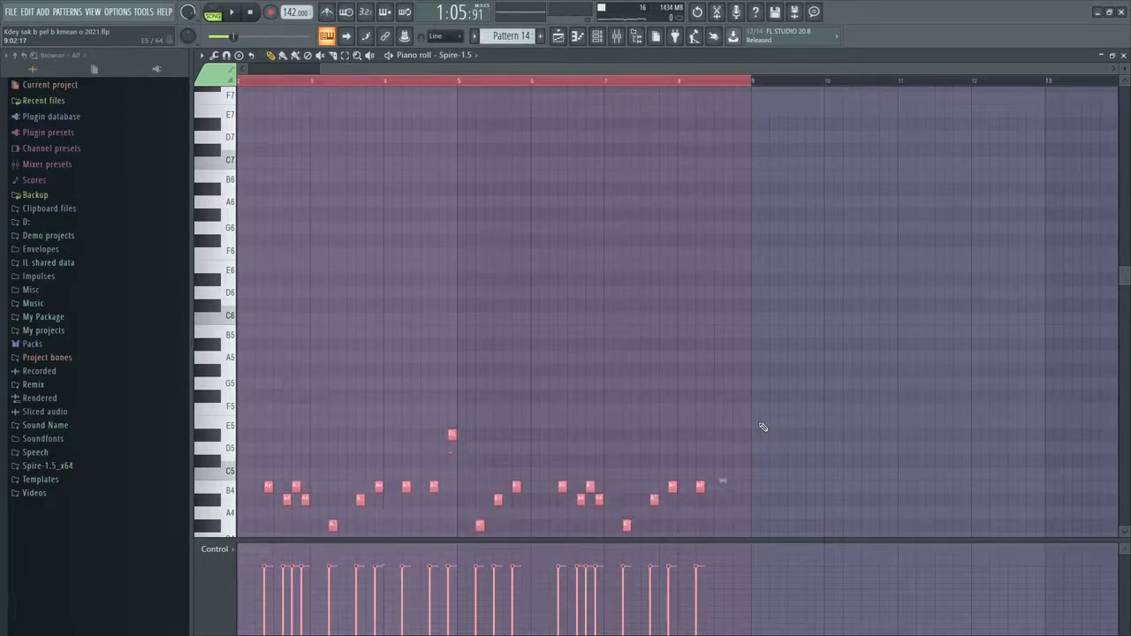
scroll(763, 428, "left", 1)
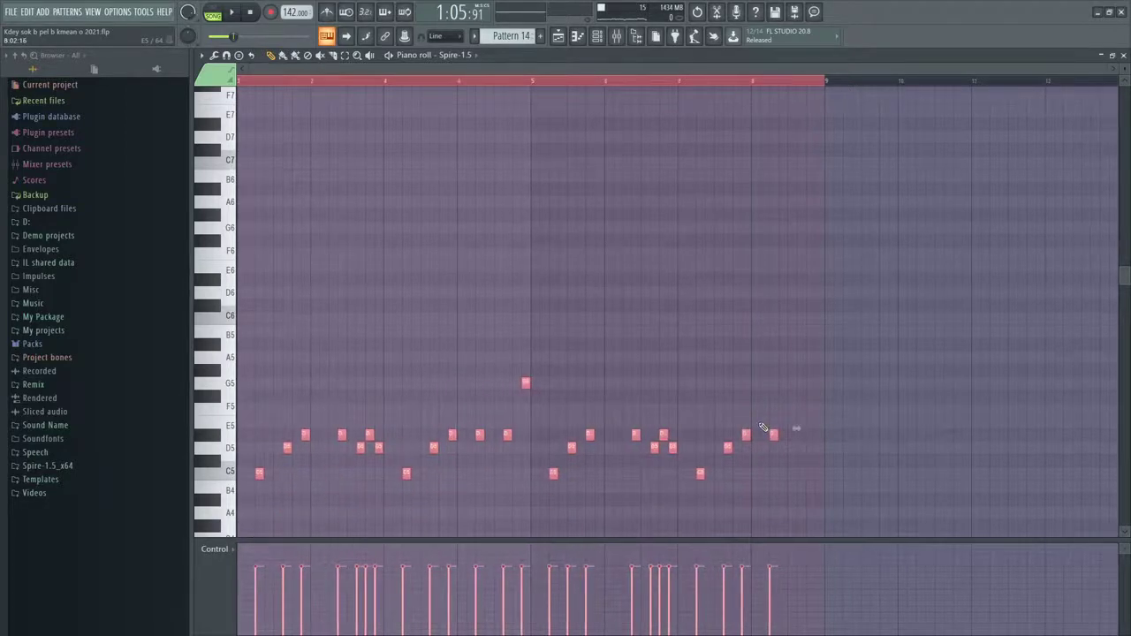
key("Down")
key("Down")
key("Down")
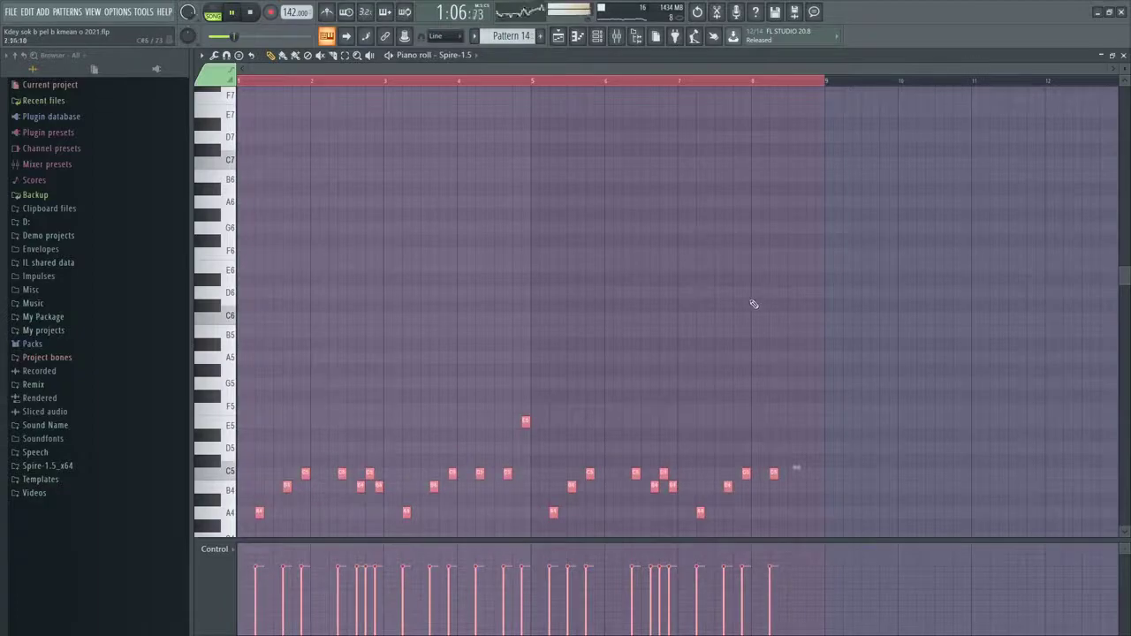
Return to the playlist and play the end of the drop from around bar 56 into the following section
key("F5")
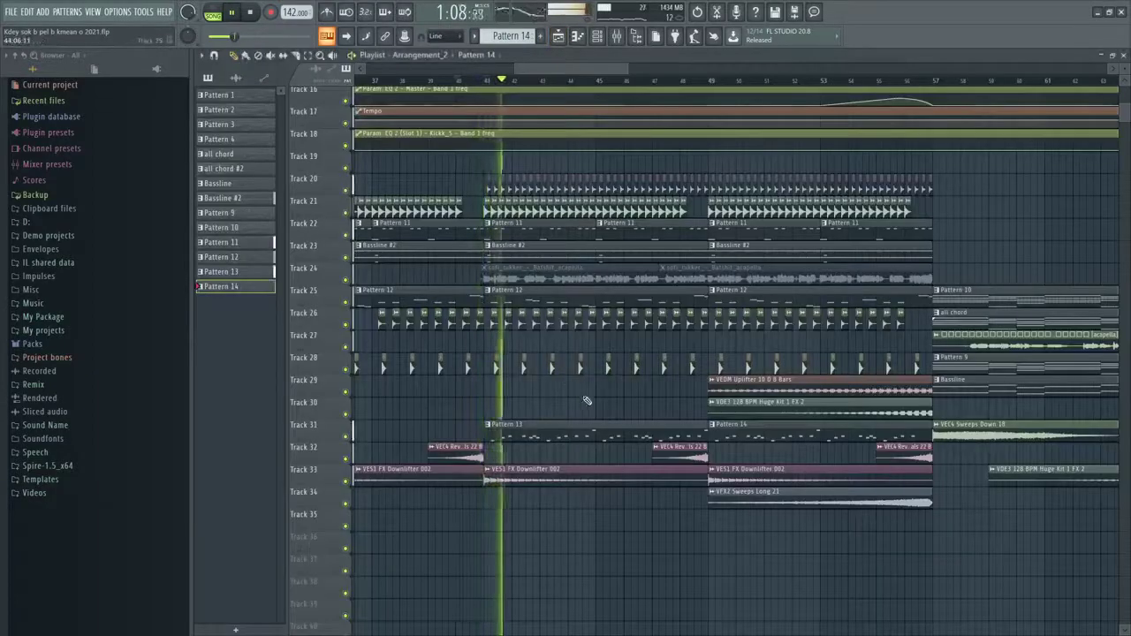
left_click(905, 82)
key("space")
scroll(643, 228, "down", 3)
scroll(730, 336, "up", 6)
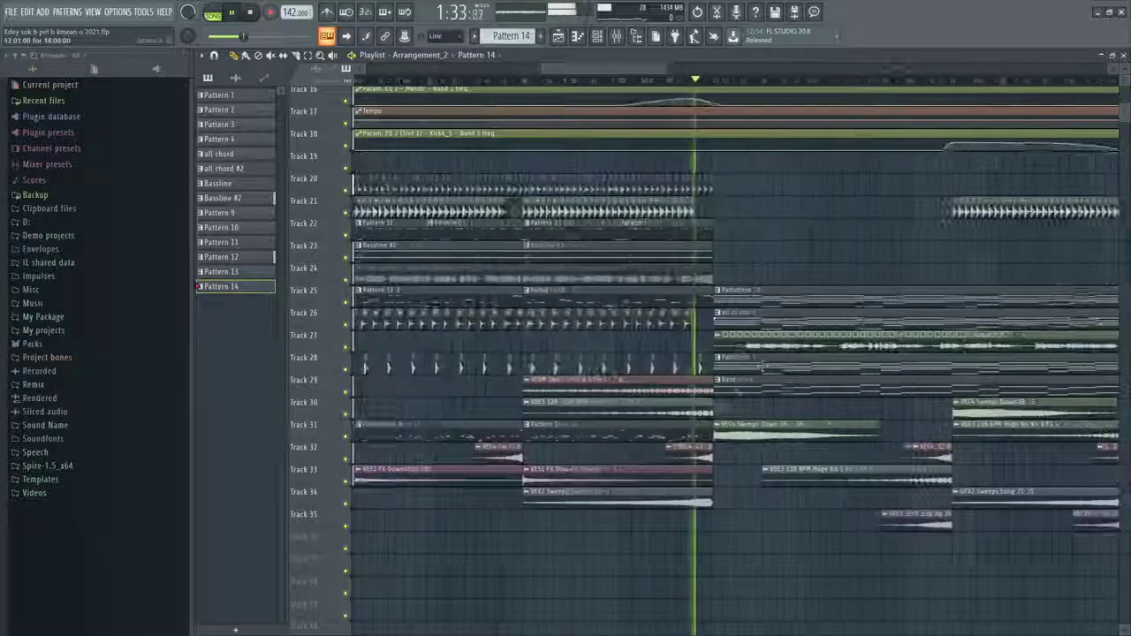
scroll(728, 339, "up", 3)
scroll(728, 339, "down", 5)
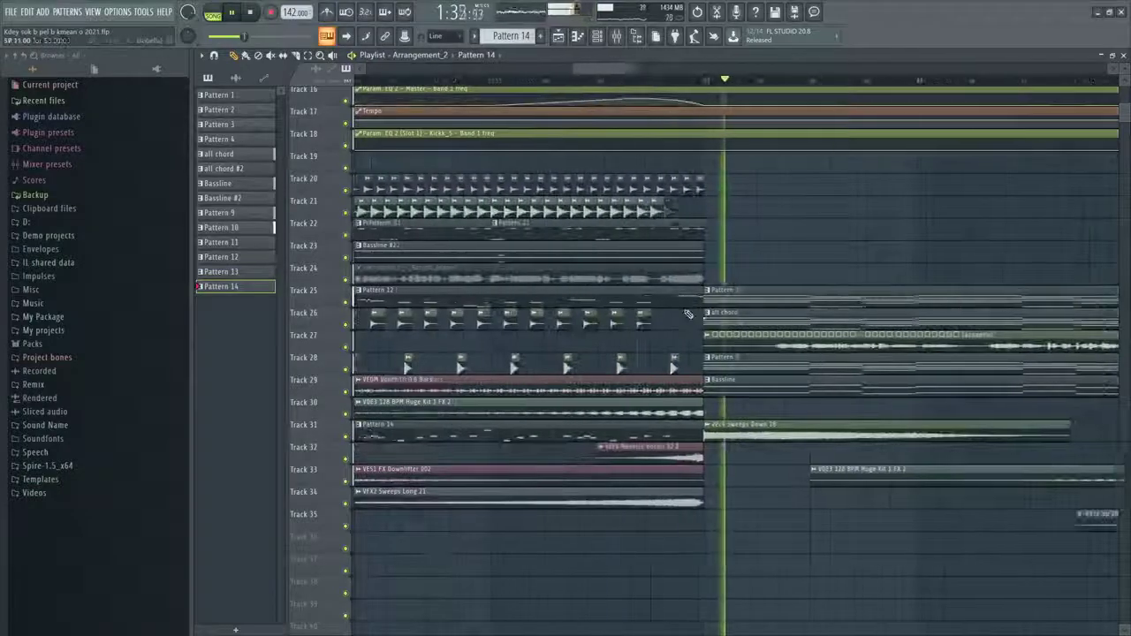
Replay the drop's ending from around bar 52 and examine how the clips after bar 57 follow it
left_click(633, 81)
scroll(594, 79, "left", 2)
left_click(592, 80)
scroll(698, 343, "down", 5)
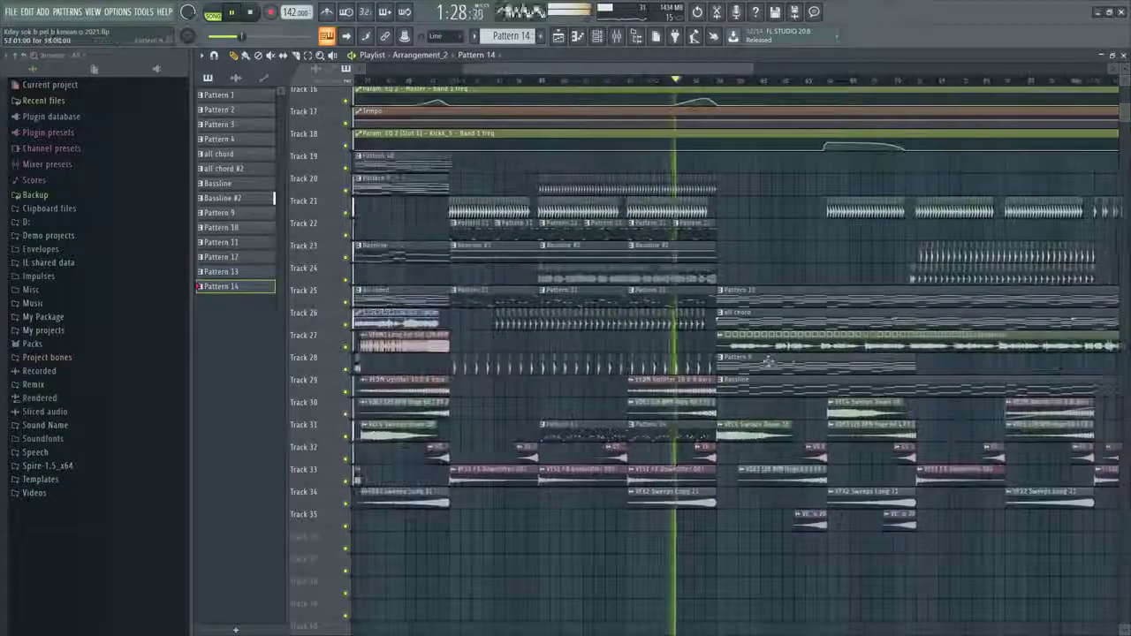
scroll(622, 346, "down", 2)
scroll(619, 346, "up", 4)
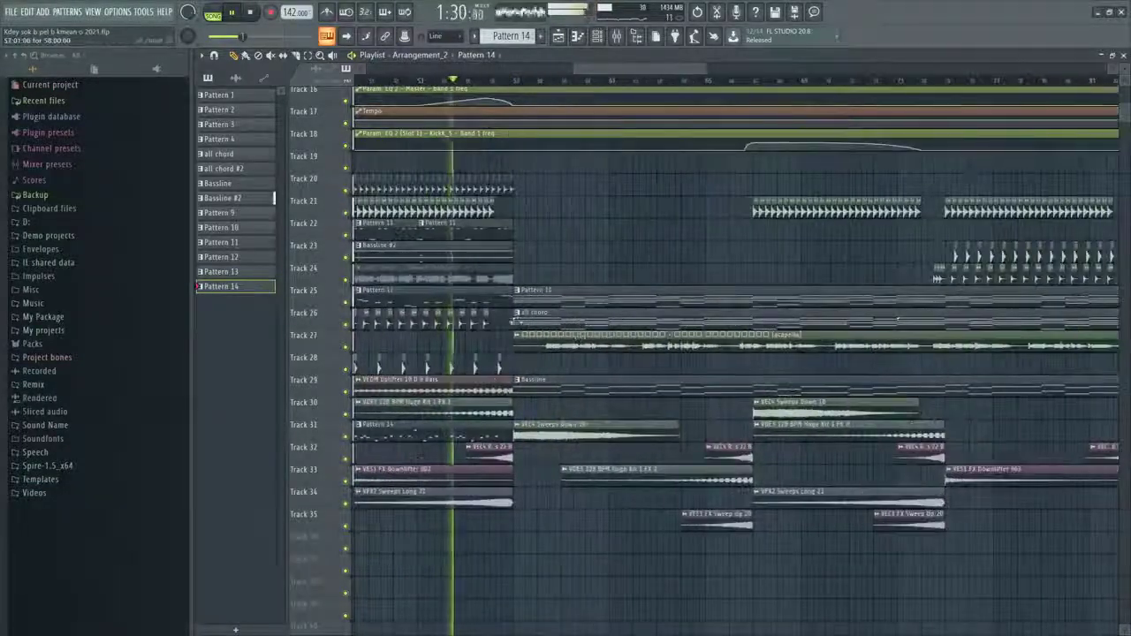
scroll(527, 323, "down", 1)
scroll(527, 323, "down", 2, "ctrl")
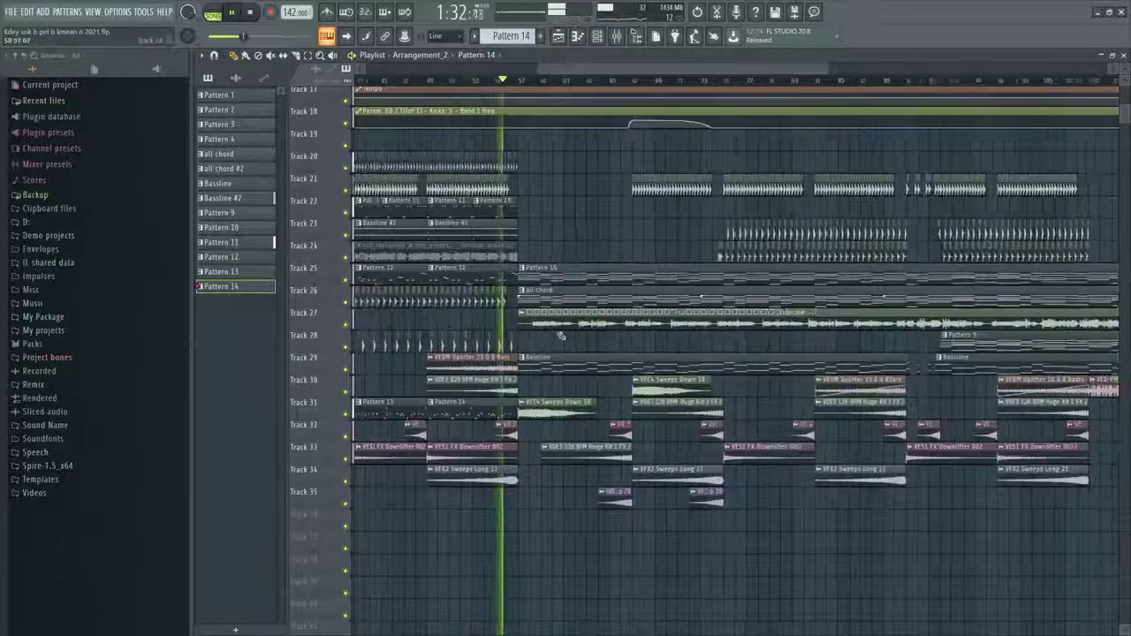
scroll(501, 336, "down", 2, "ctrl")
scroll(600, 383, "down", 1)
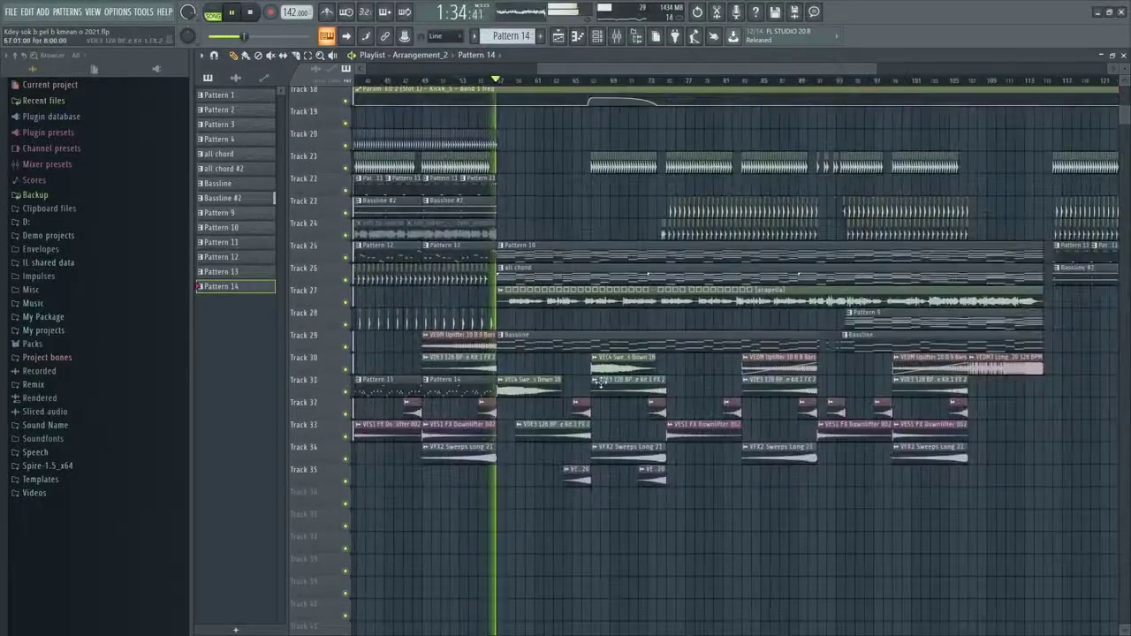
Try shifting all the clips after the drop two bars later to bar 59, and move them back to bar 57
scroll(795, 432, "down", 3, "ctrl")
left_click_drag(1030, 484, 608, 153, "ctrl")
scroll(624, 217, "up", 3, "ctrl")
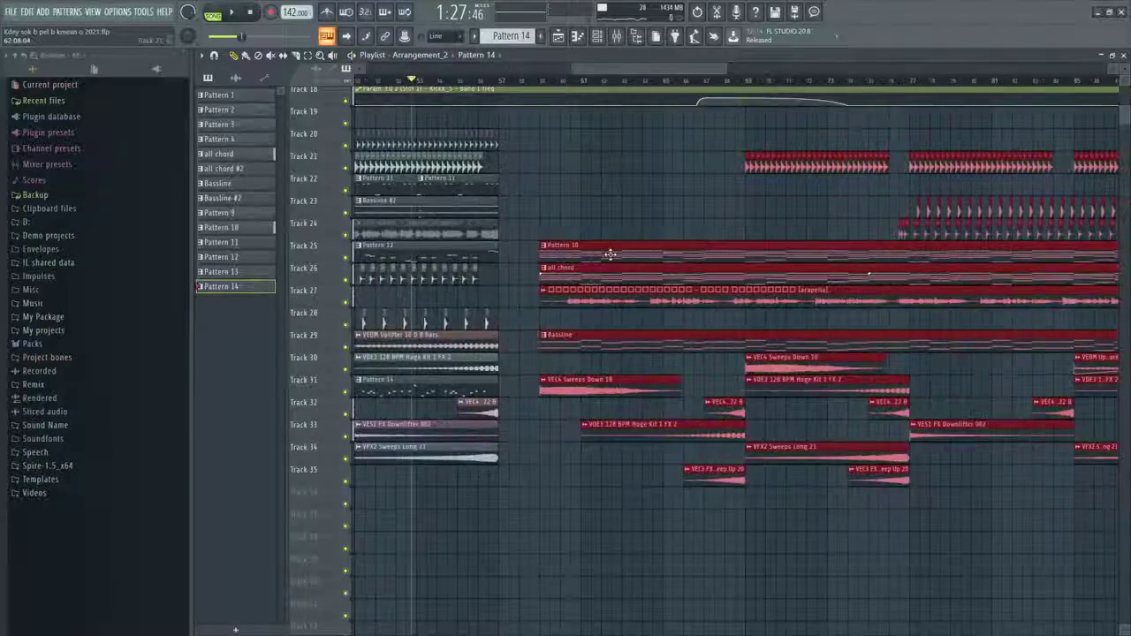
left_click_drag(609, 255, 578, 250)
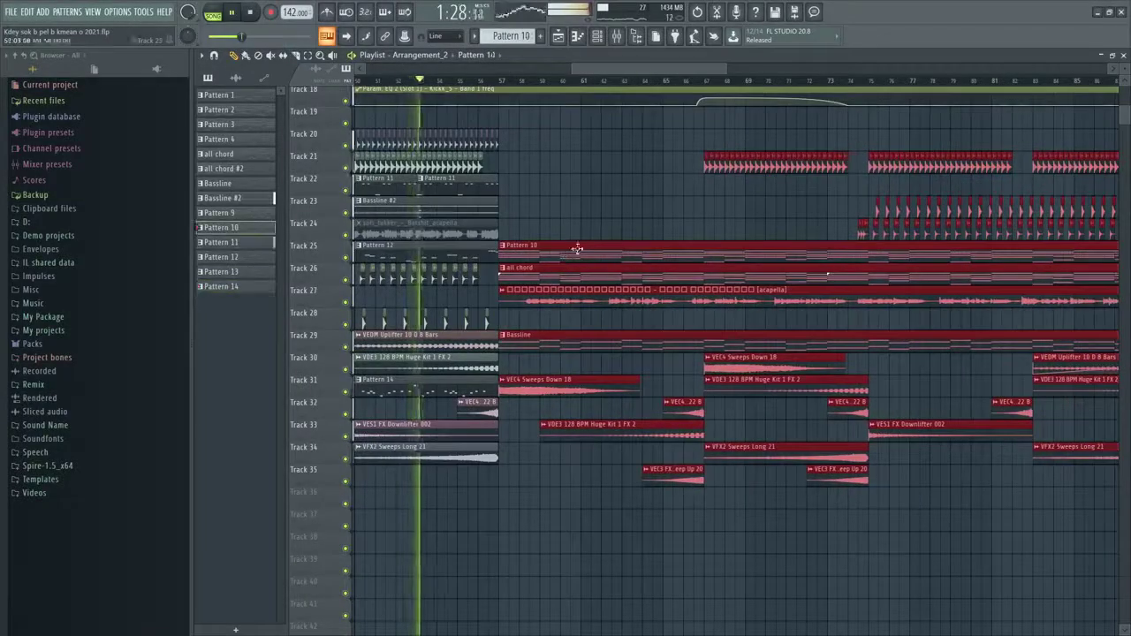
Play through the transition at bar 57, examine the Bassline pattern's notes in the piano roll, and return to the playlist
scroll(535, 229, "up", 1, "ctrl")
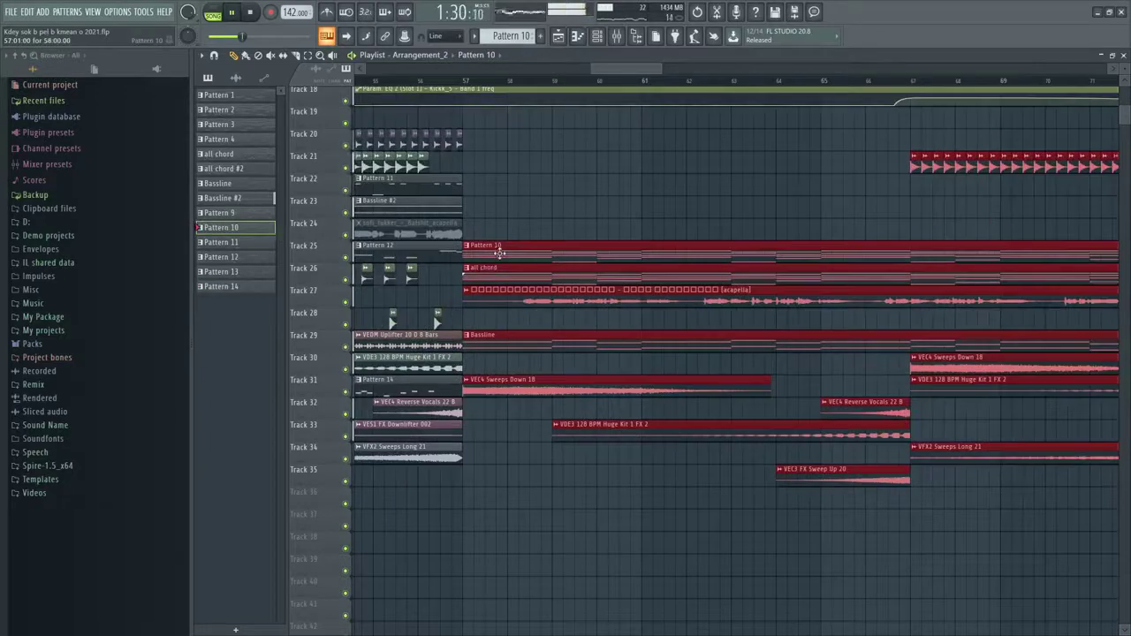
scroll(500, 254, "down", 2, "ctrl")
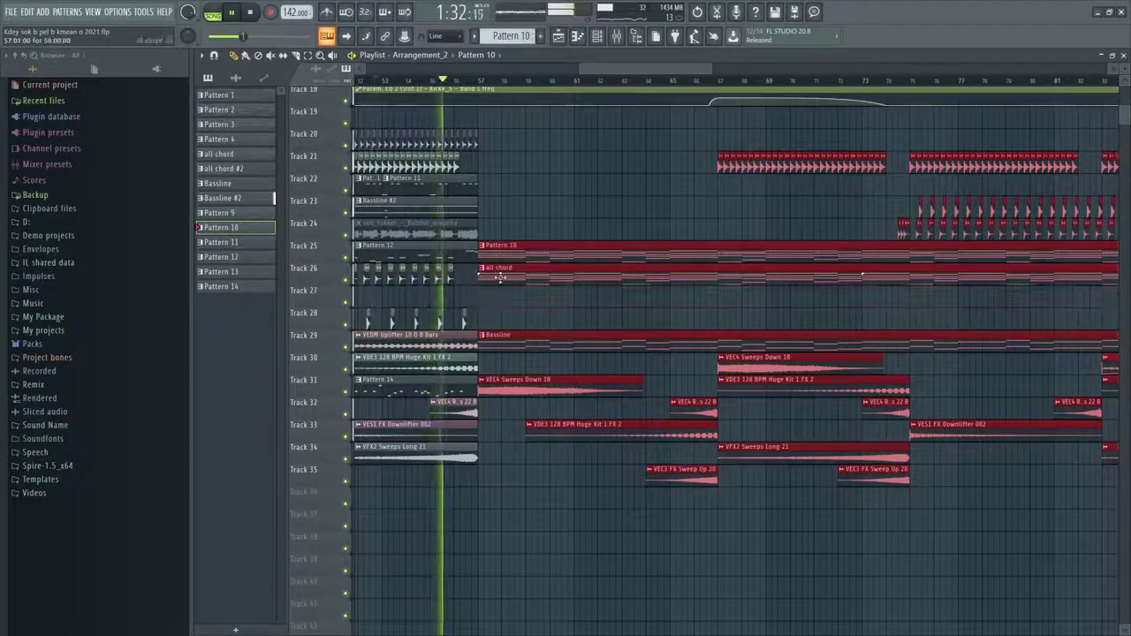
double_click(500, 341)
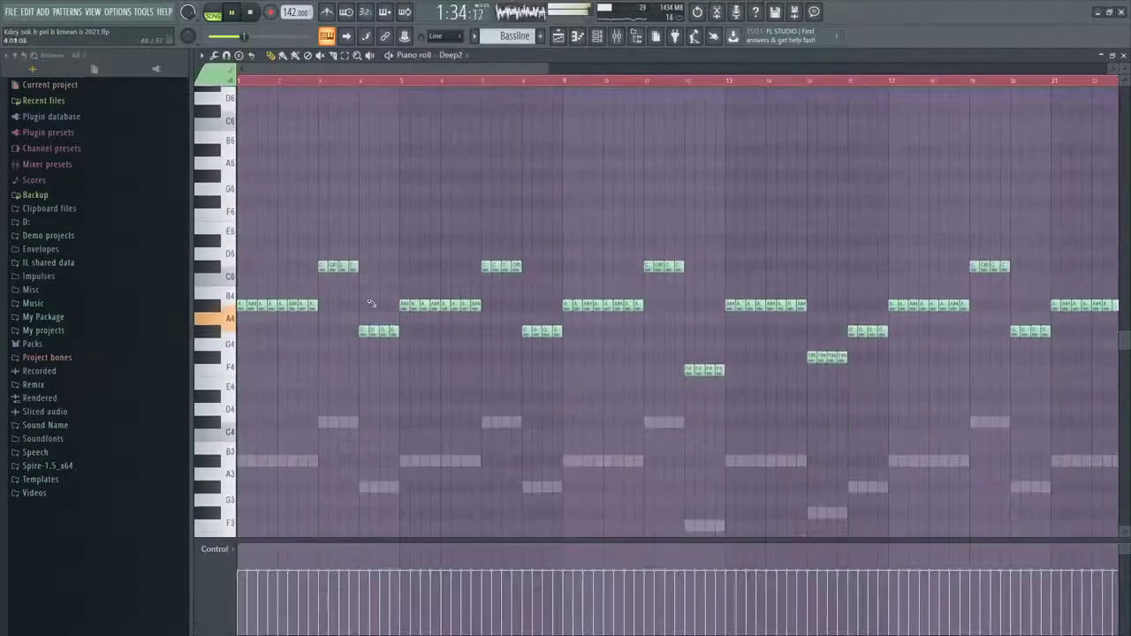
scroll(371, 303, "up", 2, "ctrl")
left_click(558, 36)
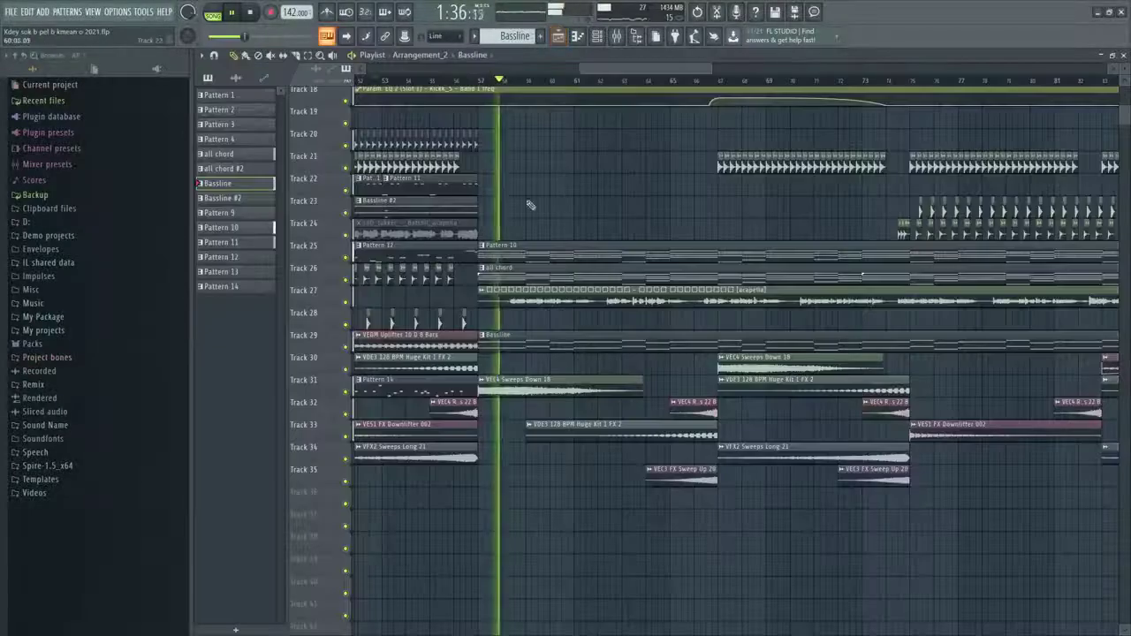
scroll(530, 207, "up", 3, "ctrl")
scroll(525, 245, "down", 1)
scroll(527, 245, "down", 2, "ctrl")
key("space")
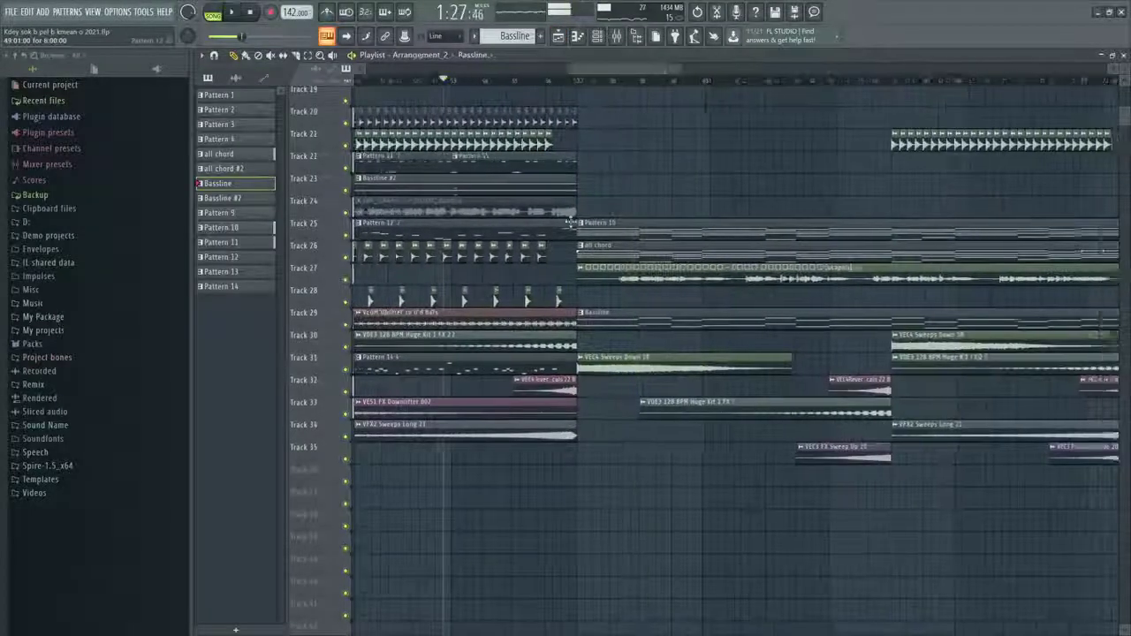
Play the section from around bar 67 and examine the overall clip layout from the drop through bar 137
scroll(571, 222, "down", 2, "ctrl")
scroll(756, 168, "up", 1)
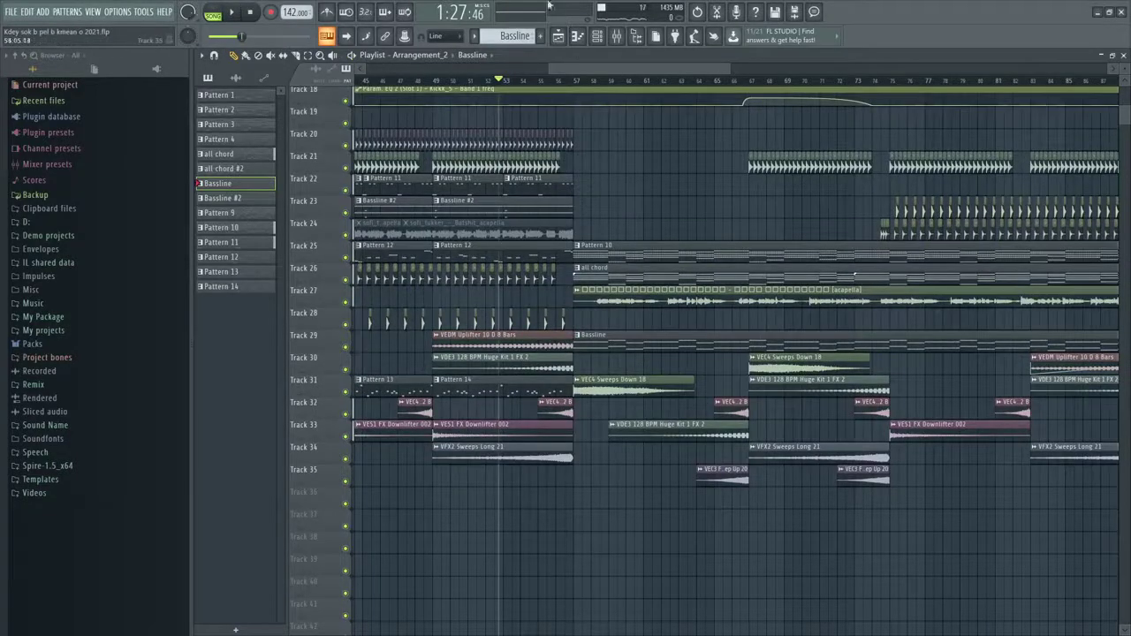
scroll(741, 69, "right", 1)
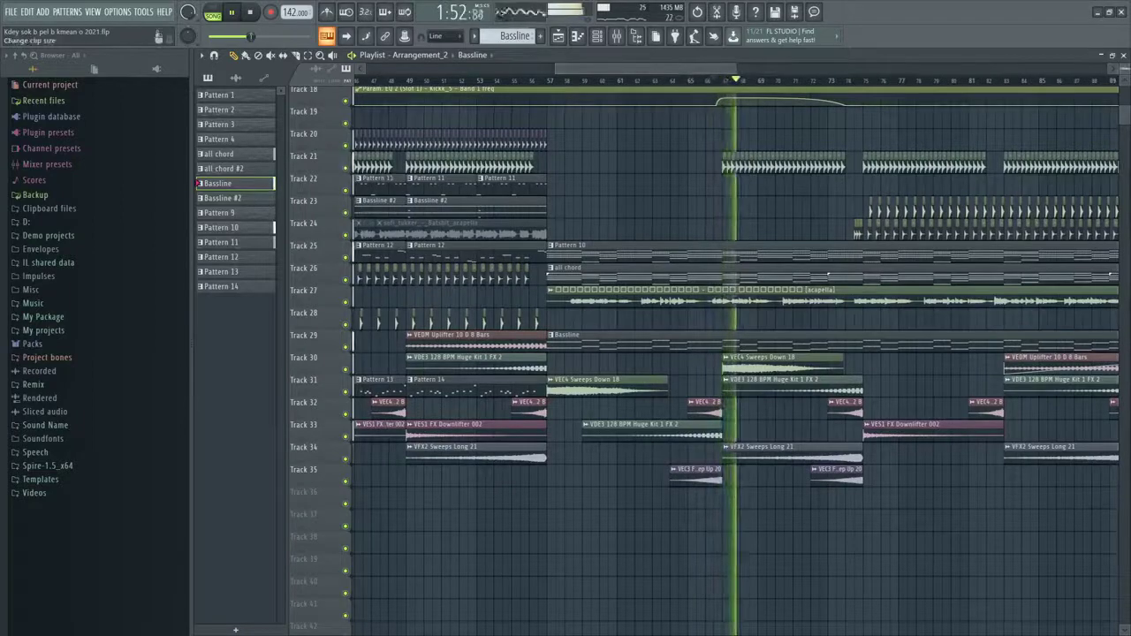
left_click_drag(1124, 81, 1124, 104)
left_click_drag(737, 69, 939, 97)
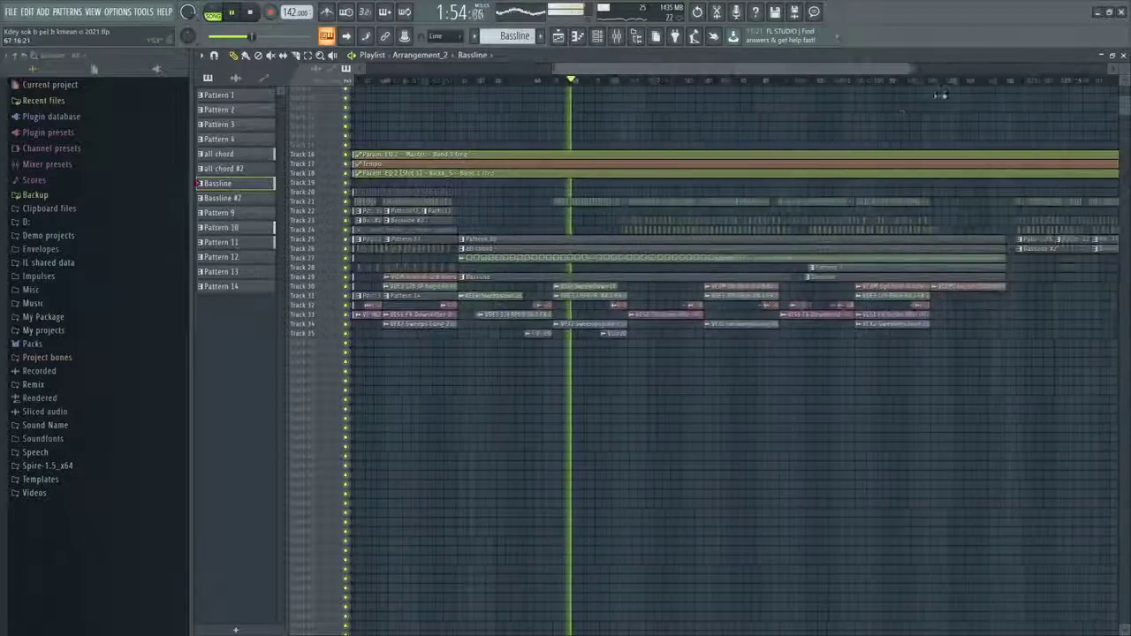
left_click_drag(674, 188, 678, 253)
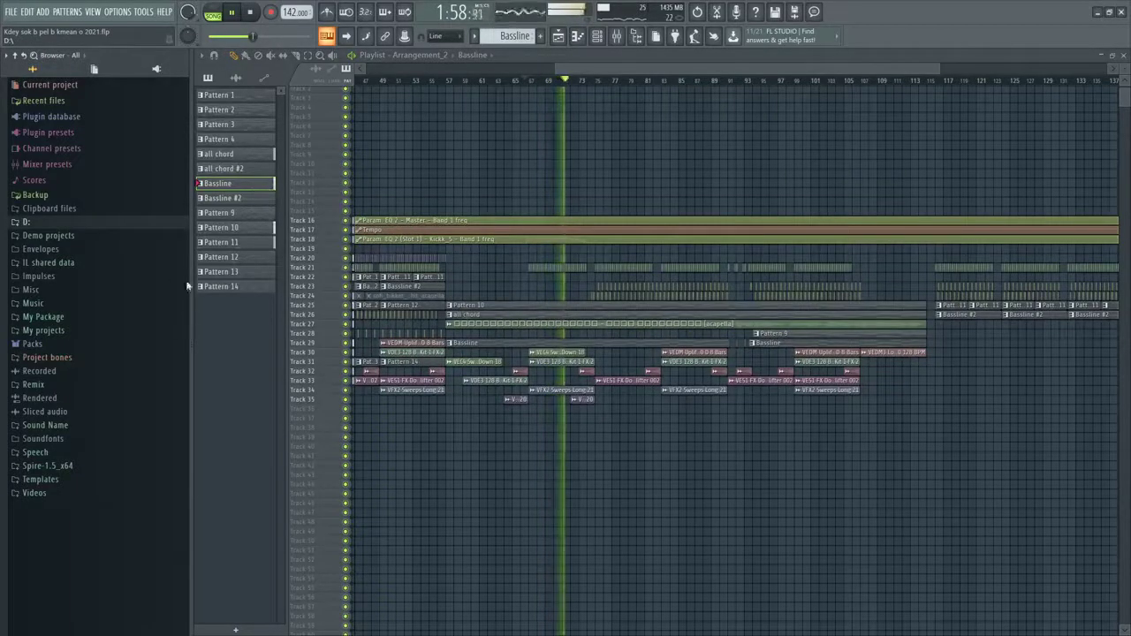
left_click_drag(181, 260, 167, 260)
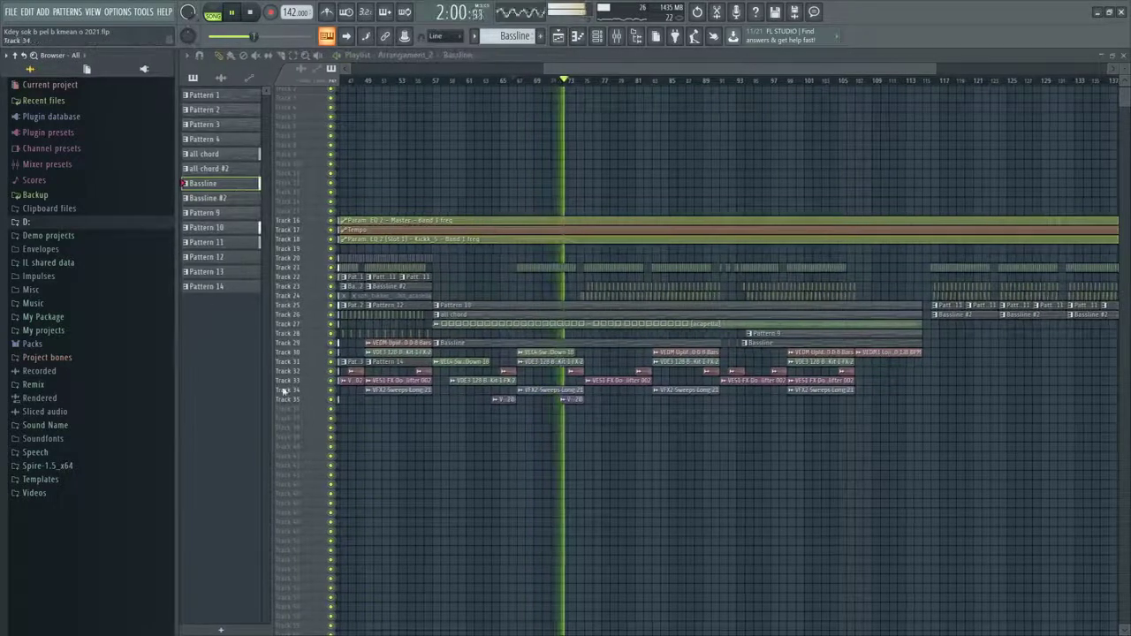
scroll(666, 466, "up", 1)
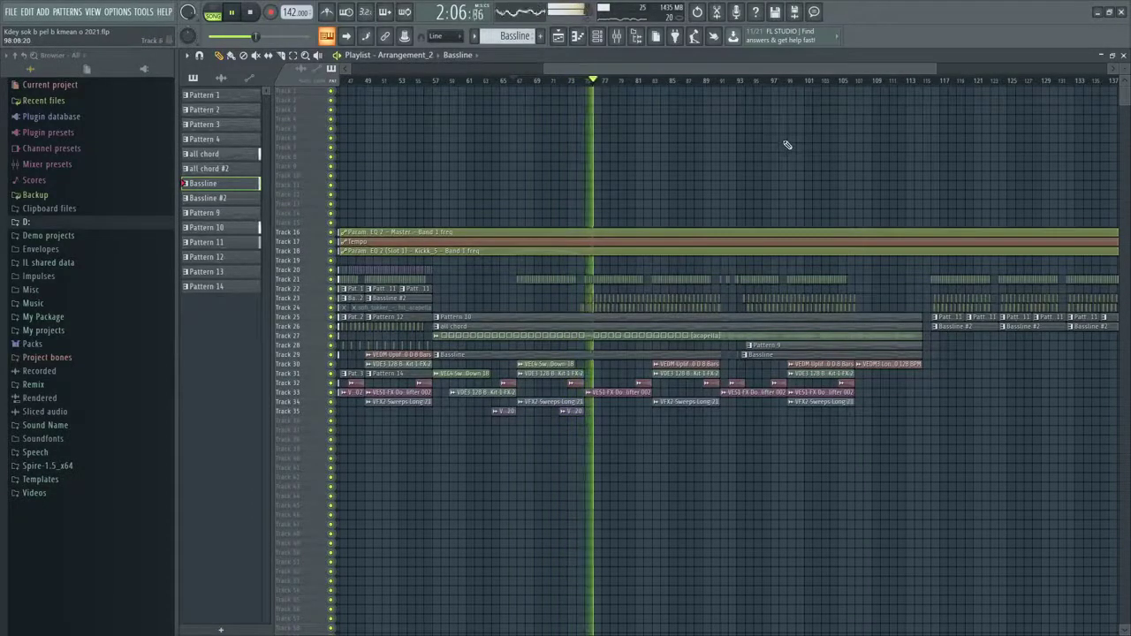
Open the VEC4 Crash folder under VEC4 Cymbals in the Vengeance Essential Clubsounds Vol.4 package of My Package
left_click(74, 319)
scroll(77, 342, "down", 10)
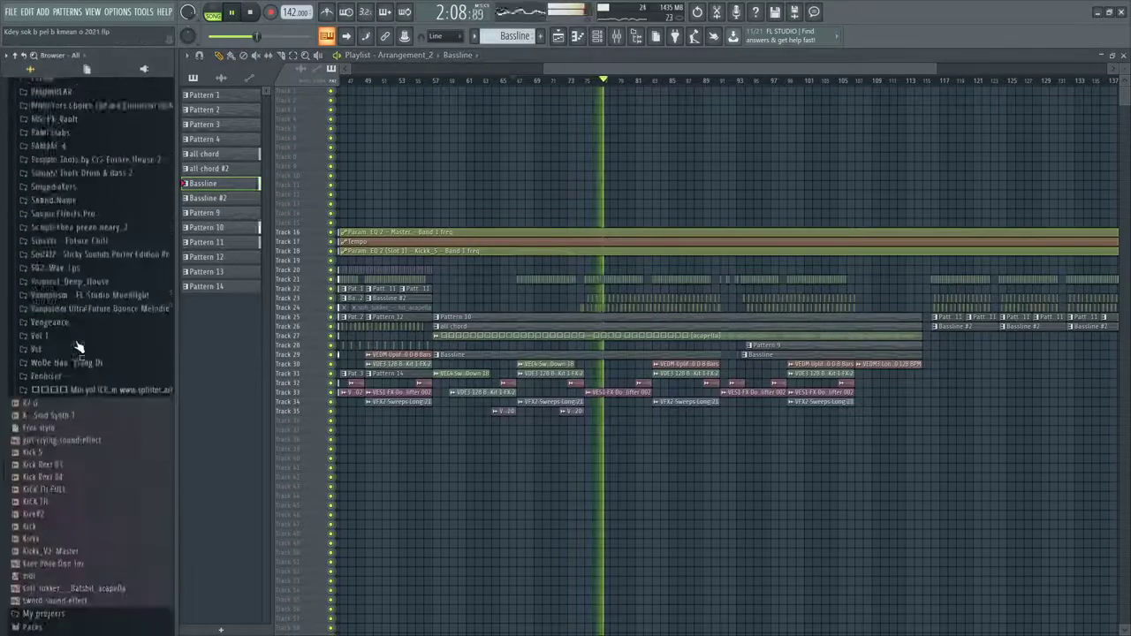
left_click(57, 308)
left_click(151, 435)
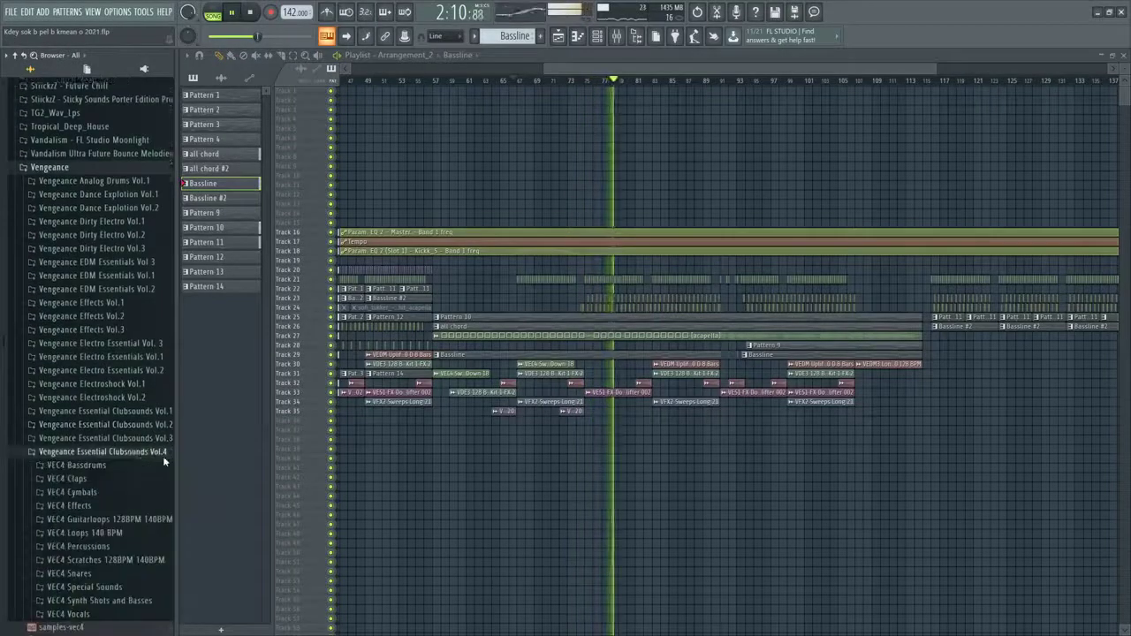
scroll(164, 451, "down", 1)
left_click(100, 484)
left_click(95, 511)
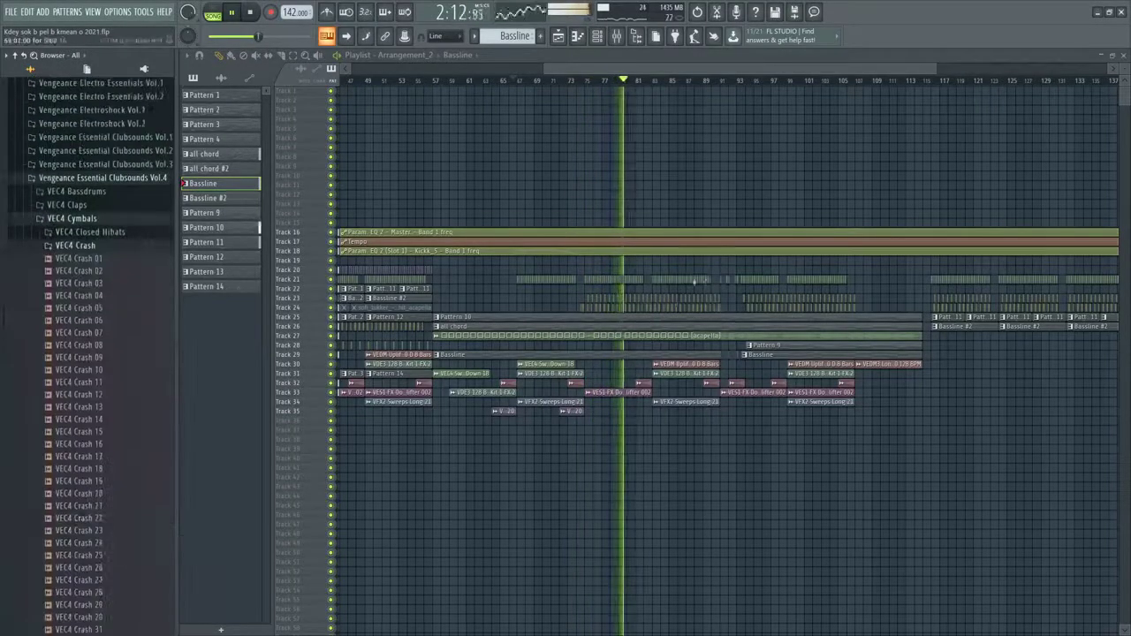
Add the VEC4 Crash 09 sample to Track 22 at bar 91, where the kicks thin out
scroll(715, 350, "up", 4)
left_click_drag(1125, 68, 1126, 86)
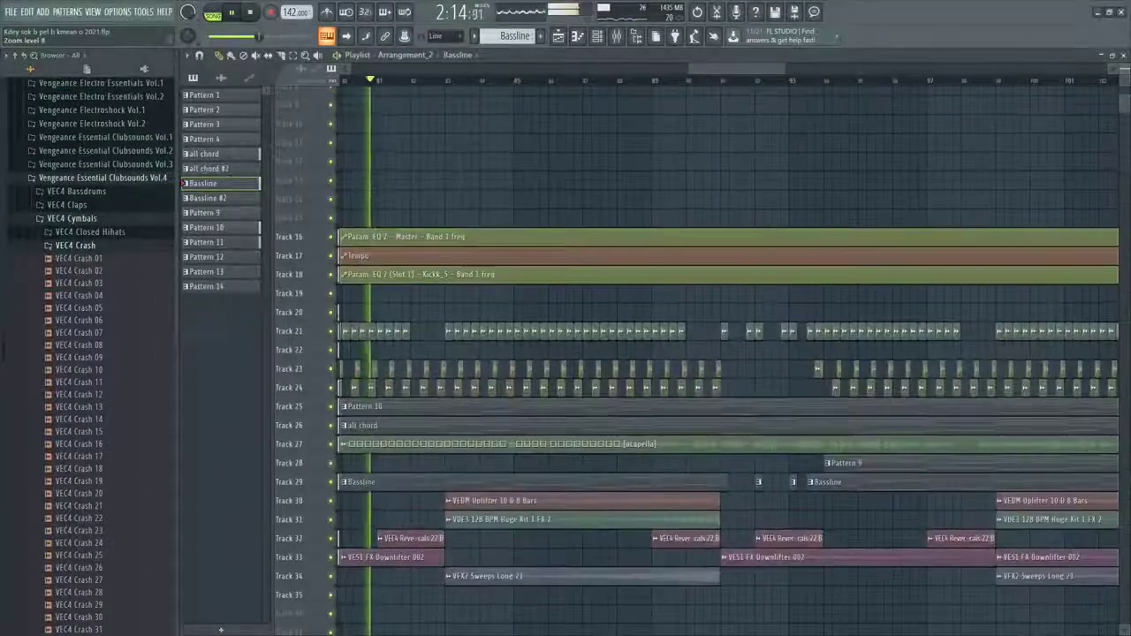
scroll(795, 309, "down", 1)
left_click_drag(763, 70, 783, 78)
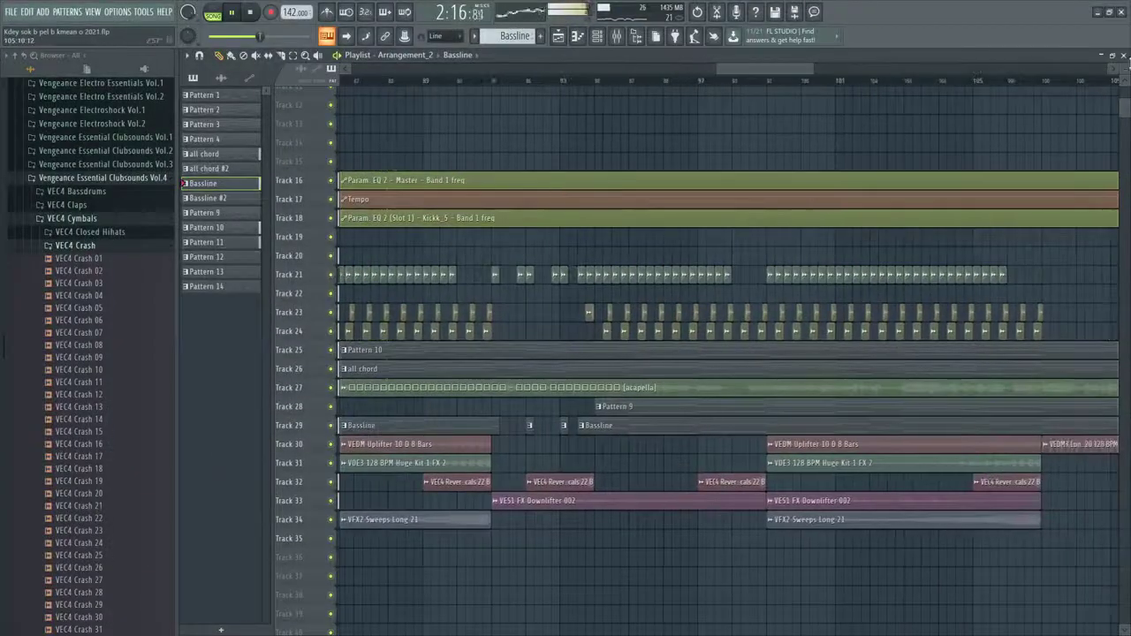
scroll(782, 77, "up", 2)
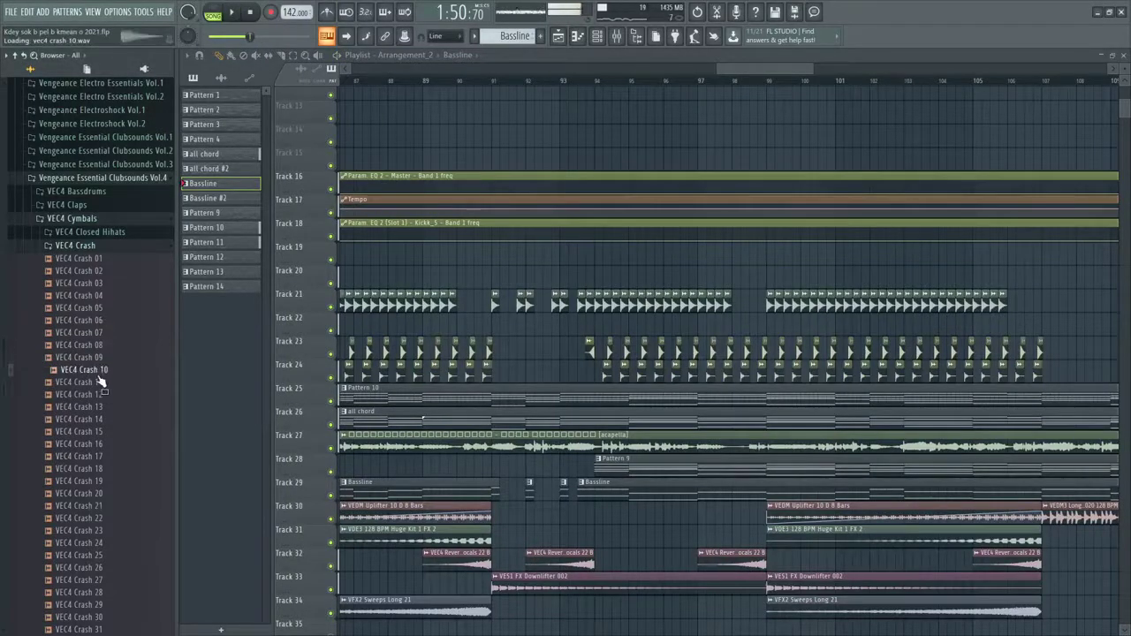
left_click_drag(489, 325, 491, 327)
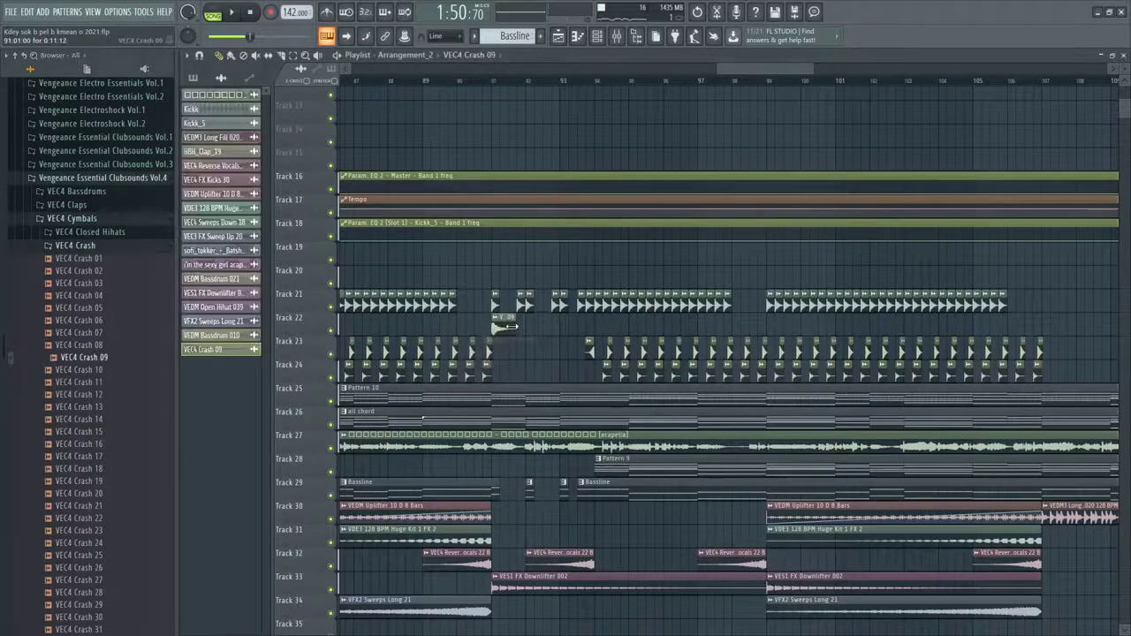
Play from around bar 89 and lower the VEC4 Crash 09 channel volume to about 24%
double_click(494, 345)
left_click(439, 81)
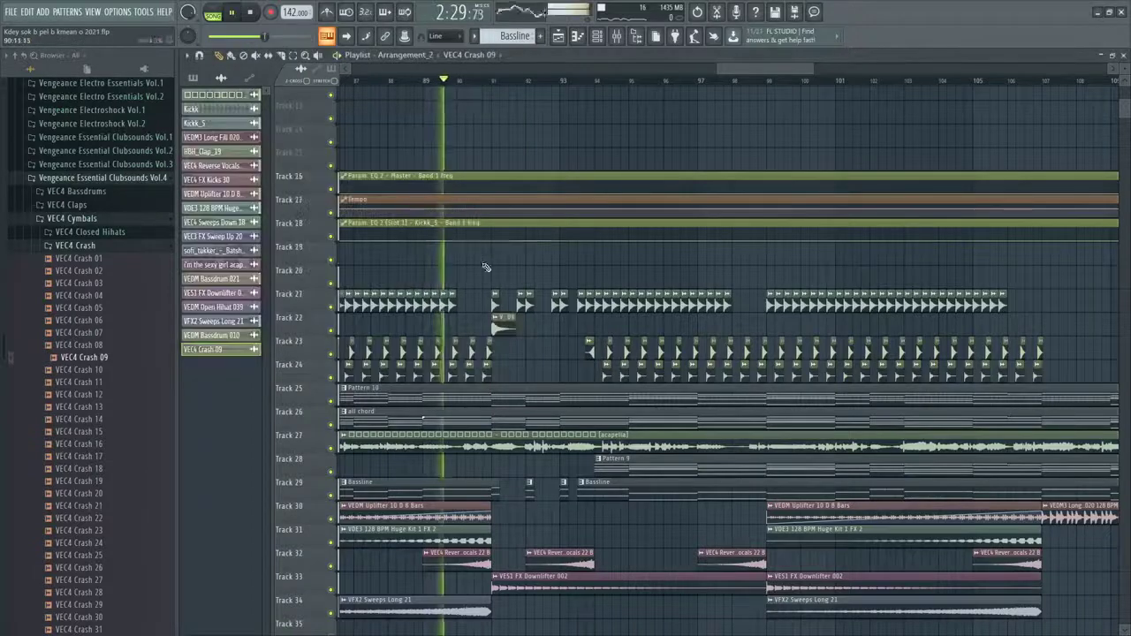
scroll(487, 260, "up", 2)
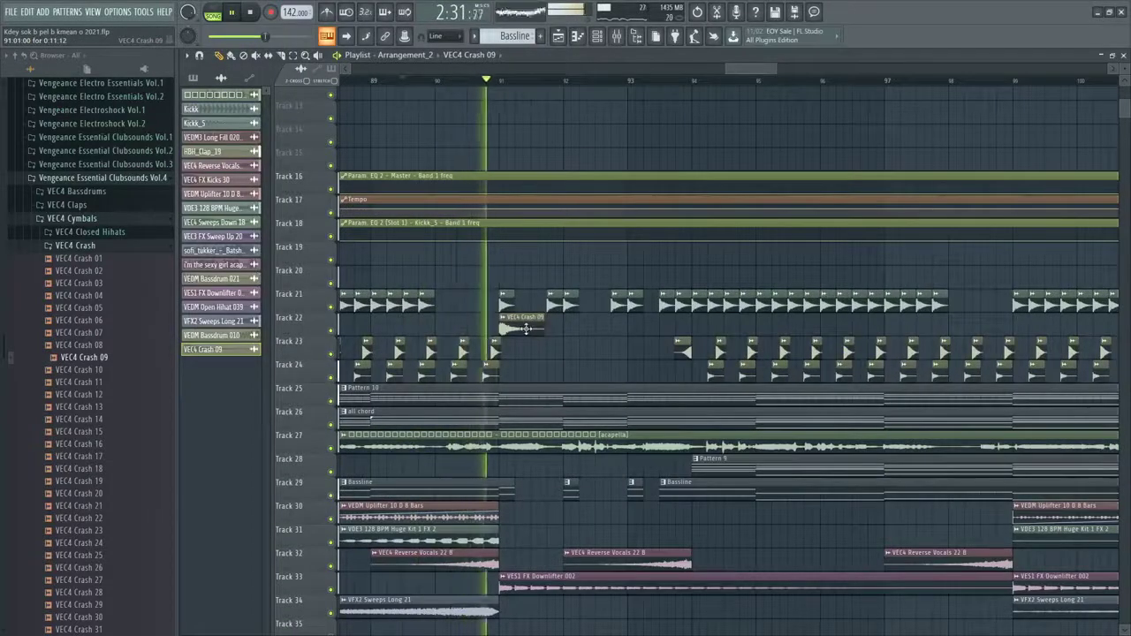
key("space")
double_click(526, 328)
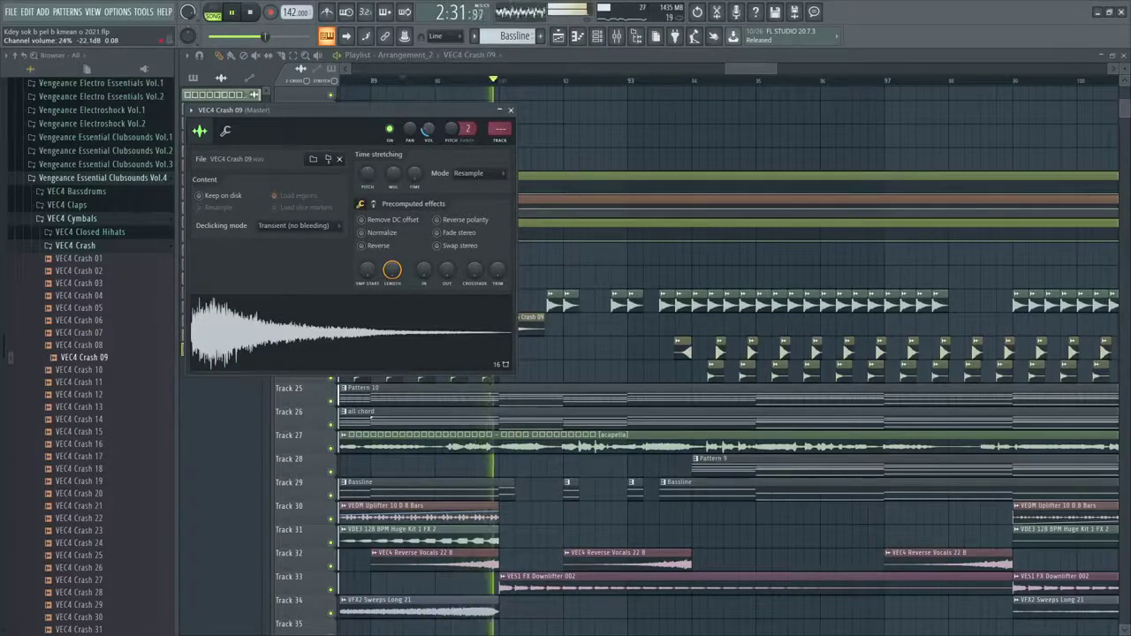
left_click_drag(426, 127, 426, 129)
Place further VEC4 Crash 09 copies on Track 22 under each kick hit between bars 91 and 94, shortening them between hits
left_click(575, 329)
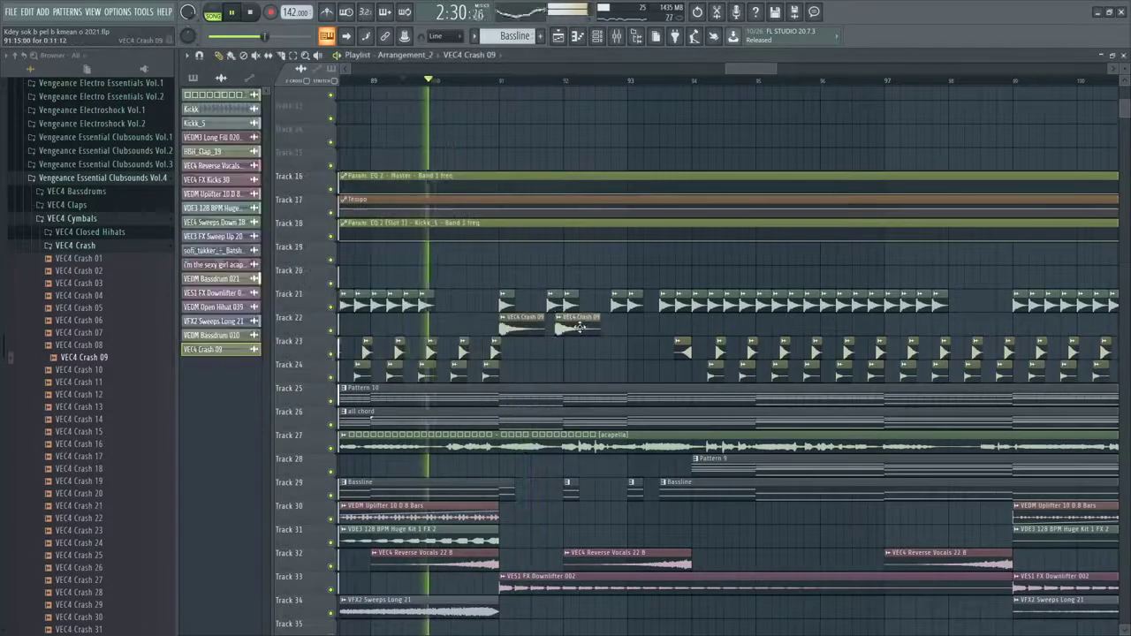
left_click_drag(591, 326, 671, 330)
left_click(568, 328)
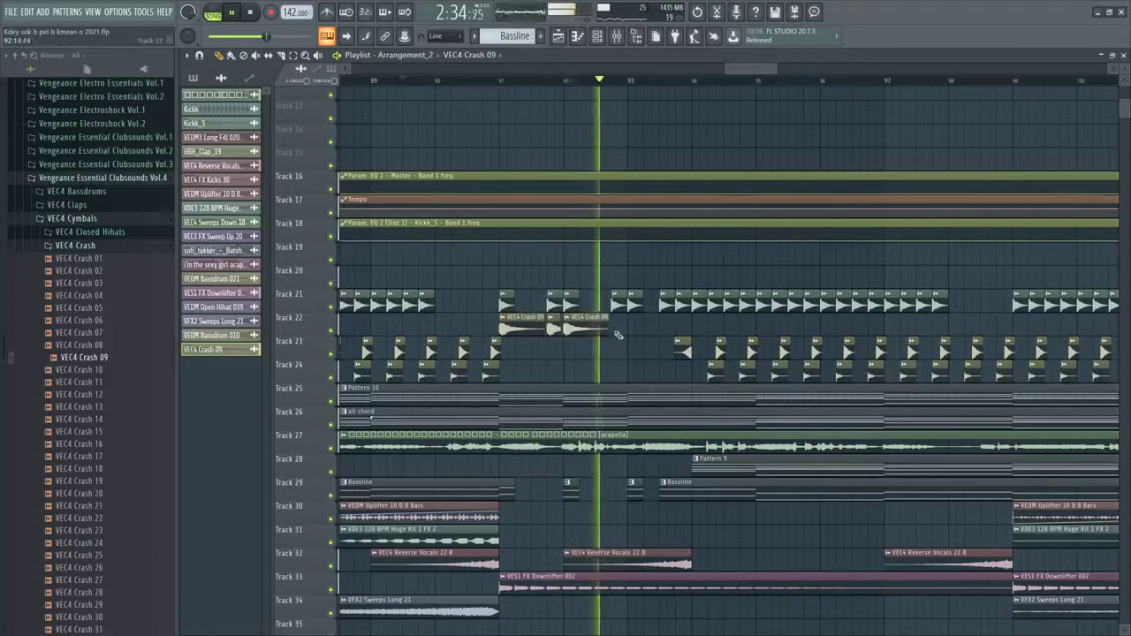
key("space")
left_click(634, 354, "ctrl")
left_click(664, 329)
left_click(682, 329)
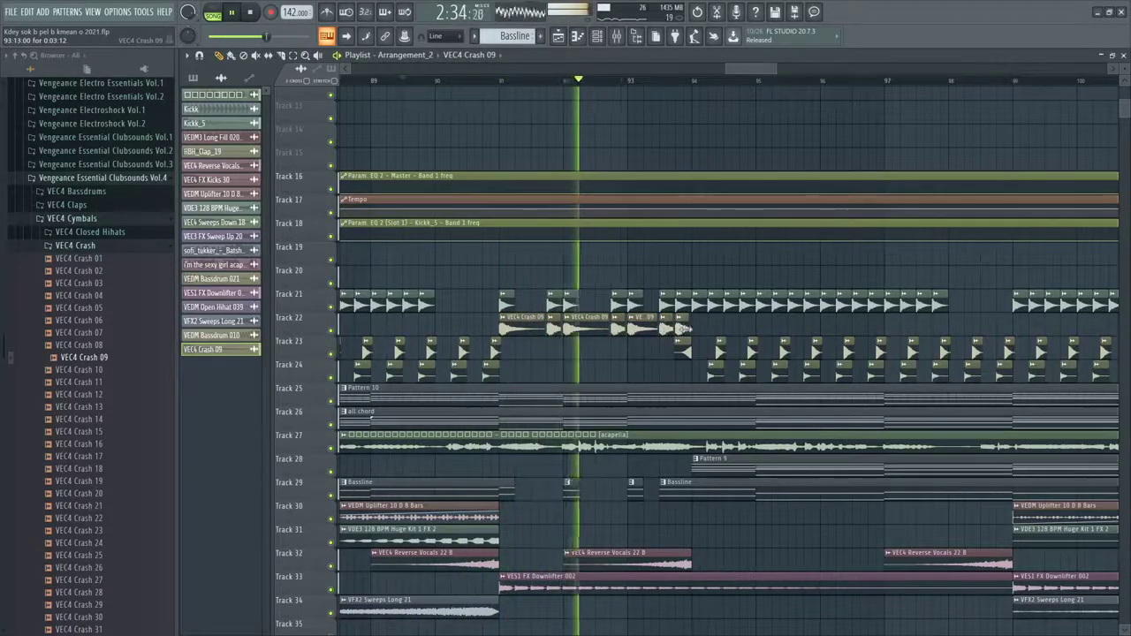
Shorten the kick and crash on bar 93's third beat and insert a copy of both half a beat later
scroll(622, 374, "up", 5)
scroll(714, 364, "down", 3)
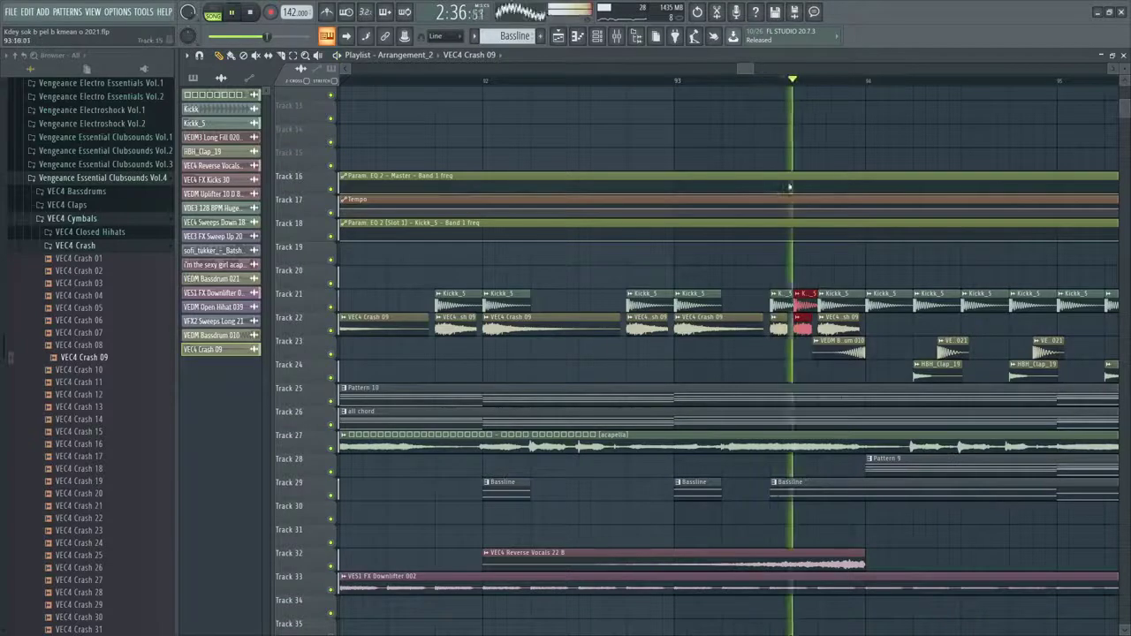
scroll(789, 186, "down", 3)
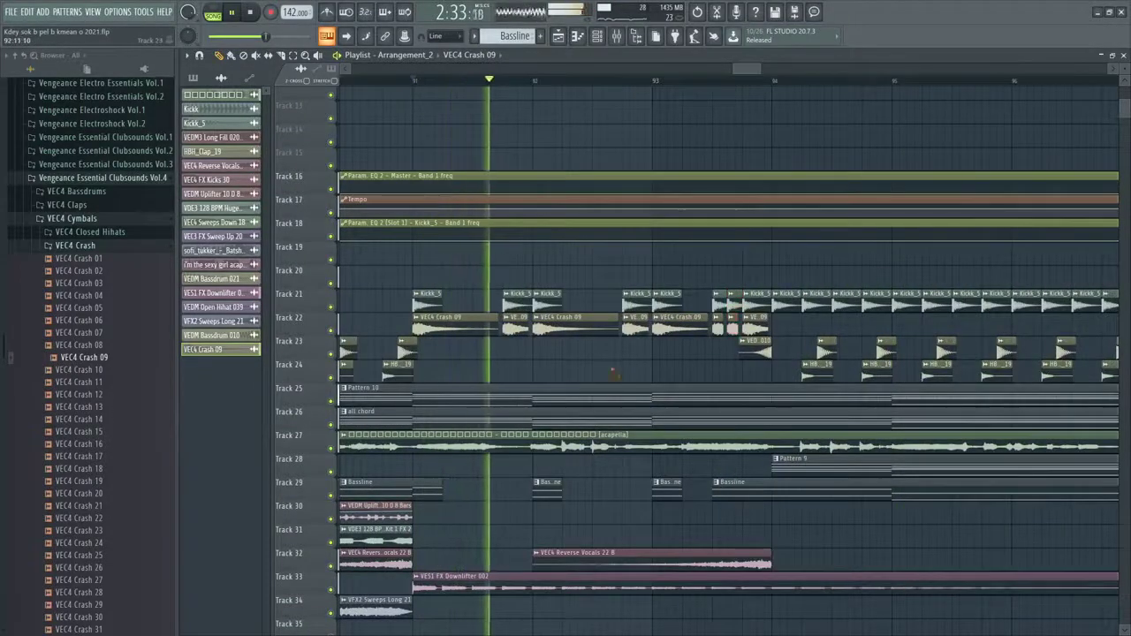
Try placing the VEDM Bassdrum 010 clip on Track 23 just before bar 92 and just before bar 93
key("space")
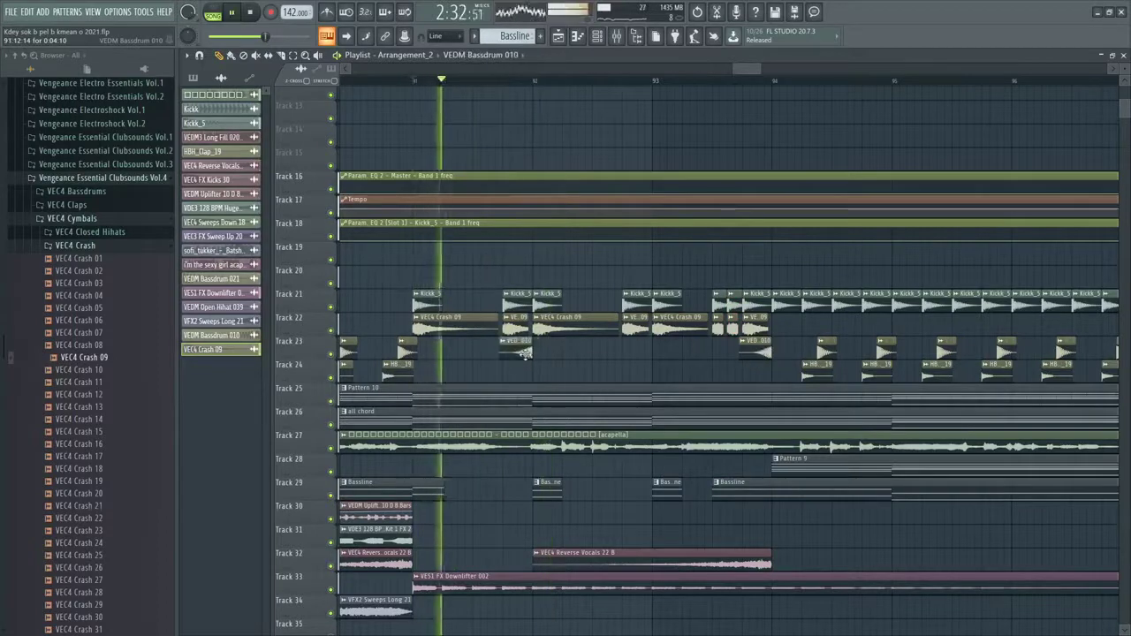
left_click(640, 348)
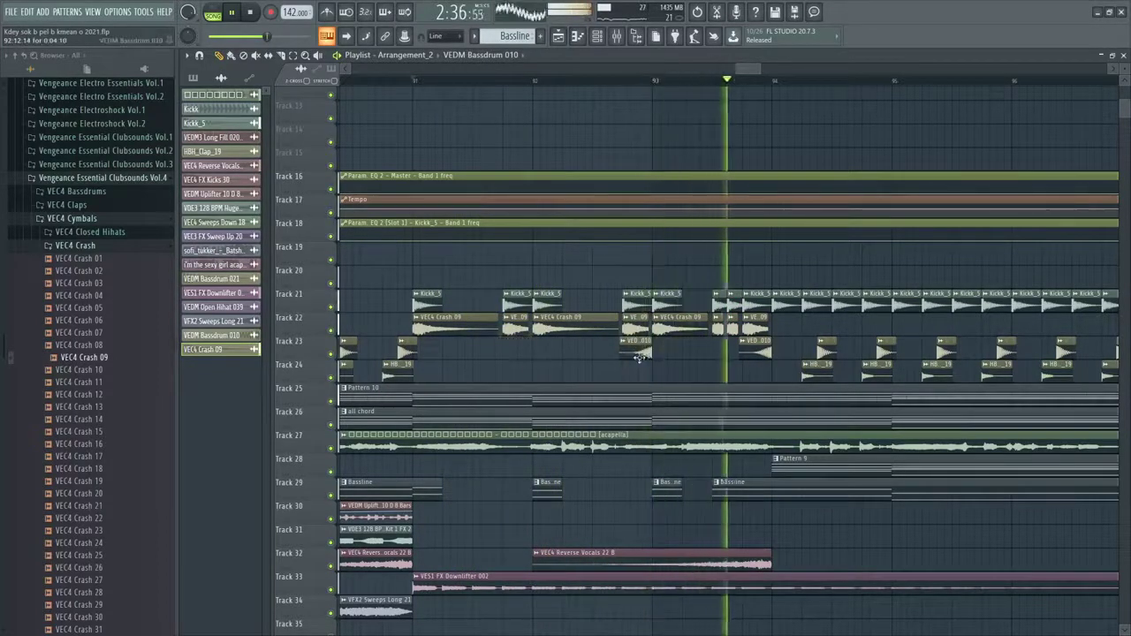
scroll(569, 360, "down", 3, "ctrl")
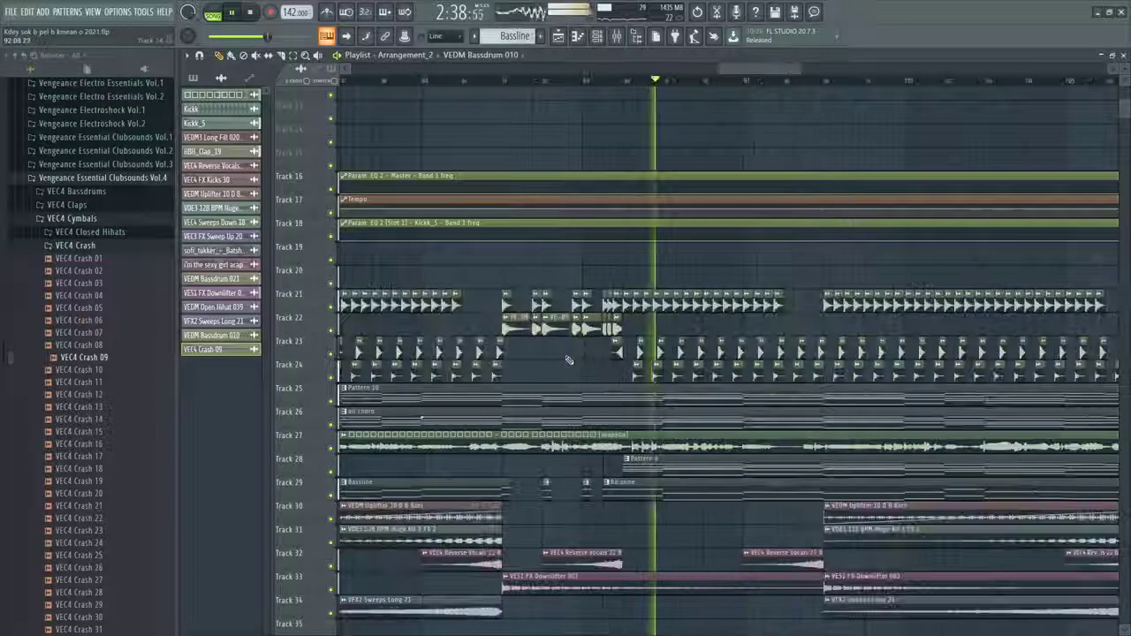
Extend the last three short VEC4 Crash 09 clips before bar 94 slightly to narrow the gaps after them
scroll(568, 360, "up", 3, "ctrl")
scroll(676, 335, "up", 3, "ctrl")
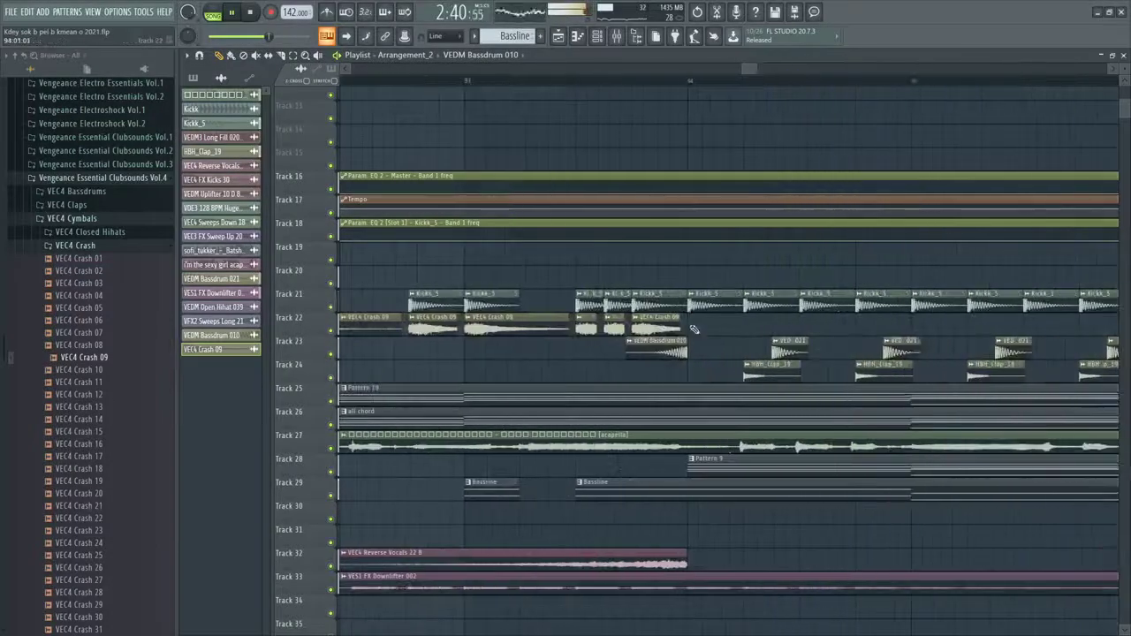
scroll(662, 339, "up", 3, "ctrl")
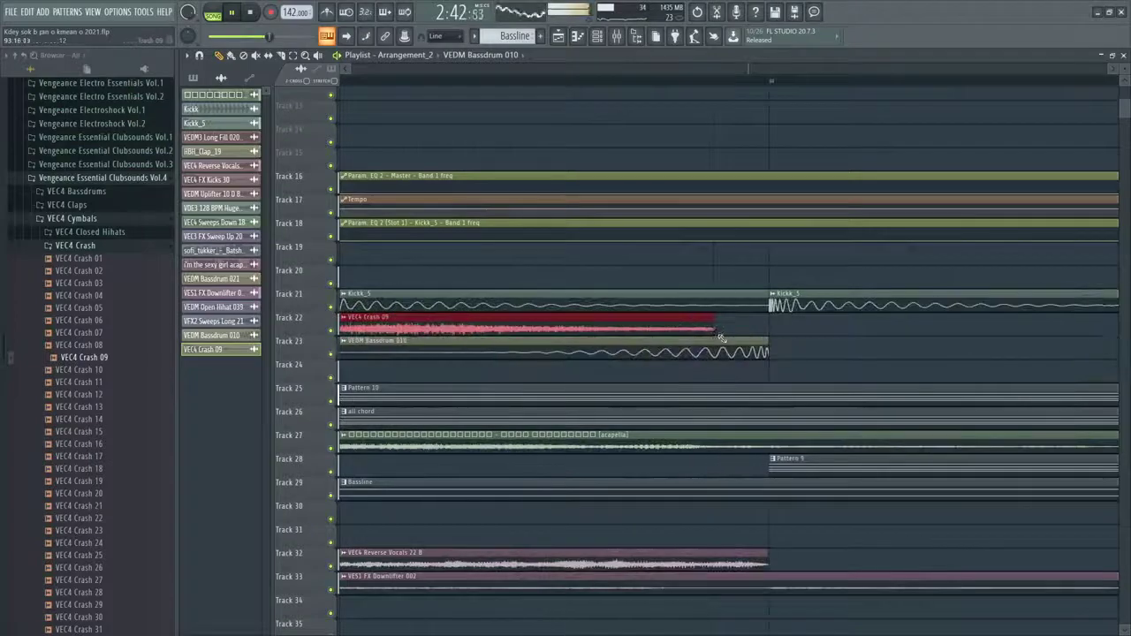
scroll(737, 333, "down", 6, "ctrl")
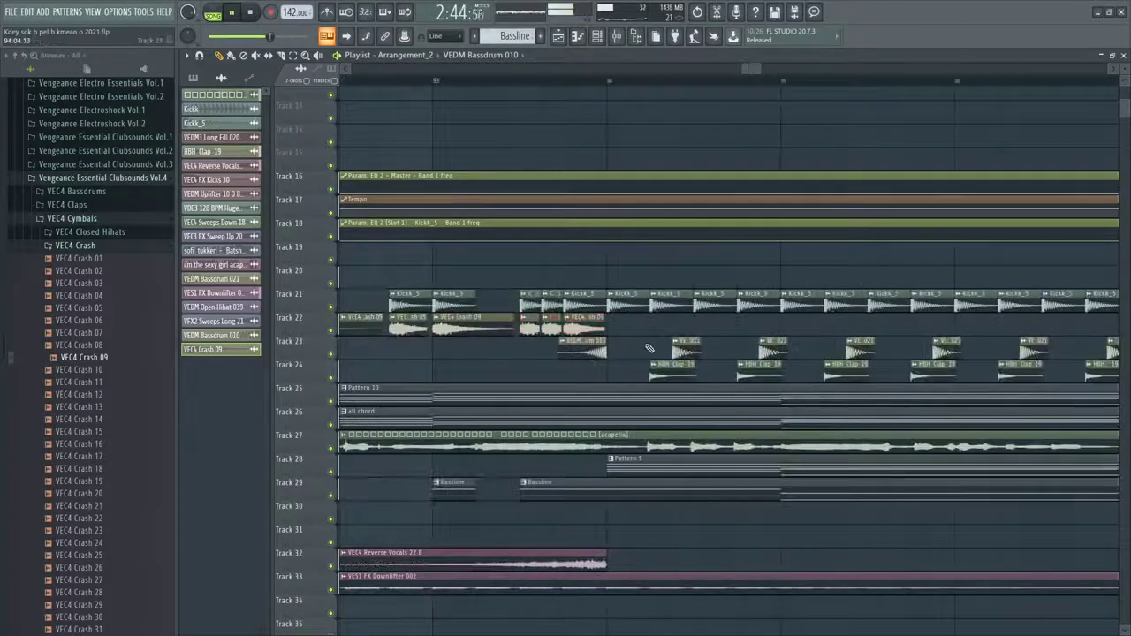
scroll(671, 263, "up", 3, "ctrl")
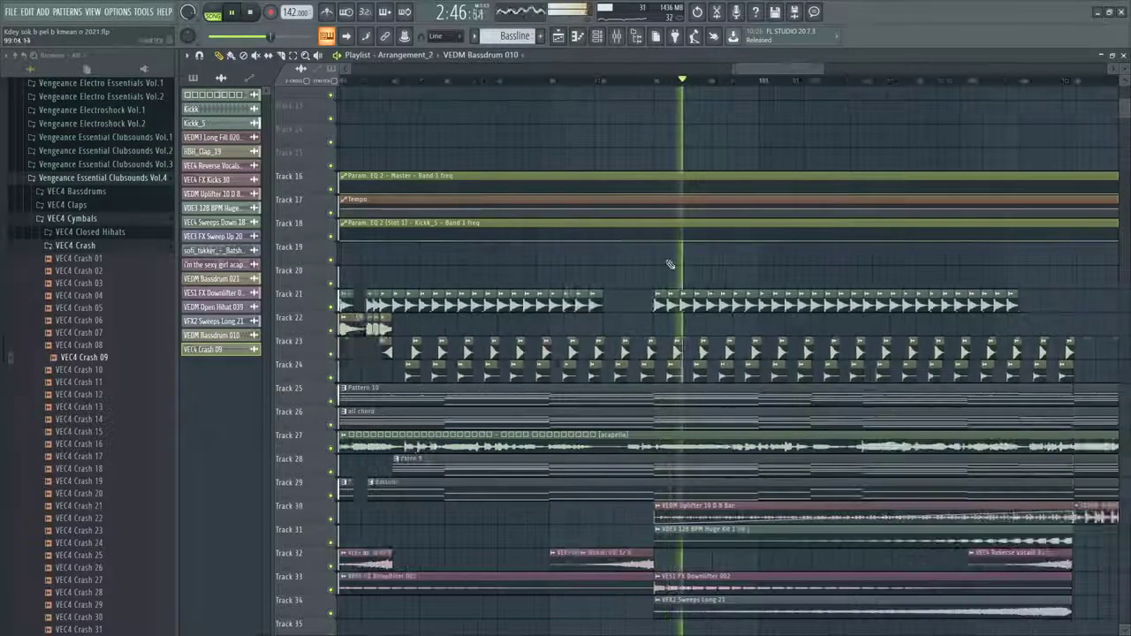
Save the project and examine the clip layout from around bar 99 to bar 117
scroll(686, 273, "down", 3)
scroll(687, 277, "up", 2, "ctrl")
key("ctrl+s")
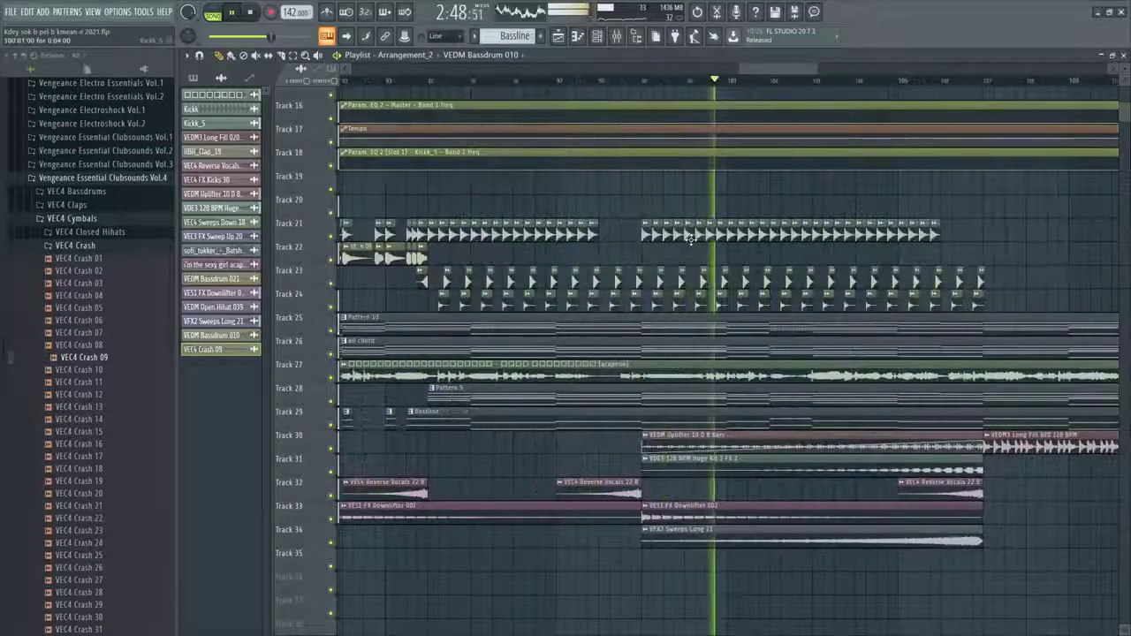
scroll(692, 222, "down", 3, "ctrl")
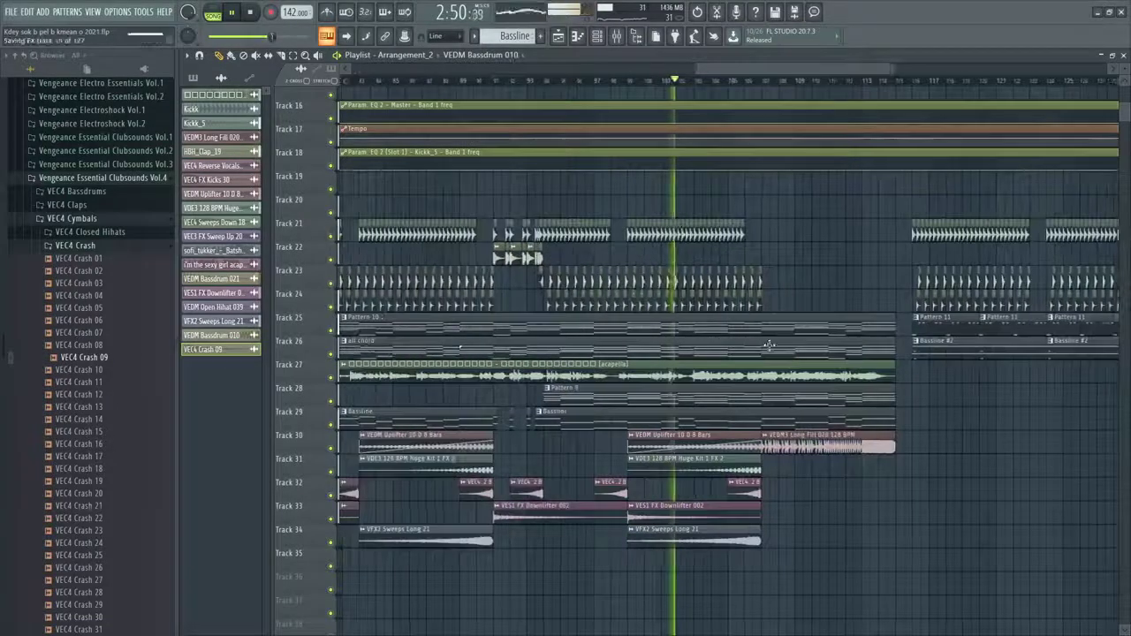
scroll(775, 302, "up", 5, "ctrl")
scroll(762, 294, "down", 5, "ctrl")
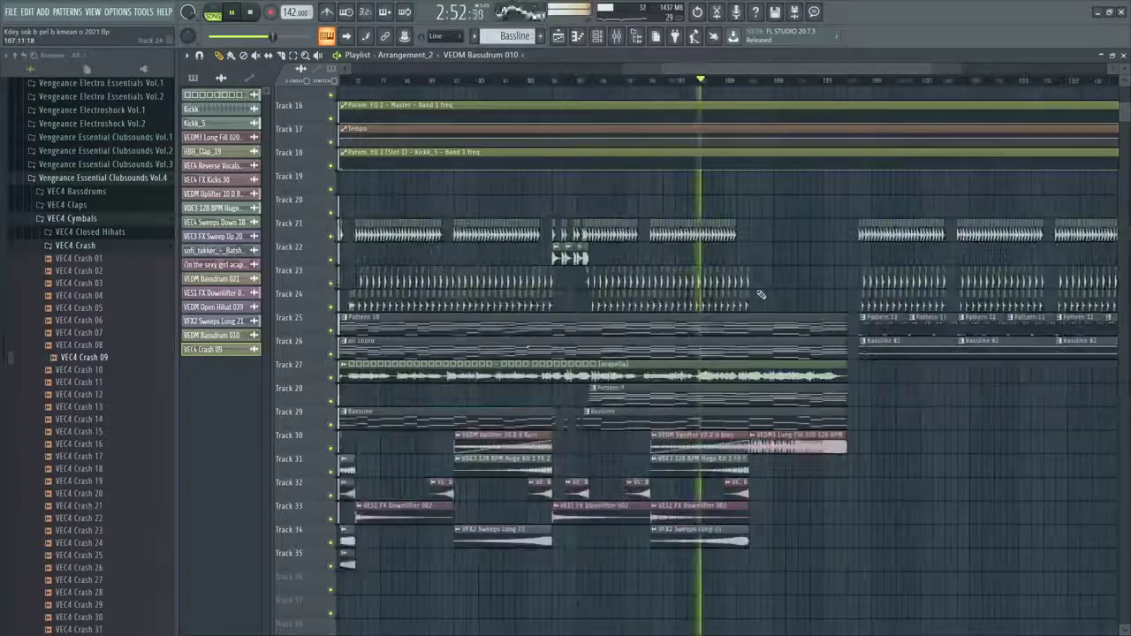
scroll(658, 220, "up", 2, "ctrl")
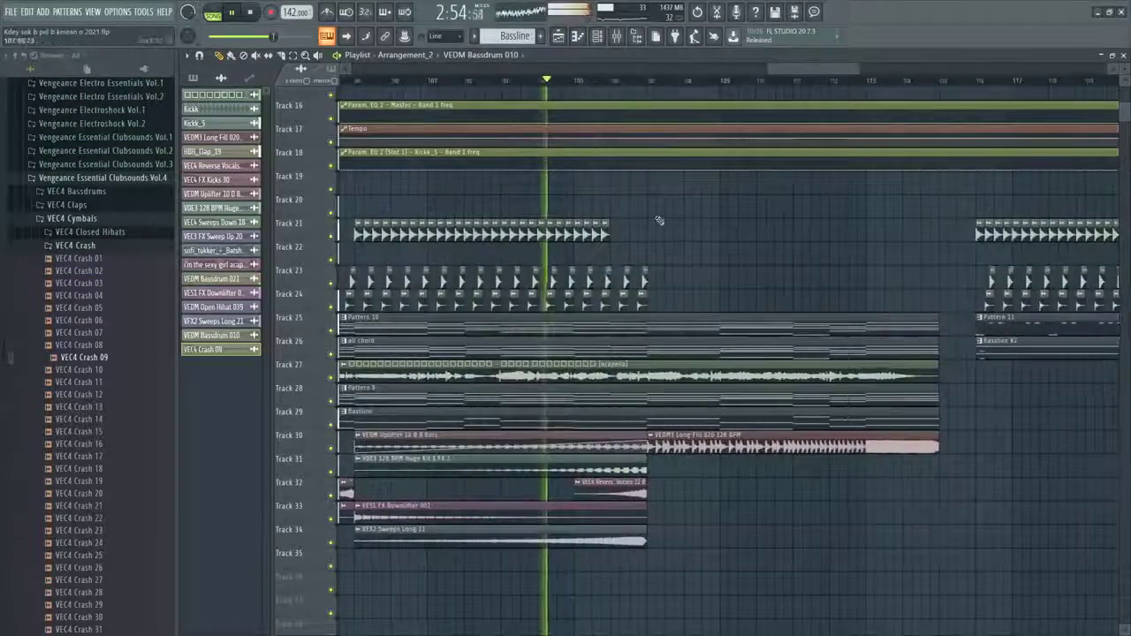
In the mixer, slightly lower the Vocal fader on track 3 and set the Vocal bus fader on track 4 to 86%
left_click(607, 37)
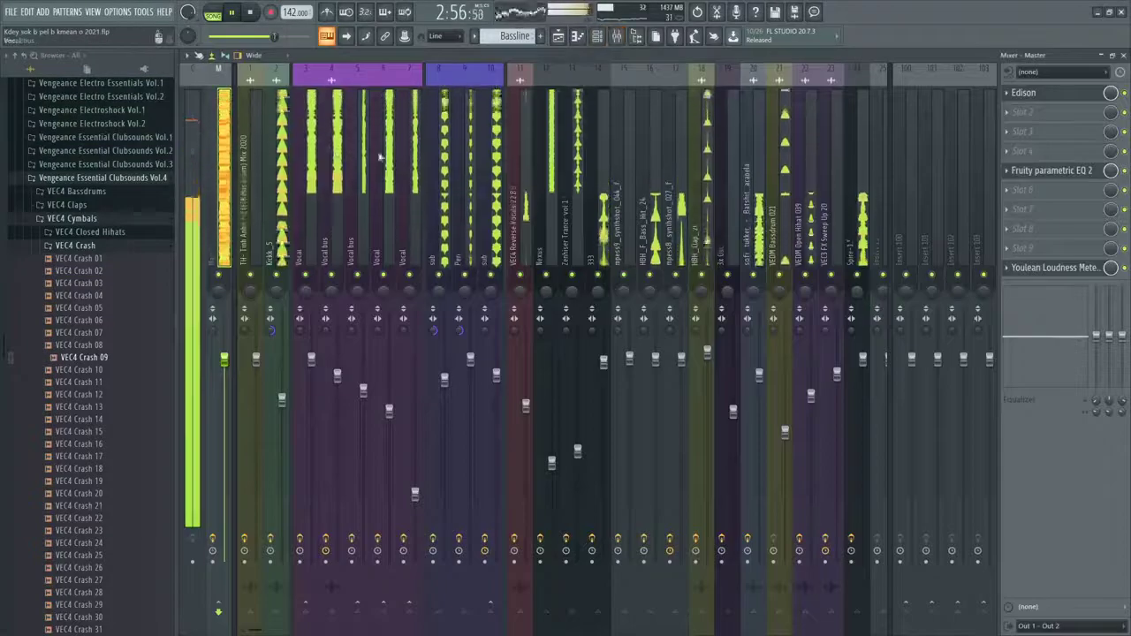
left_click(336, 133)
left_click(311, 140)
left_click_drag(312, 361, 312, 363)
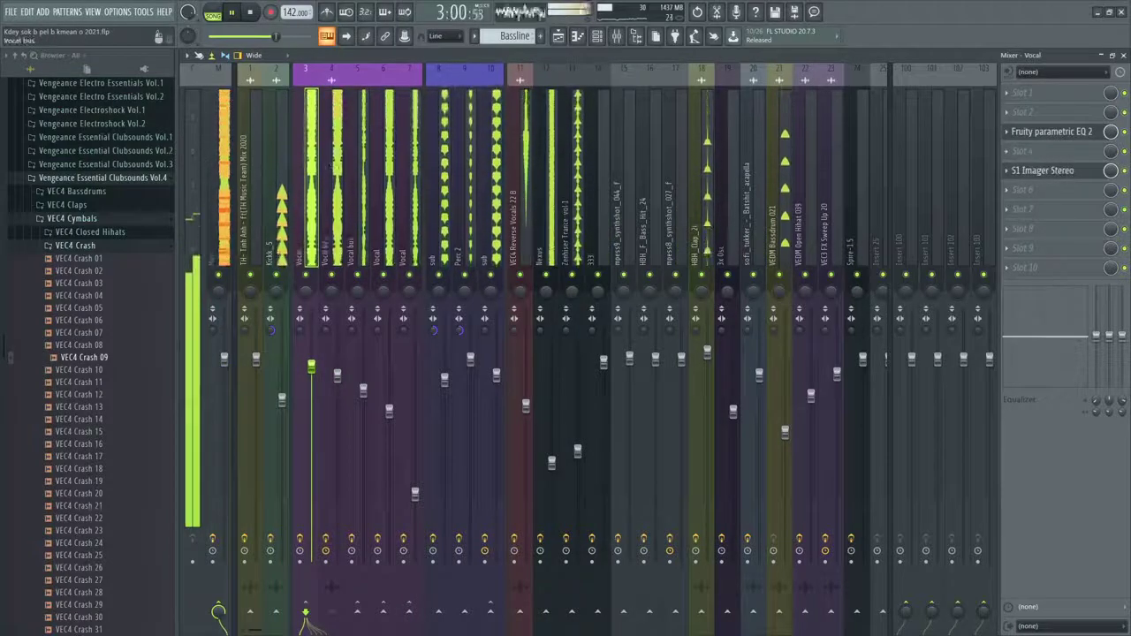
left_click(339, 376)
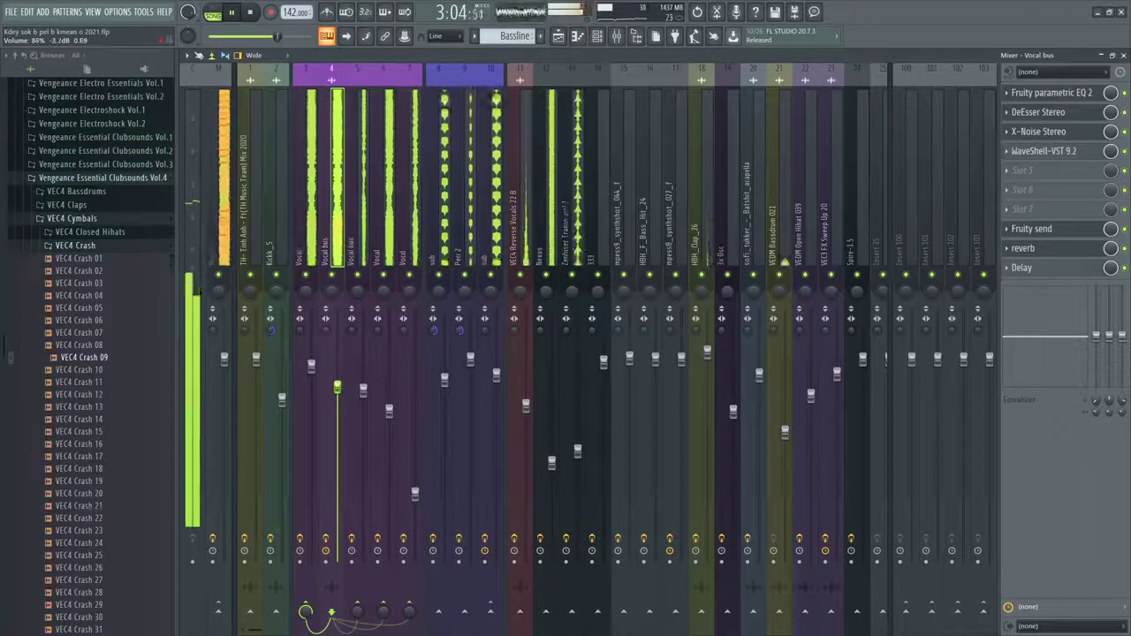
Rebalance the vocal mixer tracks, setting track 6 to 60%, lowering track 7, and slightly raising tracks 5 and 4
left_click(389, 212)
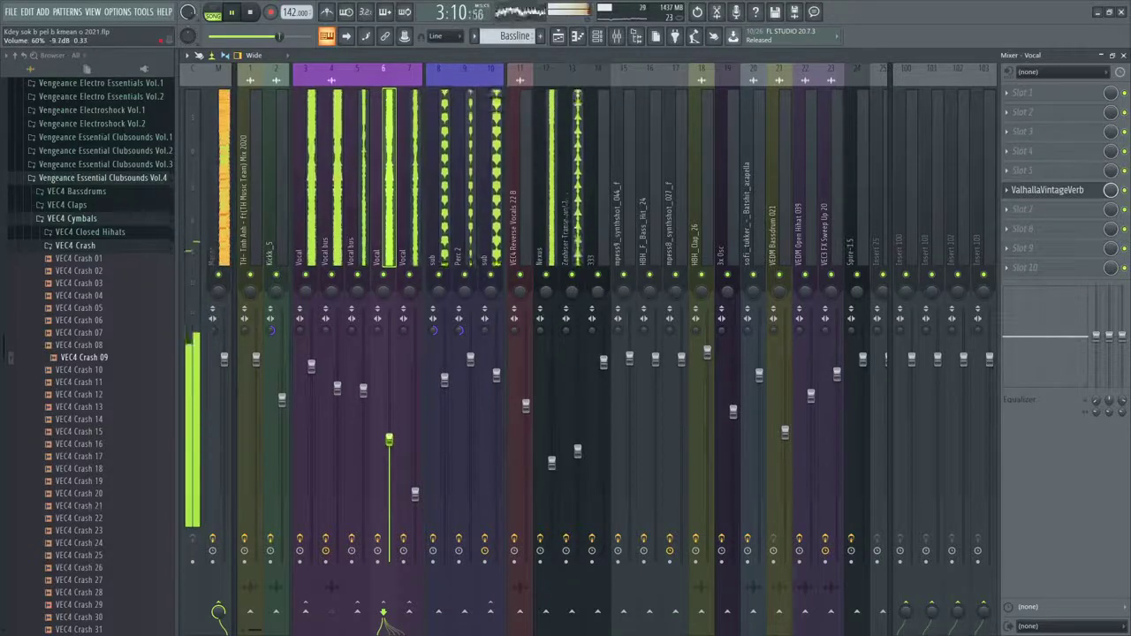
left_click_drag(367, 394, 368, 386)
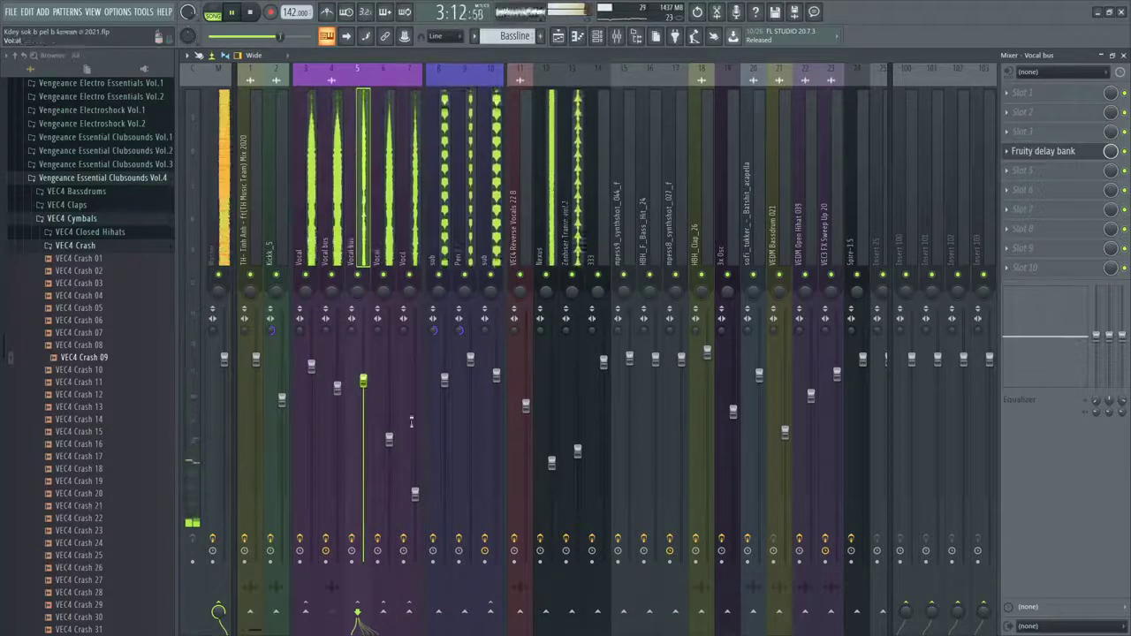
left_click_drag(416, 480, 416, 488)
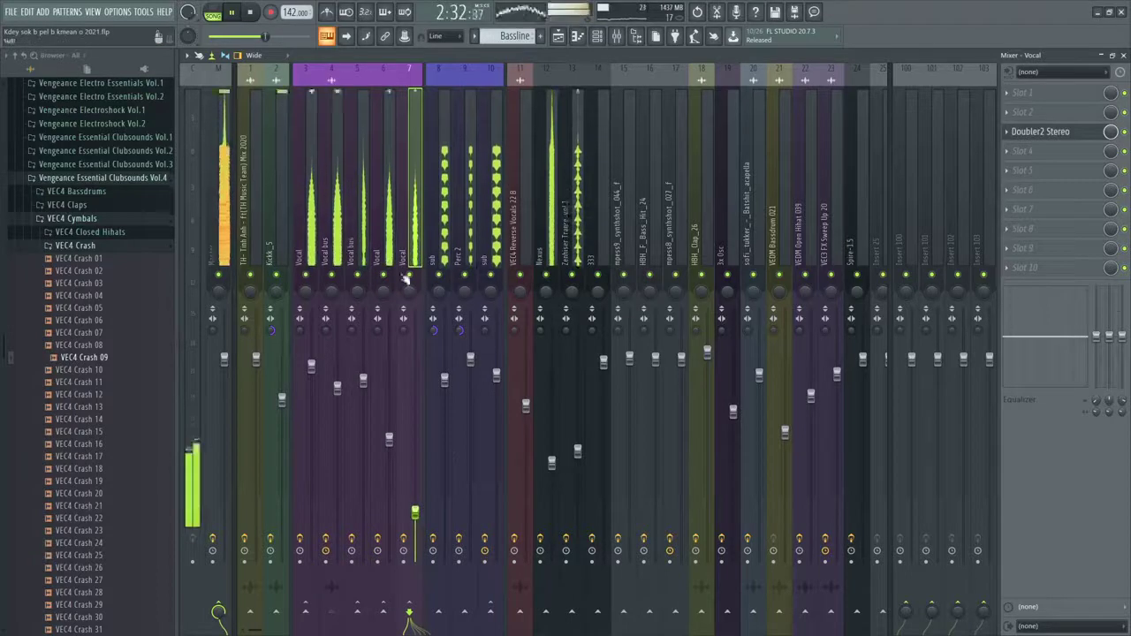
left_click_drag(362, 380, 343, 385)
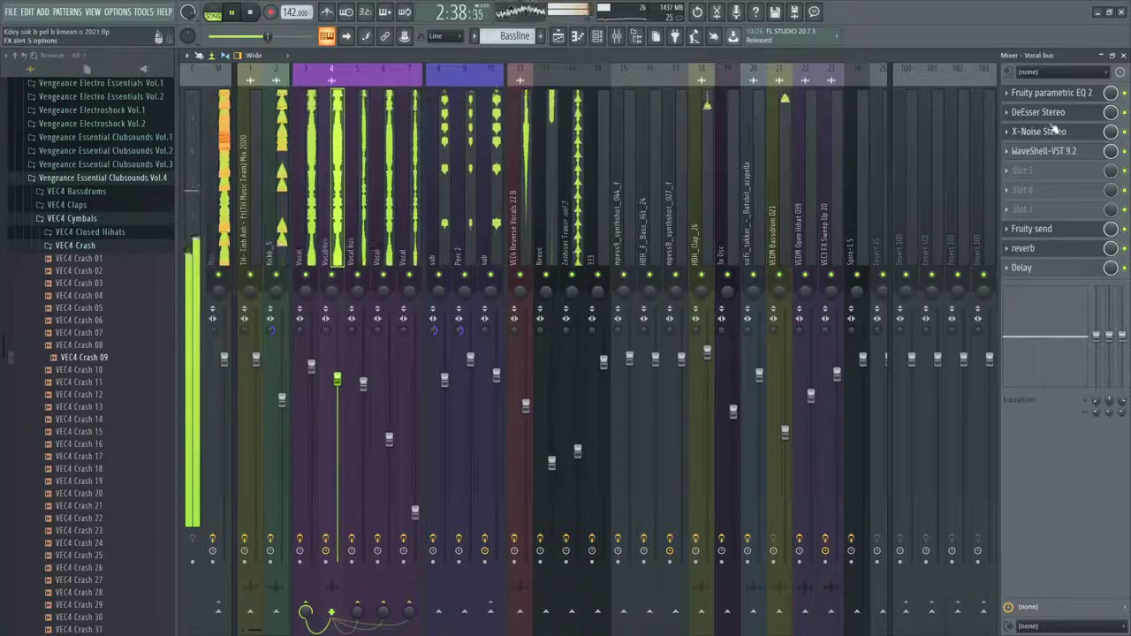
Browse the effect plugins for slot 5 of the Vocal bus, and check the playlist around bar 101
left_click(1041, 168)
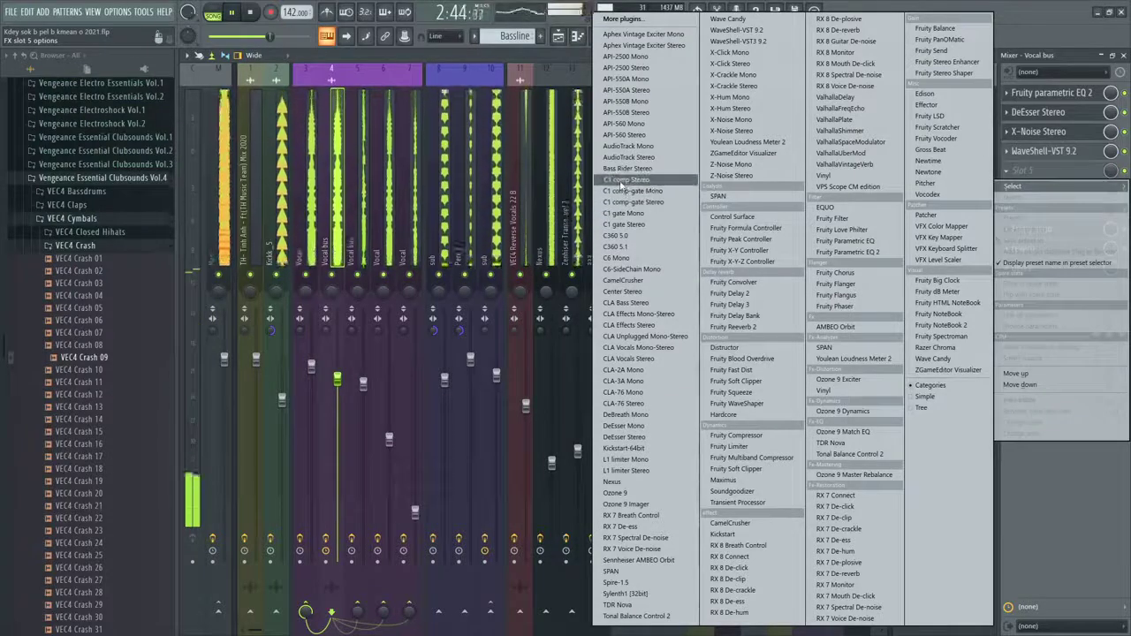
left_click(455, 56)
left_click(568, 38)
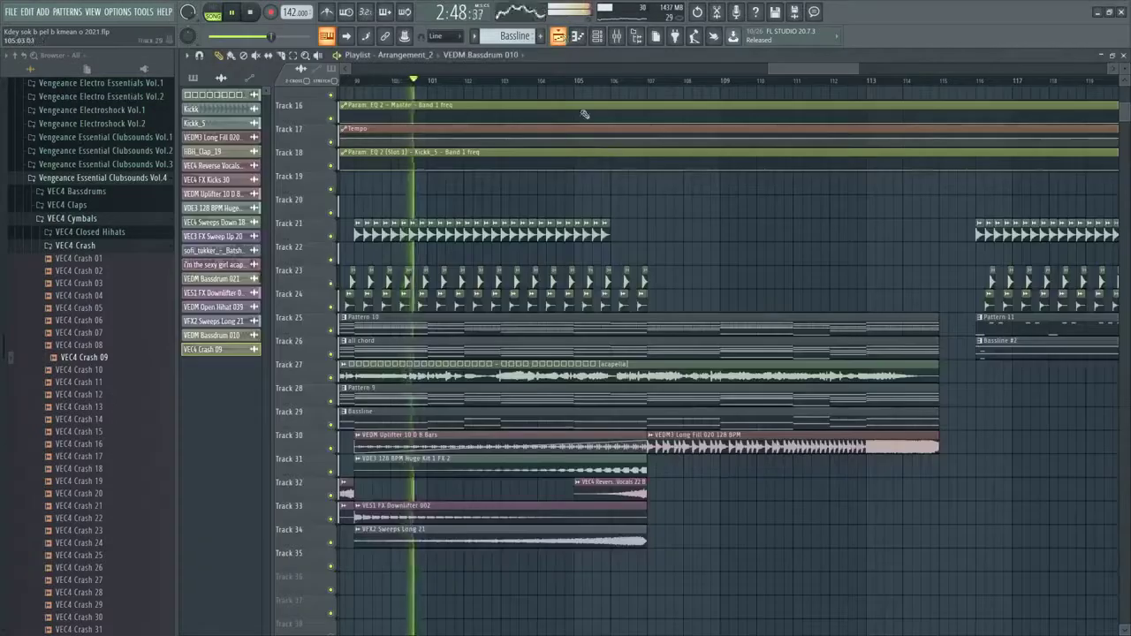
scroll(586, 115, "down", 3)
Raise the Vocal bus fader on mixer track 4 past 95% and slightly lower the Vocal fader on track 3
left_click(618, 36)
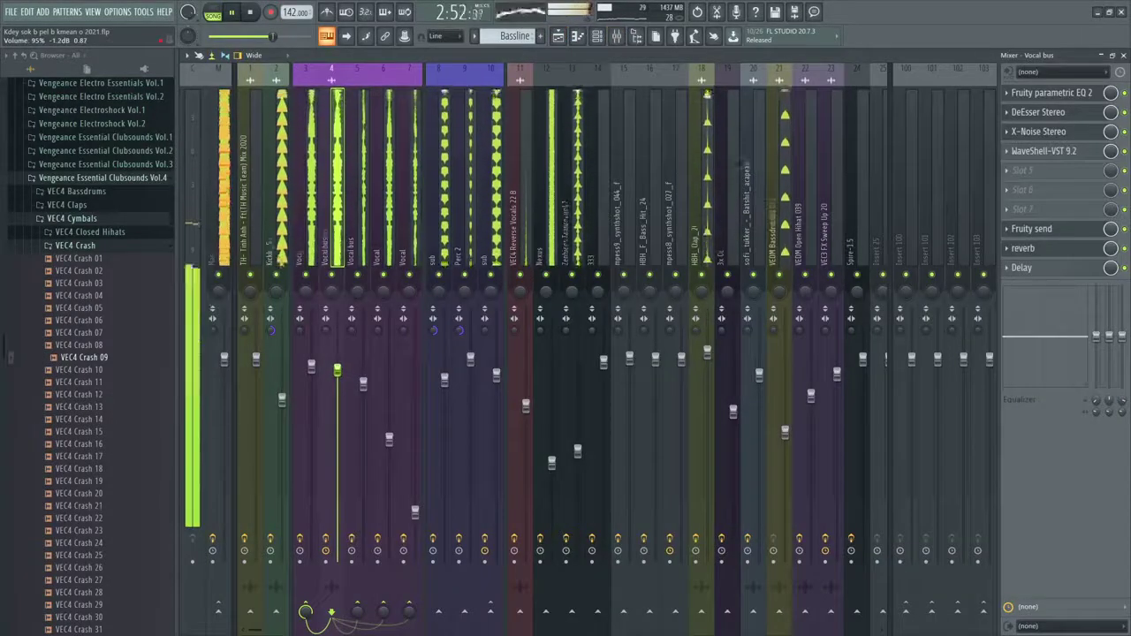
left_click(311, 212)
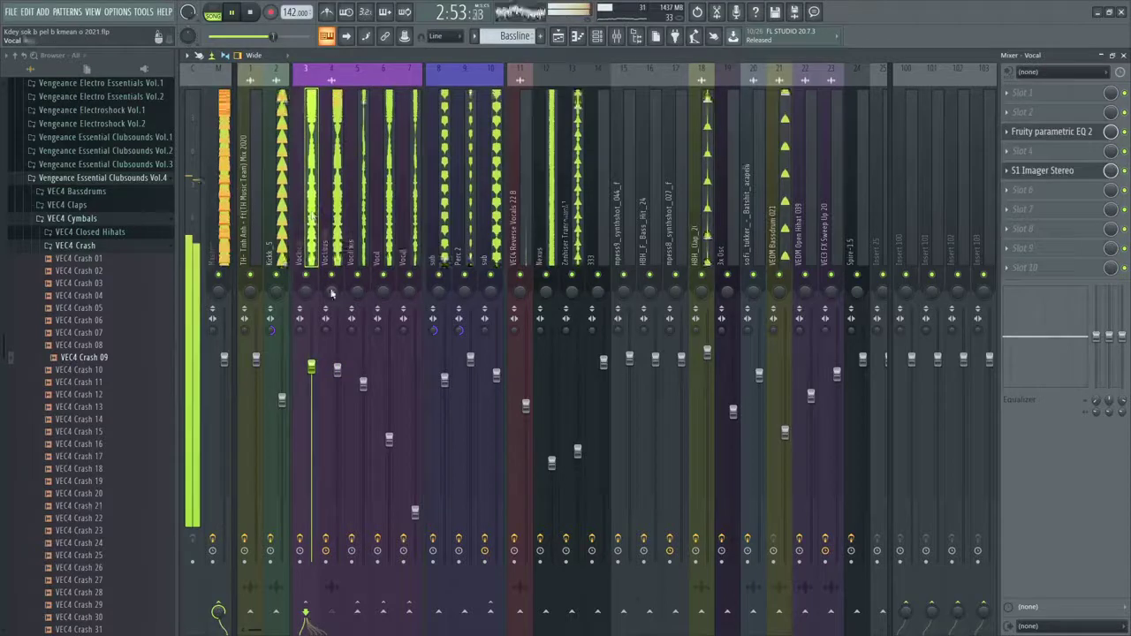
left_click(336, 369)
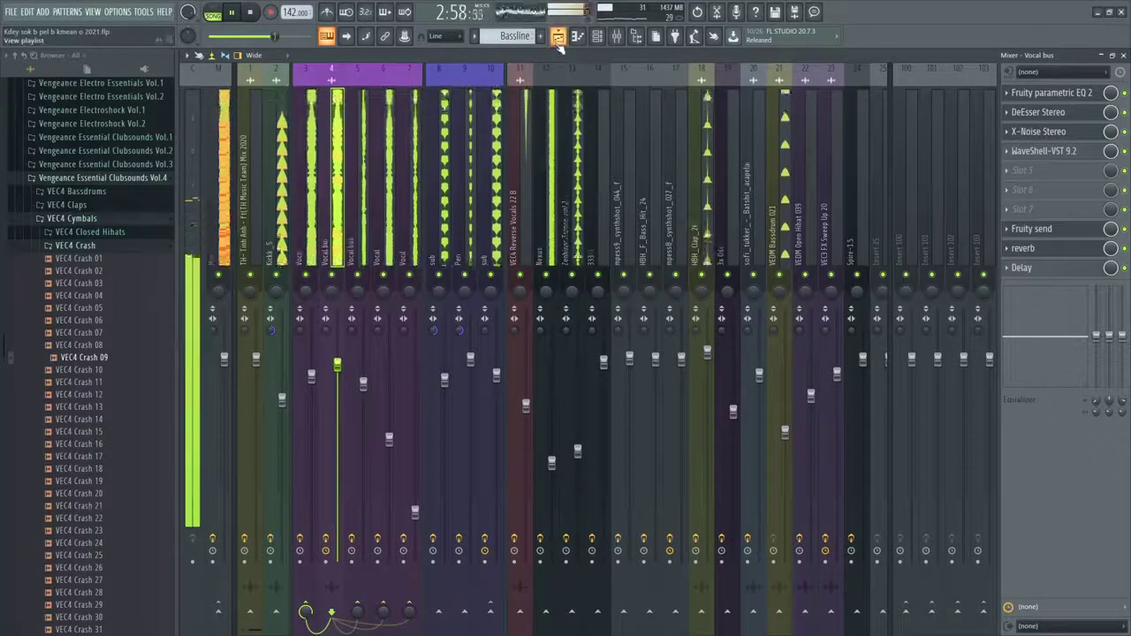
Slightly raise the Vocal fader on mixer track 3 and return to the playlist
left_click(311, 378)
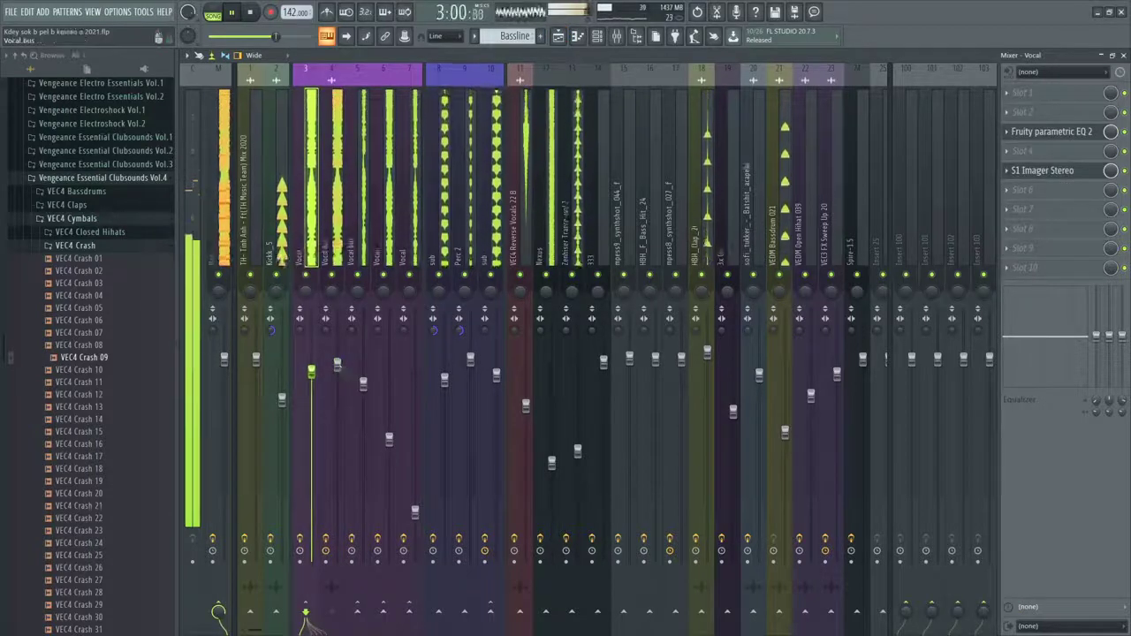
left_click(336, 364)
left_click(560, 36)
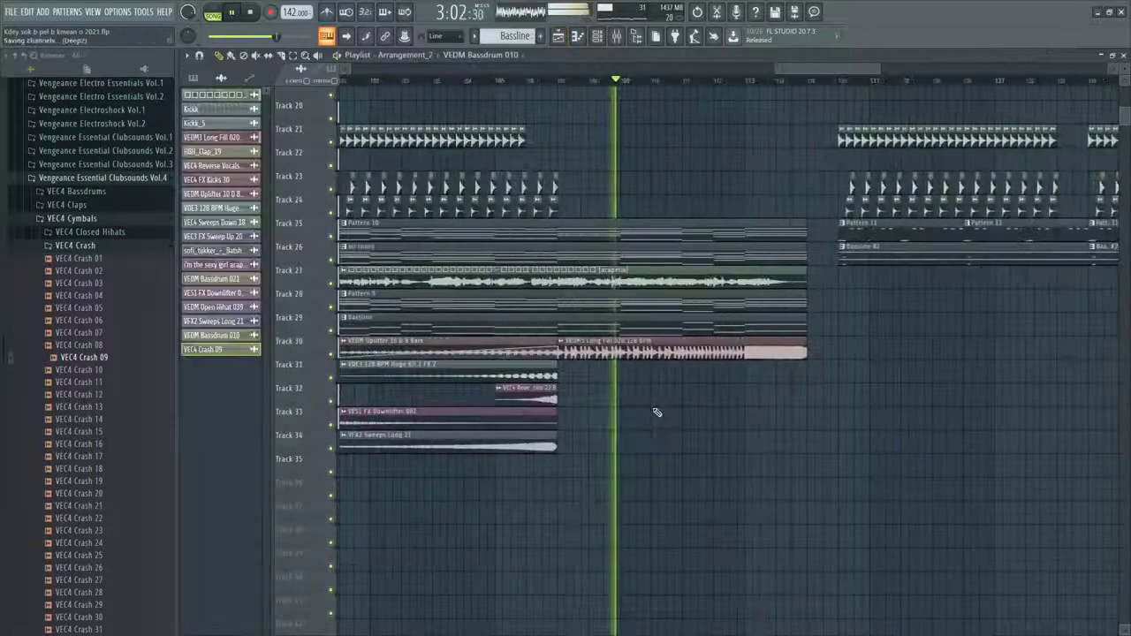
Play from about bar 114 in the playlist and check the transition into the section starting at bar 116
scroll(749, 311, "down", 3)
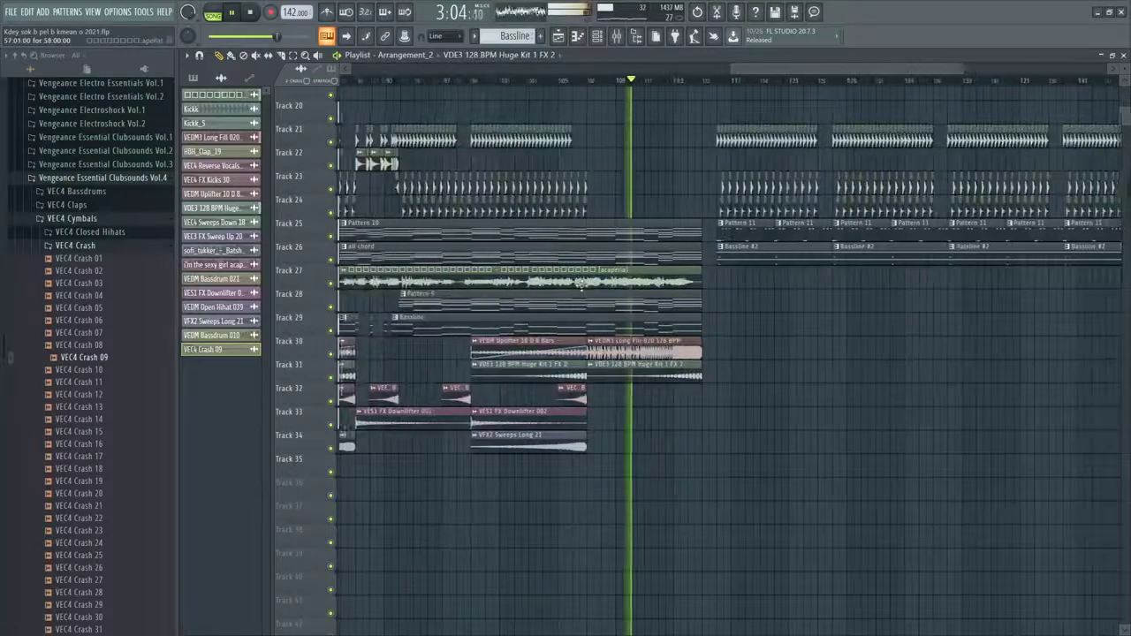
scroll(696, 294, "up", 2)
scroll(606, 267, "down", 2, "ctrl")
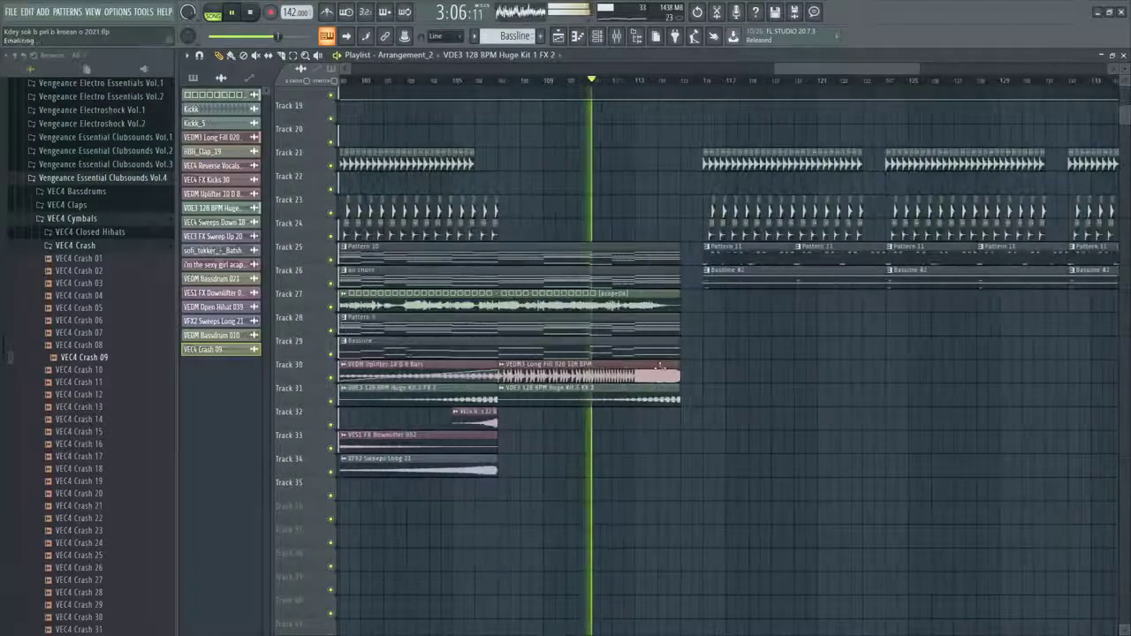
scroll(631, 169, "up", 2, "ctrl")
scroll(631, 169, "down", 2, "ctrl")
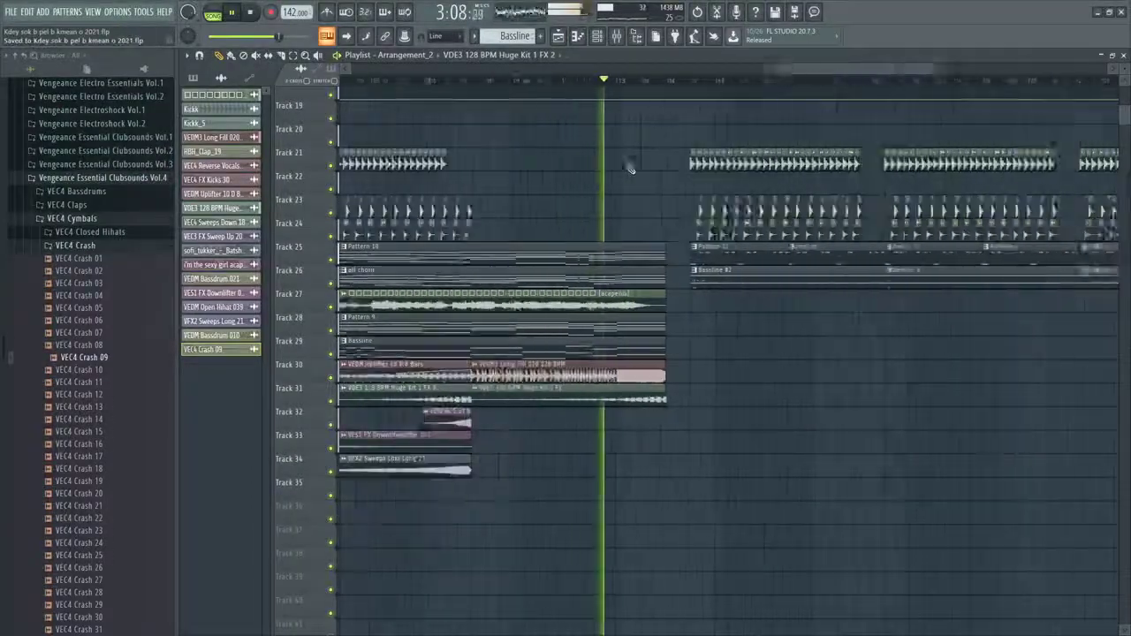
right_click(658, 182, "ctrl")
scroll(455, 244, "down", 5, "alt")
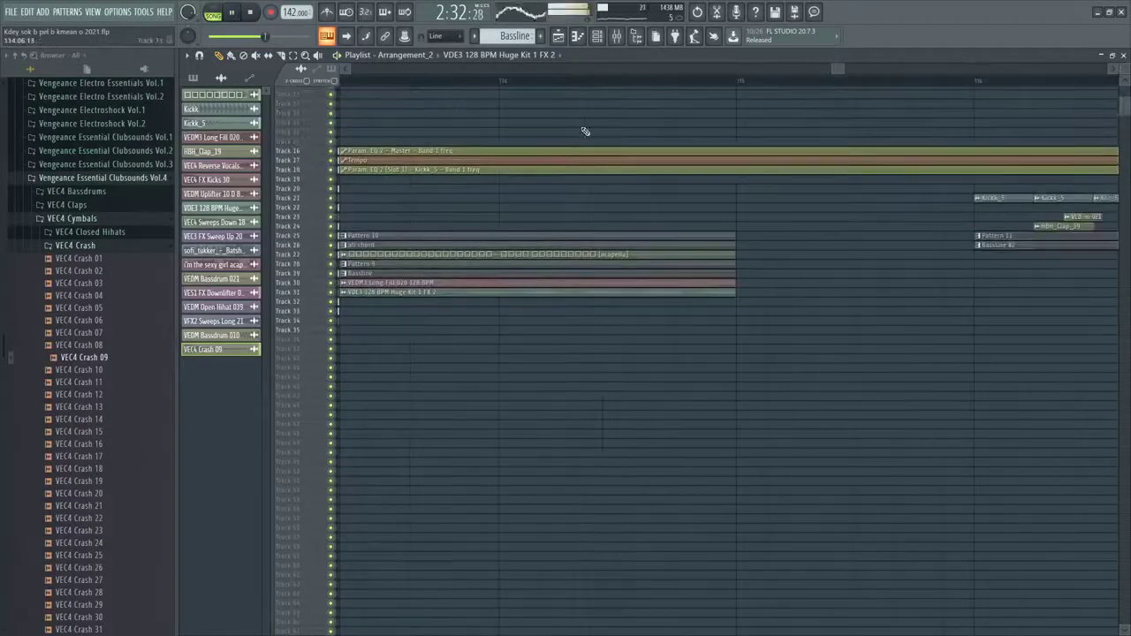
left_click(592, 81)
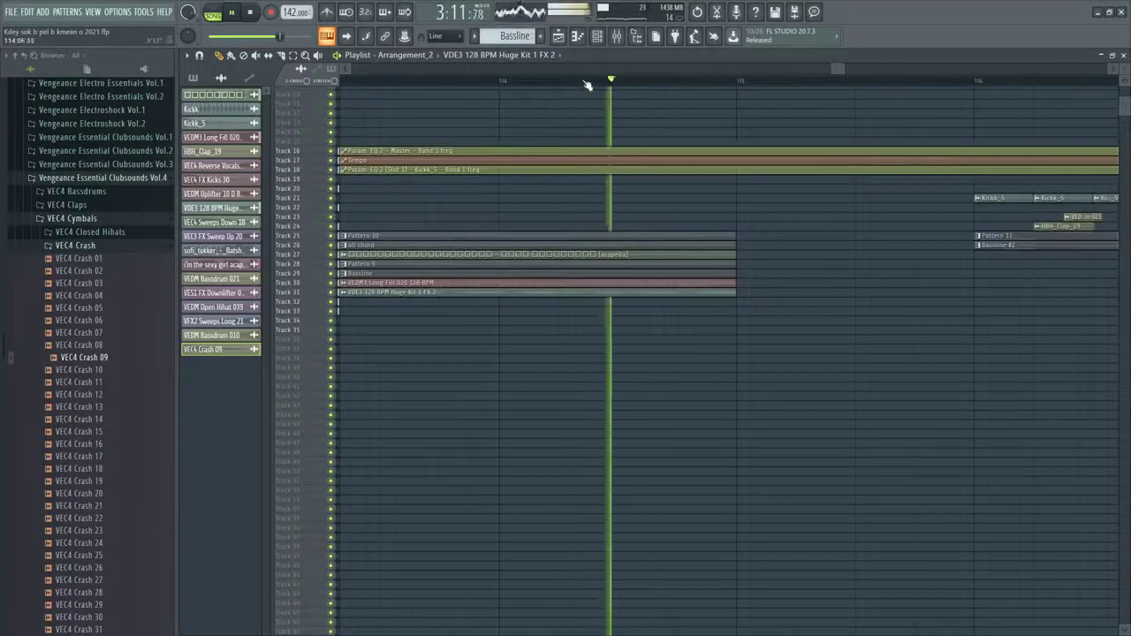
scroll(636, 183, "down", 3, "ctrl")
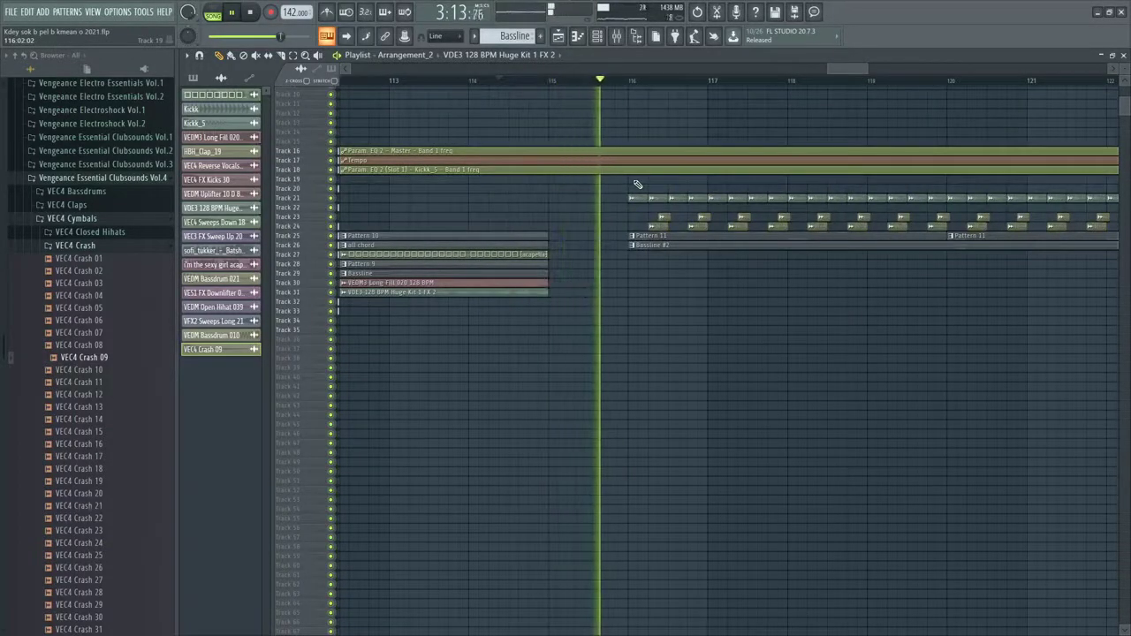
scroll(495, 177, "down", 3, "ctrl")
key("space")
scroll(488, 177, "up", 3, "alt")
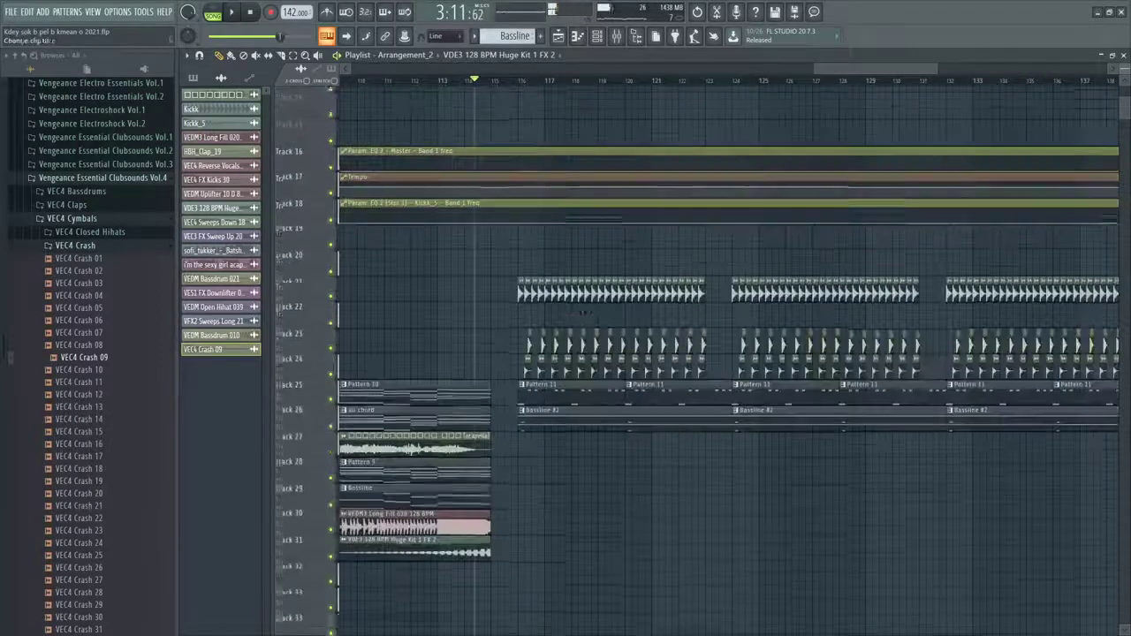
Audition the Bassline clip on Track 29 and examine its closing Deep2 notes in the piano roll
key("space")
key("space")
double_click(478, 510)
key("space")
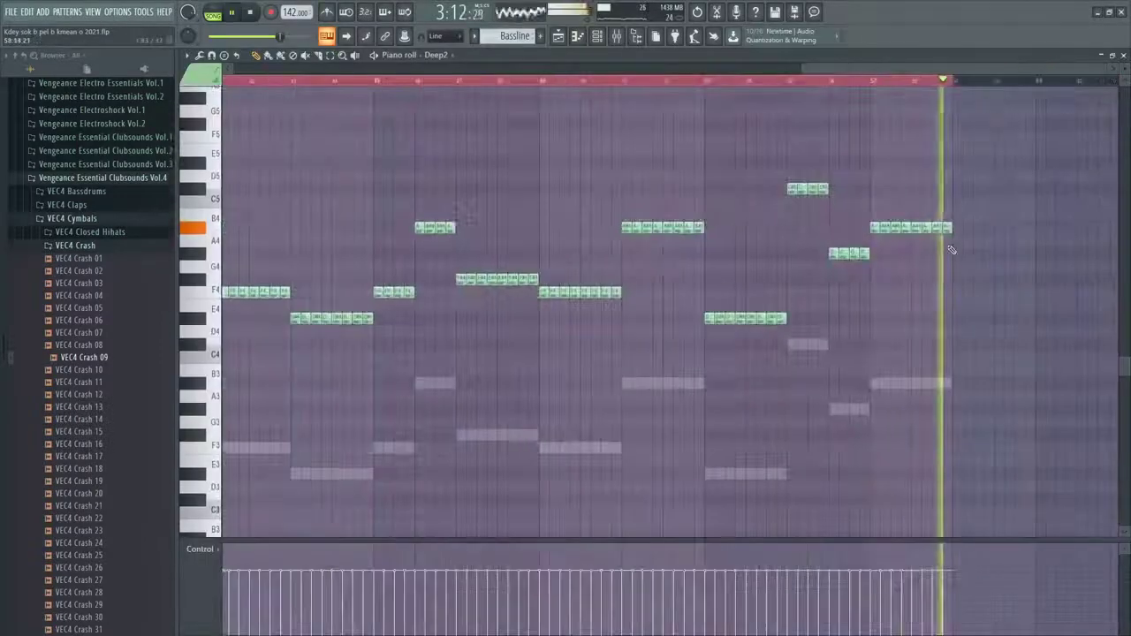
key("space")
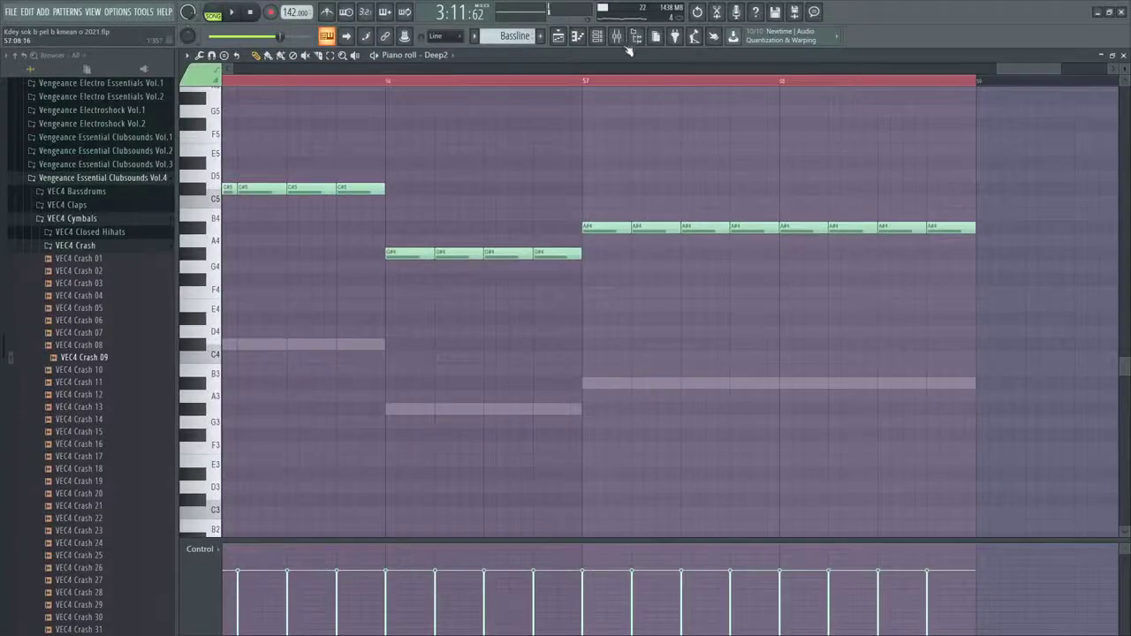
left_click(562, 36)
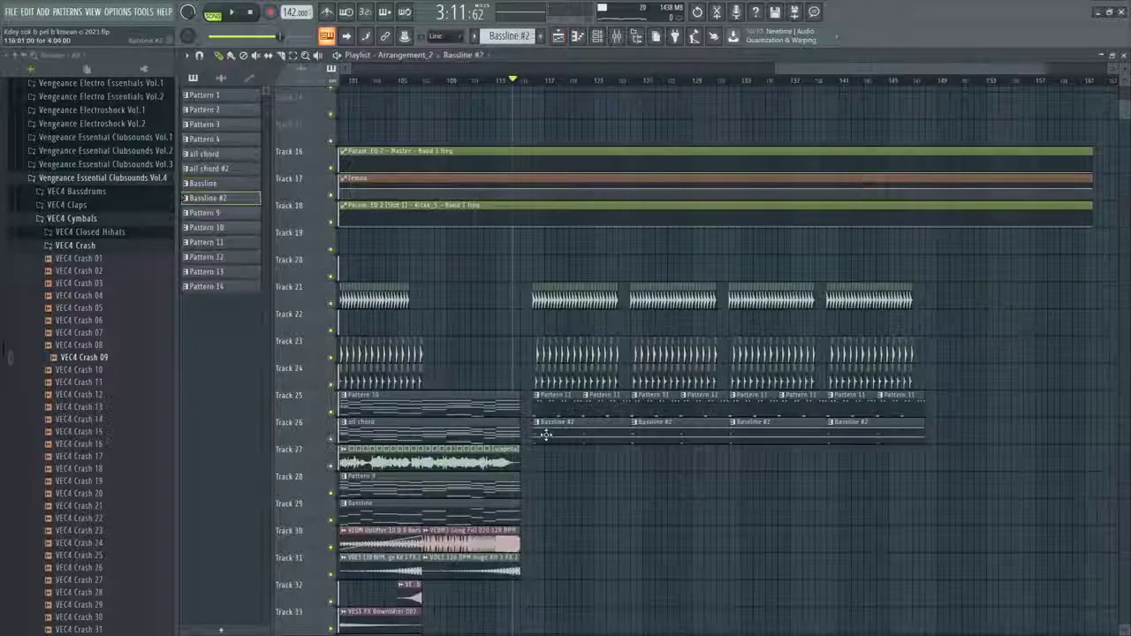
Transpose the Deep2 and Perc 2 notes of Bassline #2 up one semitone, to A#4 and A#3 for the repeated notes
double_click(546, 435)
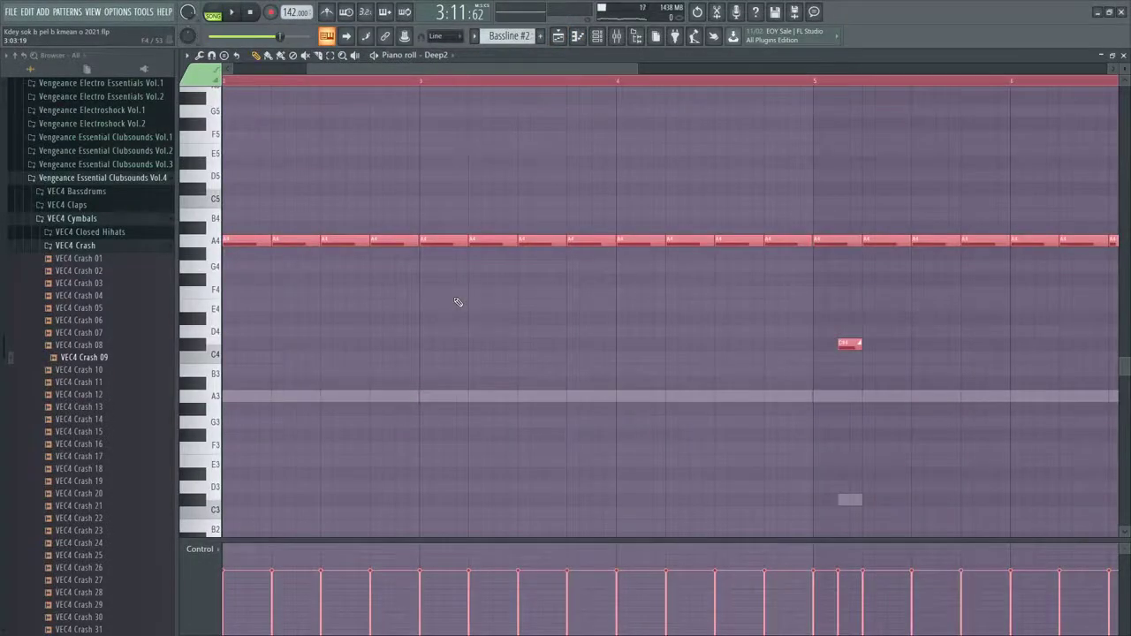
key("shift+Up")
right_click(263, 395)
right_click(263, 395)
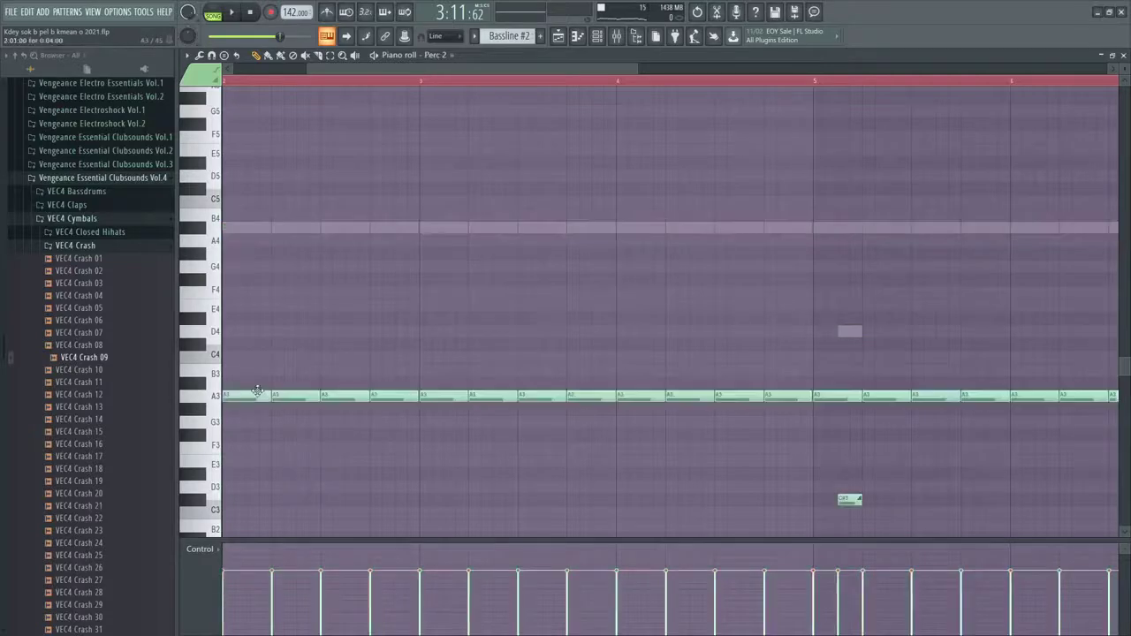
key("ctrl+a")
key("shift+Up")
left_click(558, 36)
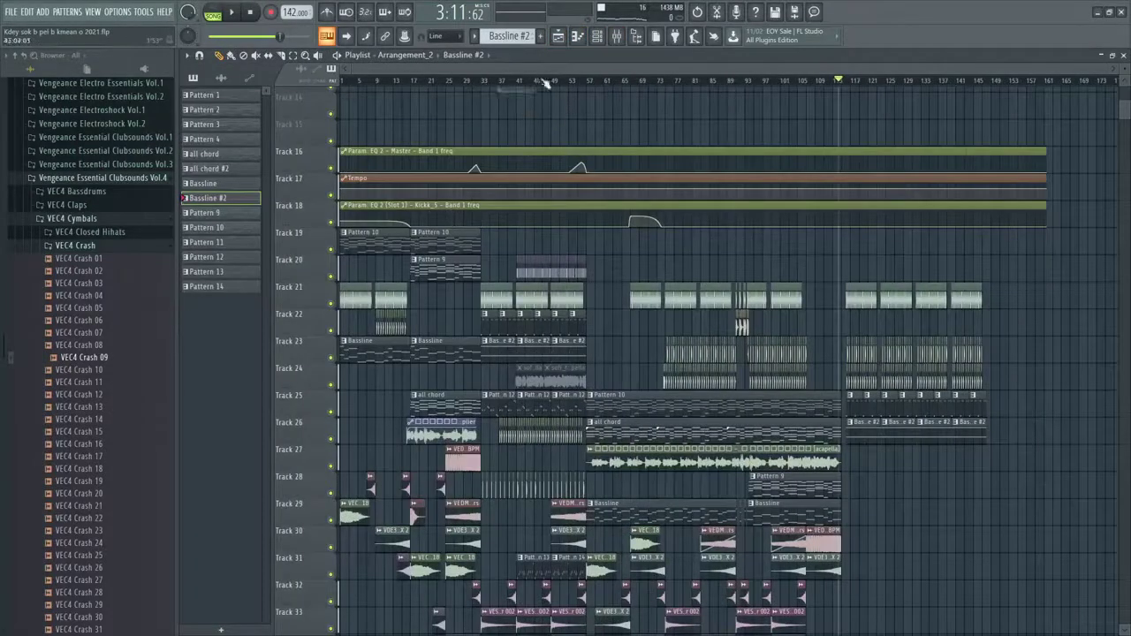
Play the build-up from about bar 31 leading into the first drop at bar 33
scroll(461, 131, "down", 2)
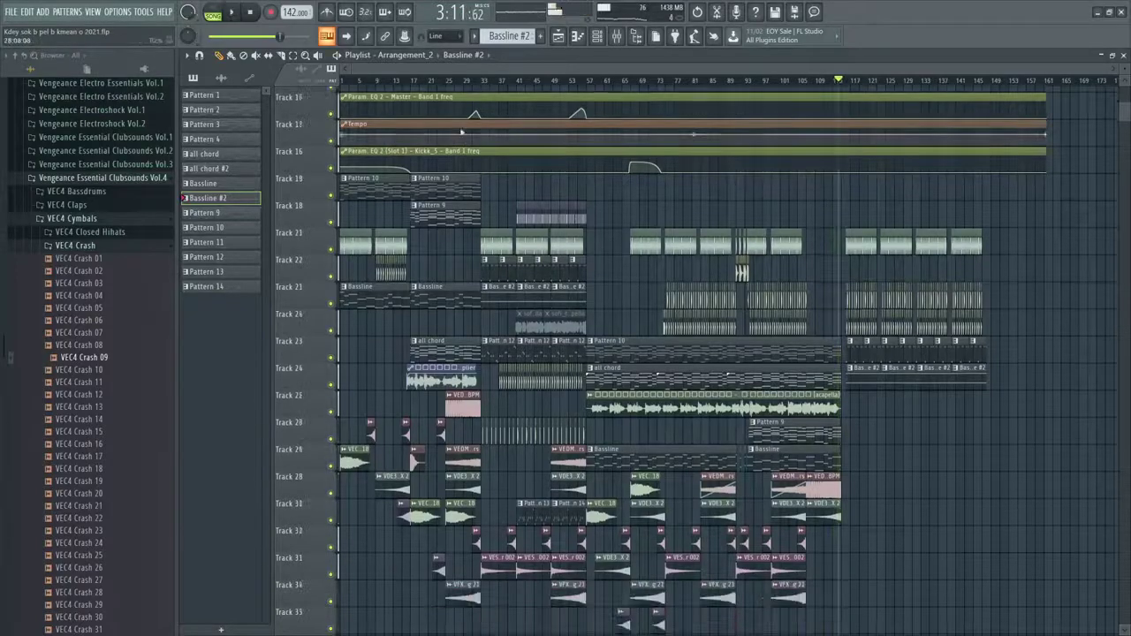
key("space")
left_click(471, 82)
key("space")
scroll(493, 344, "up", 5)
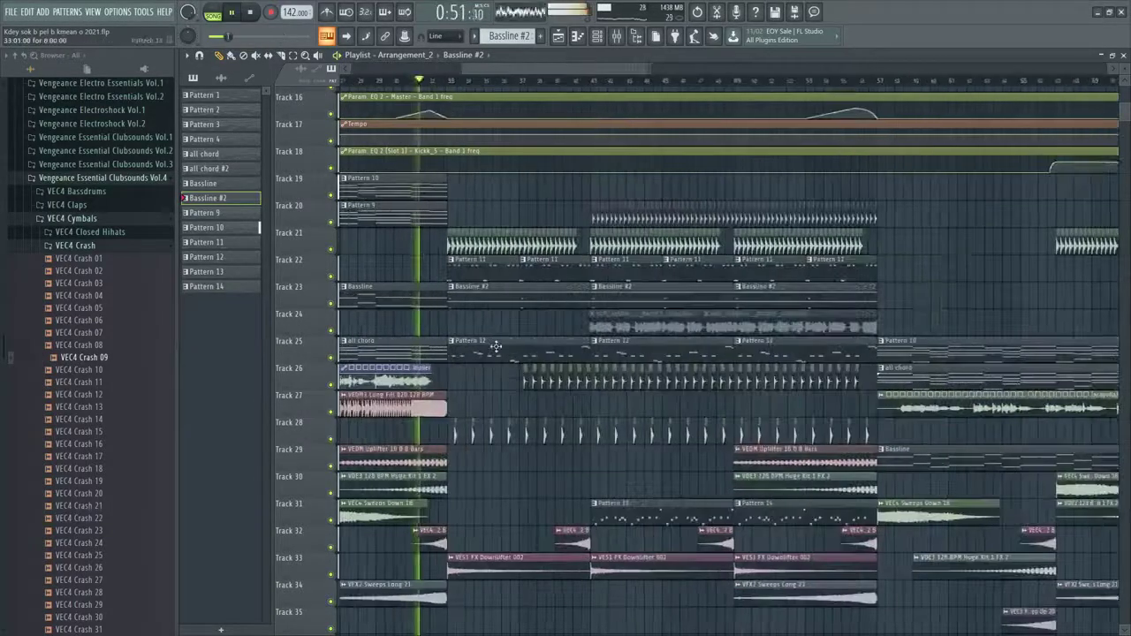
Transpose the 333 channel's notes in Pattern 12 on Track 25 up one semitone
key("space")
left_click(491, 345)
double_click(490, 345)
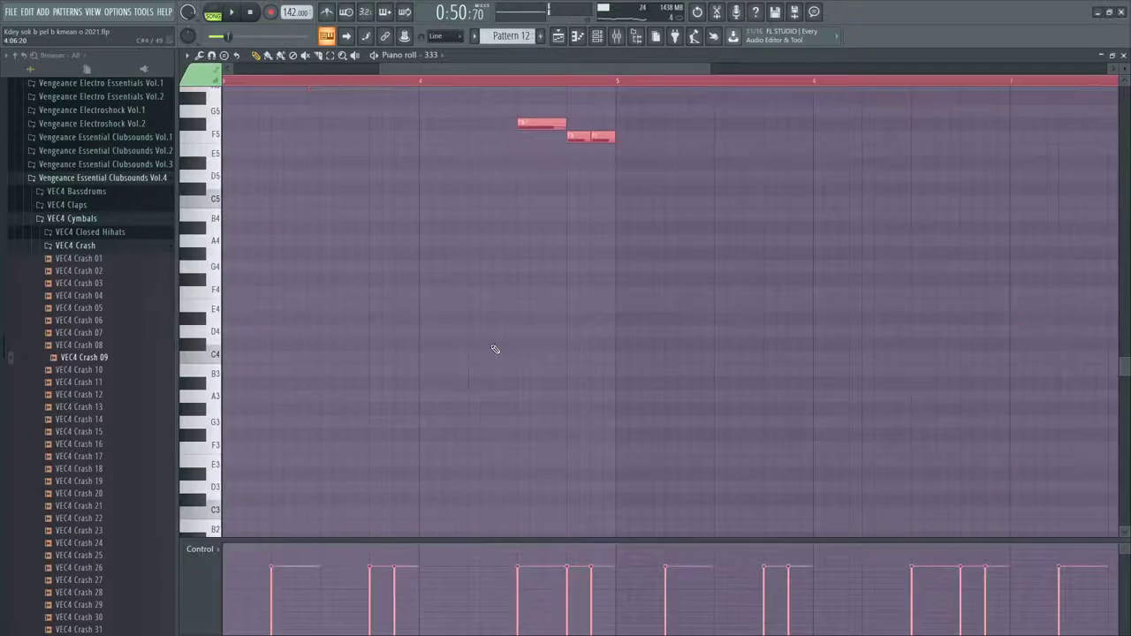
left_click(558, 37)
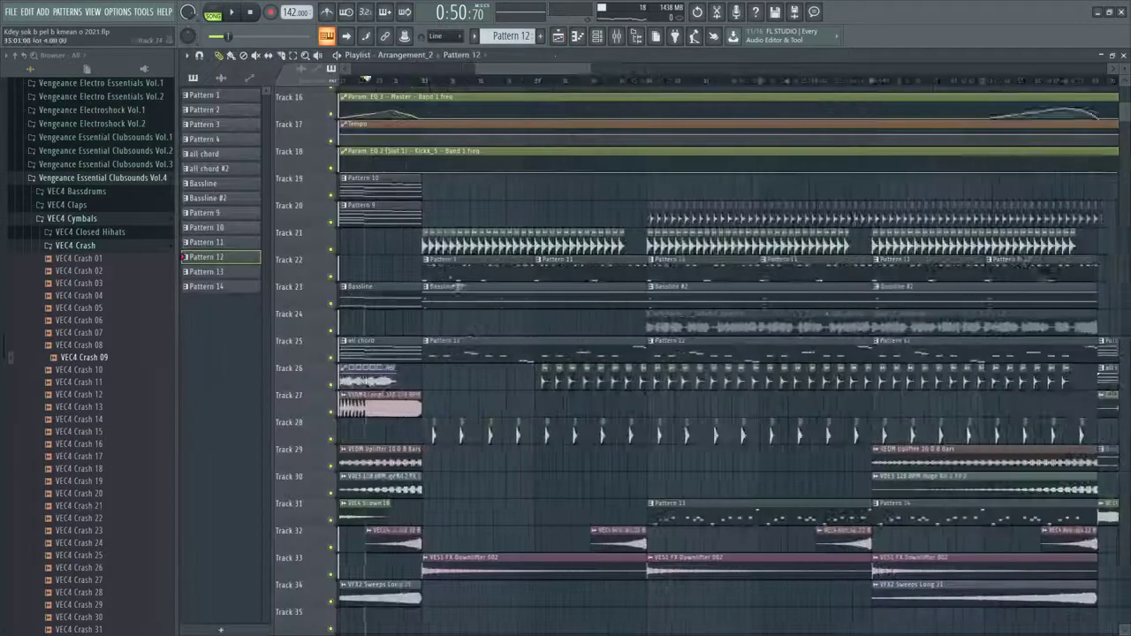
Transpose the HBH_F_Bass_Hit_24 notes of Pattern 11 up one semitone to A#5
double_click(458, 281)
key("ctrl+a")
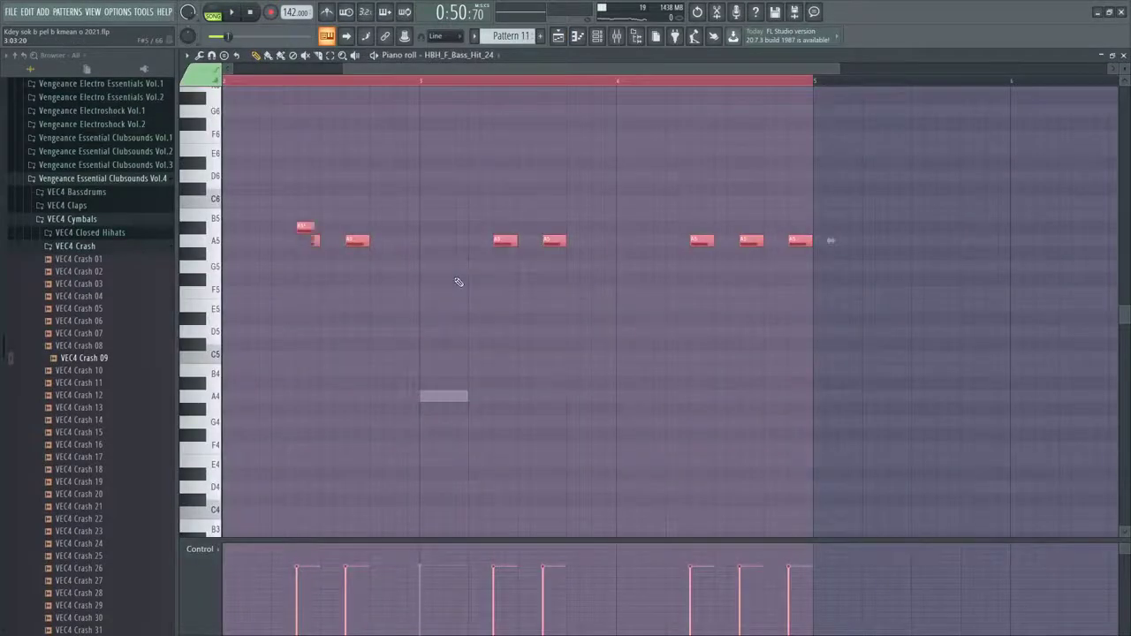
key("Up")
left_click(558, 37)
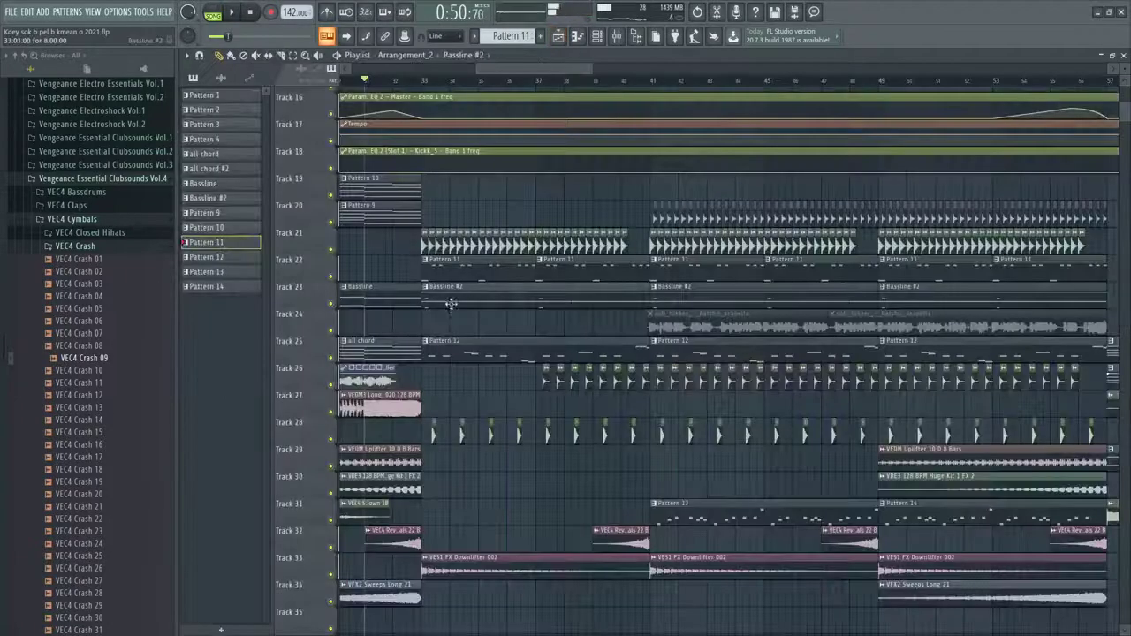
Recheck the notes of Bassline #2 and Pattern 12 in the piano roll
double_click(451, 304)
key("ctrl+a")
left_click(558, 37)
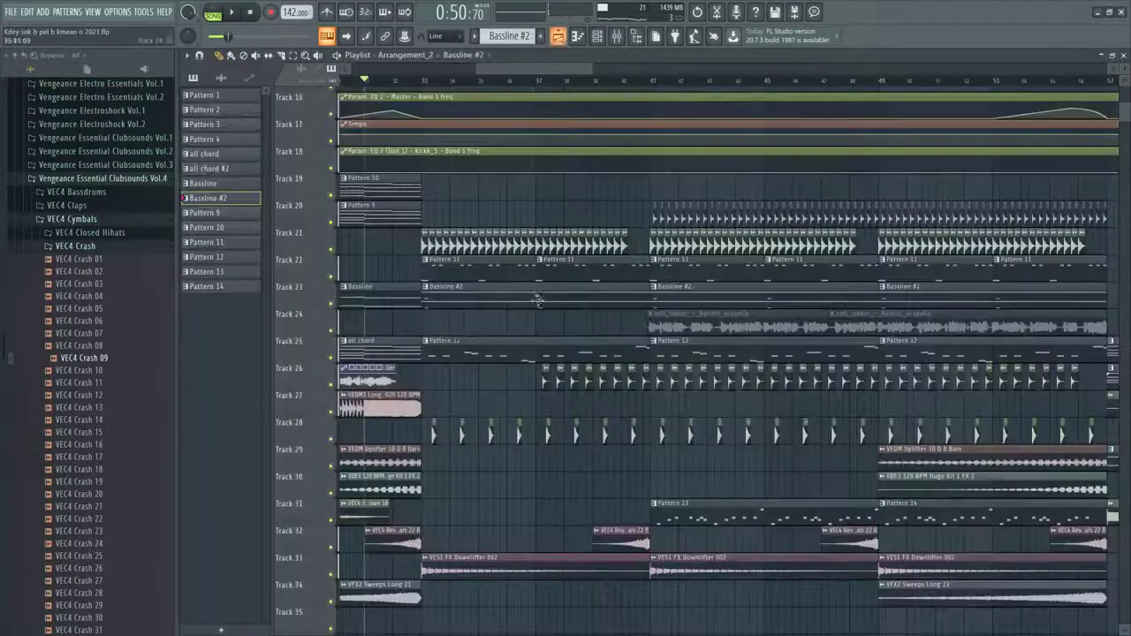
double_click(457, 298)
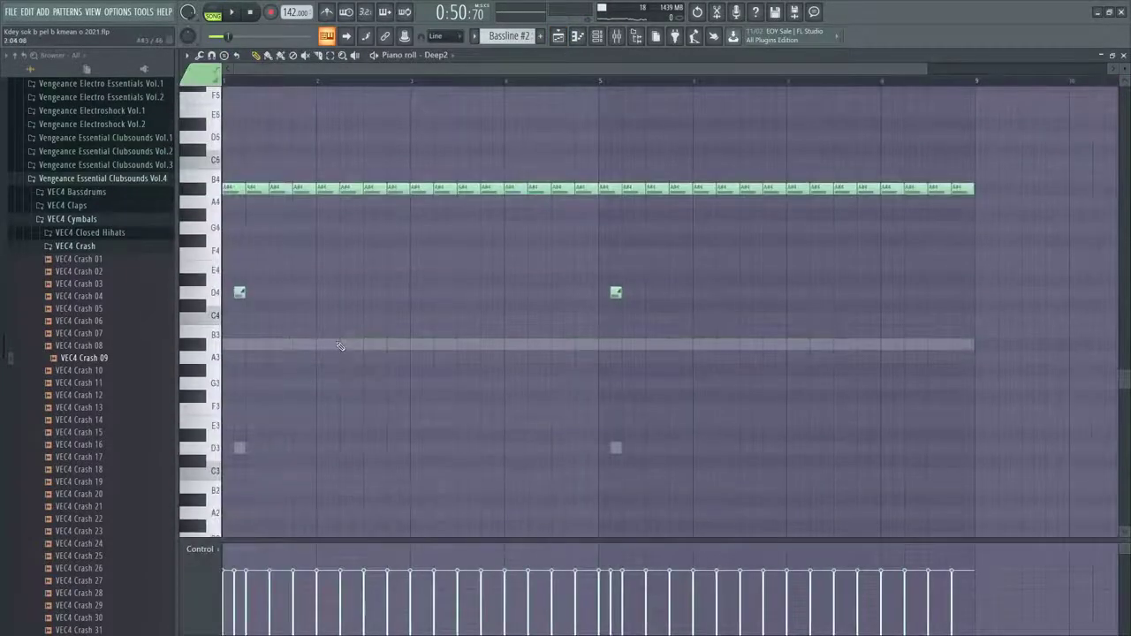
left_click(559, 37)
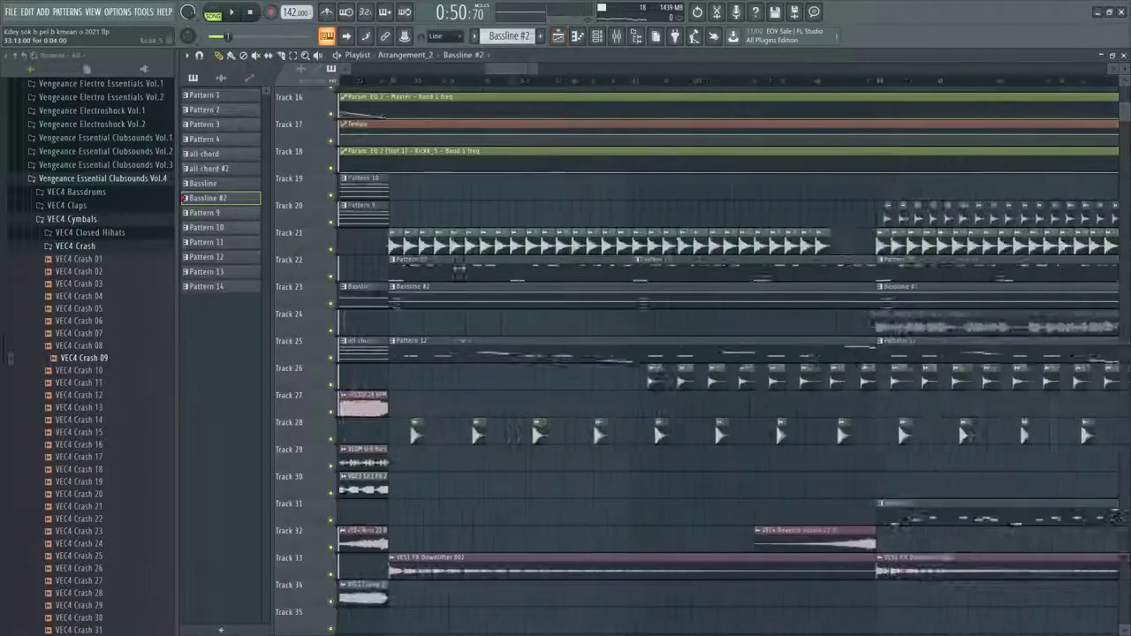
double_click(451, 351)
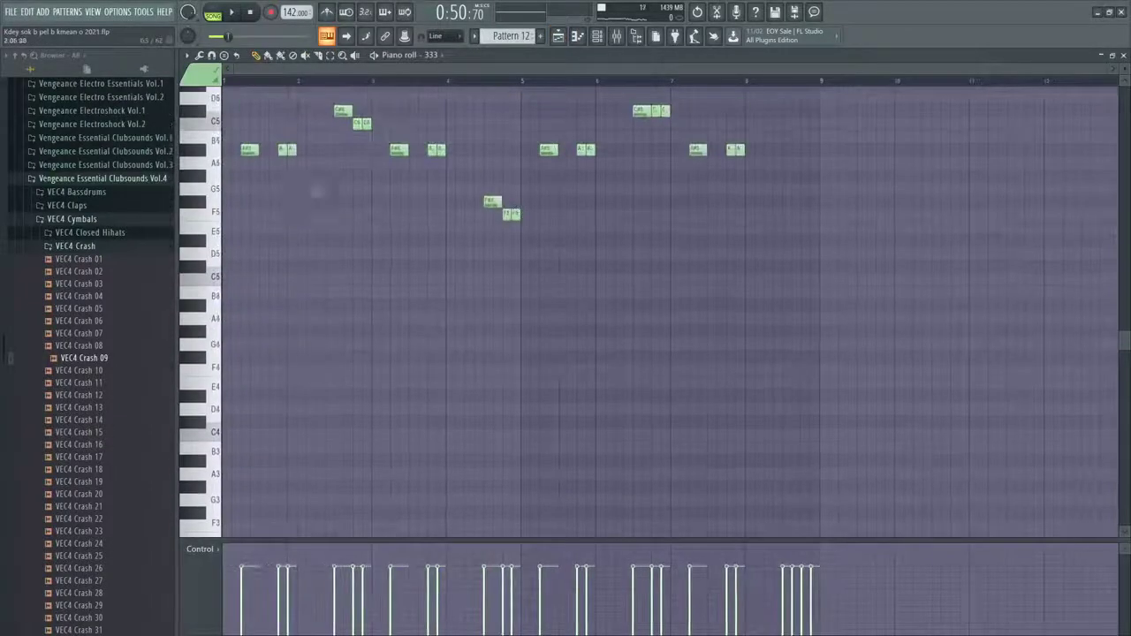
left_click(558, 37)
Raise both Industrial FG notes in Pattern 11 by one semitone to A#4, undoing the misplaced second note
double_click(416, 302)
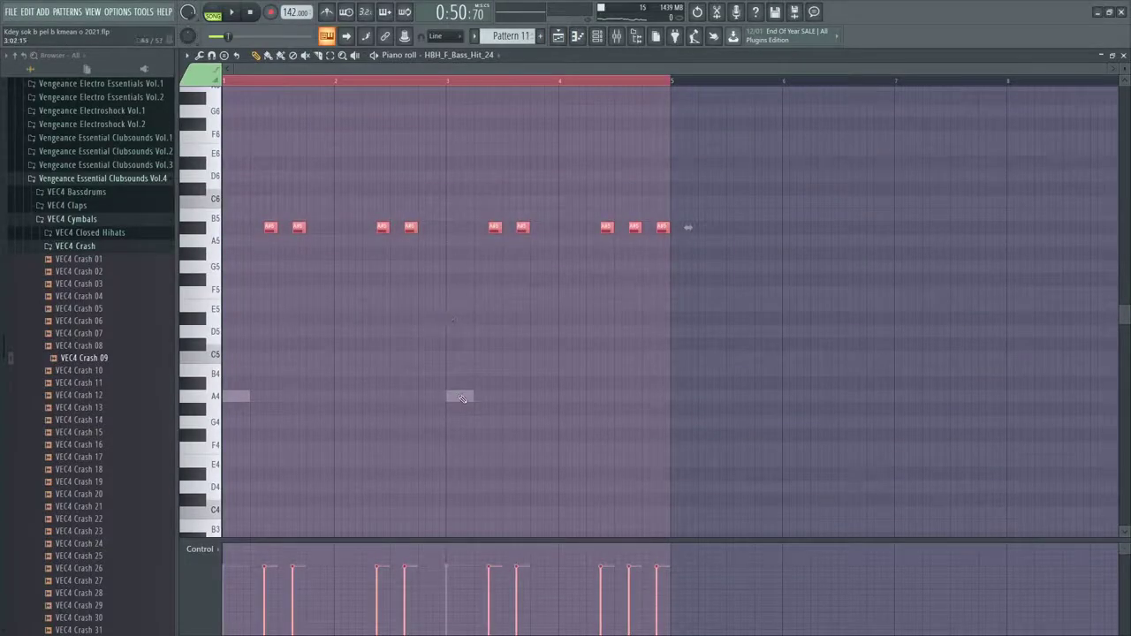
double_click(460, 397)
left_click(462, 398)
scroll(463, 403, "up", 1)
right_click(463, 422)
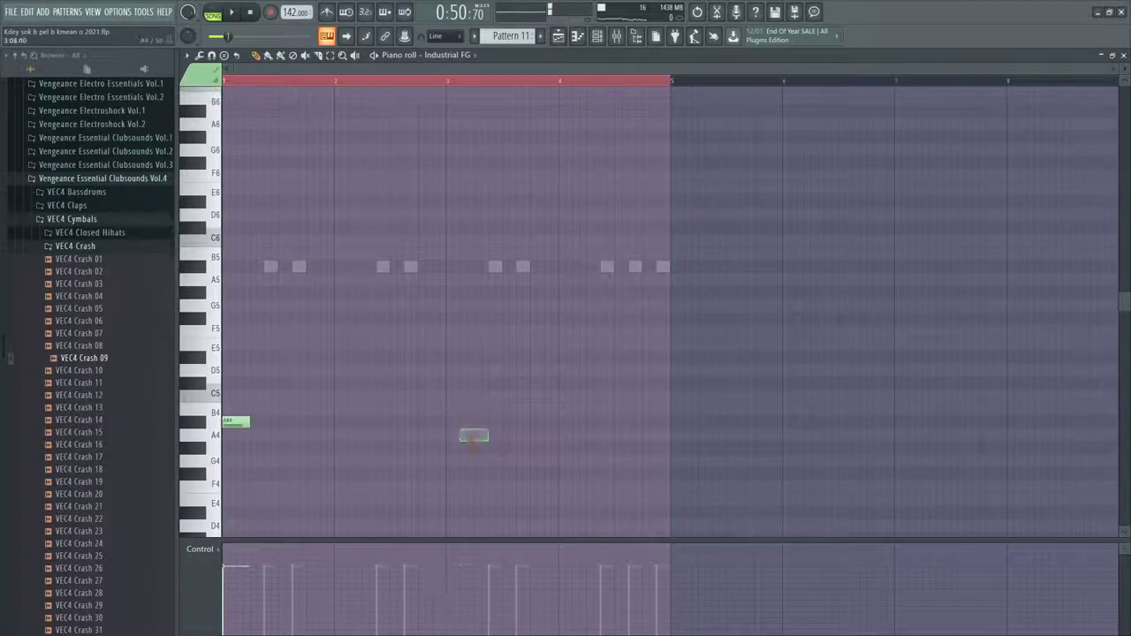
scroll(493, 454, "up", 4)
key("ctrl+z")
scroll(496, 501, "down", 3)
right_click(482, 475)
Play the first drop in the playlist and check how the transposed patterns sound together from bar 33 on
key("space")
scroll(559, 152, "up", 3)
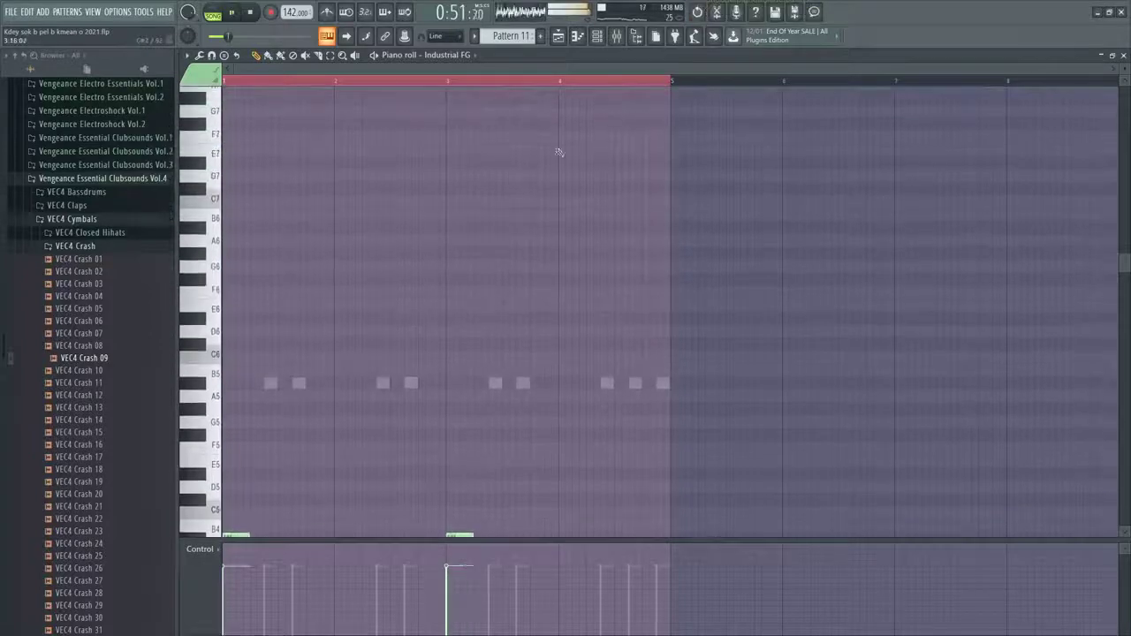
left_click(559, 38)
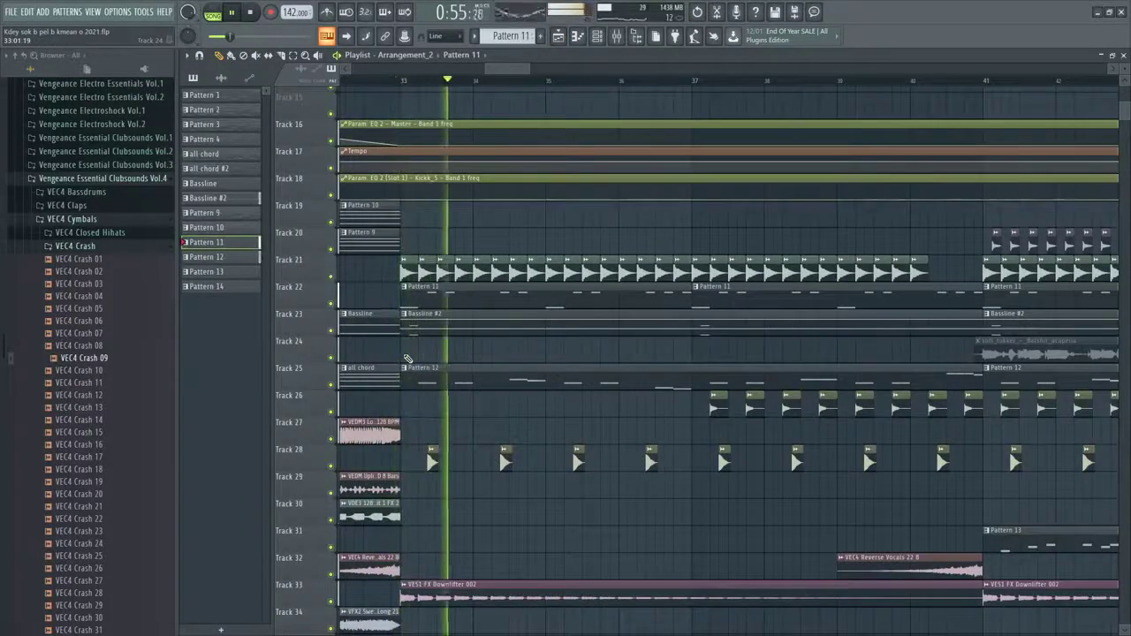
scroll(437, 350, "down", 2)
scroll(493, 361, "up", 2)
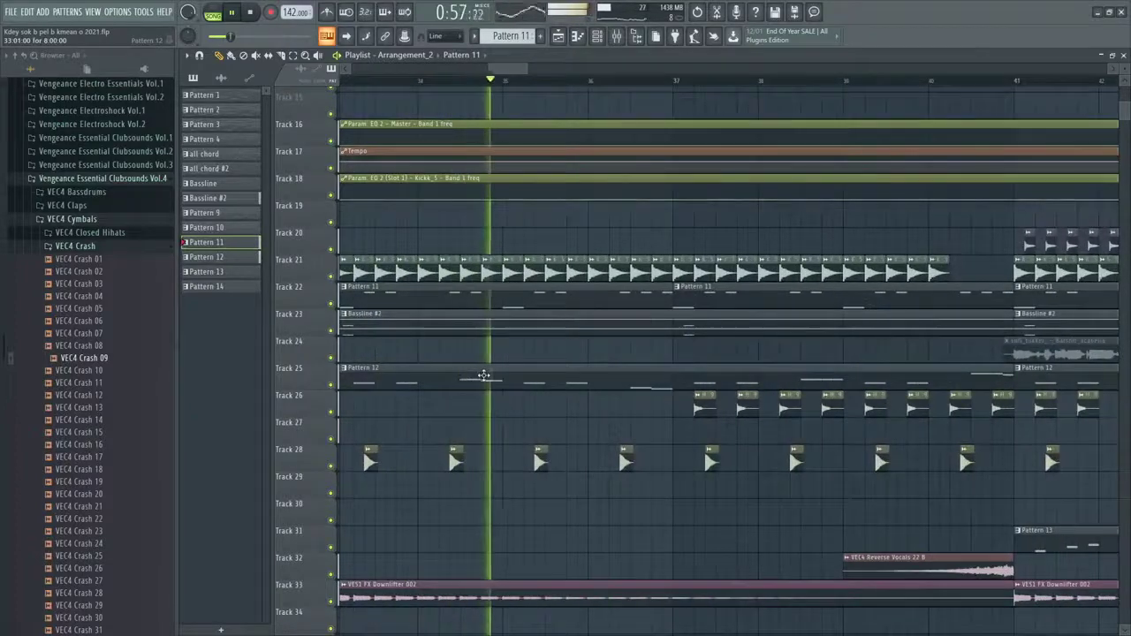
scroll(483, 376, "down", 2)
scroll(483, 375, "up", 3)
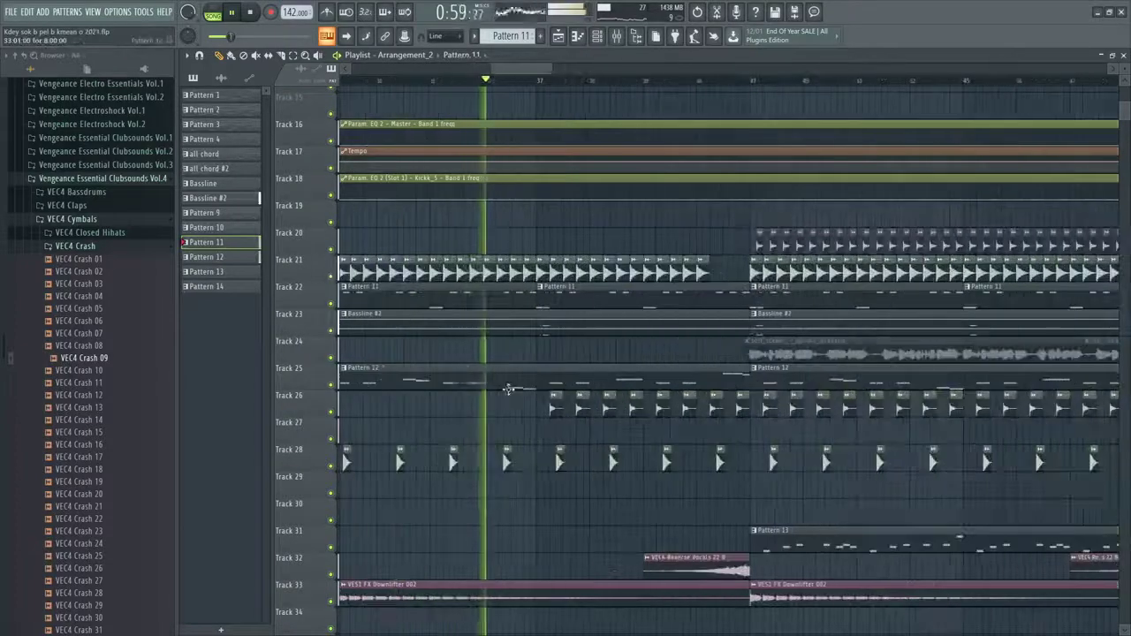
scroll(552, 381, "down", 4)
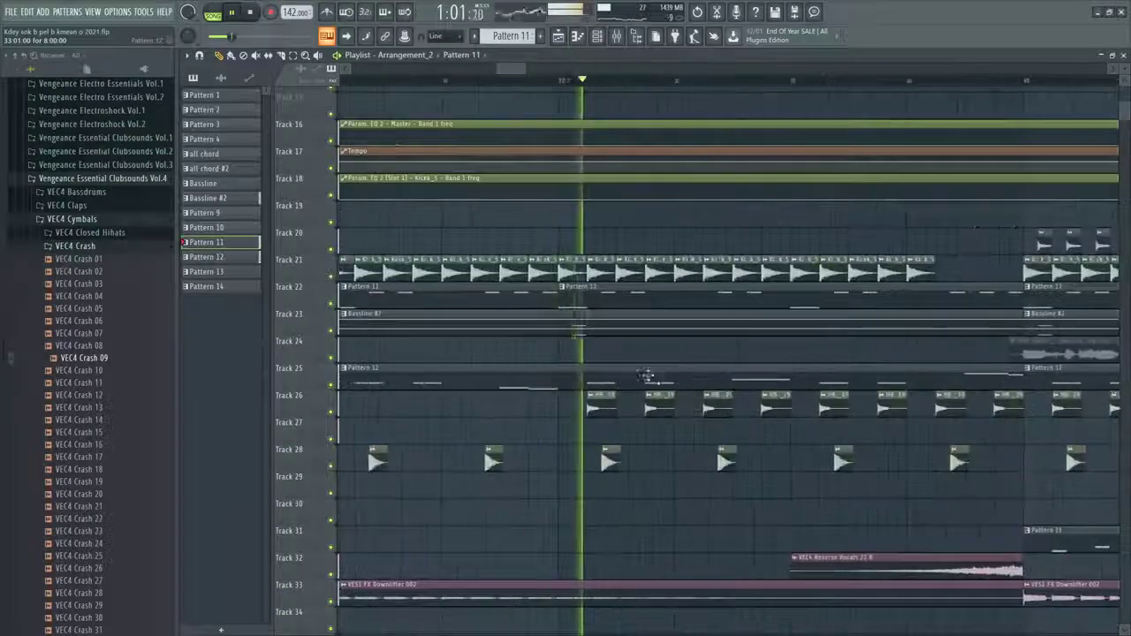
scroll(574, 362, "down", 4)
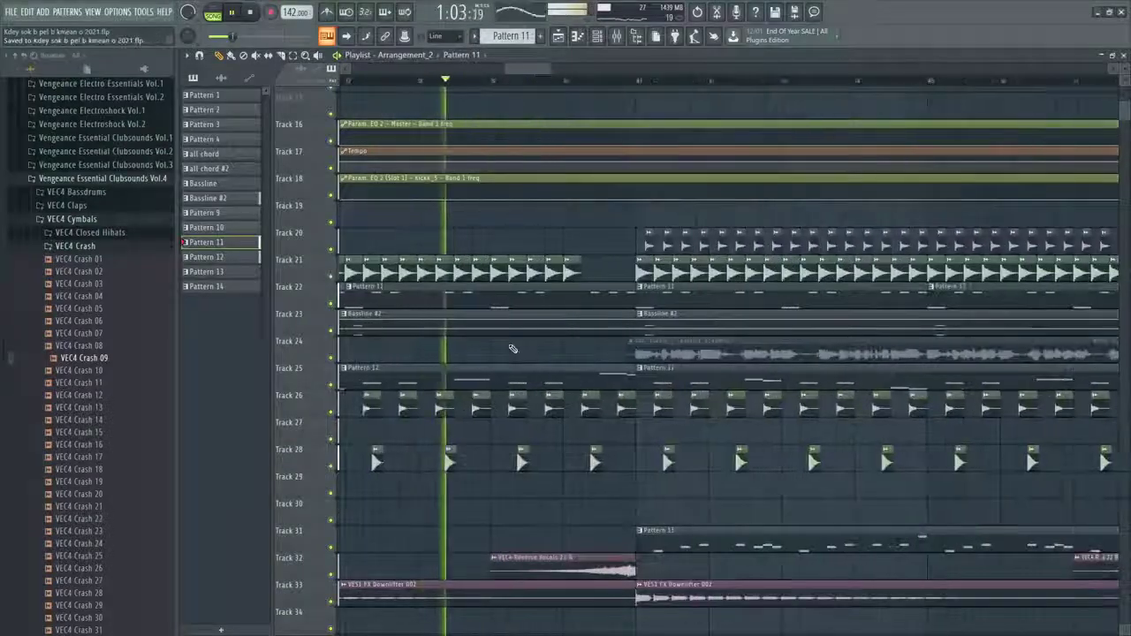
scroll(618, 303, "up", 3)
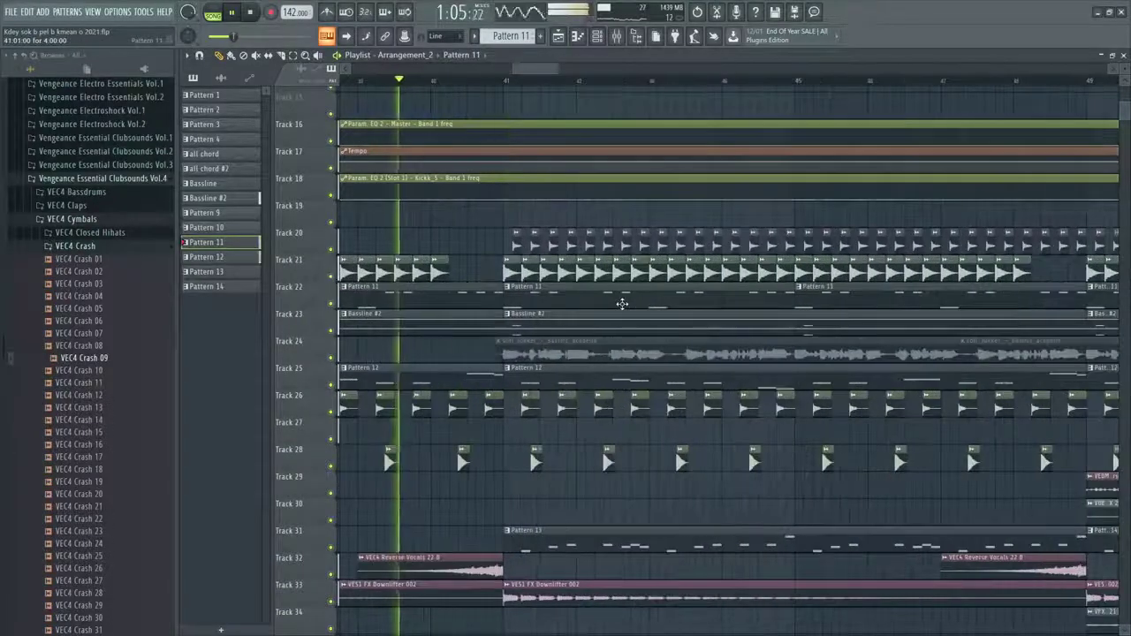
Examine the Spire-1.5 notes of Pattern 13 and Pattern 14 in the piano roll
key("space")
double_click(548, 528)
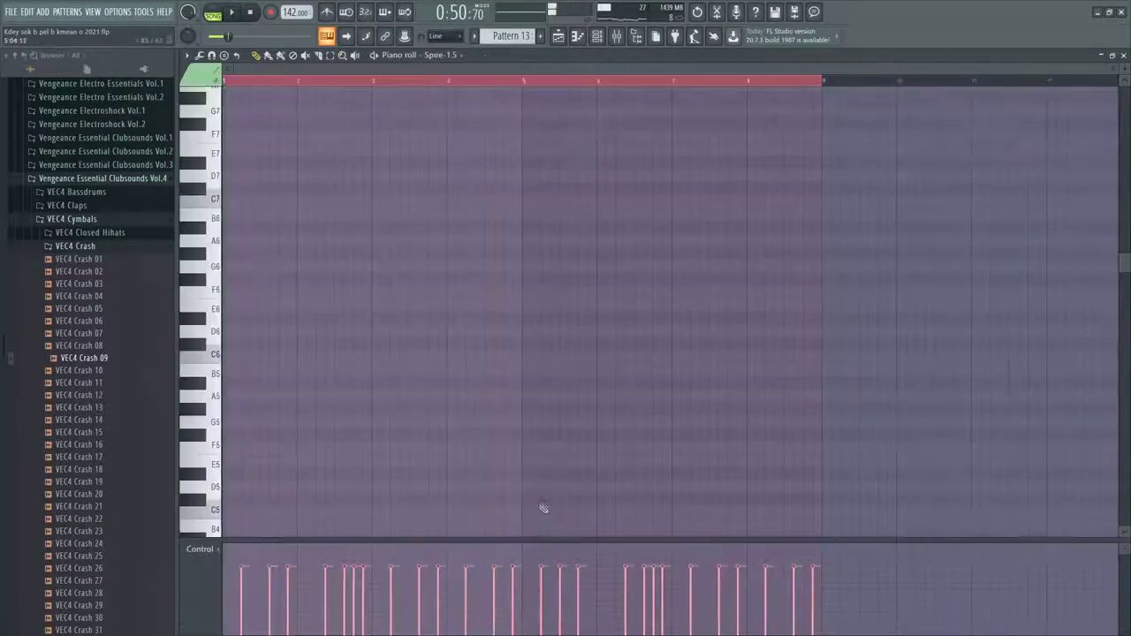
scroll(540, 474, "down", 1)
scroll(540, 475, "down", 4)
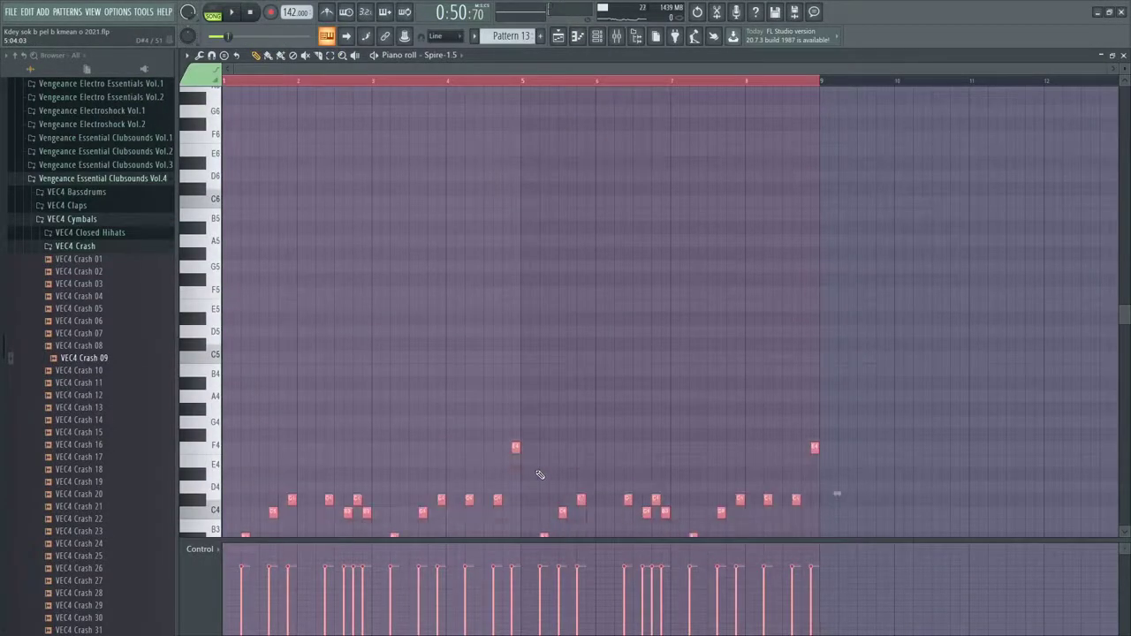
key("space")
left_click(557, 36)
scroll(739, 467, "down", 3)
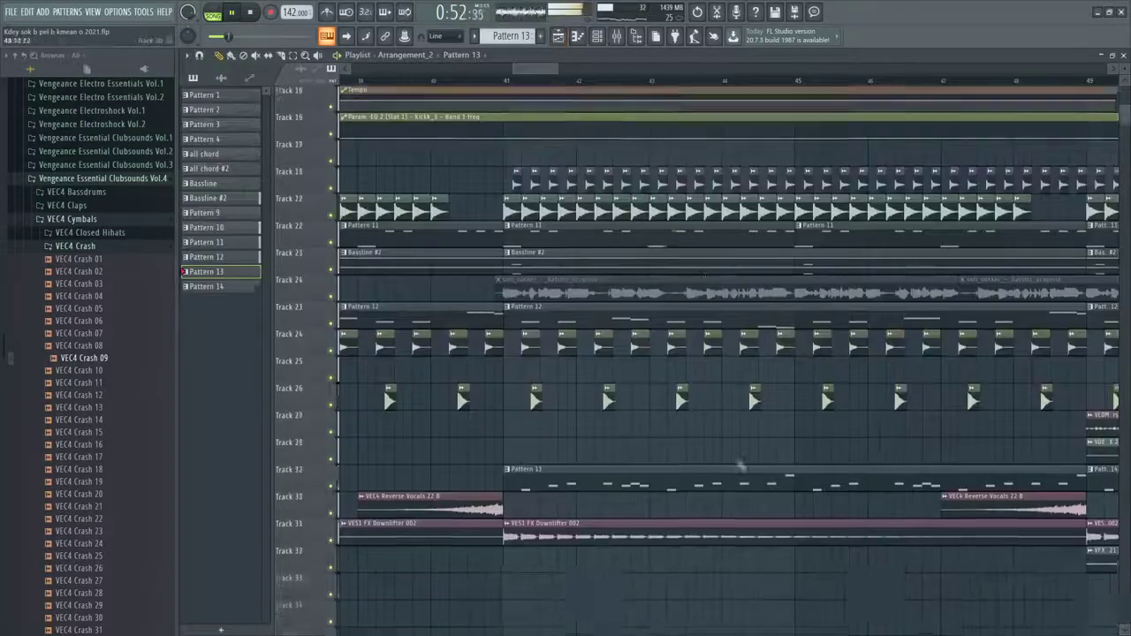
scroll(743, 467, "down", 3)
left_click(848, 454)
double_click(847, 453)
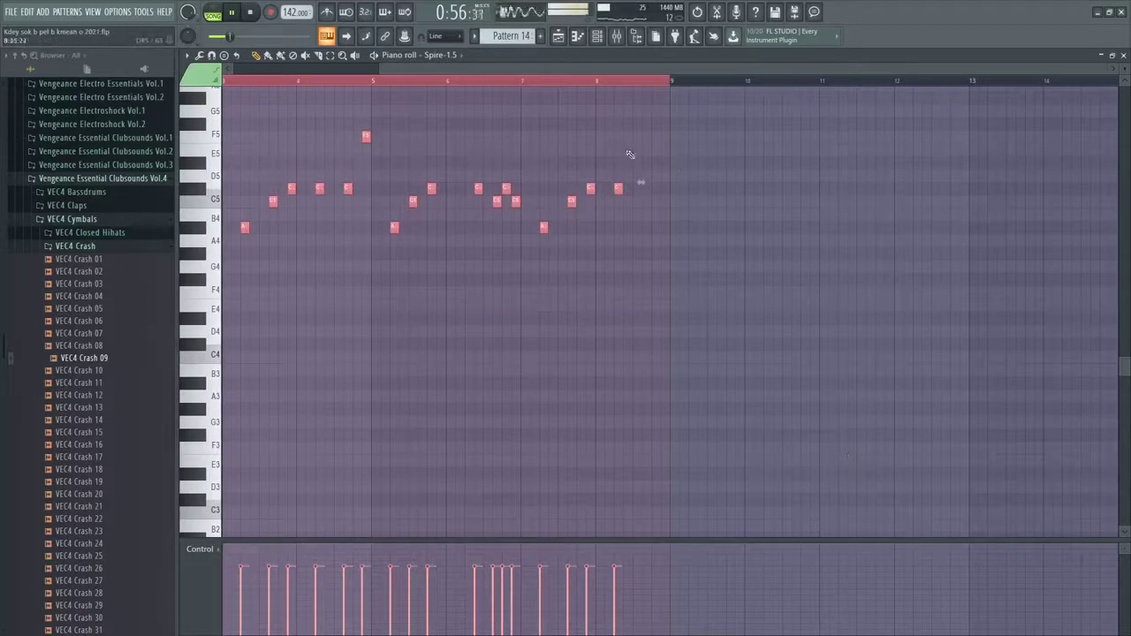
left_click(558, 36)
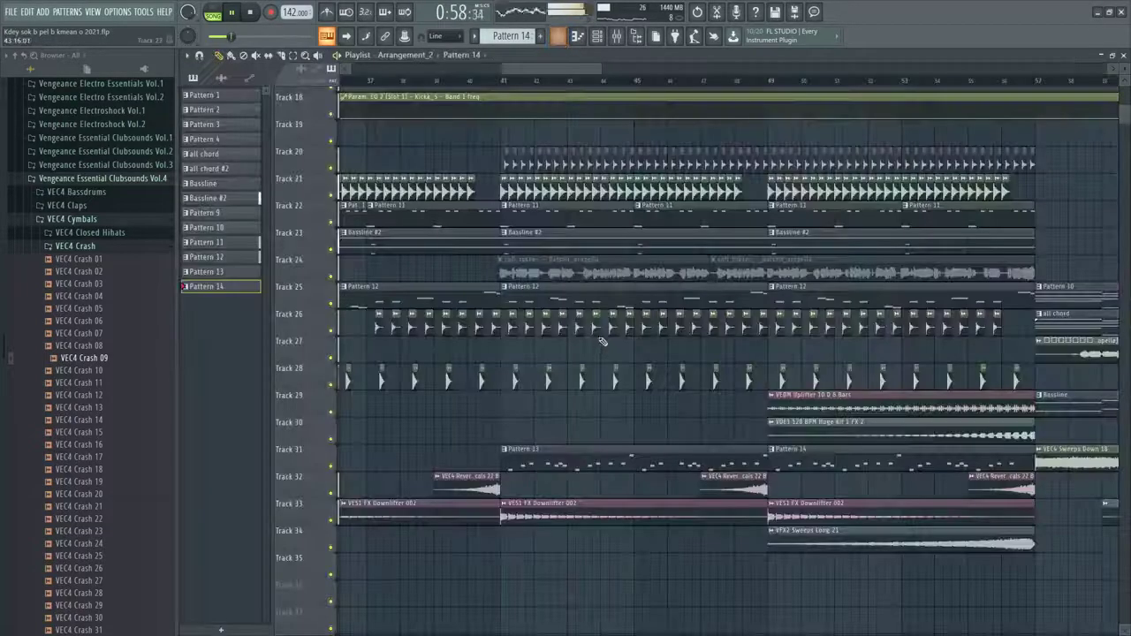
Review the Fruity Reeverb 2 settings, including low cut and decay, on the mpess8_synthshot_027_f mixer track
left_click(623, 36)
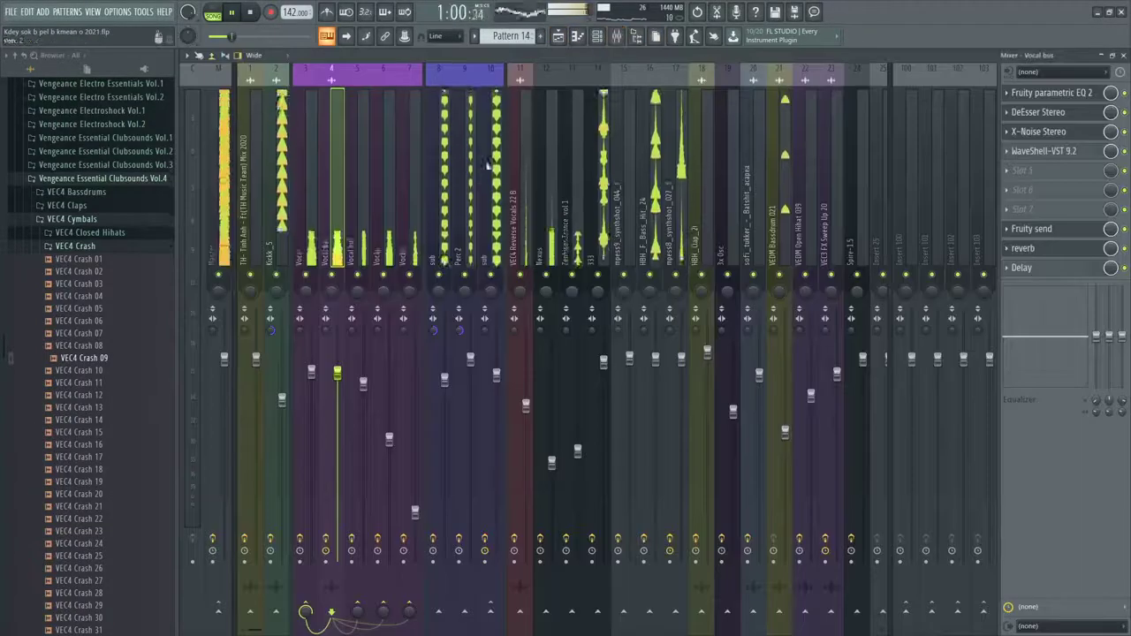
left_click(680, 142)
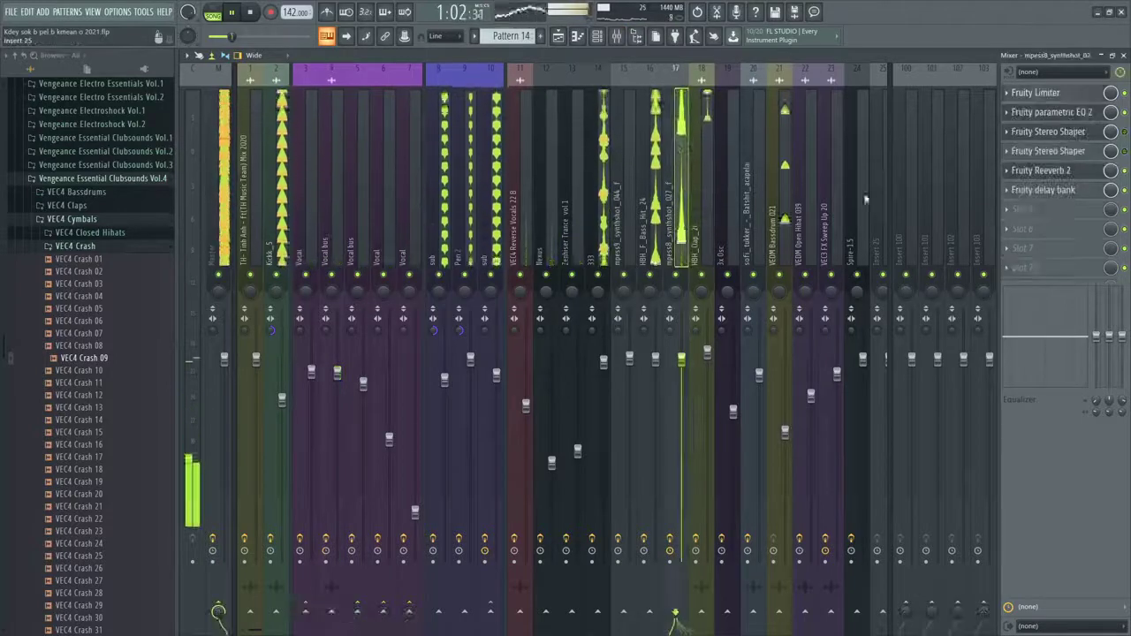
left_click(1079, 173)
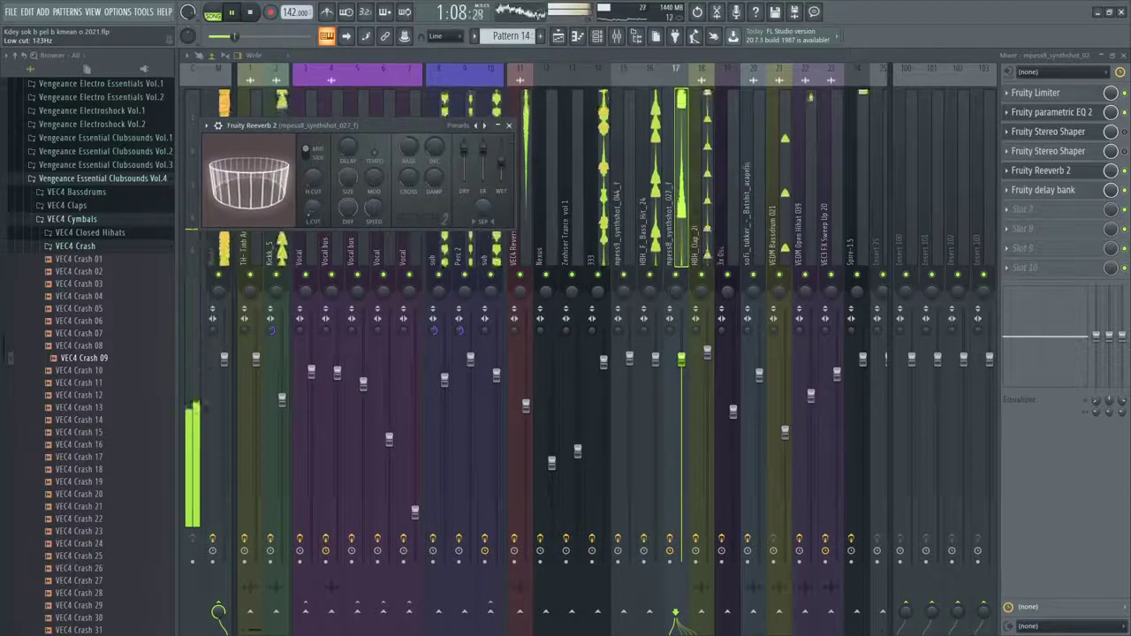
right_click(312, 212)
left_click(313, 214)
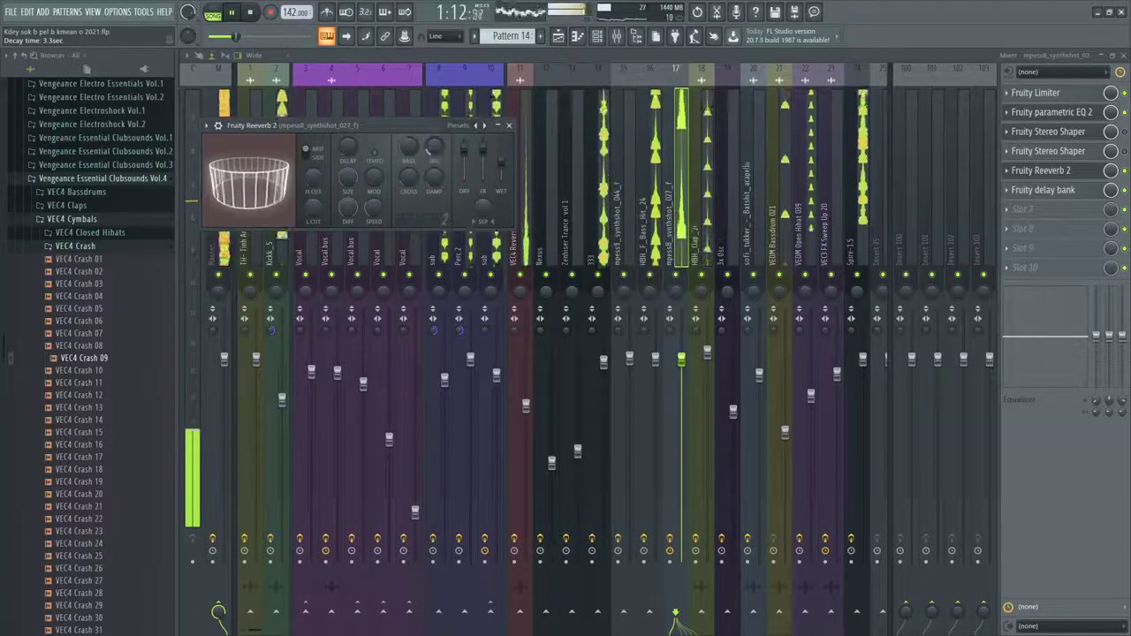
left_click(509, 126)
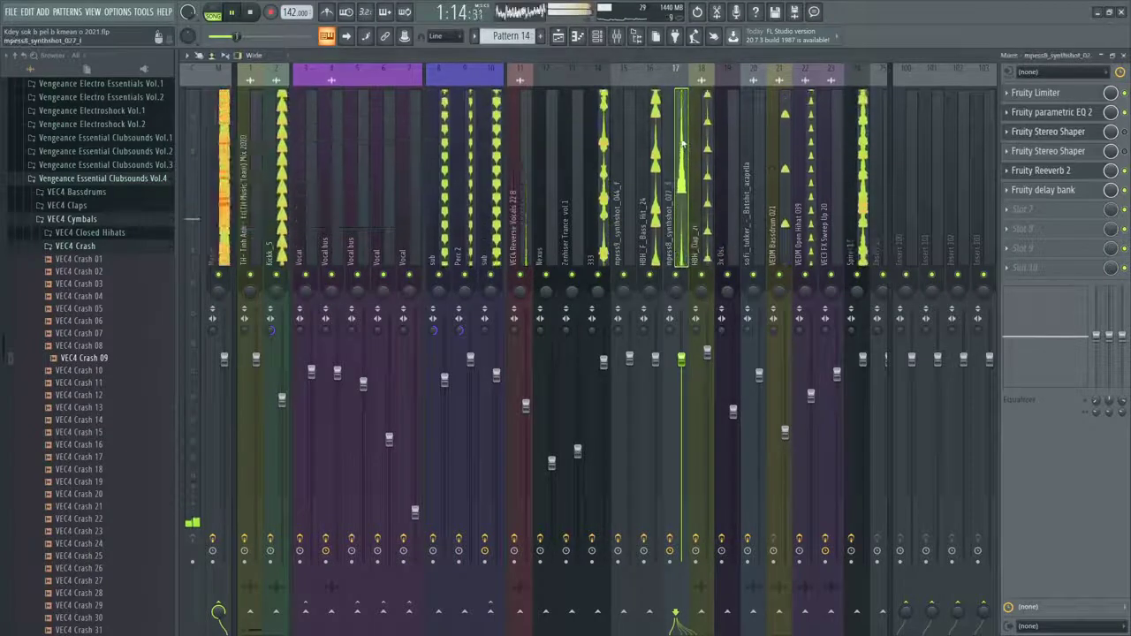
Sidechain the Kickk_5 mixer track to the mpess8_synthshot_027_f track
left_click(281, 163)
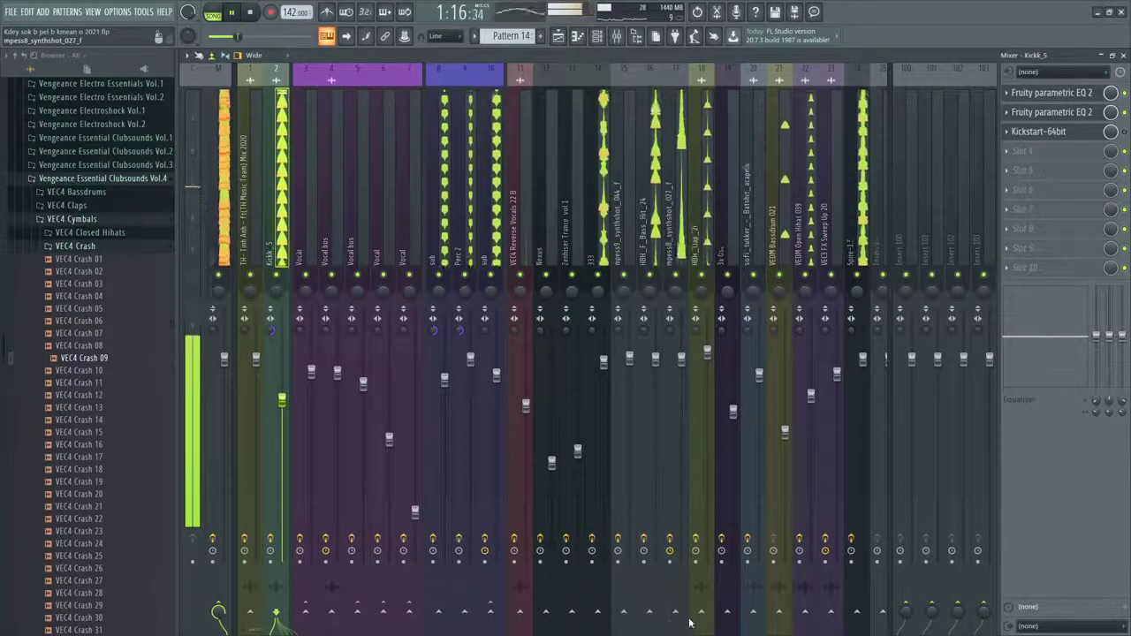
right_click(676, 611)
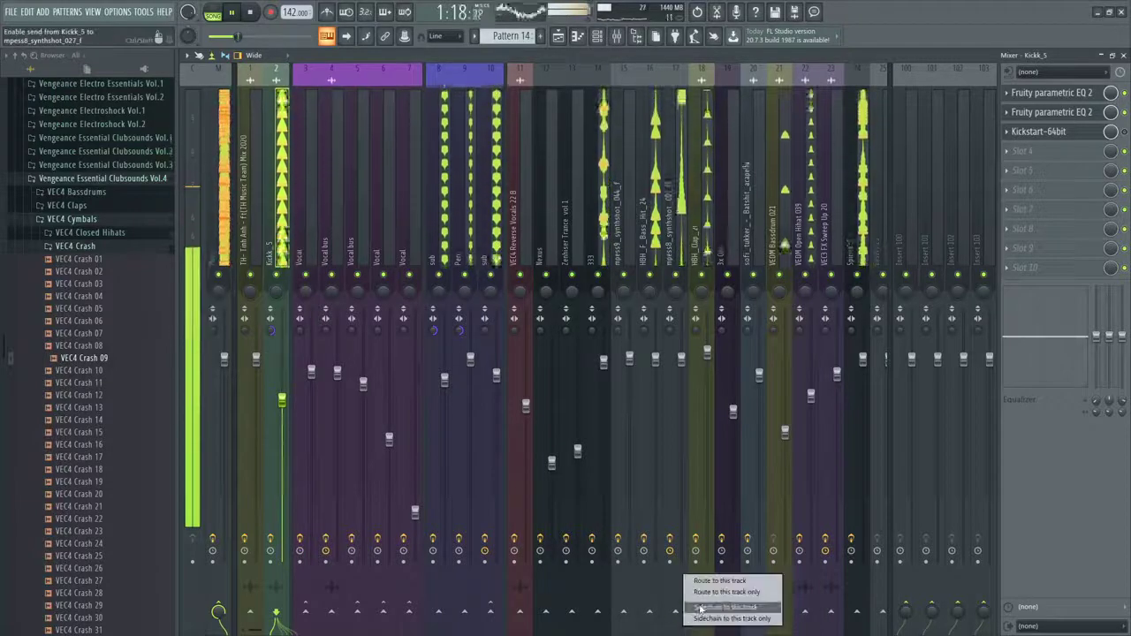
left_click(700, 609)
Set the sidechain input of the Fruity Limiter on the mpess8_synthshot_027_f track to 1
left_click(655, 176)
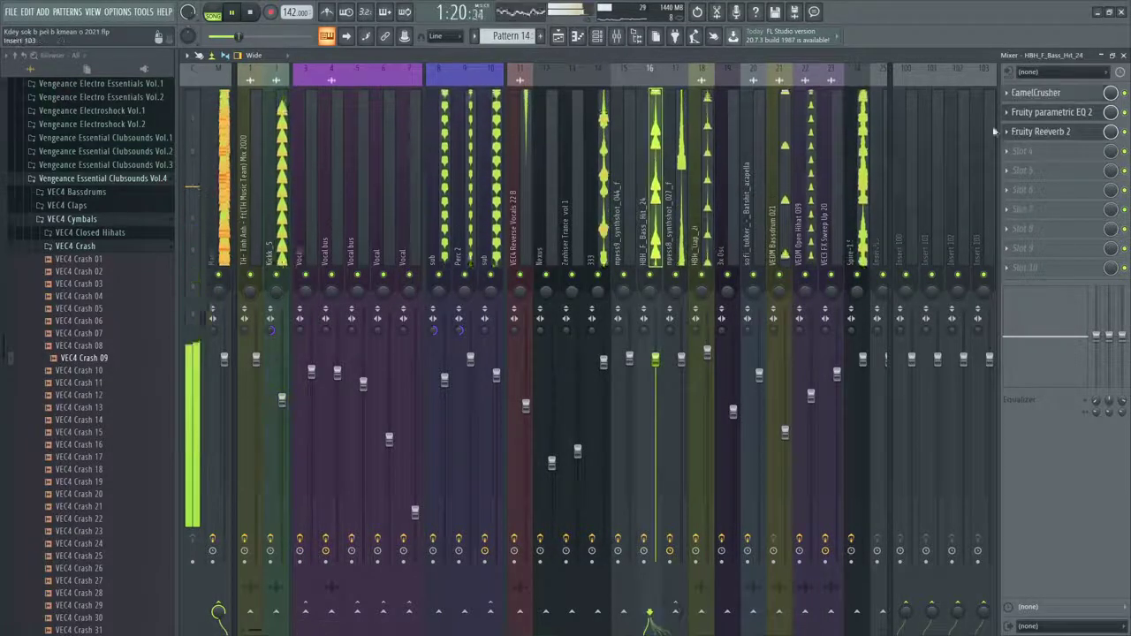
left_click(677, 130)
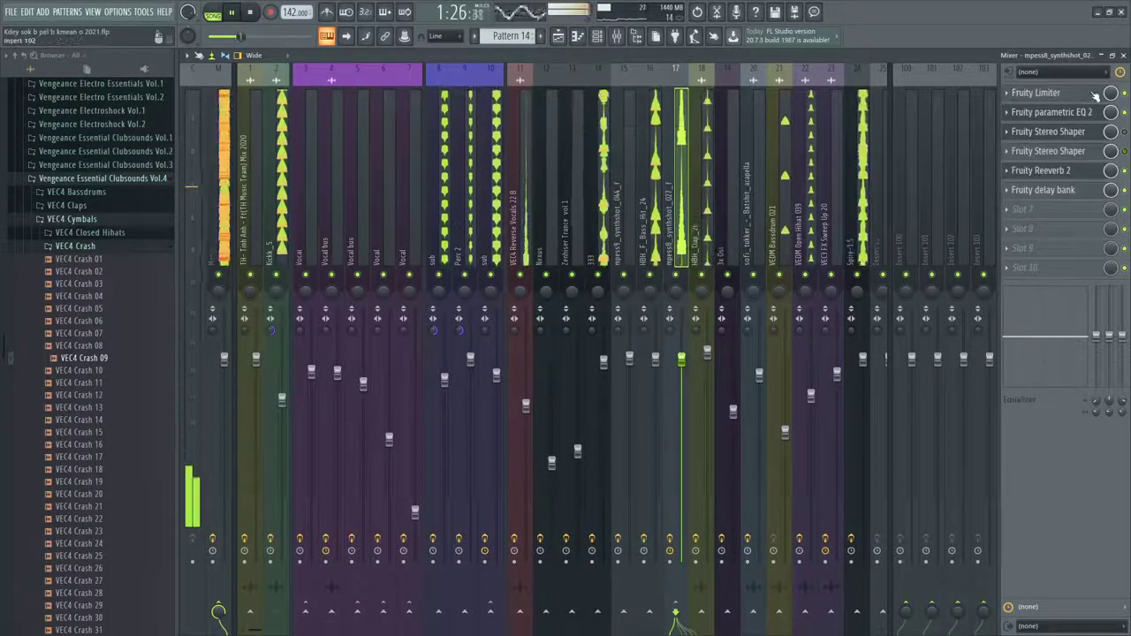
left_click(1048, 96)
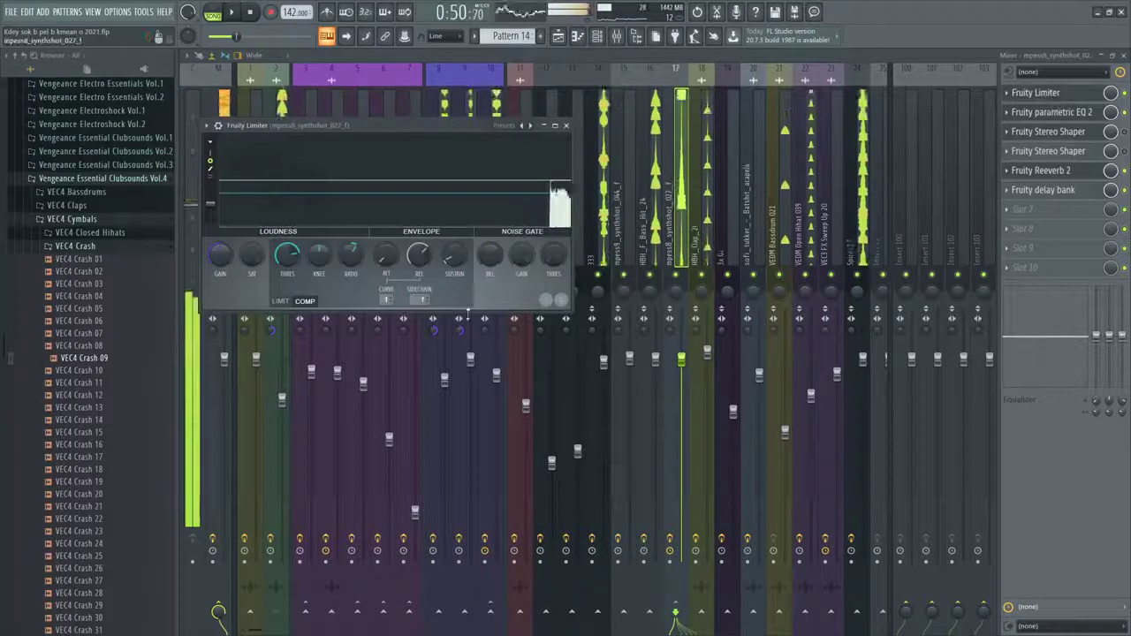
left_click(422, 299)
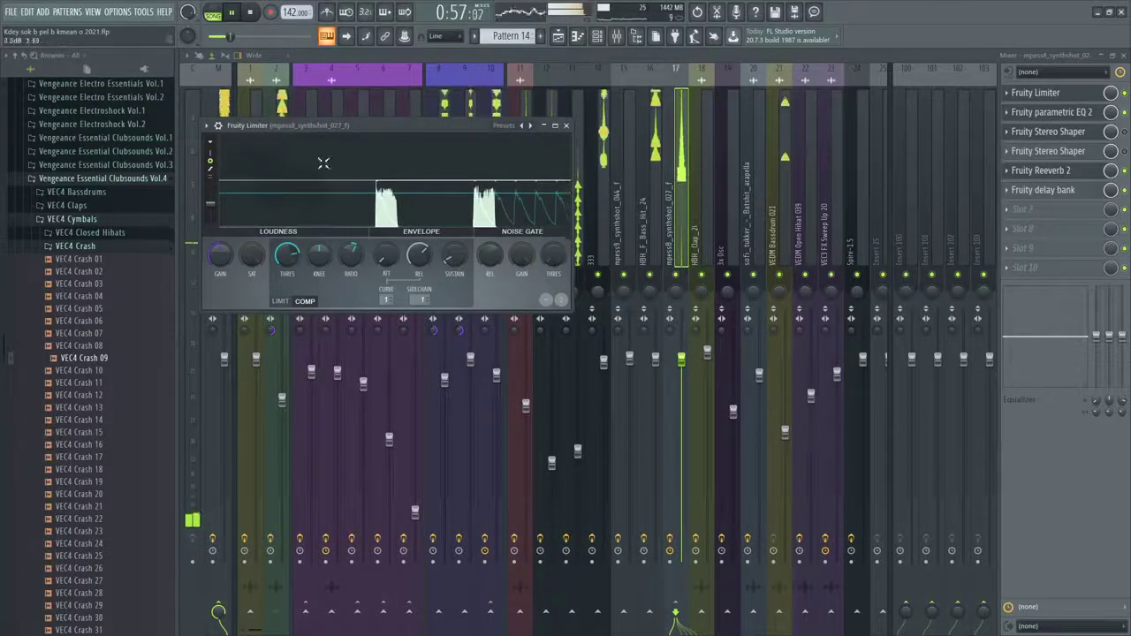
Check the effects and routing of the Kickk_5, Perc 2 and both sub mixer tracks
left_click(279, 102)
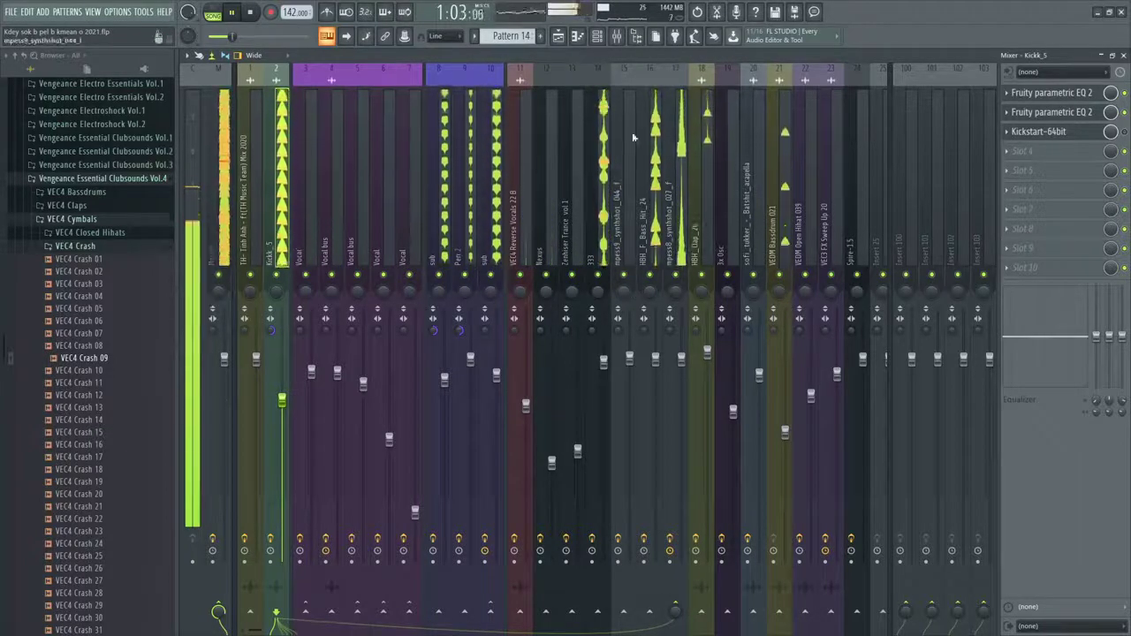
left_click(496, 125)
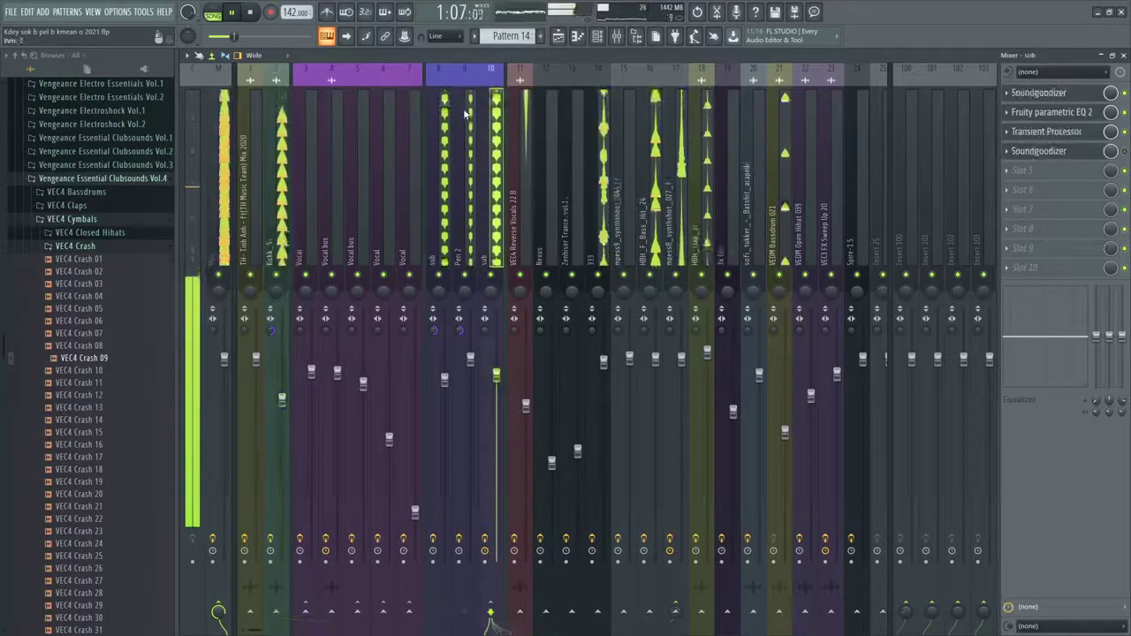
left_click(465, 113)
left_click(444, 115)
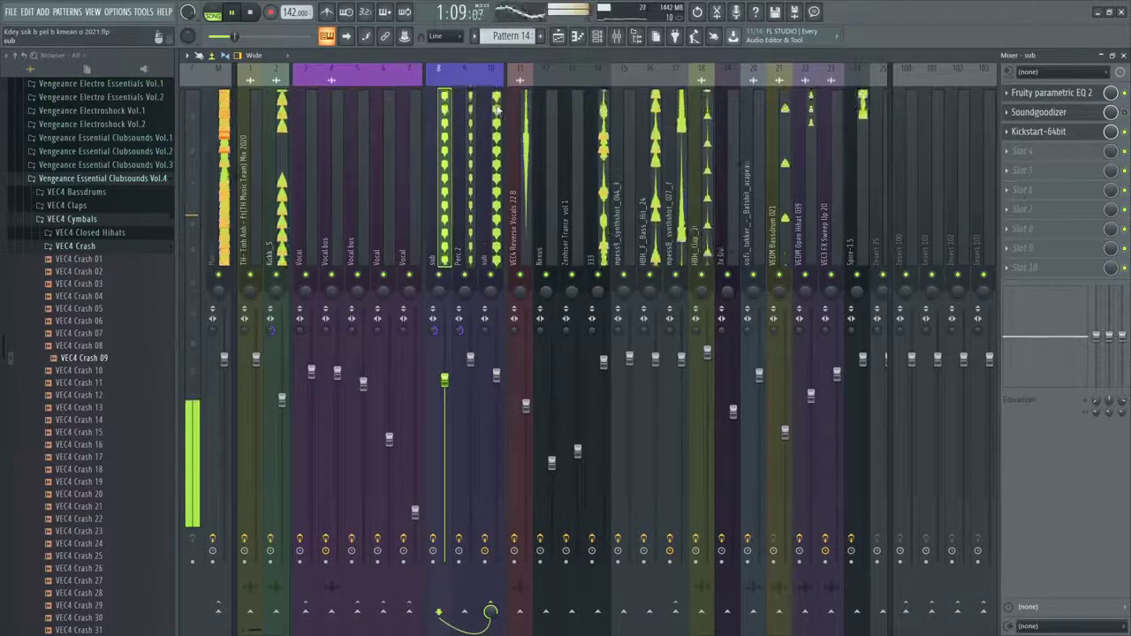
left_click(469, 114)
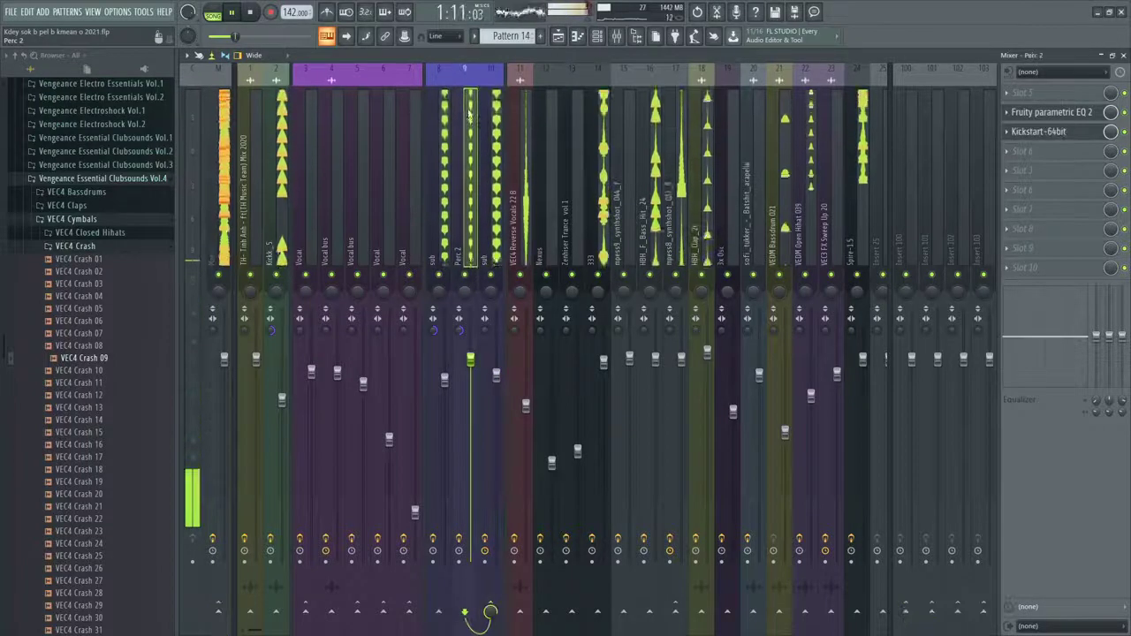
Play the playlist from just before bar 57 to check the transition from the drop into the breakdown
left_click(564, 37)
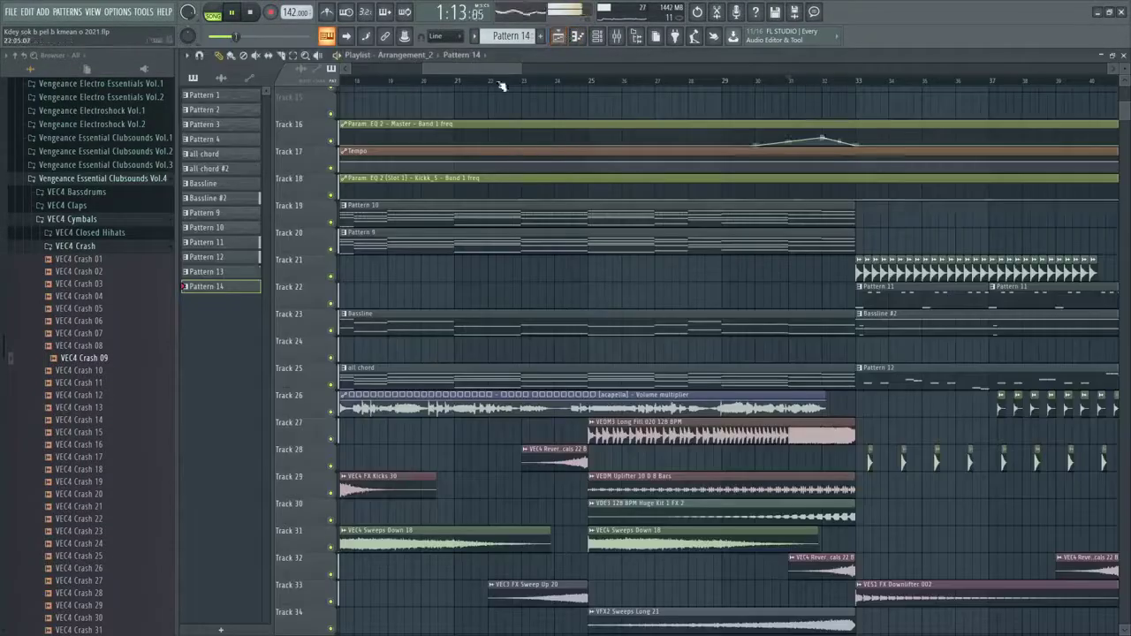
left_click_drag(523, 69, 586, 70)
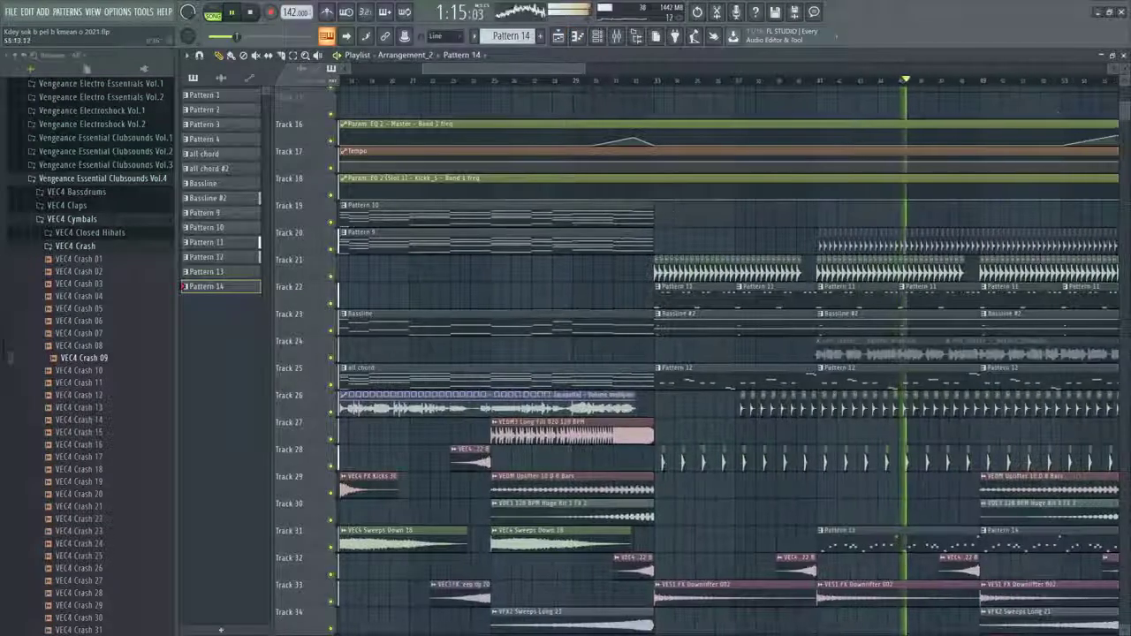
left_click_drag(1124, 70, 1124, 76)
left_click_drag(574, 69, 646, 72)
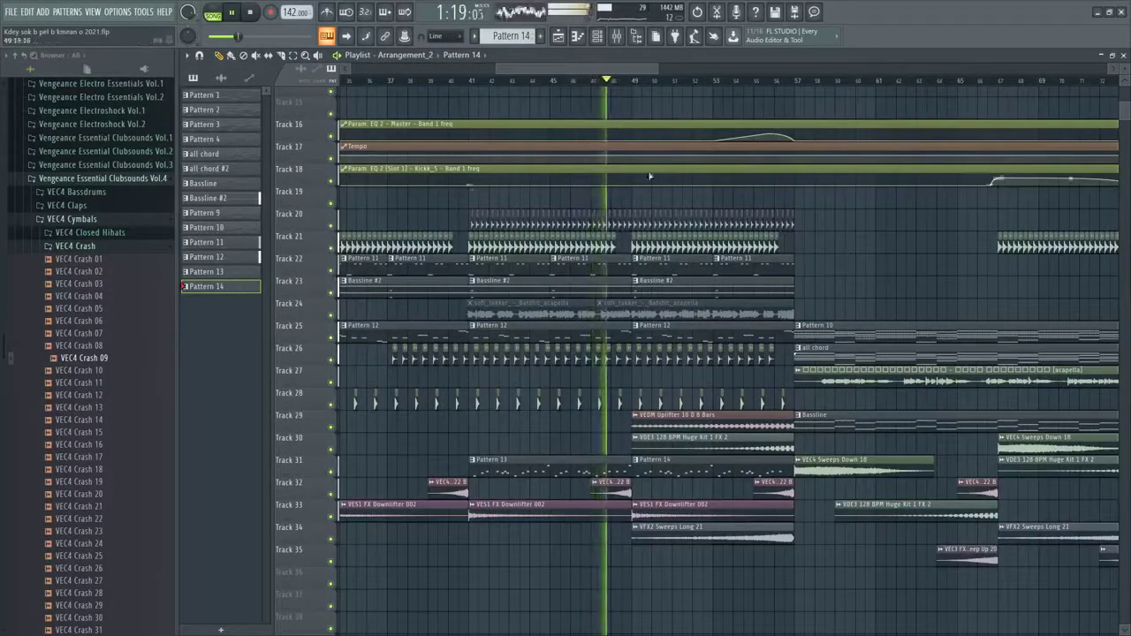
left_click_drag(596, 70, 624, 70)
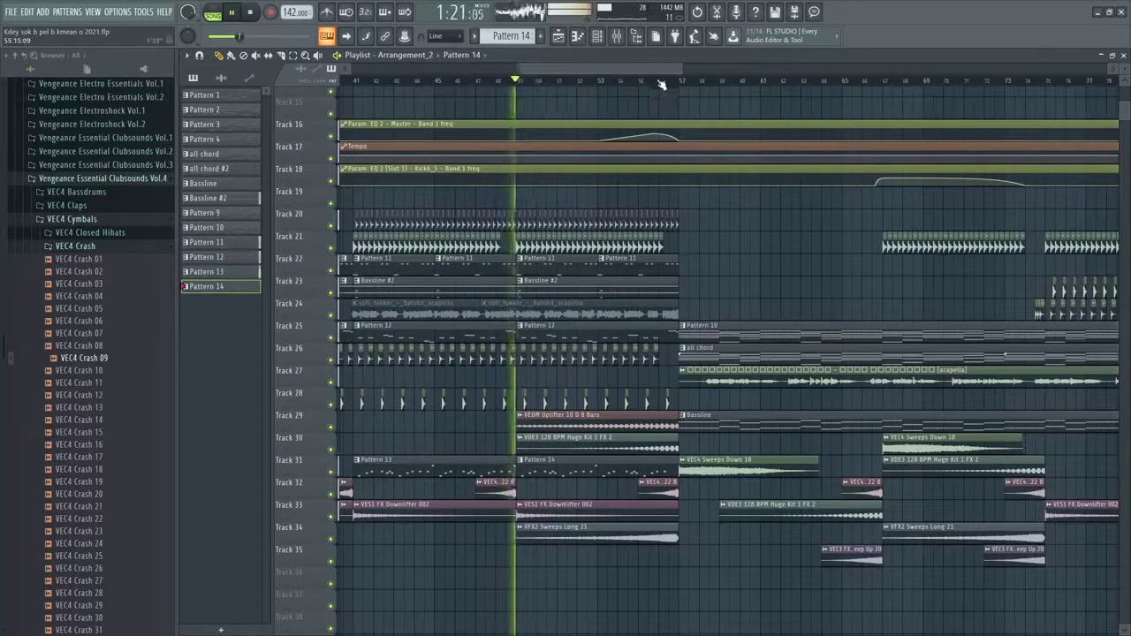
left_click(661, 81)
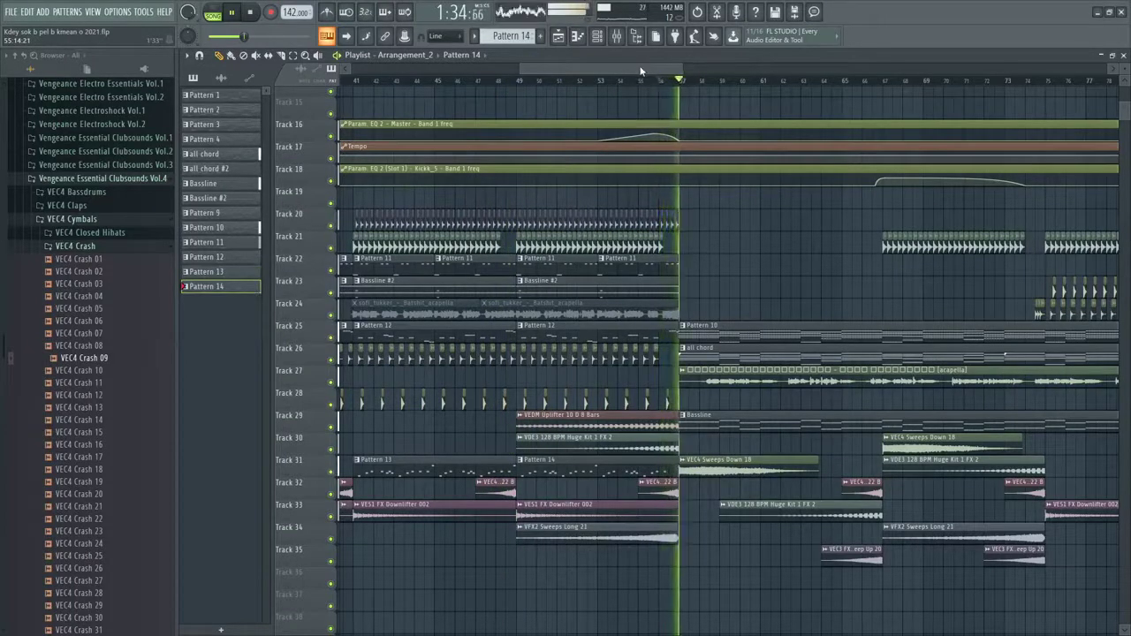
Place a copy of the VEC3 FX Sweep Up 20 clip on Track 35 so it ends at bar 57
left_click_drag(638, 69, 661, 69)
scroll(724, 489, "down", 3)
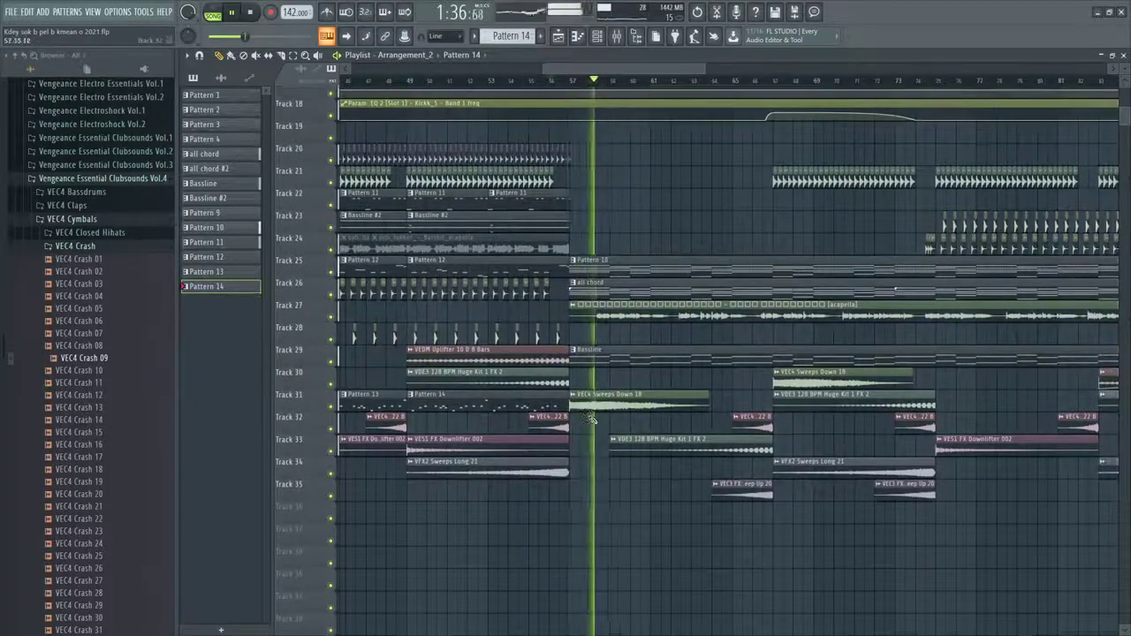
left_click(724, 488)
left_click(542, 493)
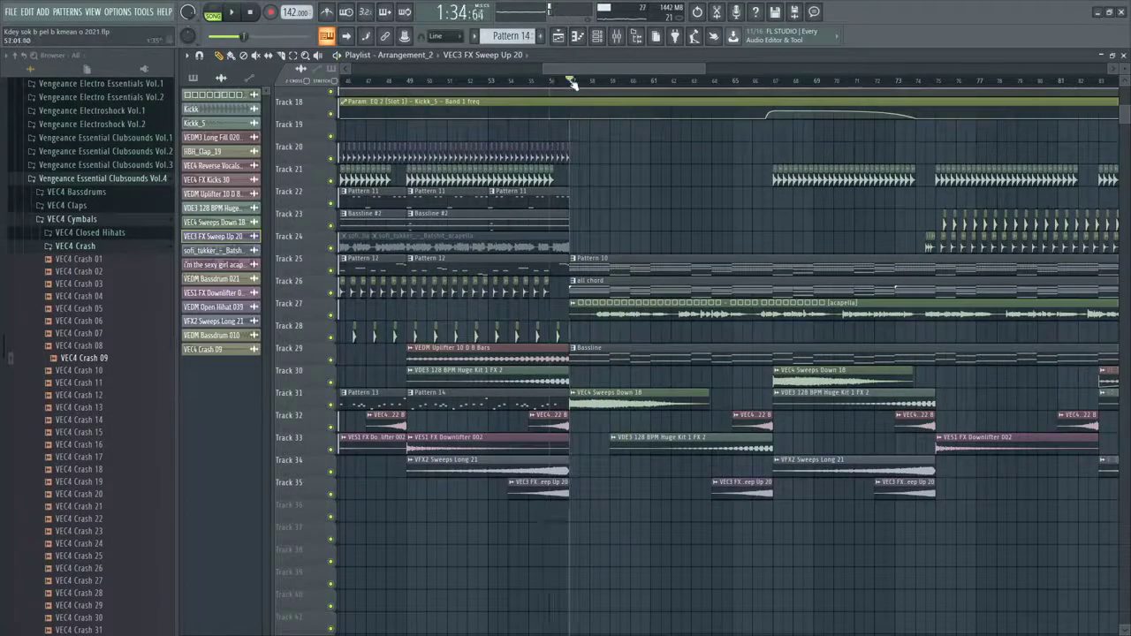
Play from bar 57 with the acapella on Track 27 soloed, and bring up the mixer
key("space")
right_click(331, 316)
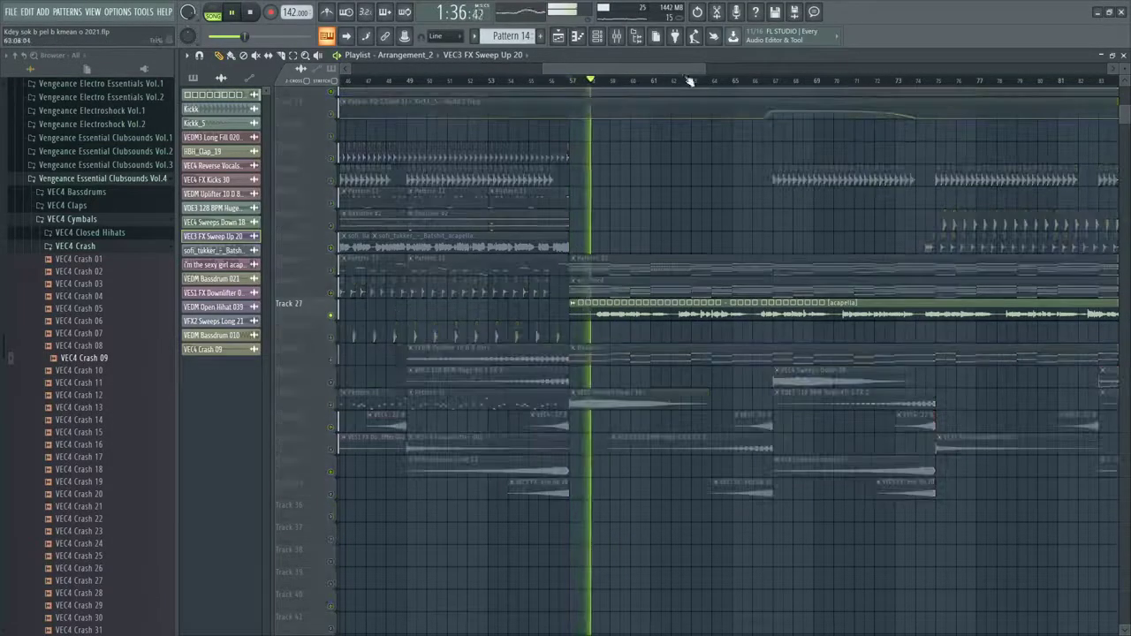
key("F9")
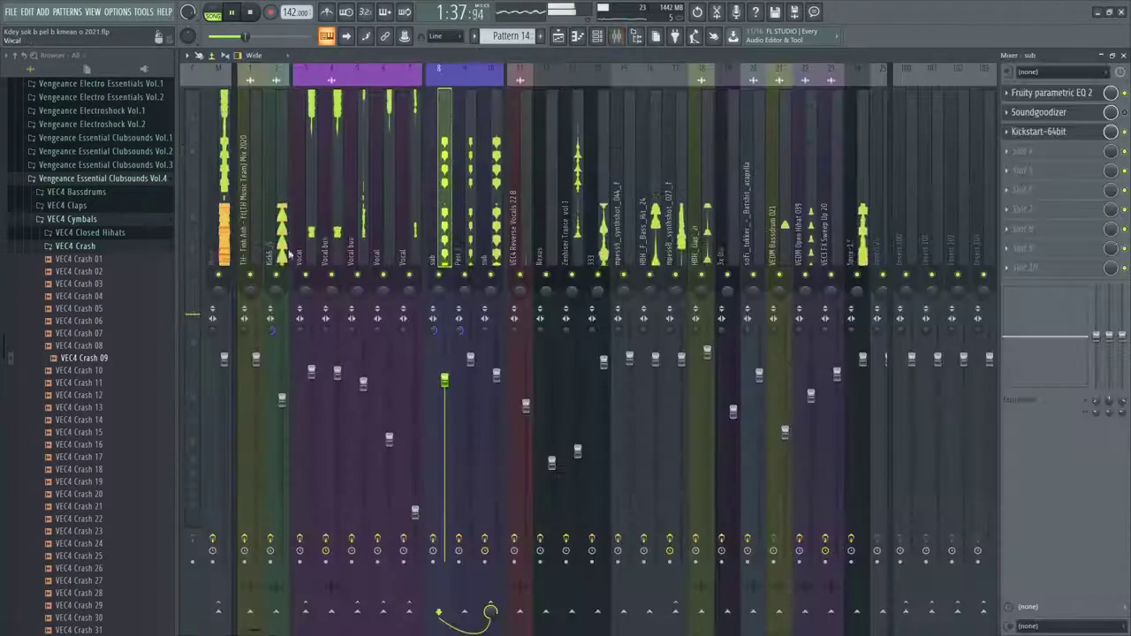
Audition the ValhallaVintageVerb vocal track on insert 6 at different levels and lower its volume to 19%
left_click(311, 141)
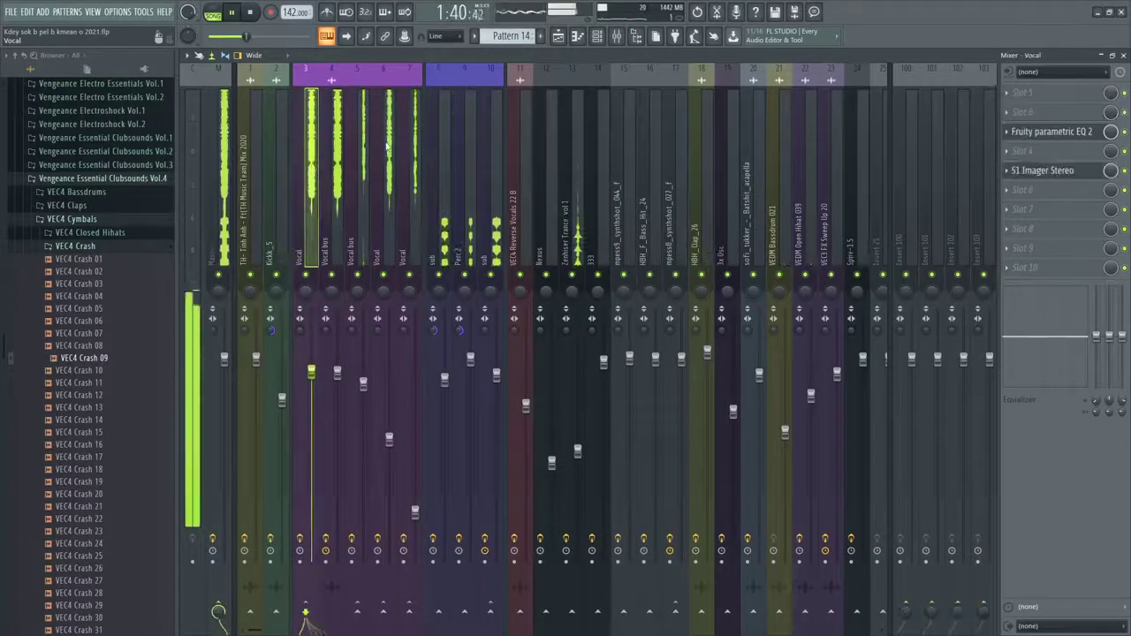
left_click(386, 146)
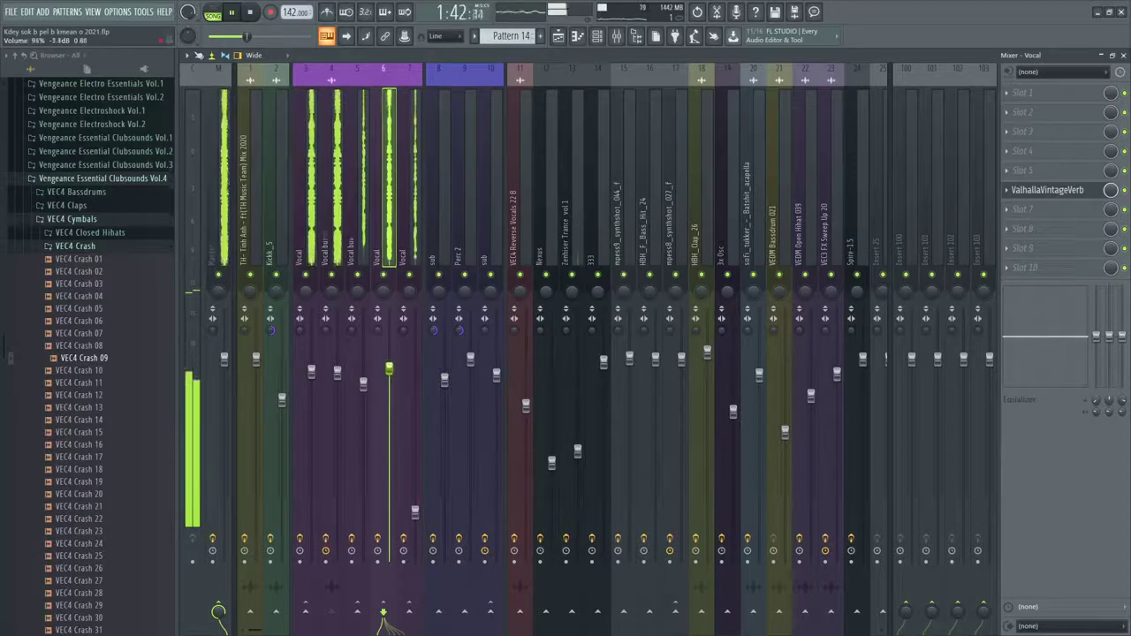
left_click_drag(389, 399, 388, 413)
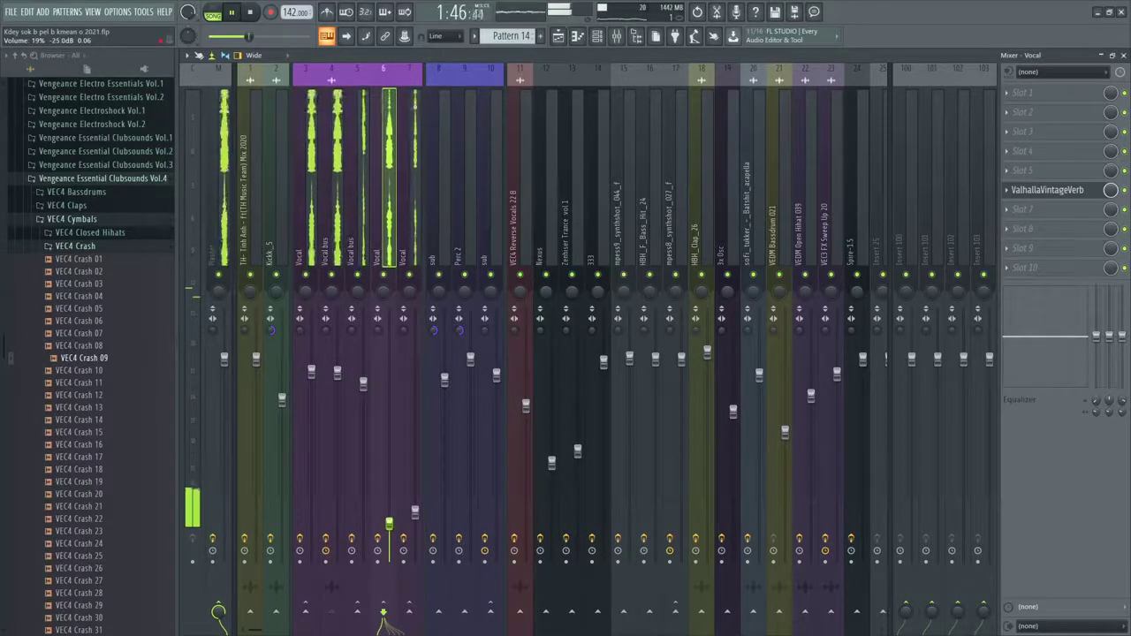
Set the volume of the Vocal track on insert 3 to 88% and select the Vocal bus on insert 4
left_click_drag(337, 373, 311, 501)
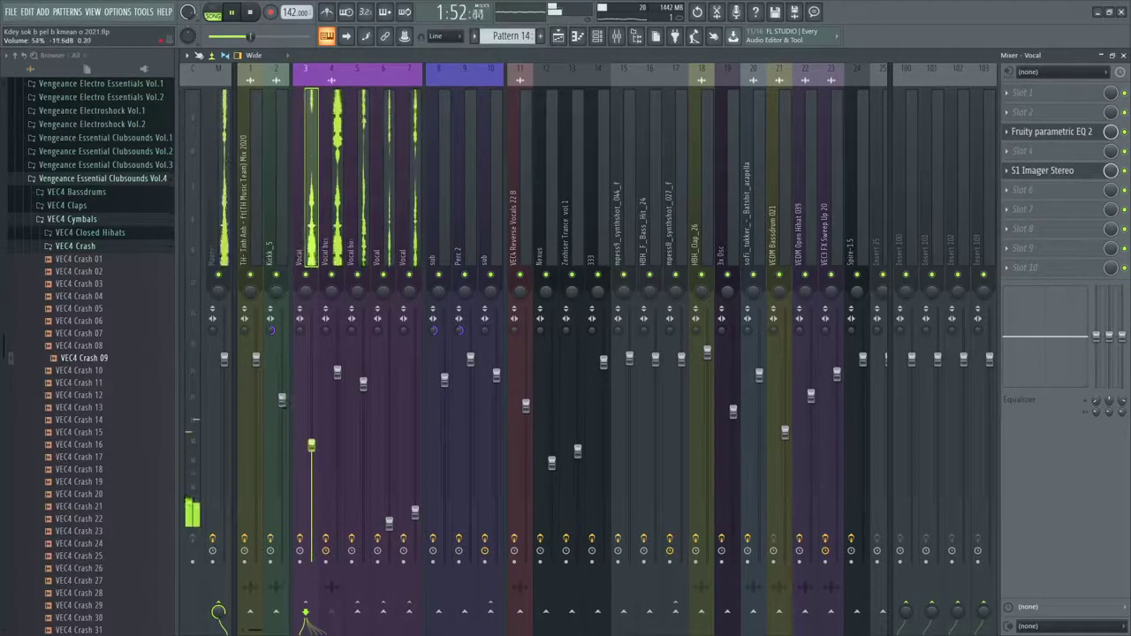
left_click_drag(311, 444, 311, 382)
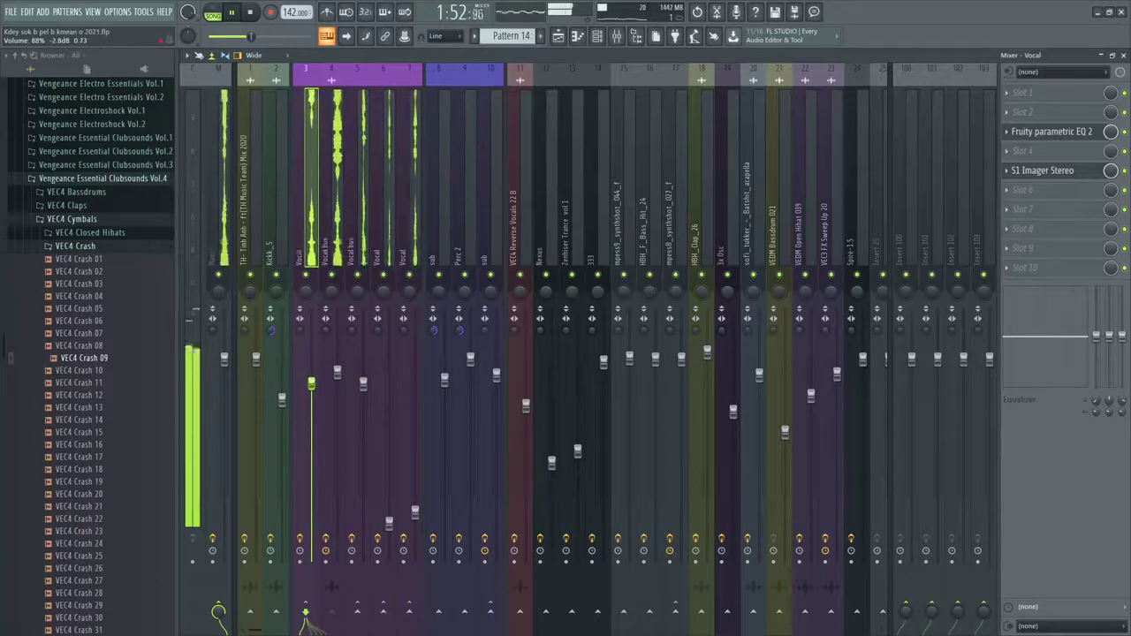
left_click(339, 237)
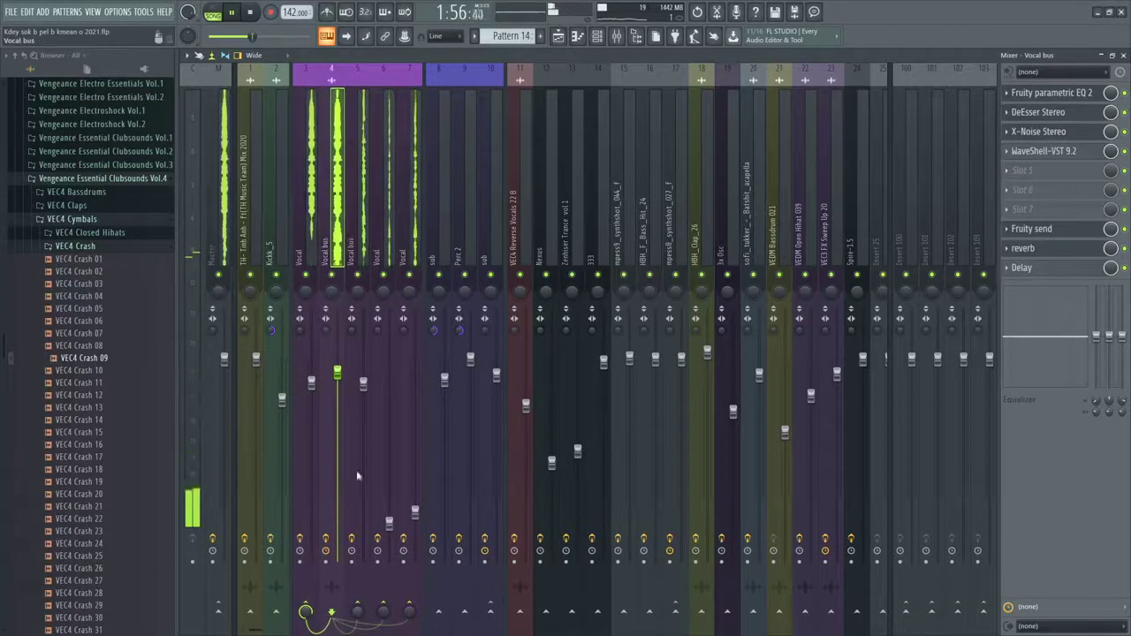
Set the volumes of the Vocal bus on insert 5 and the Vocal tracks on inserts 6 and 7 to 0%
left_click(360, 433)
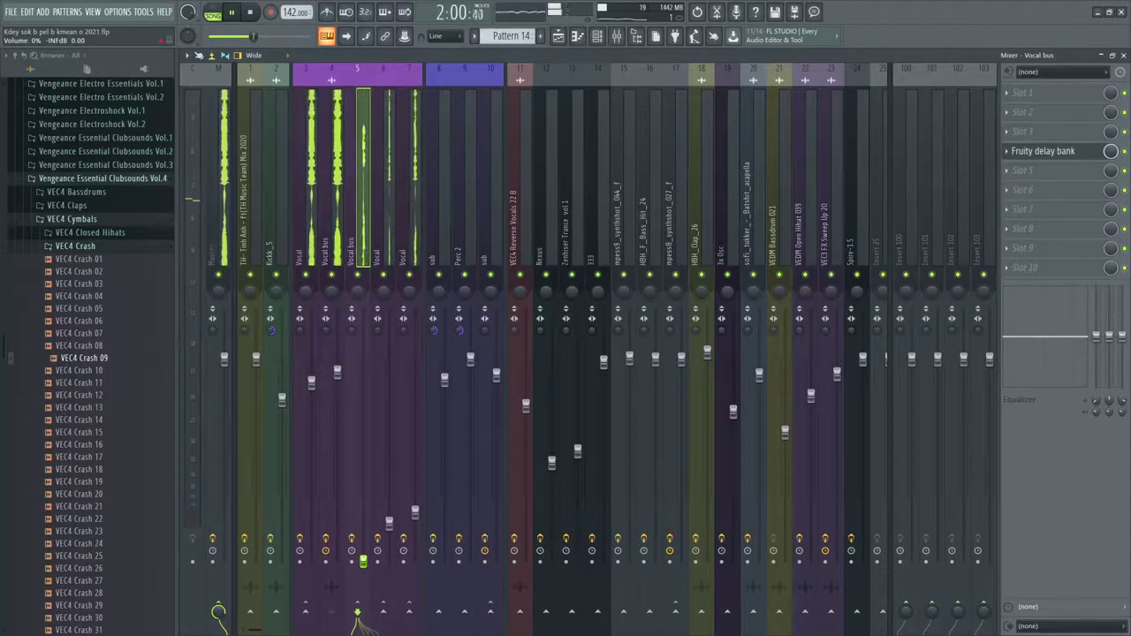
left_click_drag(414, 513, 414, 560)
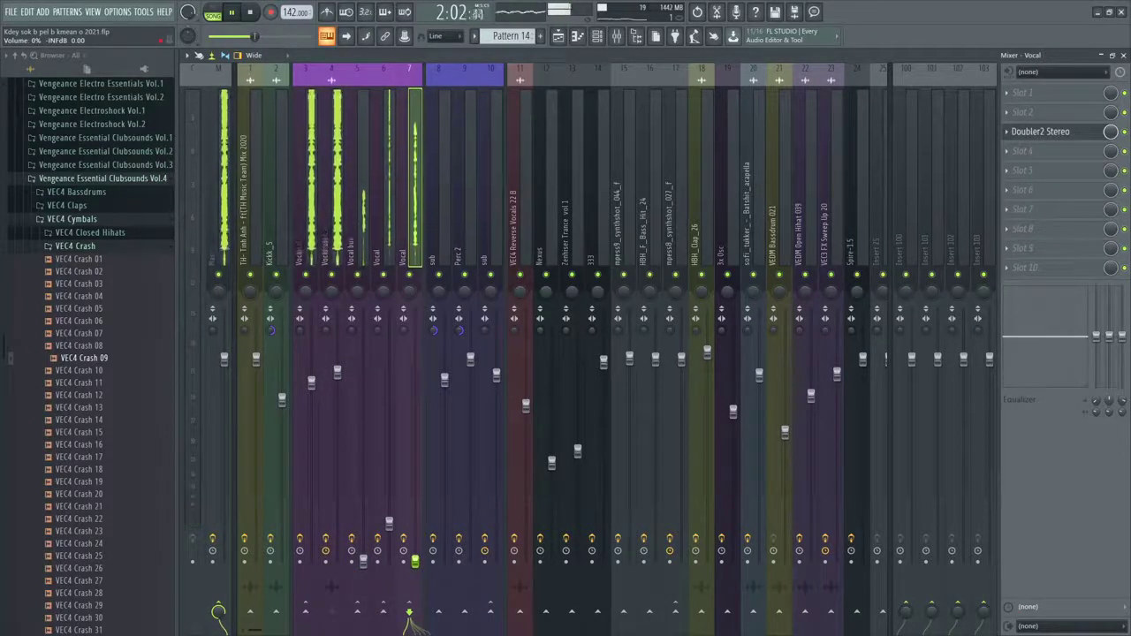
left_click_drag(389, 524, 389, 558)
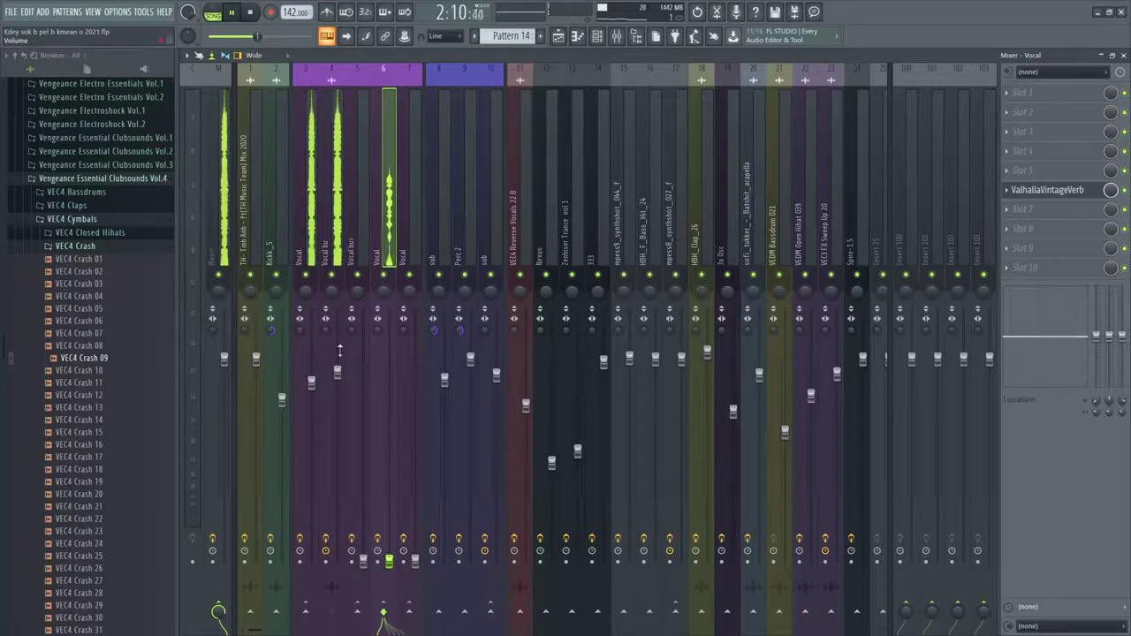
Raise the volume of the Vocal track on insert 3 until its fader is level with the Master fader
left_click(270, 113)
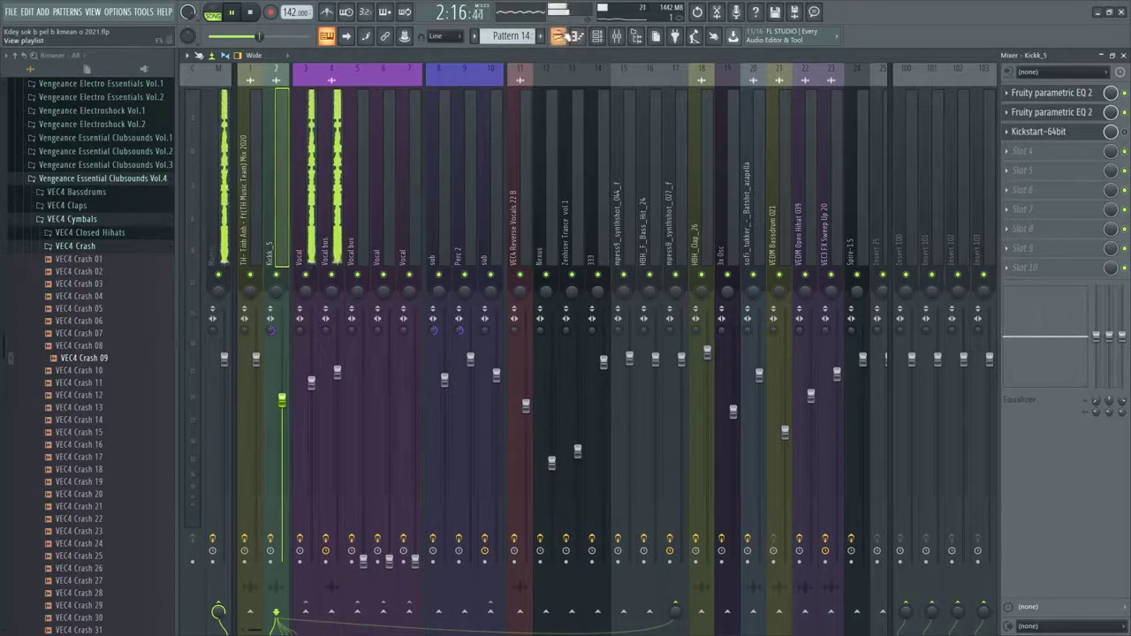
left_click(326, 36)
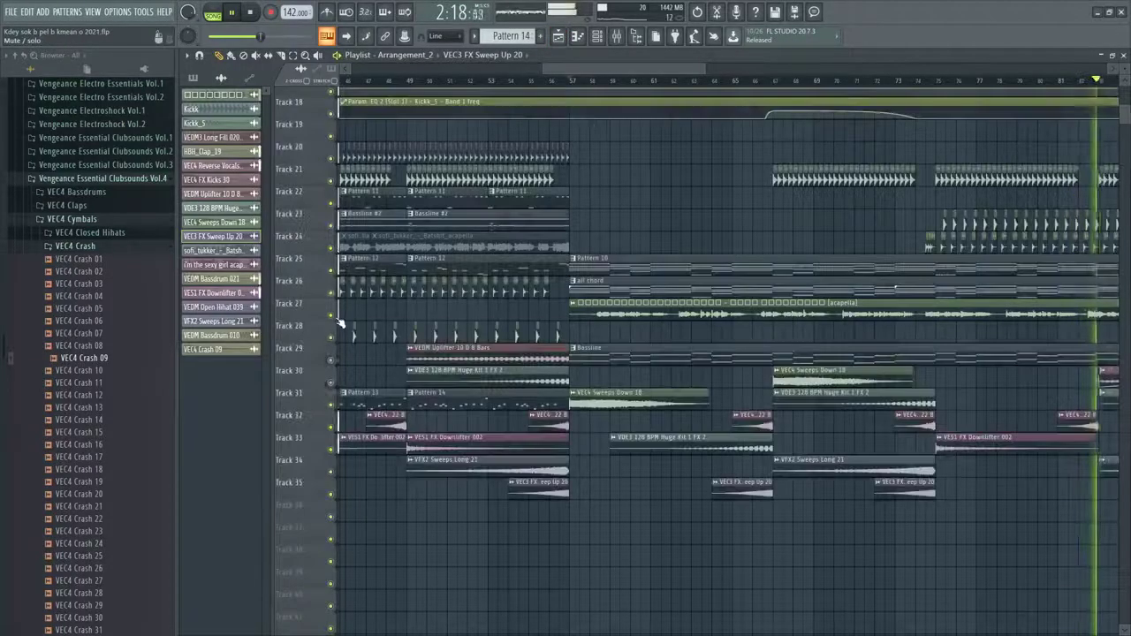
scroll(584, 91, "down", 3)
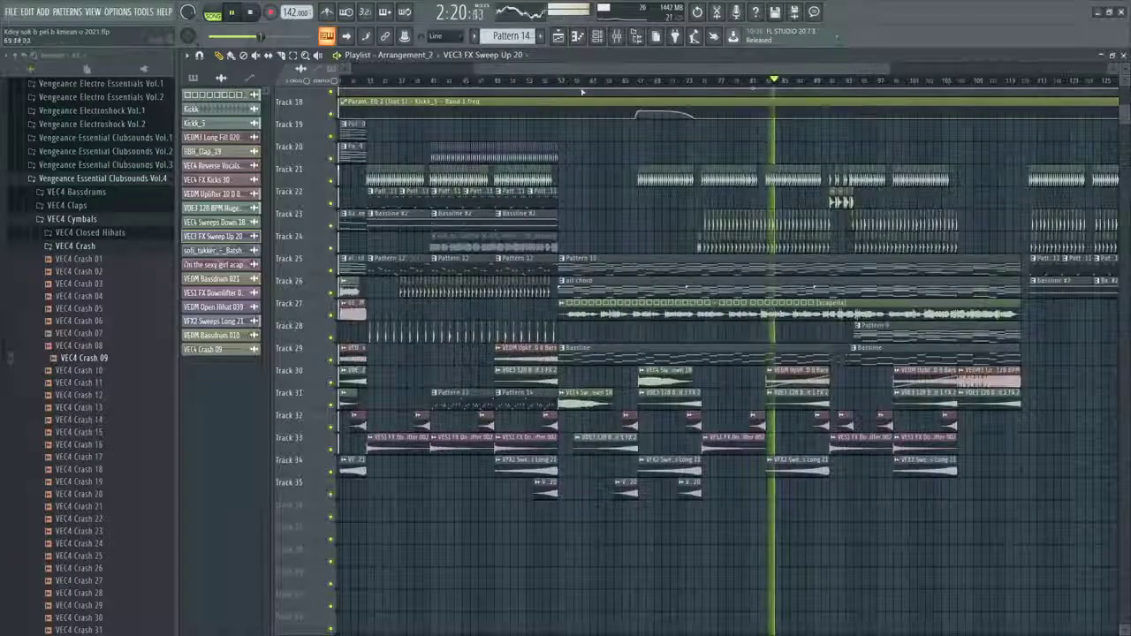
left_click(617, 36)
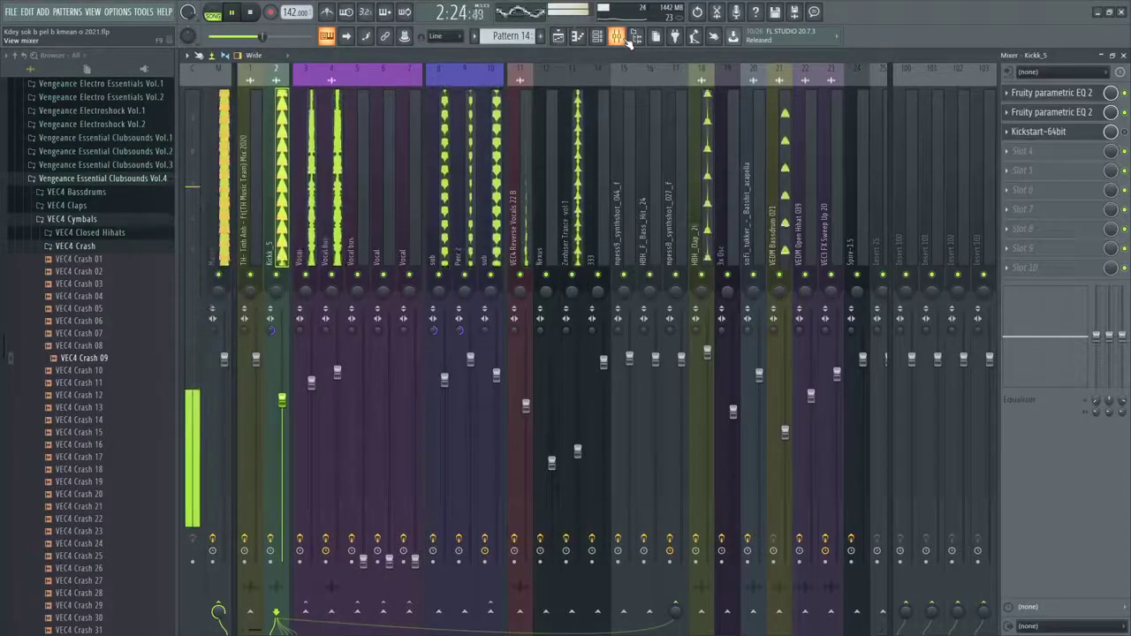
left_click(305, 411)
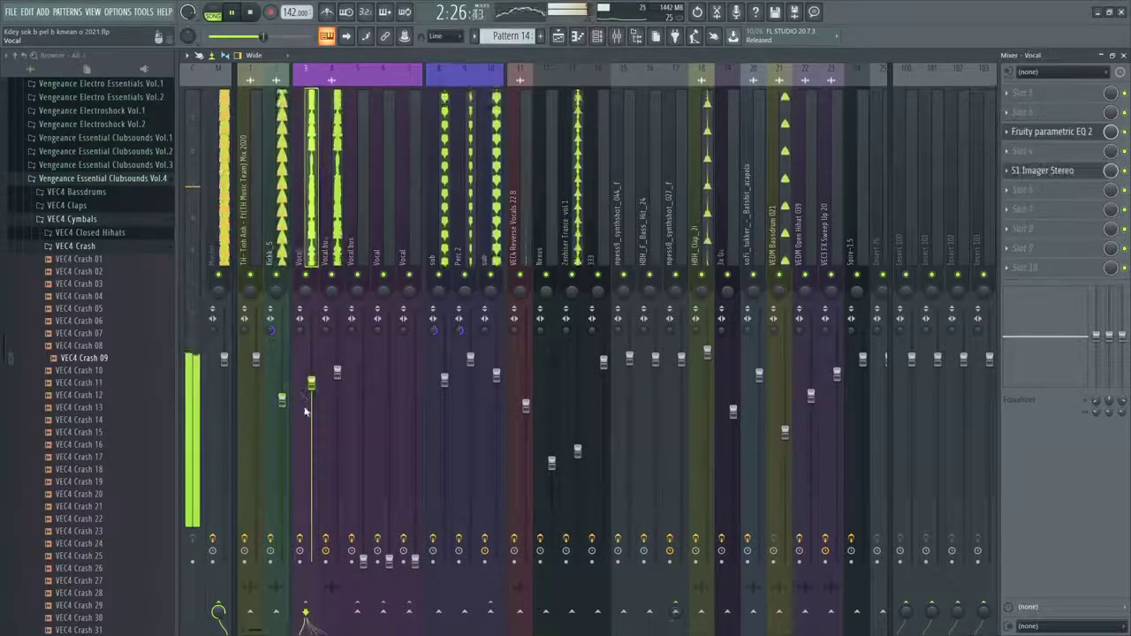
left_click_drag(311, 381, 311, 361)
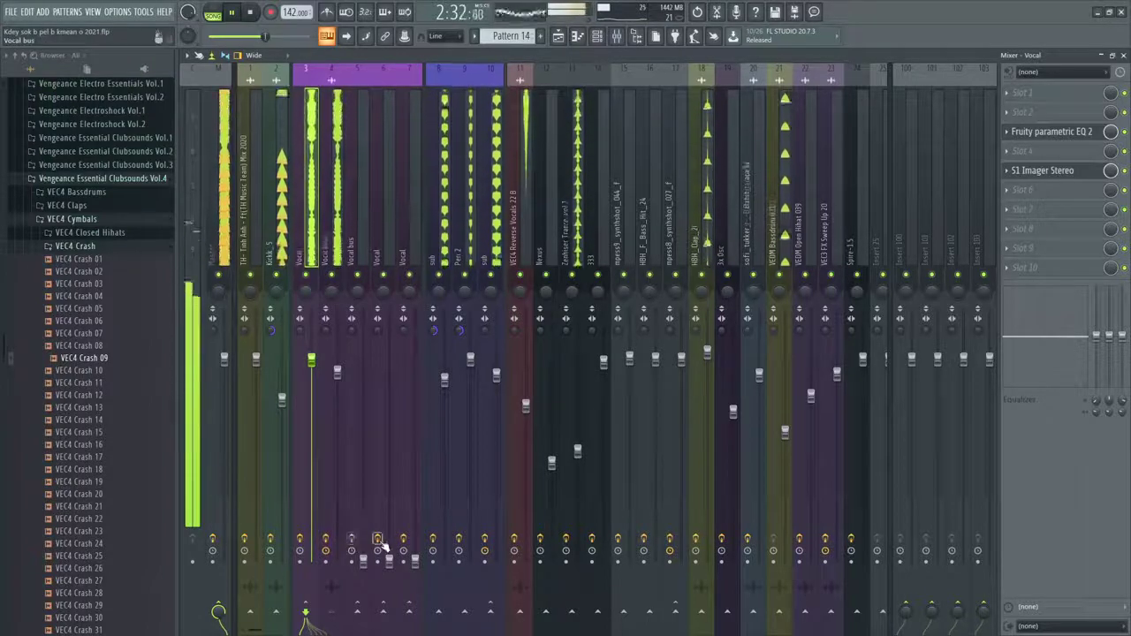
Audition higher volumes on the Vocal bus at insert 5 and the Vocal track at insert 6, returning both to 0%
left_click_drag(362, 559, 389, 561)
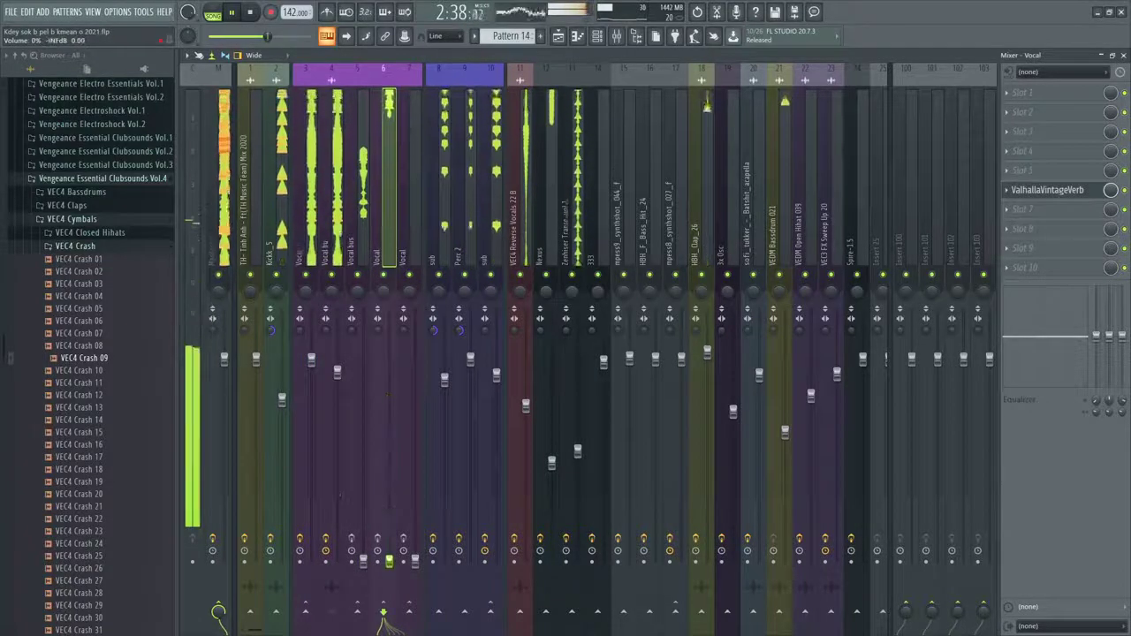
left_click(325, 152)
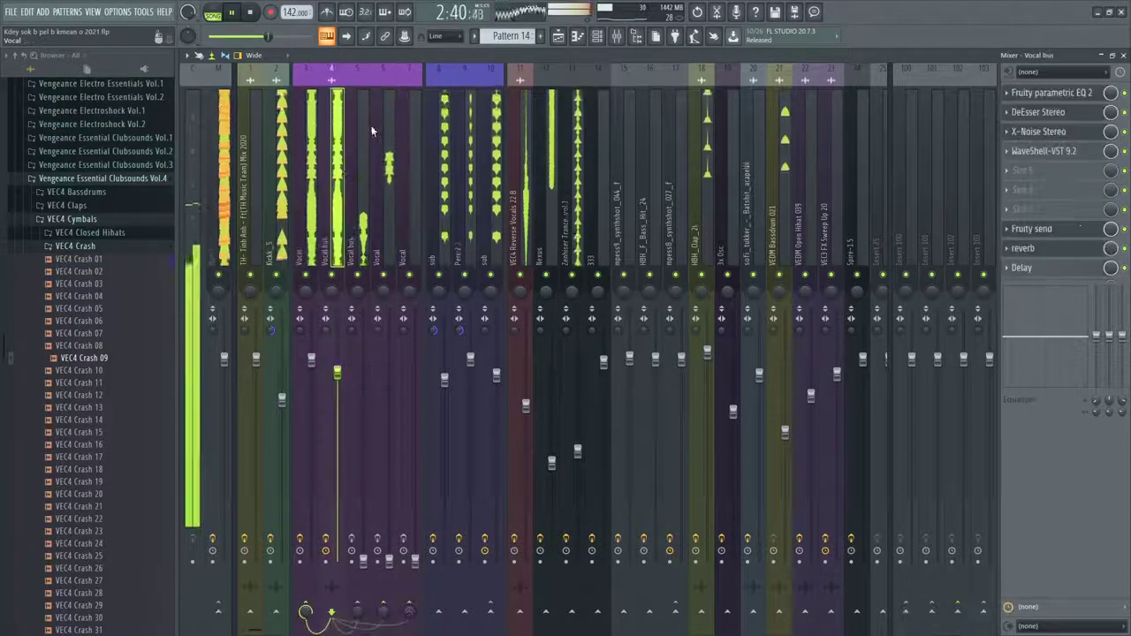
Check the playback position in the playlist and lower the volume of the Nexus track on insert 12
left_click(559, 37)
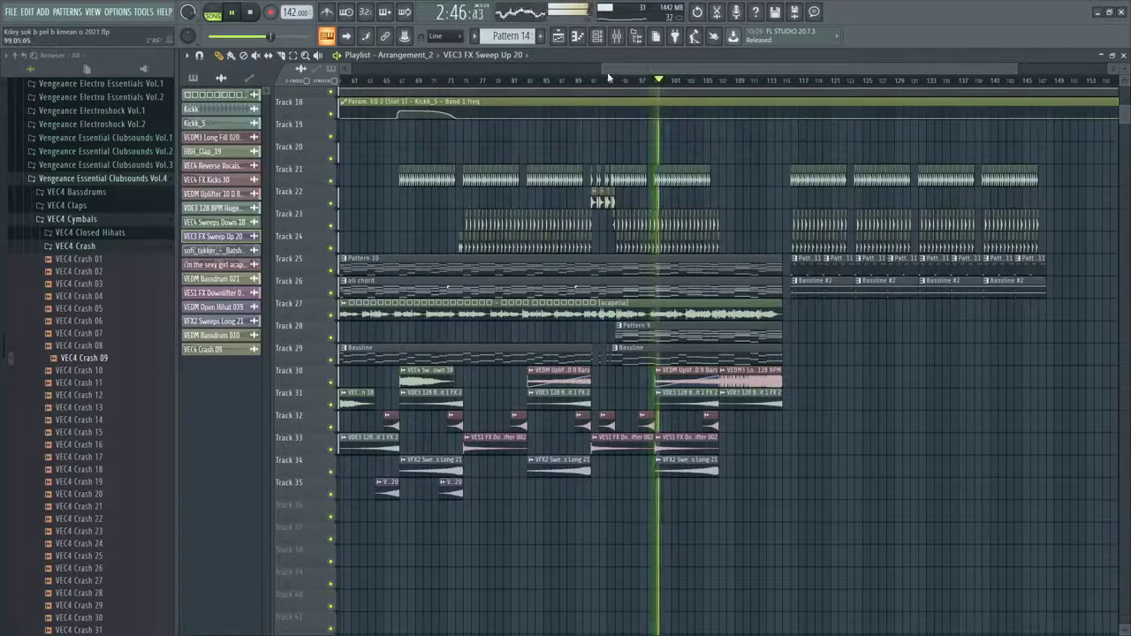
mouse_move(607, 74)
left_mouse_down()
mouse_move(522, 85)
mouse_move(593, 91)
left_mouse_up()
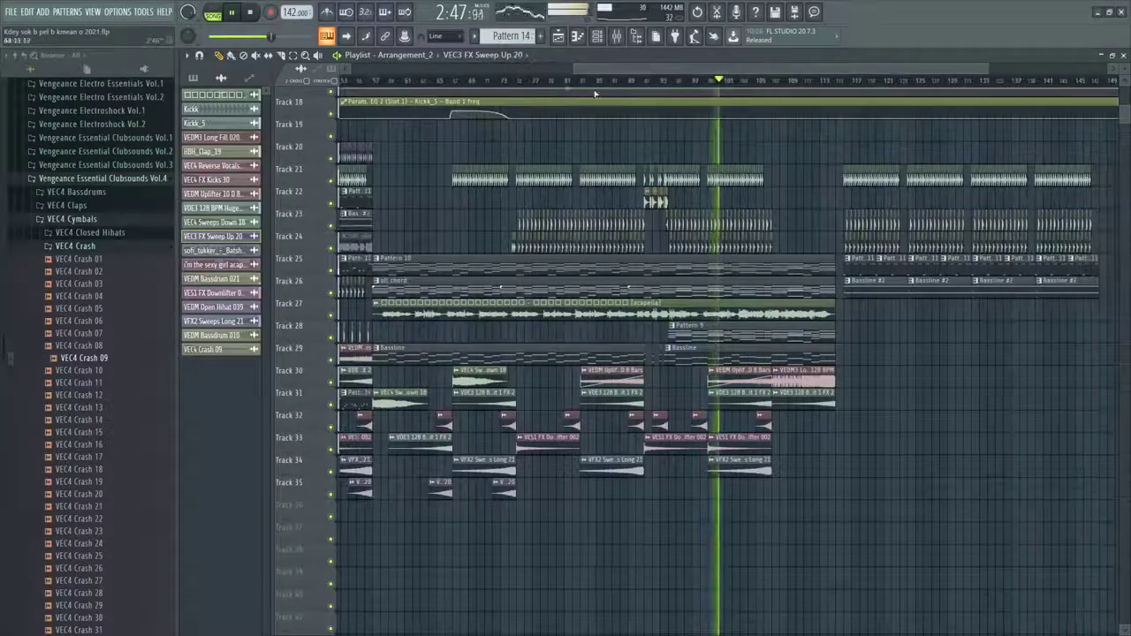
left_click(636, 37)
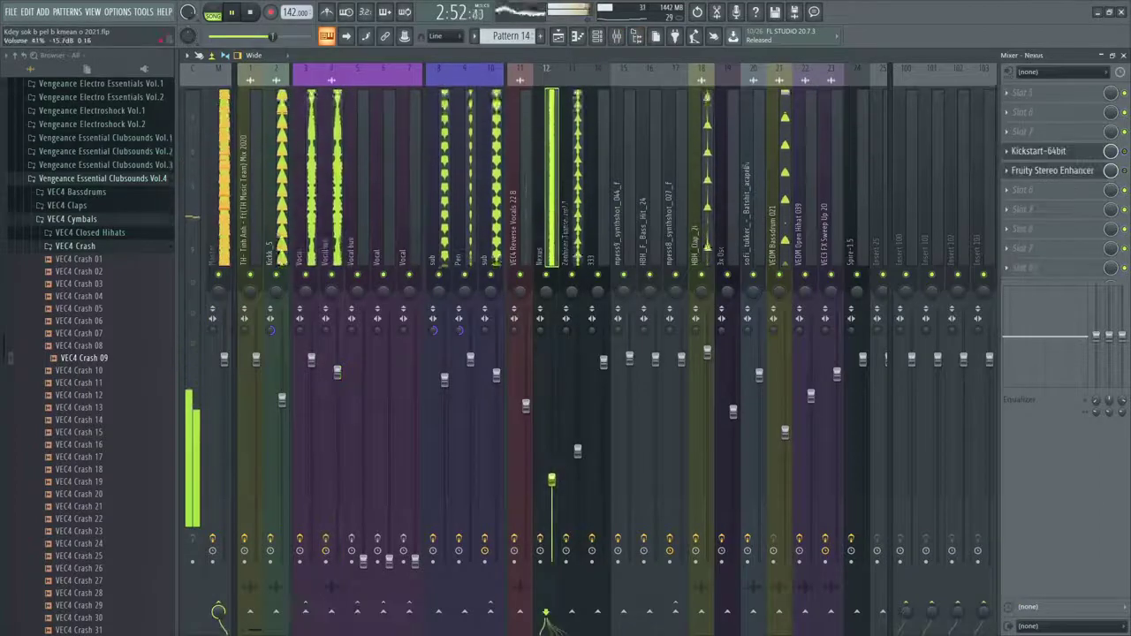
left_click_drag(552, 464, 560, 478)
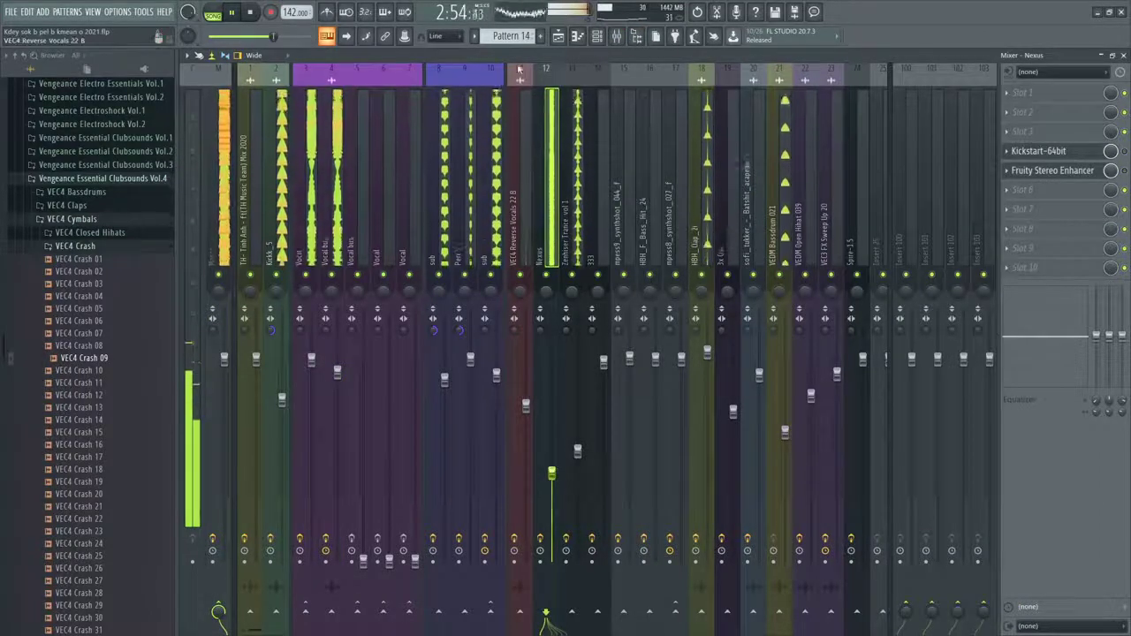
Place a copy of the VEC4 Sweeps Down 18 clip on Track 33, starting at bar 107
left_click(635, 37)
left_click_drag(711, 71, 753, 73)
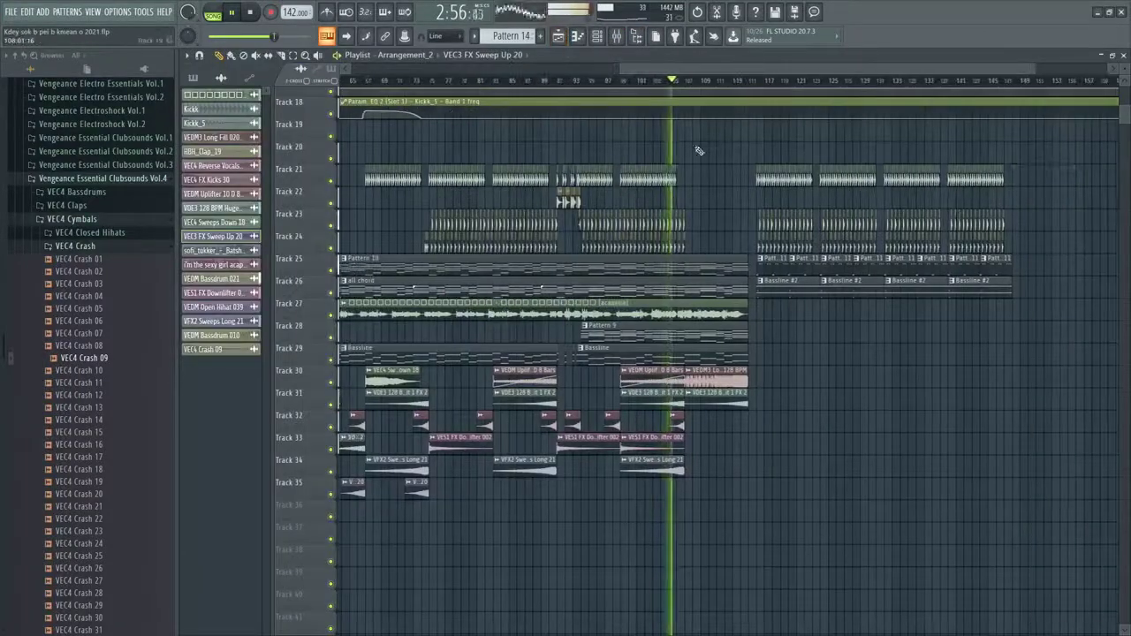
scroll(704, 419, "down", 5)
scroll(691, 305, "up", 5)
scroll(691, 306, "up", 3)
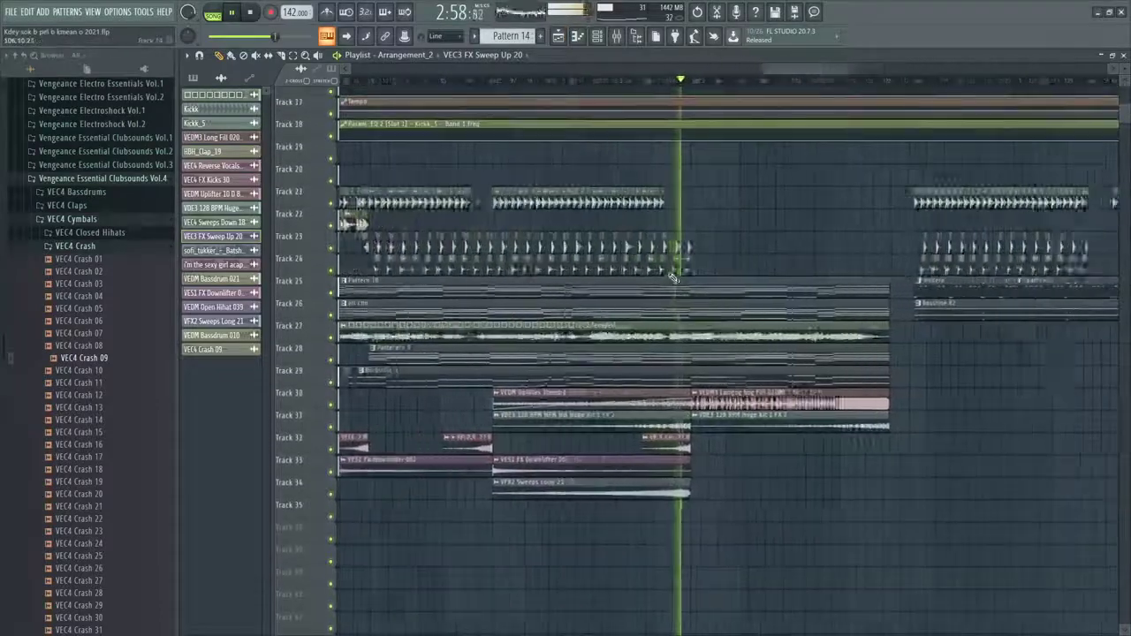
scroll(686, 254, "down", 4)
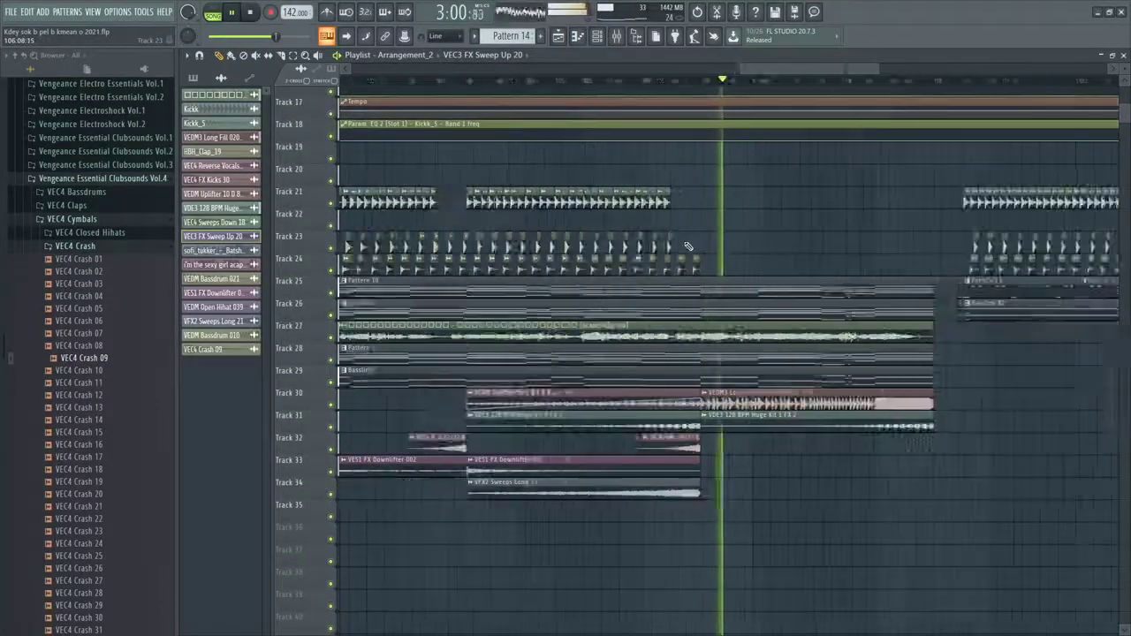
scroll(738, 215, "down", 3)
scroll(636, 283, "down", 2)
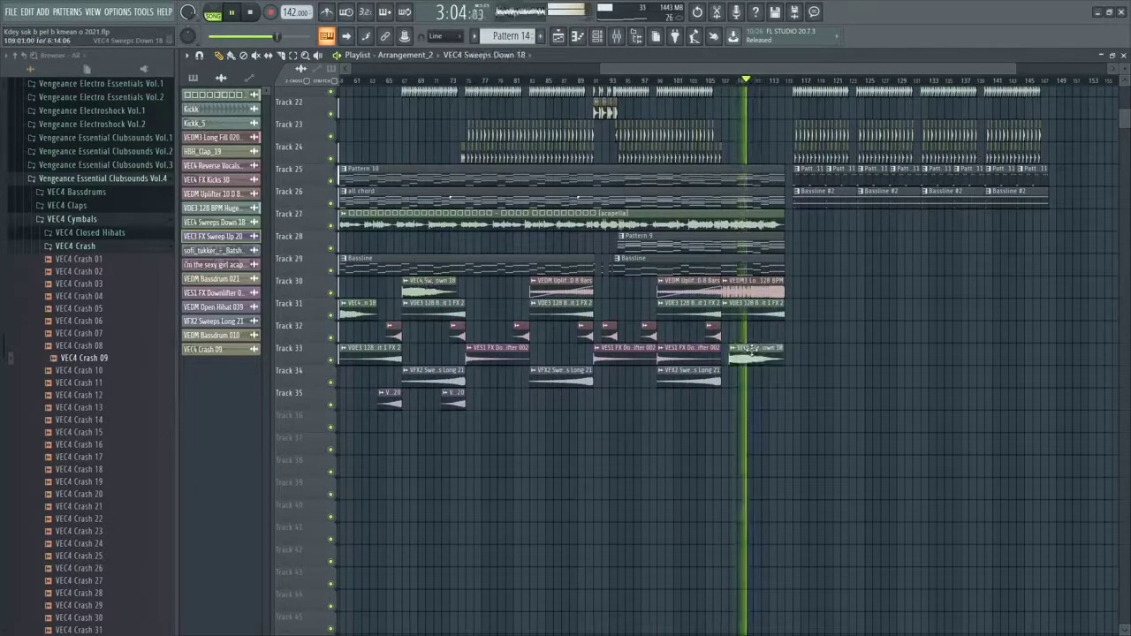
scroll(831, 328, "up", 4)
scroll(831, 328, "up", 3)
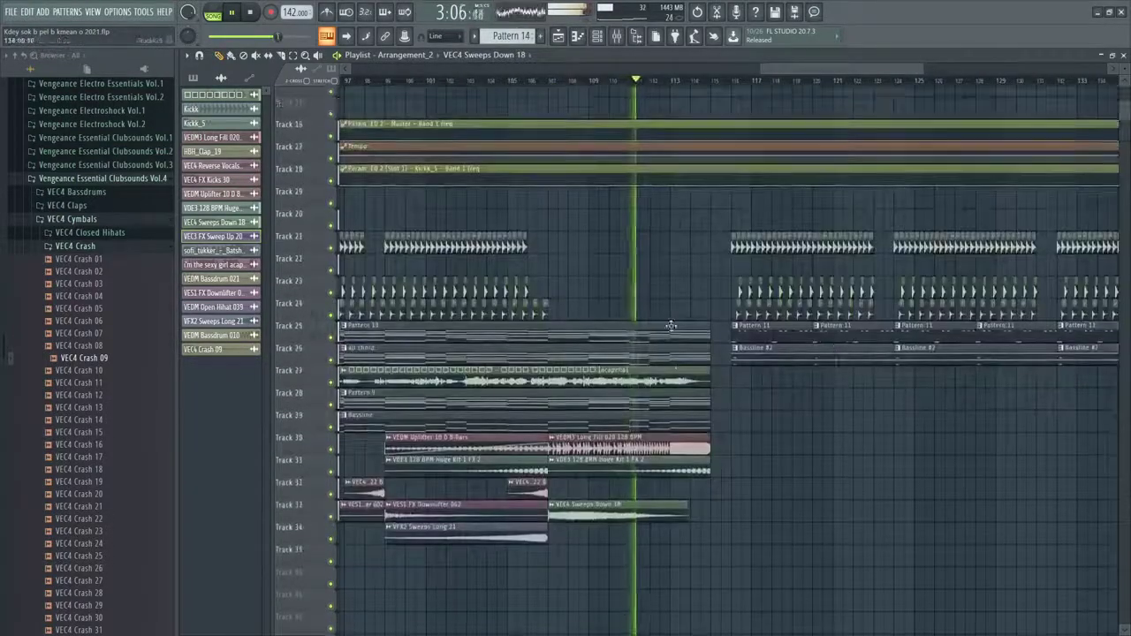
Move all drum, Pattern 11 and Bassline #2 clips after the acapella so they start at bar 115, and save the project
scroll(618, 356, "down", 3)
left_click_drag(1034, 364, 665, 230)
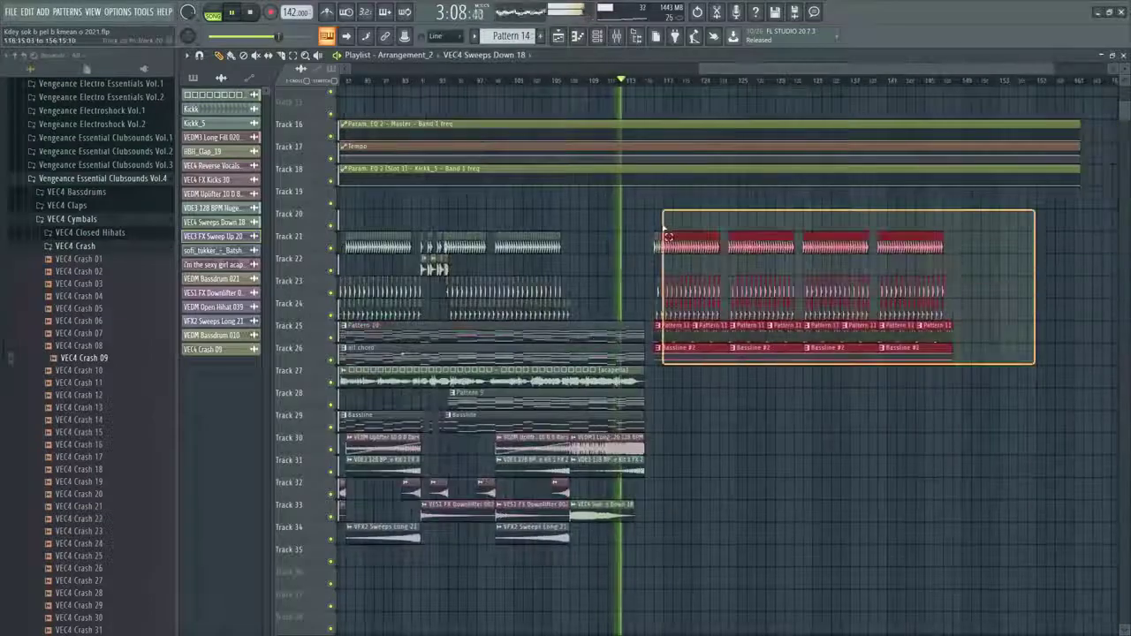
left_click(676, 352)
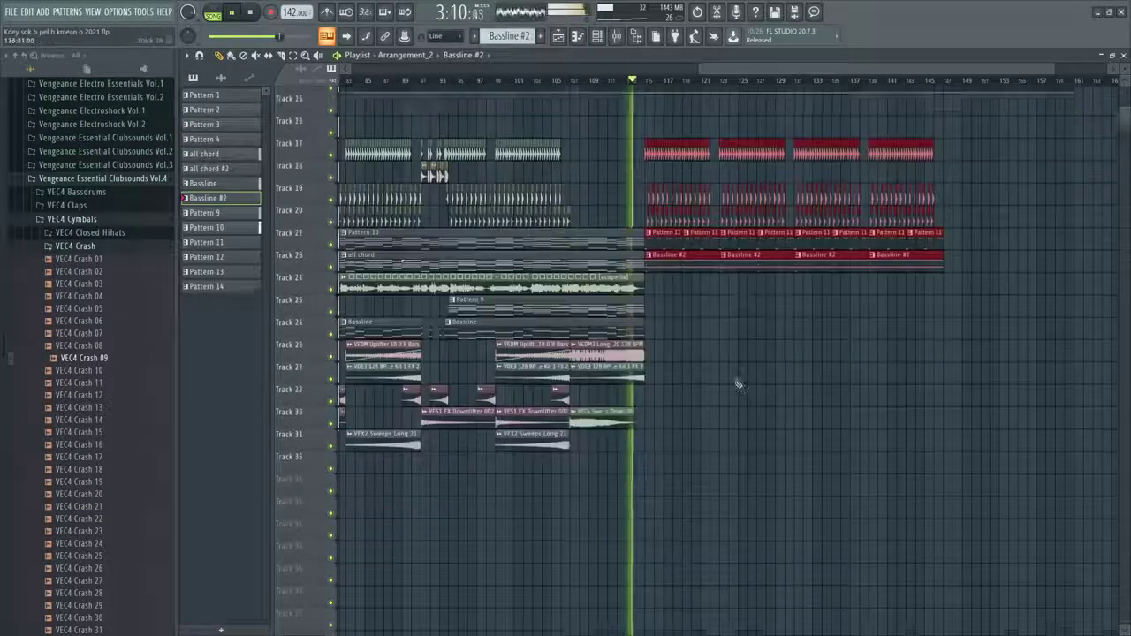
scroll(735, 384, "down", 1)
scroll(651, 295, "up", 5)
left_click(613, 348, "ctrl")
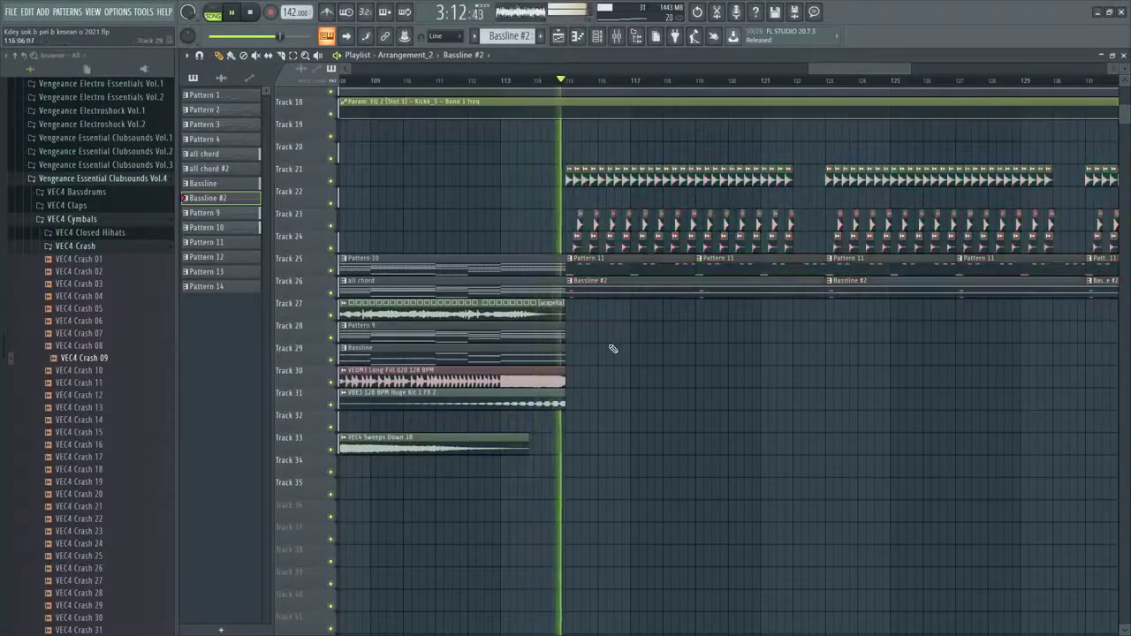
scroll(613, 348, "down", 4)
scroll(614, 348, "down", 2)
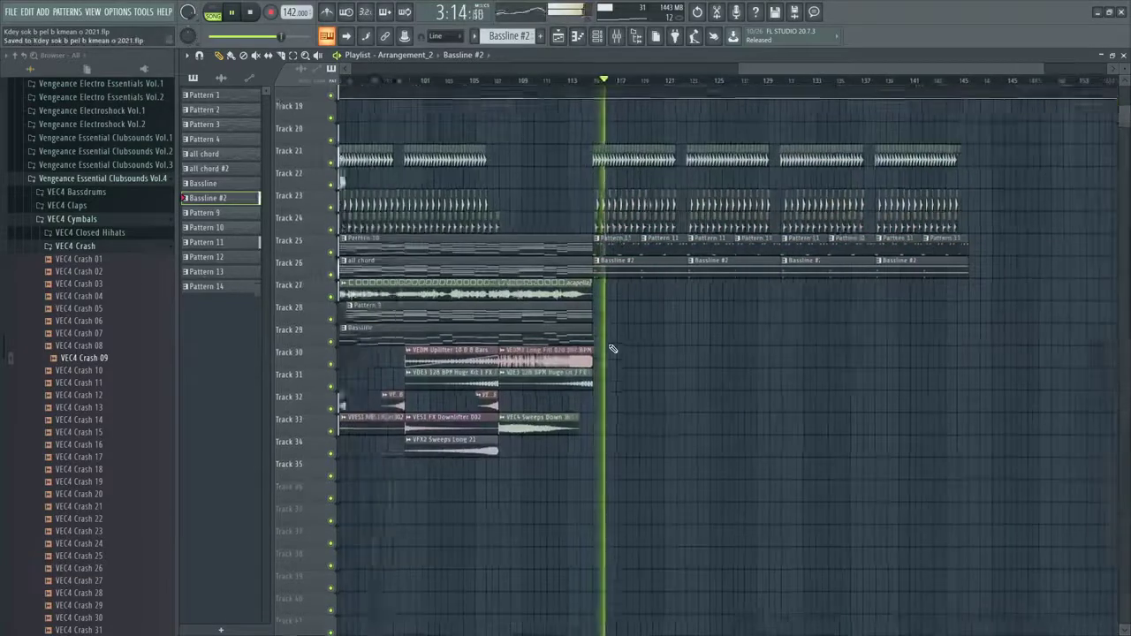
Review the whole arrangement in the playlist, from the opening bars to the final section
scroll(687, 285, "up", 5)
scroll(757, 159, "down", 5)
left_click_drag(739, 69, 451, 76)
scroll(802, 198, "down", 4)
left_click_drag(705, 72, 771, 73)
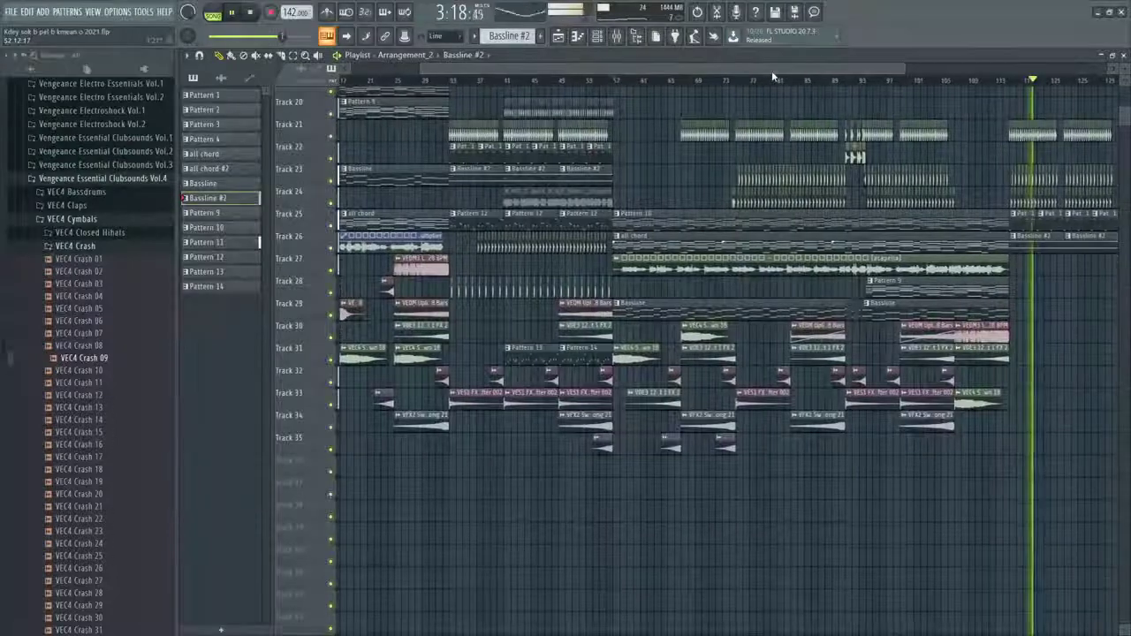
scroll(765, 150, "up", 4)
left_click_drag(645, 71, 550, 74)
scroll(550, 77, "up", 1)
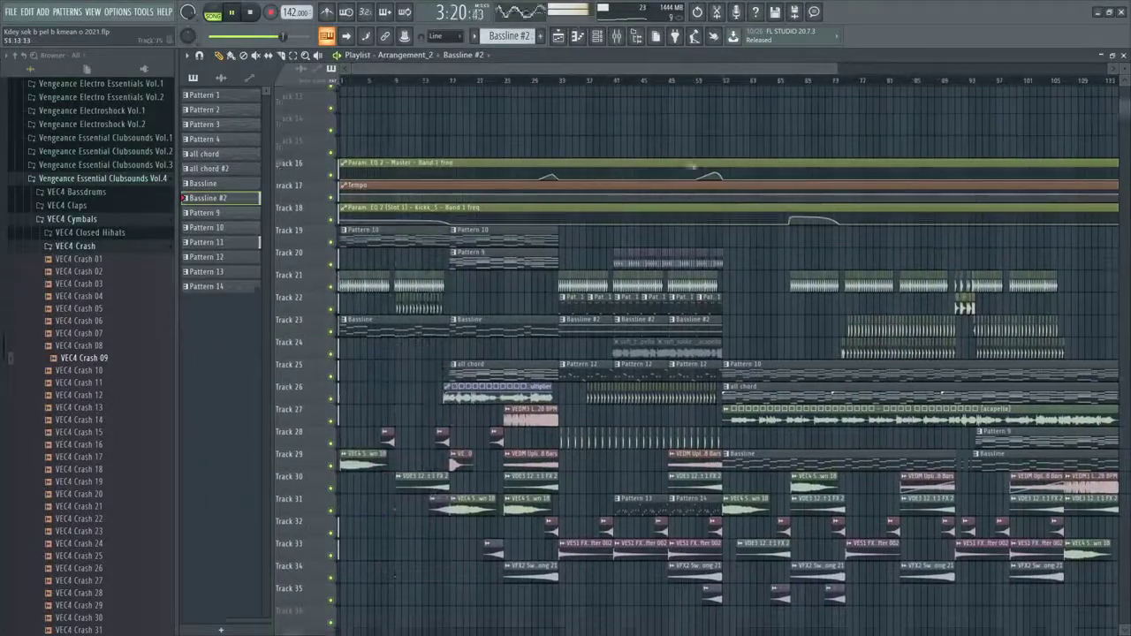
scroll(690, 161, "down", 2)
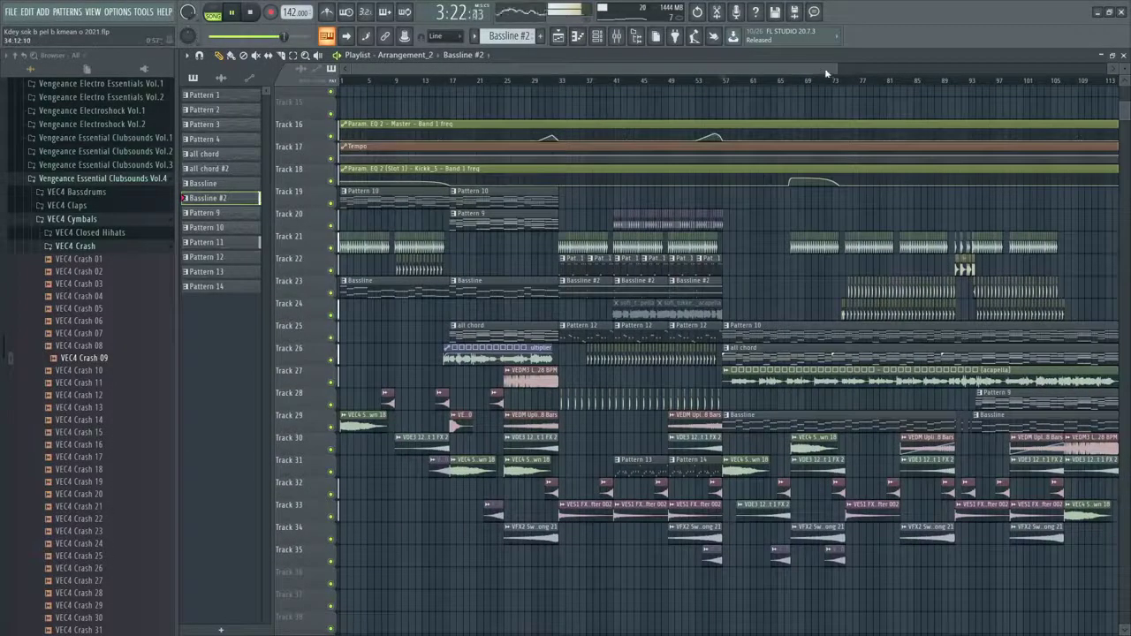
left_click_drag(827, 74, 659, 80)
scroll(828, 292, "down", 1)
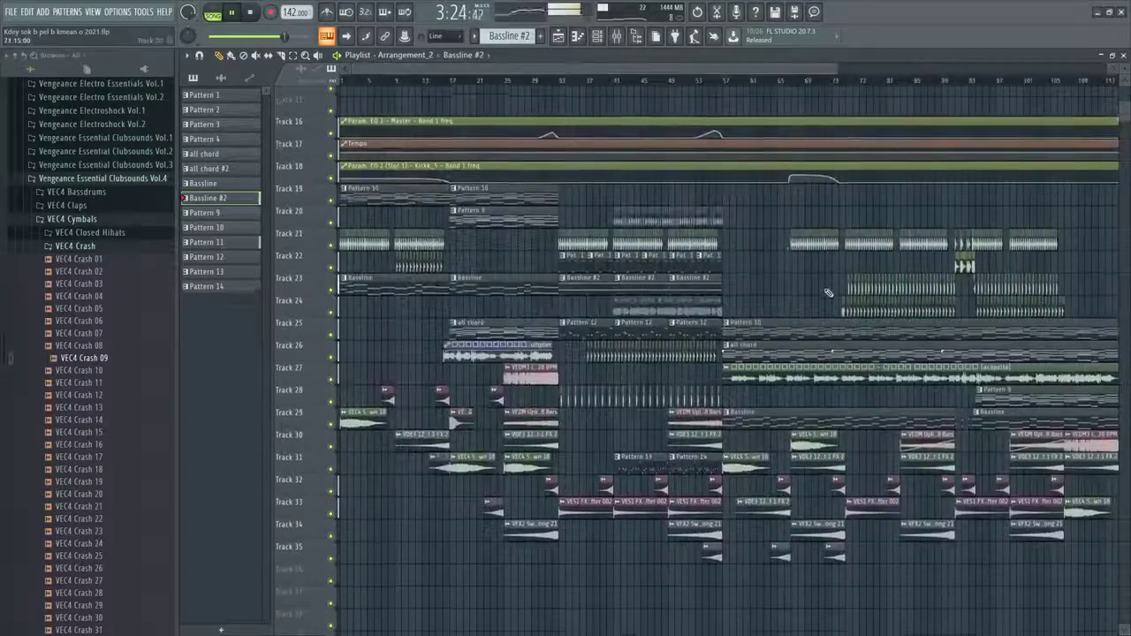
scroll(828, 292, "up", 1)
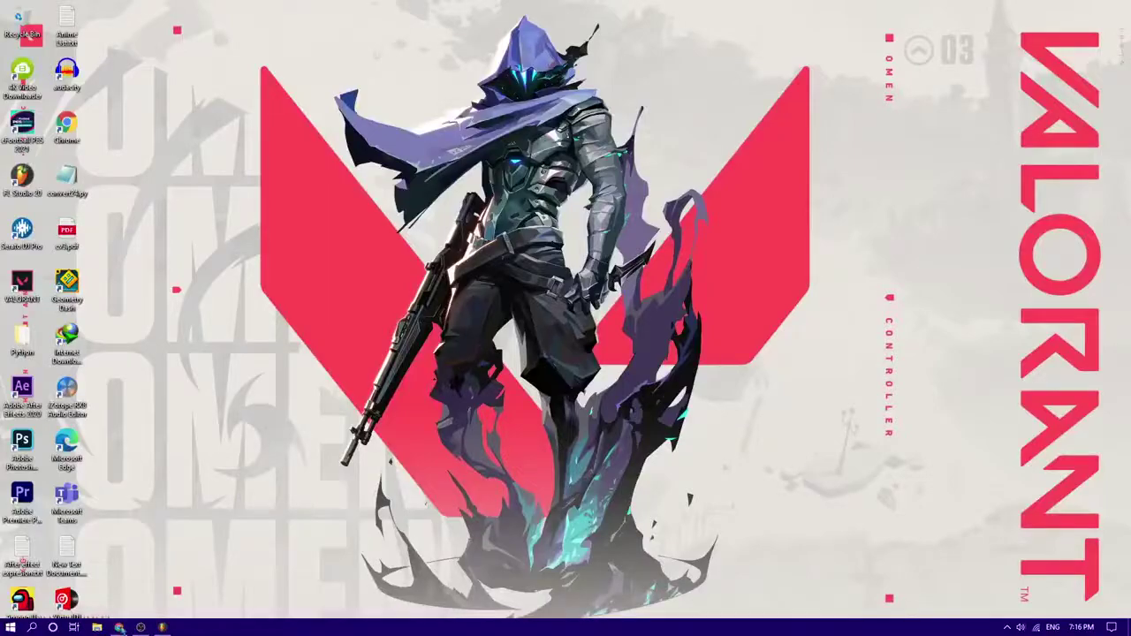
Switch to the Facebook Live Producer page in Chrome and react with Haha to the newest comment and Care to the "May" comment
left_click(119, 627)
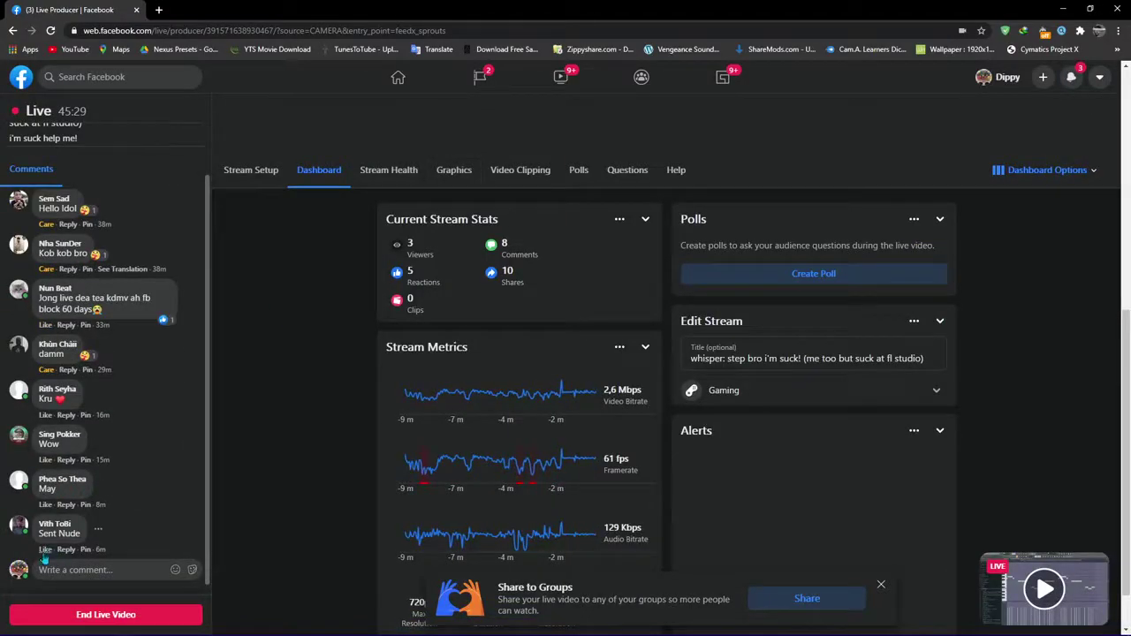
left_click(124, 526)
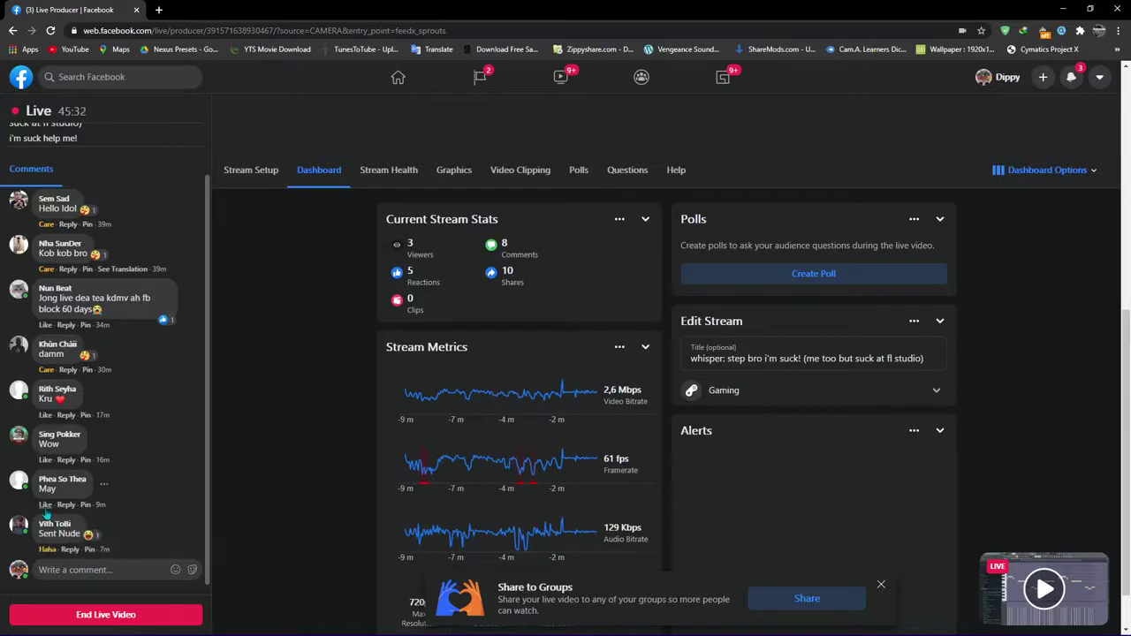
mouse_move(47, 513)
left_click(85, 482)
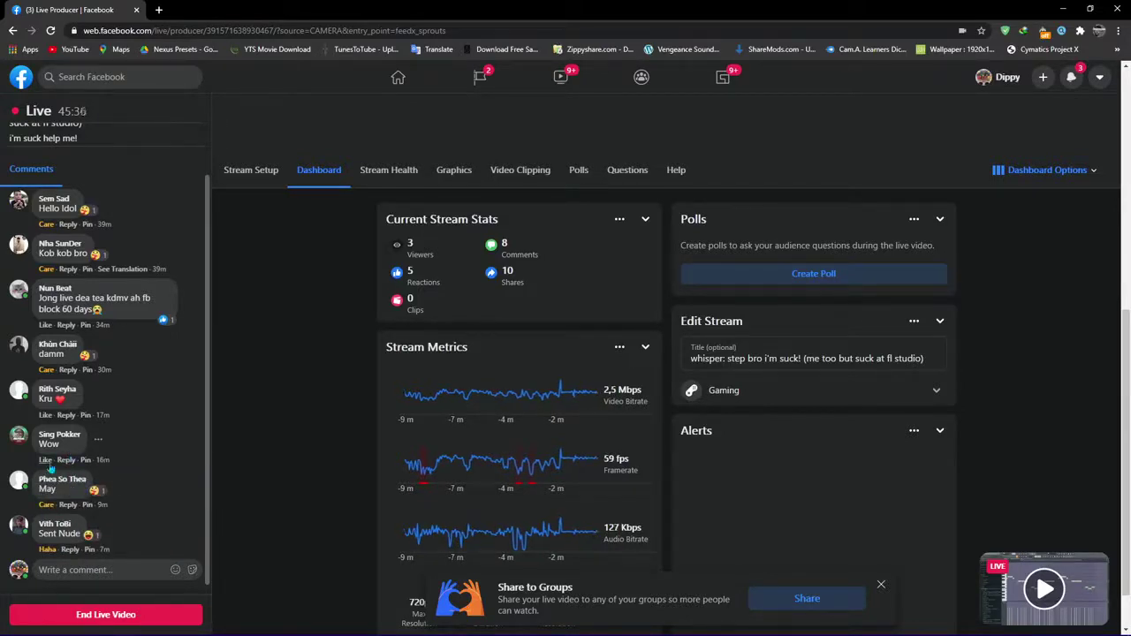
React with Love to the "Wow" comment and with Haha to the "Kru" comment on the live stream
mouse_move(47, 461)
left_click(71, 438)
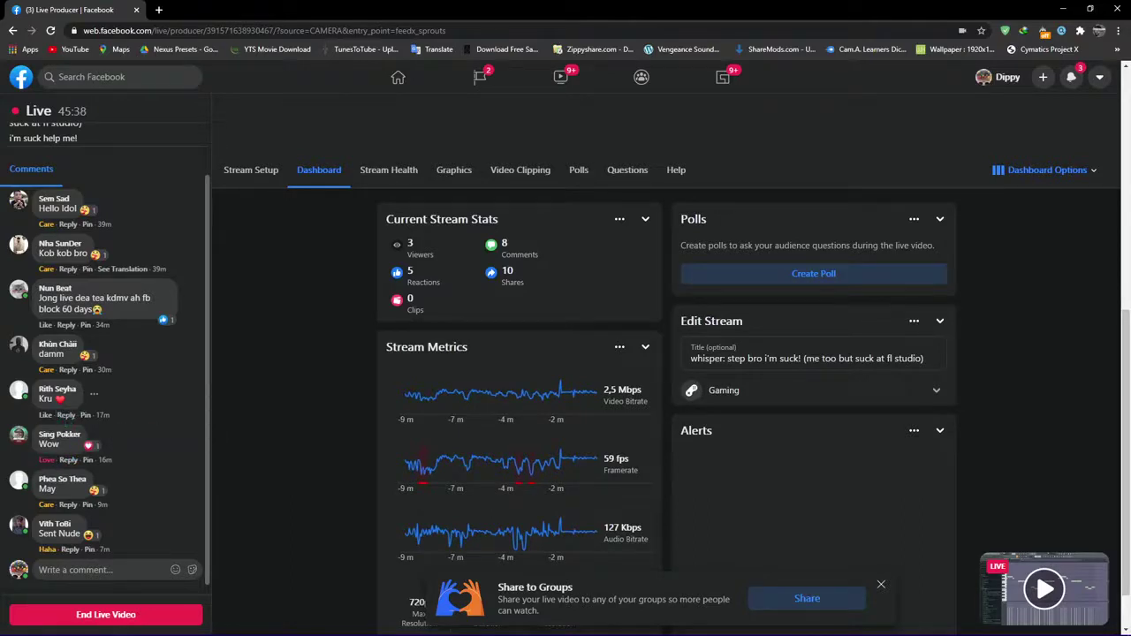
mouse_move(46, 421)
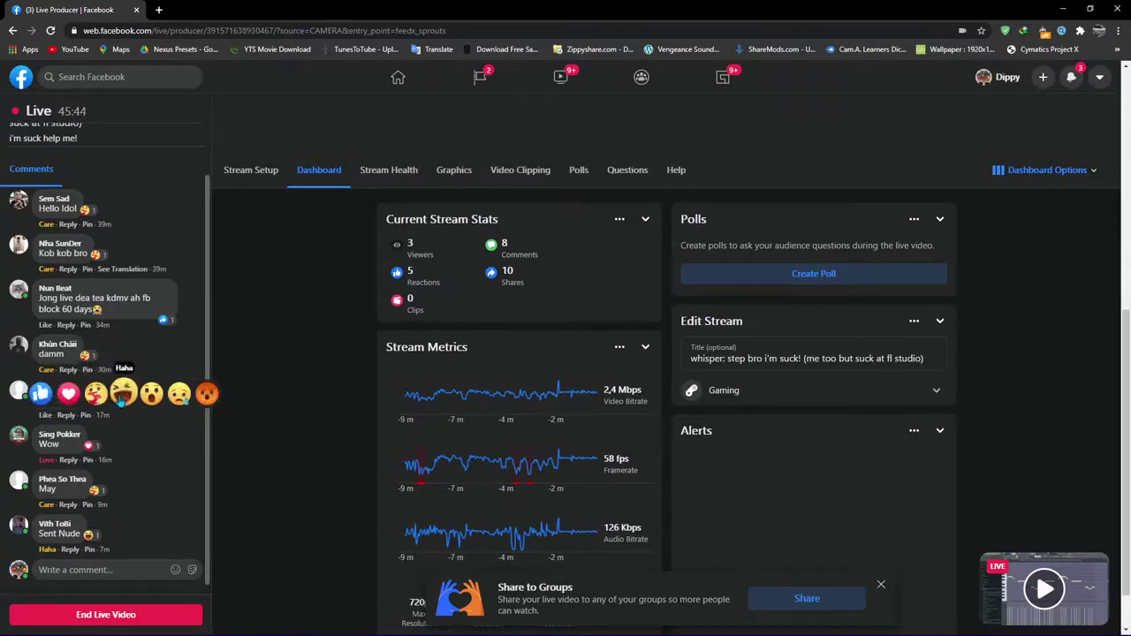
left_click(123, 394)
scroll(134, 416, "up", 1)
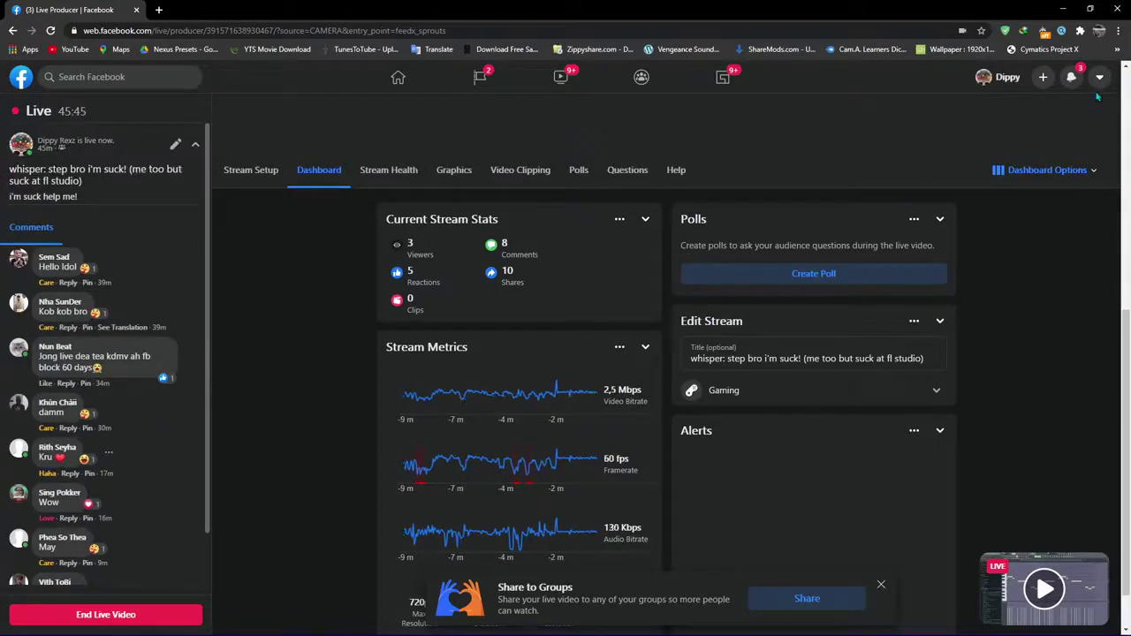
Open and close the Facebook notifications, minimise Chrome and switch back to the FL Studio project
left_click(1071, 78)
left_click(1071, 79)
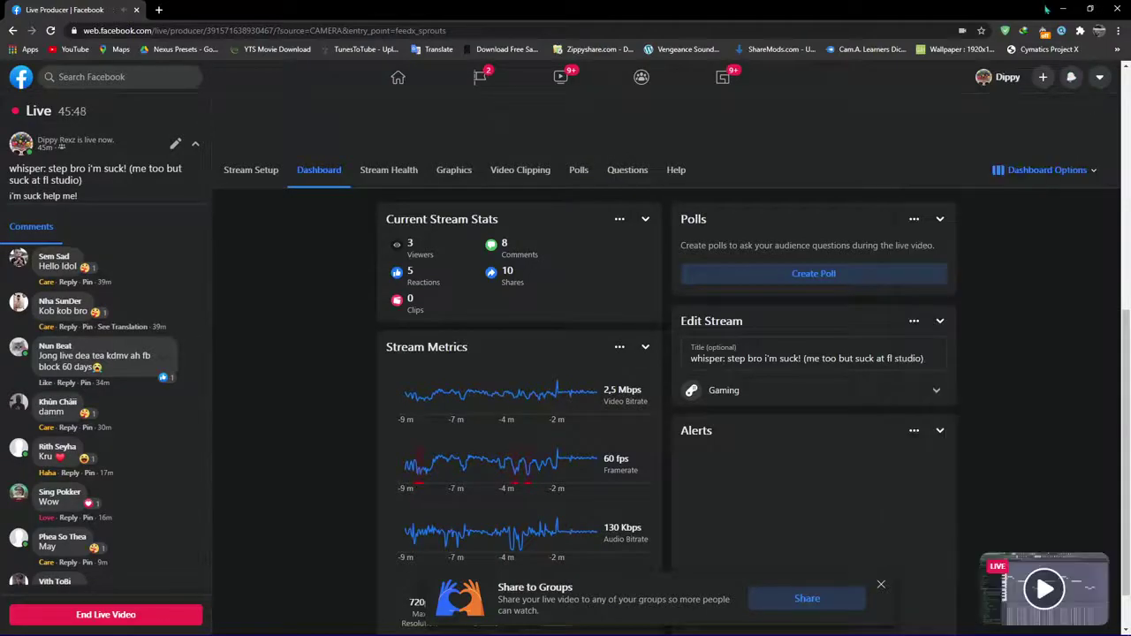
left_click(1063, 8)
left_click(163, 627)
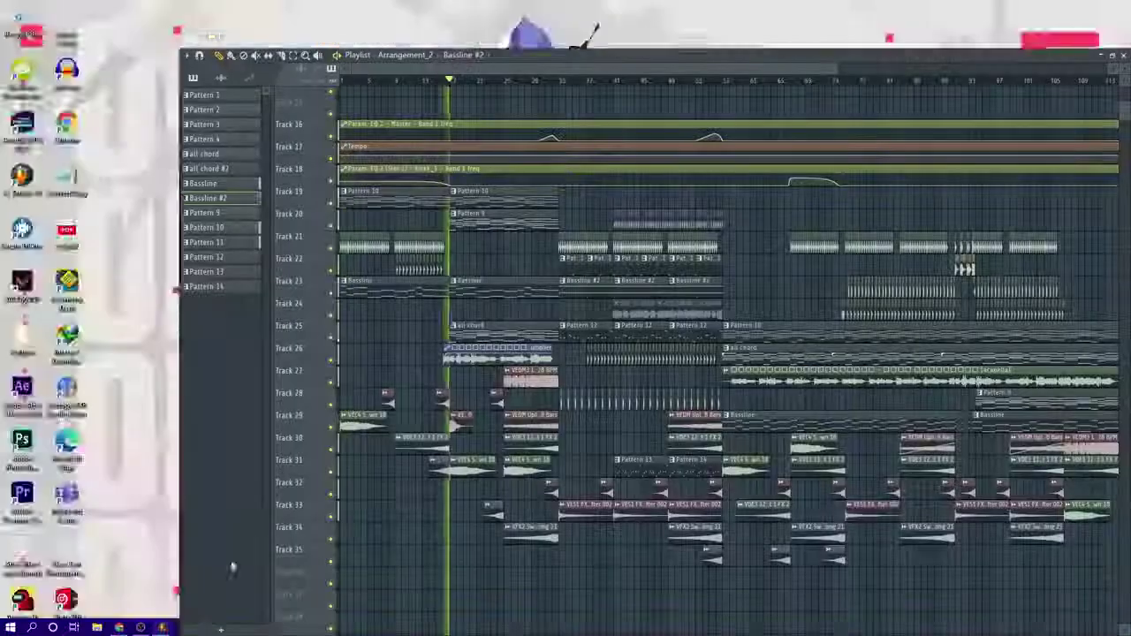
Open the VEC4 FX Kicks 30 clip's channel on Track 29 and route it to its own mixer track, 25
double_click(460, 417)
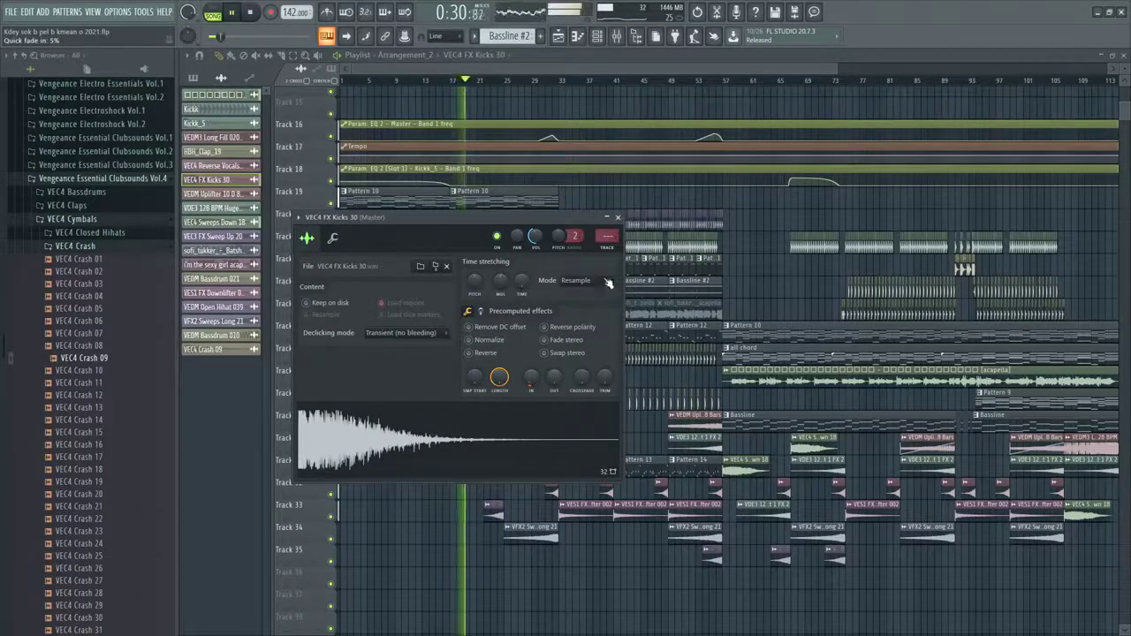
key("ctrl+l")
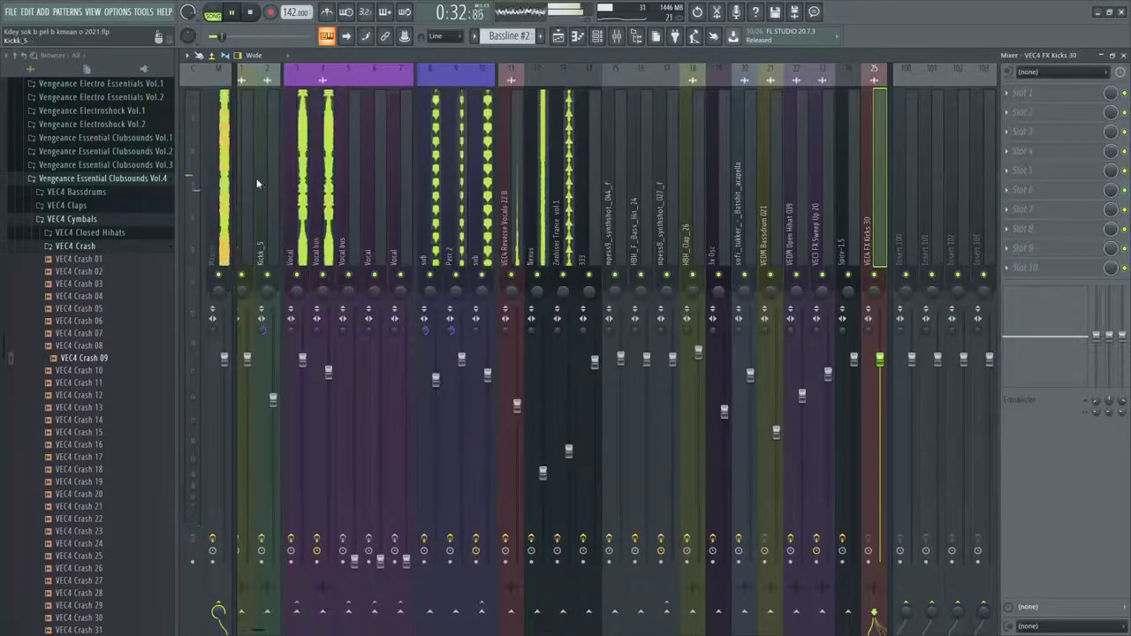
left_click(559, 36)
left_click(616, 37)
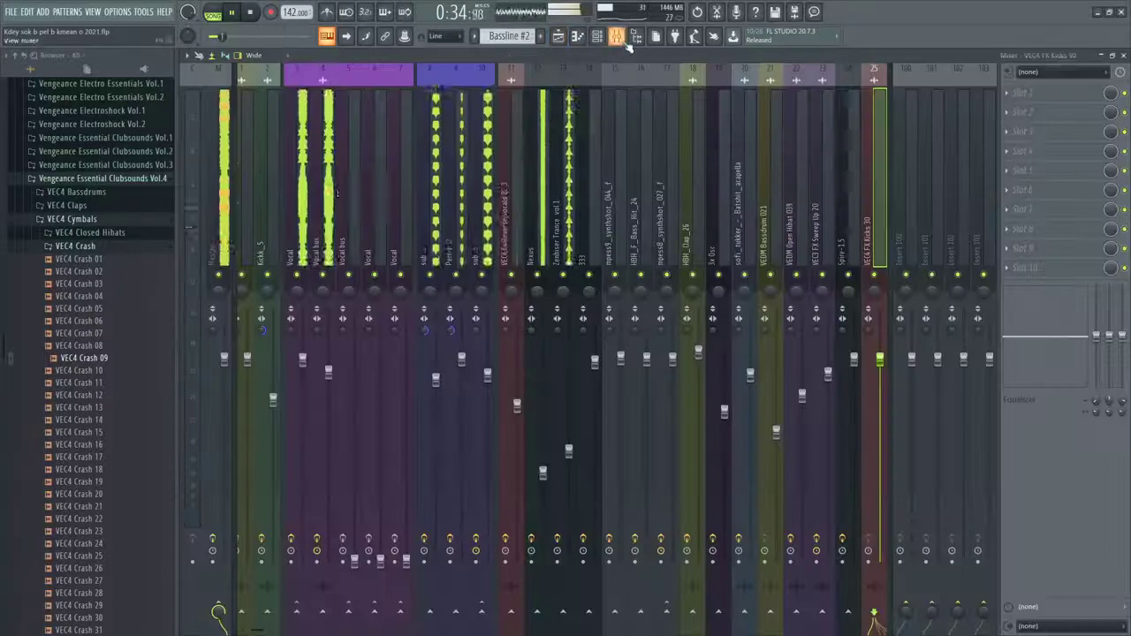
Raise the fader of mixer track 5, the Vocal bus carrying the Fruity delay bank, and return to the playlist
left_click(339, 499)
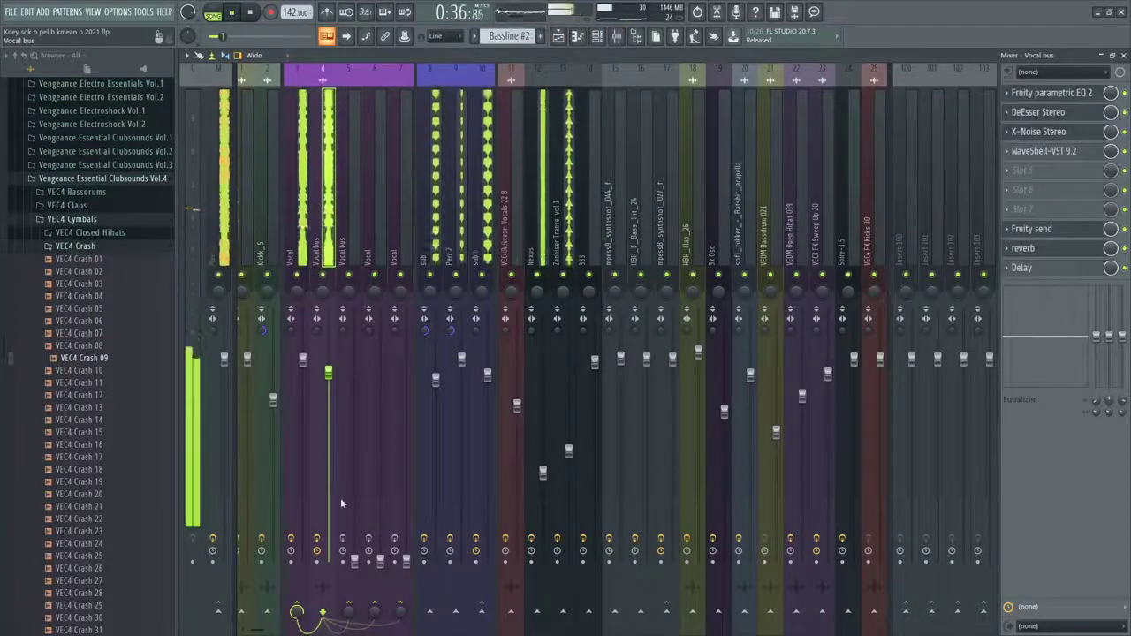
left_click(297, 235)
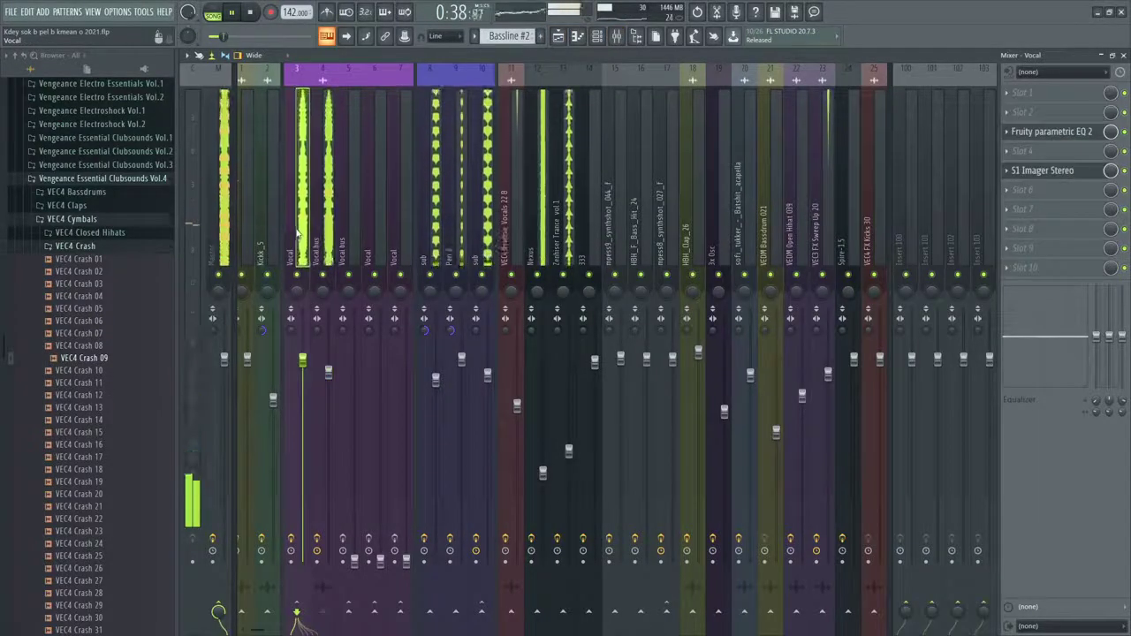
left_click(328, 212)
left_click(354, 195)
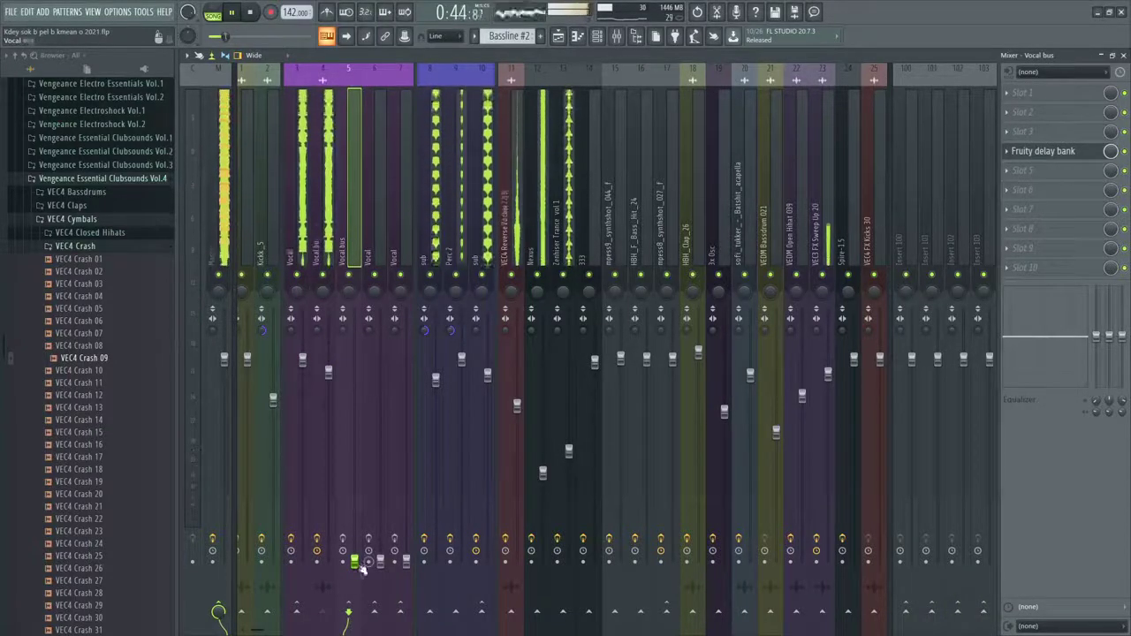
left_click_drag(358, 564, 355, 409)
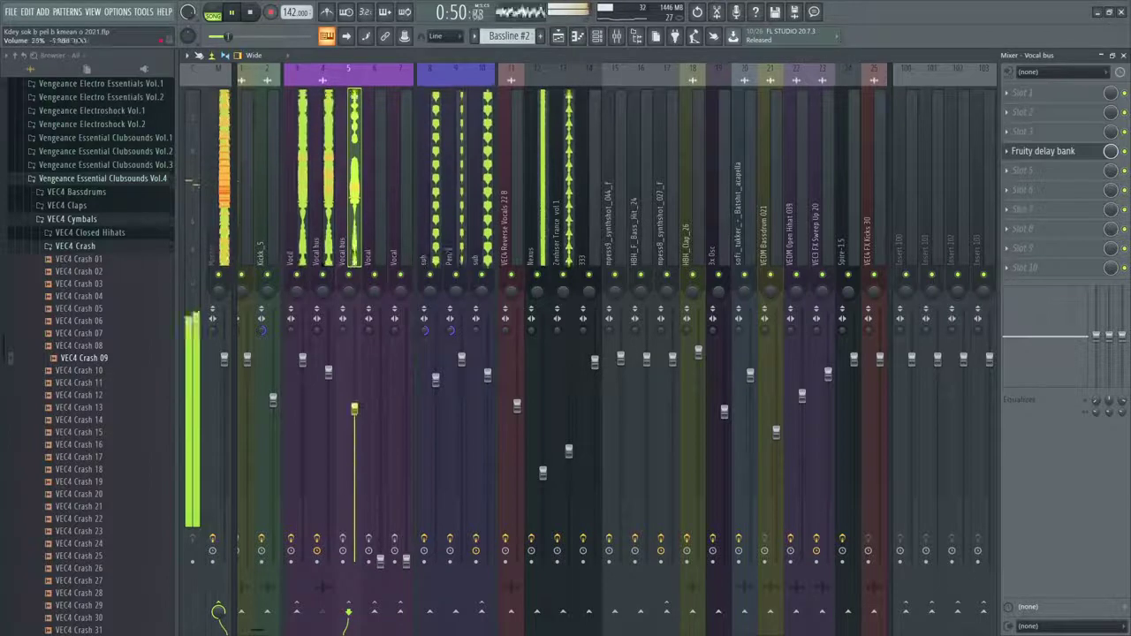
left_click(557, 35)
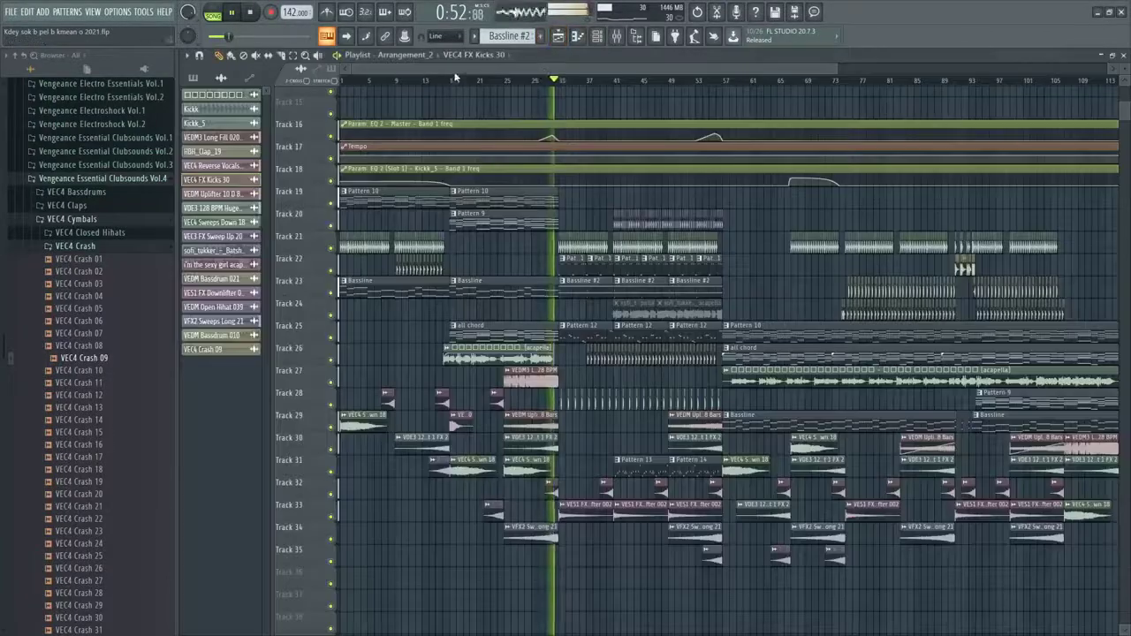
Turn down the channel volume of the VES1 FX Downlifter 002 sample used on Track 33
left_click_drag(455, 78, 500, 78)
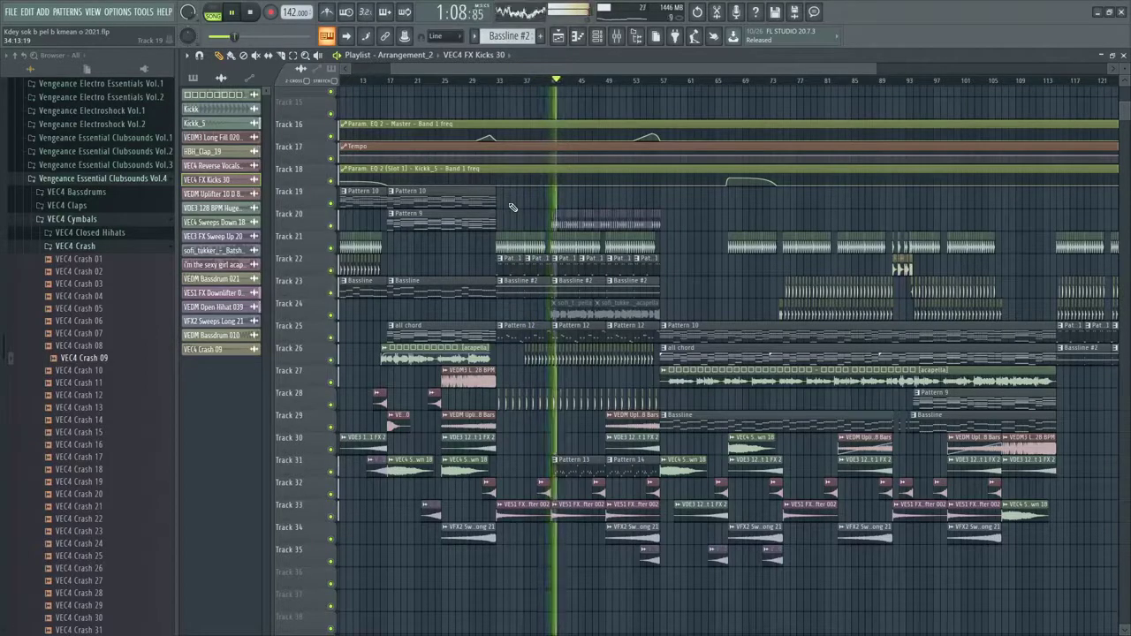
scroll(511, 172, "up", 8)
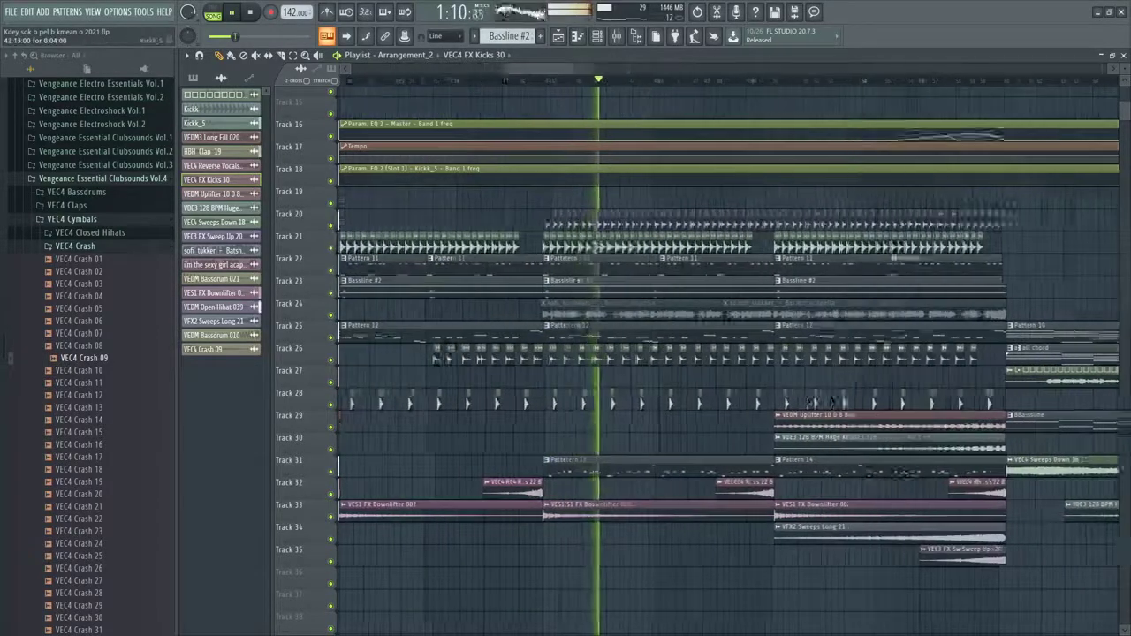
scroll(531, 264, "down", 6)
scroll(573, 377, "down", 2)
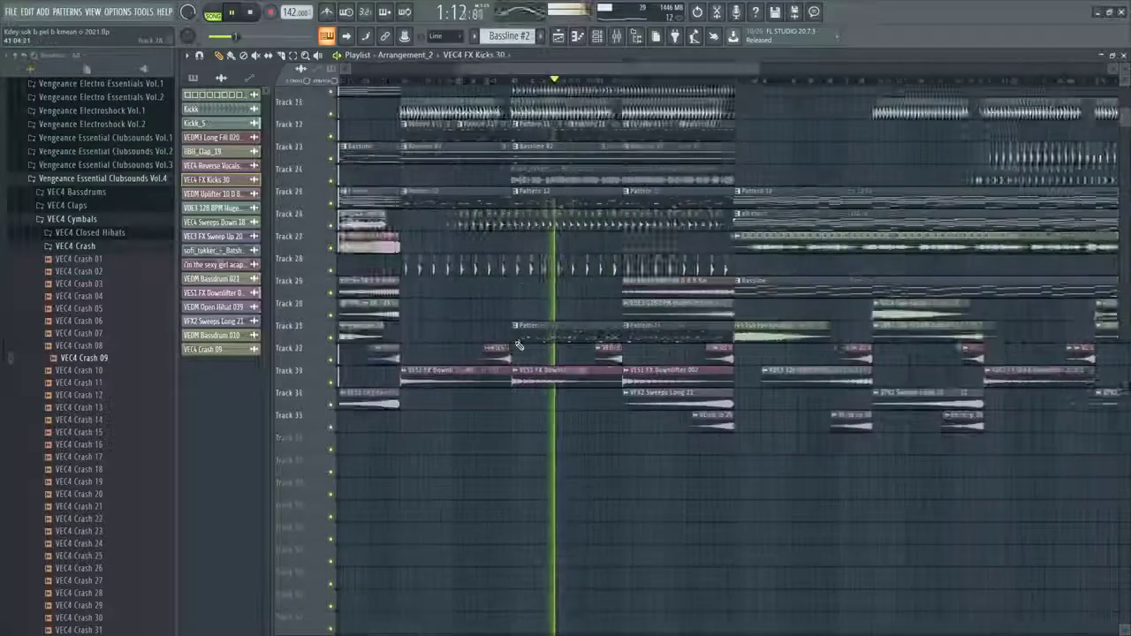
double_click(573, 377)
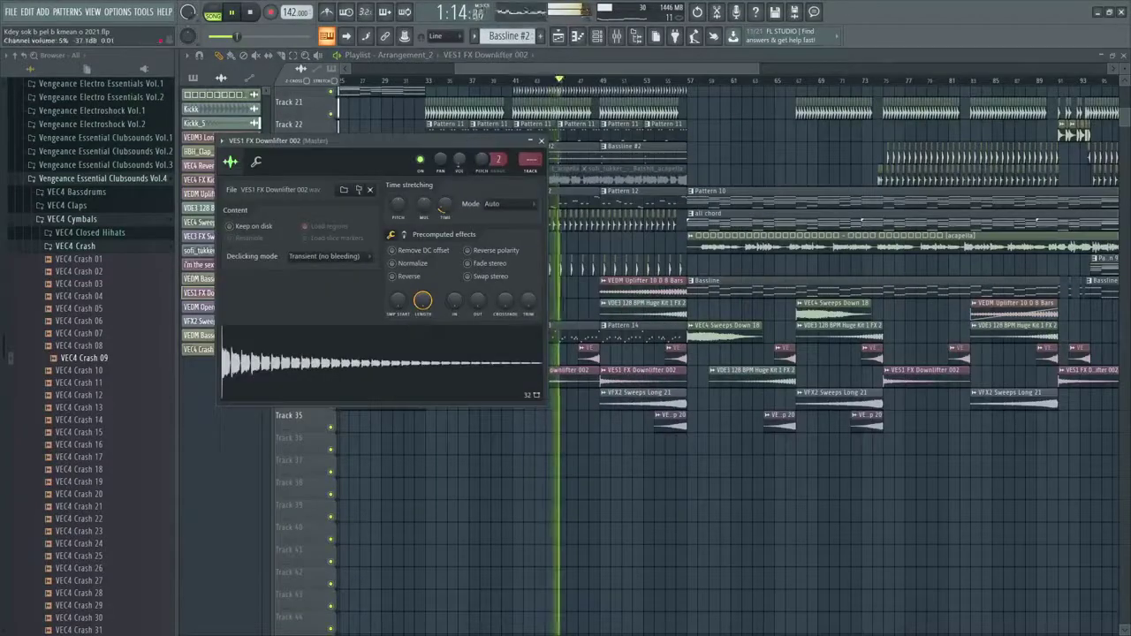
left_click(541, 142)
Adjust the curve tension between points 5 and 6 of the master EQ band 1 frequency automation on Track 16
scroll(609, 492, "up", 4)
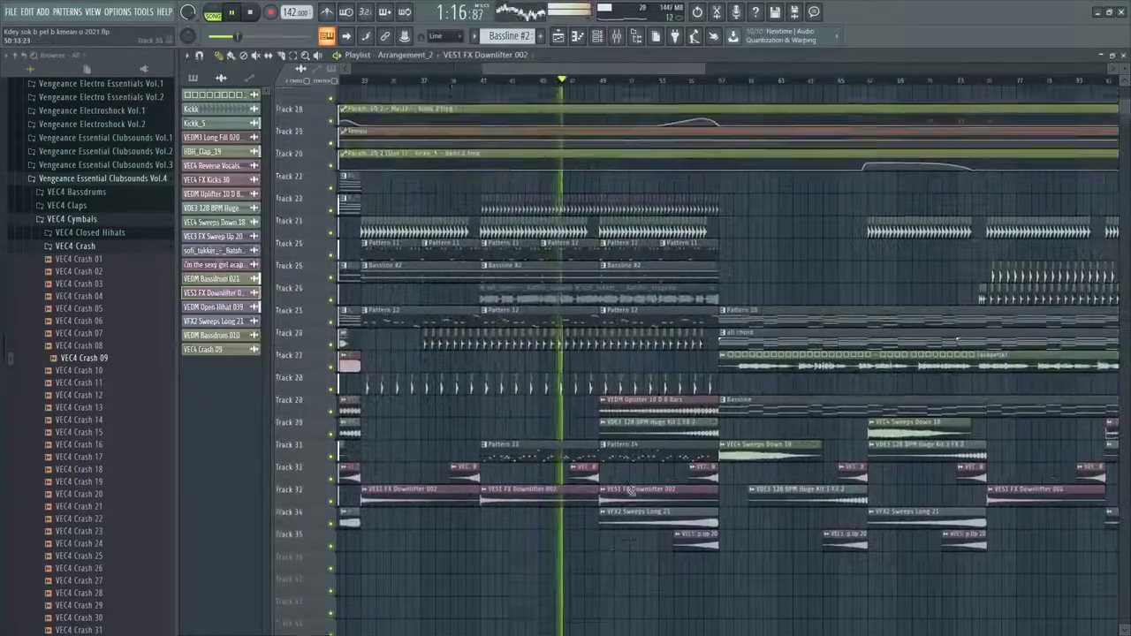
scroll(631, 468, "up", 4)
scroll(790, 152, "down", 3)
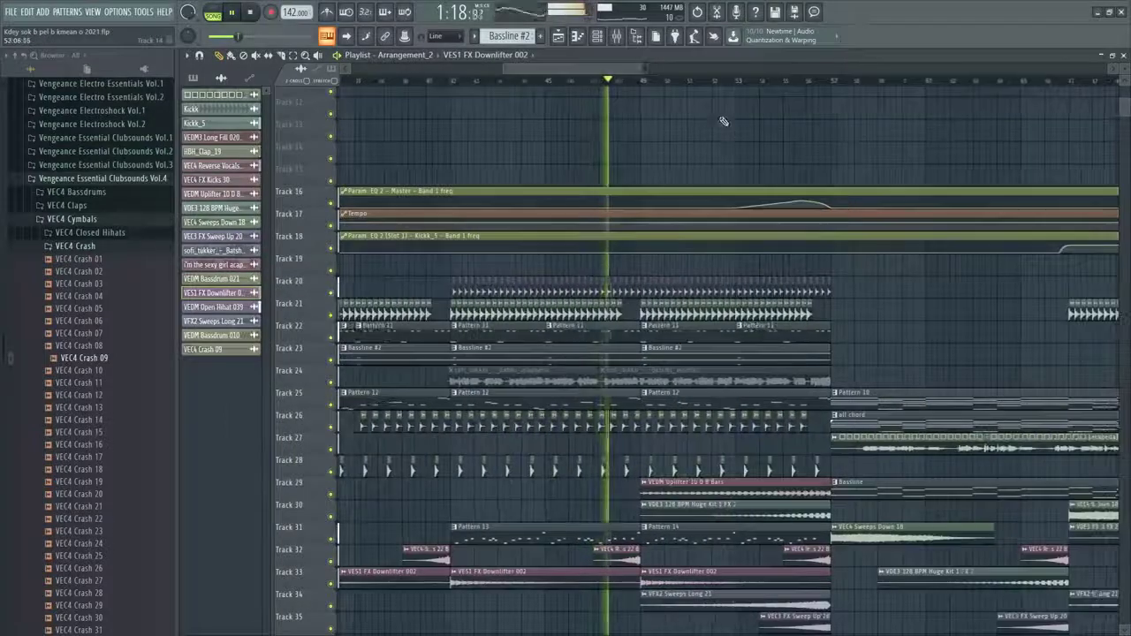
scroll(725, 121, "down", 1)
scroll(939, 476, "down", 4)
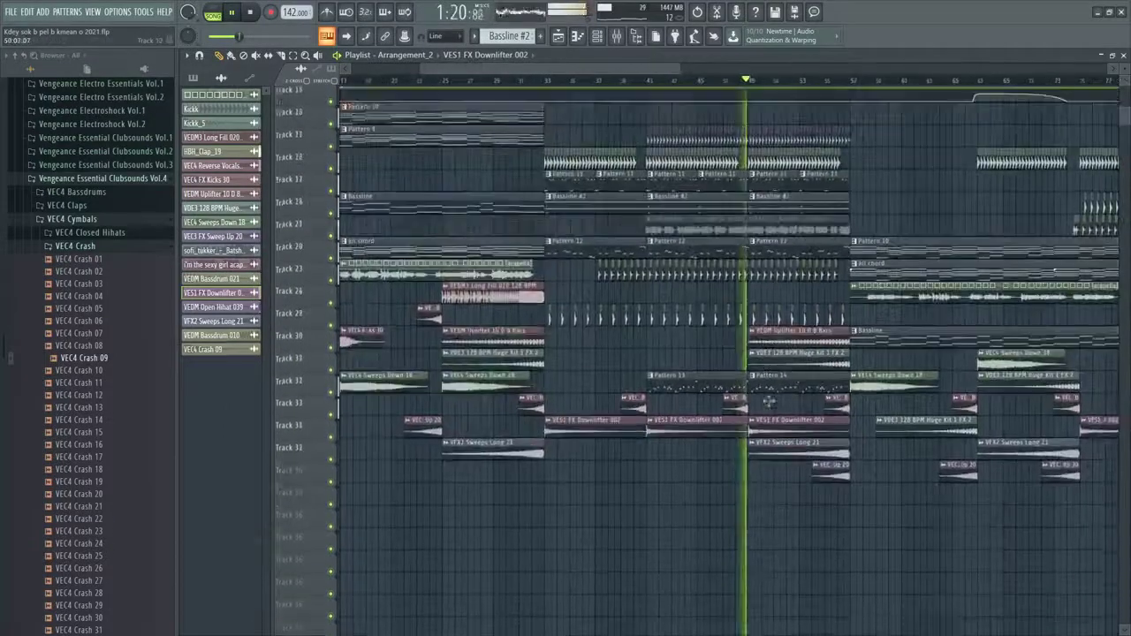
scroll(851, 242, "up", 2)
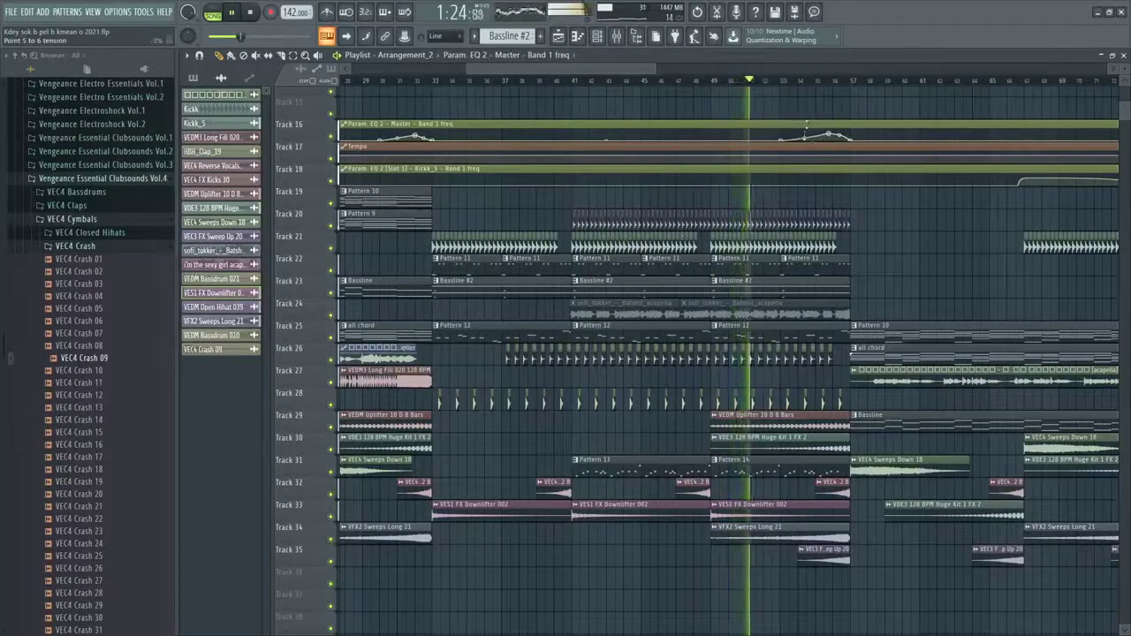
Delete the hi-hat clips on Track 20 and the last hit on Track 28 that follow the final kicks before bar 57
left_click(793, 88)
scroll(793, 325, "up", 2)
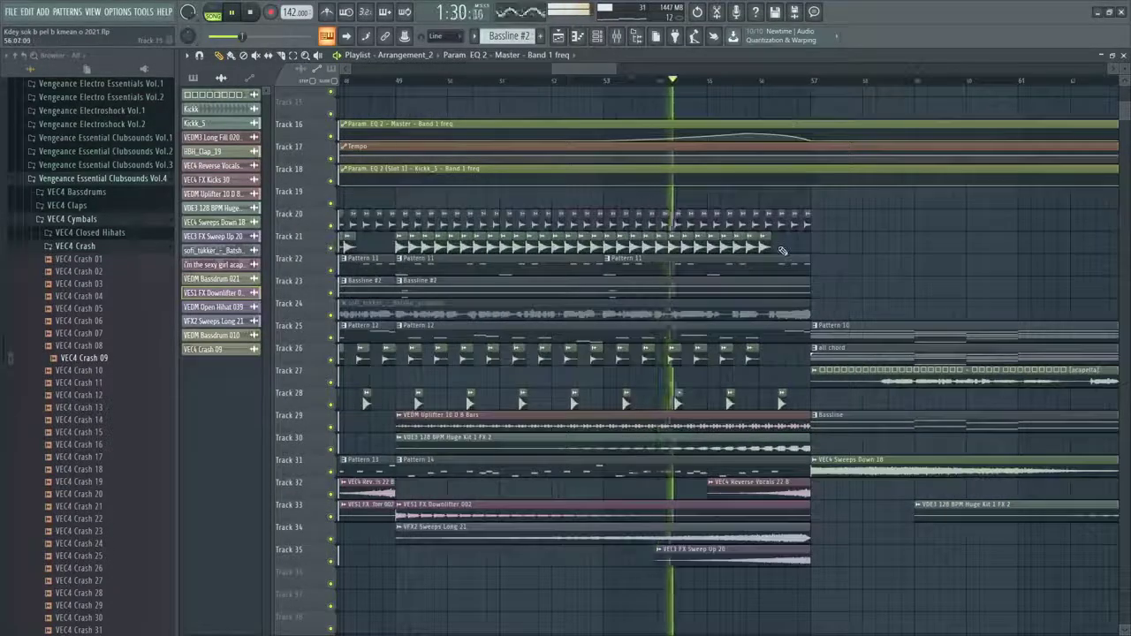
scroll(794, 324, "up", 1)
scroll(776, 381, "up", 2)
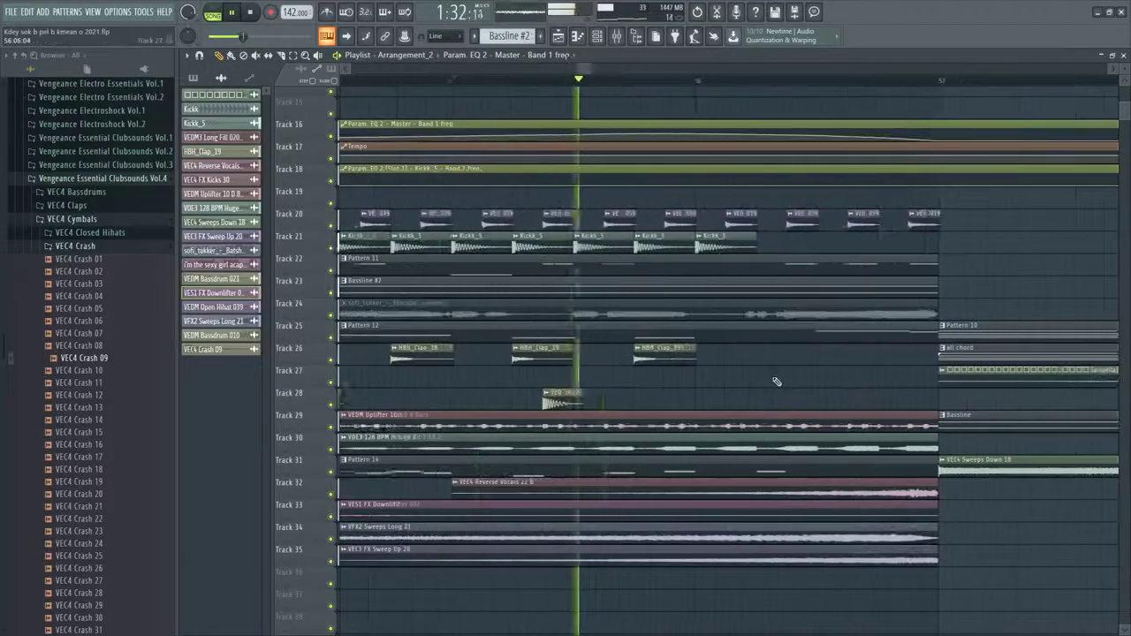
scroll(775, 382, "down", 3)
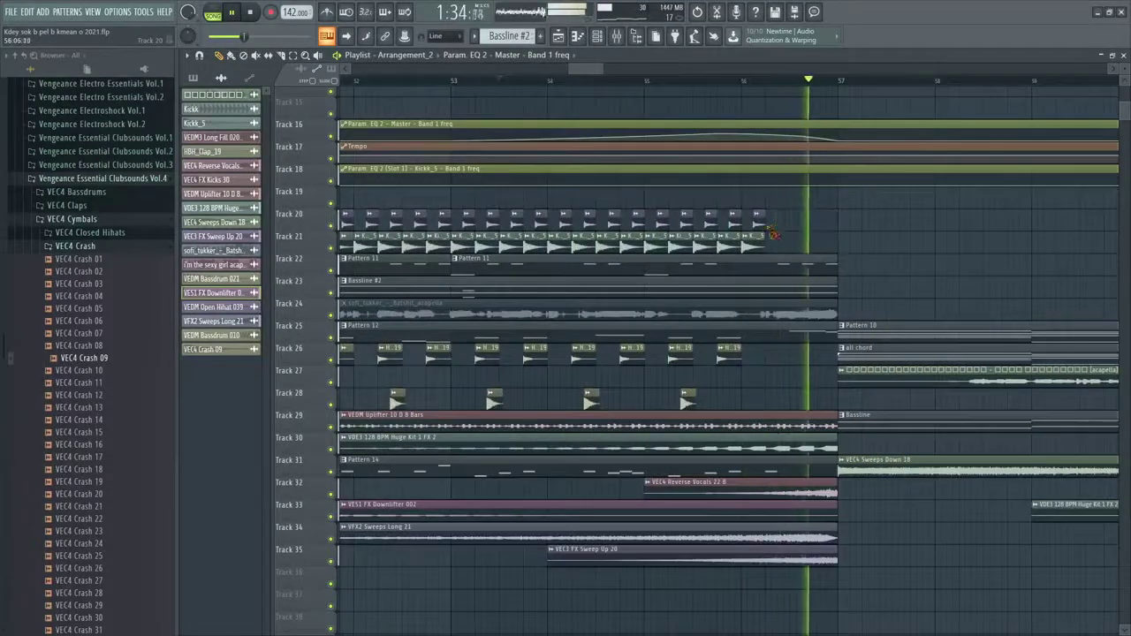
scroll(707, 80, "right", 1)
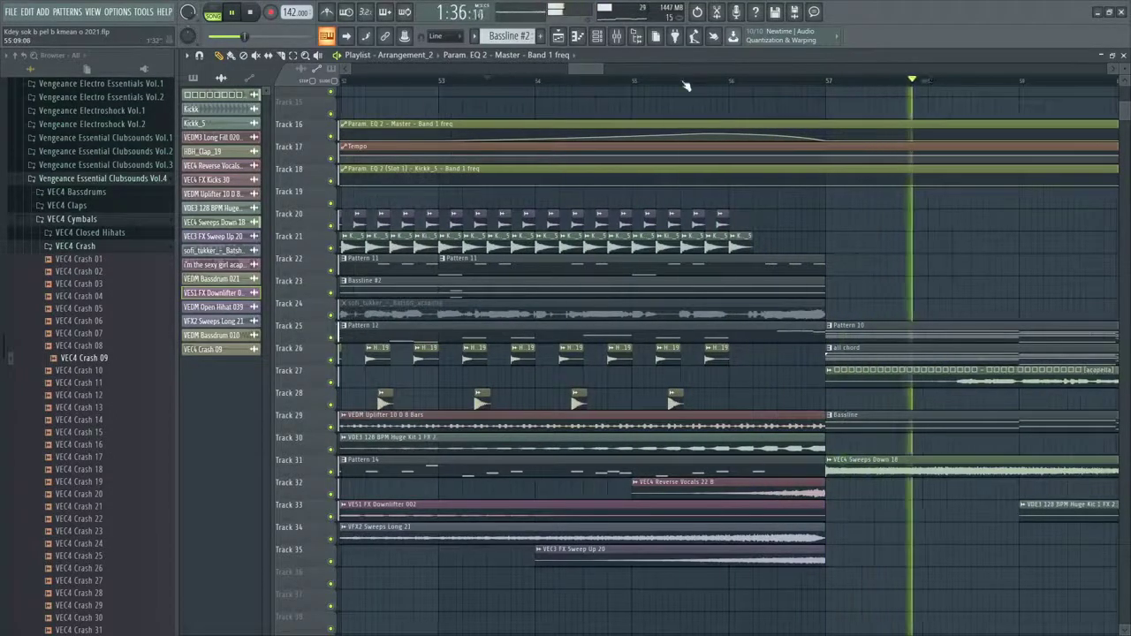
Replay the transition into bar 57 and audition samples in the VEC4 Impacts folder of VEC4 Effects, up to VEC4 Impacts 34
left_click(684, 81)
scroll(766, 316, "down", 4)
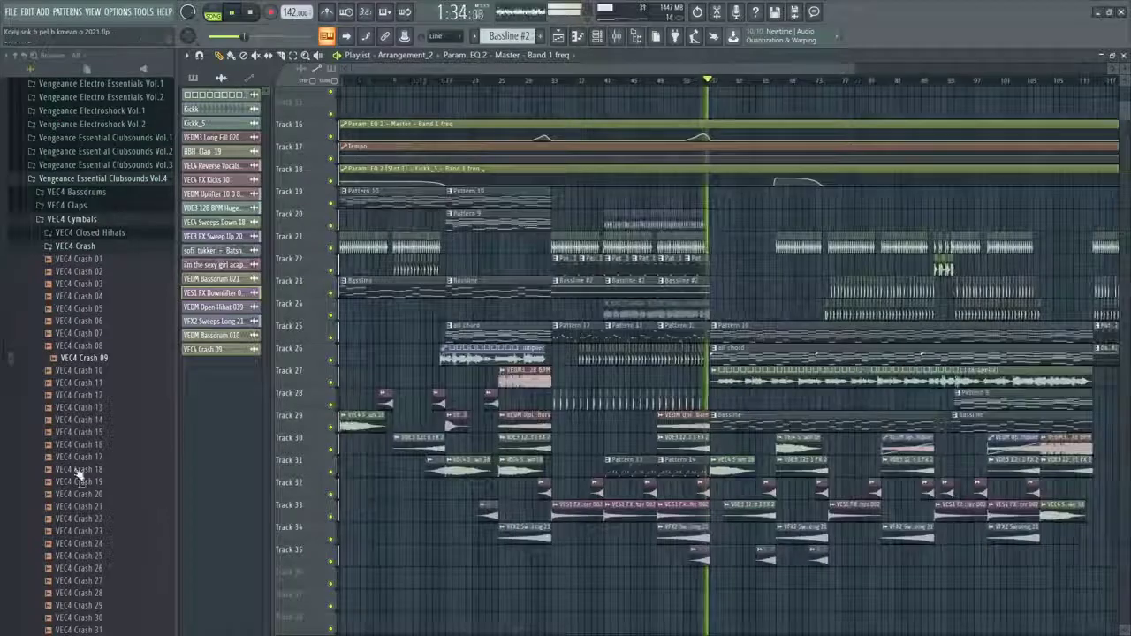
left_click(95, 220)
left_click(115, 179)
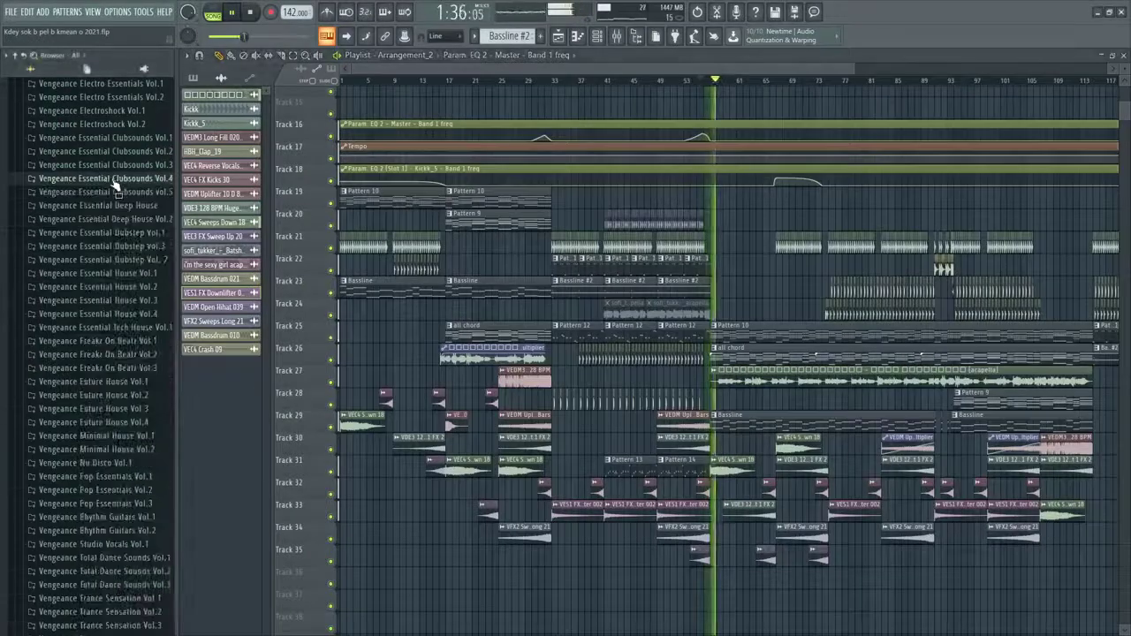
left_click(116, 181)
left_click(71, 232)
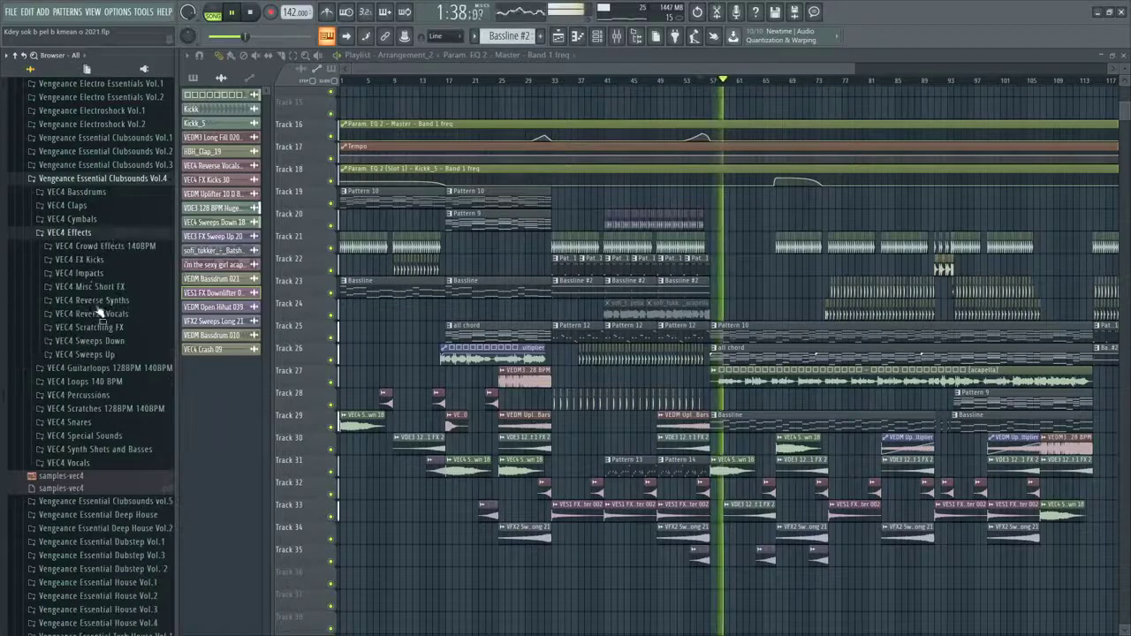
left_click(90, 281)
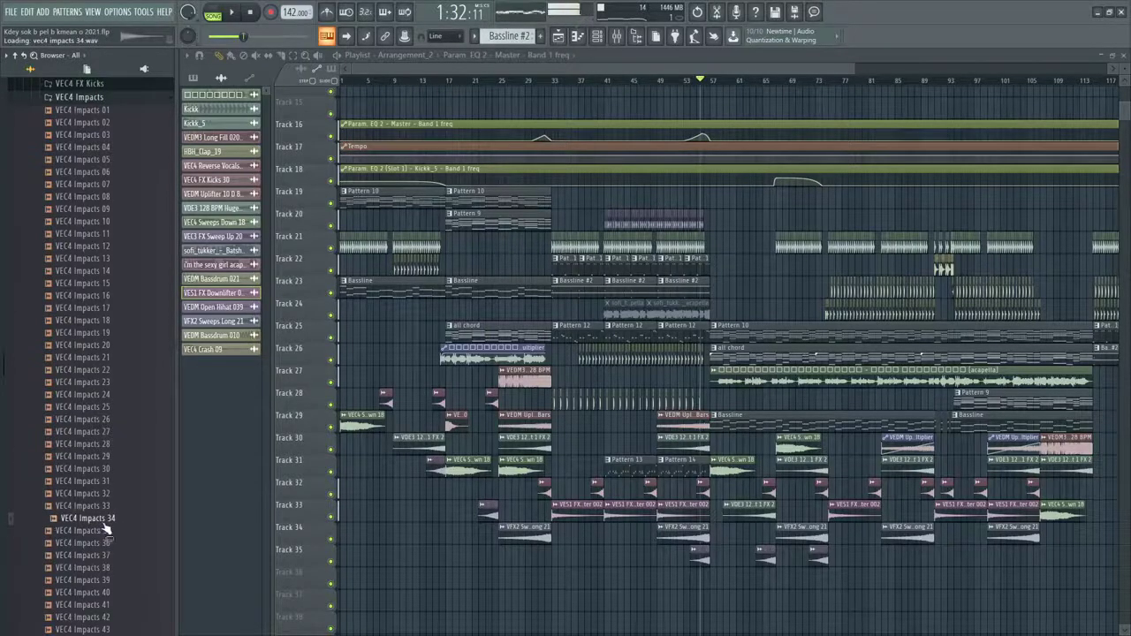
Place the VEC4 Impacts 34 sample on Track 24 at bar 57 and play the transition
scroll(726, 307, "up", 4)
left_click_drag(726, 300, 699, 321)
key("space")
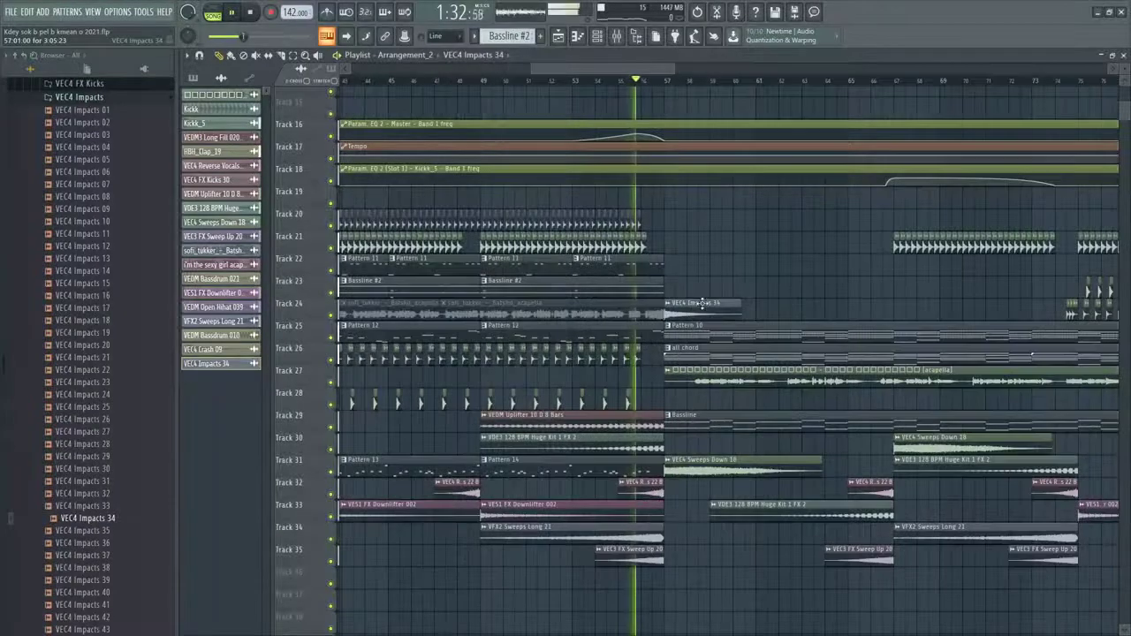
Lower the VEC4 Impacts 34 channel volume to about 62% and replay the transition into bar 57
double_click(700, 305)
left_click_drag(454, 154, 451, 179)
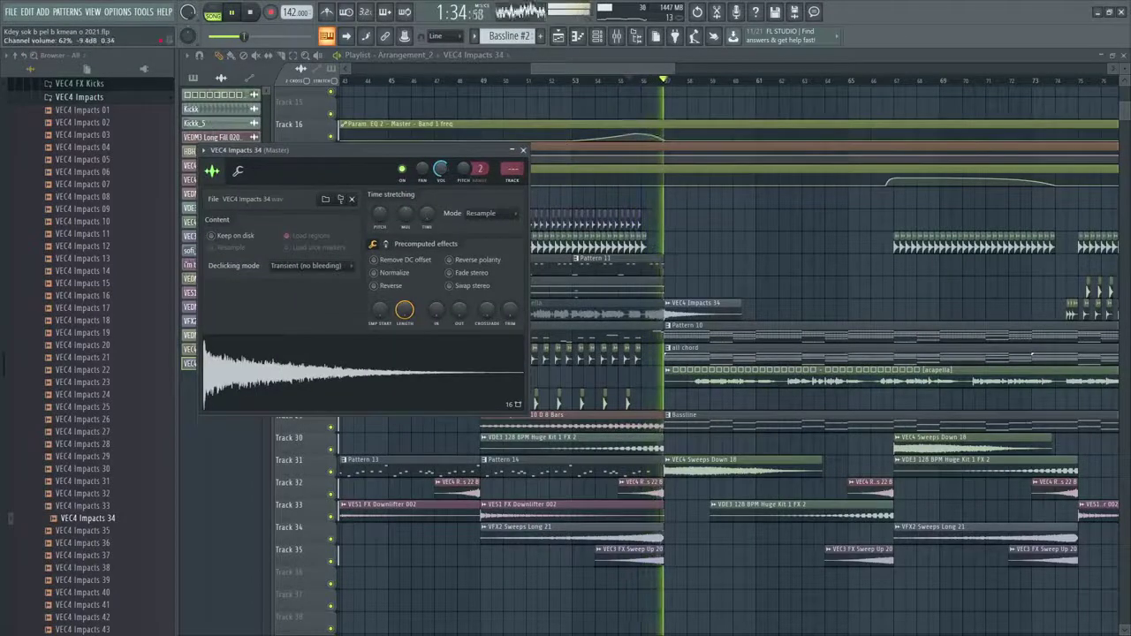
key("space")
key("space")
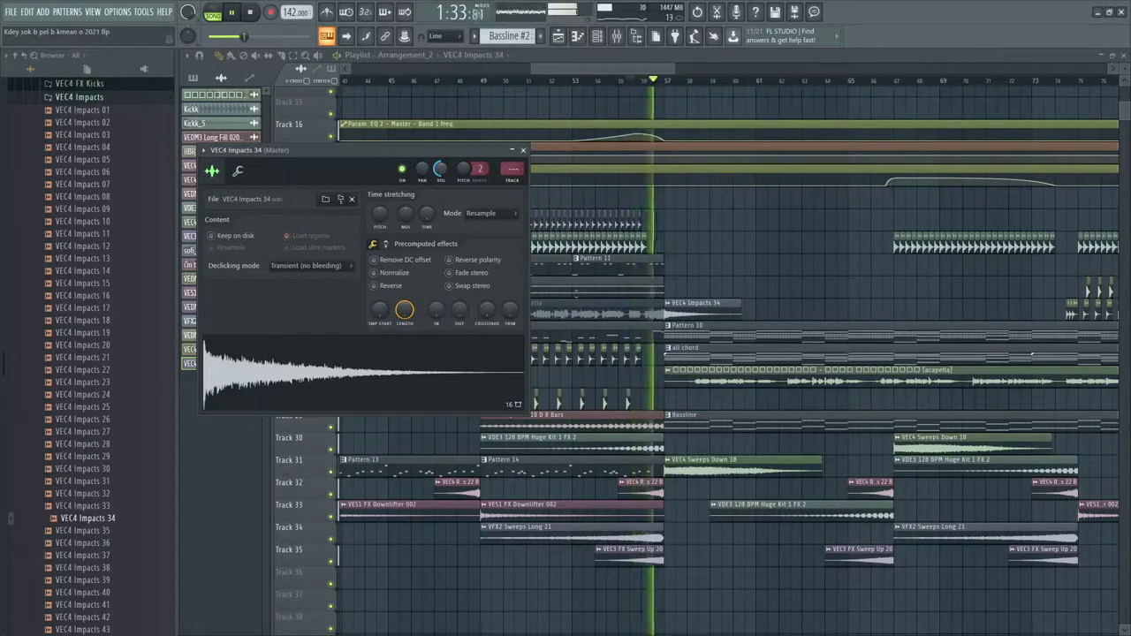
key("space")
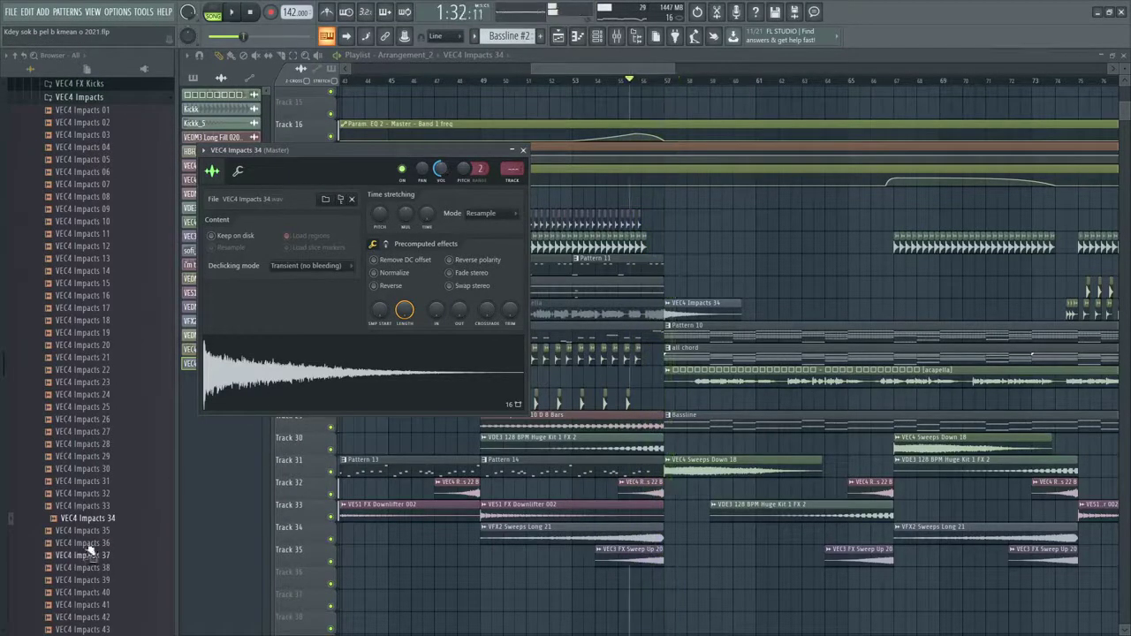
Replace the impact channel's sample with VEC4 Impacts 42, swap it for VEC4 Impacts 24 at about 57% volume, and replay the transition
scroll(86, 565, "down", 4)
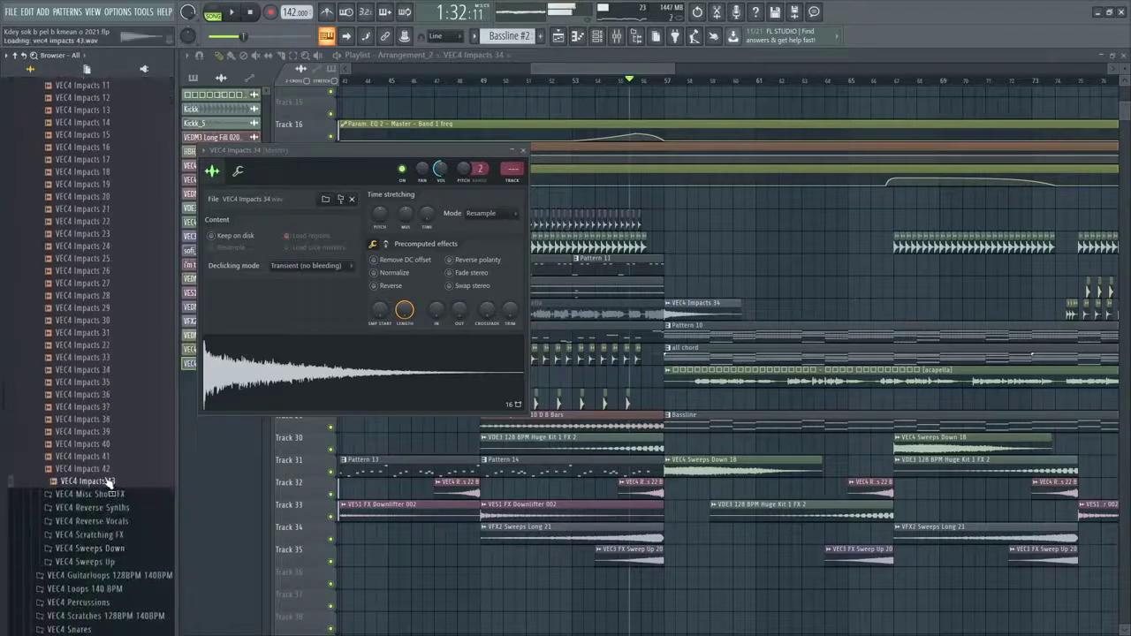
left_click_drag(248, 391, 248, 392)
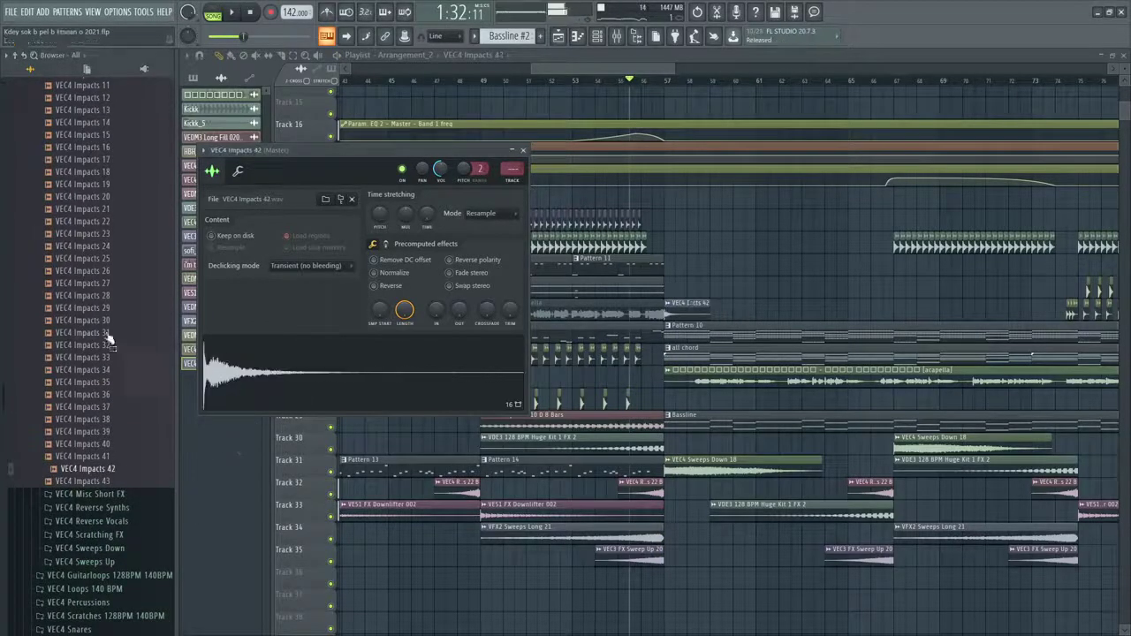
scroll(117, 295, "up", 6)
left_click(107, 446)
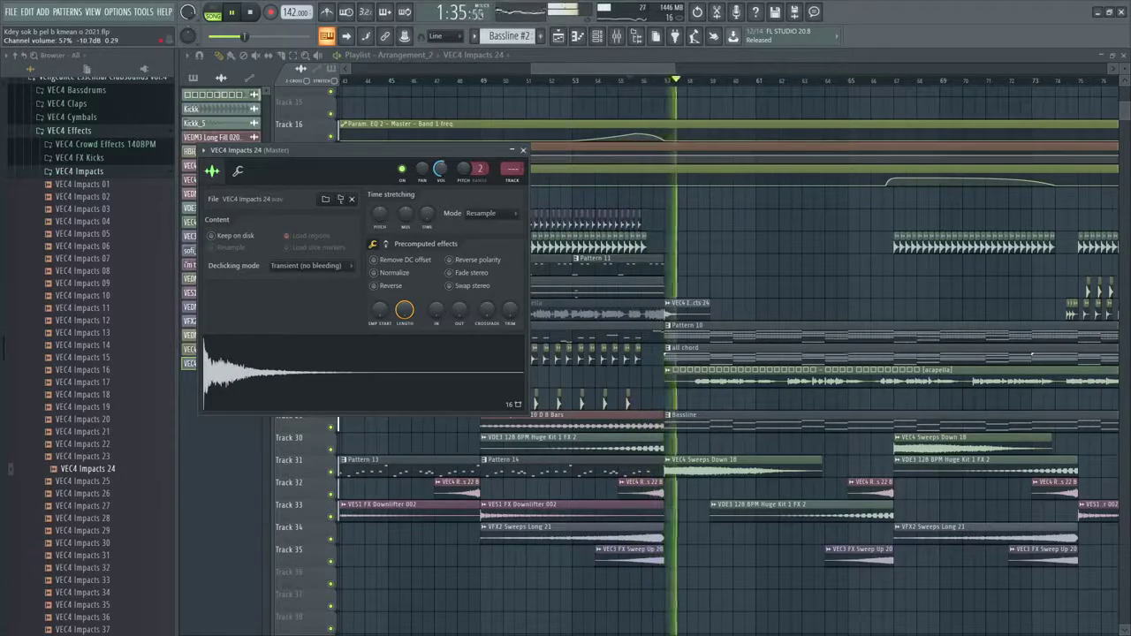
key("space")
Replace the impact channel's sample with VEC4 FX Kicks 02, swap it for VEC4 FX Kicks 04, and replay the transition into bar 57
left_click(46, 198)
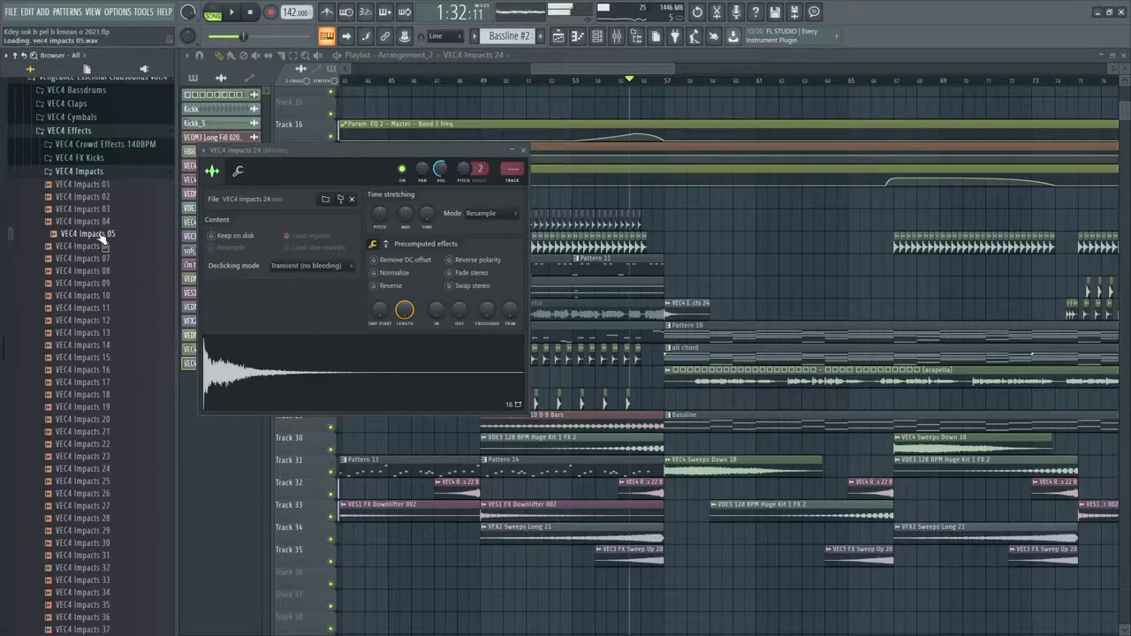
left_click(95, 159)
left_click(99, 184)
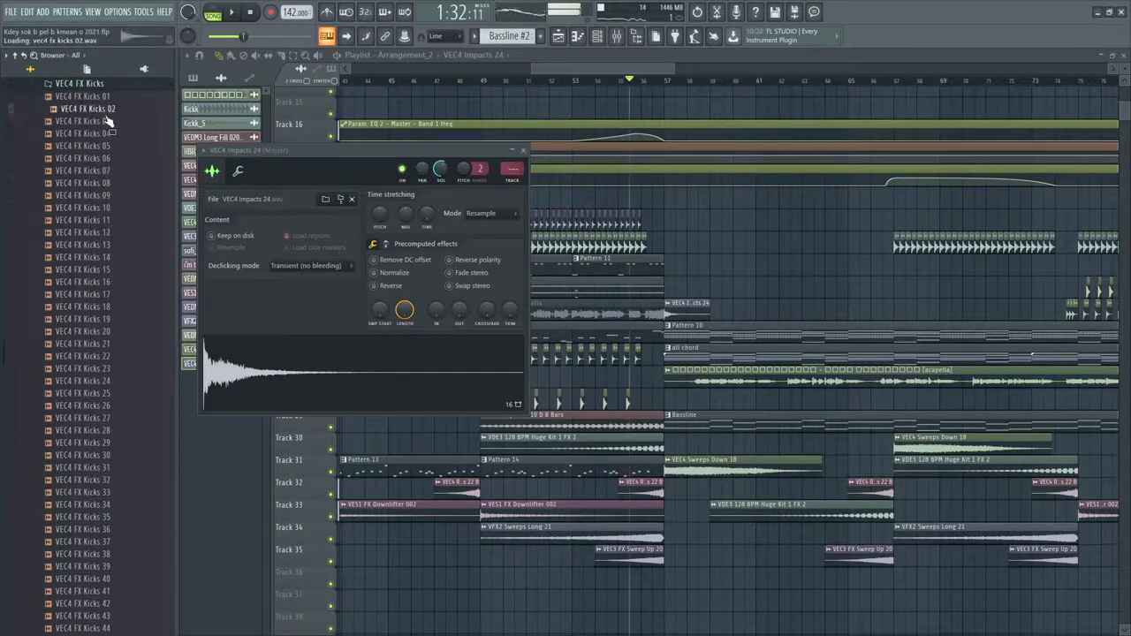
left_click_drag(301, 380, 300, 380)
key("space")
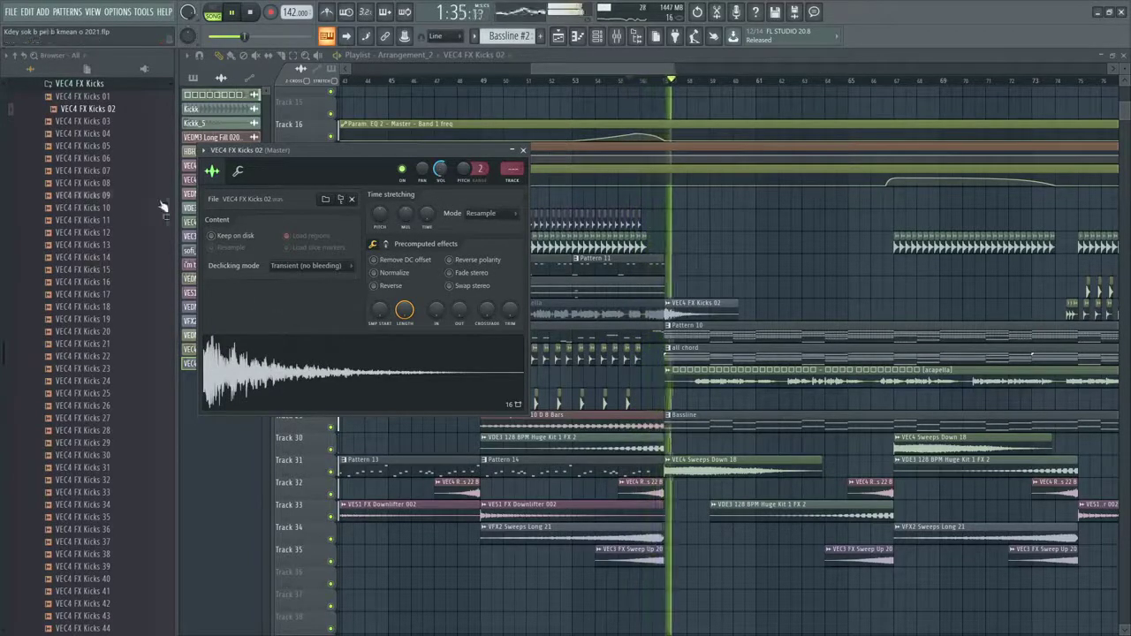
key("space")
left_click(86, 159)
left_click_drag(106, 146, 395, 380)
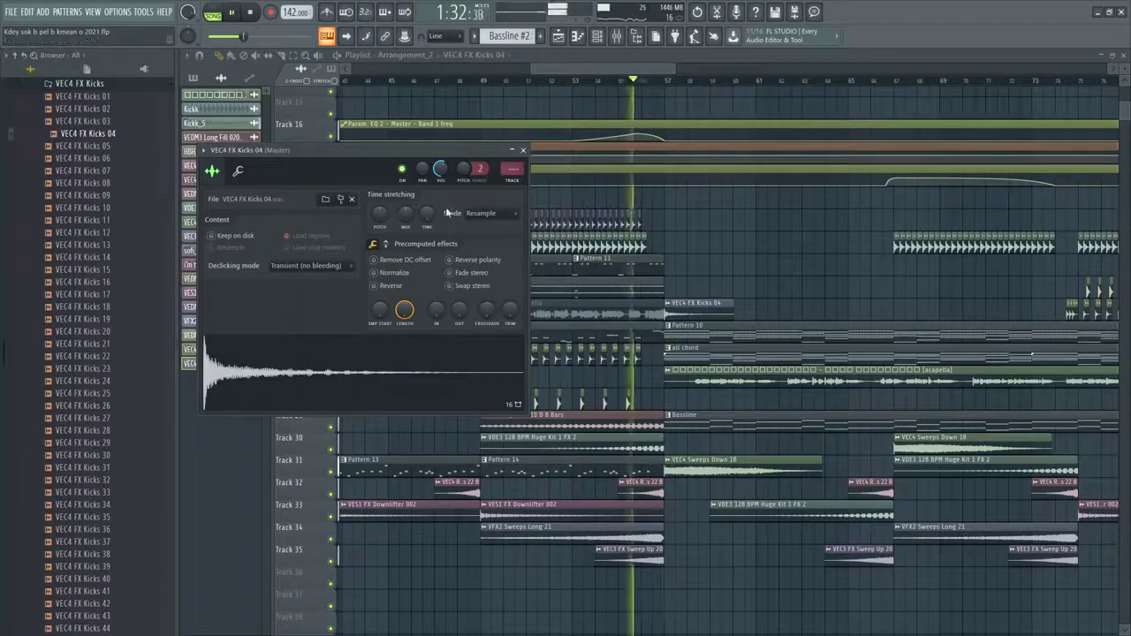
scroll(651, 269, "up", 2)
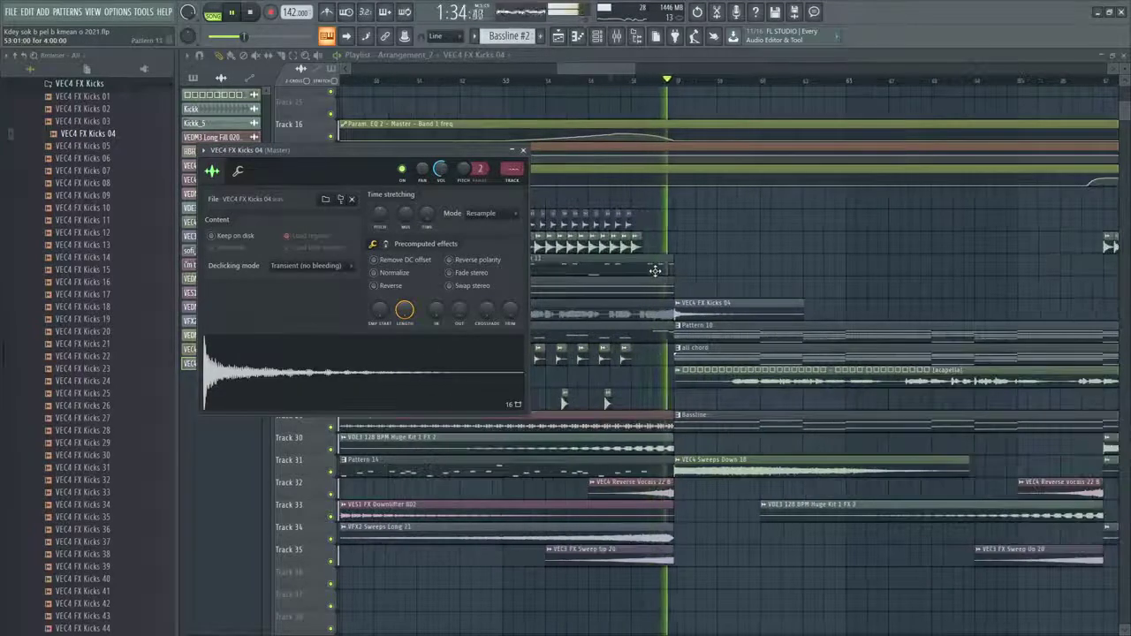
Replace the impact channel's sample with VEC4 FX Kicks 25 and replay the transition into bar 57
key("space")
left_click(64, 333)
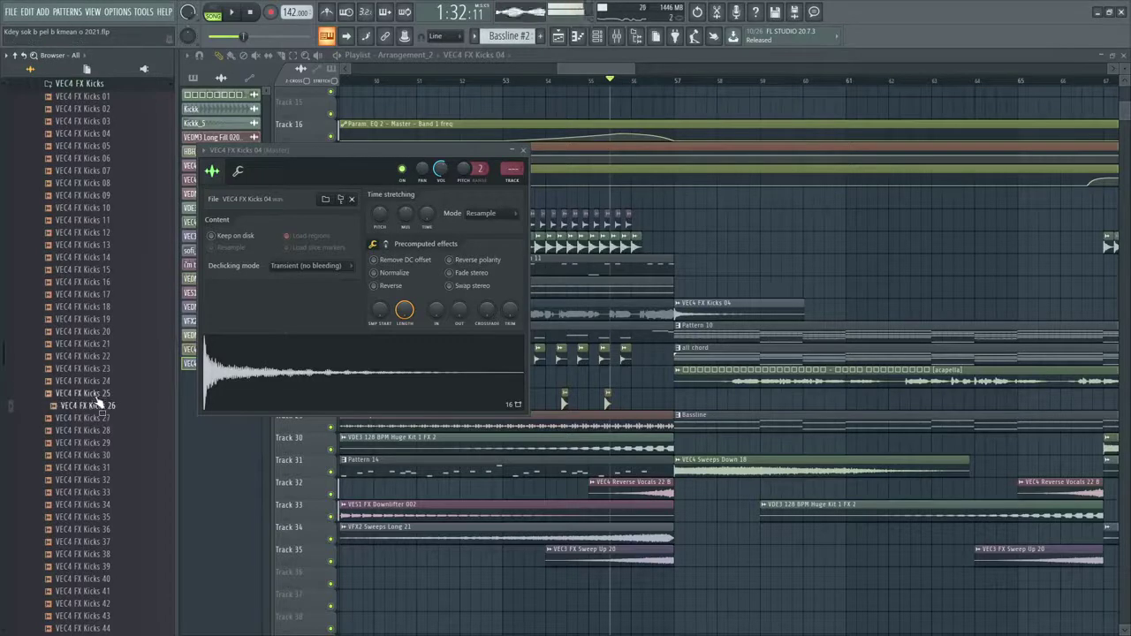
left_click_drag(313, 380, 314, 380)
scroll(84, 399, "down", 6)
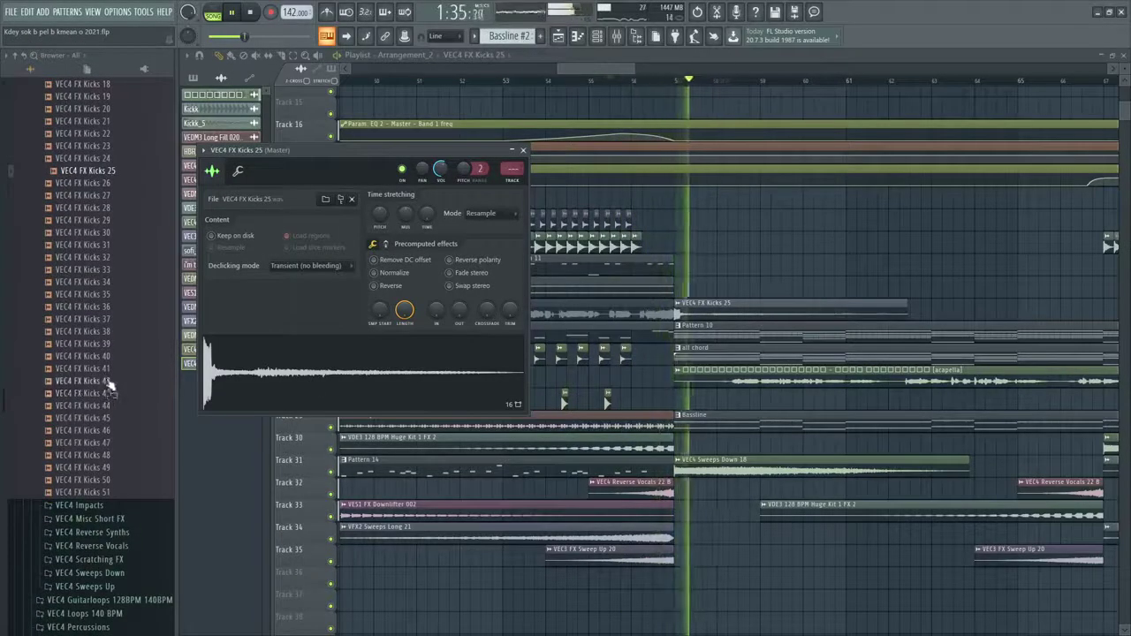
Audition more VEC4 FX Kicks samples, load VEC4 FX Kicks 18 into the impact channel, and replay the transition
left_click(125, 359)
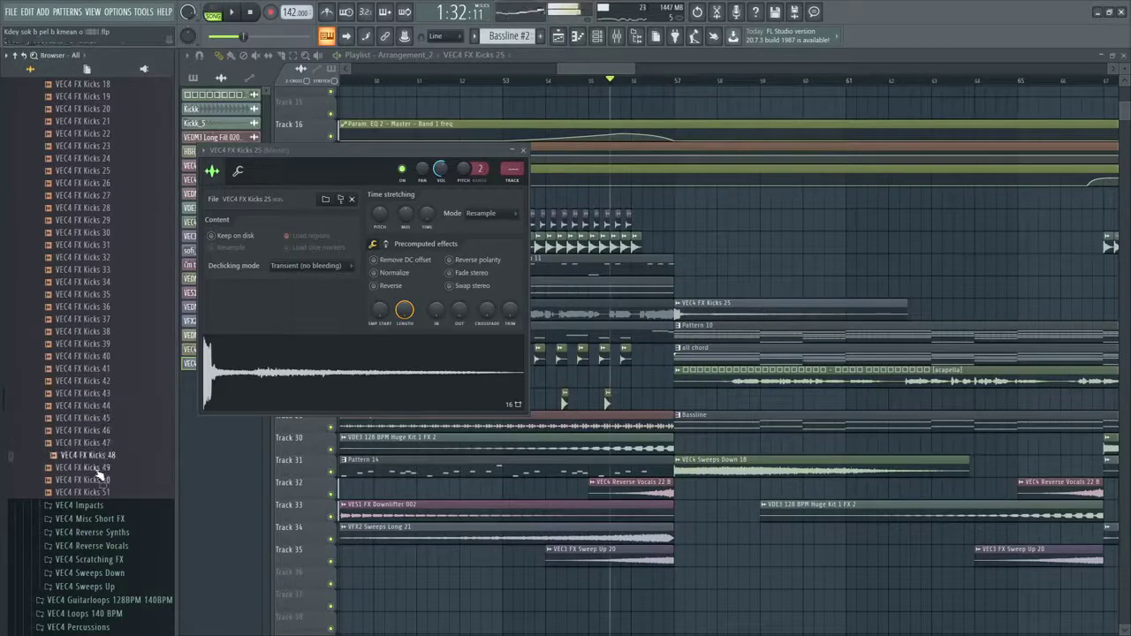
scroll(94, 460, "up", 8)
left_click(93, 346)
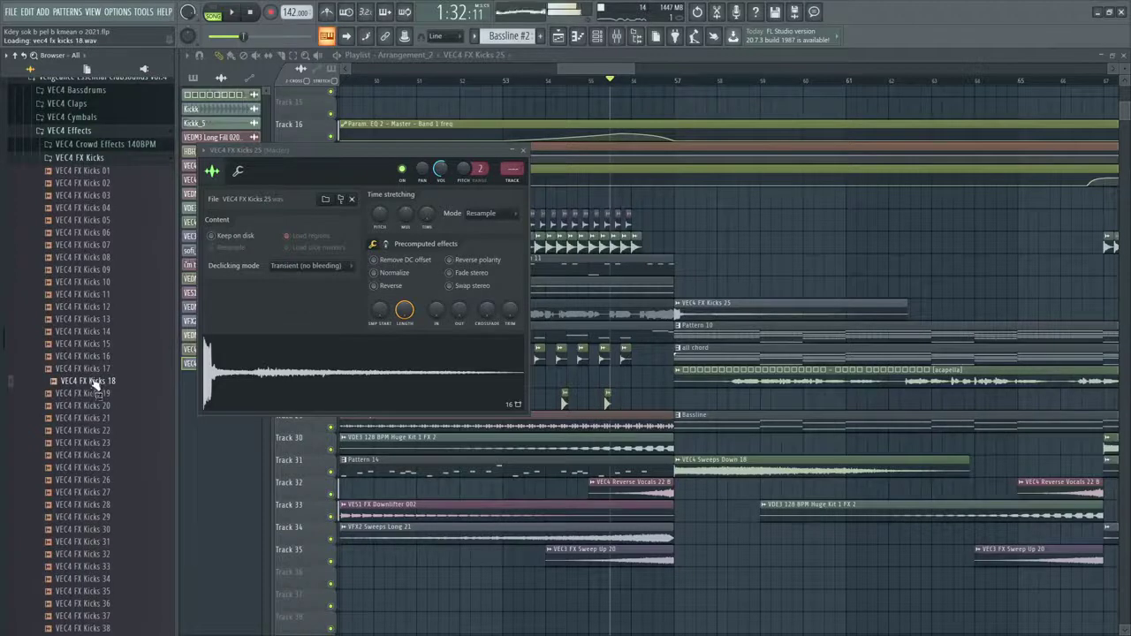
left_click_drag(334, 386, 336, 386)
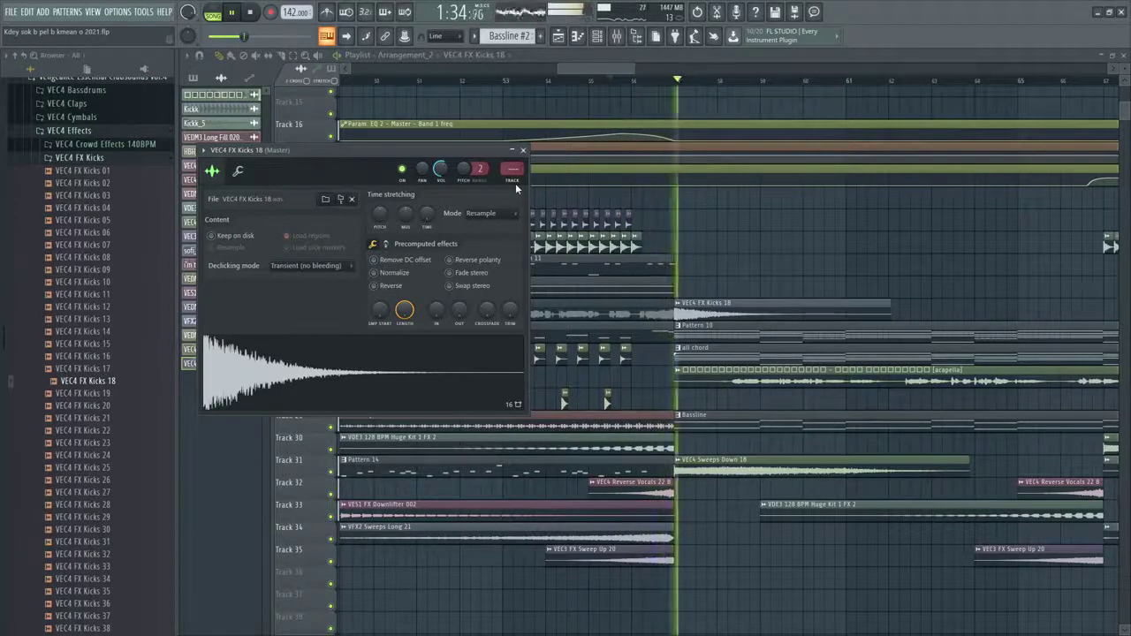
Soften the start of the VEC4 FX Kicks 18 sample with a small quick fade-in and save the project
left_click_drag(436, 313, 435, 302)
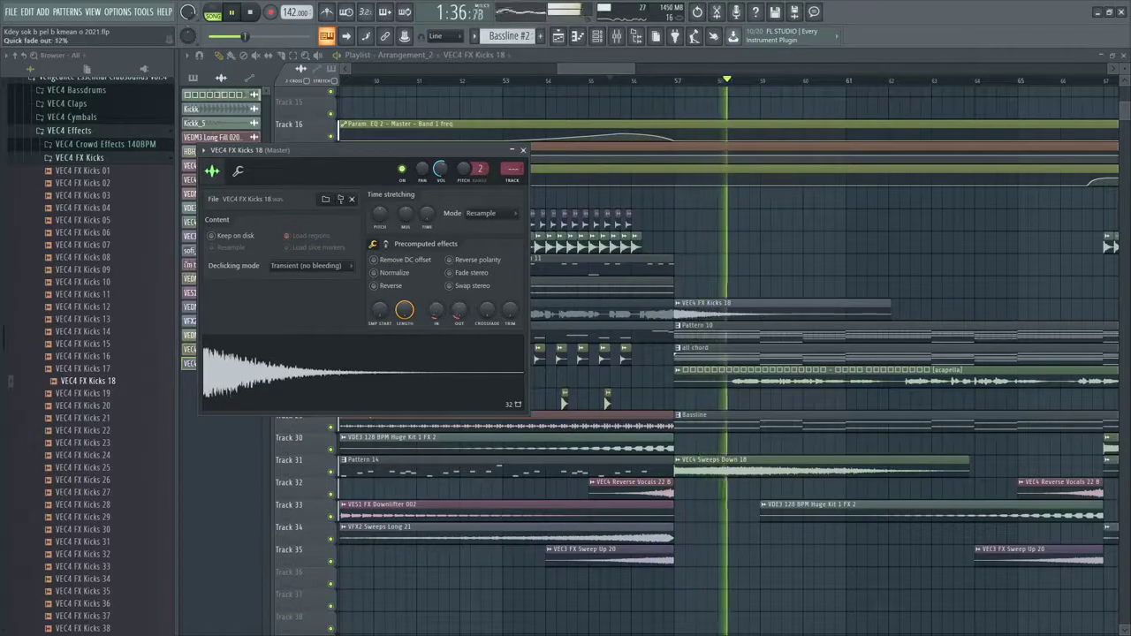
scroll(456, 318, "up", 2)
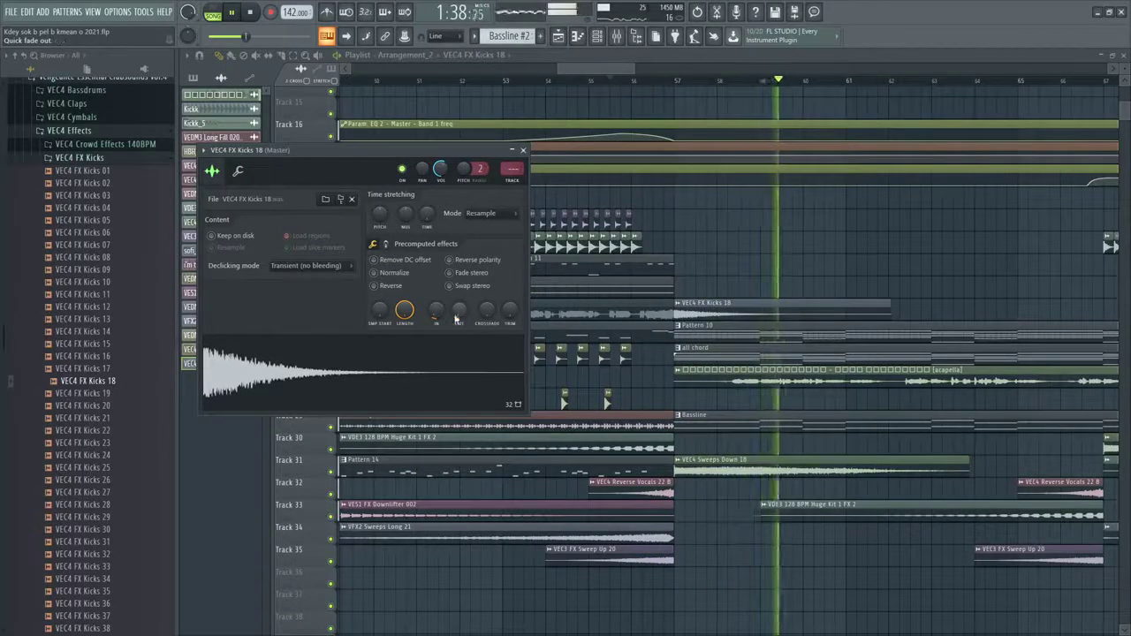
key("Escape")
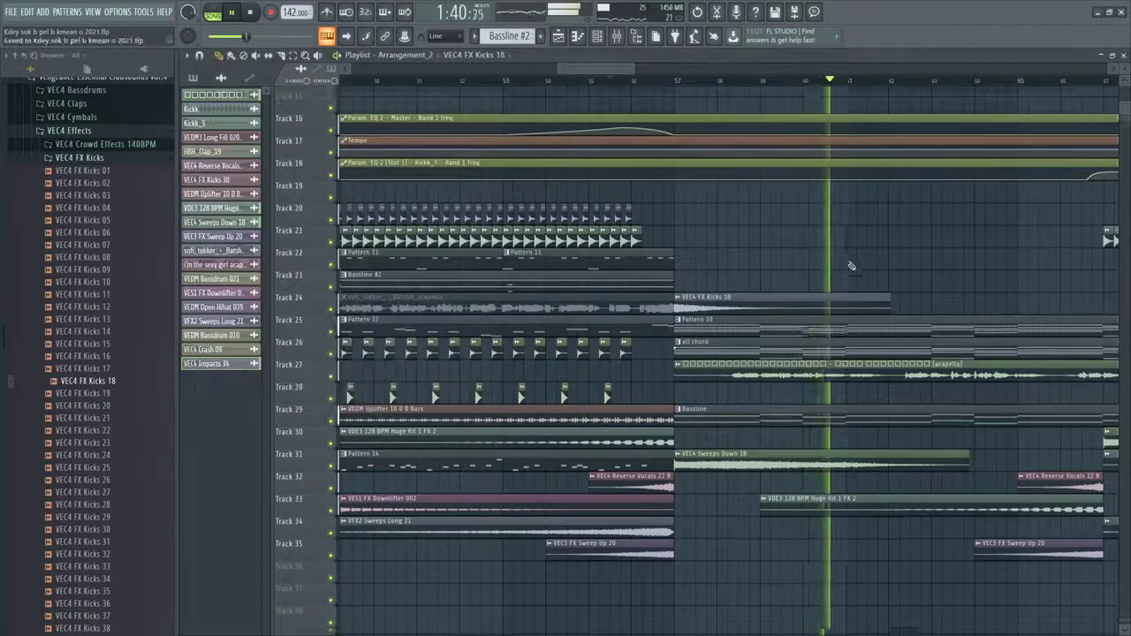
Play on past bar 67, open the VEC3 FX Sweep Up 20 channel settings from its Track 35 clip, and save the project
scroll(850, 265, "down", 3)
scroll(859, 267, "up", 2)
left_click_drag(665, 73, 717, 72)
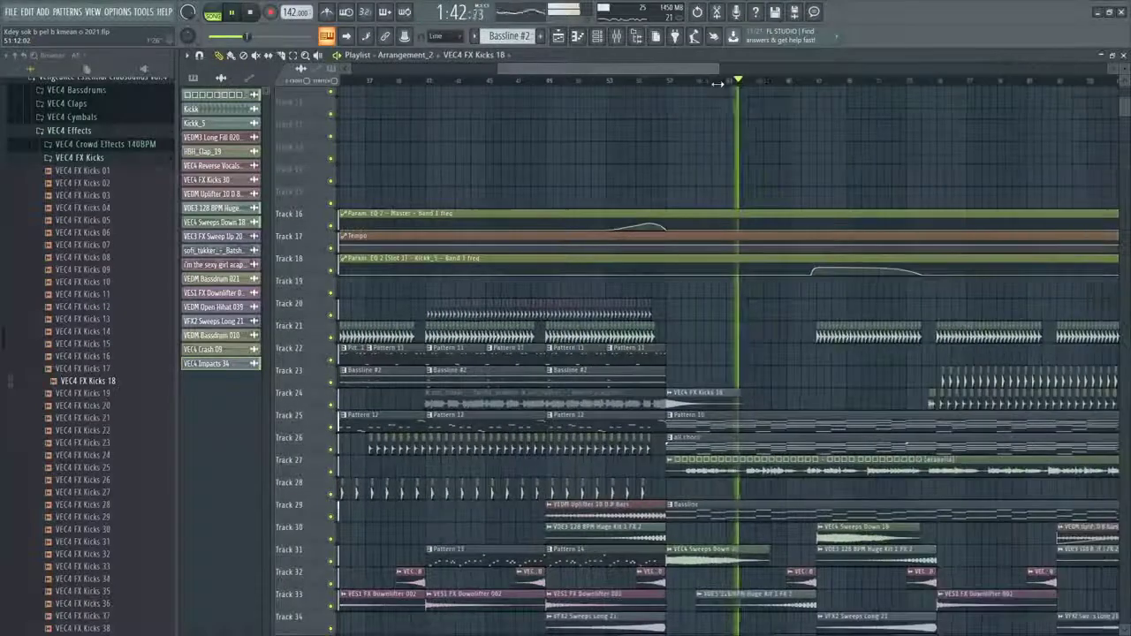
scroll(770, 298, "down", 3)
scroll(800, 213, "up", 2)
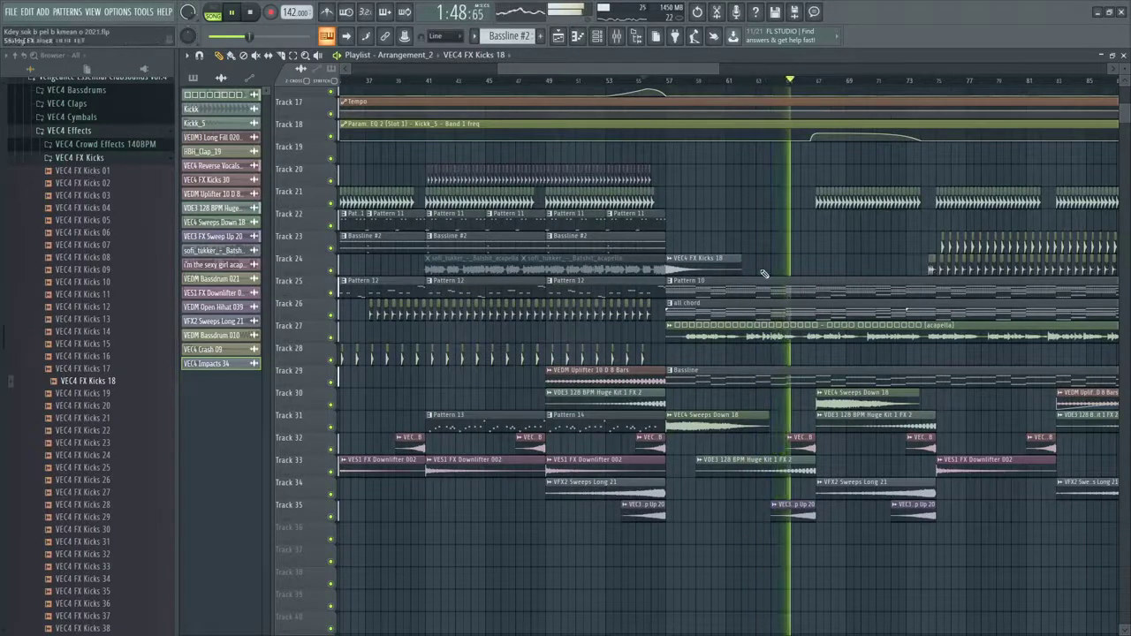
scroll(822, 463, "up", 2)
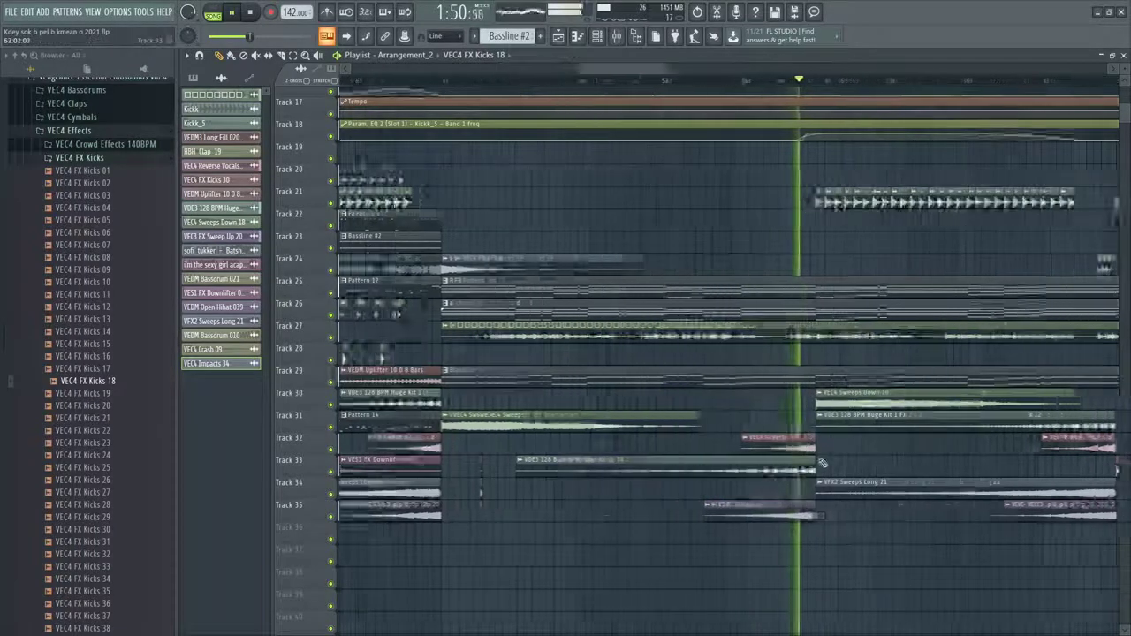
double_click(783, 511)
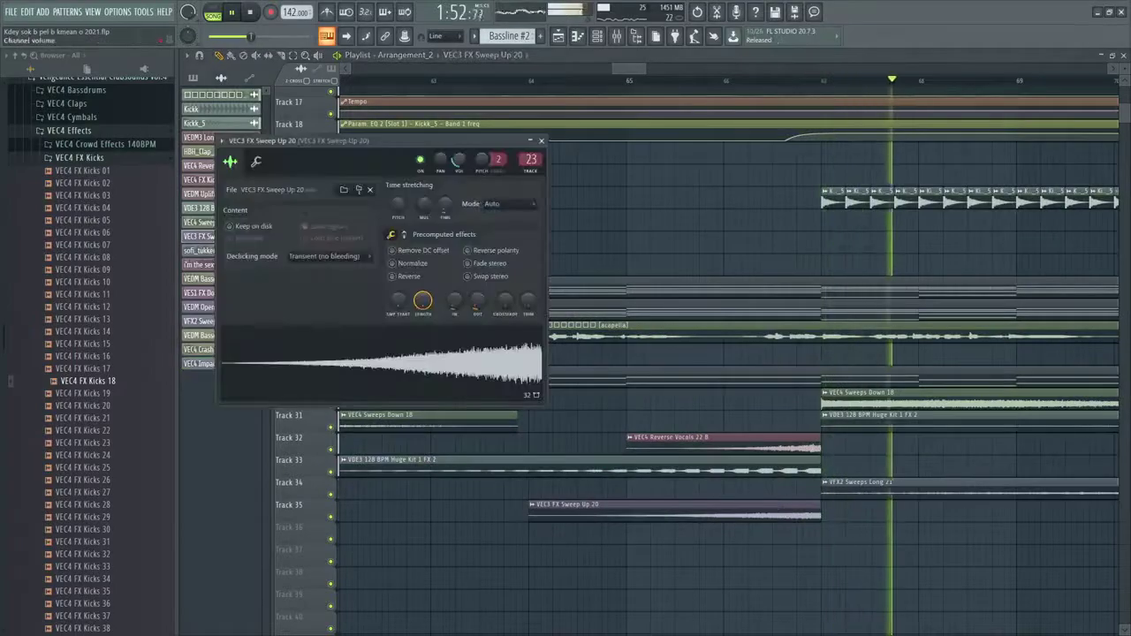
key("ctrl+s")
scroll(712, 344, "down", 2)
key("Escape")
scroll(697, 242, "down", 2)
scroll(696, 242, "up", 1)
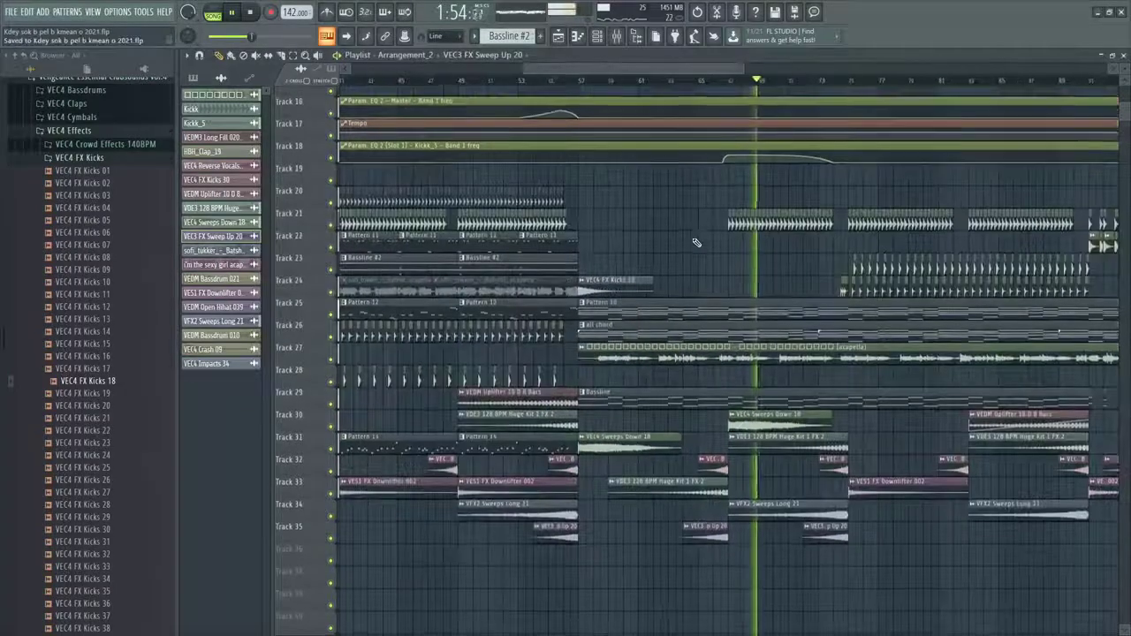
Copy nine VEDM Bassdrum 021 hits on Track 23 from after bar 75 to the section starting at bar 67 and align them offbeat
key("space")
scroll(855, 296, "up", 2)
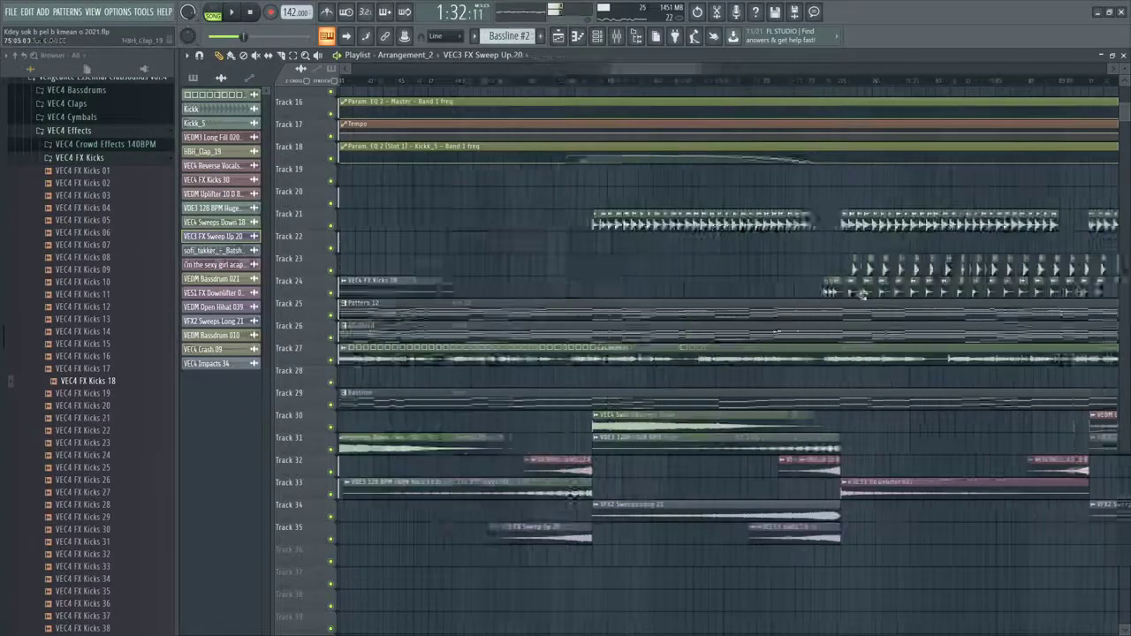
left_click_drag(1010, 270, 1006, 263)
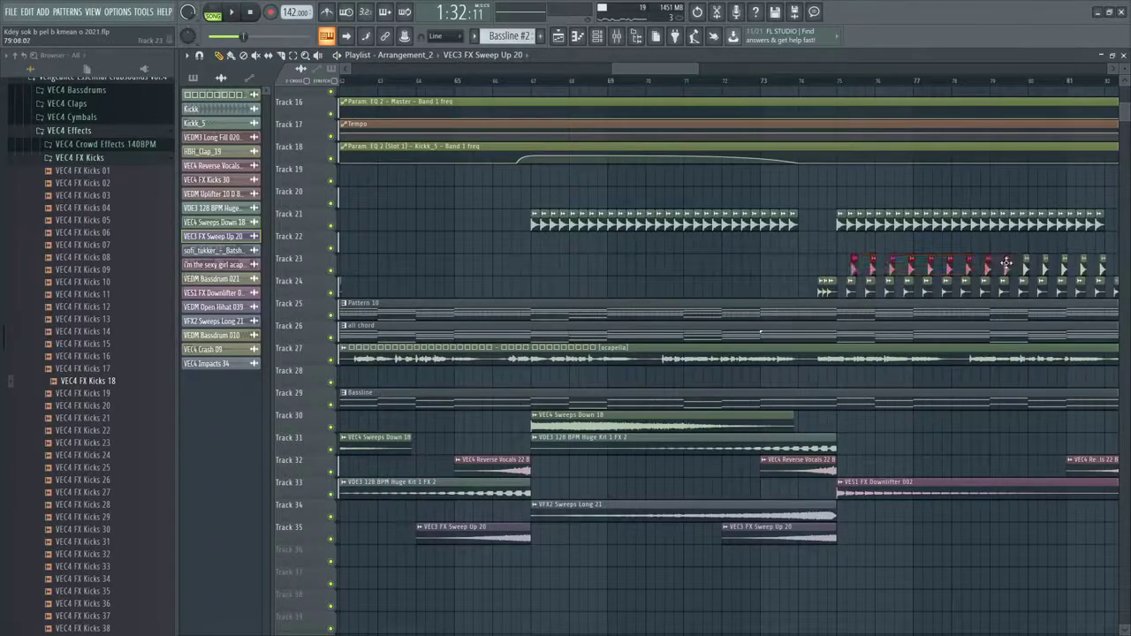
key("space")
scroll(543, 267, "up", 2)
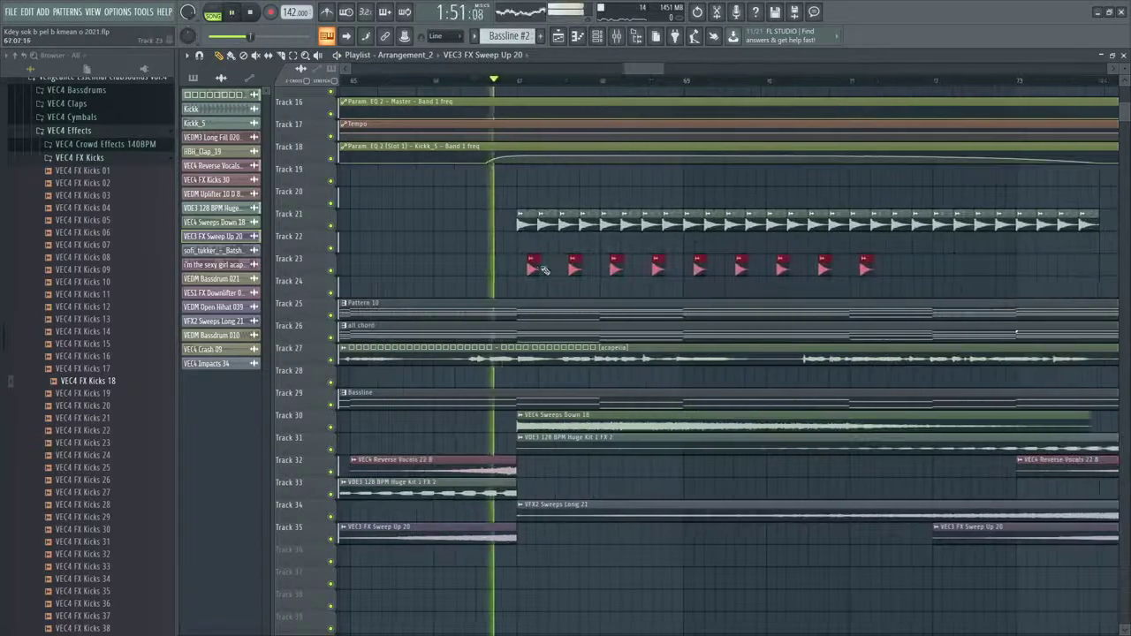
key("space")
left_click_drag(533, 269, 554, 270)
key("space")
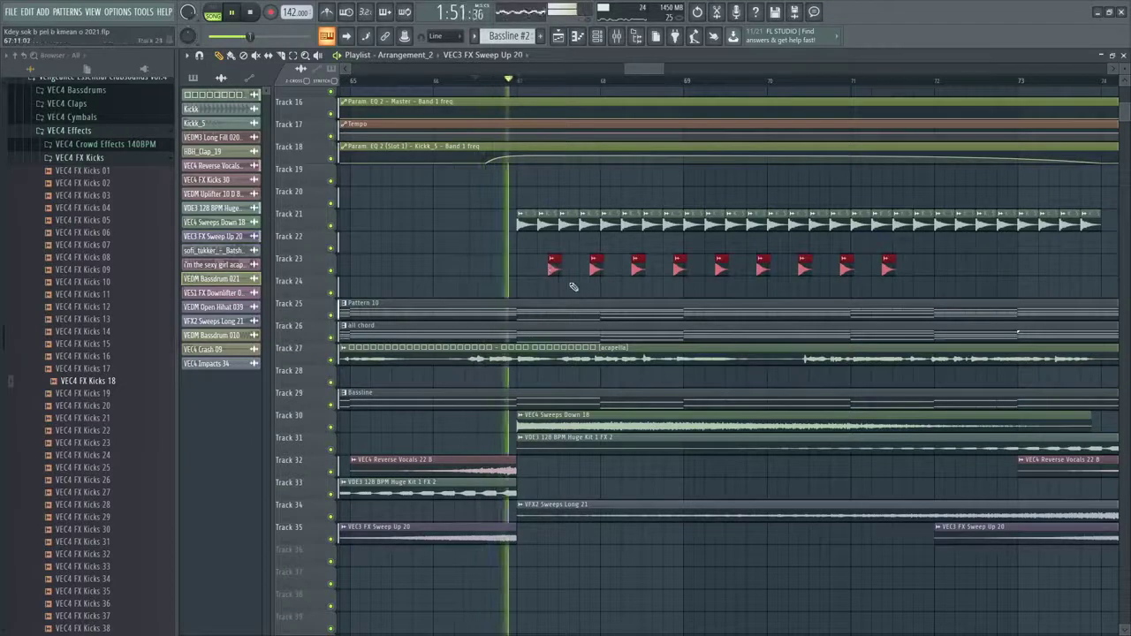
left_click(575, 285, "ctrl")
Duplicate the offbeat bass drum hits on Track 23 so the run continues up to bar 74
scroll(583, 286, "down", 2)
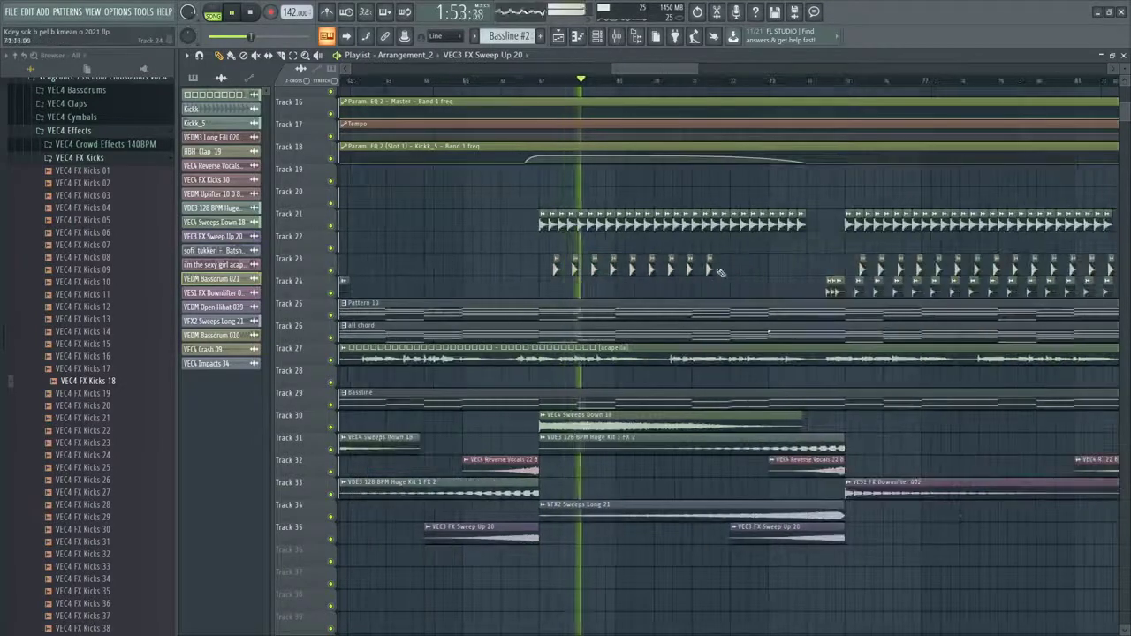
mouse_move(732, 275)
left_mouse_down()
mouse_move(544, 254)
mouse_move(861, 267)
mouse_move(591, 268)
left_mouse_up()
key("ctrl+z")
mouse_move(792, 269)
left_mouse_down()
mouse_move(619, 272)
mouse_move(727, 264)
left_mouse_up()
left_click(830, 262, "ctrl")
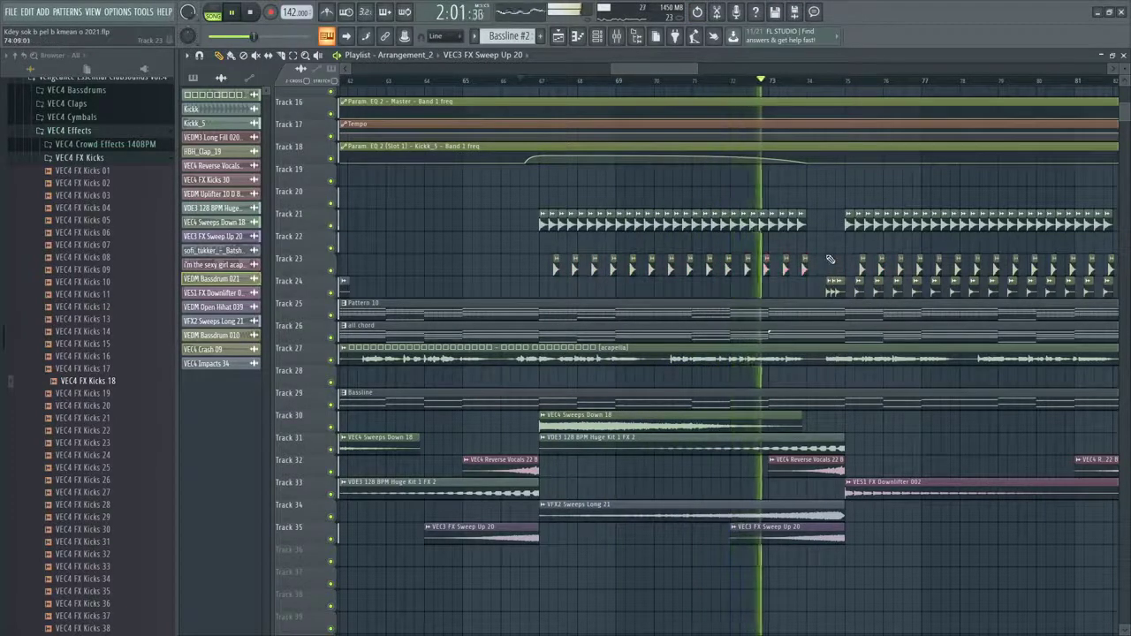
Add a single VEDM Bassdrum 021 hit on Track 23 in bar 74, just before the clap fill
scroll(826, 263, "up", 4)
left_click(820, 266)
right_click(855, 270)
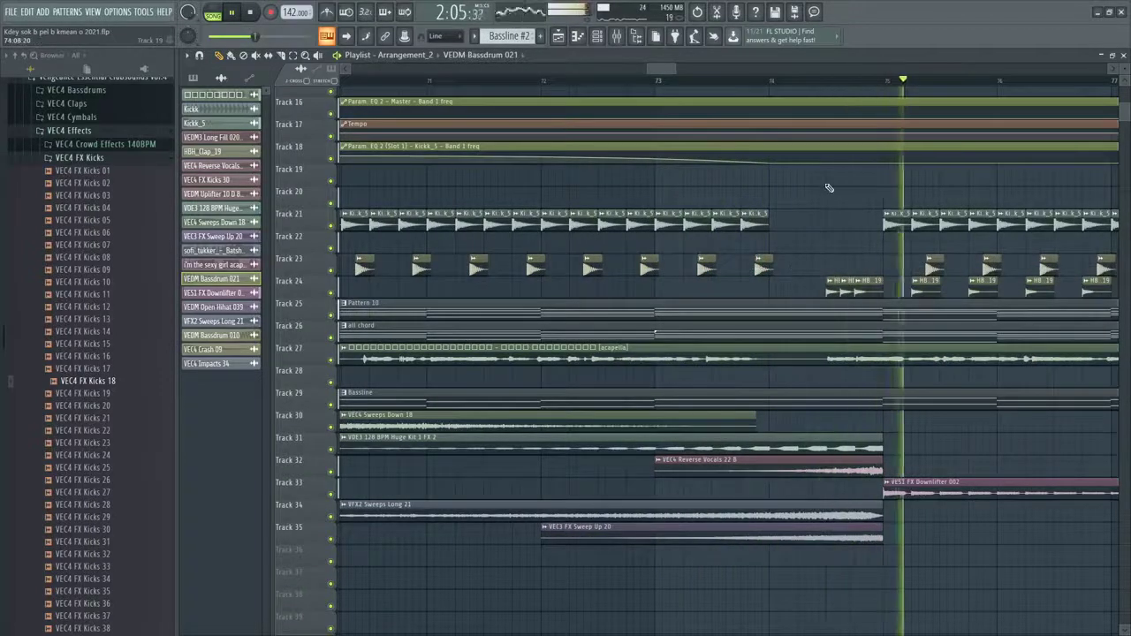
scroll(822, 269, "down", 1)
scroll(817, 268, "up", 2)
left_click(814, 266)
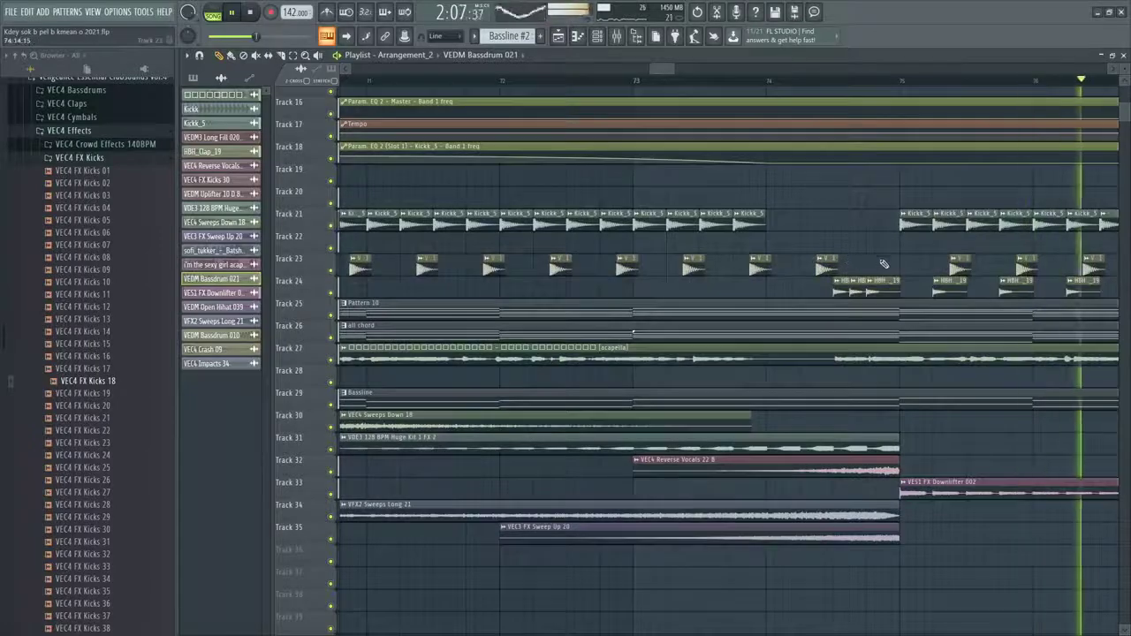
Place a VEDM Bassdrum 010 fill clip on Track 23 ending at bar 75 and replay the transition
scroll(861, 81, "down", 4)
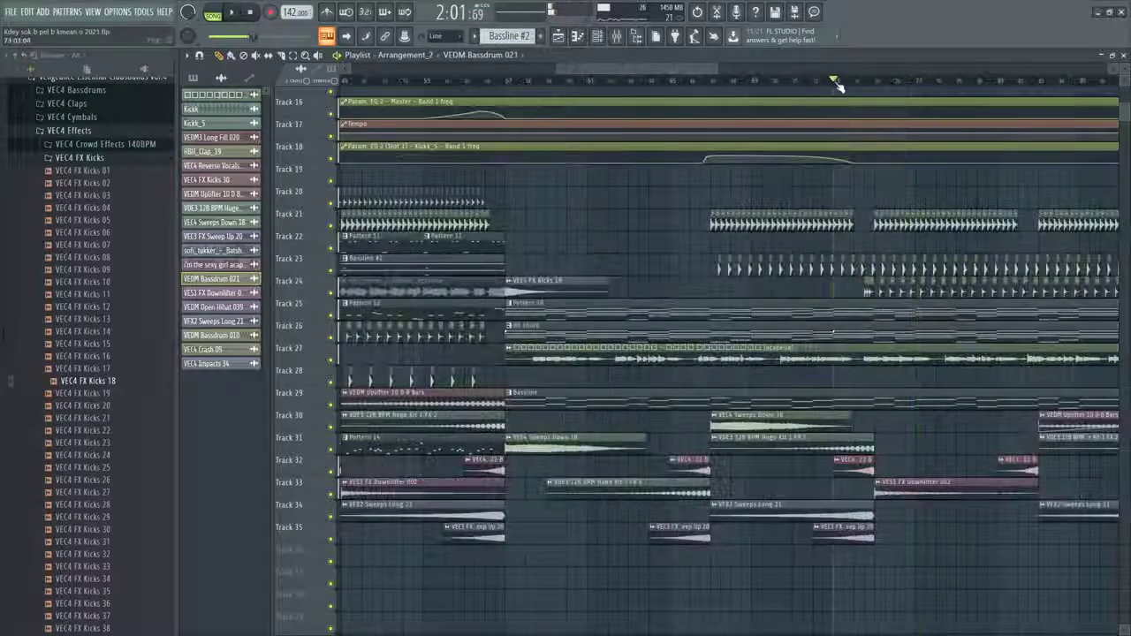
scroll(849, 157, "down", 3)
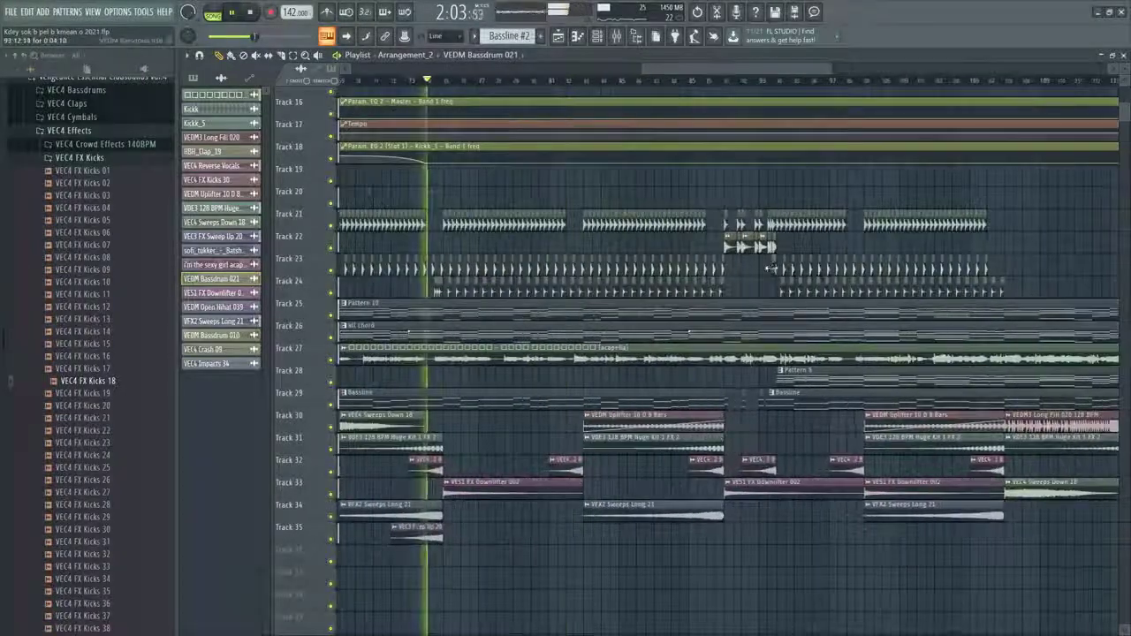
key("space")
scroll(437, 243, "up", 5)
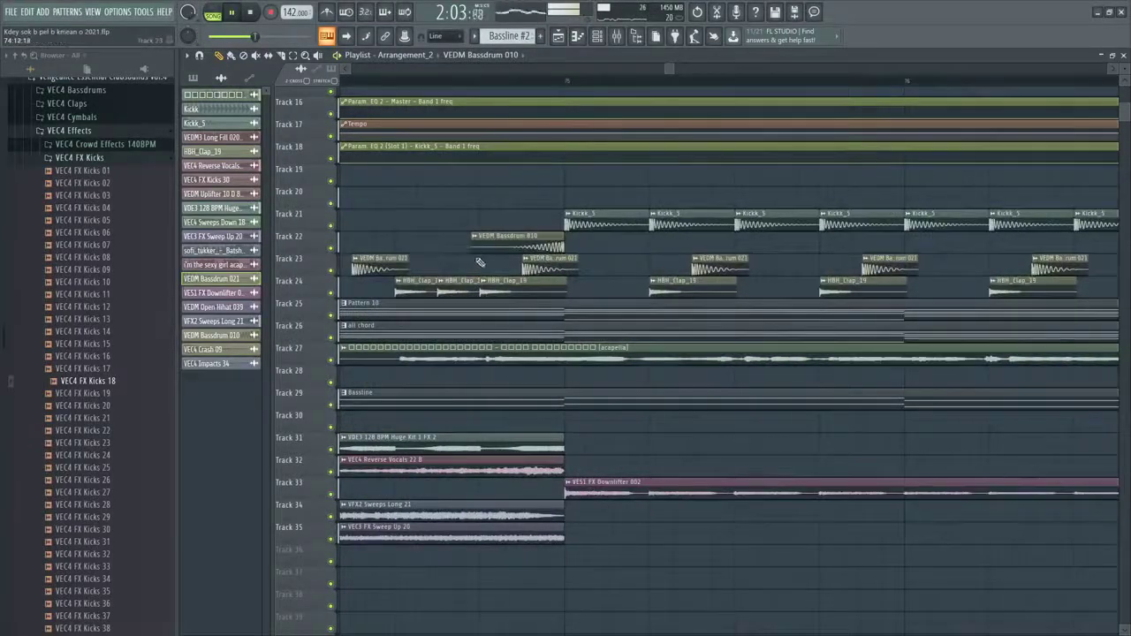
scroll(480, 262, "down", 4)
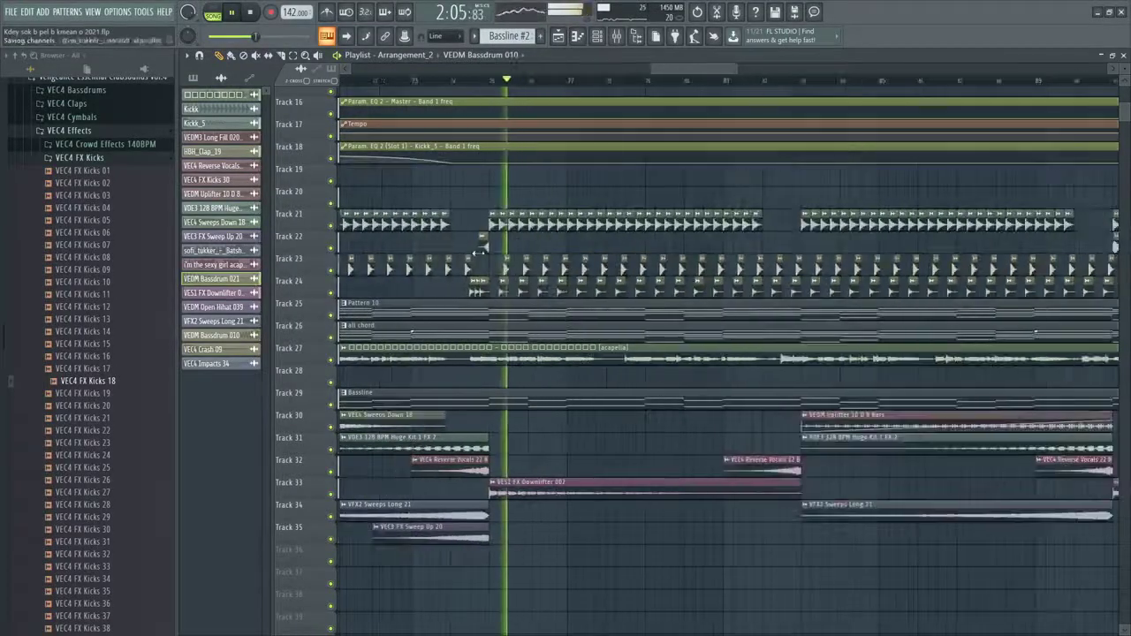
scroll(482, 253, "up", 3)
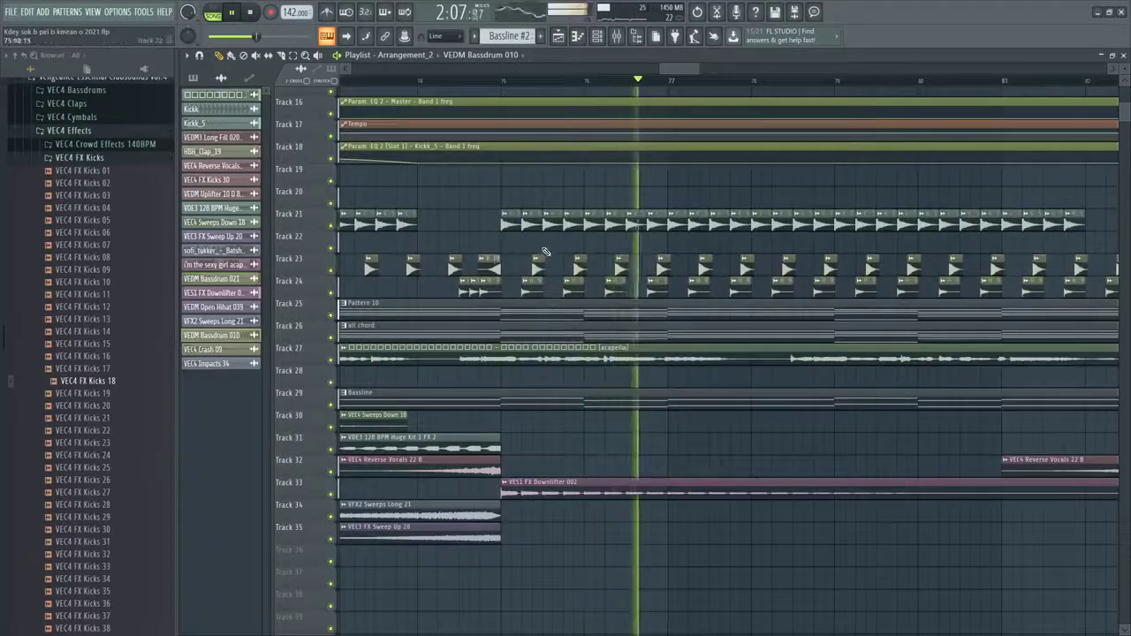
scroll(545, 251, "down", 4)
scroll(685, 288, "up", 2)
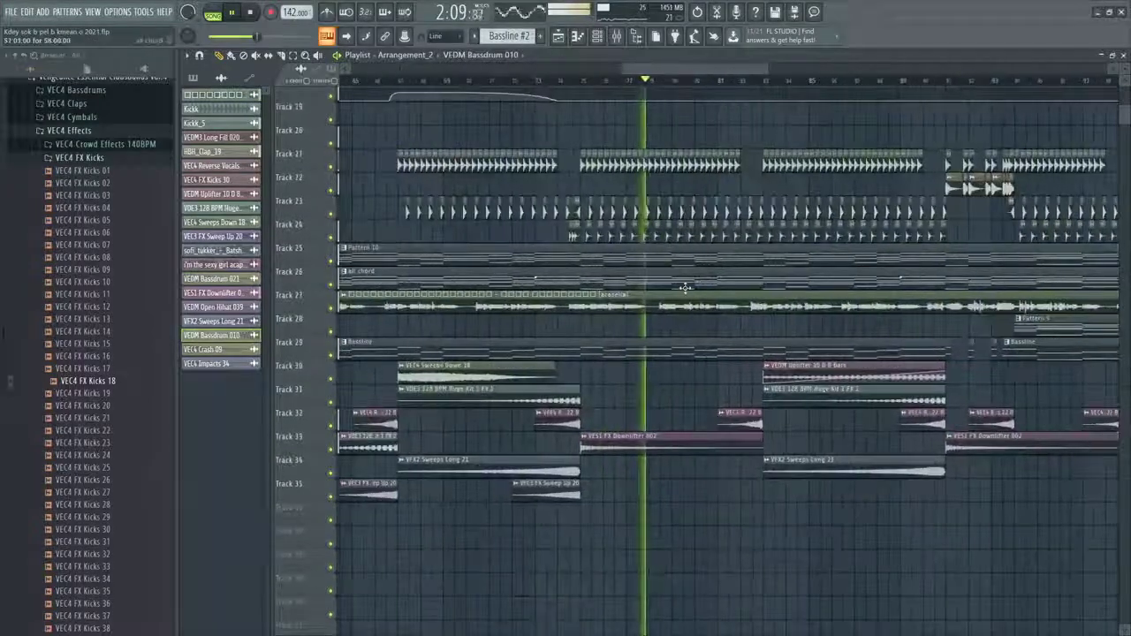
scroll(681, 290, "down", 2)
scroll(689, 301, "down", 2)
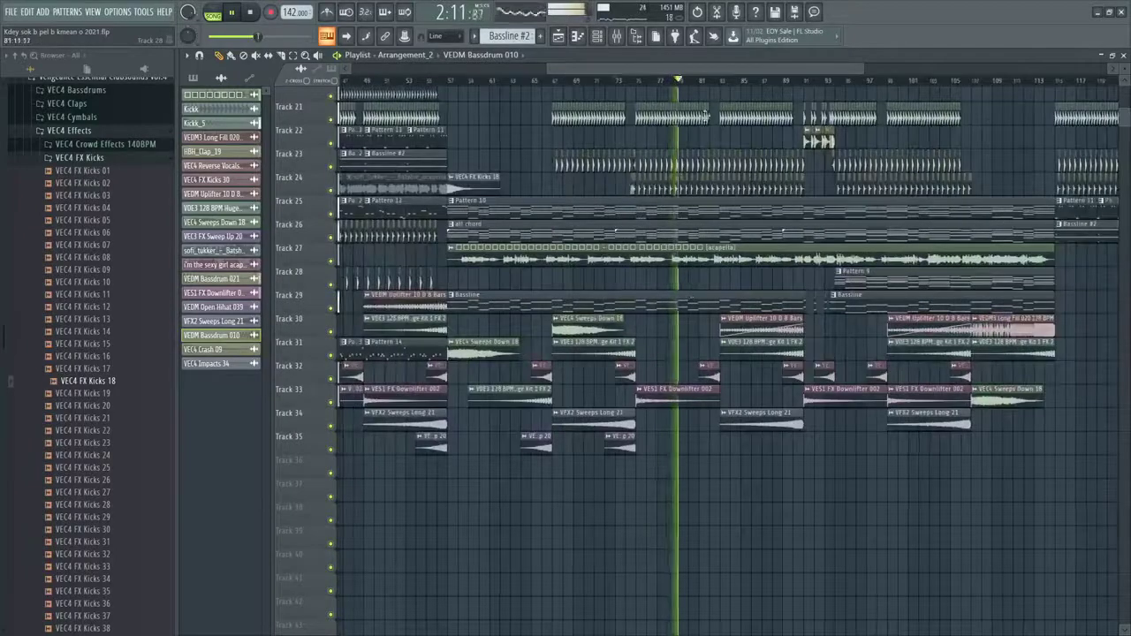
scroll(624, 203, "down", 2)
scroll(626, 224, "up", 1)
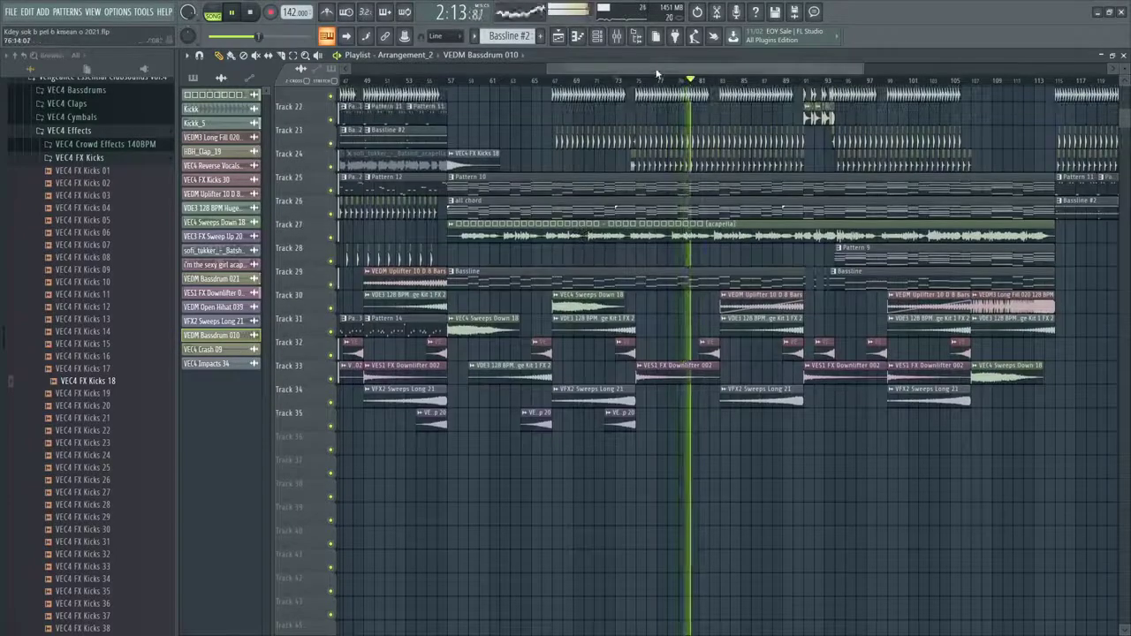
left_click_drag(658, 72, 667, 75)
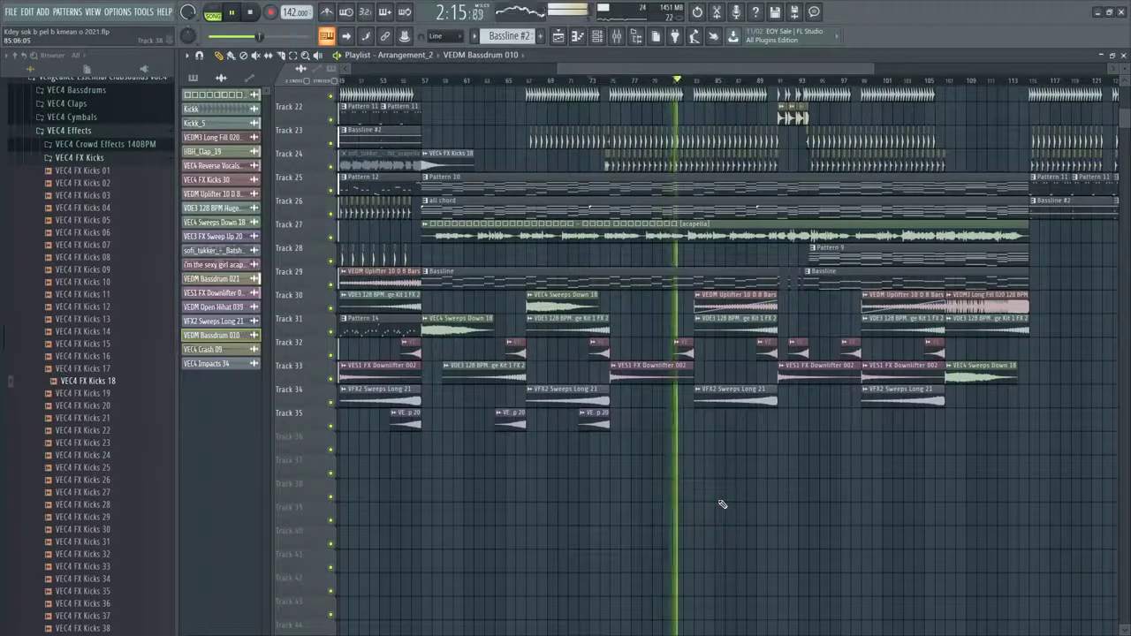
Place another copy of the VEC3 FX Sweep Up 20 clip on Track 35 at bar 87
scroll(722, 505, "up", 3)
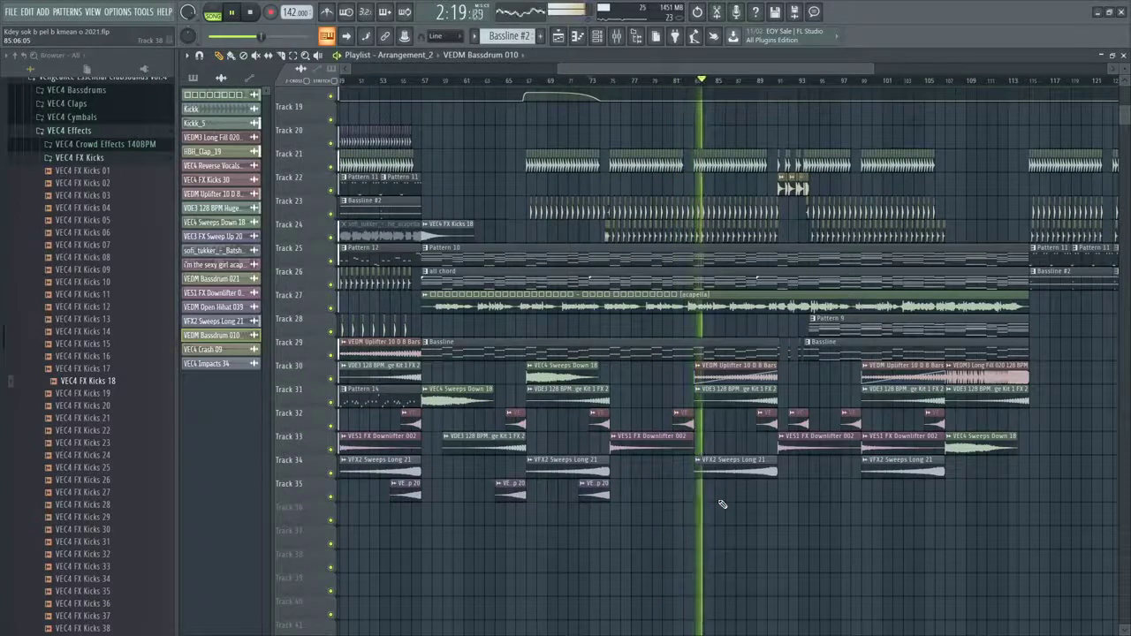
scroll(722, 505, "down", 1)
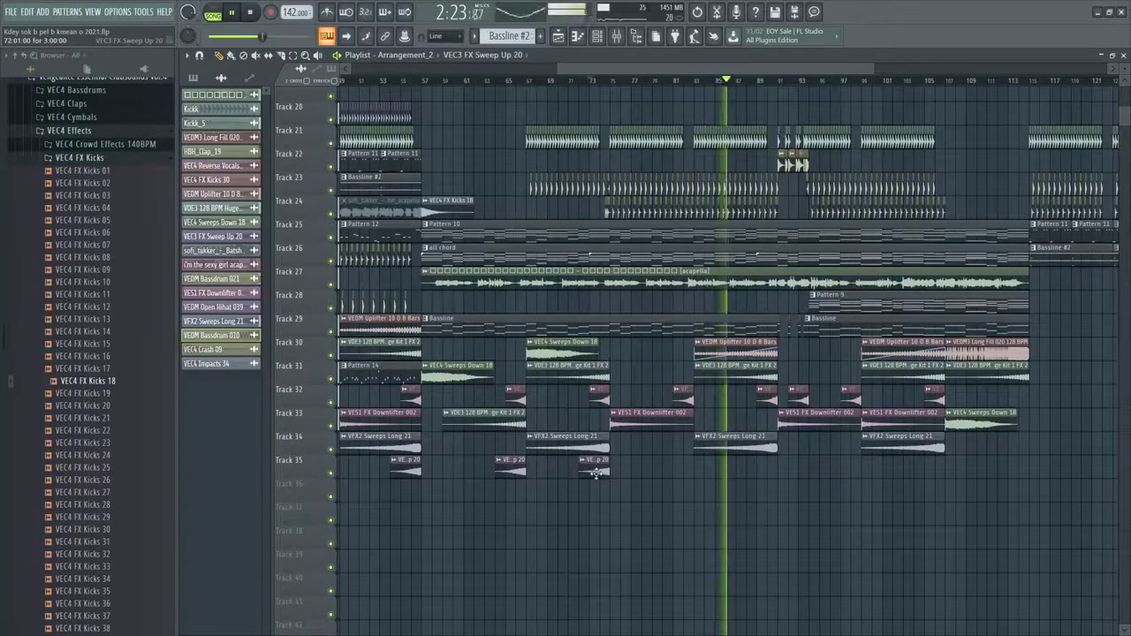
mouse_move(726, 477)
left_mouse_down()
mouse_move(753, 472)
mouse_move(743, 471)
left_mouse_up()
scroll(816, 478, "down", 1)
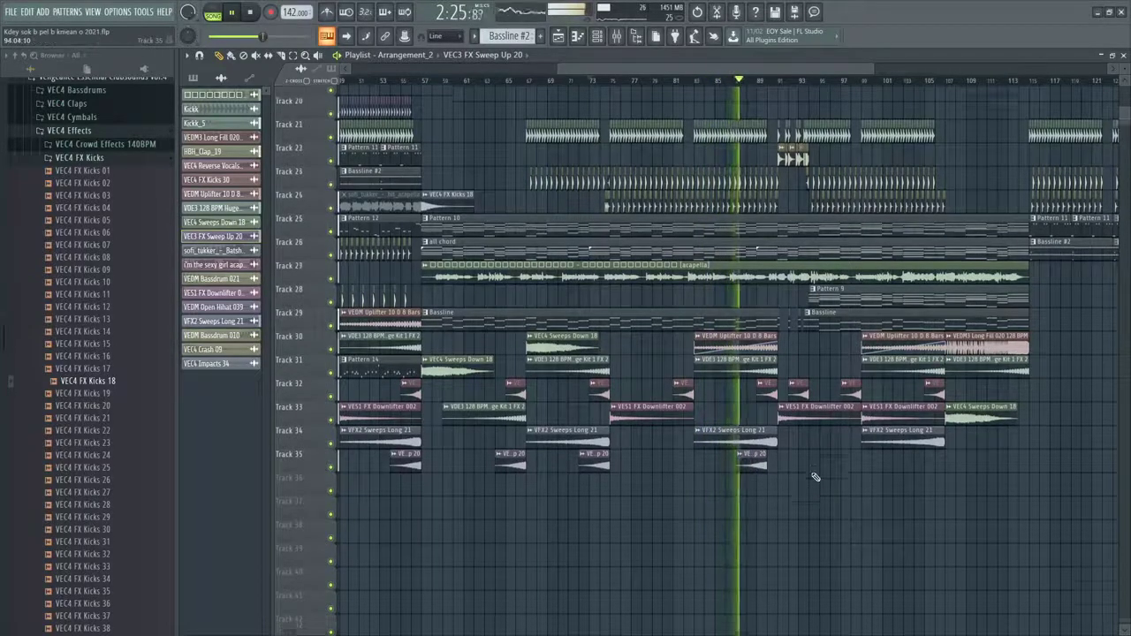
scroll(815, 477, "down", 5)
scroll(815, 477, "up", 4)
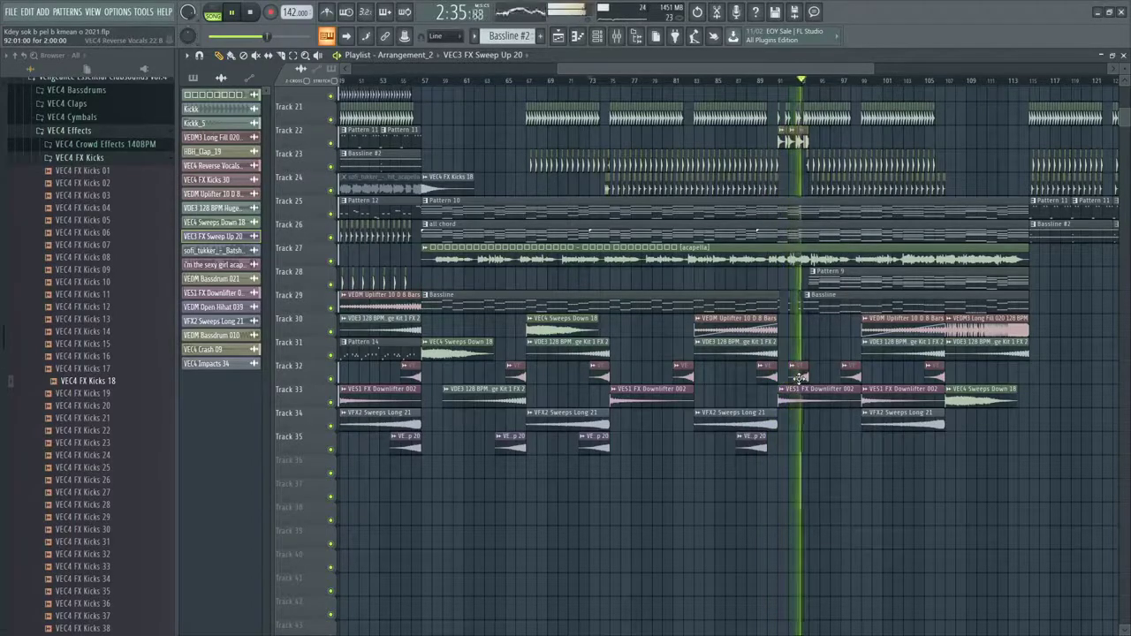
Replay from just before bar 91, try a small shift of the Pattern 9 clip on Track 28, and undo it
scroll(813, 345, "up", 3)
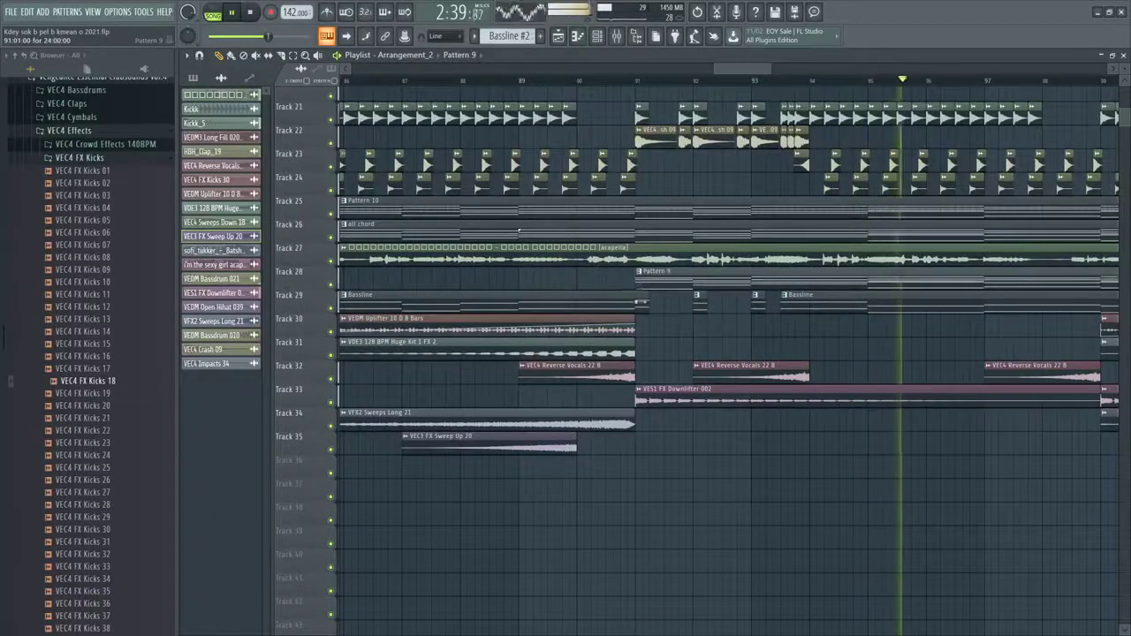
left_click(604, 74)
scroll(642, 212, "up", 4)
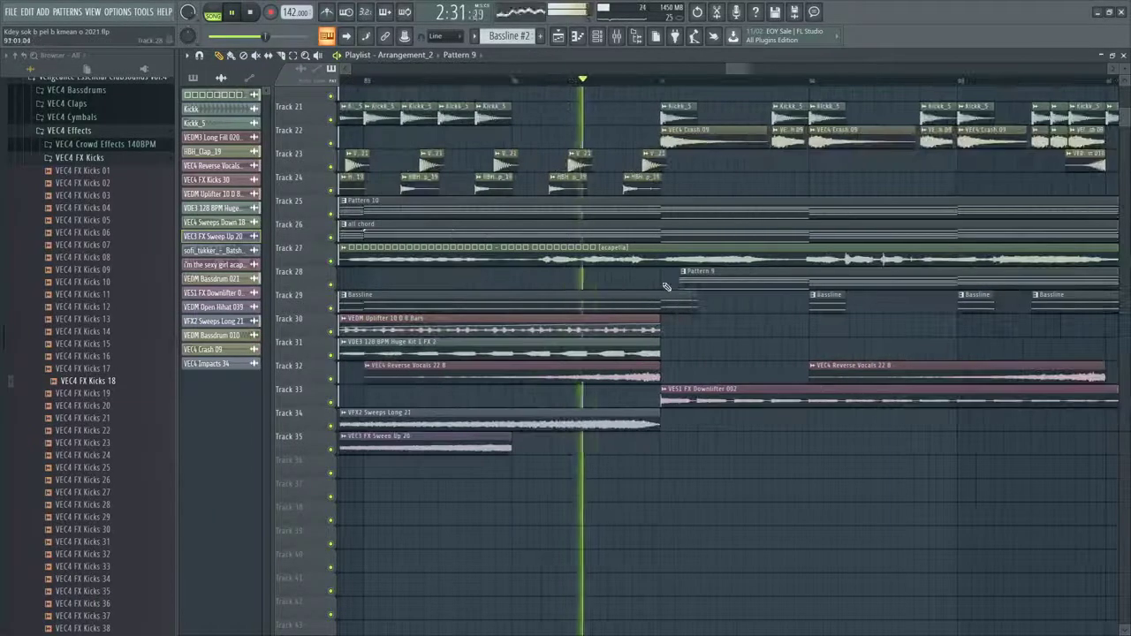
left_click_drag(686, 283, 656, 292)
key("ctrl+z")
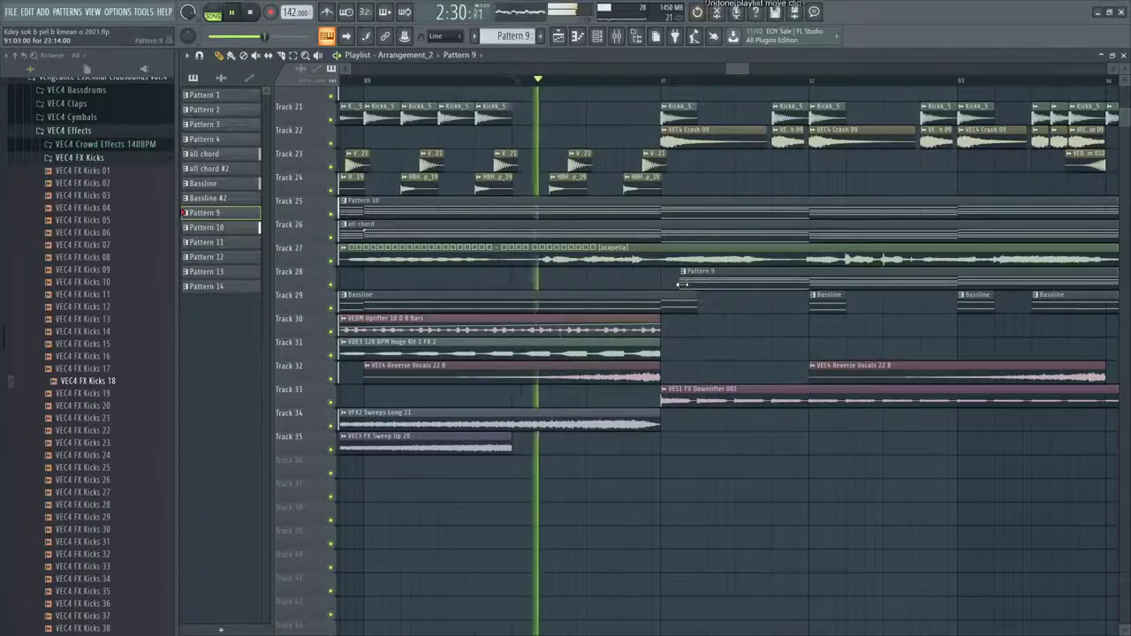
Raise the Nexus mixer channel slightly and set its Kickstart plugin to a late-rising ducking curve with a 45% mix
scroll(683, 347, "down", 4)
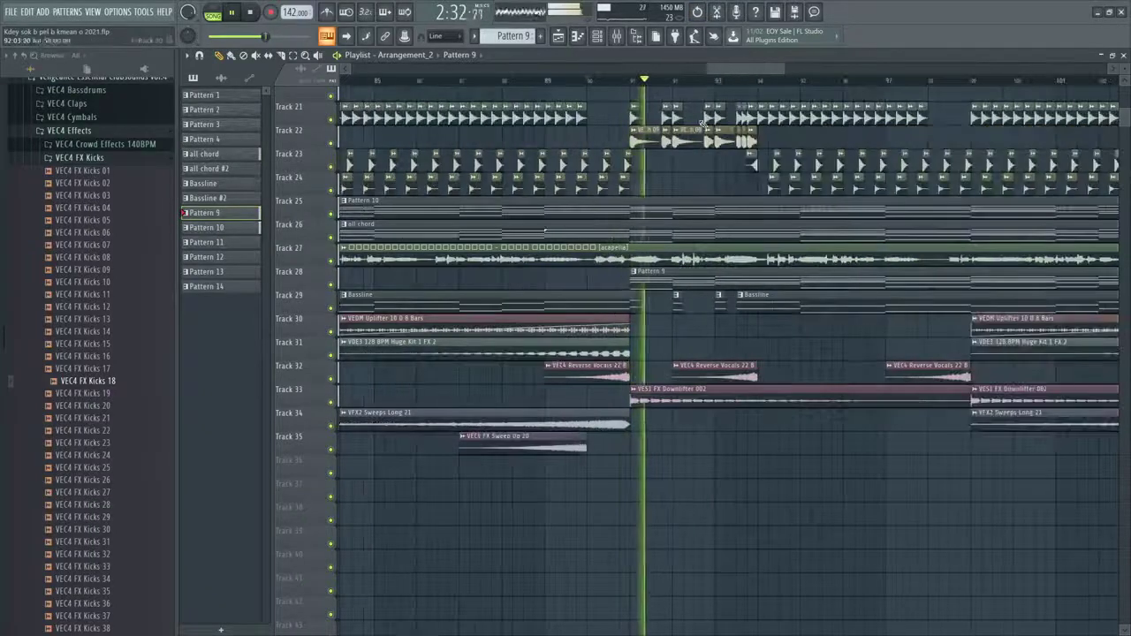
scroll(773, 324, "down", 2)
scroll(773, 324, "up", 1)
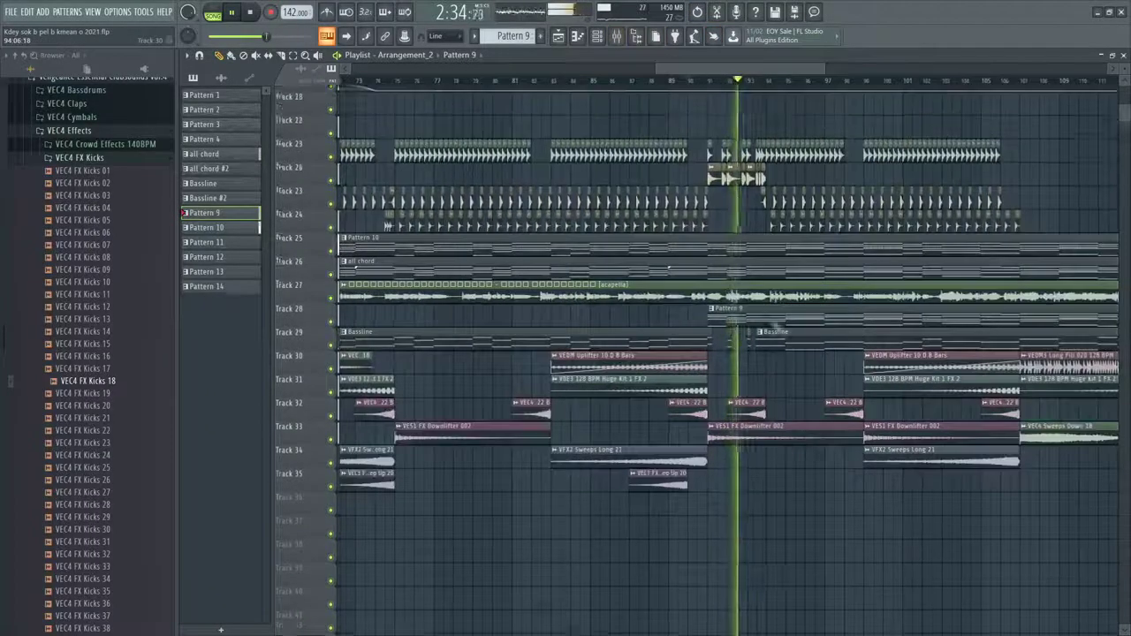
scroll(776, 325, "down", 3)
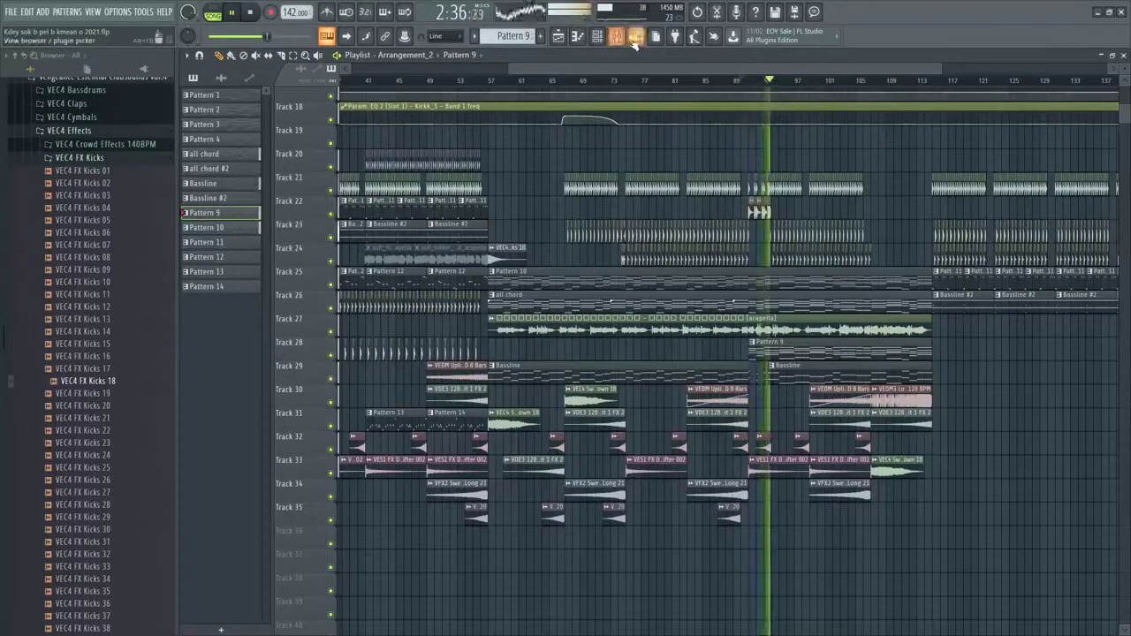
left_click(616, 35)
left_click_drag(542, 474, 542, 465)
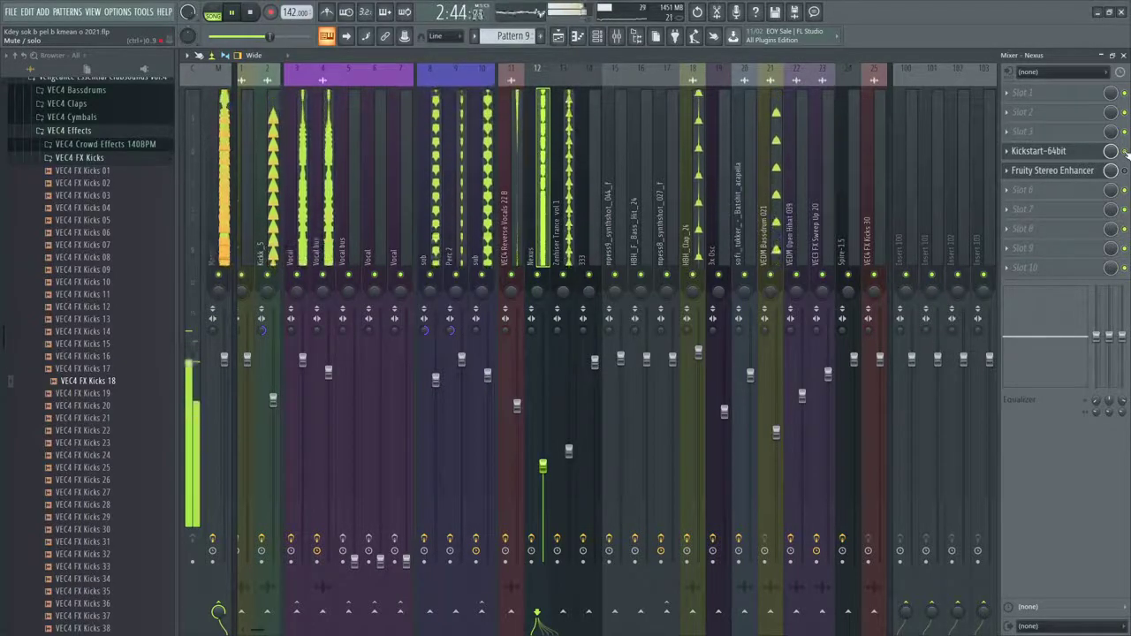
left_click(1048, 157)
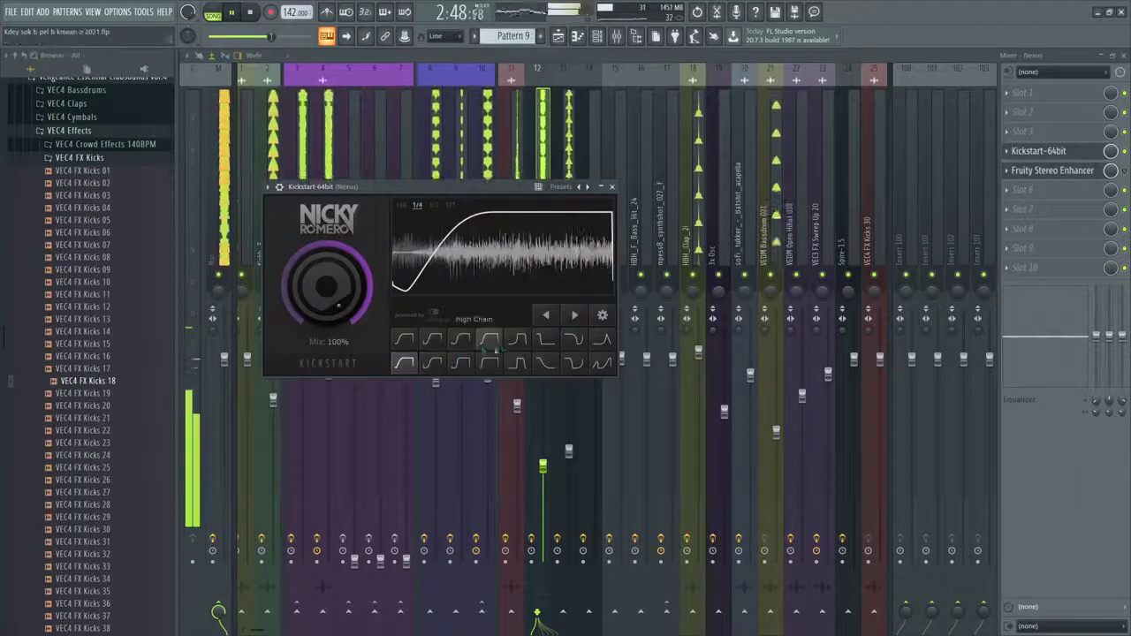
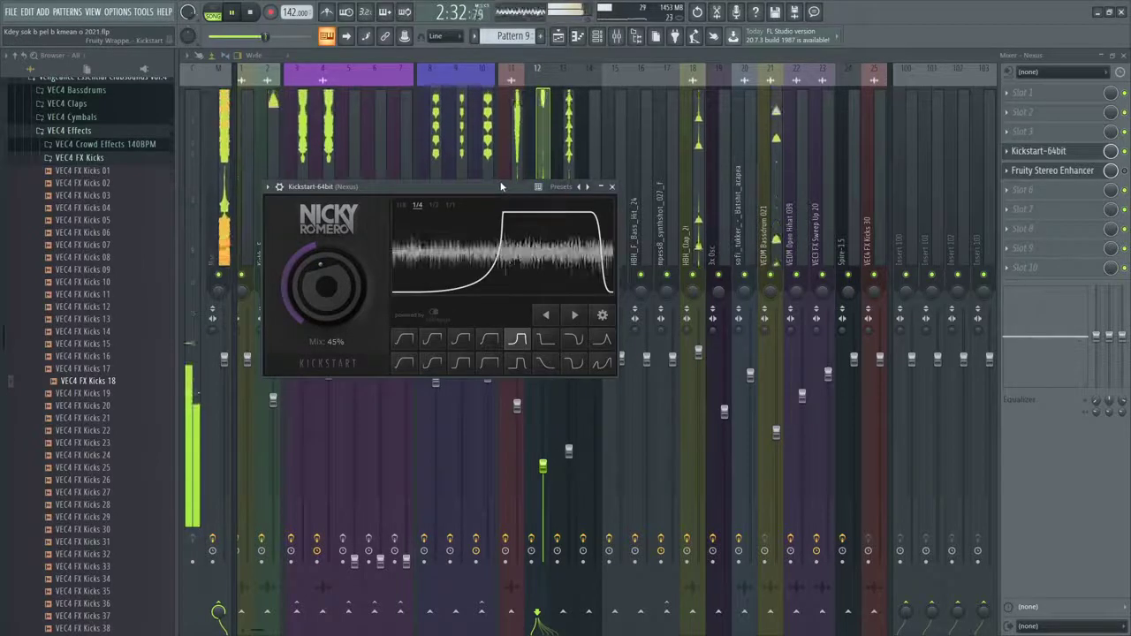
Return to the playlist and mute Track 26, which holds the all chord clip
left_click(559, 35)
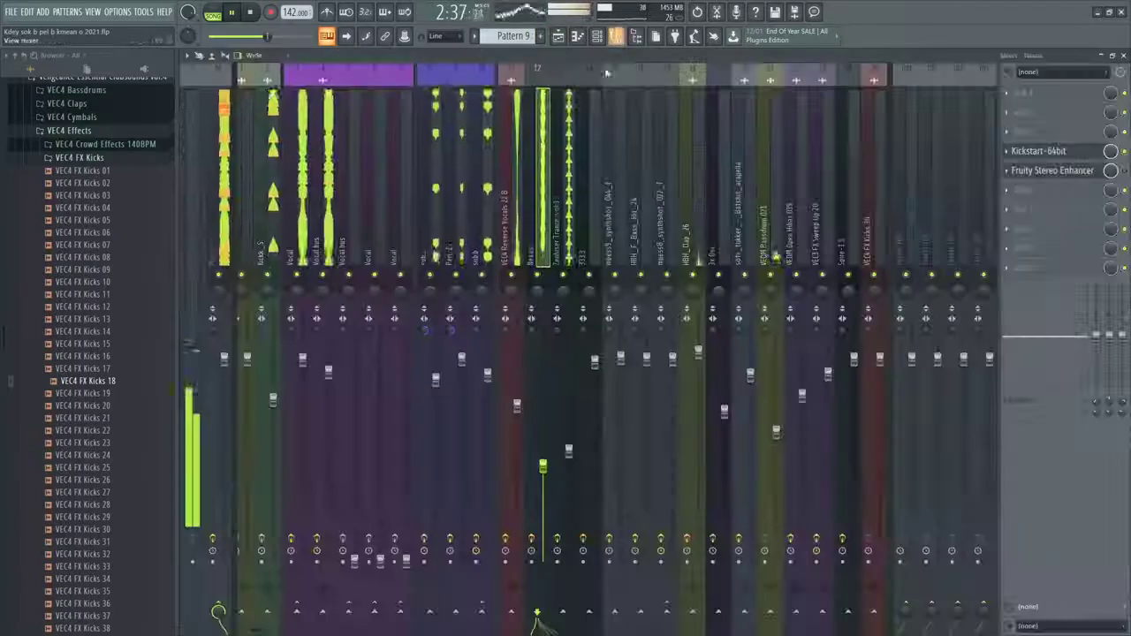
key("F9")
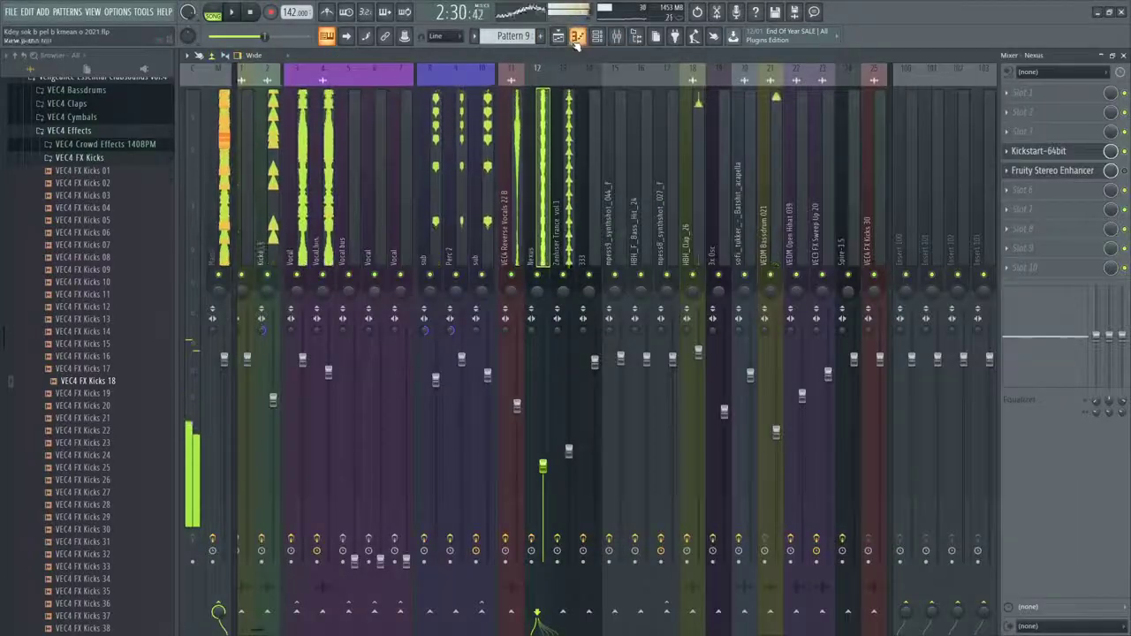
key("F5")
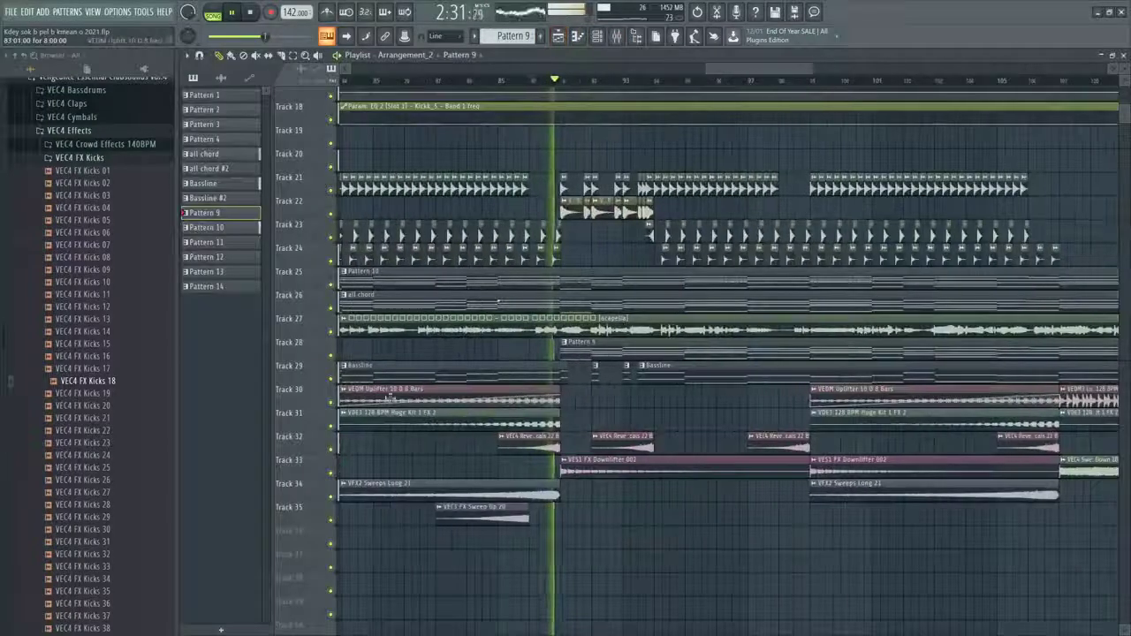
left_click(332, 309)
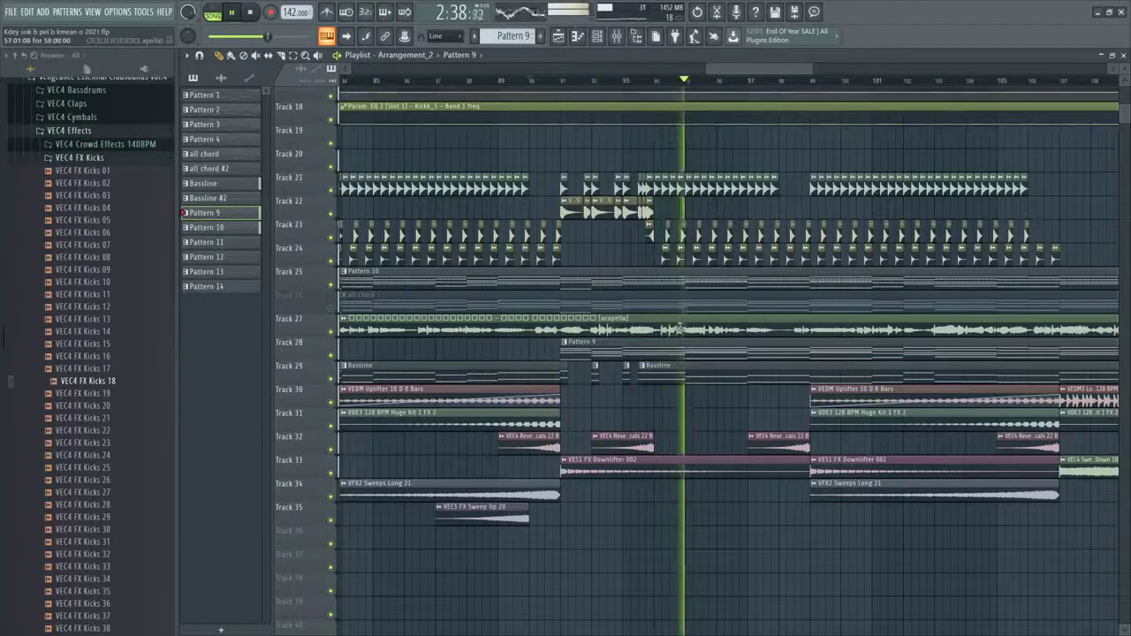
Enlarge the channel rack until all channels show, check which ones Pattern 9 uses, and close the rack
left_click(600, 40)
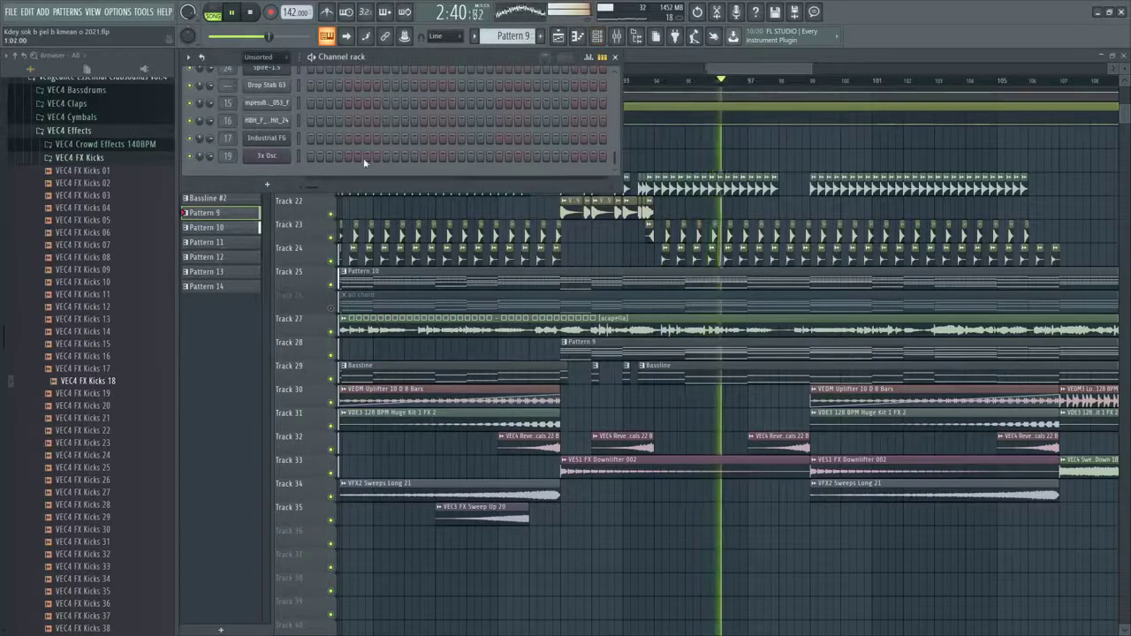
left_click_drag(618, 157, 723, 168)
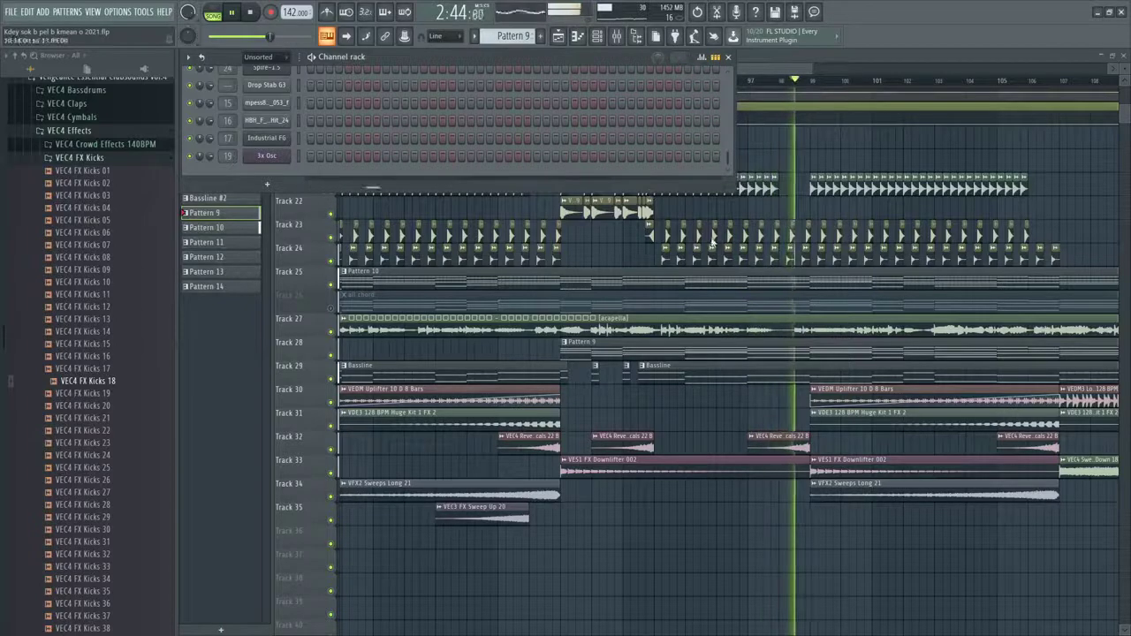
left_click_drag(410, 189, 411, 315)
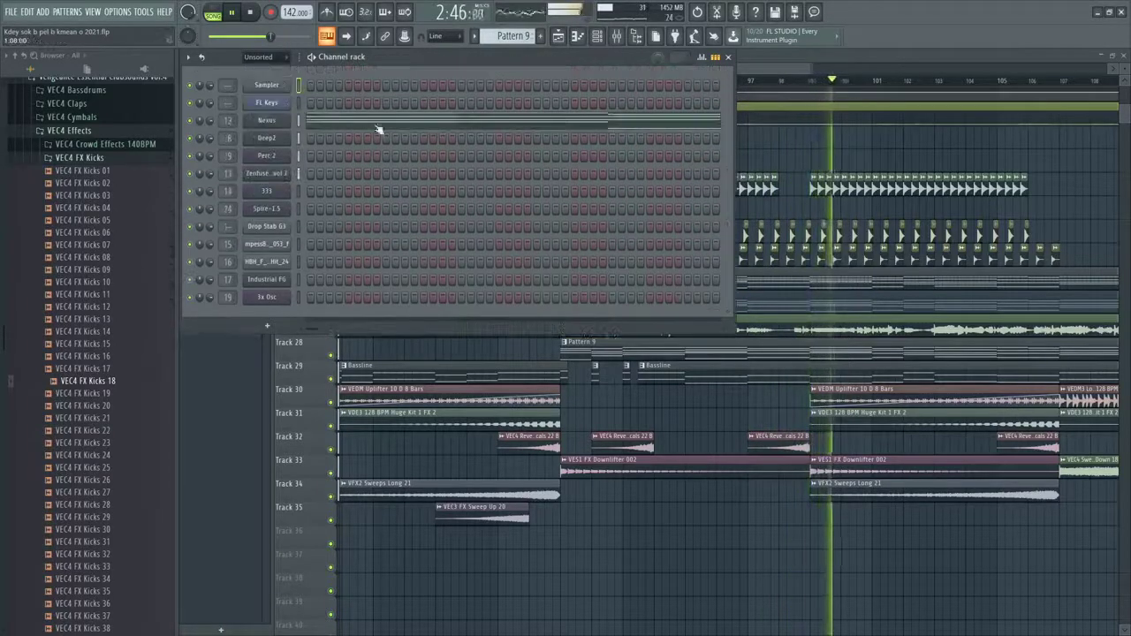
left_click(728, 58)
Check the Kickstart effect on the Nexus mixer channel and go back to the playlist
left_click_drag(747, 69, 766, 69)
left_click(617, 36)
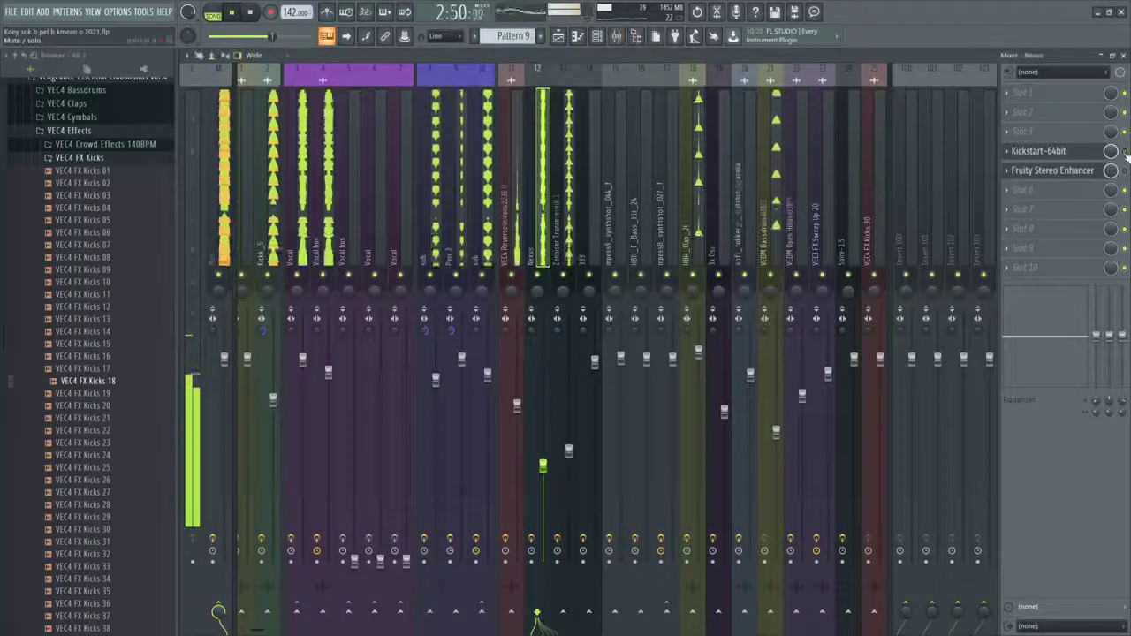
key("F9")
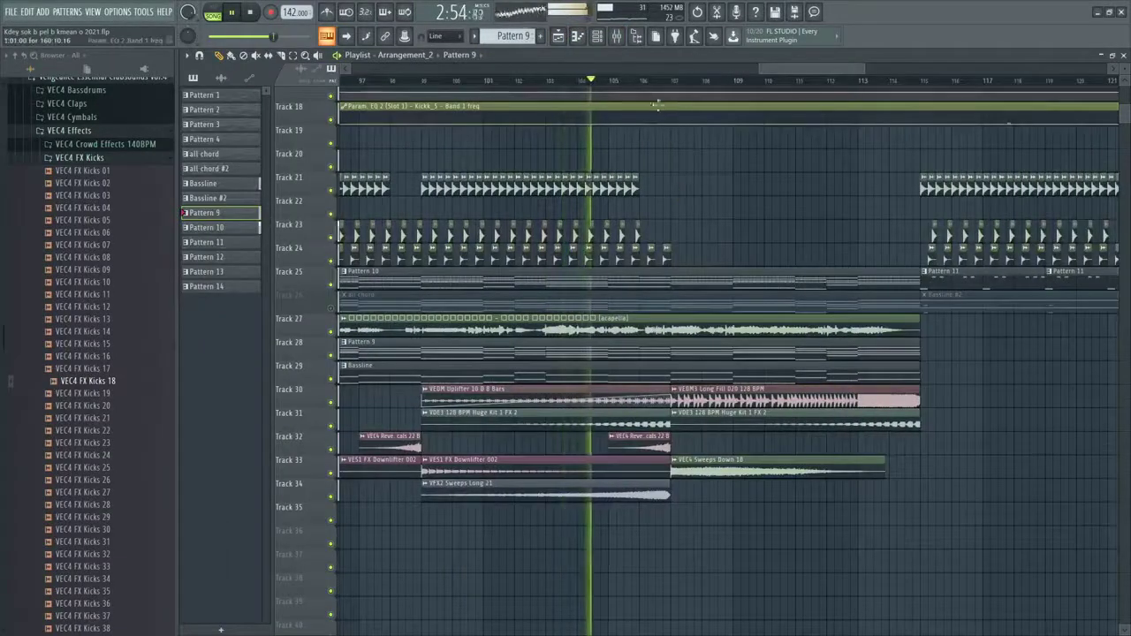
Move the VEDM3 Long Fill 020 and VDE3 128 BPM Huge Kit 1 FX 2 clips from bar 107 to bar 115 on Tracks 30 and 31
scroll(675, 225, "up", 4, "ctrl")
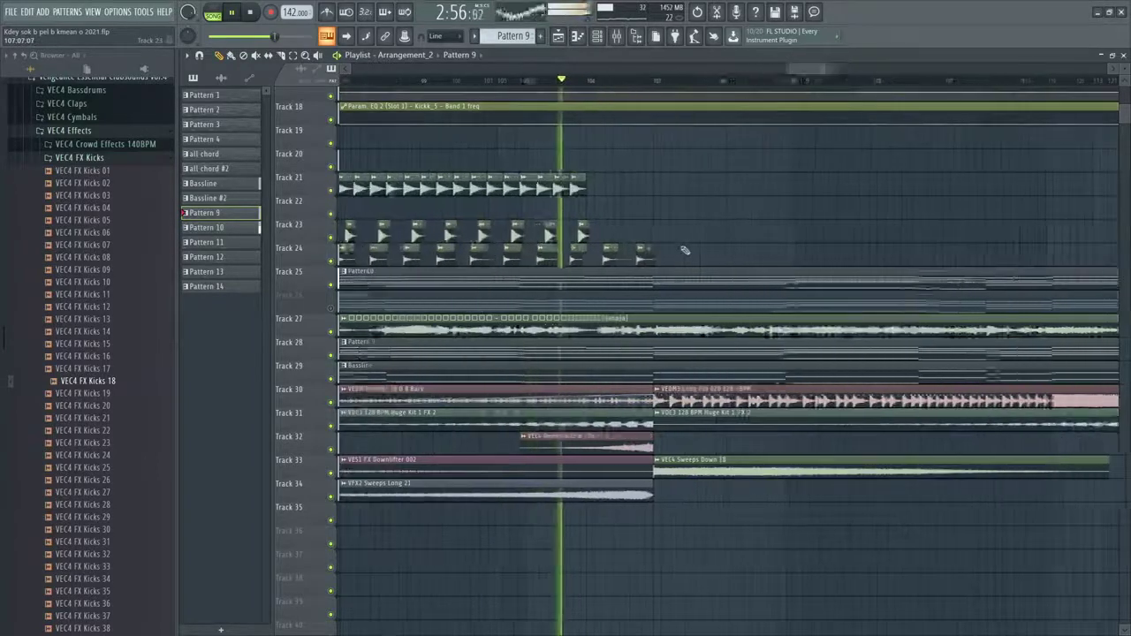
scroll(589, 253, "down", 2, "ctrl")
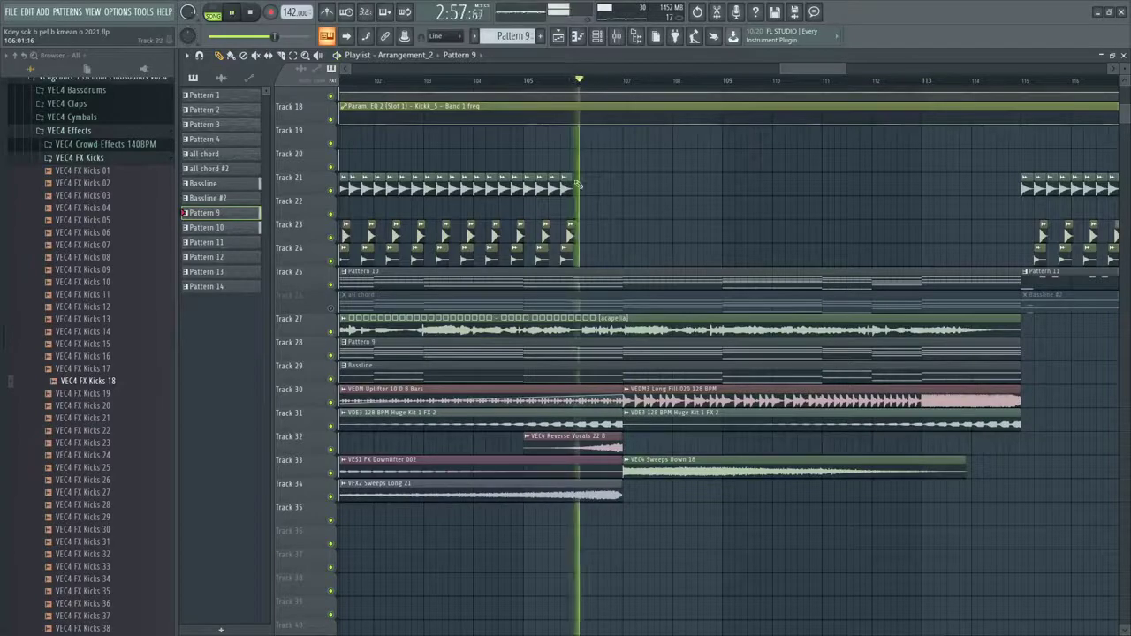
scroll(577, 184, "down", 4, "ctrl")
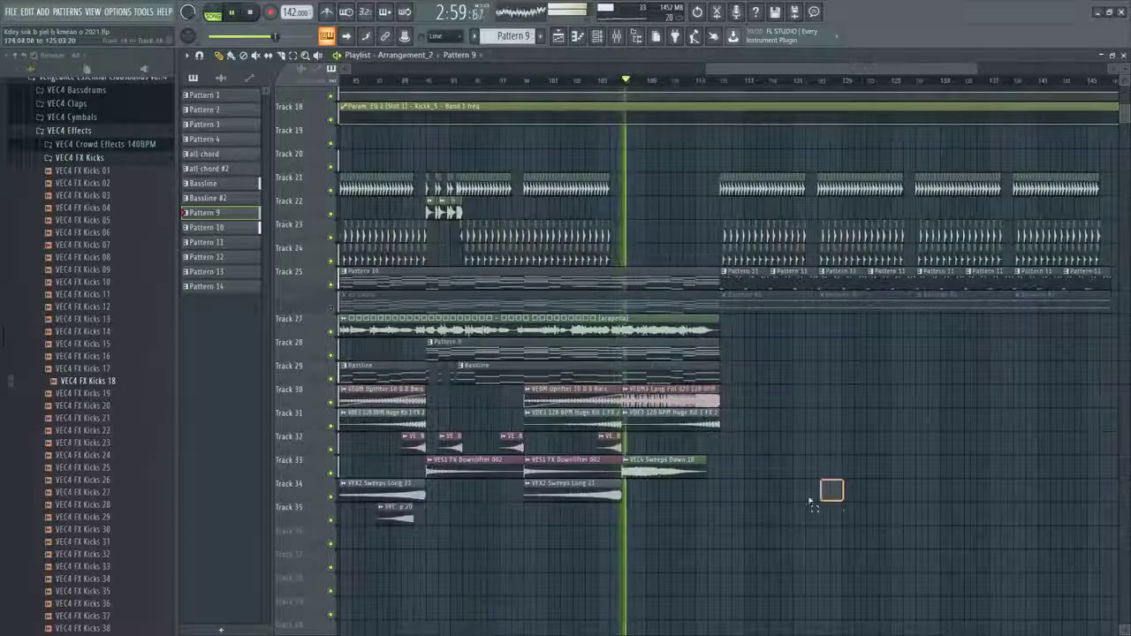
left_click_drag(809, 504, 738, 402)
left_click(657, 408, "ctrl")
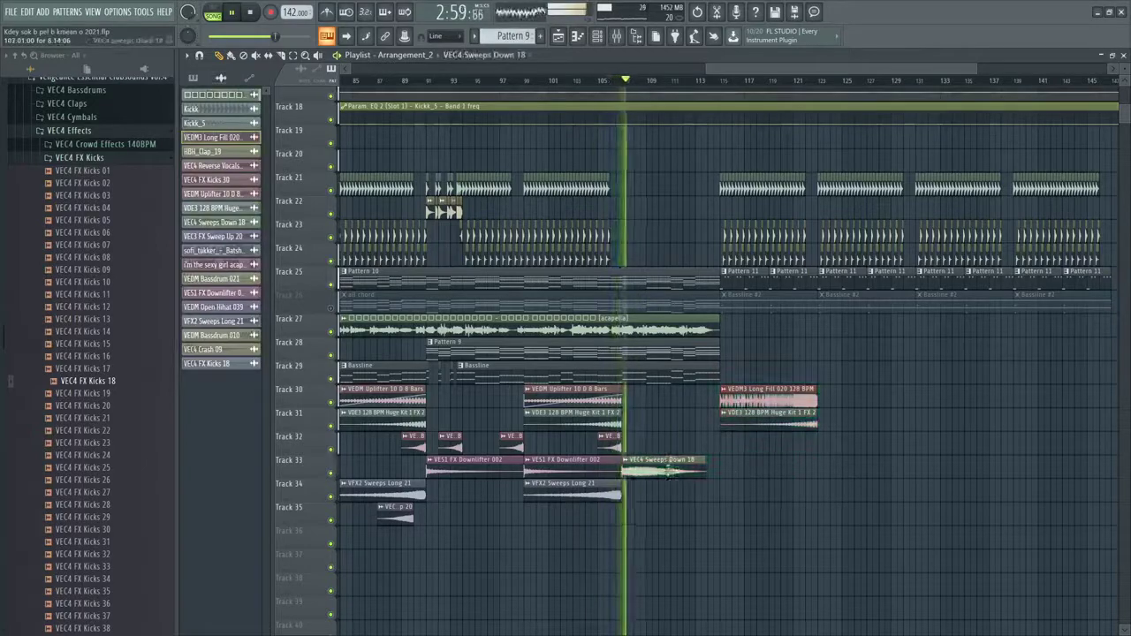
Place a VEC4 FX Kicks 18 clip on Track 24 at bar 107
key("space")
scroll(660, 459, "up", 1)
scroll(662, 457, "down", 3)
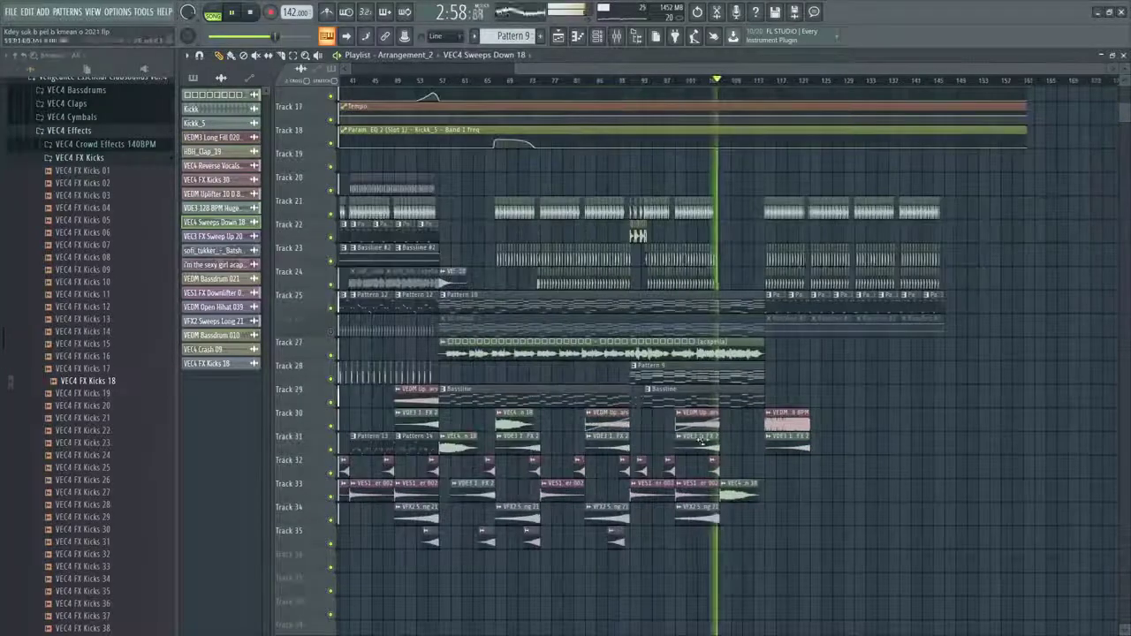
scroll(737, 283, "up", 2)
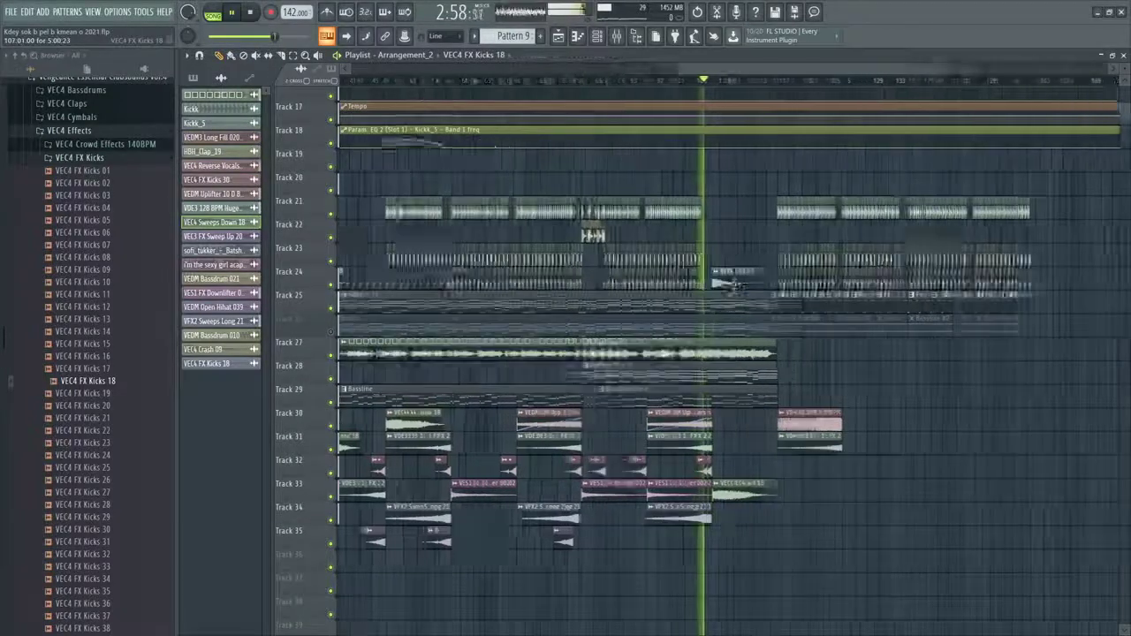
scroll(851, 363, "down", 3)
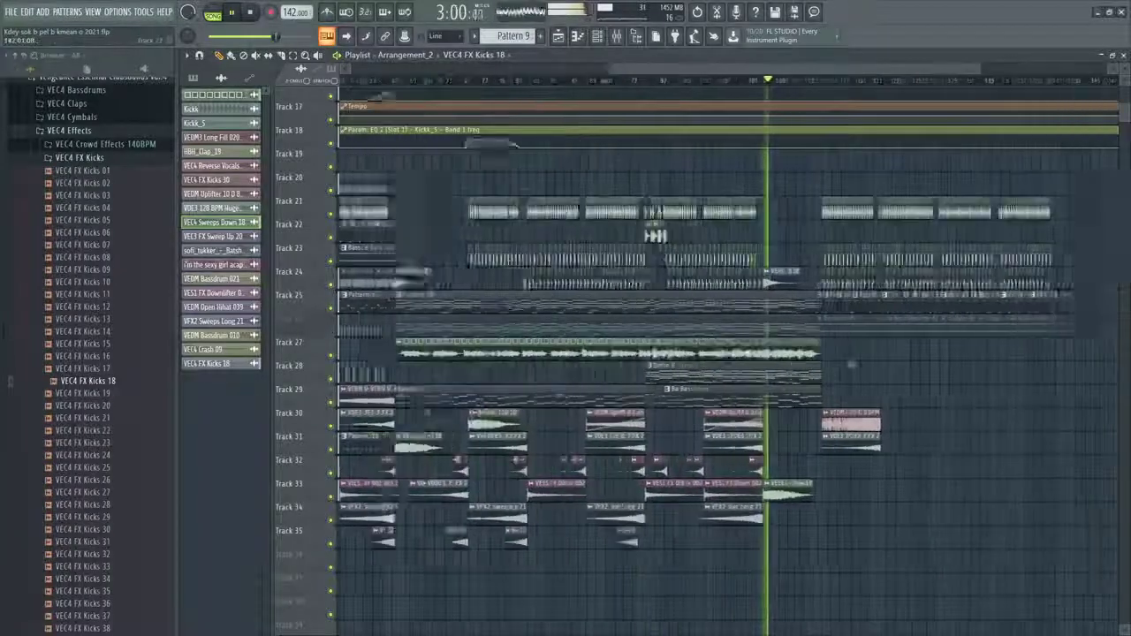
scroll(886, 364, "up", 2)
Select all drop clips from bar 115 onward on Tracks 21 to 26 and move them eight bars later to bar 123
left_click_drag(666, 68, 790, 87)
left_click_drag(1027, 359, 582, 205)
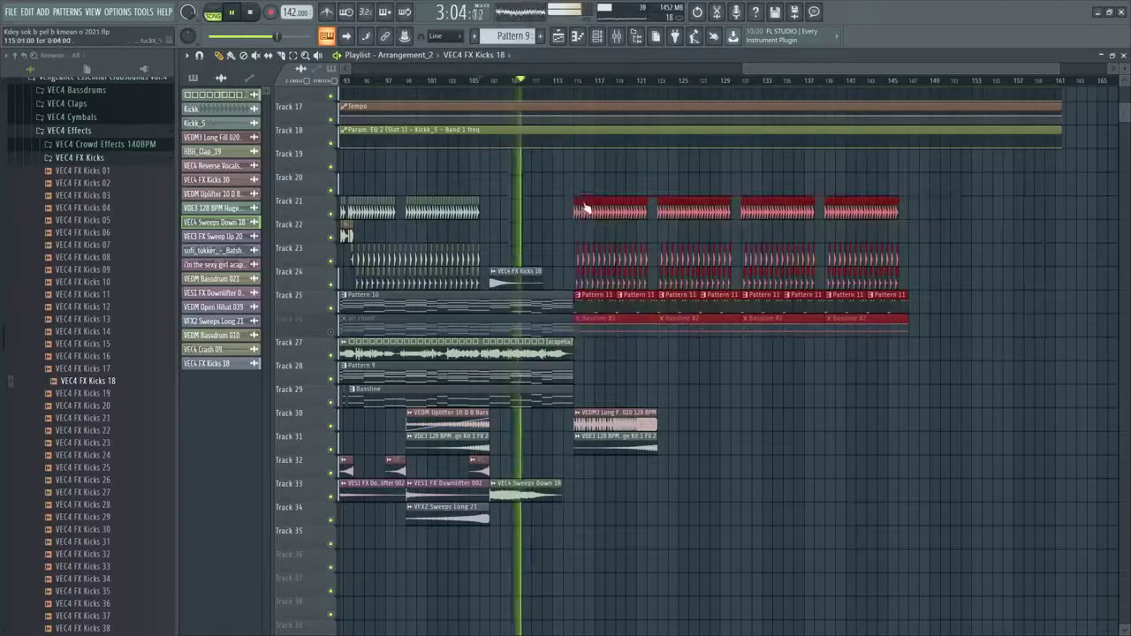
left_click(581, 204)
left_click(964, 305, "ctrl")
left_click_drag(988, 325, 577, 196)
left_click_drag(613, 328, 695, 323)
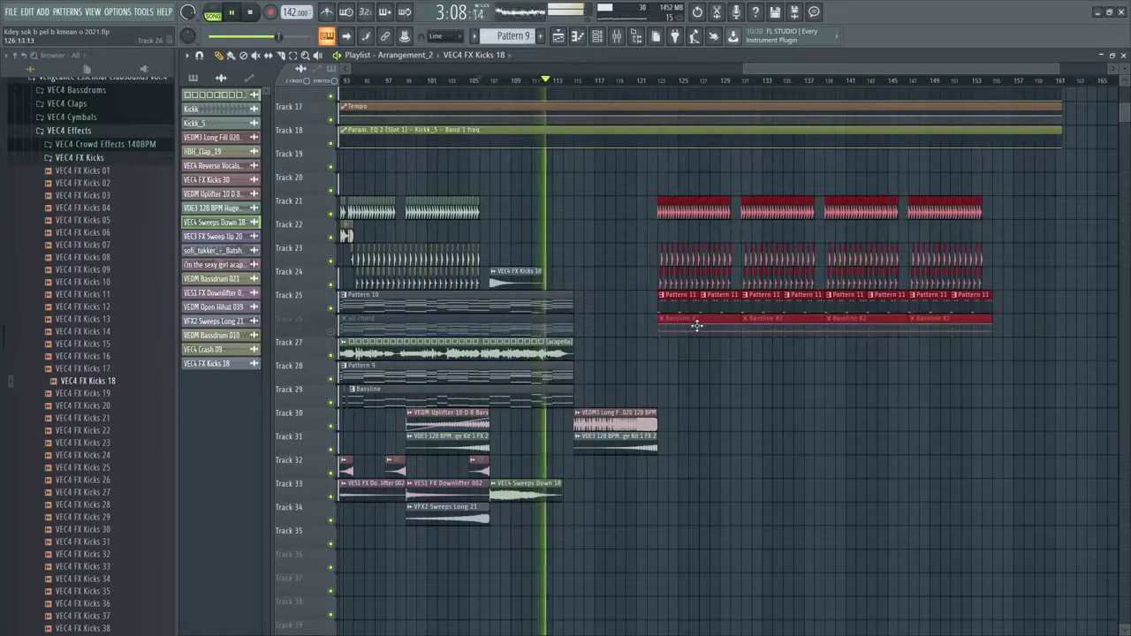
Copy VEC4 Reverse Vocals 22 B to bar 113 on Track 32 and VDE3 128 BPM Huge Kit 1 FX 2 to bar 107 on Track 31
scroll(569, 390, "up", 2, "ctrl")
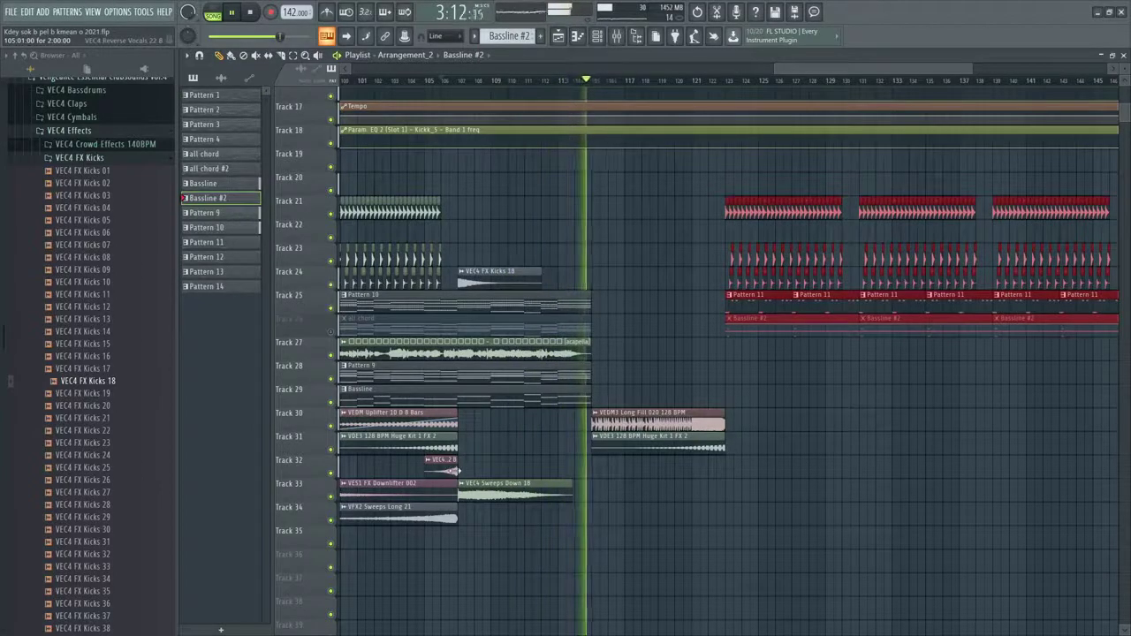
left_click_drag(450, 469, 585, 455)
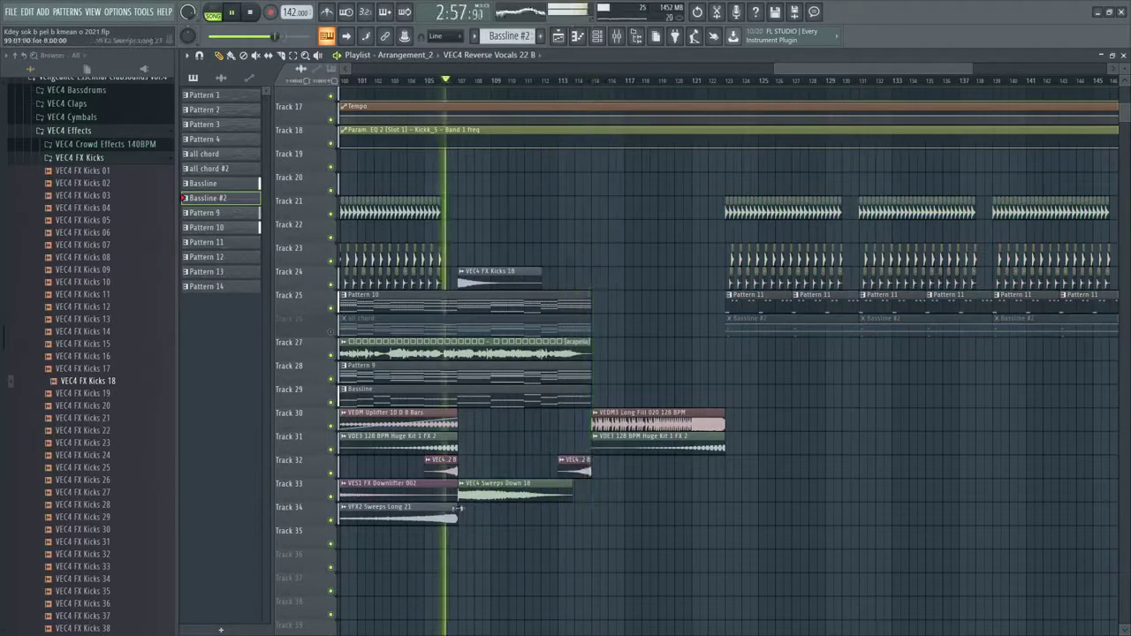
left_click_drag(437, 439, 539, 439)
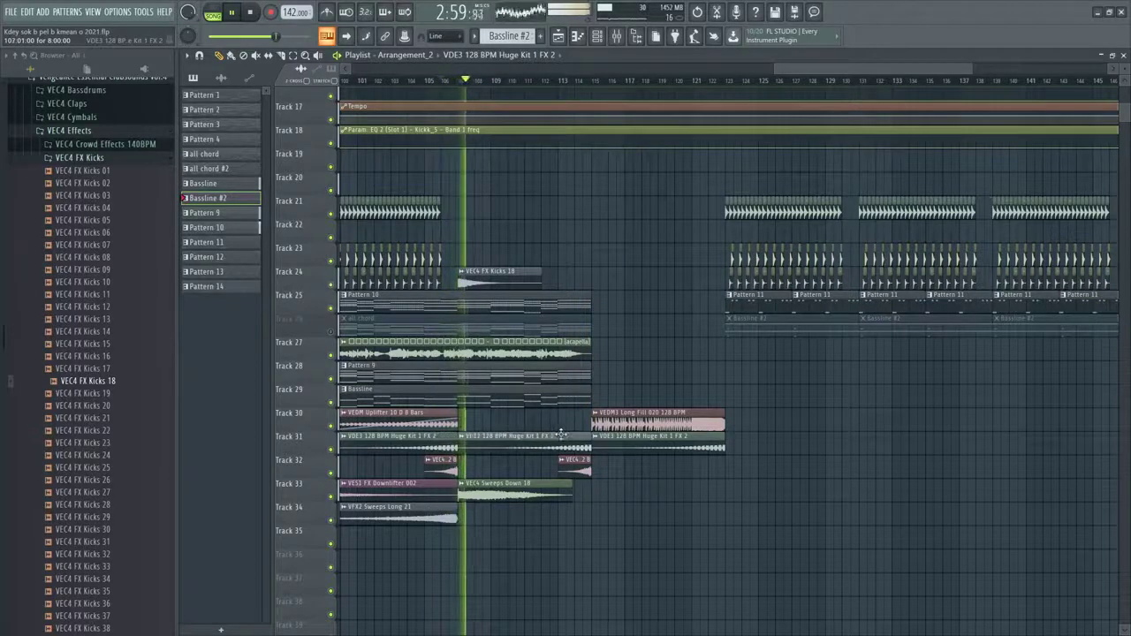
Copy VEDM Uplifter 10 D 8 Bars, VFX2 Sweeps Long 21 and VEC4 Sweeps Down 18 to bar 115 on Tracks 29, 34 and 33
scroll(561, 435, "down", 1, "ctrl")
left_click_drag(433, 409, 634, 384)
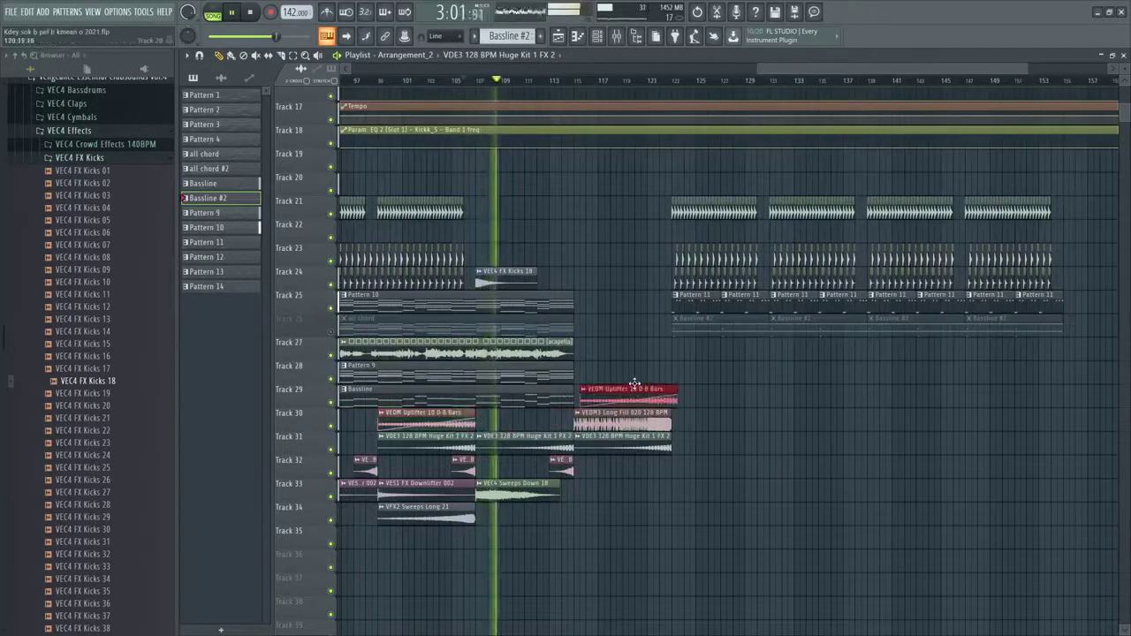
scroll(566, 415, "down", 3)
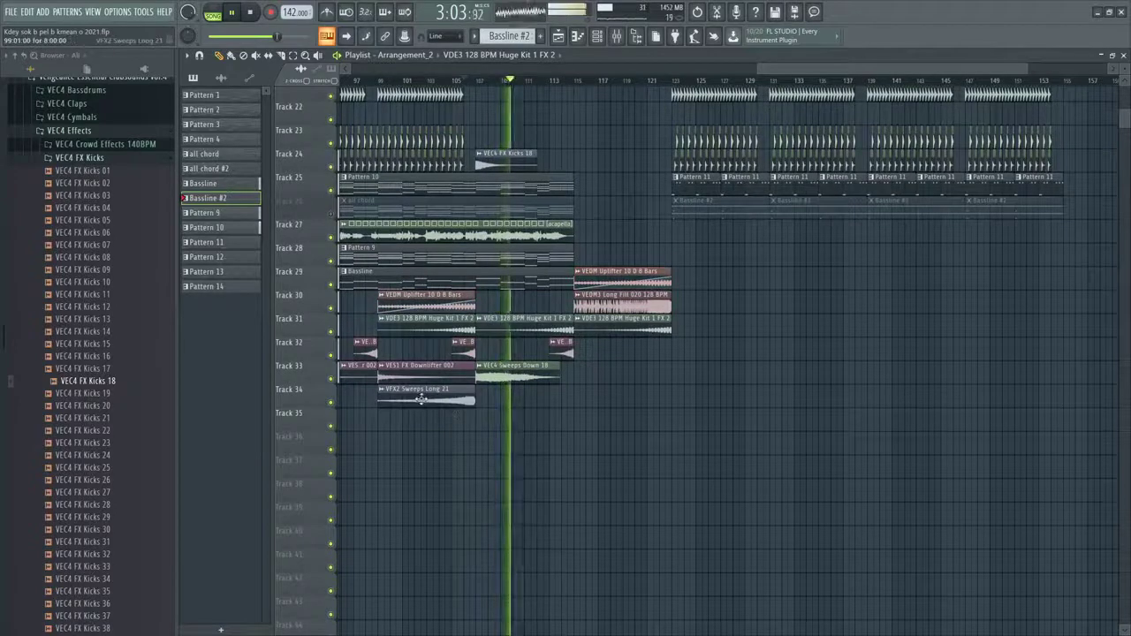
left_click_drag(421, 399, 635, 395)
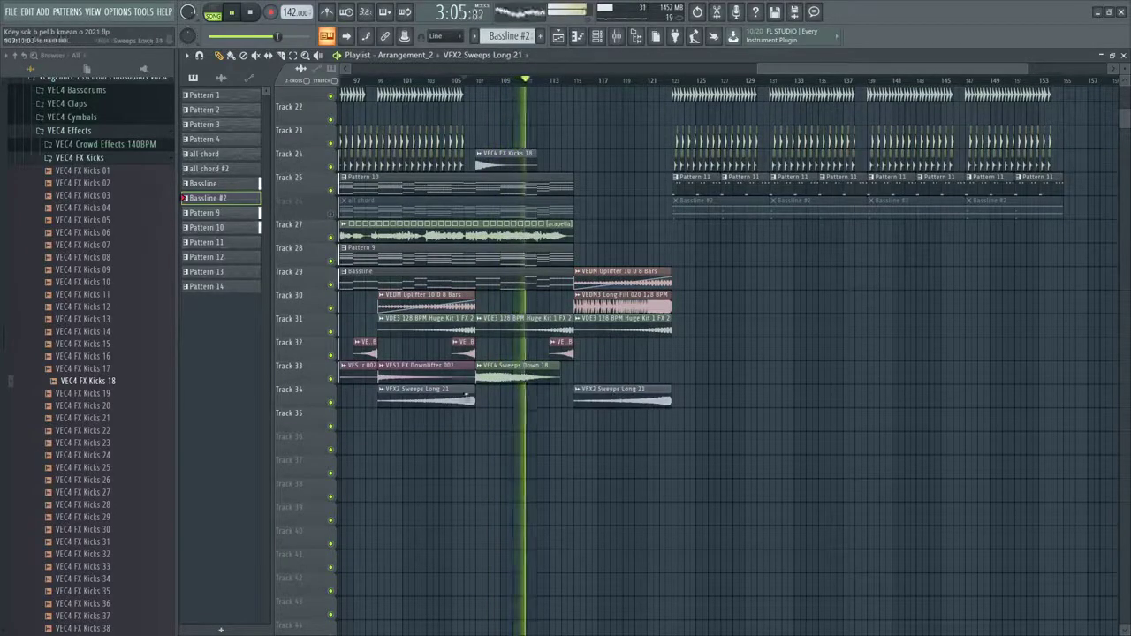
left_click_drag(513, 364, 623, 363)
scroll(610, 367, "up", 2)
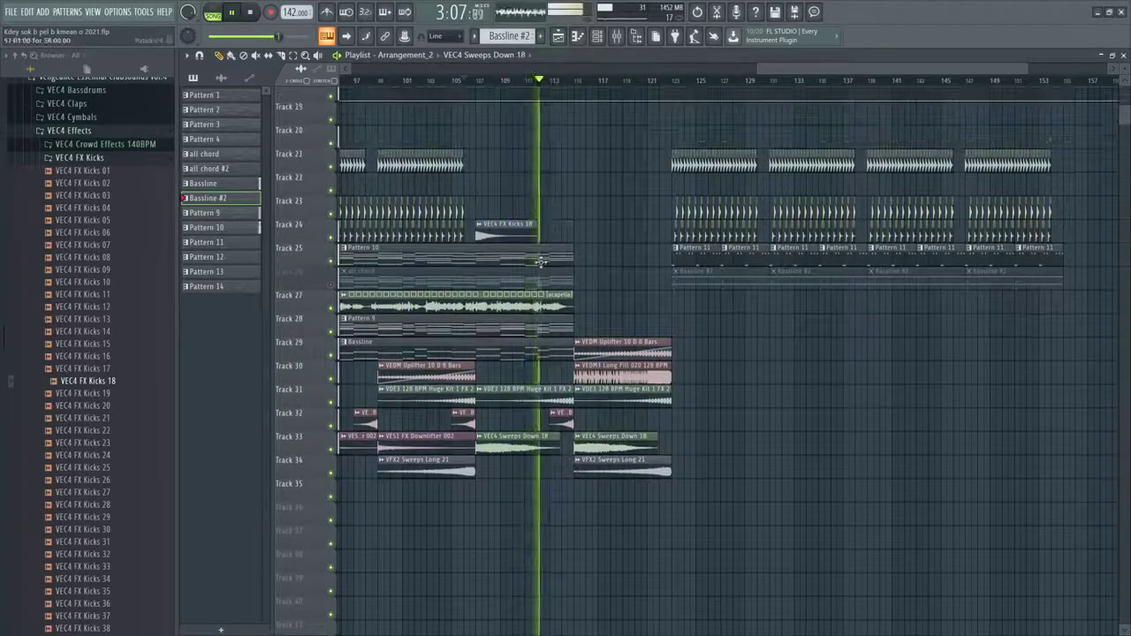
Move the four Bassline #2 clips from bar 123 onward to Track 27 and add another Bassline #2 clip at bar 115
right_click(635, 287, "ctrl")
scroll(993, 373, "up", 4)
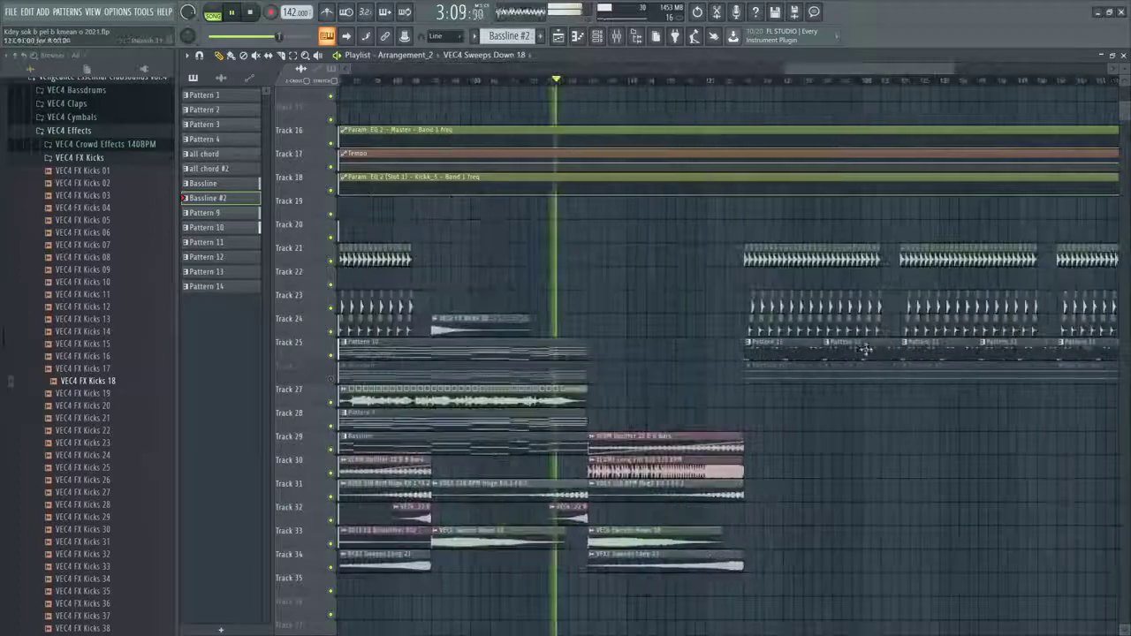
left_click_drag(871, 345, 794, 366)
scroll(824, 398, "down", 3)
left_click_drag(1025, 399, 747, 407)
left_click(751, 427, "ctrl")
key("space")
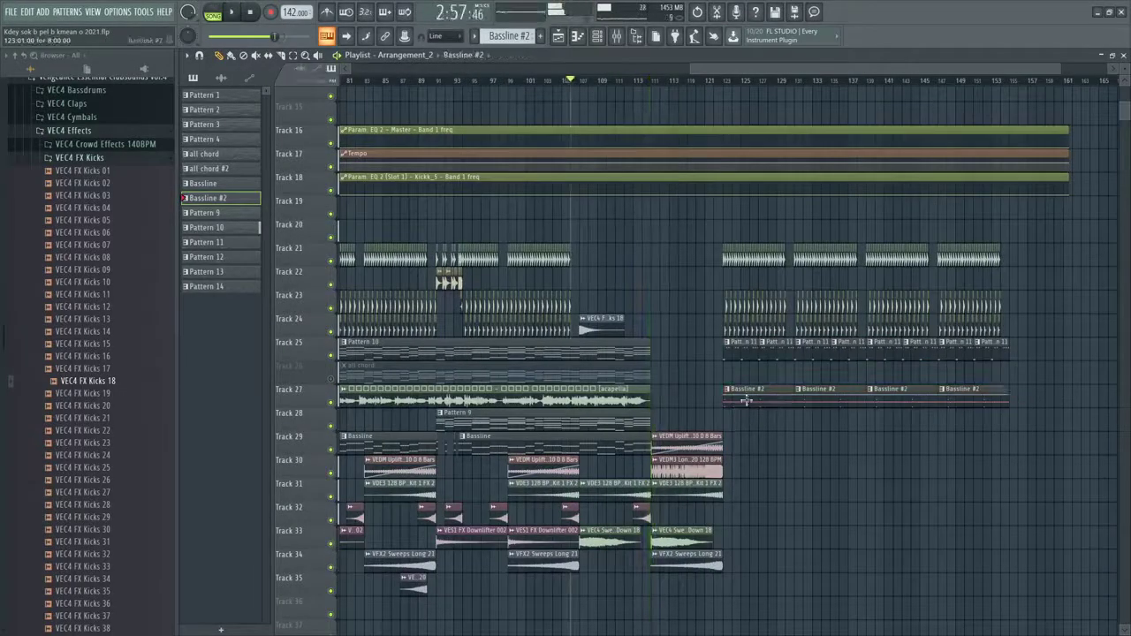
scroll(649, 80, "up", 2)
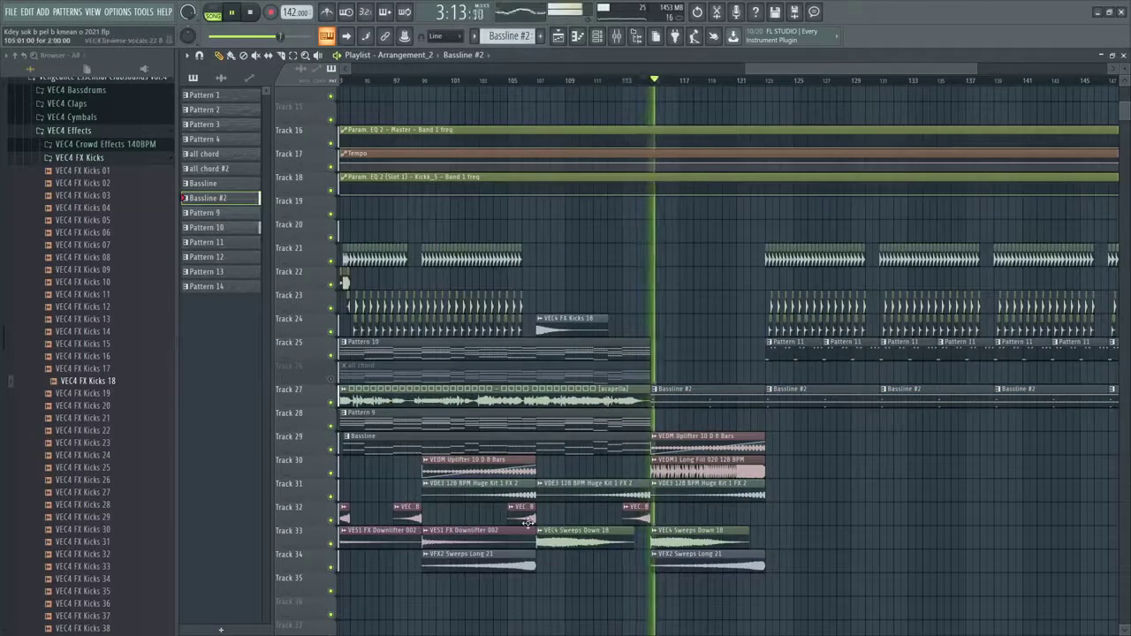
Place VEC3 FX Sweep Up 20 clips on Track 35 at bars 112 and 120, leading into bars 115 and 123
scroll(508, 560, "down", 2)
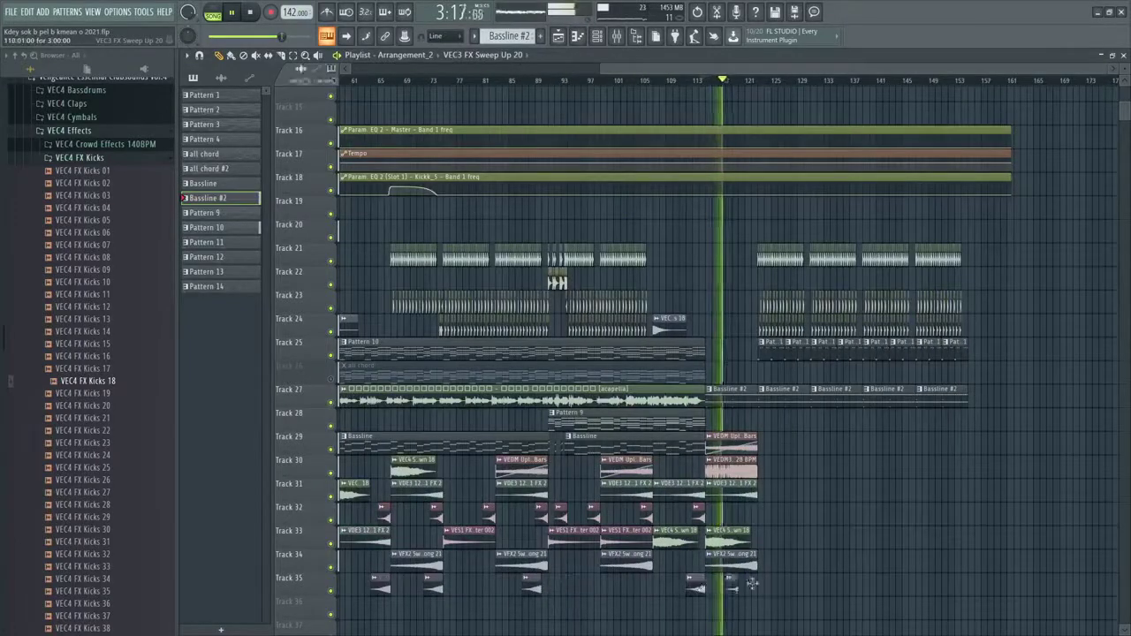
scroll(746, 583, "up", 2)
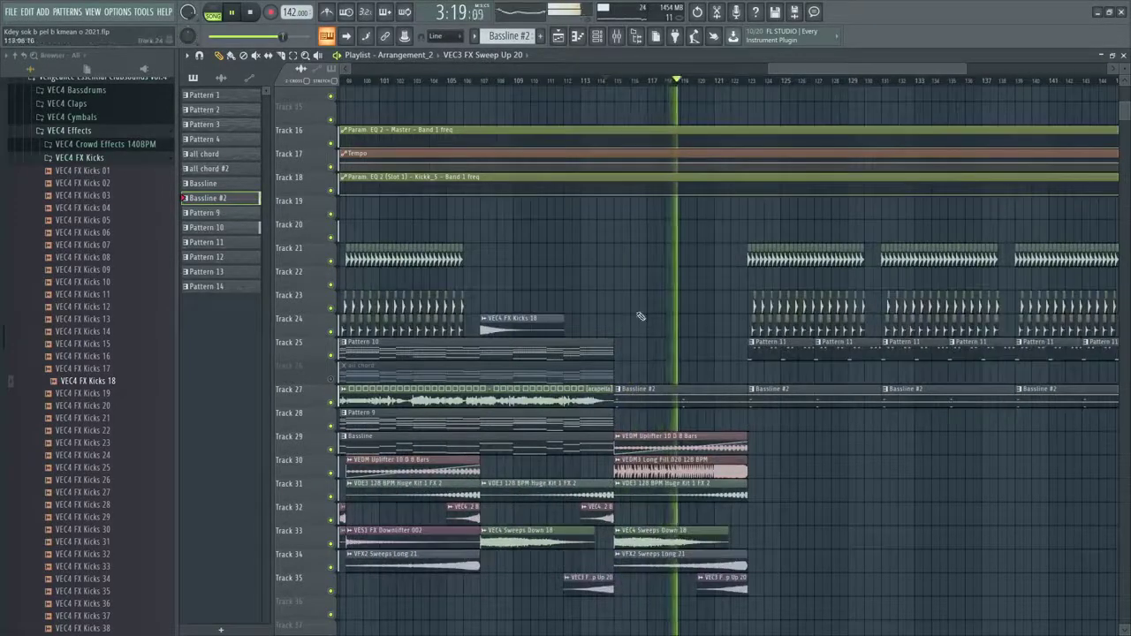
Play back the transition from the build-up into the second drop at bar 123
scroll(758, 305, "down", 2)
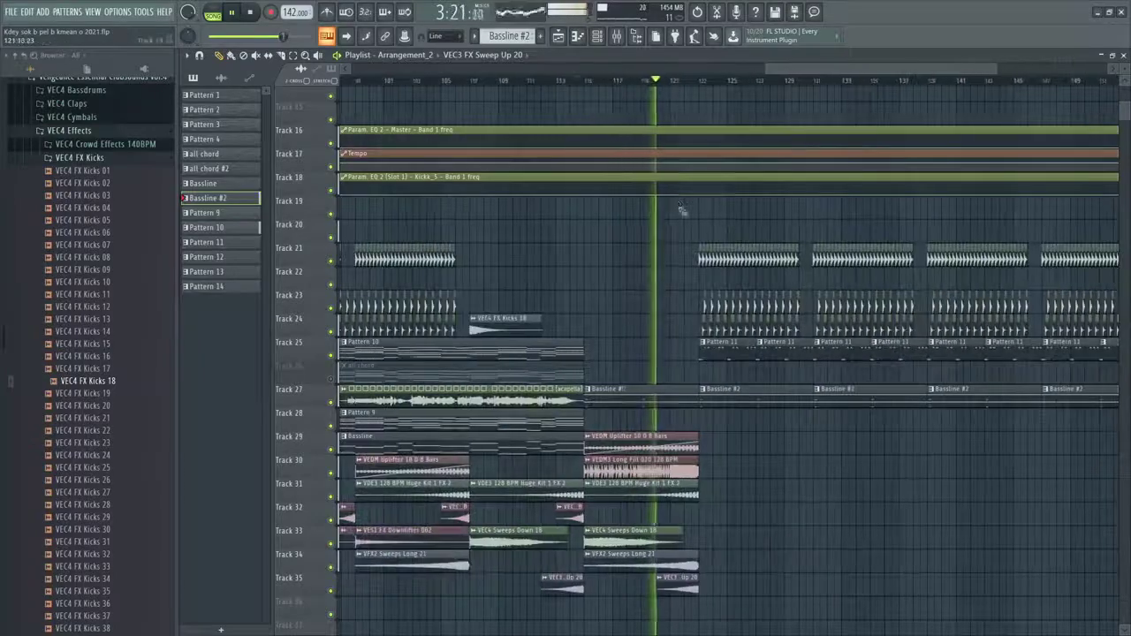
left_click_drag(701, 84, 691, 85)
scroll(579, 320, "up", 3)
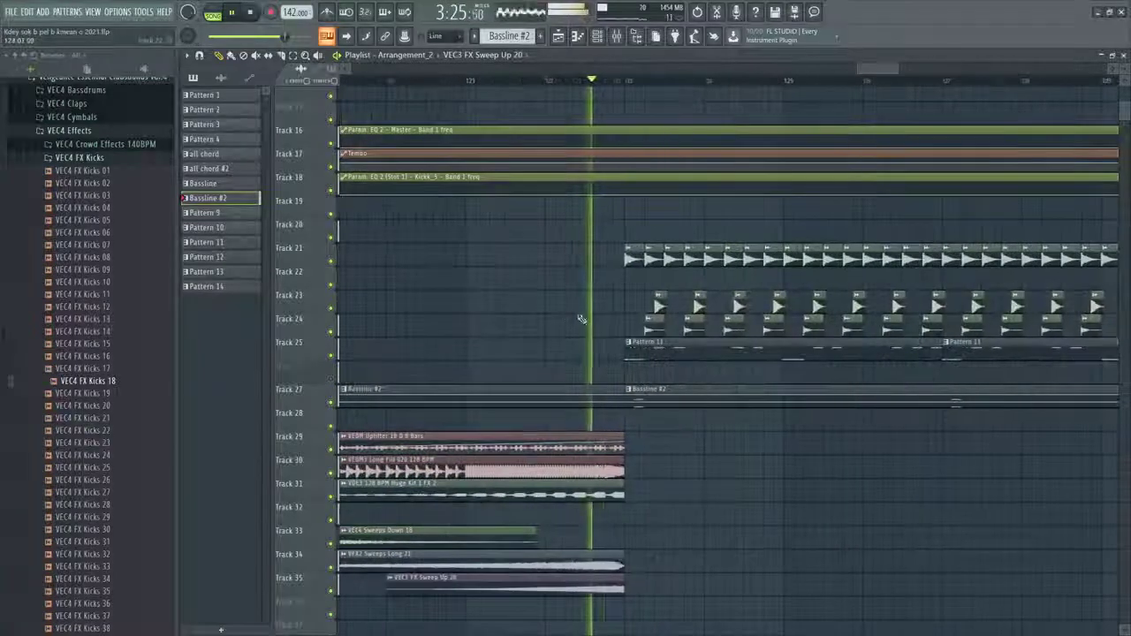
scroll(570, 316, "down", 3)
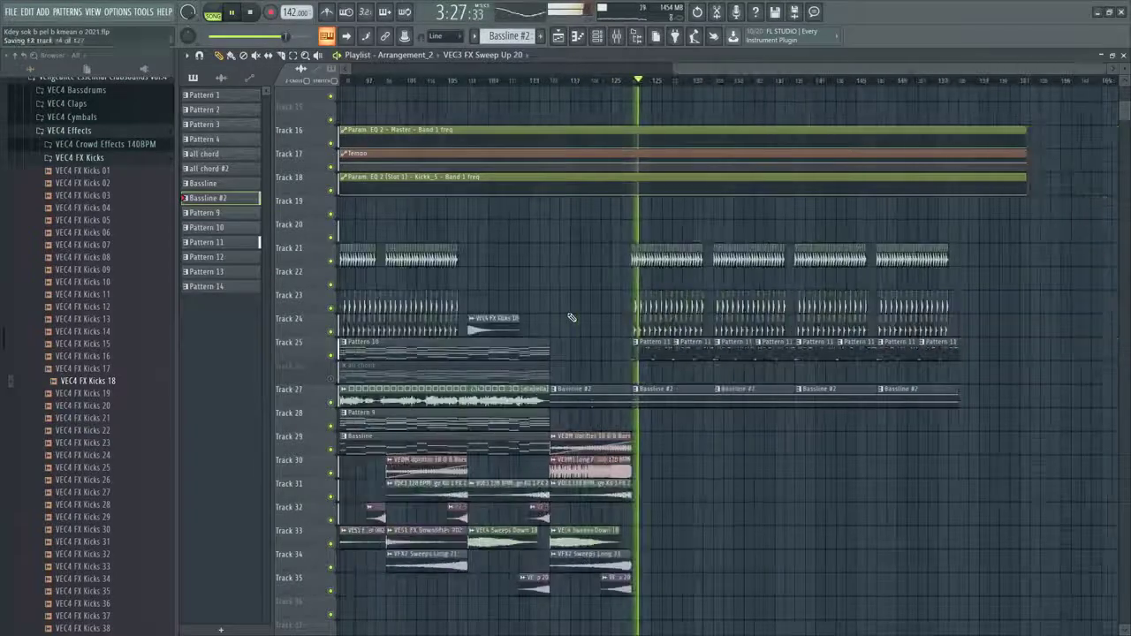
Place four Pattern 12 clips on Track 22 at bars 123, 131, 139 and 147
scroll(824, 319, "down", 4)
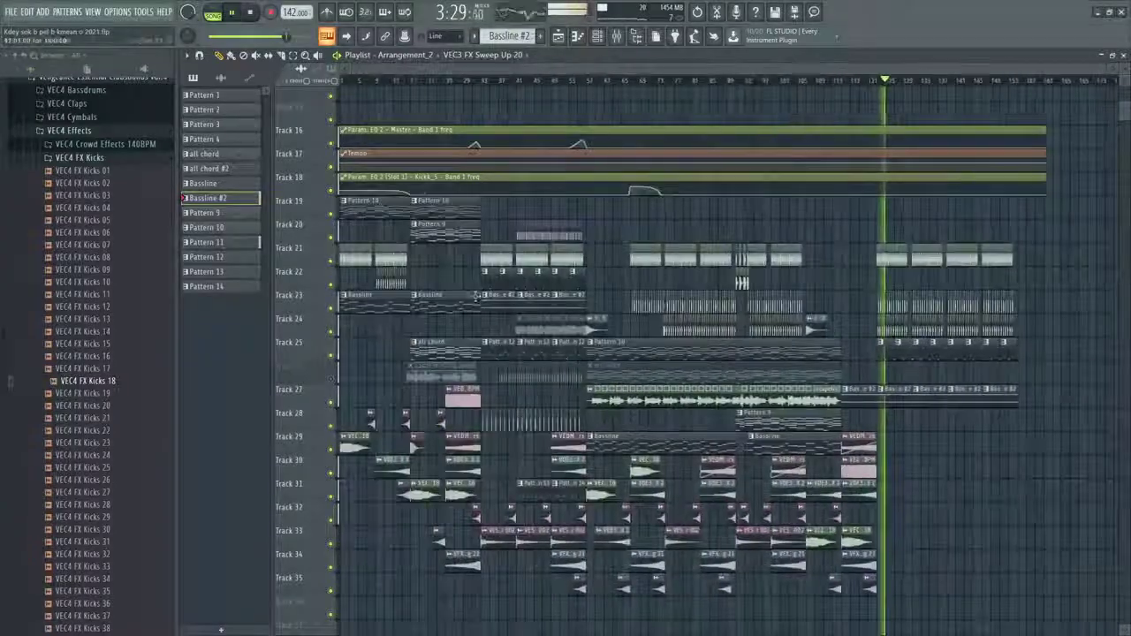
scroll(560, 357, "down", 2)
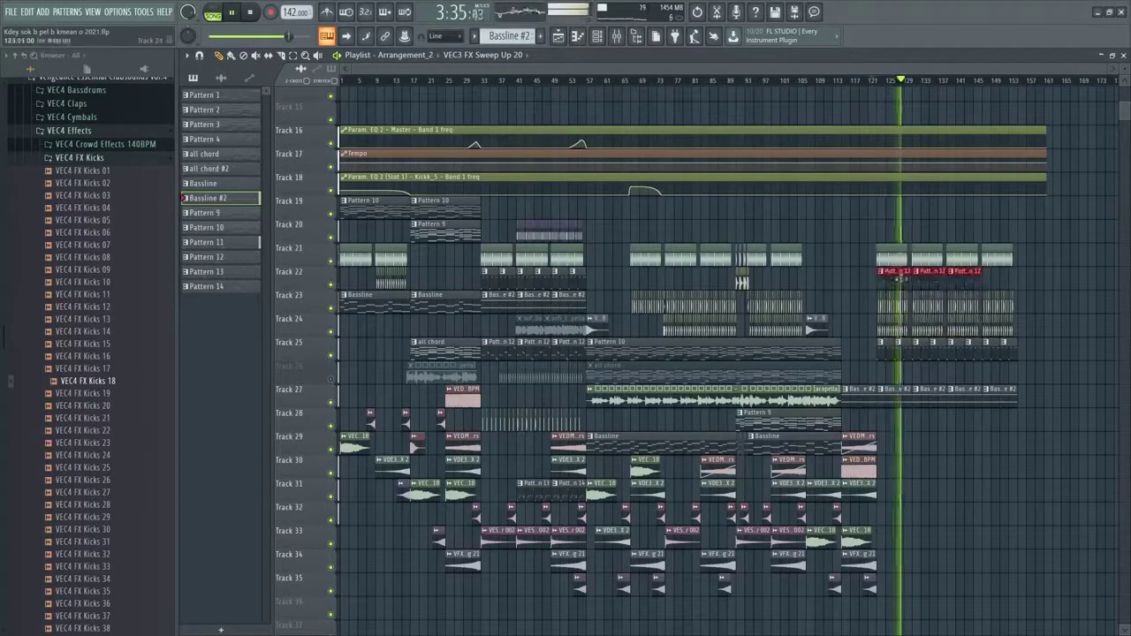
scroll(899, 276, "up", 4)
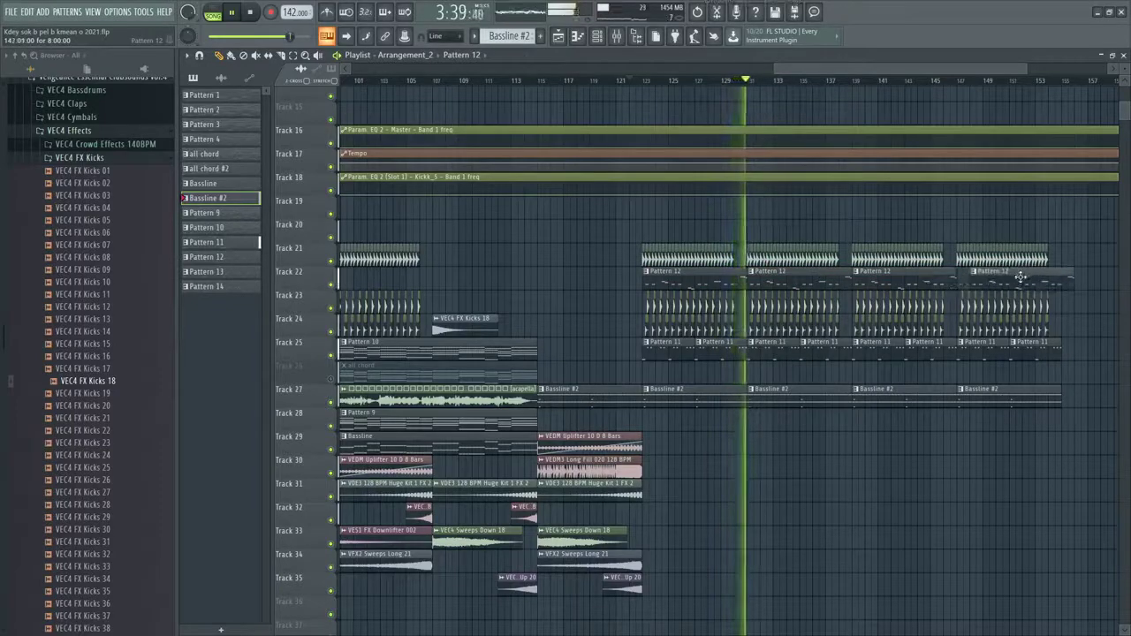
scroll(877, 261, "up", 3)
scroll(737, 238, "down", 3)
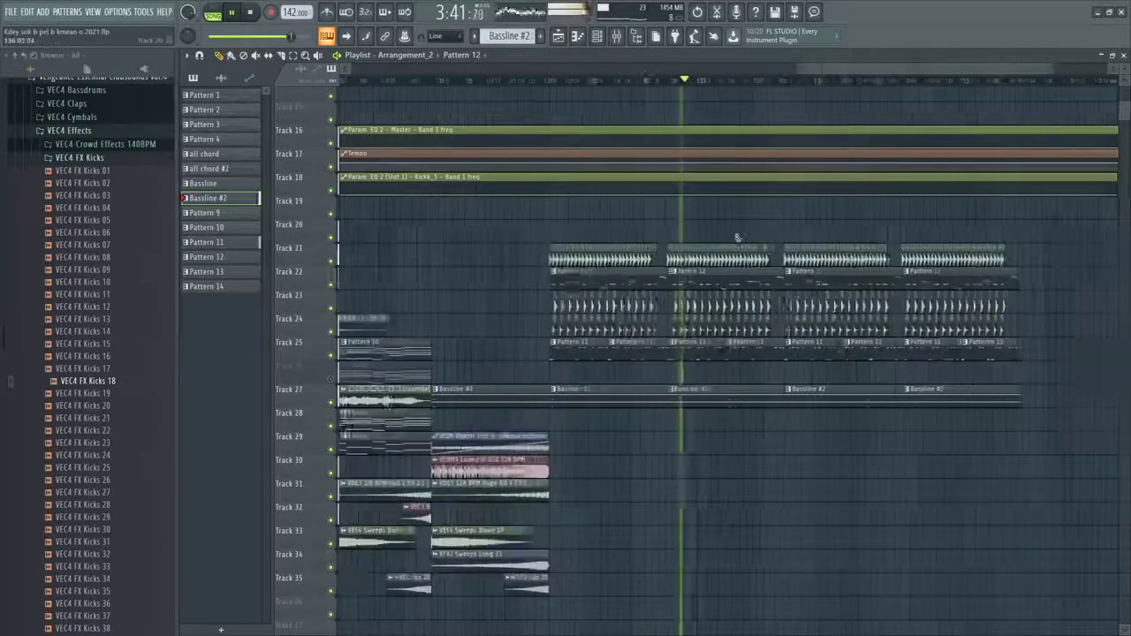
Copy the VEC3 FX Sweep Up 20 clip to bar 136 on Track 35, ending at bar 139
scroll(731, 372, "up", 2)
scroll(730, 374, "down", 4)
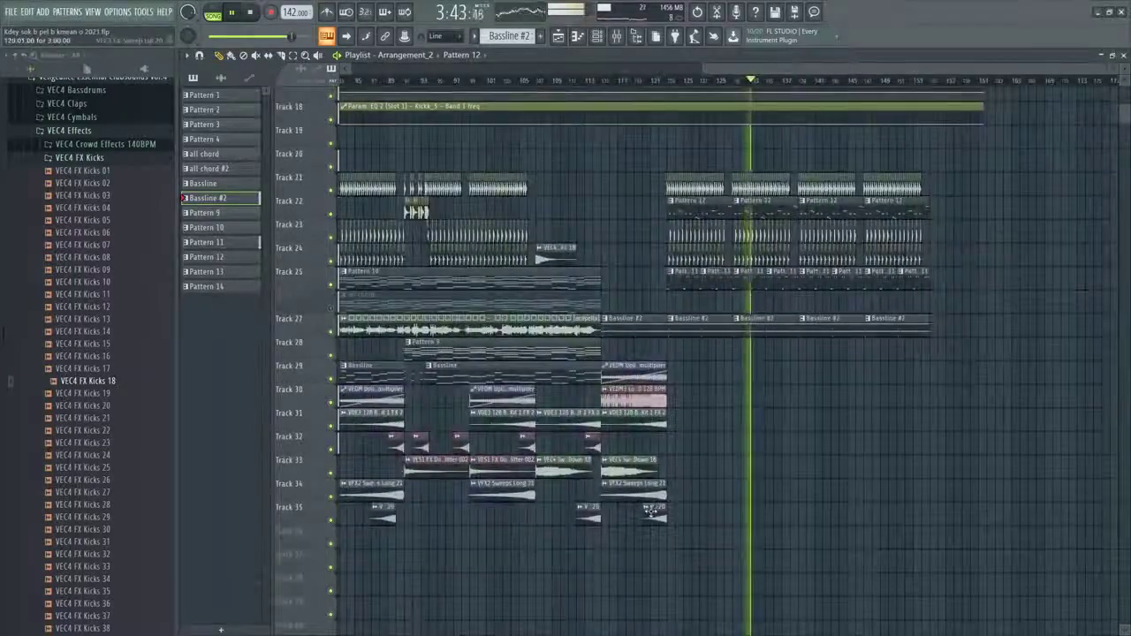
scroll(783, 480, "up", 2)
left_click_drag(724, 514, 795, 514)
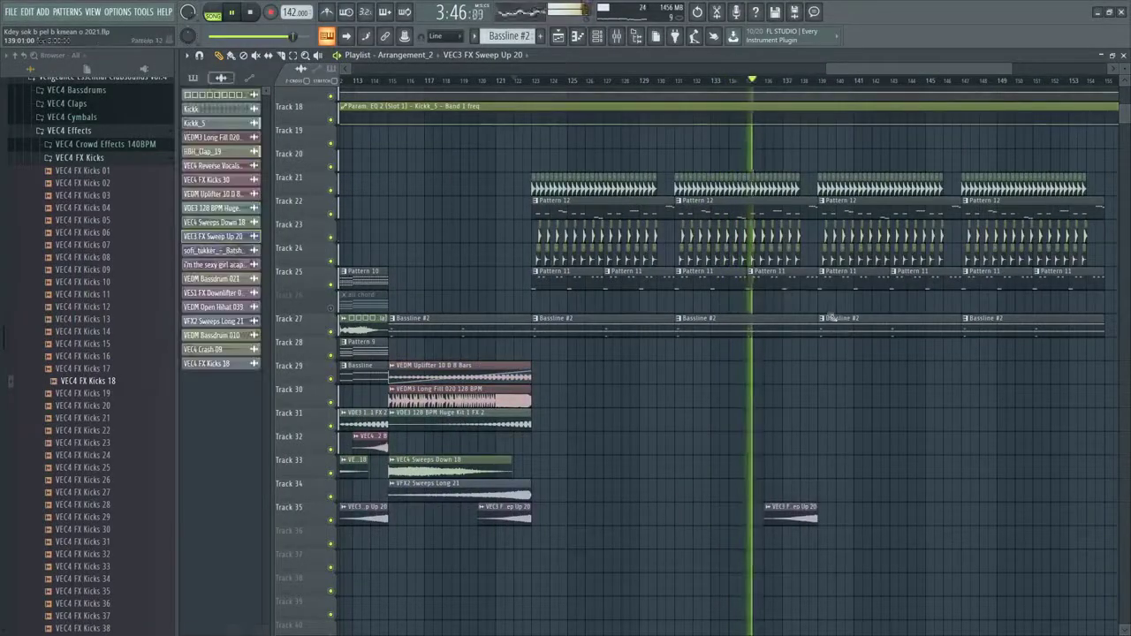
Make the Pattern 12 clip at bar 139 on Track 22 unique and use that unique version at bar 147 too
left_click(827, 204)
left_click(868, 288)
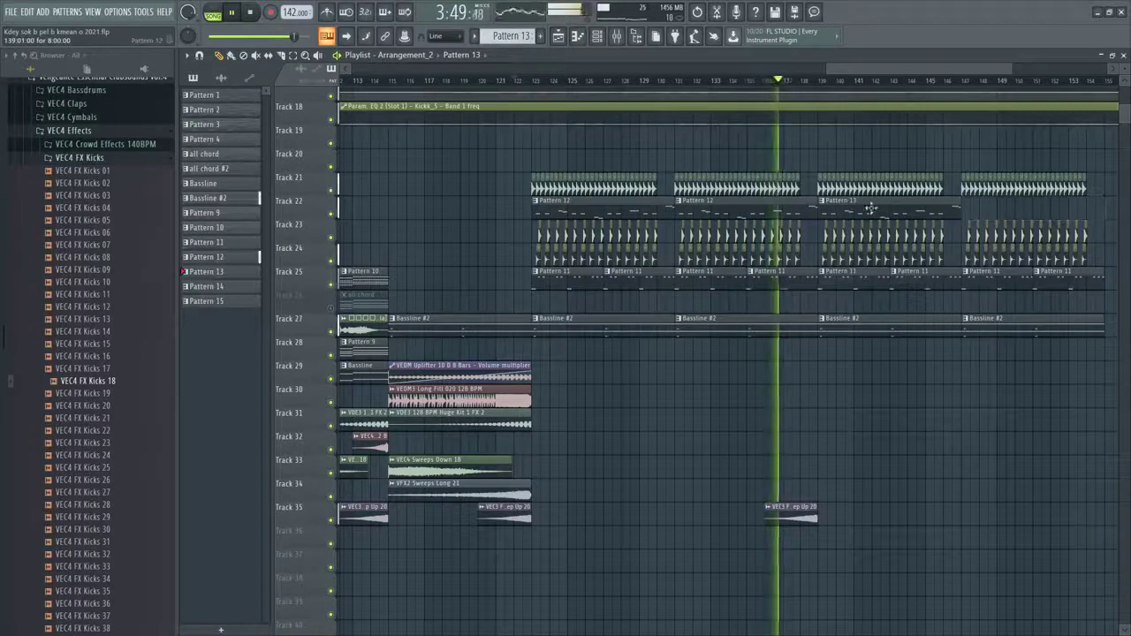
left_click(977, 212)
scroll(982, 290, "up", 2)
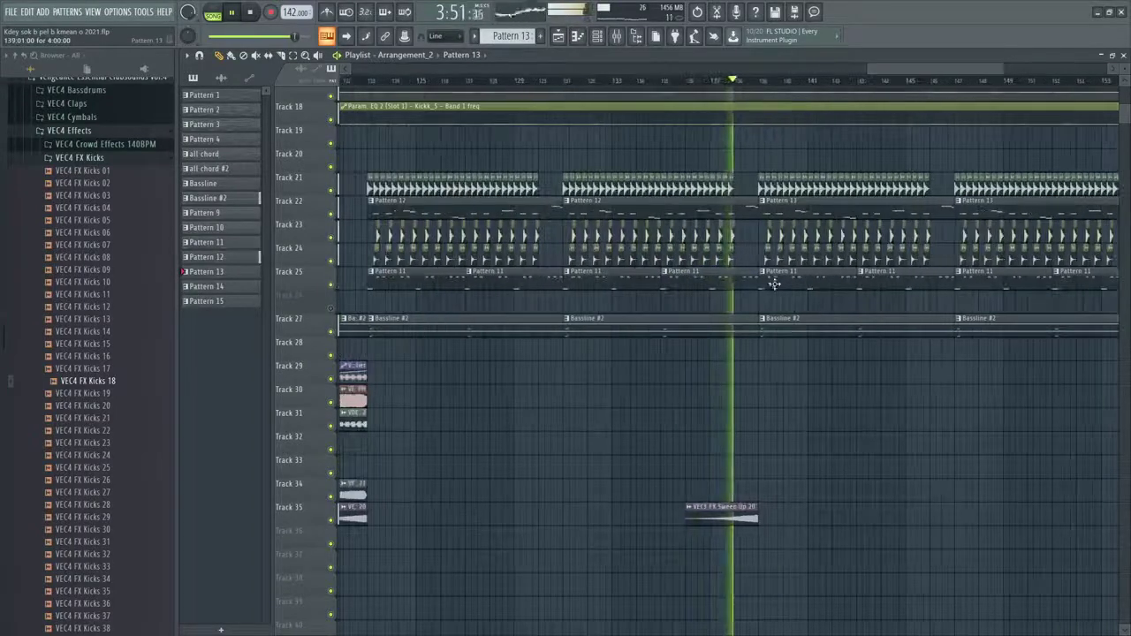
Make the Pattern 11 clip at bar 139 on Track 25 unique and repeat that version through the rest of the drop
left_click(764, 273)
left_click(818, 349)
scroll(820, 286, "down", 2)
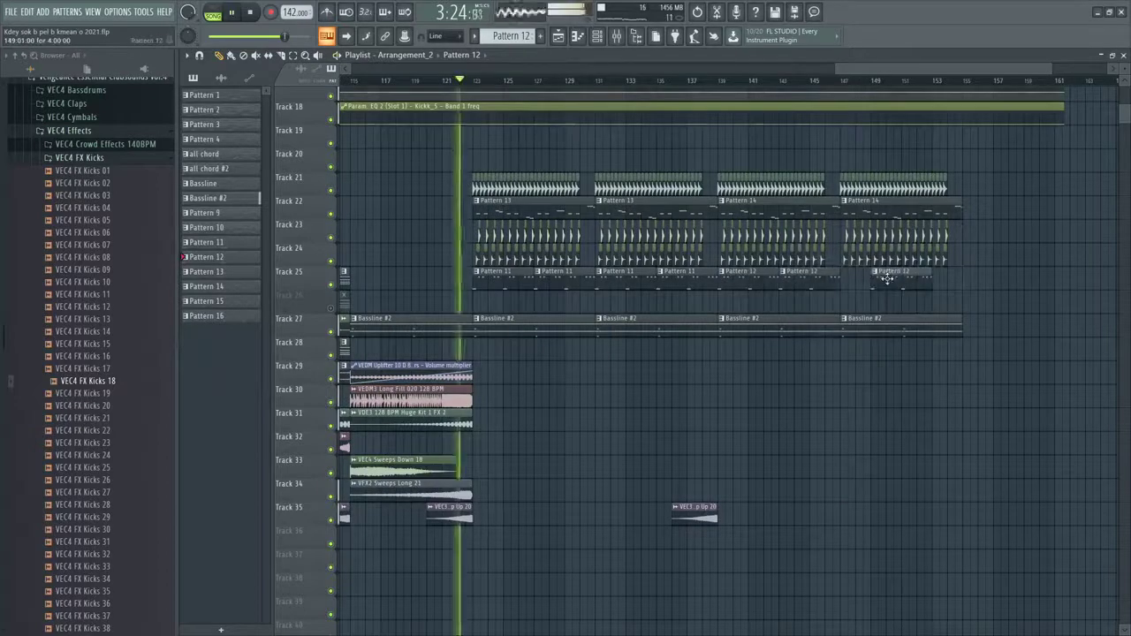
left_click_drag(886, 279, 856, 281)
scroll(916, 277, "down", 2)
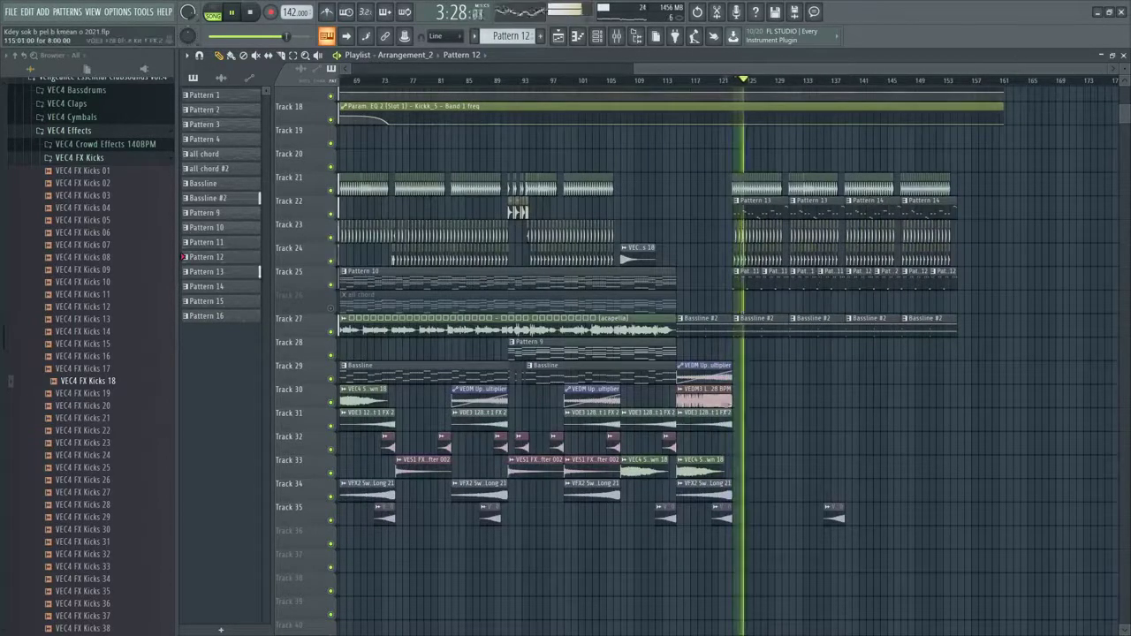
Copy VEC3 FX Sweep Up 20 to bars 128, 144 and 152 on Track 35
scroll(871, 467, "up", 3)
left_click_drag(566, 526, 598, 529)
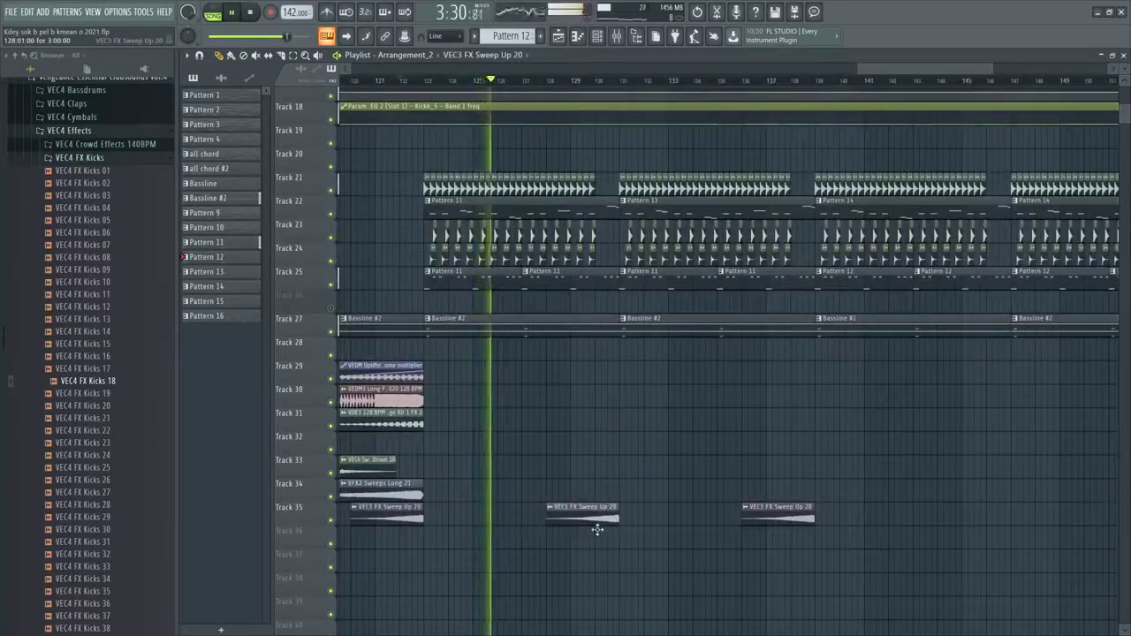
left_click(944, 519)
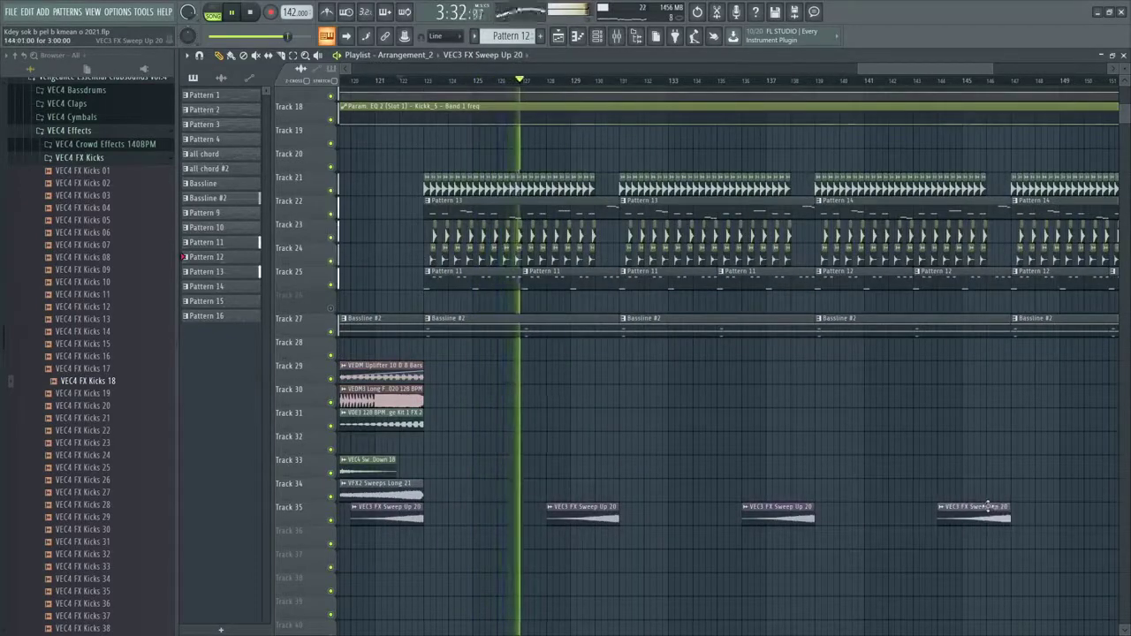
scroll(937, 523, "down", 2)
scroll(916, 534, "up", 2)
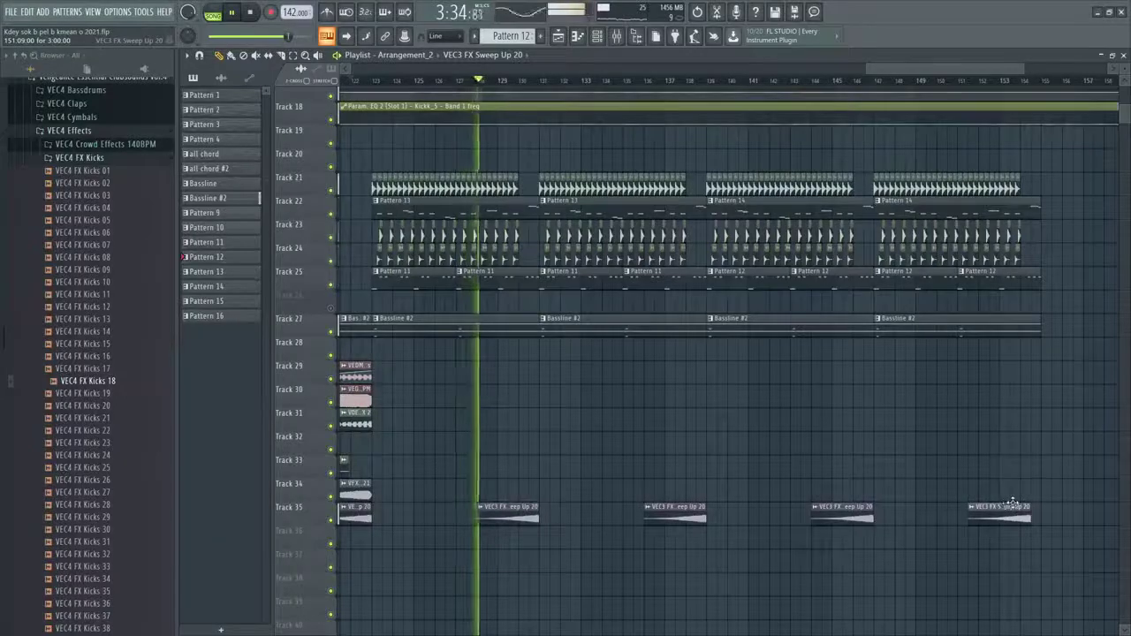
scroll(775, 397, "down", 1)
Place VES1 FX Downlifter 002 clips on Track 33 at bars 123 and 139, and save the project
scroll(629, 393, "down", 5)
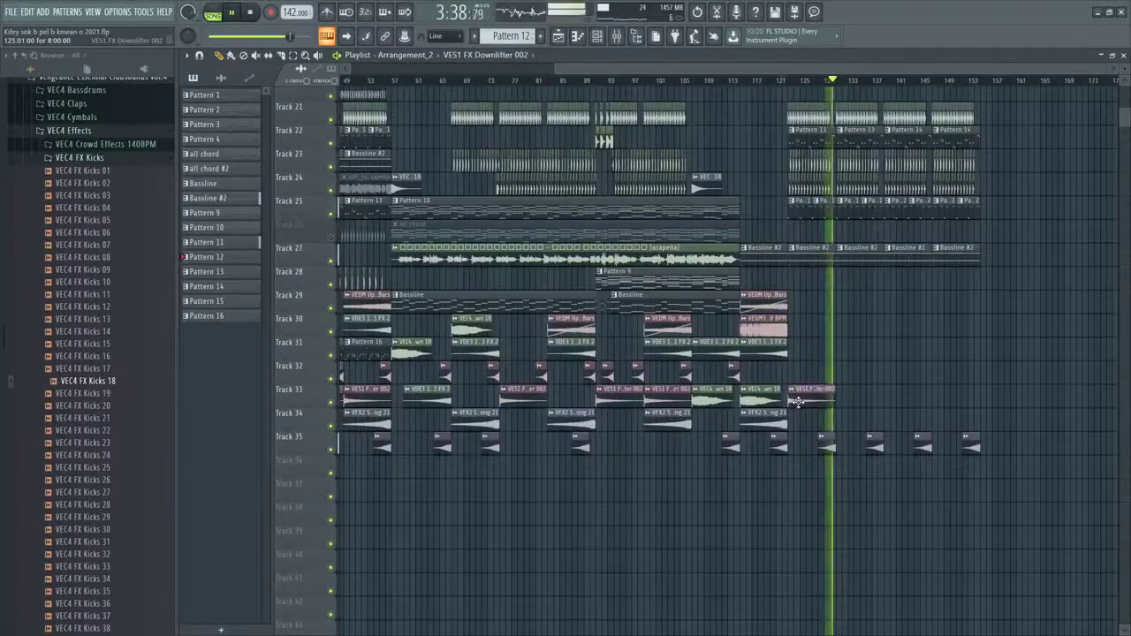
scroll(798, 402, "up", 2)
left_click(938, 394)
scroll(913, 366, "up", 3)
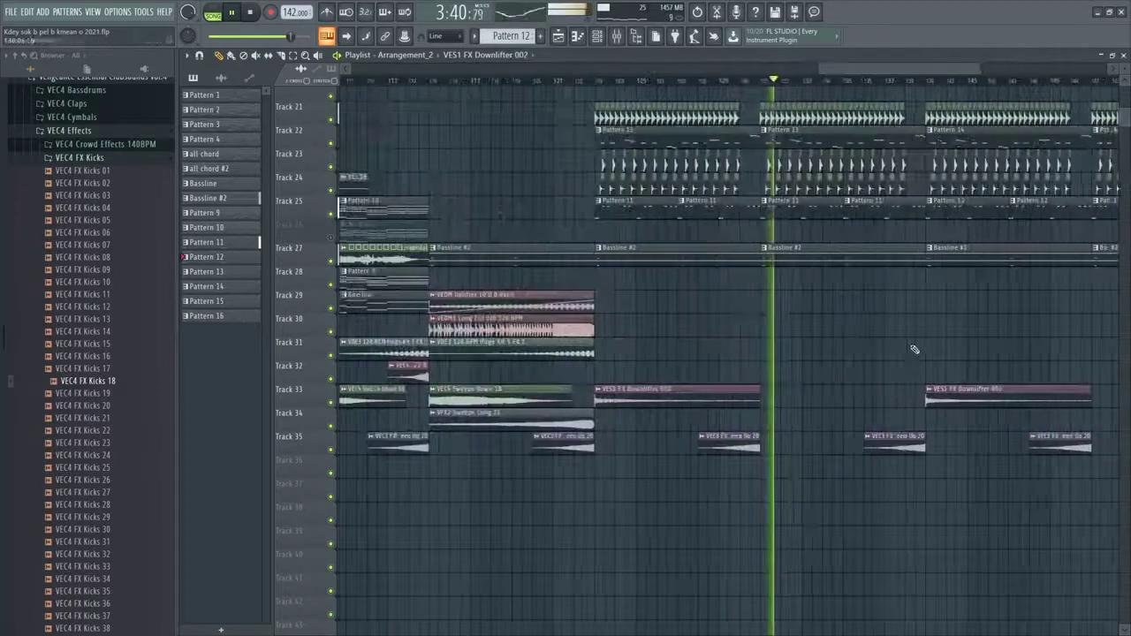
scroll(757, 144, "down", 2)
key("ctrl+s")
Examine the arrangement from the second drop back to the start of the track
scroll(757, 144, "up", 1)
scroll(795, 195, "up", 4)
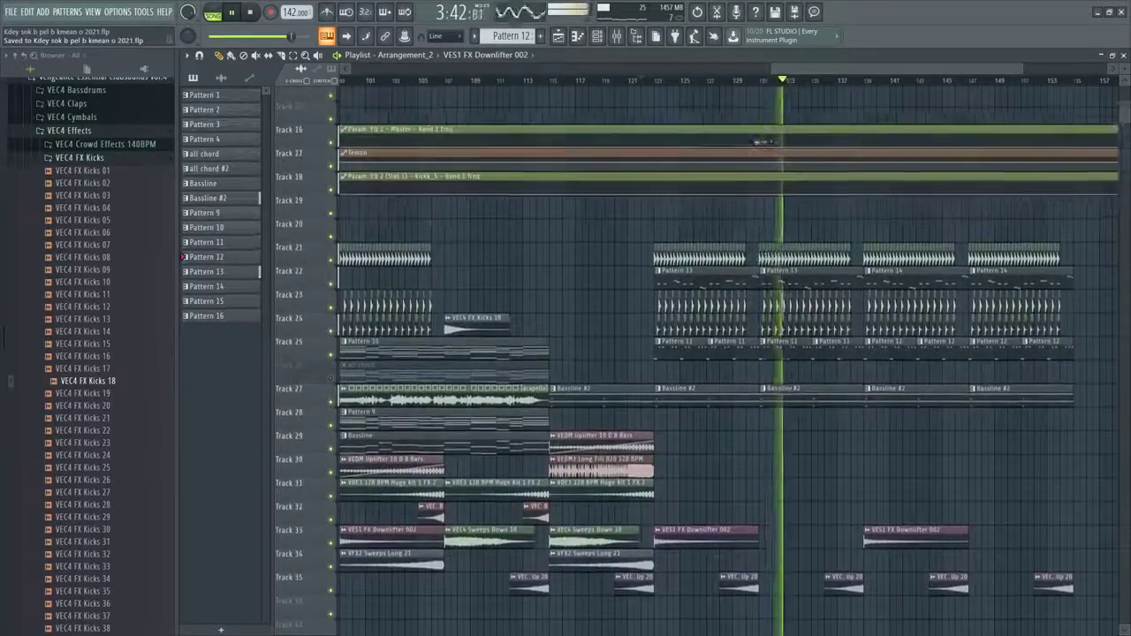
scroll(846, 226, "up", 2)
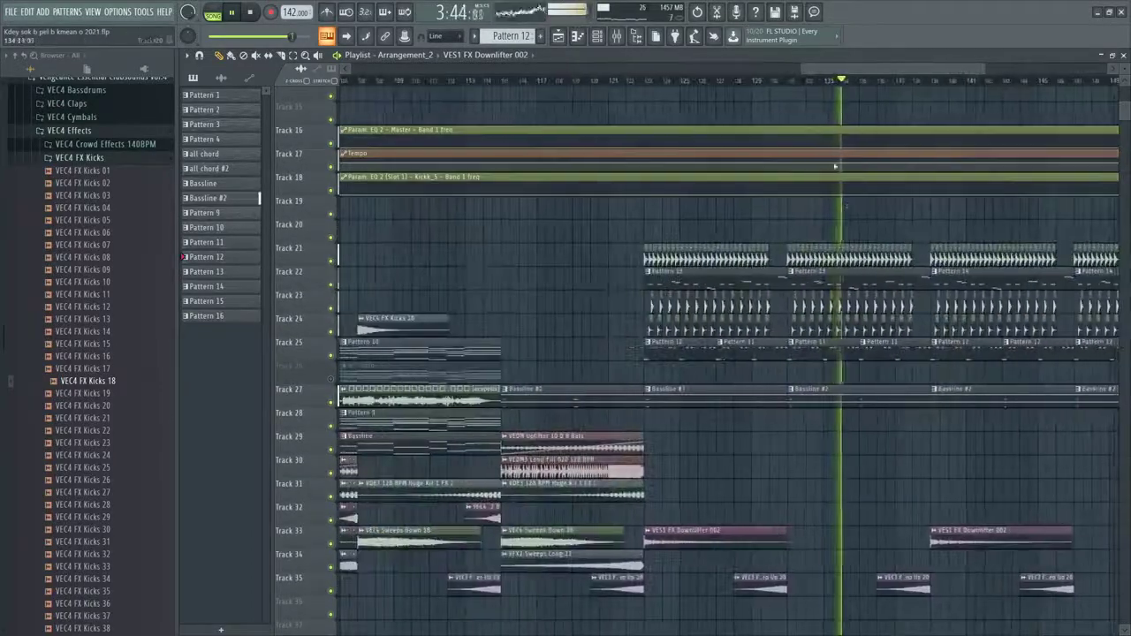
left_click_drag(800, 71, 425, 70)
scroll(738, 271, "down", 3)
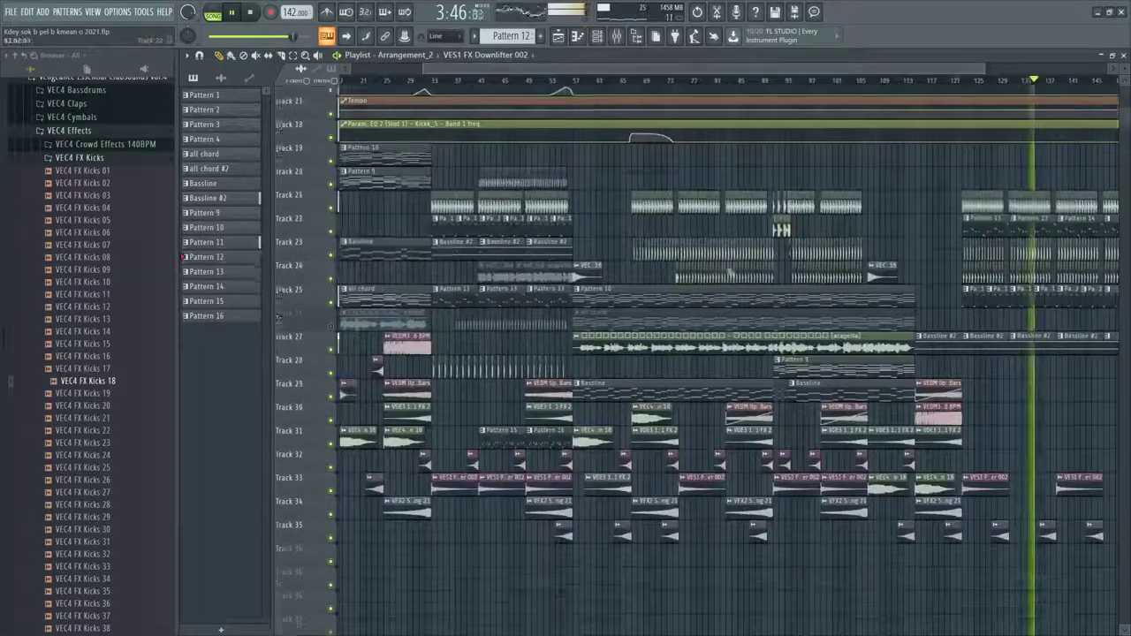
scroll(757, 270, "up", 4)
scroll(757, 271, "up", 2)
scroll(757, 270, "down", 2)
scroll(757, 268, "up", 2)
scroll(757, 268, "down", 2)
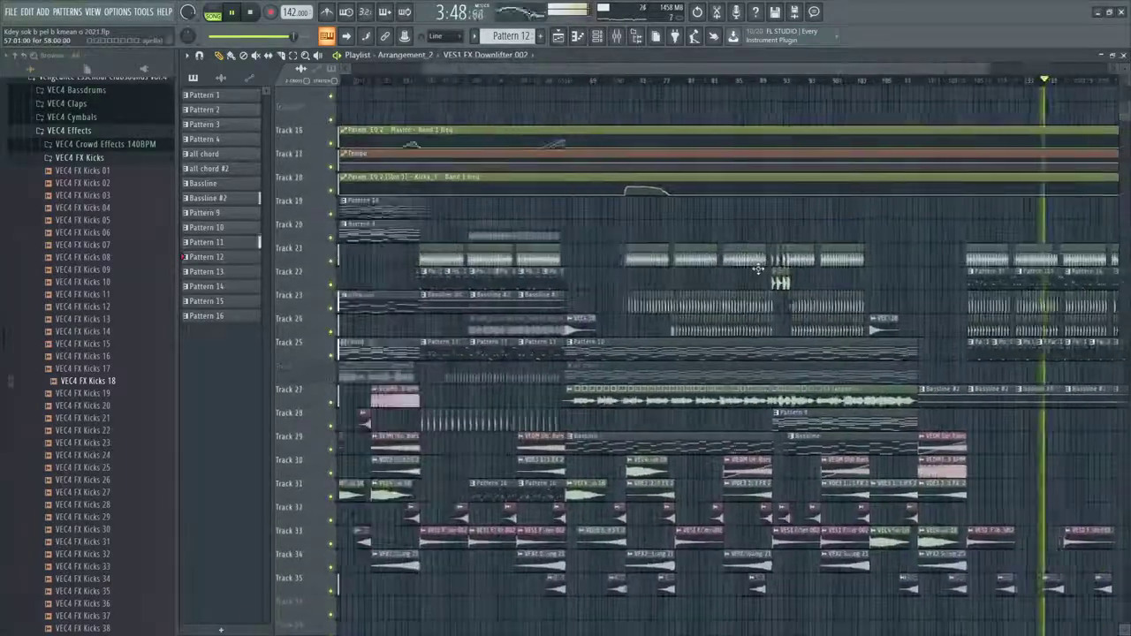
left_click_drag(478, 69, 303, 87)
scroll(633, 255, "down", 5)
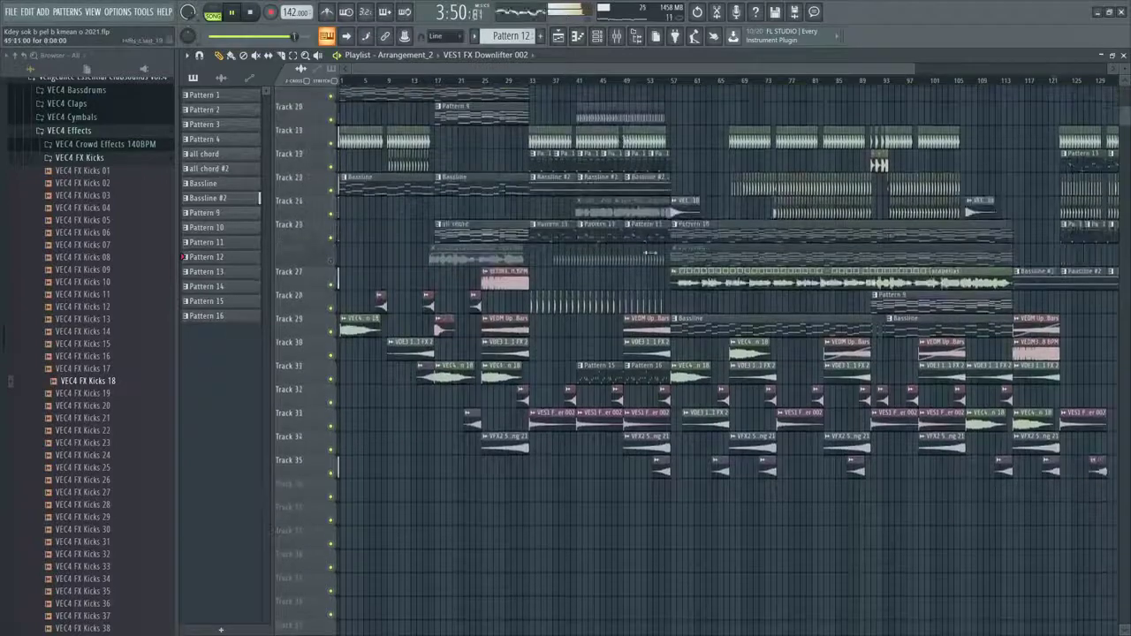
scroll(659, 258, "up", 3)
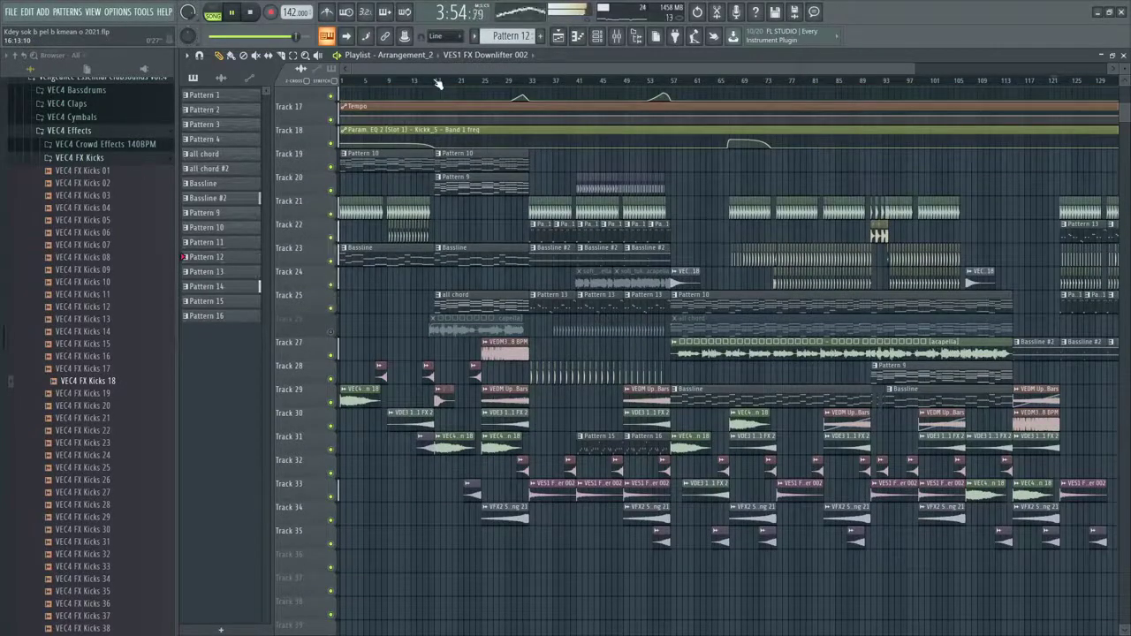
Add Youlean Loudness Meter 2 to the last effect slot of the Master track and check the song's loudness
left_click(621, 41)
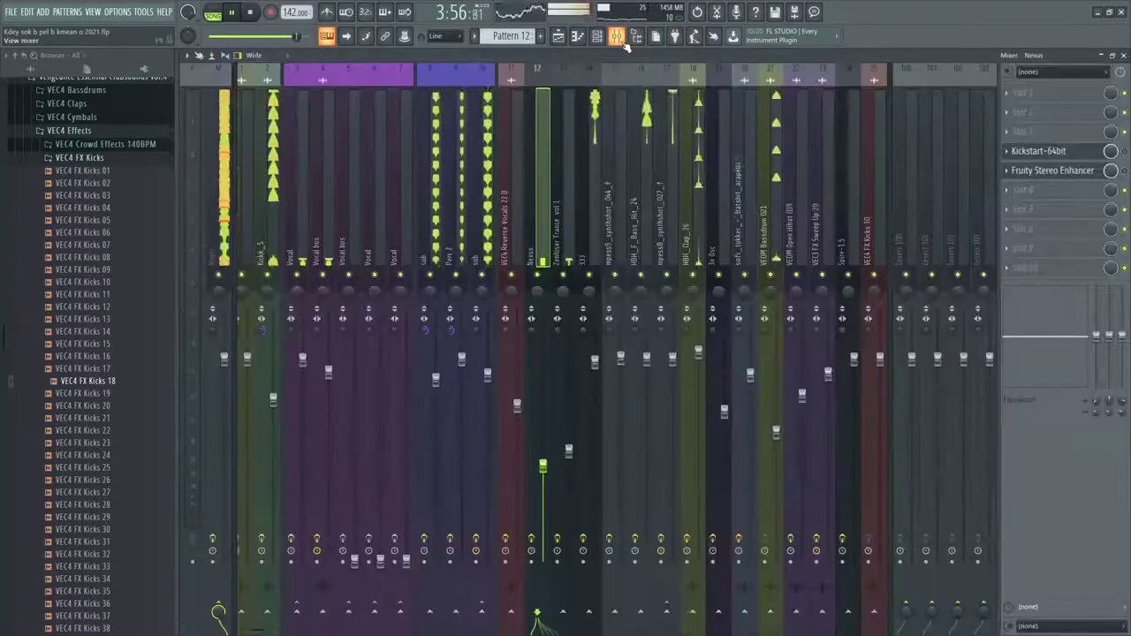
left_click(678, 135)
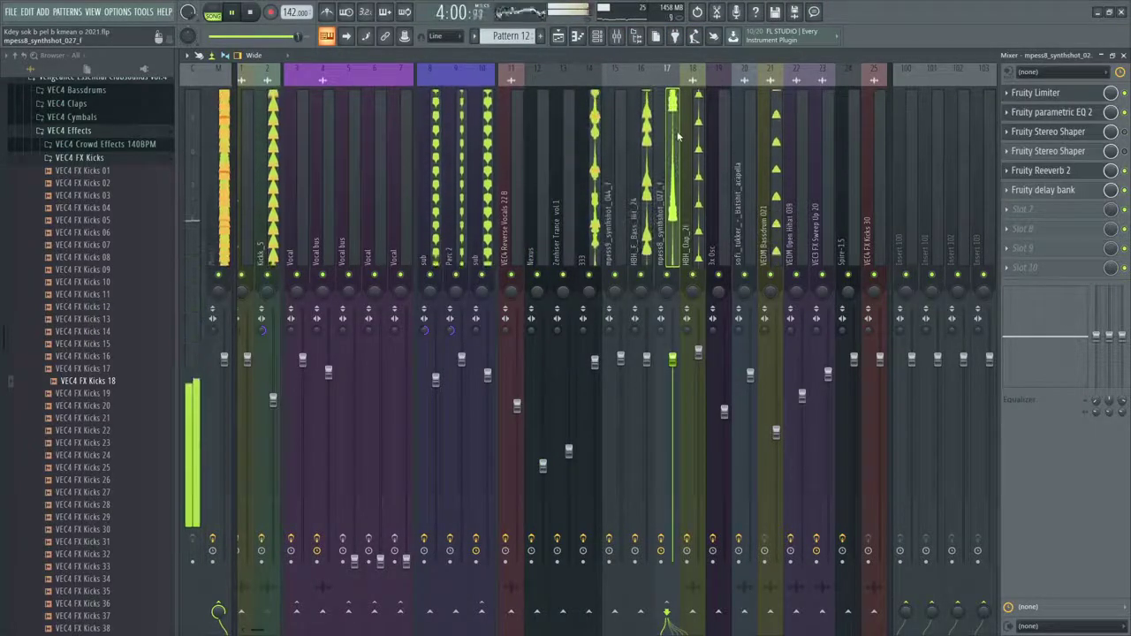
left_click(219, 128)
left_click(1006, 248)
mouse_move(1019, 268)
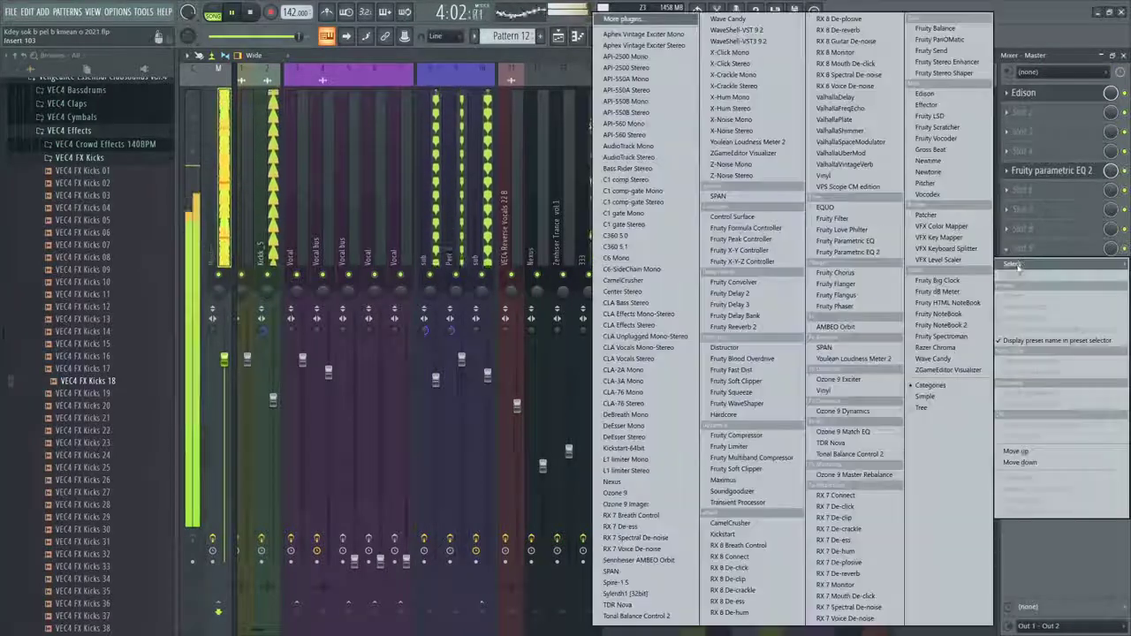
left_click(1036, 59)
left_click(1063, 272)
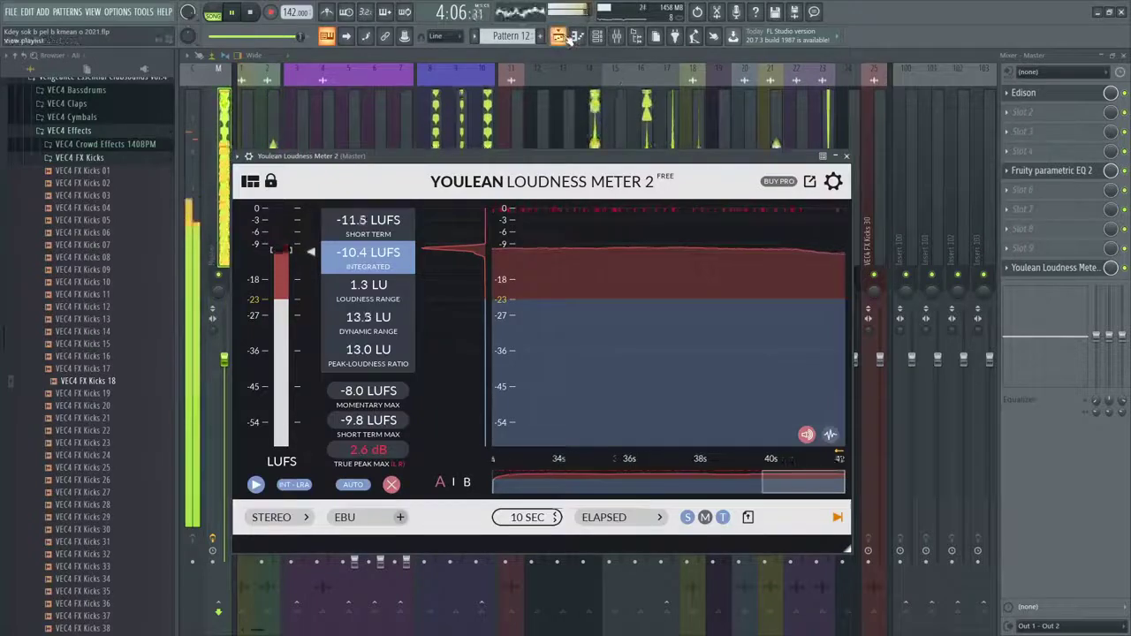
Add an extra VEDM Bassdrum 021 hit on Track 28 at the end of bar 35 and check it in playback
key("F5")
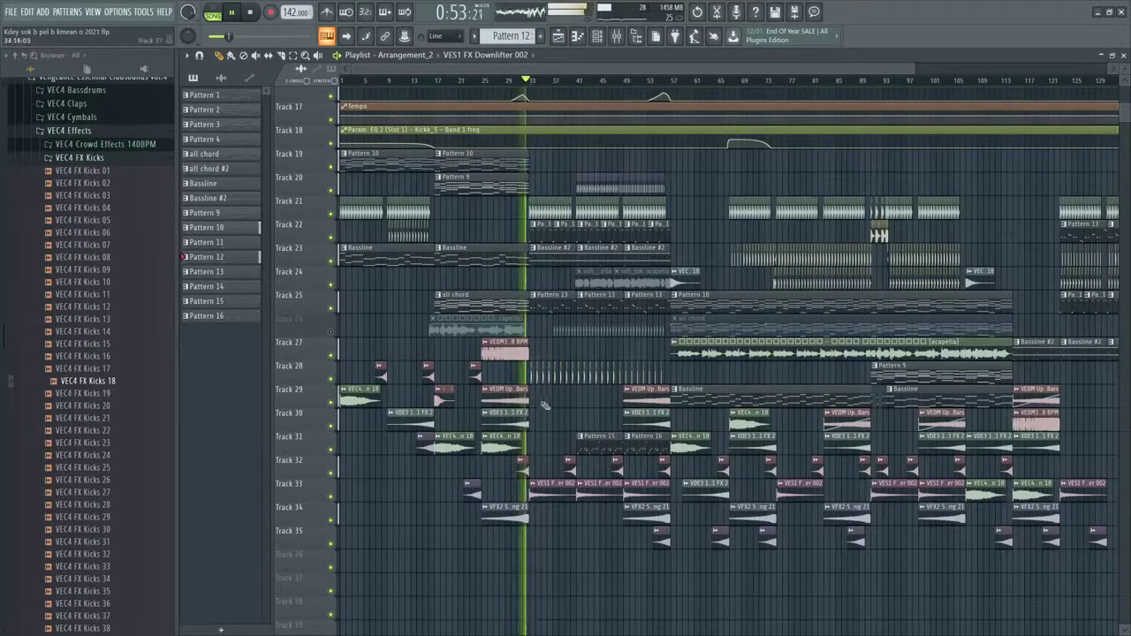
scroll(545, 405, "up", 5)
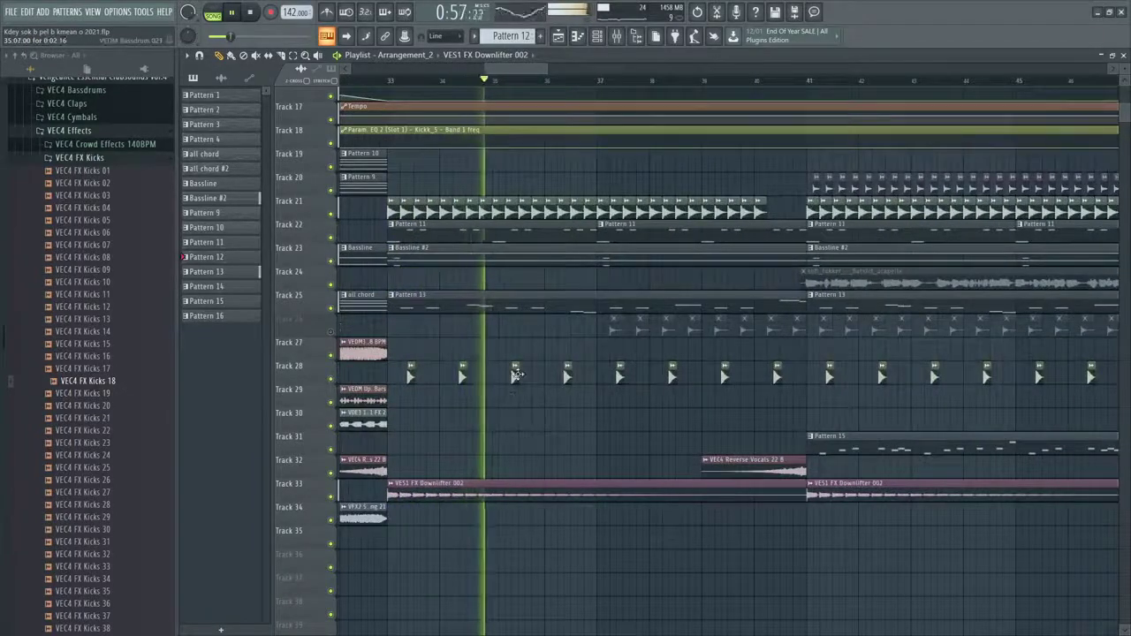
scroll(515, 373, "up", 3)
left_click(560, 374)
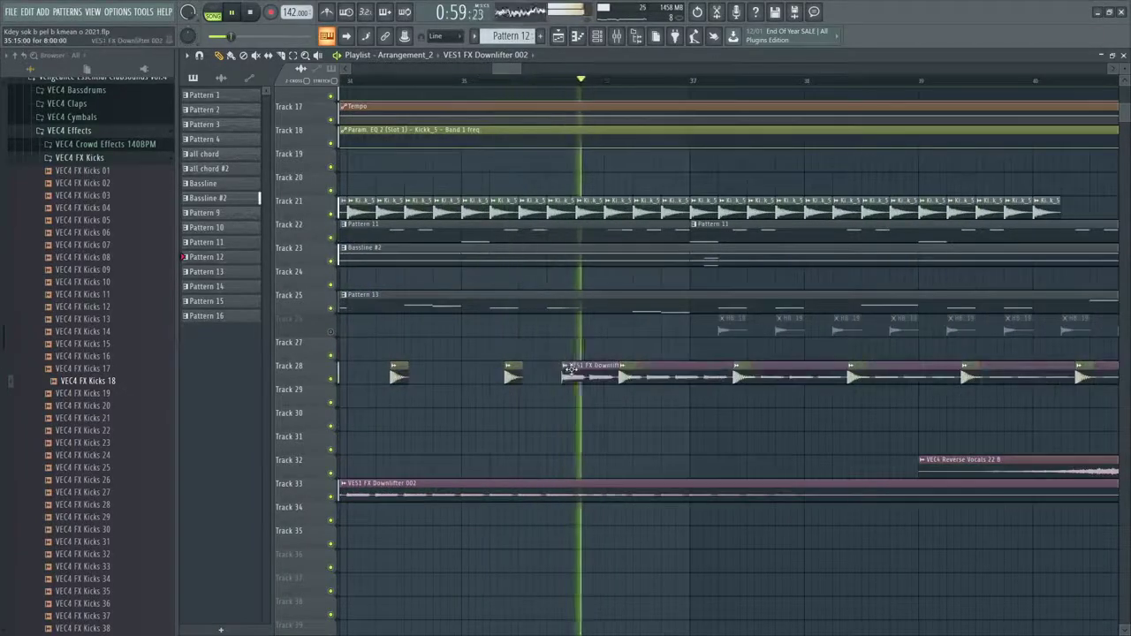
right_click(566, 374)
key("space")
left_click(511, 376)
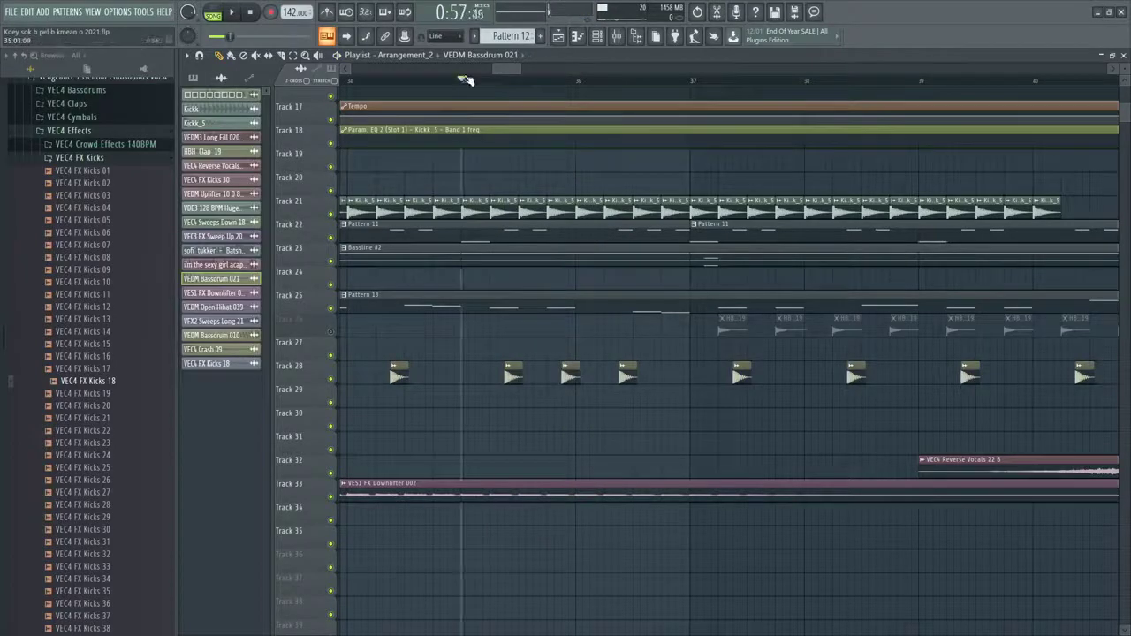
key("space")
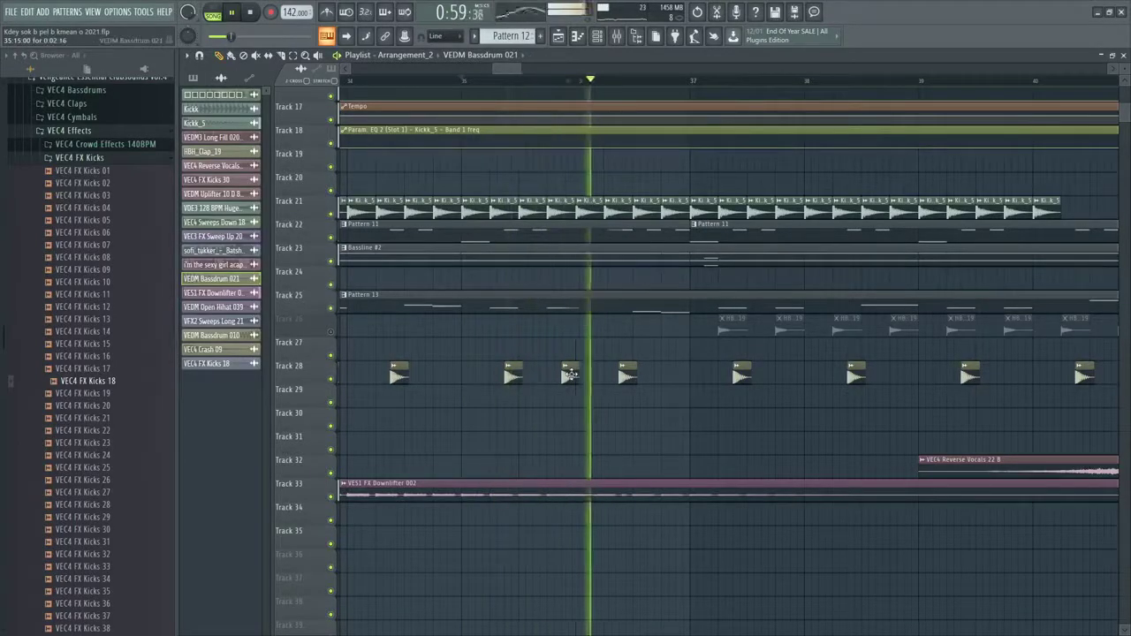
Add another extra VEDM Bassdrum 021 hit on Track 28 at the end of bar 38
scroll(570, 375, "right", 5)
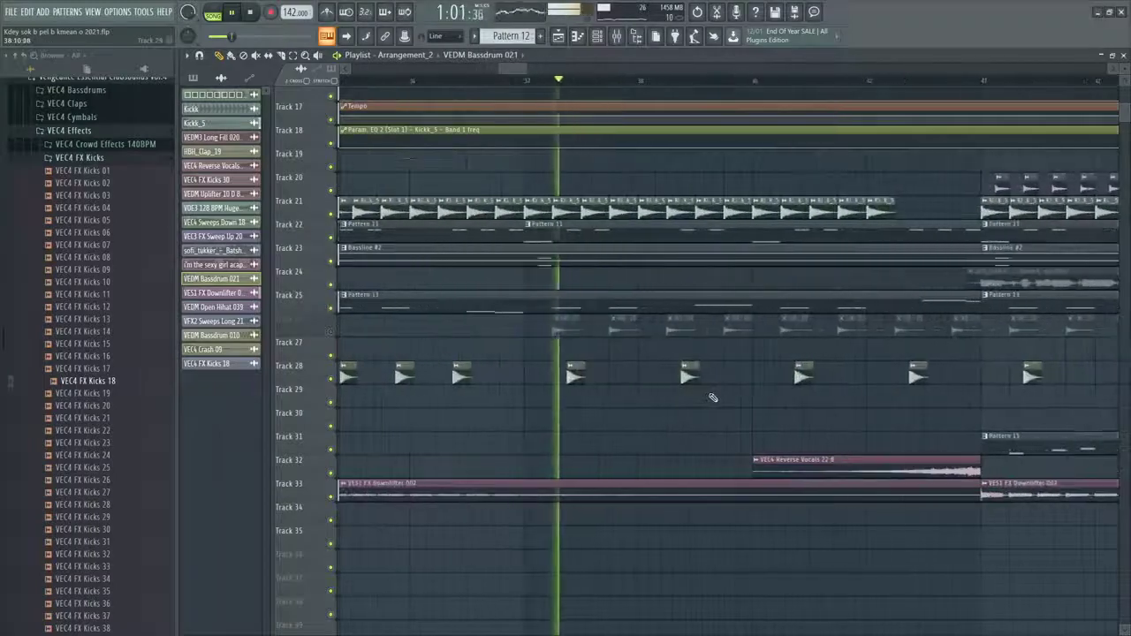
scroll(713, 397, "down", 3)
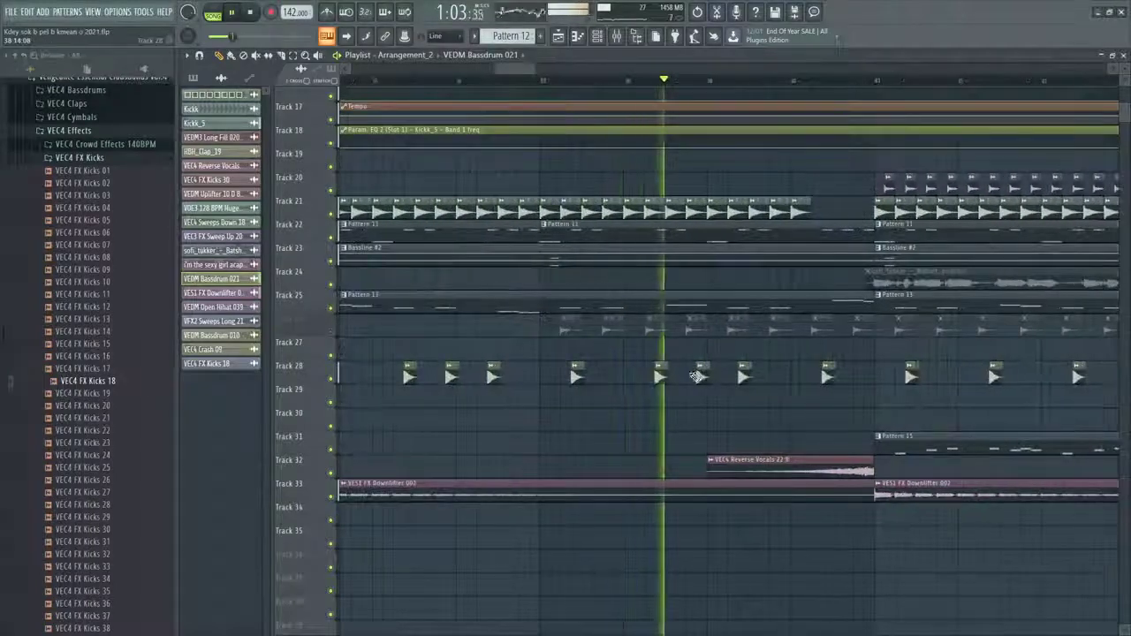
scroll(696, 377, "down", 4)
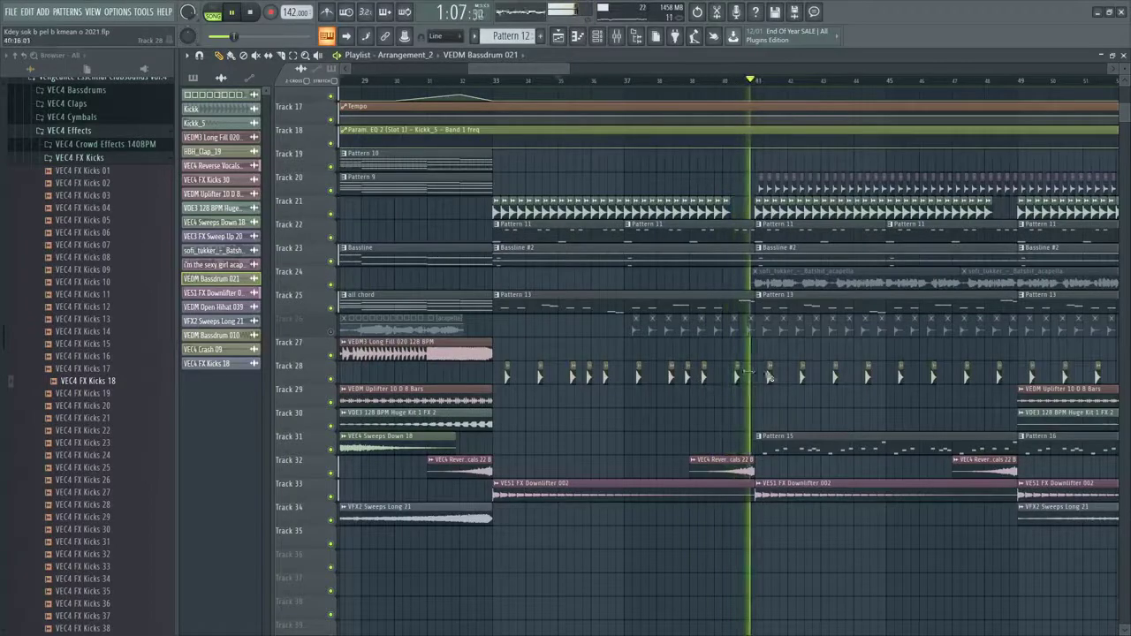
scroll(768, 378, "up", 4)
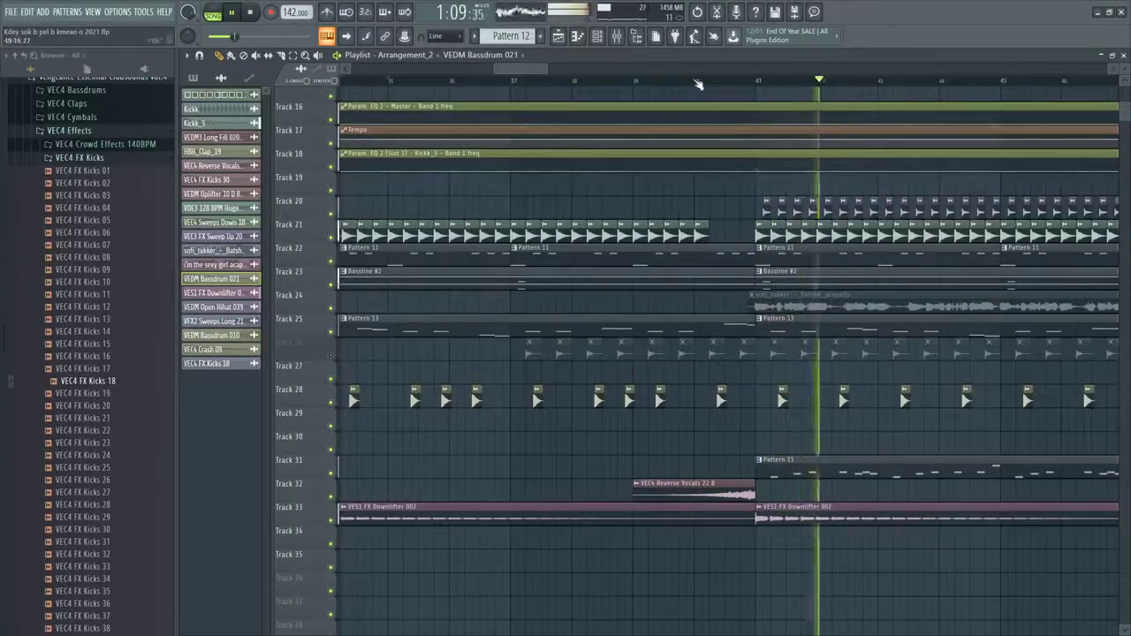
Place VDE3 128 BPM Huge Kit 1 FX 2 at bar 33 on Track 34 and automate its volume with a dipping curve
left_click(698, 82)
scroll(766, 328, "down", 7)
key("space")
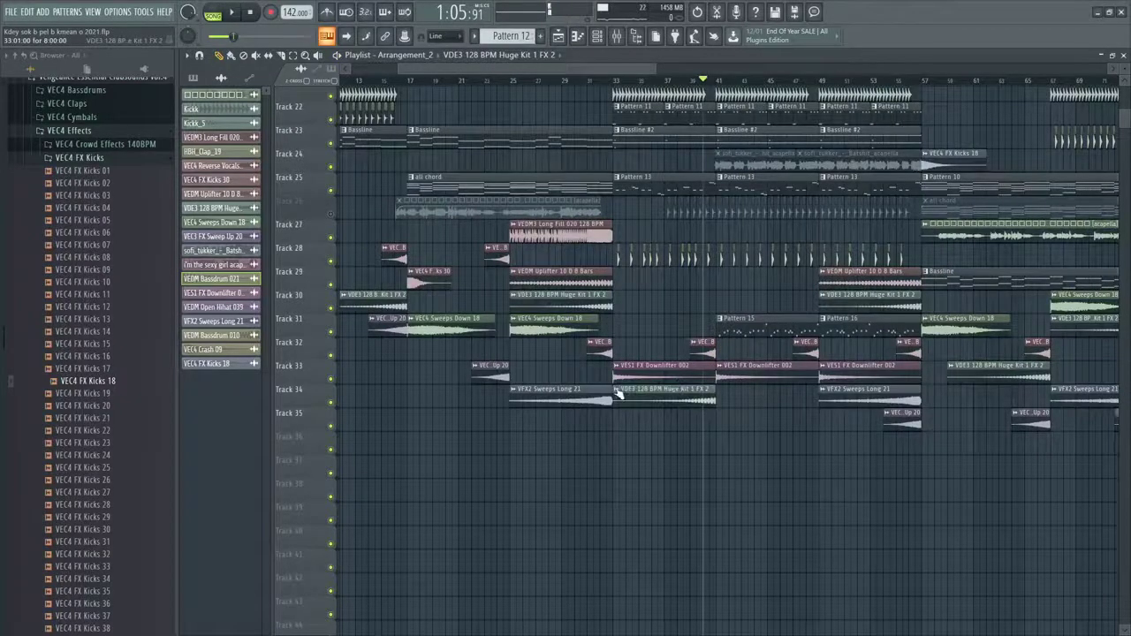
left_click(617, 394)
mouse_move(724, 491)
left_click(806, 487)
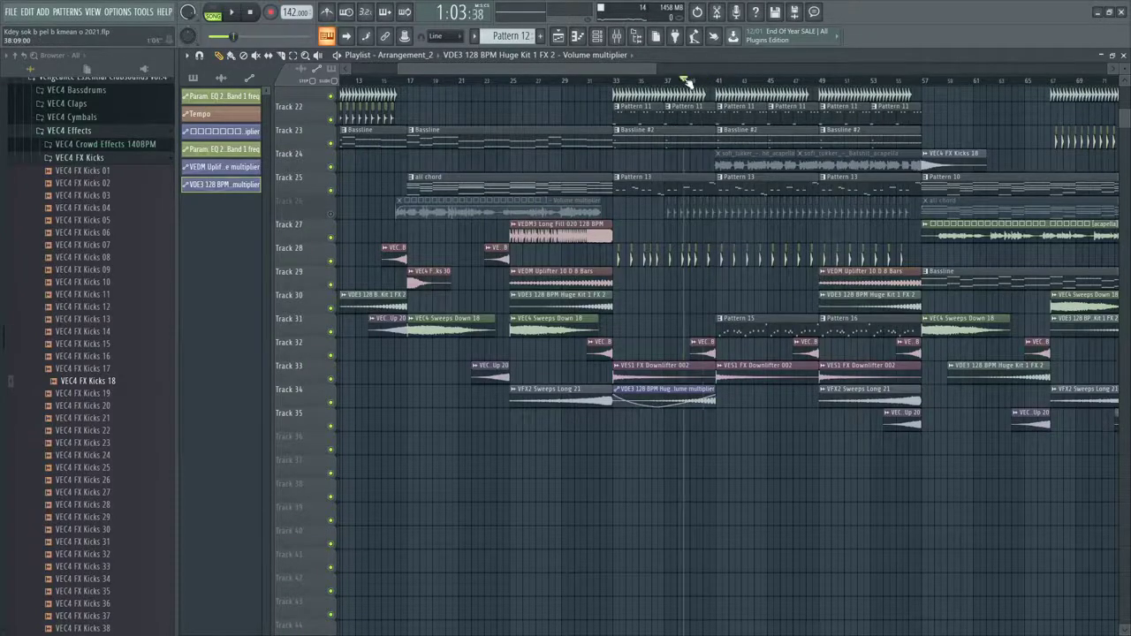
key("space")
Listen through the first drop and examine its clips, including the acapella on Track 24, up to the break at bar 57
scroll(717, 305, "up", 3)
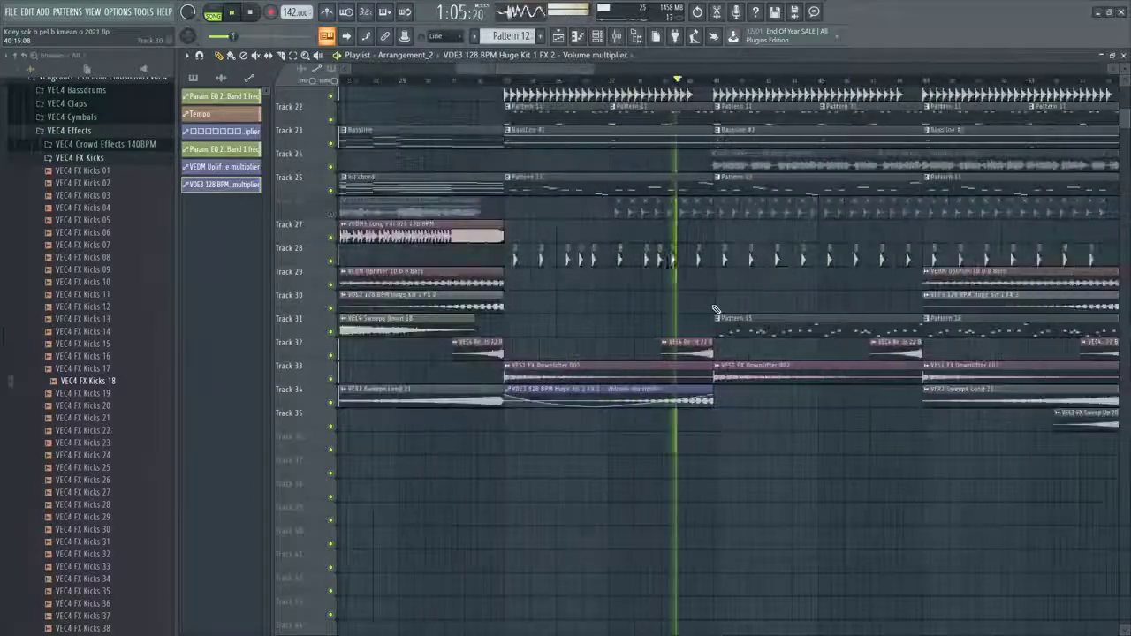
scroll(715, 311, "down", 4)
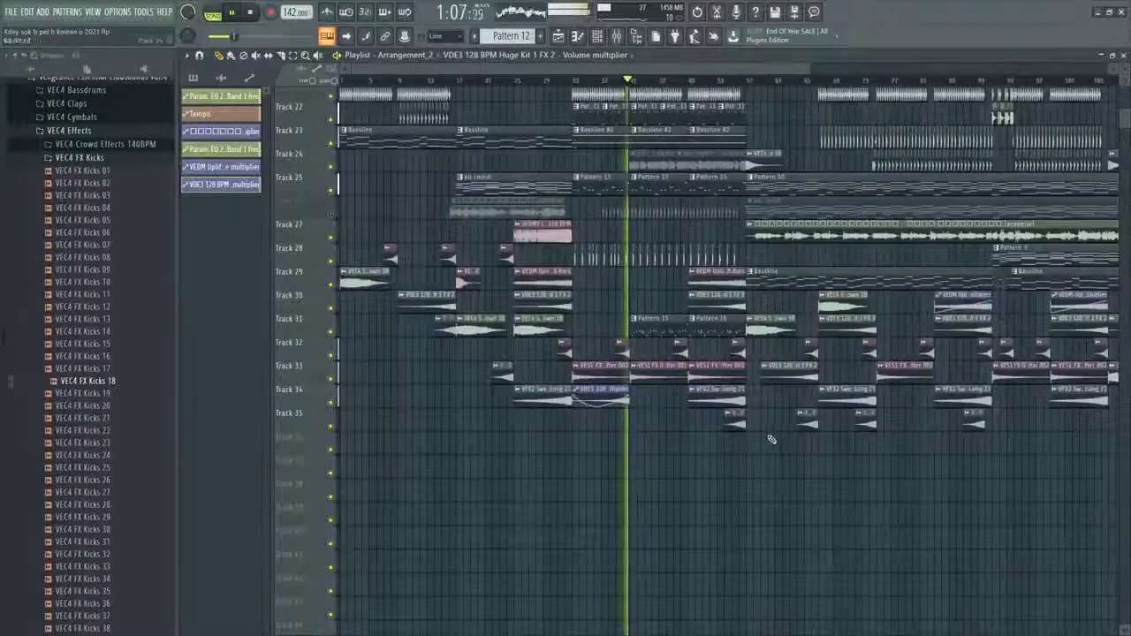
scroll(767, 441, "down", 2)
scroll(583, 469, "up", 3)
scroll(530, 453, "down", 3)
scroll(417, 423, "up", 5)
scroll(424, 396, "up", 2)
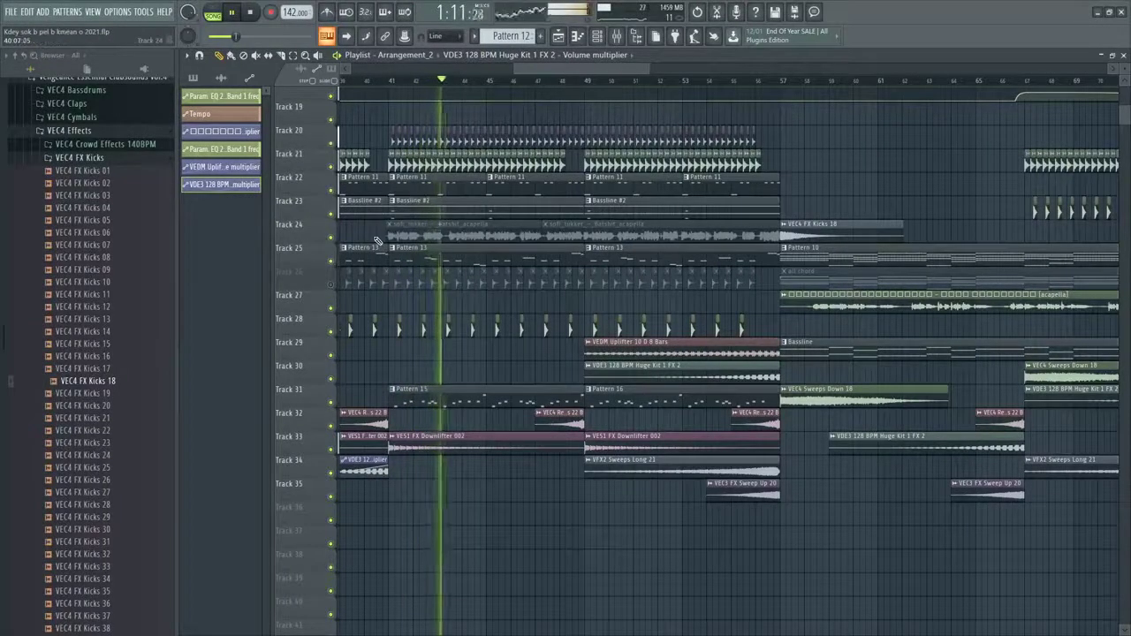
double_click(415, 231)
key("Escape")
scroll(840, 151, "up", 2)
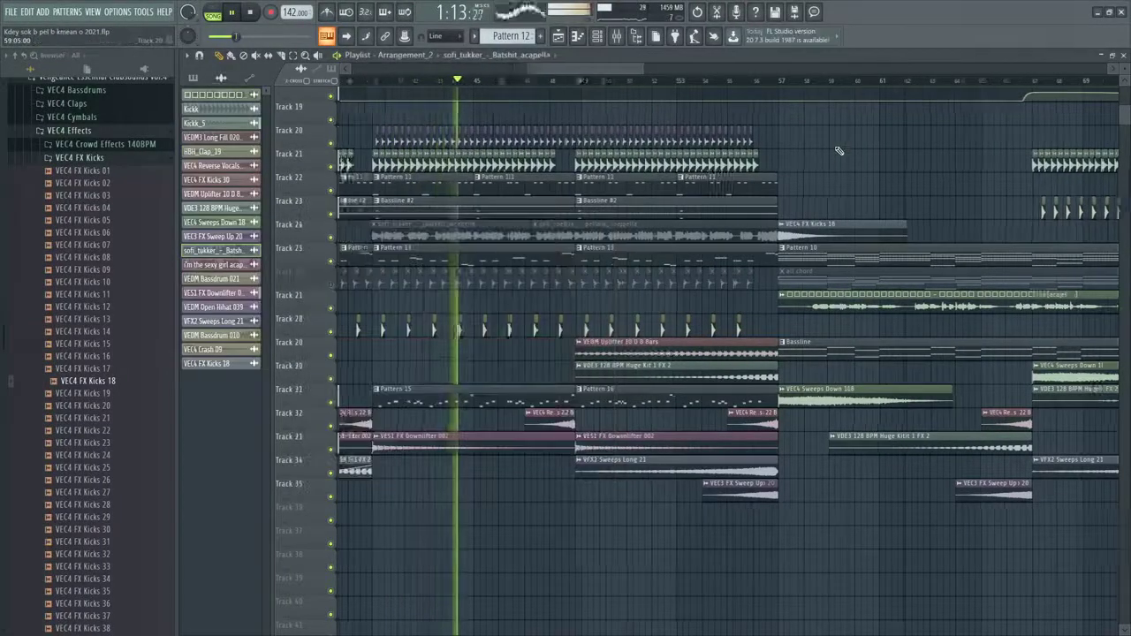
scroll(841, 151, "down", 2)
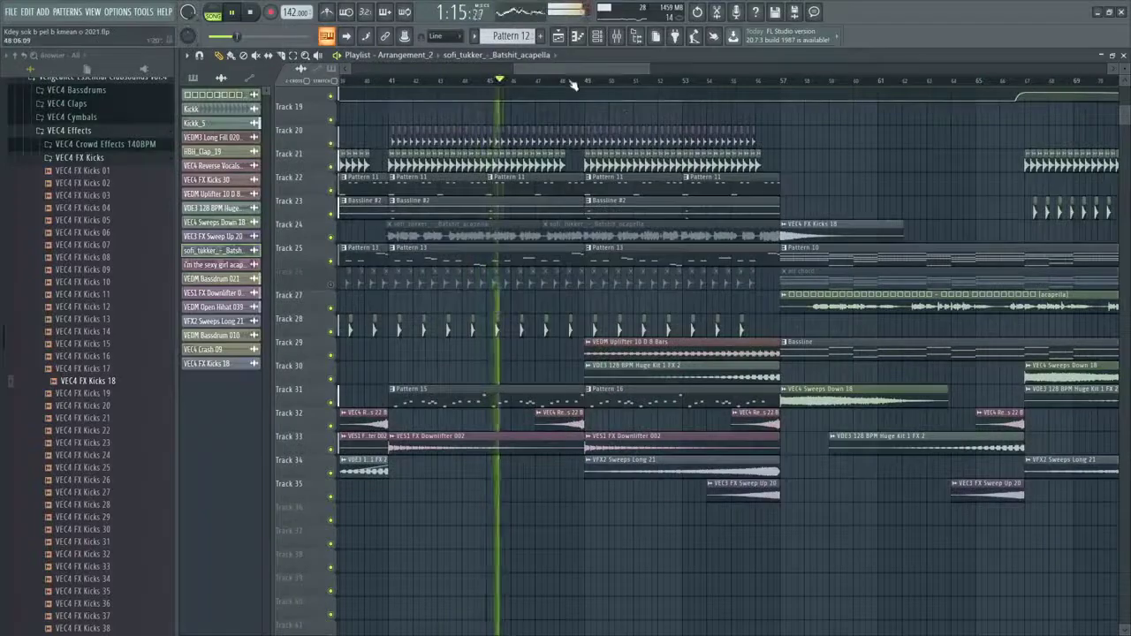
scroll(575, 195, "up", 3)
scroll(575, 195, "down", 3)
scroll(604, 194, "down", 4)
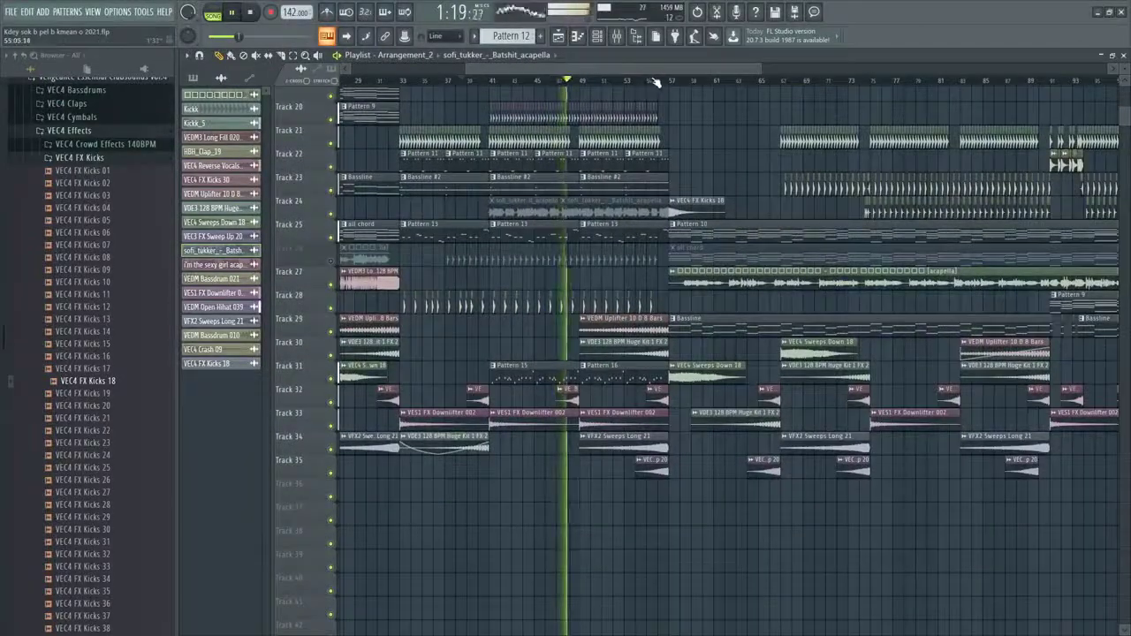
Route the VEC4 FX Kicks 18 sample at bar 57 on Track 24 to mixer track 26
left_click(648, 81)
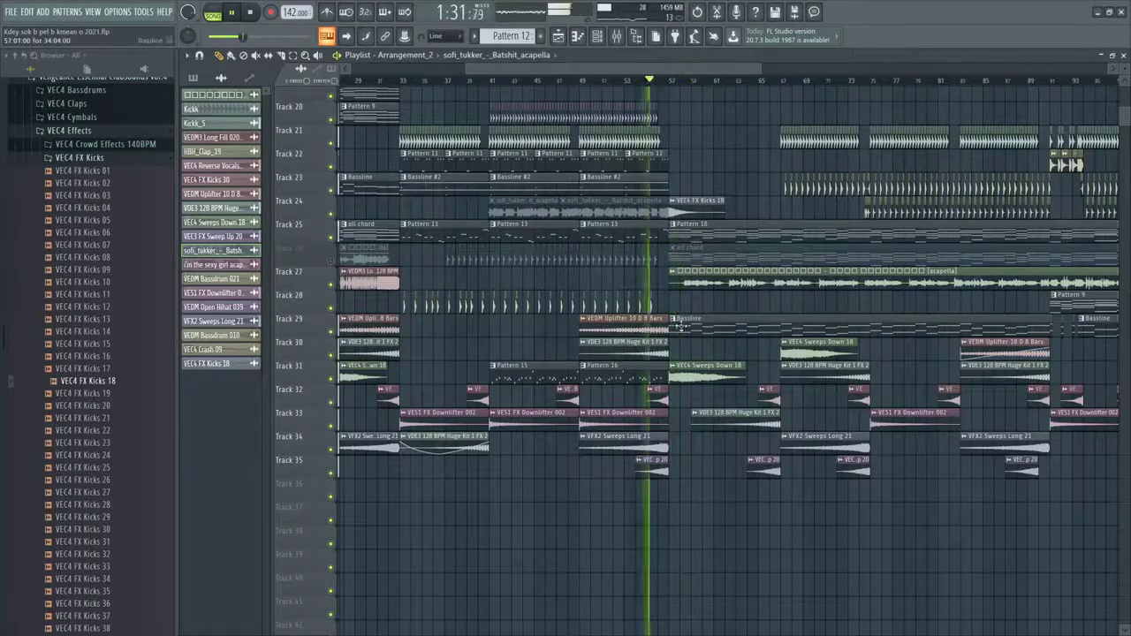
scroll(680, 327, "down", 2)
scroll(680, 327, "up", 3)
double_click(680, 226)
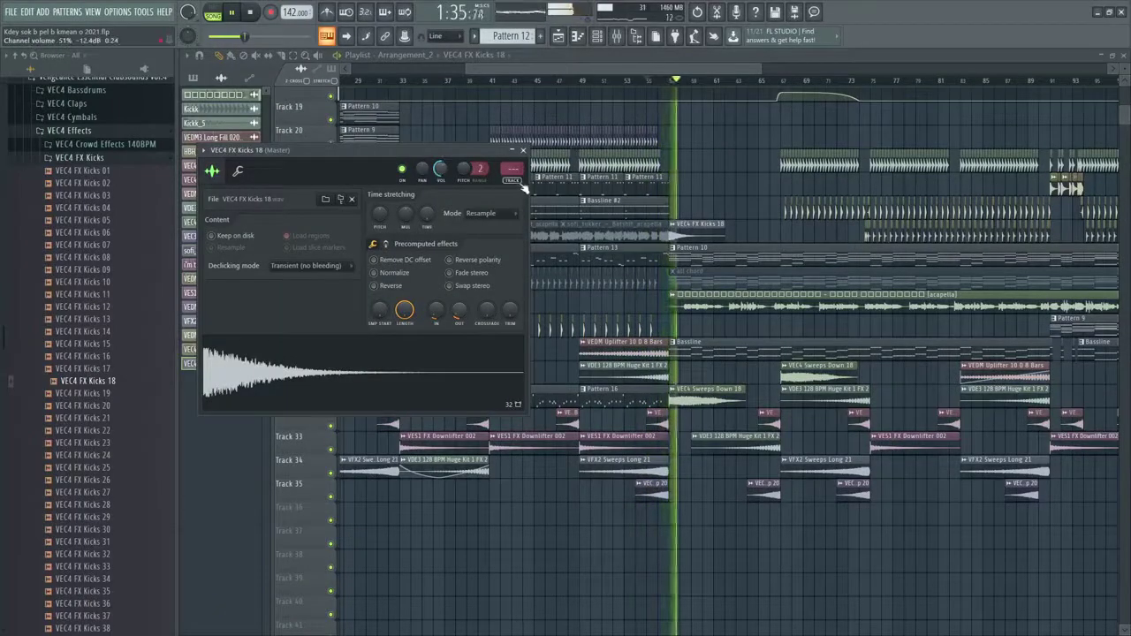
left_click(515, 180)
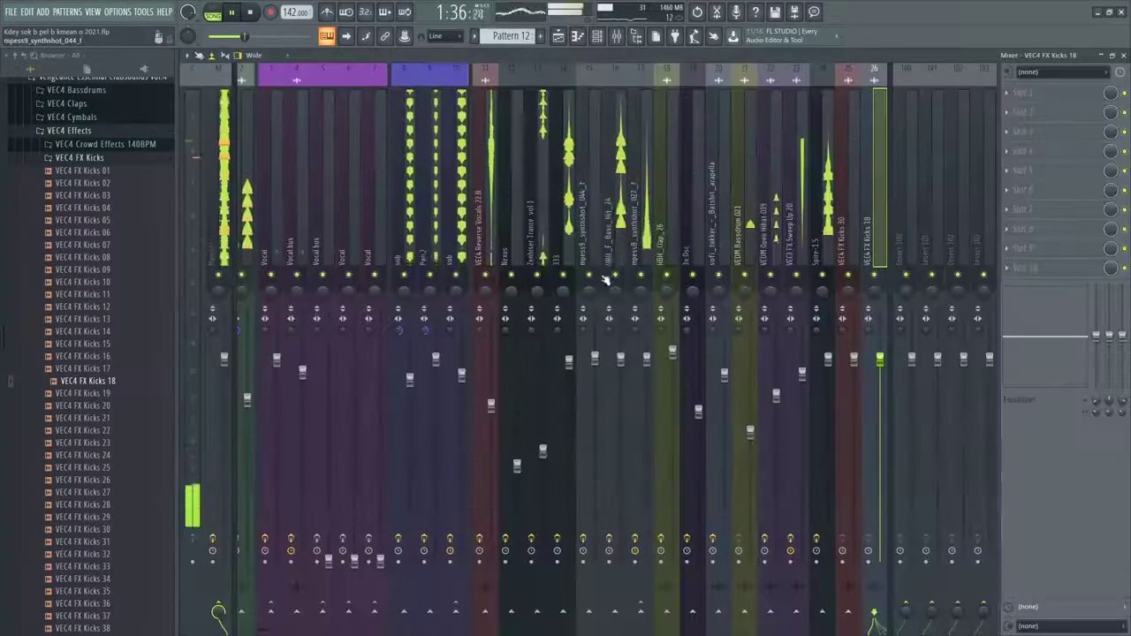
Replay the transition into bar 57 and inspect the effects on the Vocal and Vocal bus mixer tracks
left_click(559, 37)
left_click(661, 81)
scroll(675, 265, "up", 4)
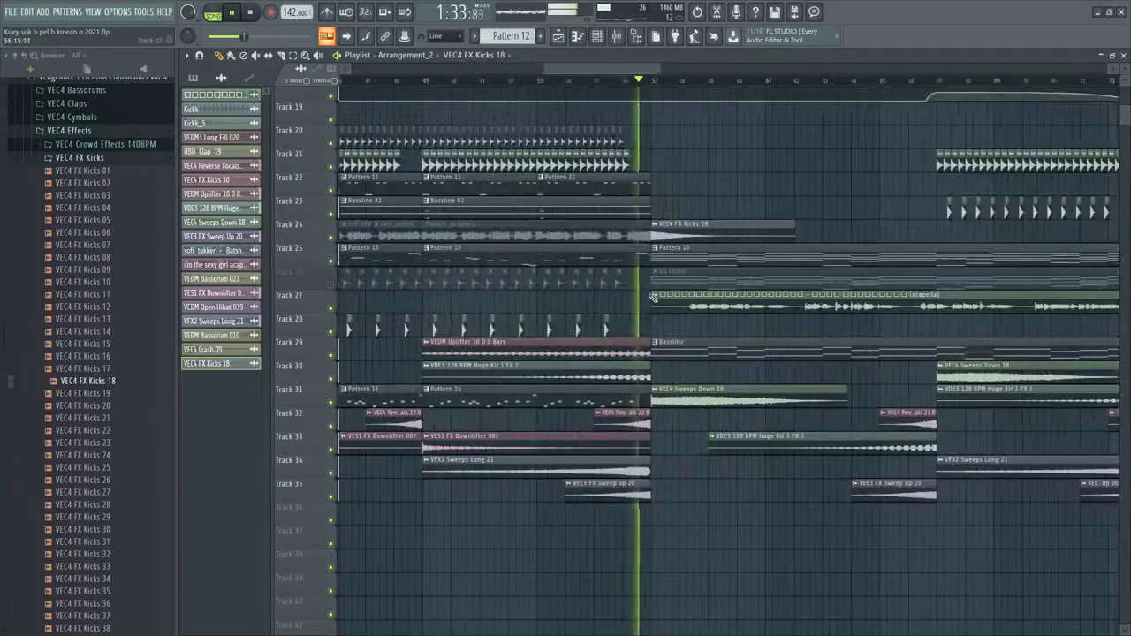
left_click(654, 296)
left_click(825, 175)
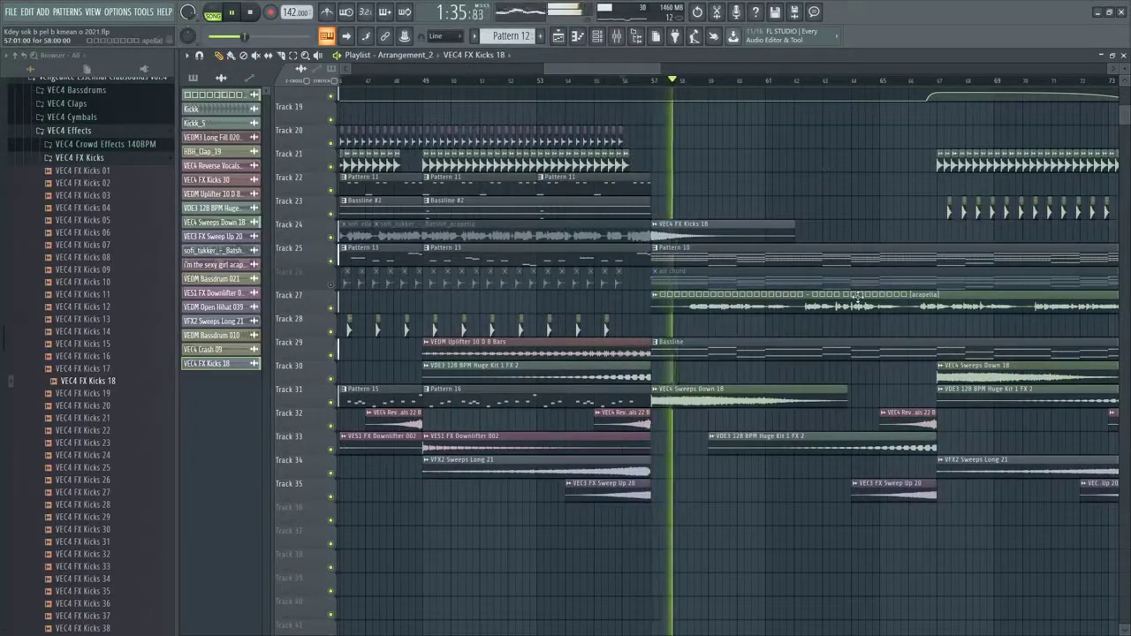
left_click(618, 37)
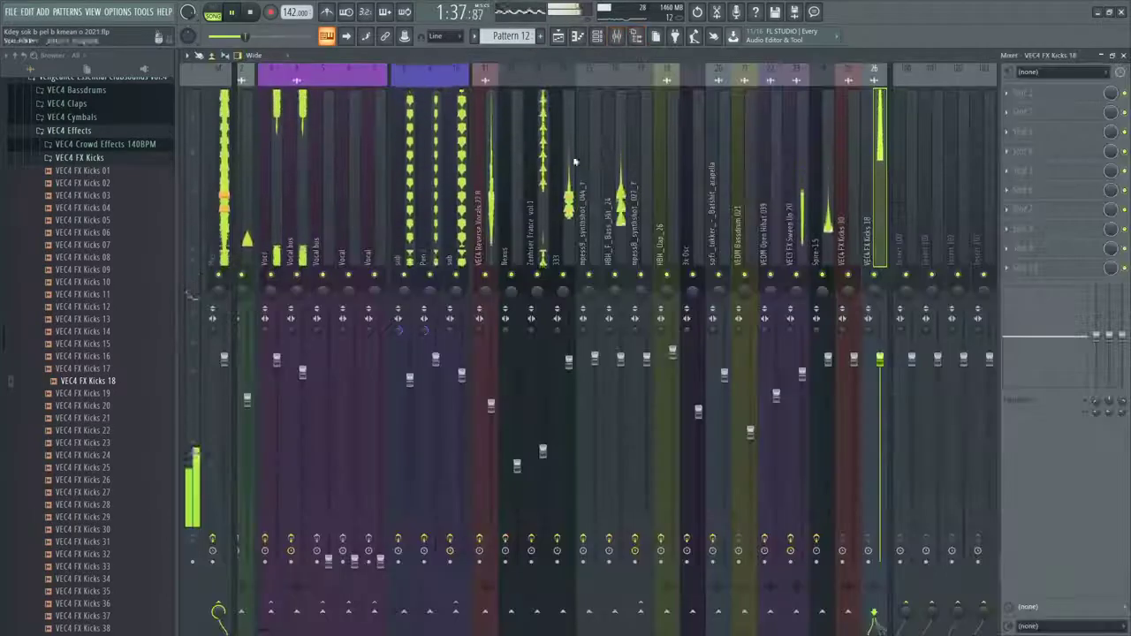
left_click(277, 194)
left_click(1043, 133)
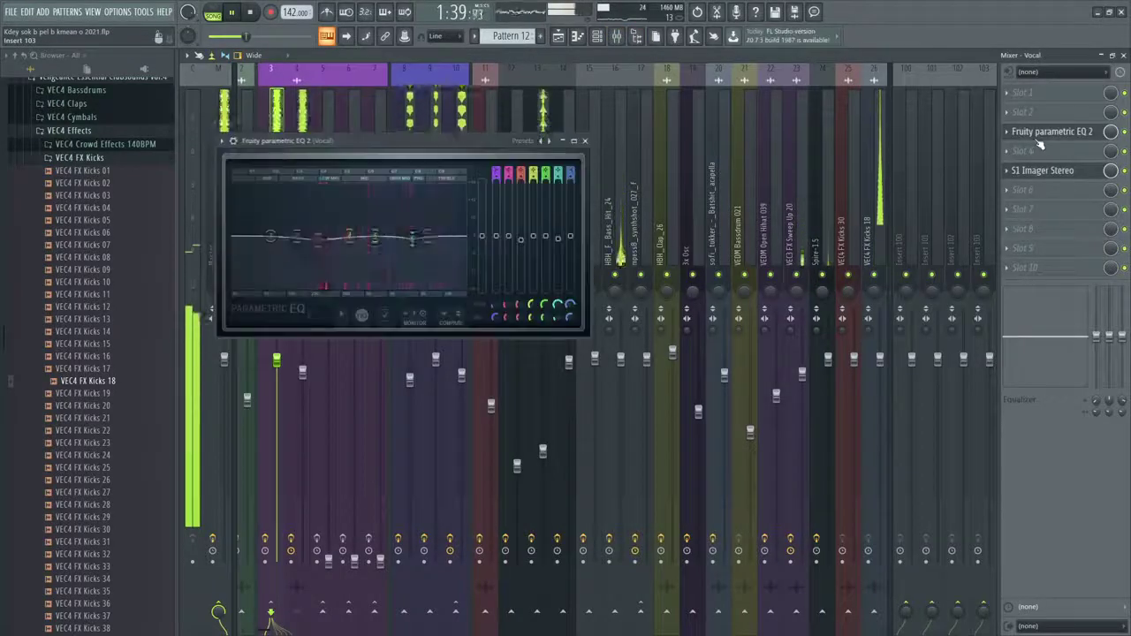
left_click(302, 120)
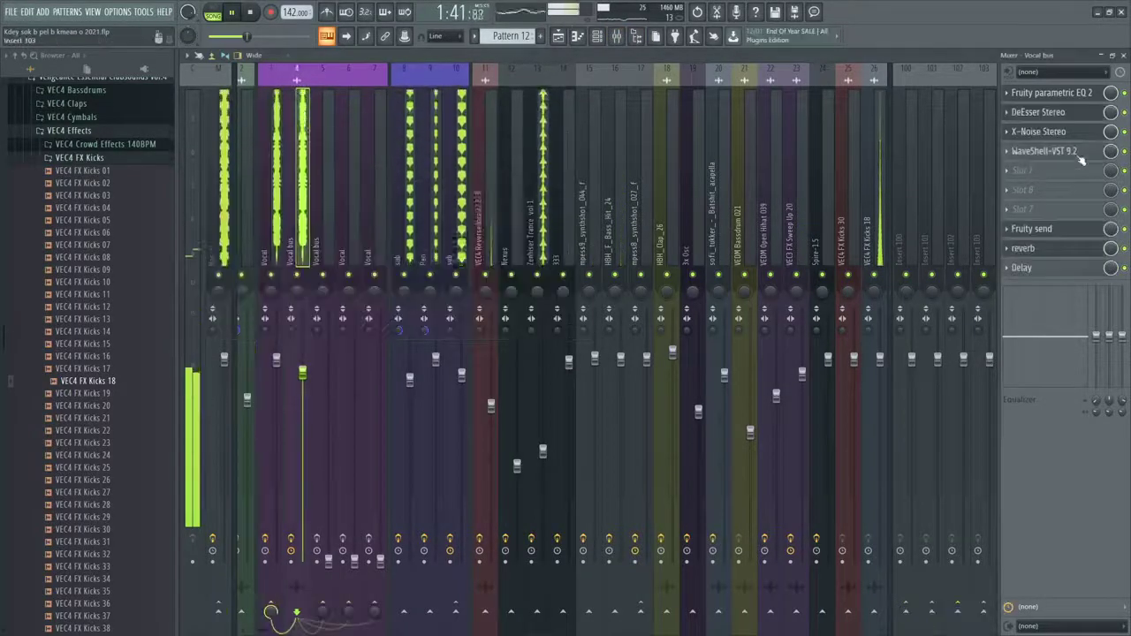
left_click(1056, 96)
left_click(1057, 97)
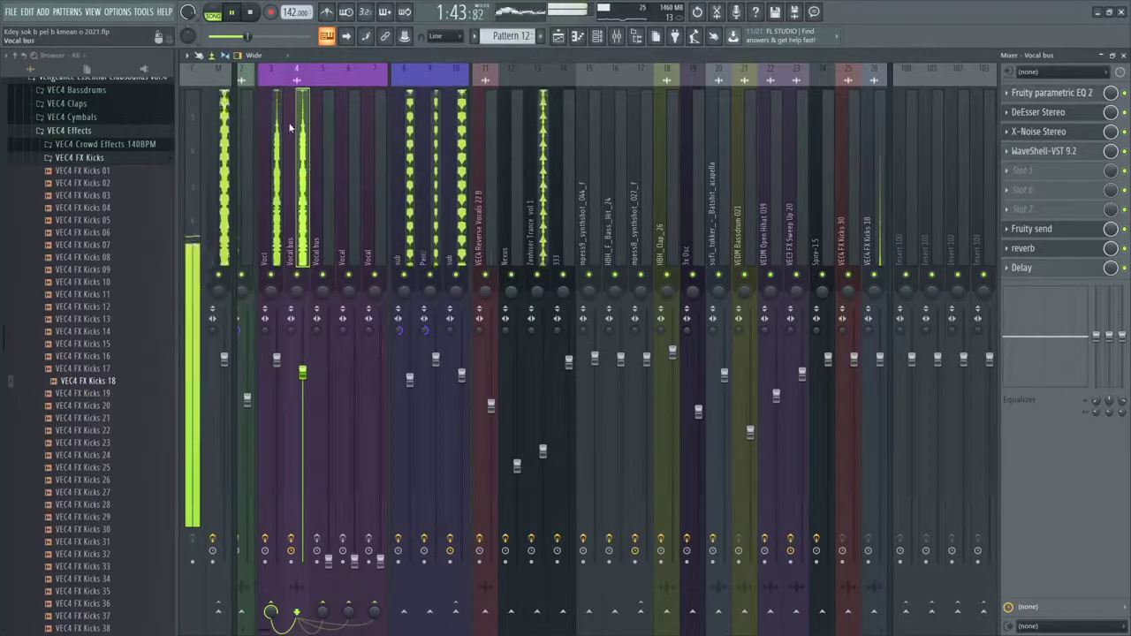
Add Fruity Parametric EQ 2 to the Vocal track's first effect slot and load a preset that cuts the extreme lows and highs
left_click(272, 116)
left_click(1042, 92)
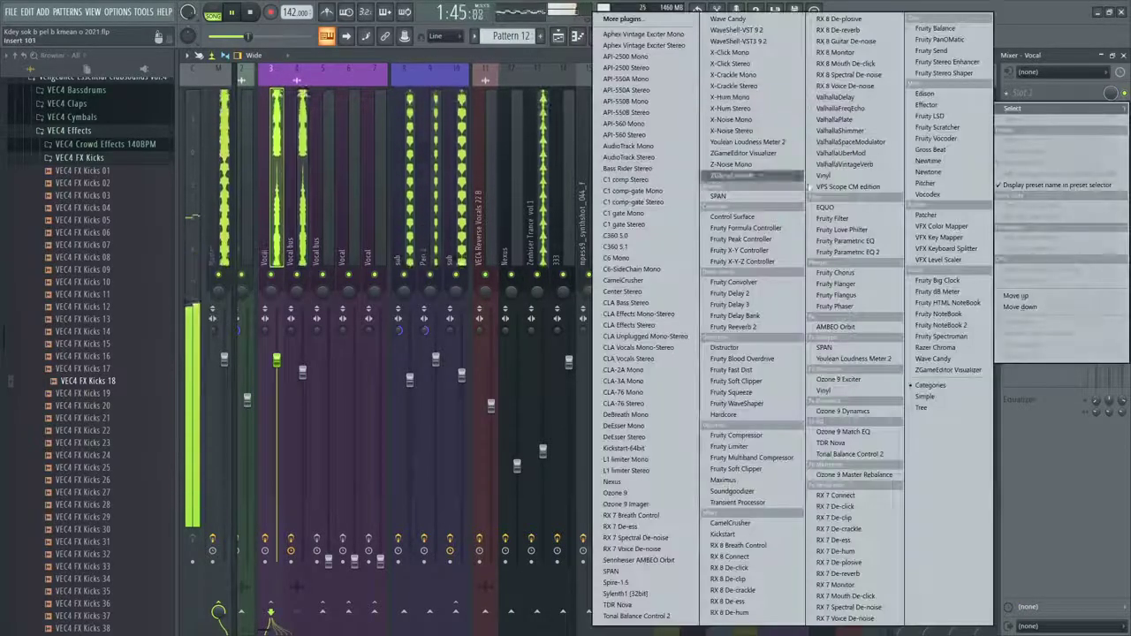
left_click(875, 257)
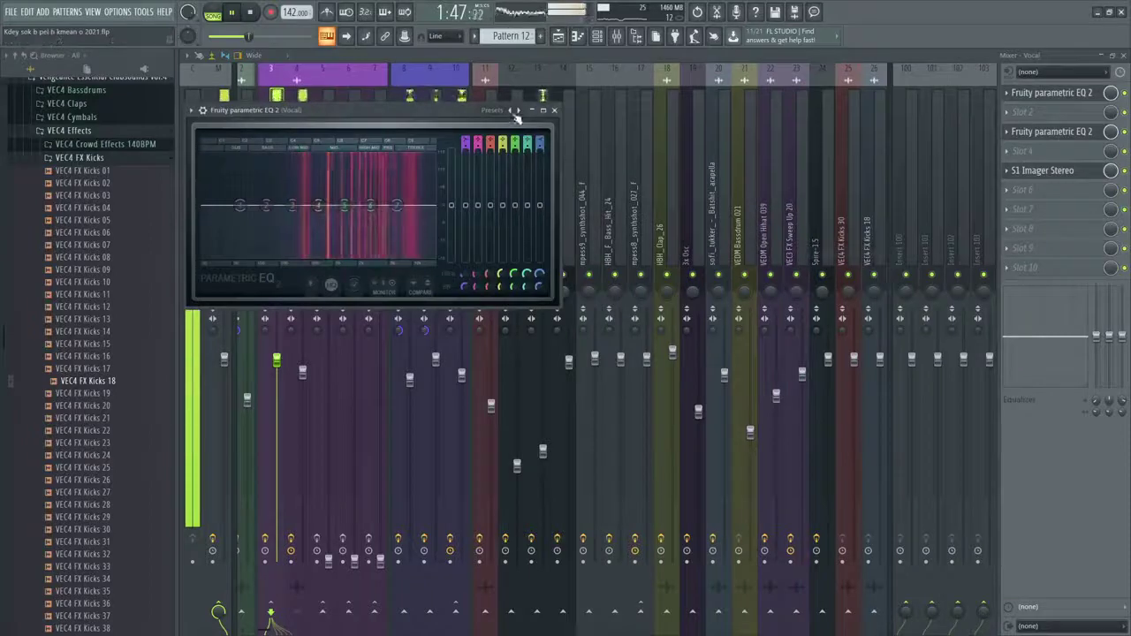
left_click(548, 154)
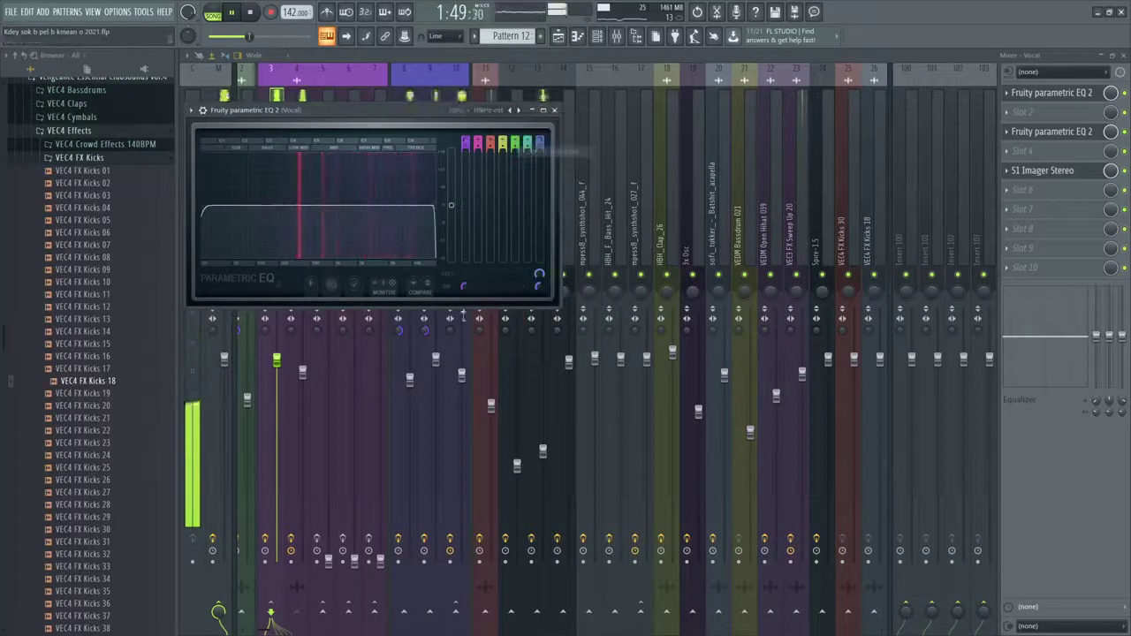
Create an automation clip for the band 7 frequency of the Vocal track's new EQ and locate it around bar 57
right_click(538, 277)
left_click(581, 356)
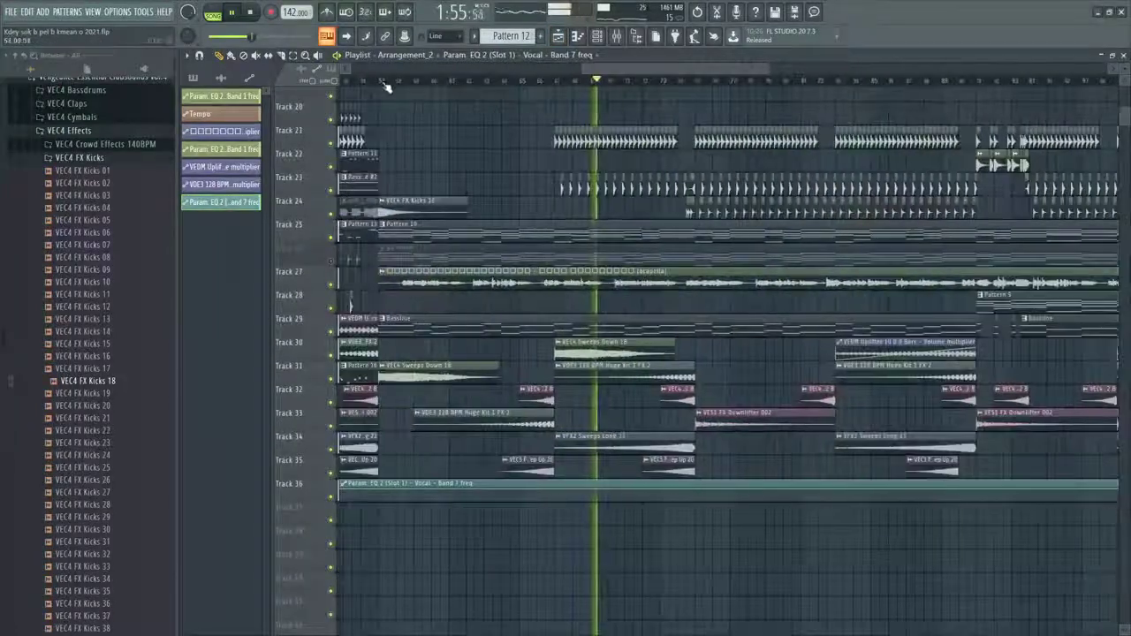
left_click(369, 81)
scroll(358, 371, "down", 3)
scroll(368, 374, "up", 4)
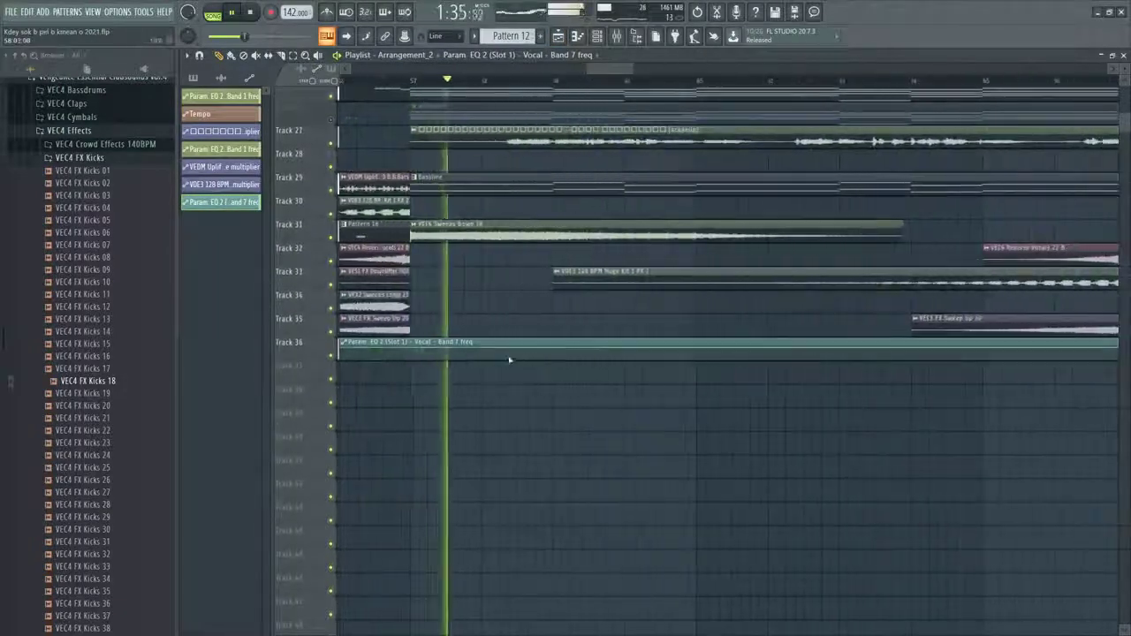
Shape the Vocal EQ's band 7 frequency automation to drop at bar 57 and rise in a curve to bar 67
key("space")
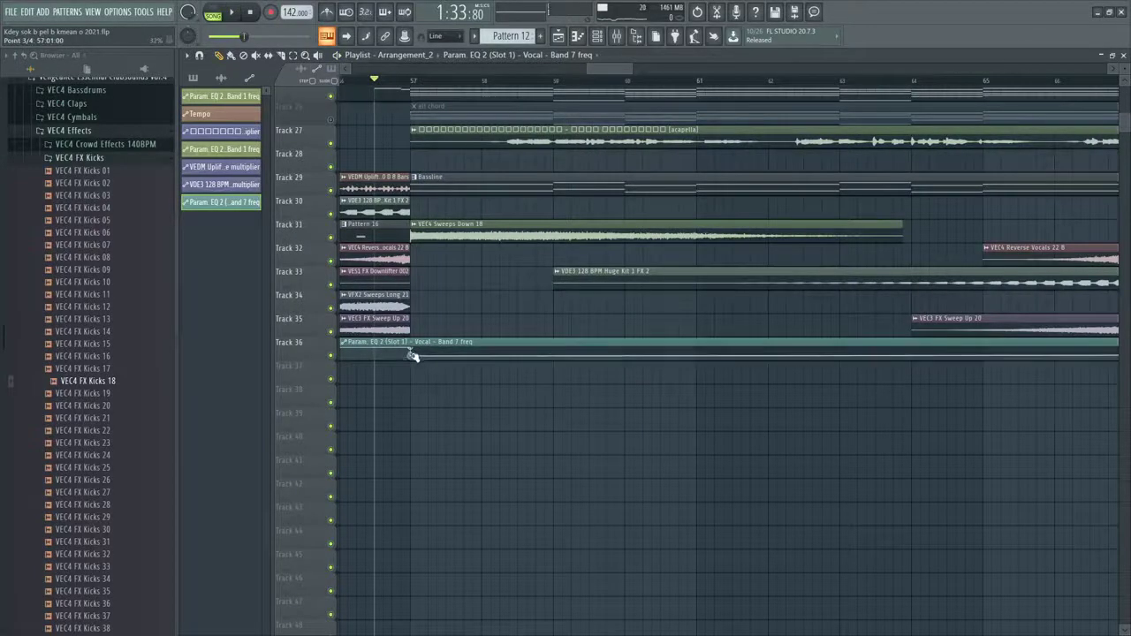
key("space")
scroll(576, 344, "down", 2)
scroll(595, 344, "up", 2)
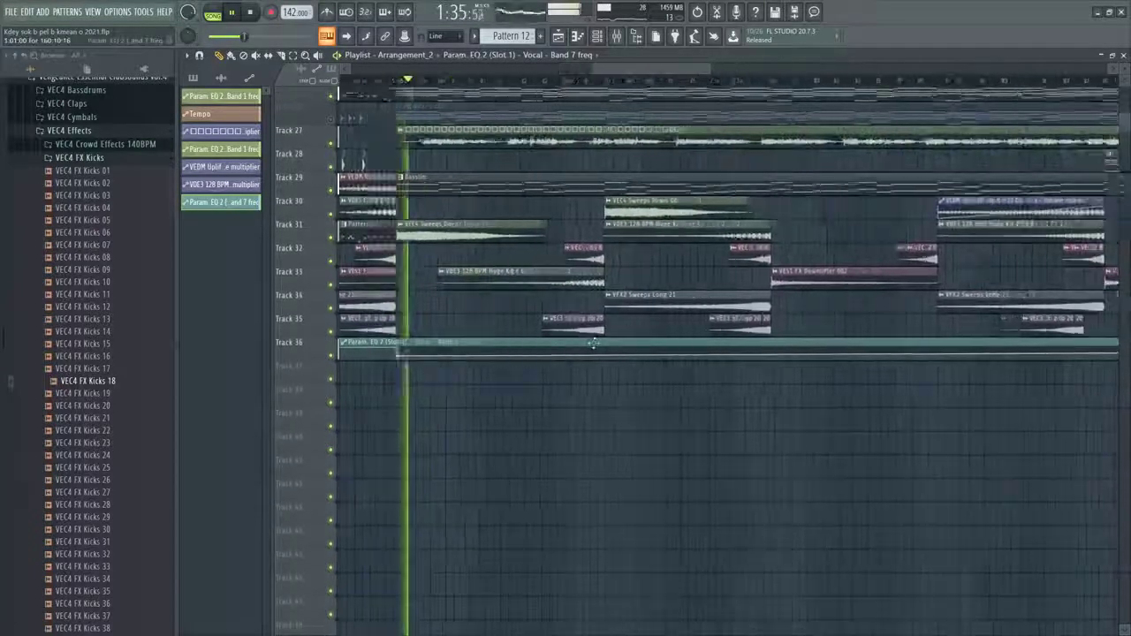
right_click(604, 348)
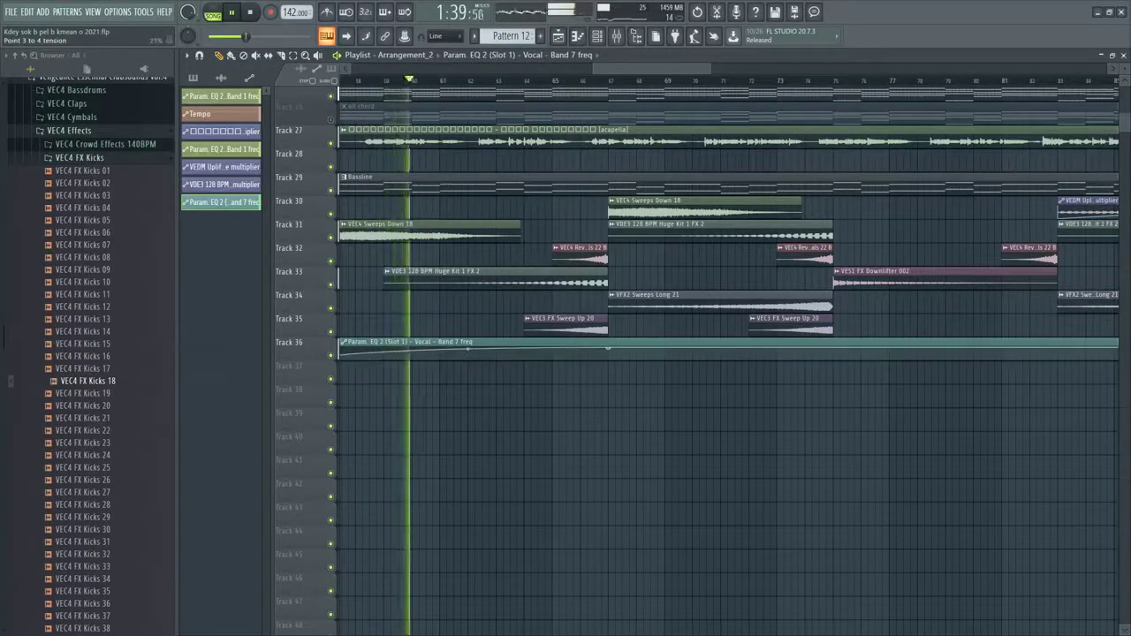
scroll(461, 353, "down", 1)
scroll(371, 350, "up", 1)
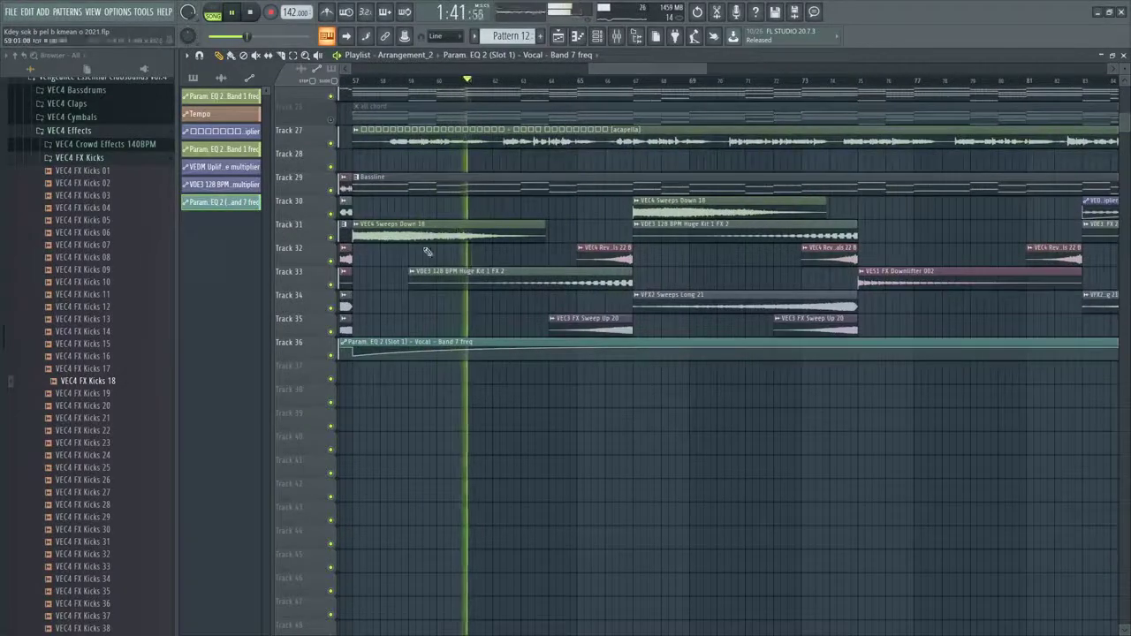
Add Fruity Reeverb 2 to the Vocal bus mixer track's fifth effect slot
key("F9")
left_click(302, 181)
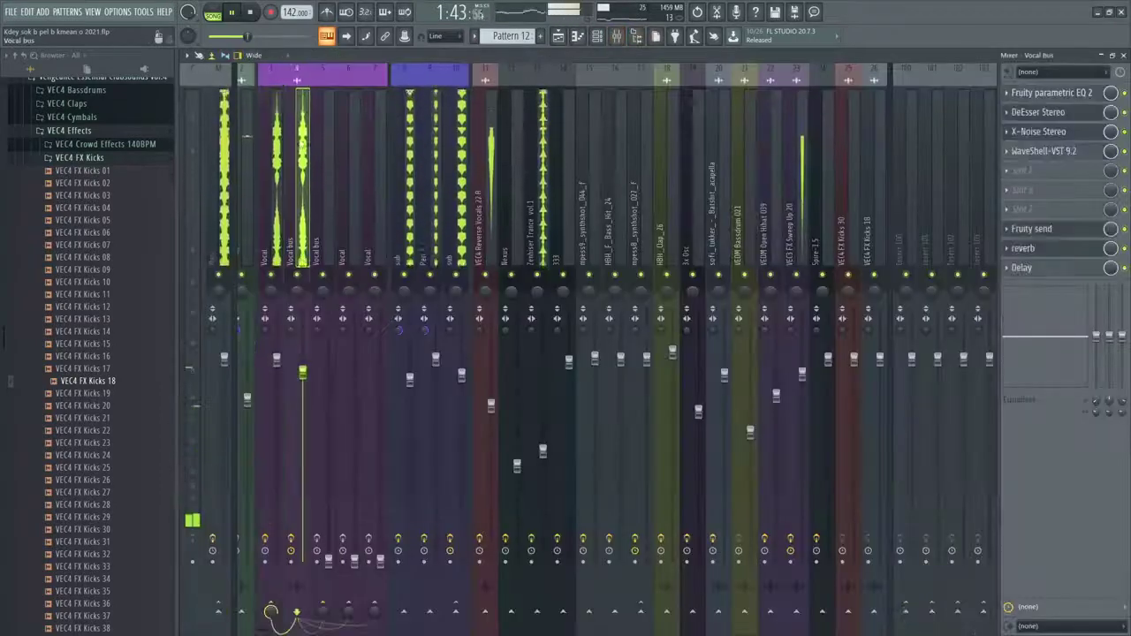
left_click(1053, 180)
left_click(613, 252)
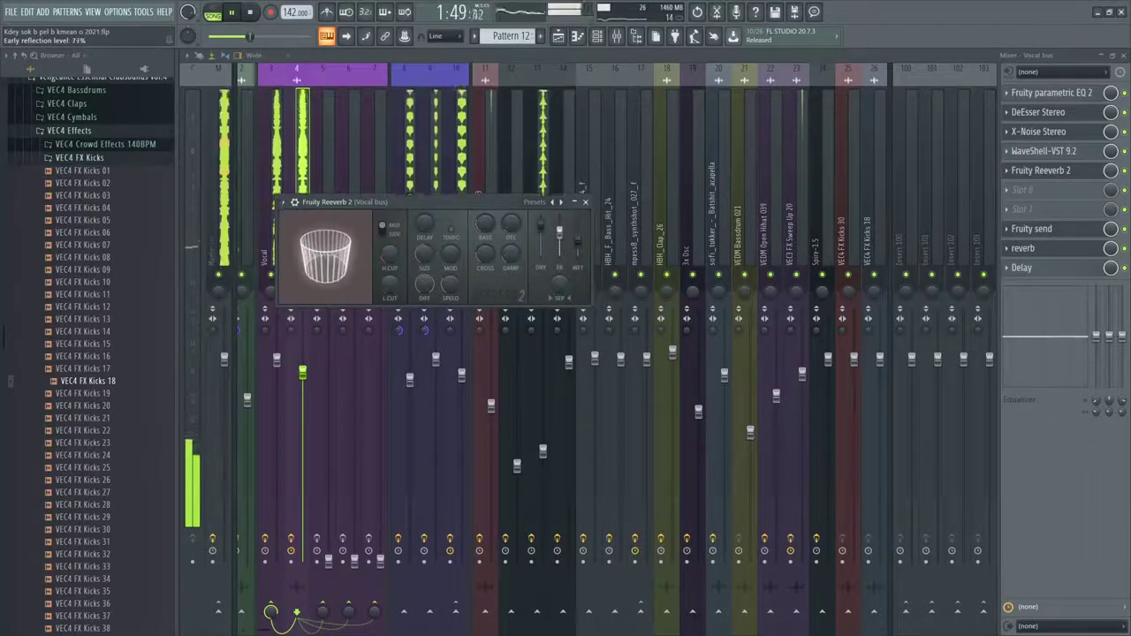
Adjust the Vocal bus reverb's early reflection level, room size and wet level
right_click(559, 231)
left_click(568, 238)
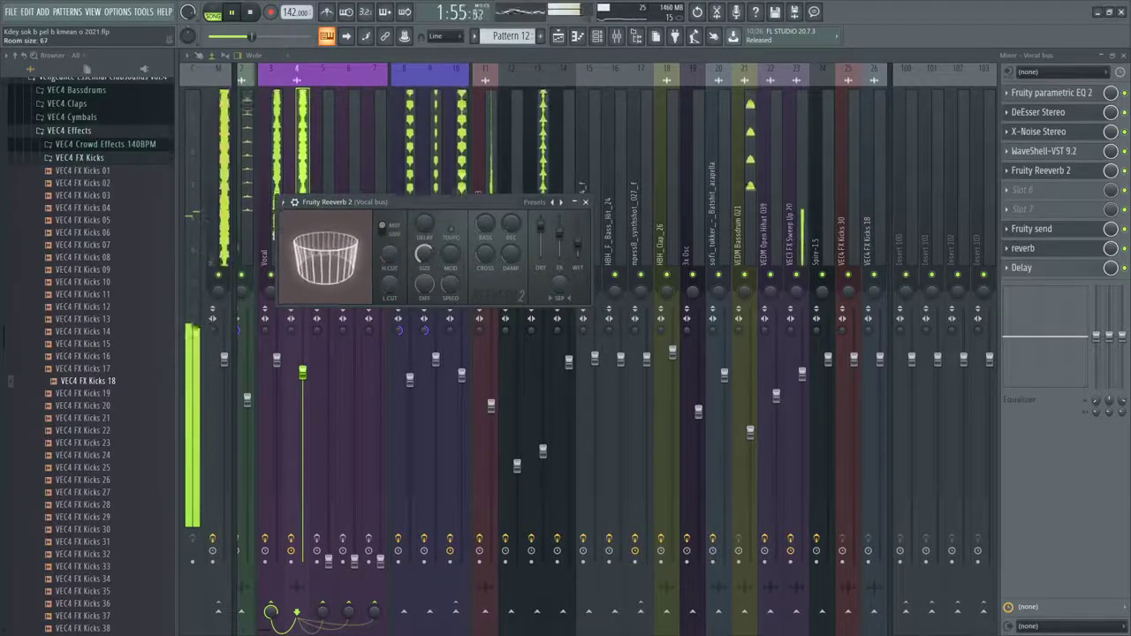
left_click_drag(424, 254, 433, 256)
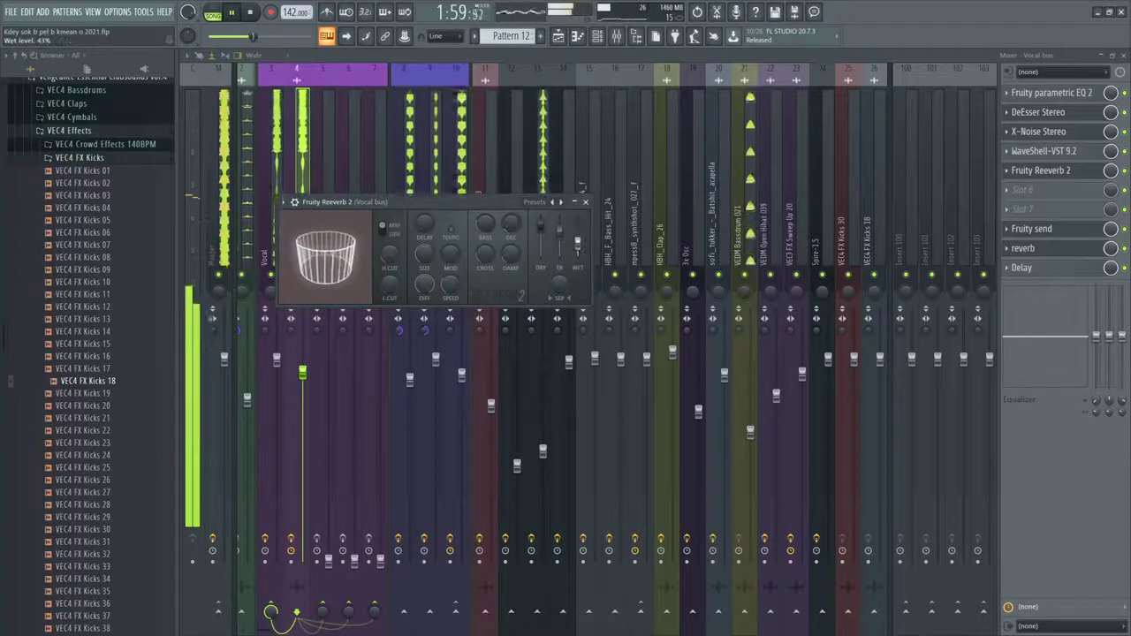
left_click_drag(577, 241, 577, 244)
Return to the playlist and replay the section from bar 67 to check the mix
left_click(563, 38)
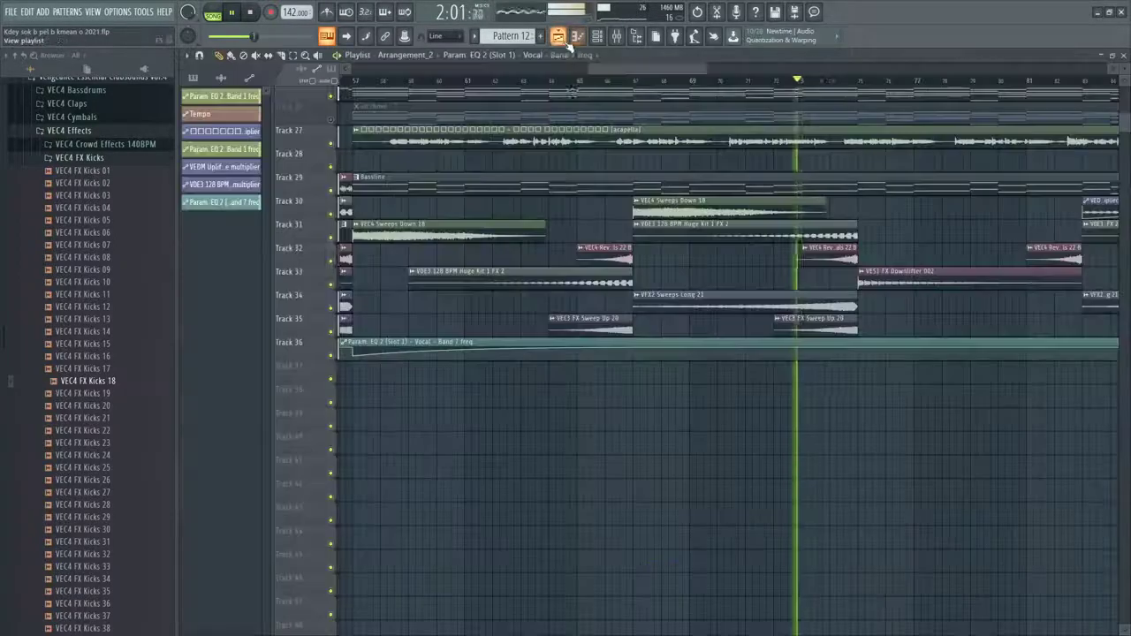
left_click_drag(678, 69, 624, 69)
scroll(689, 136, "up", 4)
left_click_drag(700, 70, 717, 70)
scroll(649, 151, "down", 2)
scroll(585, 253, "down", 1)
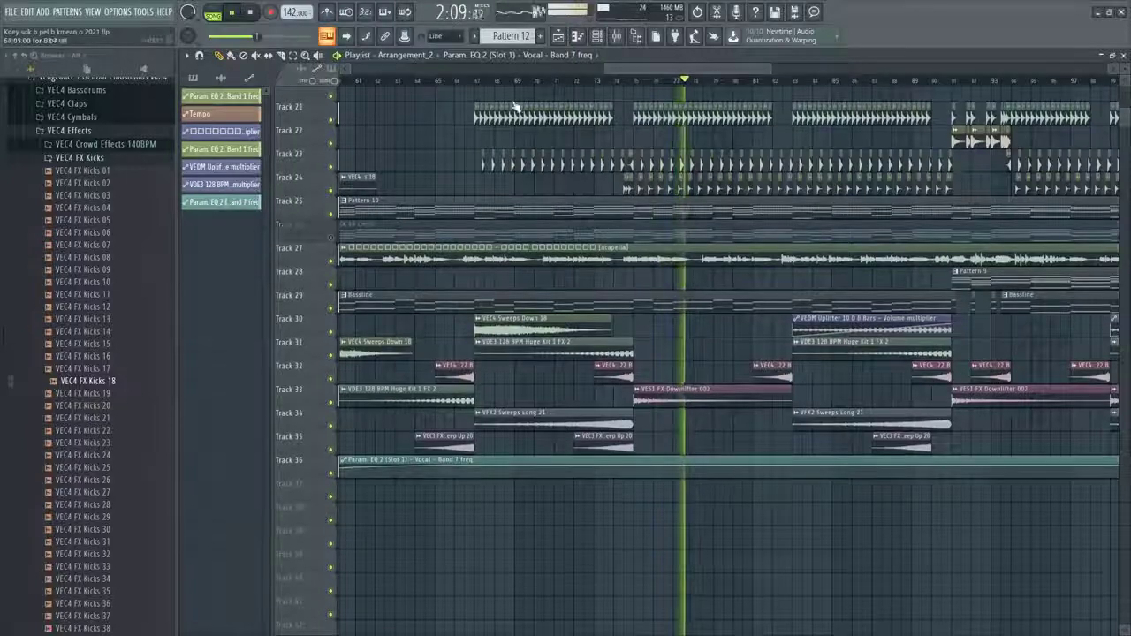
left_click(471, 79)
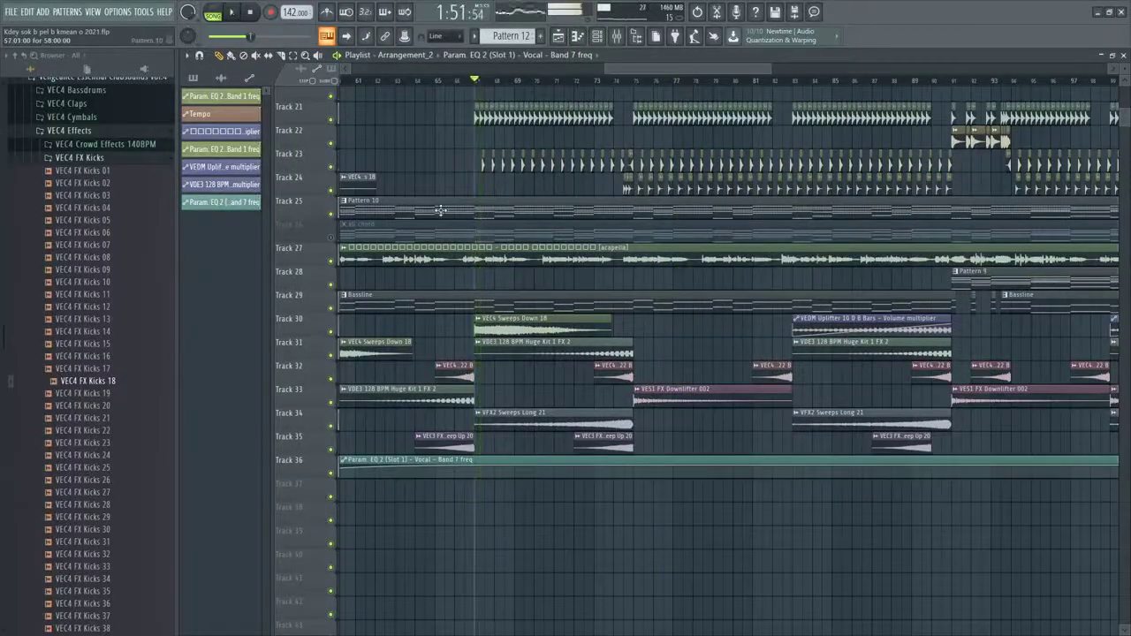
Open the Zenhiser Trance vol 1 synth used in Pattern 10 and create an automation clip for its Filter A Cutoff
double_click(434, 212)
left_click(605, 41)
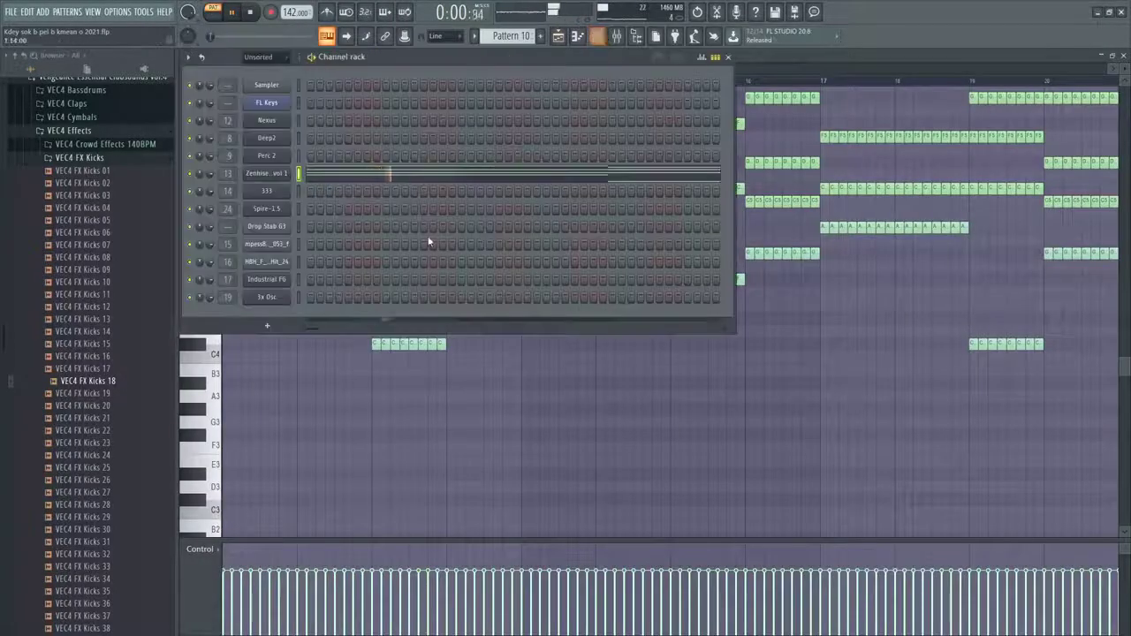
left_click(288, 174)
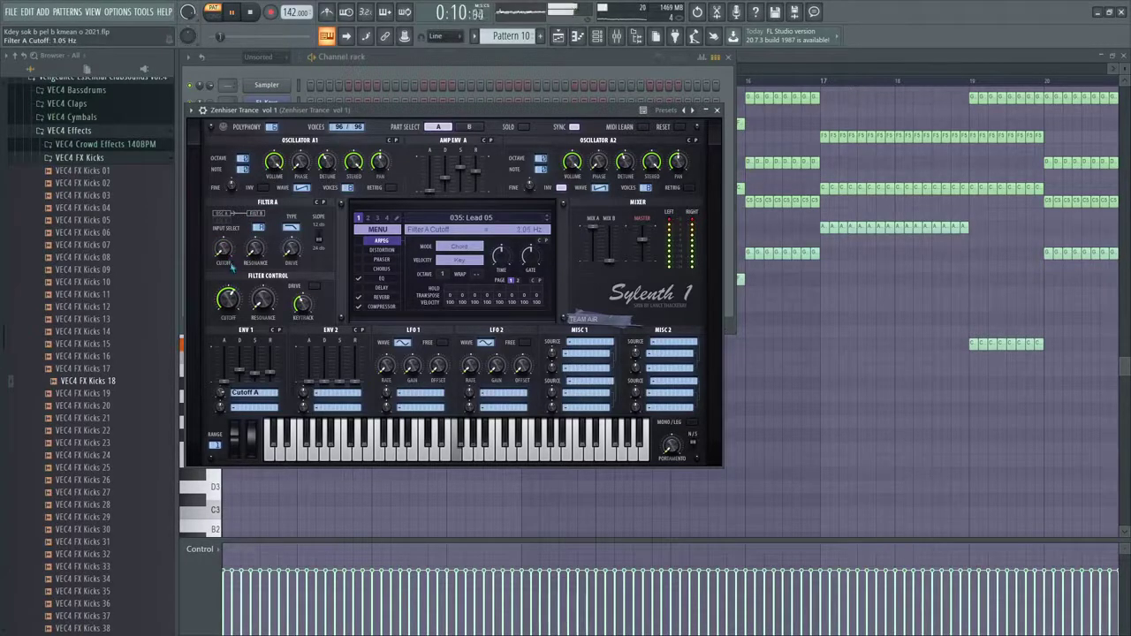
left_click(144, 11)
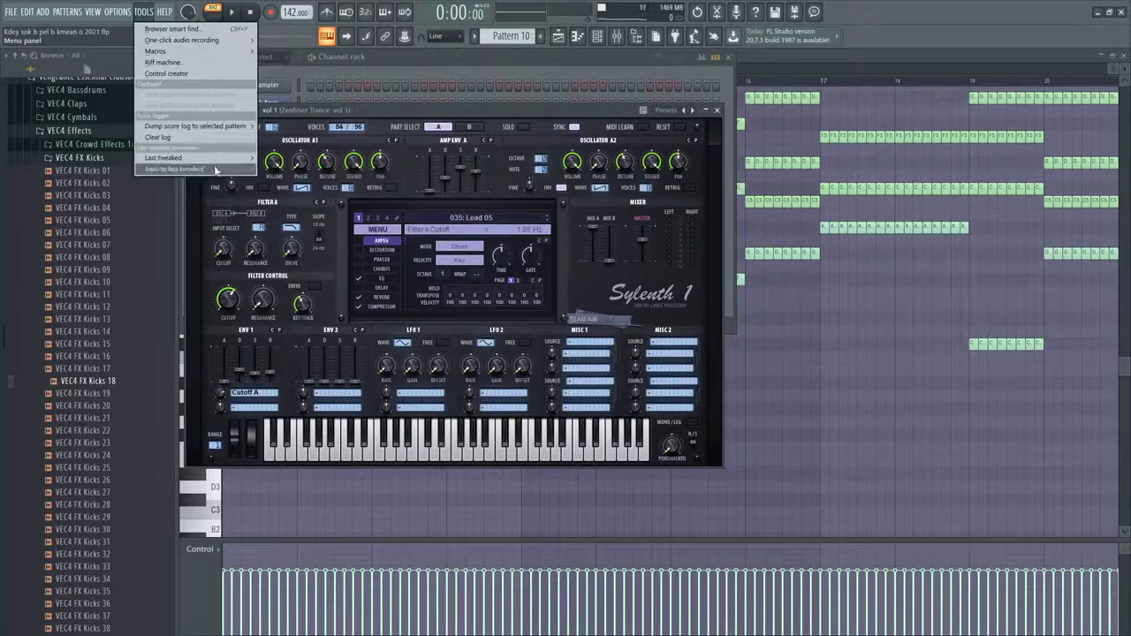
mouse_move(208, 157)
left_click(308, 226)
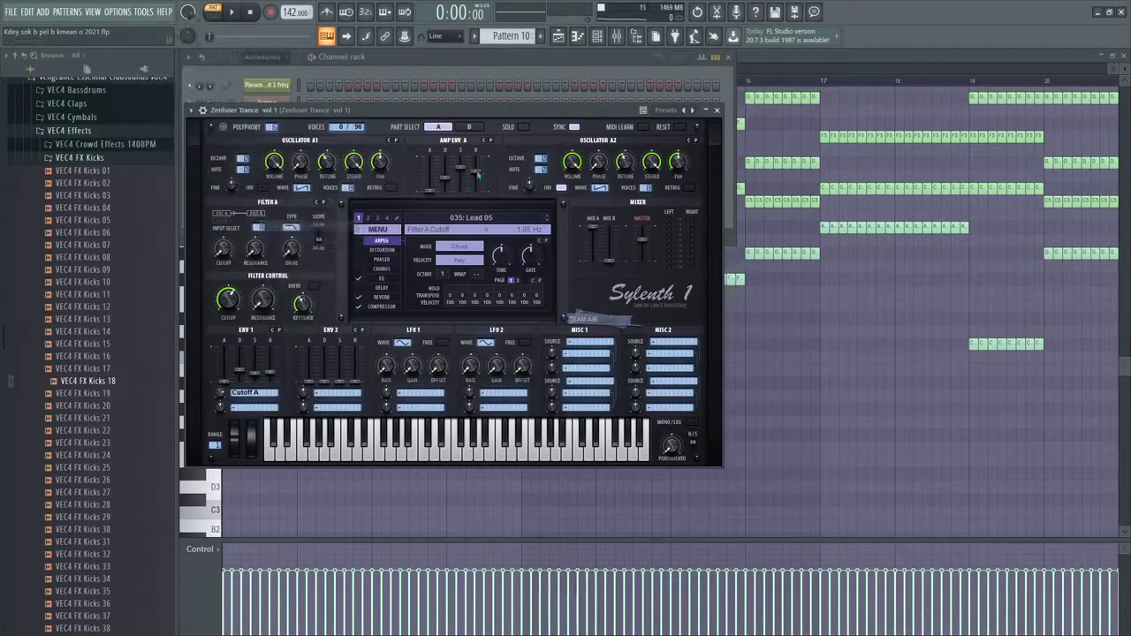
Play the build-up before the bar 33 drop in the playlist and unmute Track 26
left_click(563, 40)
scroll(540, 172, "down", 4)
key("space")
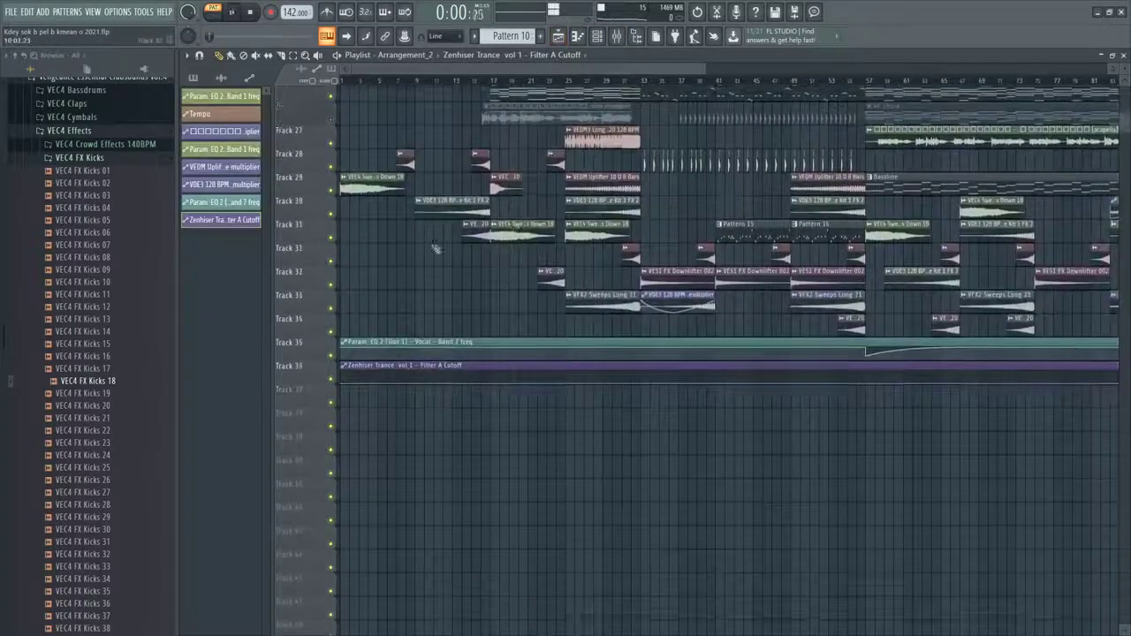
scroll(431, 252, "down", 2)
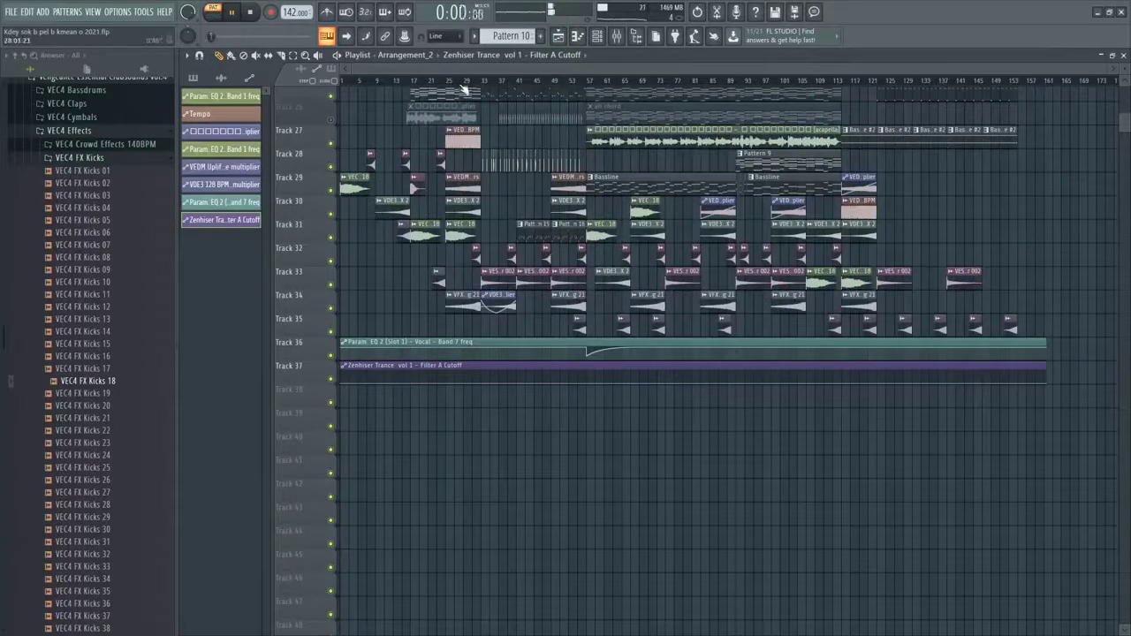
left_click(461, 81)
scroll(465, 97, "up", 3)
scroll(454, 265, "up", 2)
scroll(440, 281, "down", 2)
scroll(440, 281, "up", 2)
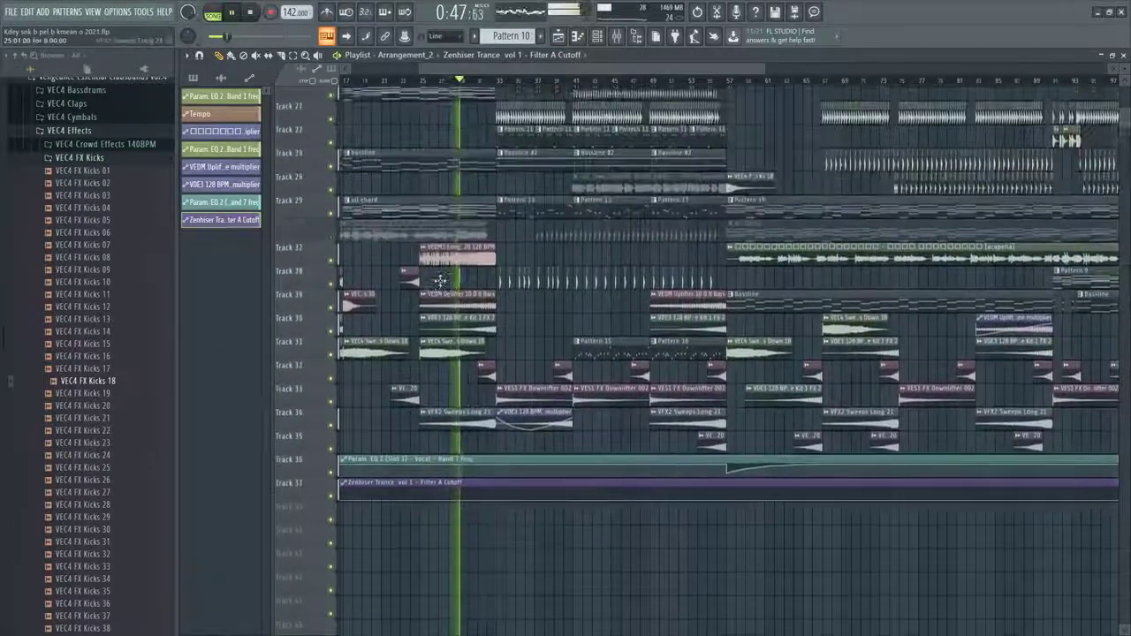
scroll(440, 281, "down", 3)
scroll(433, 275, "up", 3)
key("space")
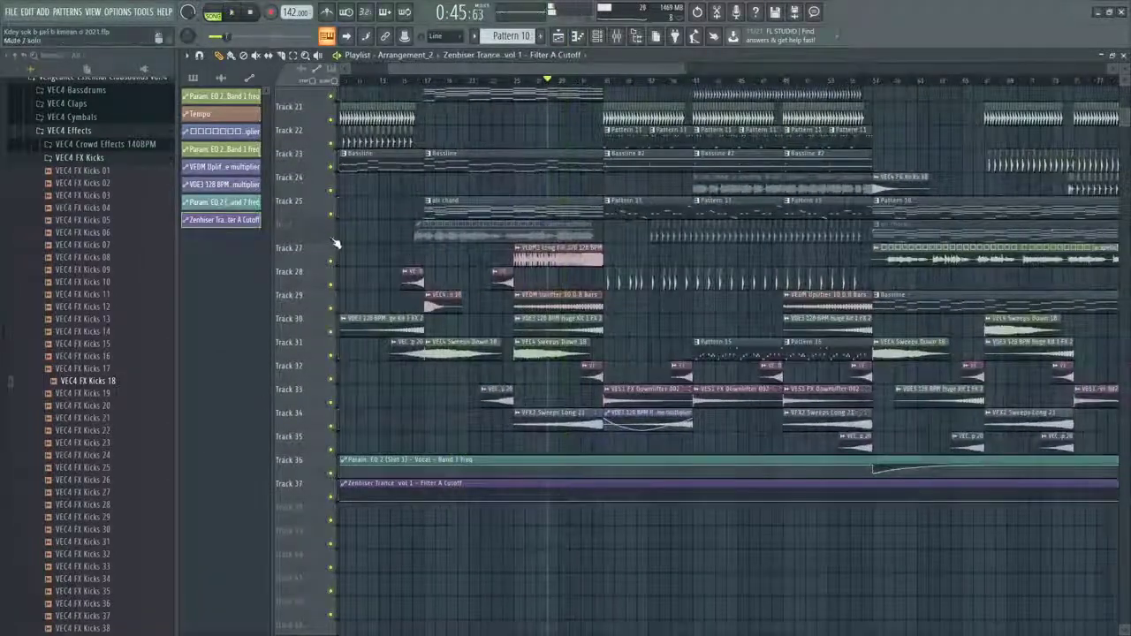
key("space")
Draw a curved Filter A Cutoff rise on Track 37 from about bar 30, falling back at bar 33
scroll(439, 315, "down", 4)
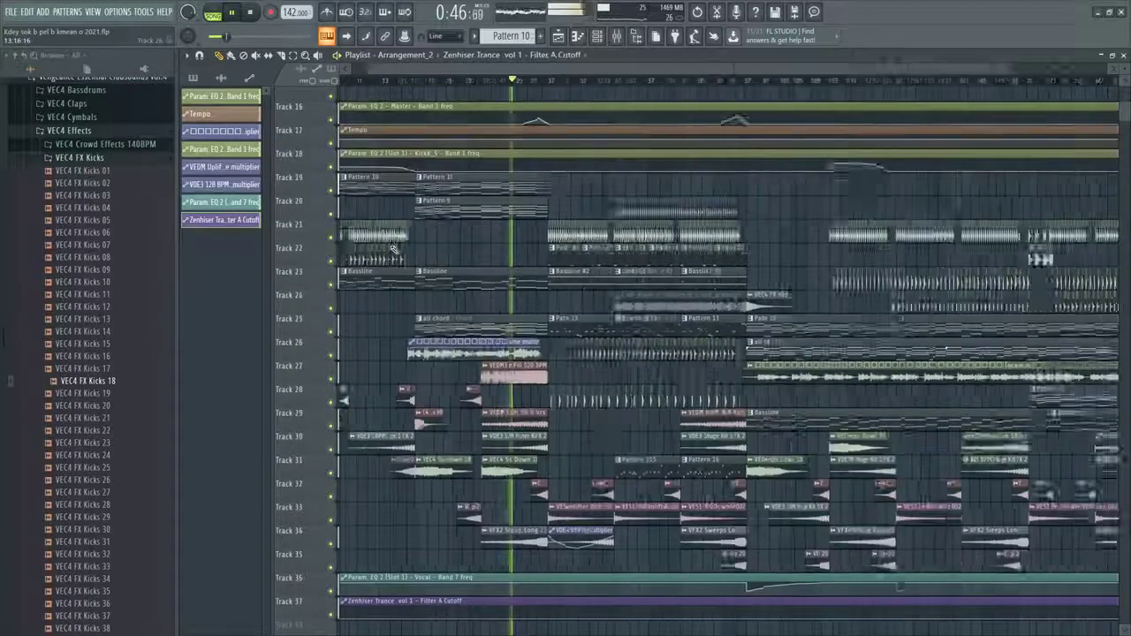
scroll(439, 315, "down", 3)
scroll(476, 399, "up", 4)
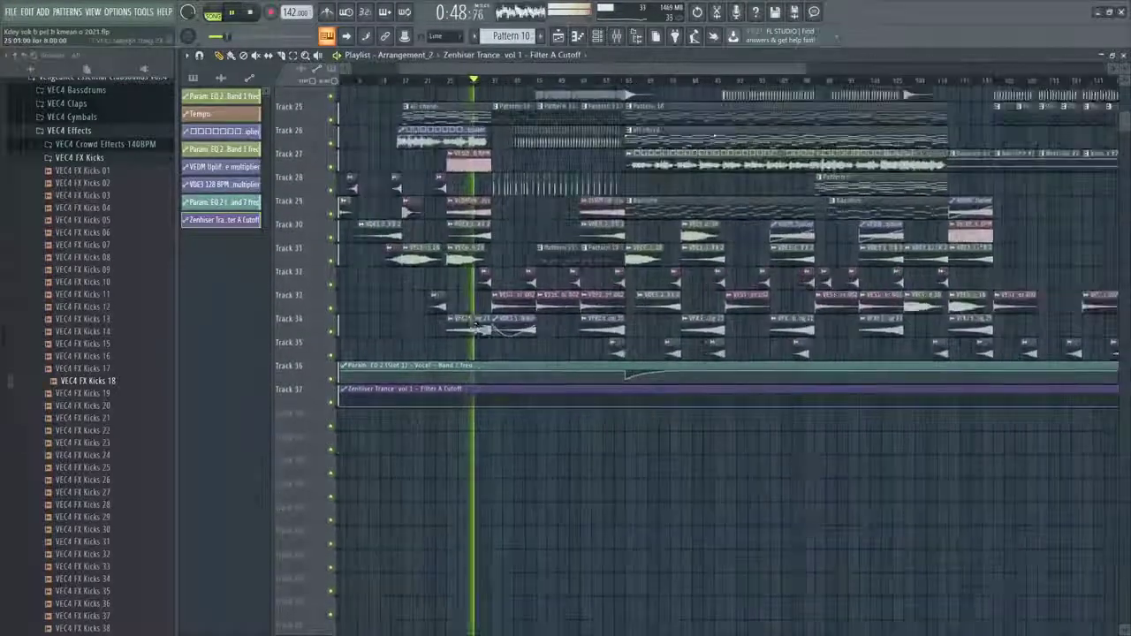
right_click(447, 407)
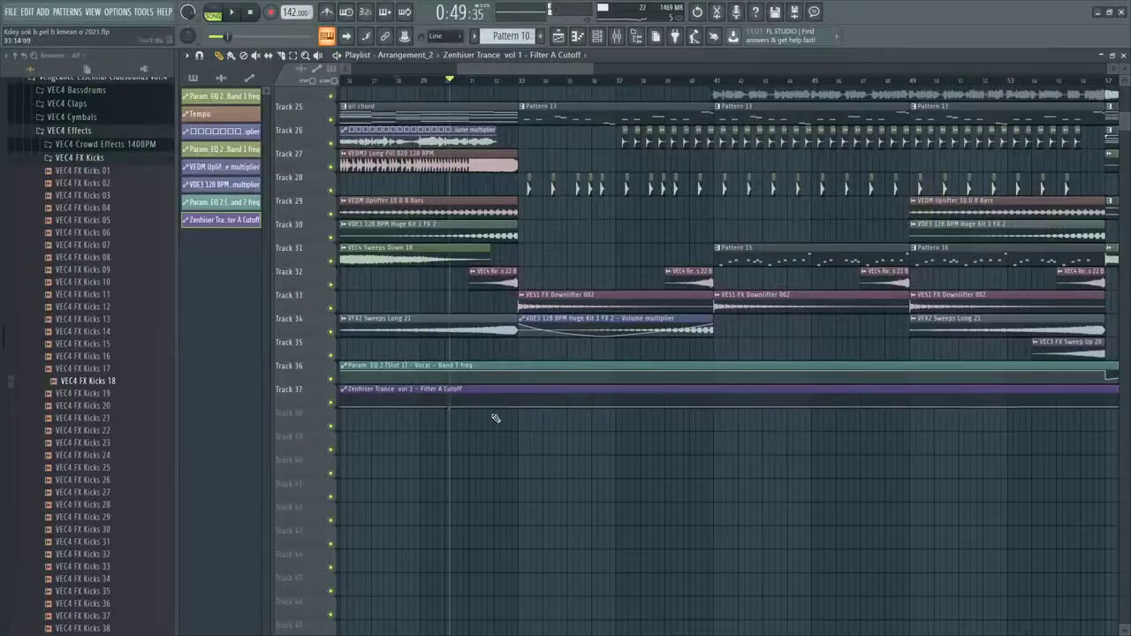
right_click(514, 401)
right_click(519, 408)
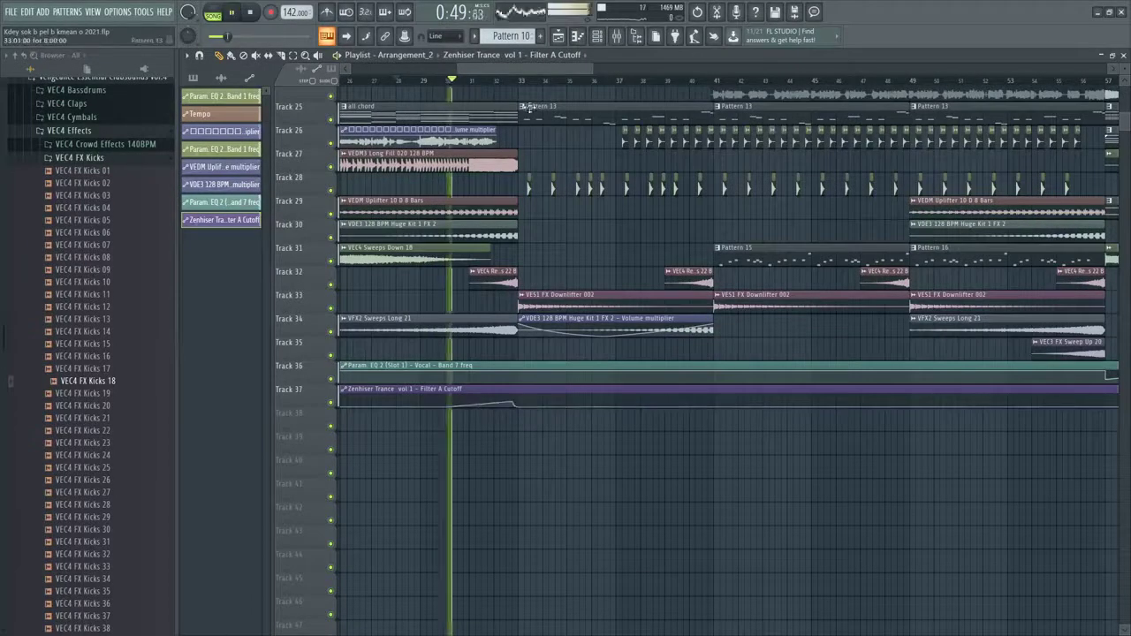
right_click(532, 413, "ctrl")
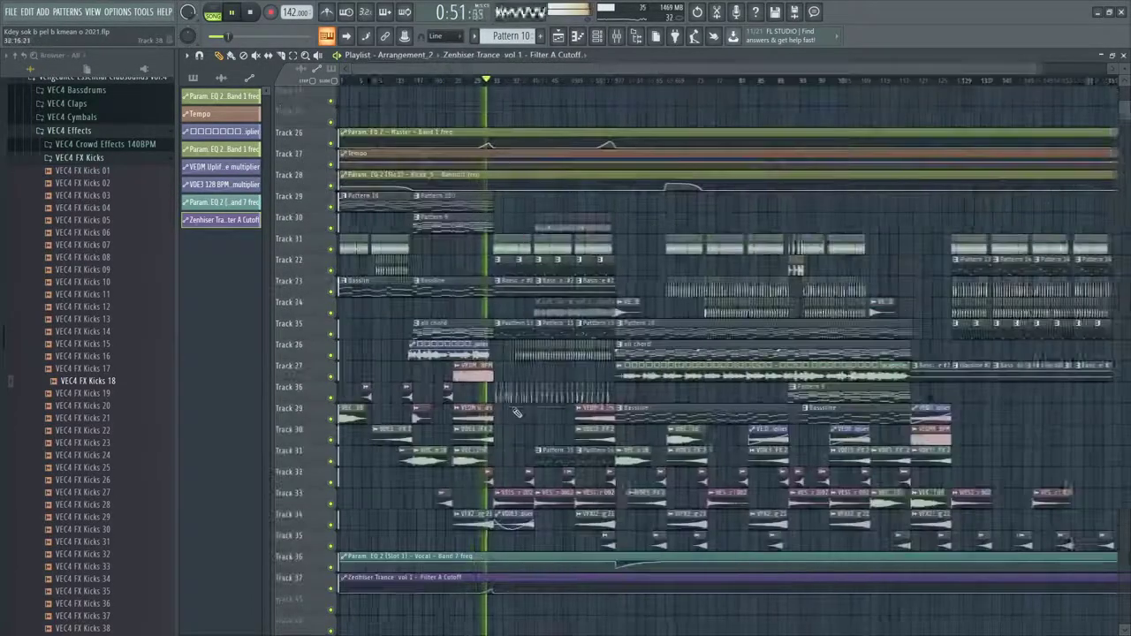
scroll(489, 458, "down", 3)
scroll(492, 462, "up", 4)
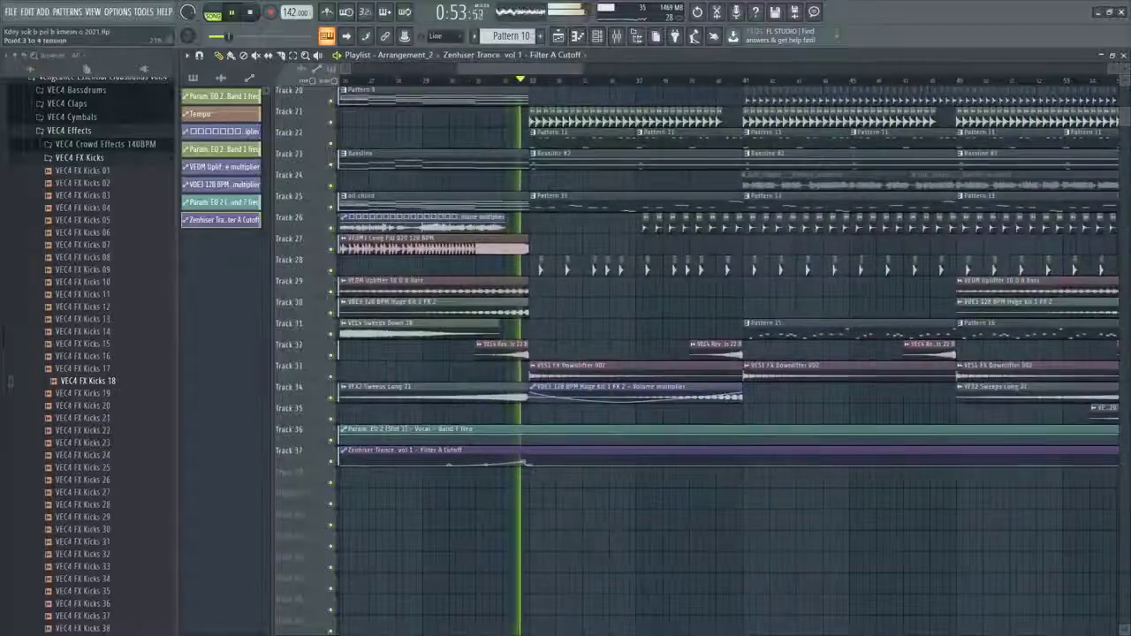
Add a second curved Filter A Cutoff rise on Track 37 from about bar 19, falling back at bar 25
scroll(532, 494, "down", 5)
scroll(397, 485, "up", 4)
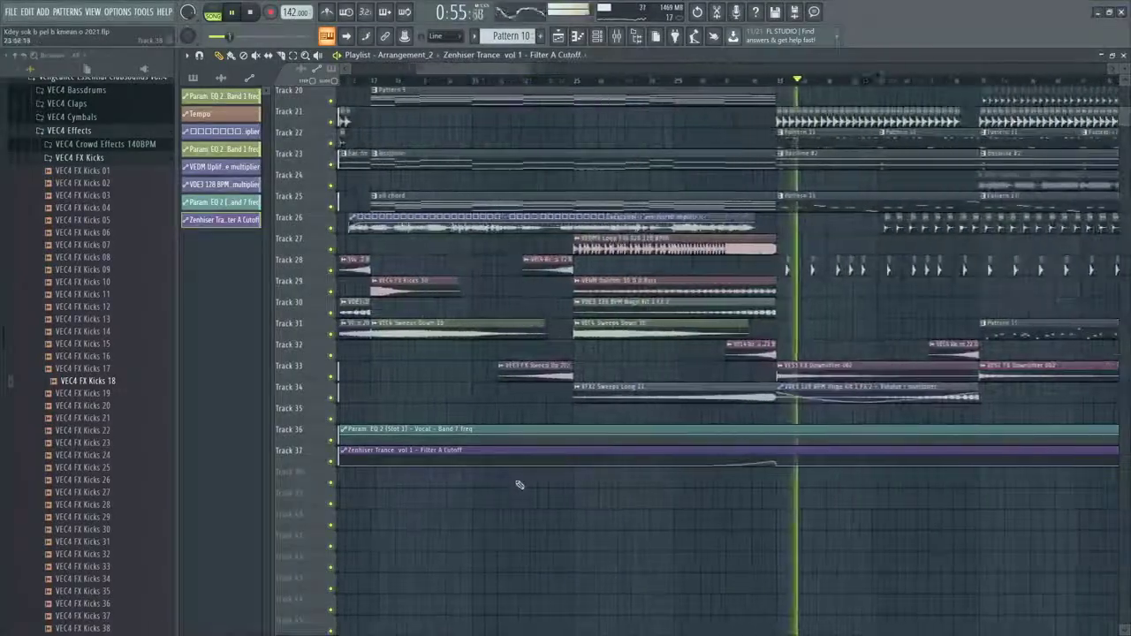
scroll(531, 481, "up", 2)
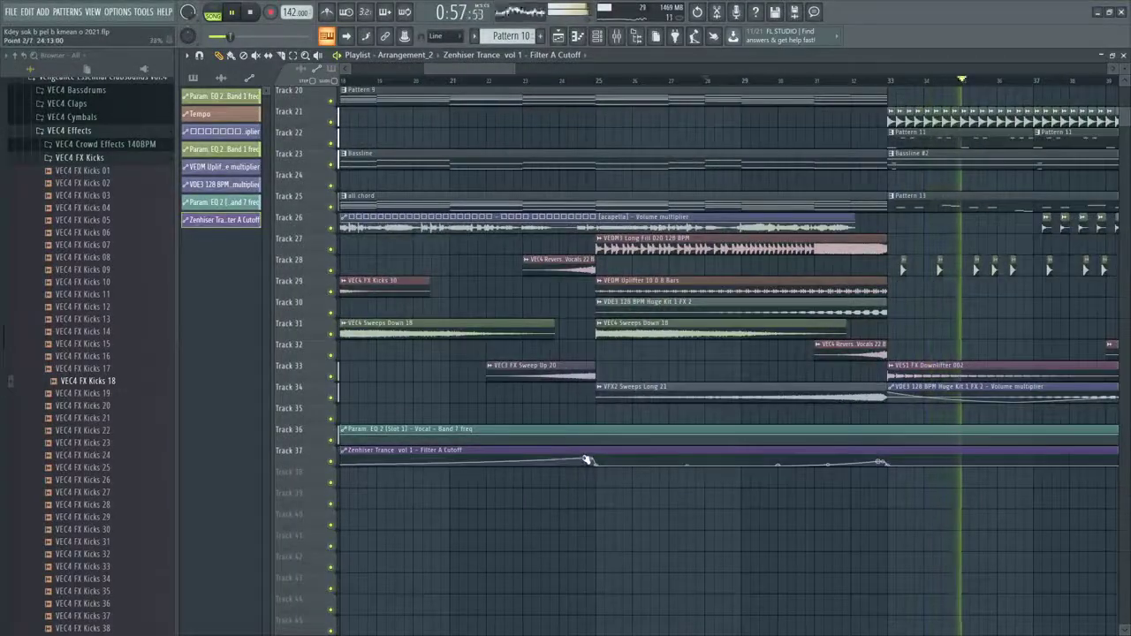
scroll(587, 461, "down", 3)
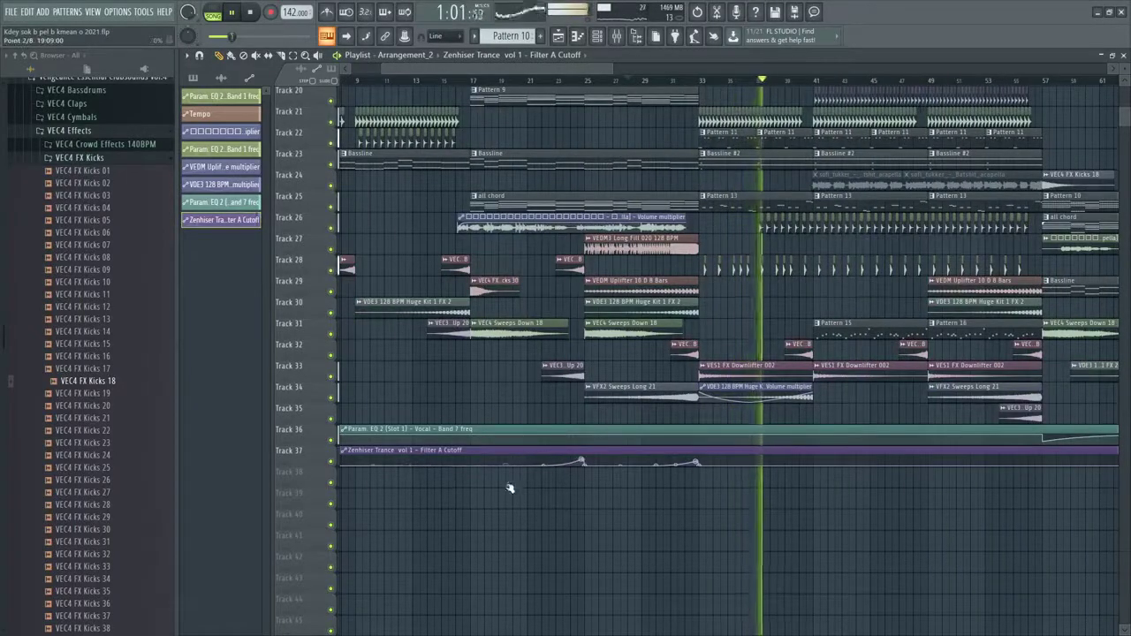
scroll(585, 462, "up", 3)
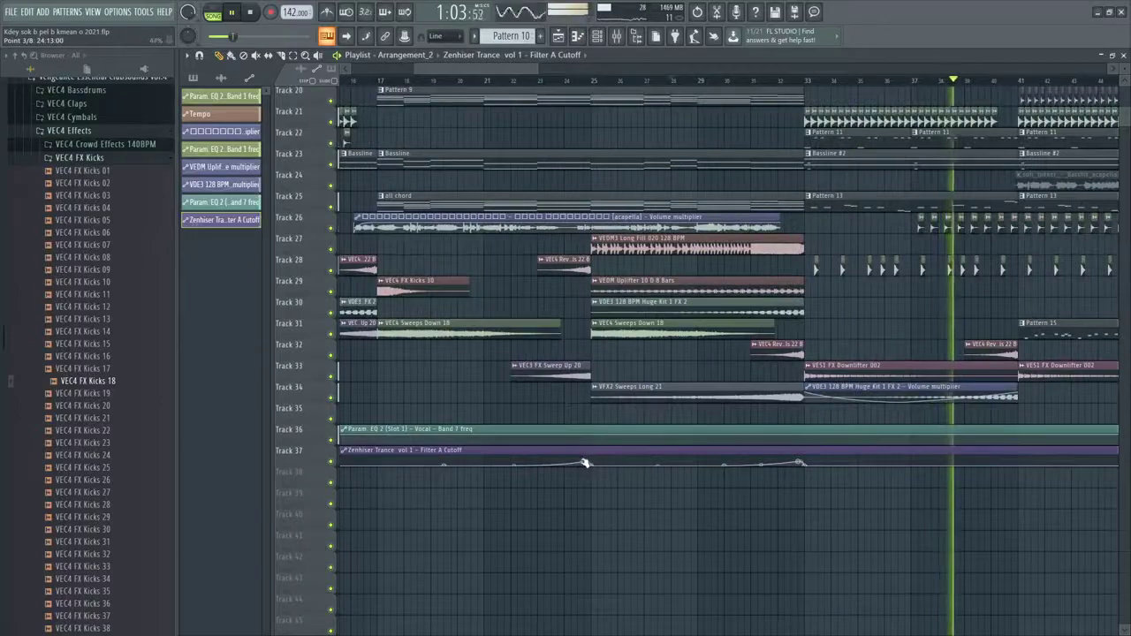
scroll(571, 497, "down", 4)
scroll(565, 477, "up", 3)
Replay the transition into bar 25 to check the Filter A Cutoff sweep
scroll(530, 458, "down", 3)
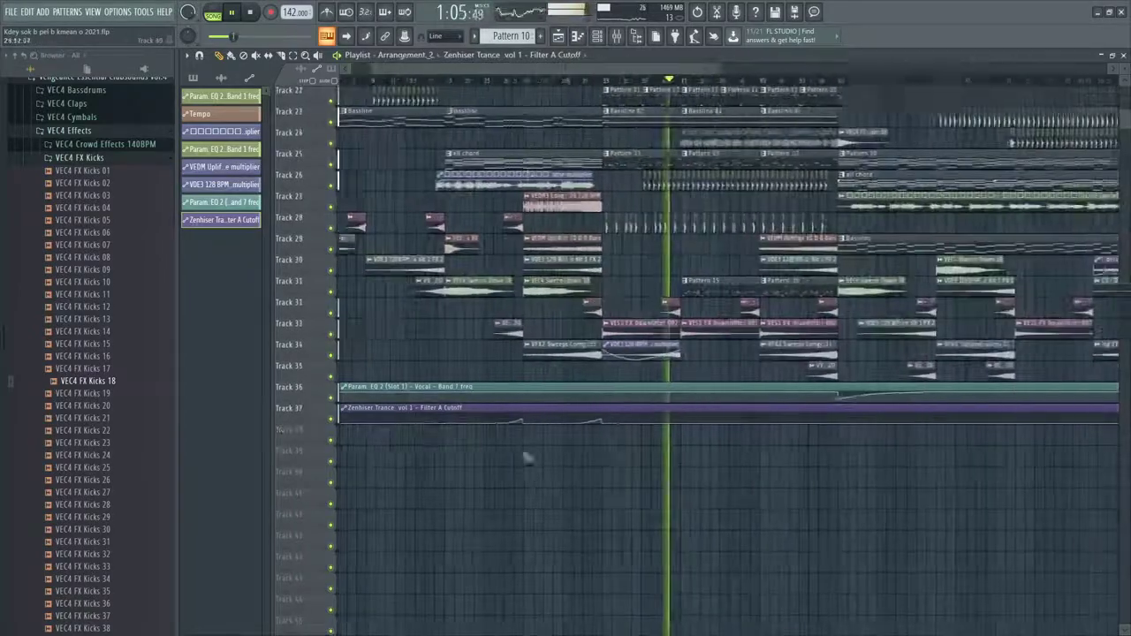
key("space")
key("space")
scroll(530, 454, "up", 4)
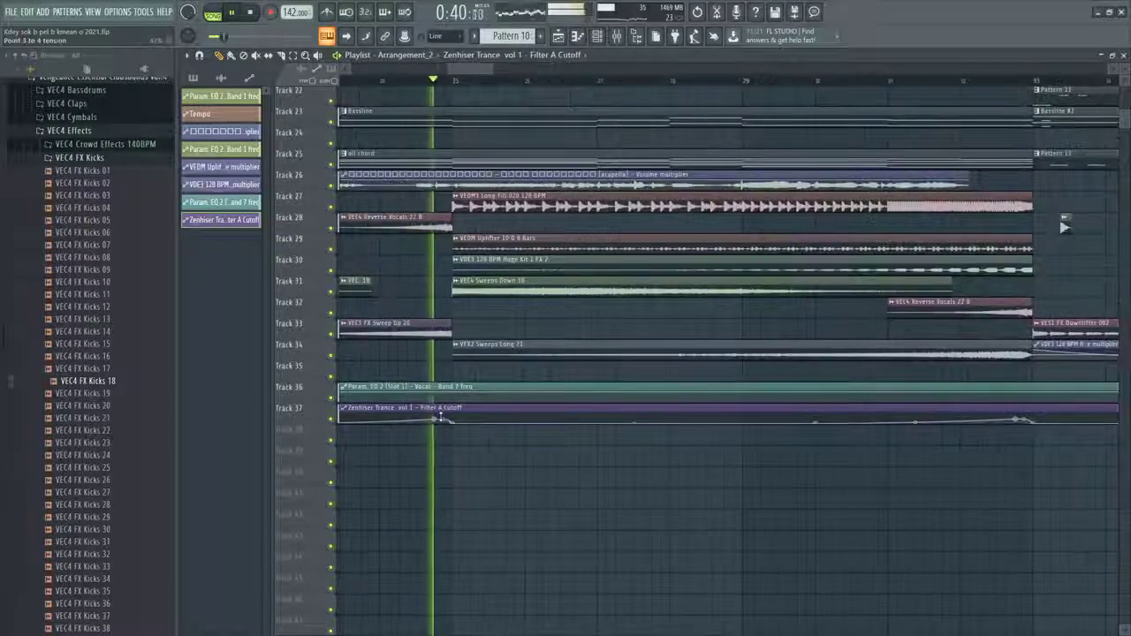
scroll(426, 453, "down", 6)
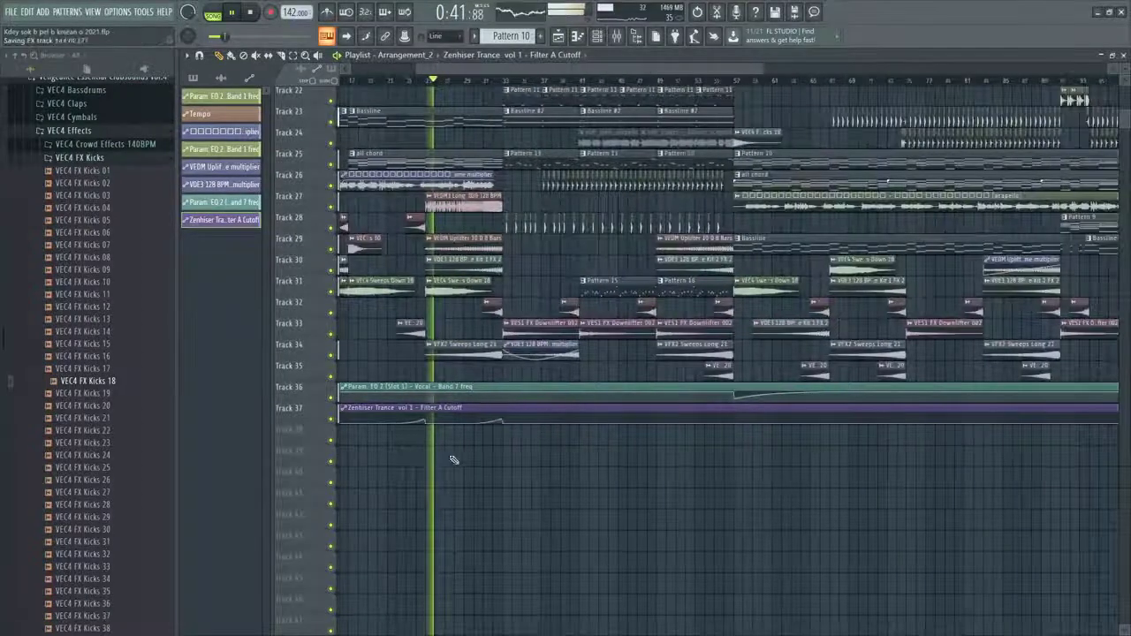
Draw another curved Filter A Cutoff rise on Track 37 in the break, leading into bar 67
scroll(637, 432, "up", 2)
scroll(599, 447, "up", 1)
scroll(555, 448, "down", 3)
scroll(757, 461, "up", 2)
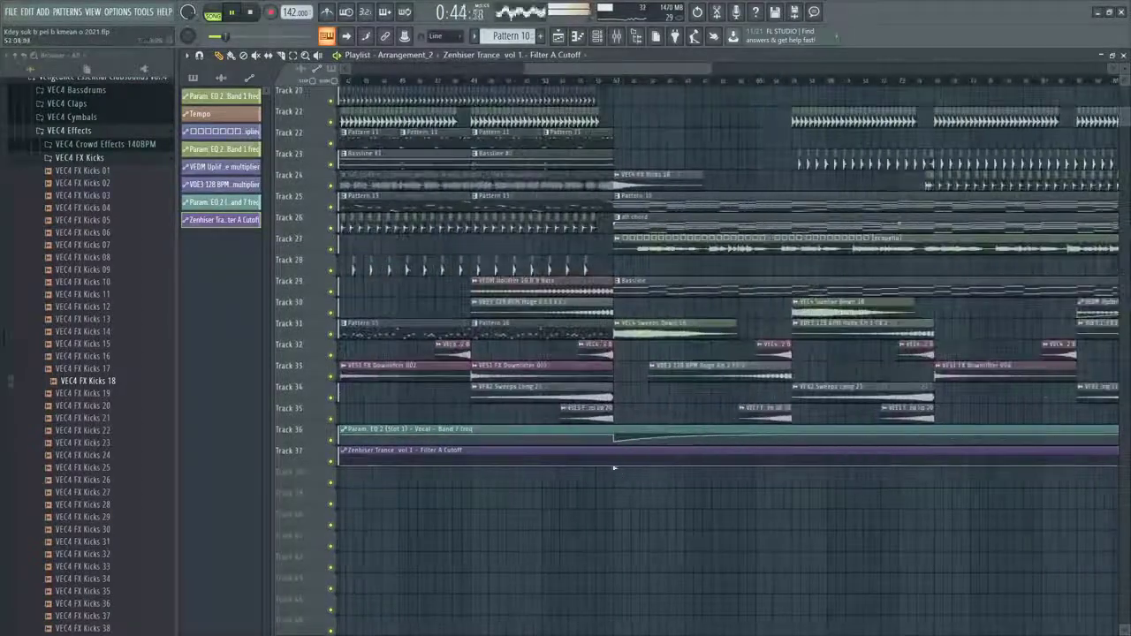
scroll(667, 473, "down", 3)
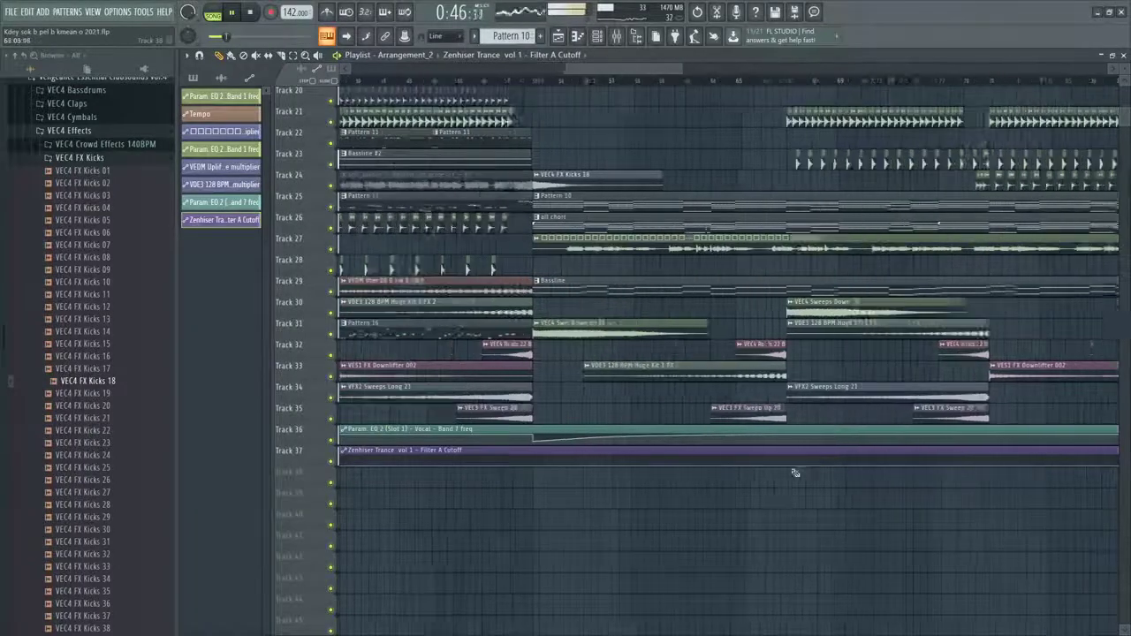
scroll(618, 468, "up", 4)
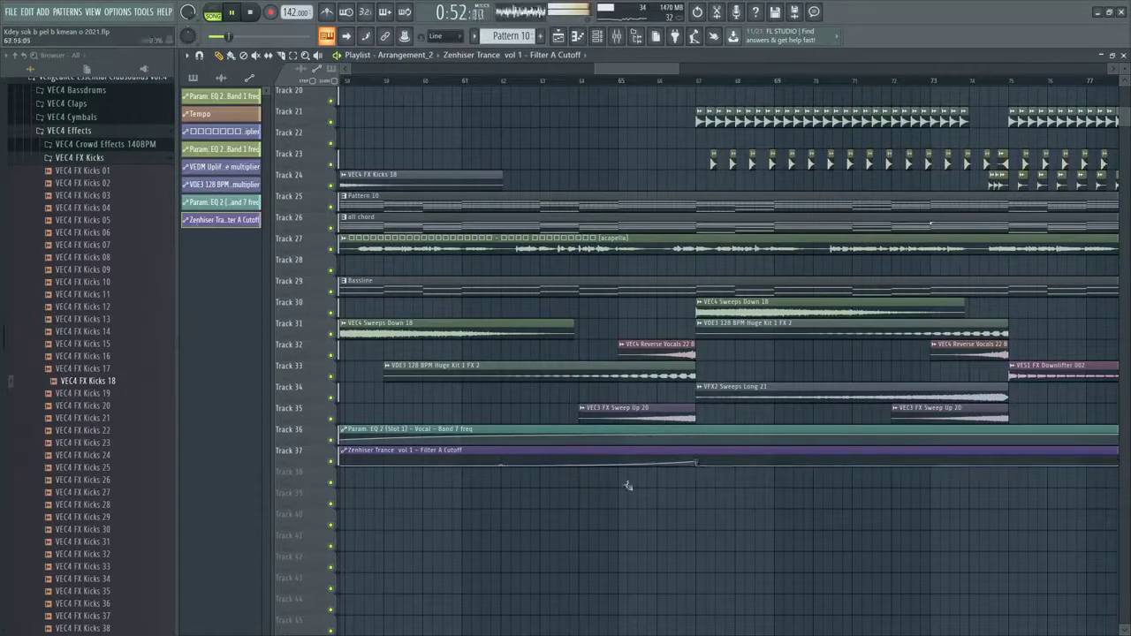
Draw a curved Filter A Cutoff rise on Track 37 from about bar 67, falling back at bar 75
scroll(693, 474, "down", 4)
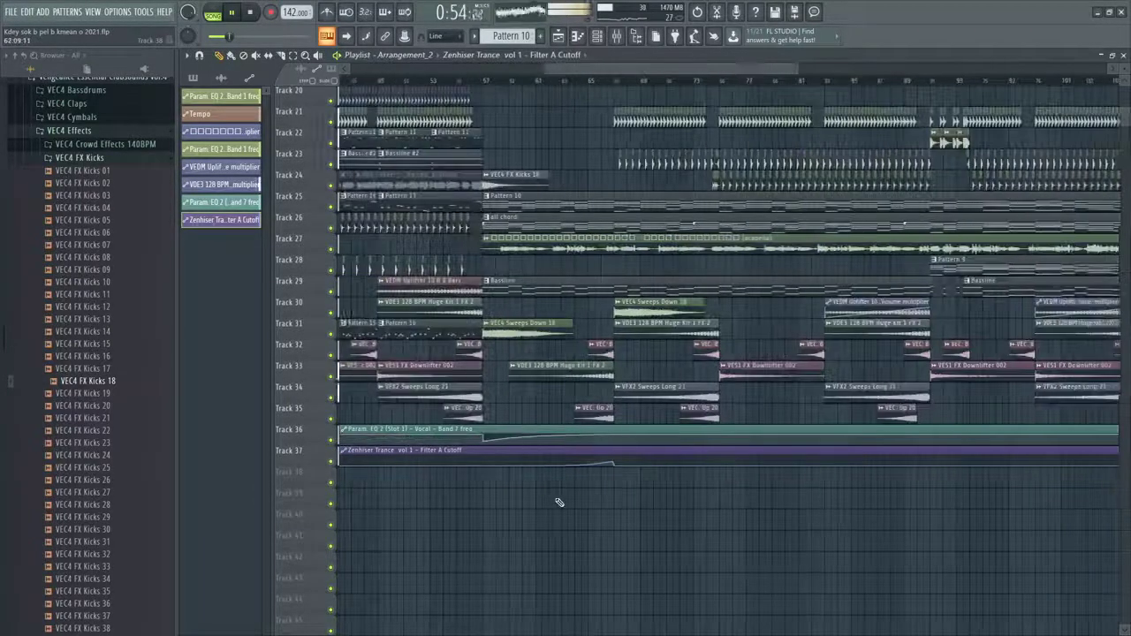
scroll(467, 384, "up", 4)
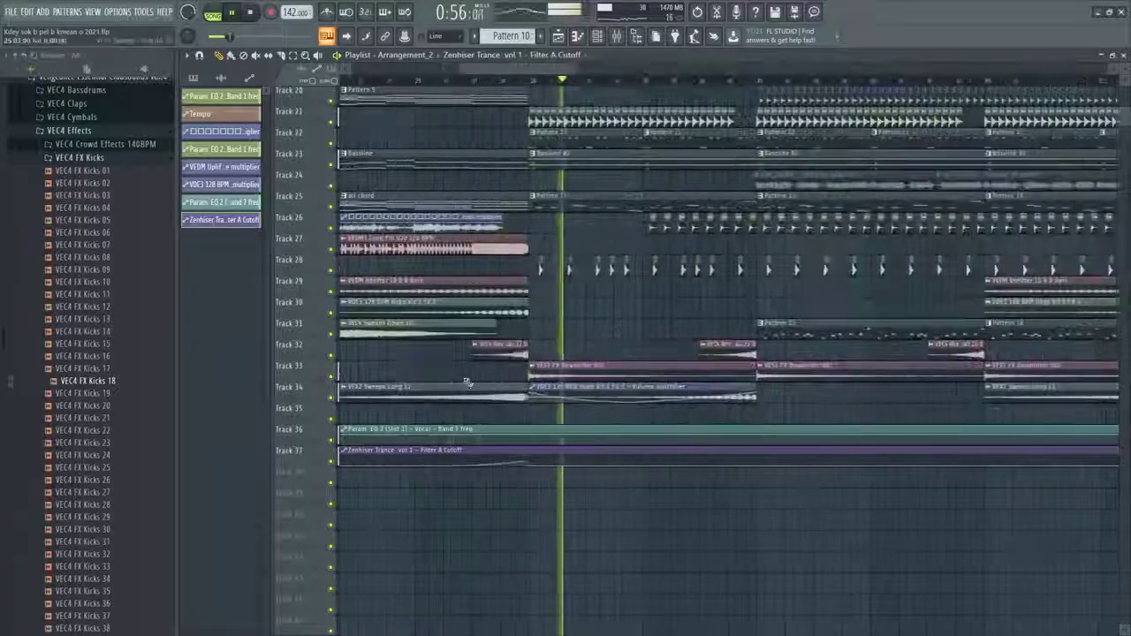
scroll(490, 377, "down", 4)
scroll(494, 377, "up", 3)
scroll(494, 376, "down", 4)
scroll(853, 493, "up", 3)
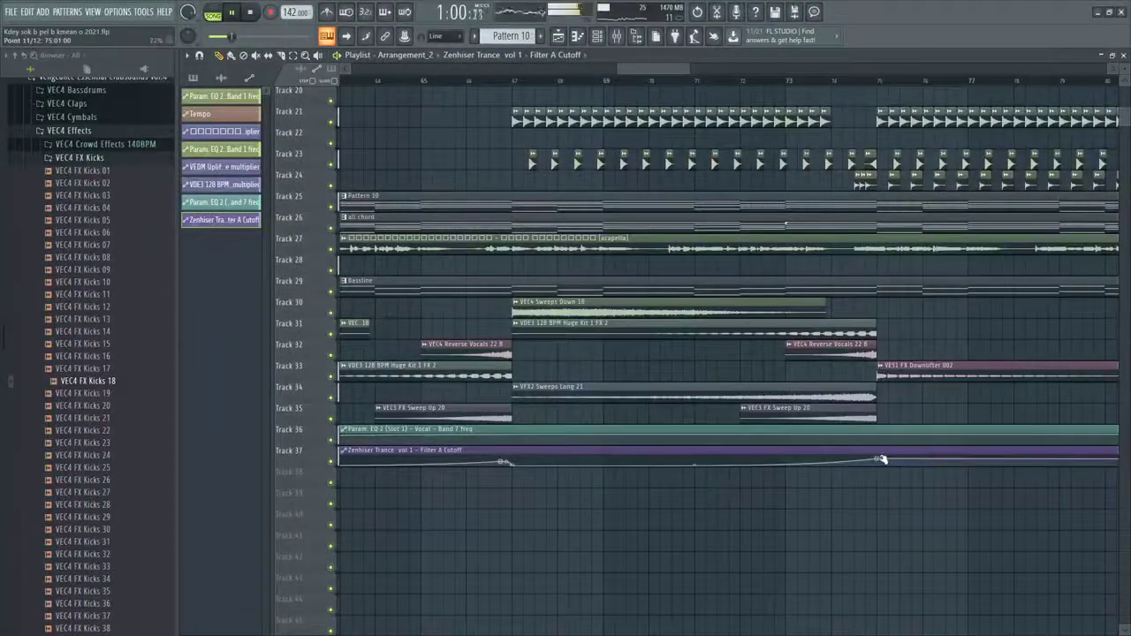
right_click(890, 466)
key("ctrl+z")
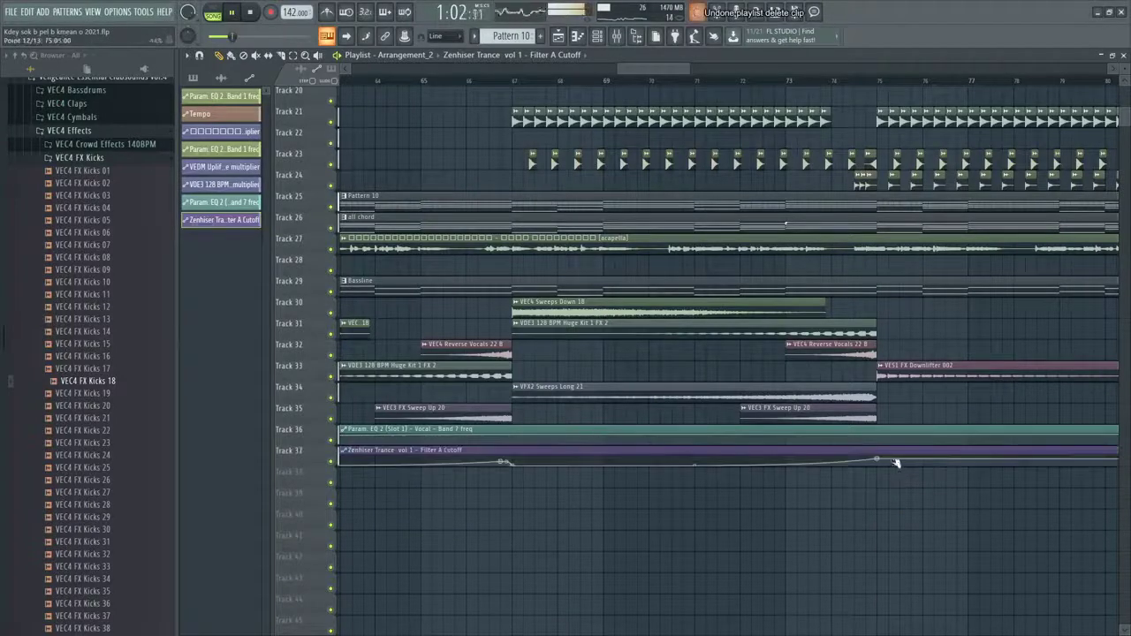
scroll(888, 499, "up", 3)
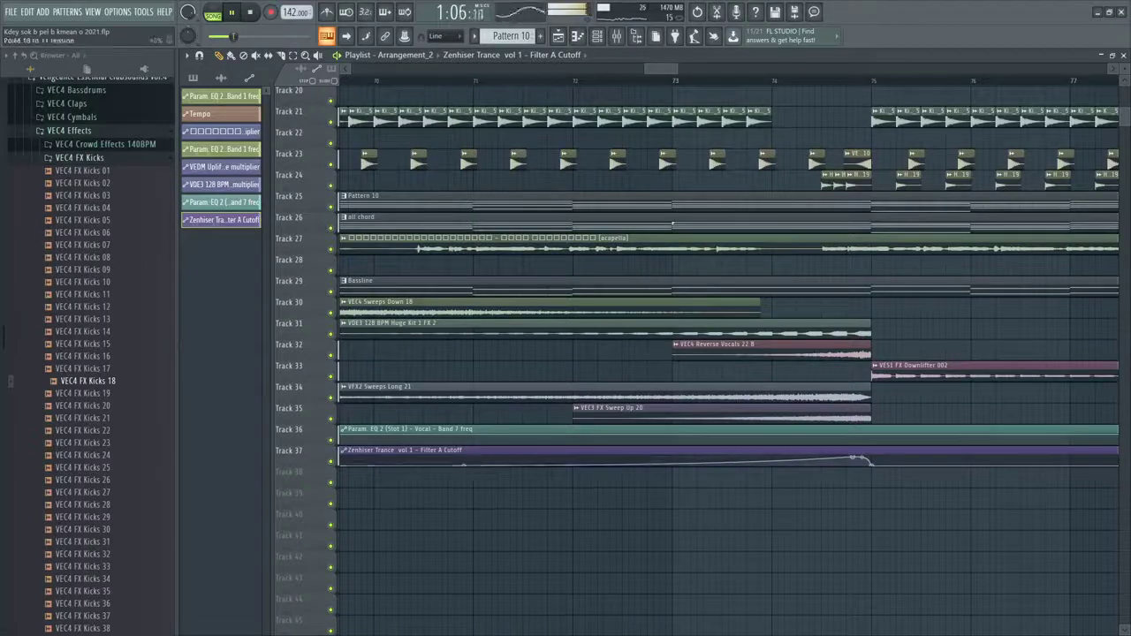
scroll(497, 489, "down", 5)
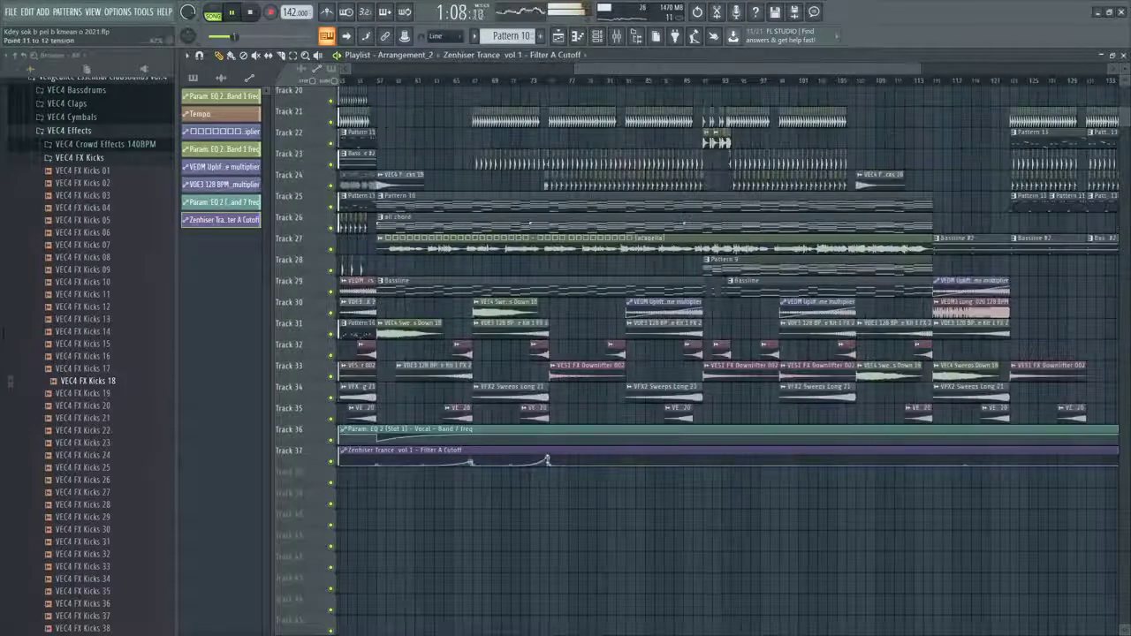
scroll(548, 460, "up", 2)
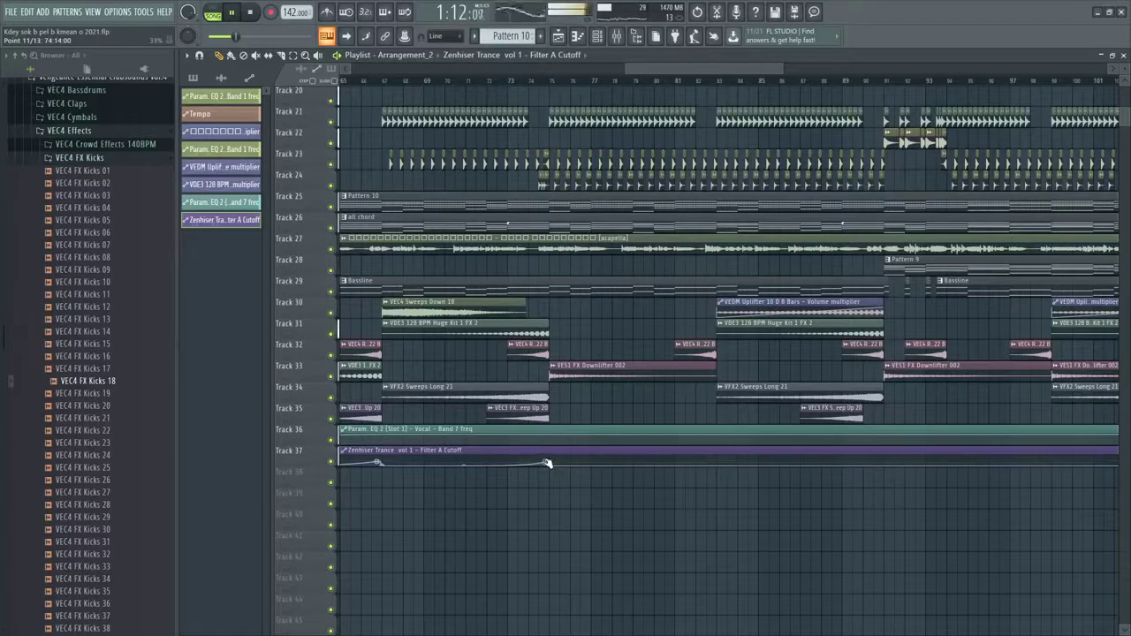
scroll(547, 463, "up", 3)
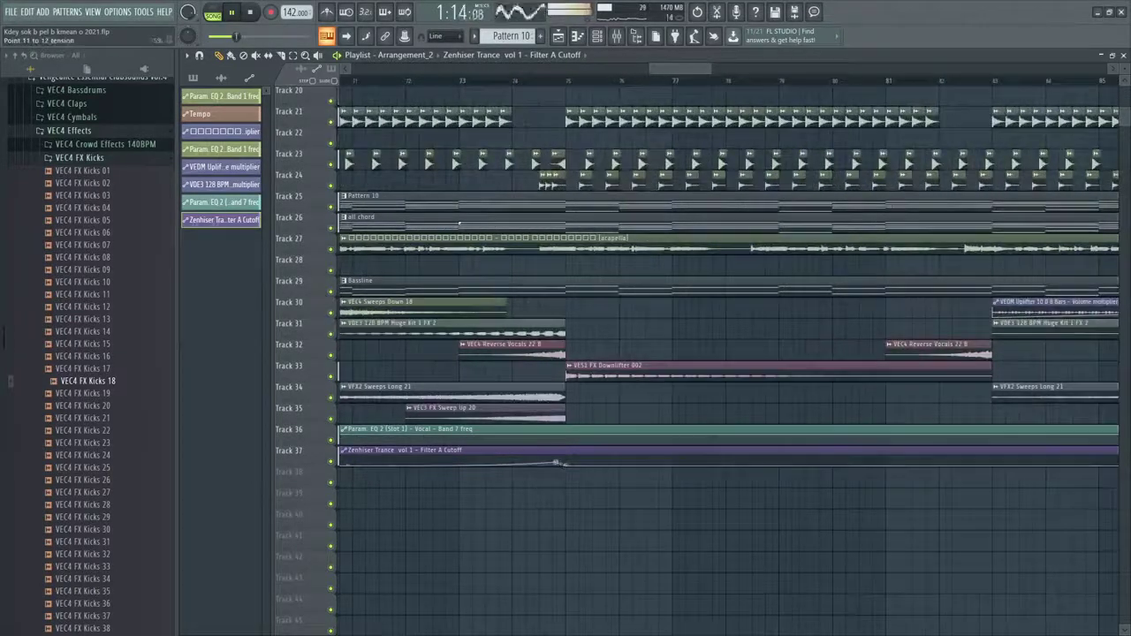
Add a curved Filter A Cutoff rise on Track 37 from about bar 83 up to bar 91
scroll(551, 501, "down", 4)
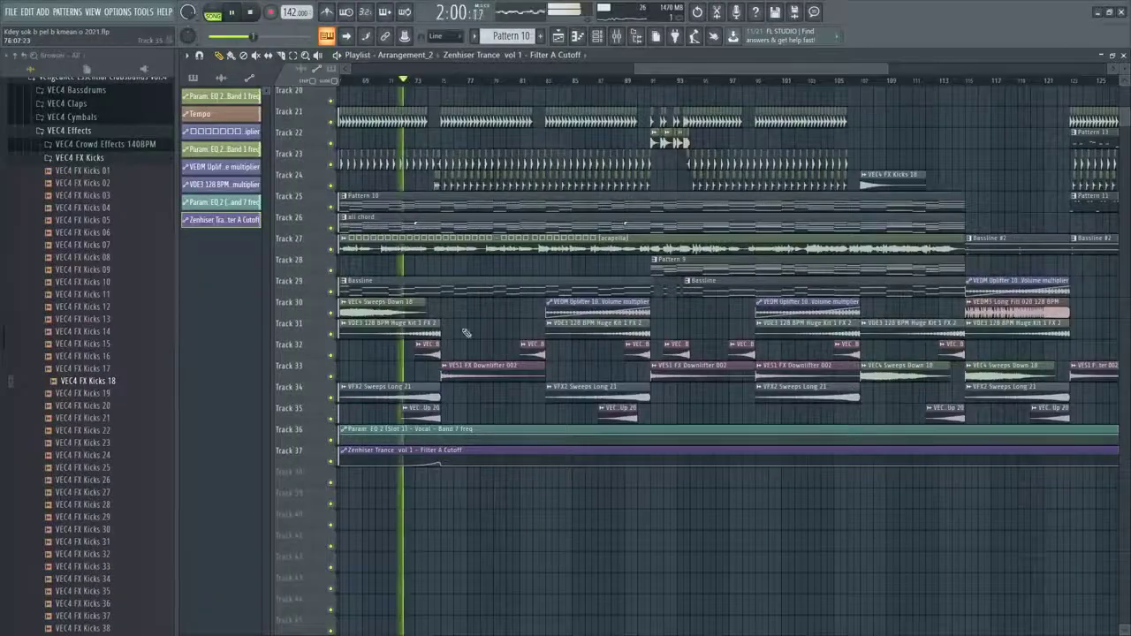
scroll(384, 477, "down", 2)
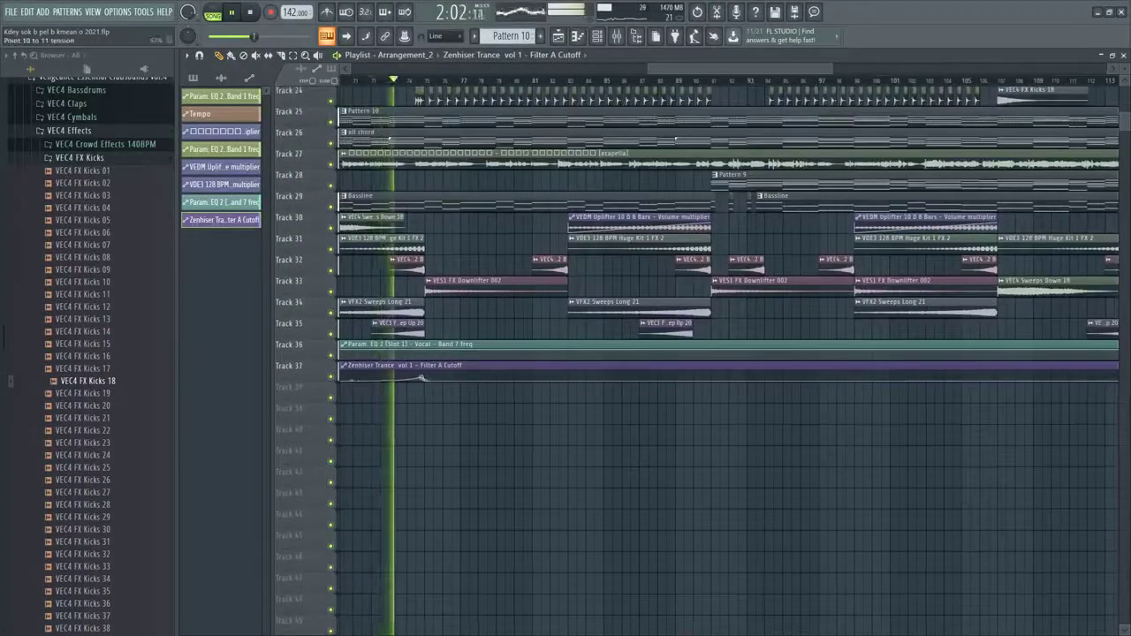
scroll(419, 382, "up", 3)
scroll(424, 415, "down", 4)
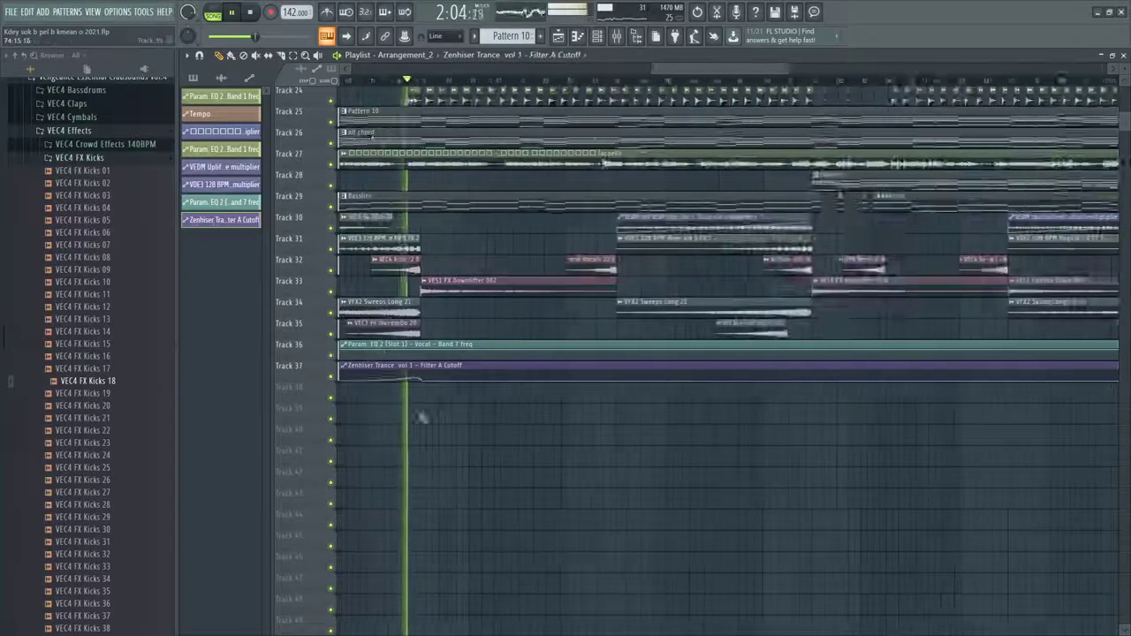
scroll(526, 440, "up", 2)
scroll(530, 442, "up", 3)
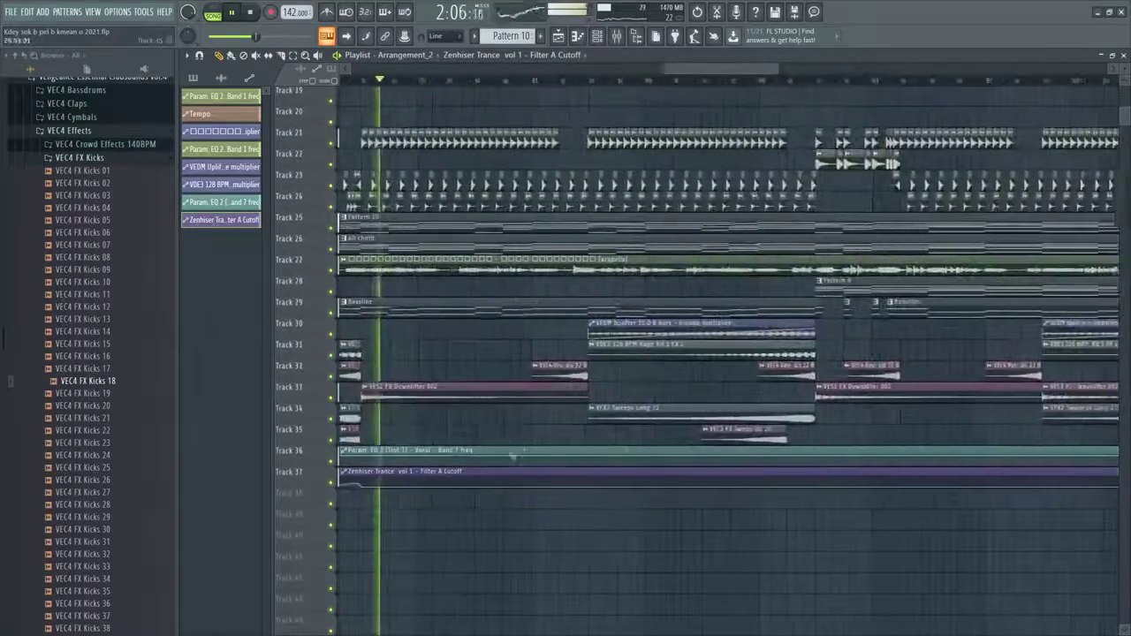
scroll(683, 471, "up", 2)
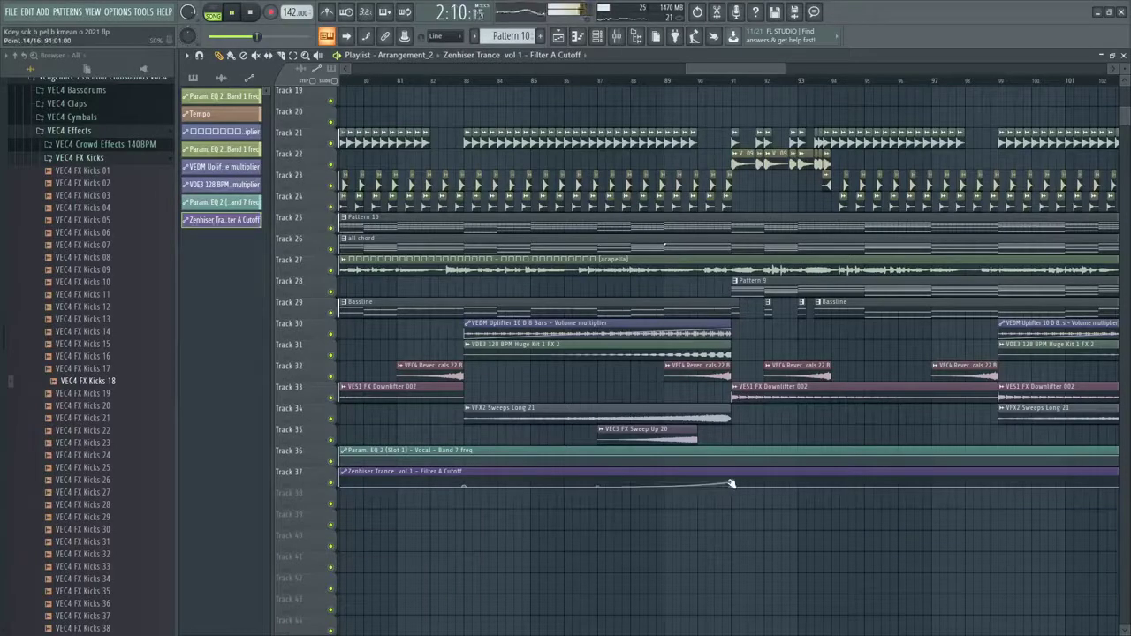
Save the project with the added cutoff automation
scroll(546, 525, "down", 4)
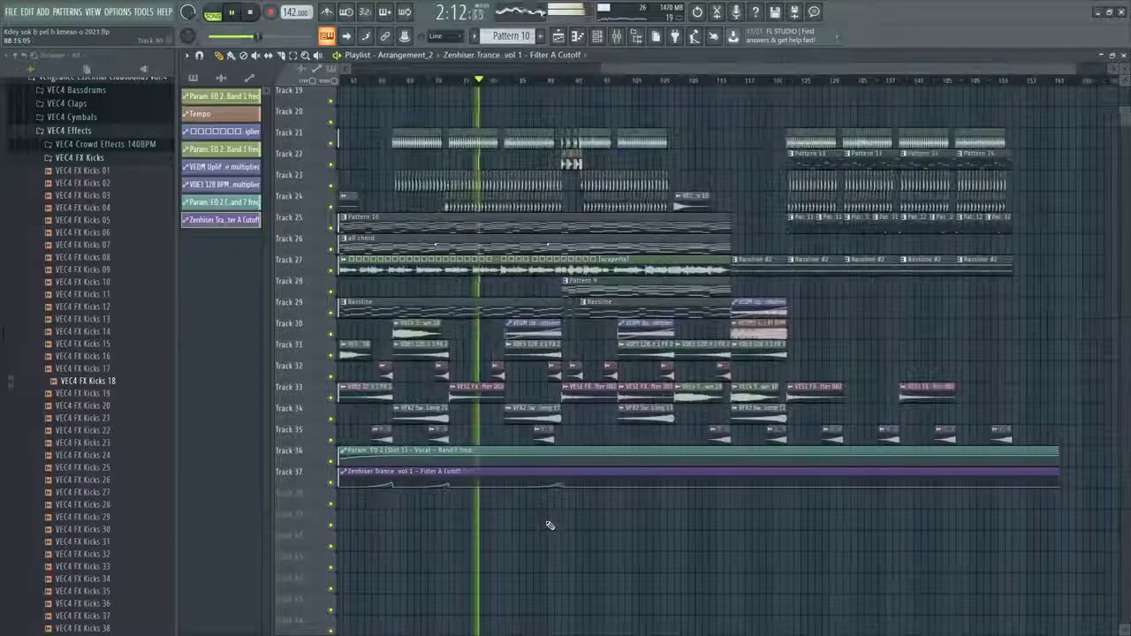
scroll(553, 522, "up", 2)
scroll(687, 500, "up", 2)
key("ctrl+s")
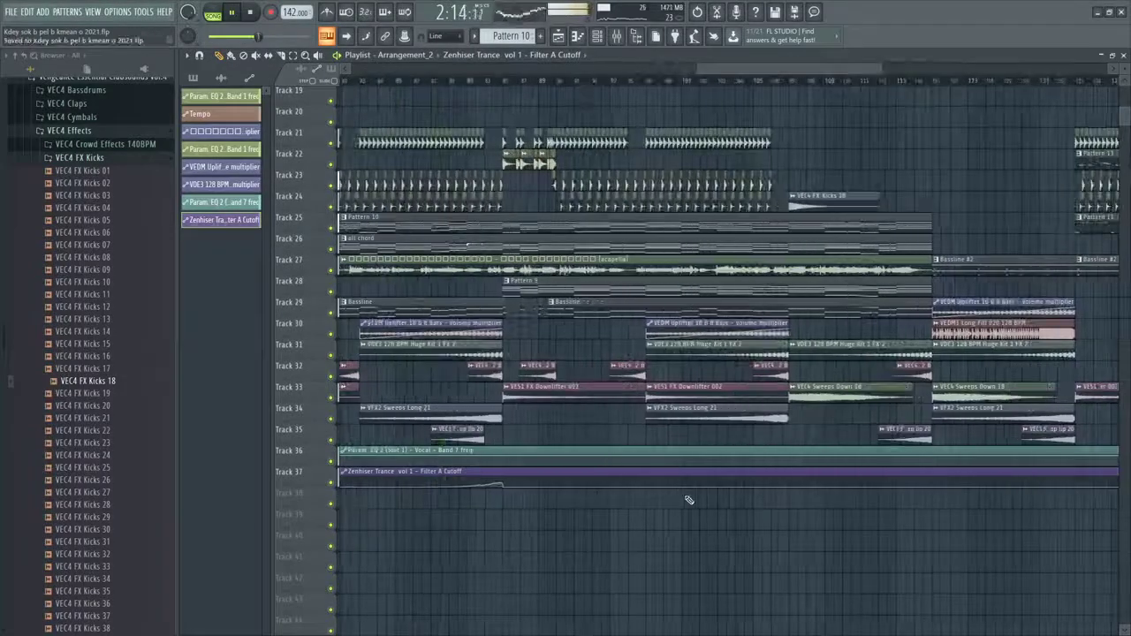
Draw a curved Filter A Cutoff rise on Track 37 from about bar 99, falling back at bar 107
scroll(844, 513, "up", 3, "ctrl")
scroll(676, 412, "down", 3, "ctrl")
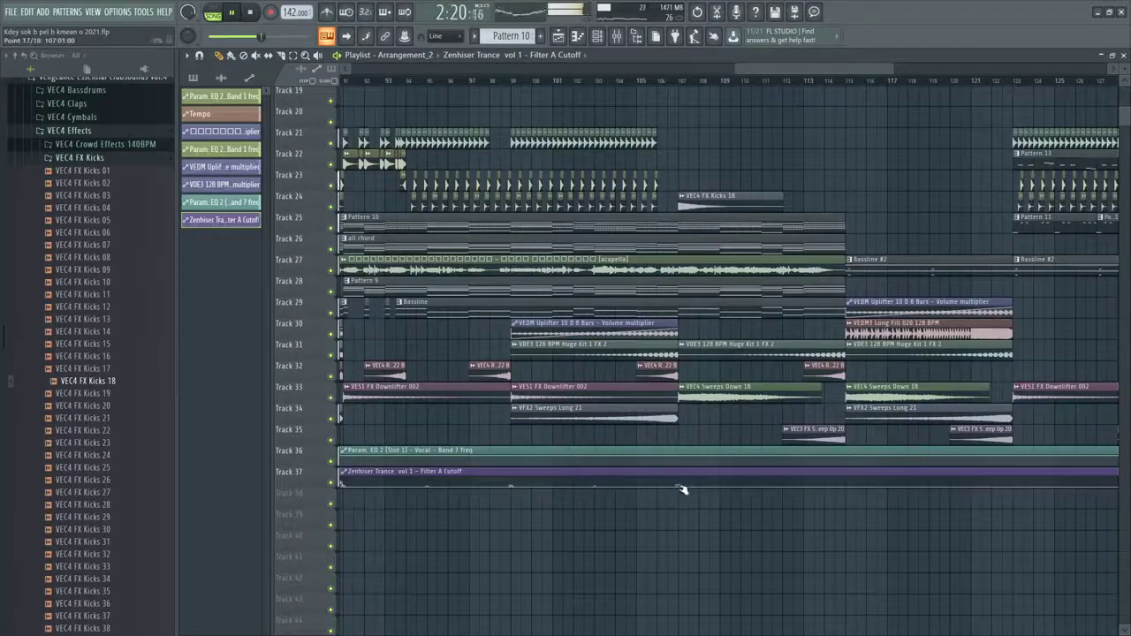
scroll(664, 491, "down", 5, "ctrl")
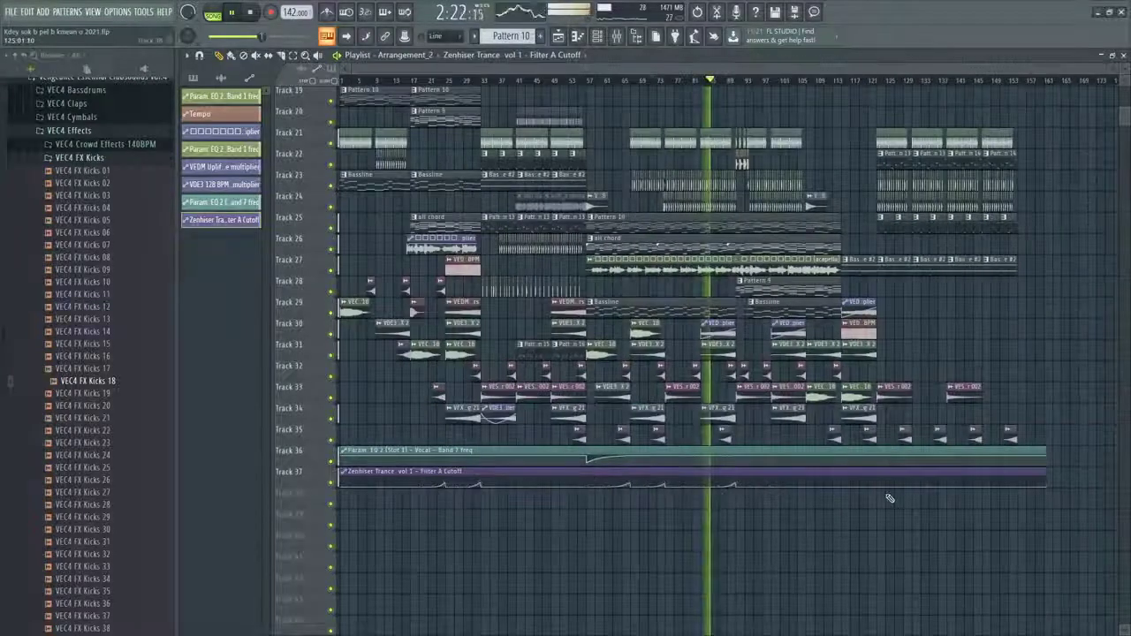
scroll(888, 498, "up", 4)
scroll(889, 499, "down", 5)
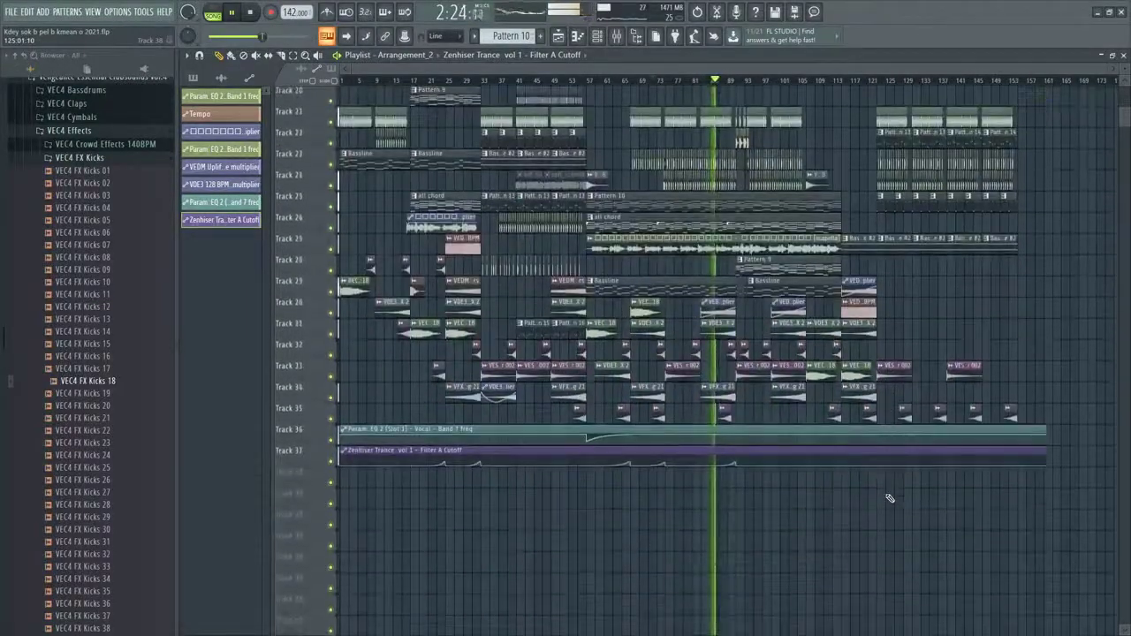
scroll(843, 499, "up", 5, "ctrl")
right_click(595, 472)
left_click(567, 493)
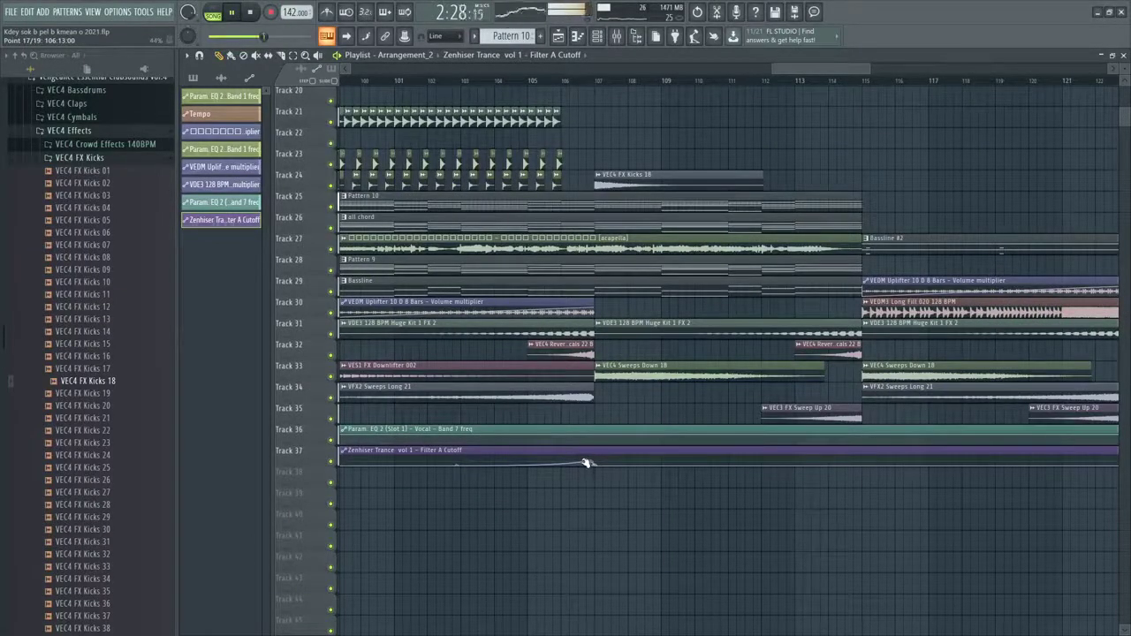
Try a gradual Filter A Cutoff fall on Track 37 from bar 91 to bar 99 and replay the transition
scroll(585, 504, "down", 5, "ctrl")
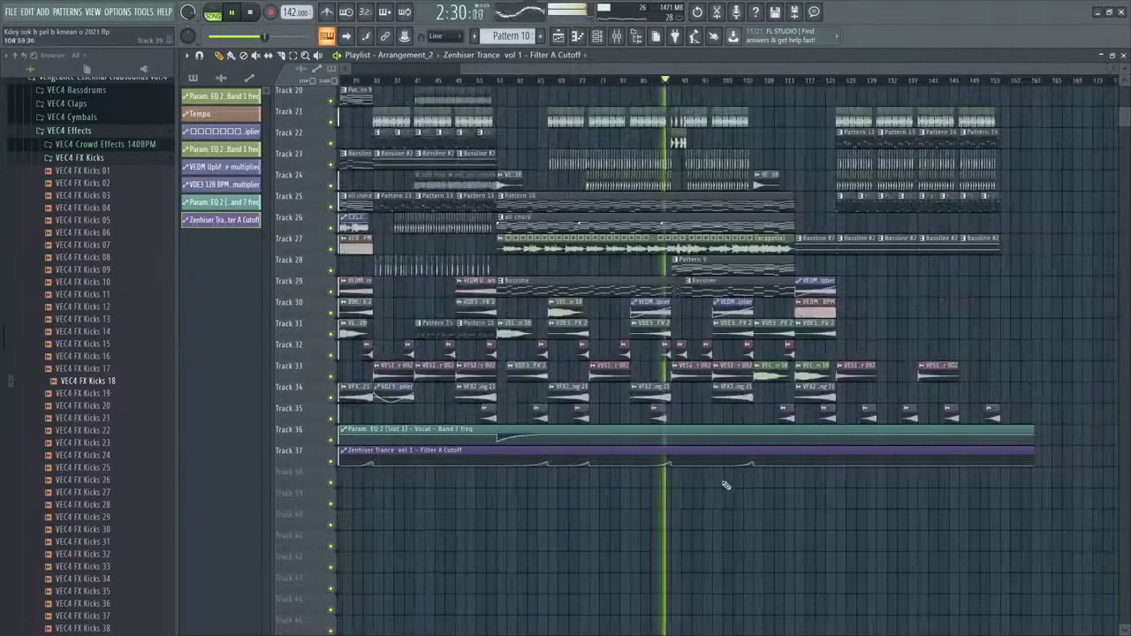
scroll(727, 485, "up", 5, "ctrl")
scroll(587, 486, "up", 7, "ctrl")
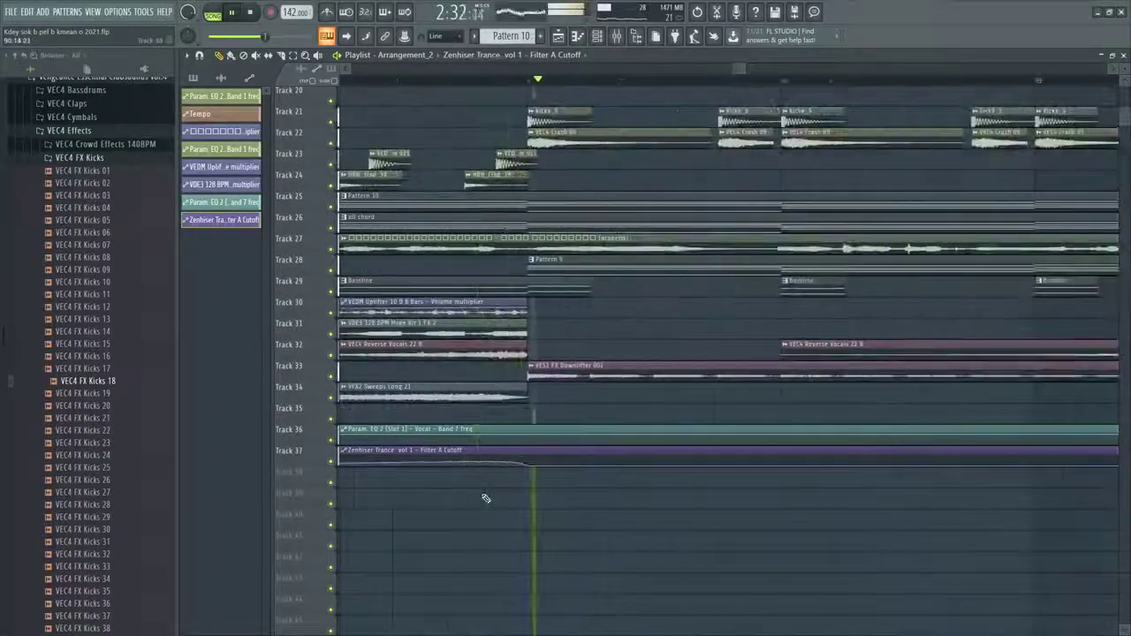
scroll(499, 489, "down", 4, "ctrl")
key("space")
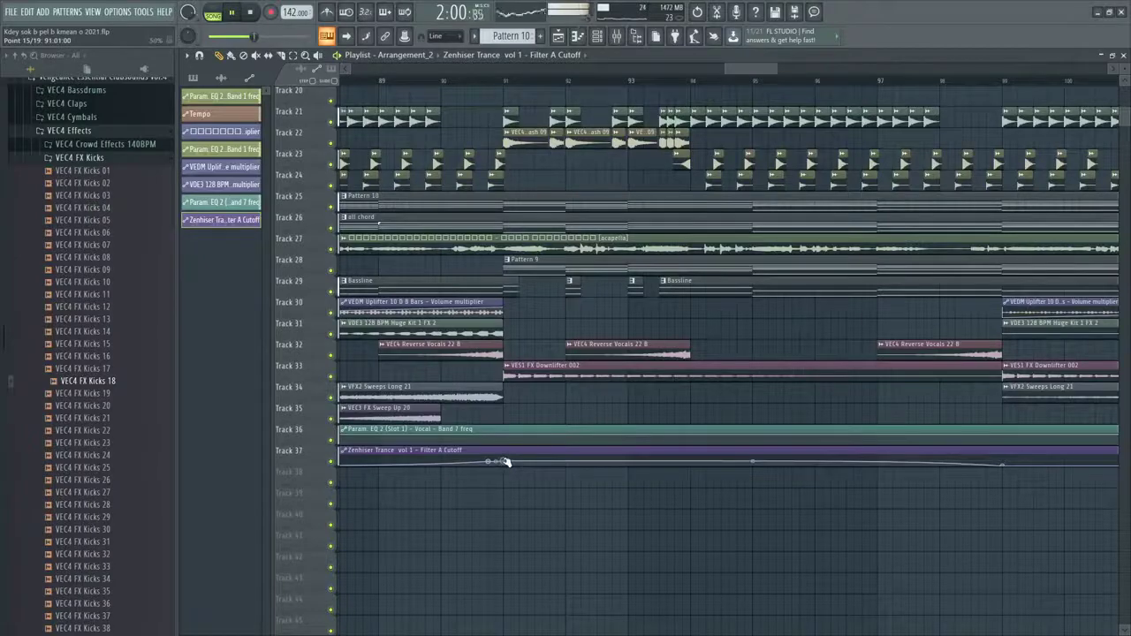
scroll(769, 486, "down", 2, "ctrl")
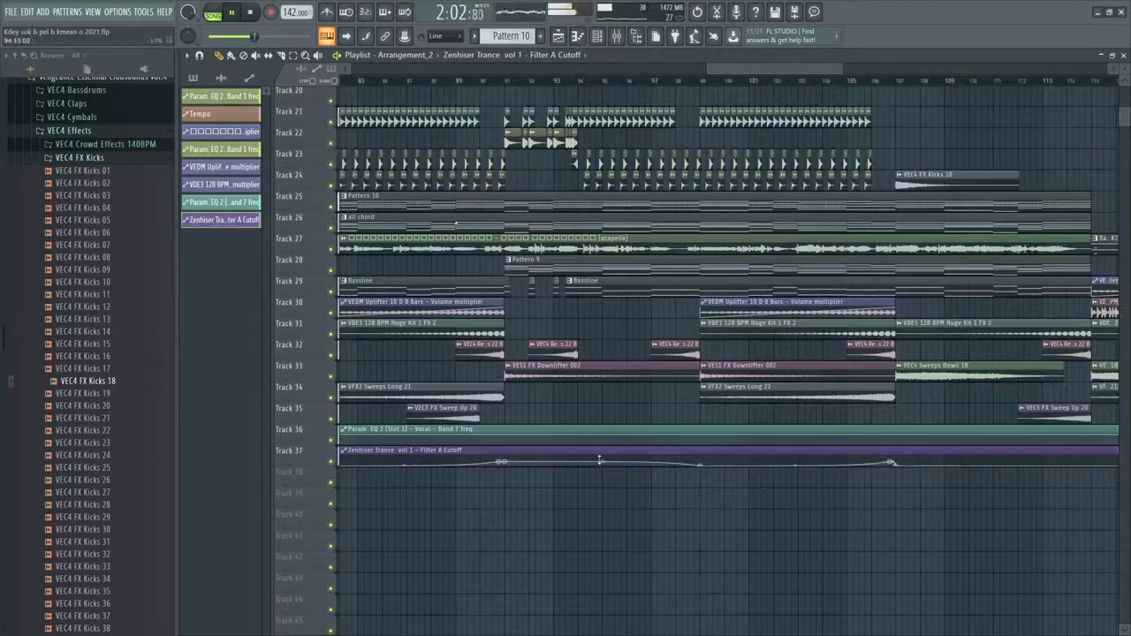
scroll(589, 443, "up", 1, "ctrl")
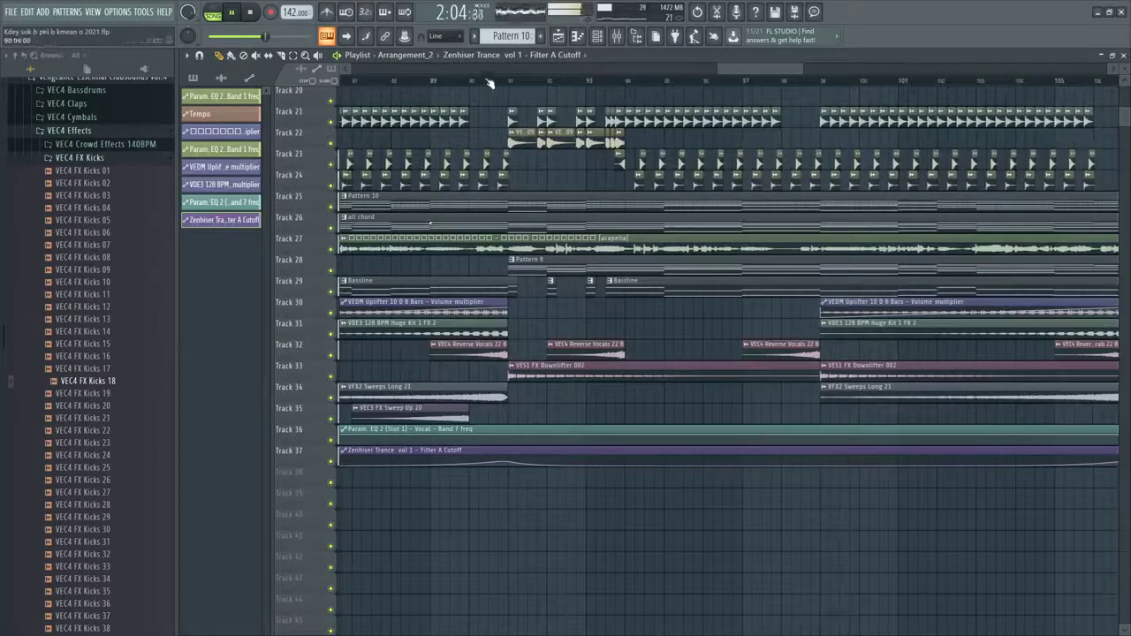
key("space")
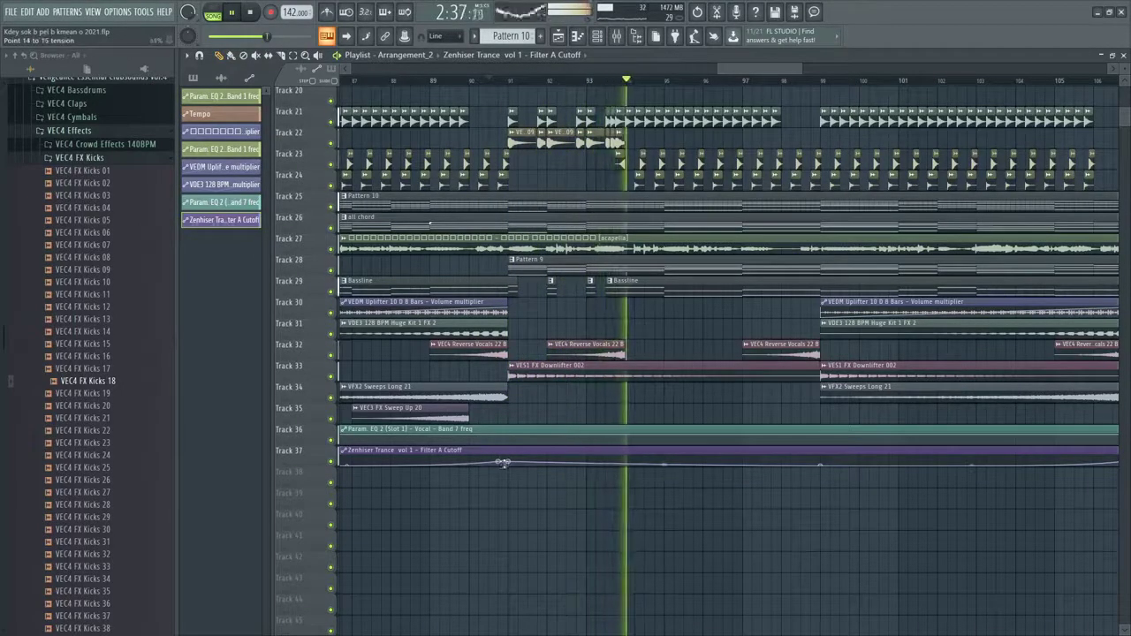
Keep the Filter A Cutoff raised after bar 91, delete its point at bar 99, and replay from about bar 90
scroll(511, 463, "down", 4)
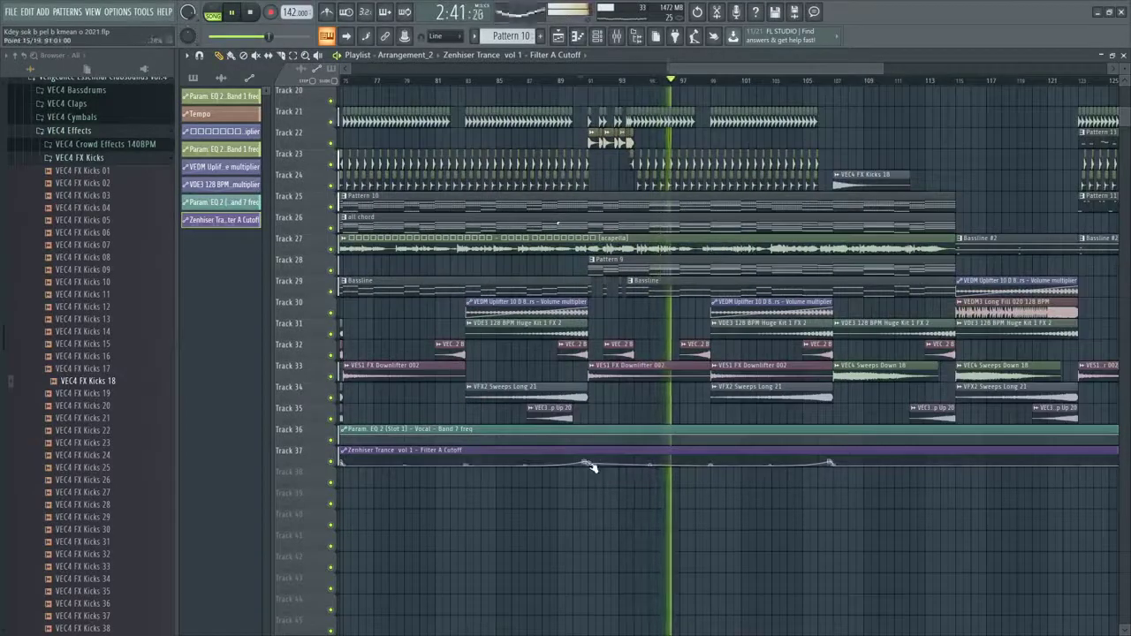
right_click(718, 463)
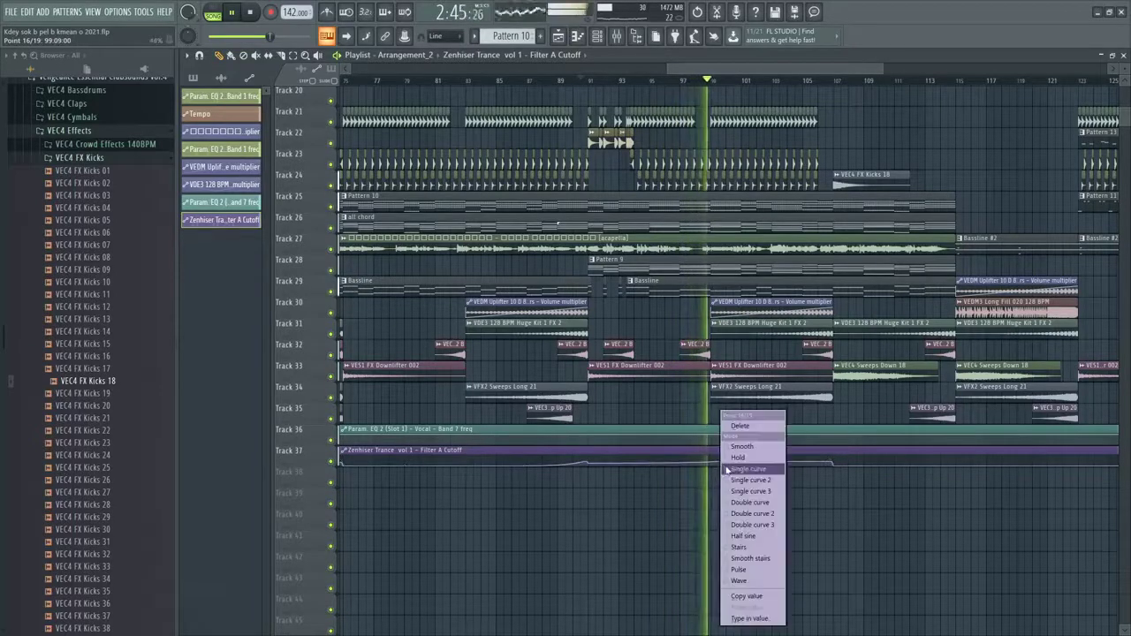
left_click(742, 429)
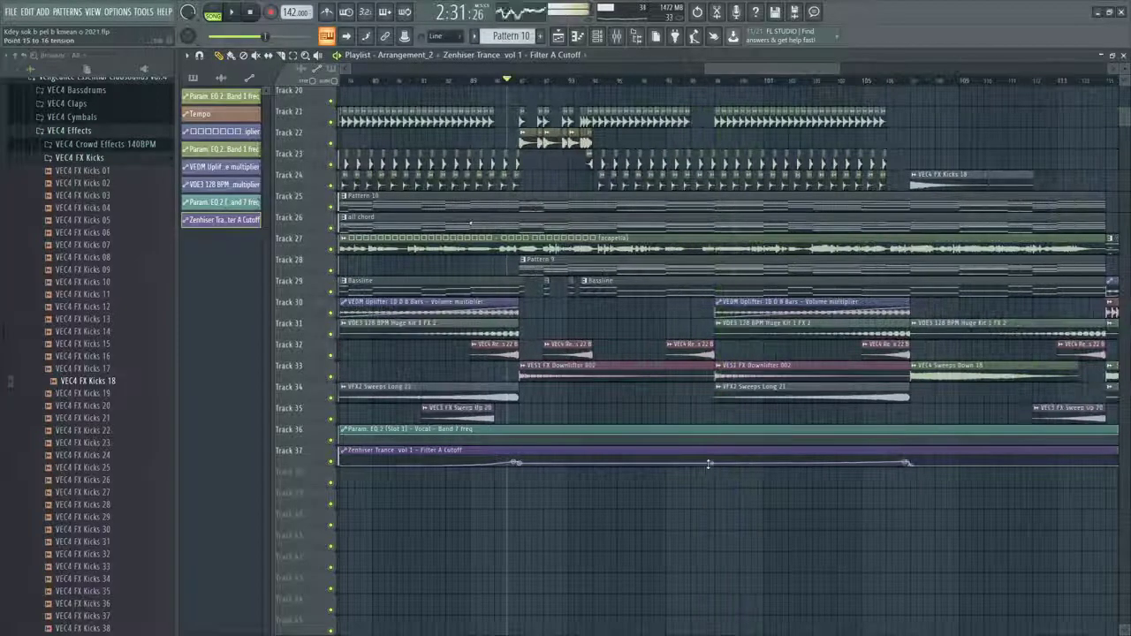
key("space")
Make Track 37 taller and lower the Filter A Cutoff point at bar 91, curving the line up towards bar 107
scroll(493, 470, "up", 3)
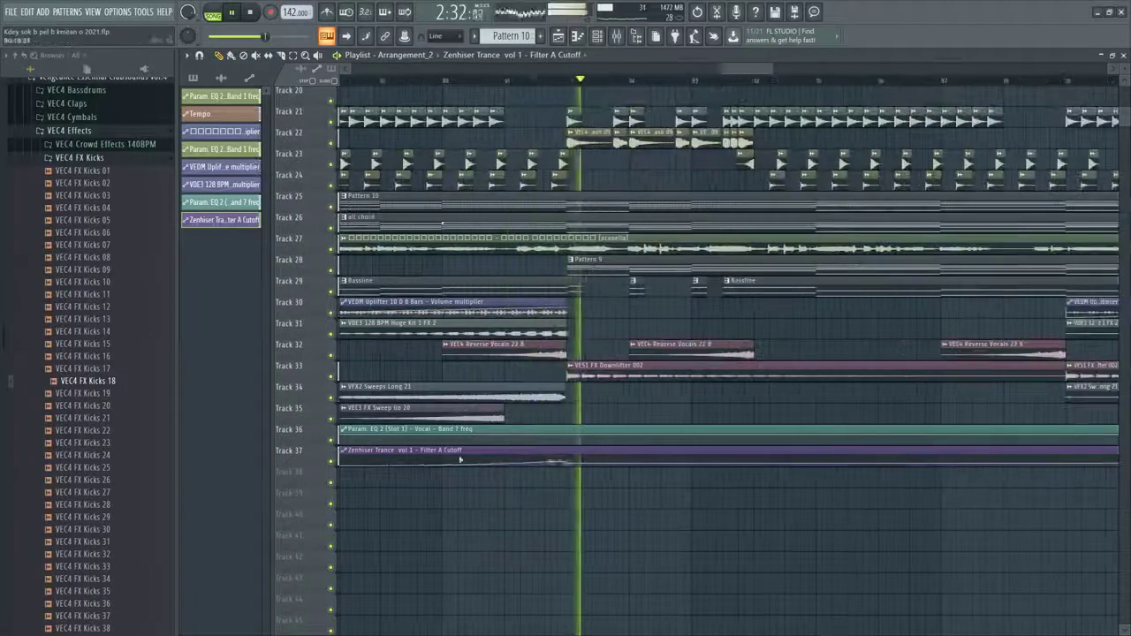
left_click_drag(302, 463, 302, 487)
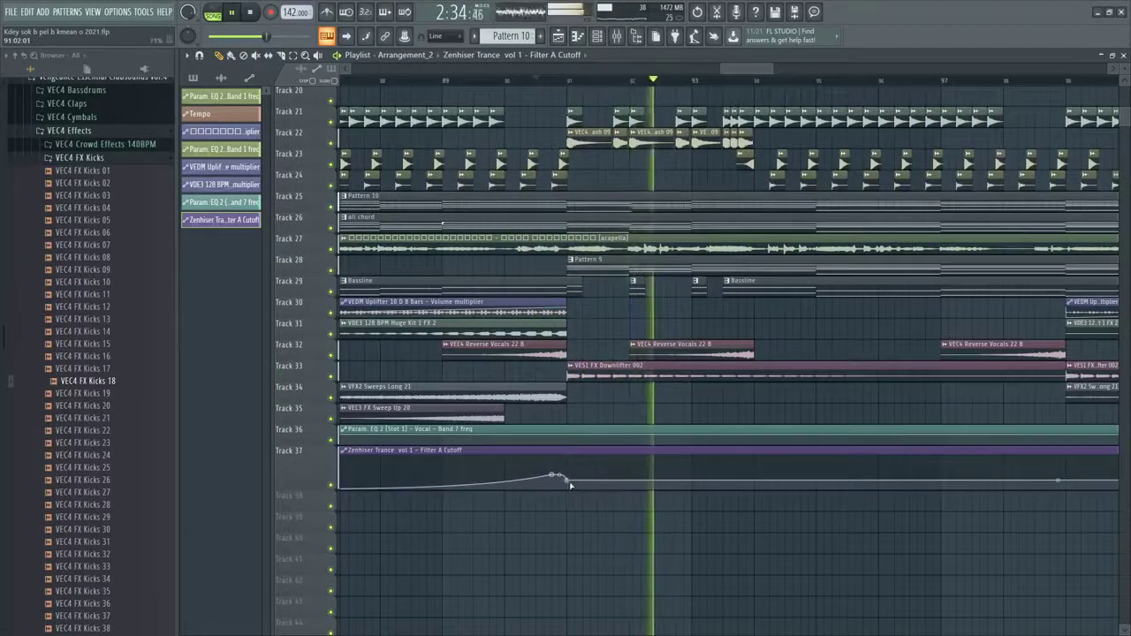
left_click_drag(568, 482, 568, 486)
scroll(568, 486, "down", 2)
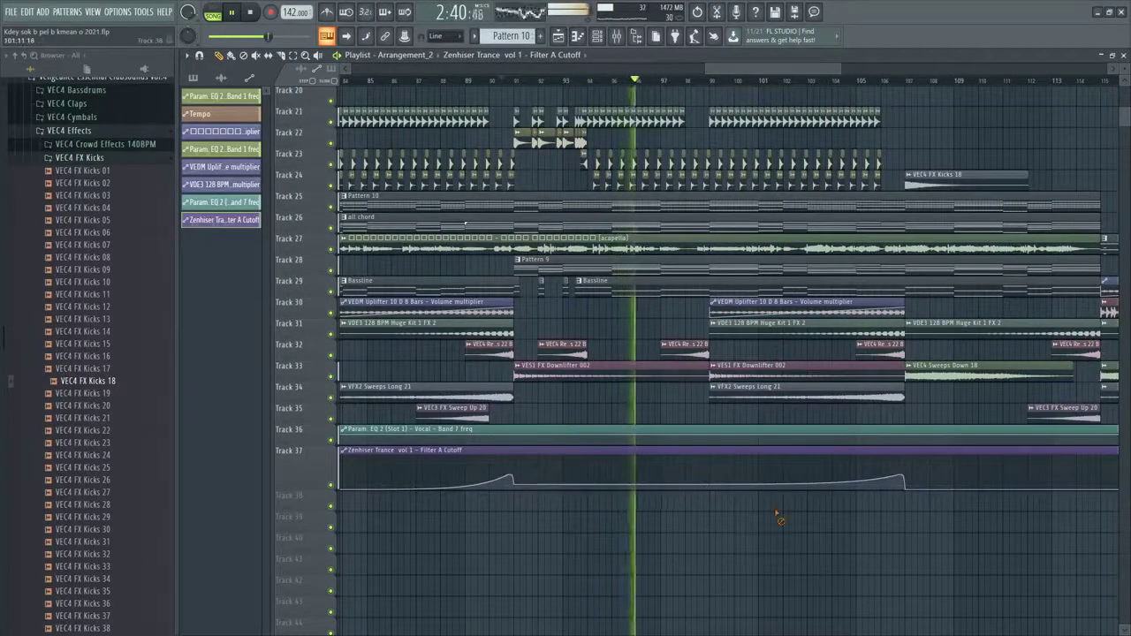
Save the project and check the Filter A Cutoff curve leading into bar 107 during playback
scroll(707, 493, "down", 1)
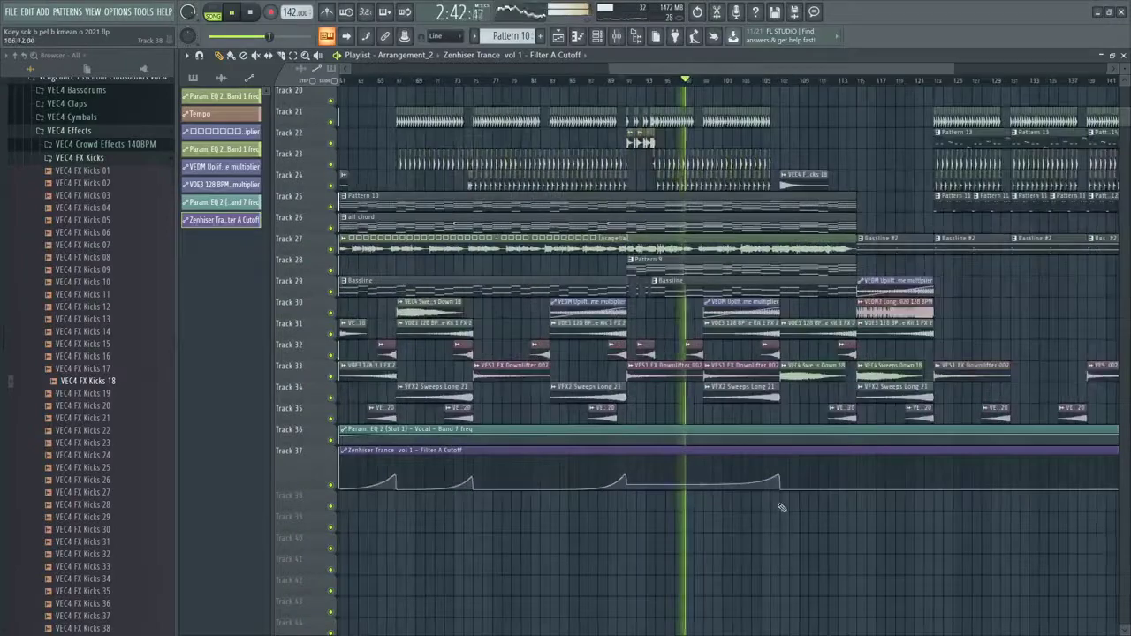
scroll(744, 490, "down", 1)
scroll(744, 489, "up", 2)
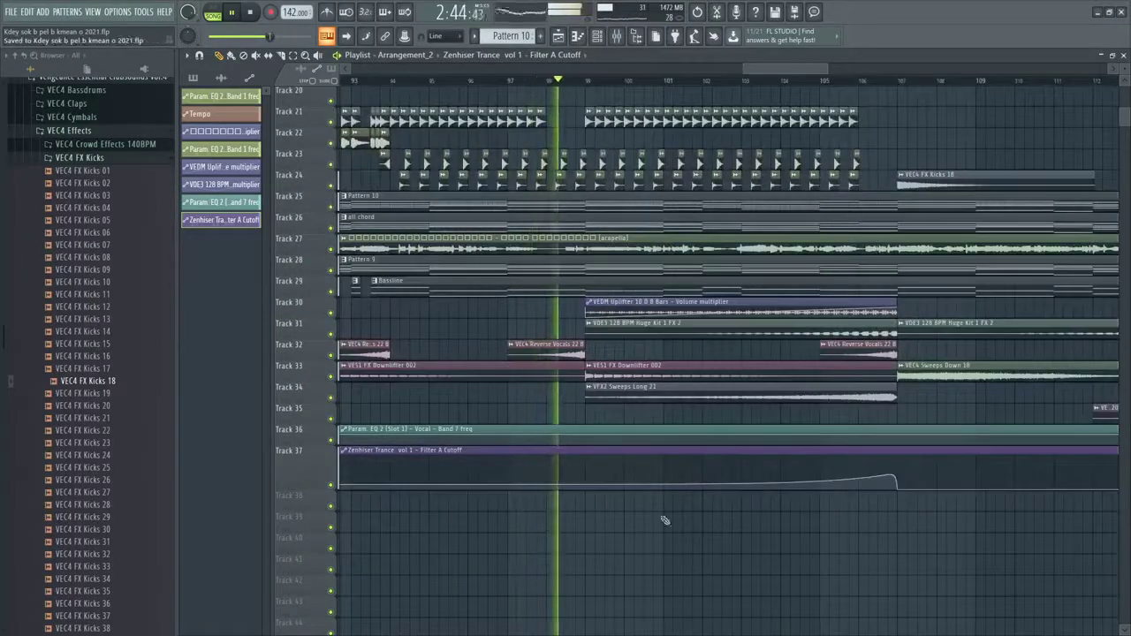
scroll(582, 497, "down", 2)
scroll(651, 505, "up", 1)
scroll(671, 495, "up", 2)
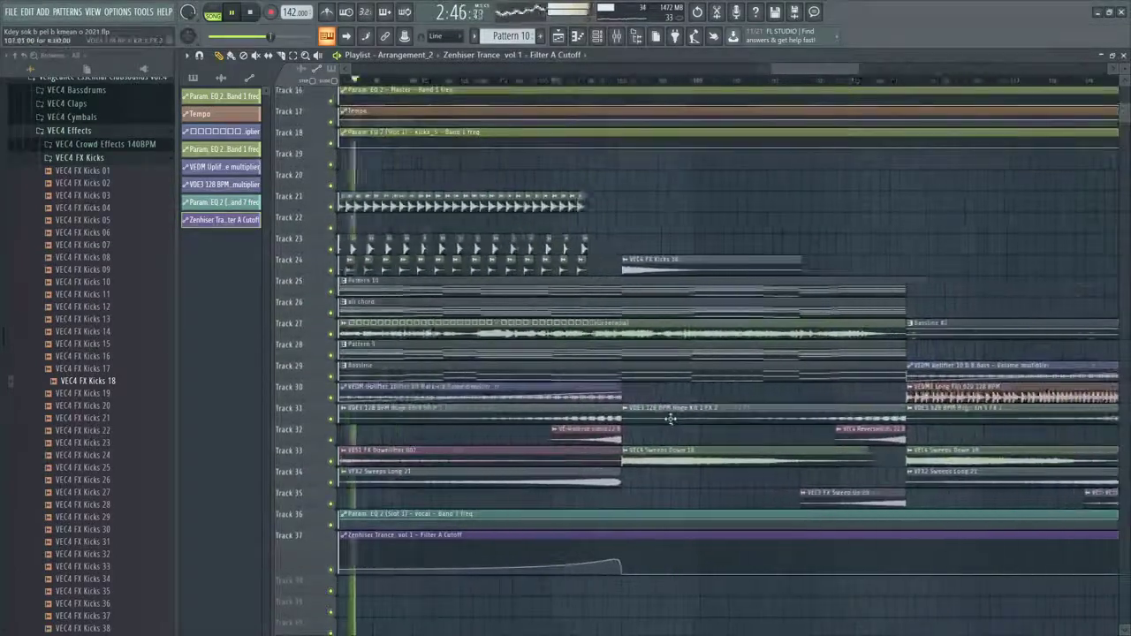
scroll(579, 533, "down", 2)
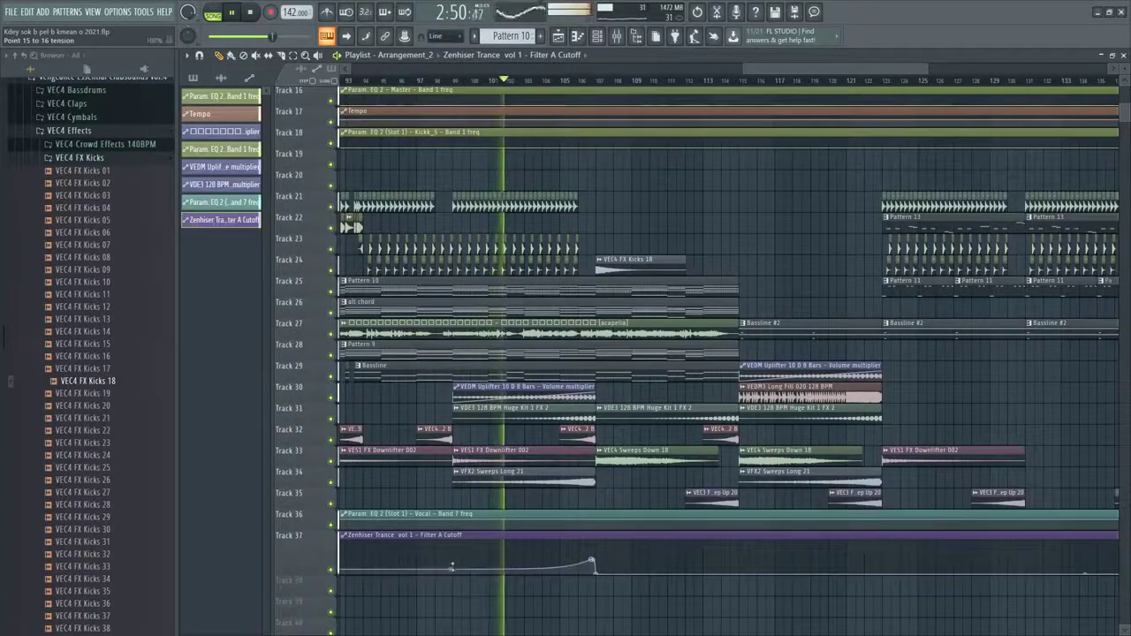
Hold the Filter A Cutoff on Track 37 slightly raised after bar 107 and curve it down to a new point at bar 115
scroll(579, 176, "up", 1)
left_click(570, 88)
left_click(569, 81)
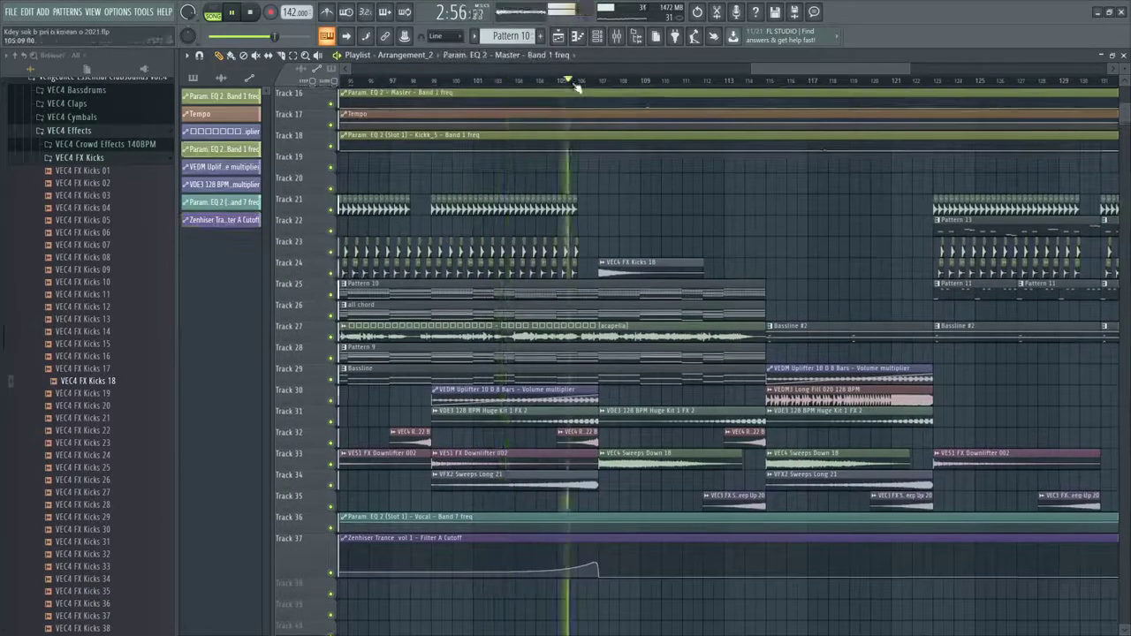
scroll(610, 424, "up", 5)
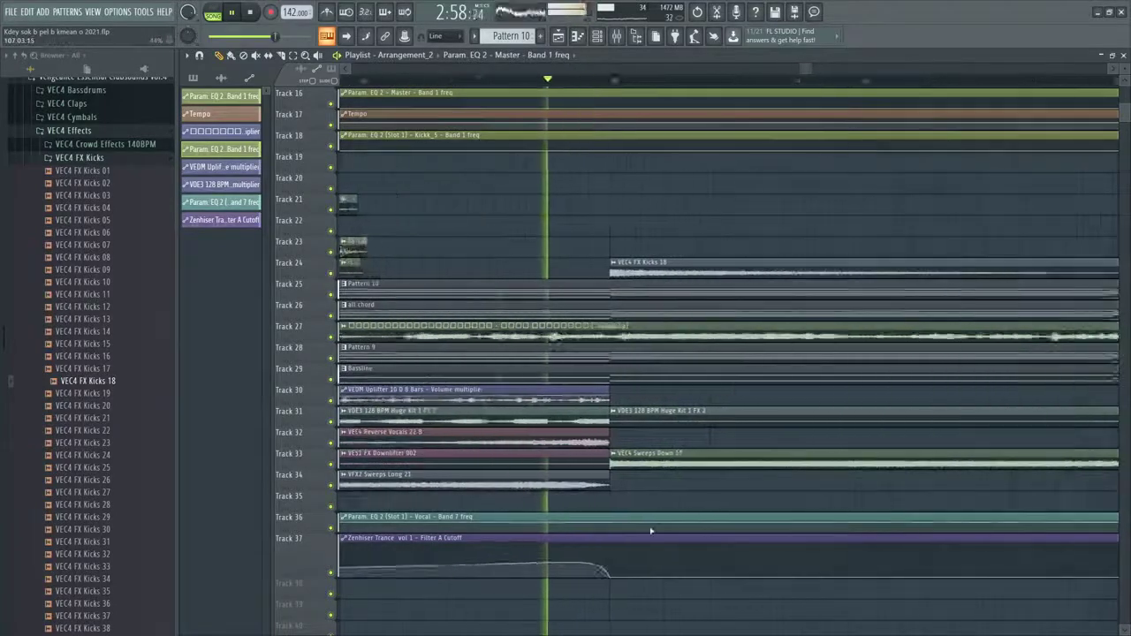
scroll(597, 515, "down", 4)
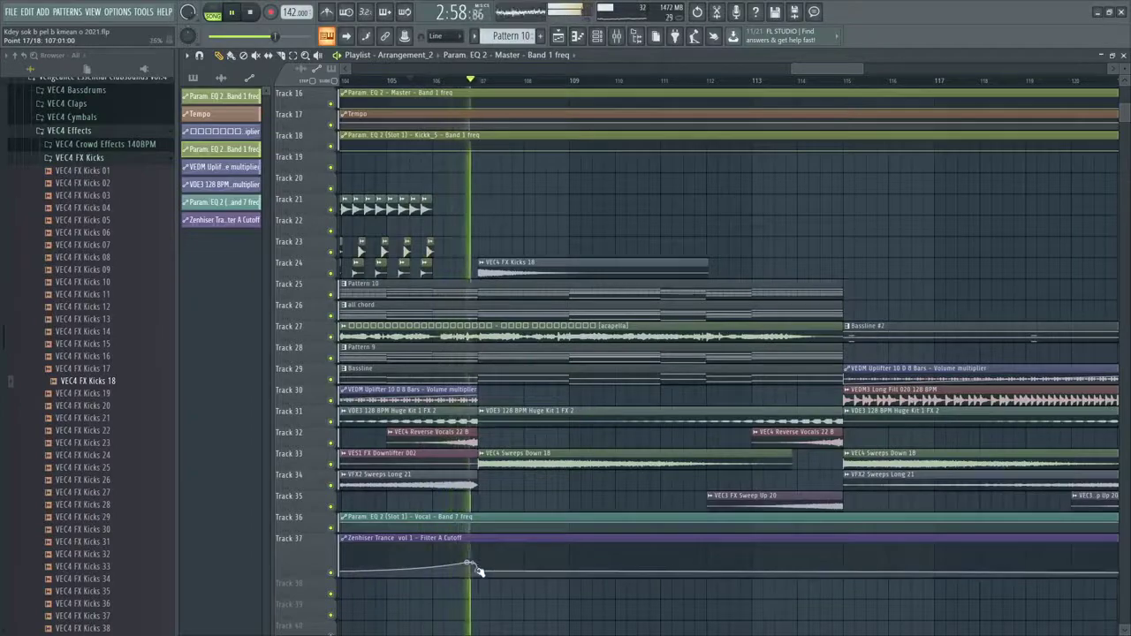
scroll(480, 572, "down", 4)
scroll(604, 583, "up", 3)
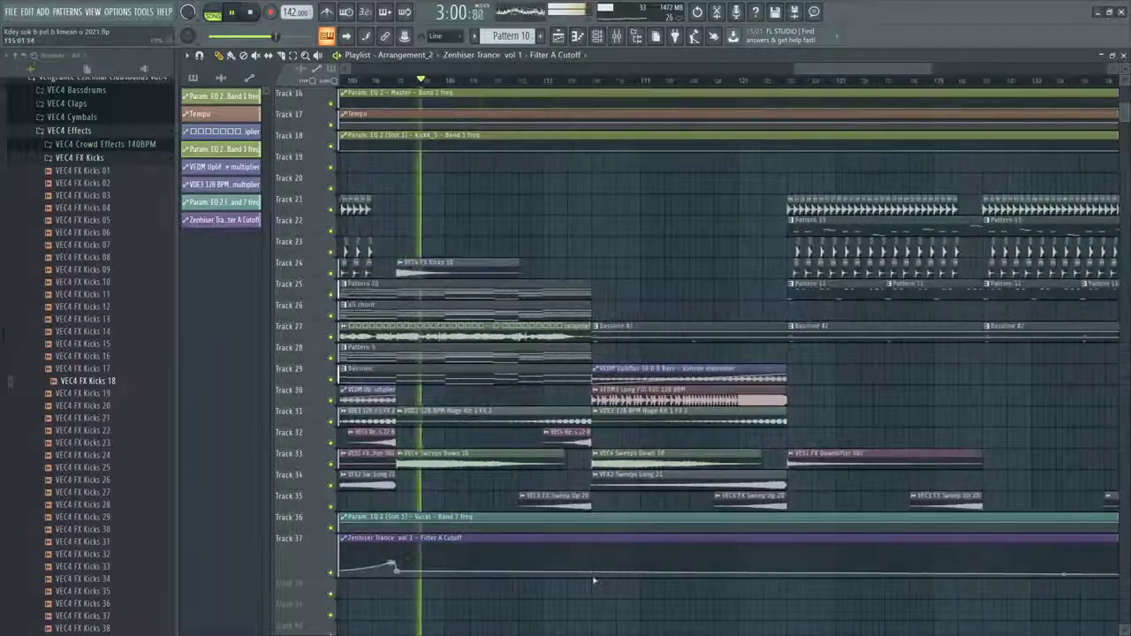
right_click(594, 579)
scroll(618, 581, "down", 8)
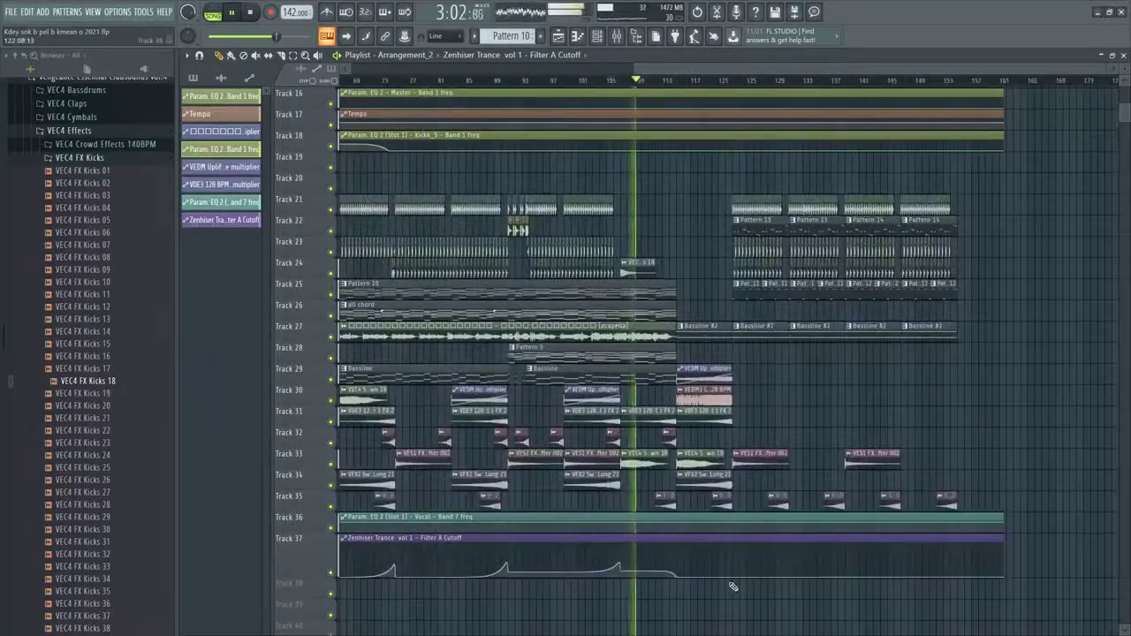
Set the height of Track 37 back to 100%
scroll(732, 586, "down", 4)
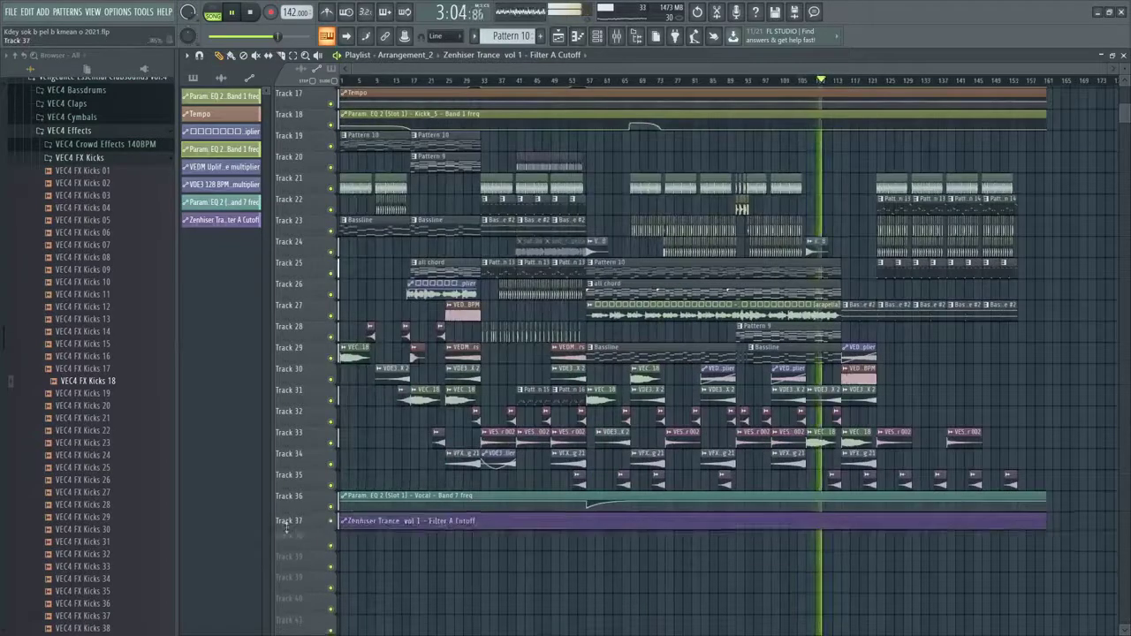
right_click(288, 553)
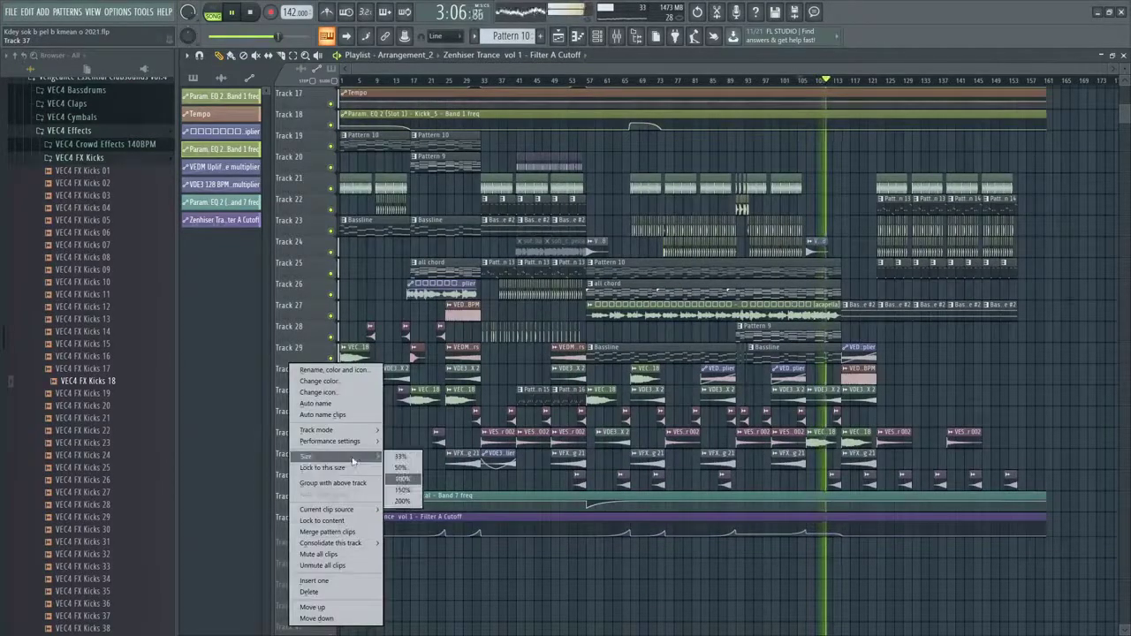
left_click(397, 479)
scroll(609, 561, "up", 5)
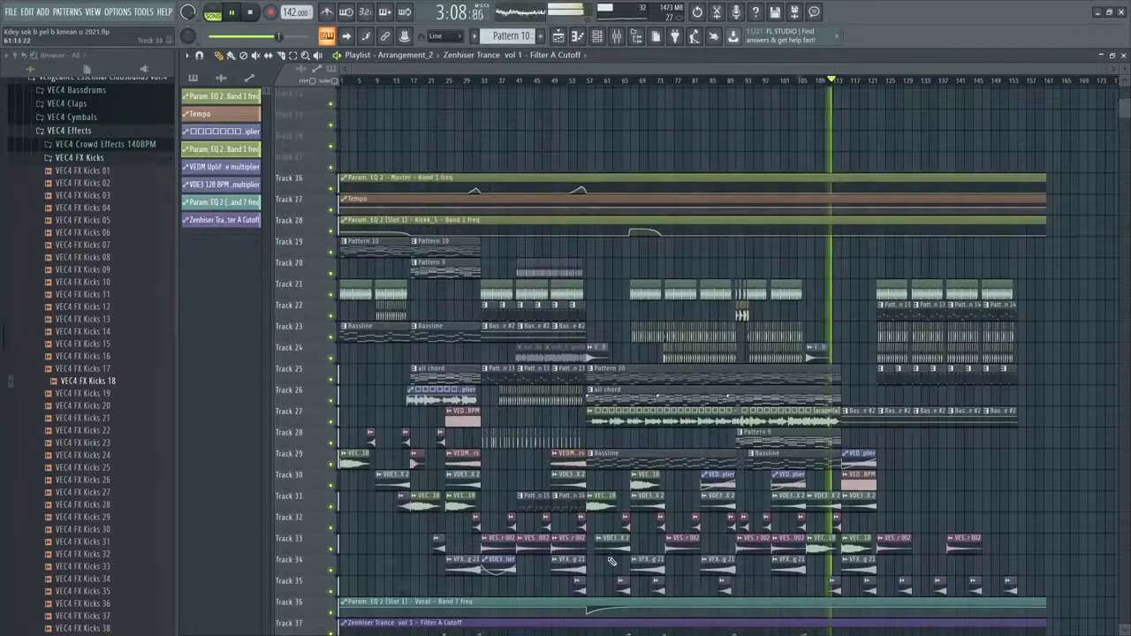
scroll(720, 386, "up", 2)
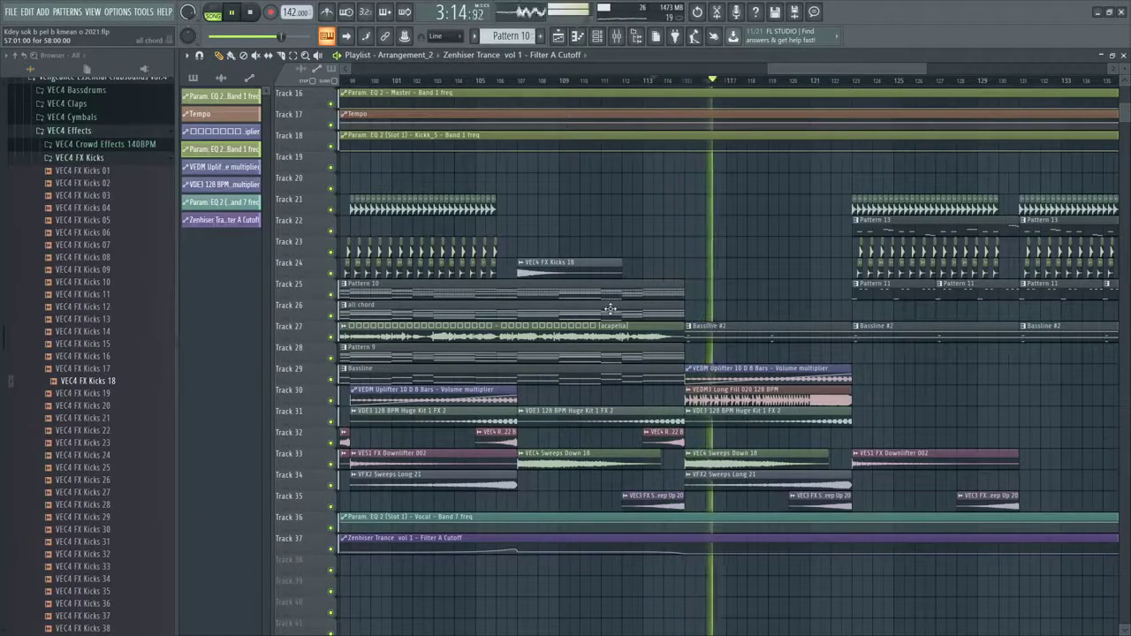
Place two consecutive Pattern 11 clips on Track 26, starting at bars 115 and 119
scroll(615, 305, "down", 3)
scroll(672, 300, "up", 4)
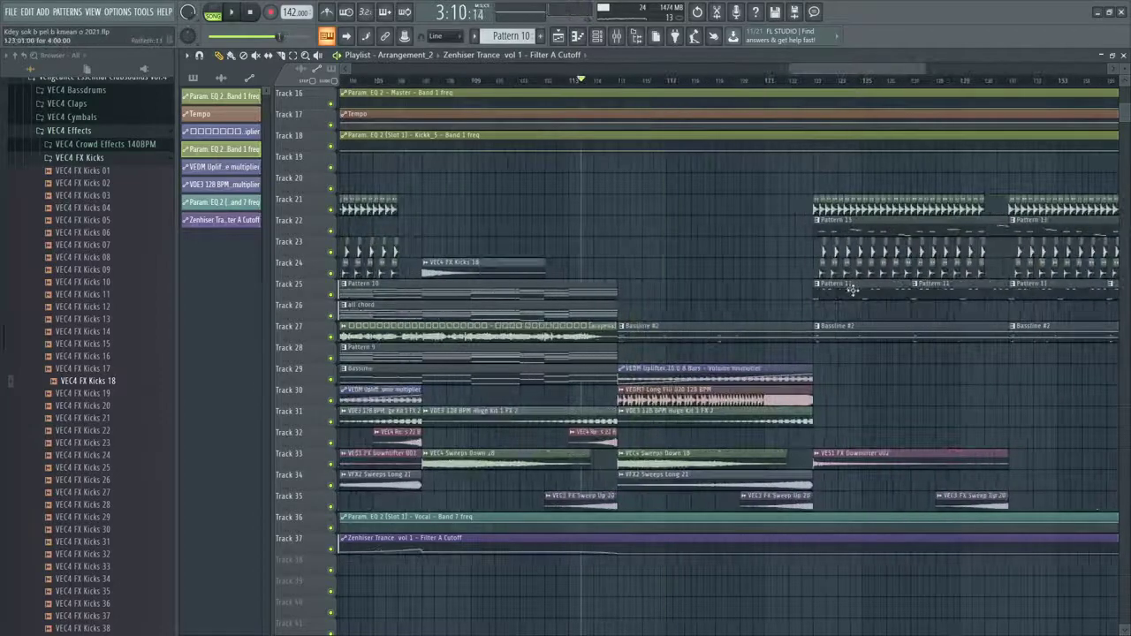
left_click(854, 289)
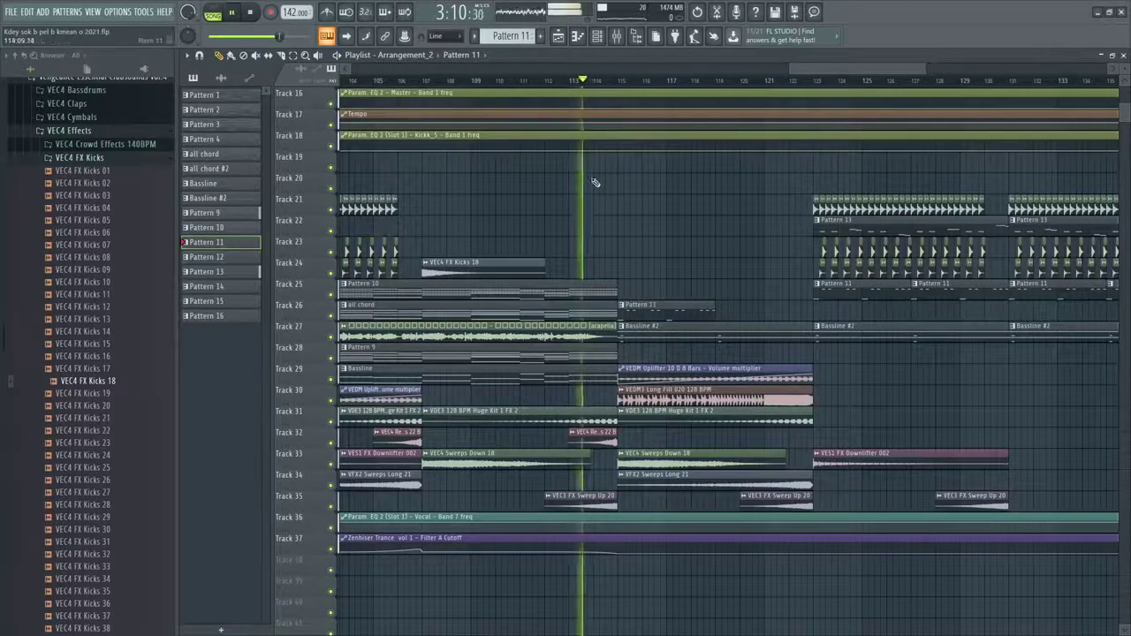
key("space")
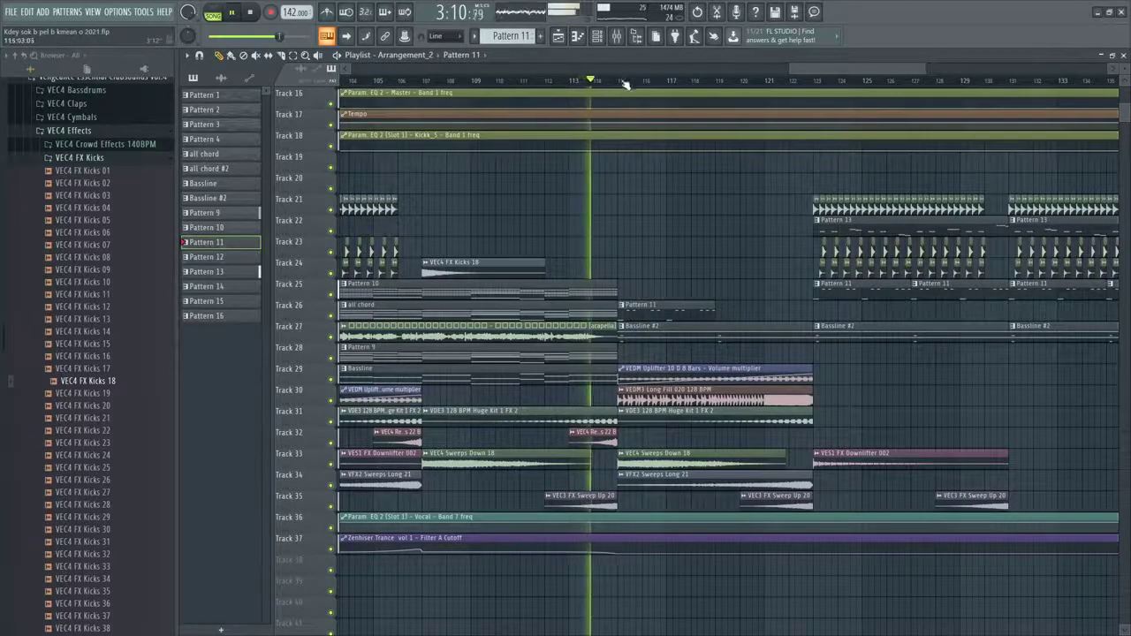
left_click(717, 312)
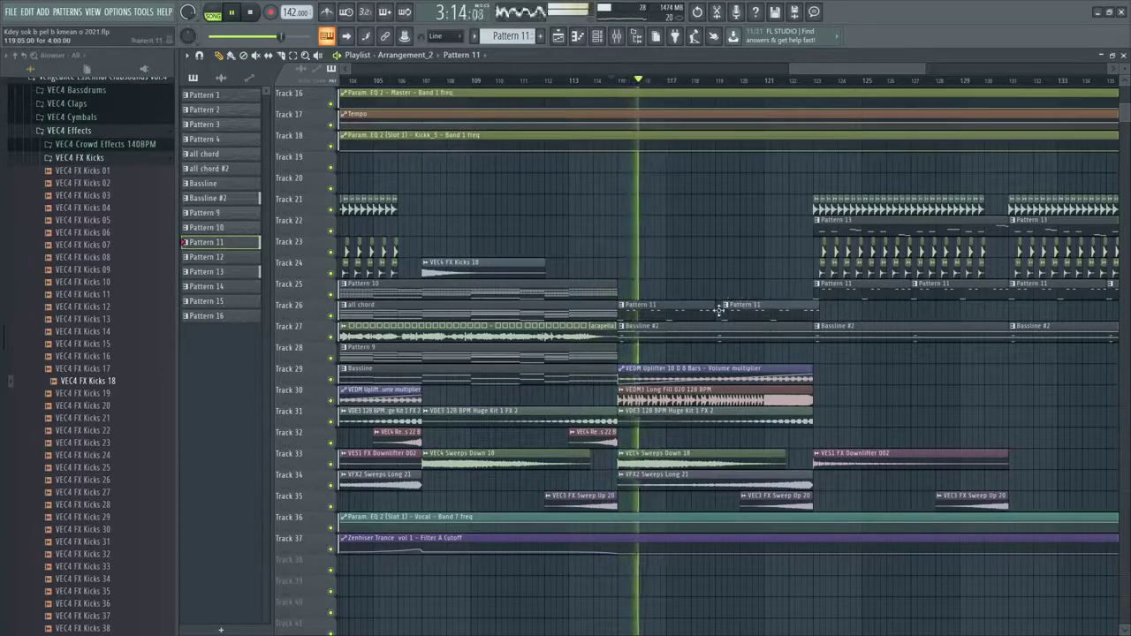
Add a Pattern 13 clip at bar 115, move it to Track 25, and play through into the drop at bar 123
left_click(842, 223)
left_click(619, 224)
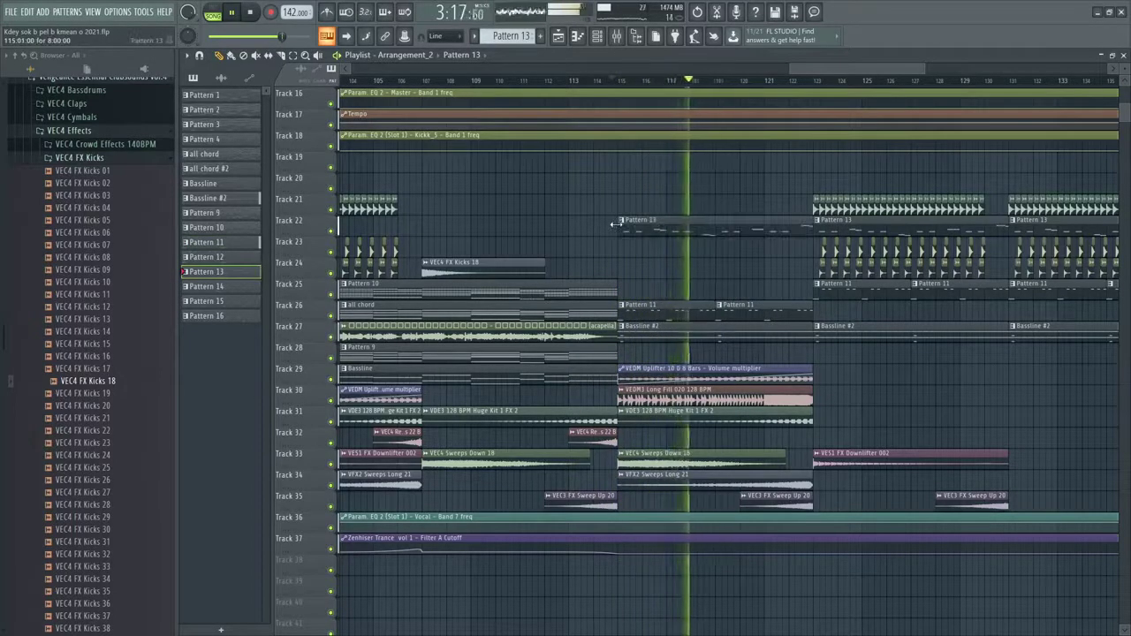
scroll(726, 319, "up", 4)
left_click_drag(725, 220, 722, 285)
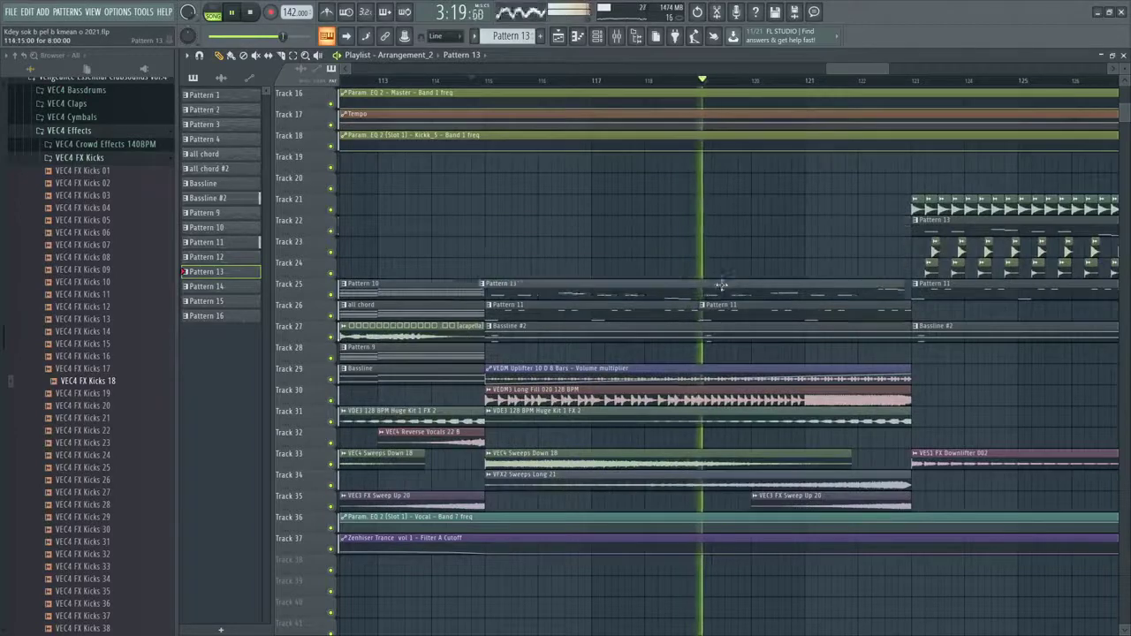
scroll(727, 285, "down", 2, "ctrl")
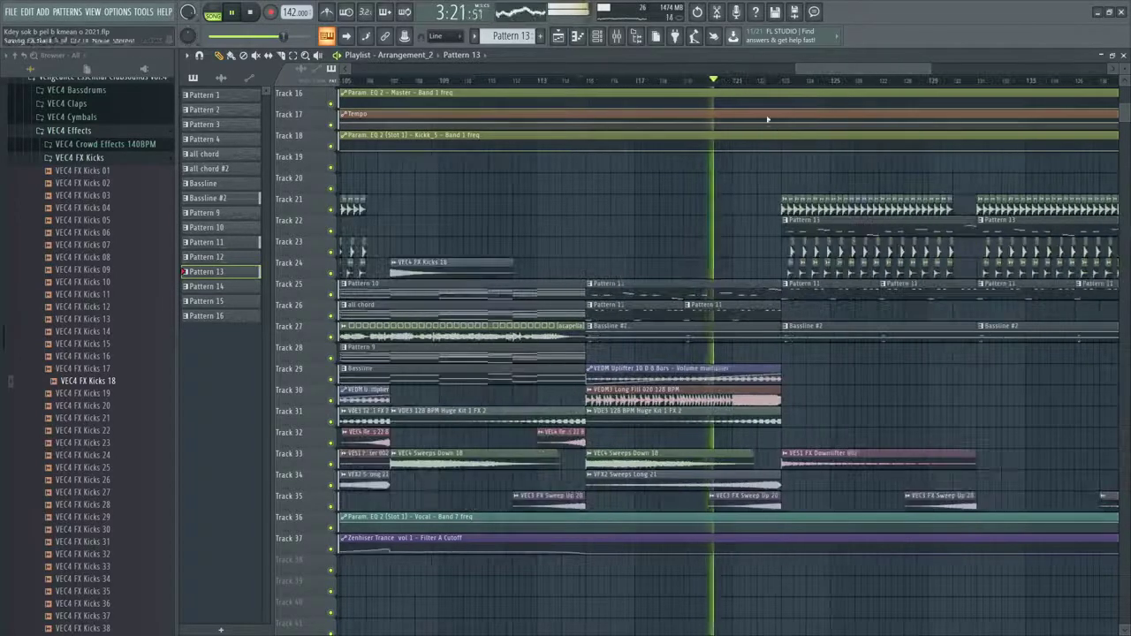
scroll(774, 148, "down", 2, "ctrl")
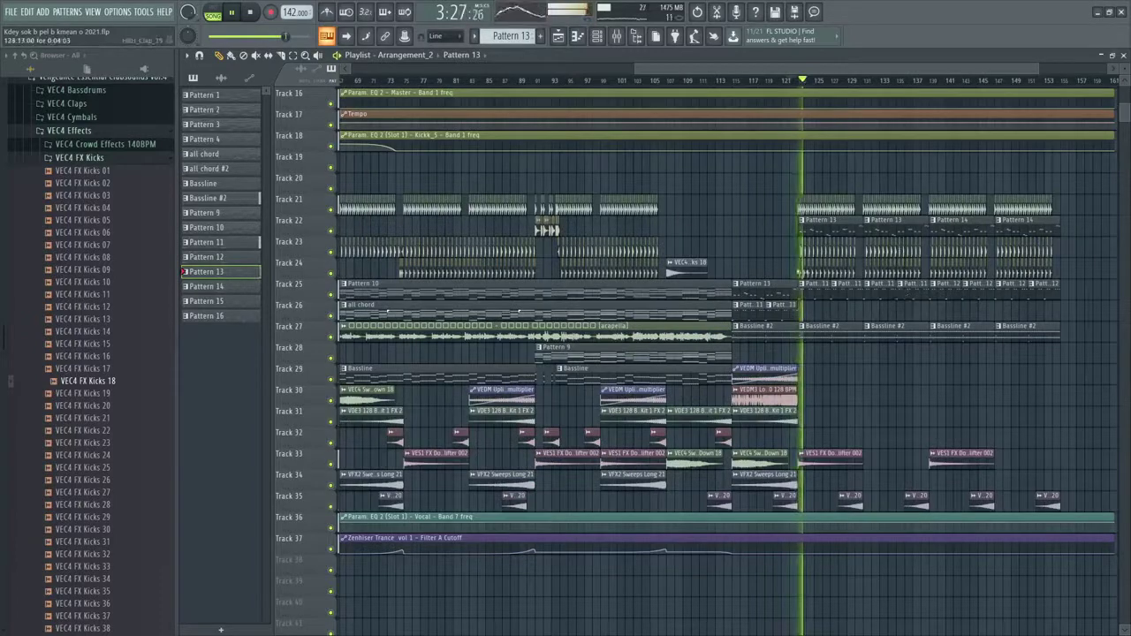
scroll(781, 117, "up", 3, "ctrl")
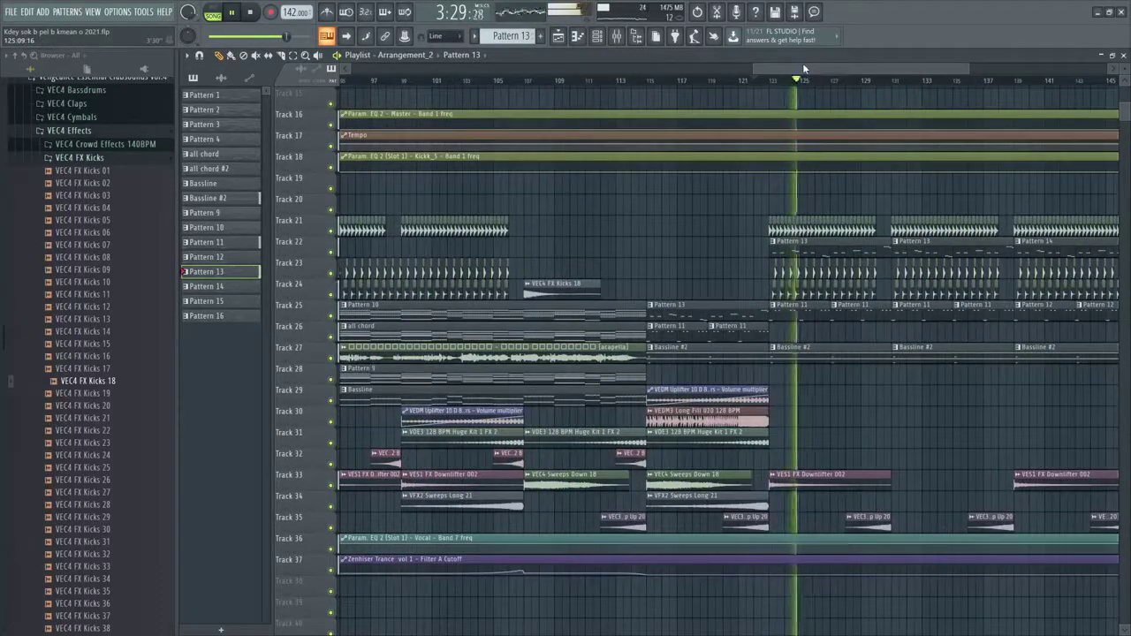
Move the Vocal EQ and Filter A Cutoff automation to Tracks 41–42, and the Master EQ, Tempo and Kick EQ automation to Tracks 43–45
left_click_drag(754, 69, 422, 69)
scroll(609, 201, "down", 3)
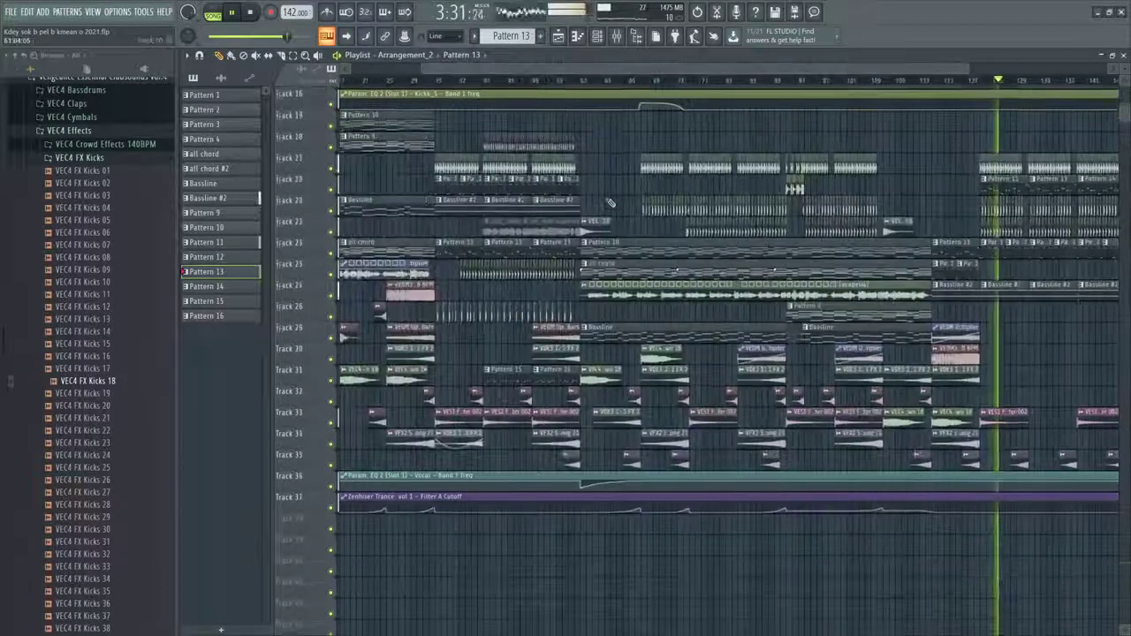
scroll(839, 167, "down", 4, "alt")
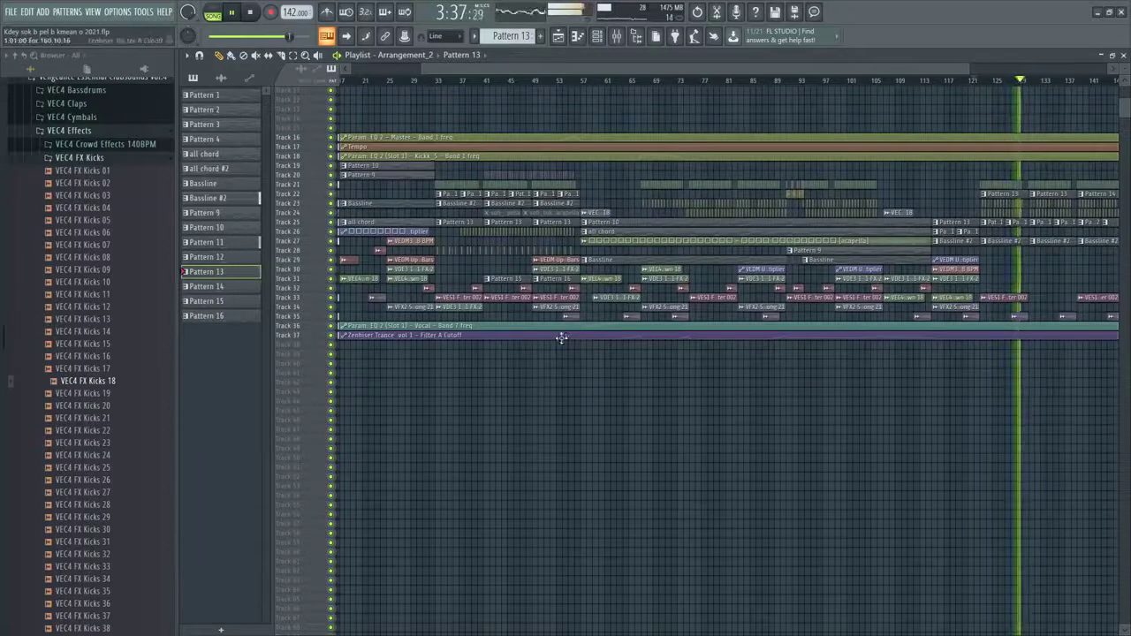
left_click_drag(561, 337, 533, 384)
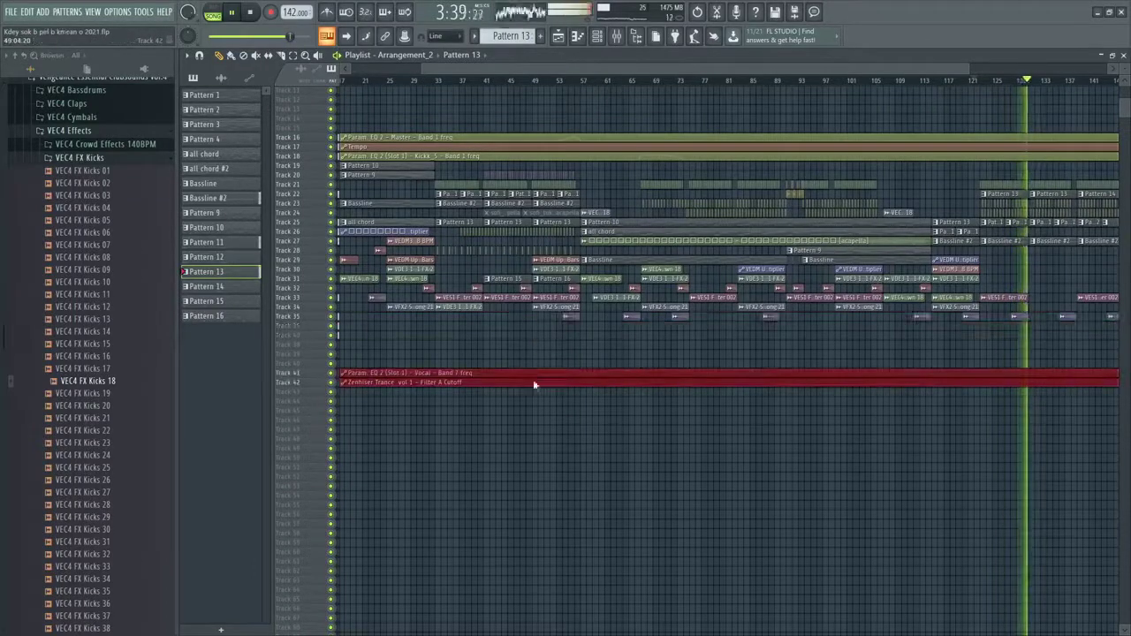
left_click_drag(499, 164, 490, 396)
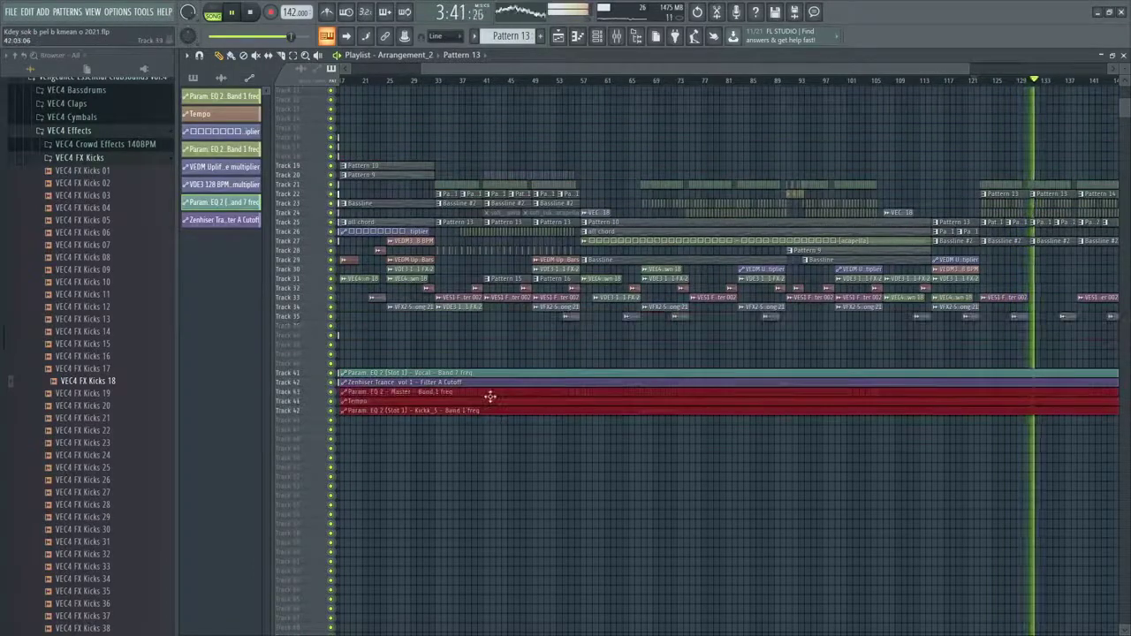
left_click(541, 338, "ctrl")
Place VEC4 Reverse Vocals 22 B clips on Track 32 at bars 121, 129, 137, 145 and 153
left_click_drag(747, 69, 868, 70)
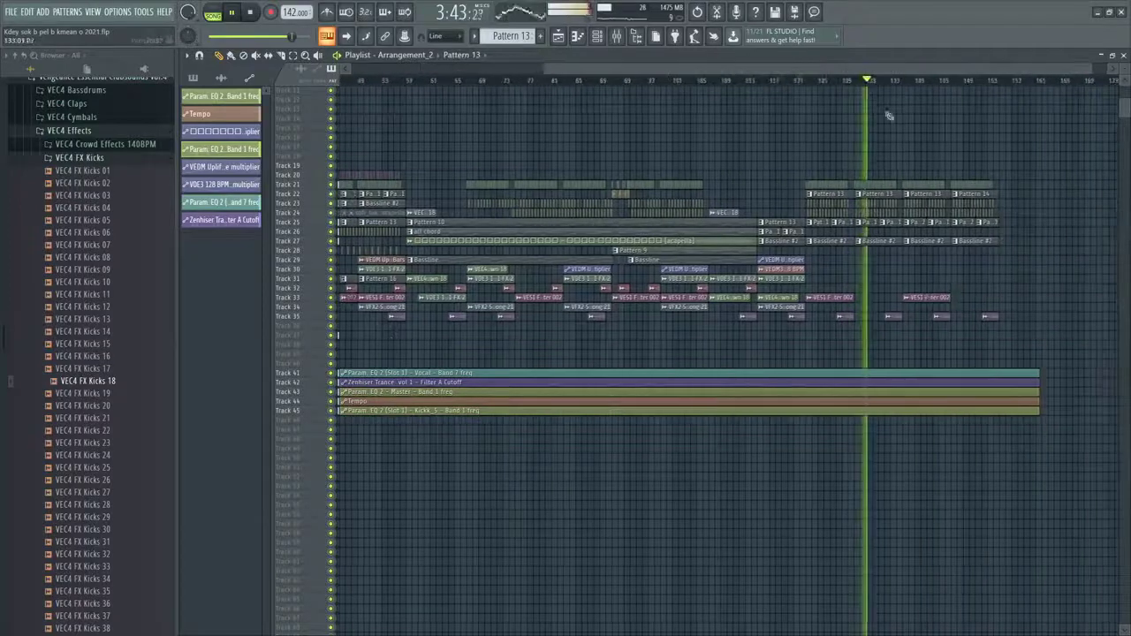
scroll(942, 274, "up", 5)
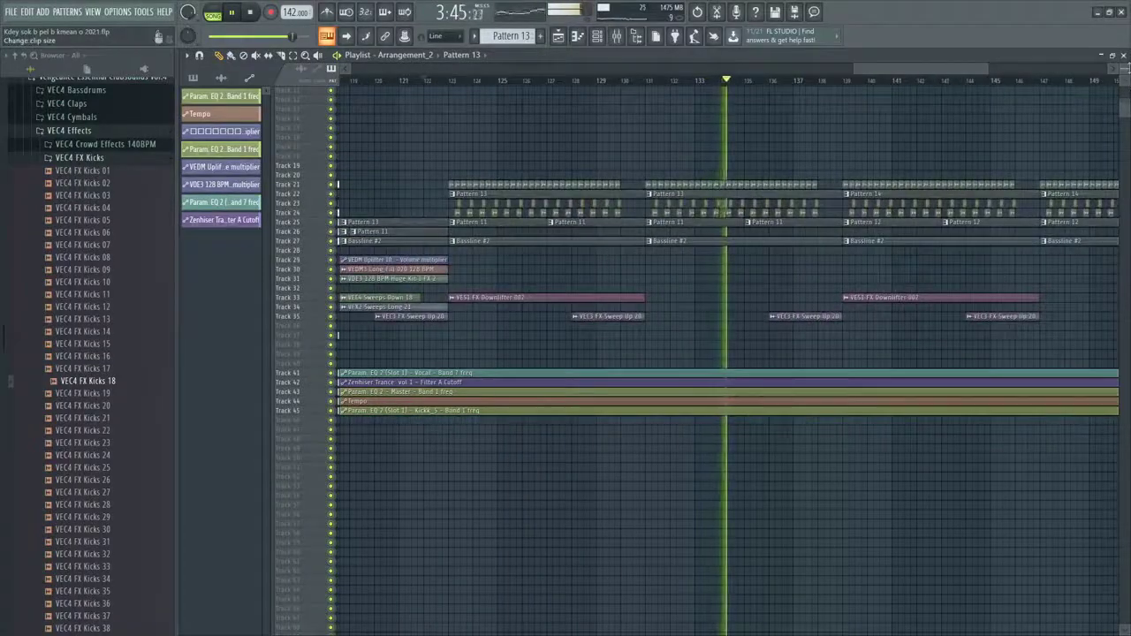
scroll(876, 290, "up", 4)
scroll(872, 285, "up", 4)
scroll(872, 285, "down", 5)
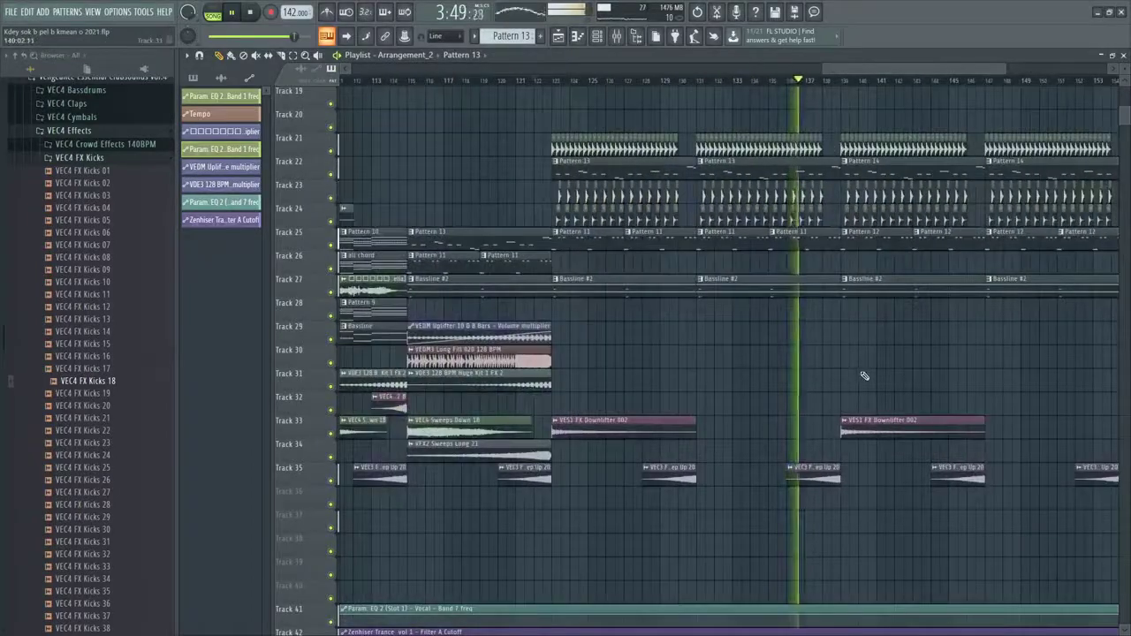
scroll(861, 375, "down", 4)
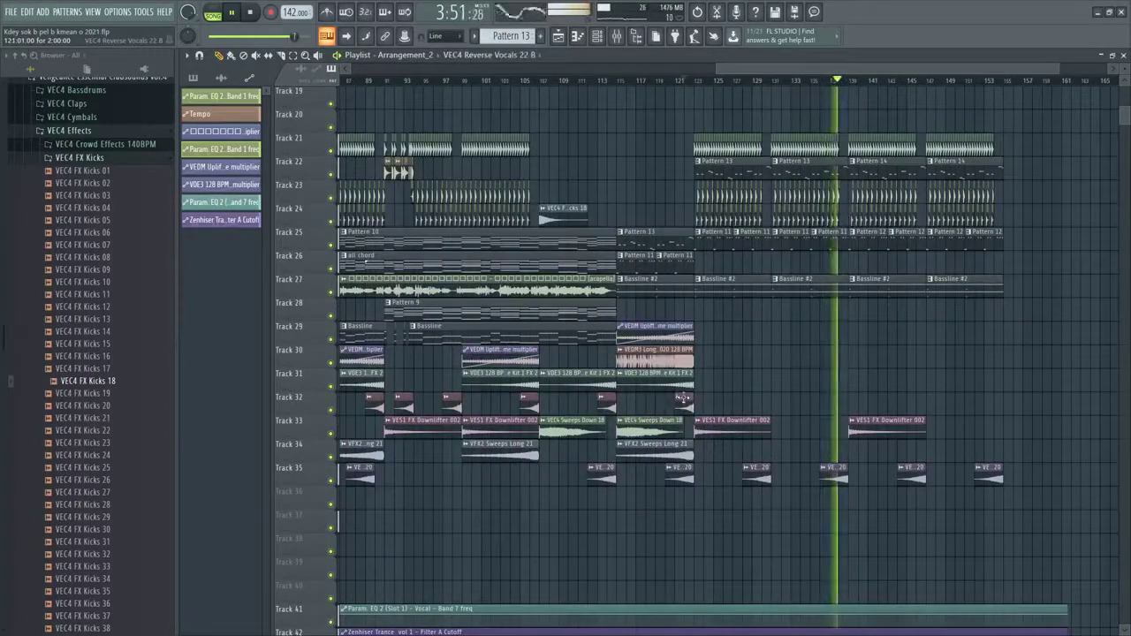
left_click(761, 403)
left_click(838, 403)
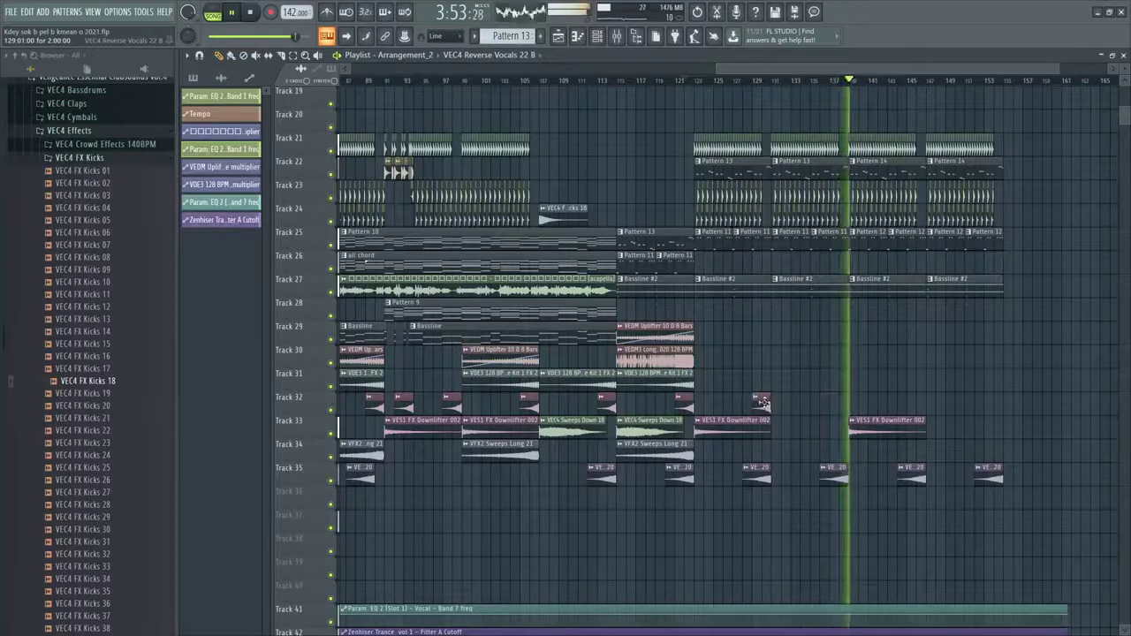
left_click(915, 403)
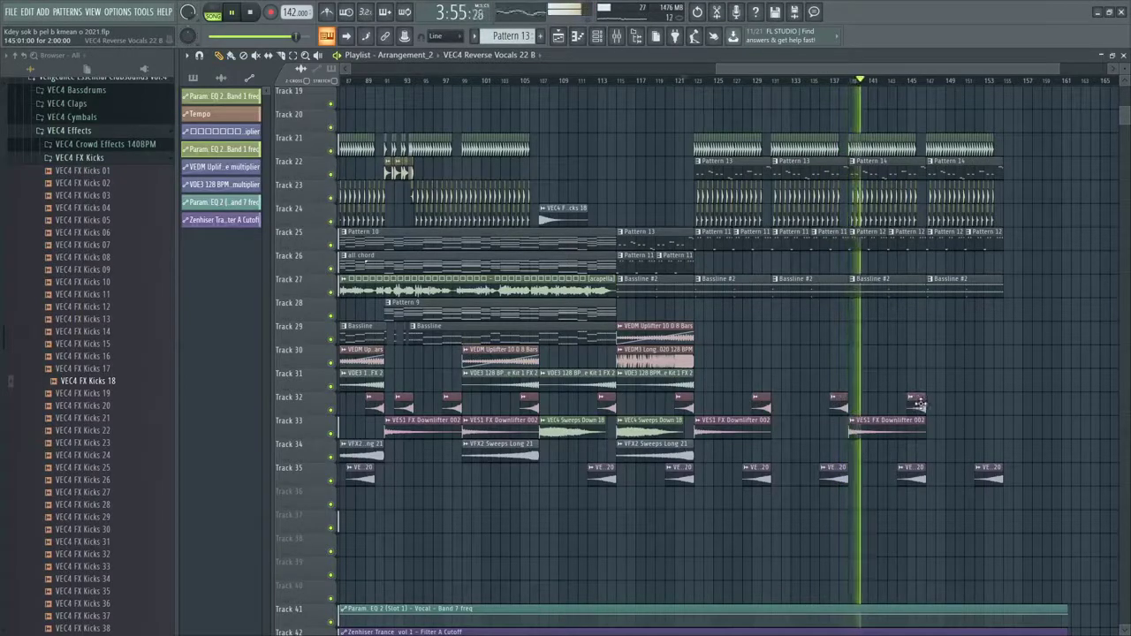
left_click(992, 403)
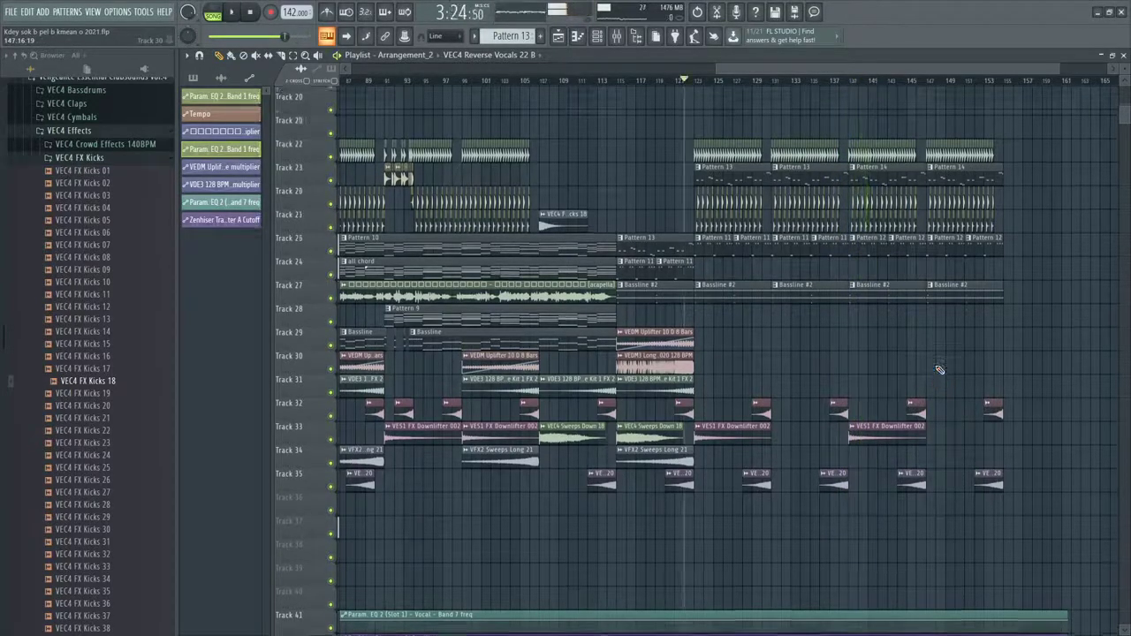
Return to the start of the arrangement and play the first drop from about bar 35
scroll(940, 370, "up", 3)
left_click_drag(718, 69, 30, 232)
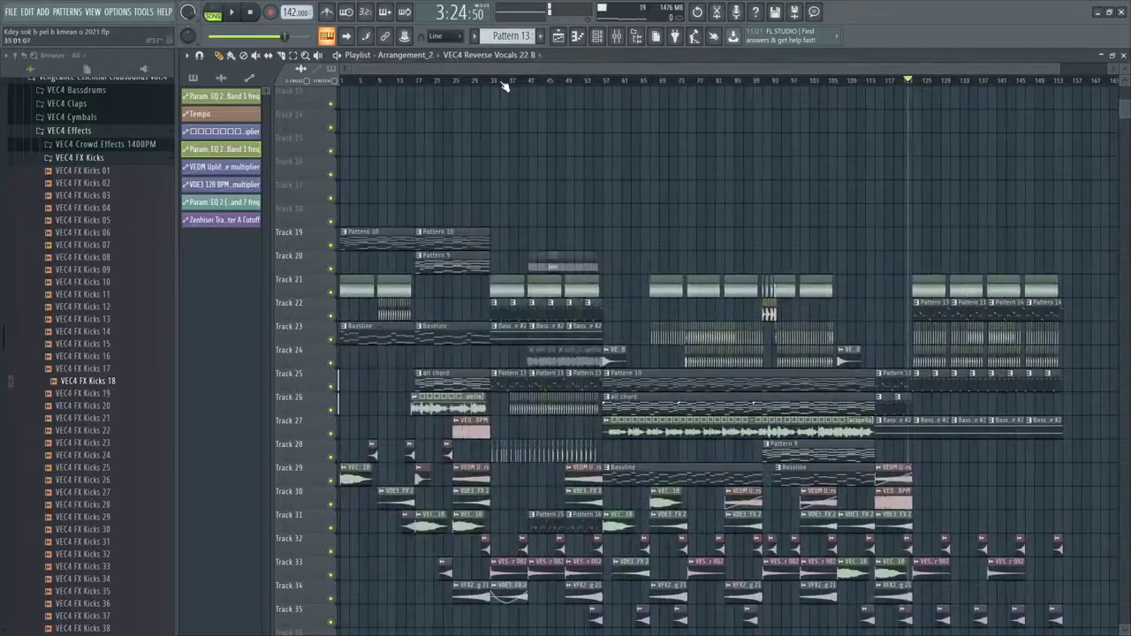
left_click(502, 81)
key("space")
scroll(536, 170, "down", 3)
scroll(539, 172, "up", 4)
key("space")
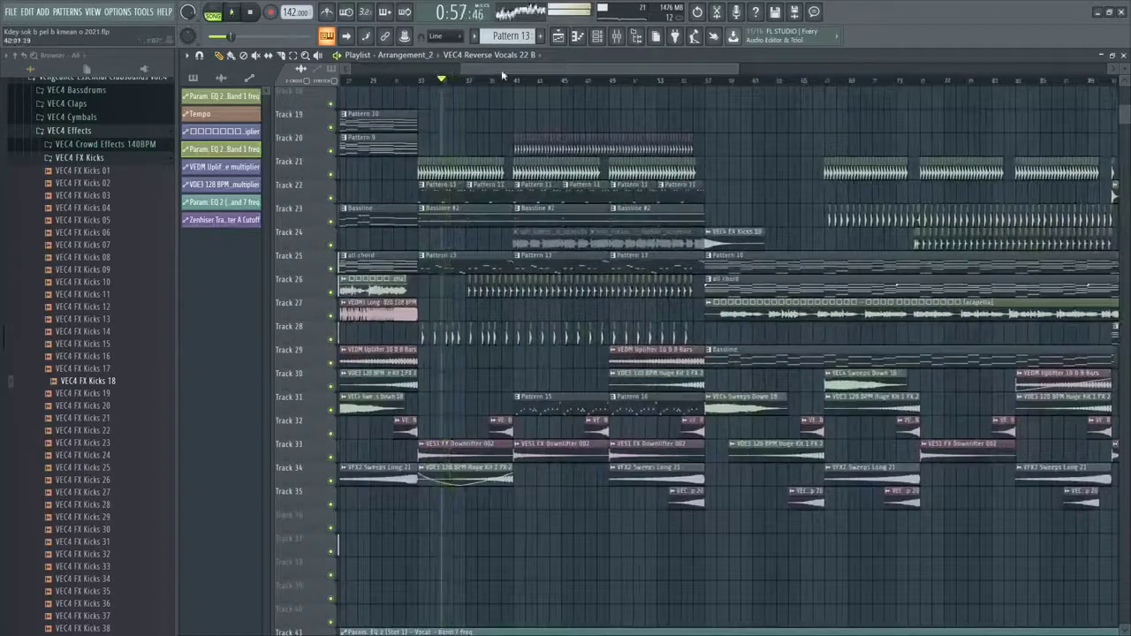
left_click(501, 78)
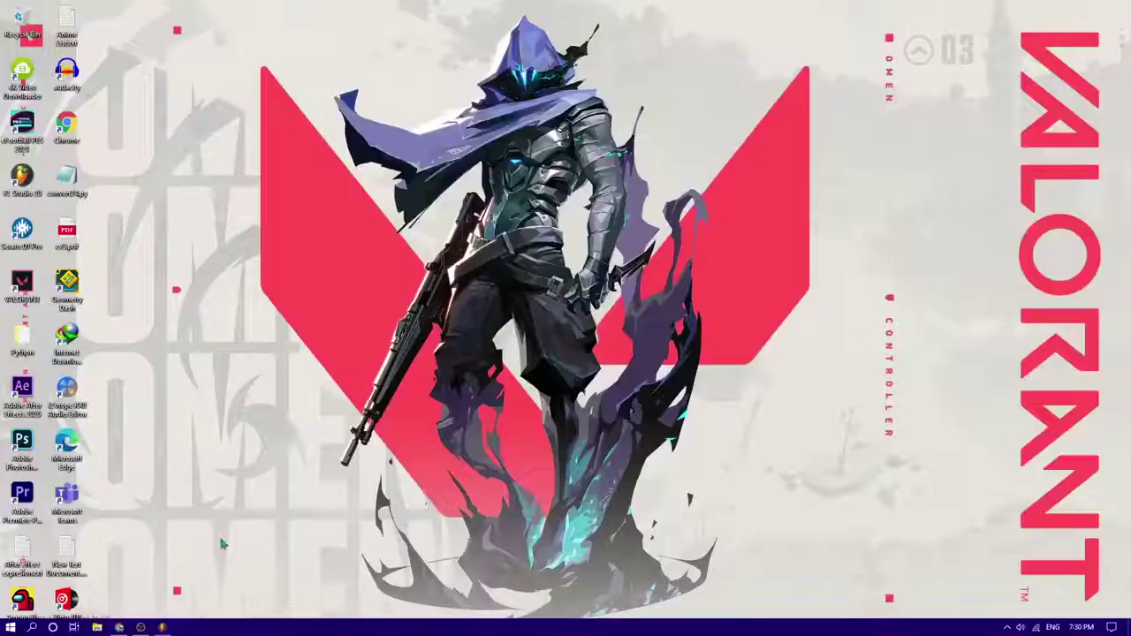
Switch to the Facebook Live Producer page in Chrome and look through the live stream's comments
left_click(118, 628)
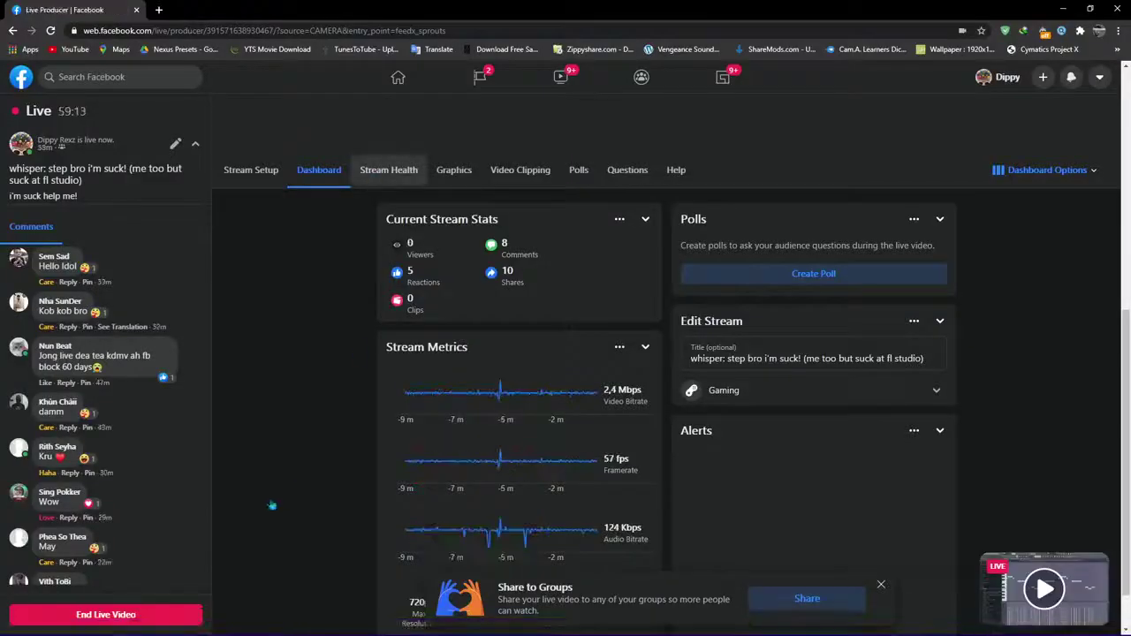
scroll(159, 412, "down", 2)
scroll(159, 413, "up", 1)
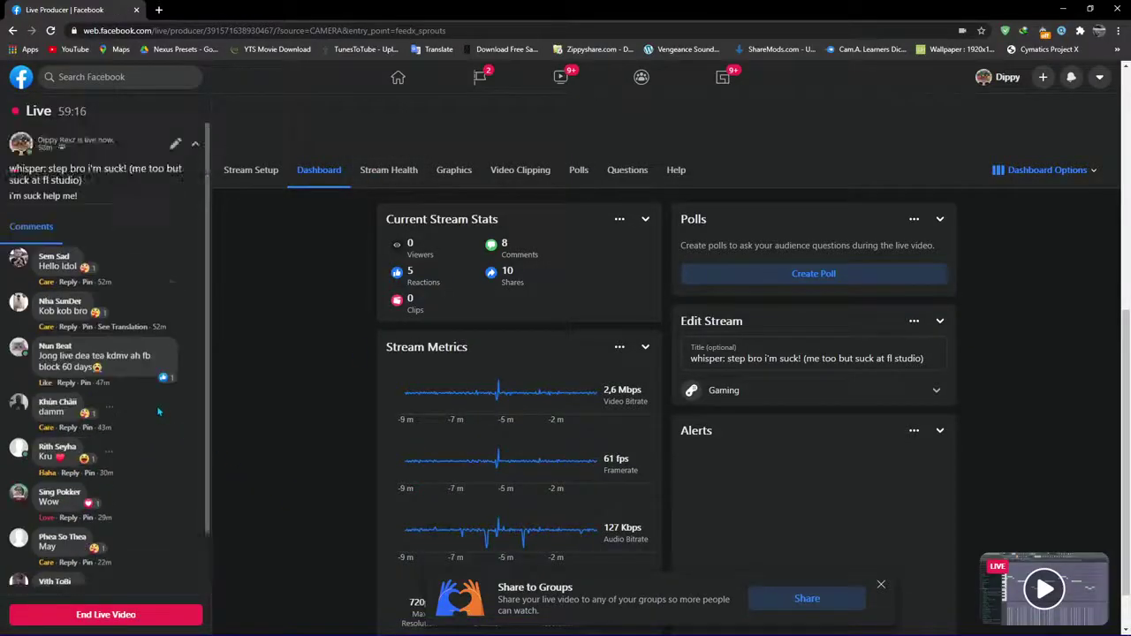
scroll(159, 412, "down", 1)
scroll(159, 412, "up", 1)
scroll(160, 411, "down", 1)
scroll(159, 412, "up", 1)
scroll(159, 411, "down", 1)
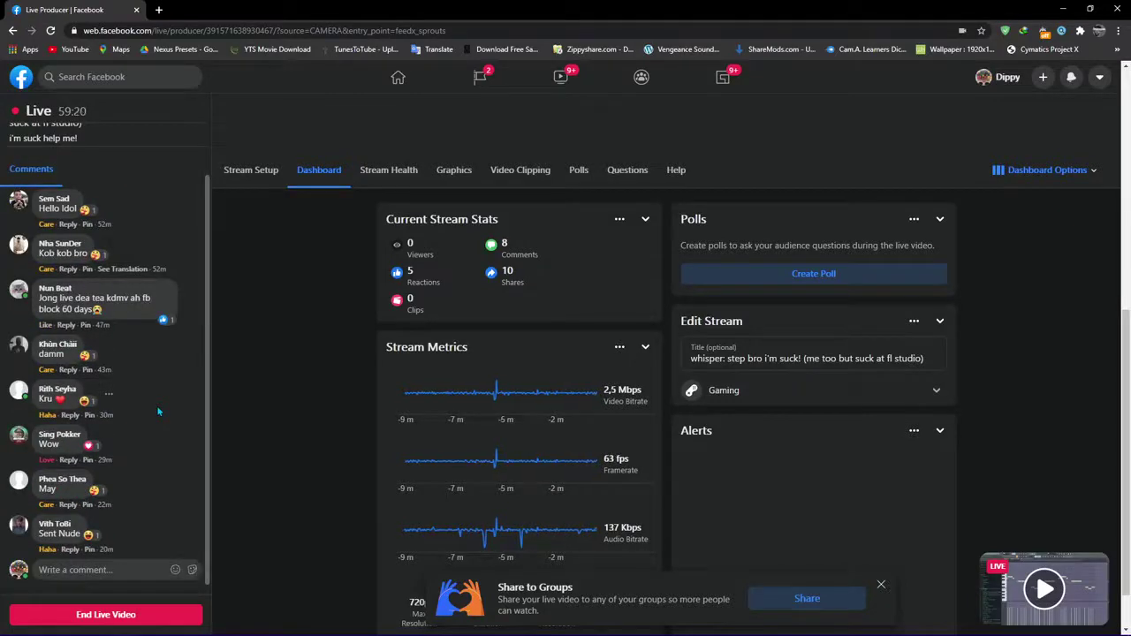
Switch back to FL Studio and play the arrangement from about bar 57, where the section after the first drop begins
scroll(159, 412, "up", 1)
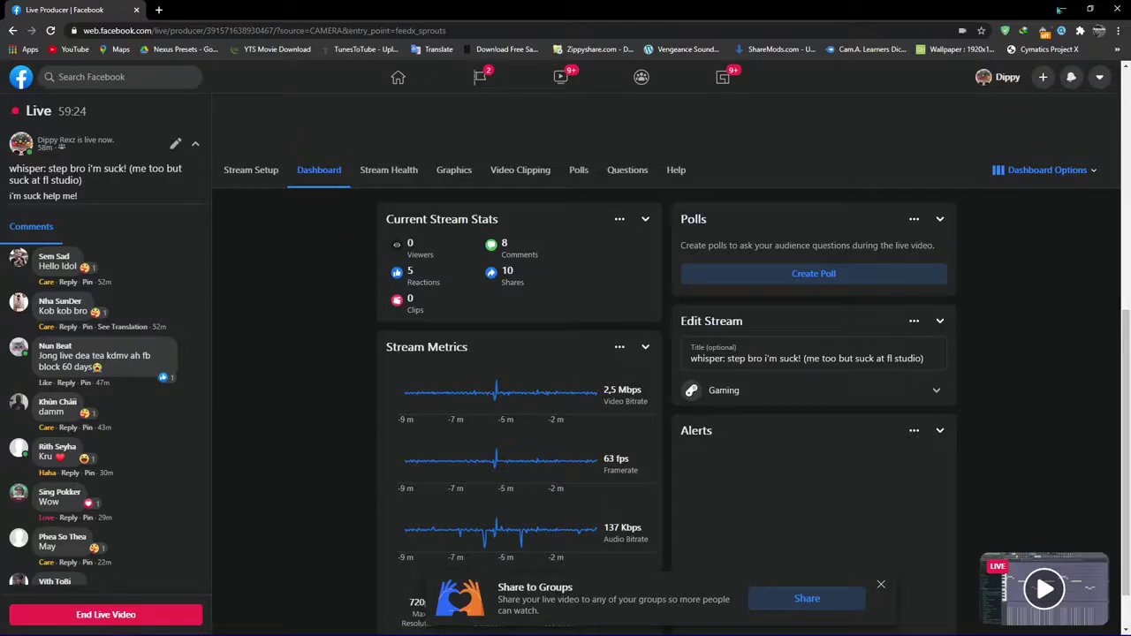
left_click(1064, 10)
left_click(163, 627)
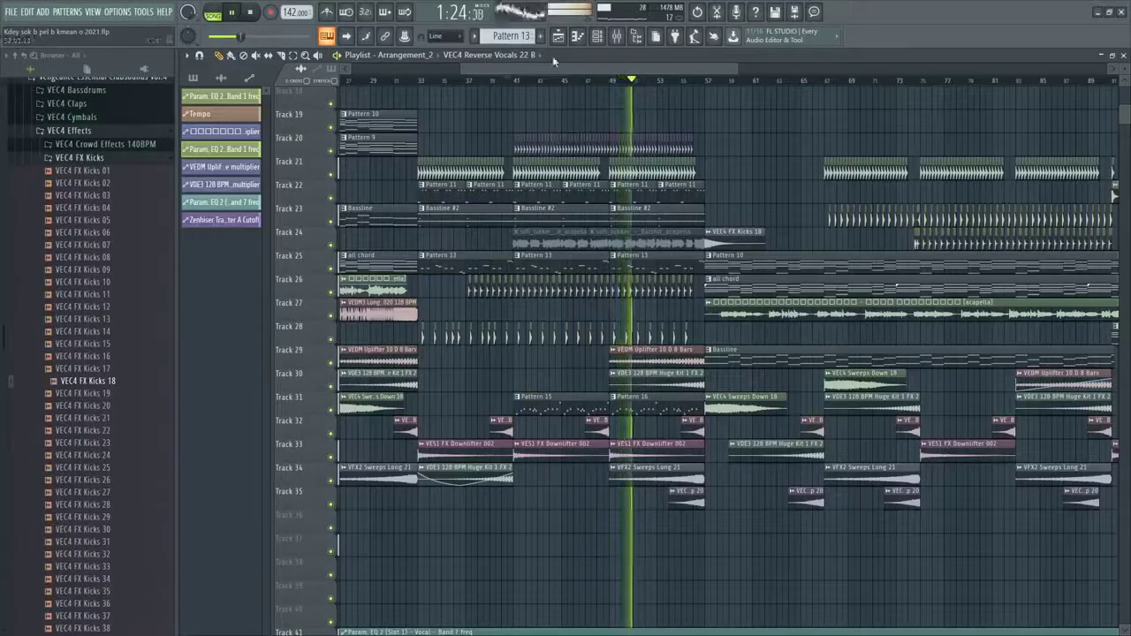
scroll(735, 187, "down", 2)
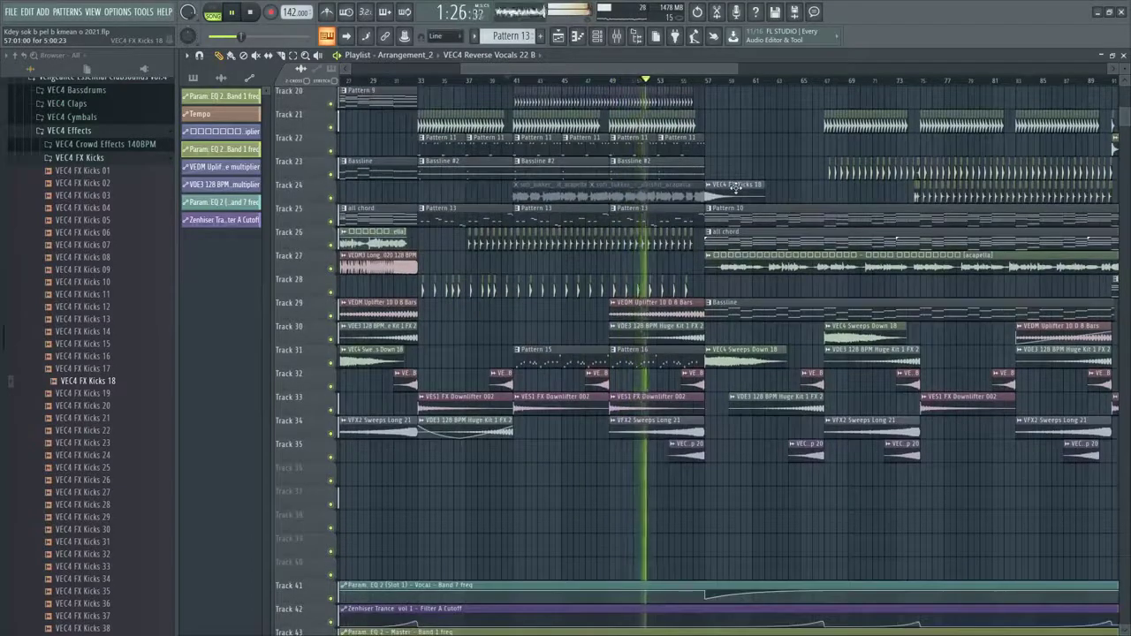
scroll(697, 67, "right", 3)
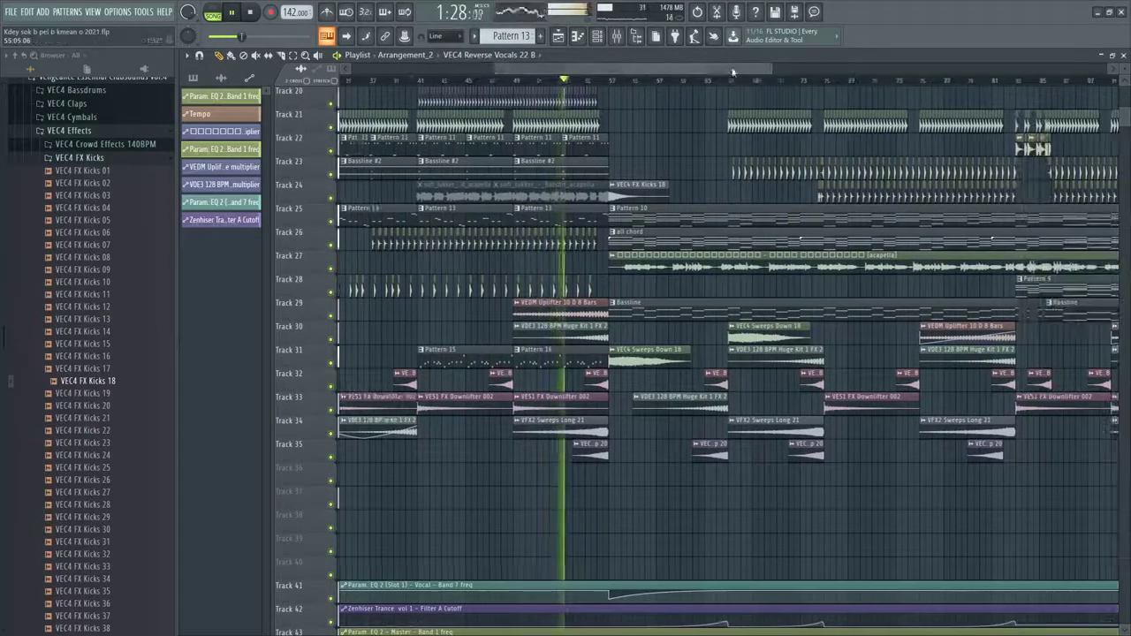
left_click(607, 81)
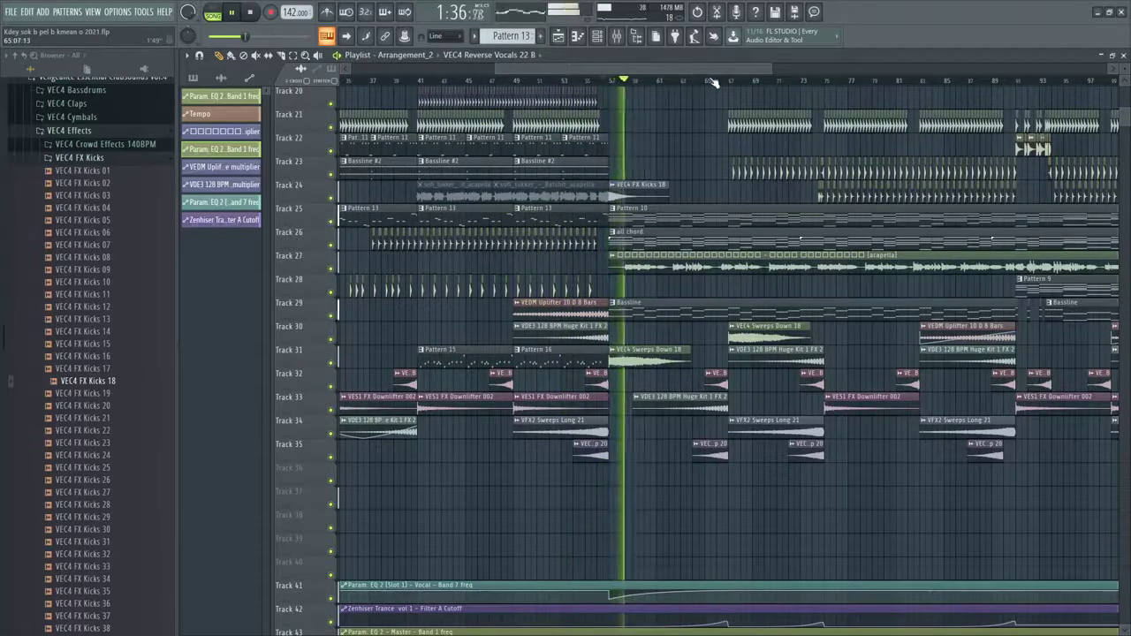
Jump playback ahead to about bar 73 and save the project
scroll(662, 391, "down", 4)
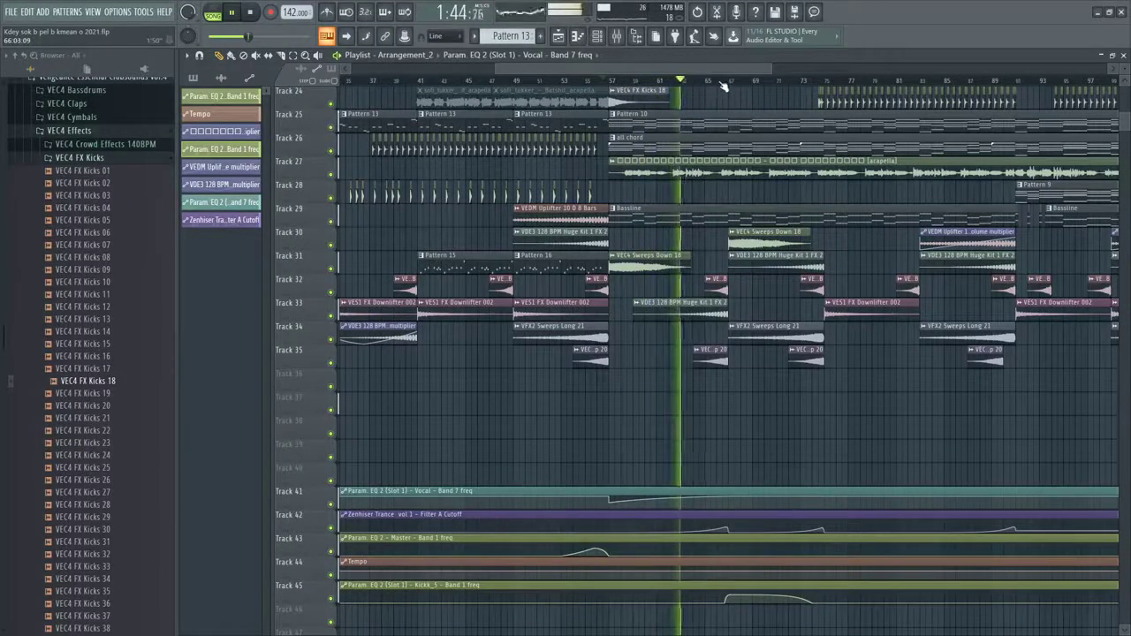
scroll(733, 134, "up", 7)
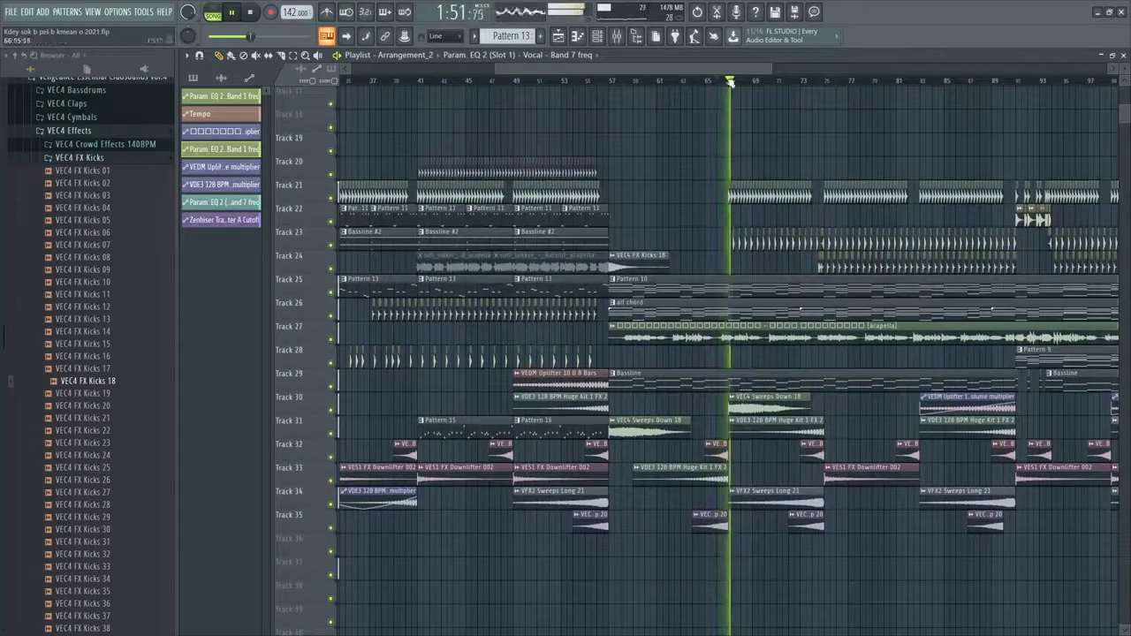
left_click(802, 83)
left_click_drag(690, 70, 752, 79)
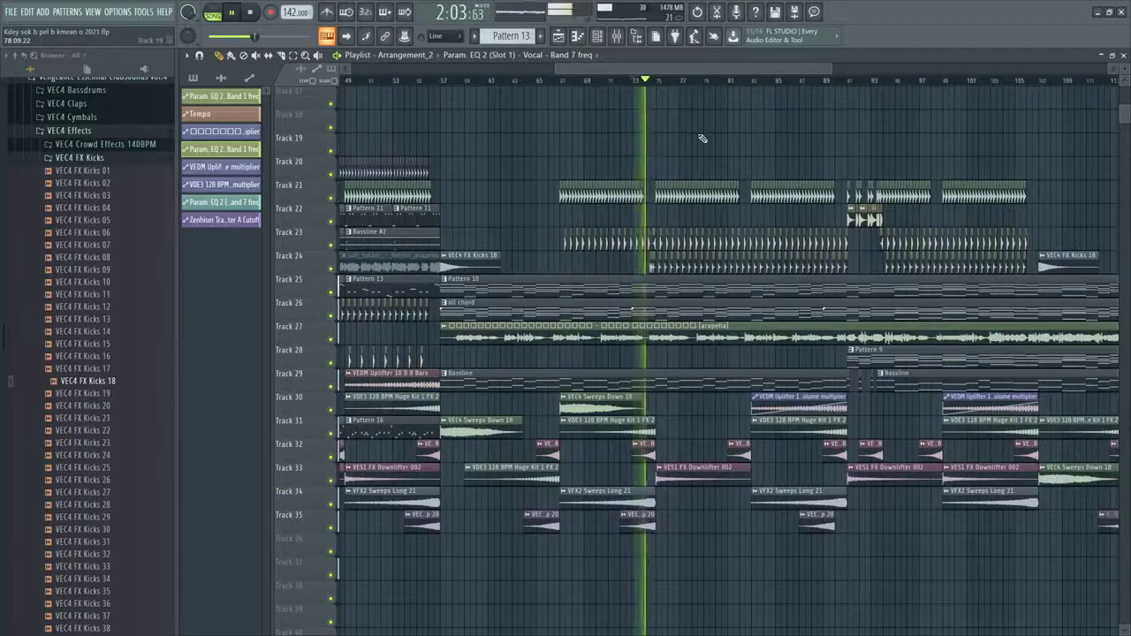
key("ctrl+s")
Review the clip layout across the whole arrangement during playback, from the intro to the automation tracks
scroll(701, 139, "up", 3)
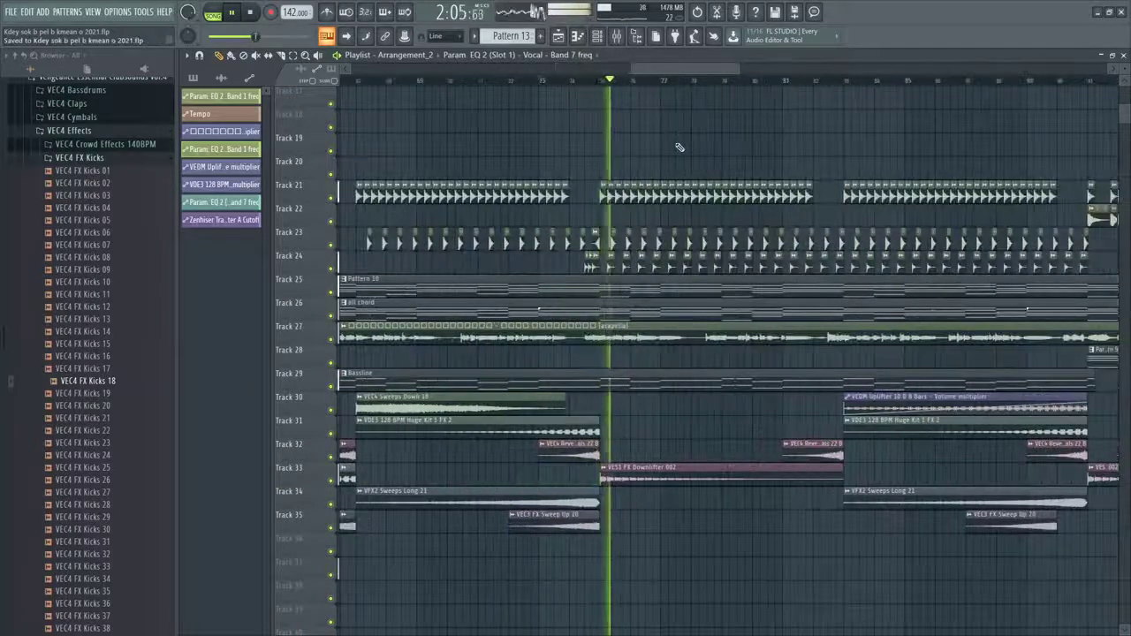
scroll(679, 146, "down", 3)
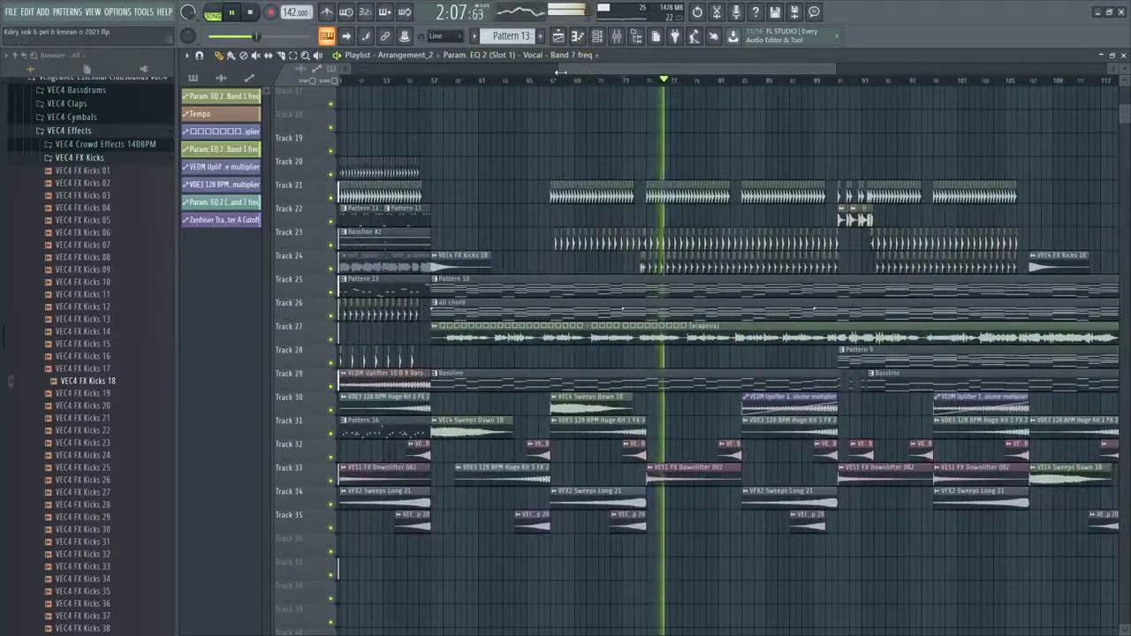
left_click_drag(560, 73, 350, 72)
scroll(895, 156, "up", 4)
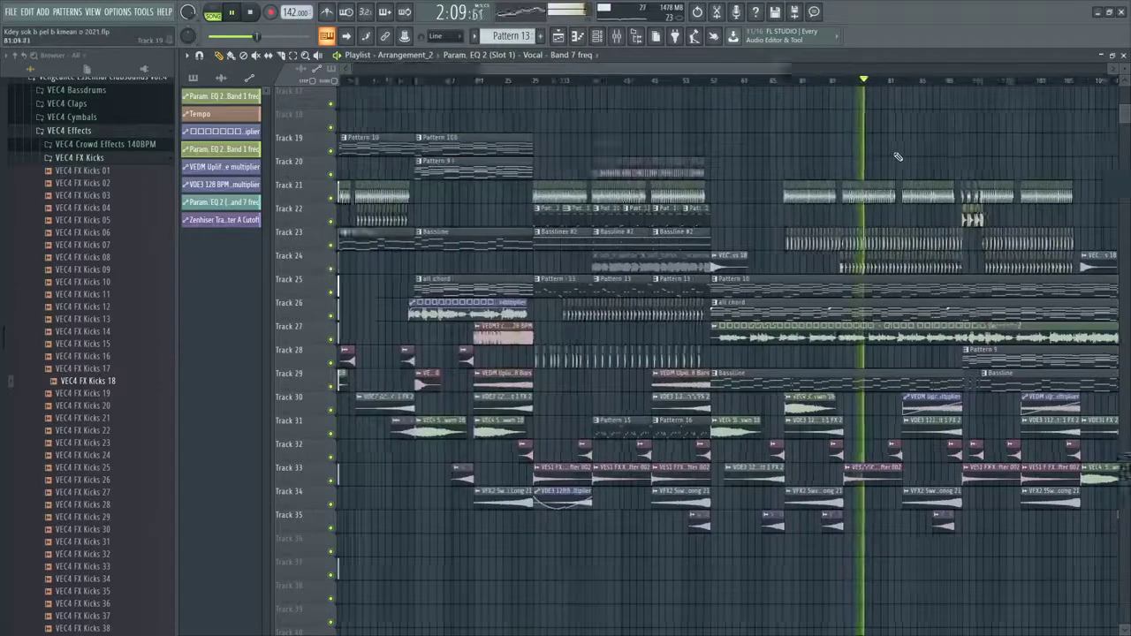
scroll(896, 156, "down", 3)
scroll(794, 146, "up", 2)
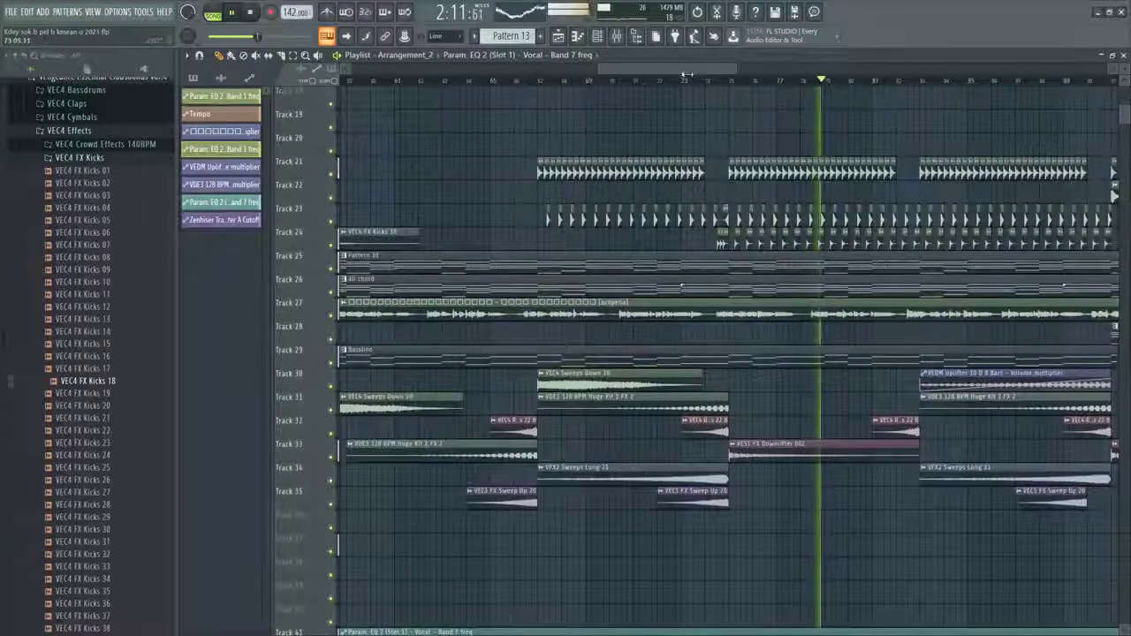
left_click_drag(708, 73, 730, 74)
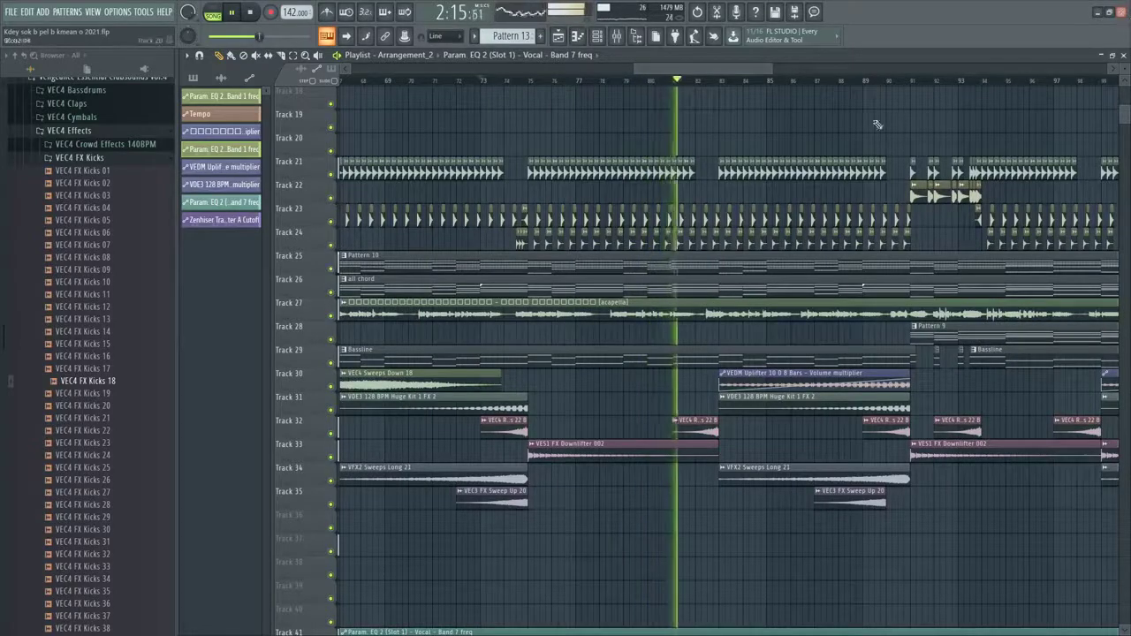
scroll(783, 139, "up", 1)
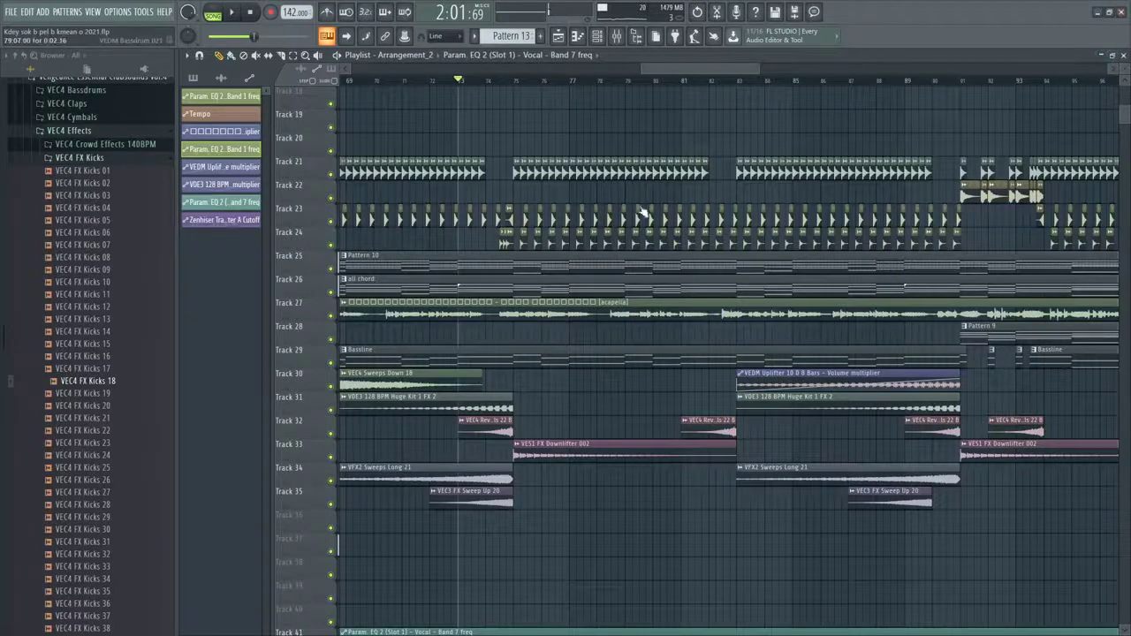
scroll(643, 212, "down", 5)
left_click_drag(1124, 81, 1123, 105)
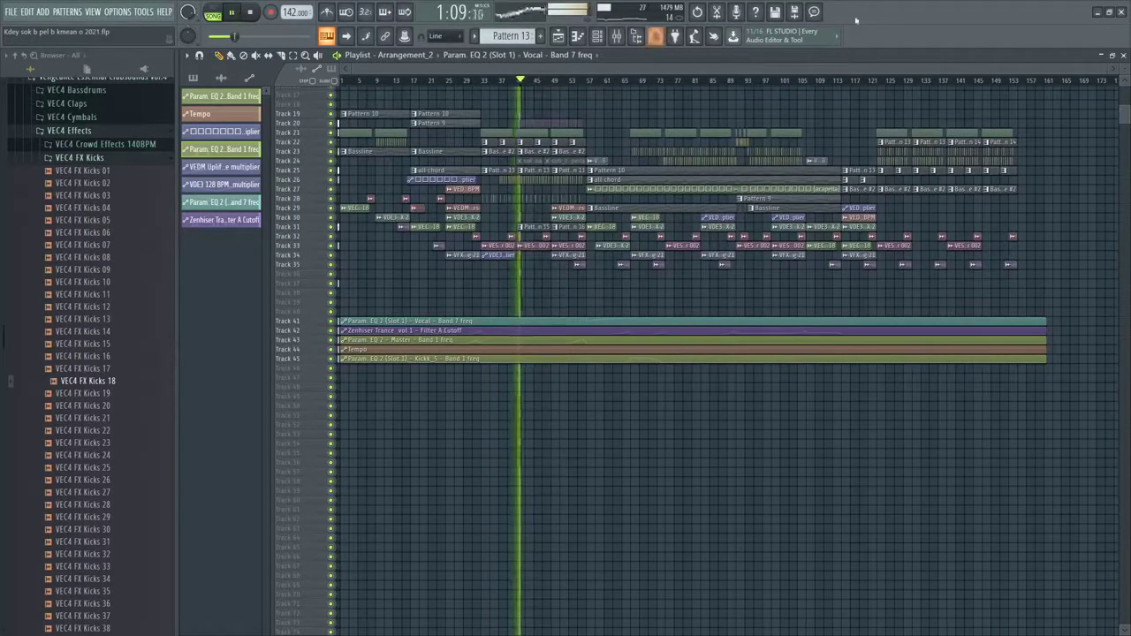
left_click(1111, 15)
right_click(526, 157)
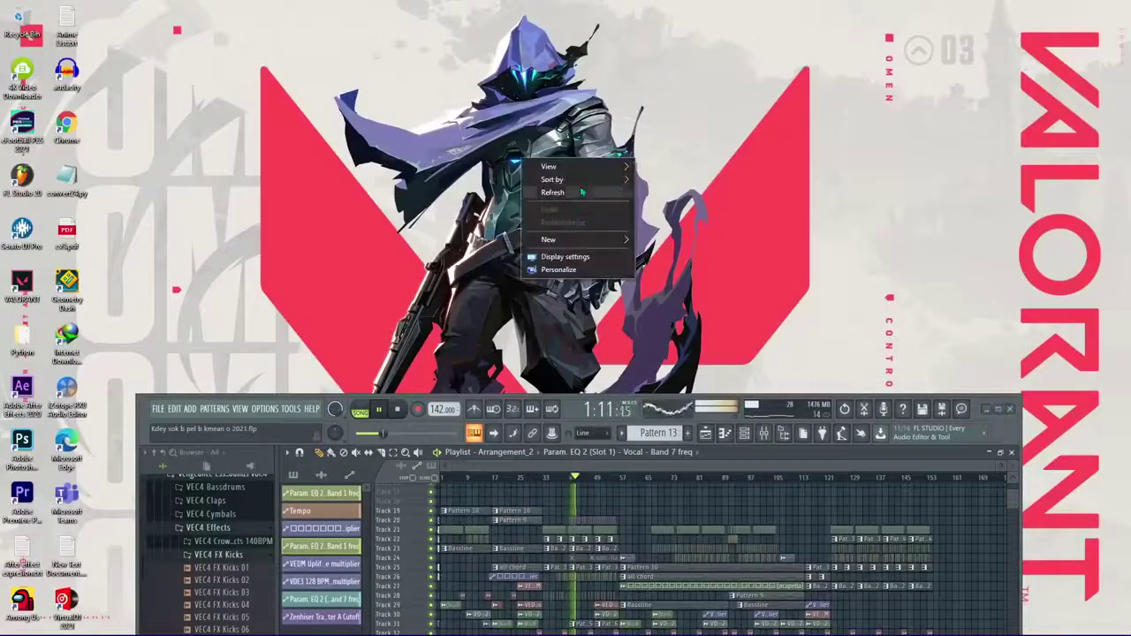
left_click(579, 192)
right_click(297, 155)
left_click(335, 198)
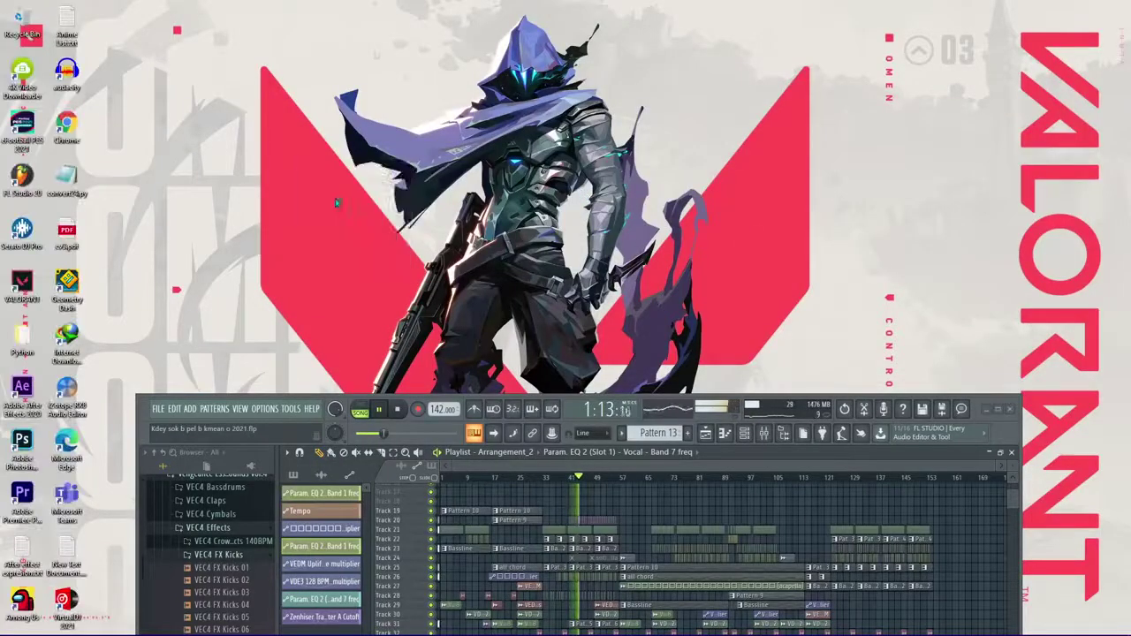
right_click(336, 195)
left_click(388, 235)
right_click(361, 194)
left_click(389, 224)
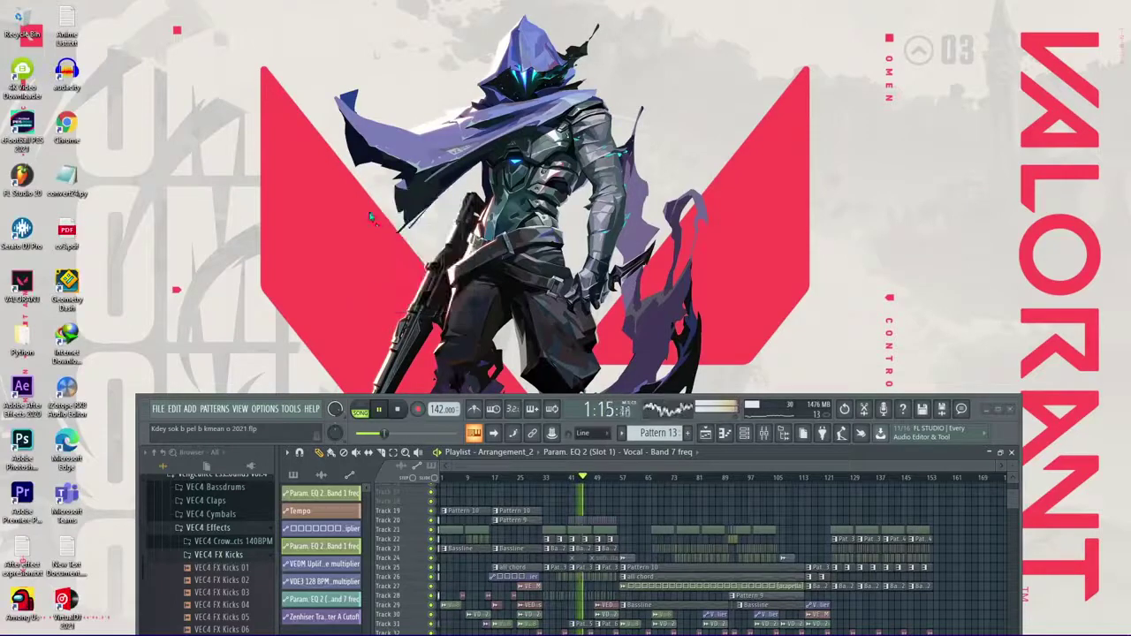
right_click(373, 210)
left_click(404, 237)
right_click(439, 184)
left_click(468, 215)
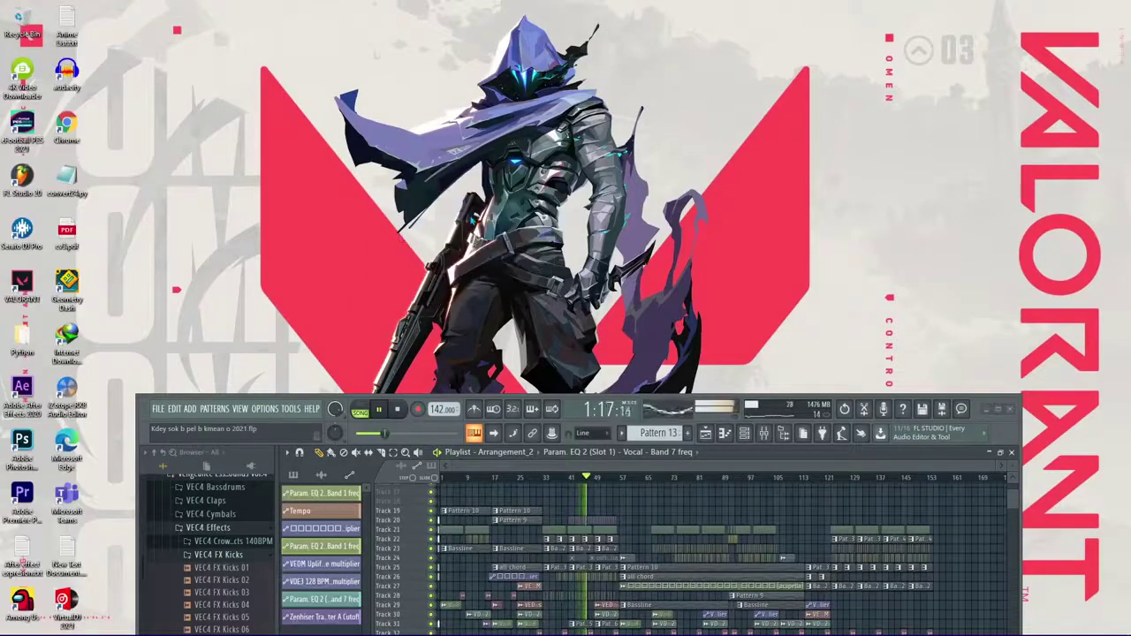
Switch to Chrome, open YouTube in a new tab and go to the account's own channel page
left_click(77, 626)
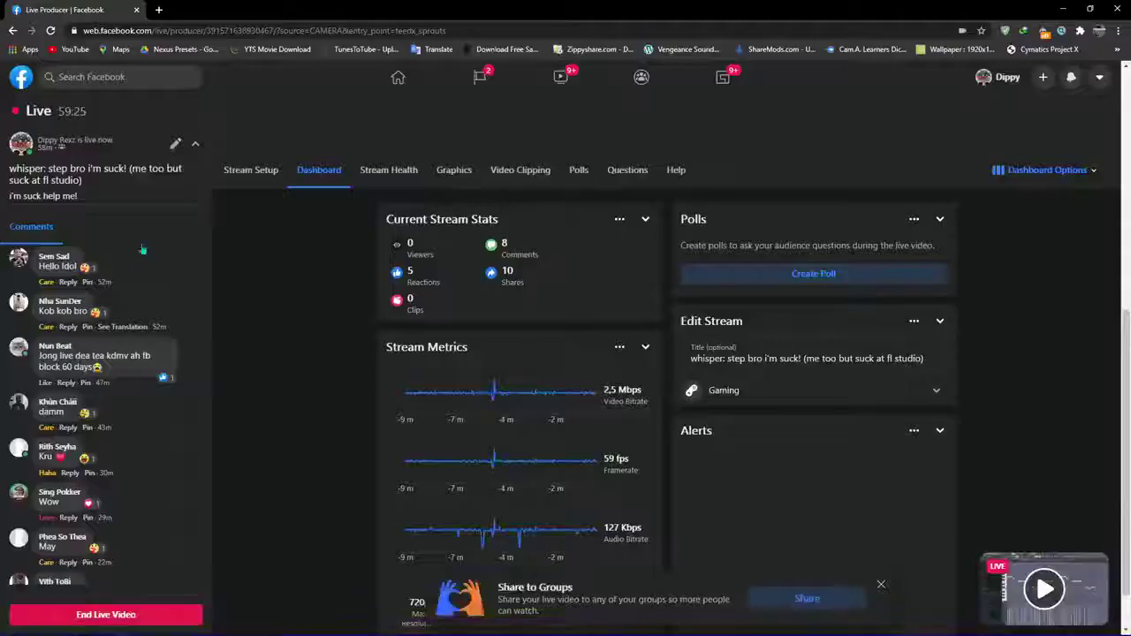
scroll(127, 411, "down", 1)
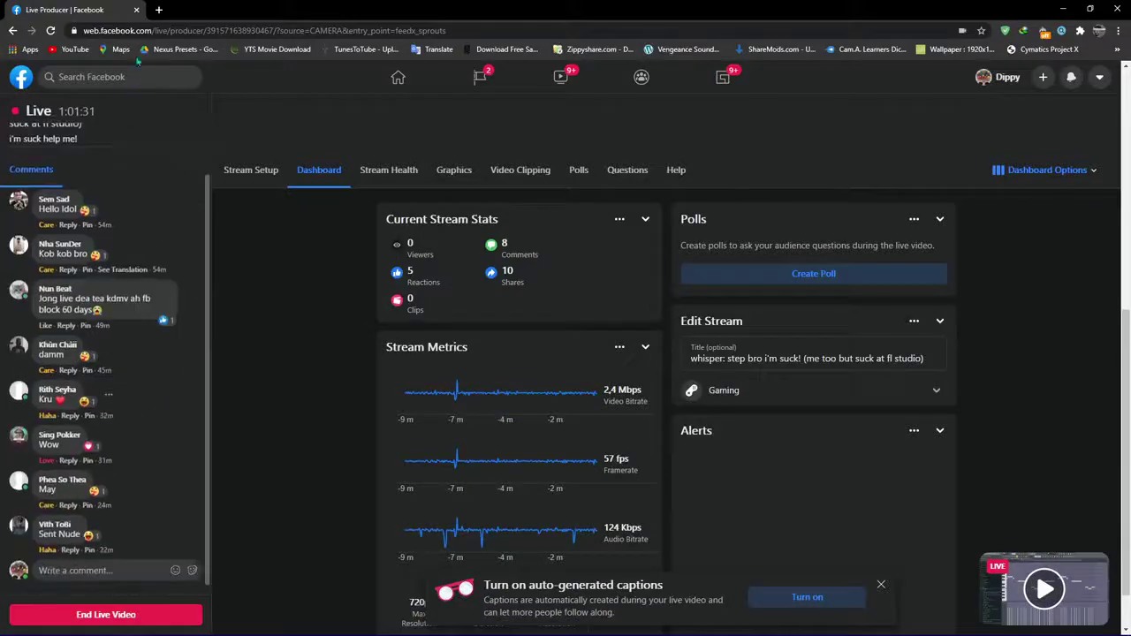
left_click(159, 10)
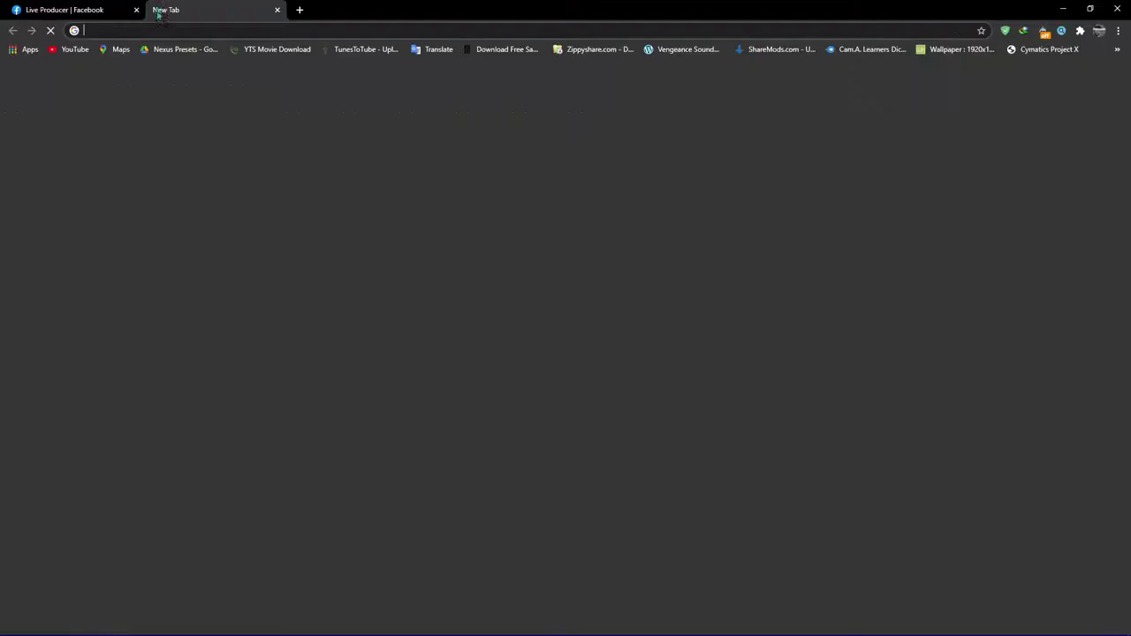
left_click(75, 49)
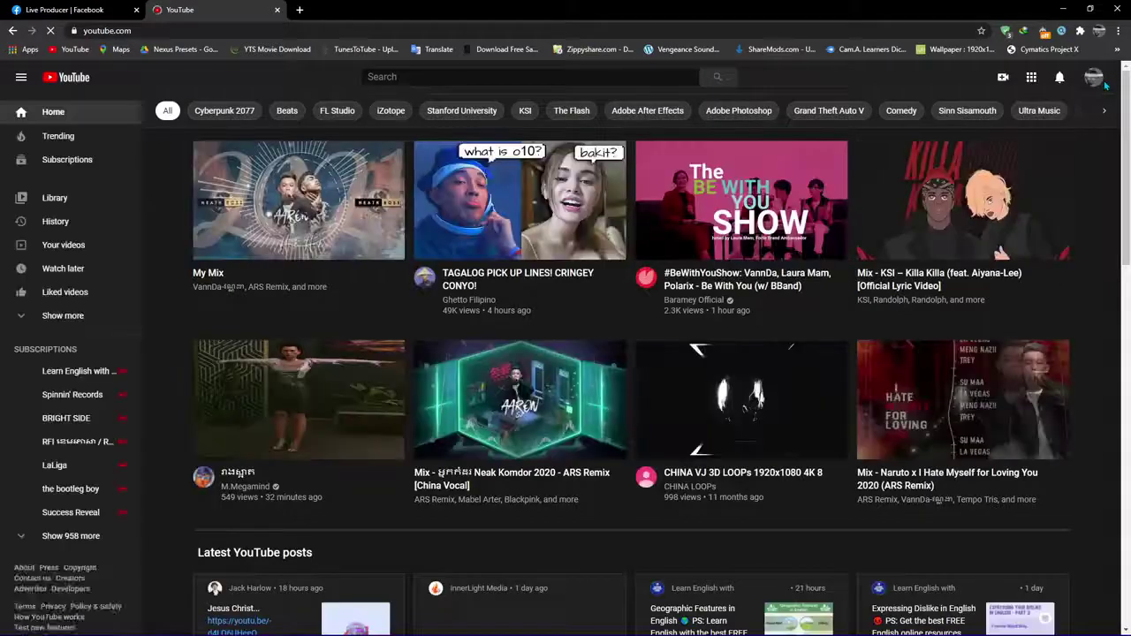
left_click(1096, 79)
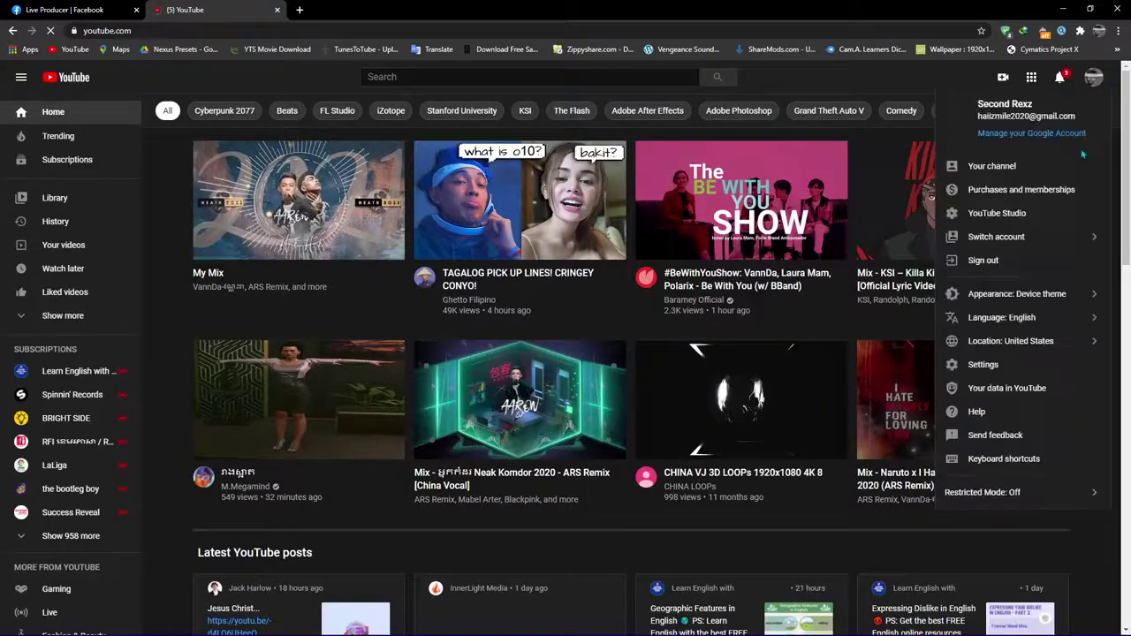
left_click(993, 178)
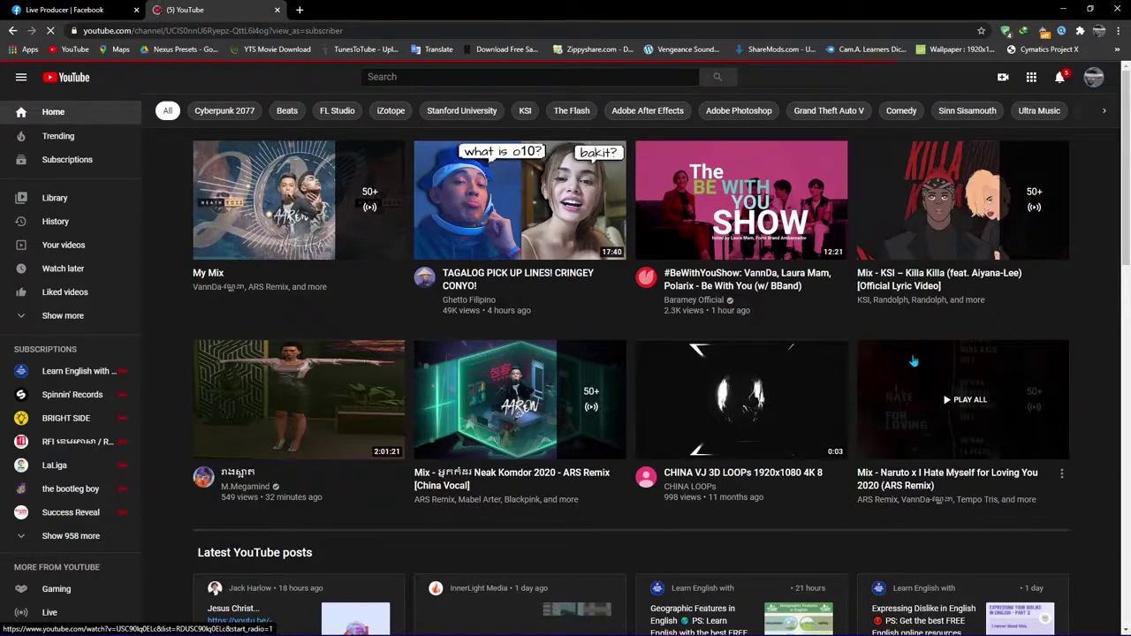
scroll(913, 361, "down", 7)
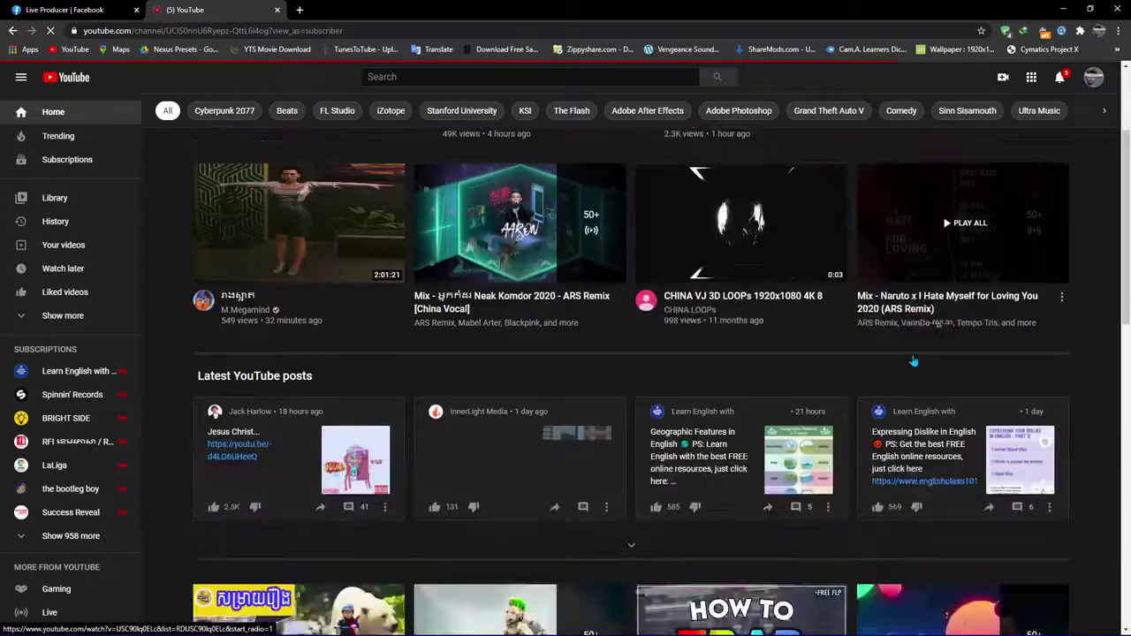
scroll(914, 360, "down", 1)
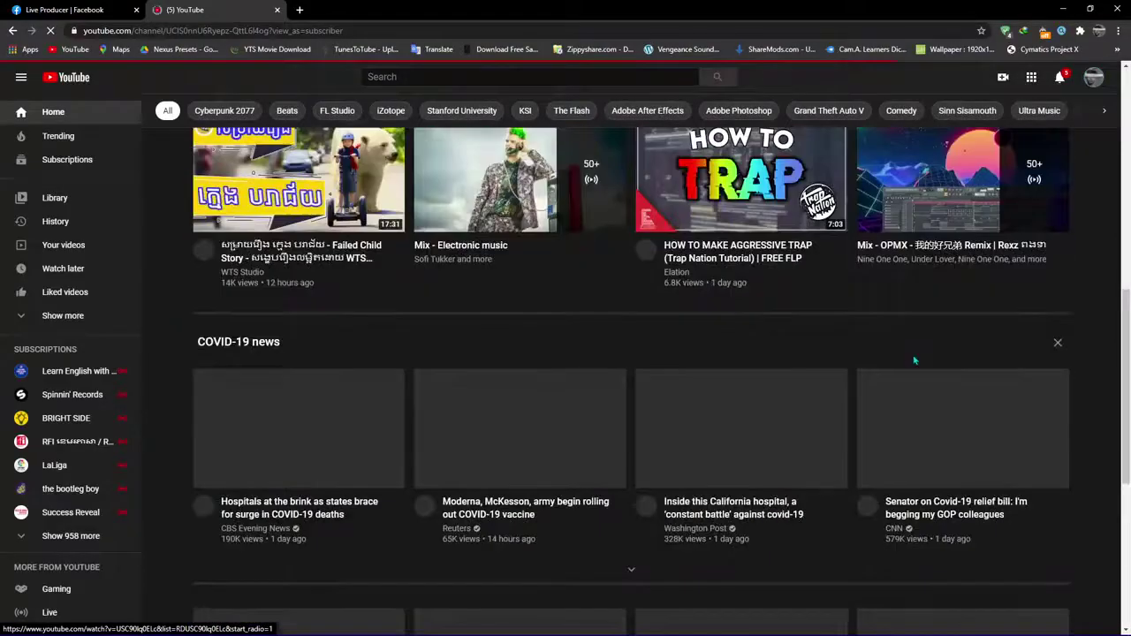
scroll(914, 360, "down", 4)
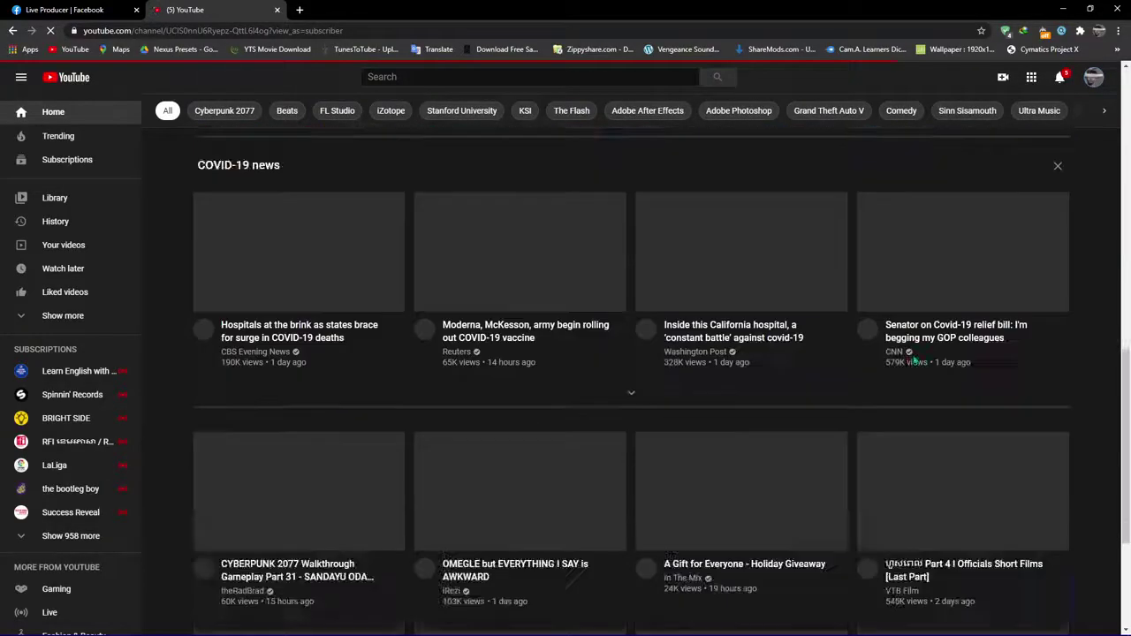
scroll(915, 360, "up", 6)
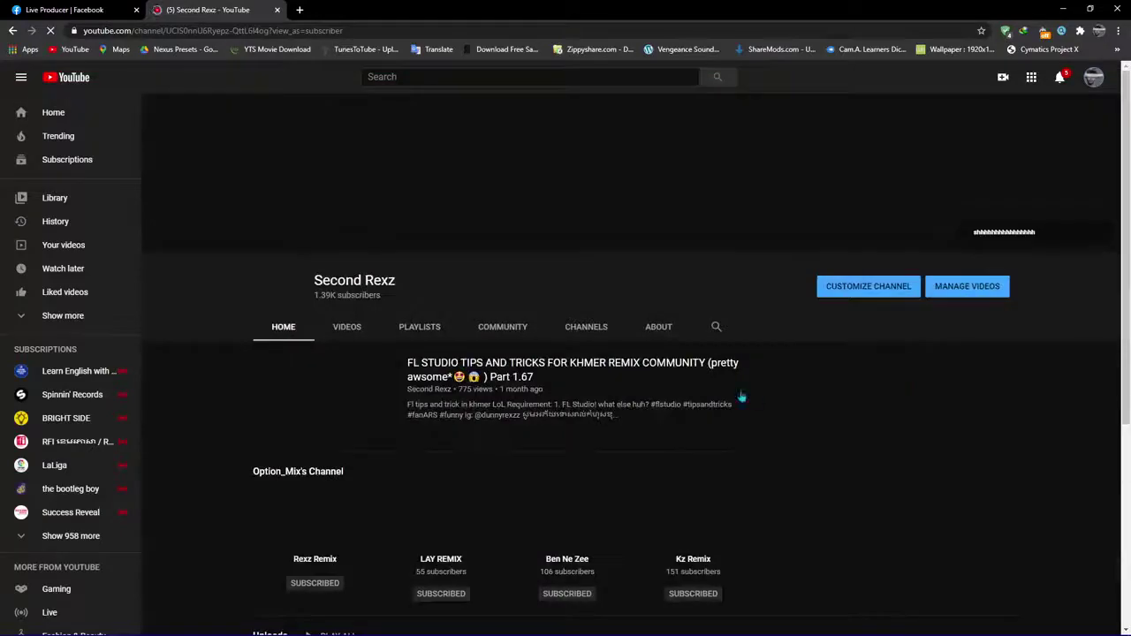
Return to the Facebook Live Producer page and add a Wow reaction to the comment about the 60-day block
left_click(62, 9)
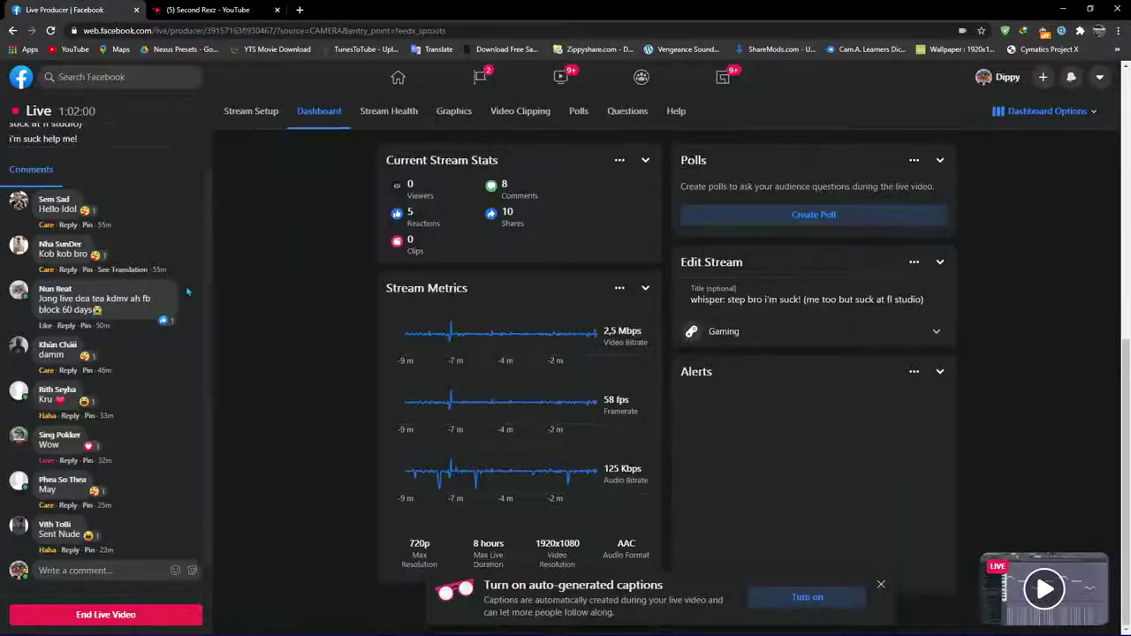
scroll(187, 291, "up", 1)
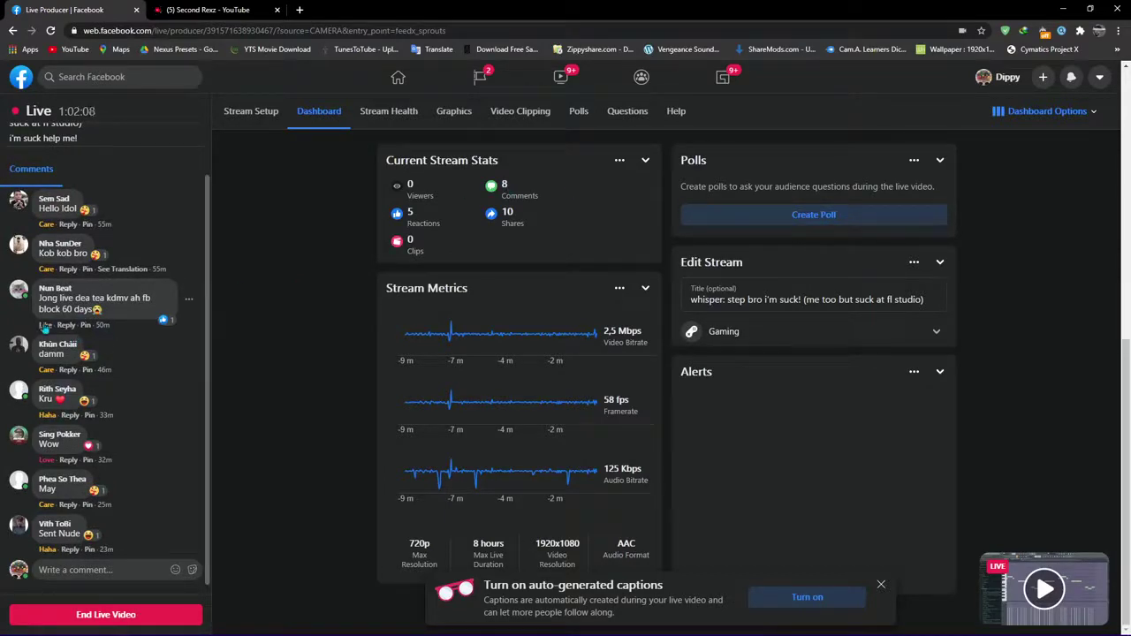
mouse_move(44, 327)
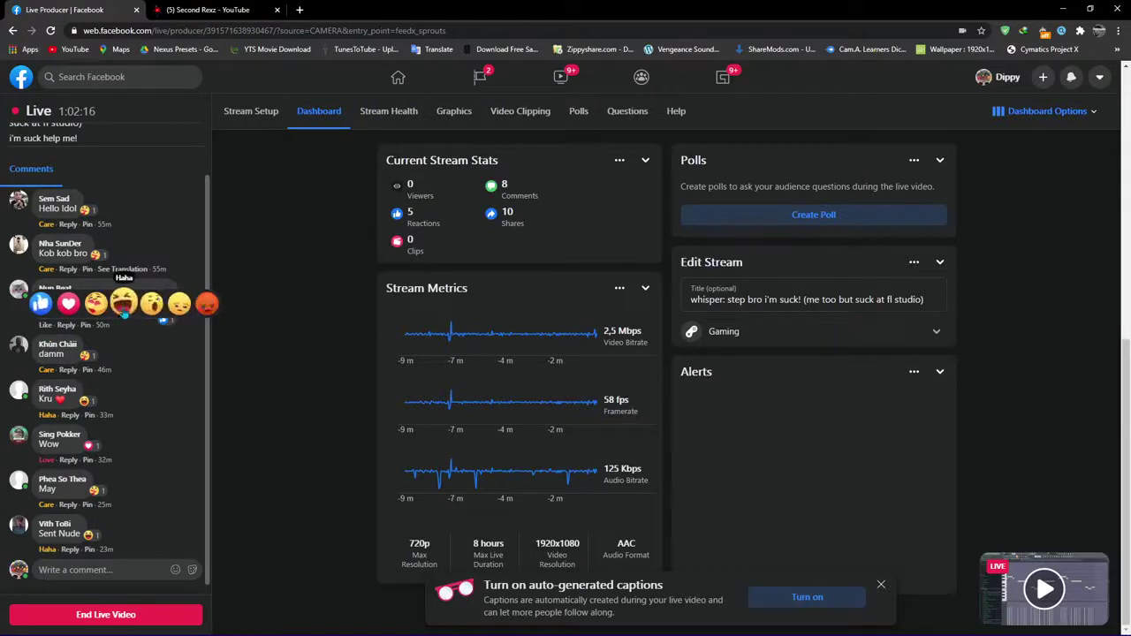
left_click(148, 305)
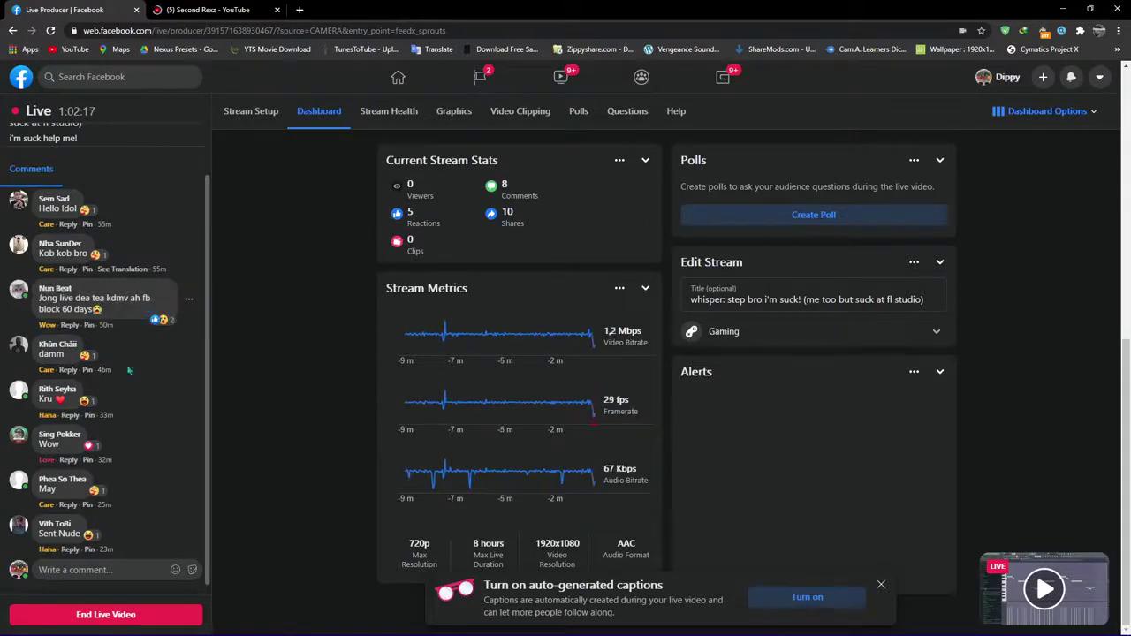
scroll(152, 384, "up", 1)
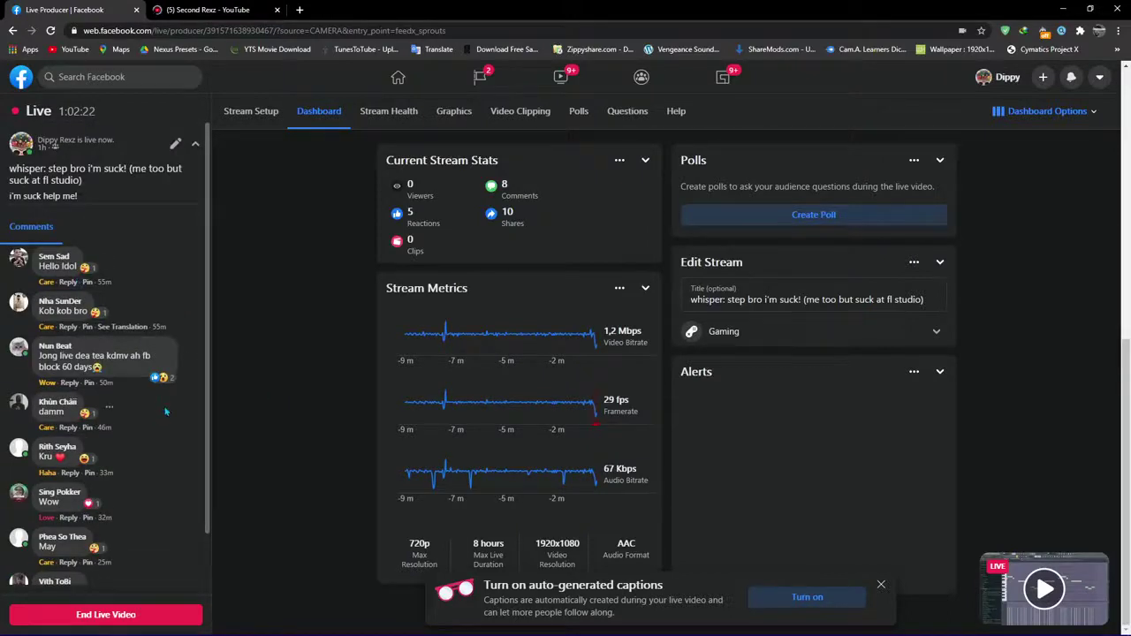
scroll(125, 419, "down", 1)
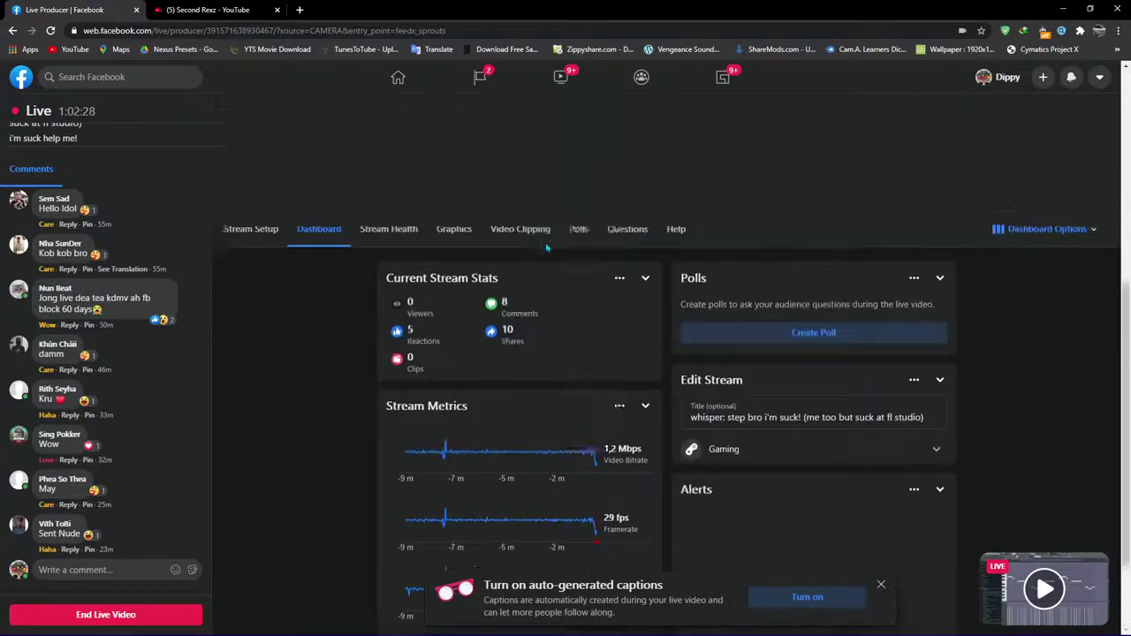
Minimize the Chrome window, return to FL Studio and maximize its window to show the full arrangement
scroll(681, 234, "up", 2)
left_click(1061, 9)
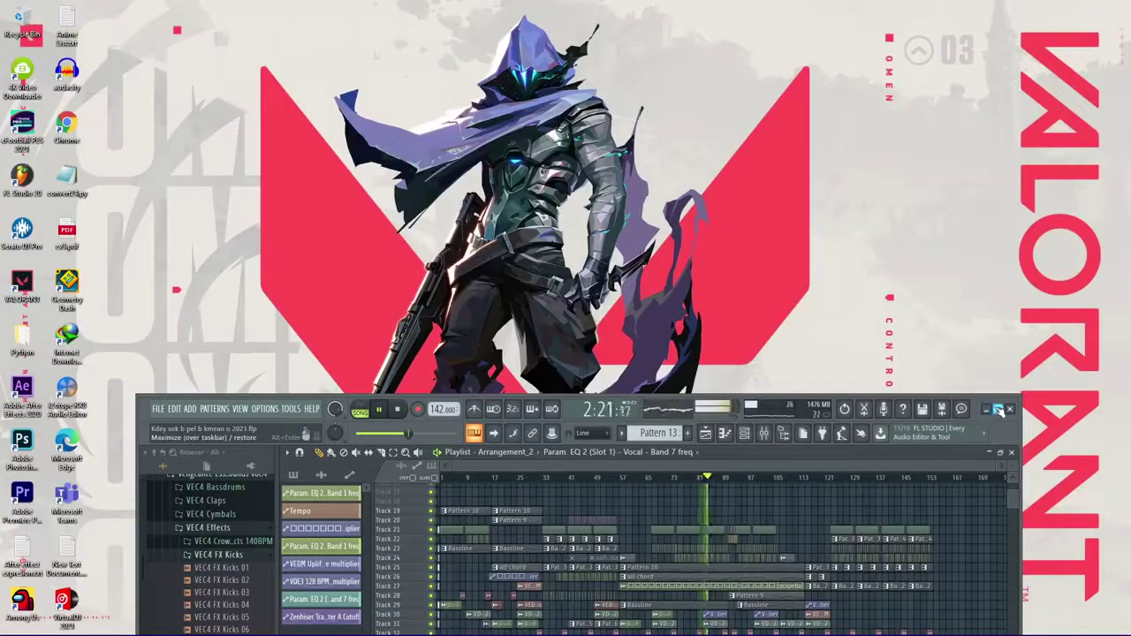
scroll(767, 557, "down", 5)
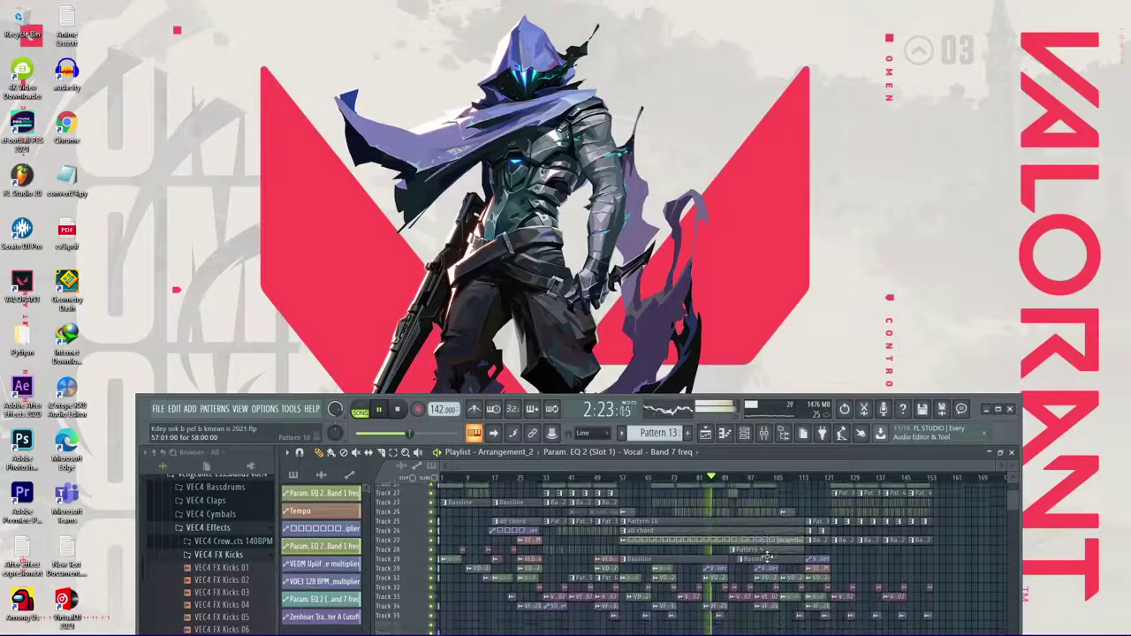
left_click(997, 409)
scroll(677, 374, "up", 3)
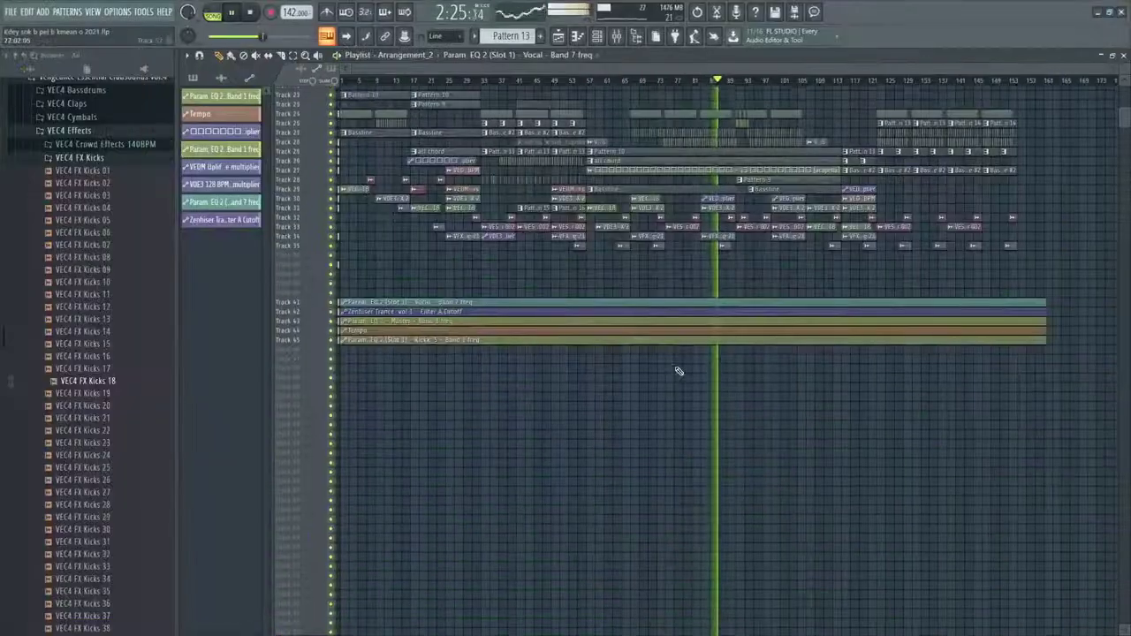
scroll(672, 367, "up", 3)
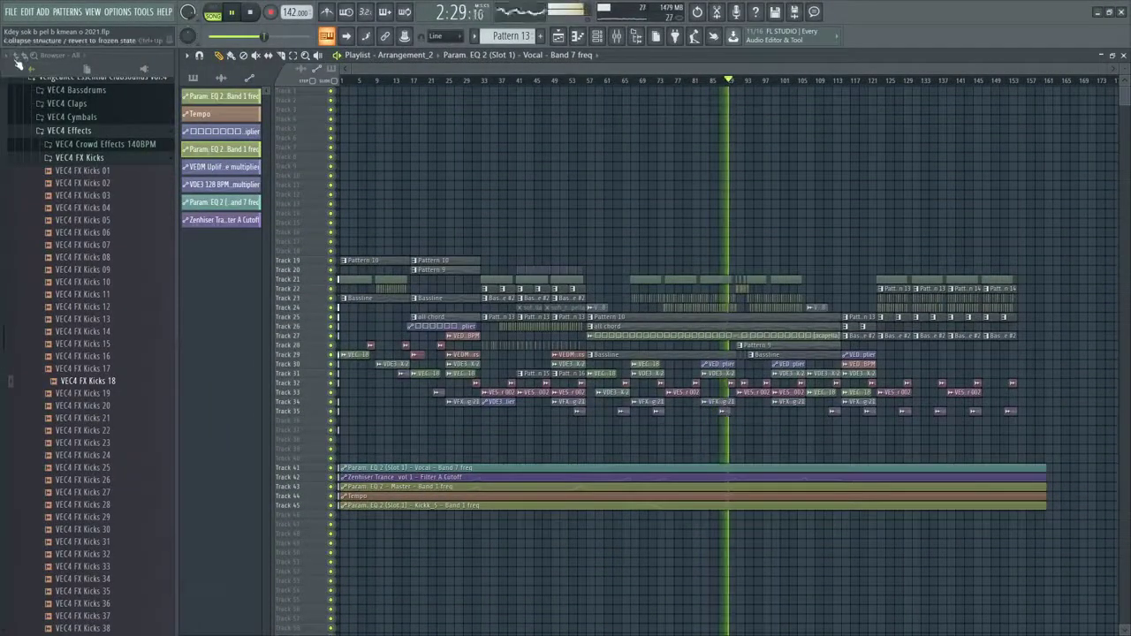
Collapse the Vengeance folder in the sample browser, open the Zenhiser folder and look through its packs
scroll(57, 234, "up", 2)
scroll(55, 235, "up", 6)
left_click(55, 386)
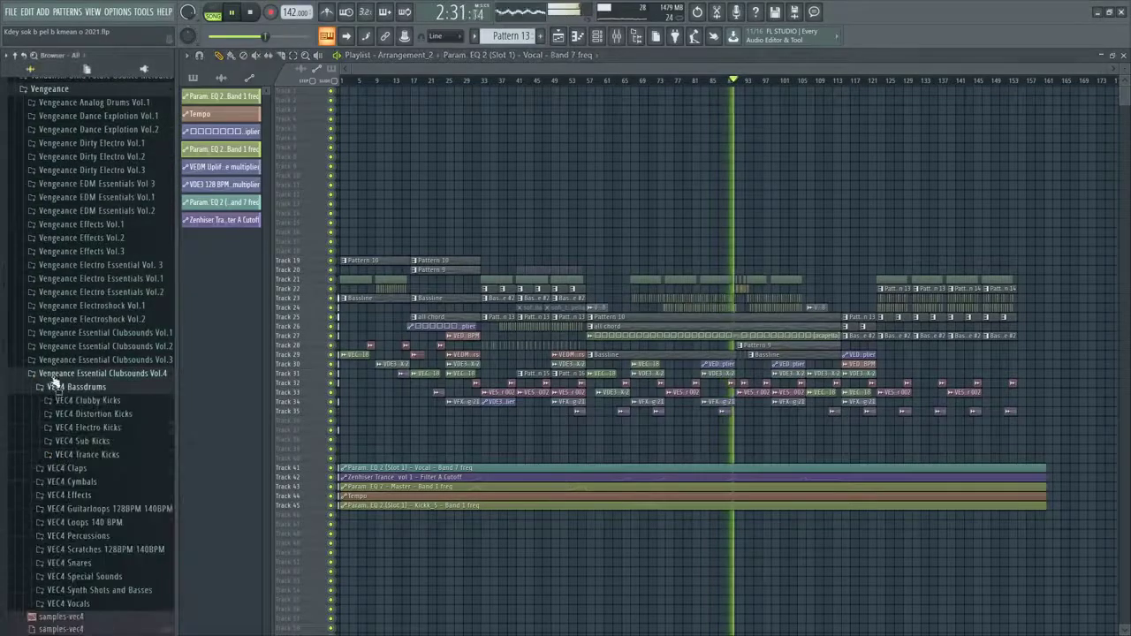
left_click(51, 92)
left_click(62, 228)
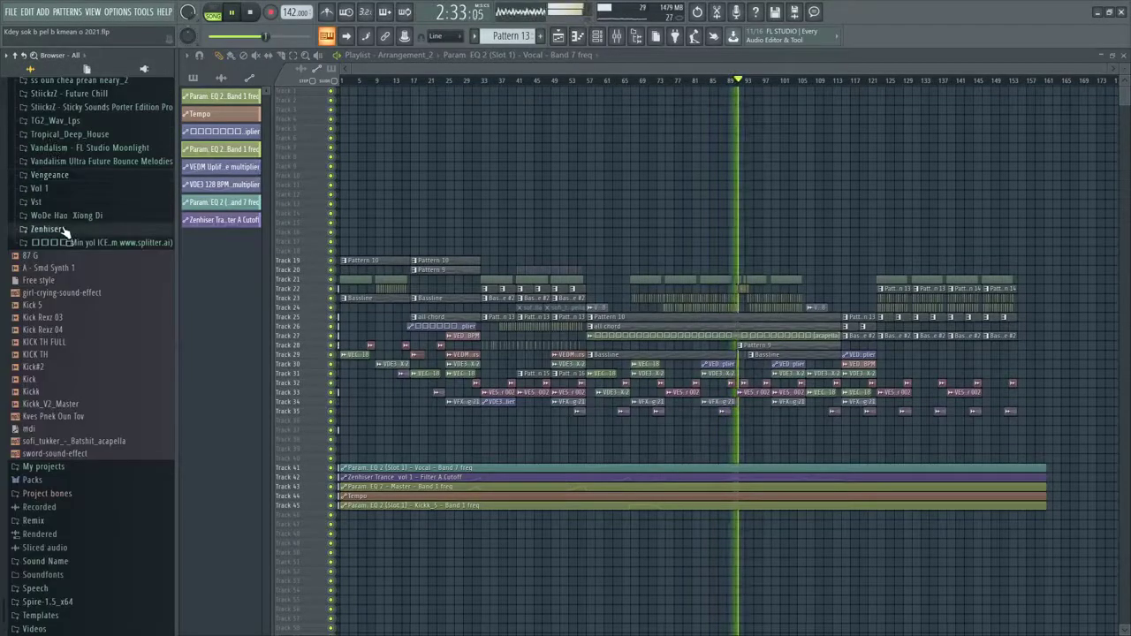
scroll(64, 231, "down", 10)
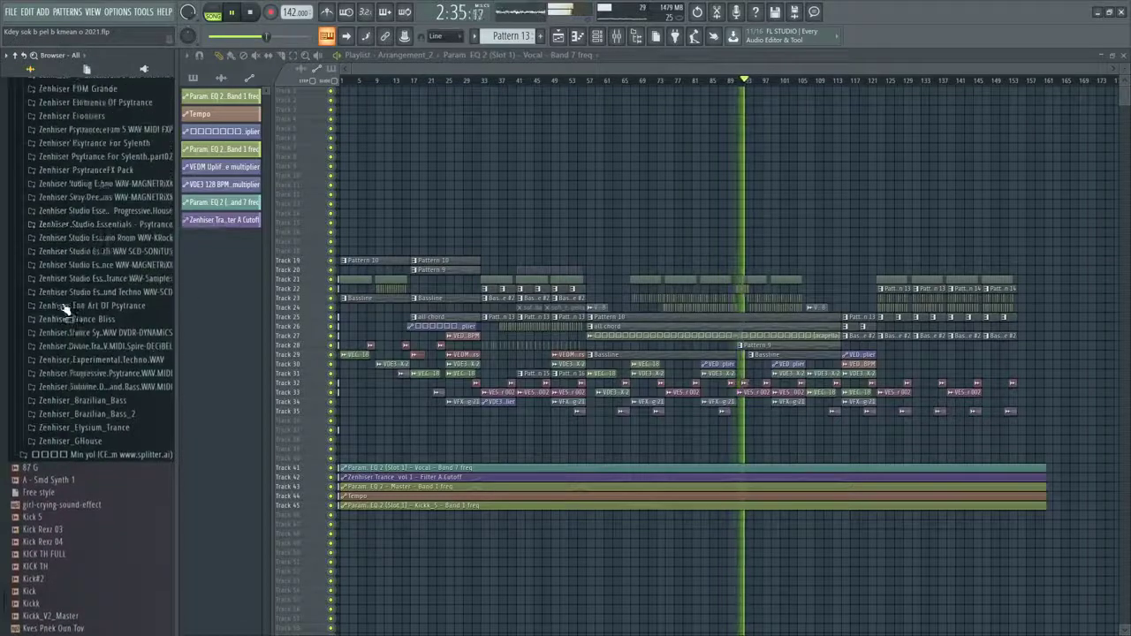
Examine the VEC4 Crash 09 fill on Track 22 around bars 91 to 95 during playback
scroll(769, 347, "up", 8)
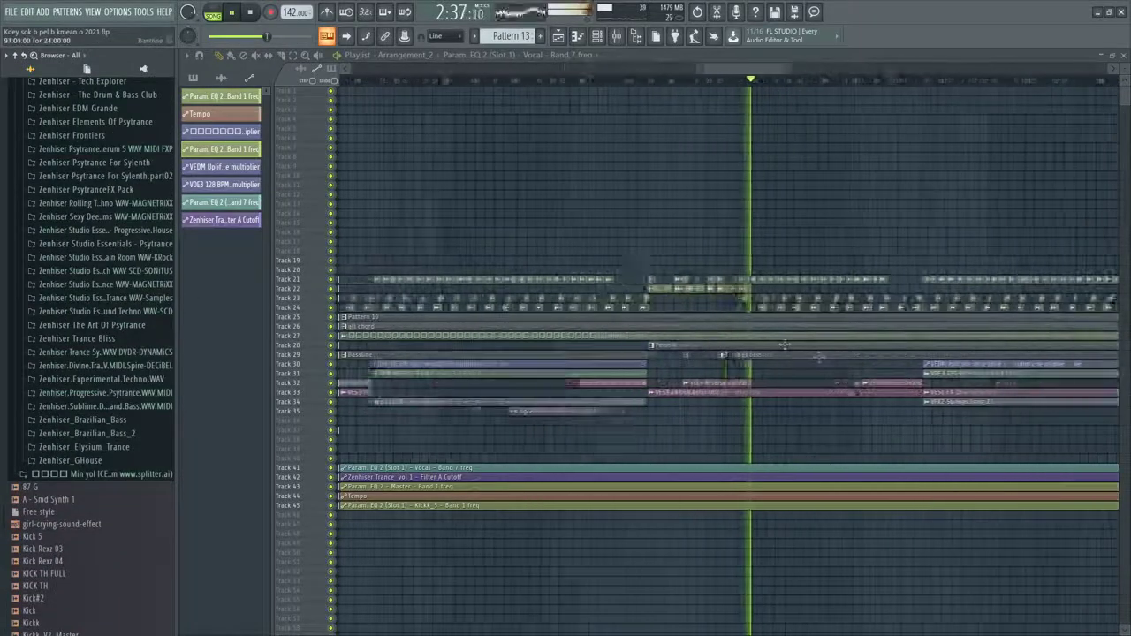
scroll(768, 347, "up", 3)
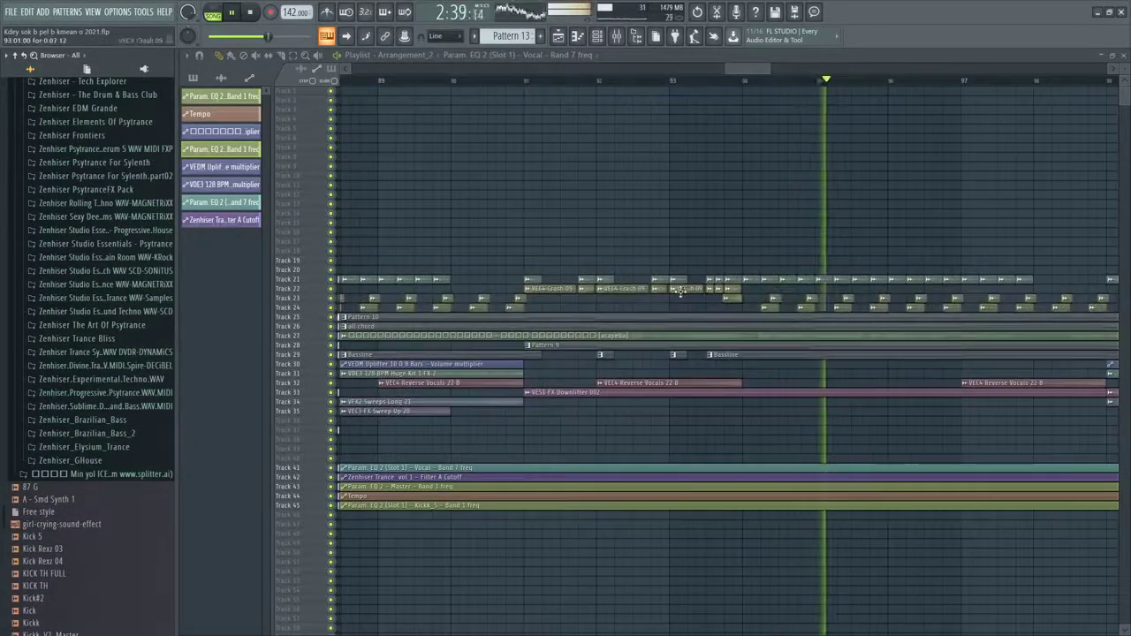
scroll(647, 259, "down", 3)
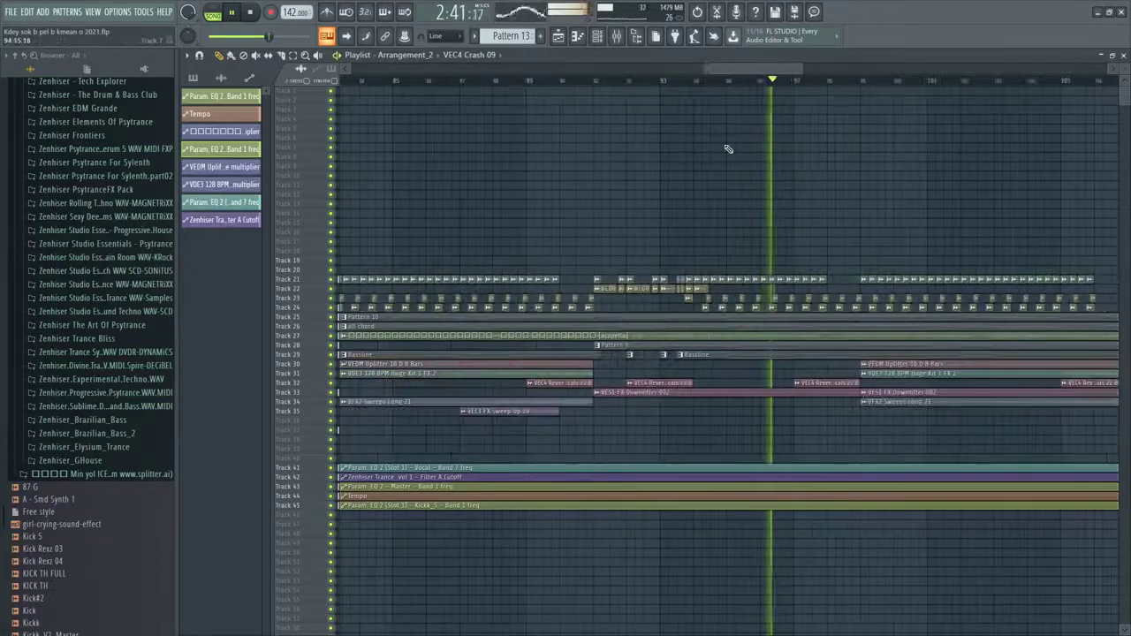
Enlarge the playlist's track heights so the clip contents are readable, and hide the sample browser
left_click_drag(1125, 82, 1126, 74)
scroll(656, 194, "up", 2)
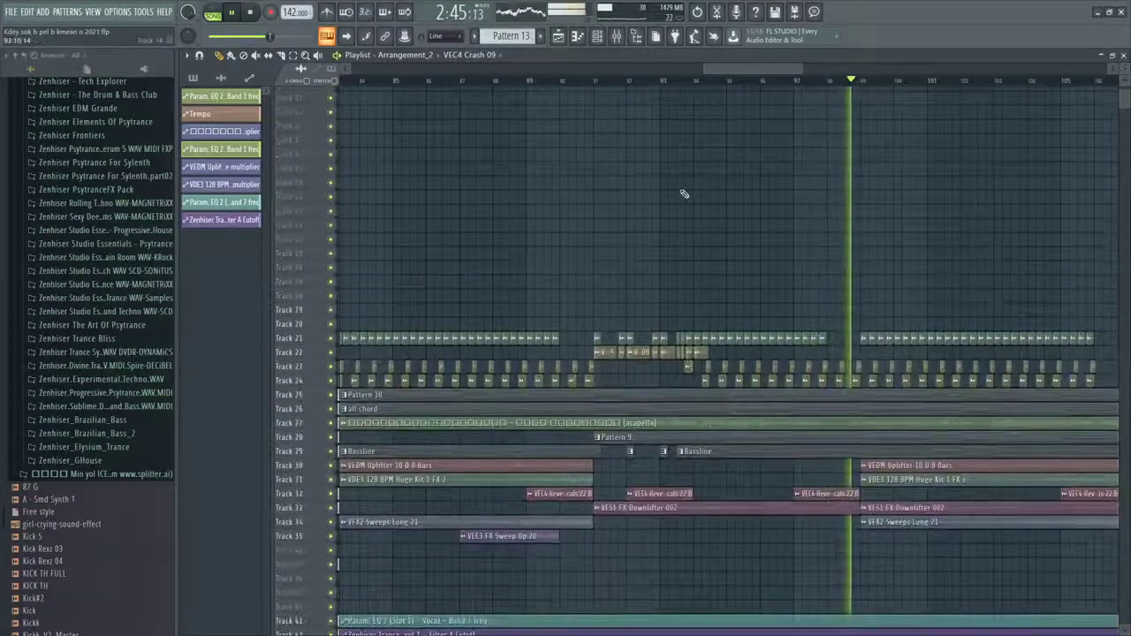
scroll(665, 232, "down", 2)
scroll(668, 233, "down", 2)
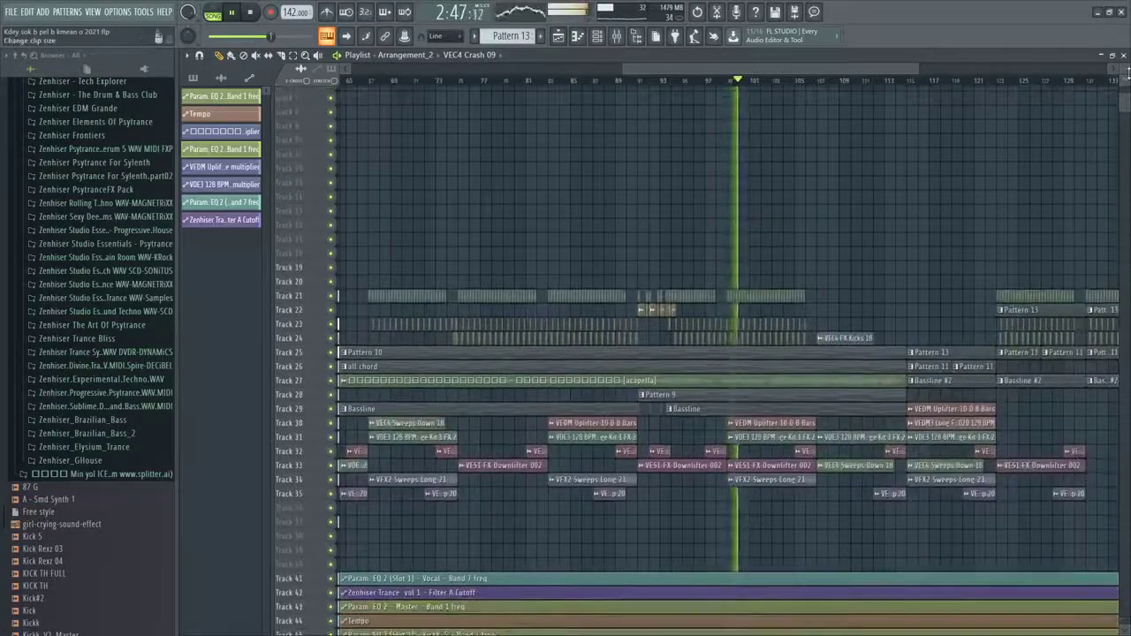
left_click_drag(1125, 80, 1125, 69)
scroll(866, 213, "down", 2)
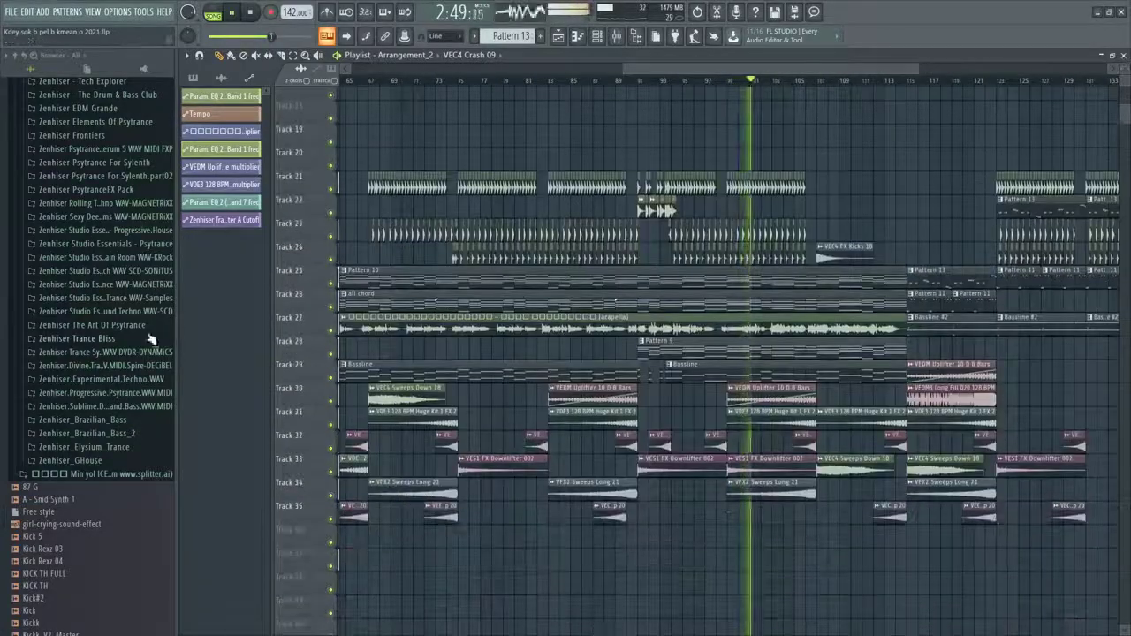
key("alt+F8")
Examine the clips on Tracks 19 to 35 and the automation on Tracks 41 to 45 during playback
scroll(1120, 104, "up", 2)
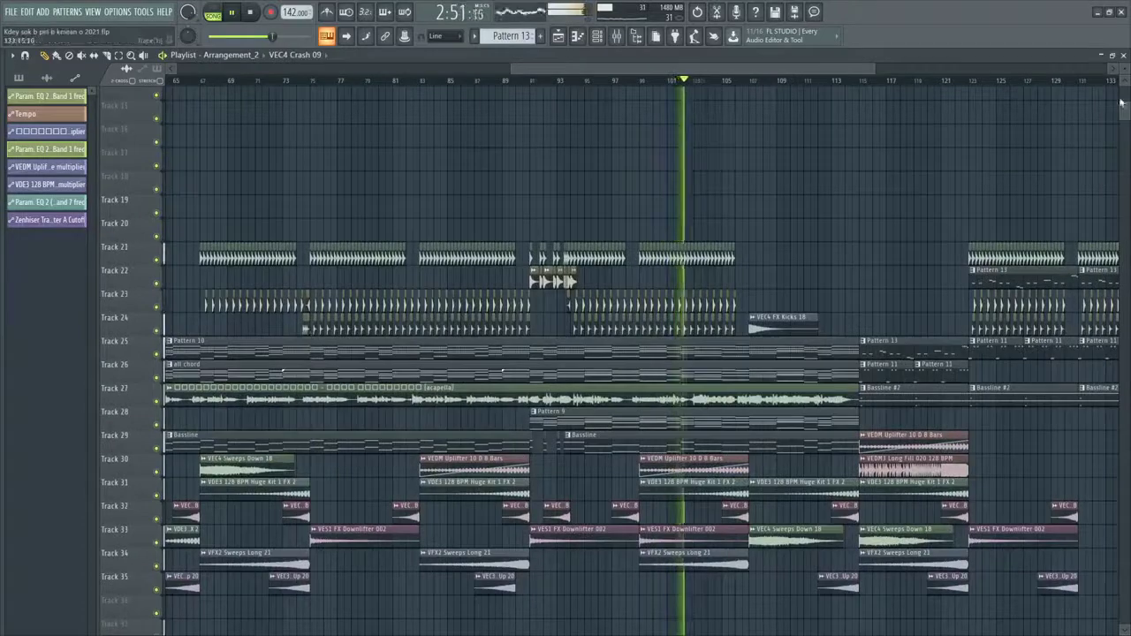
scroll(840, 245, "down", 3)
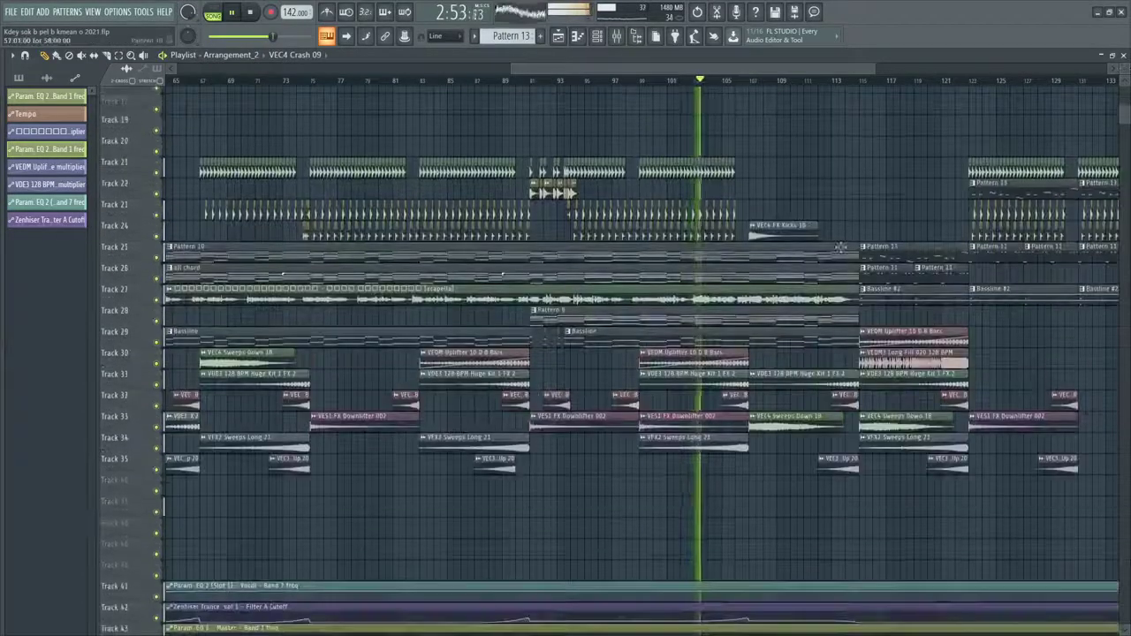
scroll(839, 246, "down", 5)
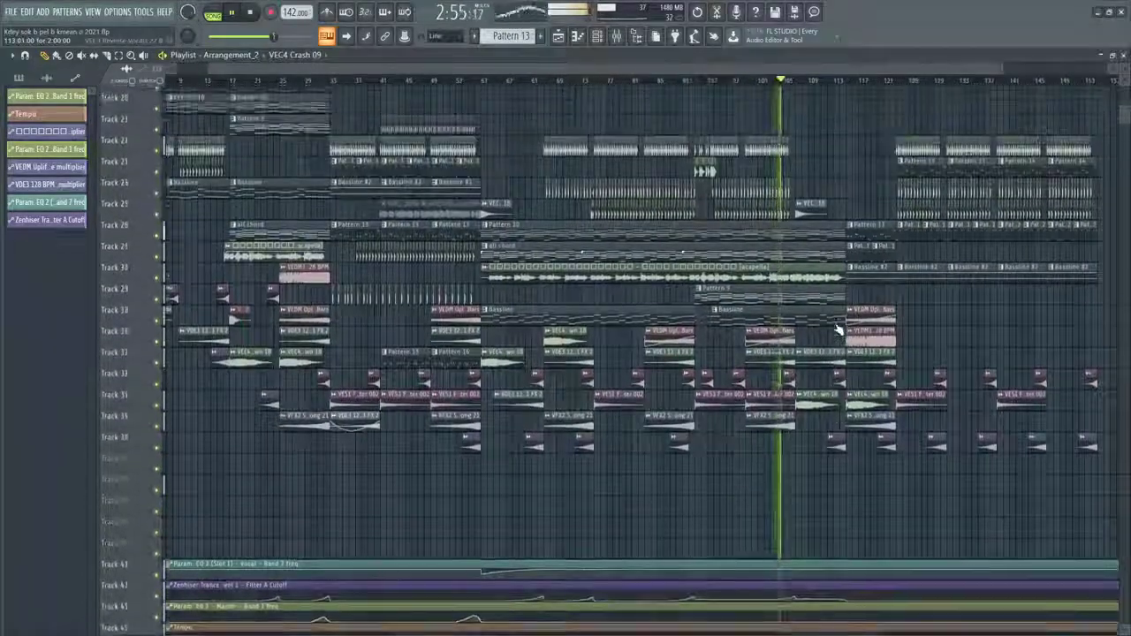
scroll(837, 331, "up", 5)
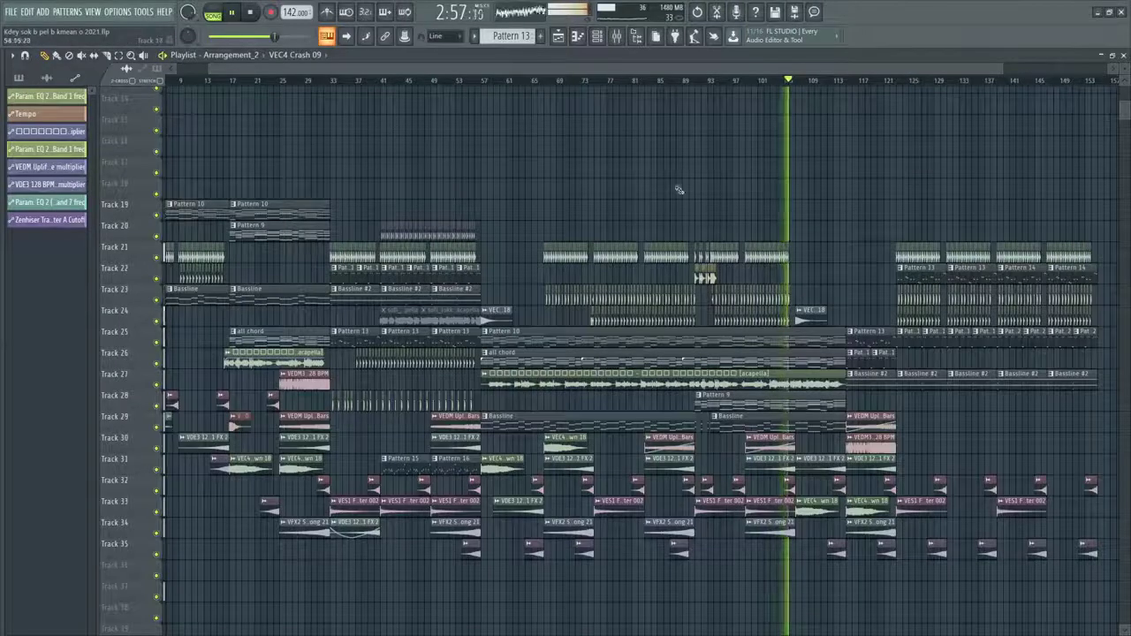
scroll(679, 189, "up", 5)
scroll(795, 230, "down", 7)
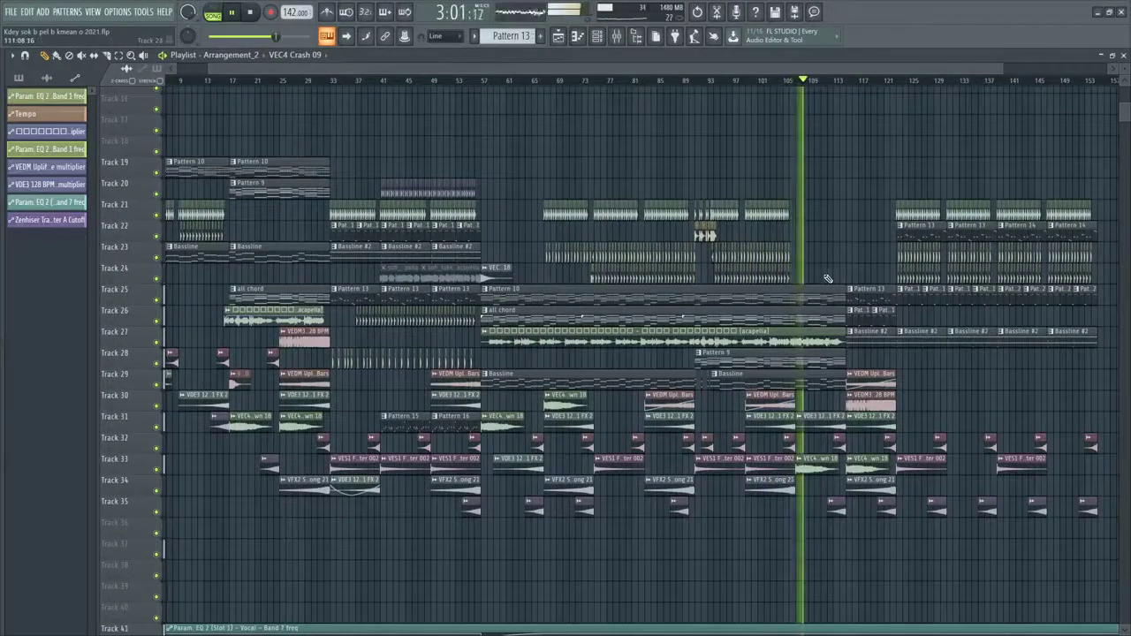
scroll(827, 279, "down", 3)
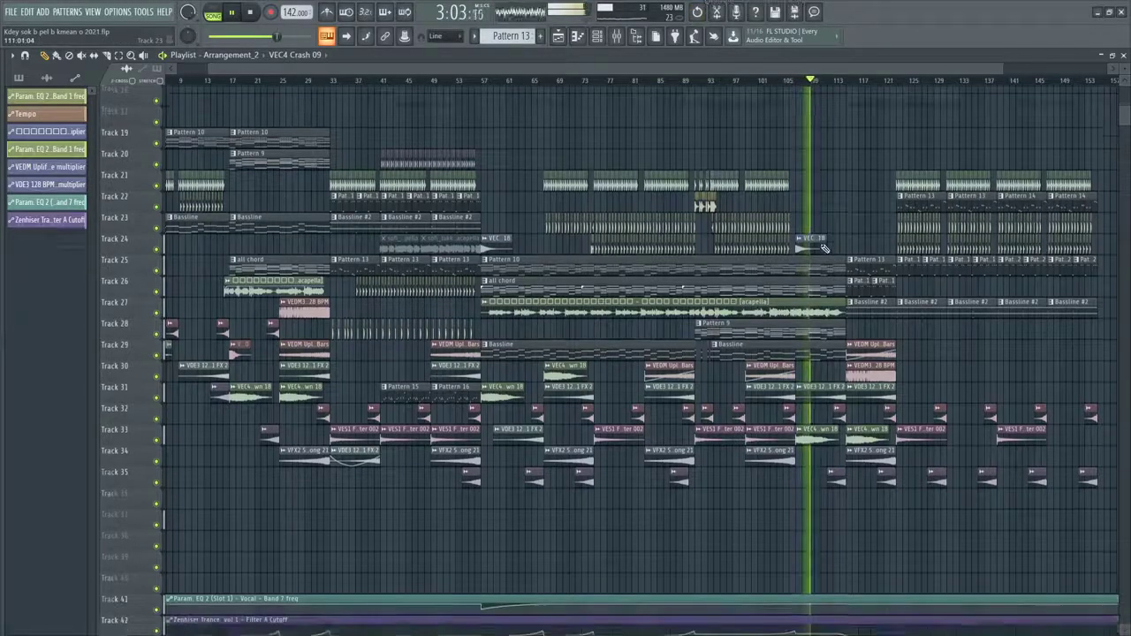
scroll(830, 487, "down", 5)
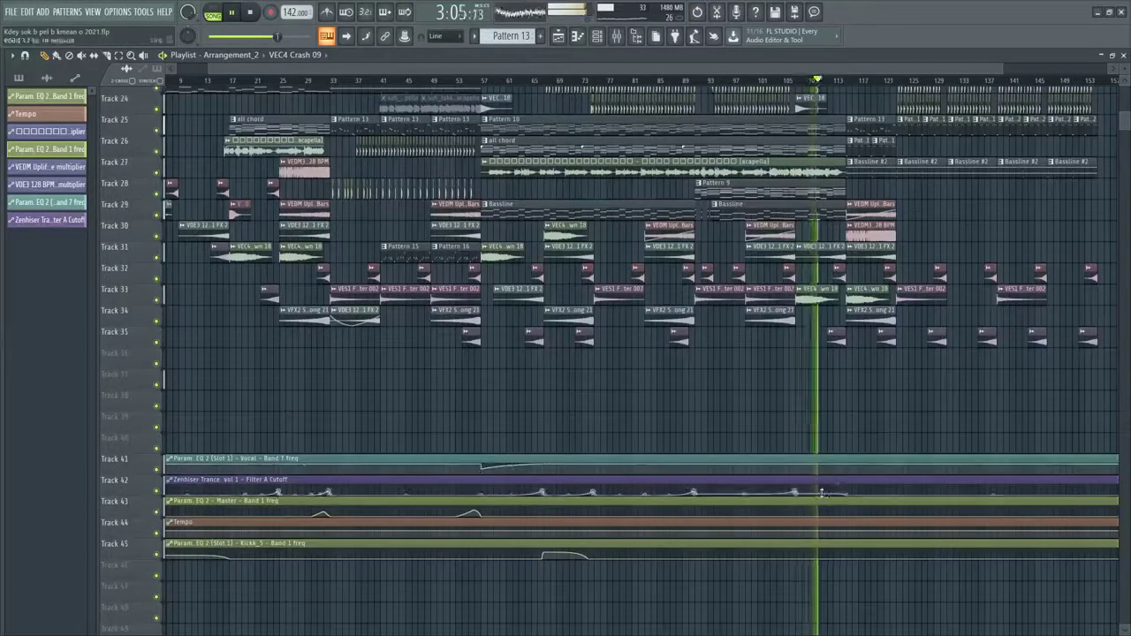
scroll(801, 423, "up", 5)
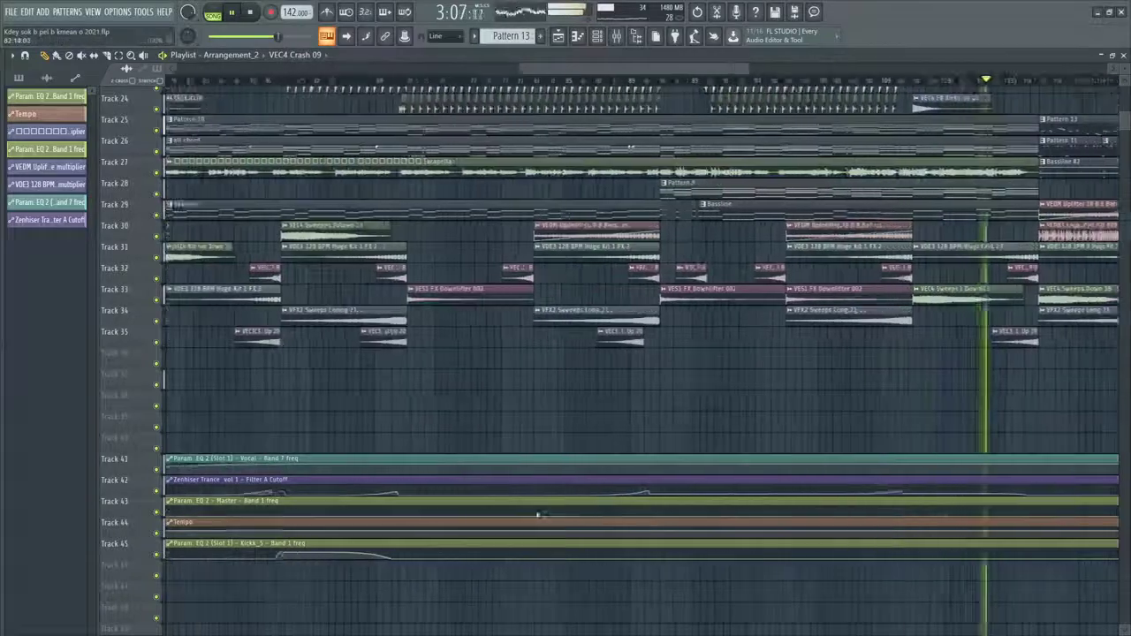
Shift the Filter A Cutoff automation clip on Track 42 about half a bar later and play the transitions from about bars 90 and 106
key("space")
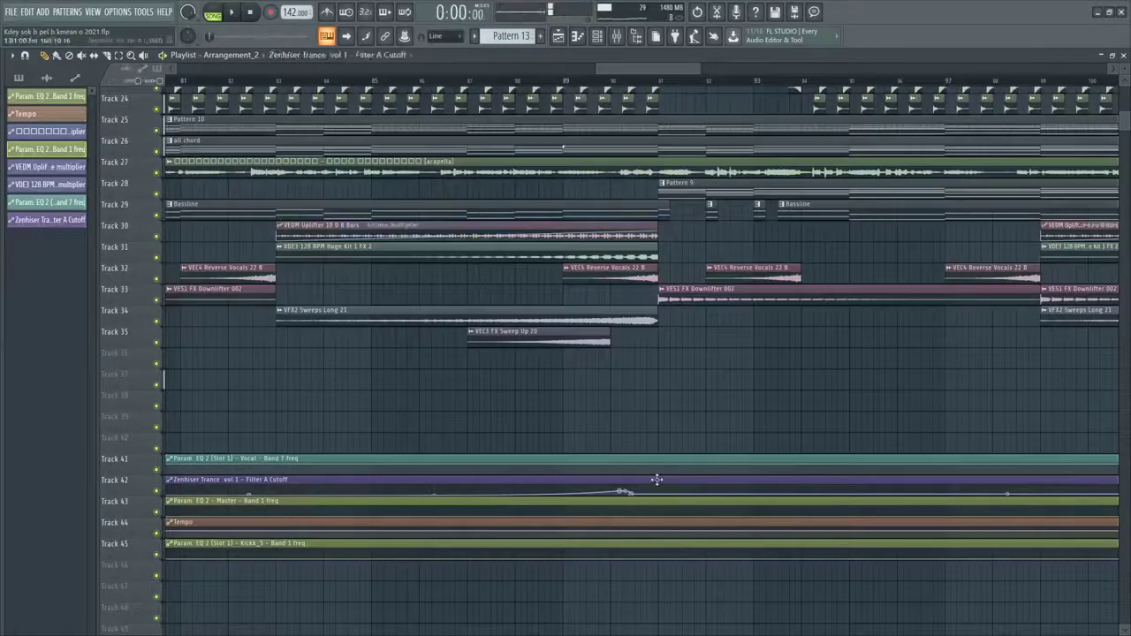
left_click_drag(656, 479, 682, 477)
key("space")
left_click(630, 81)
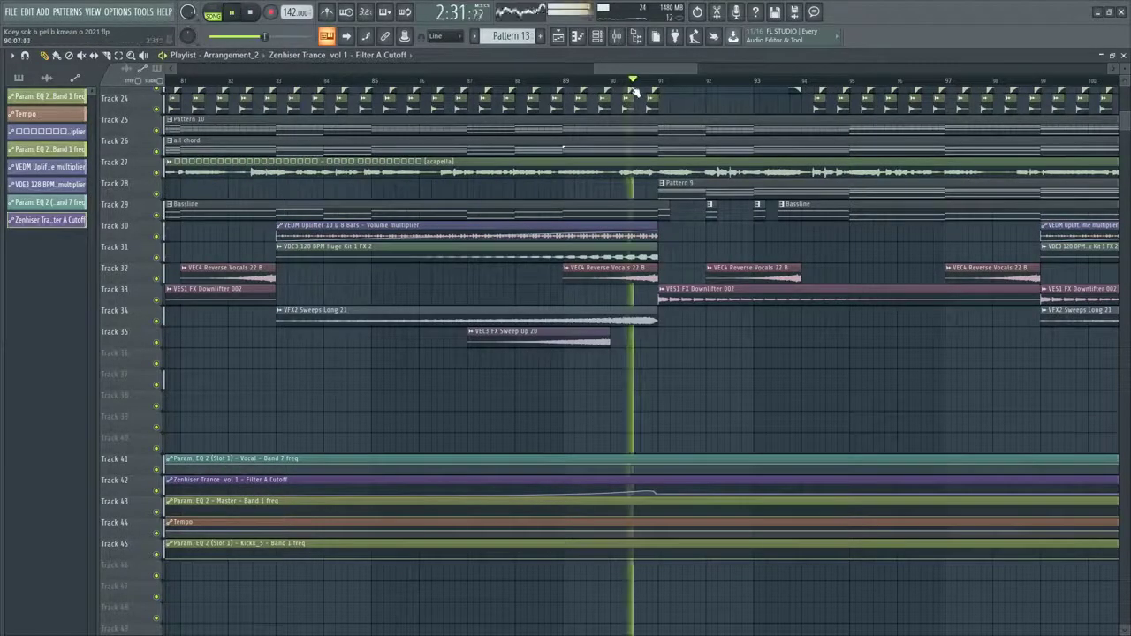
scroll(631, 92, "down", 4)
left_click(1055, 82)
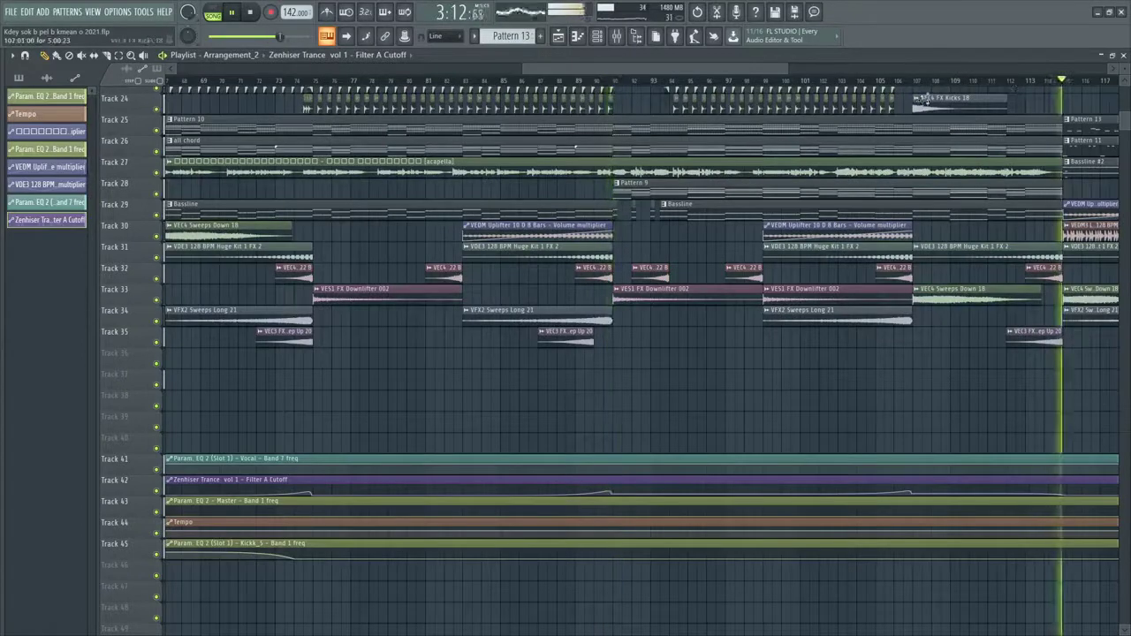
left_click(890, 82)
Delete the Pattern 13, Pattern 11 and Bassline #2 clips between bars 115 and 123 on Tracks 25 to 27
scroll(984, 218, "up", 2)
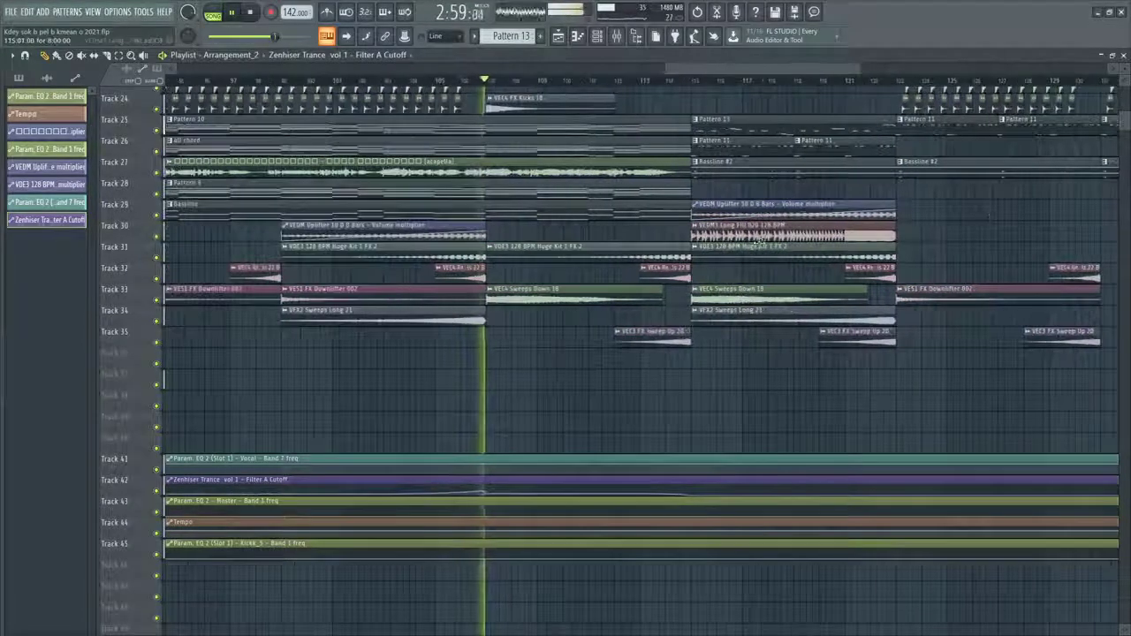
scroll(936, 217, "up", 3)
right_click(745, 210)
right_click(745, 231)
right_click(745, 254)
right_click(824, 237)
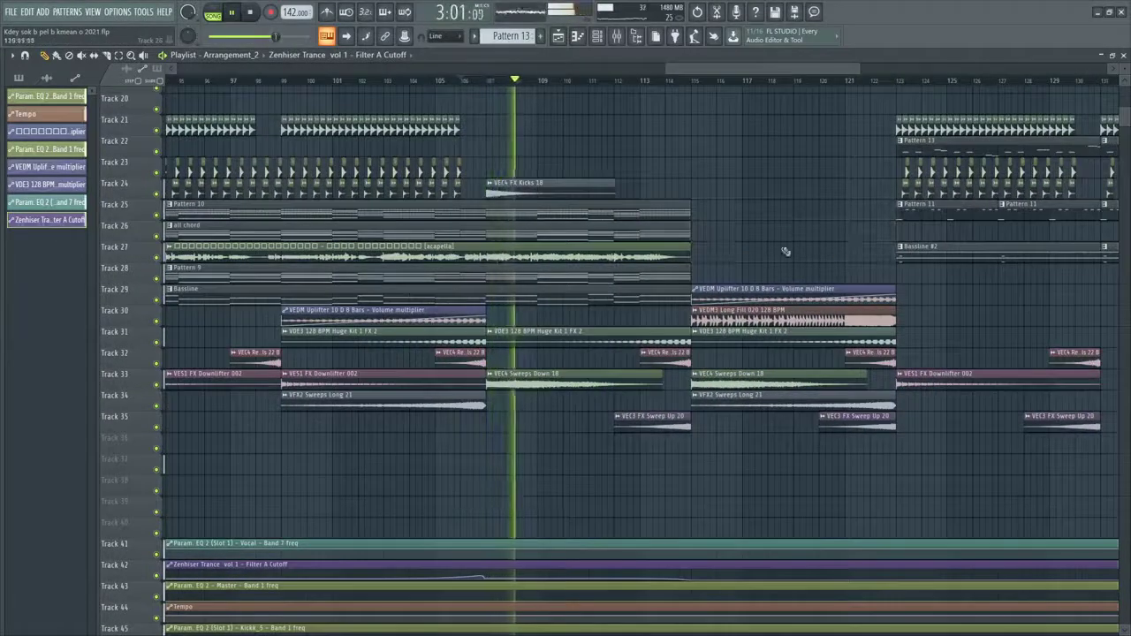
Slice the Pattern 10, all chord, Pattern 9 and Bassline clips at bar 107
scroll(583, 215, "down", 2)
left_click(107, 56)
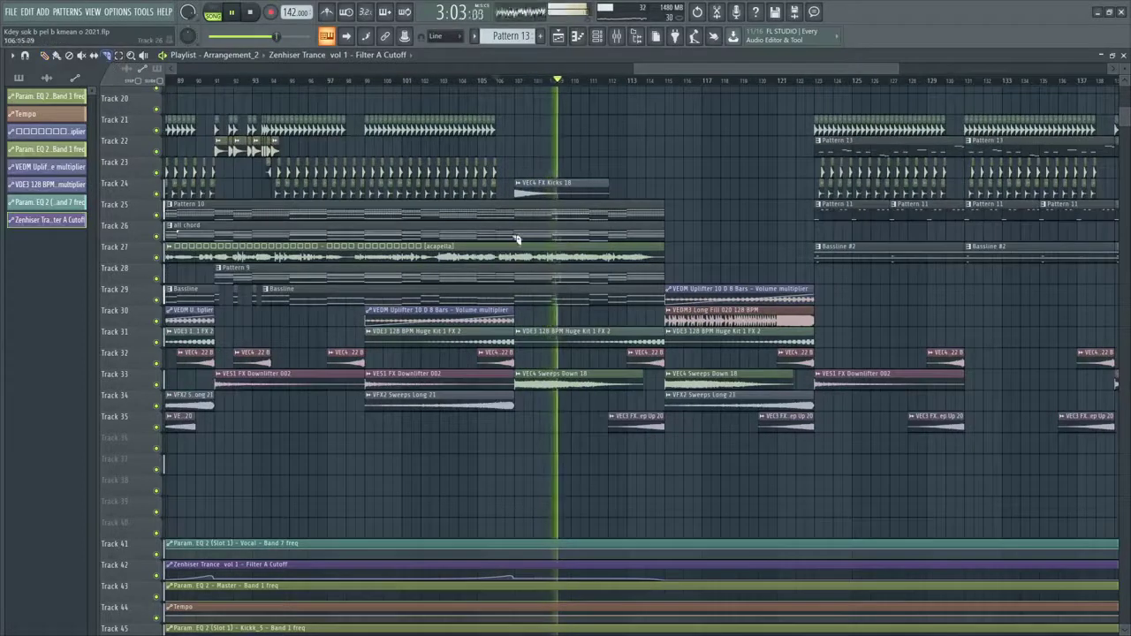
left_click_drag(515, 204, 516, 237)
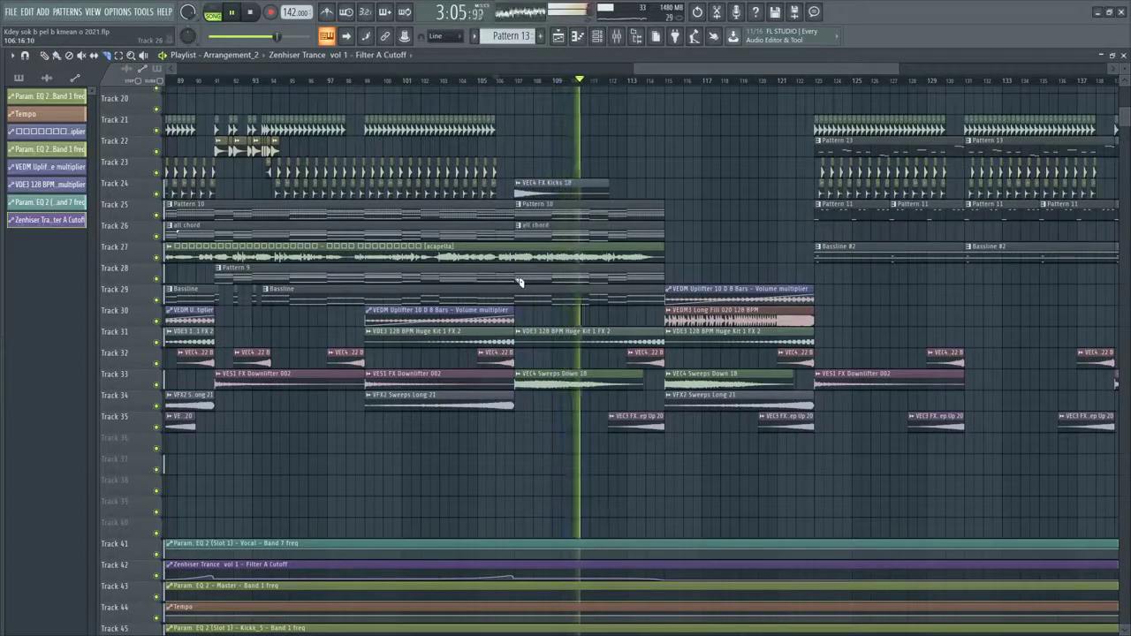
left_click_drag(519, 283, 518, 295)
Copy the sliced Pattern 10, all chord, Pattern 9 and Bassline sections from bar 107 to bar 115, one track higher
left_click(44, 55)
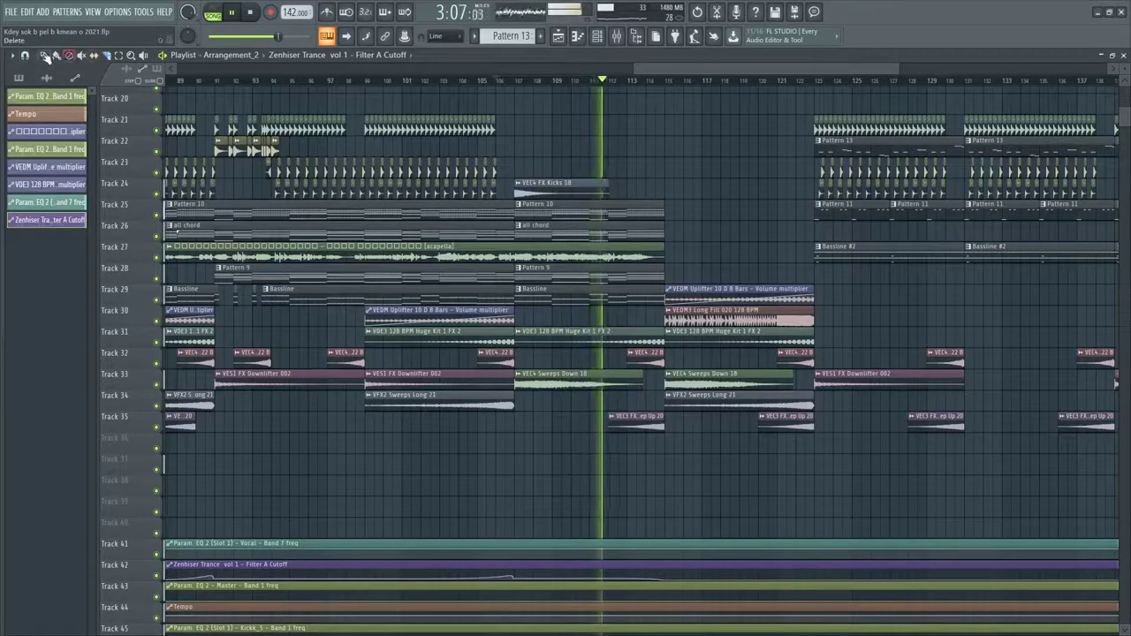
left_click(583, 210, "ctrl+shift")
left_click(603, 228, "ctrl+shift")
left_click_drag(584, 283, 723, 237)
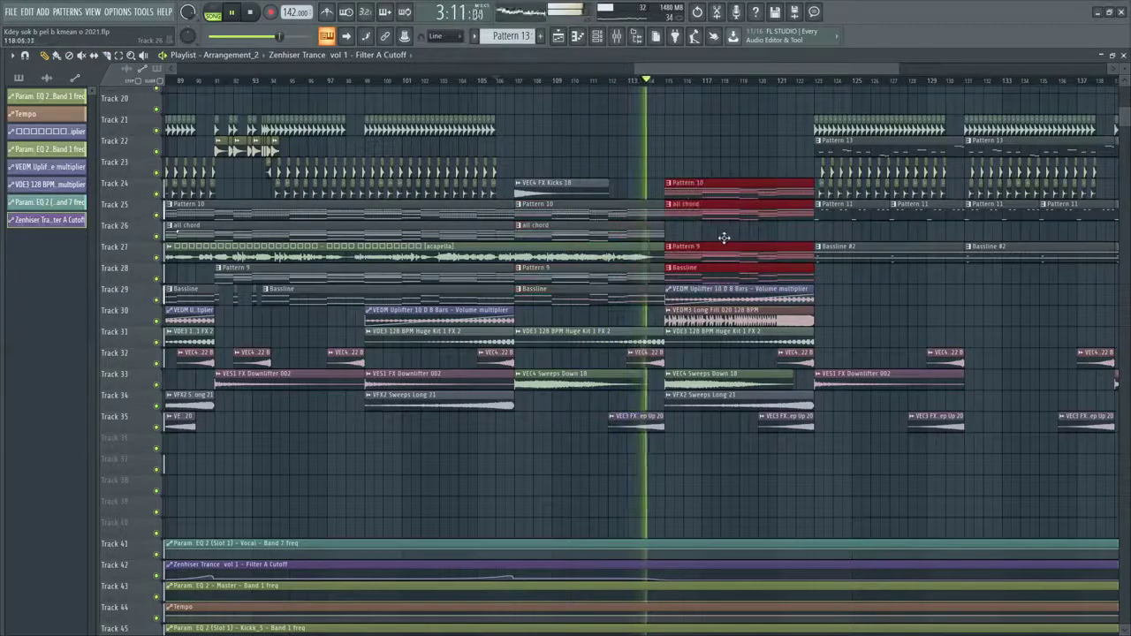
left_click(677, 240)
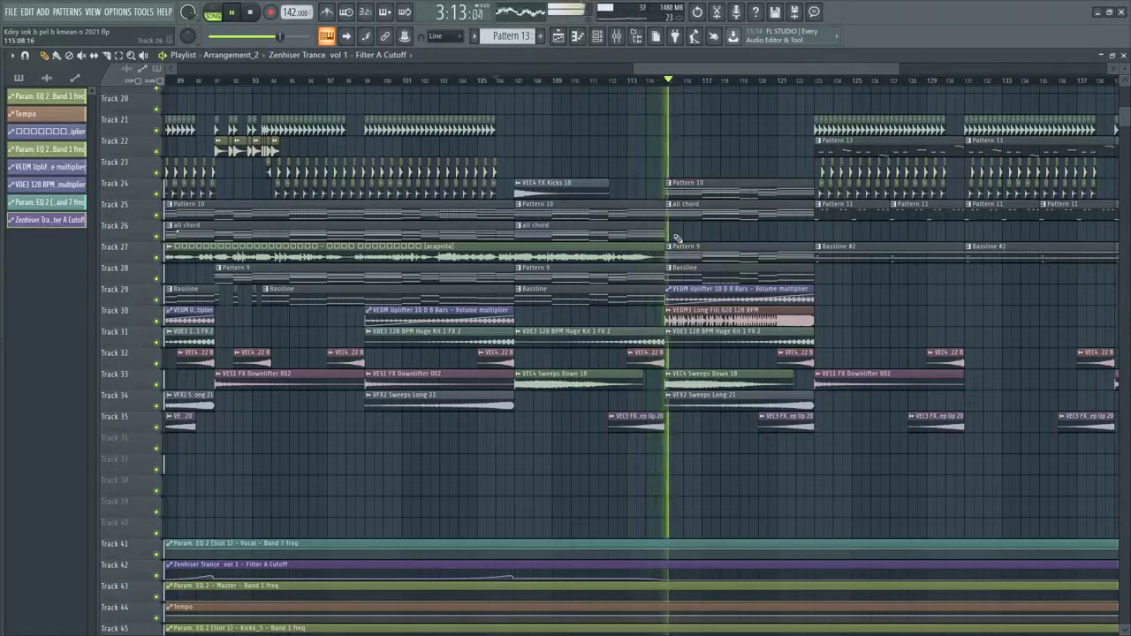
Move the copied Pattern 10 and all chord clips at bar 115 down one track, onto Tracks 25 and 26
left_click_drag(709, 234, 713, 207)
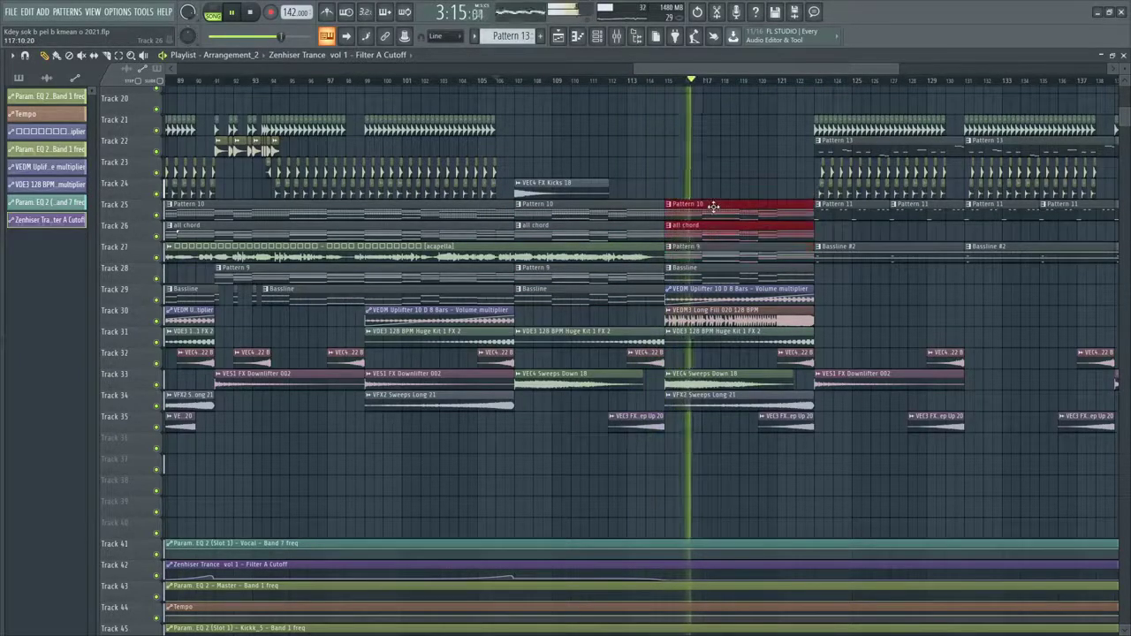
left_click(724, 176, "ctrl")
scroll(726, 175, "up", 3)
scroll(751, 179, "down", 3)
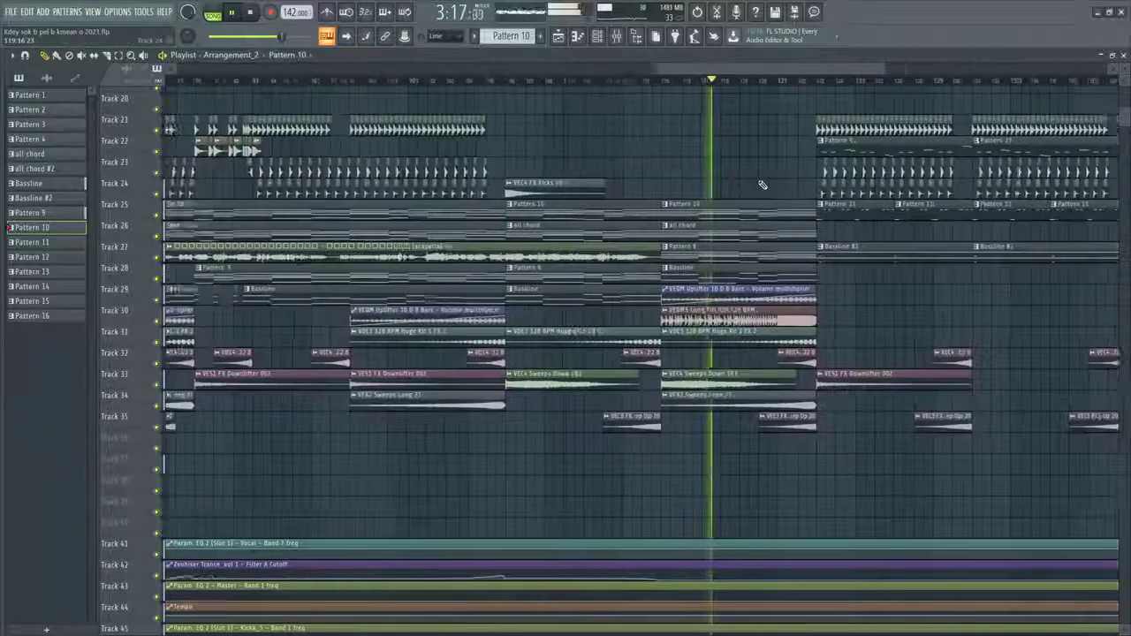
scroll(777, 162, "up", 2)
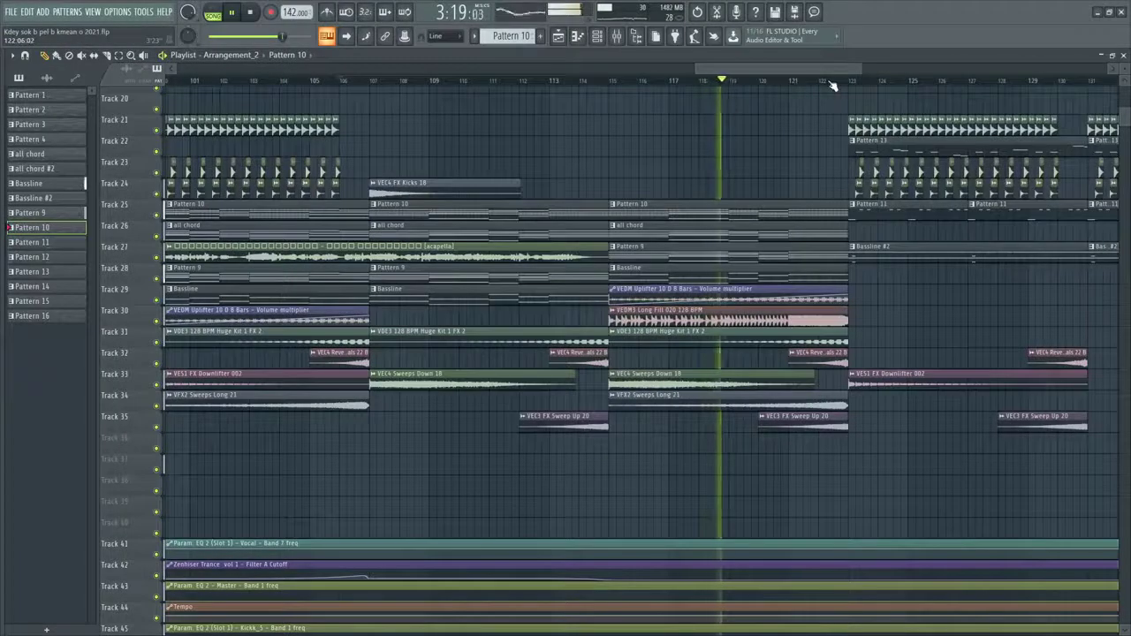
scroll(831, 89, "up", 2)
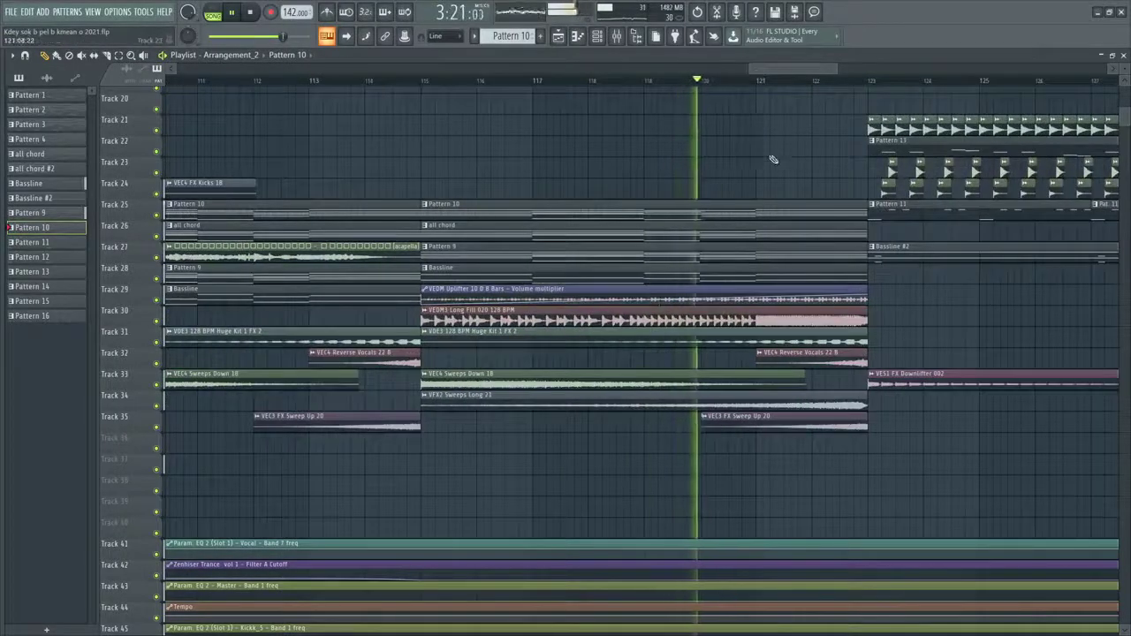
Examine the build-up and the drop between about bars 107 and 155 while the track plays
scroll(772, 156, "down", 2)
scroll(795, 112, "up", 2)
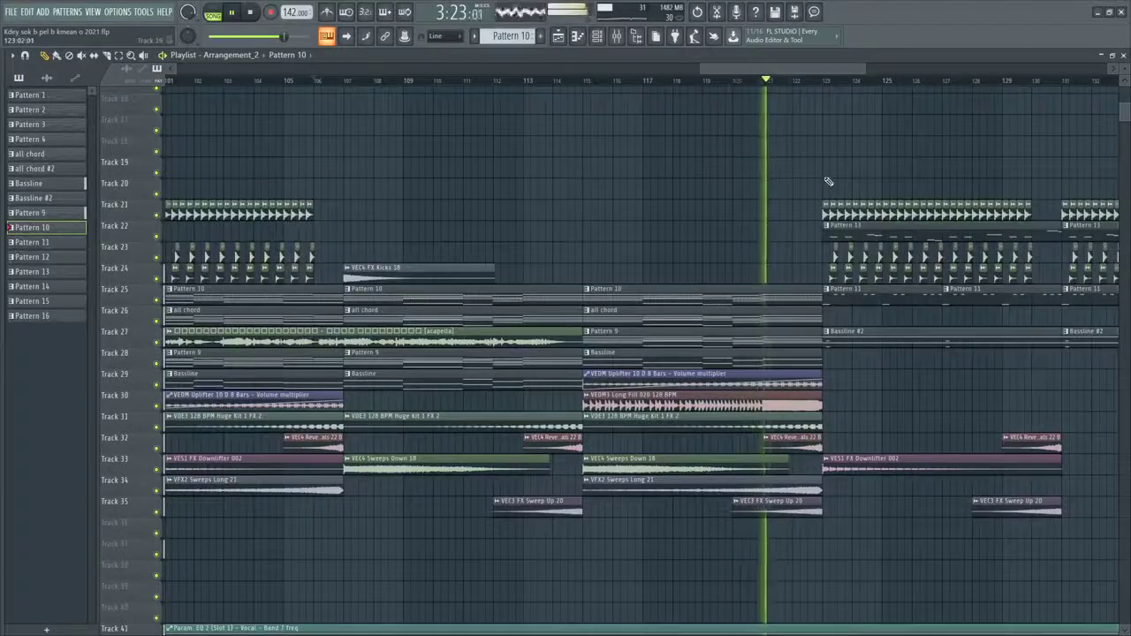
scroll(840, 177, "down", 3)
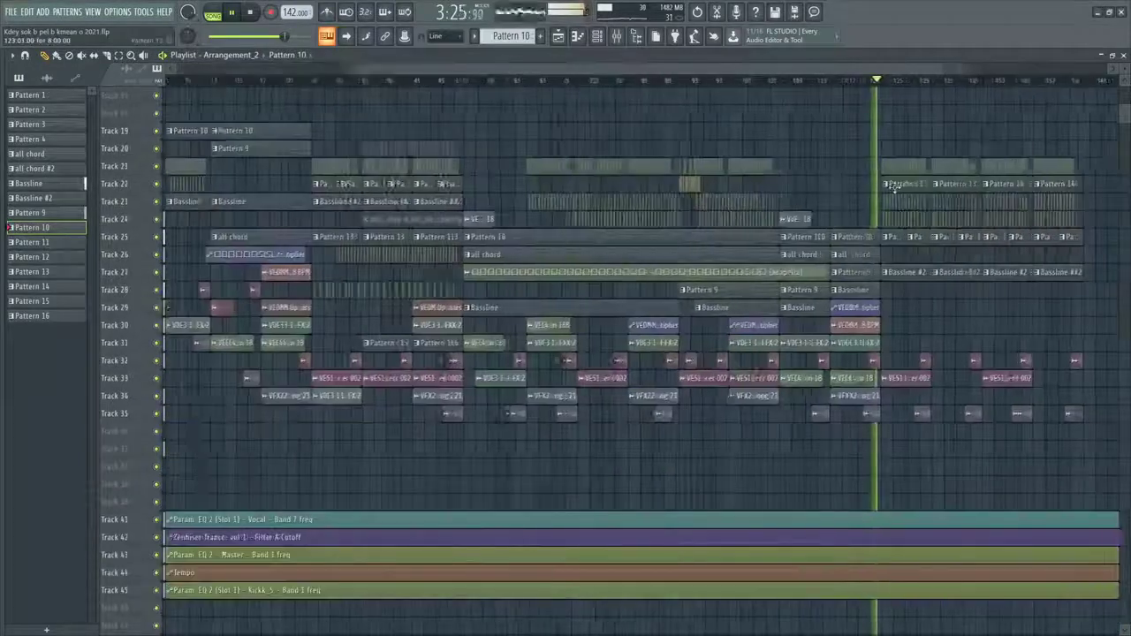
left_click_drag(820, 69, 864, 78)
scroll(788, 134, "up", 1)
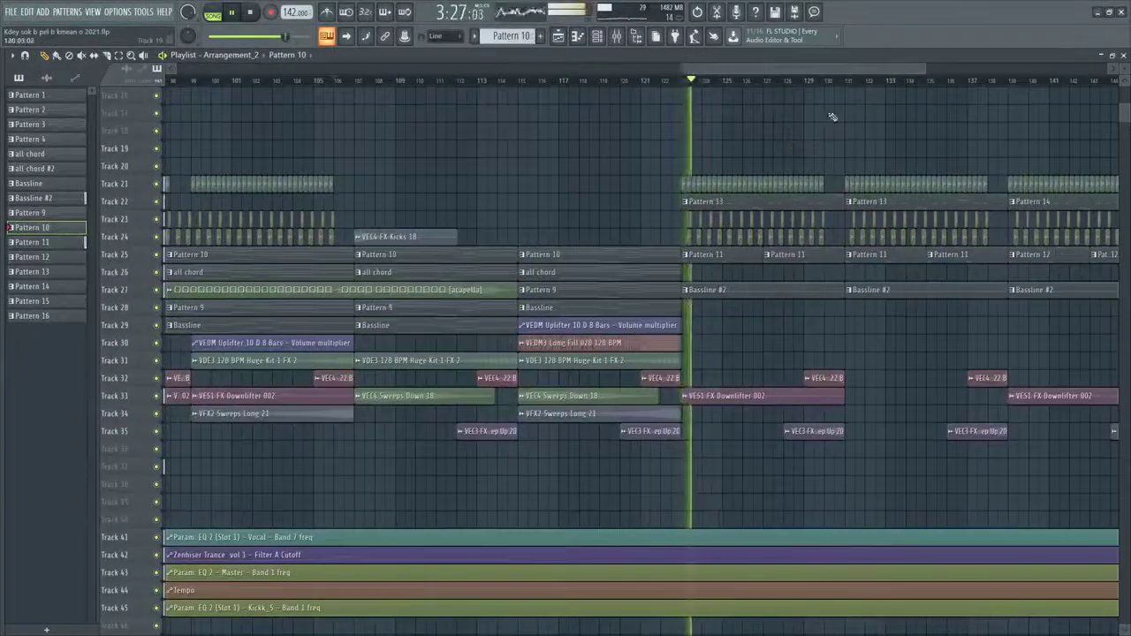
scroll(798, 133, "up", 2)
scroll(798, 133, "up", 2)
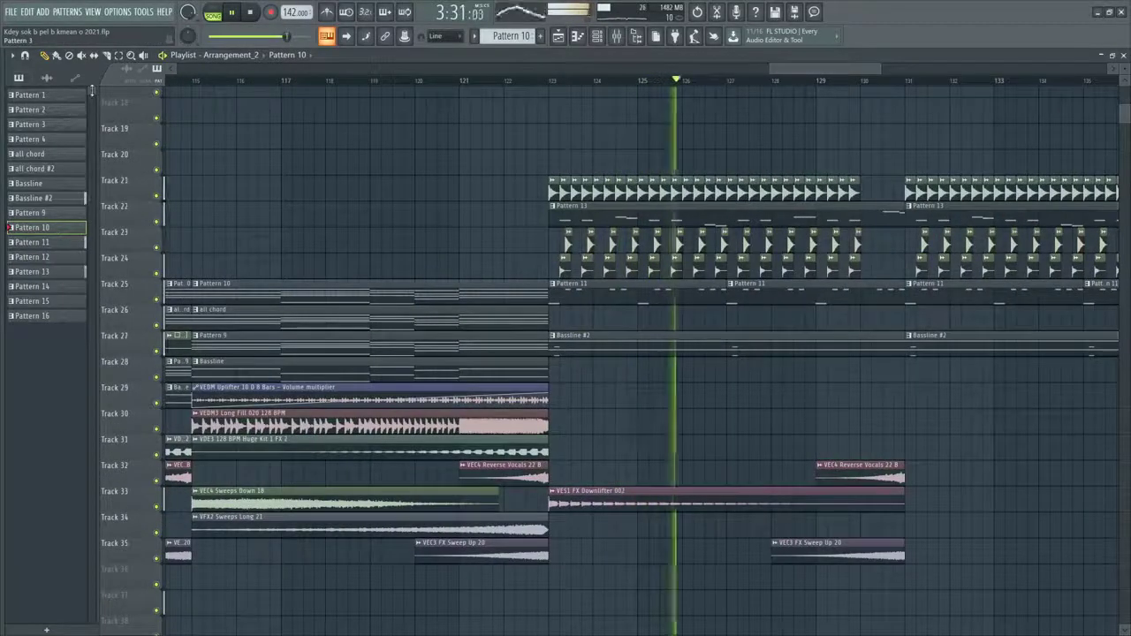
left_click_drag(91, 92, 91, 85)
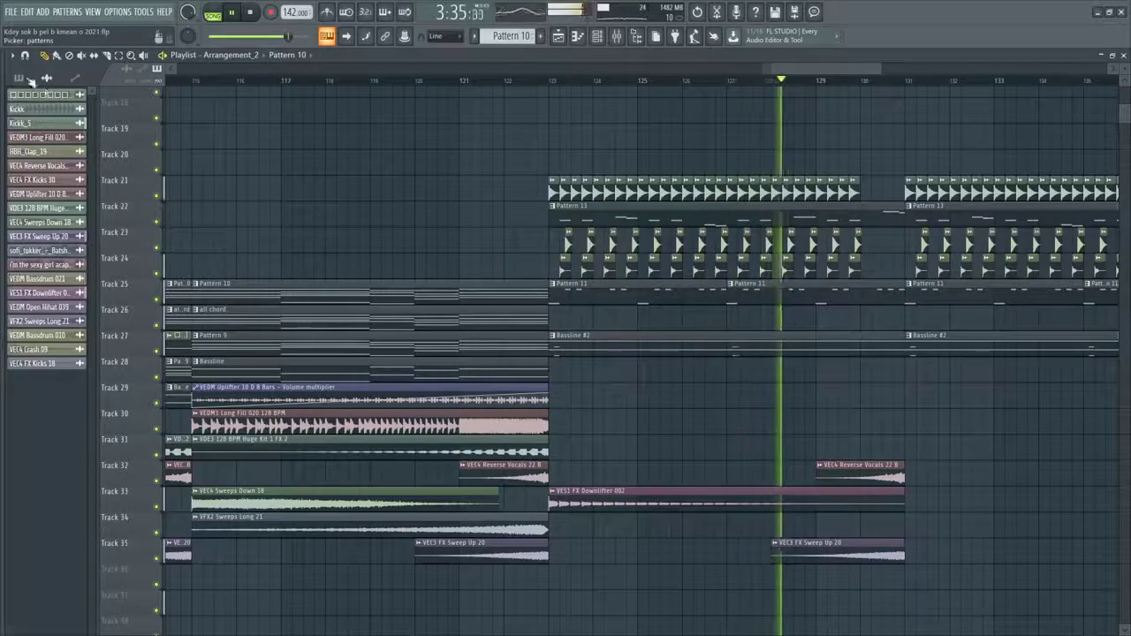
scroll(374, 209, "down", 6)
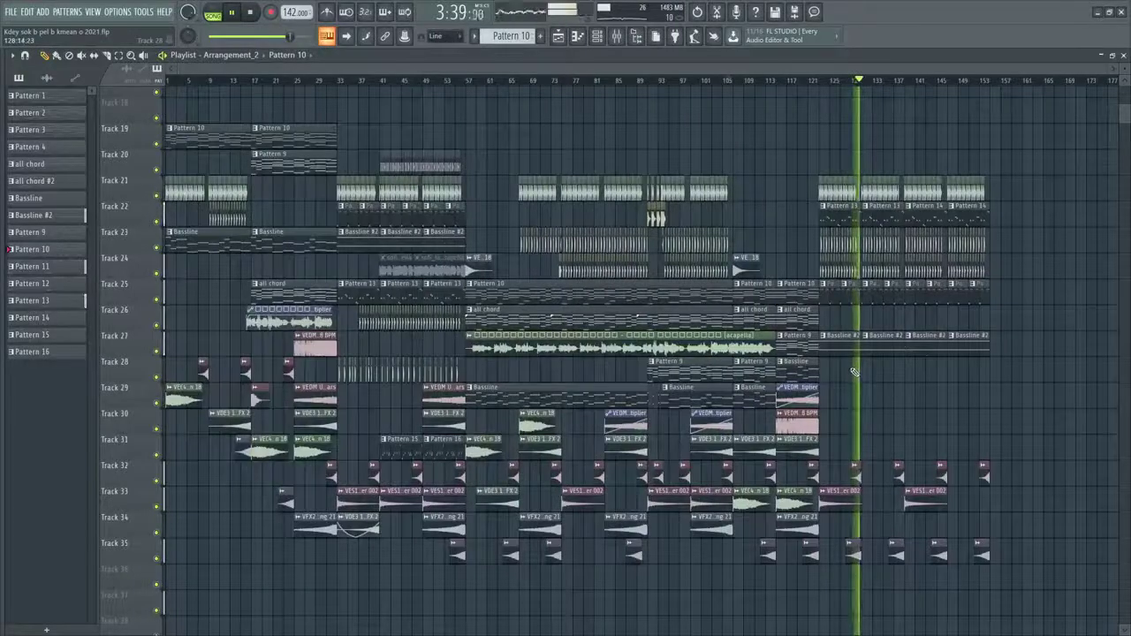
scroll(855, 371, "up", 2)
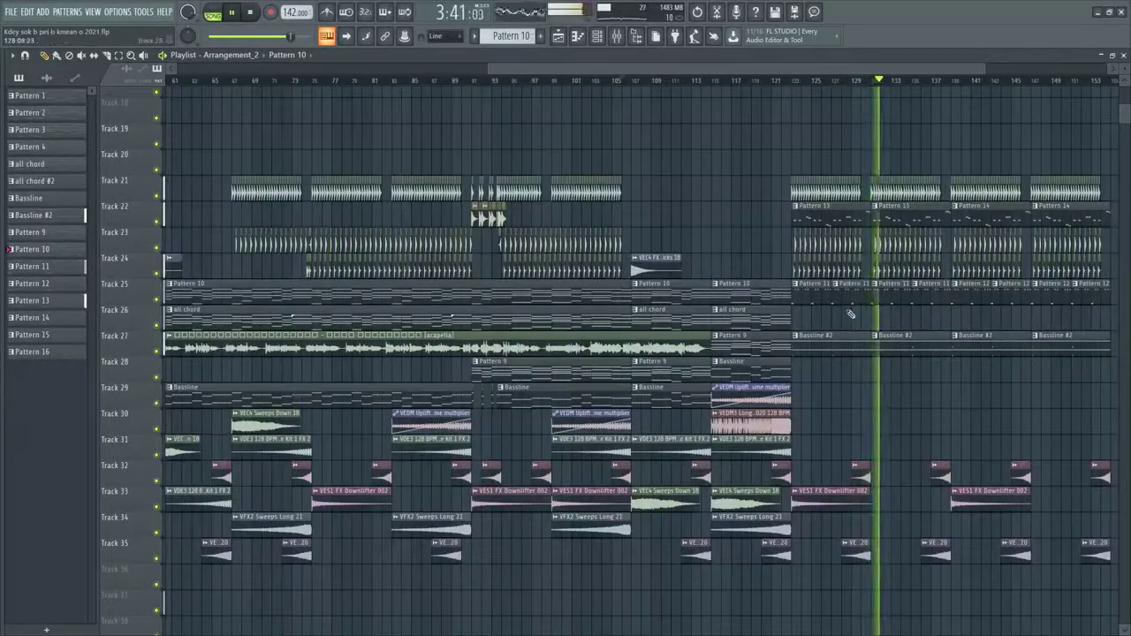
Restart playback at bar 41 and solo Track 24 to hear the Batshit acapella alone
left_click_drag(528, 72, 341, 58)
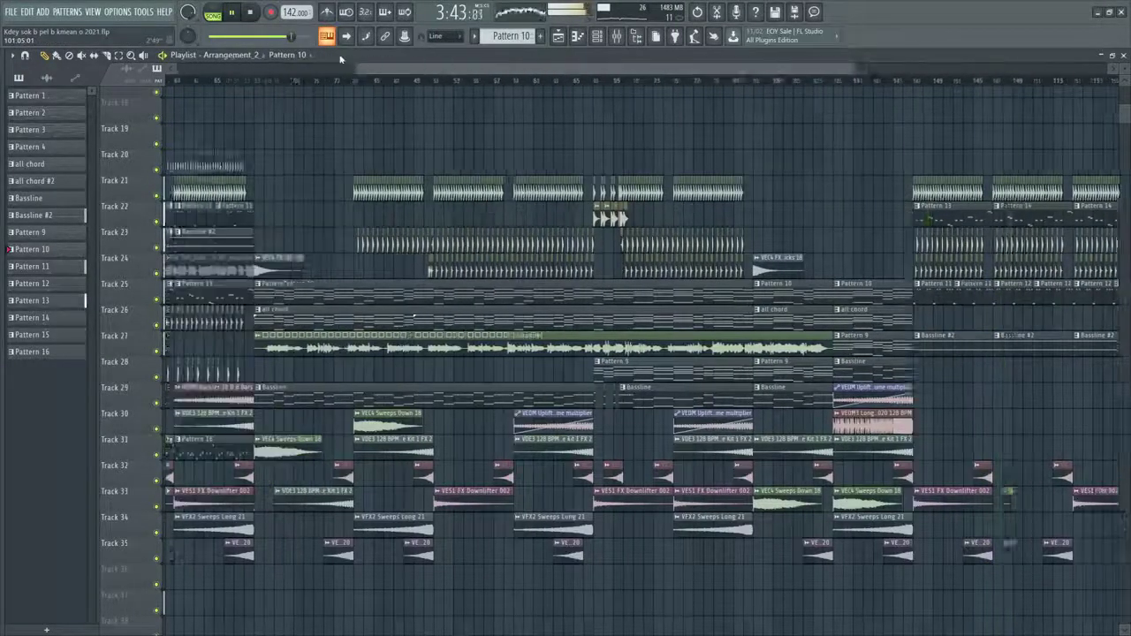
scroll(536, 265, "down", 2)
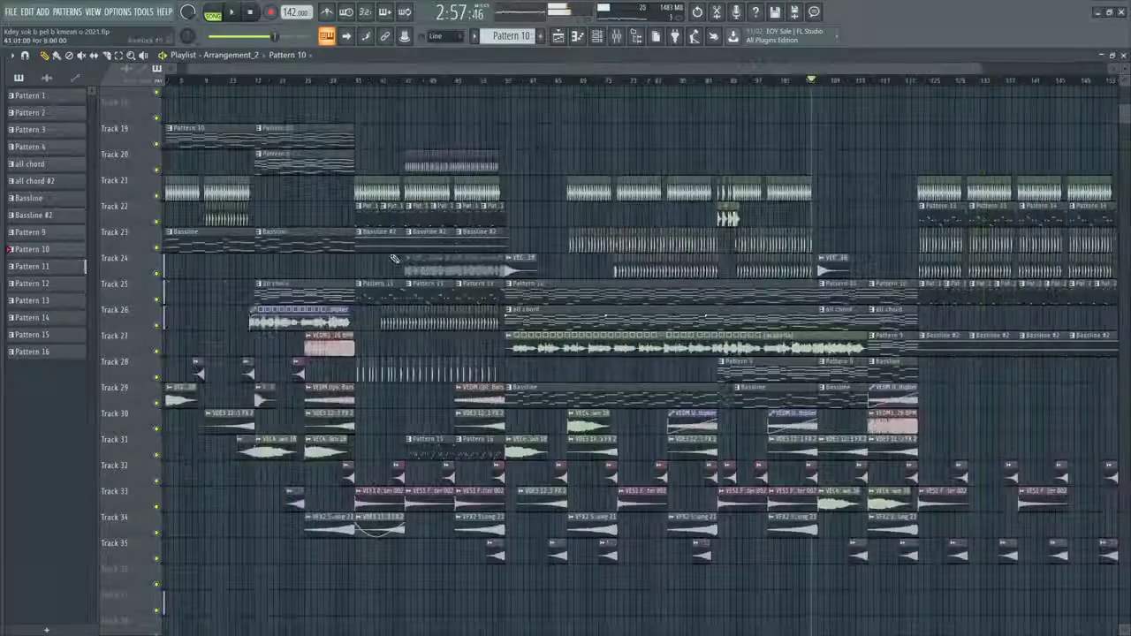
scroll(395, 258, "up", 3)
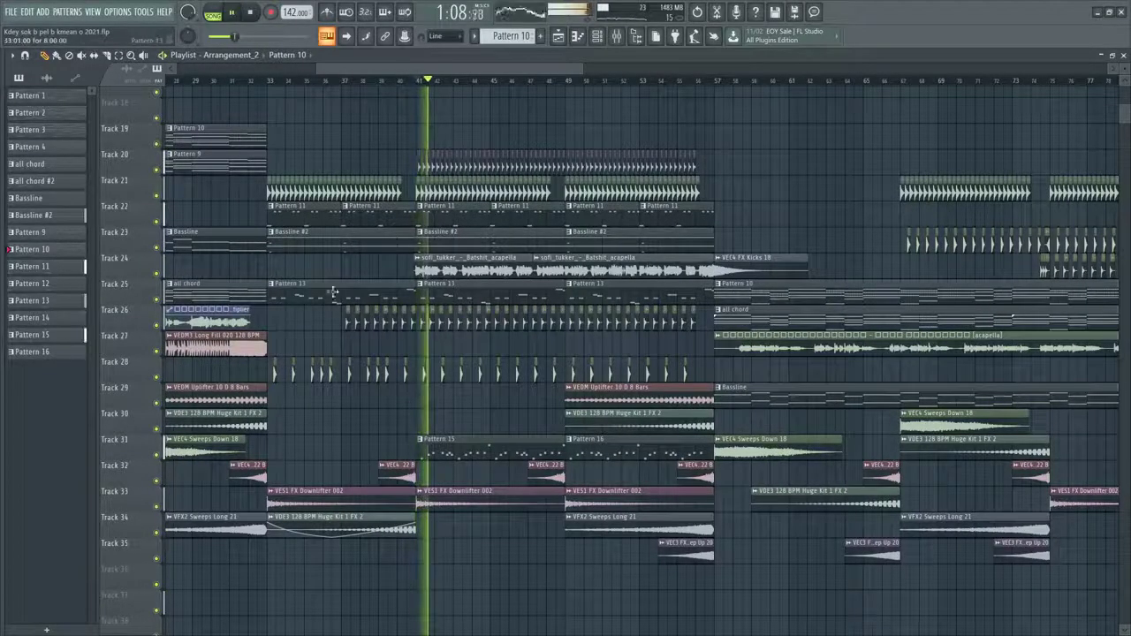
right_click(161, 273)
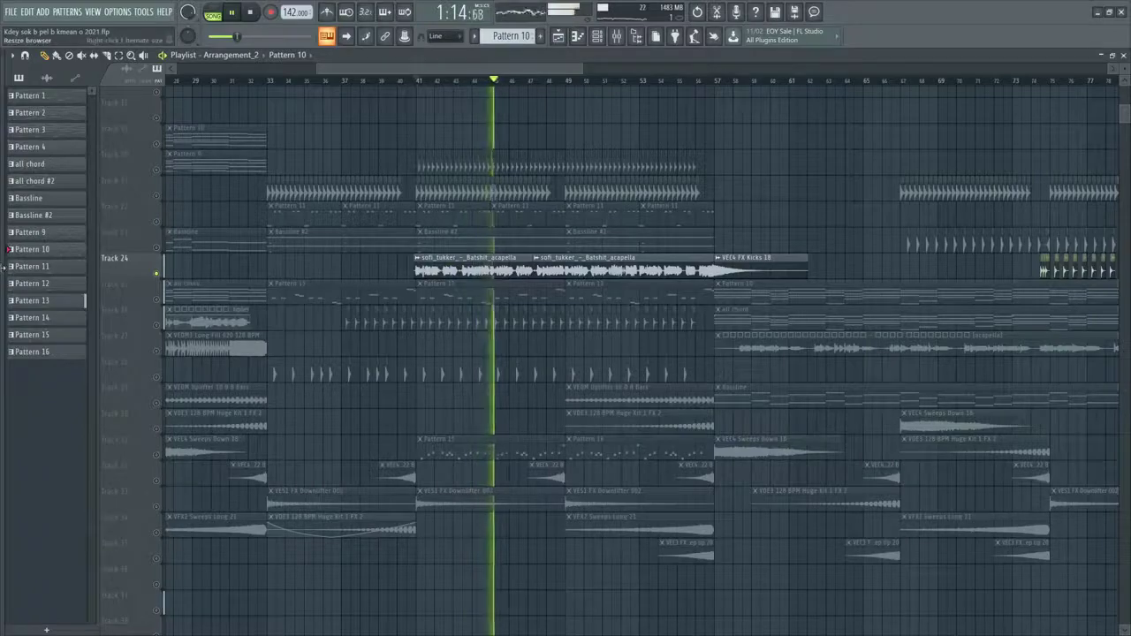
Reveal the sample browser and collapse the Zenhiser folder to reach the sofi_tukker_-_Batshit_acapella file
mouse_move(0, 273)
scroll(133, 346, "down", 4)
scroll(113, 353, "up", 9)
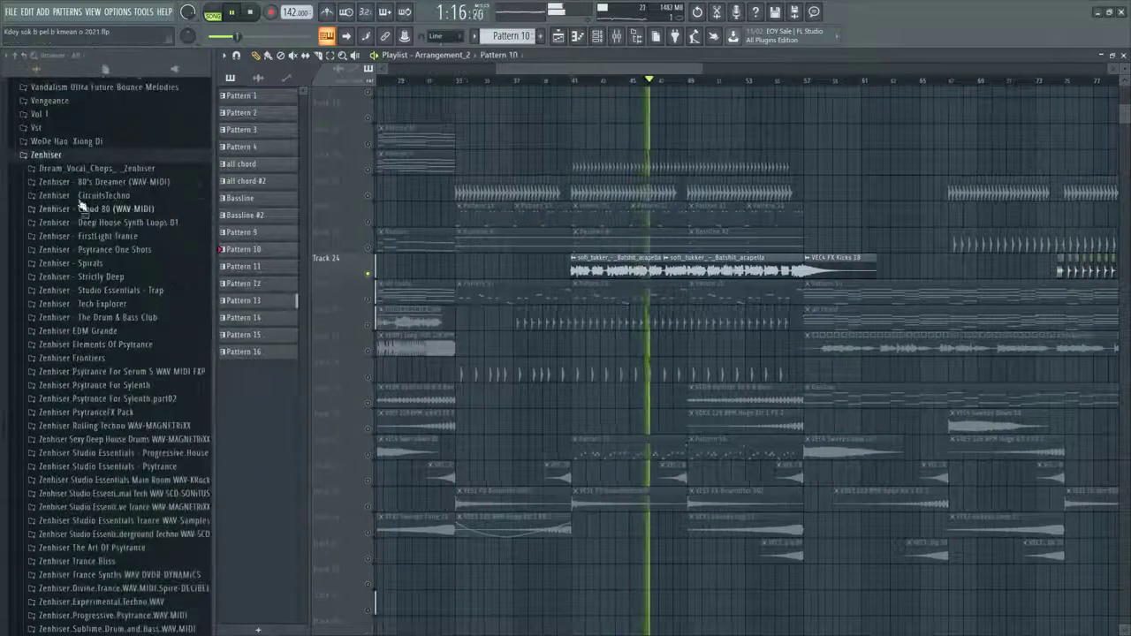
left_click(38, 159)
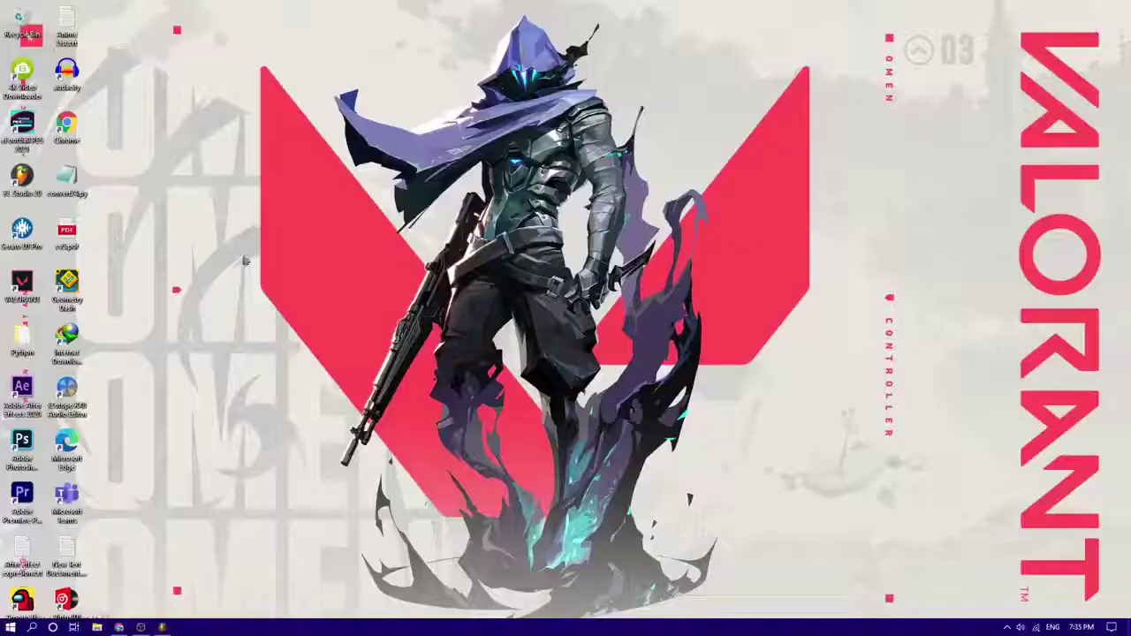
Refresh the desktop, launch VirtualDJ 2021 and skip its account connection
right_click(181, 255)
left_click(227, 294)
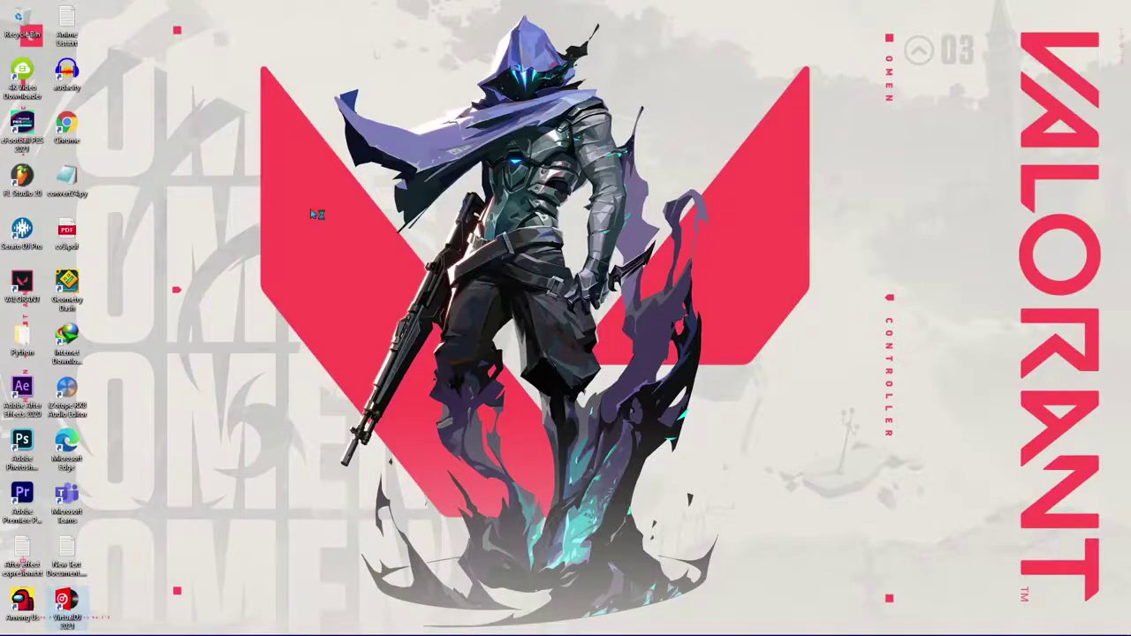
key("super")
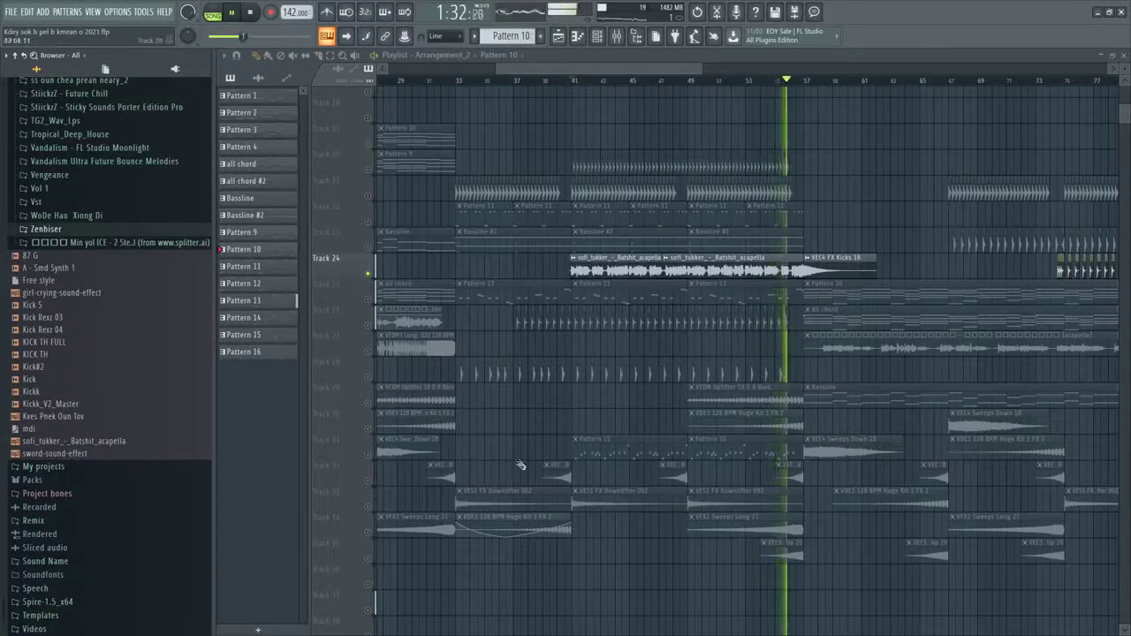
key("super")
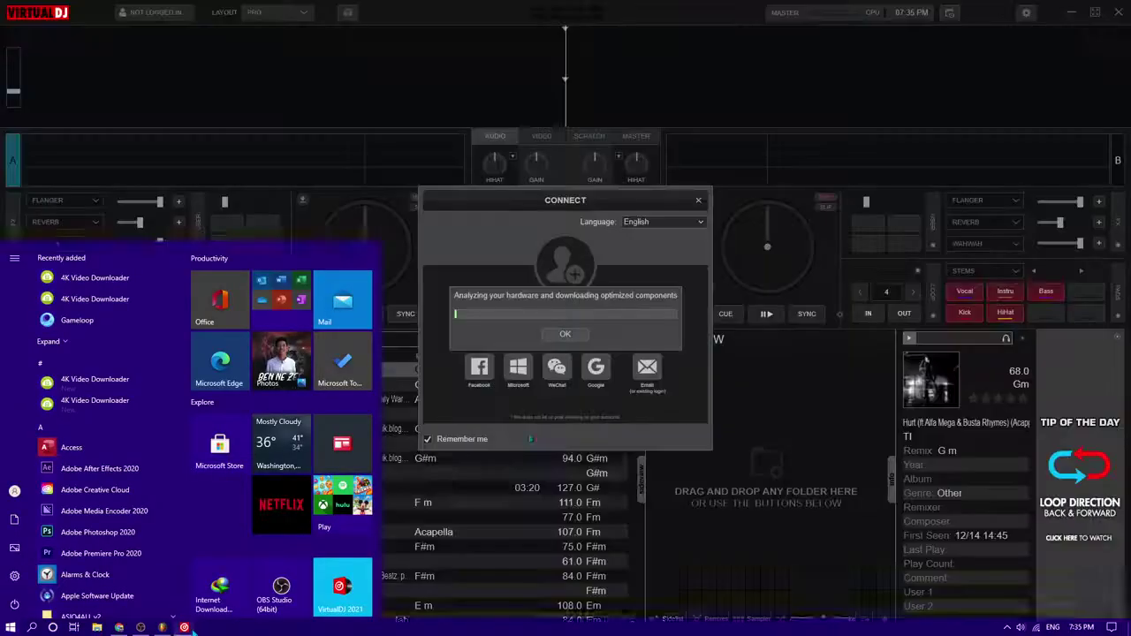
left_click(186, 627)
left_click(698, 201)
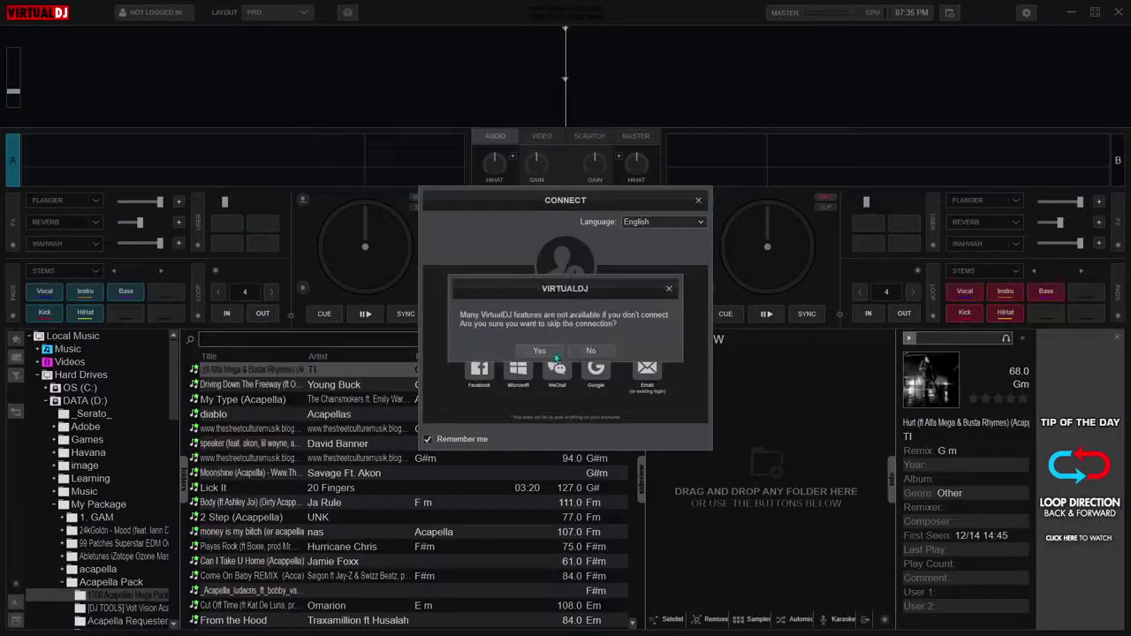
left_click(539, 351)
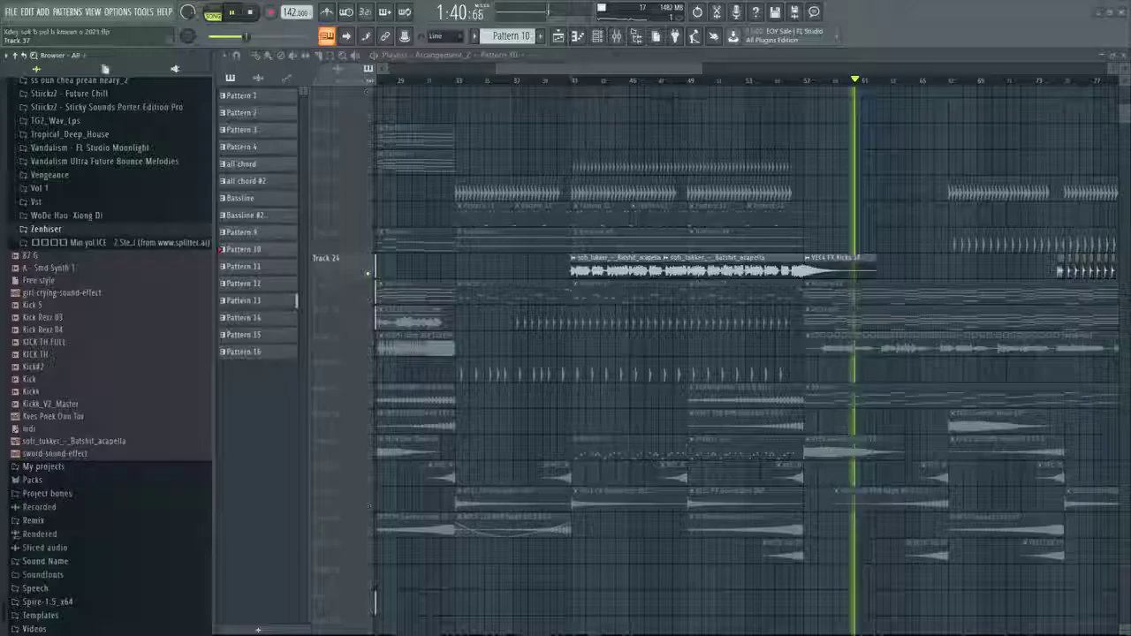
Load sofi_tukker_-_Batshit_acapella from FL Studio's sample browser onto VirtualDJ's deck A, play it to check its key, and quit VirtualDJ
left_click_drag(81, 441, 239, 606)
key("super")
left_click_drag(388, 274, 375, 291)
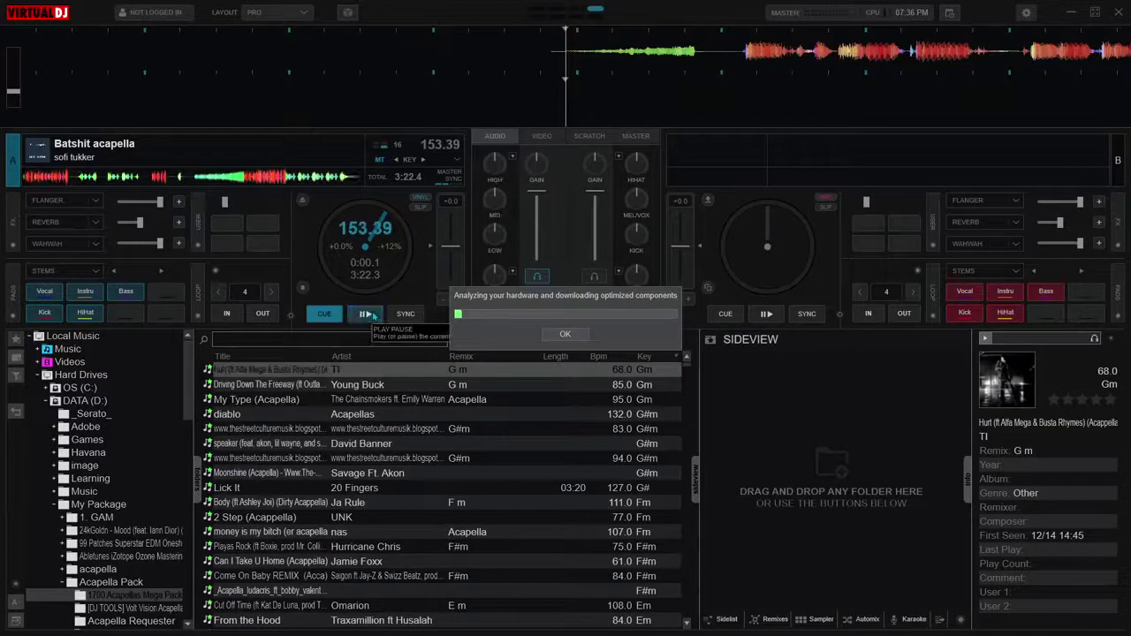
left_click(365, 314)
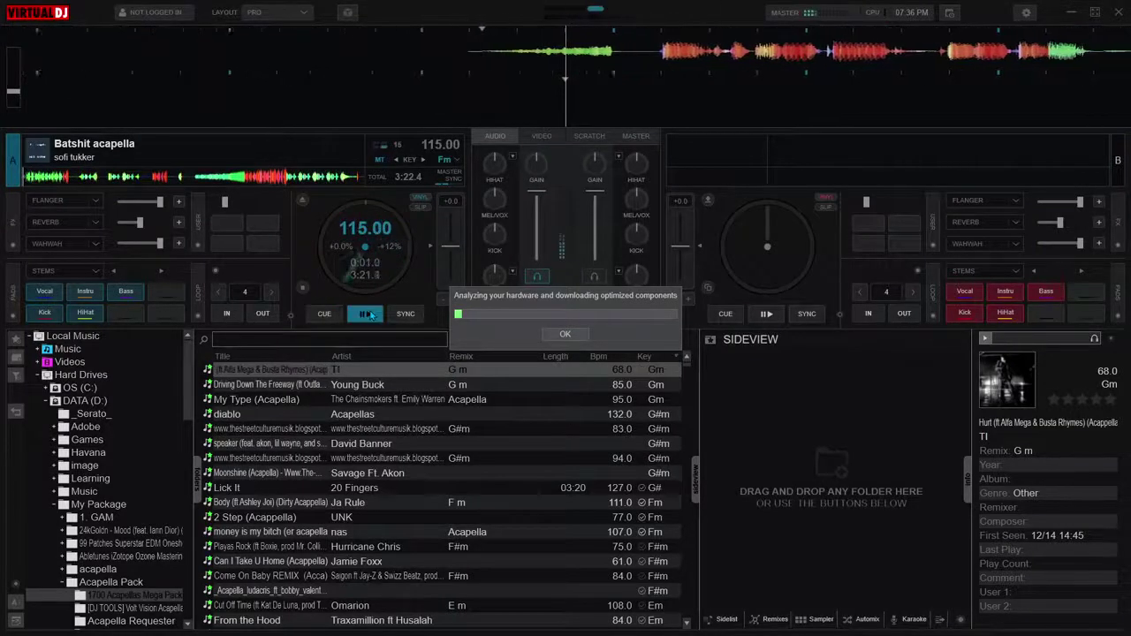
left_click(1119, 15)
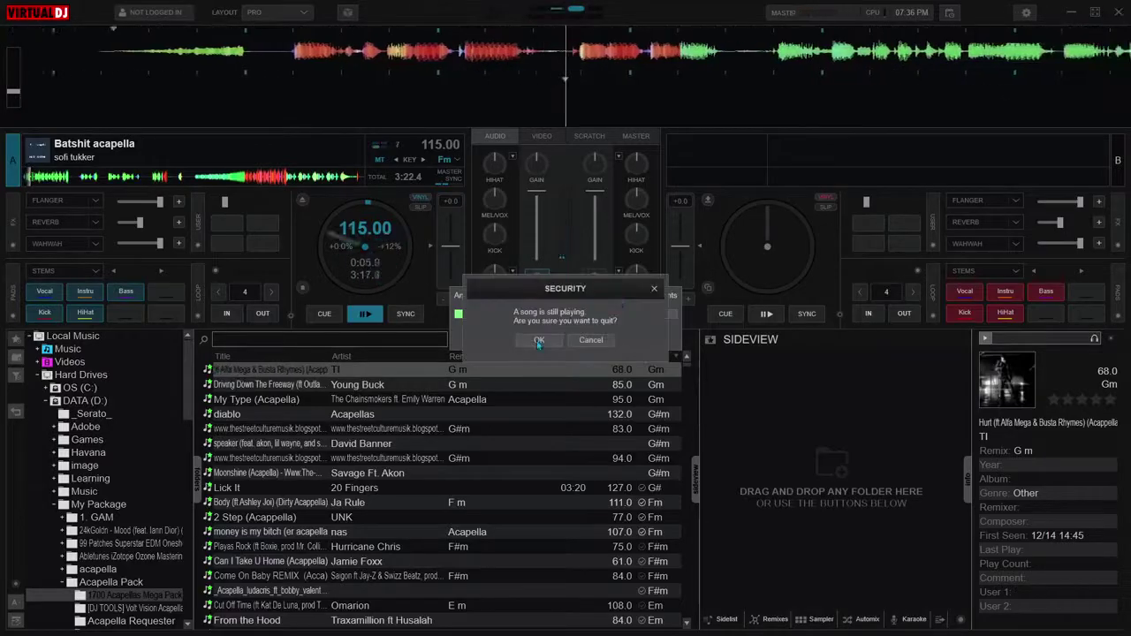
key("Return")
Stop playback and try the Batshit acapella's time-stretching mode as Stretch, then as Auto
key("space")
double_click(633, 257)
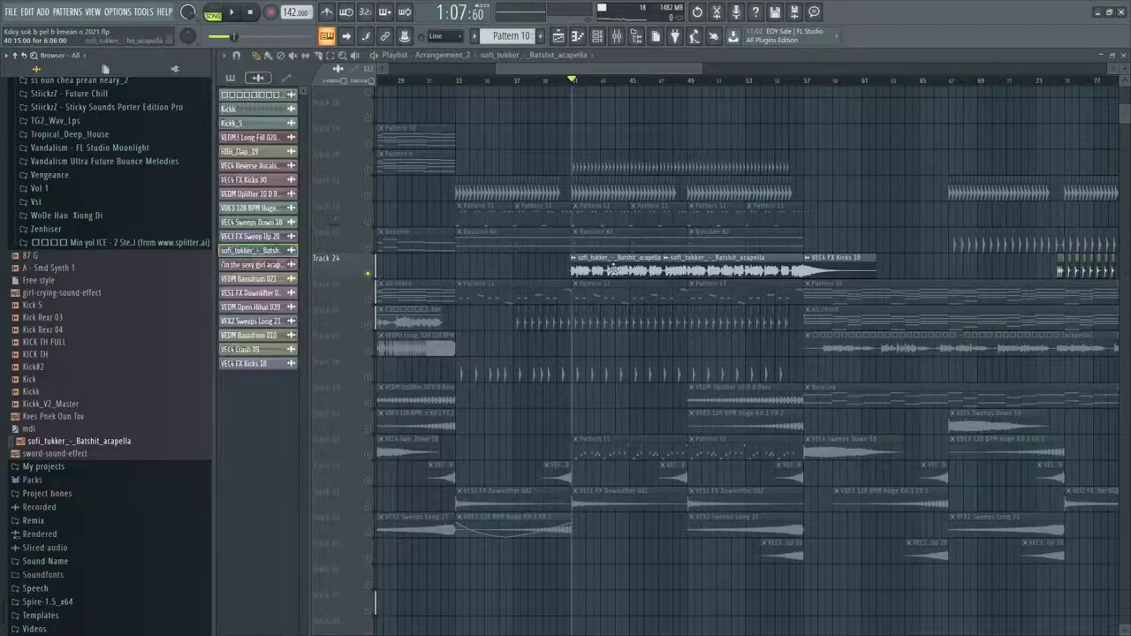
left_click(611, 281)
left_click(609, 314)
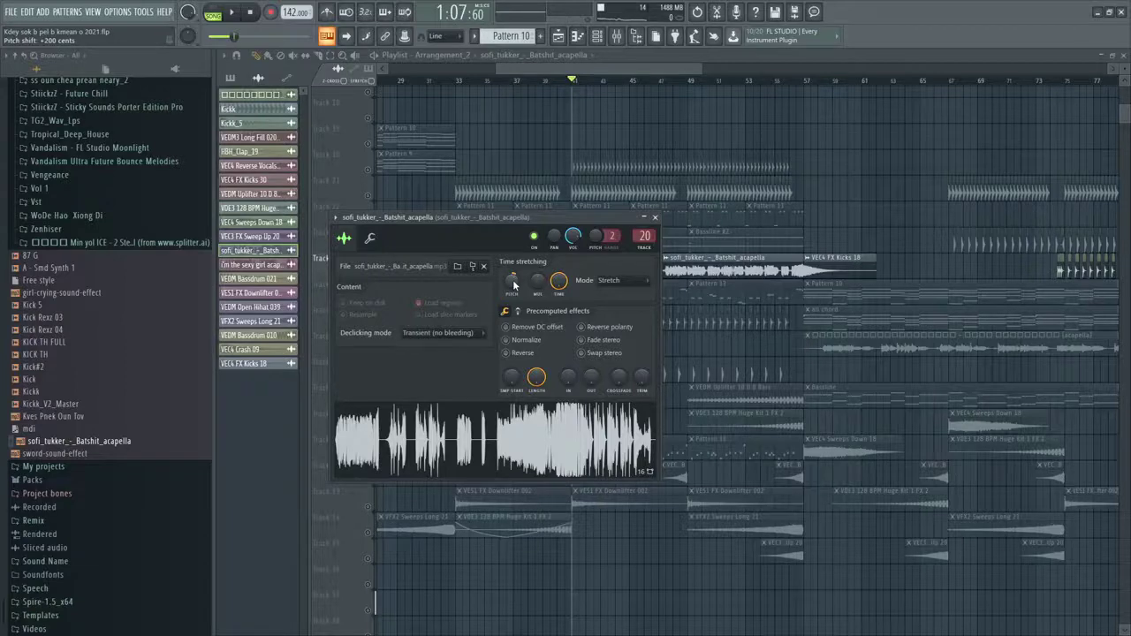
left_click(622, 281)
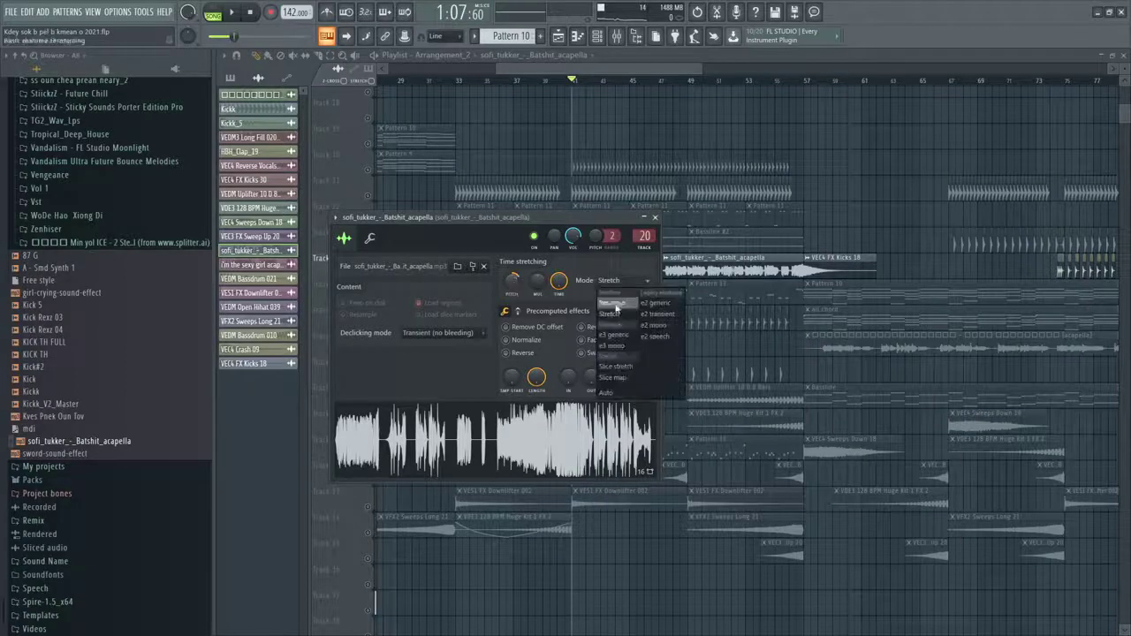
left_click(609, 392)
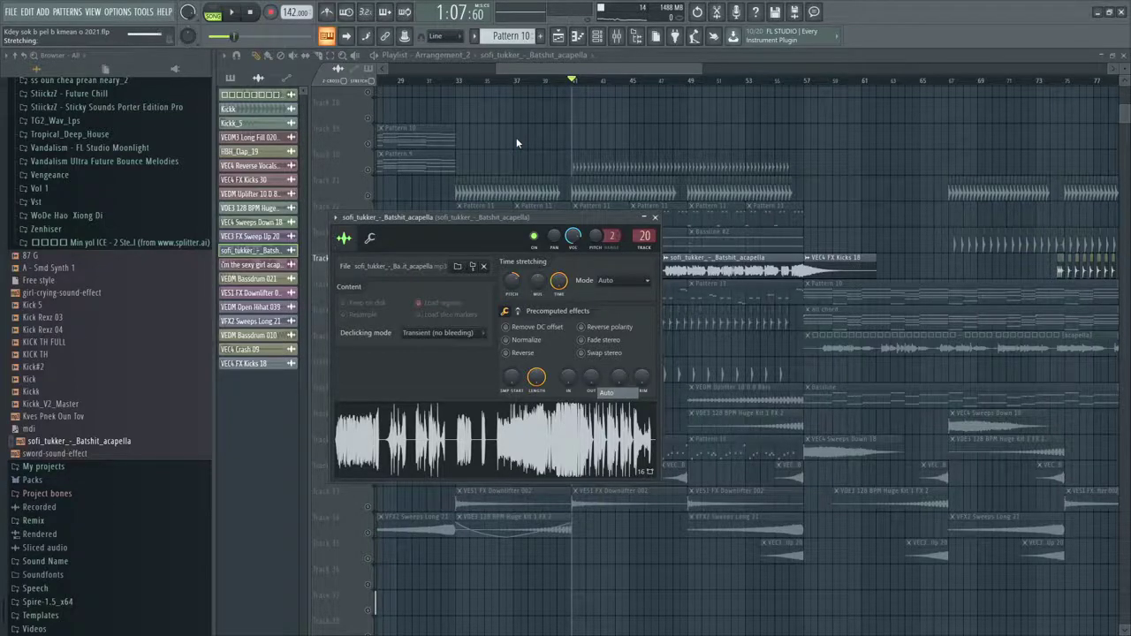
key("Escape")
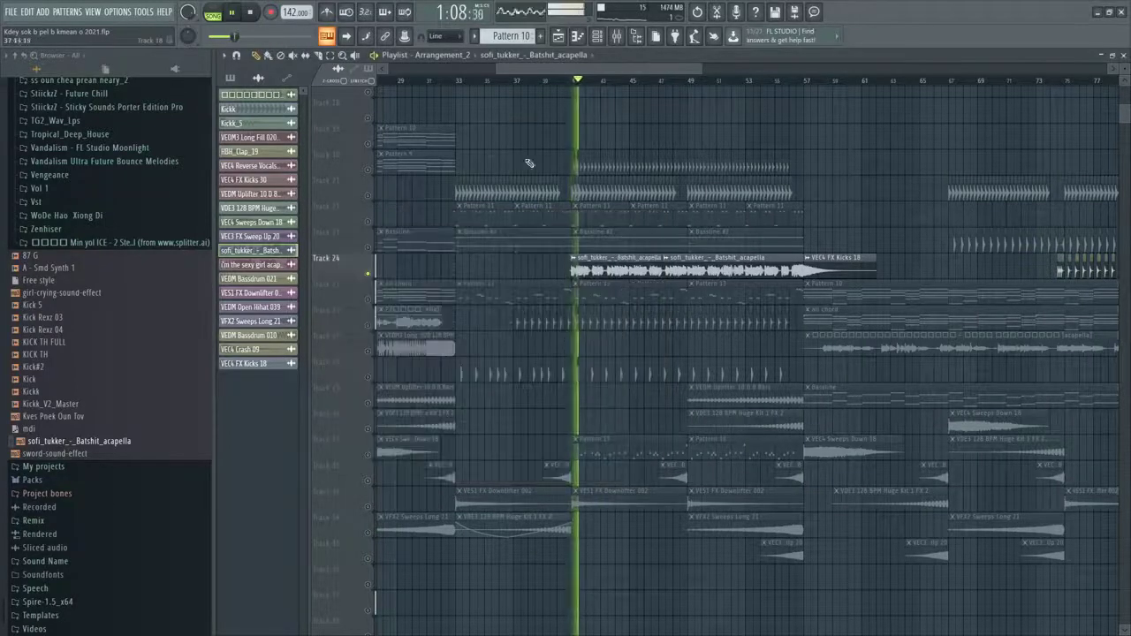
Check the Batshit acapella's level and effects on mixer track 20 during playback
double_click(661, 267)
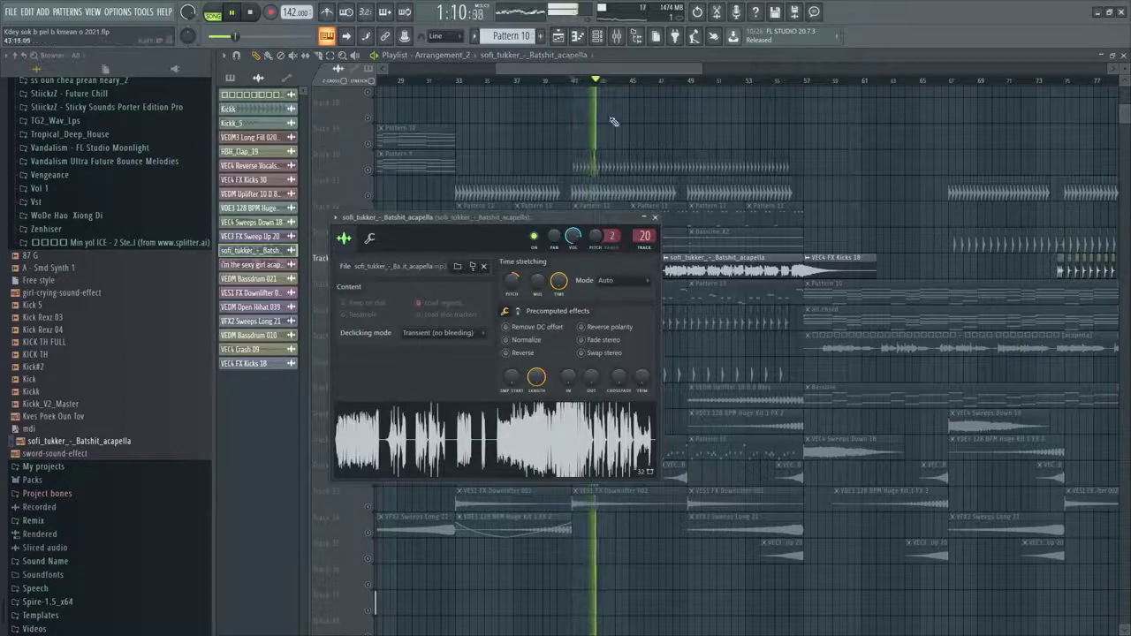
left_click(616, 36)
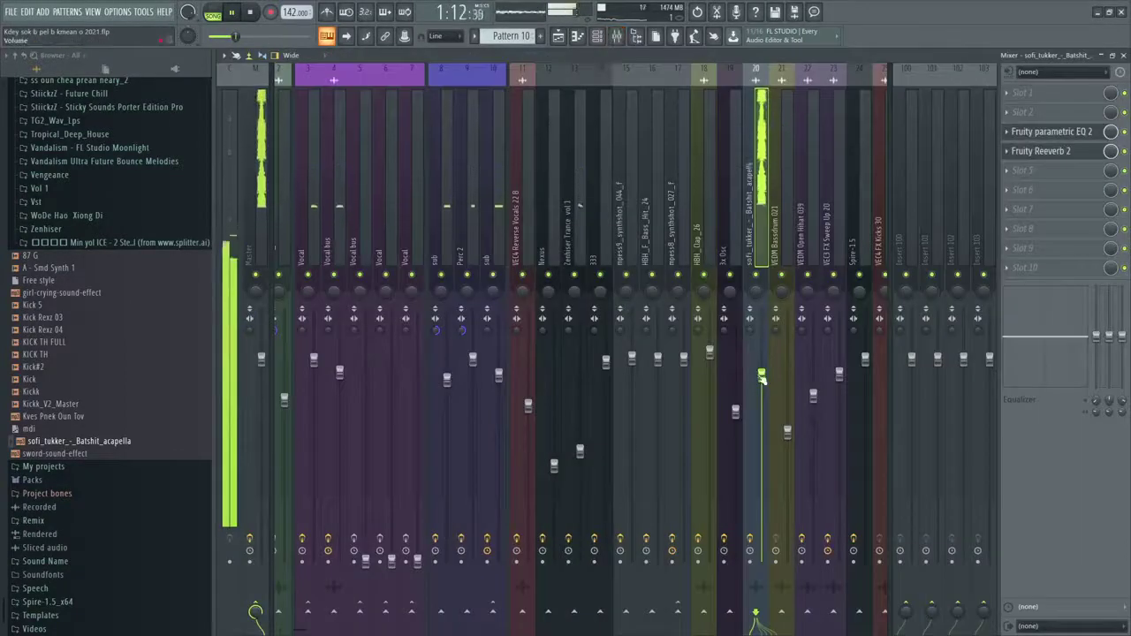
left_click(557, 36)
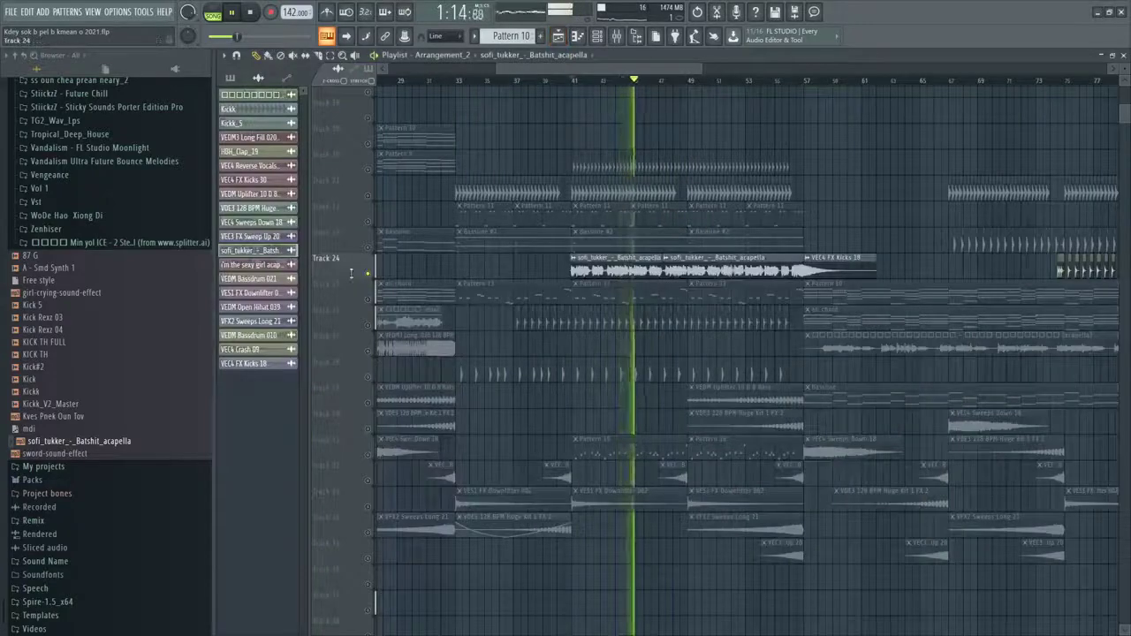
Play the full mix from bar 41 with Track 24 unsoloed and save the project
key("space")
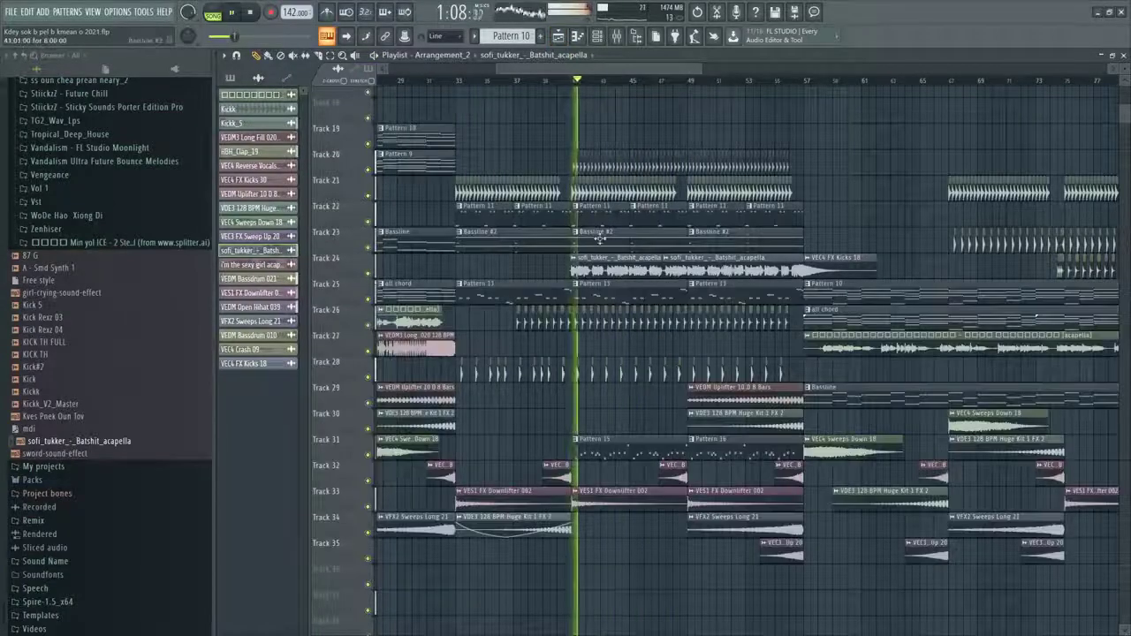
key("ctrl+s")
scroll(587, 139, "up", 3)
scroll(587, 136, "up", 2)
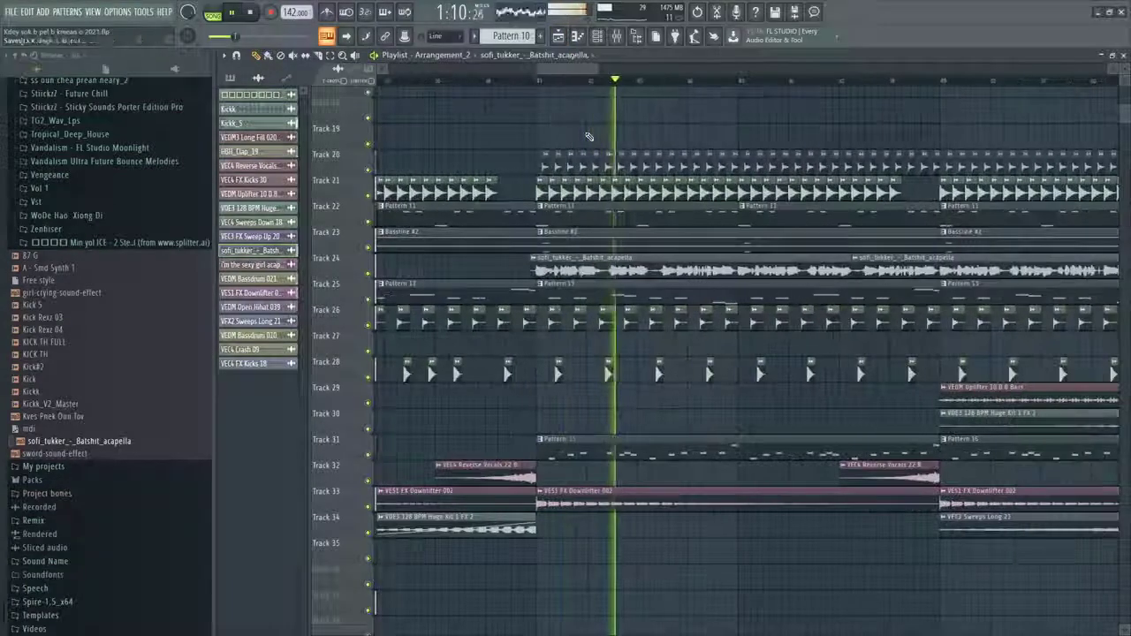
double_click(645, 269)
right_click(720, 126)
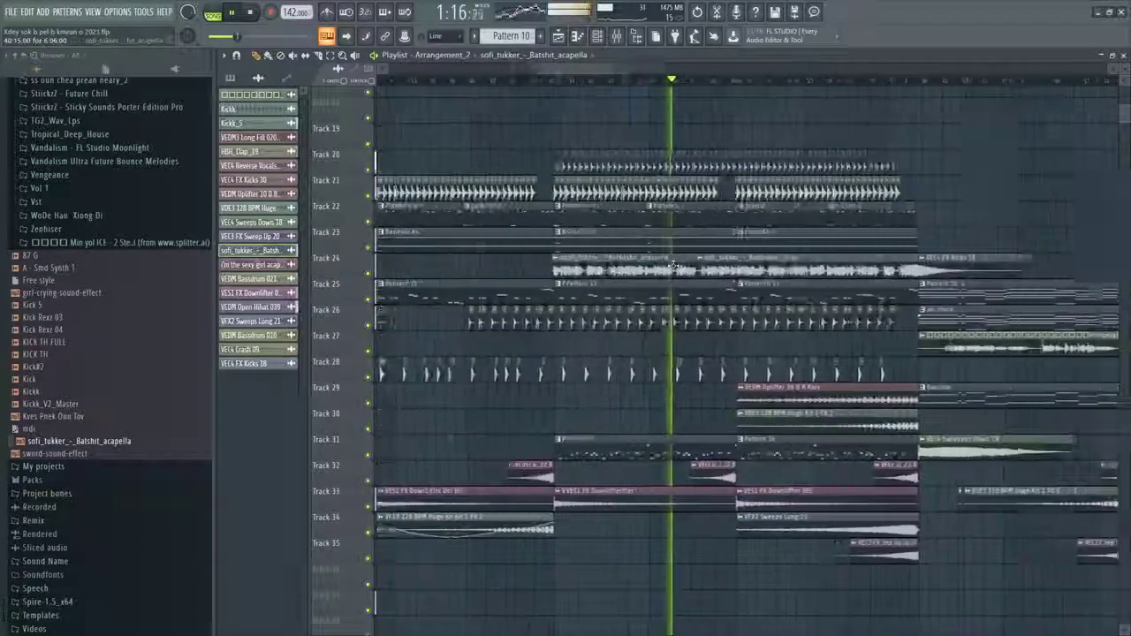
Stop playback and set the Batshit acapella's time-stretching mode to Stretch
key("space")
double_click(616, 269)
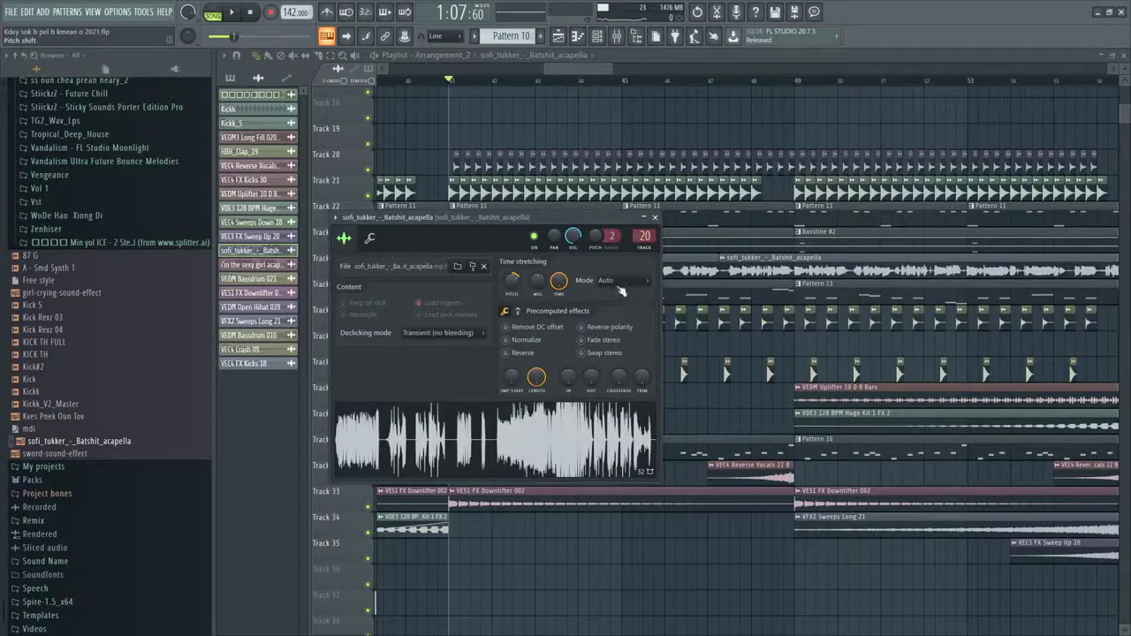
left_click(620, 283)
left_click(609, 320)
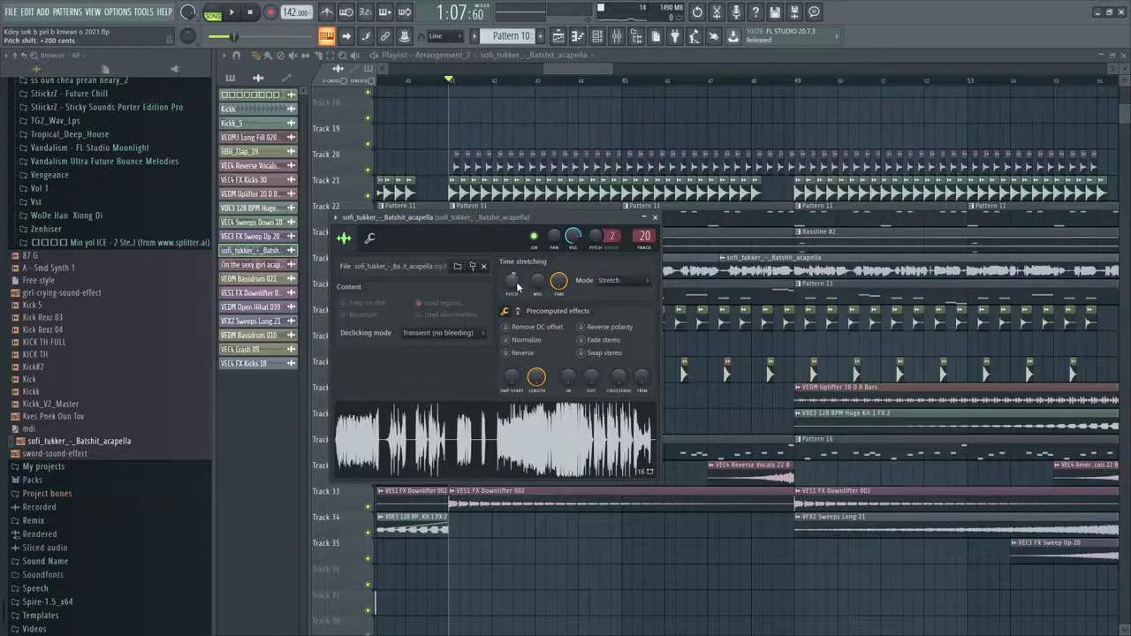
Set the Batshit acapella's time-stretching mode to Auto and close its channel settings
left_click(606, 286)
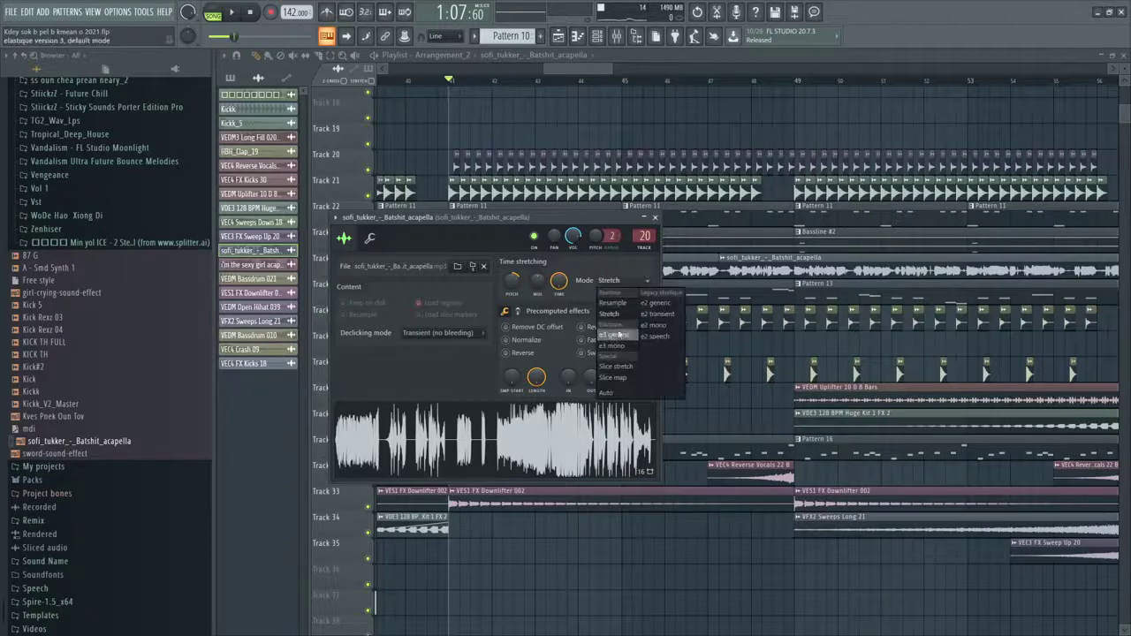
left_click(616, 394)
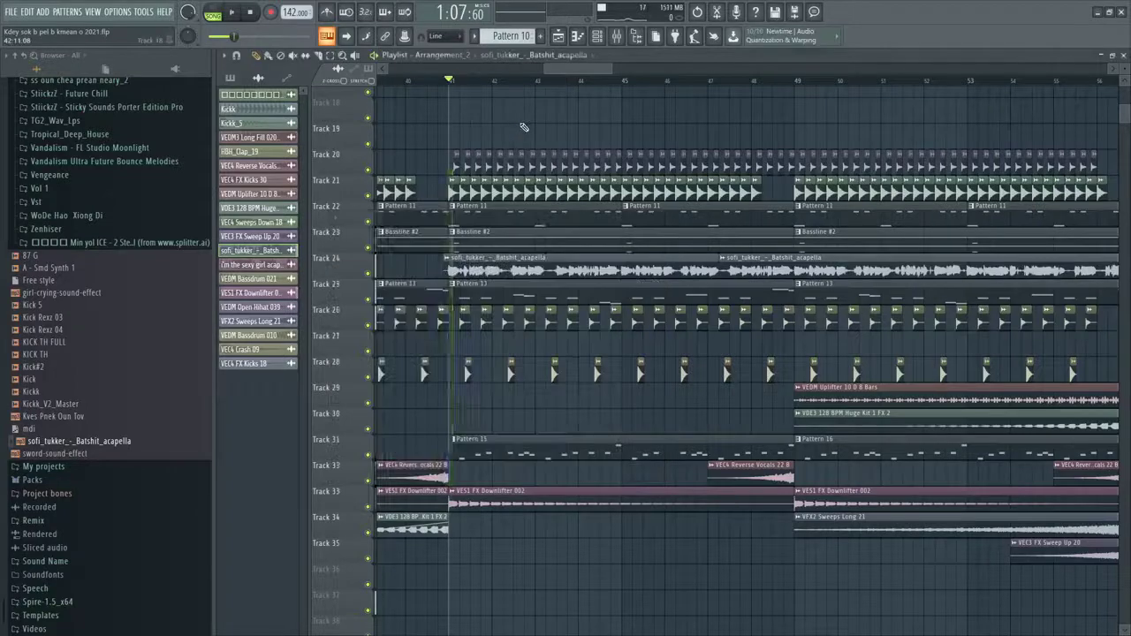
key("Escape")
Play the full mix from bar 41 and save the project
key("space")
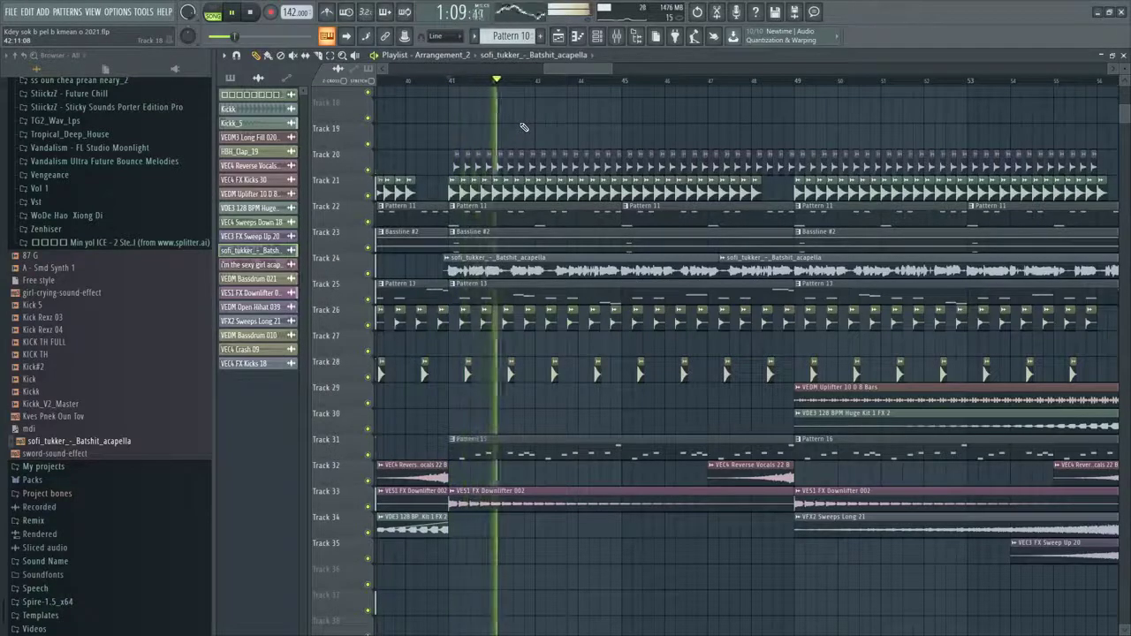
key("ctrl+s")
scroll(524, 127, "up", 3)
scroll(524, 127, "down", 4)
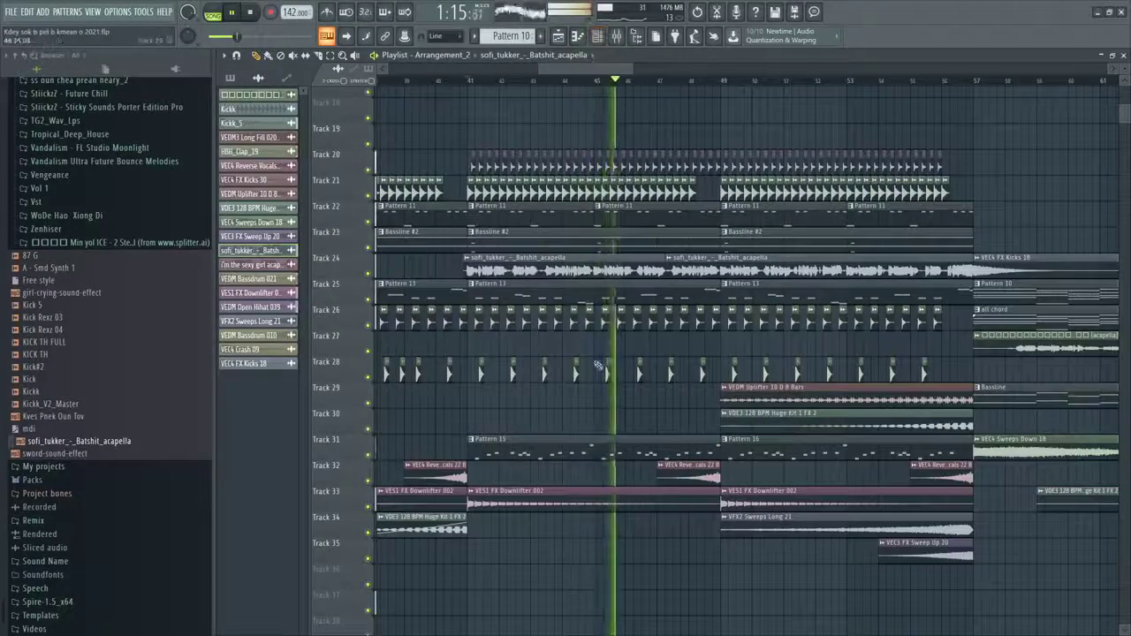
right_click(608, 452, "alt")
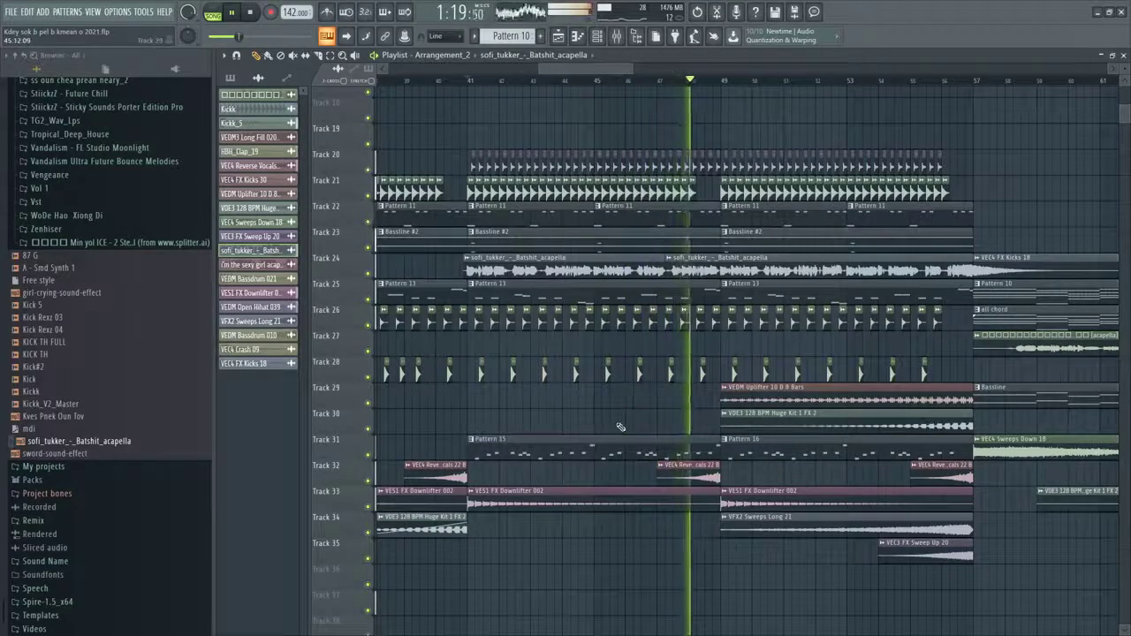
scroll(645, 222, "down", 3, "ctrl")
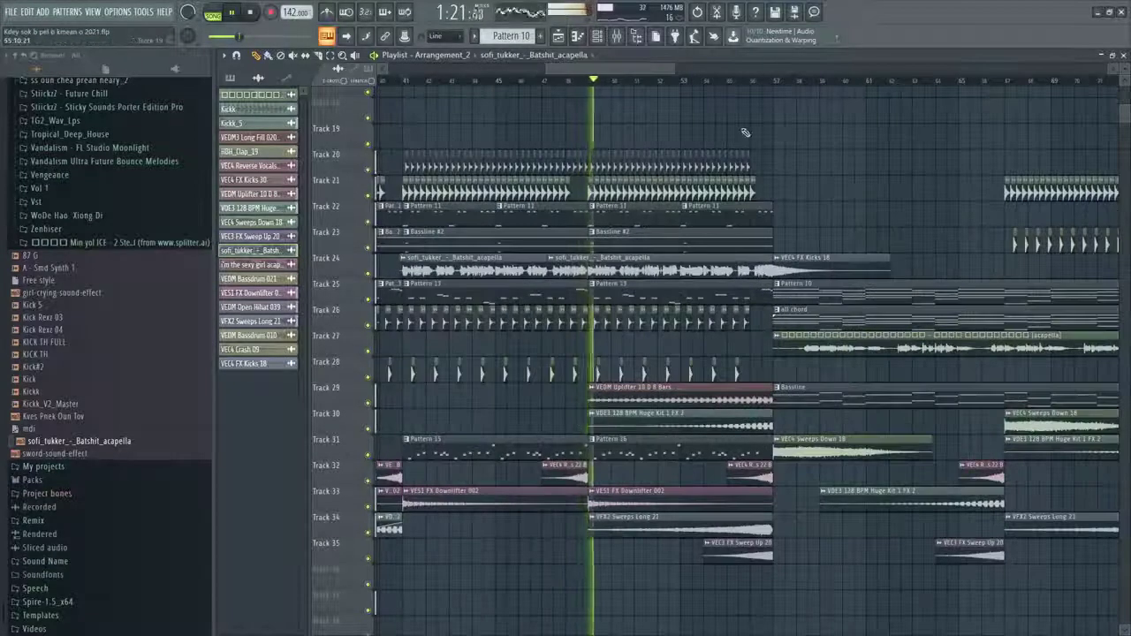
Jump playback to around bar 55 and review the transition into the section starting at bar 57
left_click(738, 86)
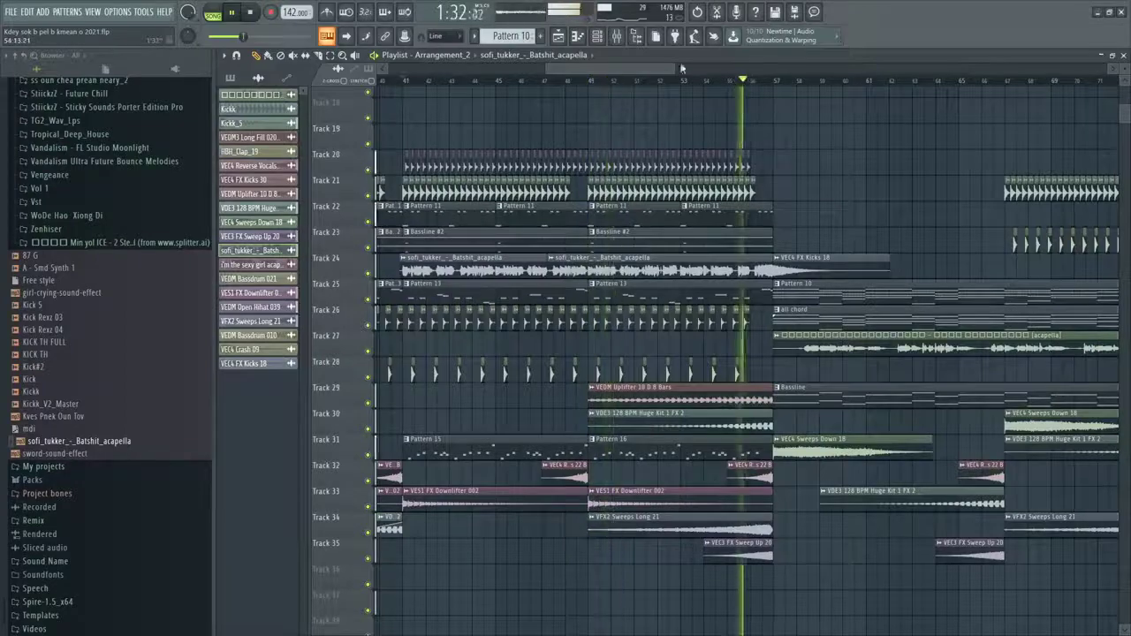
scroll(692, 182, "down", 3, "ctrl")
scroll(692, 182, "up", 4, "ctrl")
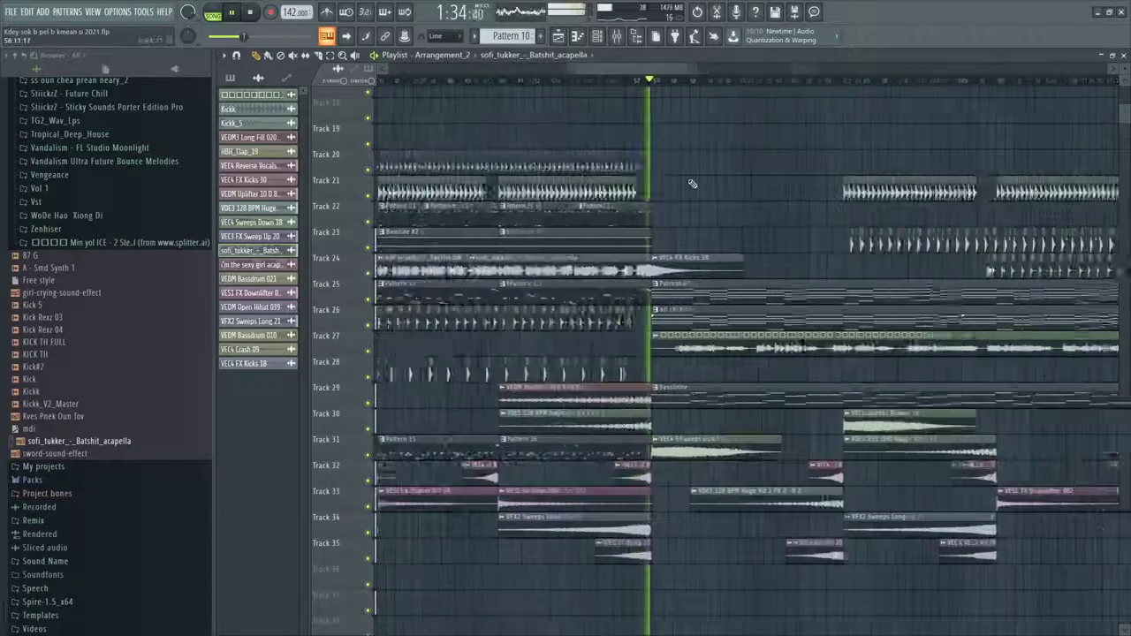
scroll(692, 182, "down", 5, "ctrl")
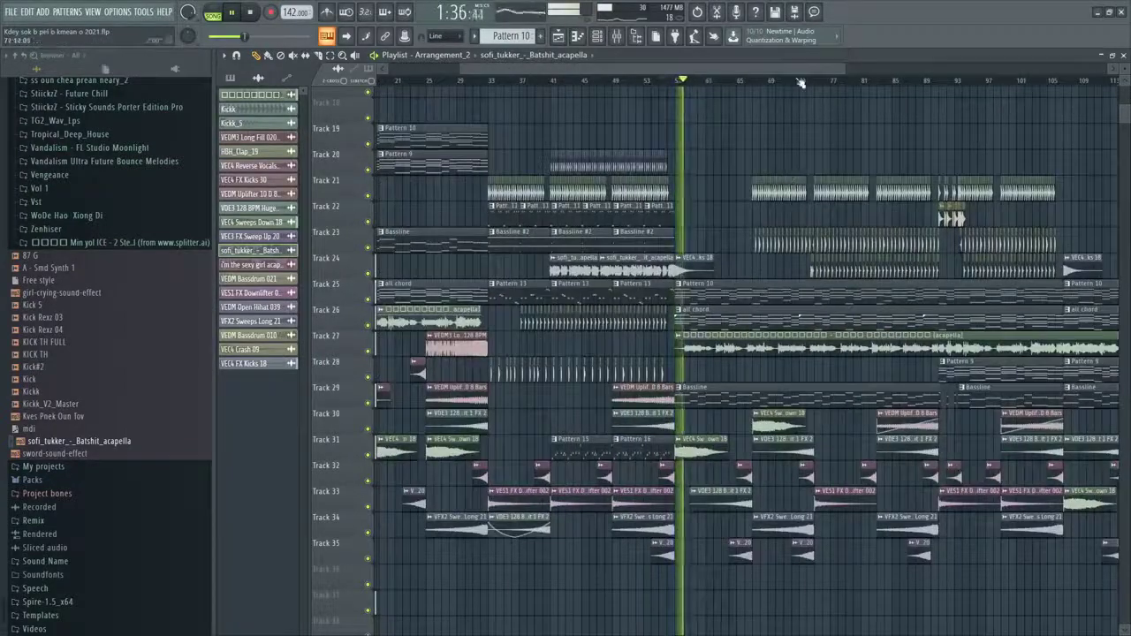
scroll(732, 144, "up", 2, "ctrl")
scroll(717, 332, "down", 3)
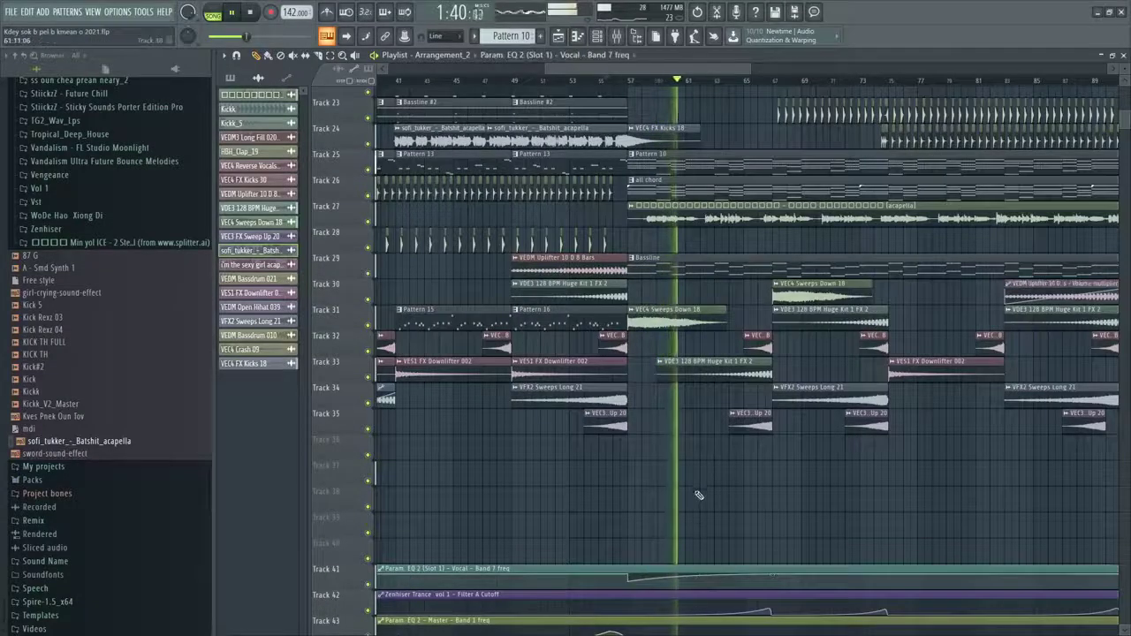
scroll(701, 492, "up", 3)
scroll(699, 487, "up", 3, "ctrl")
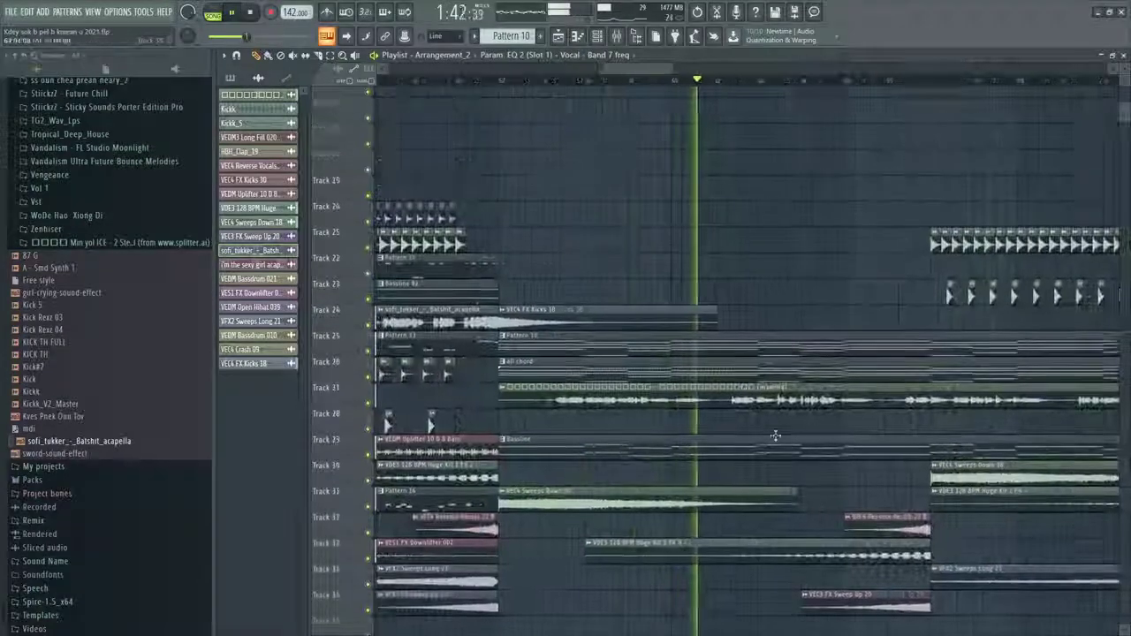
Open the FX Elements of KSHMR Sample Pack Vol.2 and audition its reverse vocal samples
scroll(80, 397, "up", 10)
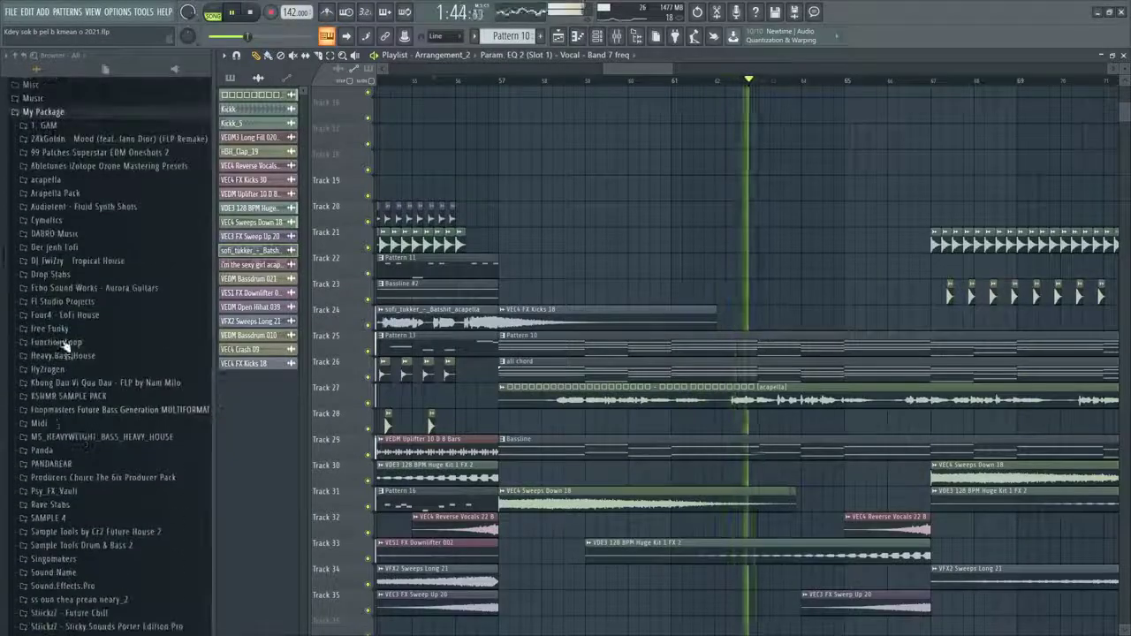
left_click(70, 396)
left_click(86, 437)
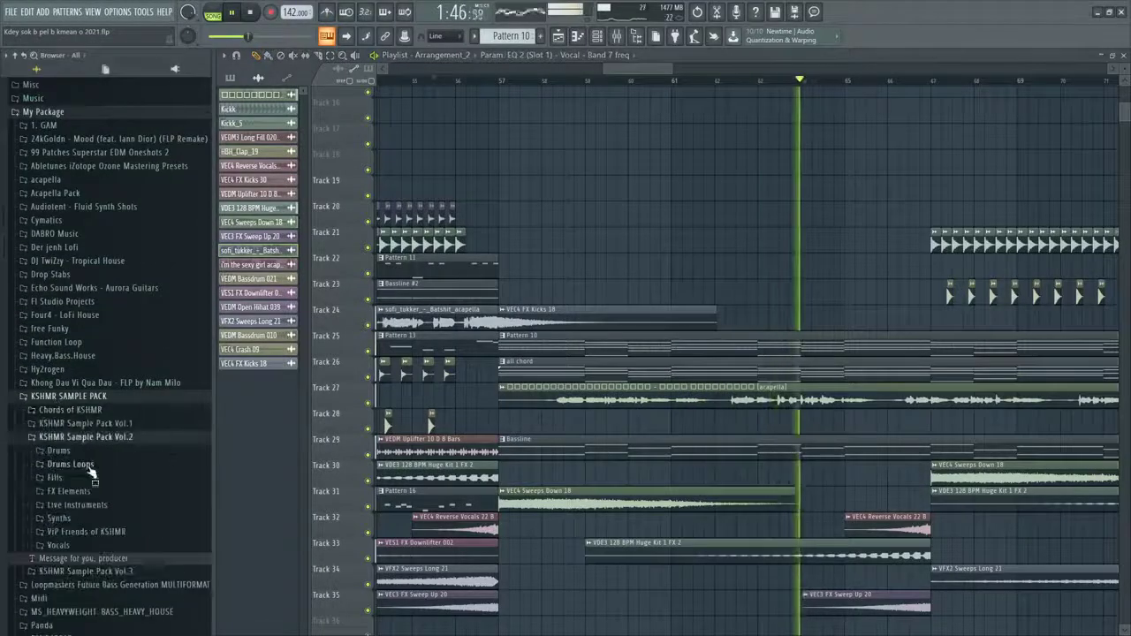
left_click(90, 492)
left_click(93, 493)
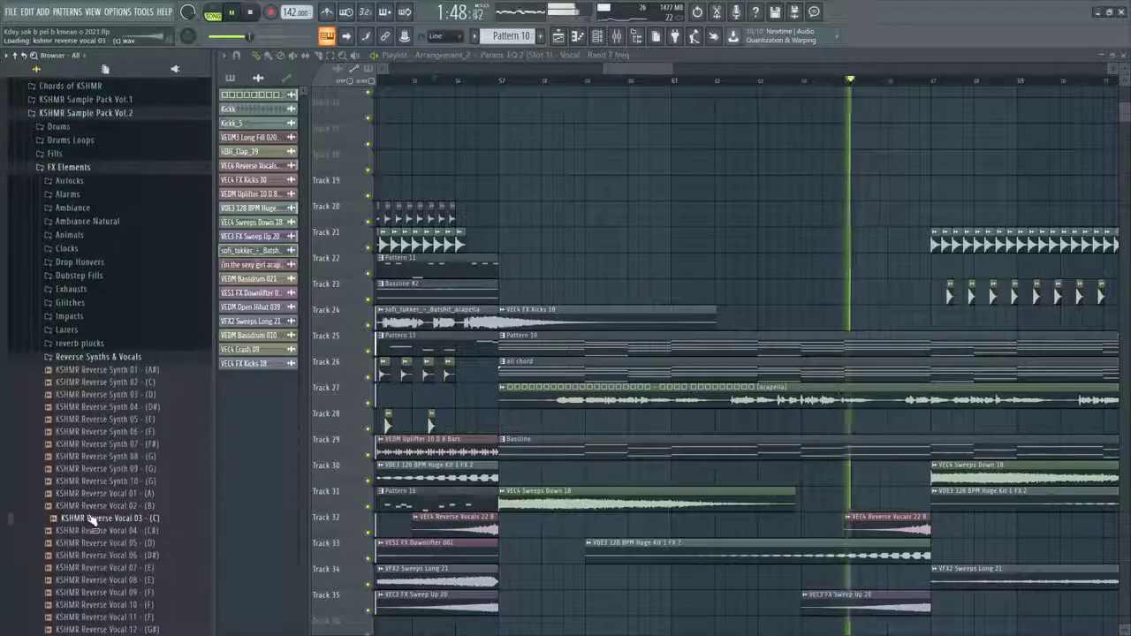
Audition the Ocean and Rain samples among the pack's Ambiance Natural sounds
left_click(87, 221)
left_click(114, 258)
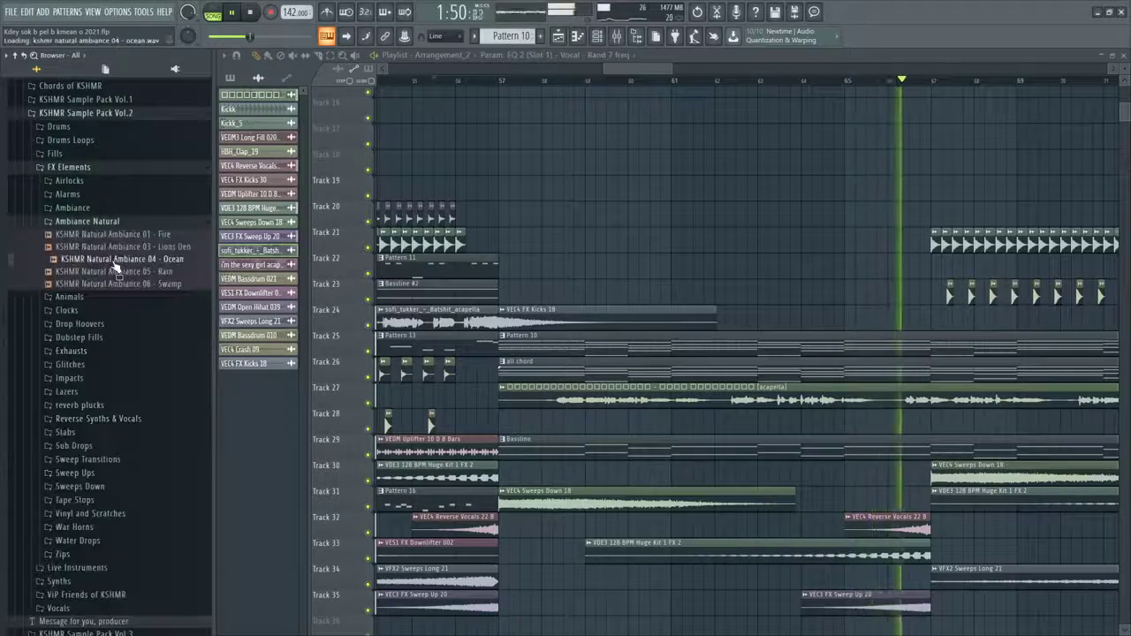
left_click(114, 271)
Audition samples among the pack's Animals sounds, including Lion Roar and Howl (C#)
left_click(69, 296)
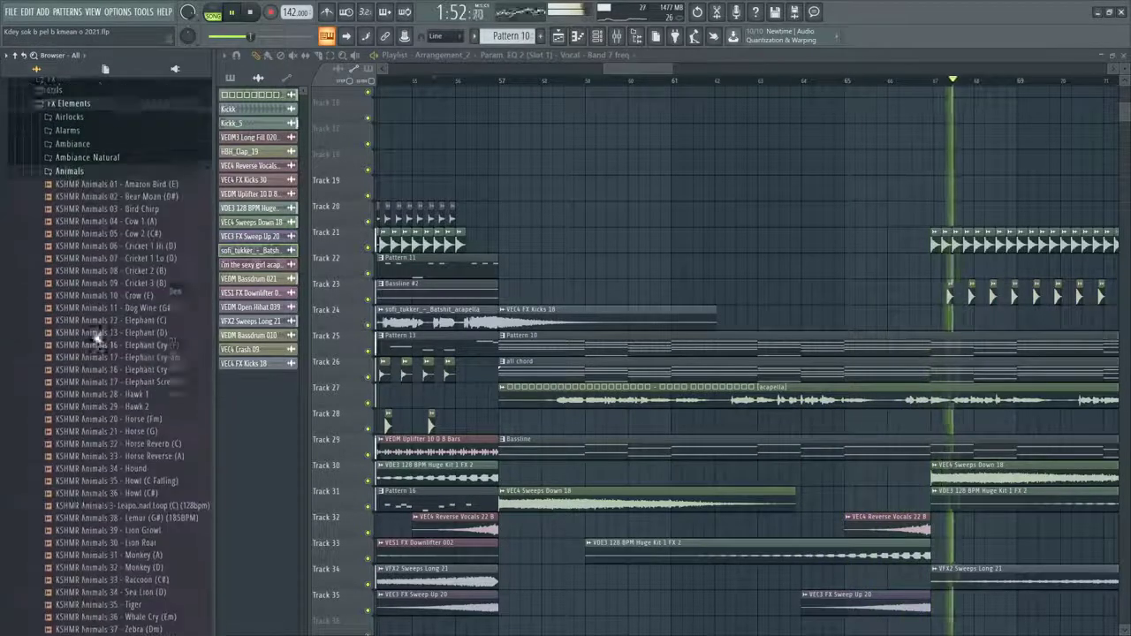
left_click(106, 381)
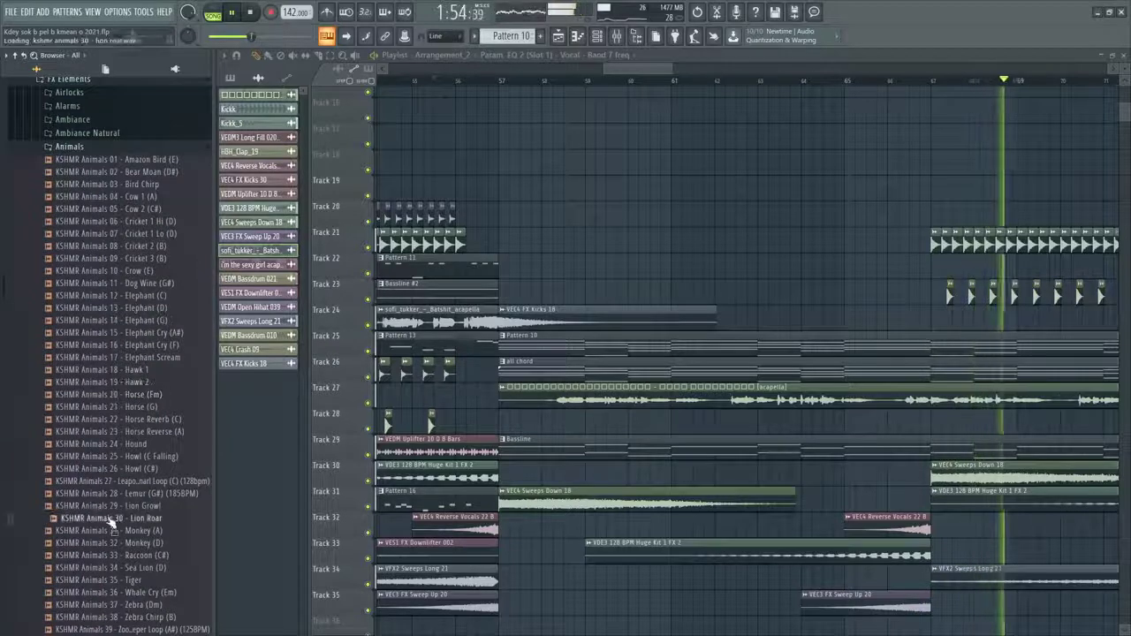
left_click(123, 468)
scroll(132, 309, "down", 8)
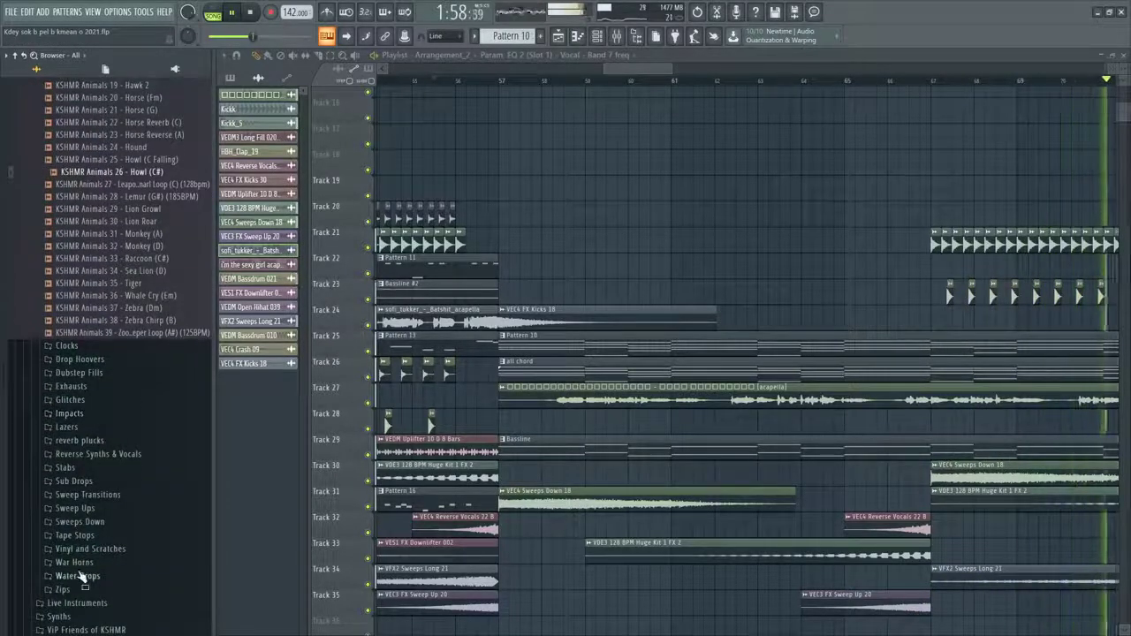
Audition the KSHMR Water Drop samples, including Water Drop 02 and Water Drop 05
left_click(80, 575)
left_click(80, 581)
left_click(90, 602)
scroll(110, 570, "down", 2)
scroll(112, 567, "down", 2)
left_click(128, 482)
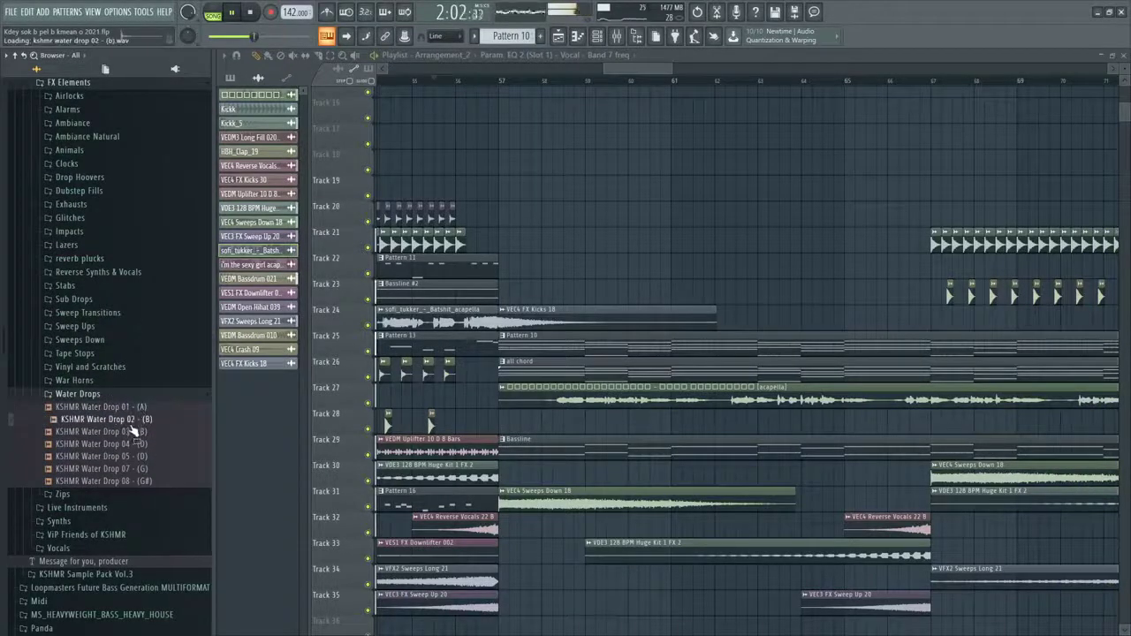
Examine the arrangement from bar 67 onward while the track plays, checking how its drum, vocal and effect clips line up
scroll(588, 236, "down", 5)
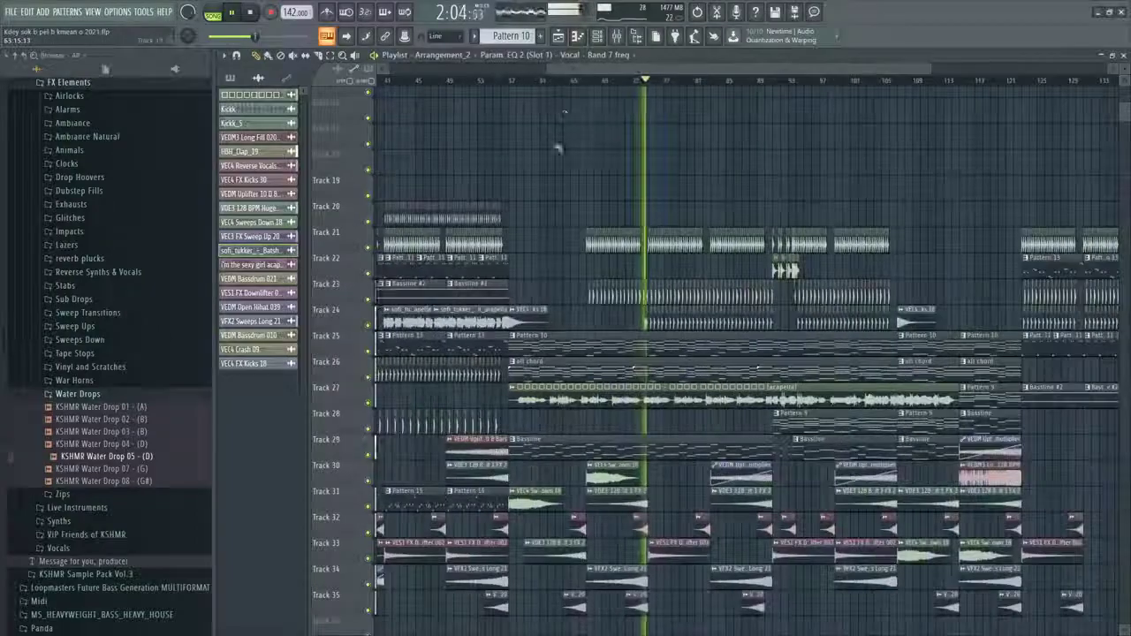
scroll(623, 150, "down", 1)
scroll(654, 228, "up", 5)
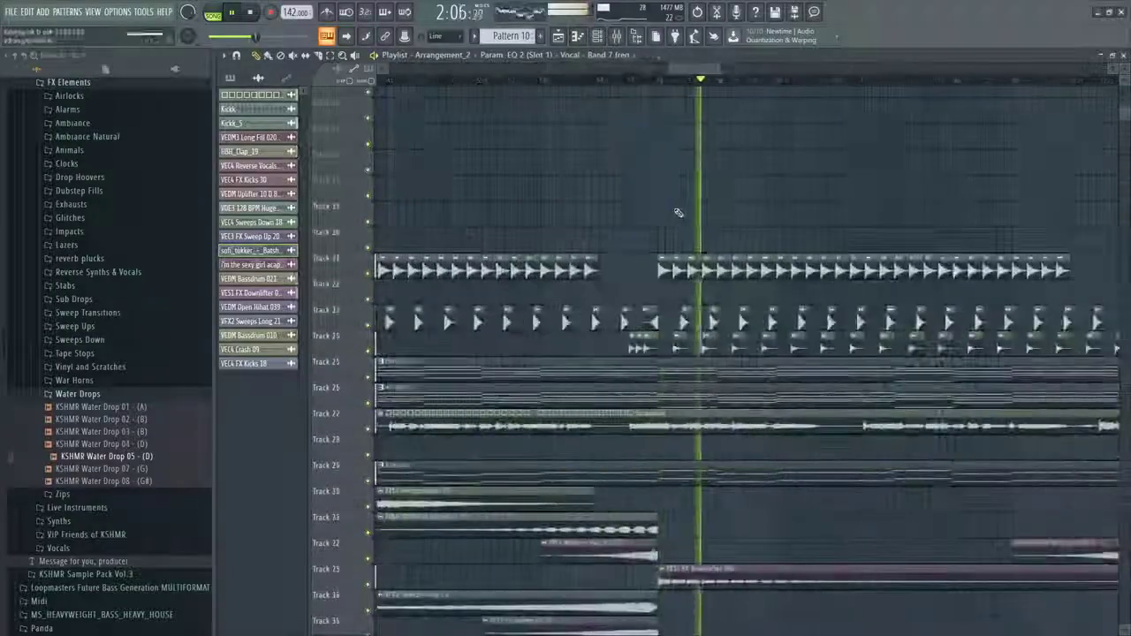
scroll(677, 216, "down", 5)
scroll(618, 345, "down", 4)
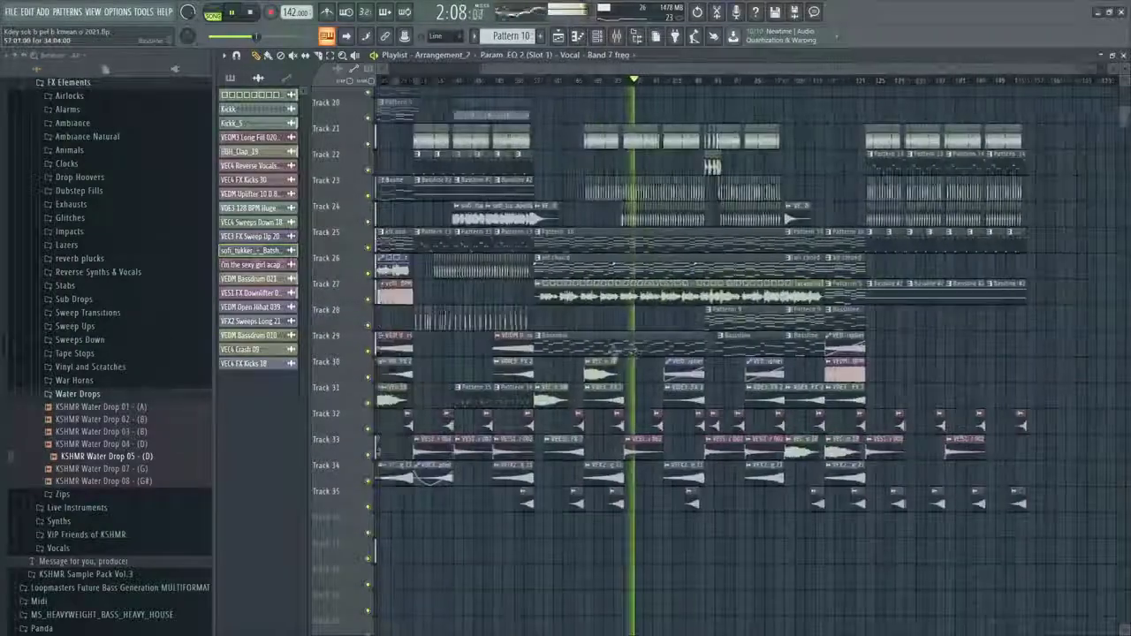
scroll(610, 344, "up", 4)
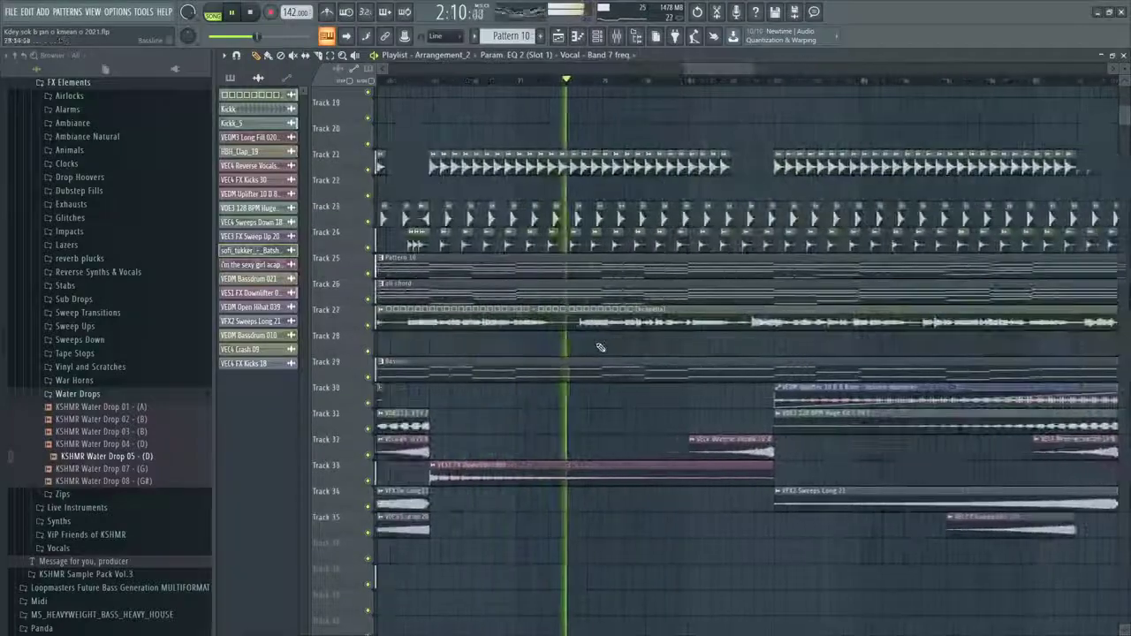
scroll(544, 214, "up", 1)
scroll(561, 199, "down", 3)
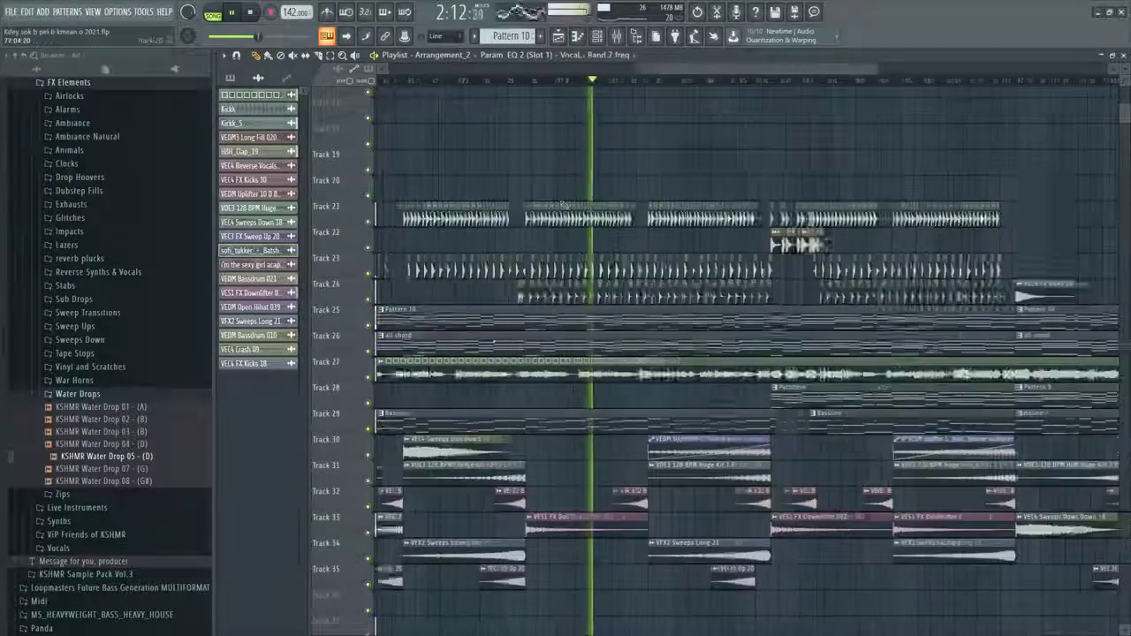
scroll(591, 173, "up", 1)
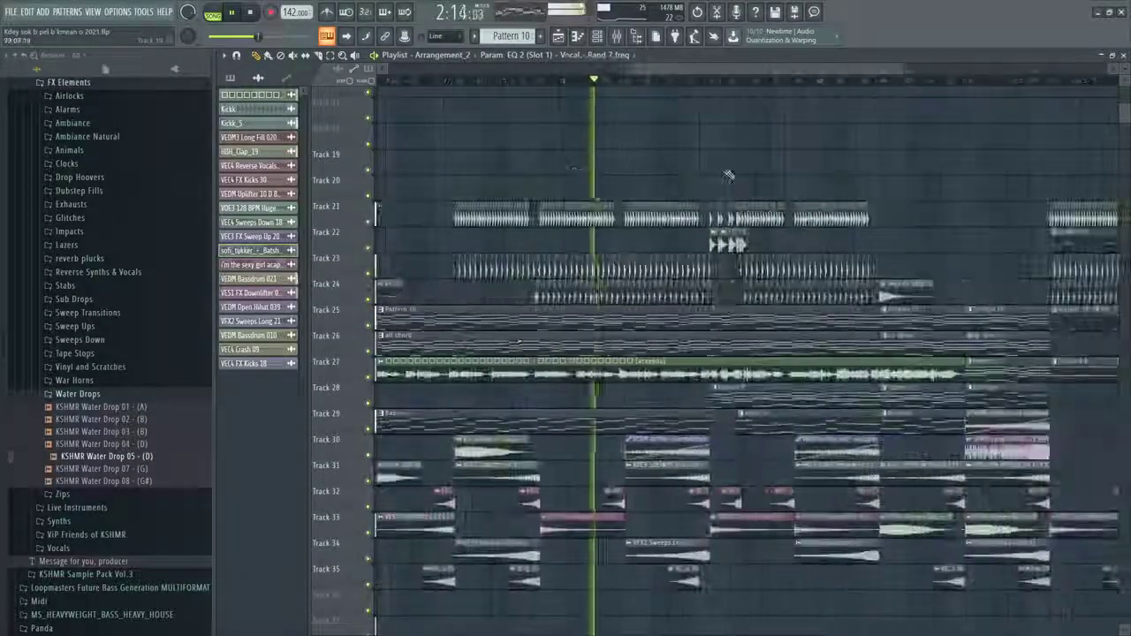
scroll(476, 309, "down", 3)
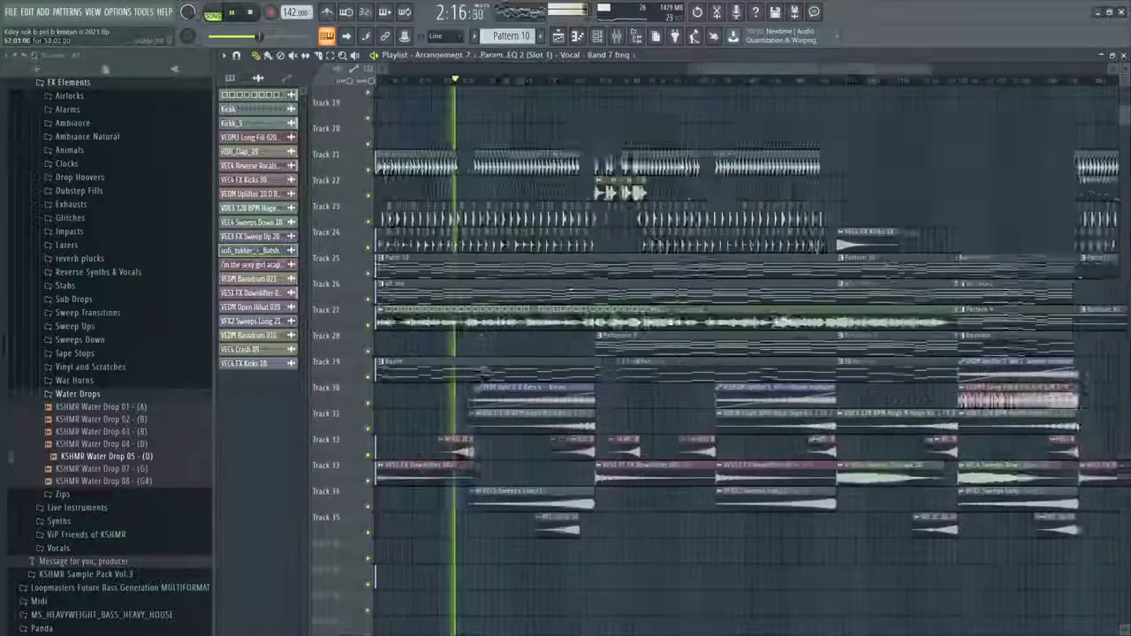
scroll(476, 392, "up", 1)
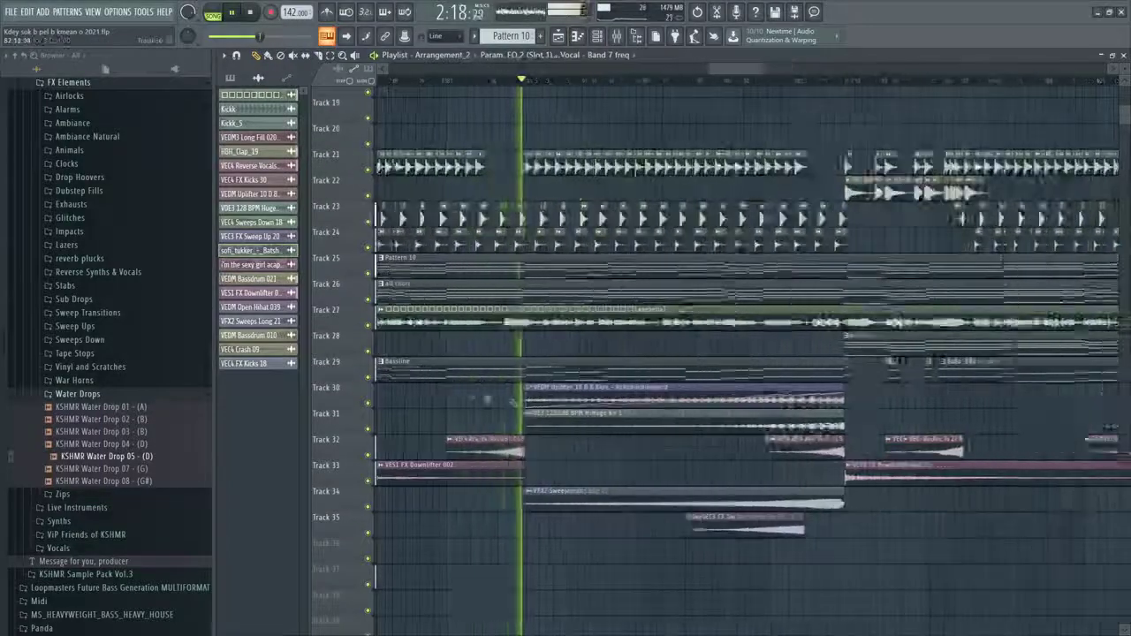